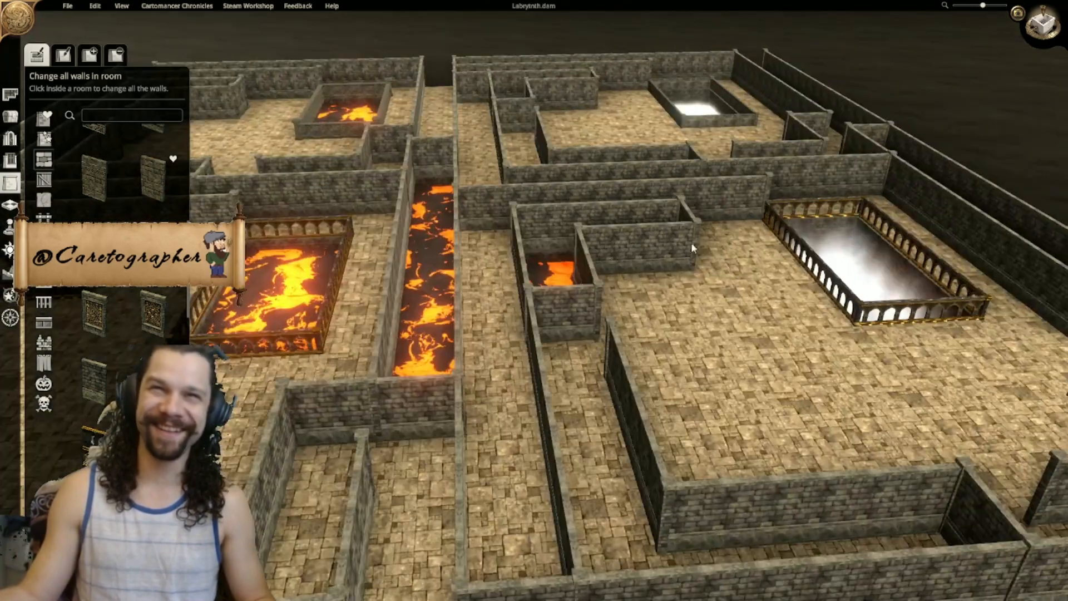
Step: Look over the labyrinth's corridors, rooms and lava and mist pits from several angles
{"action": "middle_click_drag", "start_coordinate": [778, 278], "coordinate": [712, 260]}
{"action": "right_click_drag", "start_coordinate": [712, 260], "coordinate": [565, 263]}
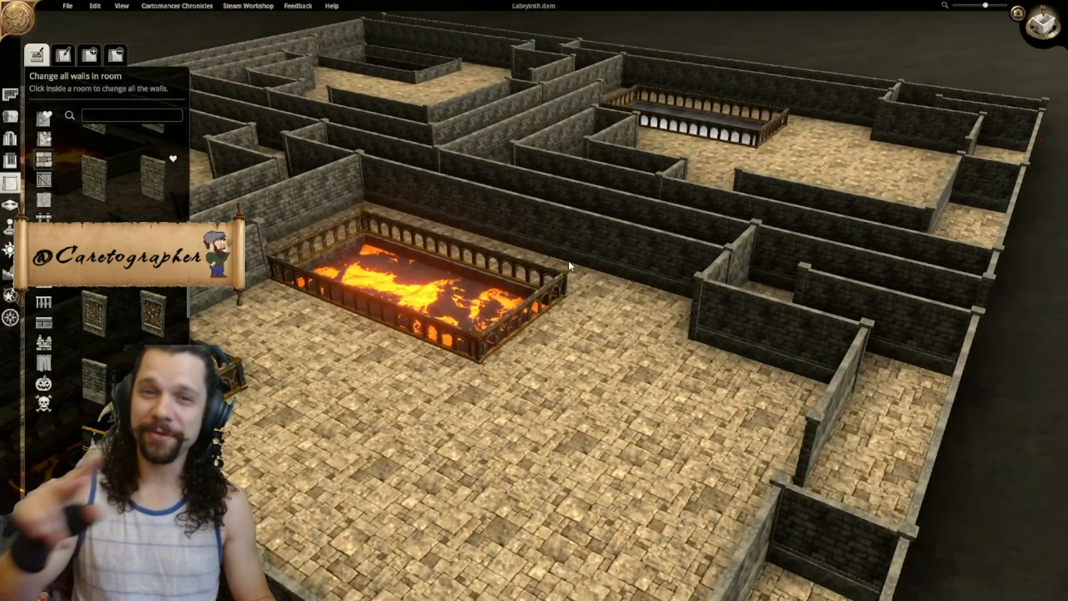
{"action": "middle_click_drag", "start_coordinate": [600, 249], "coordinate": [499, 260]}
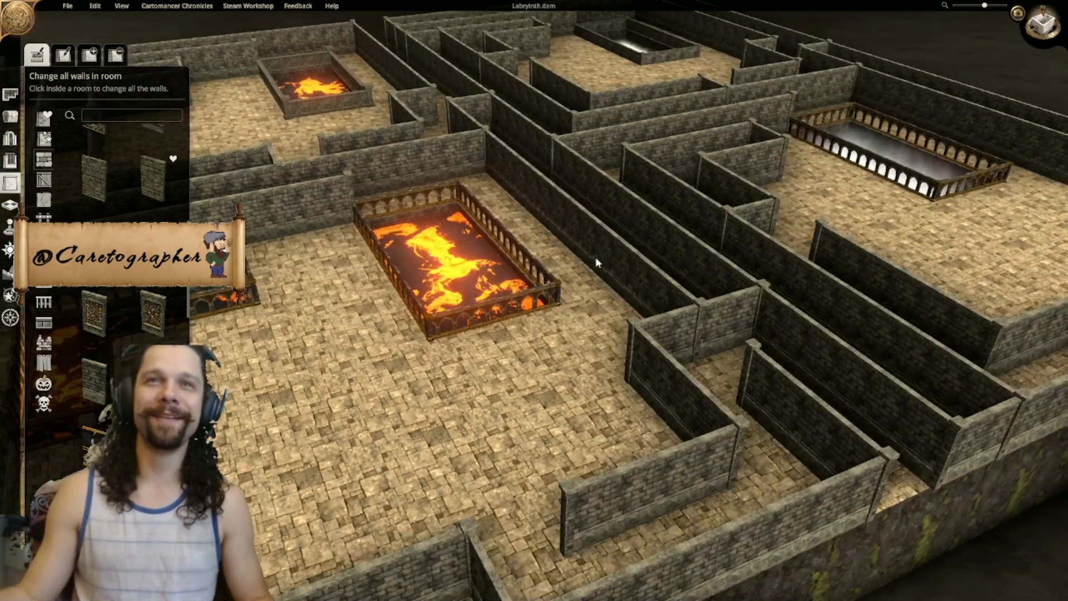
{"action": "middle_click_drag", "start_coordinate": [602, 255], "coordinate": [509, 280]}
{"action": "right_click_drag", "start_coordinate": [591, 259], "coordinate": [626, 317]}
{"action": "right_click_drag", "start_coordinate": [619, 235], "coordinate": [483, 184]}
{"action": "right_click_drag", "start_coordinate": [682, 232], "coordinate": [657, 222]}
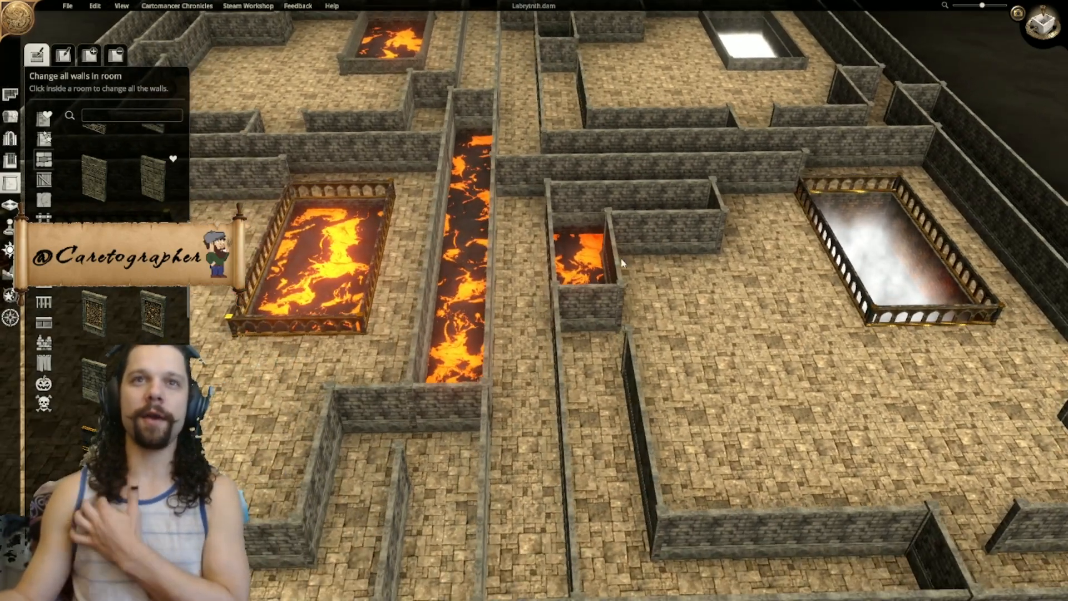
{"action": "right_click_drag", "start_coordinate": [531, 267], "coordinate": [615, 250]}
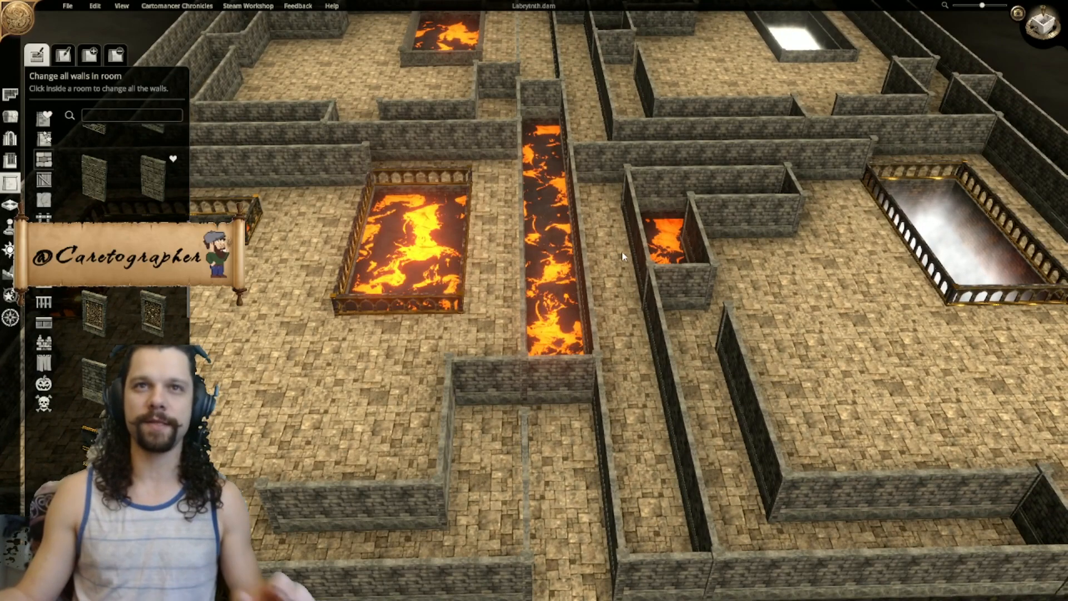
{"action": "scroll", "coordinate": [819, 268], "scroll_direction": "down", "scroll_amount": 5}
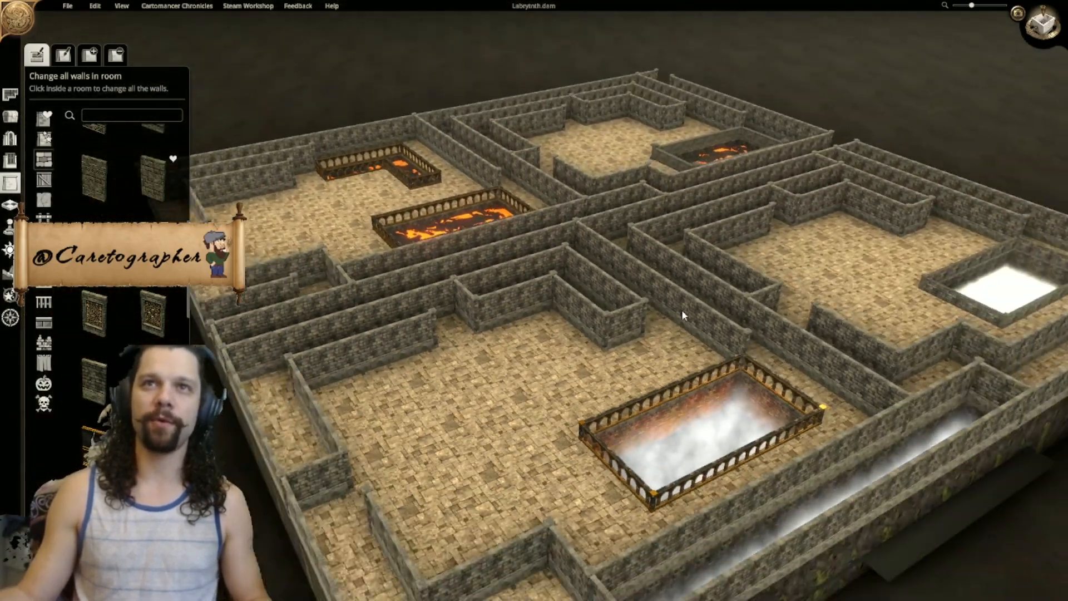
{"action": "right_click_drag", "start_coordinate": [682, 315], "coordinate": [689, 284]}
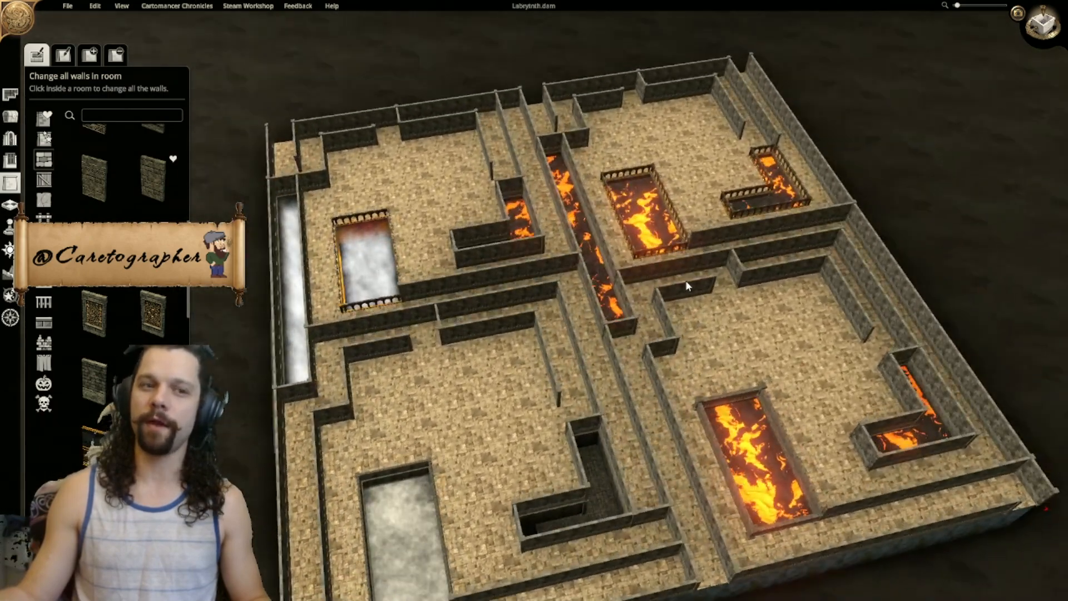
{"action": "scroll", "coordinate": [528, 361], "scroll_direction": "up", "scroll_amount": 3}
{"action": "right_click_drag", "start_coordinate": [529, 362], "coordinate": [656, 265]}
{"action": "scroll", "coordinate": [395, 368], "scroll_direction": "up", "scroll_amount": 2}
{"action": "scroll", "coordinate": [656, 271], "scroll_direction": "down", "scroll_amount": 3}
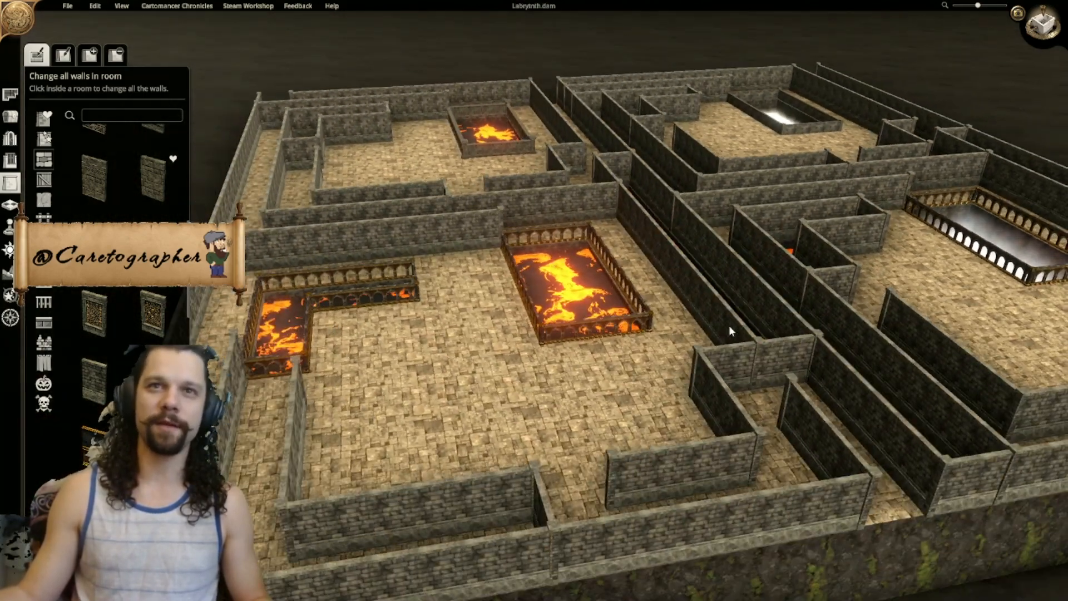
{"action": "scroll", "coordinate": [460, 354], "scroll_direction": "up", "scroll_amount": 1}
{"action": "right_click_drag", "start_coordinate": [460, 354], "coordinate": [289, 344]}
{"action": "scroll", "coordinate": [483, 345], "scroll_direction": "up", "scroll_amount": 2}
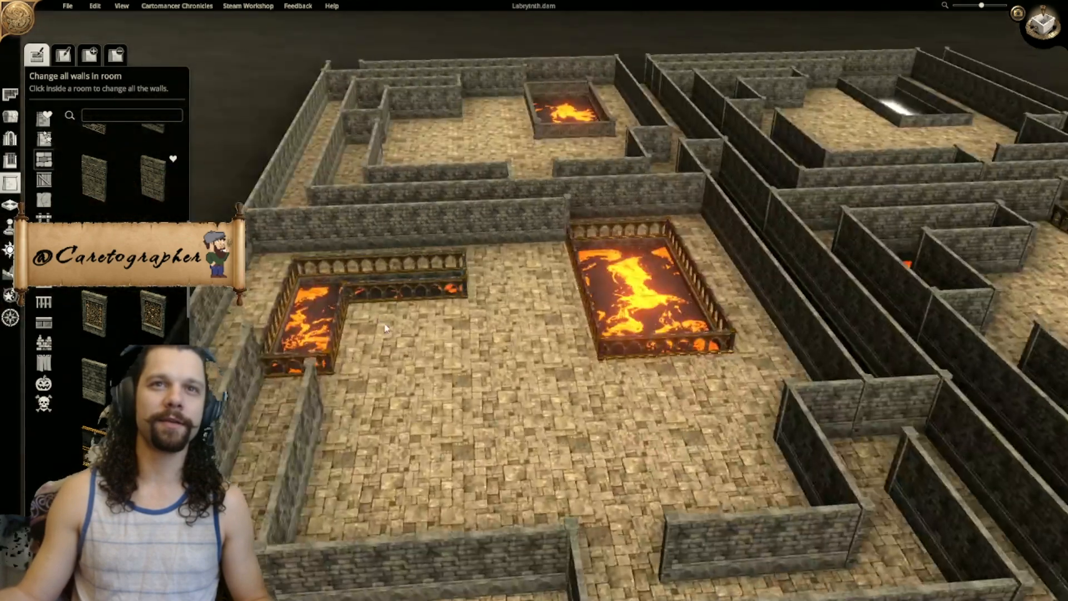
{"action": "scroll", "coordinate": [258, 358], "scroll_direction": "up", "scroll_amount": 2}
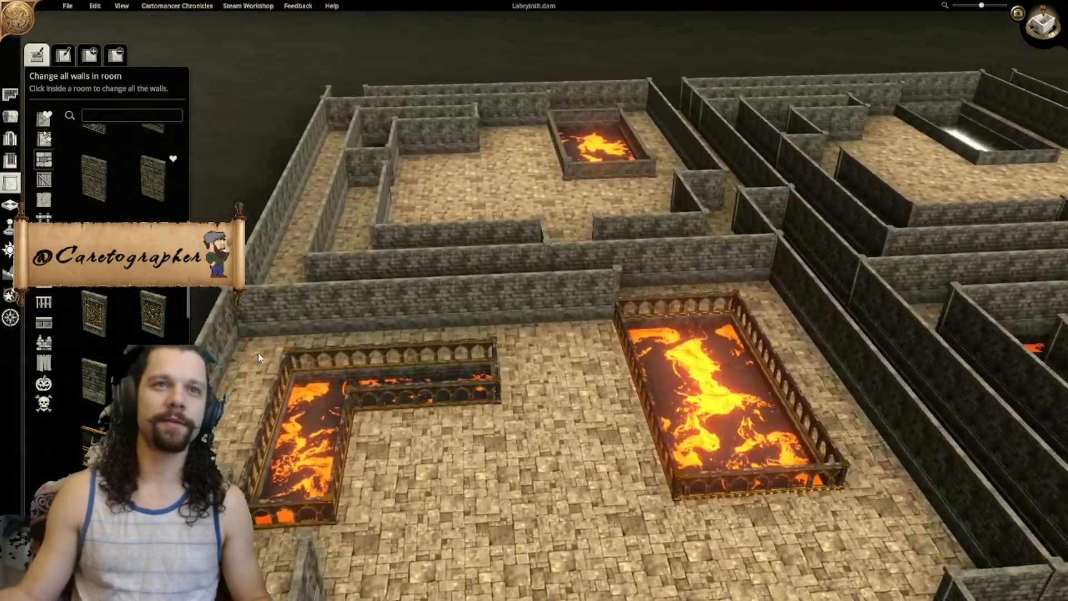
Step: Search the objects for "pole" and place two rope poles beside the railed lava pits
{"action": "left_click", "coordinate": [10, 116]}
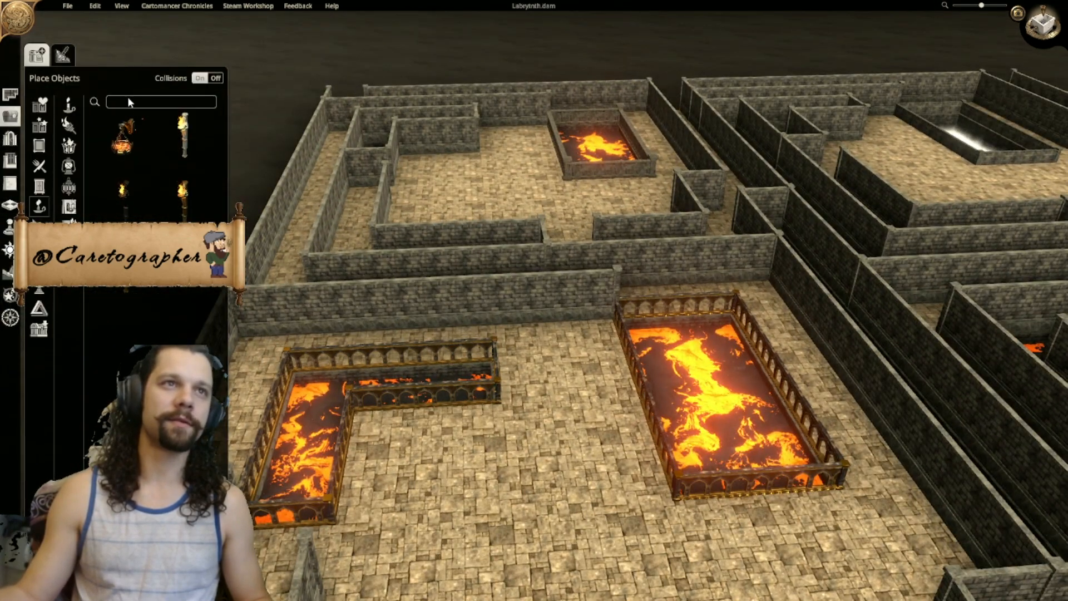
{"action": "left_click", "coordinate": [128, 103]}
{"action": "type", "text": "pole"}
{"action": "left_click", "coordinate": [151, 163]}
{"action": "left_click", "coordinate": [502, 364]}
{"action": "left_click", "coordinate": [612, 360]}
Step: Examine the placed rope poles and the surrounding rooms from different distances and angles
{"action": "right_click_drag", "start_coordinate": [612, 360], "coordinate": [749, 409]}
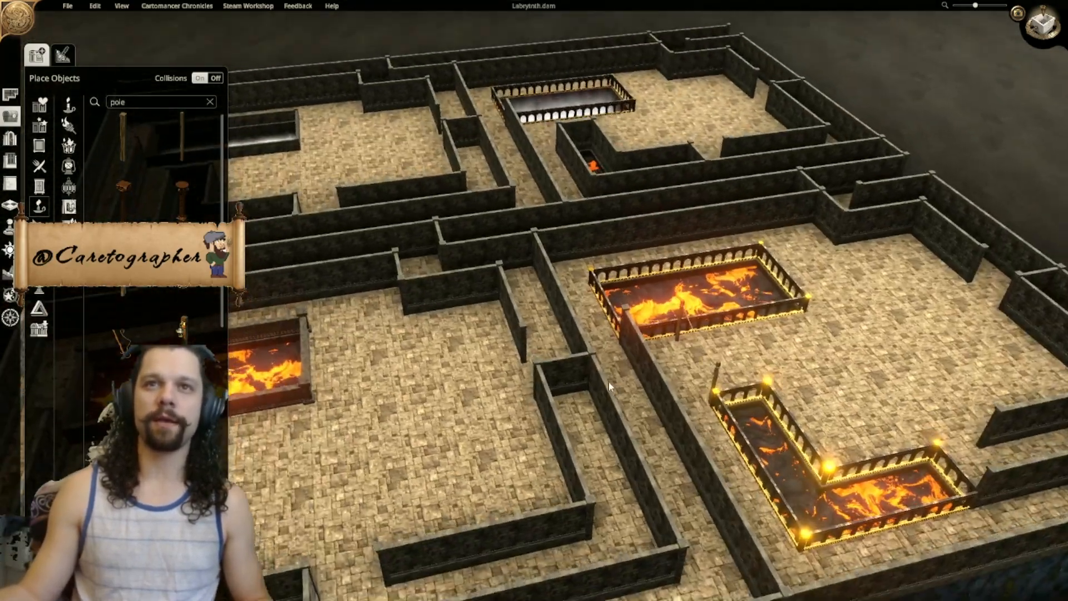
{"action": "scroll", "coordinate": [670, 408], "scroll_direction": "up", "scroll_amount": 5}
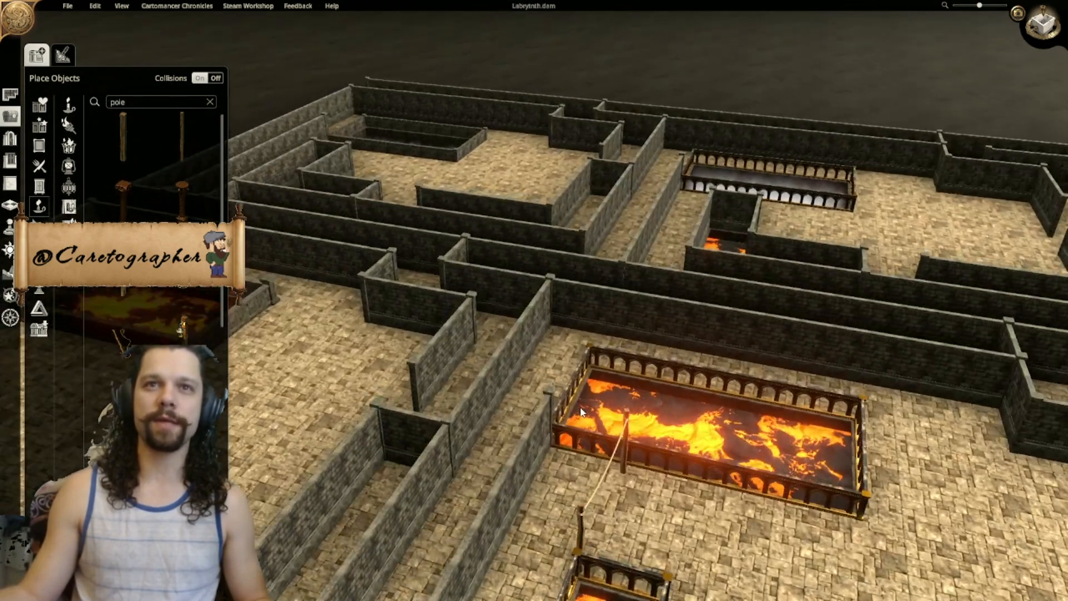
{"action": "right_click_drag", "start_coordinate": [581, 412], "coordinate": [599, 345]}
{"action": "scroll", "coordinate": [479, 356], "scroll_direction": "up", "scroll_amount": 2}
{"action": "scroll", "coordinate": [579, 311], "scroll_direction": "down", "scroll_amount": 5}
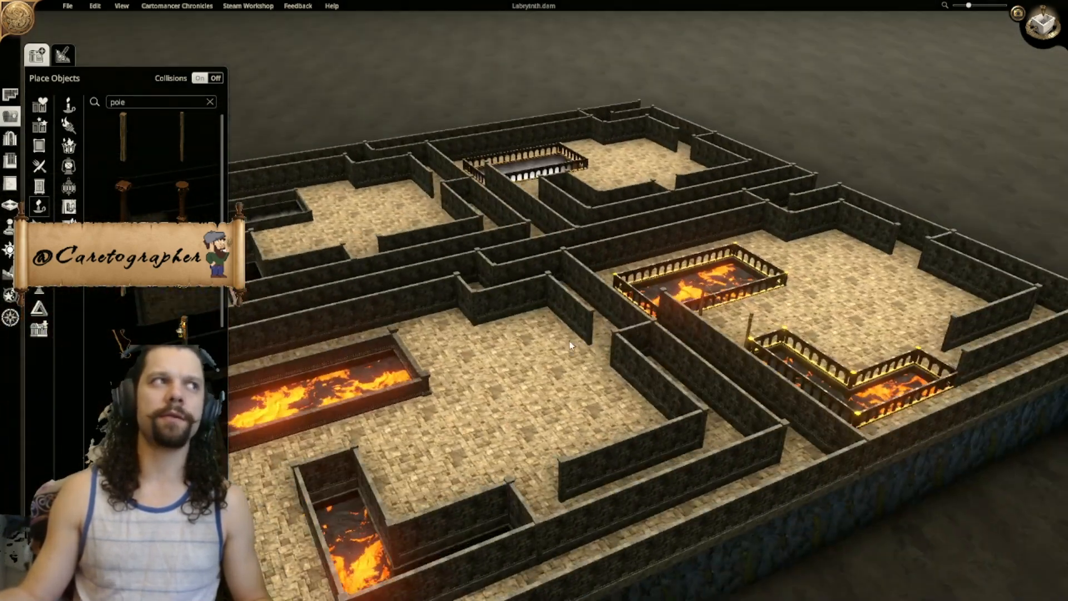
{"action": "scroll", "coordinate": [540, 358], "scroll_direction": "up", "scroll_amount": 2}
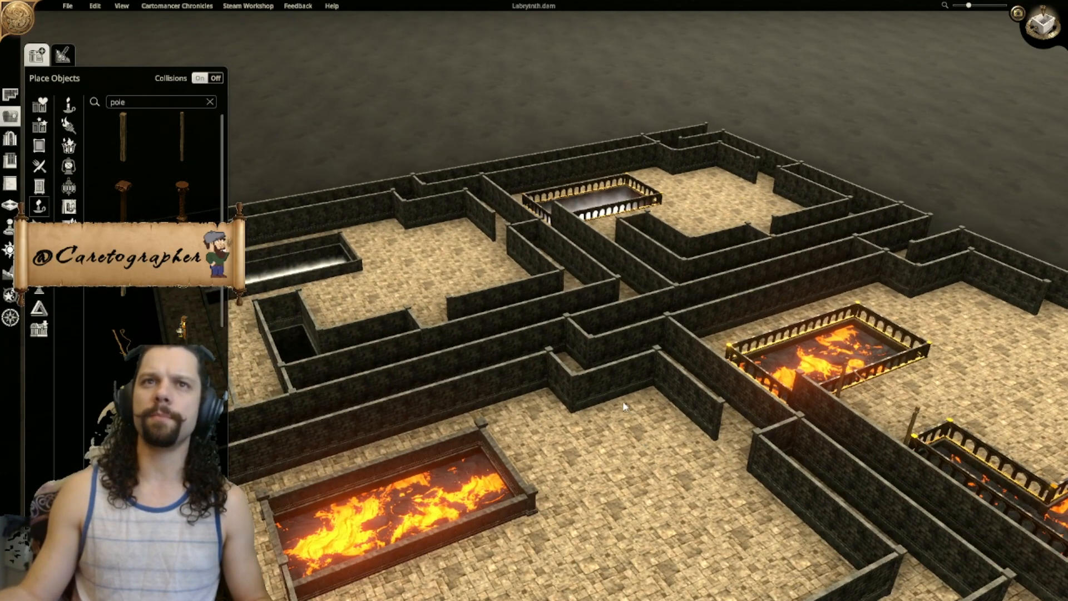
{"action": "middle_click_drag", "start_coordinate": [624, 406], "coordinate": [686, 449]}
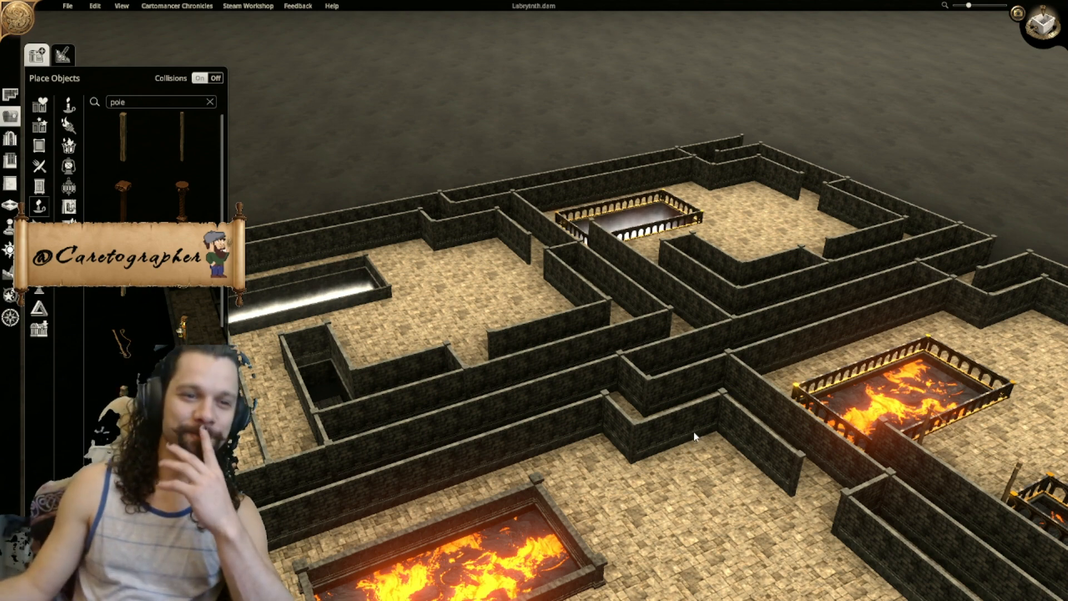
{"action": "middle_click_drag", "start_coordinate": [694, 436], "coordinate": [662, 356]}
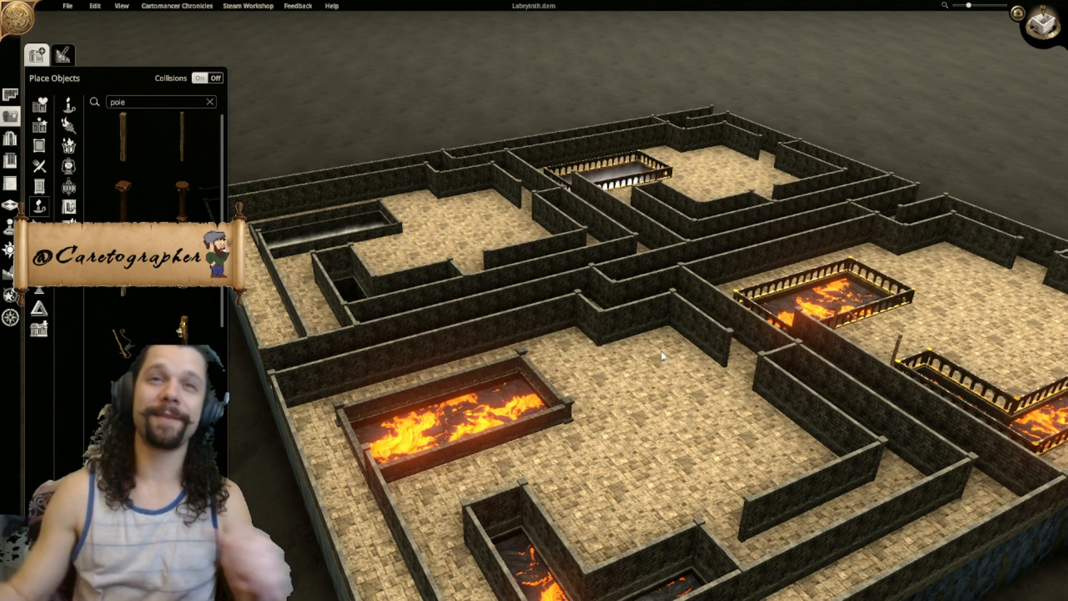
{"action": "scroll", "coordinate": [662, 358], "scroll_direction": "down", "scroll_amount": 3}
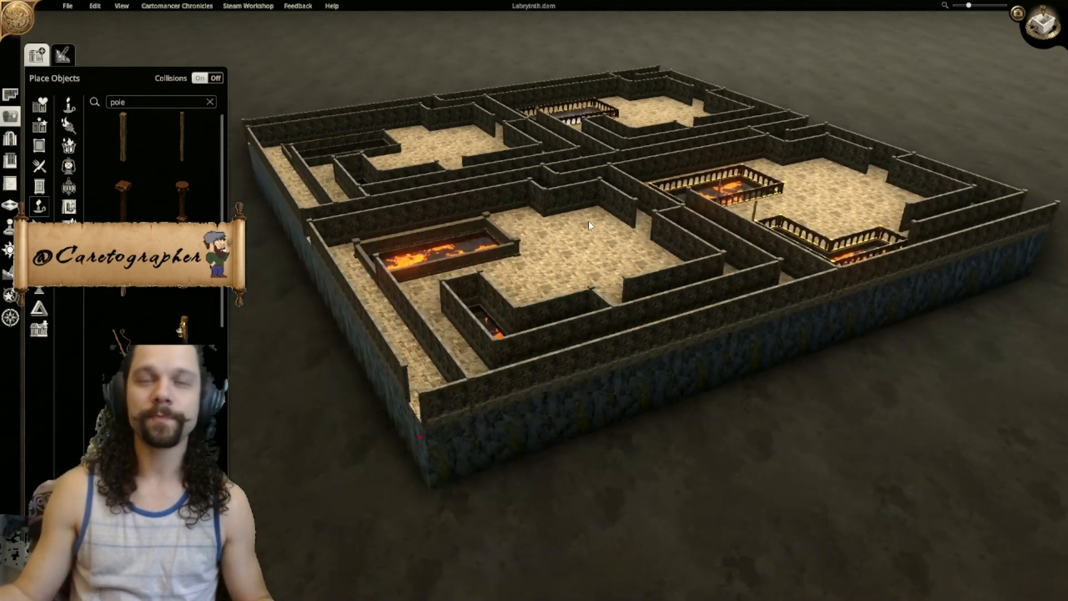
{"action": "scroll", "coordinate": [571, 293], "scroll_direction": "up", "scroll_amount": 5}
{"action": "scroll", "coordinate": [570, 288], "scroll_direction": "down", "scroll_amount": 3}
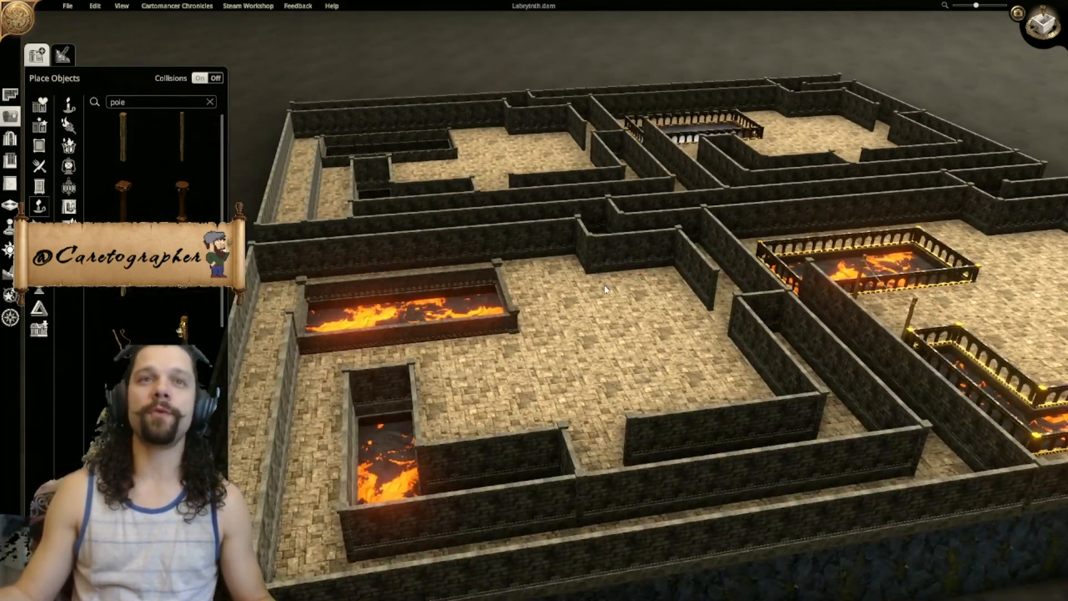
{"action": "scroll", "coordinate": [613, 281], "scroll_direction": "up", "scroll_amount": 5}
{"action": "scroll", "coordinate": [616, 291], "scroll_direction": "down", "scroll_amount": 5}
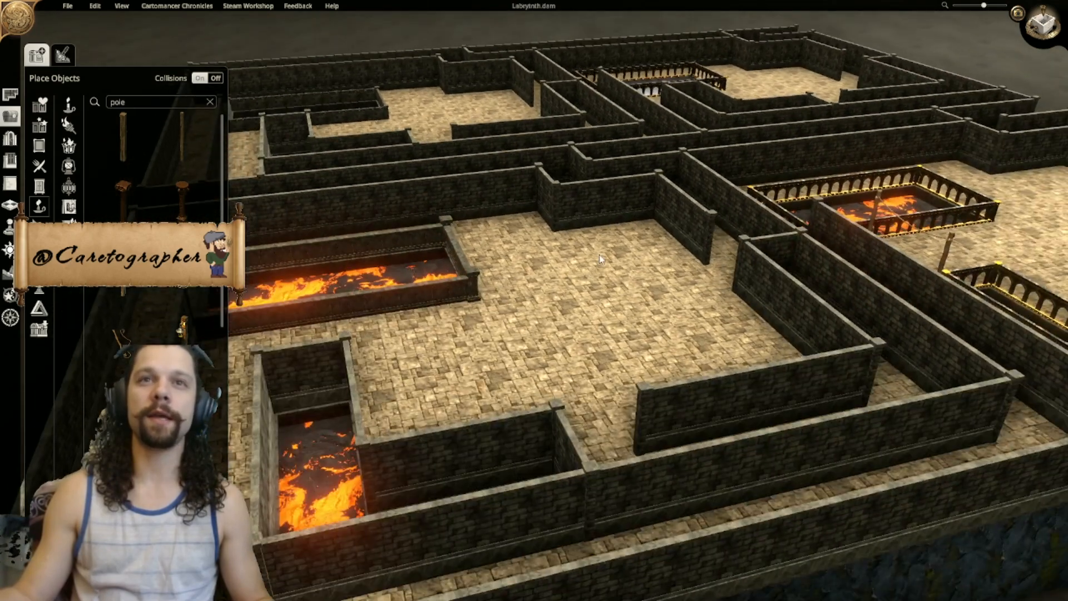
Step: Delete both rope poles standing beside the railed lava pits
{"action": "scroll", "coordinate": [644, 302], "scroll_direction": "up", "scroll_amount": 6}
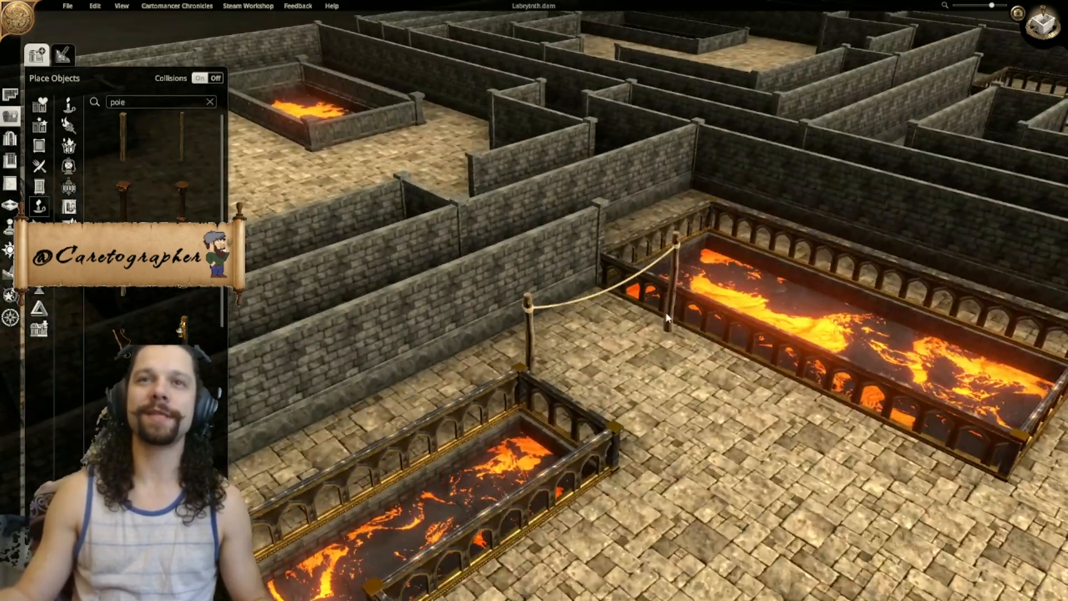
{"action": "right_click", "coordinate": [674, 322]}
{"action": "left_click", "coordinate": [694, 357]}
{"action": "right_click", "coordinate": [531, 340]}
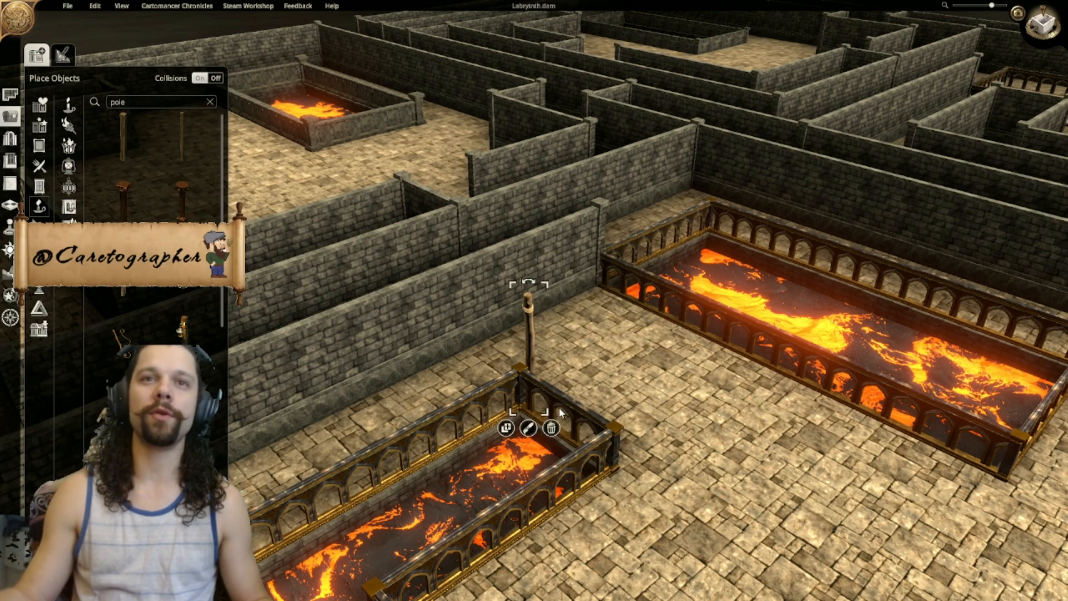
{"action": "left_click", "coordinate": [552, 430]}
Step: Inspect the four labyrinth sections and the central lava corridor from all sides
{"action": "scroll", "coordinate": [606, 346], "scroll_direction": "down", "scroll_amount": 5}
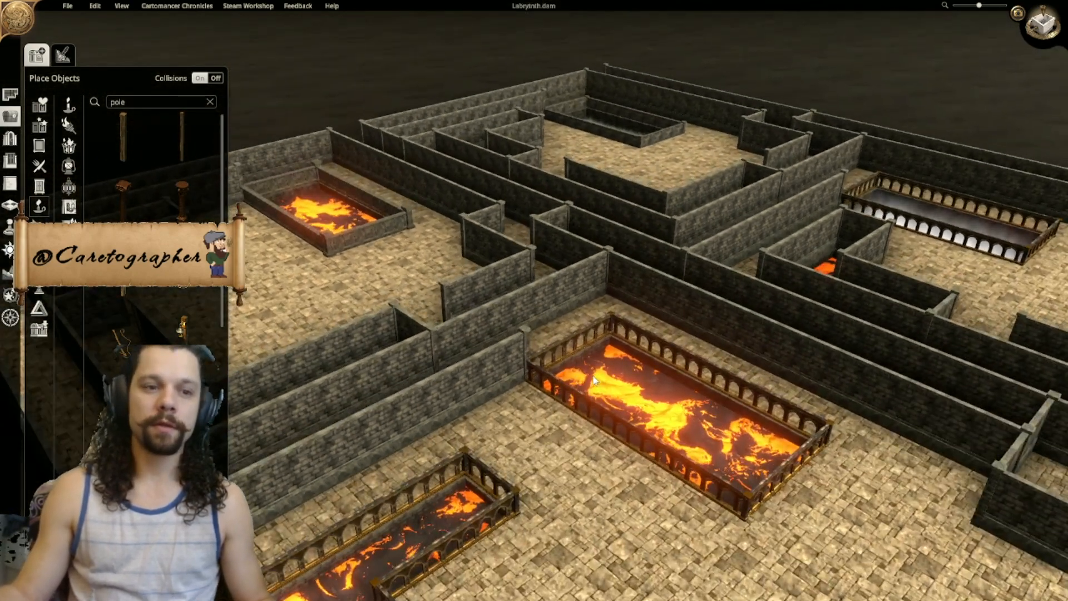
{"action": "right_click_drag", "start_coordinate": [548, 346], "coordinate": [675, 400]}
{"action": "middle_click_drag", "start_coordinate": [588, 366], "coordinate": [764, 389]}
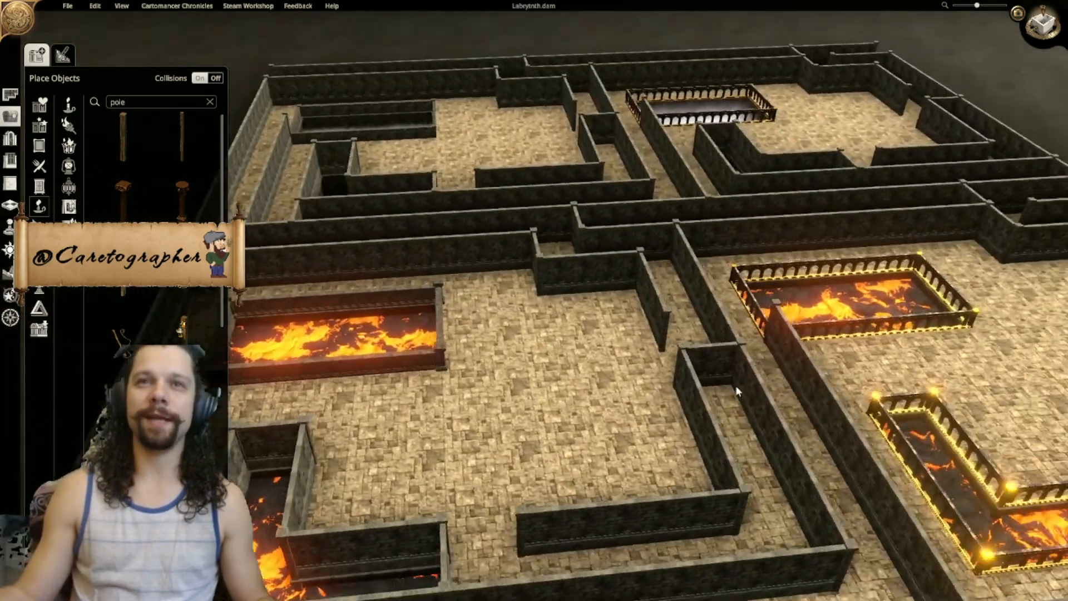
{"action": "right_click_drag", "start_coordinate": [762, 385], "coordinate": [636, 336]}
{"action": "middle_click_drag", "start_coordinate": [747, 355], "coordinate": [595, 399]}
{"action": "scroll", "coordinate": [596, 398], "scroll_direction": "down", "scroll_amount": 3}
{"action": "middle_click_drag", "start_coordinate": [636, 356], "coordinate": [564, 361]}
{"action": "right_click_drag", "start_coordinate": [576, 358], "coordinate": [674, 328]}
{"action": "middle_click_drag", "start_coordinate": [767, 321], "coordinate": [609, 336]}
{"action": "right_click_drag", "start_coordinate": [609, 336], "coordinate": [525, 364]}
{"action": "middle_click_drag", "start_coordinate": [524, 364], "coordinate": [742, 344]}
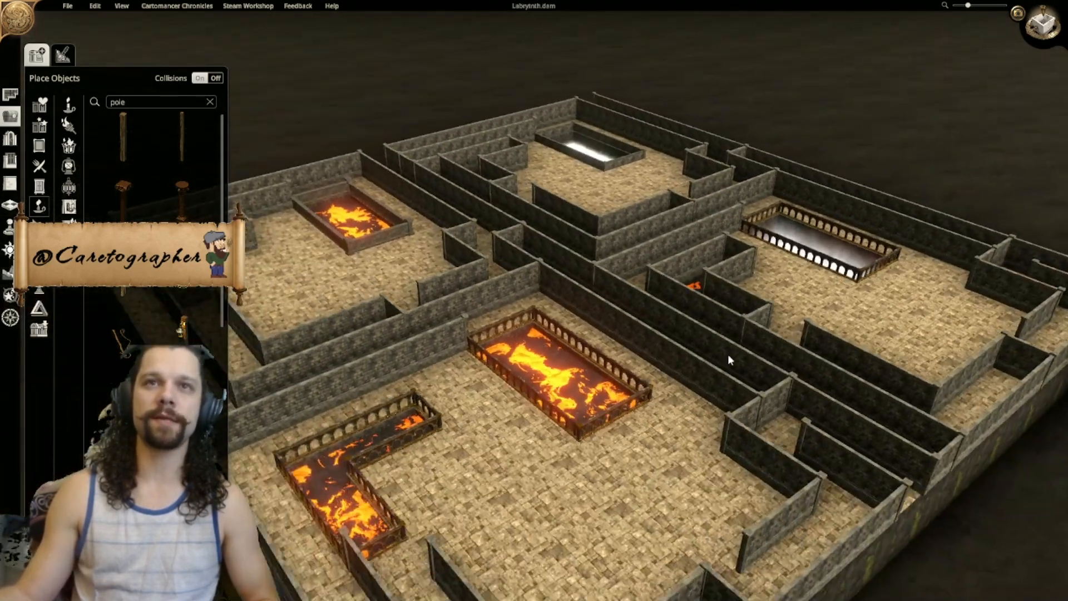
{"action": "scroll", "coordinate": [617, 415], "scroll_direction": "up", "scroll_amount": 1}
{"action": "right_click_drag", "start_coordinate": [617, 415], "coordinate": [614, 479]}
{"action": "middle_click_drag", "start_coordinate": [729, 245], "coordinate": [642, 219]}
{"action": "right_click_drag", "start_coordinate": [642, 220], "coordinate": [752, 202]}
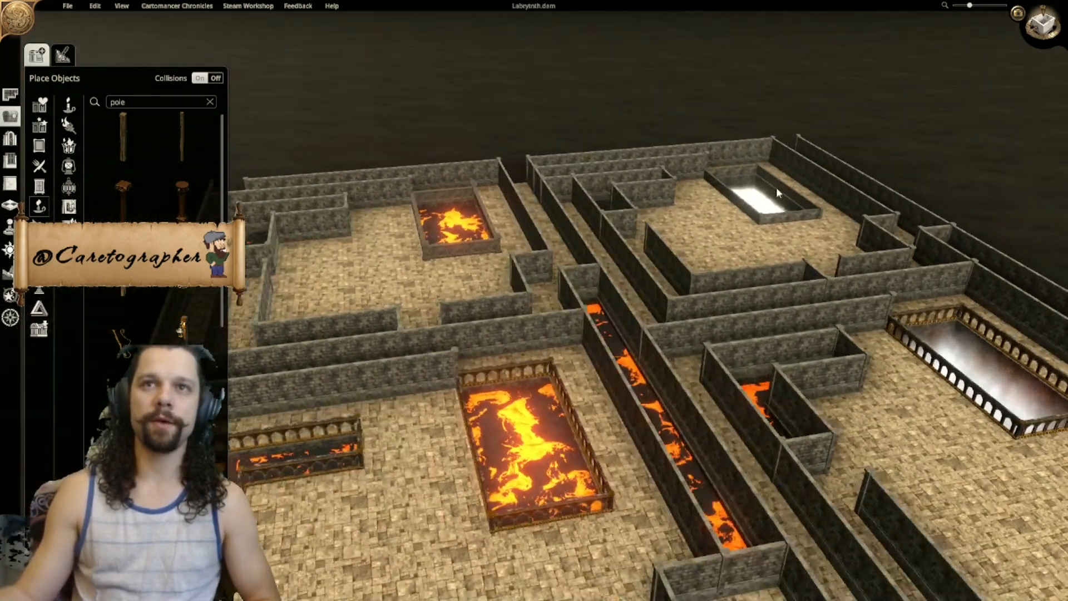
{"action": "middle_click_drag", "start_coordinate": [479, 252], "coordinate": [645, 398]}
{"action": "scroll", "coordinate": [646, 399], "scroll_direction": "down", "scroll_amount": 3}
Step: Paint the map's upper-left quadrant, seen from above, with the grey stone floor tile from the Artificial category
{"action": "right_click_drag", "start_coordinate": [510, 215], "coordinate": [650, 348]}
{"action": "left_click", "coordinate": [10, 205]}
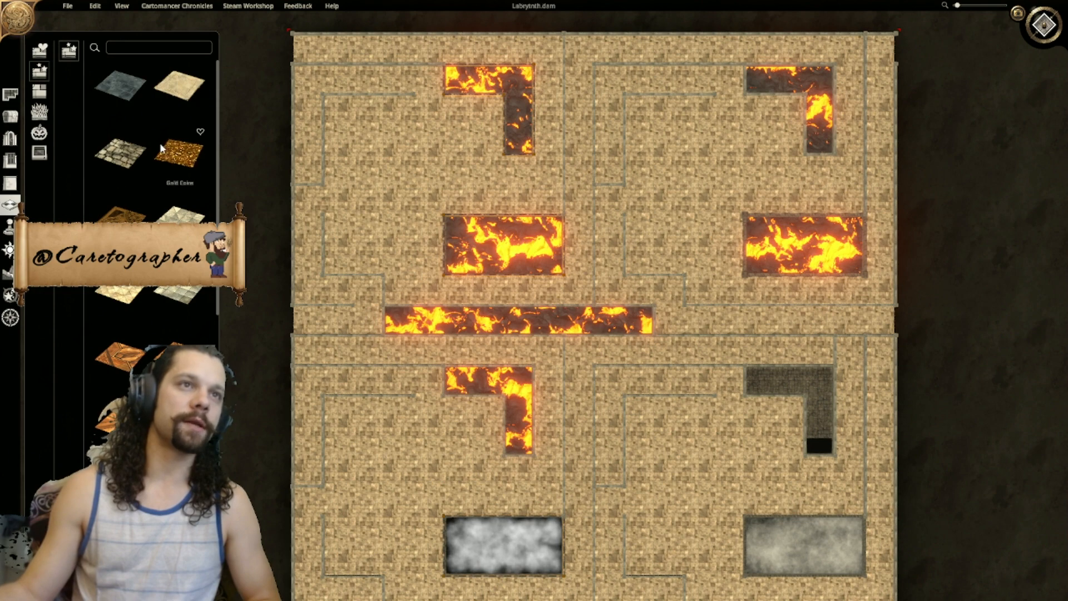
{"action": "left_click", "coordinate": [127, 86]}
{"action": "right_click", "coordinate": [315, 179]}
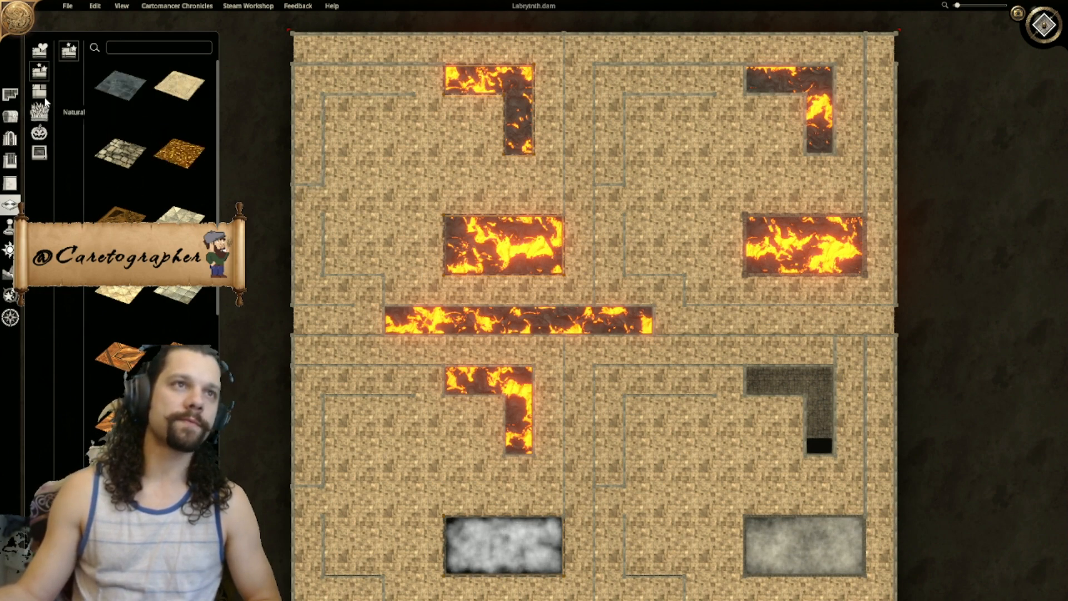
{"action": "left_click", "coordinate": [38, 96]}
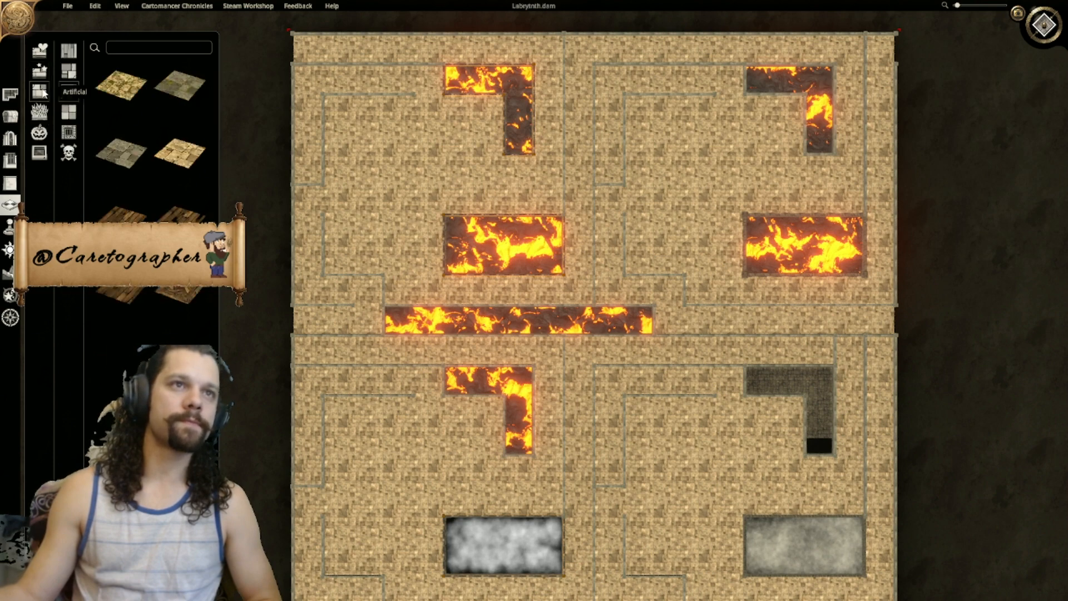
{"action": "left_click", "coordinate": [122, 151]}
{"action": "mouse_move", "coordinate": [308, 49]}
{"action": "left_mouse_down"}
{"action": "mouse_move", "coordinate": [523, 48]}
{"action": "mouse_move", "coordinate": [554, 64]}
{"action": "mouse_move", "coordinate": [553, 208]}
{"action": "mouse_move", "coordinate": [526, 178]}
{"action": "mouse_move", "coordinate": [475, 206]}
{"action": "mouse_move", "coordinate": [343, 199]}
{"action": "mouse_move", "coordinate": [332, 219]}
{"action": "left_mouse_up"}
{"action": "mouse_move", "coordinate": [331, 110]}
{"action": "left_mouse_down"}
{"action": "mouse_move", "coordinate": [469, 151]}
{"action": "mouse_move", "coordinate": [411, 86]}
{"action": "mouse_move", "coordinate": [362, 234]}
{"action": "mouse_move", "coordinate": [317, 250]}
{"action": "mouse_move", "coordinate": [300, 278]}
{"action": "mouse_move", "coordinate": [299, 313]}
{"action": "mouse_move", "coordinate": [396, 325]}
{"action": "mouse_move", "coordinate": [386, 333]}
{"action": "left_mouse_up"}
{"action": "mouse_move", "coordinate": [454, 290]}
{"action": "left_mouse_down"}
{"action": "mouse_move", "coordinate": [586, 289]}
{"action": "mouse_move", "coordinate": [556, 153]}
{"action": "left_mouse_up"}
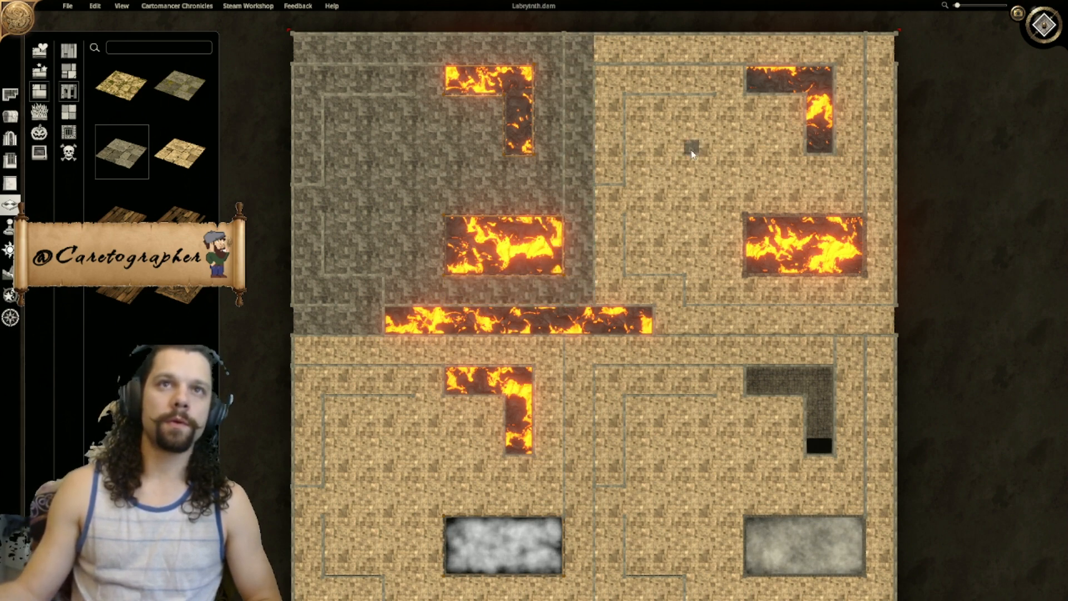
Step: Paint the upper-right quadrant's outer corridor with the grey stone tile, and repaint it with the mossy stone tile
{"action": "scroll", "coordinate": [651, 179], "scroll_direction": "up", "scroll_amount": 5}
{"action": "scroll", "coordinate": [641, 266], "scroll_direction": "down", "scroll_amount": 6}
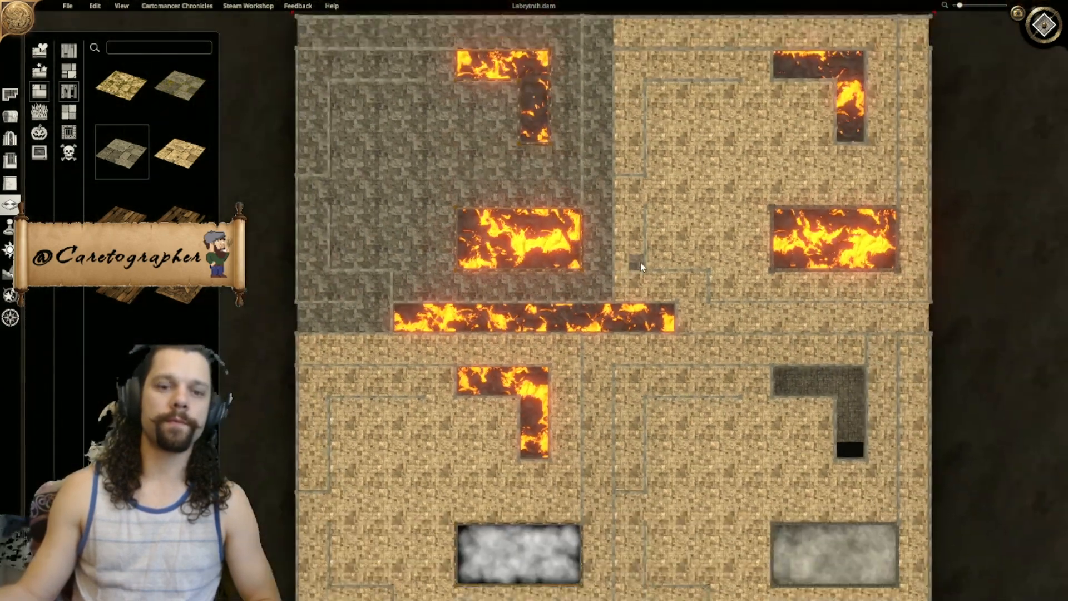
{"action": "scroll", "coordinate": [640, 267], "scroll_direction": "up", "scroll_amount": 4}
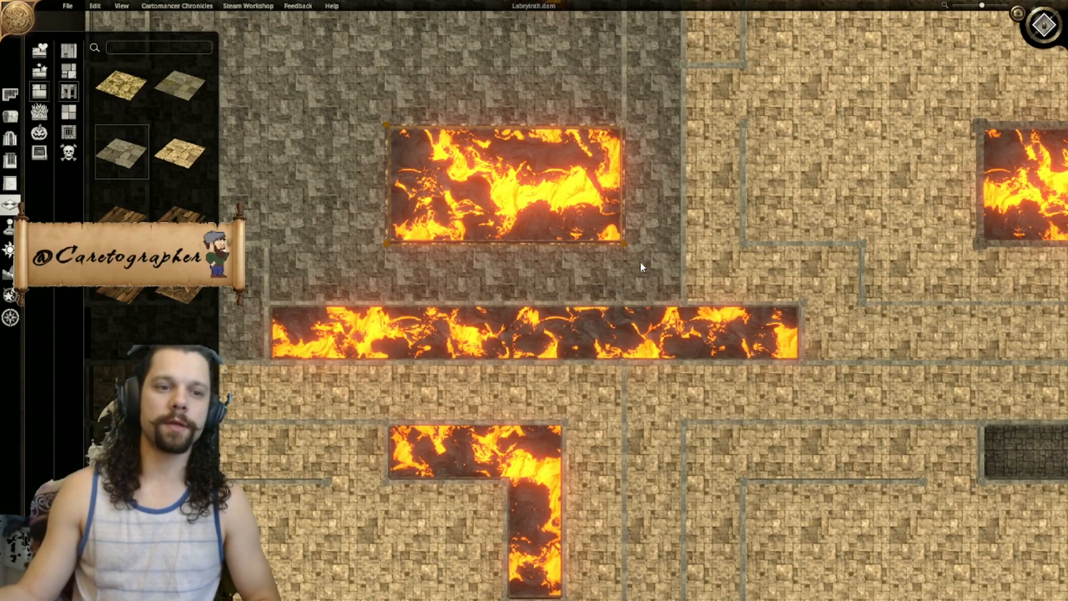
{"action": "scroll", "coordinate": [641, 265], "scroll_direction": "down", "scroll_amount": 3}
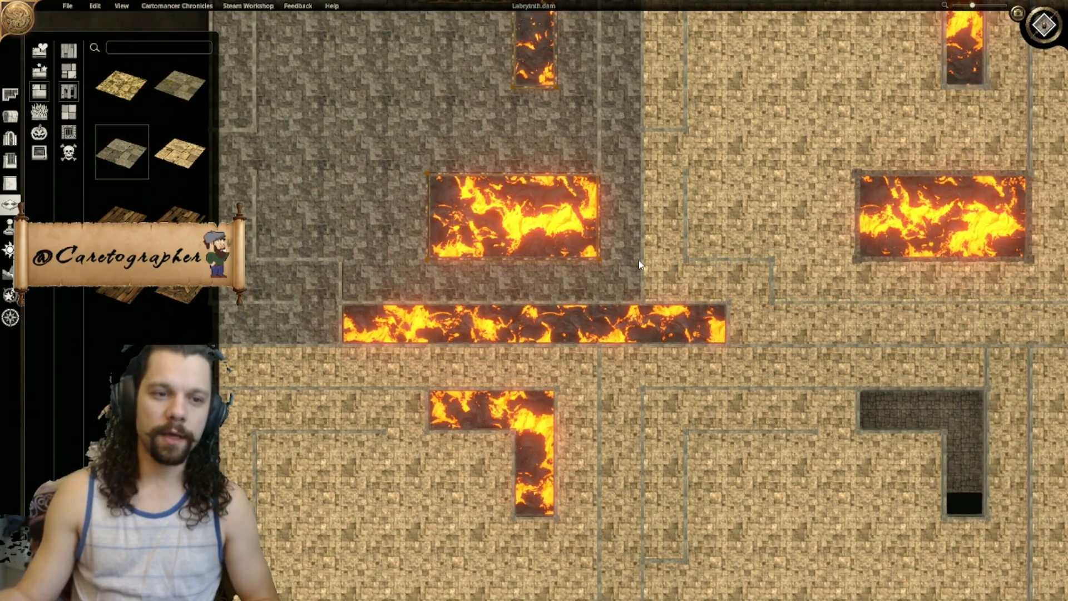
{"action": "right_click_drag", "start_coordinate": [628, 232], "coordinate": [672, 381]}
{"action": "right_click_drag", "start_coordinate": [609, 307], "coordinate": [498, 328]}
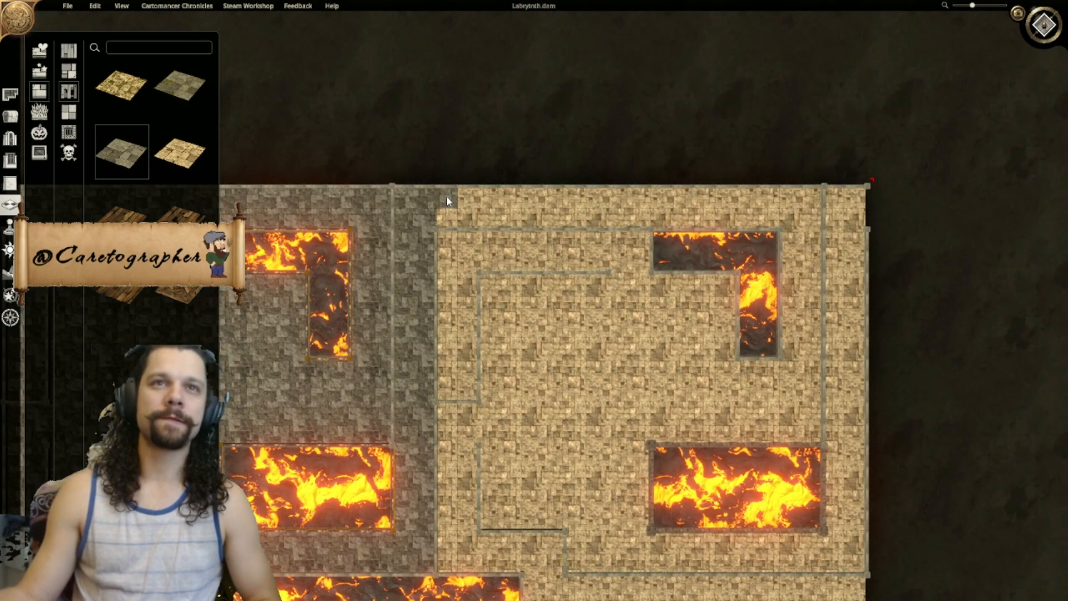
{"action": "mouse_move", "coordinate": [446, 196]}
{"action": "left_mouse_down"}
{"action": "mouse_move", "coordinate": [822, 230]}
{"action": "mouse_move", "coordinate": [801, 252]}
{"action": "mouse_move", "coordinate": [813, 408]}
{"action": "mouse_move", "coordinate": [800, 443]}
{"action": "left_mouse_up"}
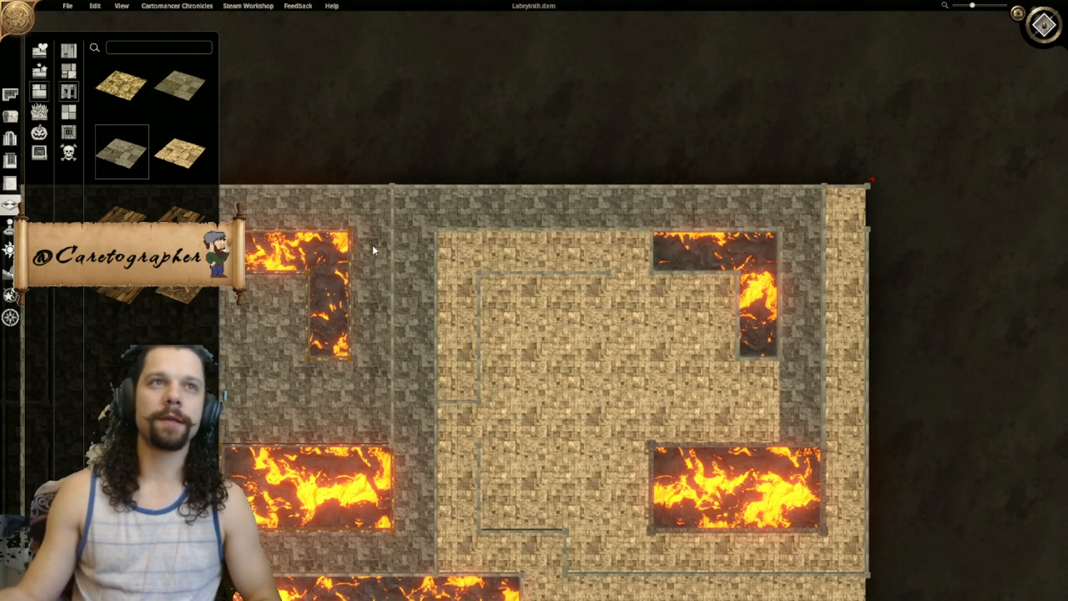
{"action": "left_click", "coordinate": [193, 98]}
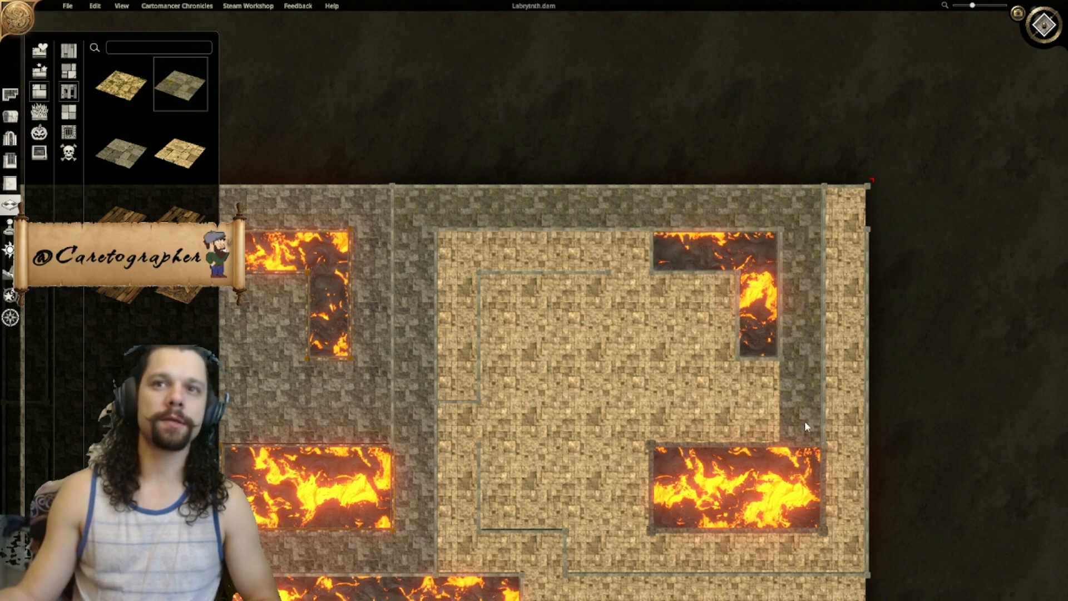
Step: Examine the mossy stone floor beside the lava pit up close, comparing it with the neighbouring sandy and grey stone floors
{"action": "right_click_drag", "start_coordinate": [845, 468], "coordinate": [643, 452]}
{"action": "scroll", "coordinate": [642, 452], "scroll_direction": "up", "scroll_amount": 8}
{"action": "right_click_drag", "start_coordinate": [870, 272], "coordinate": [417, 236]}
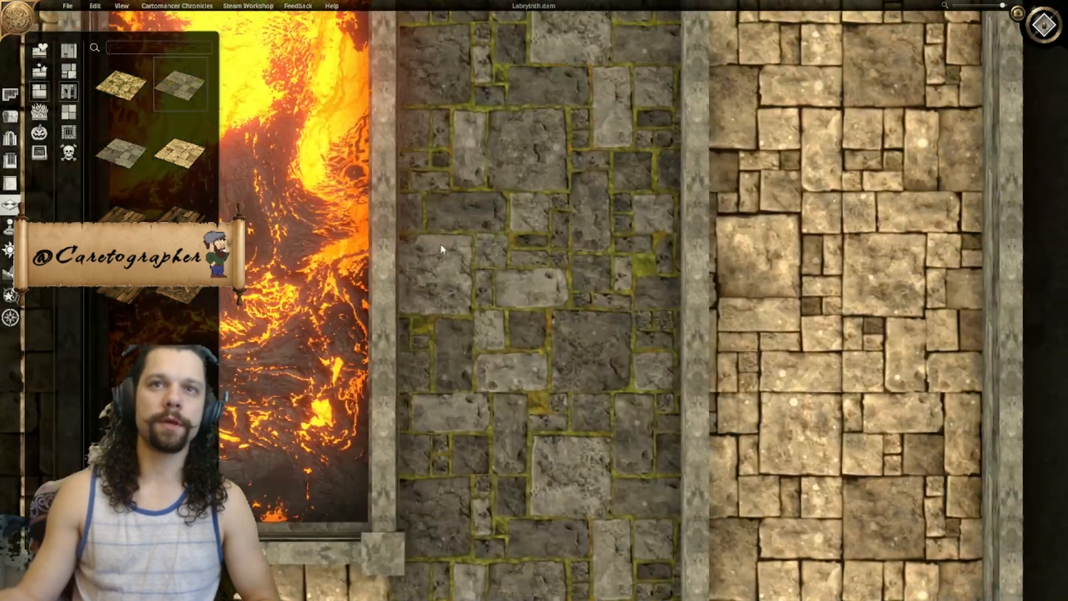
{"action": "scroll", "coordinate": [572, 288], "scroll_direction": "down", "scroll_amount": 5}
{"action": "scroll", "coordinate": [561, 370], "scroll_direction": "up", "scroll_amount": 5}
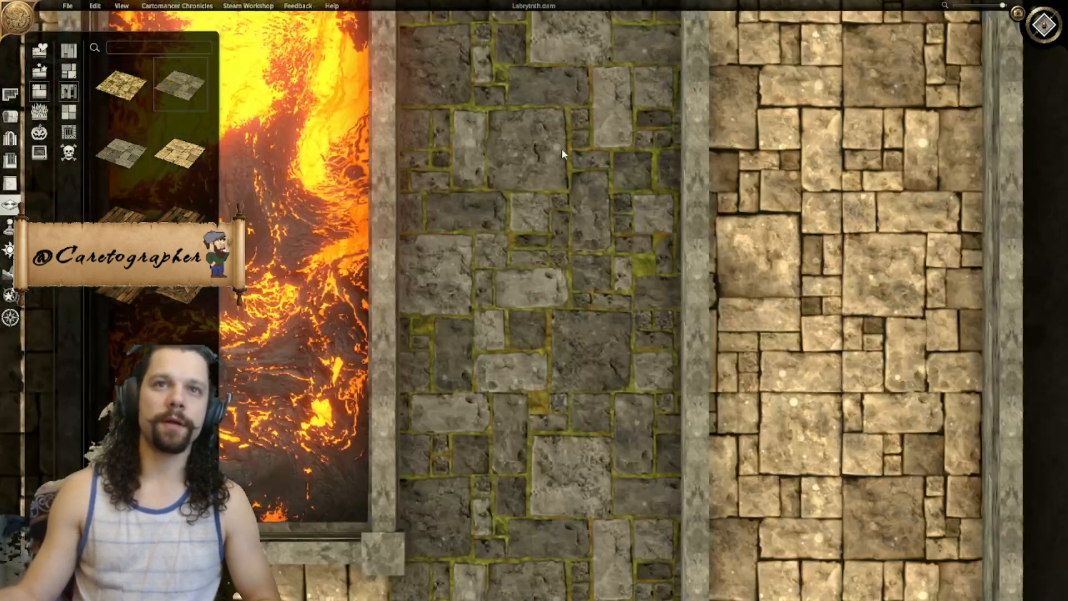
{"action": "scroll", "coordinate": [582, 255], "scroll_direction": "down", "scroll_amount": 3}
{"action": "right_click_drag", "start_coordinate": [491, 381], "coordinate": [751, 253]}
{"action": "scroll", "coordinate": [750, 253], "scroll_direction": "down", "scroll_amount": 3}
{"action": "scroll", "coordinate": [589, 334], "scroll_direction": "up", "scroll_amount": 4}
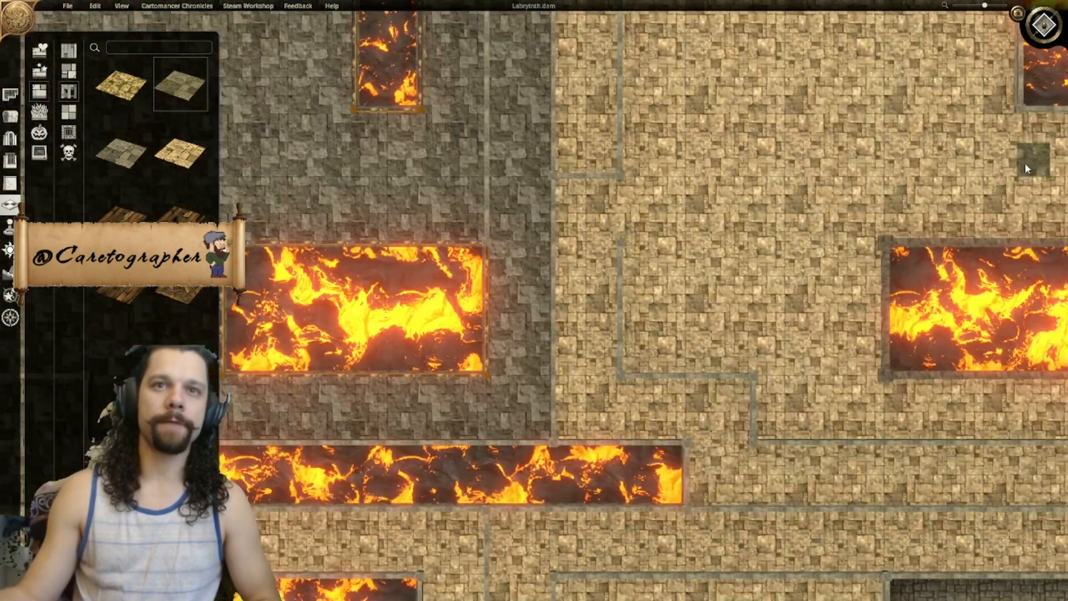
Step: Paint the upper half of the map's lower-left quadrant, around the L-shaped lava pit, with the mossy stone floor tile
{"action": "scroll", "coordinate": [855, 187], "scroll_direction": "down", "scroll_amount": 3}
{"action": "right_click_drag", "start_coordinate": [811, 387], "coordinate": [782, 128]}
{"action": "right_click_drag", "start_coordinate": [743, 260], "coordinate": [773, 154]}
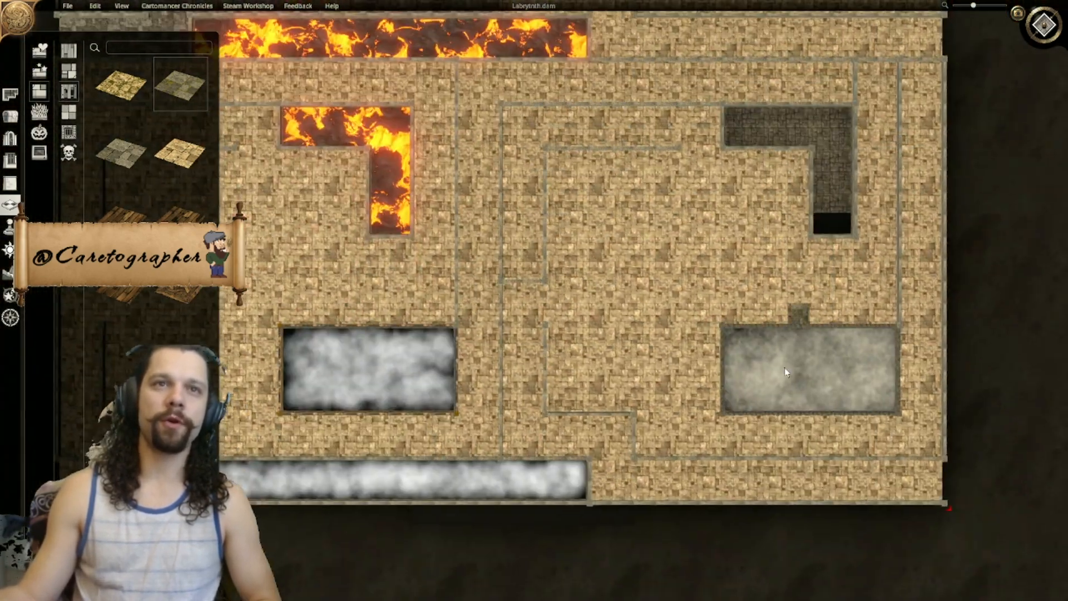
{"action": "right_click_drag", "start_coordinate": [535, 205], "coordinate": [803, 283]}
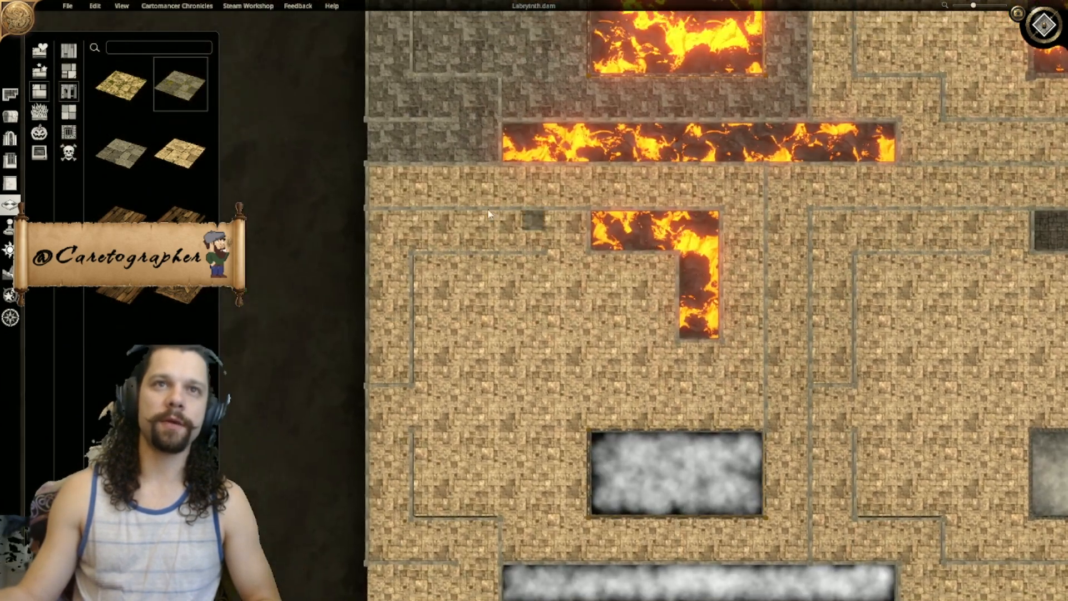
{"action": "left_click_drag", "start_coordinate": [384, 183], "coordinate": [757, 192]}
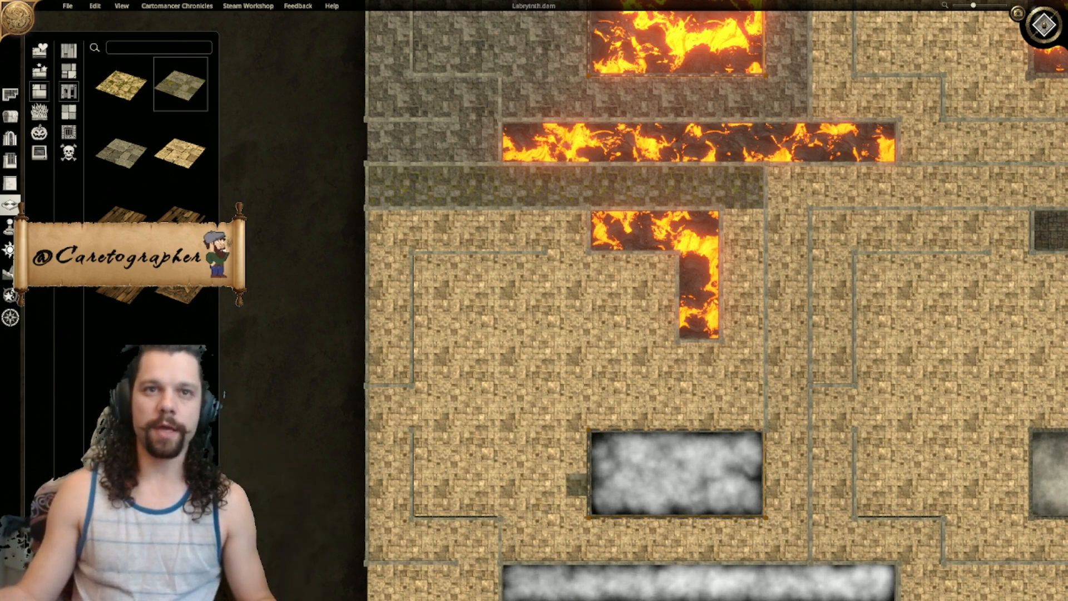
{"action": "mouse_move", "coordinate": [735, 204]}
{"action": "left_mouse_down"}
{"action": "mouse_move", "coordinate": [752, 265]}
{"action": "mouse_move", "coordinate": [744, 412]}
{"action": "left_mouse_up"}
{"action": "mouse_move", "coordinate": [711, 360]}
{"action": "left_mouse_down"}
{"action": "mouse_move", "coordinate": [600, 387]}
{"action": "mouse_move", "coordinate": [428, 384]}
{"action": "mouse_move", "coordinate": [644, 305]}
{"action": "mouse_move", "coordinate": [668, 317]}
{"action": "mouse_move", "coordinate": [412, 266]}
{"action": "left_mouse_up"}
{"action": "mouse_move", "coordinate": [572, 241]}
{"action": "left_mouse_down"}
{"action": "mouse_move", "coordinate": [363, 243]}
{"action": "mouse_move", "coordinate": [373, 227]}
{"action": "left_mouse_up"}
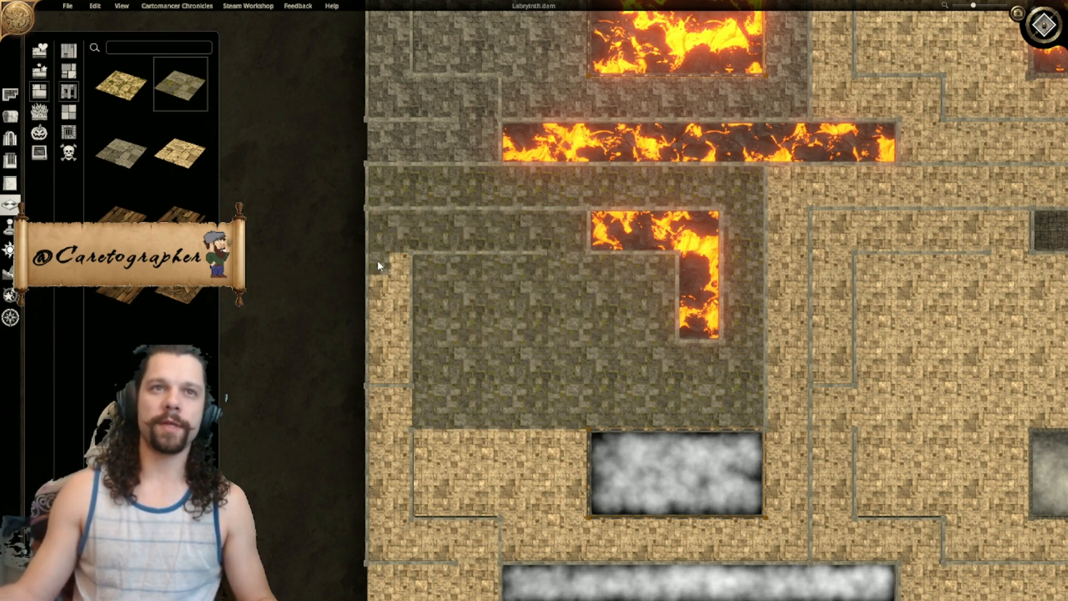
Step: Paint the rest of the lower-left quadrant with the mossy stone tile, including the floor around the mist pits and the corridor dividing the quadrants
{"action": "mouse_move", "coordinate": [377, 266]}
{"action": "left_mouse_down"}
{"action": "mouse_move", "coordinate": [413, 359]}
{"action": "mouse_move", "coordinate": [411, 399]}
{"action": "mouse_move", "coordinate": [445, 534]}
{"action": "mouse_move", "coordinate": [481, 593]}
{"action": "mouse_move", "coordinate": [495, 578]}
{"action": "left_mouse_up"}
{"action": "middle_click_drag", "start_coordinate": [488, 600], "coordinate": [496, 389]}
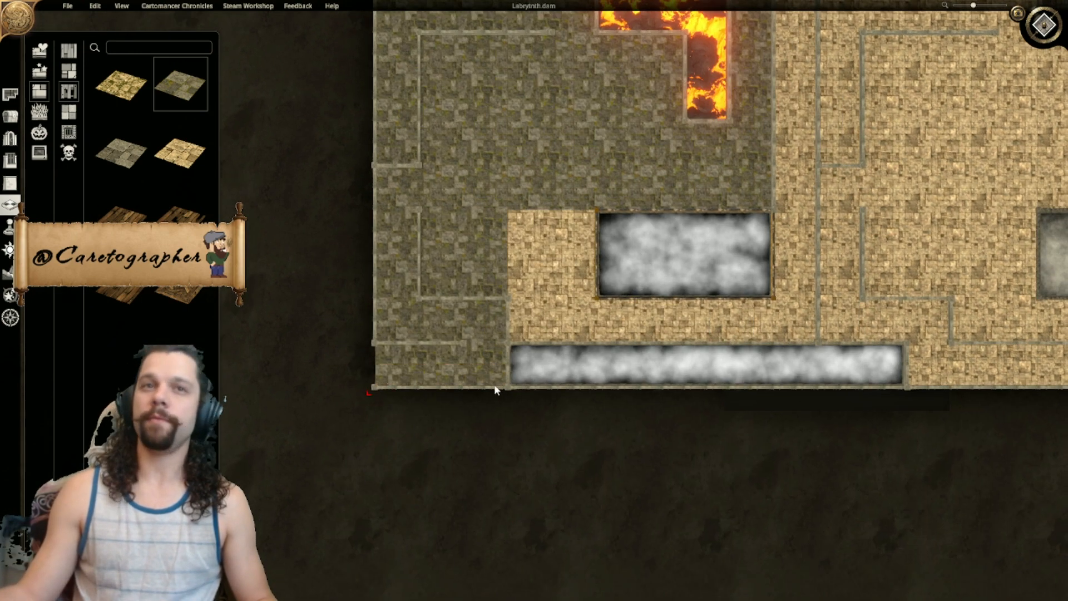
{"action": "mouse_move", "coordinate": [496, 385]}
{"action": "left_mouse_down"}
{"action": "mouse_move", "coordinate": [557, 244]}
{"action": "mouse_move", "coordinate": [520, 219]}
{"action": "mouse_move", "coordinate": [587, 331]}
{"action": "mouse_move", "coordinate": [782, 337]}
{"action": "left_mouse_up"}
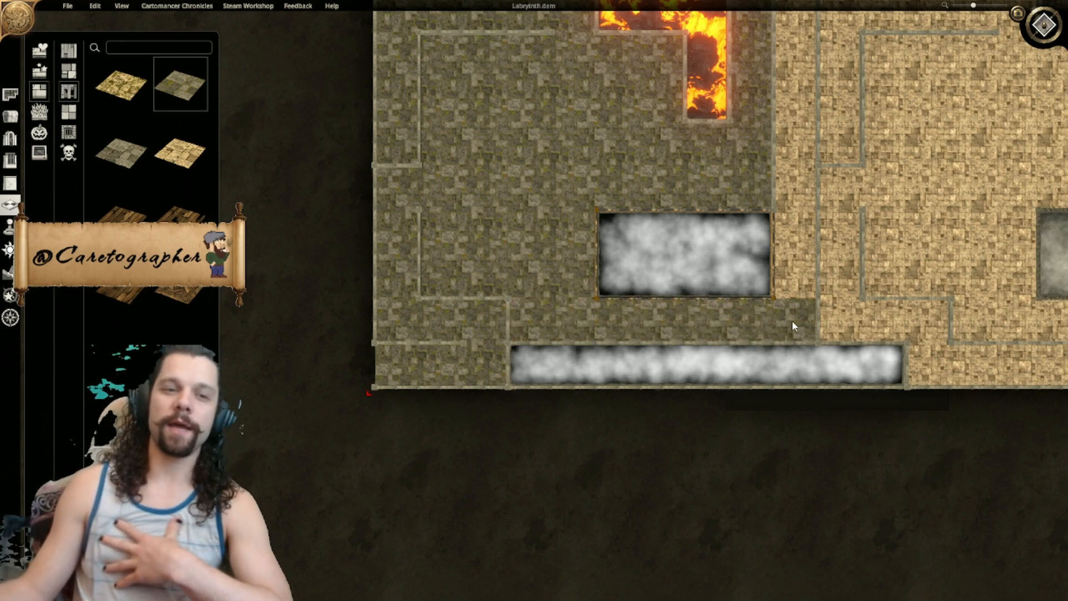
{"action": "mouse_move", "coordinate": [816, 314]}
{"action": "middle_mouse_down"}
{"action": "mouse_move", "coordinate": [682, 334]}
{"action": "mouse_move", "coordinate": [651, 369]}
{"action": "middle_mouse_up"}
{"action": "left_click", "coordinate": [715, 312]}
{"action": "left_click_drag", "start_coordinate": [651, 376], "coordinate": [642, 57]}
Step: Extend the mossy stone floor along the corridor at the upper edge of the map's lower-right quadrant
{"action": "middle_click_drag", "start_coordinate": [639, 49], "coordinate": [484, 238]}
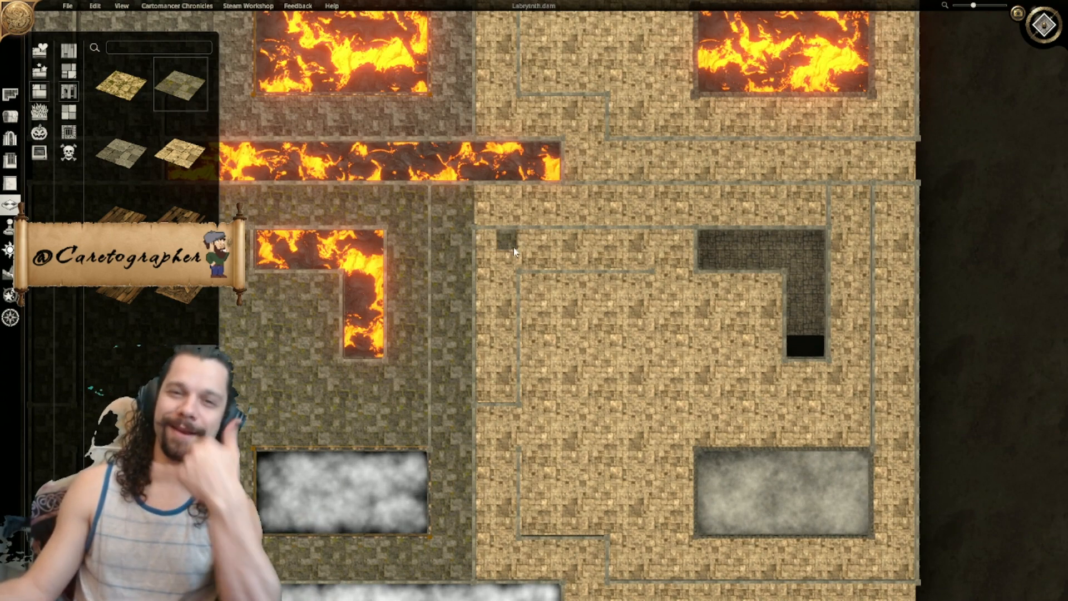
{"action": "left_click_drag", "start_coordinate": [484, 209], "coordinate": [814, 221]}
{"action": "middle_click_drag", "start_coordinate": [829, 228], "coordinate": [643, 281]}
Step: Reduce the paint brush size for removing walls
{"action": "left_click", "coordinate": [10, 183]}
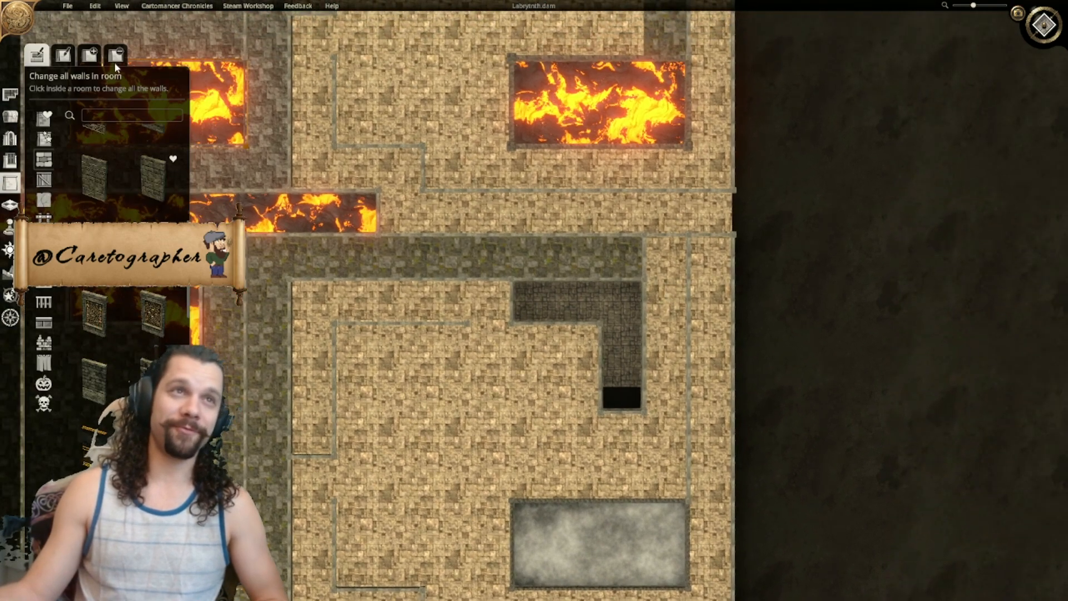
{"action": "left_click", "coordinate": [116, 55]}
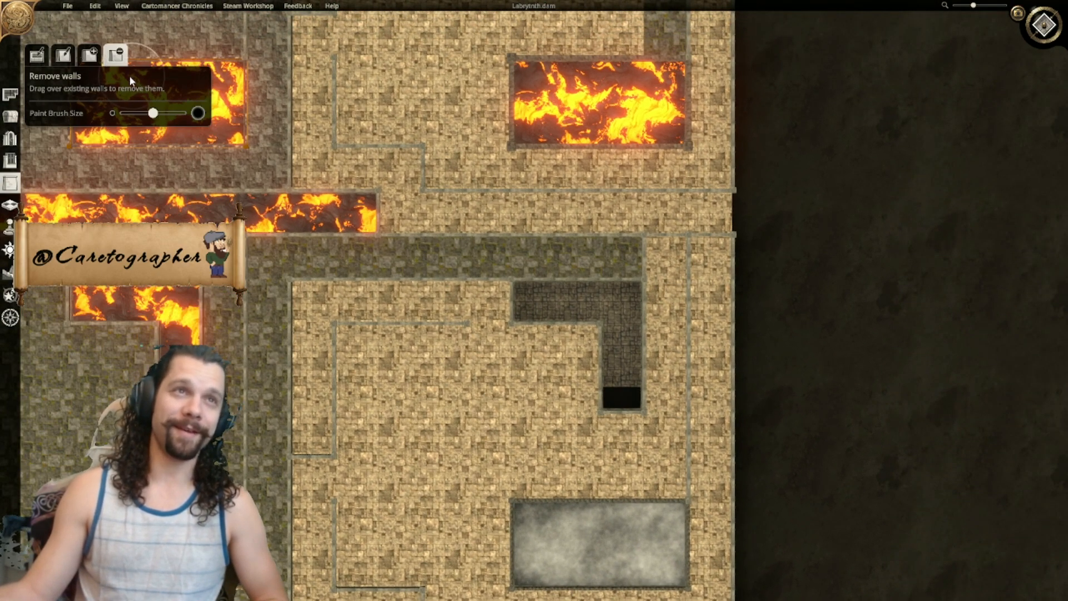
{"action": "left_click_drag", "start_coordinate": [153, 113], "coordinate": [129, 113]}
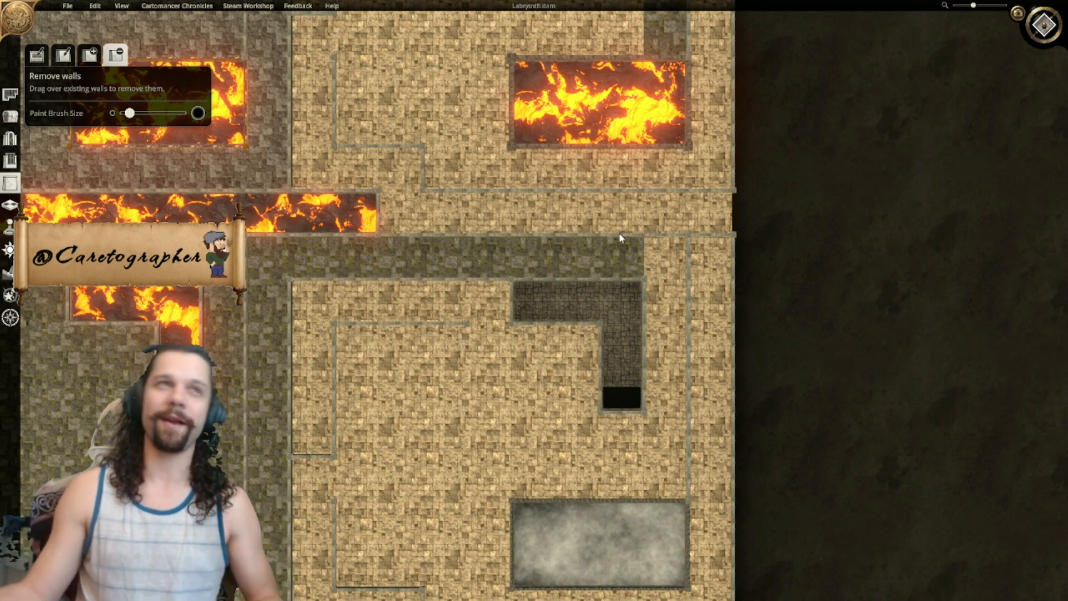
Step: Paint the corridor between the L-shaped brick pit and the outer corridor with the mossy stone tile, down to the grey mist pit
{"action": "left_click", "coordinate": [10, 204]}
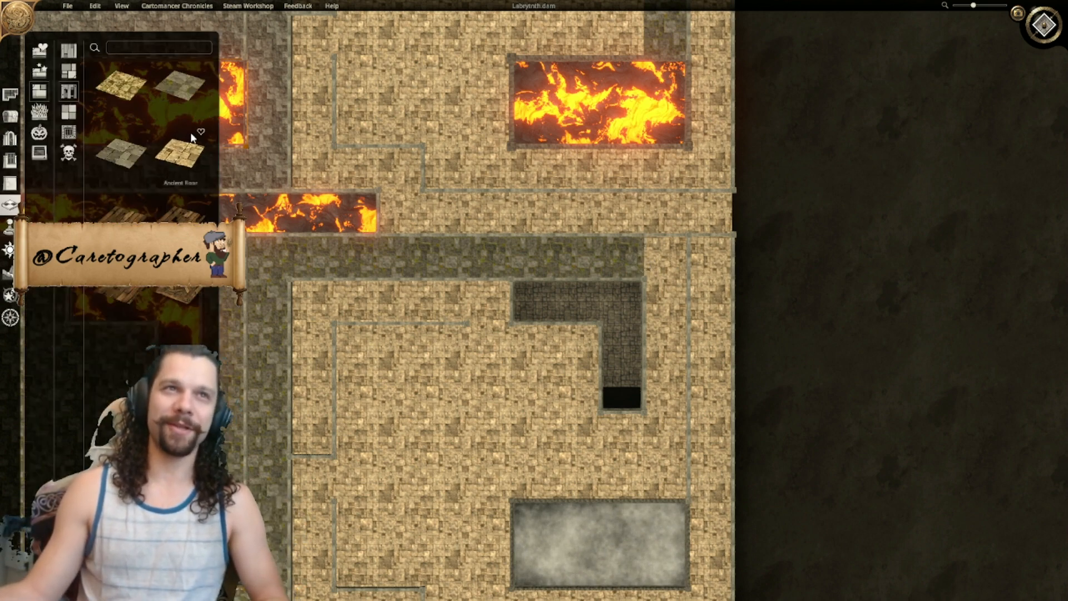
{"action": "right_click_drag", "start_coordinate": [448, 215], "coordinate": [374, 206]}
{"action": "left_click", "coordinate": [184, 90]}
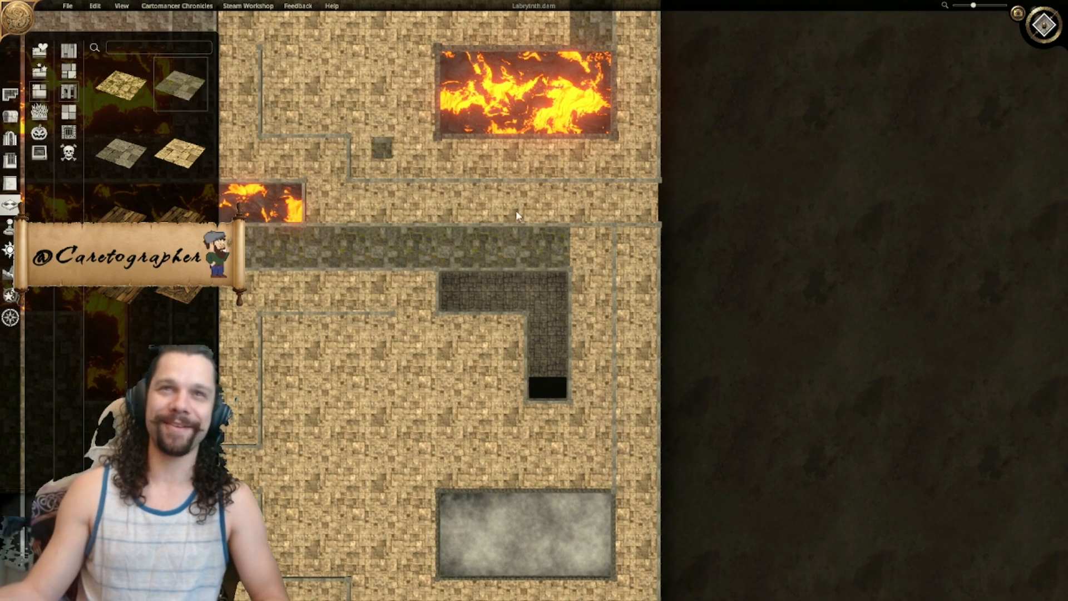
{"action": "left_click_drag", "start_coordinate": [584, 240], "coordinate": [599, 461]}
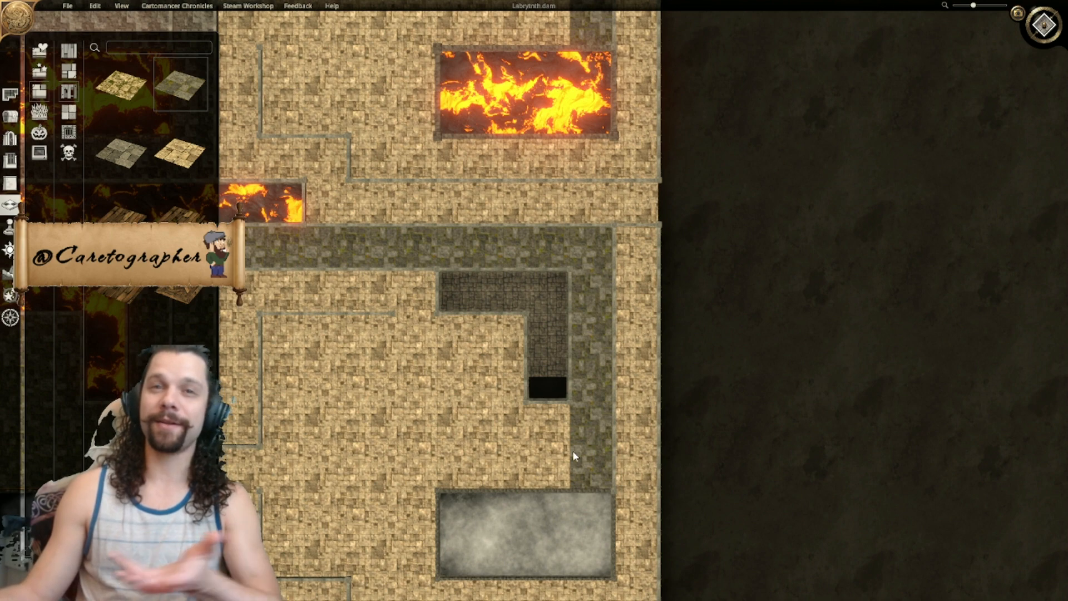
Step: Fill the lower-right quadrant's interior and lower corridors with the mossy stone tile, leaving the strip along the map's outer edge
{"action": "mouse_move", "coordinate": [569, 457]}
{"action": "right_mouse_down"}
{"action": "mouse_move", "coordinate": [795, 391]}
{"action": "mouse_move", "coordinate": [816, 396]}
{"action": "right_mouse_up"}
{"action": "mouse_move", "coordinate": [816, 395]}
{"action": "left_mouse_down"}
{"action": "mouse_move", "coordinate": [808, 359]}
{"action": "mouse_move", "coordinate": [496, 351]}
{"action": "mouse_move", "coordinate": [679, 330]}
{"action": "mouse_move", "coordinate": [734, 273]}
{"action": "mouse_move", "coordinate": [513, 257]}
{"action": "mouse_move", "coordinate": [669, 232]}
{"action": "mouse_move", "coordinate": [478, 224]}
{"action": "mouse_move", "coordinate": [474, 256]}
{"action": "mouse_move", "coordinate": [510, 365]}
{"action": "left_mouse_up"}
{"action": "right_click_drag", "start_coordinate": [561, 393], "coordinate": [555, 310]}
{"action": "left_click_drag", "start_coordinate": [464, 301], "coordinate": [501, 460]}
{"action": "mouse_move", "coordinate": [523, 348]}
{"action": "left_mouse_down"}
{"action": "mouse_move", "coordinate": [572, 425]}
{"action": "mouse_move", "coordinate": [660, 460]}
{"action": "left_mouse_up"}
{"action": "mouse_move", "coordinate": [590, 471]}
{"action": "left_mouse_down"}
{"action": "mouse_move", "coordinate": [593, 484]}
{"action": "mouse_move", "coordinate": [551, 488]}
{"action": "mouse_move", "coordinate": [873, 495]}
{"action": "mouse_move", "coordinate": [890, 505]}
{"action": "left_mouse_up"}
{"action": "left_click_drag", "start_coordinate": [687, 438], "coordinate": [878, 453]}
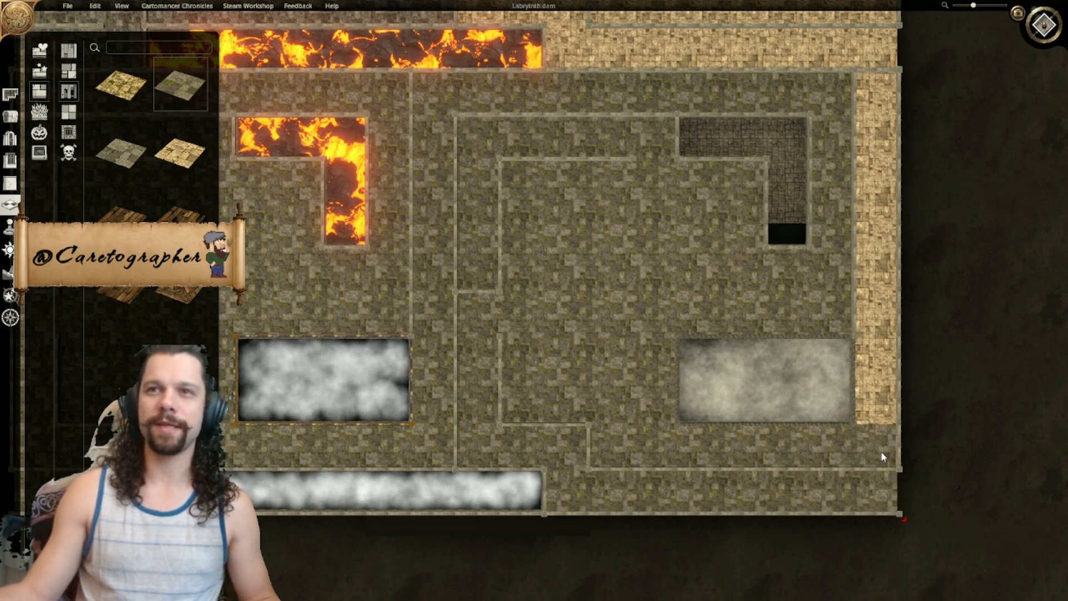
Step: Paint the lower-right quadrant's outermost corridor and the central corridor beside the long lava pit with the mossy stone tile
{"action": "middle_click_drag", "start_coordinate": [933, 411], "coordinate": [769, 503]}
{"action": "left_click_drag", "start_coordinate": [723, 500], "coordinate": [713, 173]}
{"action": "mouse_move", "coordinate": [733, 193]}
{"action": "middle_mouse_down"}
{"action": "mouse_move", "coordinate": [819, 323]}
{"action": "mouse_move", "coordinate": [832, 368]}
{"action": "middle_mouse_up"}
{"action": "mouse_move", "coordinate": [829, 332]}
{"action": "left_mouse_down"}
{"action": "mouse_move", "coordinate": [766, 293]}
{"action": "mouse_move", "coordinate": [486, 300]}
{"action": "left_mouse_up"}
Step: Fill the map's upper-right quadrant around its two lava pits with the mossy stone tile, leaving the outer edge strip
{"action": "middle_click_drag", "start_coordinate": [497, 299], "coordinate": [561, 398]}
{"action": "mouse_move", "coordinate": [882, 397]}
{"action": "left_mouse_down"}
{"action": "mouse_move", "coordinate": [860, 342]}
{"action": "mouse_move", "coordinate": [543, 359]}
{"action": "mouse_move", "coordinate": [476, 349]}
{"action": "left_mouse_up"}
{"action": "left_click", "coordinate": [645, 295]}
{"action": "middle_click_drag", "start_coordinate": [650, 319], "coordinate": [669, 454]}
{"action": "mouse_move", "coordinate": [676, 406]}
{"action": "left_mouse_down"}
{"action": "mouse_move", "coordinate": [645, 200]}
{"action": "mouse_move", "coordinate": [542, 177]}
{"action": "mouse_move", "coordinate": [488, 180]}
{"action": "mouse_move", "coordinate": [708, 233]}
{"action": "mouse_move", "coordinate": [770, 382]}
{"action": "mouse_move", "coordinate": [807, 381]}
{"action": "left_mouse_up"}
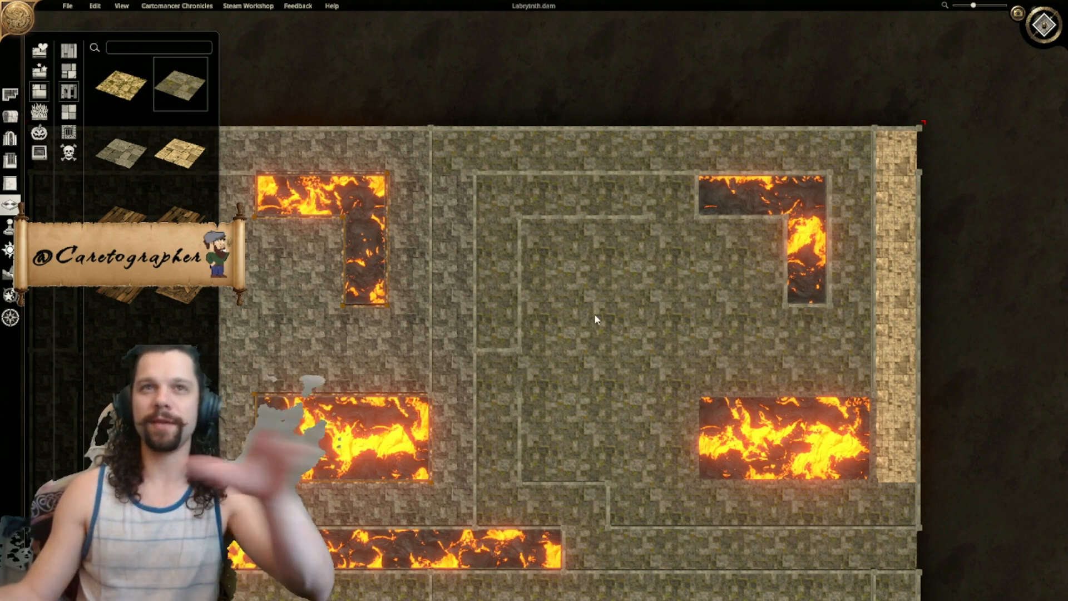
Step: Repaint the upper-left quadrant's grey stone floor with the mossy stone tile, including the area beside the long lava pit
{"action": "middle_click_drag", "start_coordinate": [460, 512], "coordinate": [750, 388]}
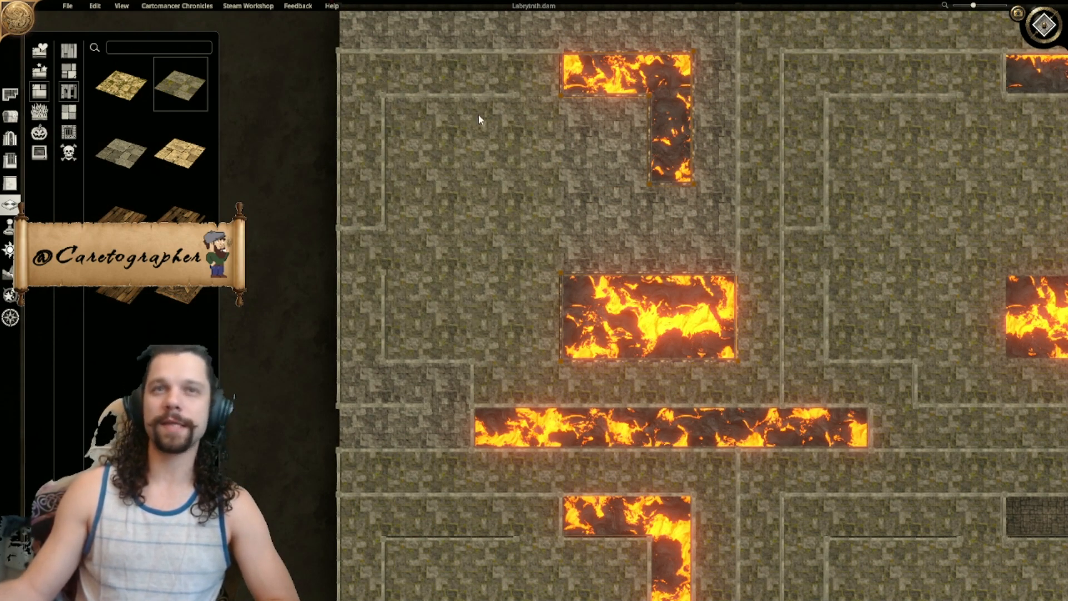
{"action": "middle_click_drag", "start_coordinate": [522, 142], "coordinate": [526, 254]}
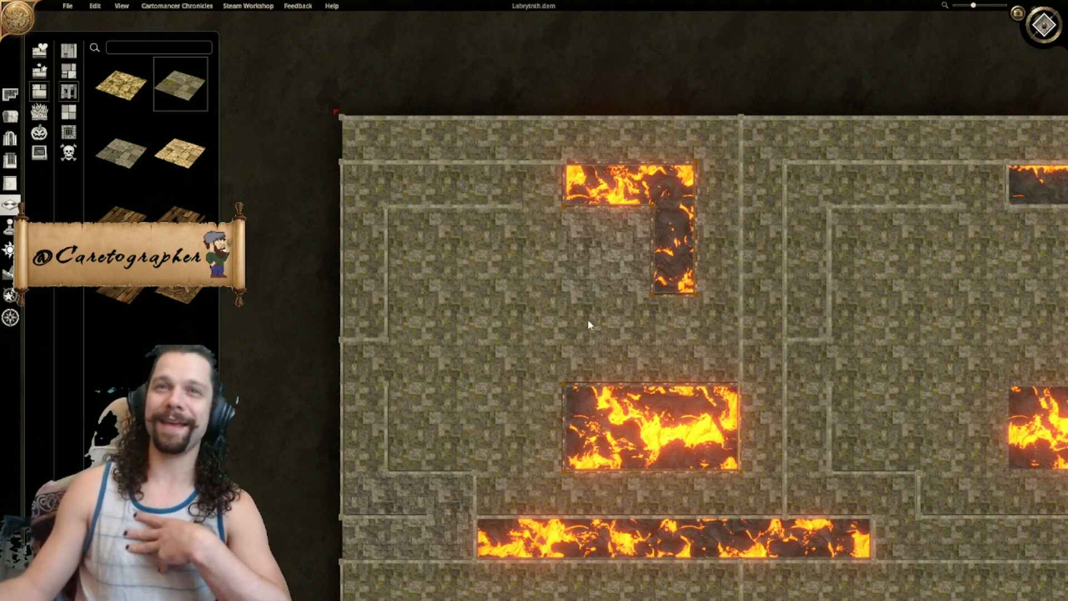
{"action": "right_click_drag", "start_coordinate": [469, 367], "coordinate": [477, 186]}
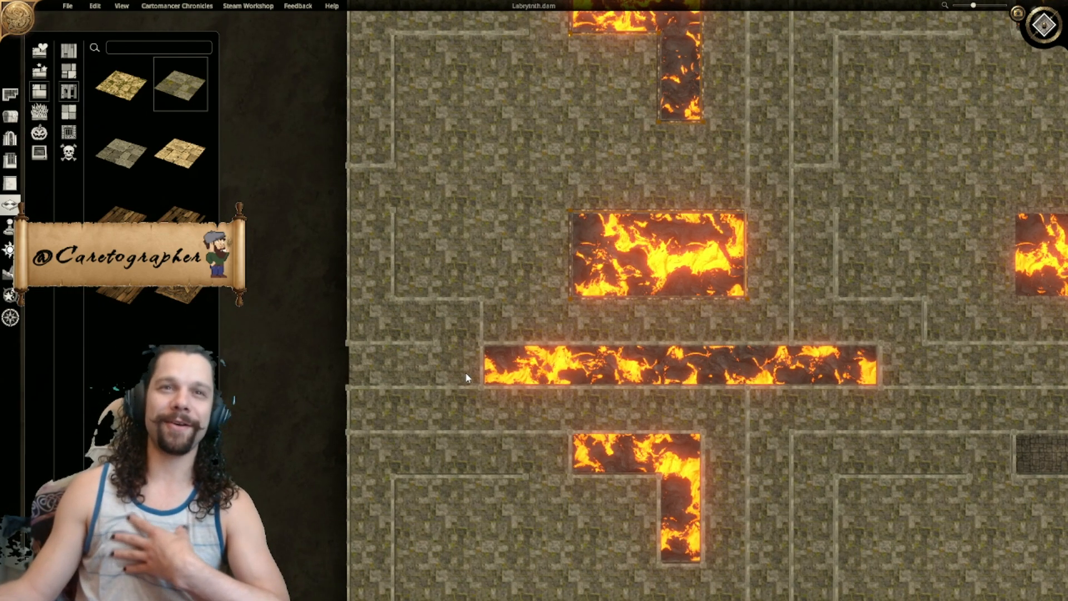
Step: Remove the outer wall segment at the upper end of the lower-right quadrant's outermost corridor
{"action": "right_click_drag", "start_coordinate": [782, 472], "coordinate": [687, 286]}
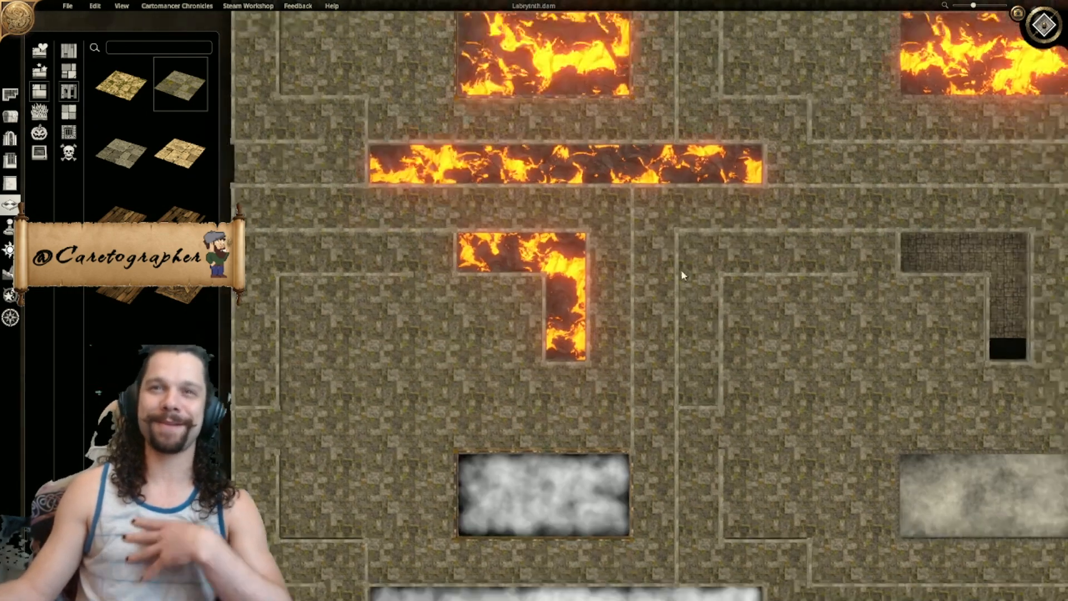
{"action": "right_click_drag", "start_coordinate": [732, 370], "coordinate": [704, 316]}
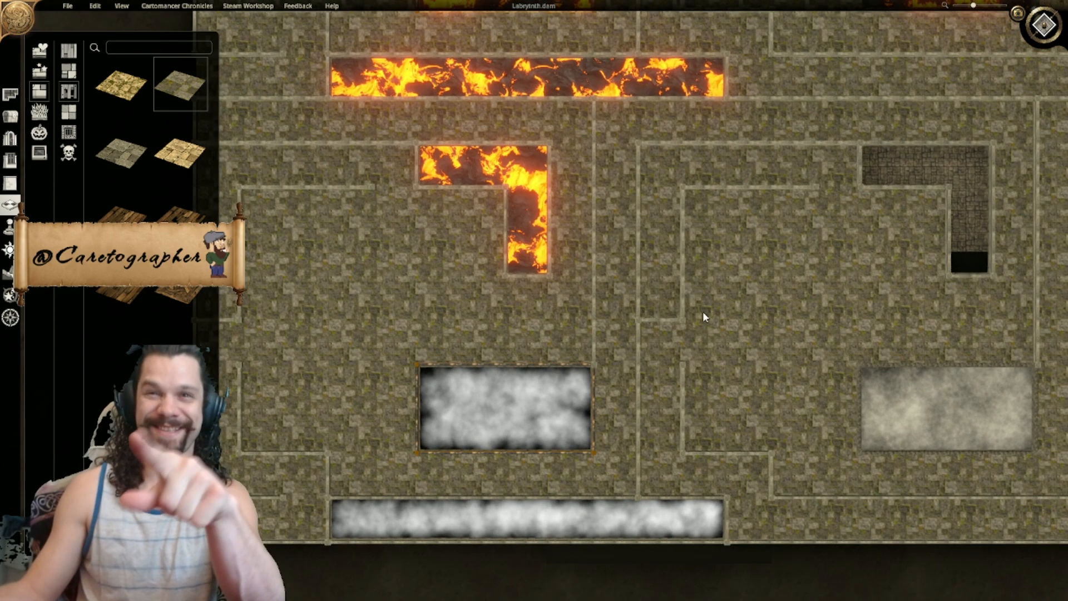
{"action": "right_click_drag", "start_coordinate": [736, 273], "coordinate": [687, 316]}
{"action": "right_click_drag", "start_coordinate": [879, 290], "coordinate": [637, 332]}
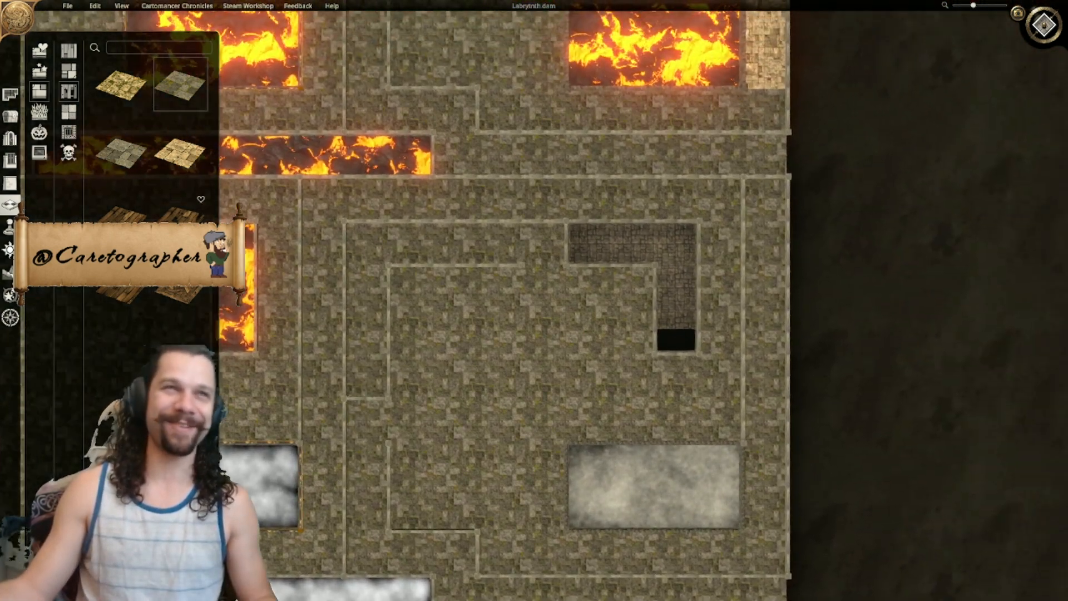
{"action": "left_click", "coordinate": [10, 182]}
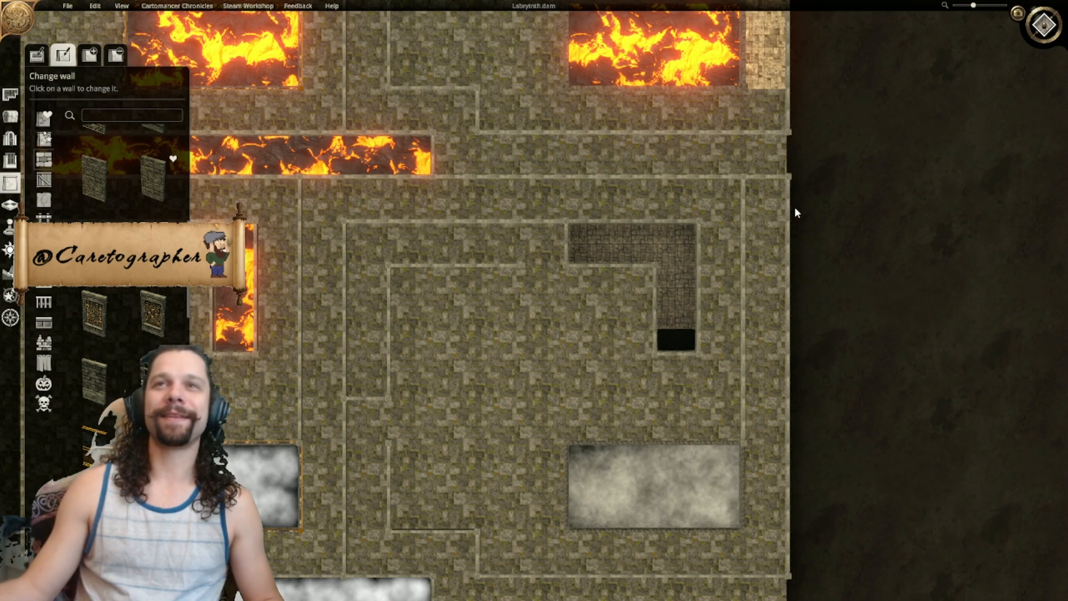
{"action": "right_click_drag", "start_coordinate": [779, 213], "coordinate": [679, 274]}
{"action": "scroll", "coordinate": [683, 171], "scroll_direction": "up", "scroll_amount": 2}
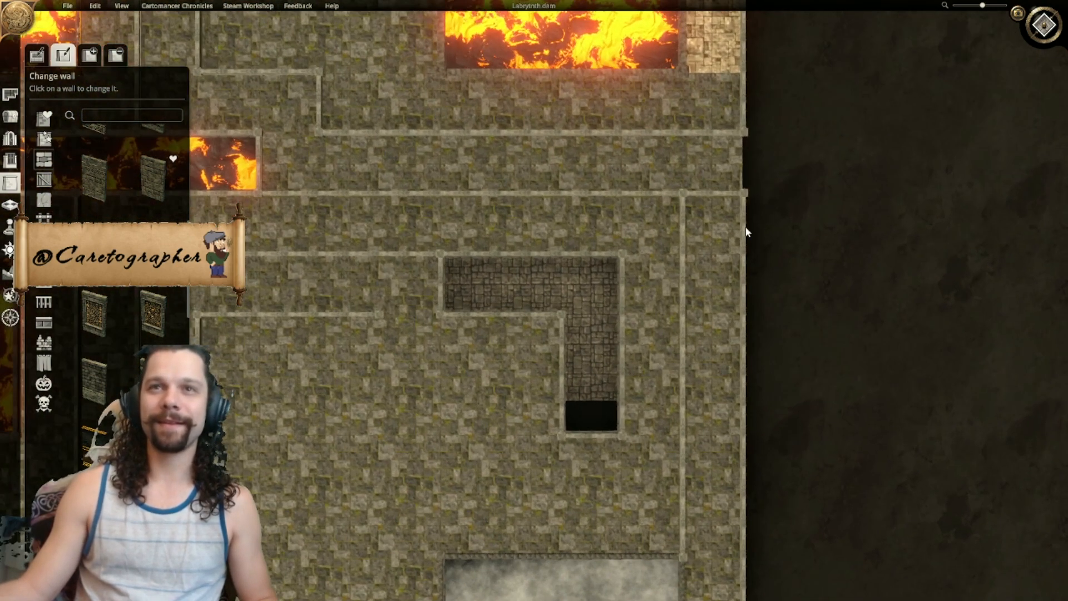
{"action": "left_click", "coordinate": [114, 56]}
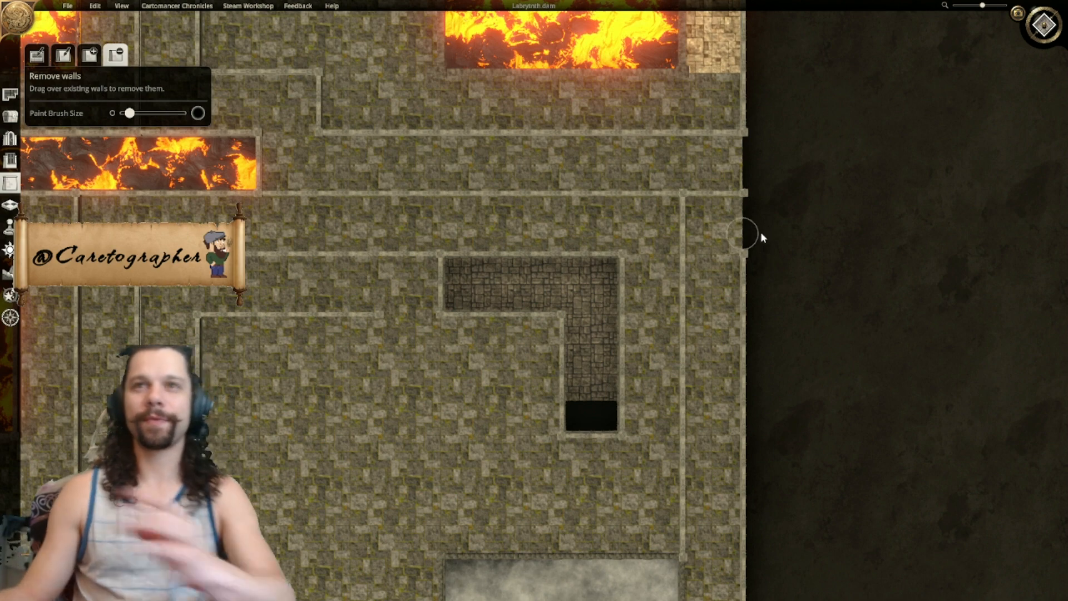
Step: Paint the remaining sandy strip along the upper-right quadrant's outer edge with the mossy stone tile
{"action": "scroll", "coordinate": [690, 373], "scroll_direction": "down", "scroll_amount": 1}
{"action": "scroll", "coordinate": [684, 371], "scroll_direction": "down", "scroll_amount": 3}
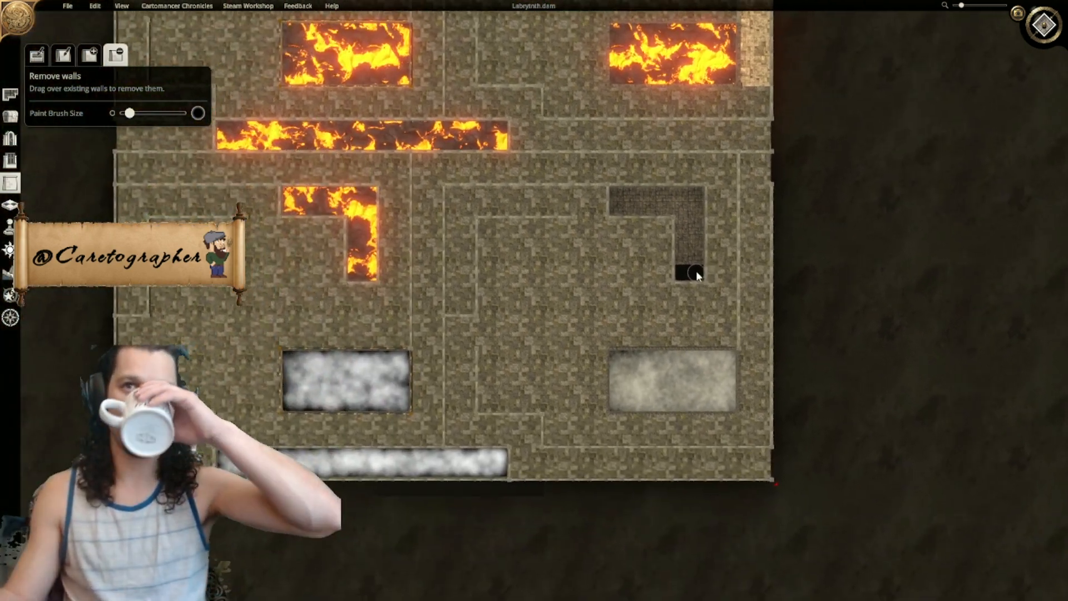
{"action": "right_click_drag", "start_coordinate": [696, 271], "coordinate": [703, 265]}
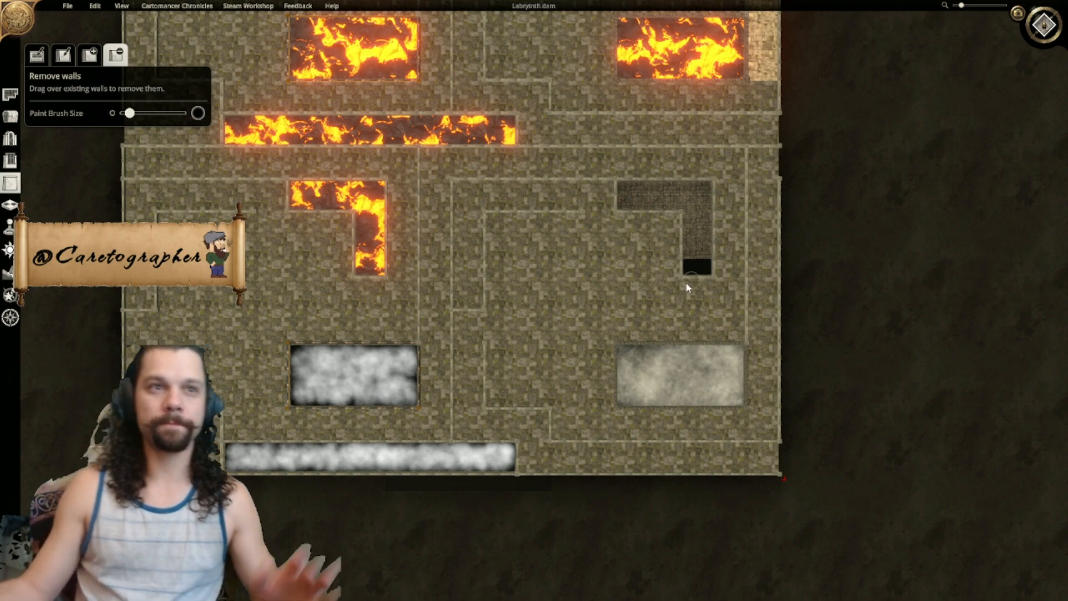
{"action": "right_click_drag", "start_coordinate": [483, 270], "coordinate": [73, 203]}
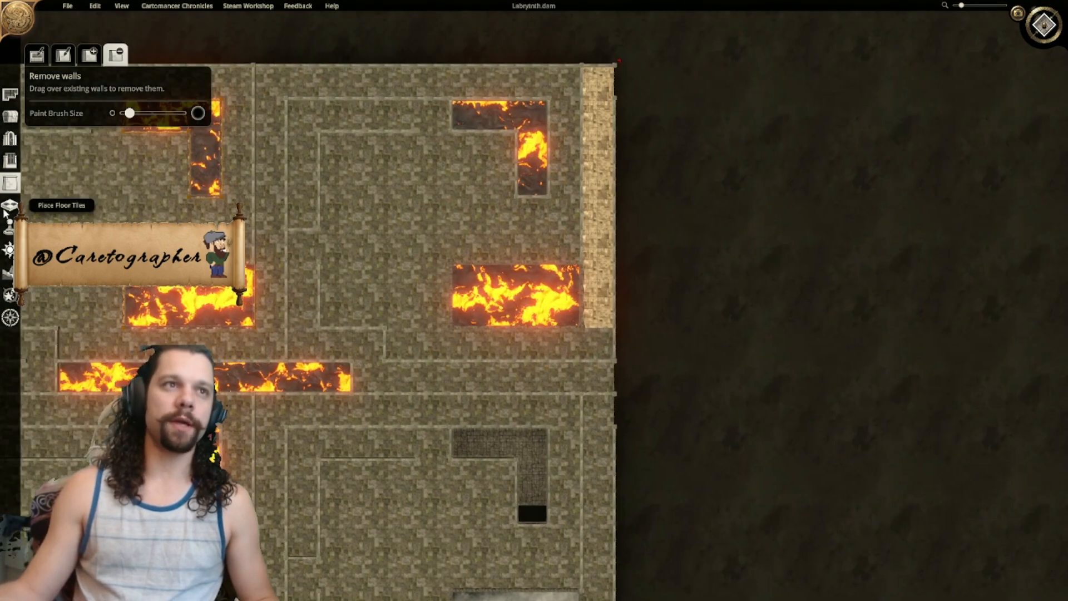
{"action": "left_click", "coordinate": [10, 206]}
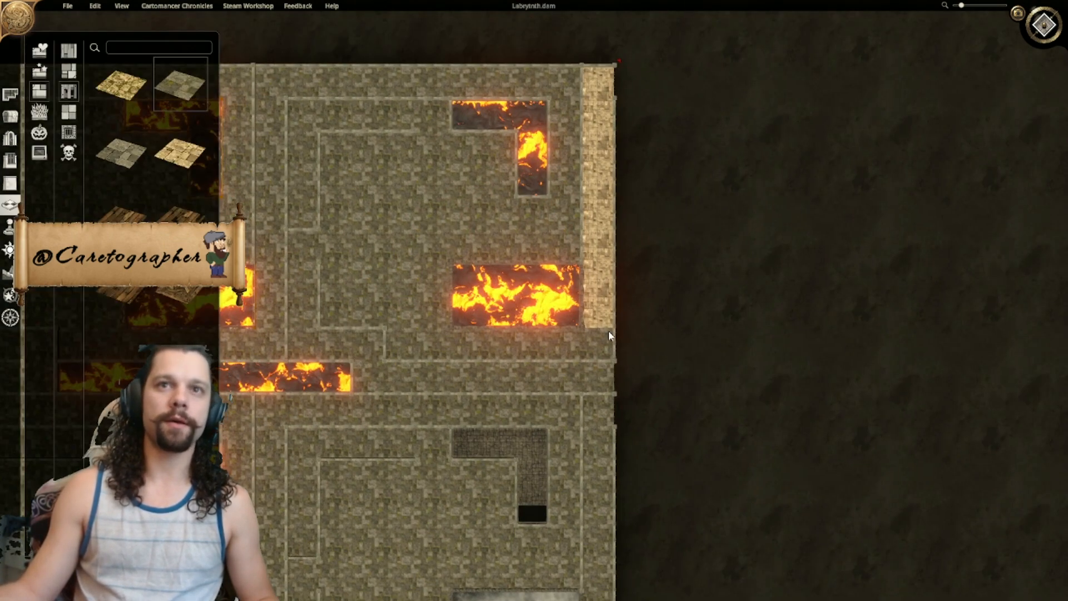
{"action": "left_click_drag", "start_coordinate": [609, 328], "coordinate": [594, 84]}
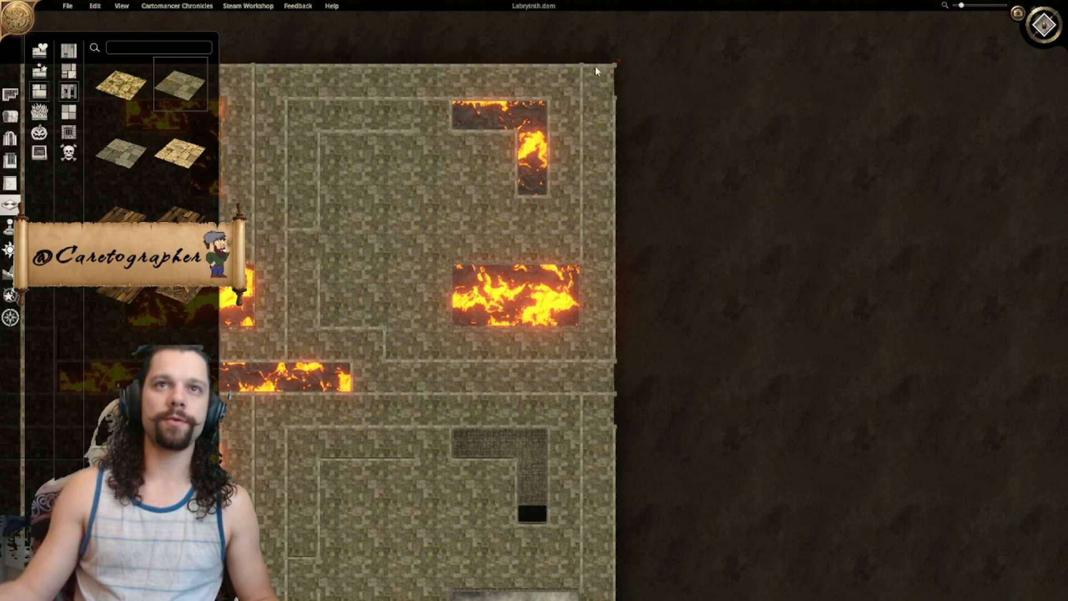
{"action": "right_click_drag", "start_coordinate": [378, 314], "coordinate": [579, 260]}
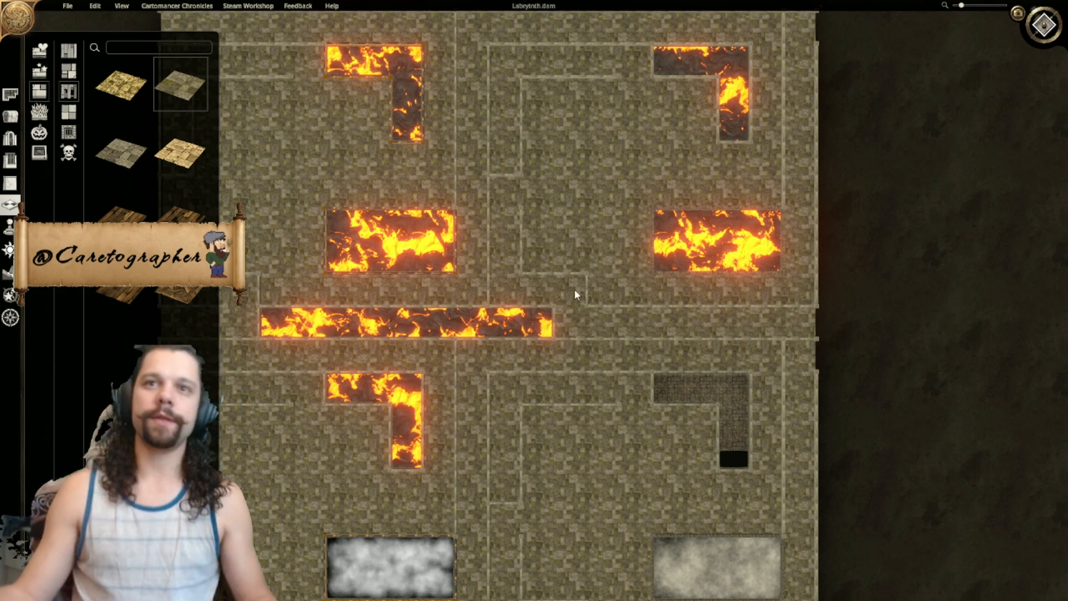
{"action": "right_click_drag", "start_coordinate": [515, 379], "coordinate": [630, 254]}
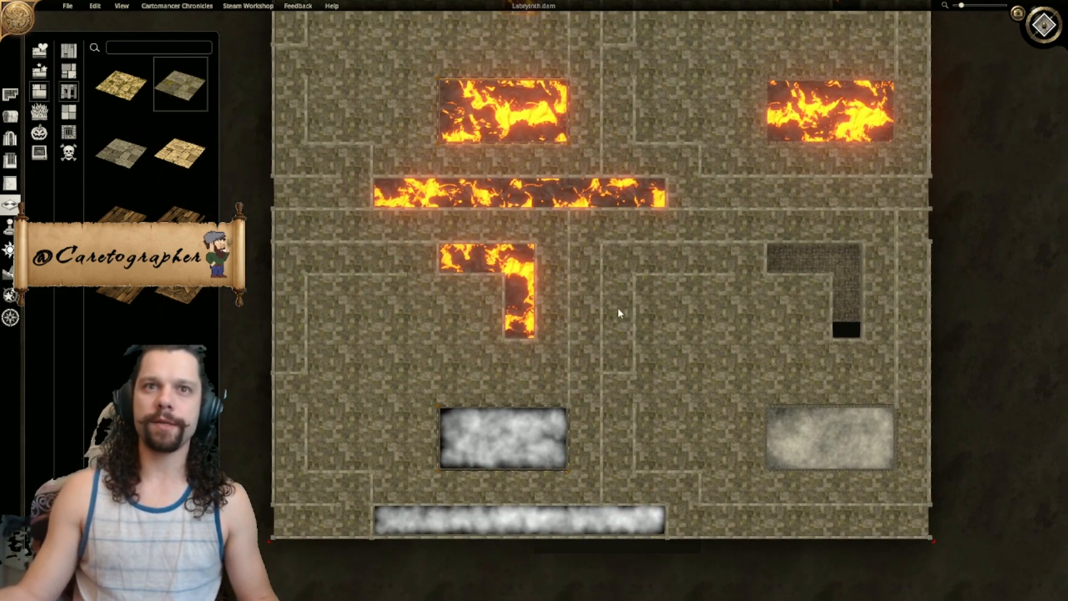
{"action": "right_click_drag", "start_coordinate": [616, 327], "coordinate": [623, 262]}
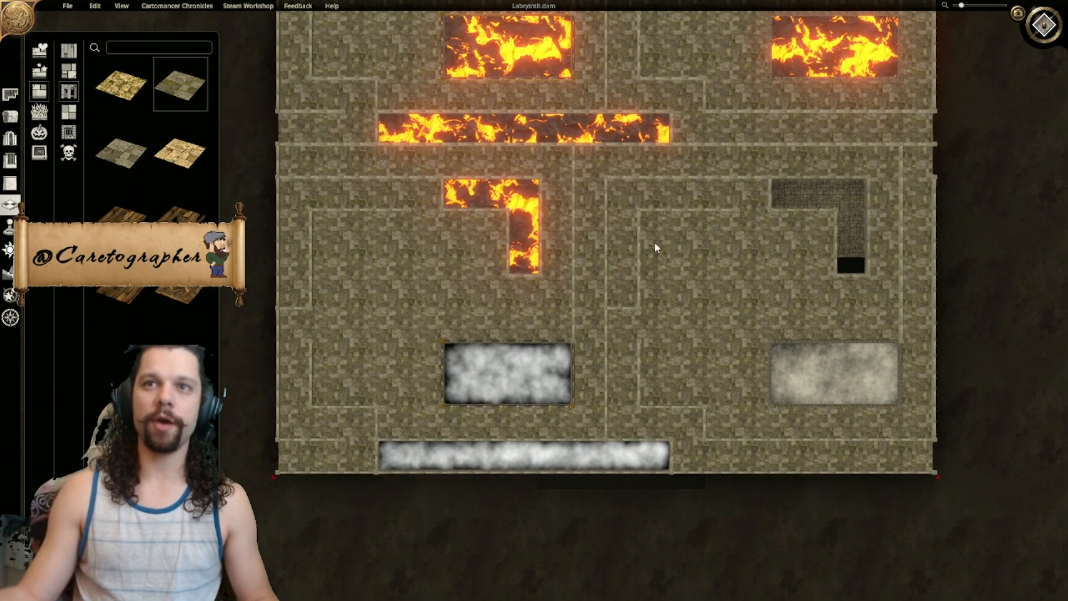
Step: Inspect the labyrinth in 3D, checking the tiled floors, walls and the lava and mist pits in each quadrant
{"action": "left_click", "coordinate": [1044, 24]}
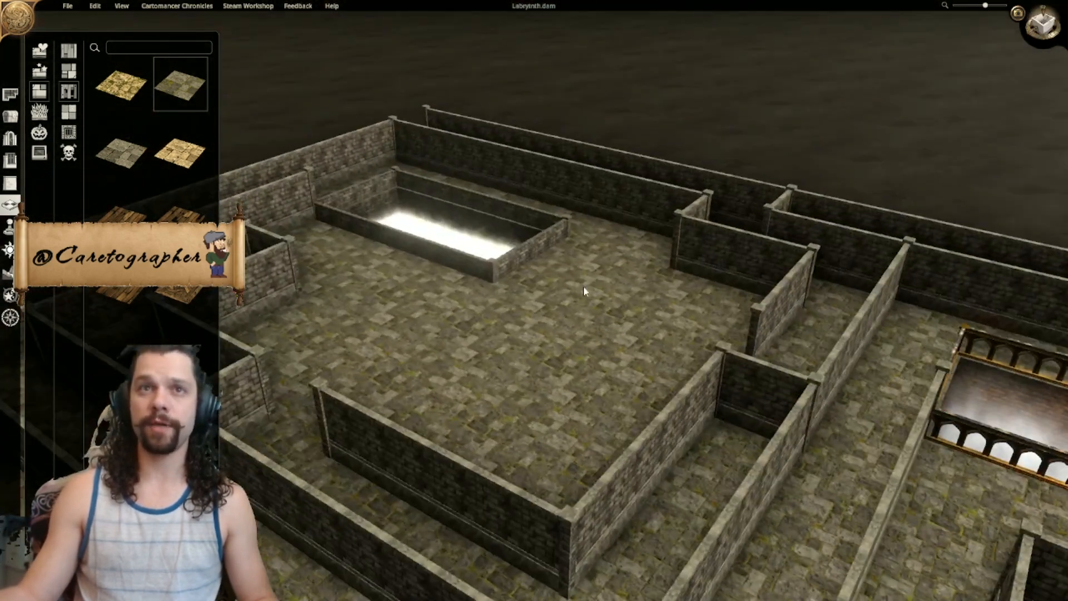
{"action": "mouse_move", "coordinate": [584, 290]}
{"action": "right_mouse_down"}
{"action": "mouse_move", "coordinate": [794, 365]}
{"action": "mouse_move", "coordinate": [541, 231]}
{"action": "right_mouse_up"}
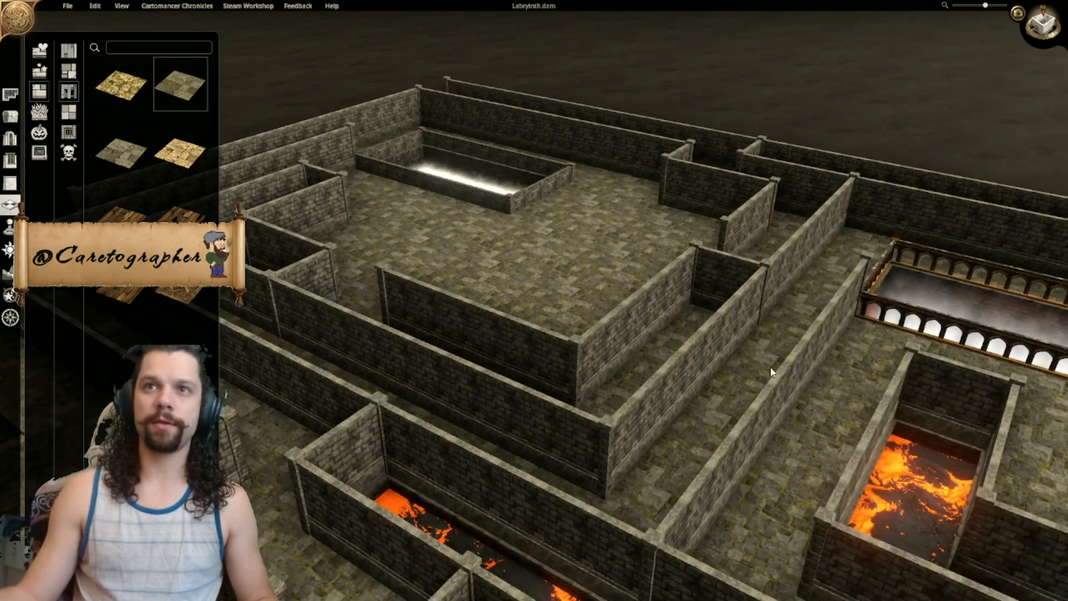
{"action": "right_click_drag", "start_coordinate": [758, 368], "coordinate": [508, 242]}
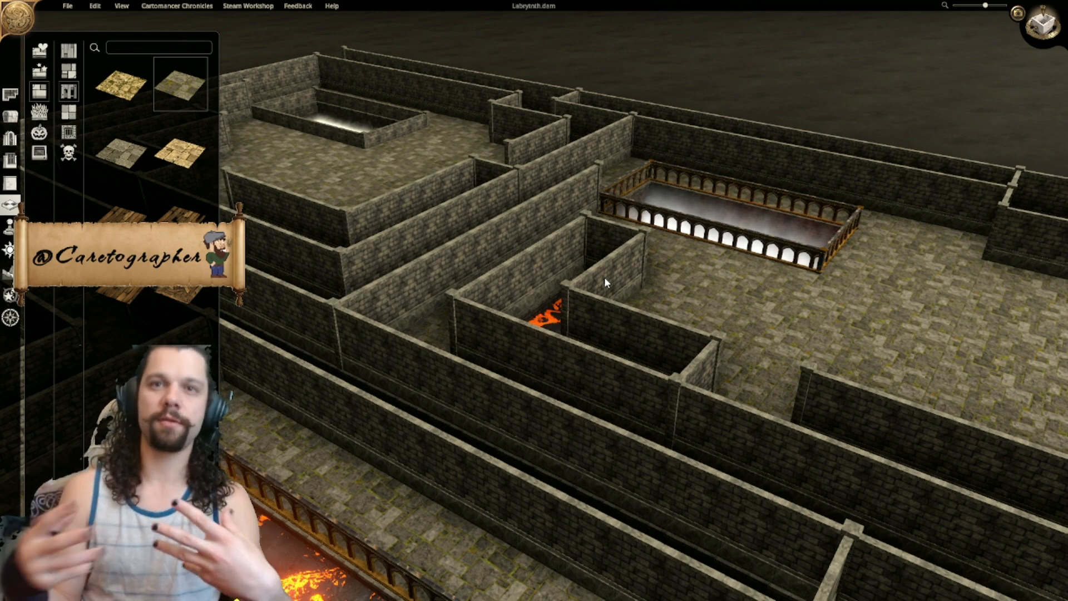
{"action": "middle_click_drag", "start_coordinate": [755, 295], "coordinate": [544, 305]}
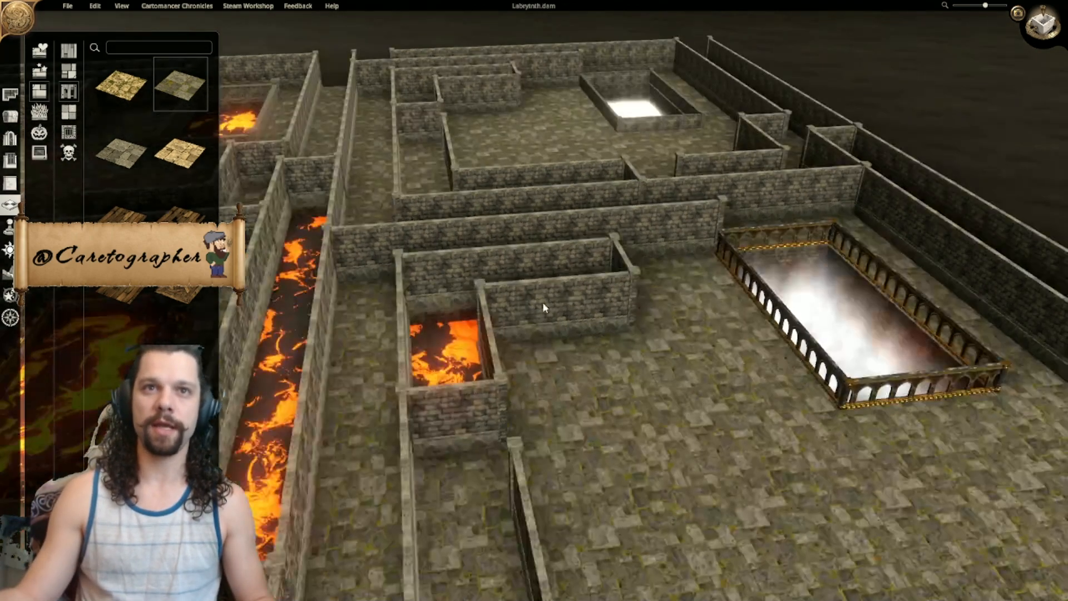
{"action": "right_click_drag", "start_coordinate": [543, 305], "coordinate": [739, 277]}
{"action": "middle_click_drag", "start_coordinate": [739, 276], "coordinate": [642, 340]}
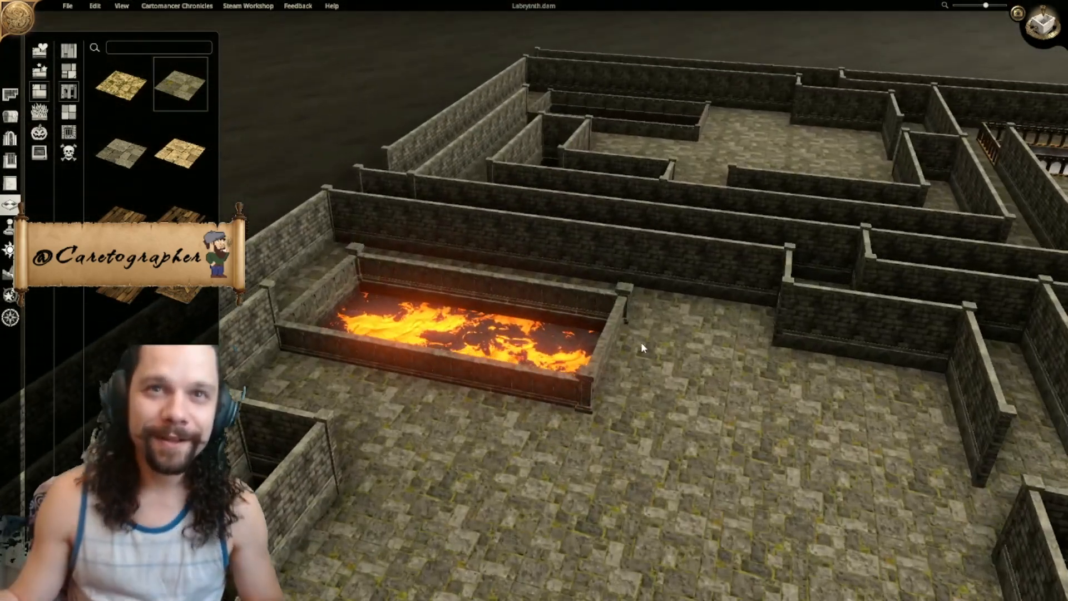
{"action": "middle_click_drag", "start_coordinate": [604, 395], "coordinate": [655, 316]}
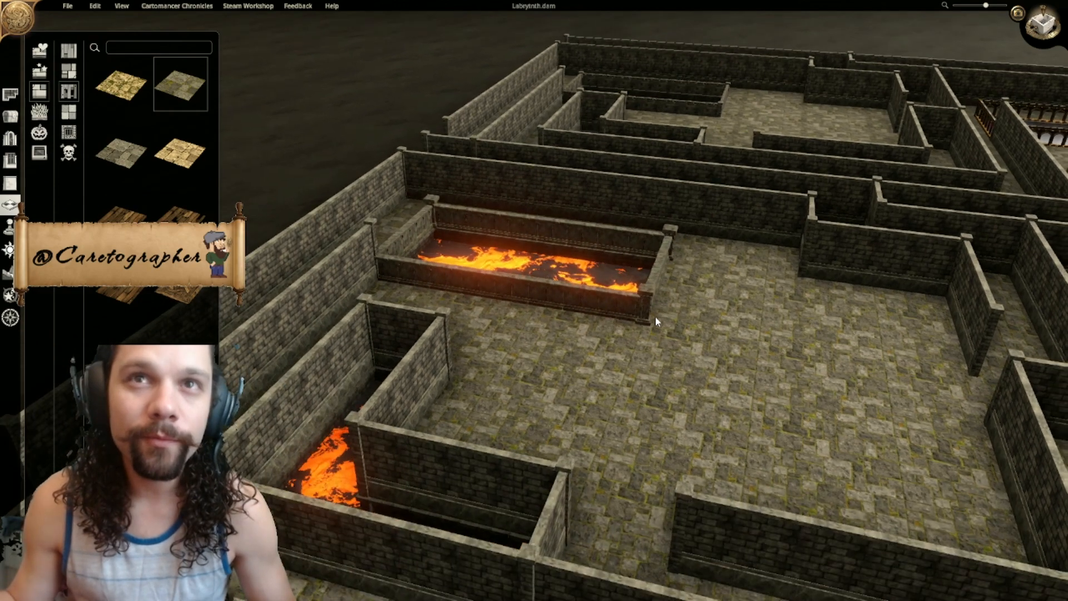
{"action": "middle_click_drag", "start_coordinate": [594, 297], "coordinate": [752, 333]}
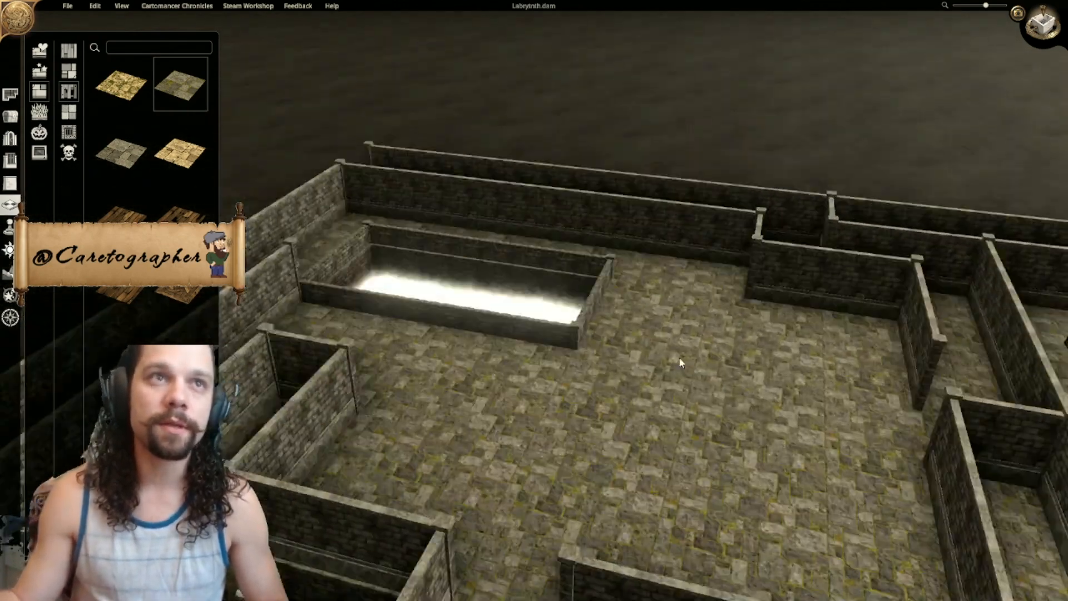
Step: Replace the ornate railing around the lower-left quadrant's mist pit with the low stone wall used at the other pits
{"action": "left_click", "coordinate": [10, 185]}
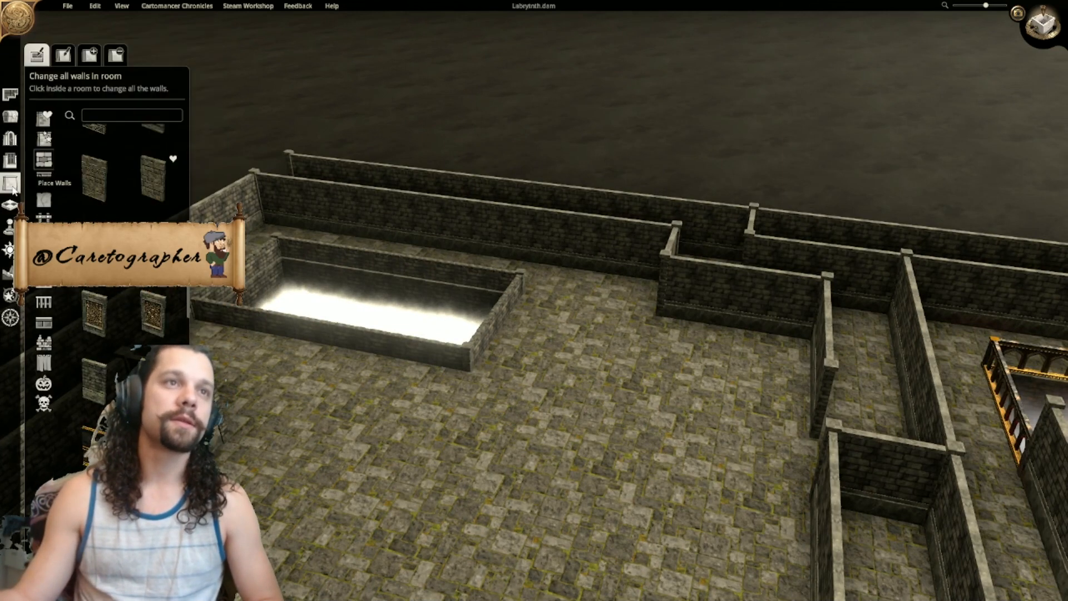
{"action": "left_click", "coordinate": [44, 289]}
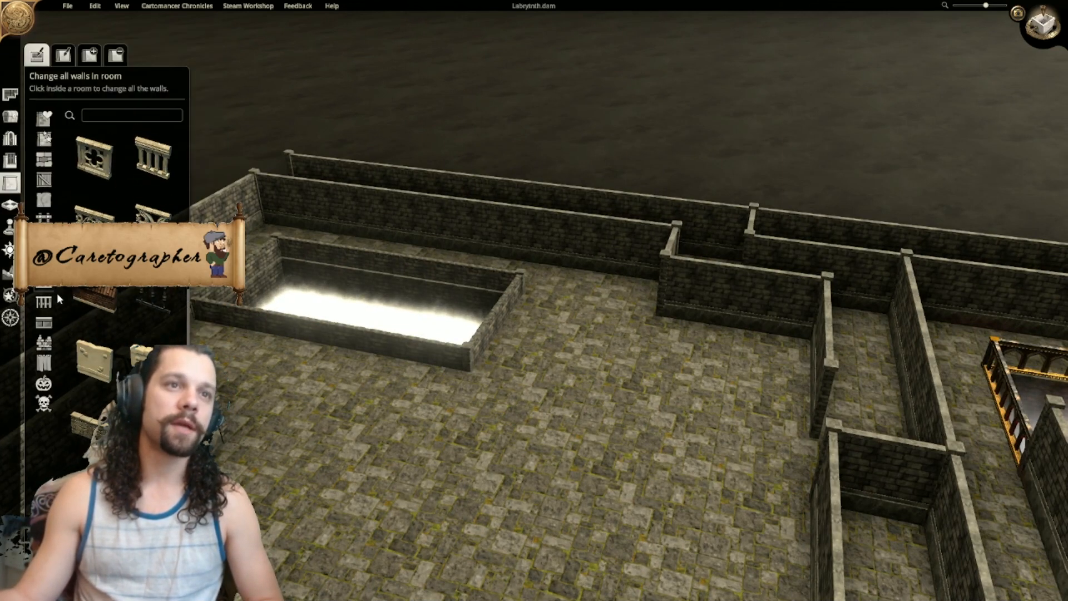
{"action": "left_click", "coordinate": [220, 436]}
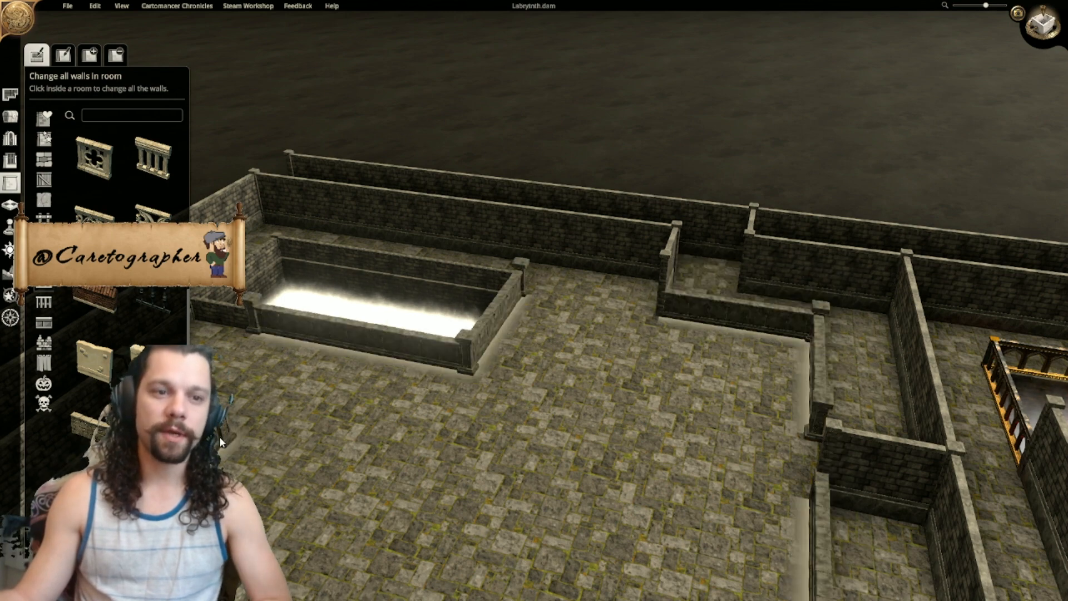
{"action": "left_click", "coordinate": [354, 340]}
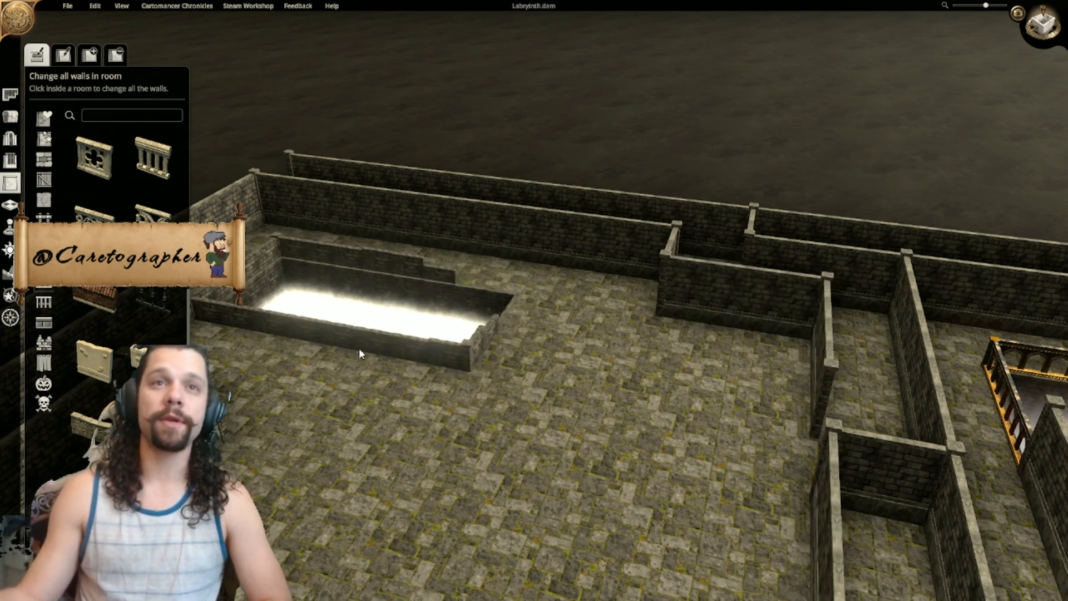
{"action": "scroll", "coordinate": [511, 375], "scroll_direction": "up", "scroll_amount": 3}
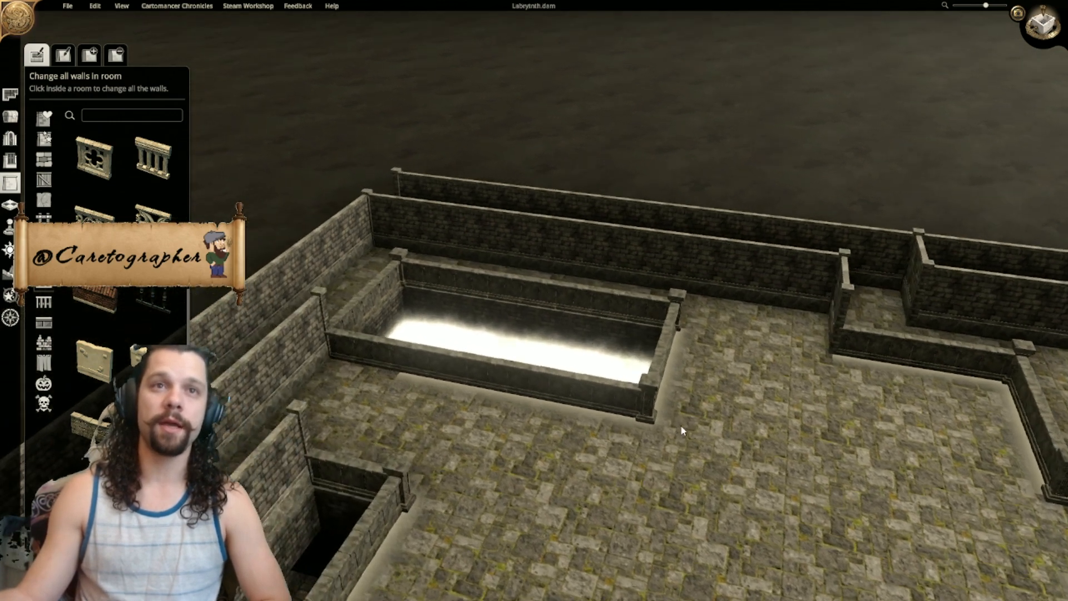
{"action": "key", "text": "d"}
{"action": "key", "text": "d"}
{"action": "scroll", "coordinate": [704, 440], "scroll_direction": "down", "scroll_amount": 1}
{"action": "middle_click_drag", "start_coordinate": [695, 424], "coordinate": [415, 340]}
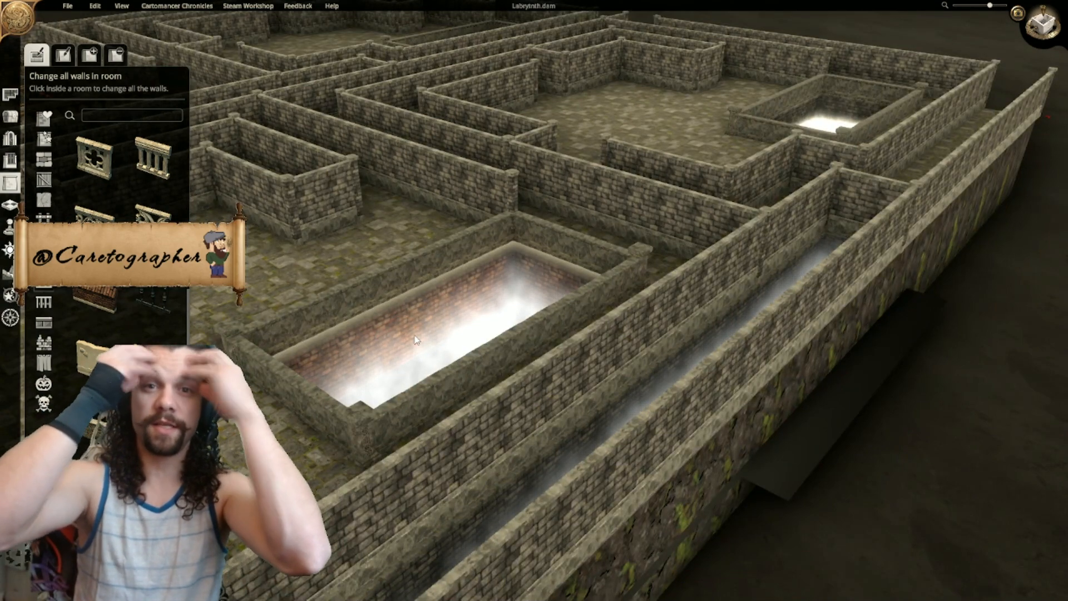
Step: Clear the mist from the lower-left quadrant's pit and the long trench, and fill the pit with Cold Fog
{"action": "right_click_drag", "start_coordinate": [394, 315], "coordinate": [716, 305]}
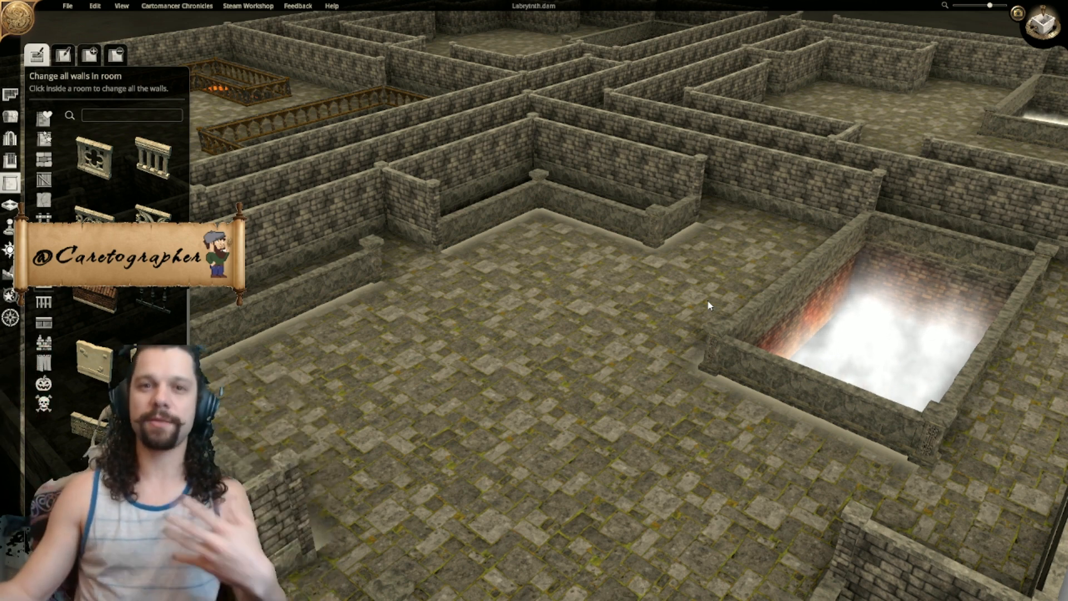
{"action": "middle_click_drag", "start_coordinate": [735, 298], "coordinate": [325, 417]}
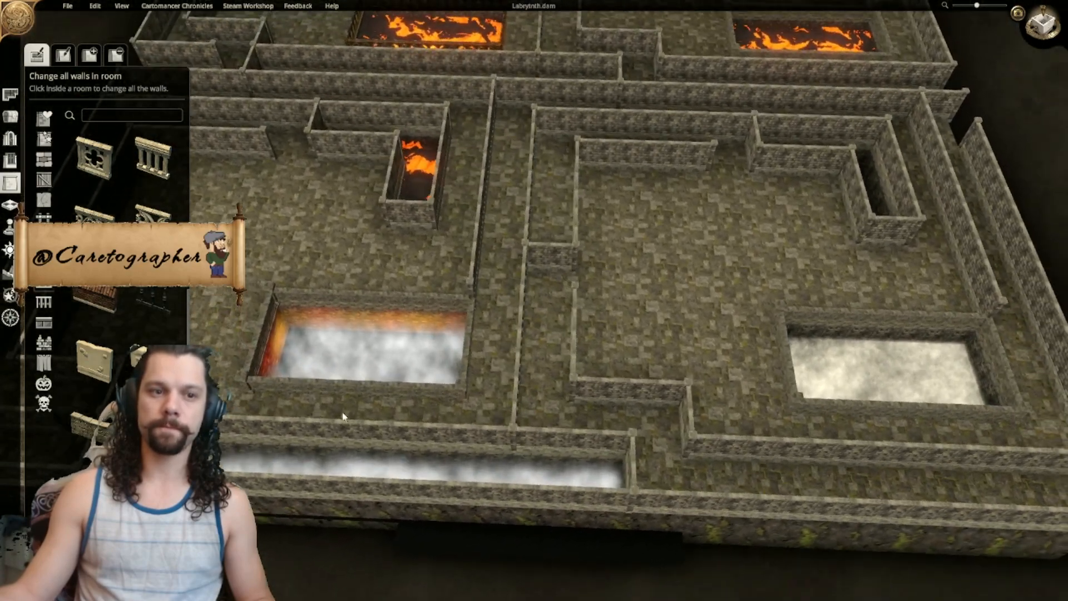
{"action": "left_click", "coordinate": [1051, 31]}
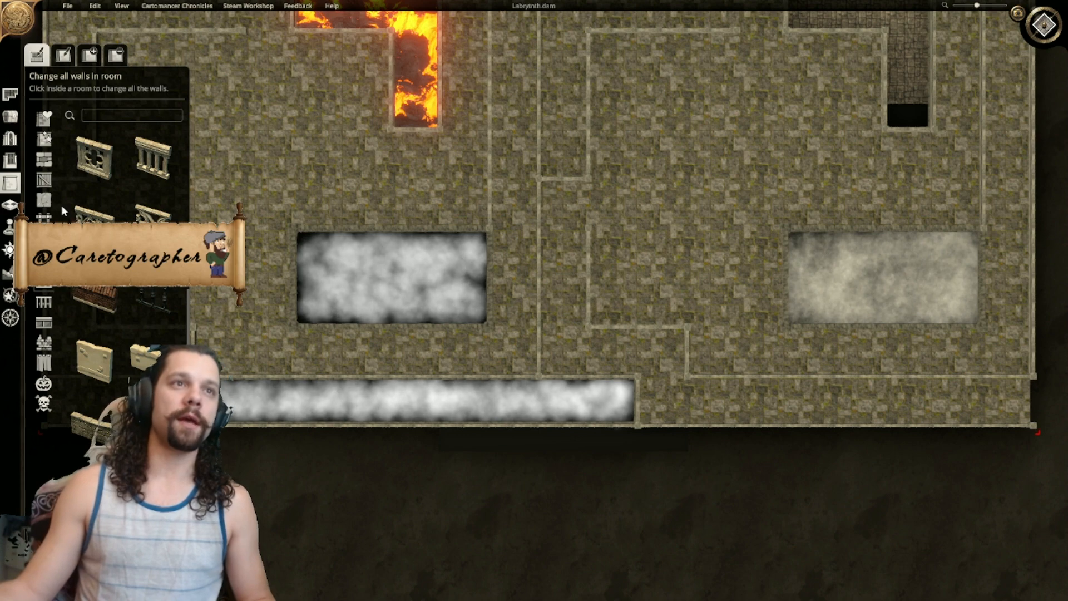
{"action": "right_click_drag", "start_coordinate": [328, 175], "coordinate": [371, 170]}
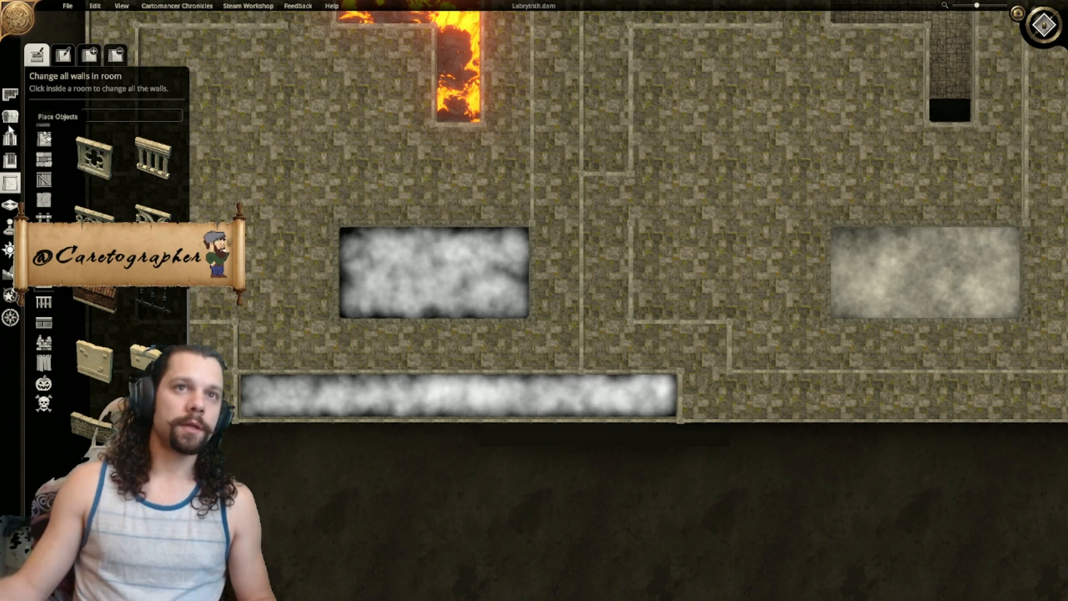
{"action": "left_click", "coordinate": [10, 296]}
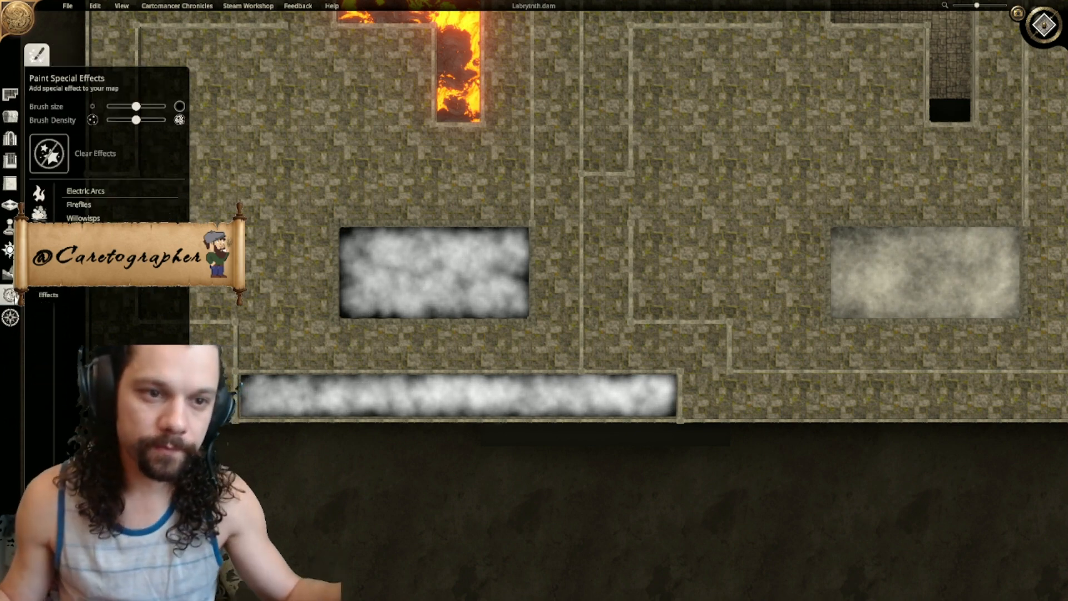
{"action": "left_click", "coordinate": [49, 159]}
{"action": "mouse_move", "coordinate": [451, 258]}
{"action": "left_mouse_down"}
{"action": "mouse_move", "coordinate": [421, 251]}
{"action": "mouse_move", "coordinate": [462, 295]}
{"action": "mouse_move", "coordinate": [557, 283]}
{"action": "mouse_move", "coordinate": [242, 405]}
{"action": "mouse_move", "coordinate": [600, 416]}
{"action": "mouse_move", "coordinate": [424, 401]}
{"action": "left_mouse_up"}
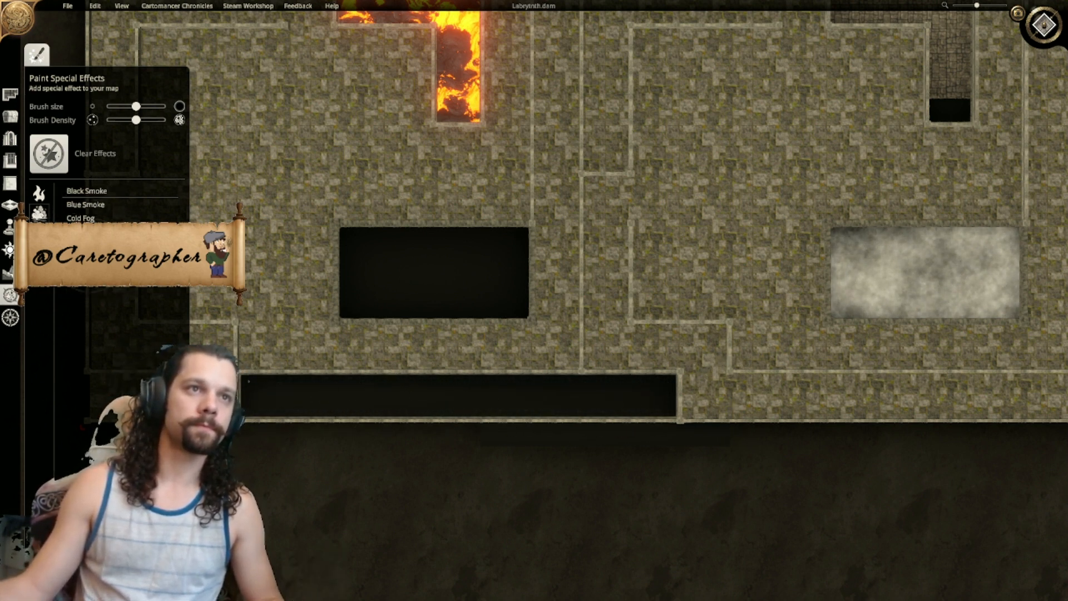
{"action": "left_click", "coordinate": [83, 218]}
{"action": "mouse_move", "coordinate": [424, 245]}
{"action": "left_mouse_down"}
{"action": "mouse_move", "coordinate": [369, 238]}
{"action": "mouse_move", "coordinate": [481, 251]}
{"action": "mouse_move", "coordinate": [503, 295]}
{"action": "left_mouse_up"}
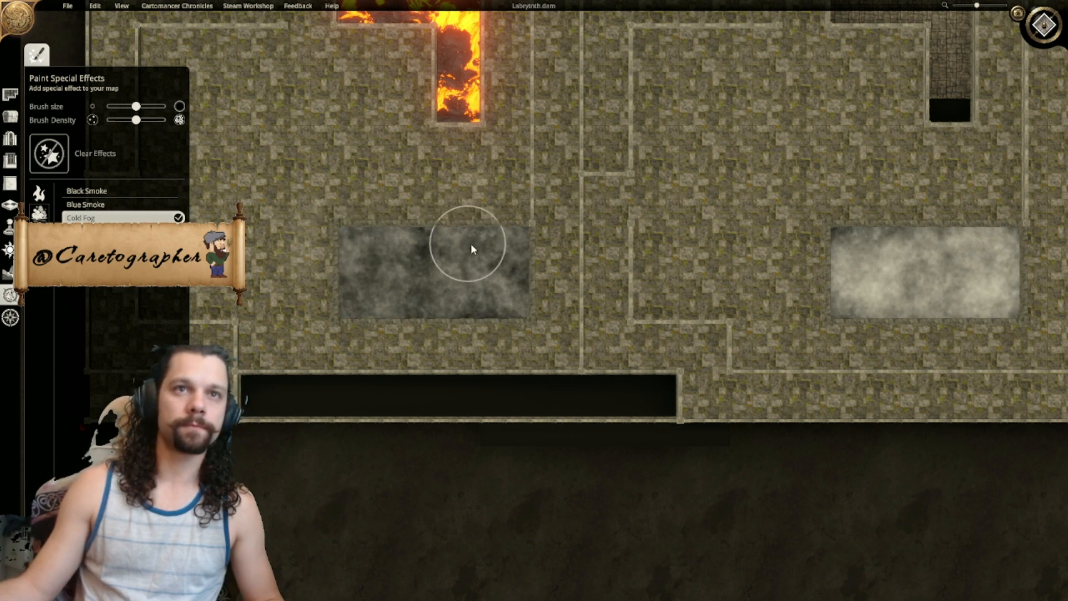
Step: Replace the mist effect in the lower-right quadrant's rectangular pit with Cold Fog
{"action": "right_click_drag", "start_coordinate": [680, 310], "coordinate": [293, 298]}
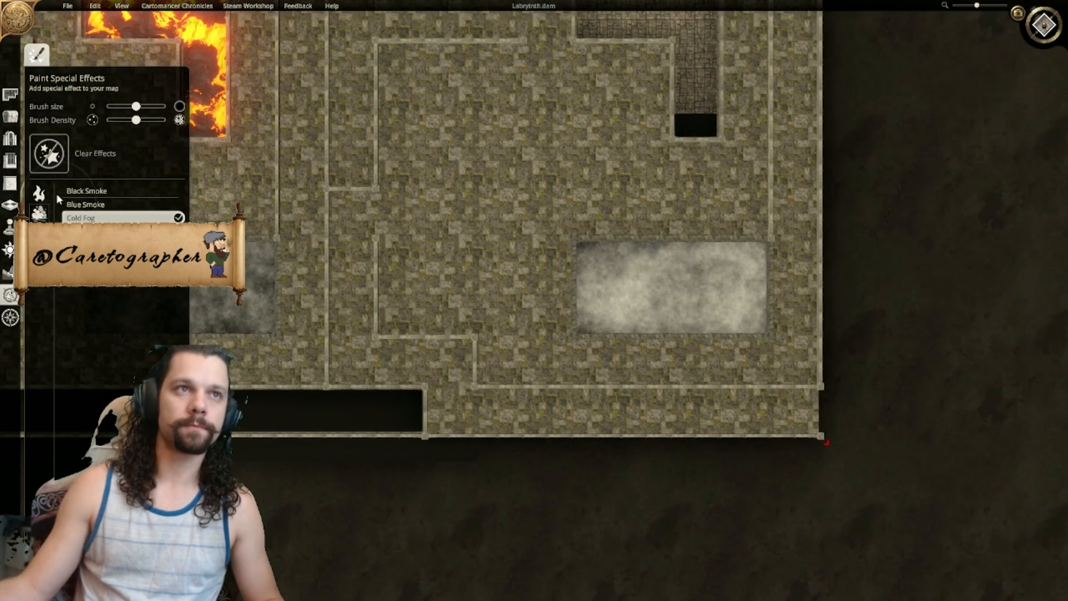
{"action": "left_click", "coordinate": [49, 153]}
{"action": "mouse_move", "coordinate": [698, 275]}
{"action": "left_mouse_down"}
{"action": "mouse_move", "coordinate": [755, 286]}
{"action": "mouse_move", "coordinate": [596, 282]}
{"action": "mouse_move", "coordinate": [537, 325]}
{"action": "left_mouse_up"}
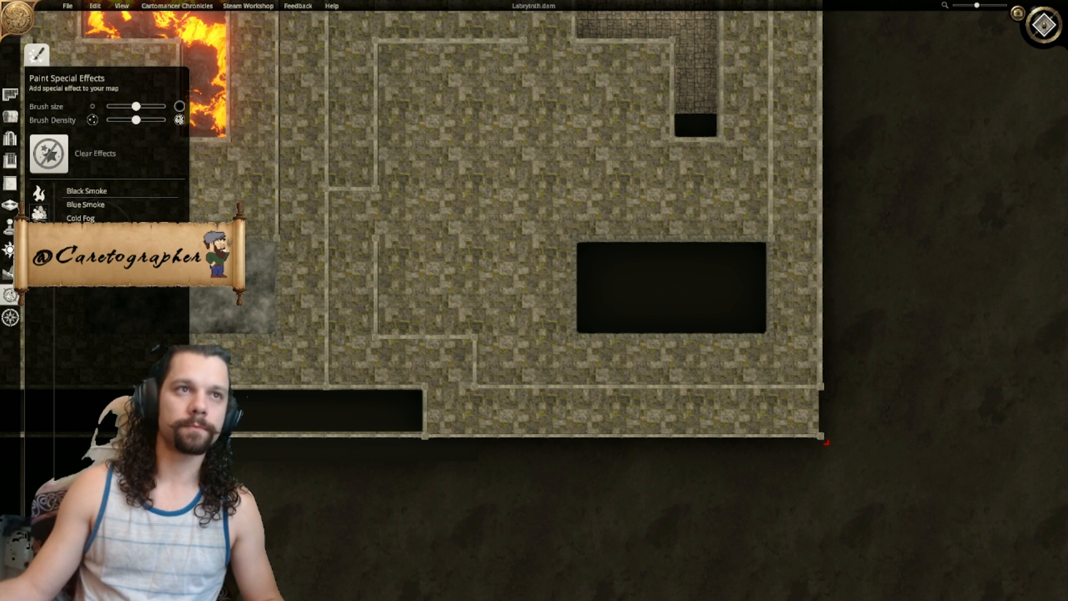
{"action": "left_click", "coordinate": [84, 218]}
{"action": "mouse_move", "coordinate": [582, 261]}
{"action": "left_mouse_down"}
{"action": "mouse_move", "coordinate": [758, 269]}
{"action": "mouse_move", "coordinate": [727, 315]}
{"action": "mouse_move", "coordinate": [622, 312]}
{"action": "mouse_move", "coordinate": [554, 252]}
{"action": "left_mouse_up"}
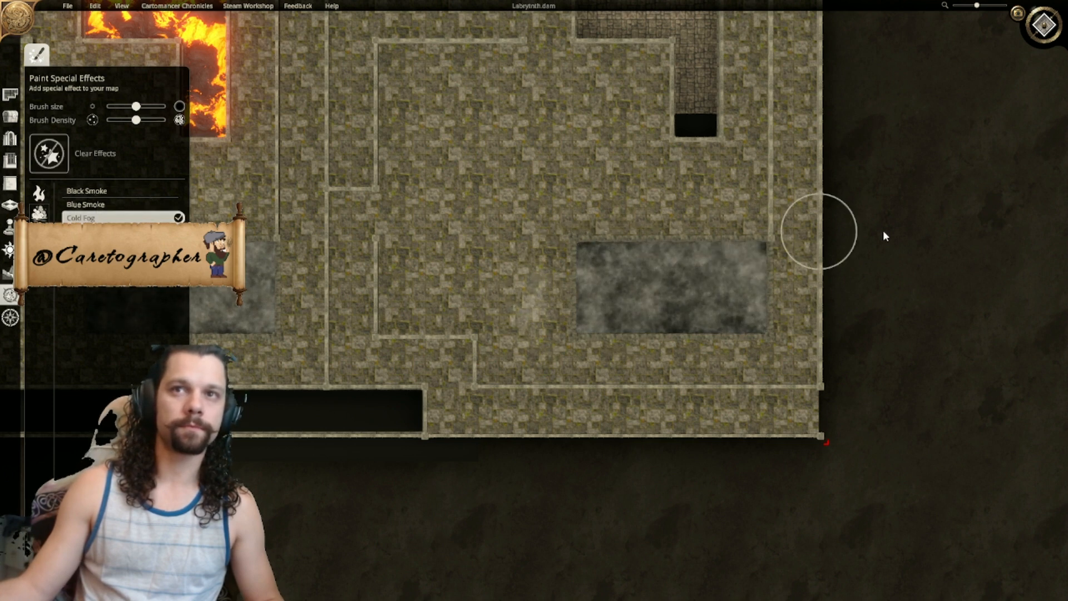
Step: Examine the Cold Fog in both lower pits in 3D, including any fog spilling onto the surrounding floor
{"action": "right_click_drag", "start_coordinate": [417, 286], "coordinate": [778, 239]}
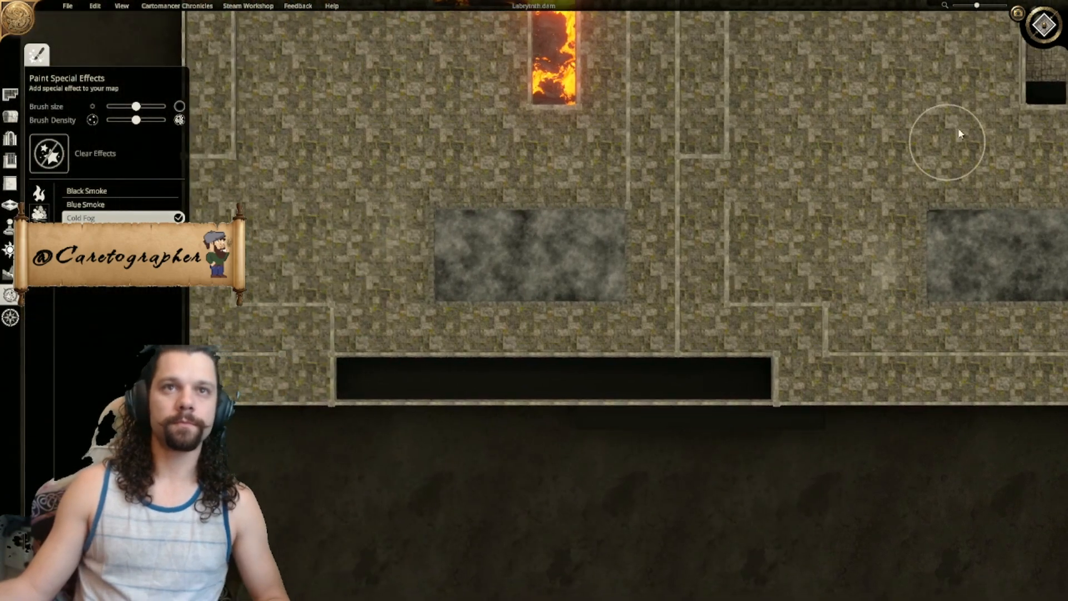
{"action": "scroll", "coordinate": [806, 270], "scroll_direction": "up", "scroll_amount": 3}
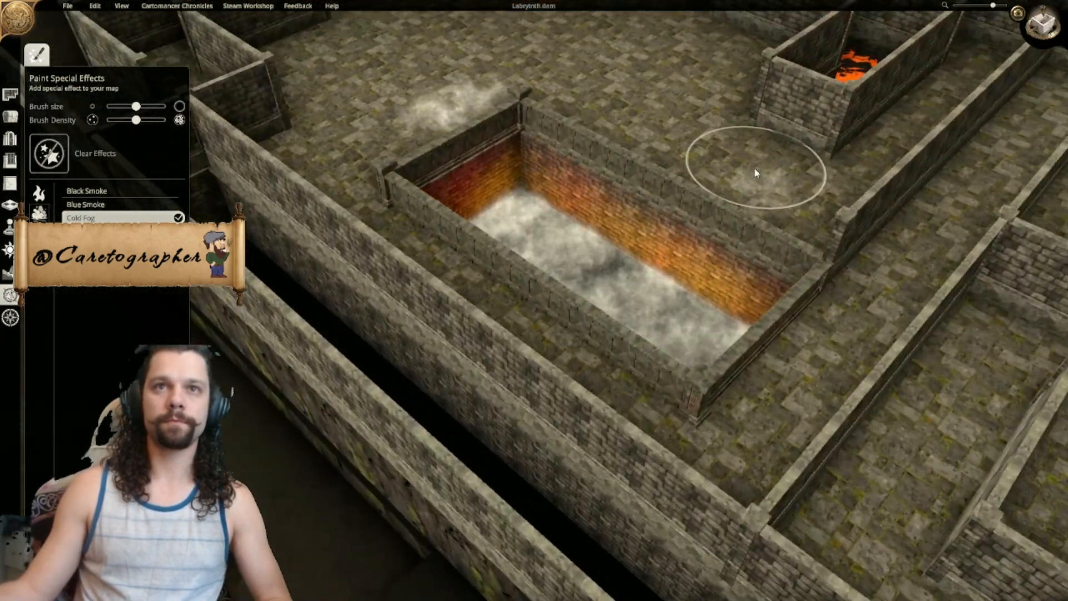
{"action": "scroll", "coordinate": [739, 206], "scroll_direction": "up", "scroll_amount": 1}
{"action": "middle_click_drag", "start_coordinate": [739, 202], "coordinate": [592, 266]}
{"action": "right_click_drag", "start_coordinate": [642, 275], "coordinate": [536, 255]}
{"action": "mouse_move", "coordinate": [536, 255]}
{"action": "middle_mouse_down"}
{"action": "mouse_move", "coordinate": [589, 257]}
{"action": "mouse_move", "coordinate": [596, 235]}
{"action": "middle_mouse_up"}
{"action": "scroll", "coordinate": [568, 262], "scroll_direction": "down", "scroll_amount": 2}
{"action": "scroll", "coordinate": [597, 235], "scroll_direction": "up", "scroll_amount": 1}
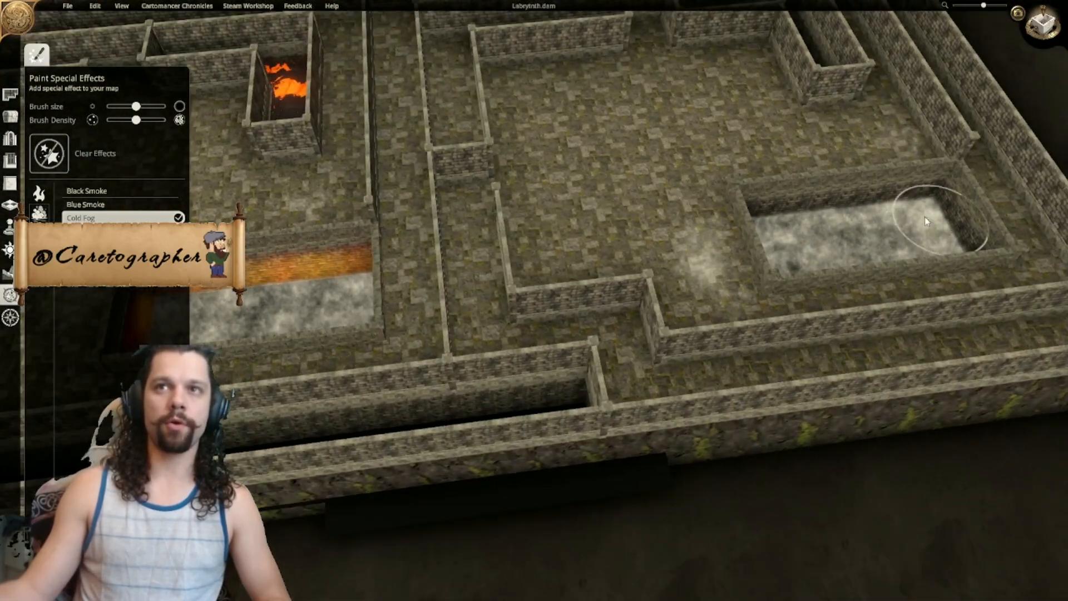
{"action": "right_click_drag", "start_coordinate": [599, 239], "coordinate": [698, 237]}
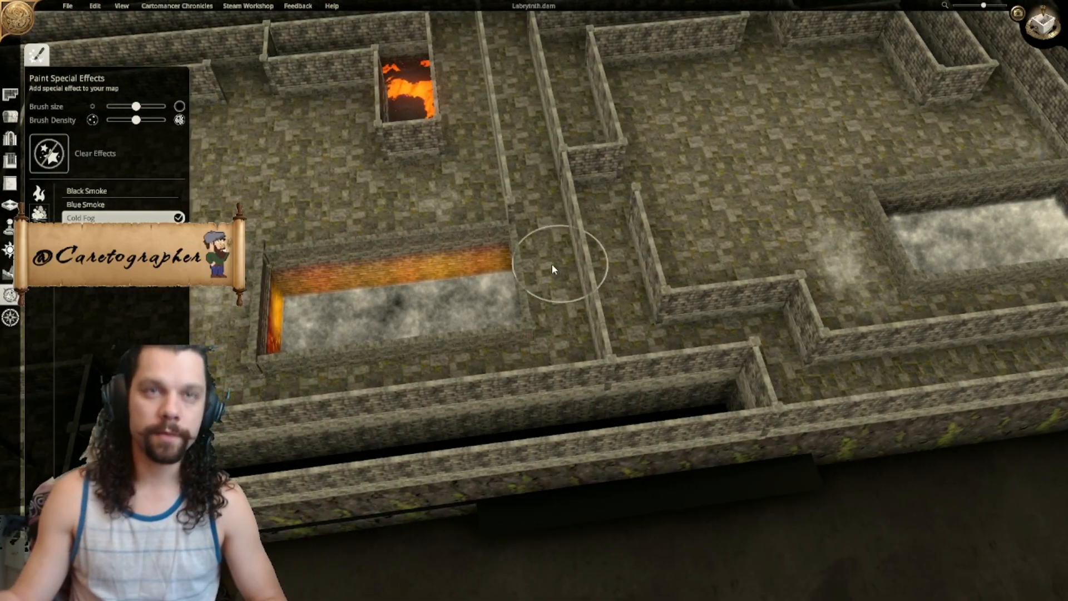
{"action": "right_click_drag", "start_coordinate": [572, 262], "coordinate": [656, 250]}
{"action": "right_click_drag", "start_coordinate": [809, 278], "coordinate": [439, 279]}
{"action": "mouse_move", "coordinate": [267, 322]}
{"action": "right_mouse_down"}
{"action": "mouse_move", "coordinate": [529, 381]}
{"action": "mouse_move", "coordinate": [574, 359]}
{"action": "mouse_move", "coordinate": [511, 303]}
{"action": "right_mouse_up"}
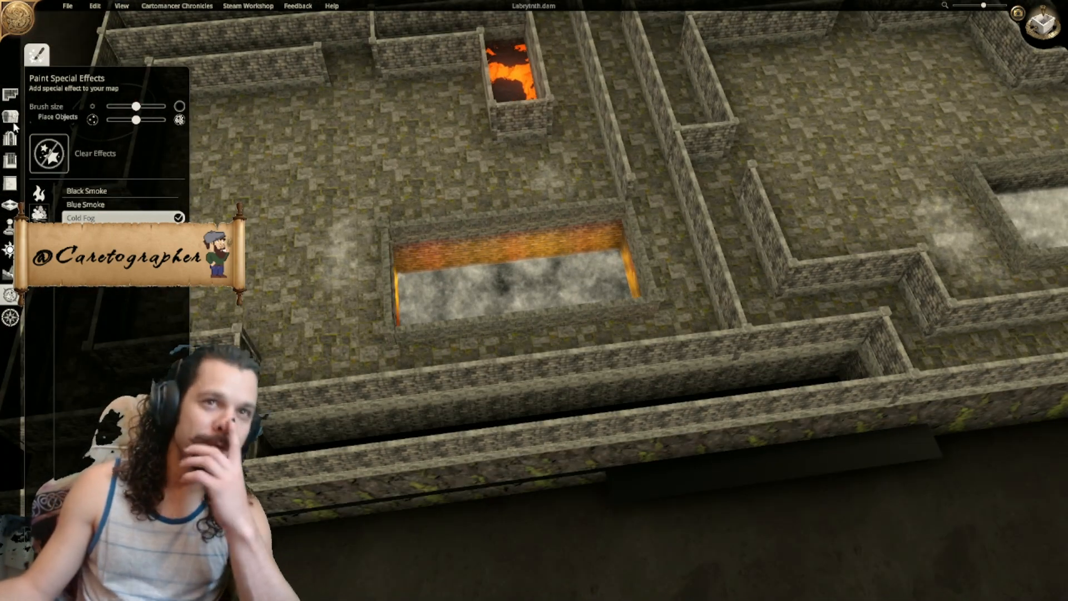
Step: Clear the stray fog patches from the floor around the two lower pits
{"action": "left_click", "coordinate": [1042, 25]}
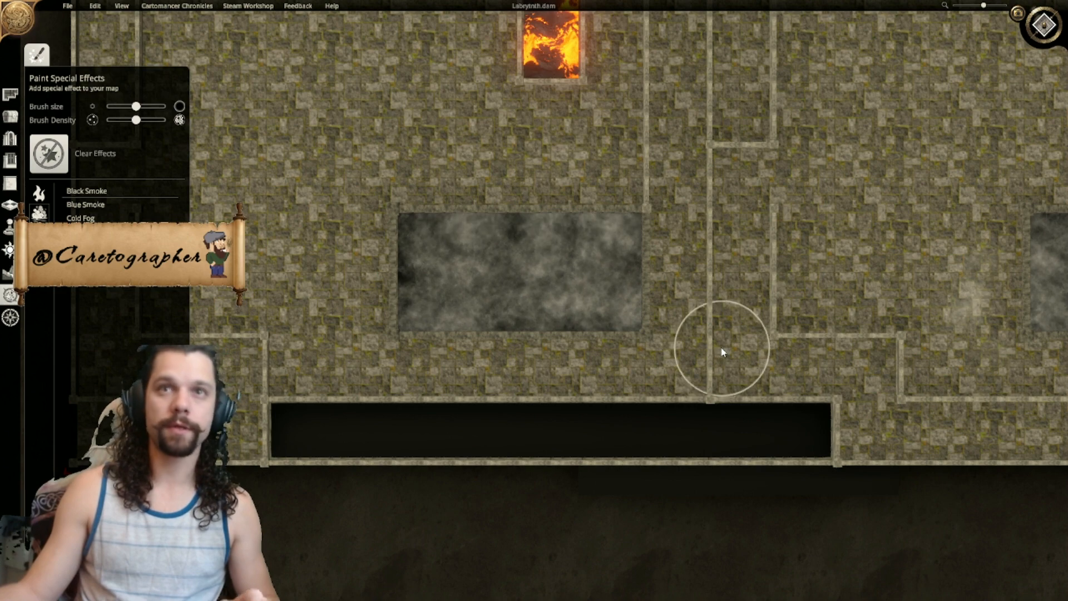
{"action": "right_click_drag", "start_coordinate": [826, 351], "coordinate": [458, 384]}
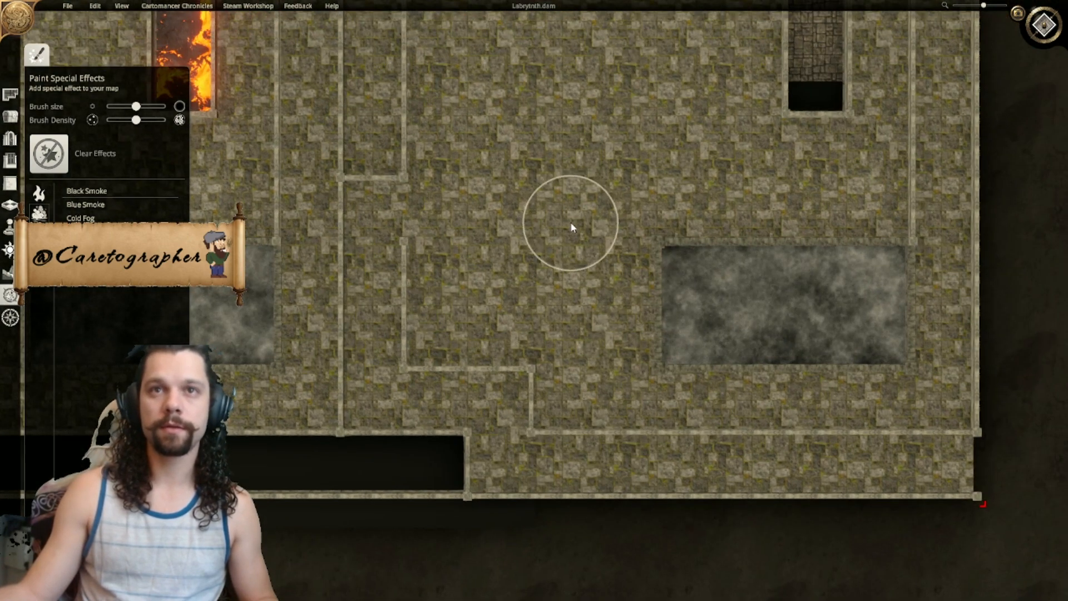
{"action": "right_click_drag", "start_coordinate": [444, 302], "coordinate": [575, 291]}
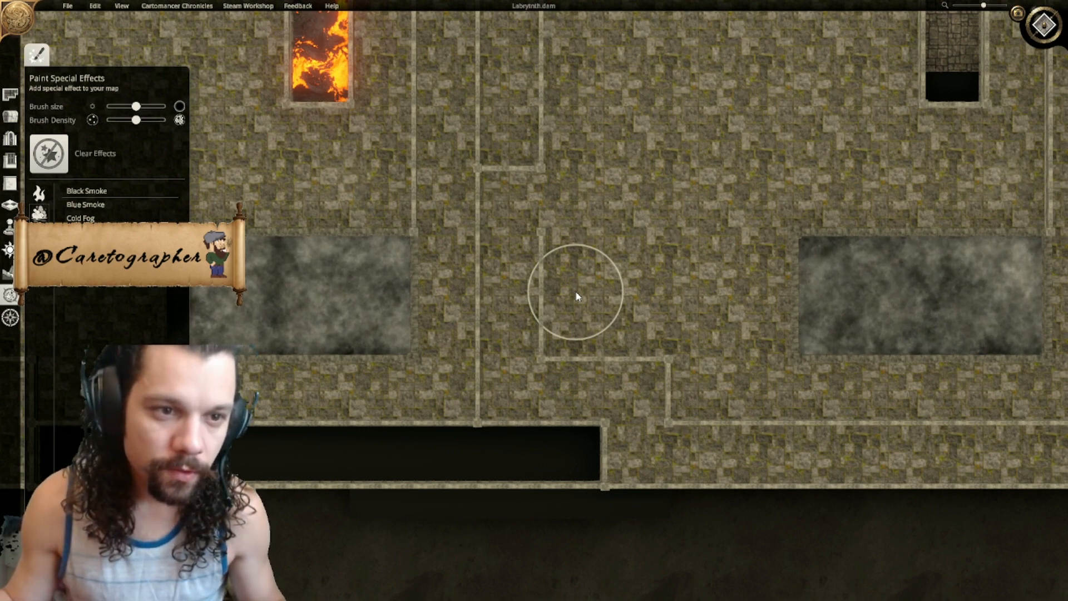
Step: Choose the plain stone pit floor and replace the lava in the lower-left quadrant's L-shaped pit with it
{"action": "mouse_move", "coordinate": [524, 306]}
{"action": "right_mouse_down"}
{"action": "mouse_move", "coordinate": [862, 252]}
{"action": "mouse_move", "coordinate": [789, 253]}
{"action": "mouse_move", "coordinate": [632, 307]}
{"action": "mouse_move", "coordinate": [643, 359]}
{"action": "mouse_move", "coordinate": [557, 342]}
{"action": "mouse_move", "coordinate": [515, 361]}
{"action": "mouse_move", "coordinate": [584, 279]}
{"action": "mouse_move", "coordinate": [639, 269]}
{"action": "right_mouse_up"}
{"action": "scroll", "coordinate": [783, 281], "scroll_direction": "down", "scroll_amount": 6}
{"action": "scroll", "coordinate": [505, 311], "scroll_direction": "up", "scroll_amount": 2}
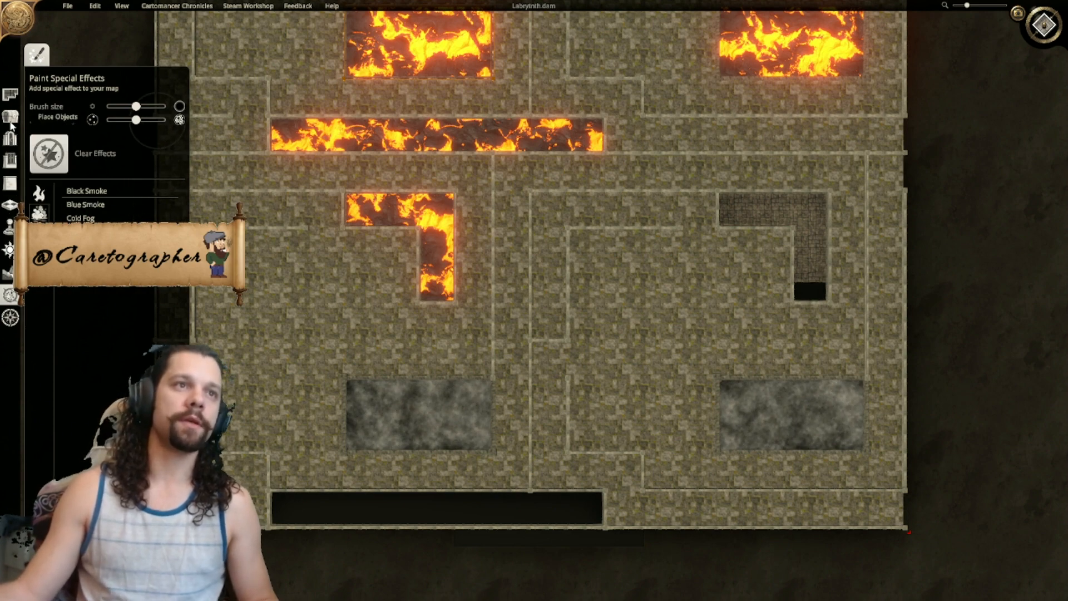
{"action": "left_click", "coordinate": [10, 204]}
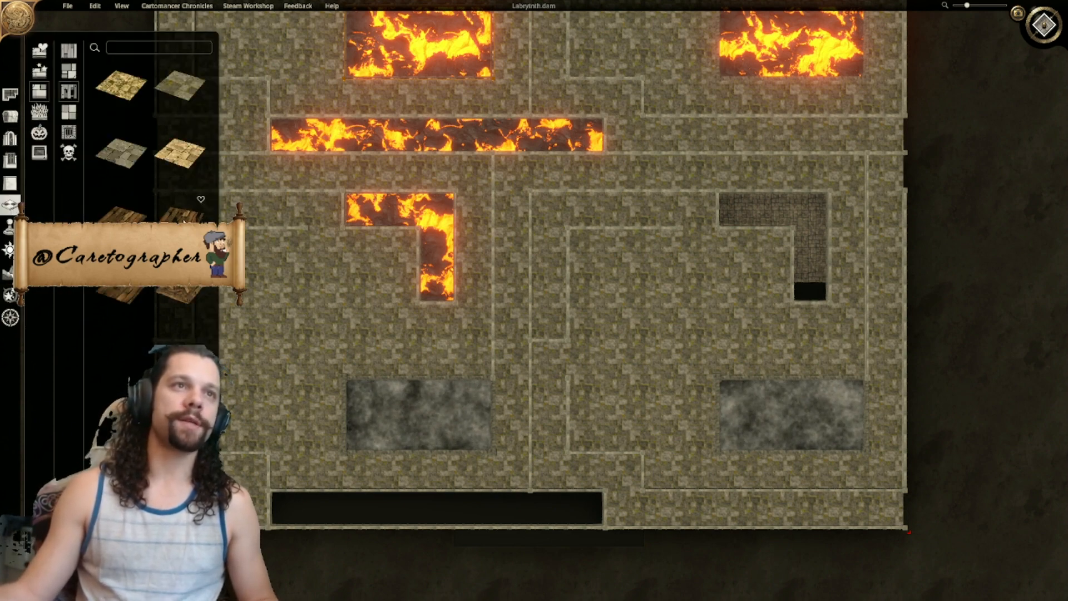
{"action": "left_click", "coordinate": [40, 155]}
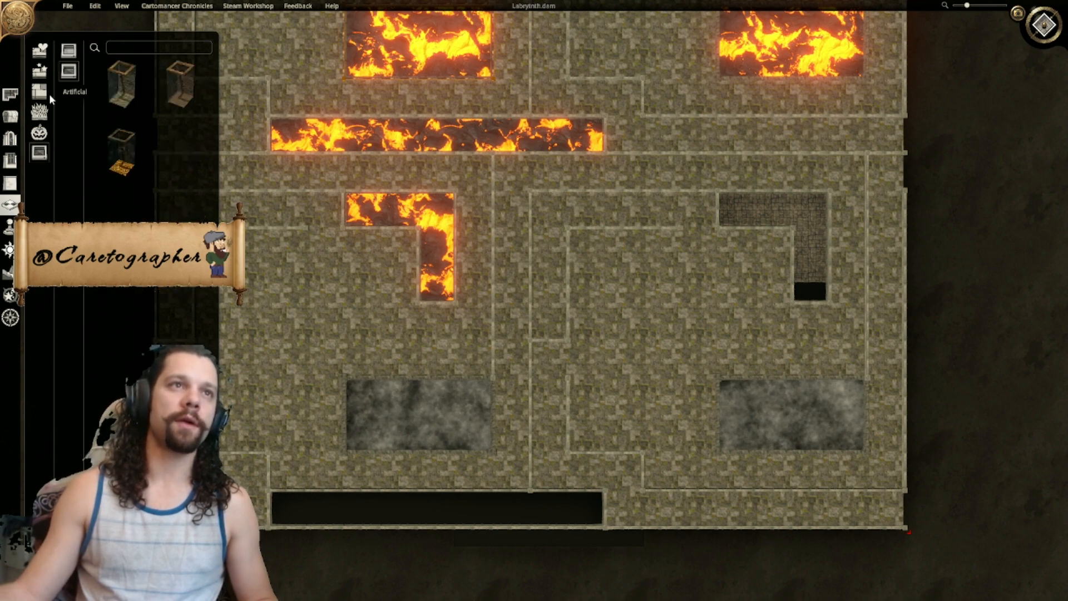
{"action": "left_click", "coordinate": [69, 52]}
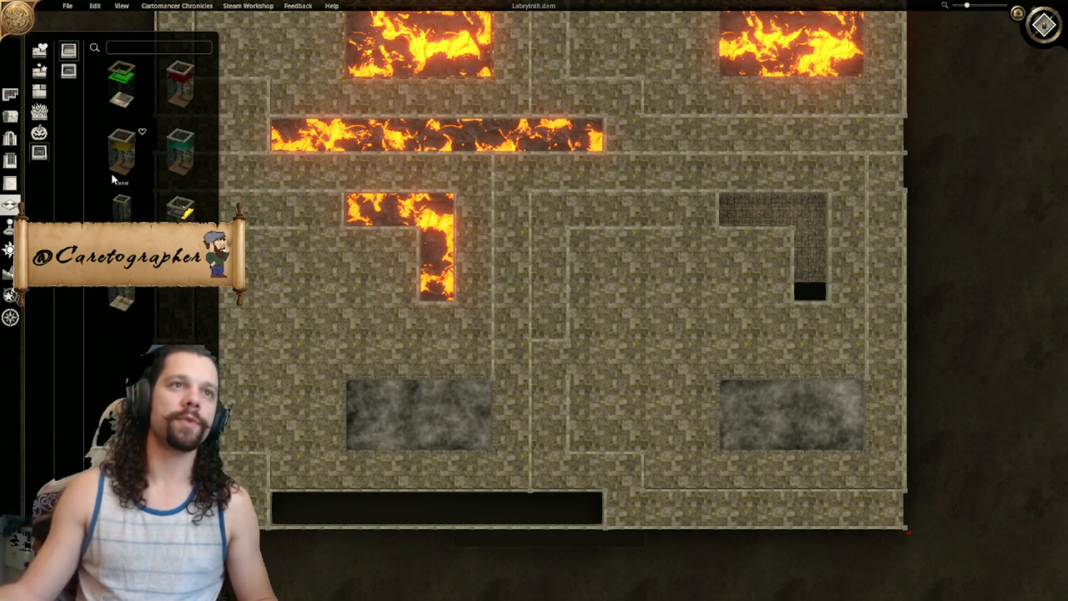
{"action": "middle_click_drag", "start_coordinate": [492, 291], "coordinate": [569, 311]}
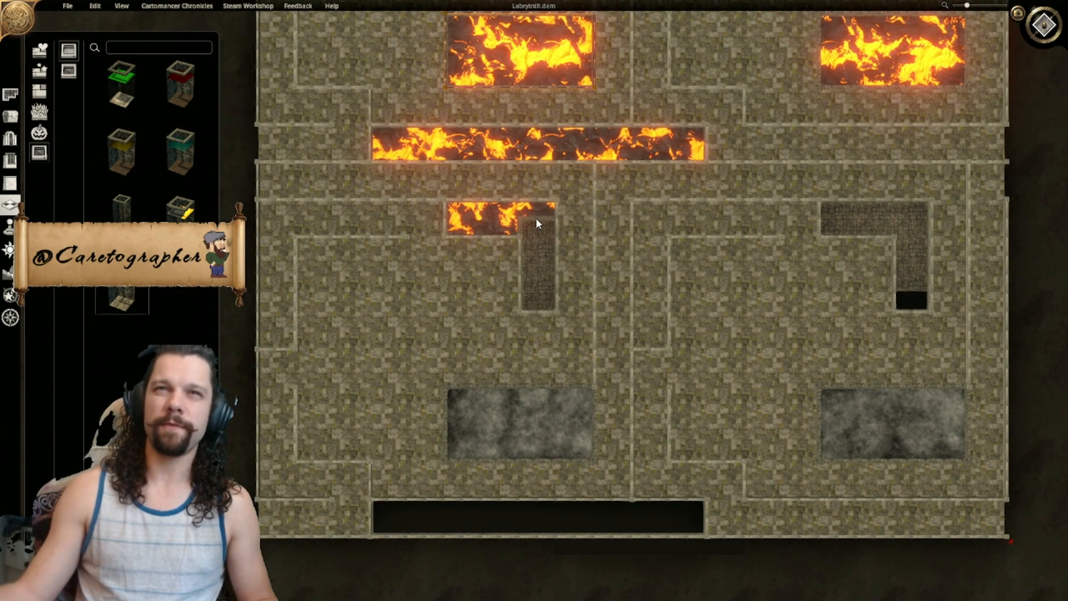
{"action": "left_click", "coordinate": [536, 215]}
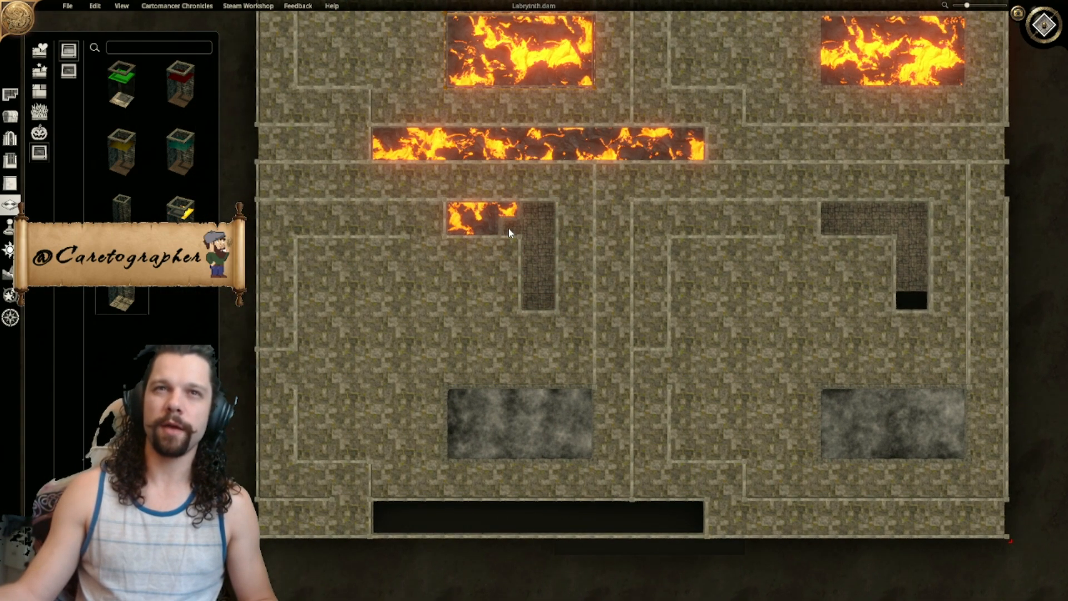
{"action": "left_click", "coordinate": [461, 225]}
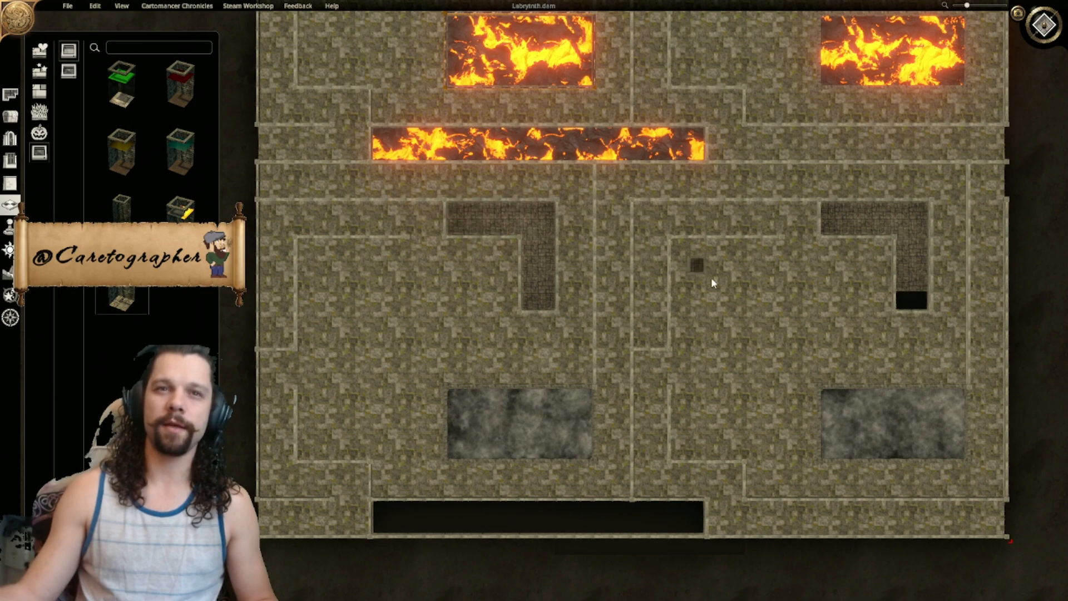
Step: Replace the lava in the middle trench and the upper-left quadrant's rectangular pit with the stone pit floor
{"action": "middle_click_drag", "start_coordinate": [866, 307], "coordinate": [804, 186]}
{"action": "middle_click_drag", "start_coordinate": [692, 150], "coordinate": [725, 292]}
{"action": "left_click_drag", "start_coordinate": [465, 243], "coordinate": [781, 266]}
{"action": "middle_click_drag", "start_coordinate": [781, 268], "coordinate": [739, 405]}
{"action": "left_click_drag", "start_coordinate": [489, 261], "coordinate": [631, 327]}
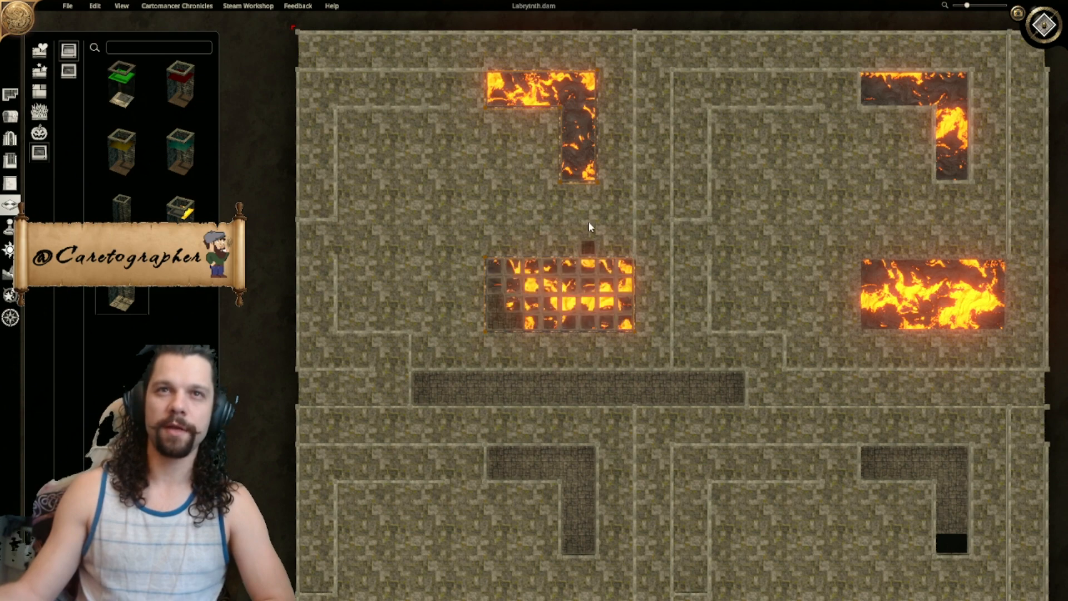
Step: Replace the lava in the upper-left quadrant's L-shaped pit and in both upper-right pits with the stone pit floor
{"action": "middle_click_drag", "start_coordinate": [586, 174], "coordinate": [608, 285]}
{"action": "left_click_drag", "start_coordinate": [595, 211], "coordinate": [514, 202]}
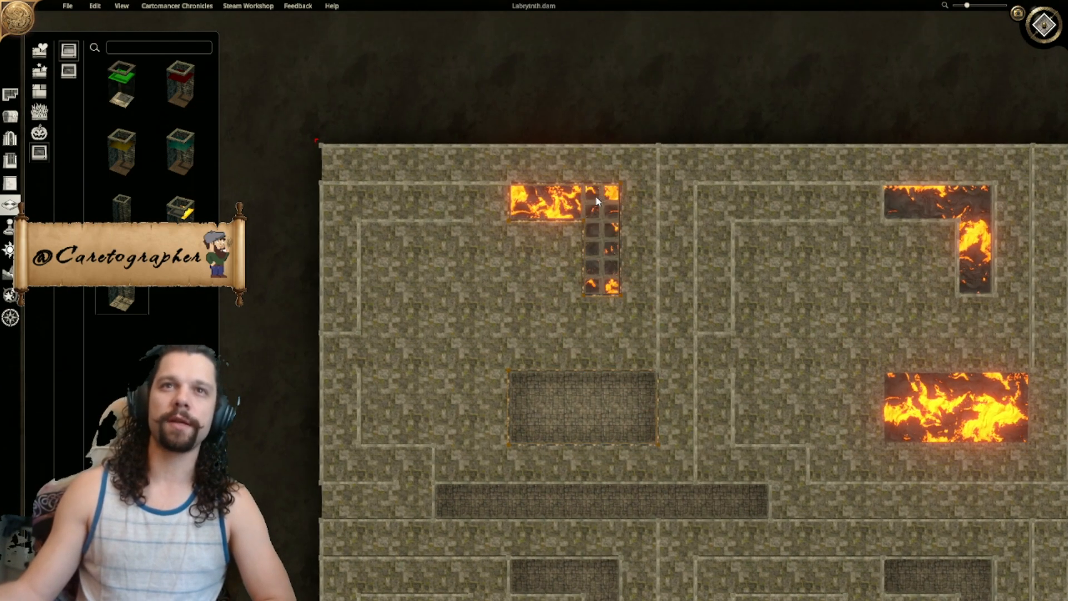
{"action": "middle_click_drag", "start_coordinate": [885, 264], "coordinate": [543, 304]}
{"action": "left_click_drag", "start_coordinate": [612, 280], "coordinate": [615, 305]}
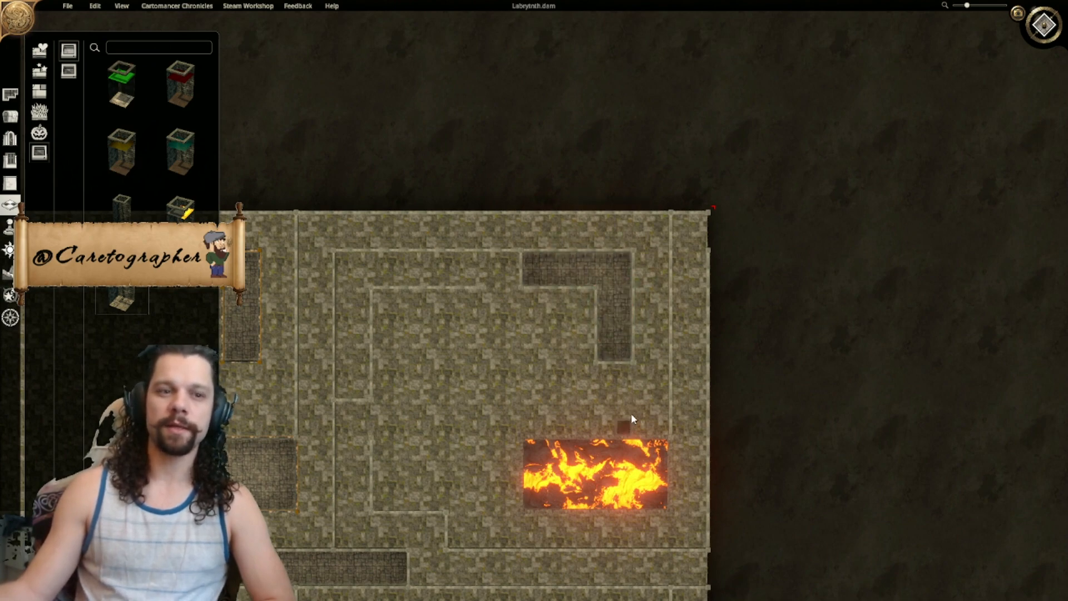
{"action": "middle_click_drag", "start_coordinate": [629, 418], "coordinate": [690, 259]}
{"action": "mouse_move", "coordinate": [592, 289]}
{"action": "left_mouse_down"}
{"action": "mouse_move", "coordinate": [690, 312]}
{"action": "mouse_move", "coordinate": [716, 342]}
{"action": "left_mouse_up"}
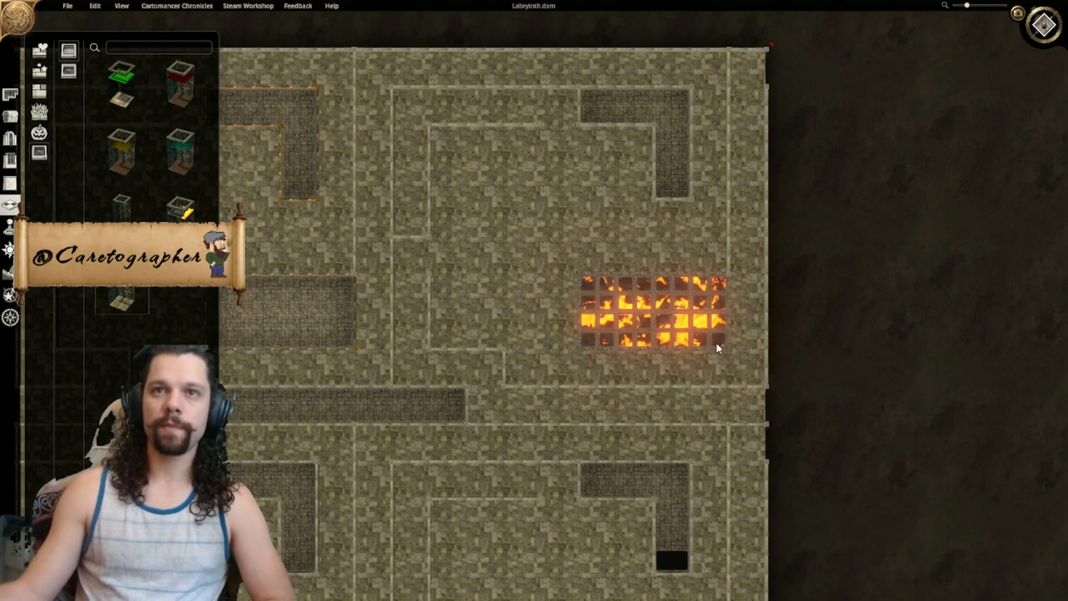
Step: Duplicate the black pit-bottom object into the lower-left quadrant's L-shaped pit and switch the object collision setting
{"action": "middle_click_drag", "start_coordinate": [558, 394], "coordinate": [726, 196]}
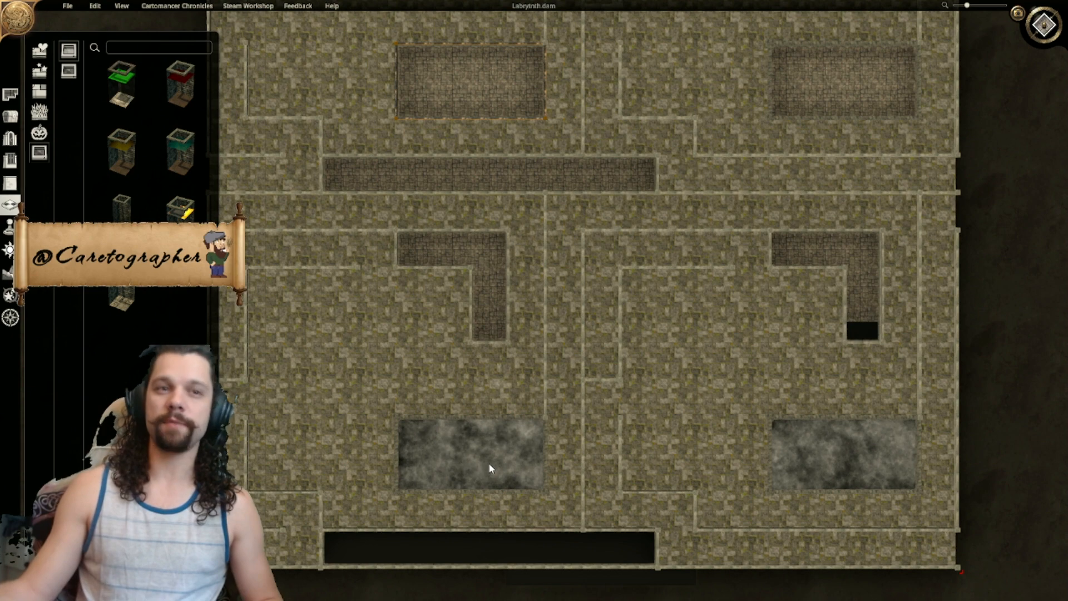
{"action": "middle_click_drag", "start_coordinate": [490, 468], "coordinate": [563, 281]}
{"action": "left_click", "coordinate": [10, 116]}
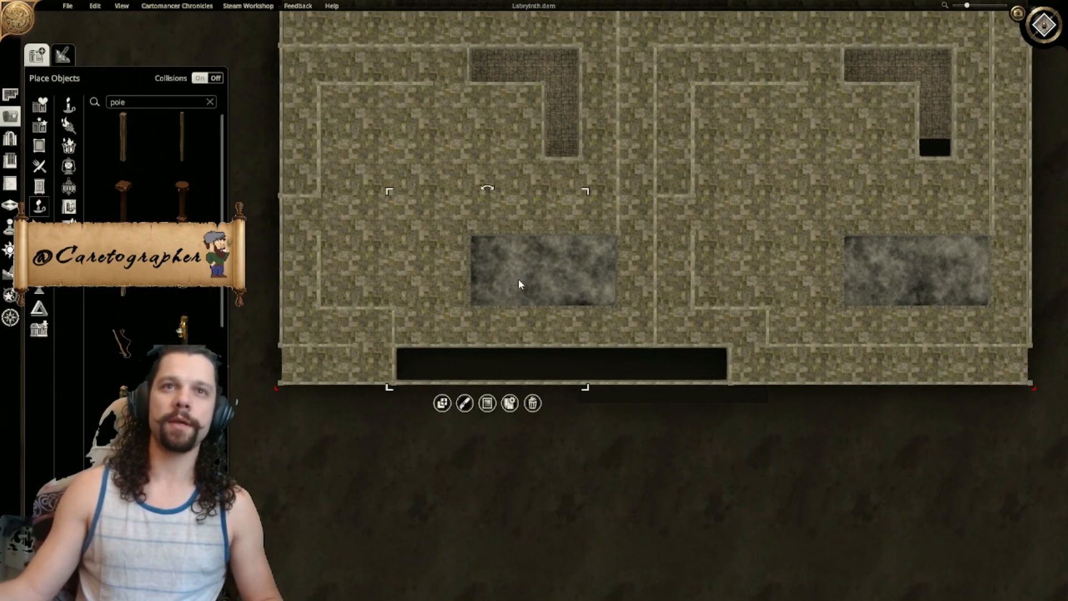
{"action": "left_click", "coordinate": [440, 410]}
{"action": "middle_click_drag", "start_coordinate": [485, 125], "coordinate": [529, 398]}
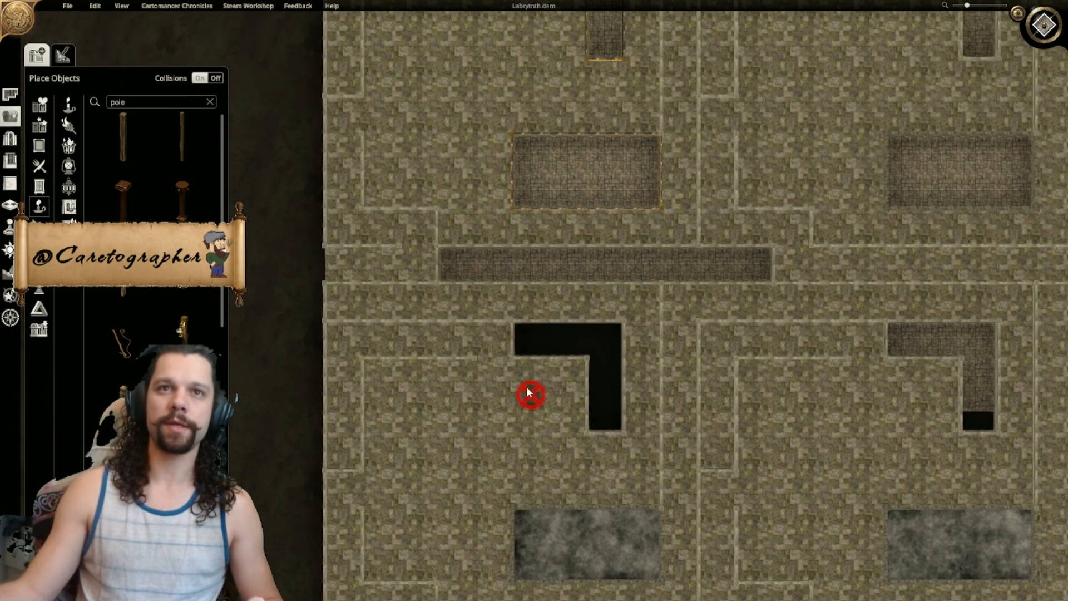
{"action": "left_click", "coordinate": [199, 78]}
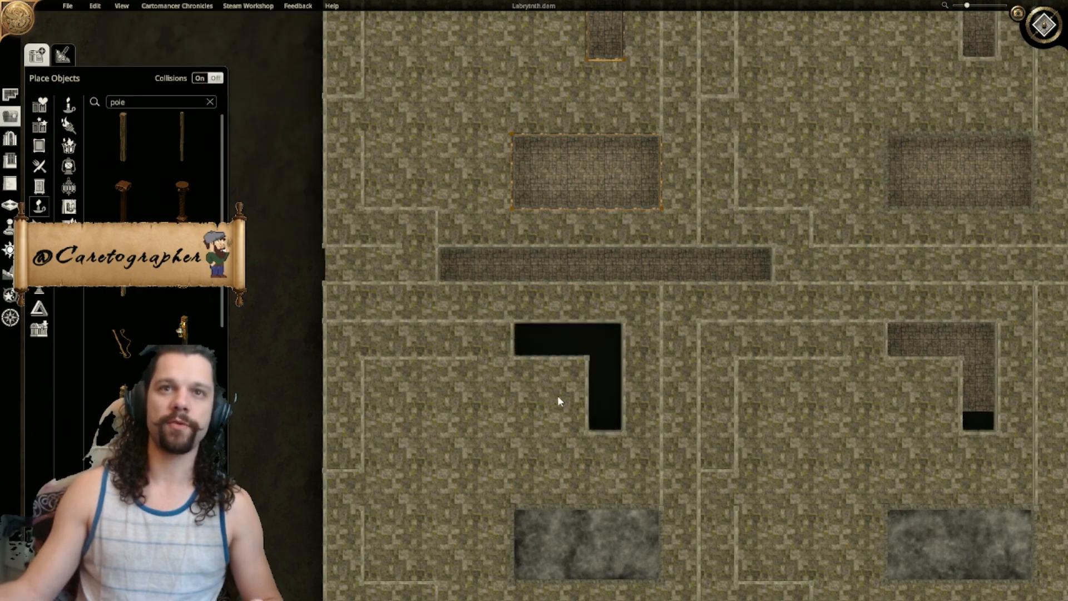
Step: Fill the bottoms of the middle trench, the upper pits and the lower-right L-shaped pit with the same black object
{"action": "mouse_move", "coordinate": [503, 199]}
{"action": "left_mouse_down"}
{"action": "mouse_move", "coordinate": [773, 202]}
{"action": "mouse_move", "coordinate": [700, 205]}
{"action": "left_mouse_up"}
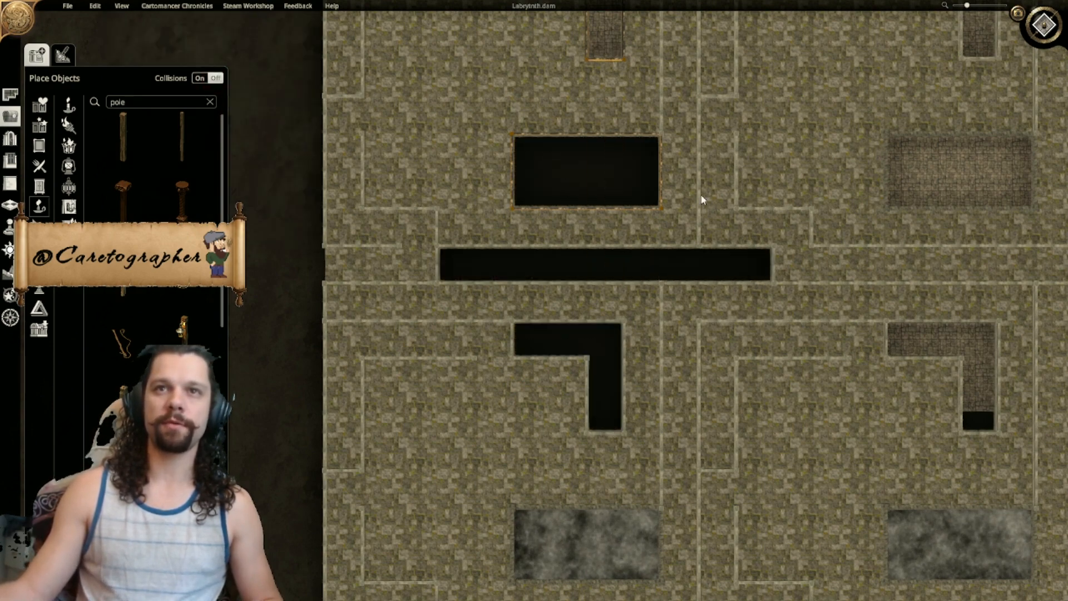
{"action": "right_click_drag", "start_coordinate": [657, 92], "coordinate": [586, 315]}
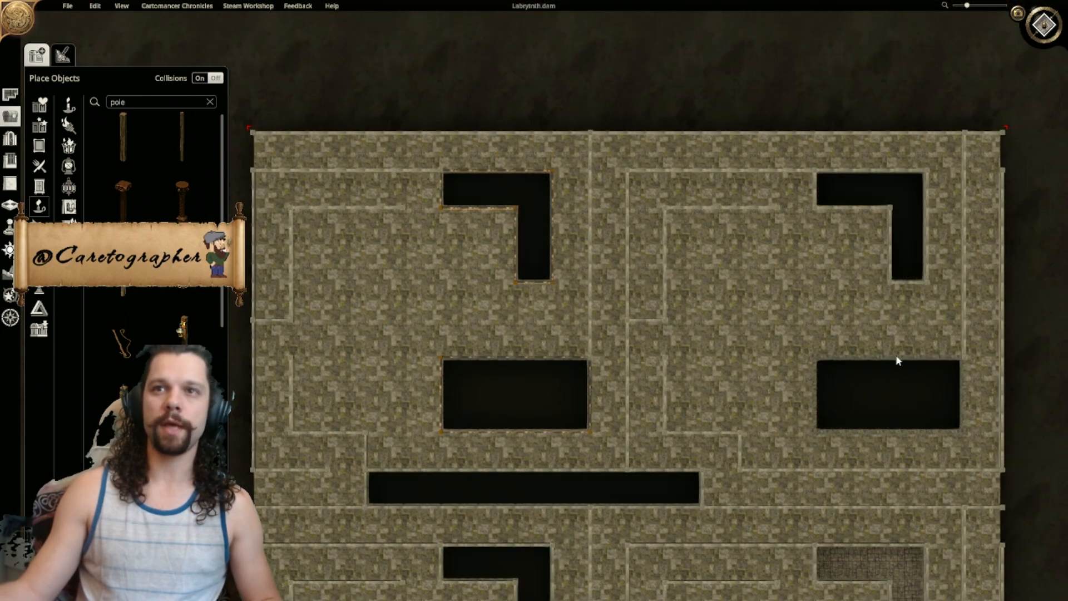
{"action": "right_click_drag", "start_coordinate": [894, 420], "coordinate": [728, 109]}
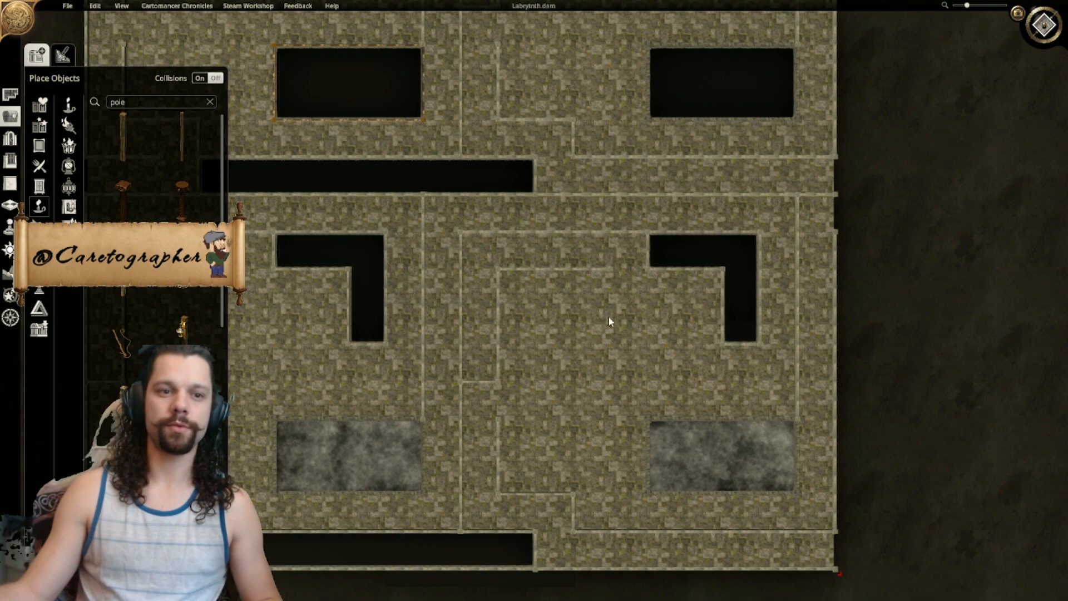
{"action": "right_click_drag", "start_coordinate": [609, 354], "coordinate": [728, 223]}
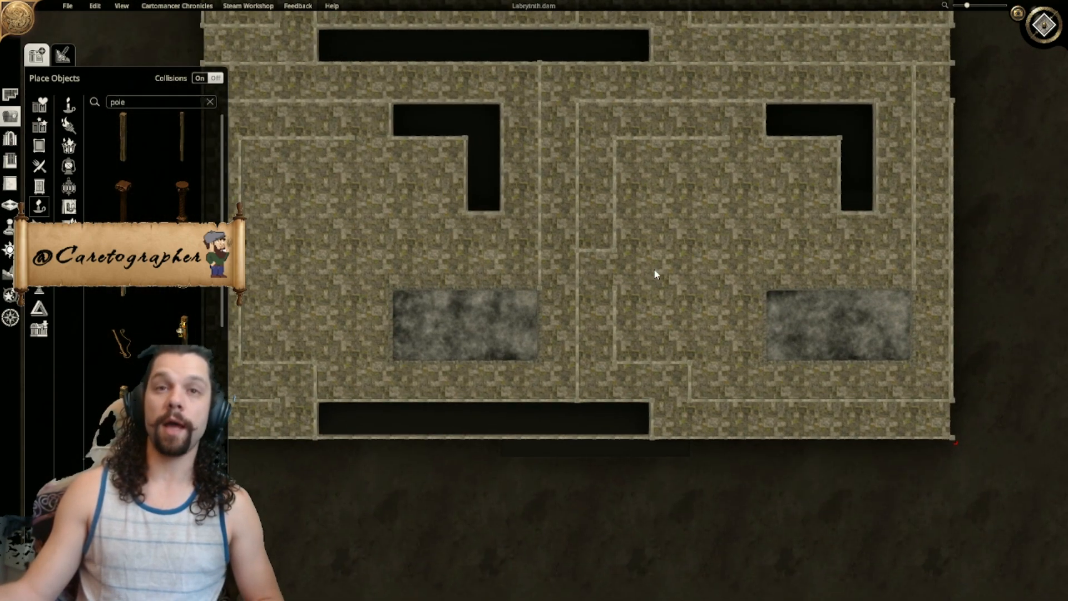
{"action": "right_click_drag", "start_coordinate": [670, 207], "coordinate": [703, 215]}
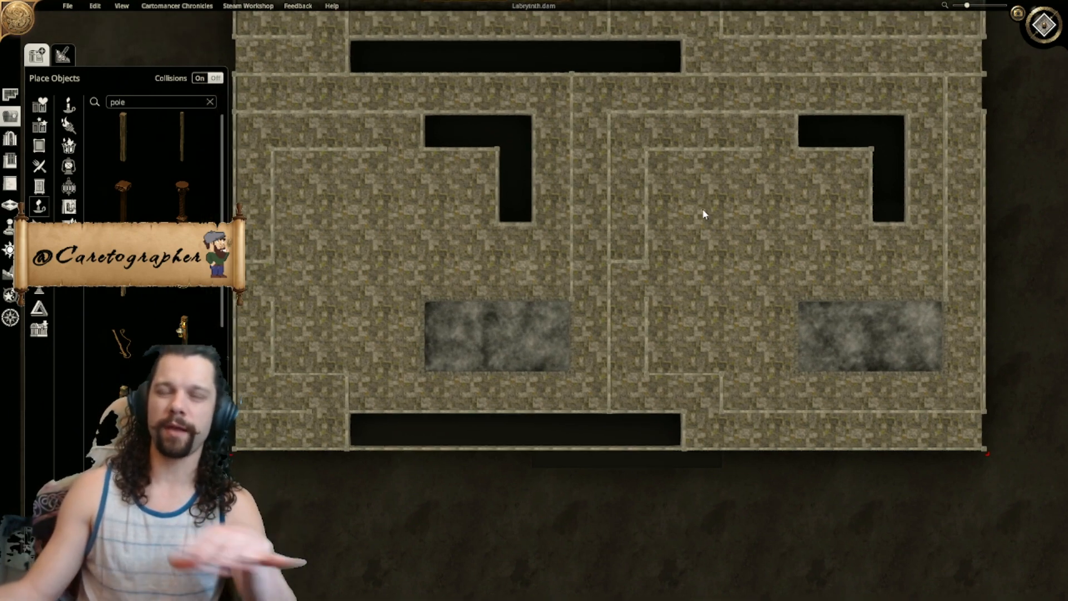
{"action": "right_click_drag", "start_coordinate": [728, 258], "coordinate": [771, 326]}
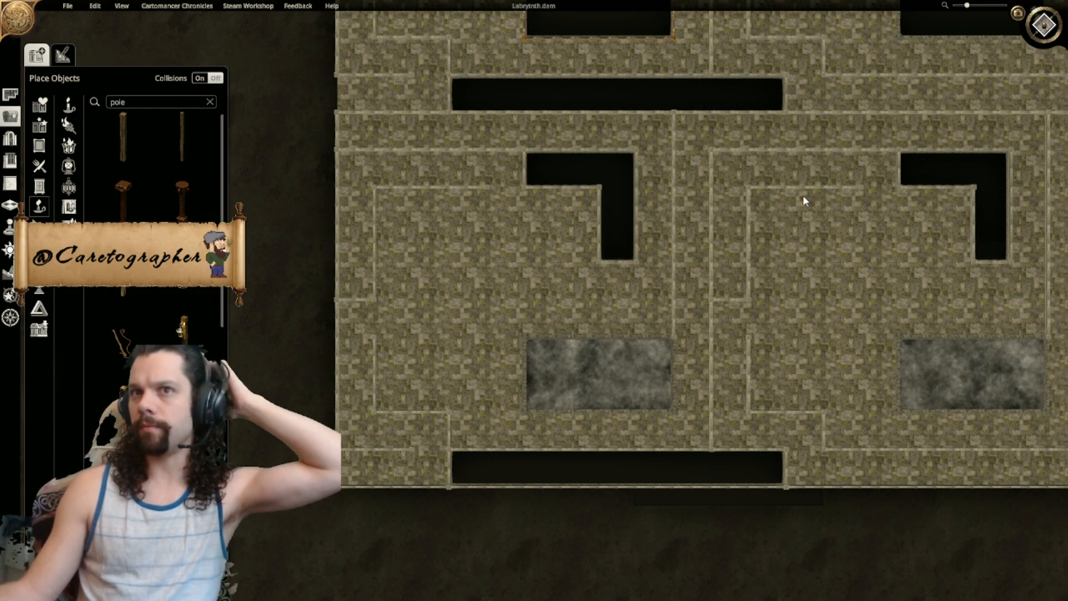
{"action": "right_click_drag", "start_coordinate": [832, 197], "coordinate": [719, 234]}
{"action": "scroll", "coordinate": [707, 262], "scroll_direction": "down", "scroll_amount": 2}
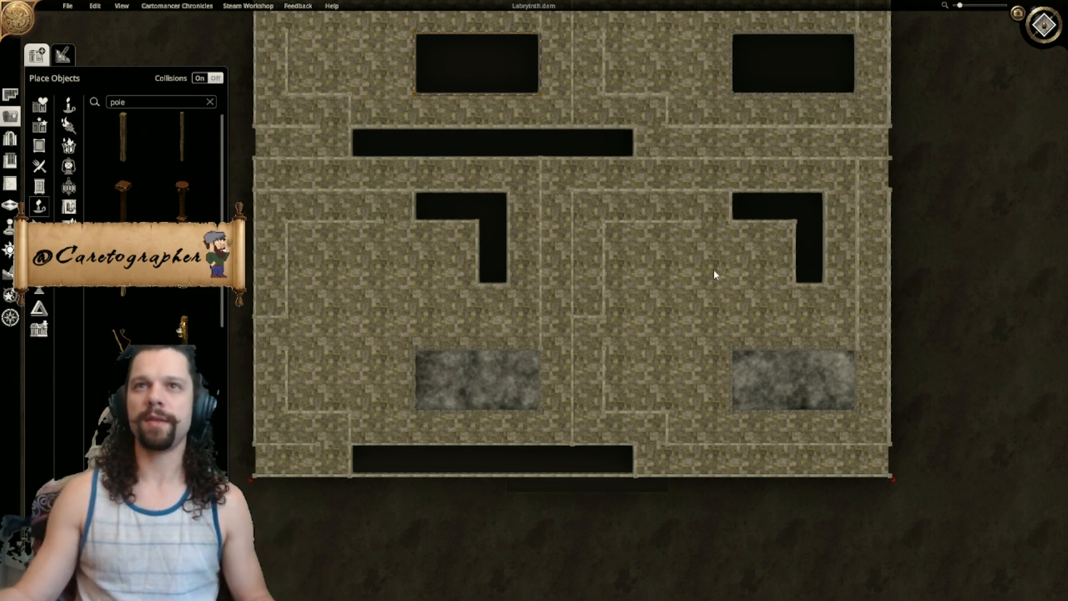
{"action": "right_click_drag", "start_coordinate": [729, 259], "coordinate": [720, 327]}
{"action": "scroll", "coordinate": [651, 334], "scroll_direction": "up", "scroll_amount": 2}
{"action": "scroll", "coordinate": [848, 249], "scroll_direction": "down", "scroll_amount": 2}
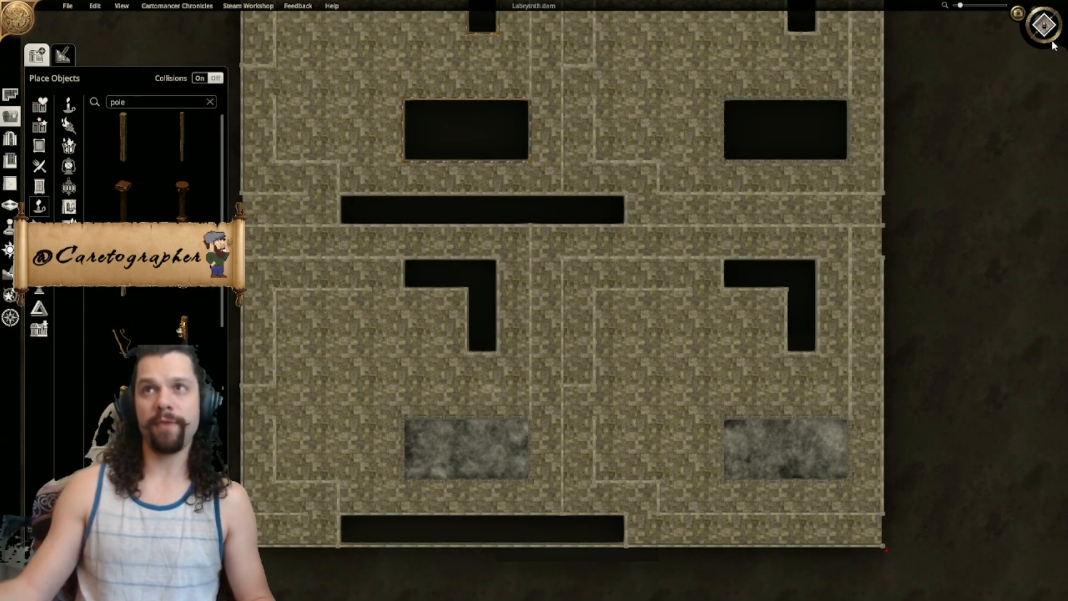
Step: Examine the labyrinth in 3D, checking the blackened pits, the Cold Fog pits and the floor beside them
{"action": "middle_click_drag", "start_coordinate": [885, 145], "coordinate": [897, 130]}
{"action": "scroll", "coordinate": [772, 235], "scroll_direction": "up", "scroll_amount": 3}
{"action": "right_click_drag", "start_coordinate": [772, 236], "coordinate": [813, 17]}
{"action": "middle_click_drag", "start_coordinate": [725, 250], "coordinate": [534, 206]}
{"action": "scroll", "coordinate": [814, 169], "scroll_direction": "down", "scroll_amount": 2}
{"action": "right_click_drag", "start_coordinate": [533, 205], "coordinate": [662, 325]}
{"action": "middle_click_drag", "start_coordinate": [662, 326], "coordinate": [636, 240]}
{"action": "scroll", "coordinate": [636, 241], "scroll_direction": "up", "scroll_amount": 1}
{"action": "right_click_drag", "start_coordinate": [484, 228], "coordinate": [614, 292]}
{"action": "middle_click_drag", "start_coordinate": [613, 293], "coordinate": [782, 278]}
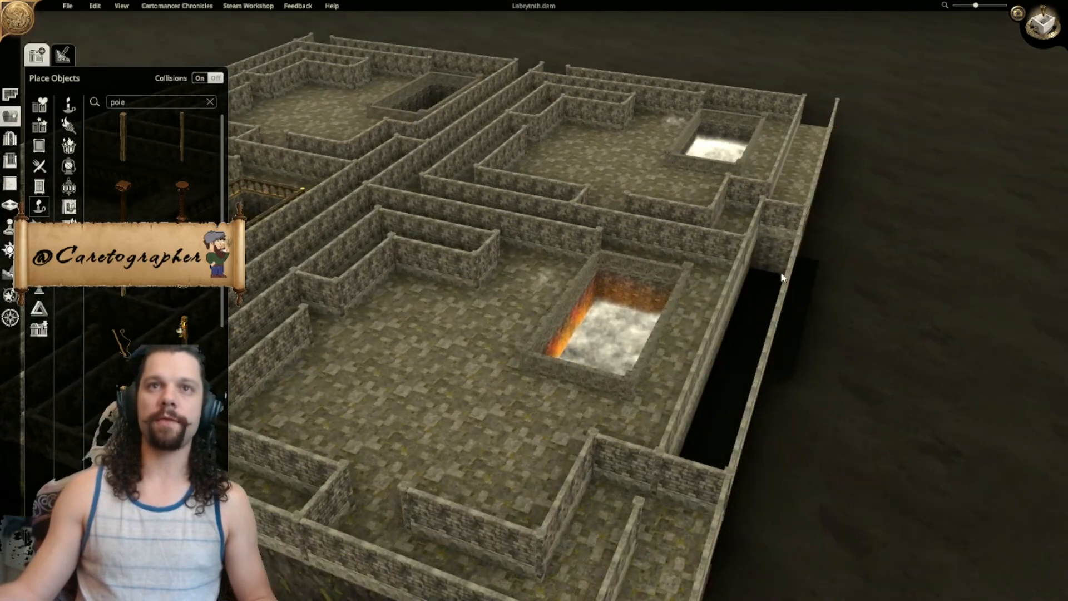
{"action": "scroll", "coordinate": [753, 283], "scroll_direction": "up", "scroll_amount": 1}
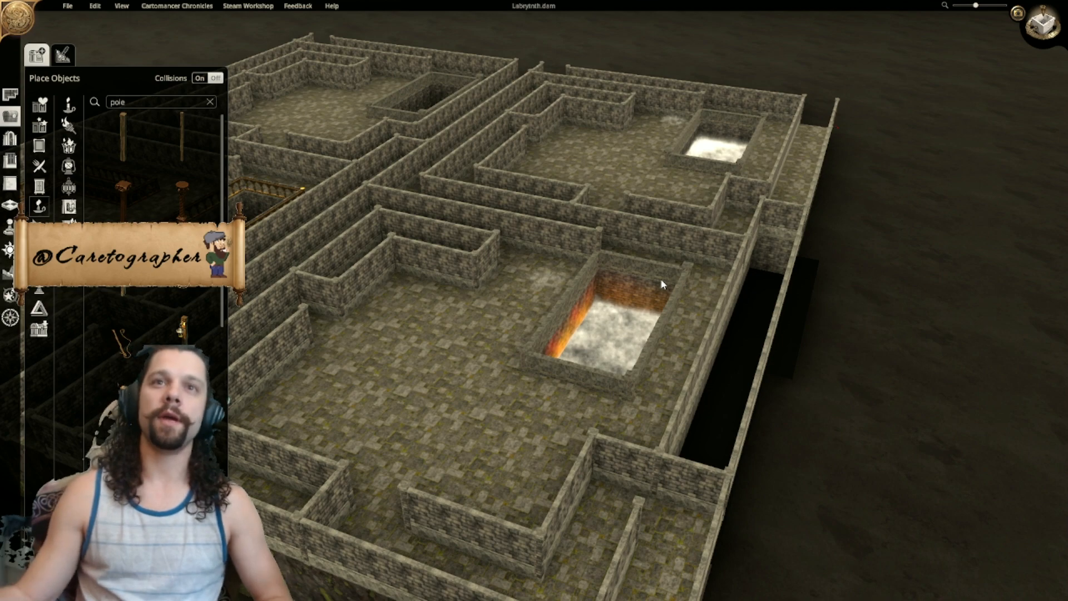
{"action": "right_click_drag", "start_coordinate": [432, 195], "coordinate": [823, 262]}
{"action": "middle_click_drag", "start_coordinate": [661, 264], "coordinate": [501, 189]}
{"action": "scroll", "coordinate": [655, 229], "scroll_direction": "down", "scroll_amount": 2}
{"action": "middle_click_drag", "start_coordinate": [734, 213], "coordinate": [634, 281]}
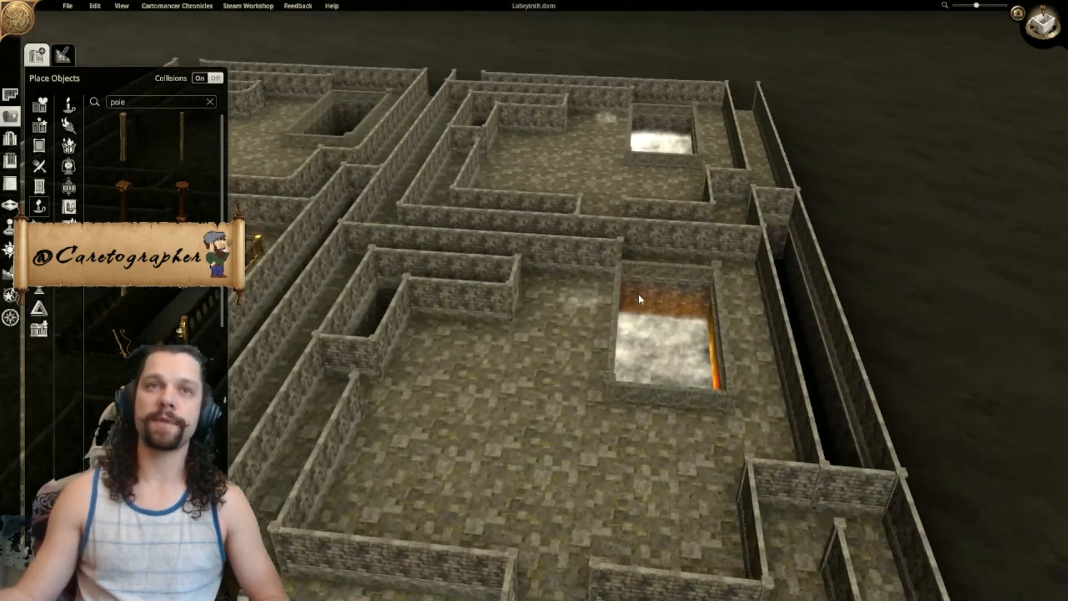
Step: Clear the stray fog patches remaining on the floor beside the two fog pits with the special effects brush
{"action": "scroll", "coordinate": [635, 281], "scroll_direction": "up", "scroll_amount": 2}
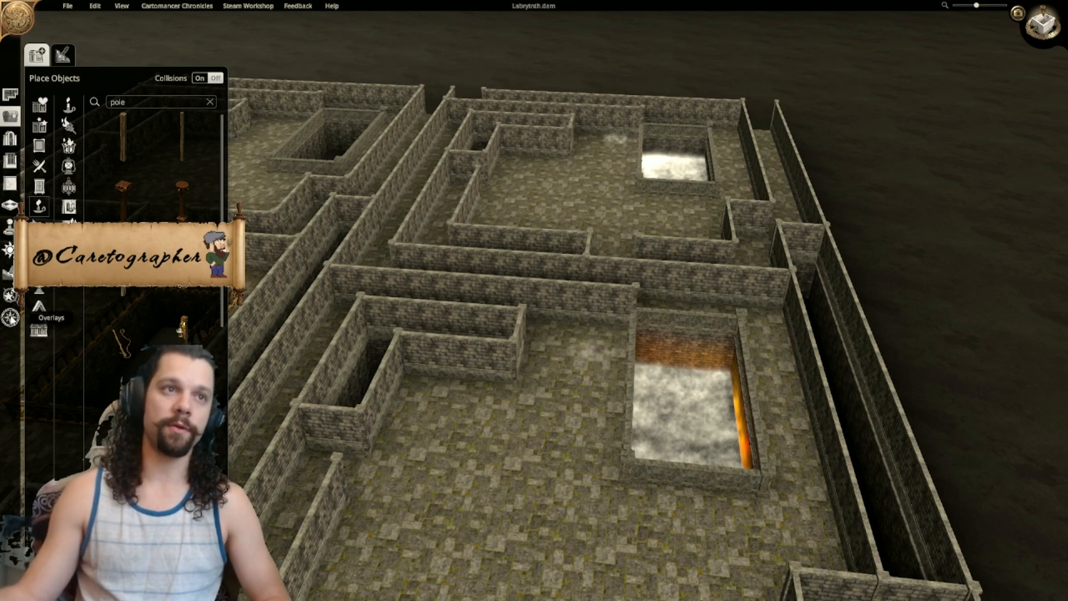
{"action": "left_click", "coordinate": [10, 296]}
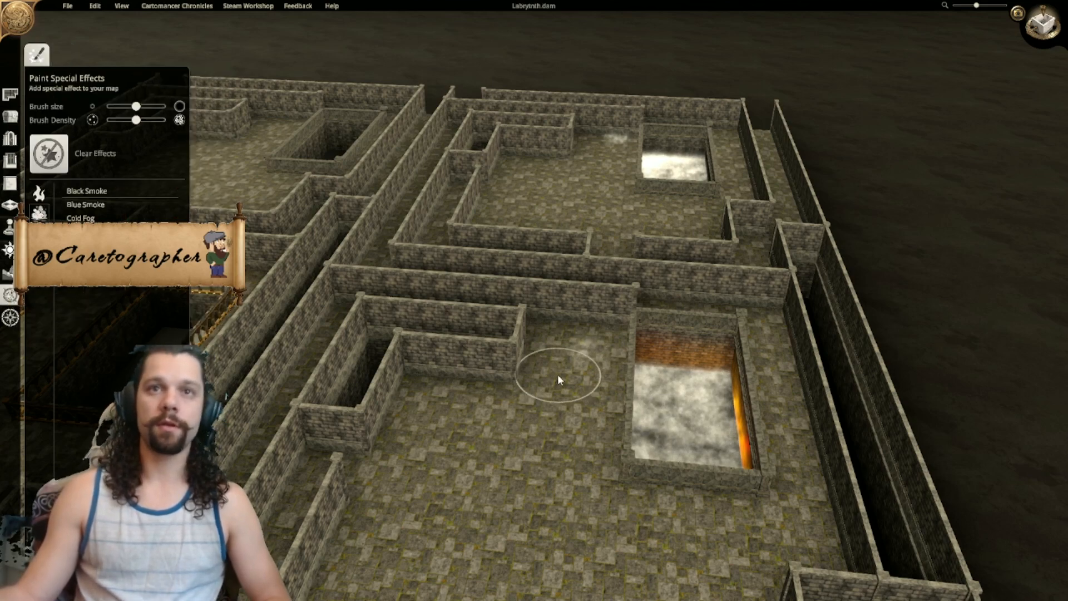
{"action": "right_click_drag", "start_coordinate": [560, 251], "coordinate": [532, 405]}
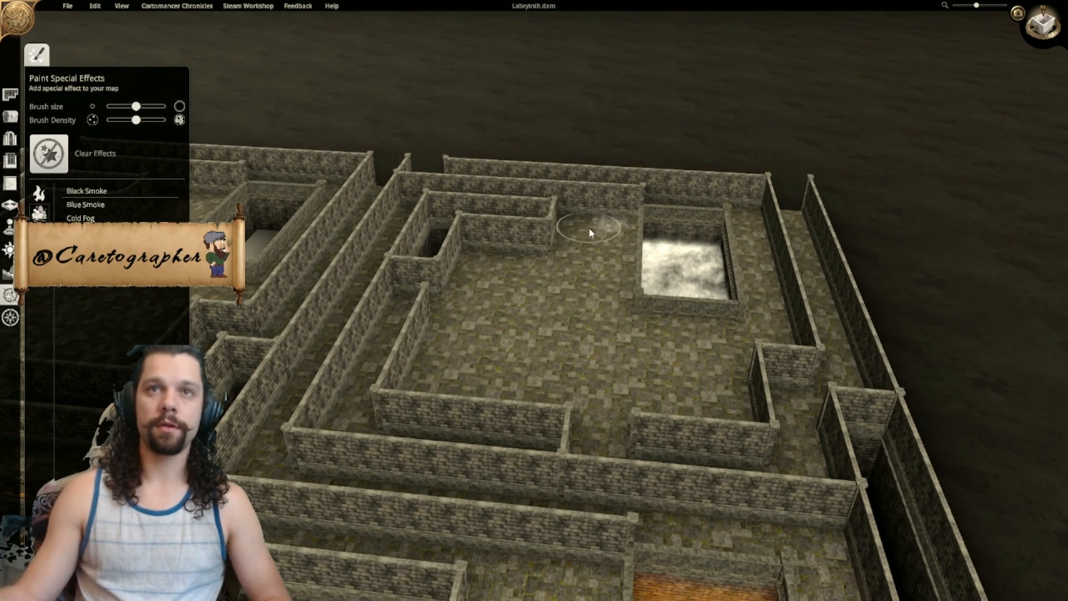
{"action": "right_click_drag", "start_coordinate": [528, 306], "coordinate": [627, 223]}
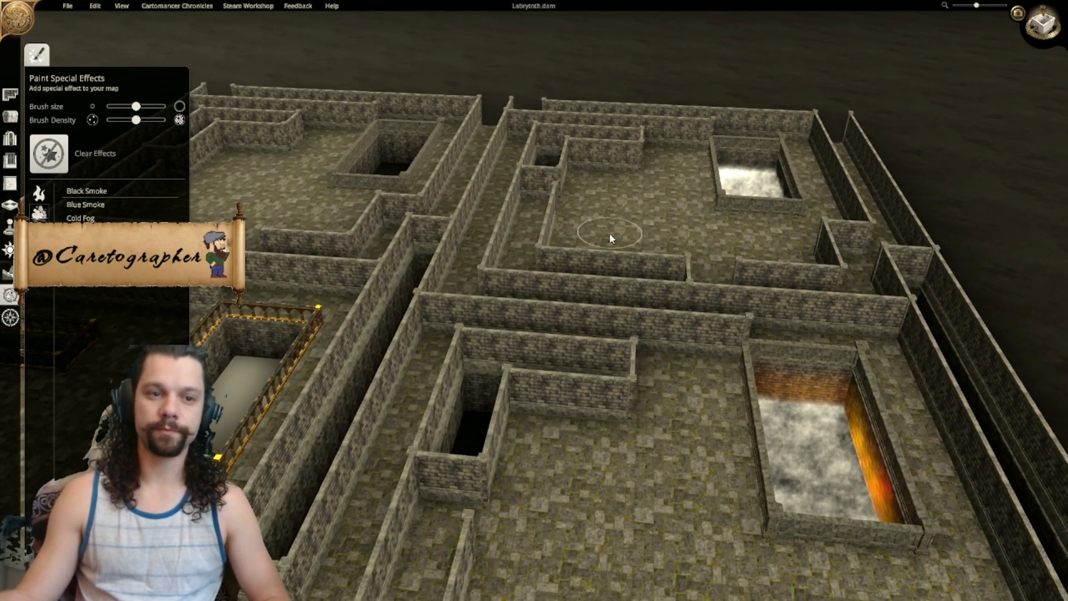
Step: Replace the wooden railings around the labyrinth's pits with stone walls by changing all walls room by room
{"action": "middle_click_drag", "start_coordinate": [530, 340], "coordinate": [608, 343]}
{"action": "middle_click_drag", "start_coordinate": [513, 285], "coordinate": [629, 349]}
{"action": "middle_click_drag", "start_coordinate": [509, 316], "coordinate": [792, 332]}
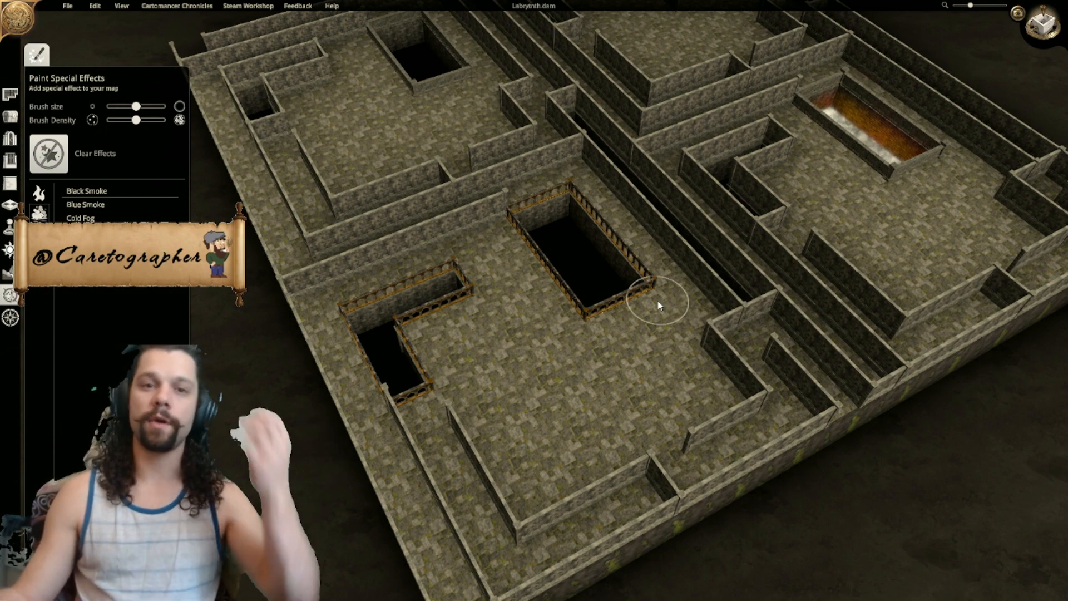
{"action": "right_click_drag", "start_coordinate": [714, 285], "coordinate": [646, 376]}
{"action": "right_click_drag", "start_coordinate": [584, 313], "coordinate": [642, 355]}
{"action": "right_click_drag", "start_coordinate": [475, 233], "coordinate": [457, 250]}
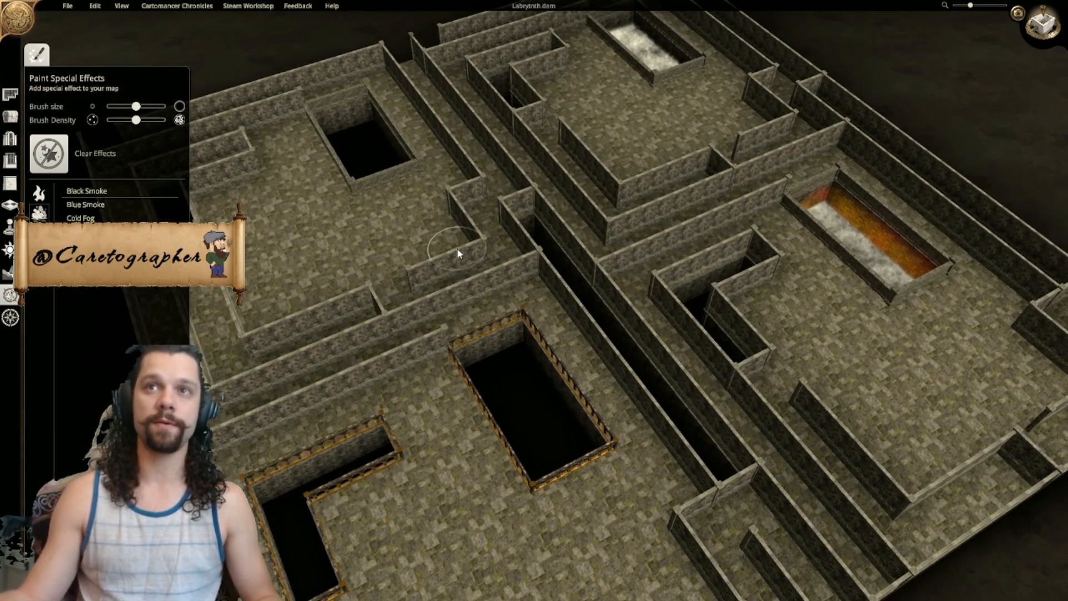
{"action": "left_click", "coordinate": [12, 187]}
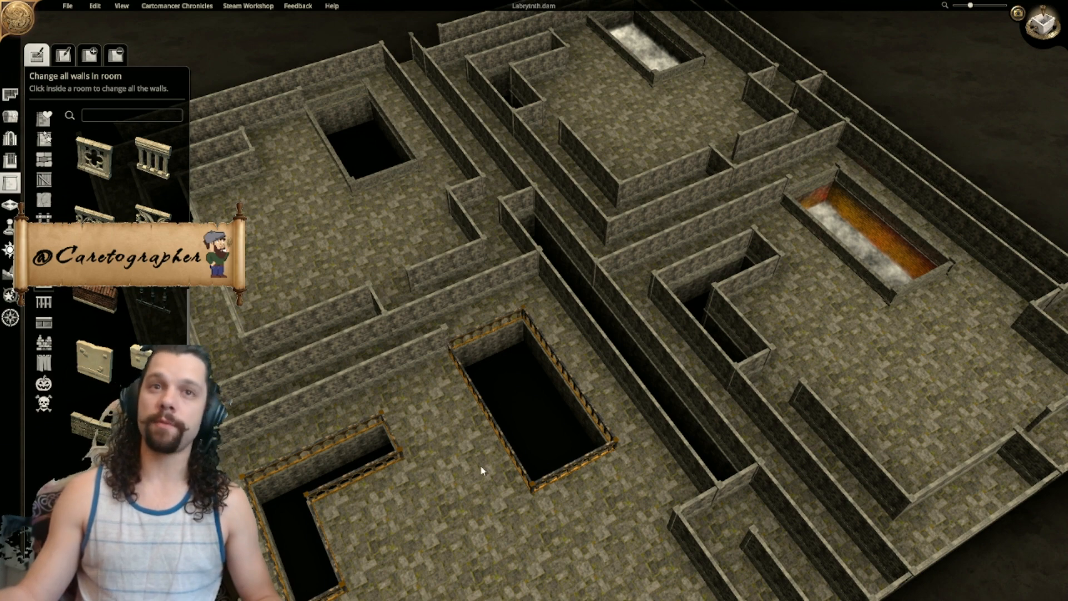
{"action": "right_click_drag", "start_coordinate": [542, 470], "coordinate": [424, 371]}
{"action": "left_click", "coordinate": [424, 371]}
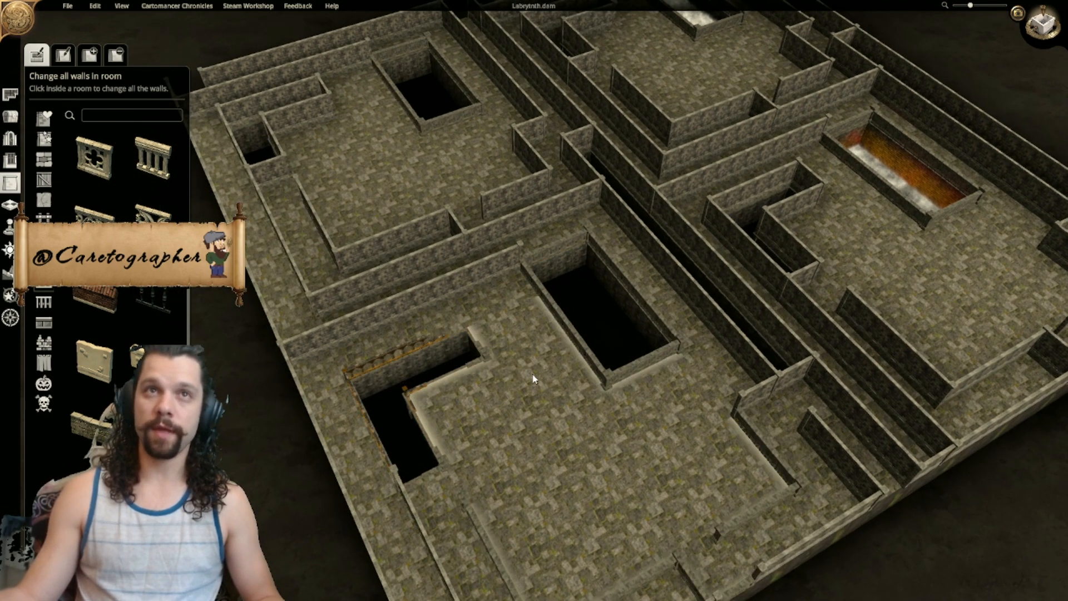
{"action": "right_click_drag", "start_coordinate": [547, 369], "coordinate": [510, 511]}
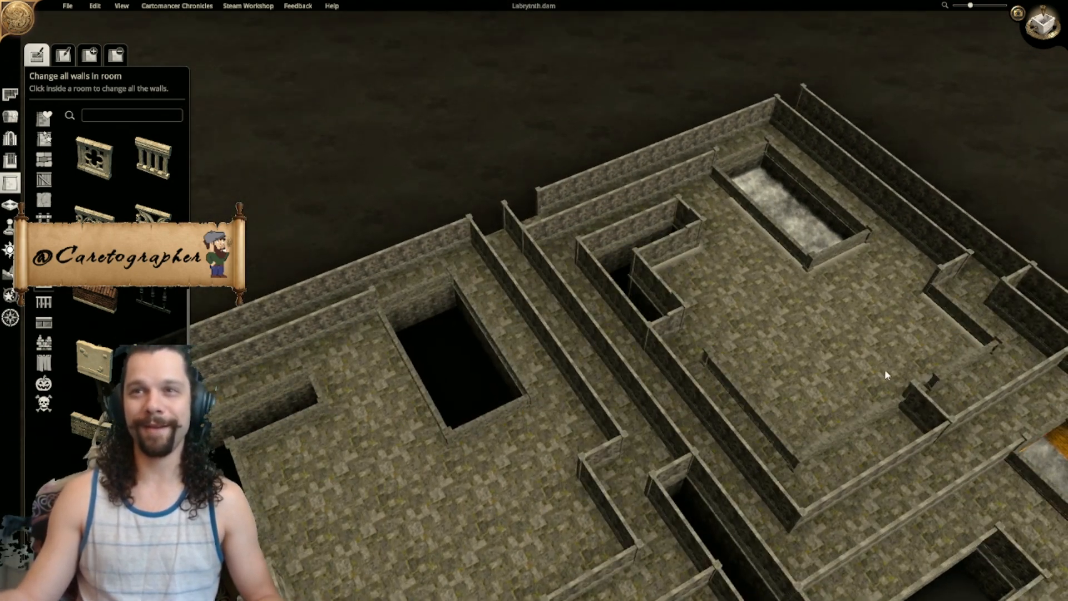
{"action": "right_click_drag", "start_coordinate": [901, 382], "coordinate": [573, 266]}
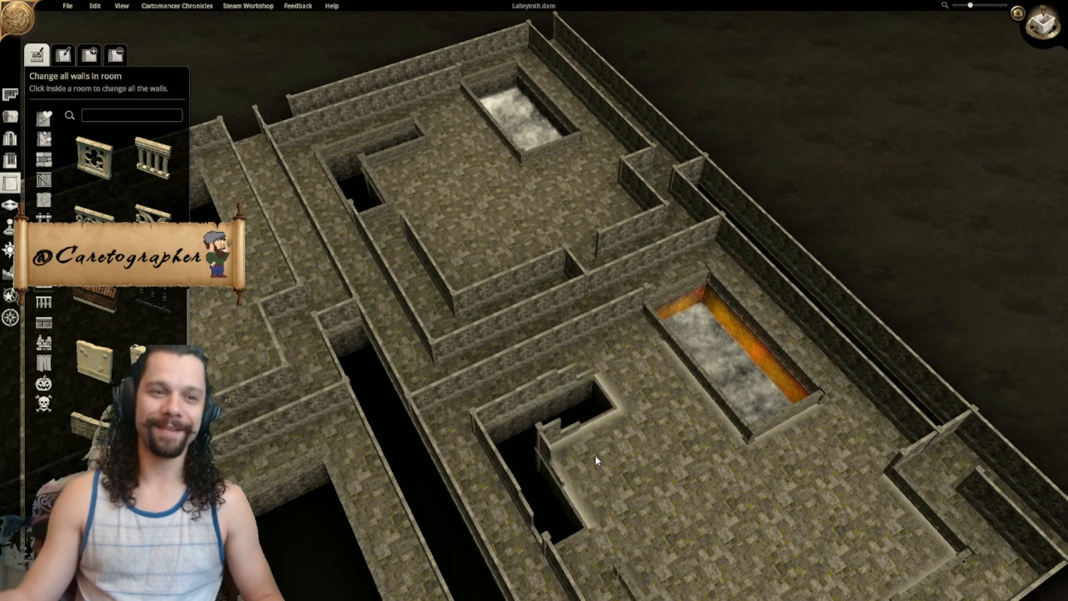
{"action": "right_click_drag", "start_coordinate": [603, 453], "coordinate": [710, 291]}
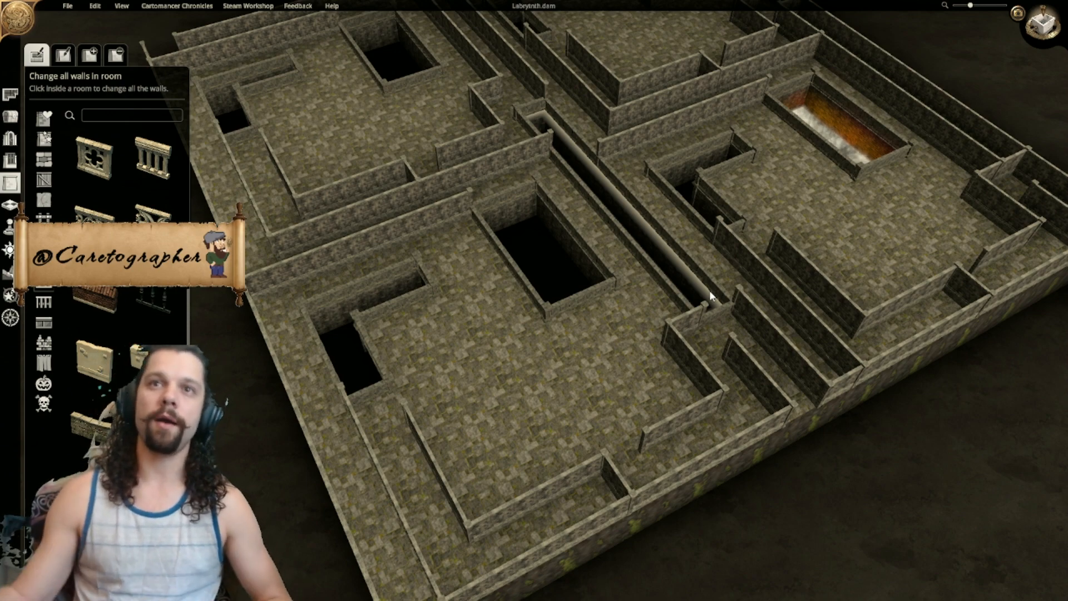
Step: Duplicate the black pit-bottom object and place a black block at the west end of the trench along the map's lower edge
{"action": "middle_click_drag", "start_coordinate": [542, 397], "coordinate": [696, 117]}
{"action": "scroll", "coordinate": [683, 278], "scroll_direction": "up", "scroll_amount": 2}
{"action": "scroll", "coordinate": [769, 246], "scroll_direction": "up", "scroll_amount": 1}
{"action": "scroll", "coordinate": [688, 228], "scroll_direction": "down", "scroll_amount": 4}
{"action": "left_click", "coordinate": [1049, 42]}
{"action": "scroll", "coordinate": [562, 295], "scroll_direction": "up", "scroll_amount": 8}
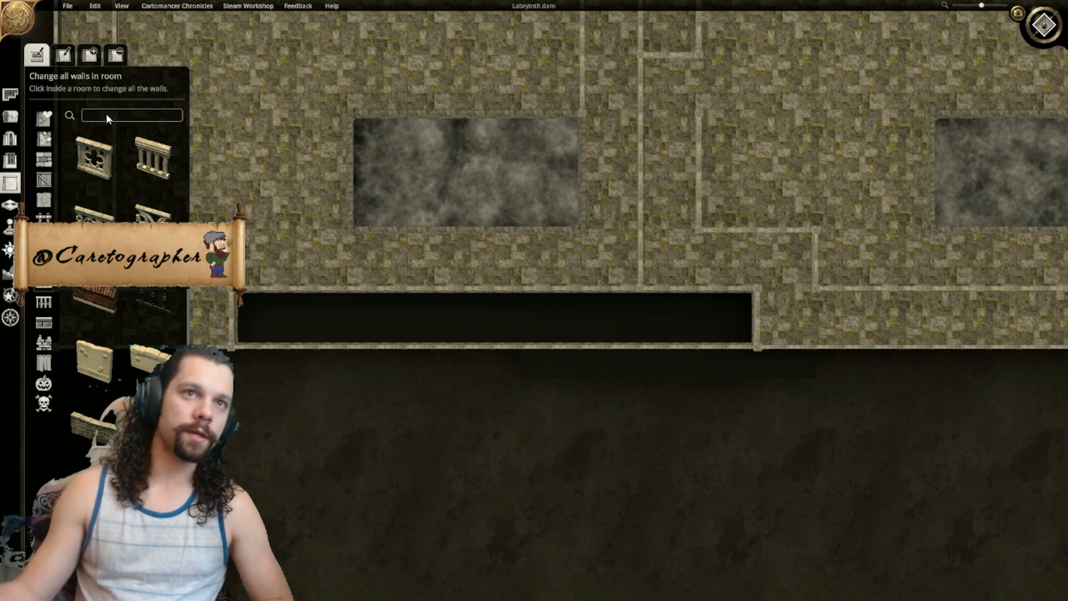
{"action": "left_click", "coordinate": [369, 320]}
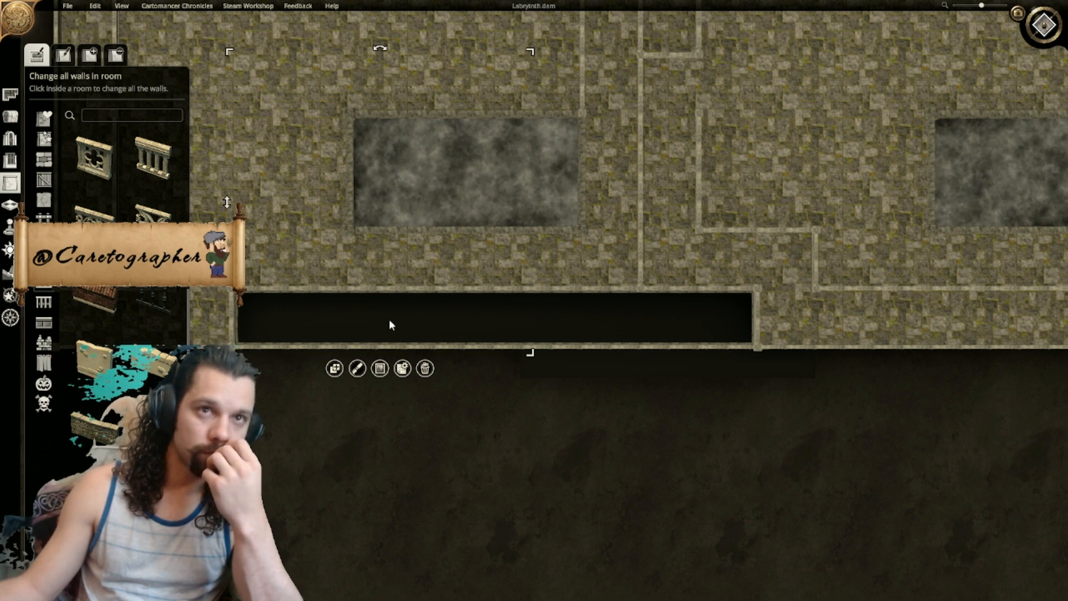
{"action": "left_click", "coordinate": [335, 368]}
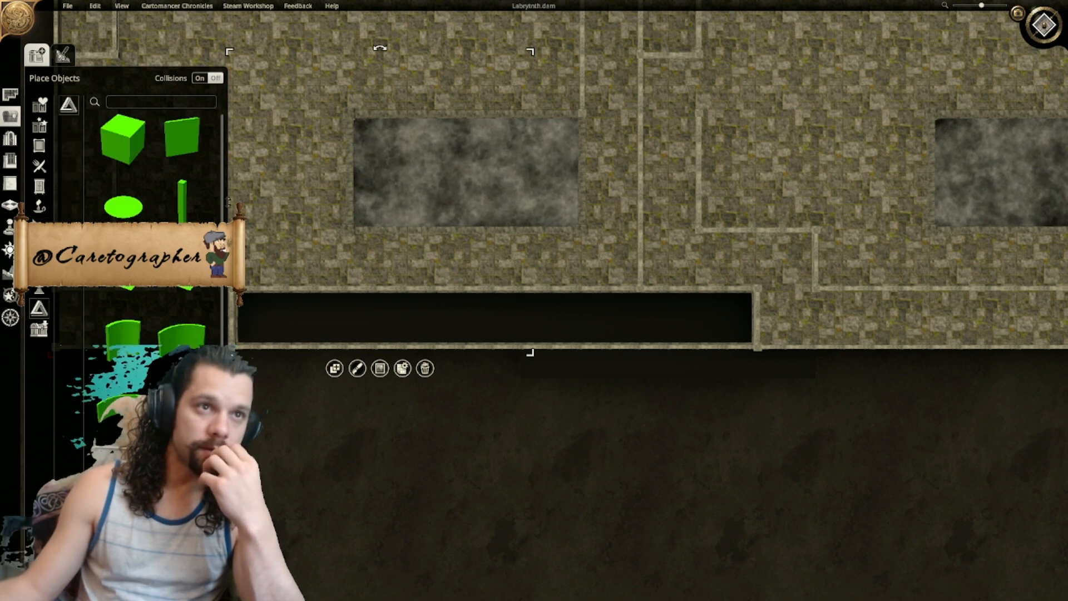
{"action": "left_click_drag", "start_coordinate": [123, 139], "coordinate": [276, 306]}
{"action": "middle_click_drag", "start_coordinate": [269, 314], "coordinate": [403, 313]}
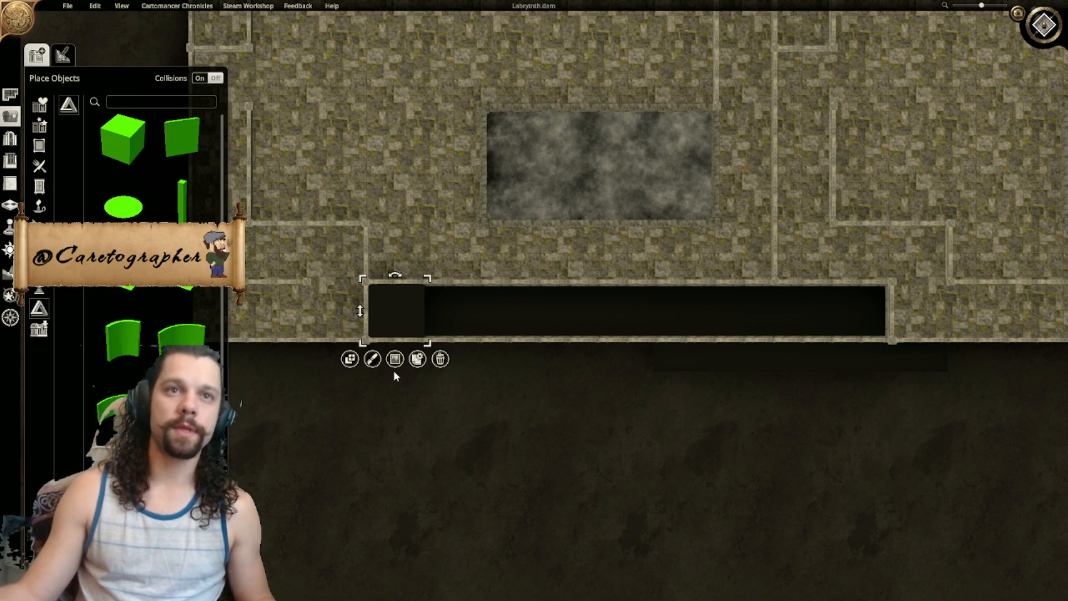
Step: Lay further black blocks side by side to cover the lower-edge trench up to its east end
{"action": "left_click", "coordinate": [475, 334]}
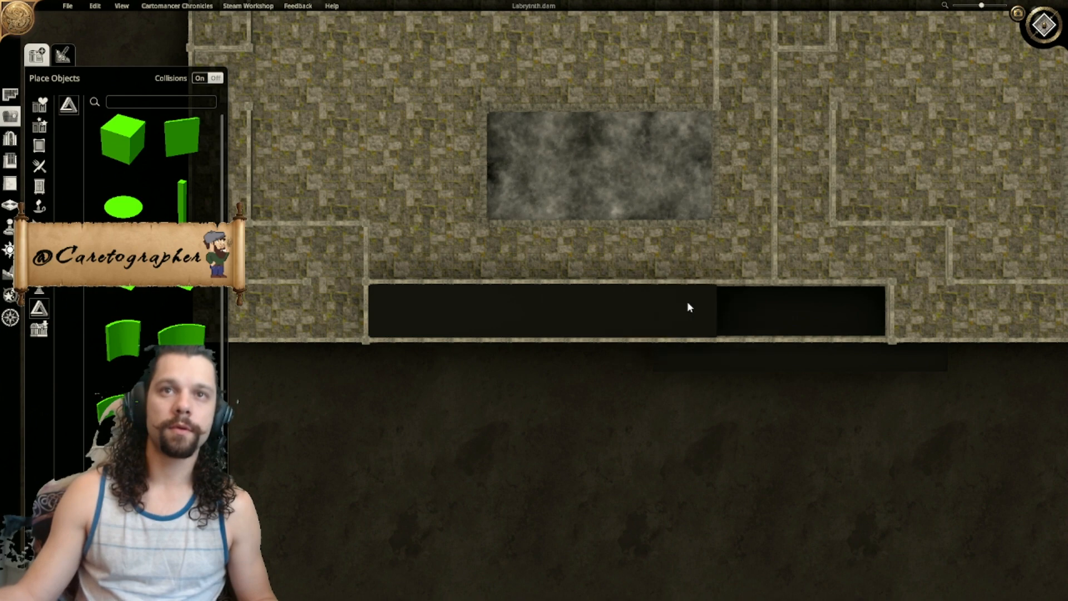
{"action": "left_click", "coordinate": [851, 312]}
{"action": "middle_click_drag", "start_coordinate": [788, 353], "coordinate": [679, 377]}
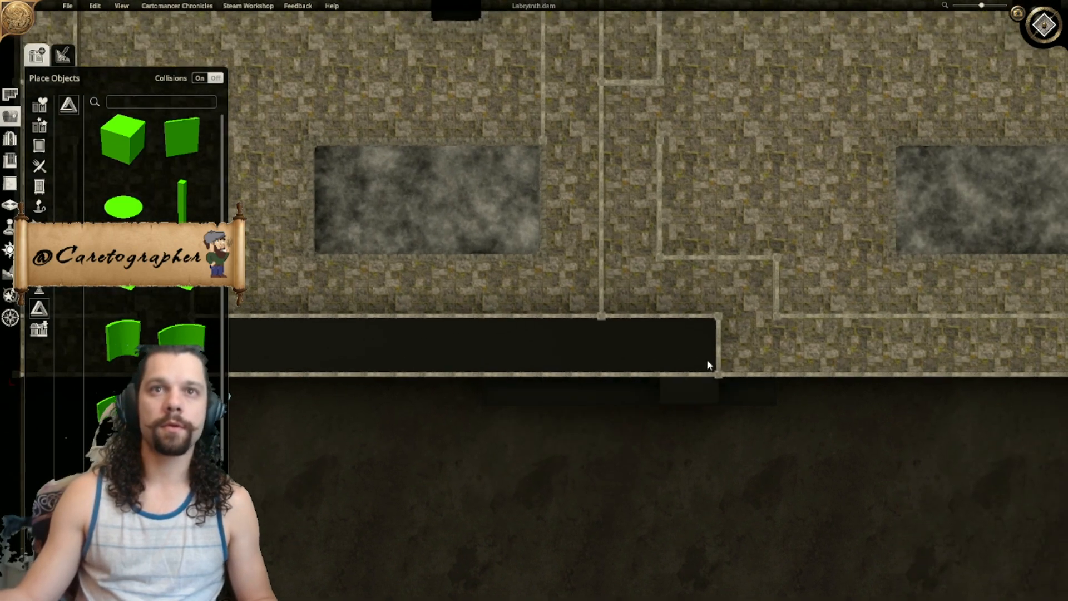
Step: Cover the full length of the middle trench with copies of the same black block, then stop placing copies
{"action": "scroll", "coordinate": [679, 377], "scroll_direction": "down", "scroll_amount": 3}
{"action": "middle_click_drag", "start_coordinate": [648, 321], "coordinate": [572, 364]}
{"action": "scroll", "coordinate": [605, 353], "scroll_direction": "up", "scroll_amount": 5}
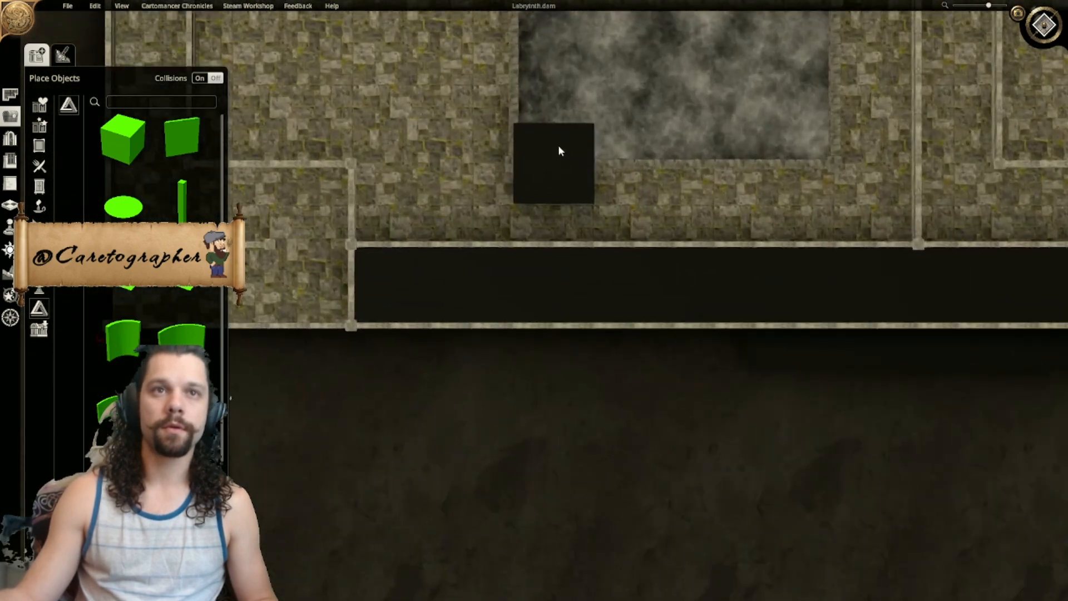
{"action": "scroll", "coordinate": [565, 222], "scroll_direction": "down", "scroll_amount": 5}
{"action": "scroll", "coordinate": [574, 475], "scroll_direction": "up", "scroll_amount": 2}
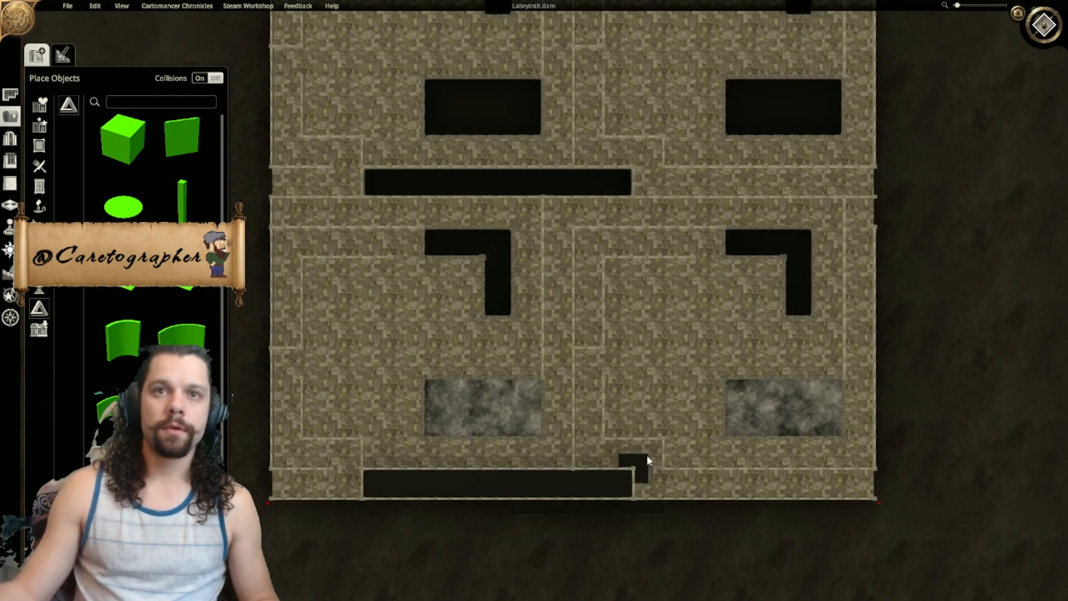
{"action": "middle_click_drag", "start_coordinate": [605, 270], "coordinate": [624, 350]}
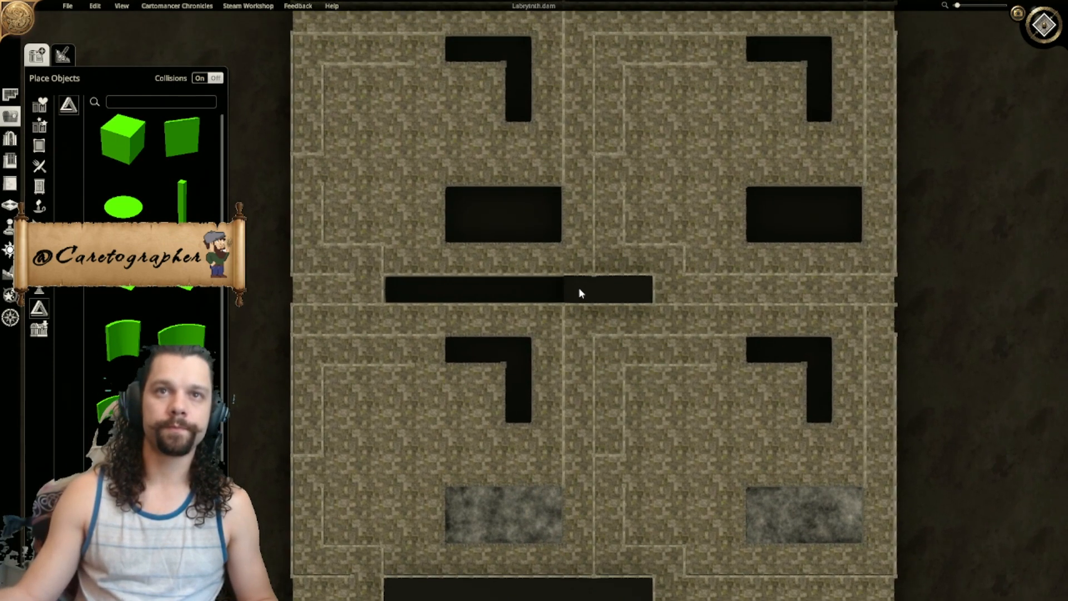
{"action": "scroll", "coordinate": [563, 297], "scroll_direction": "up", "scroll_amount": 3}
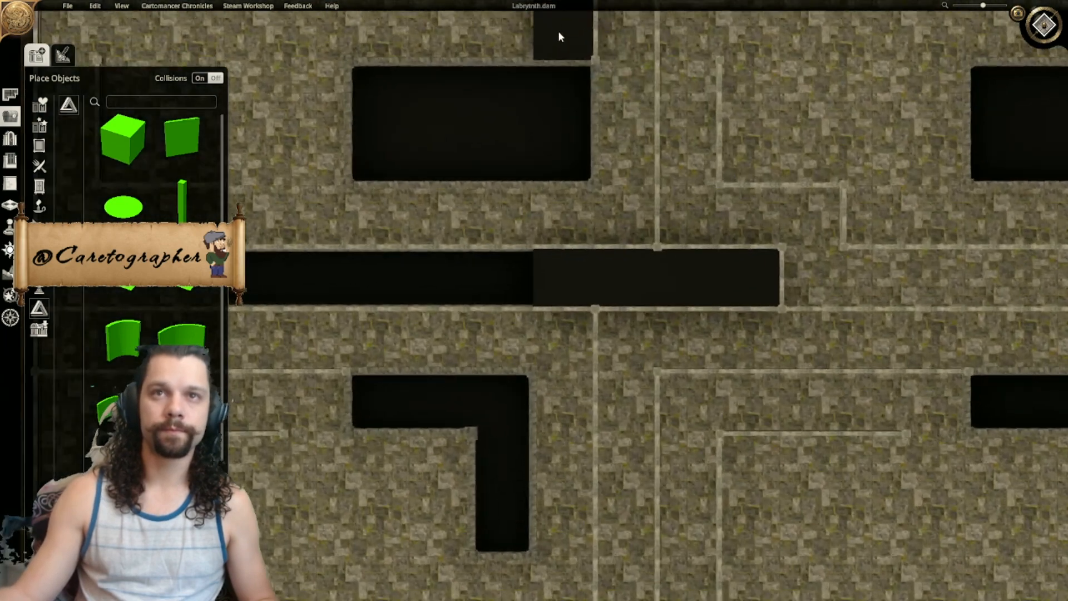
{"action": "middle_click_drag", "start_coordinate": [467, 283], "coordinate": [623, 278]}
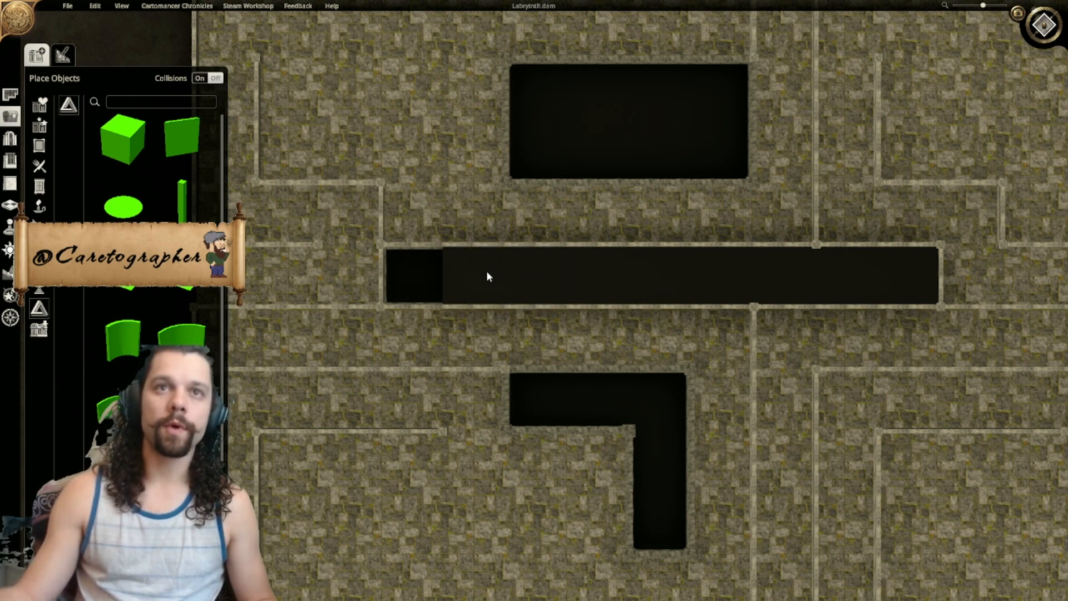
{"action": "left_click", "coordinate": [483, 270]}
{"action": "left_click", "coordinate": [420, 270]}
{"action": "right_click", "coordinate": [652, 304]}
Step: Examine the covered trenches and the outer wall beside the lower-edge trench in 3D from low angles
{"action": "scroll", "coordinate": [653, 308], "scroll_direction": "down", "scroll_amount": 5}
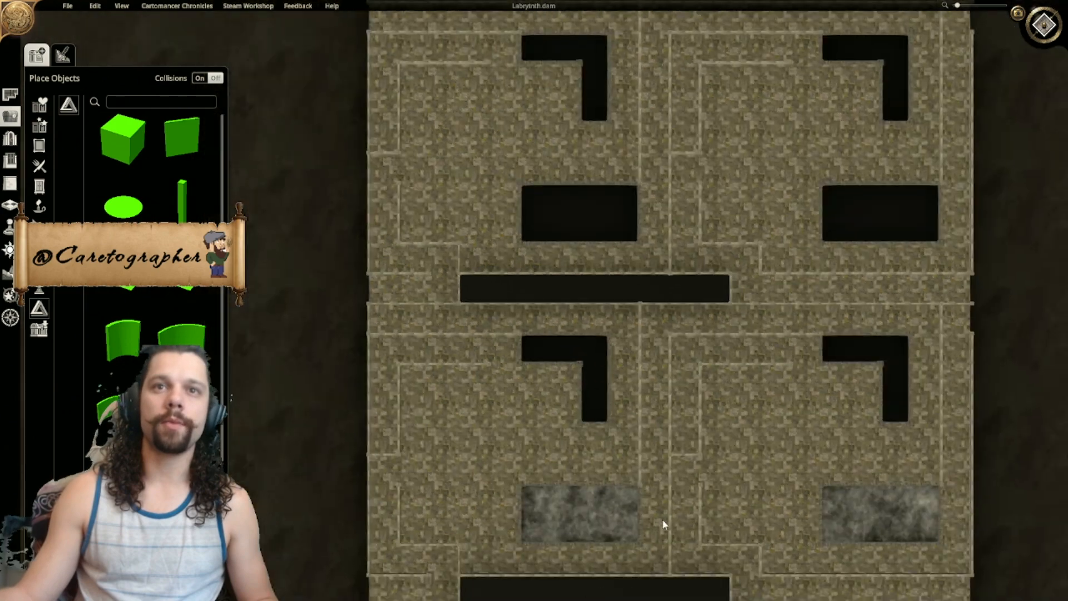
{"action": "right_click_drag", "start_coordinate": [633, 478], "coordinate": [650, 210]}
{"action": "left_click", "coordinate": [1033, 33]}
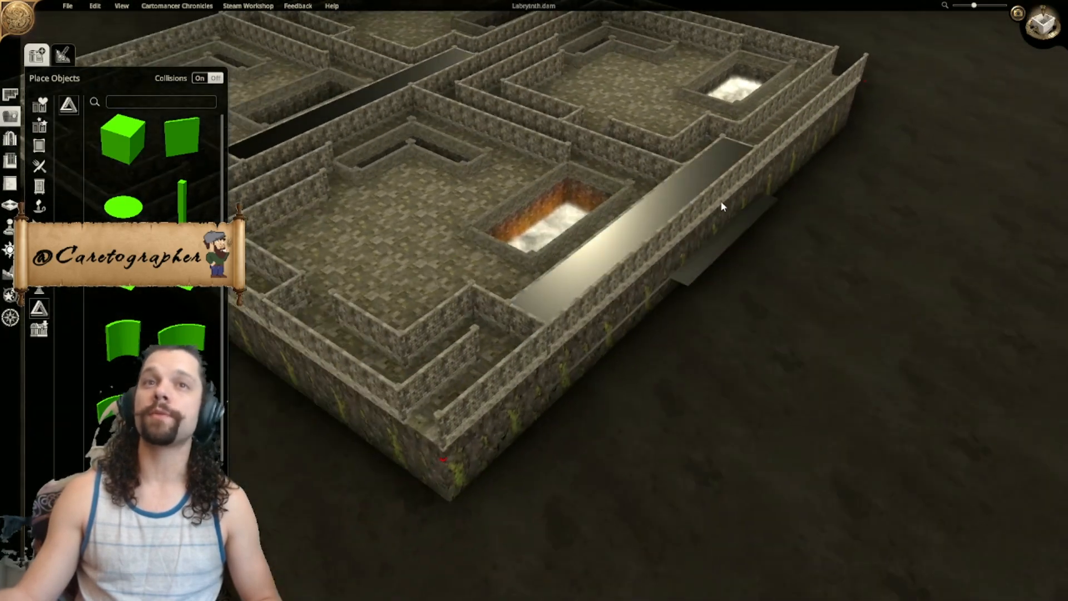
{"action": "scroll", "coordinate": [721, 206], "scroll_direction": "up", "scroll_amount": 2}
{"action": "middle_click_drag", "start_coordinate": [722, 206], "coordinate": [395, 148]}
{"action": "right_click_drag", "start_coordinate": [600, 295], "coordinate": [368, 222]}
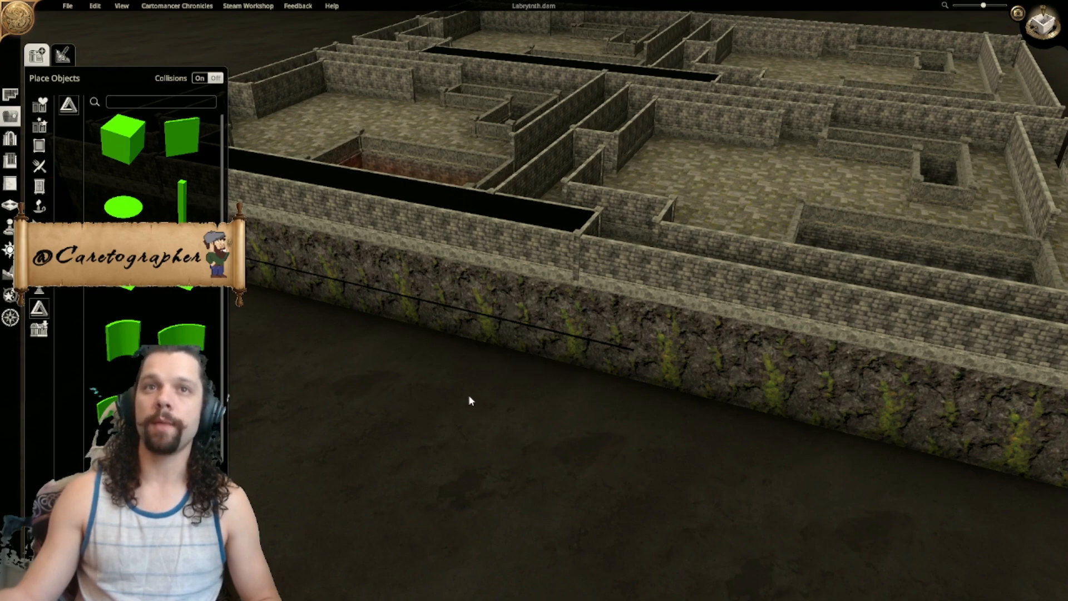
{"action": "middle_click_drag", "start_coordinate": [469, 396], "coordinate": [468, 381]}
{"action": "scroll", "coordinate": [469, 380], "scroll_direction": "down", "scroll_amount": 1}
{"action": "right_click_drag", "start_coordinate": [468, 380], "coordinate": [609, 400]}
{"action": "middle_click_drag", "start_coordinate": [608, 402], "coordinate": [727, 368]}
{"action": "scroll", "coordinate": [727, 368], "scroll_direction": "up", "scroll_amount": 2}
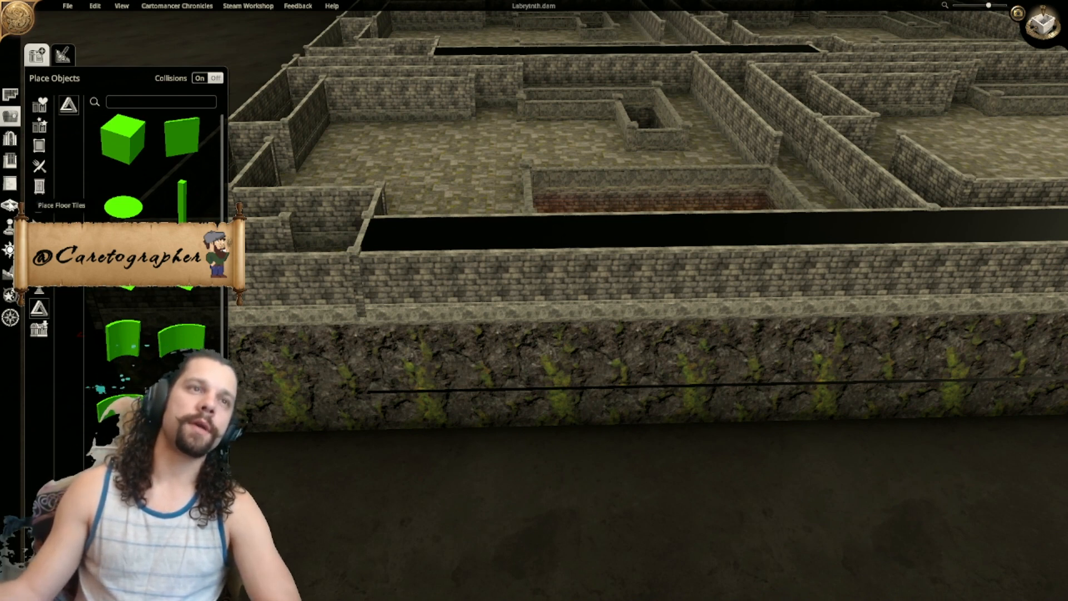
Step: Remove the outer wall segments along the whole length of the lower-edge trench
{"action": "left_click", "coordinate": [12, 184]}
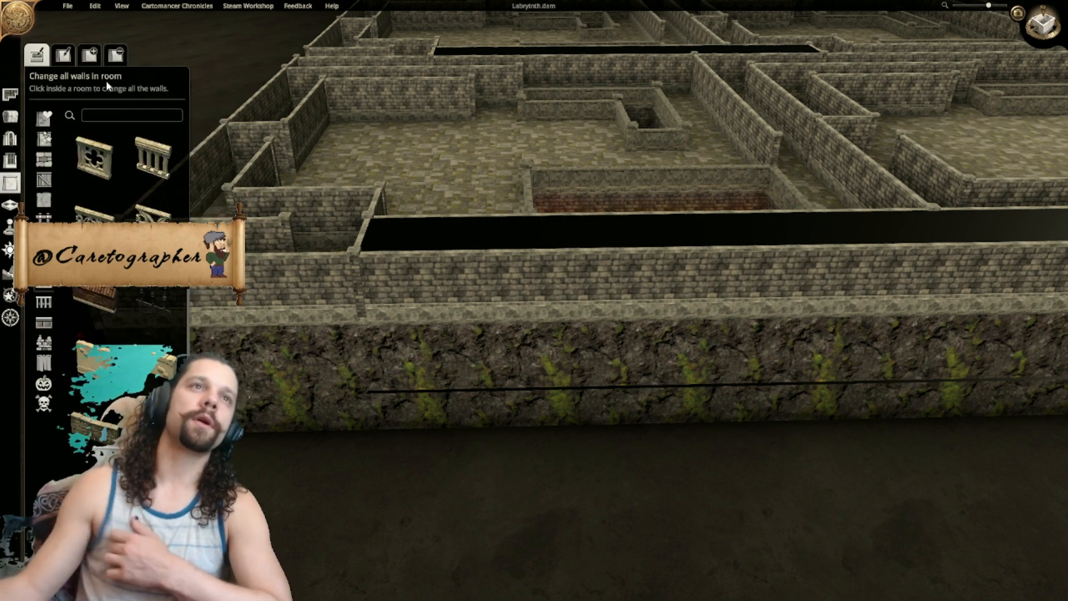
{"action": "left_click", "coordinate": [116, 56]}
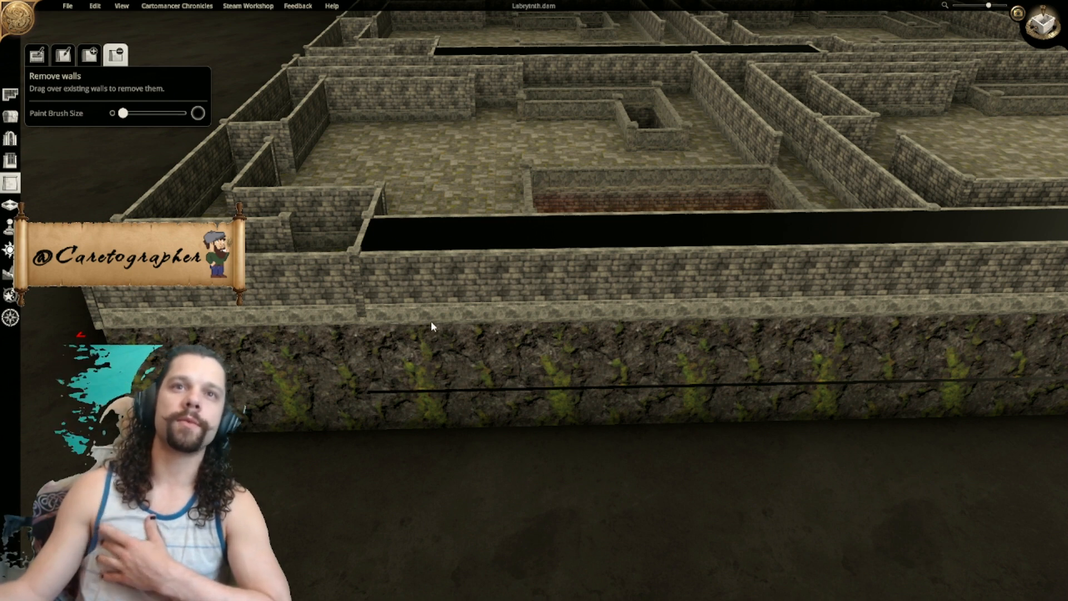
{"action": "left_click", "coordinate": [385, 319]}
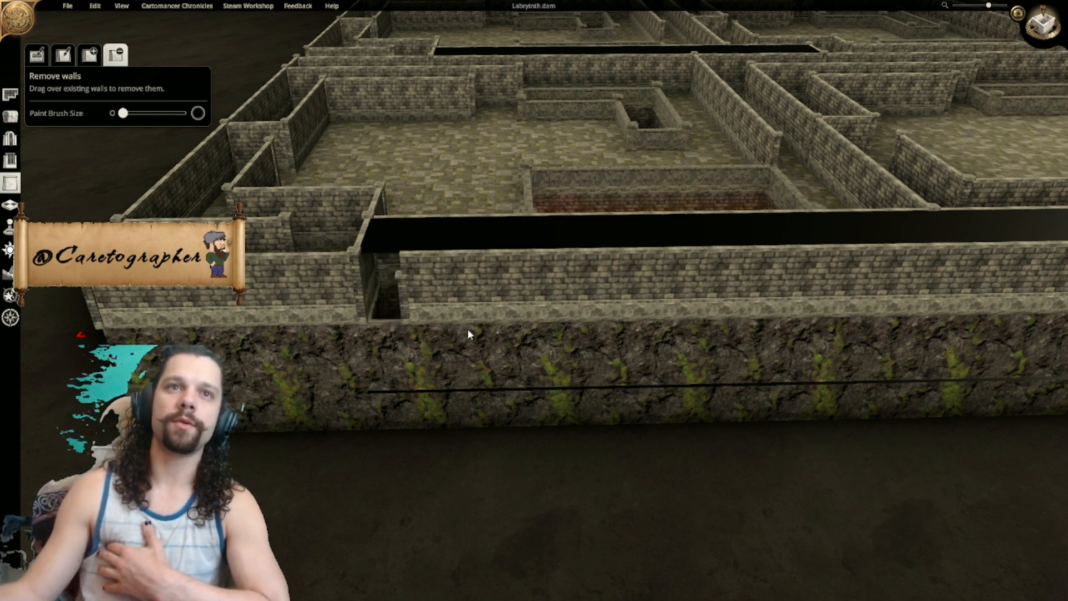
{"action": "left_click_drag", "start_coordinate": [422, 321], "coordinate": [599, 320]}
{"action": "right_click_drag", "start_coordinate": [573, 326], "coordinate": [445, 329]}
{"action": "left_click_drag", "start_coordinate": [463, 324], "coordinate": [672, 326]}
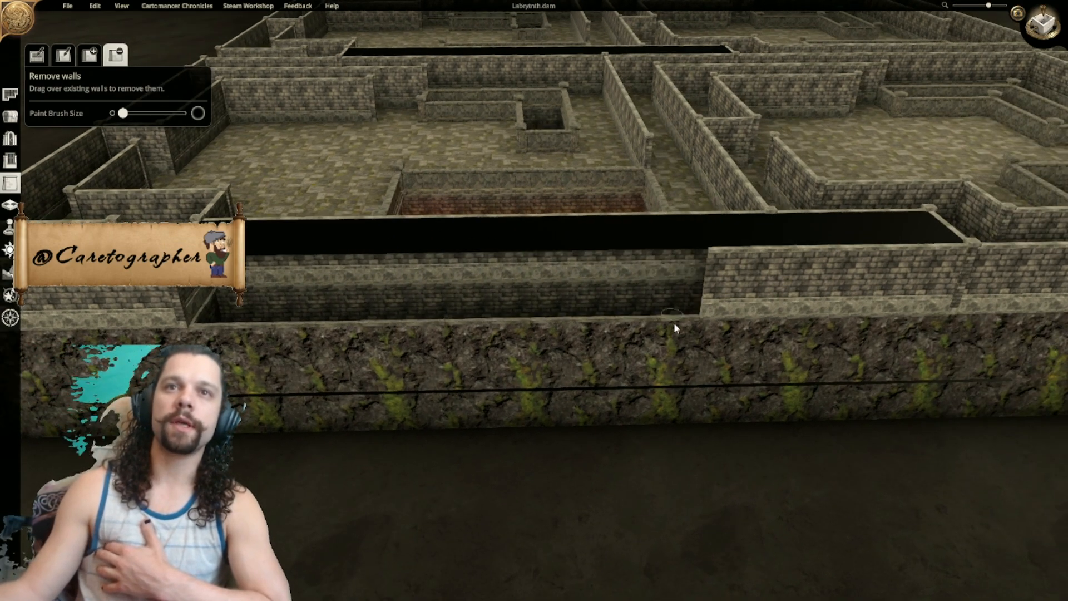
{"action": "right_click_drag", "start_coordinate": [672, 325], "coordinate": [484, 348]}
{"action": "mouse_move", "coordinate": [549, 352]}
{"action": "left_mouse_down"}
{"action": "mouse_move", "coordinate": [741, 350]}
{"action": "mouse_move", "coordinate": [747, 362]}
{"action": "left_mouse_up"}
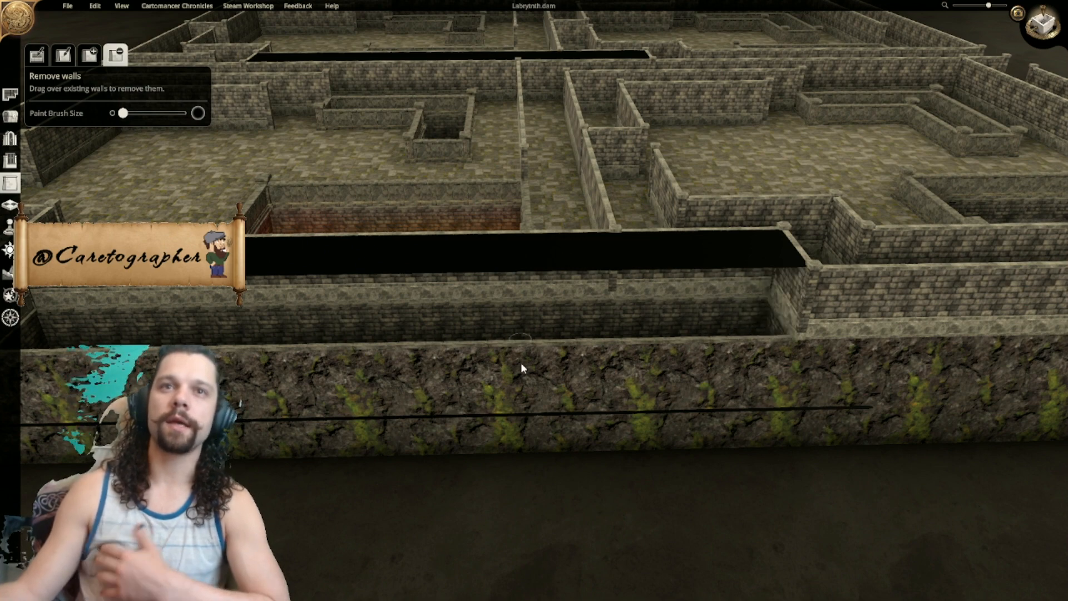
Step: Examine the opened lower-edge trench and the neighbouring fog pits in 3D and from directly above
{"action": "right_click_drag", "start_coordinate": [521, 362], "coordinate": [715, 298]}
{"action": "middle_click_drag", "start_coordinate": [716, 299], "coordinate": [513, 489]}
{"action": "scroll", "coordinate": [590, 382], "scroll_direction": "down", "scroll_amount": 3}
{"action": "scroll", "coordinate": [512, 489], "scroll_direction": "down", "scroll_amount": 3}
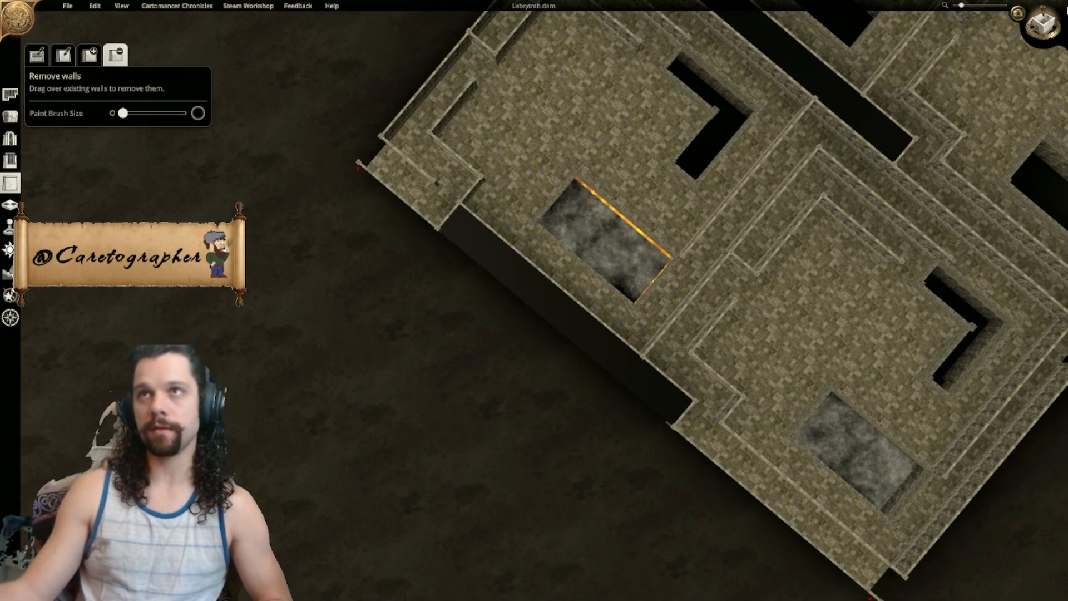
{"action": "left_click", "coordinate": [1042, 25]}
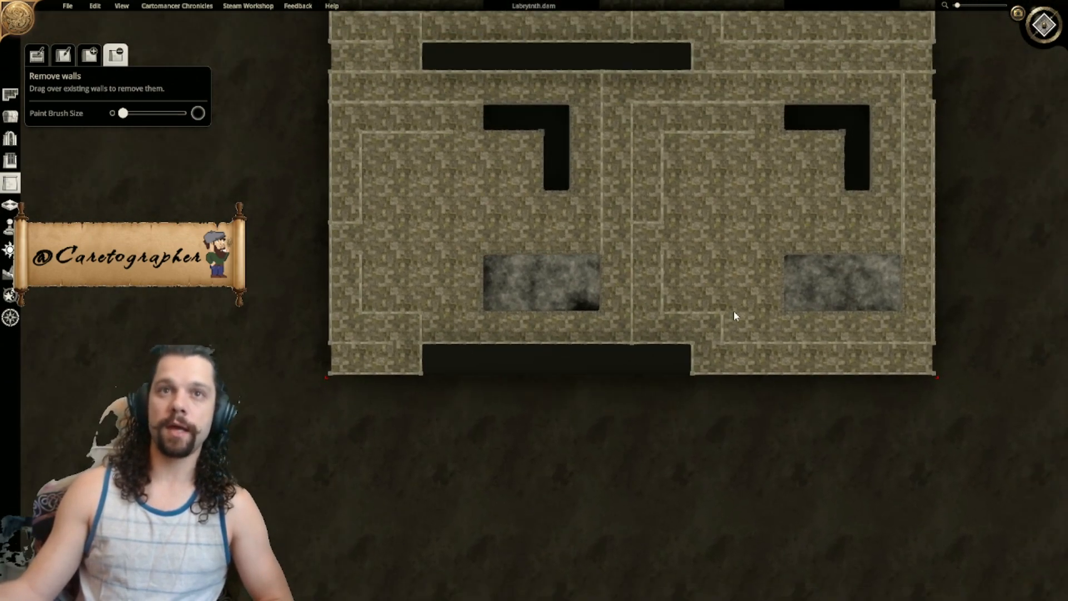
{"action": "right_click_drag", "start_coordinate": [736, 244], "coordinate": [729, 315]}
{"action": "right_click_drag", "start_coordinate": [674, 379], "coordinate": [691, 176]}
{"action": "scroll", "coordinate": [690, 176], "scroll_direction": "up", "scroll_amount": 3}
{"action": "right_click_drag", "start_coordinate": [711, 69], "coordinate": [675, 213]}
{"action": "right_click_drag", "start_coordinate": [702, 173], "coordinate": [644, 279]}
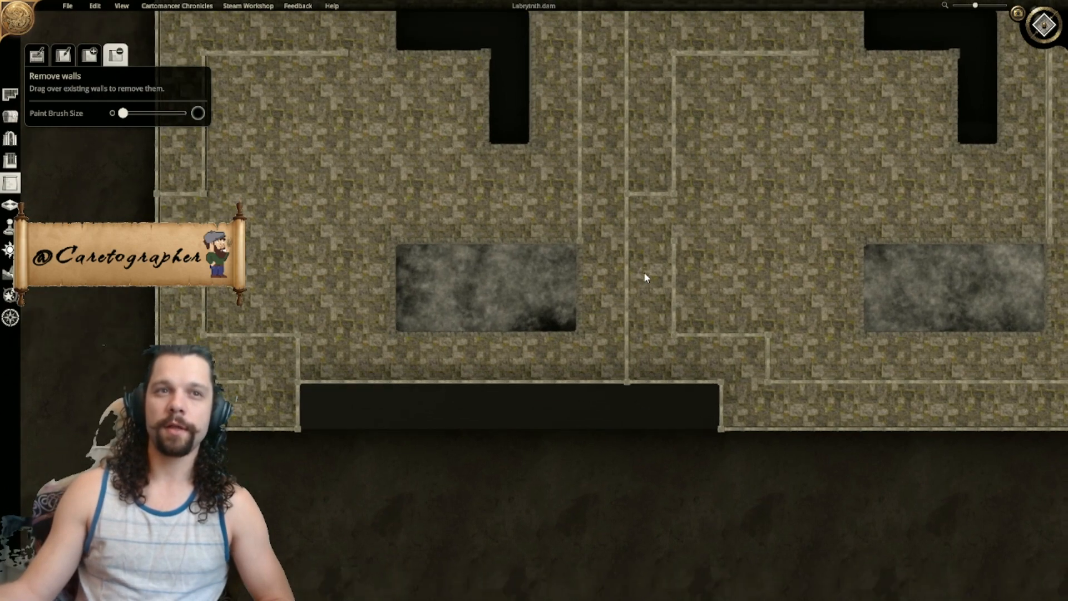
{"action": "scroll", "coordinate": [674, 236], "scroll_direction": "up", "scroll_amount": 2}
{"action": "right_click_drag", "start_coordinate": [671, 210], "coordinate": [638, 265]}
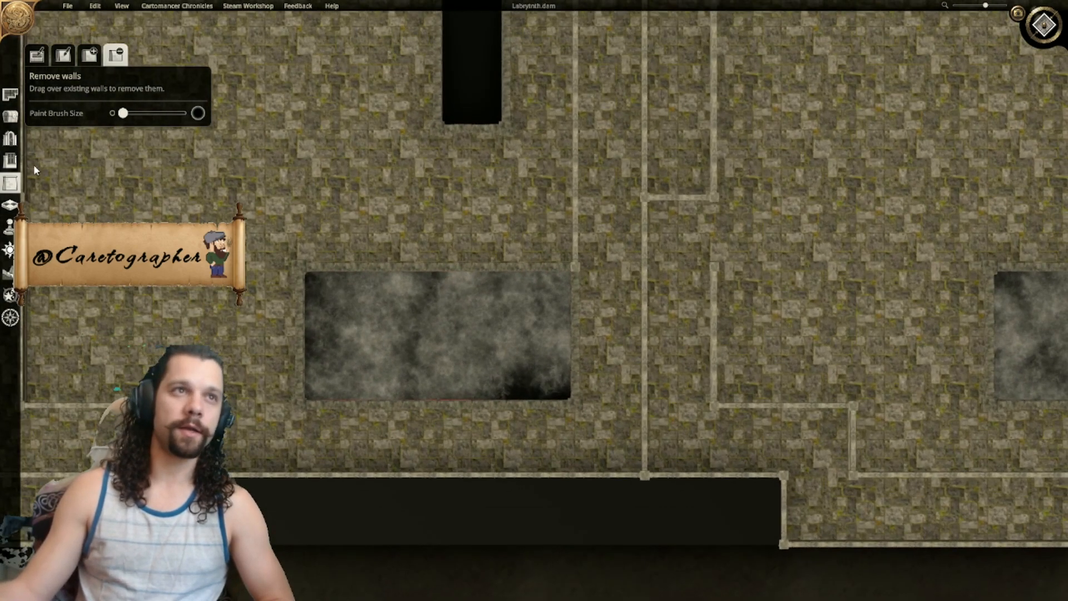
Step: Choose the Cold Fog special effect and reduce its brush to a small size for work on the fog pits
{"action": "left_click", "coordinate": [15, 125]}
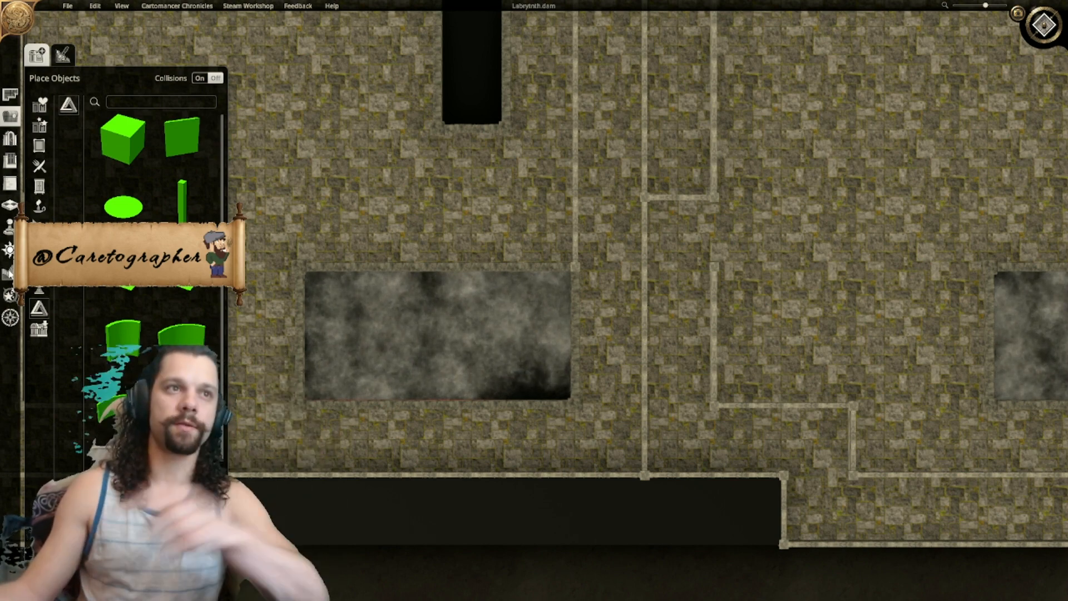
{"action": "left_click", "coordinate": [10, 295]}
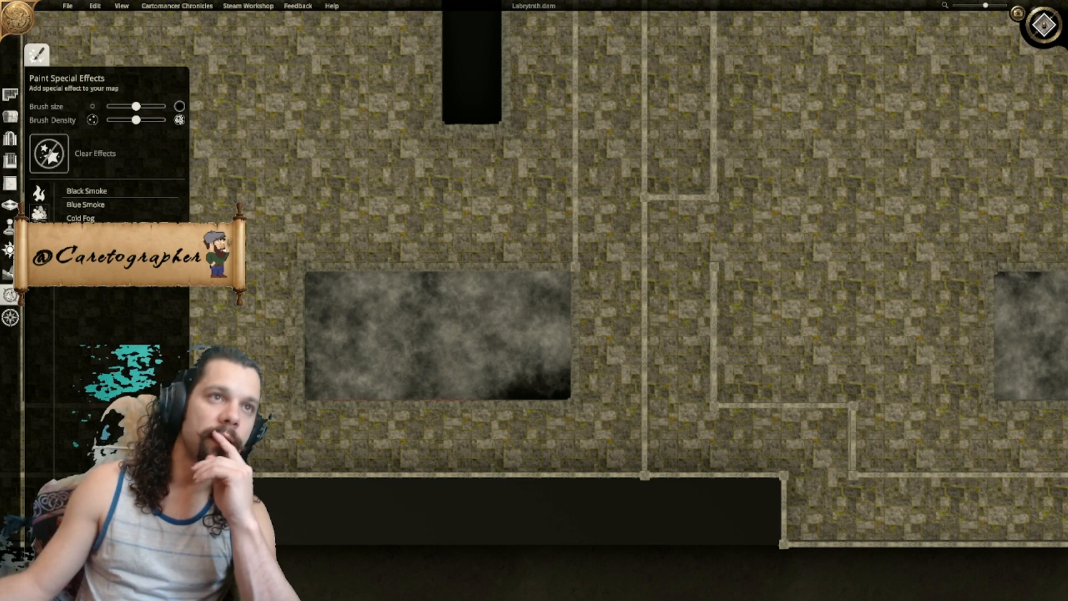
{"action": "left_click", "coordinate": [101, 218]}
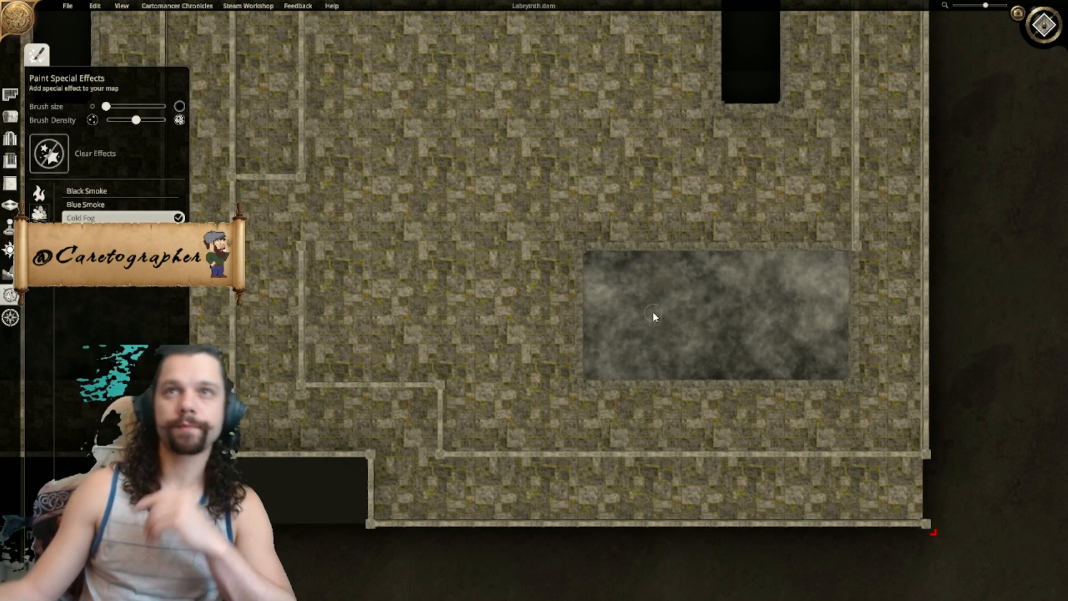
{"action": "scroll", "coordinate": [604, 310], "scroll_direction": "down", "scroll_amount": 3}
{"action": "right_click_drag", "start_coordinate": [510, 300], "coordinate": [510, 328]}
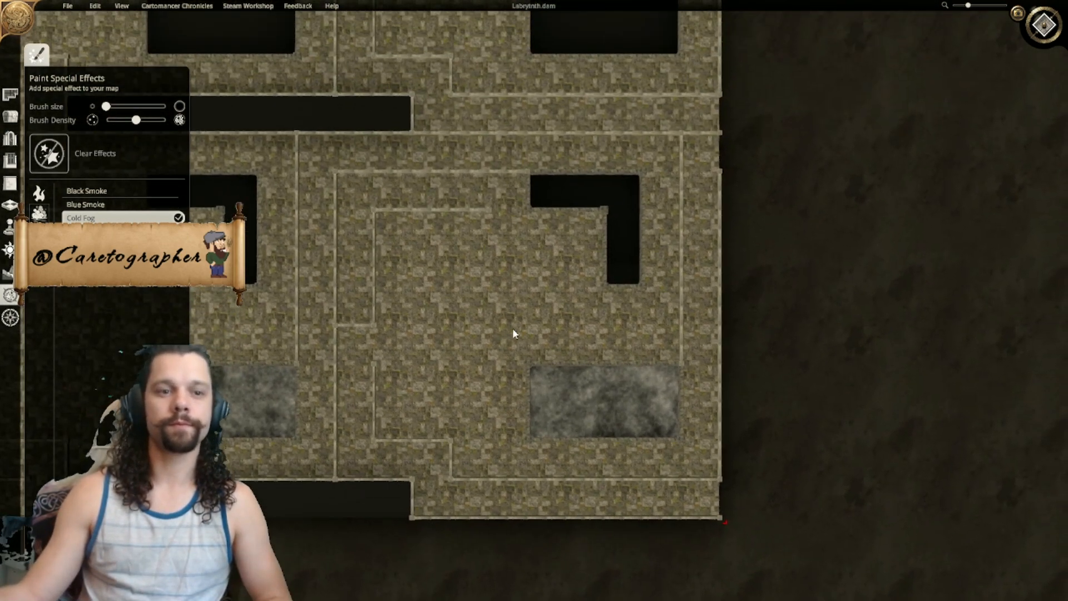
Step: Paint Cold Fog in the vertical arm of the lower-right L-shaped pit and centre the overlapping base object on the rectangular pit below
{"action": "scroll", "coordinate": [567, 223], "scroll_direction": "up", "scroll_amount": 3}
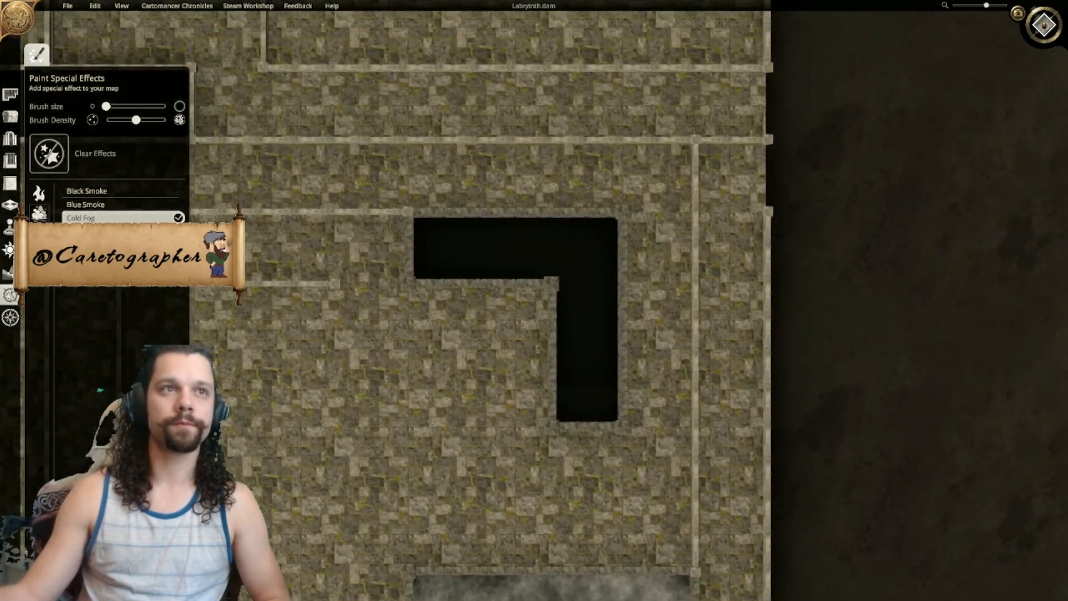
{"action": "mouse_move", "coordinate": [572, 401]}
{"action": "left_mouse_down"}
{"action": "mouse_move", "coordinate": [575, 309]}
{"action": "mouse_move", "coordinate": [595, 386]}
{"action": "left_mouse_up"}
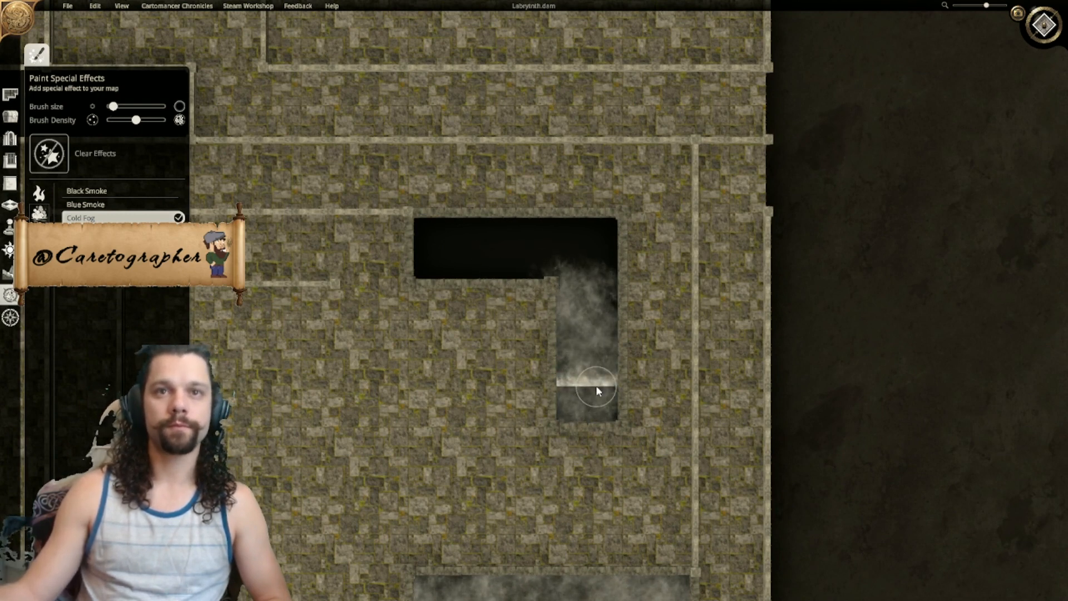
{"action": "right_click_drag", "start_coordinate": [649, 420], "coordinate": [628, 157]}
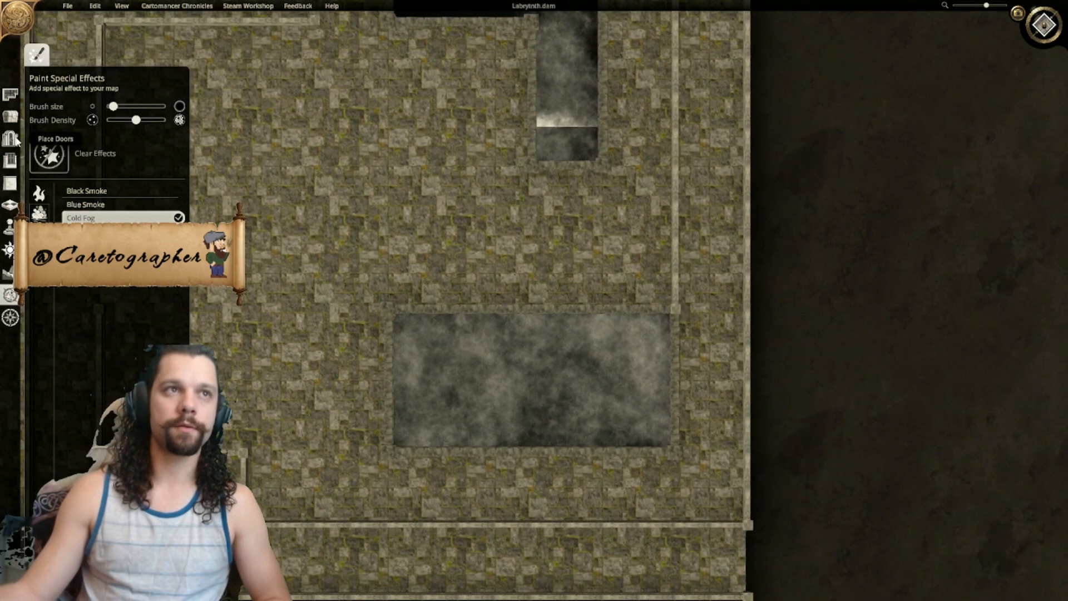
{"action": "left_click", "coordinate": [10, 116]}
{"action": "left_click", "coordinate": [570, 408]}
{"action": "left_click_drag", "start_coordinate": [570, 424], "coordinate": [570, 432]}
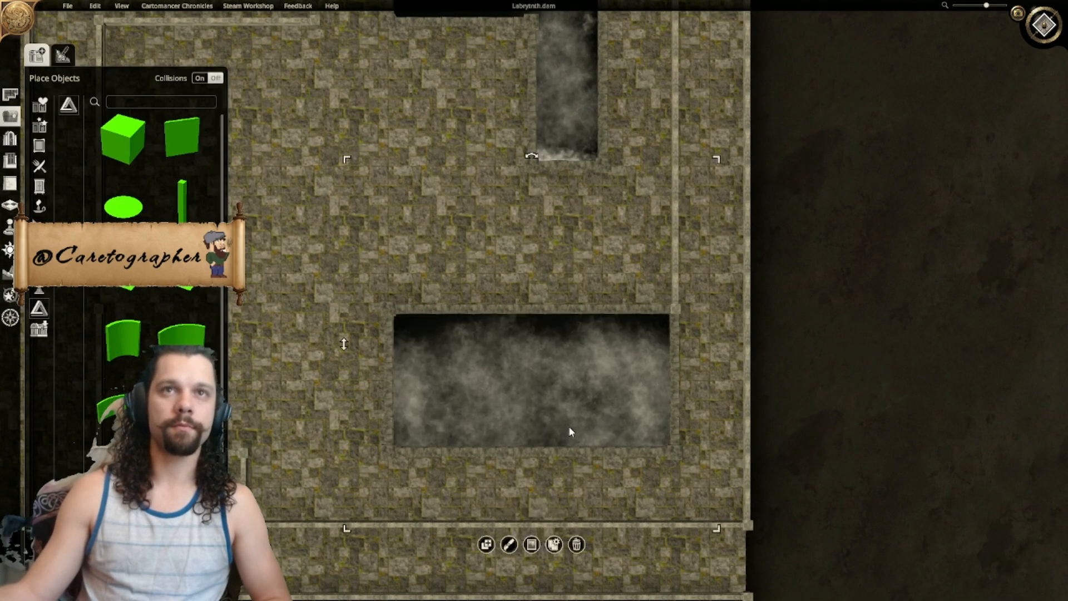
{"action": "right_click_drag", "start_coordinate": [621, 222], "coordinate": [620, 356]}
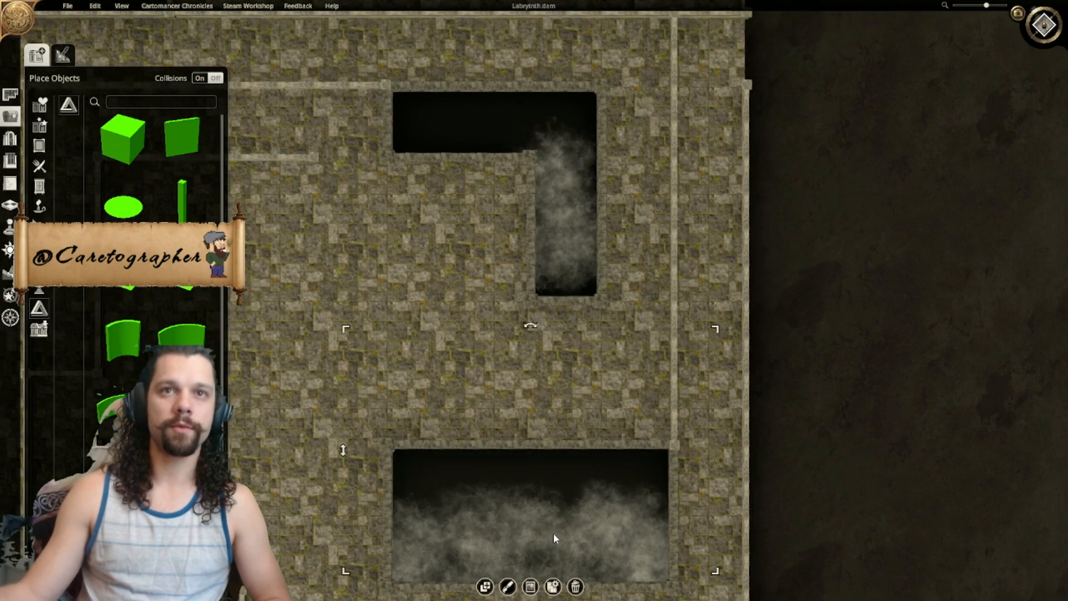
{"action": "right_click_drag", "start_coordinate": [579, 479], "coordinate": [587, 176]}
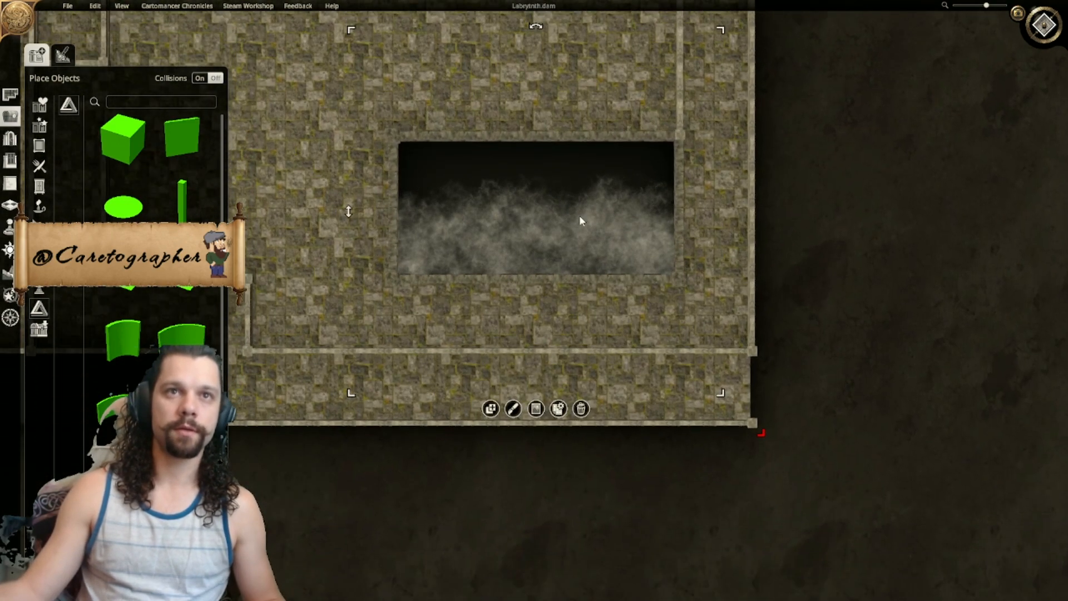
Step: Paint Cold Fog over the cleared upper part of the lower-right rectangular pit and throughout the neighbouring L-shaped pit
{"action": "left_click", "coordinate": [9, 251]}
{"action": "left_click", "coordinate": [11, 296]}
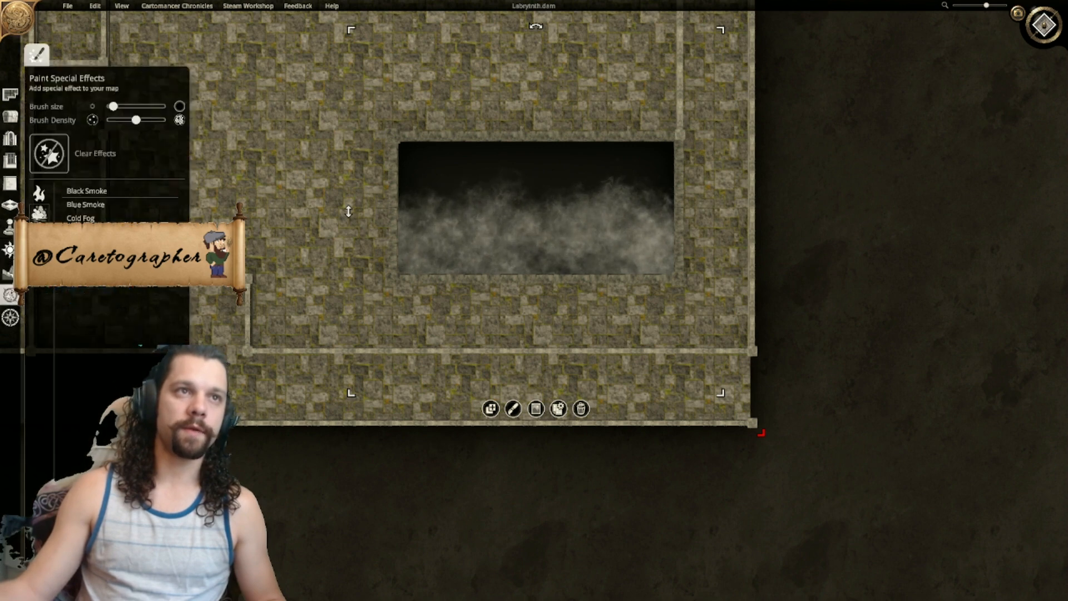
{"action": "left_click", "coordinate": [83, 218]}
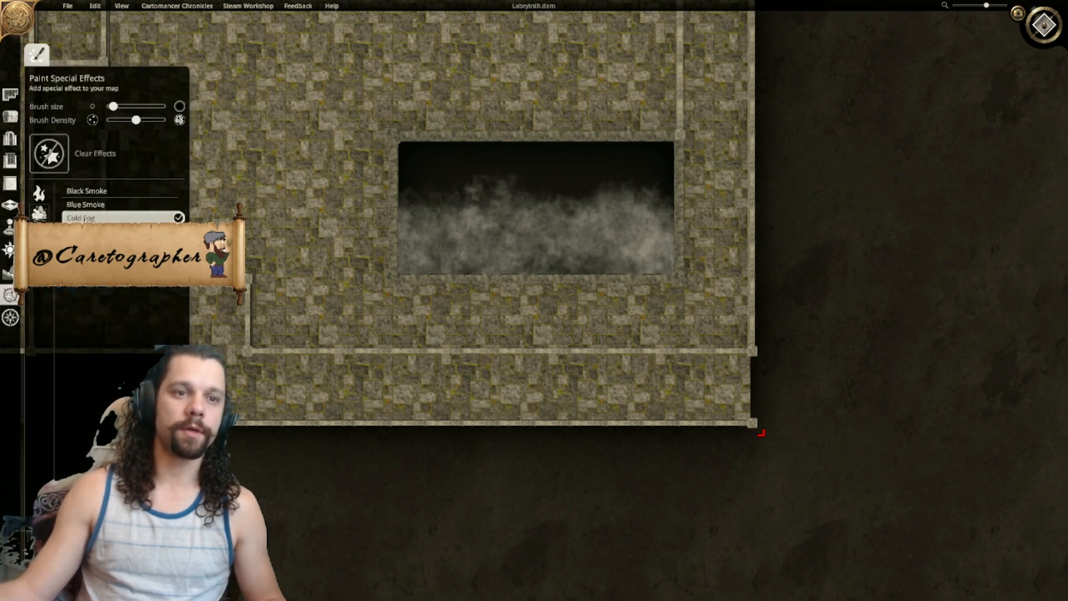
{"action": "left_click_drag", "start_coordinate": [428, 198], "coordinate": [420, 170]}
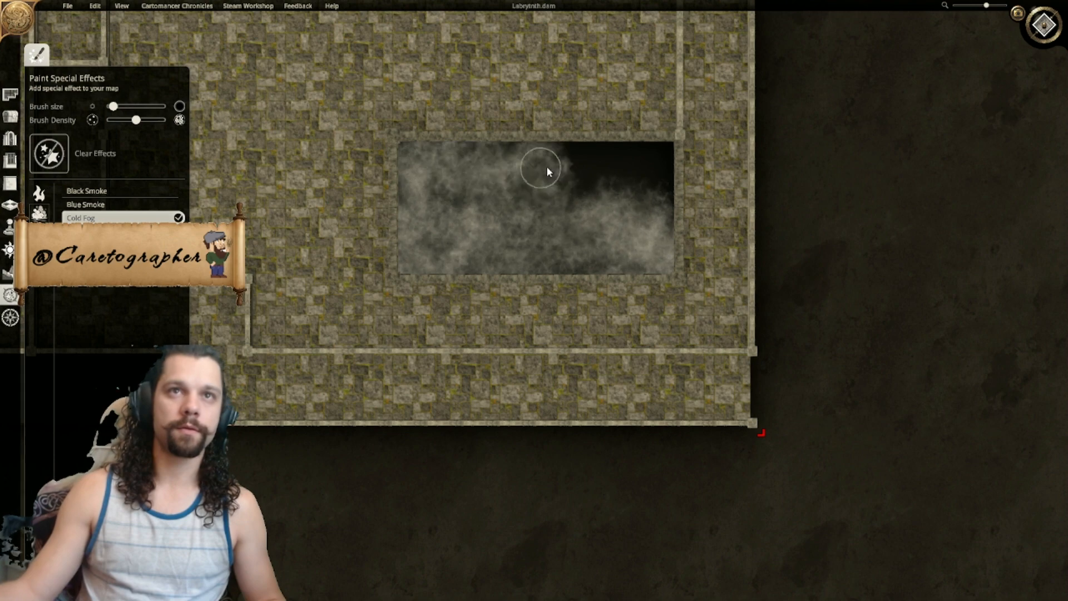
{"action": "right_click_drag", "start_coordinate": [509, 195], "coordinate": [493, 267]}
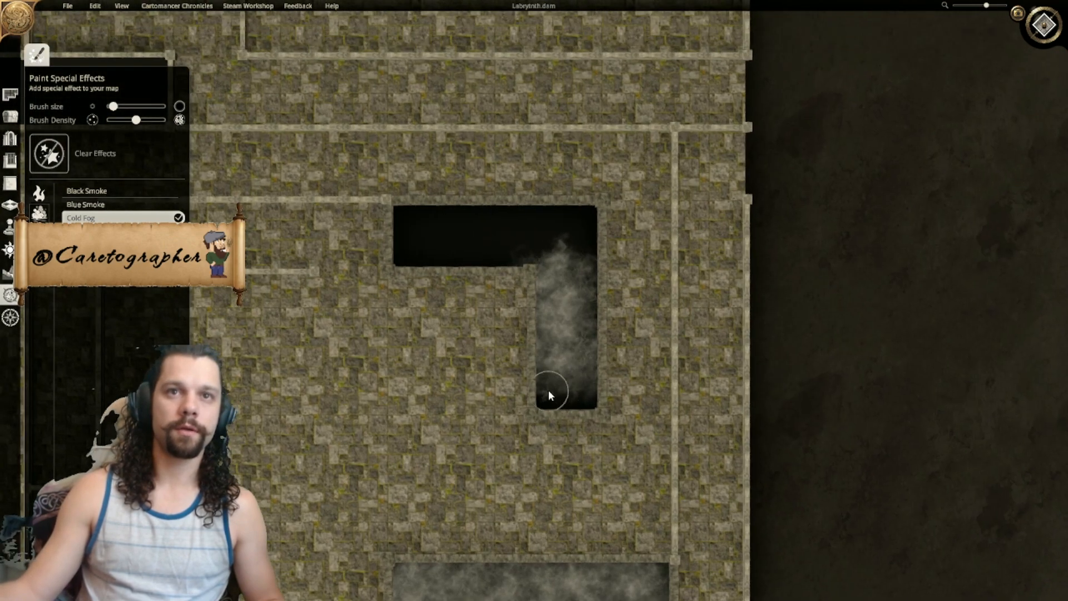
{"action": "mouse_move", "coordinate": [549, 390]}
{"action": "left_mouse_down"}
{"action": "mouse_move", "coordinate": [580, 367]}
{"action": "mouse_move", "coordinate": [573, 239]}
{"action": "mouse_move", "coordinate": [414, 233]}
{"action": "mouse_move", "coordinate": [560, 255]}
{"action": "mouse_move", "coordinate": [491, 257]}
{"action": "left_mouse_up"}
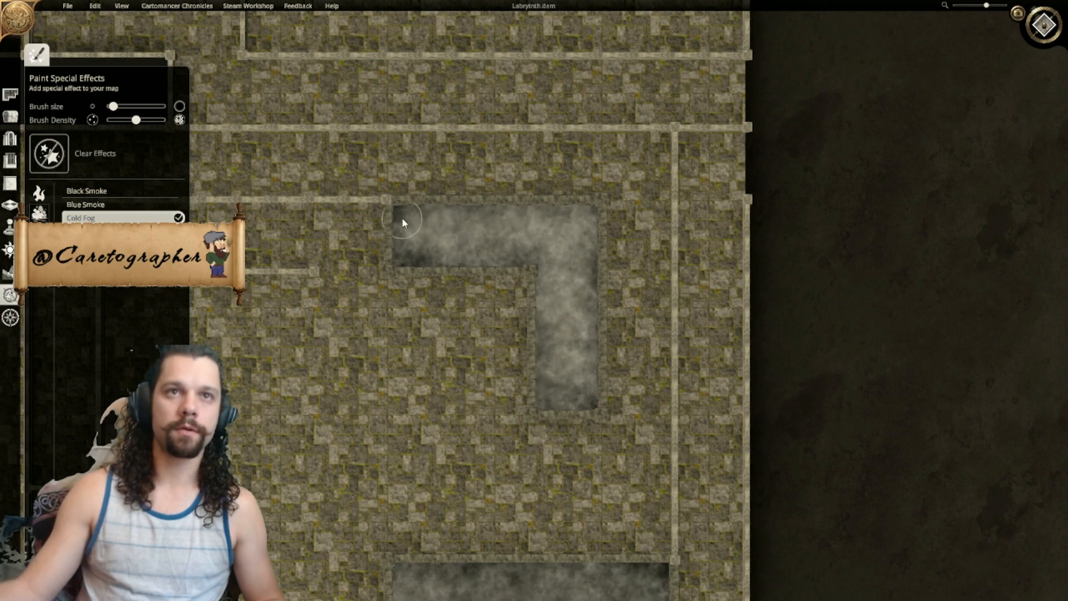
Step: Fill the lower-left L-shaped pit with Cold Fog along both of its arms
{"action": "right_click_drag", "start_coordinate": [431, 348], "coordinate": [1064, 352]}
{"action": "mouse_move", "coordinate": [502, 397]}
{"action": "left_mouse_down"}
{"action": "mouse_move", "coordinate": [502, 248]}
{"action": "mouse_move", "coordinate": [418, 228]}
{"action": "mouse_move", "coordinate": [330, 231]}
{"action": "mouse_move", "coordinate": [453, 259]}
{"action": "left_mouse_up"}
{"action": "mouse_move", "coordinate": [488, 390]}
{"action": "left_mouse_down"}
{"action": "mouse_move", "coordinate": [485, 398]}
{"action": "mouse_move", "coordinate": [467, 226]}
{"action": "mouse_move", "coordinate": [391, 217]}
{"action": "left_mouse_up"}
Step: Fill the upper-left rectangular pit and the L-shaped pit above it with Cold Fog
{"action": "middle_click_drag", "start_coordinate": [487, 181], "coordinate": [579, 394]}
{"action": "middle_click_drag", "start_coordinate": [467, 223], "coordinate": [381, 322]}
{"action": "mouse_move", "coordinate": [382, 323]}
{"action": "left_mouse_down"}
{"action": "mouse_move", "coordinate": [379, 242]}
{"action": "mouse_move", "coordinate": [595, 231]}
{"action": "mouse_move", "coordinate": [622, 286]}
{"action": "mouse_move", "coordinate": [611, 331]}
{"action": "mouse_move", "coordinate": [421, 326]}
{"action": "mouse_move", "coordinate": [543, 276]}
{"action": "left_mouse_up"}
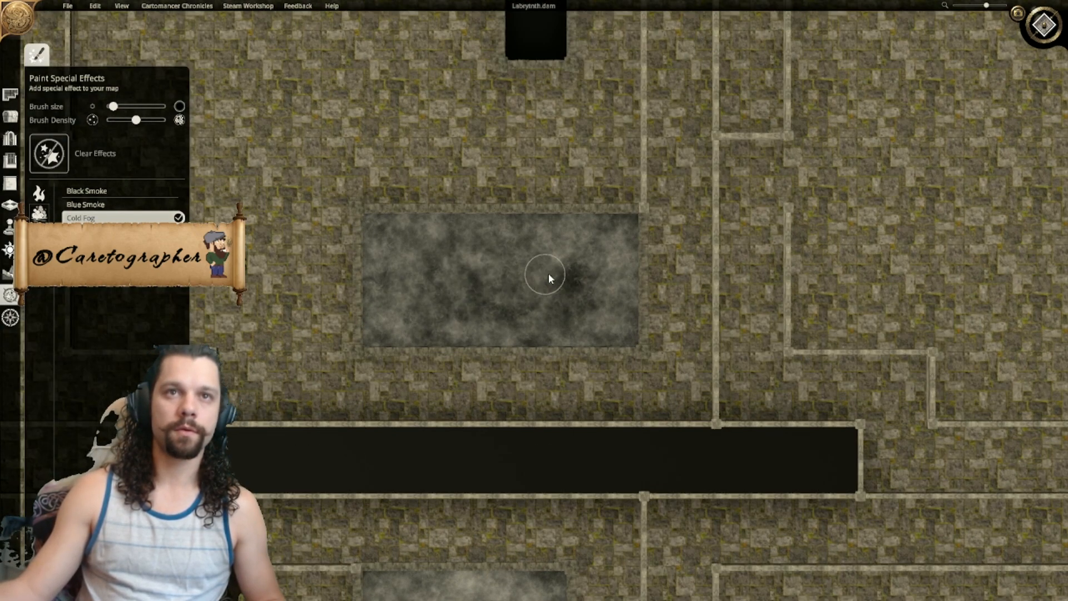
{"action": "middle_click_drag", "start_coordinate": [467, 245], "coordinate": [502, 430]}
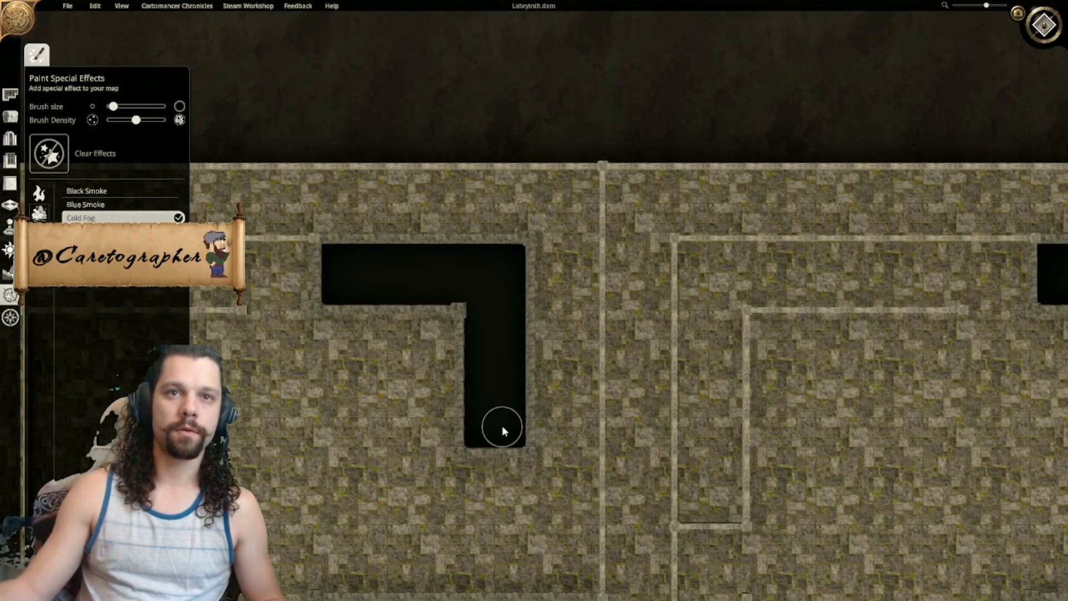
{"action": "mouse_move", "coordinate": [503, 376]}
{"action": "left_mouse_down"}
{"action": "mouse_move", "coordinate": [491, 267]}
{"action": "mouse_move", "coordinate": [341, 269]}
{"action": "mouse_move", "coordinate": [478, 318]}
{"action": "left_mouse_up"}
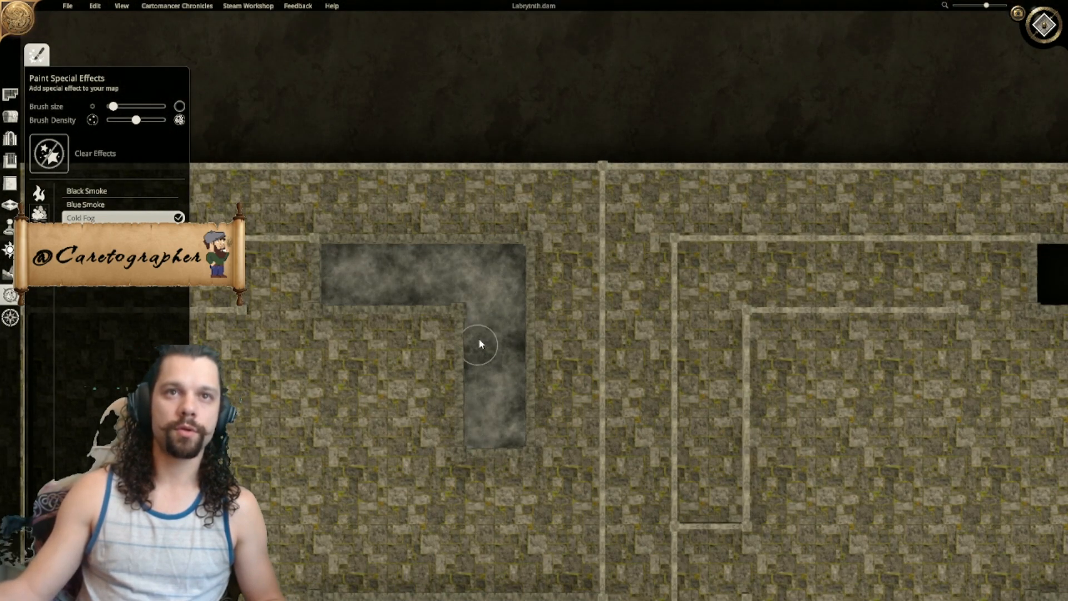
Step: Fill the upper-right L-shaped pit with Cold Fog, covering the gaps along its inner edges
{"action": "middle_click_drag", "start_coordinate": [644, 363], "coordinate": [322, 284]}
{"action": "middle_click_drag", "start_coordinate": [723, 248], "coordinate": [425, 358]}
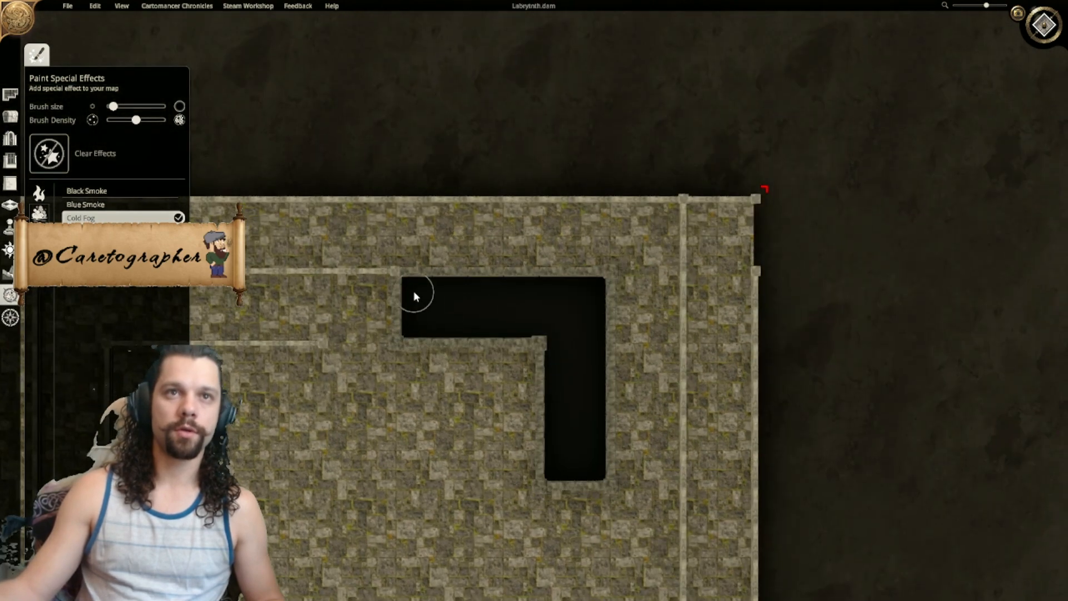
{"action": "left_click_drag", "start_coordinate": [414, 294], "coordinate": [552, 299]}
{"action": "left_click_drag", "start_coordinate": [590, 365], "coordinate": [590, 459]}
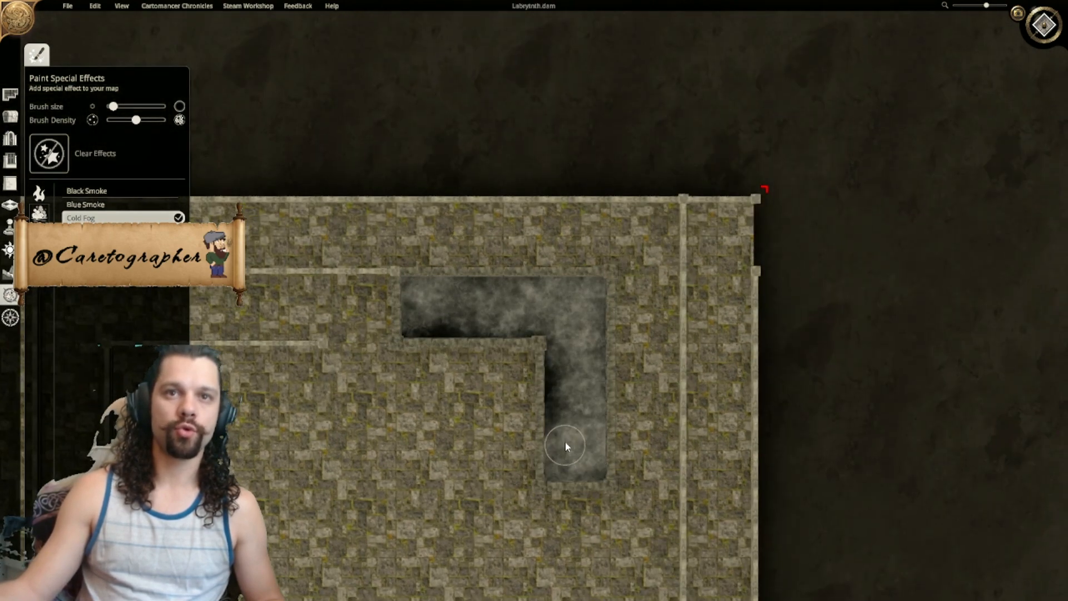
{"action": "left_click_drag", "start_coordinate": [578, 385], "coordinate": [572, 325]}
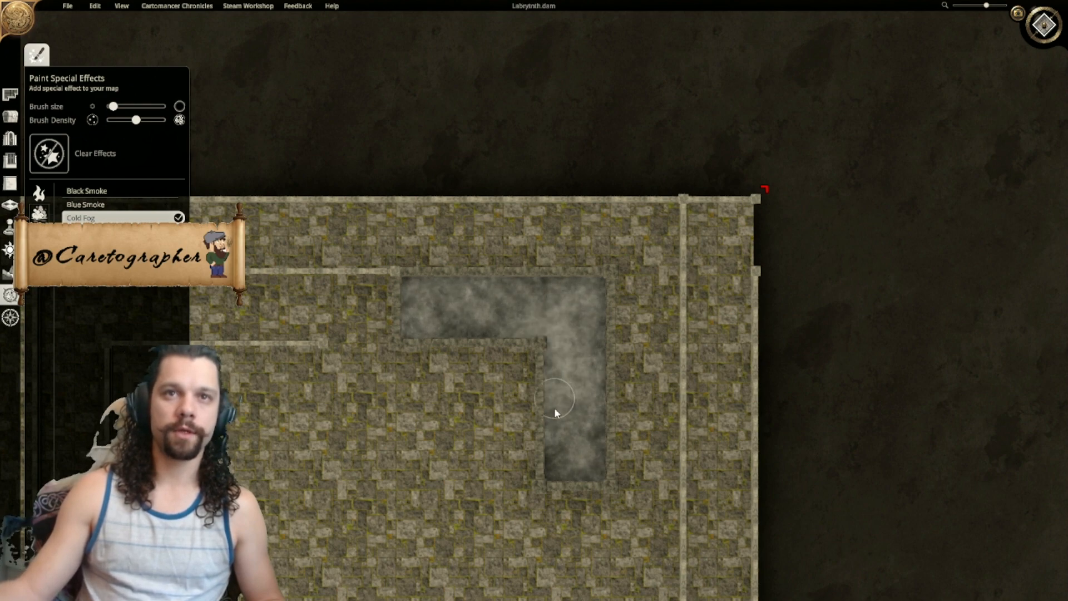
Step: Cover the whole upper-right rectangular pit with Cold Fog, the last pit still without fog
{"action": "middle_click_drag", "start_coordinate": [555, 399], "coordinate": [608, 240]}
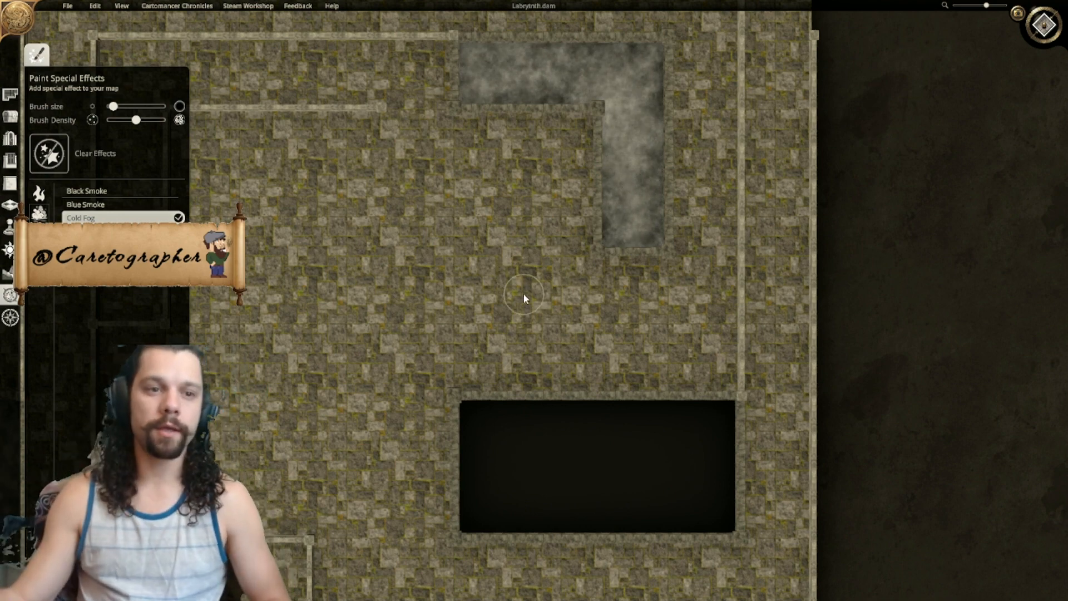
{"action": "scroll", "coordinate": [525, 292], "scroll_direction": "down", "scroll_amount": 4}
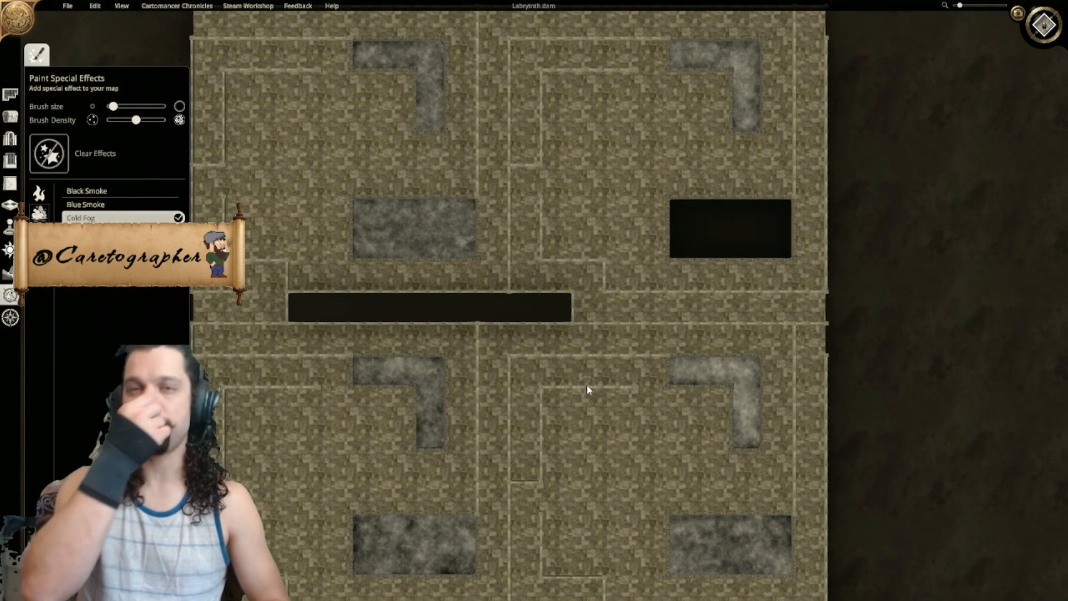
{"action": "scroll", "coordinate": [587, 384], "scroll_direction": "up", "scroll_amount": 4}
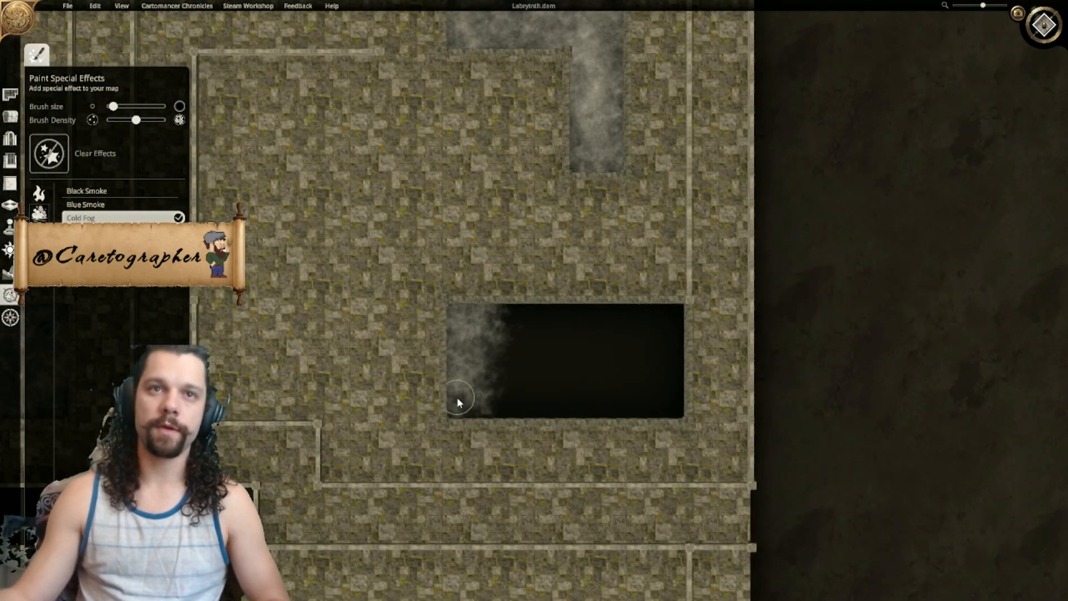
{"action": "left_click_drag", "start_coordinate": [522, 410], "coordinate": [651, 421]}
{"action": "mouse_move", "coordinate": [655, 321]}
{"action": "left_mouse_down"}
{"action": "mouse_move", "coordinate": [487, 317]}
{"action": "mouse_move", "coordinate": [578, 362]}
{"action": "mouse_move", "coordinate": [649, 365]}
{"action": "left_mouse_up"}
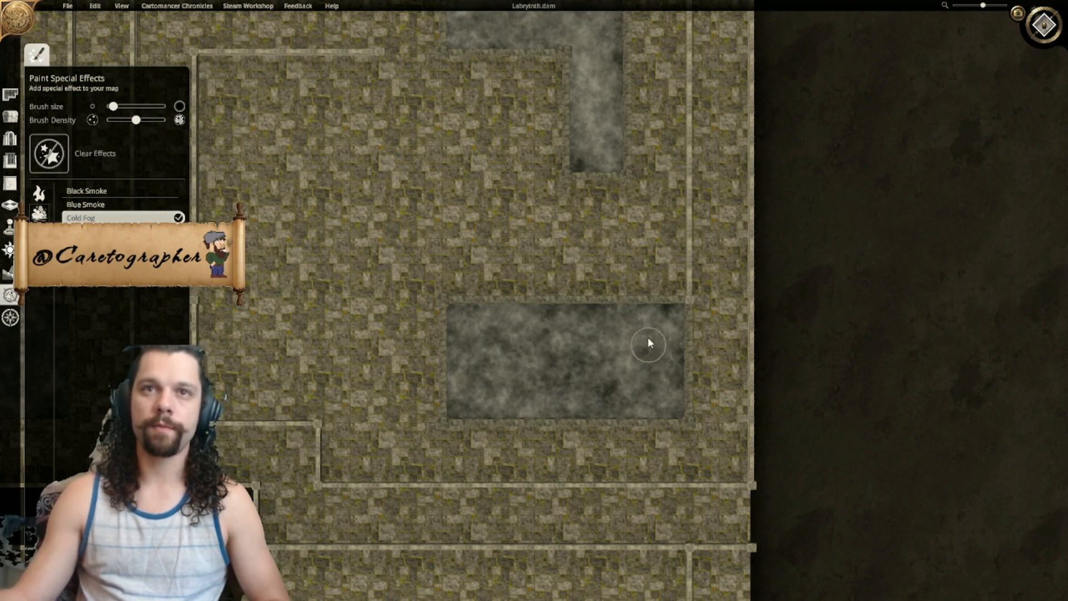
Step: Examine the fog pits and covered trenches across the whole labyrinth from directly above
{"action": "scroll", "coordinate": [648, 356], "scroll_direction": "down", "scroll_amount": 3}
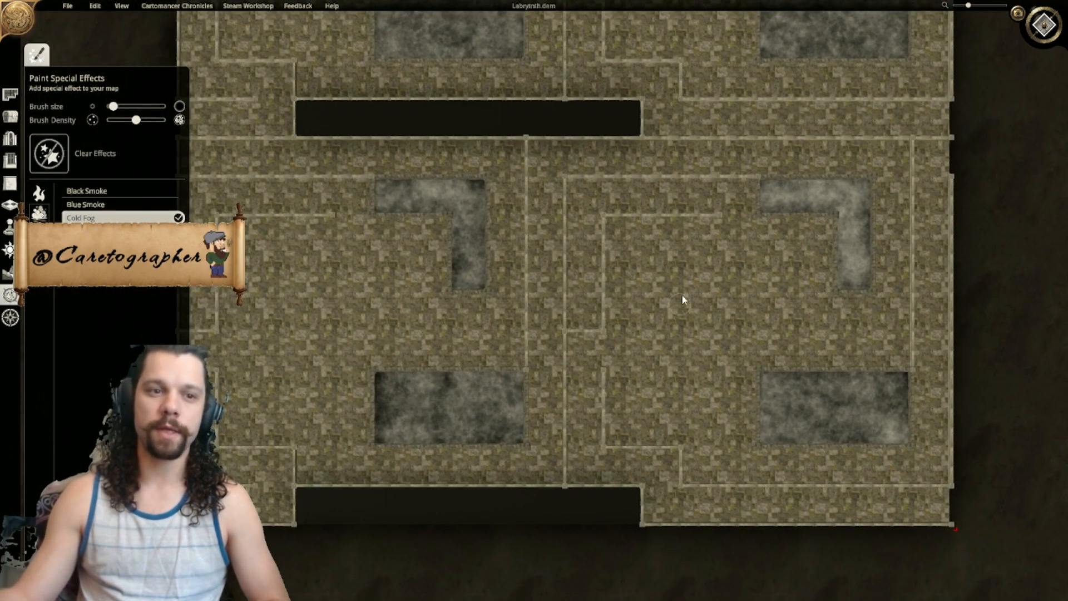
{"action": "middle_click_drag", "start_coordinate": [692, 300], "coordinate": [738, 239]}
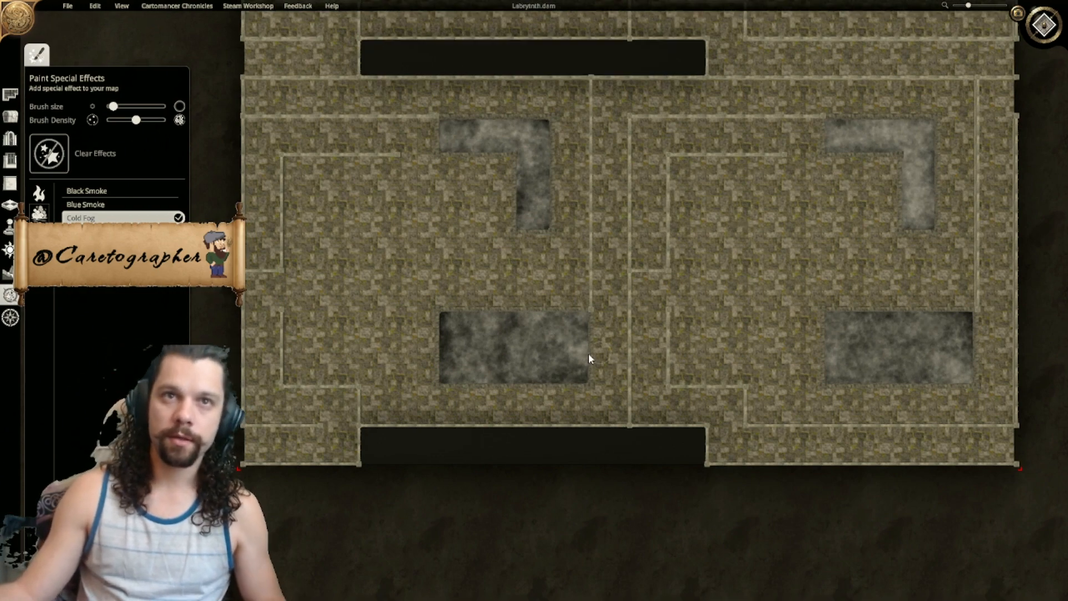
{"action": "middle_click_drag", "start_coordinate": [660, 211], "coordinate": [554, 192]}
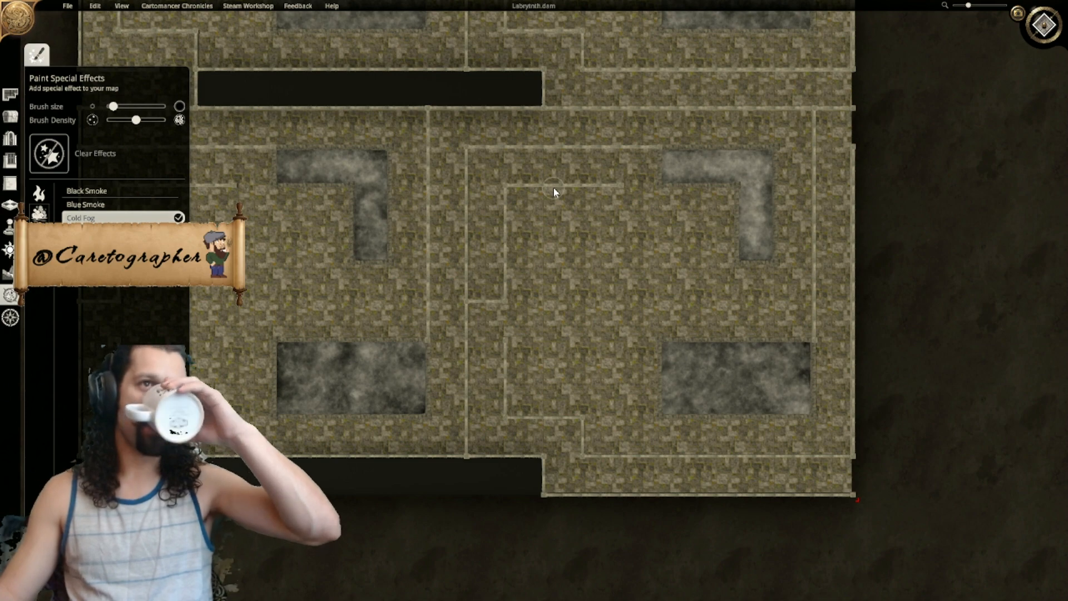
{"action": "middle_click_drag", "start_coordinate": [554, 190], "coordinate": [651, 360]}
{"action": "scroll", "coordinate": [651, 360], "scroll_direction": "down", "scroll_amount": 2}
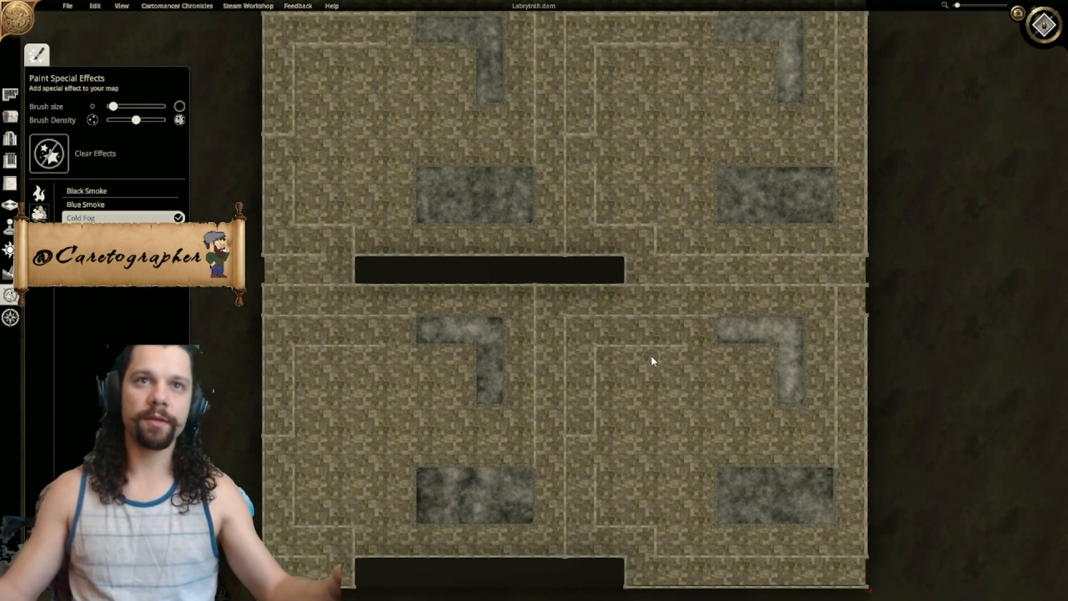
{"action": "middle_click_drag", "start_coordinate": [617, 399], "coordinate": [649, 327]}
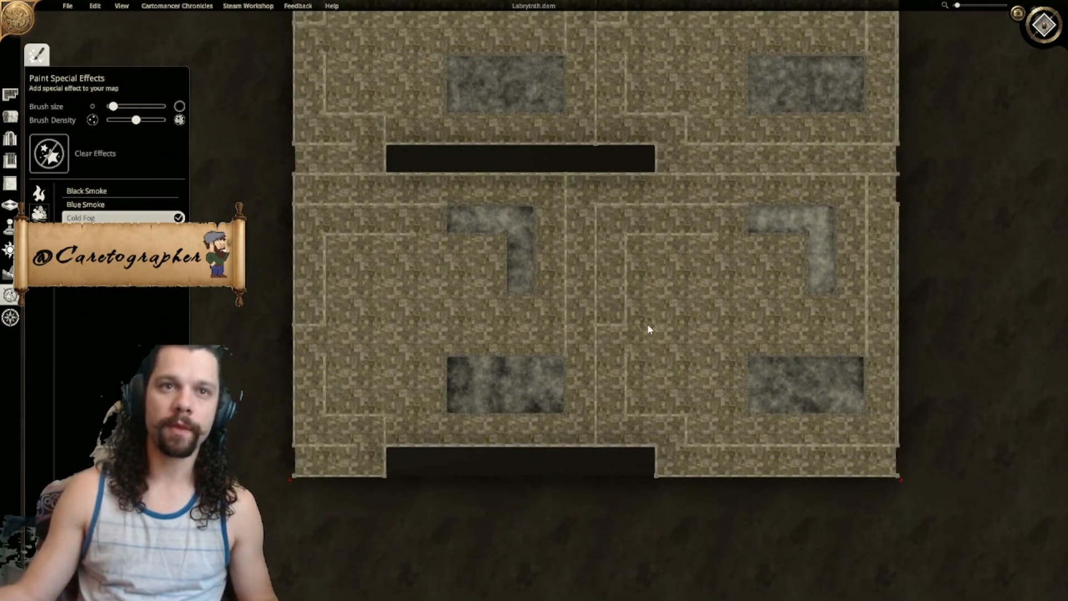
{"action": "middle_click_drag", "start_coordinate": [596, 386], "coordinate": [625, 311]}
Step: Place new wall segments along the open outer edge of the lower-edge trench to close it
{"action": "scroll", "coordinate": [626, 310], "scroll_direction": "up", "scroll_amount": 1}
{"action": "scroll", "coordinate": [626, 311], "scroll_direction": "up", "scroll_amount": 3}
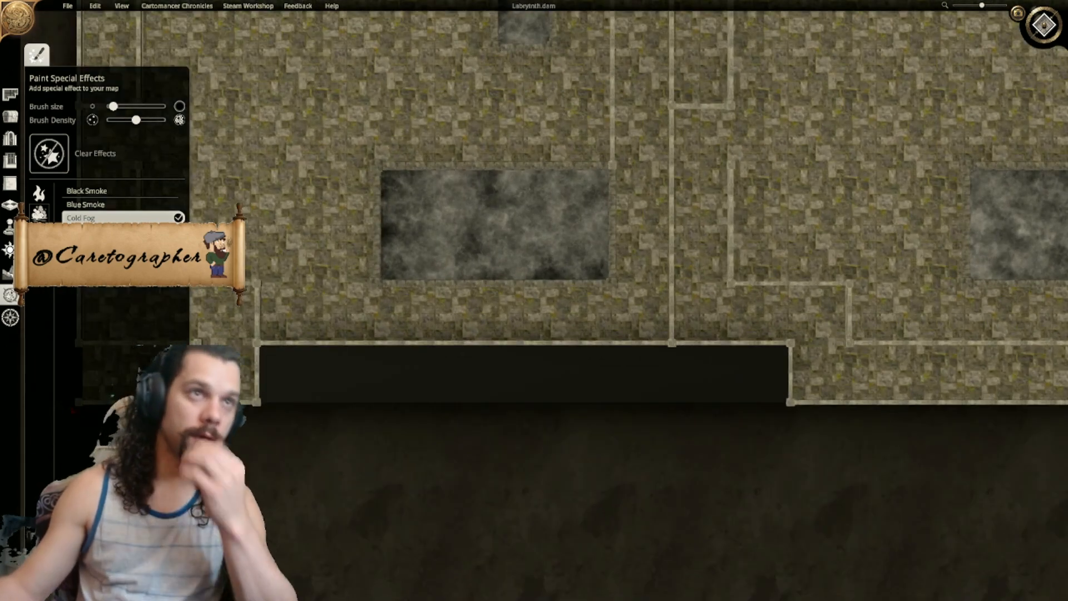
{"action": "left_click", "coordinate": [10, 183]}
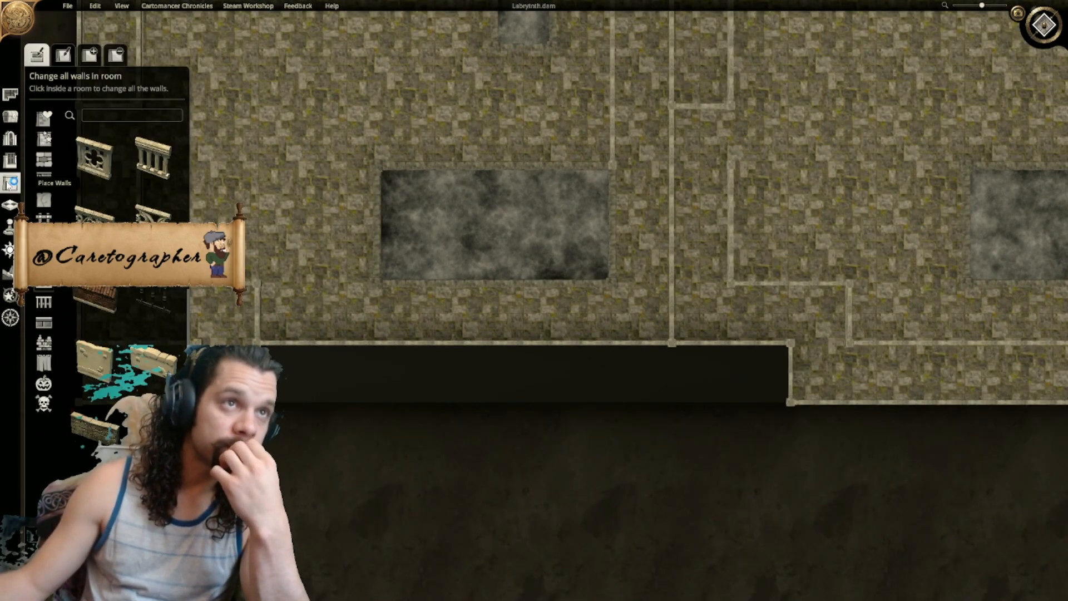
{"action": "left_click", "coordinate": [44, 160]}
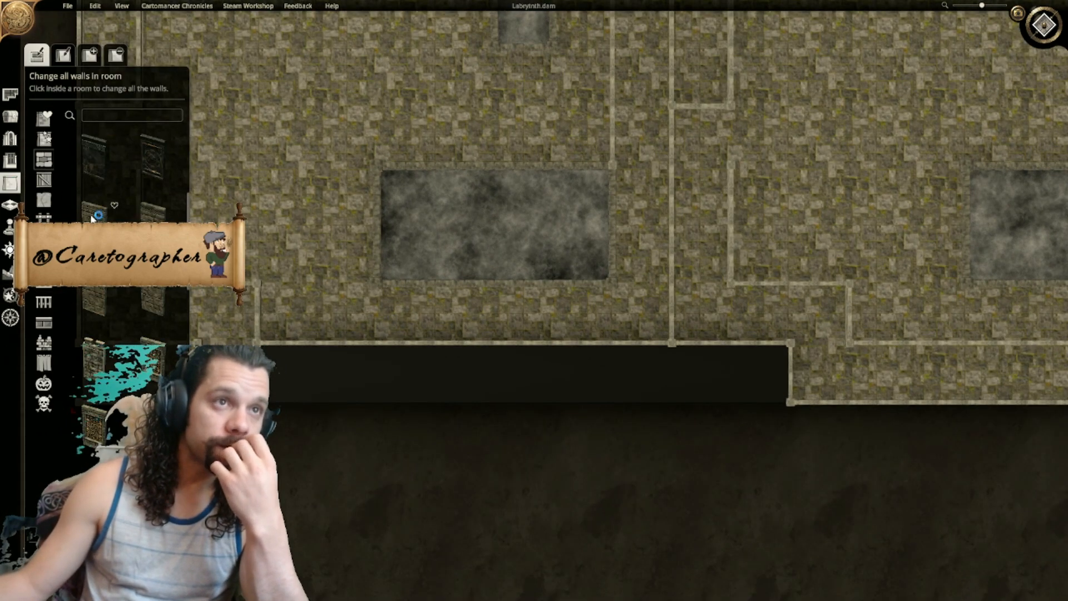
{"action": "left_click", "coordinate": [92, 55]}
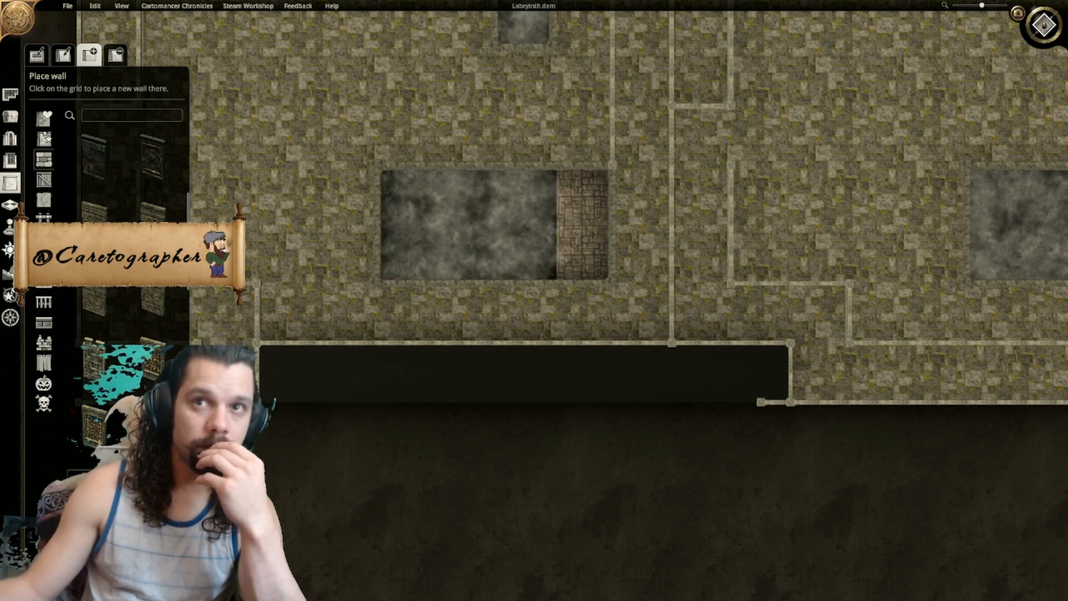
{"action": "left_click_drag", "start_coordinate": [760, 401], "coordinate": [725, 408]}
{"action": "left_click_drag", "start_coordinate": [622, 402], "coordinate": [261, 401]}
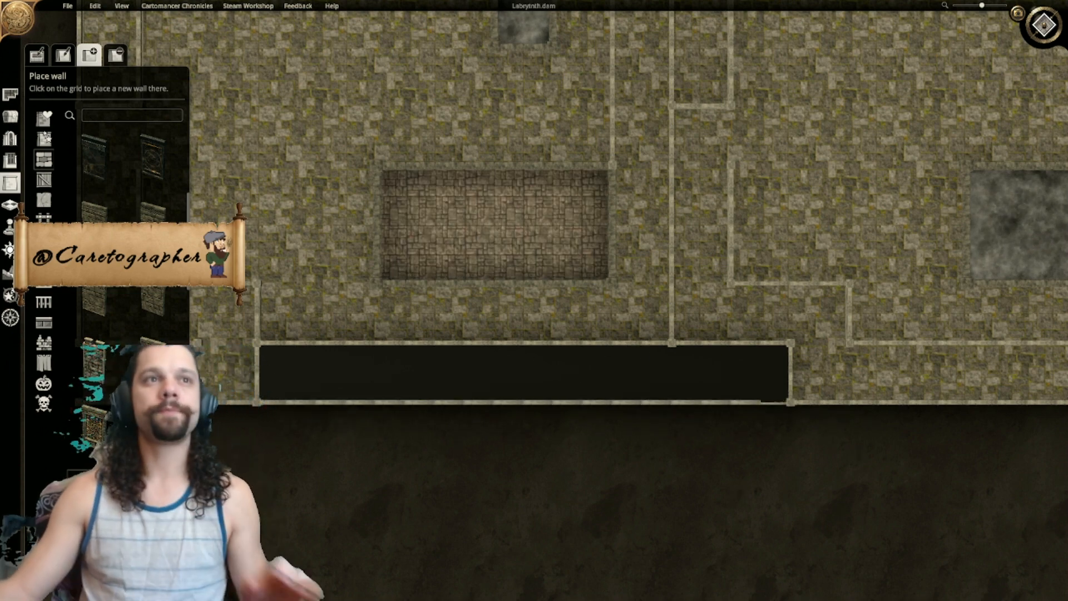
Step: Duplicate the black base from the lower-right rectangular pit and place the copy over the brick-floored pit beside it
{"action": "left_click", "coordinate": [10, 117]}
{"action": "right_click_drag", "start_coordinate": [785, 300], "coordinate": [612, 285]}
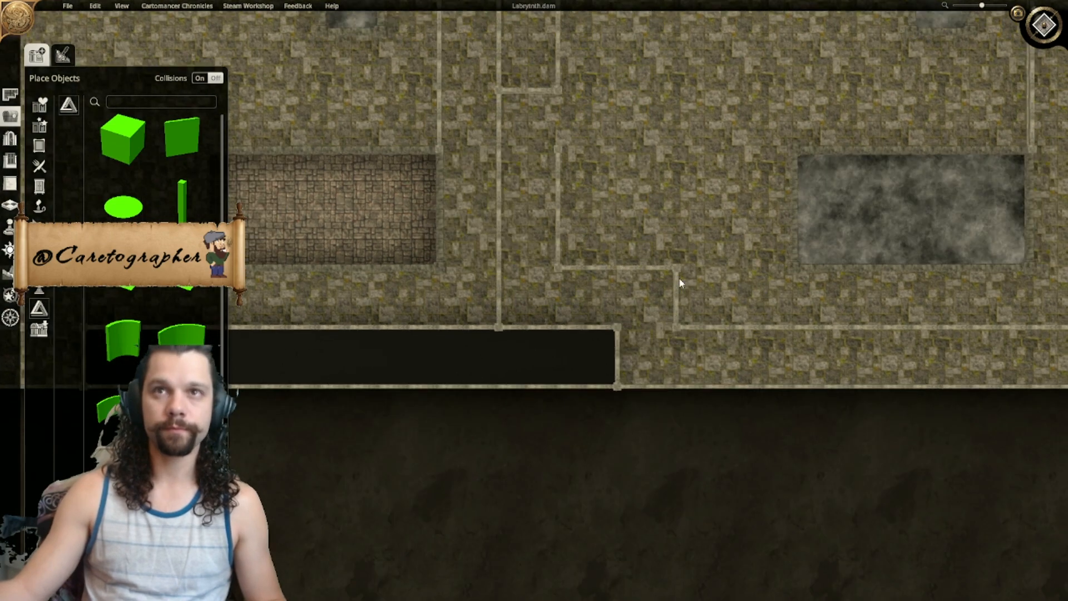
{"action": "scroll", "coordinate": [692, 354], "scroll_direction": "down", "scroll_amount": 6}
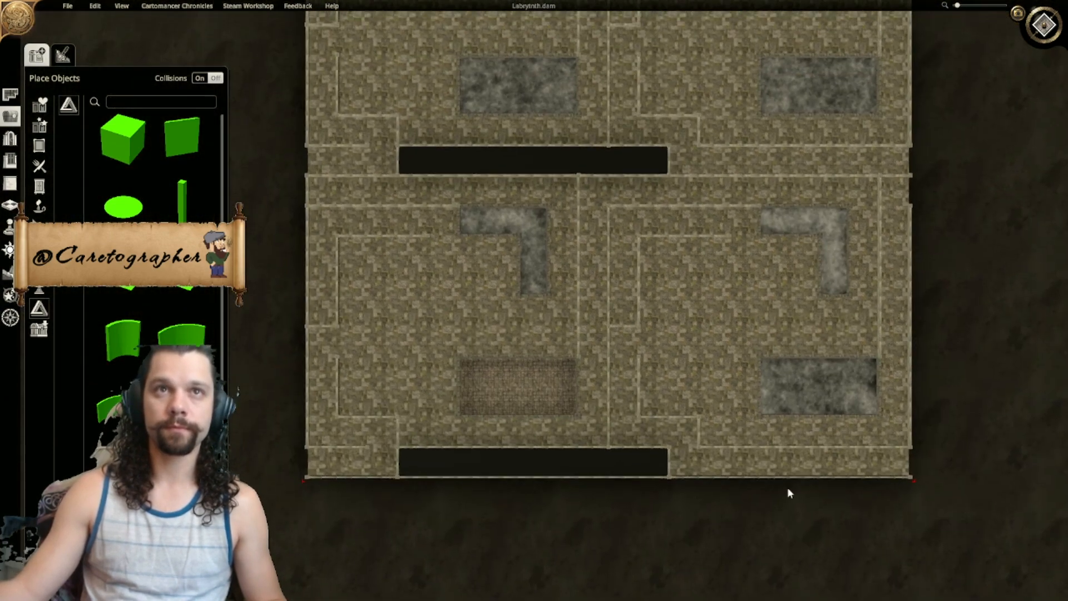
{"action": "right_click_drag", "start_coordinate": [762, 423], "coordinate": [762, 472]}
{"action": "right_click_drag", "start_coordinate": [605, 205], "coordinate": [571, 7]}
{"action": "right_click_drag", "start_coordinate": [698, 280], "coordinate": [713, 366]}
{"action": "scroll", "coordinate": [792, 293], "scroll_direction": "up", "scroll_amount": 2}
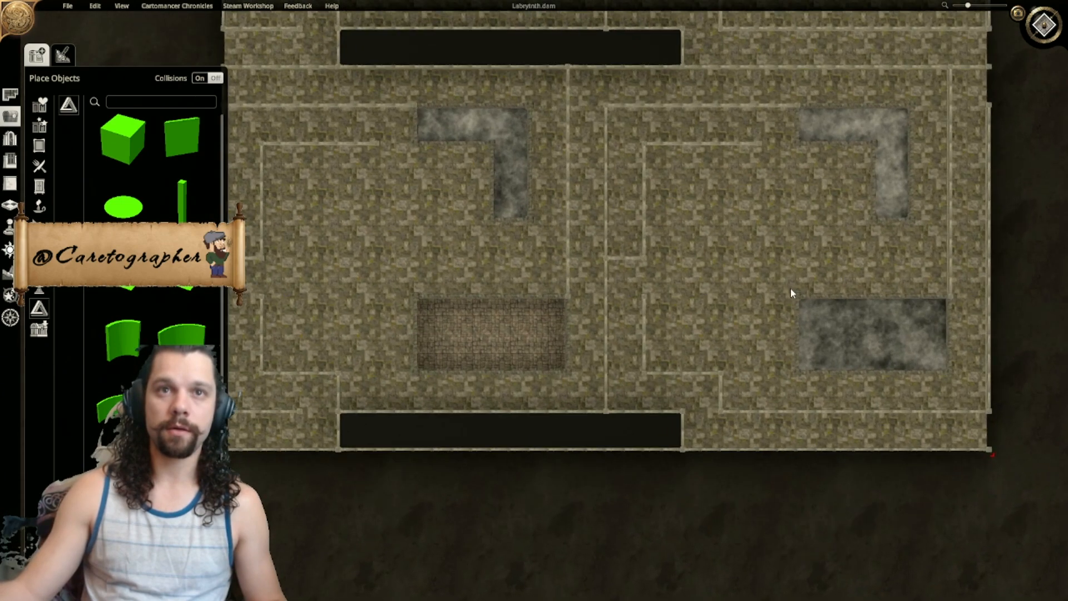
{"action": "left_click", "coordinate": [855, 367]}
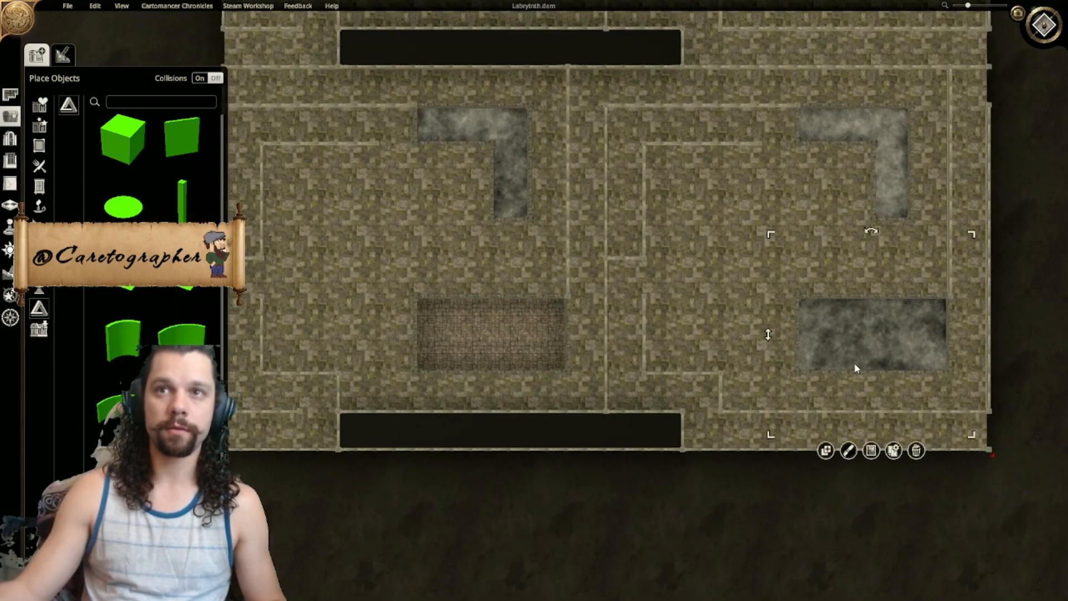
{"action": "left_click", "coordinate": [825, 451]}
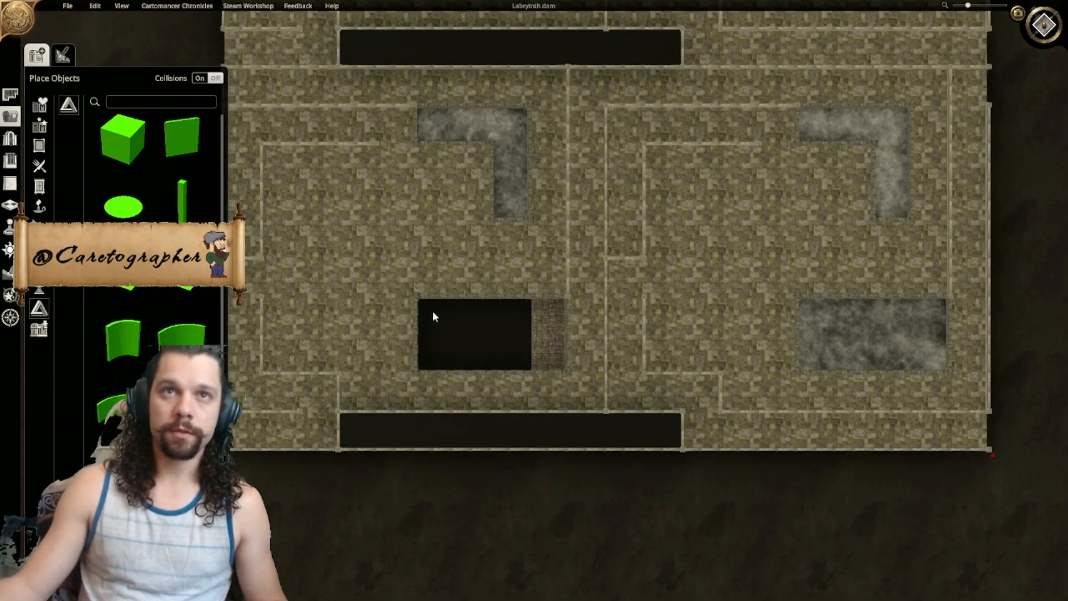
{"action": "left_click", "coordinate": [474, 336]}
Step: Paint Cold Fog over the whole newly blackened rectangular pit, filling its dark centre
{"action": "left_click", "coordinate": [10, 295]}
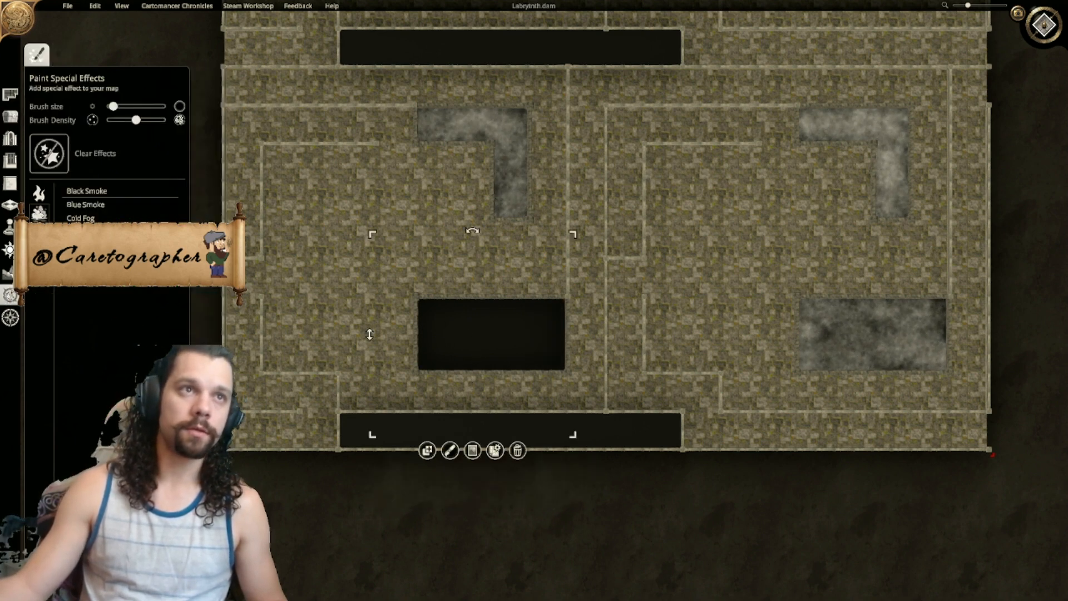
{"action": "left_click", "coordinate": [95, 219]}
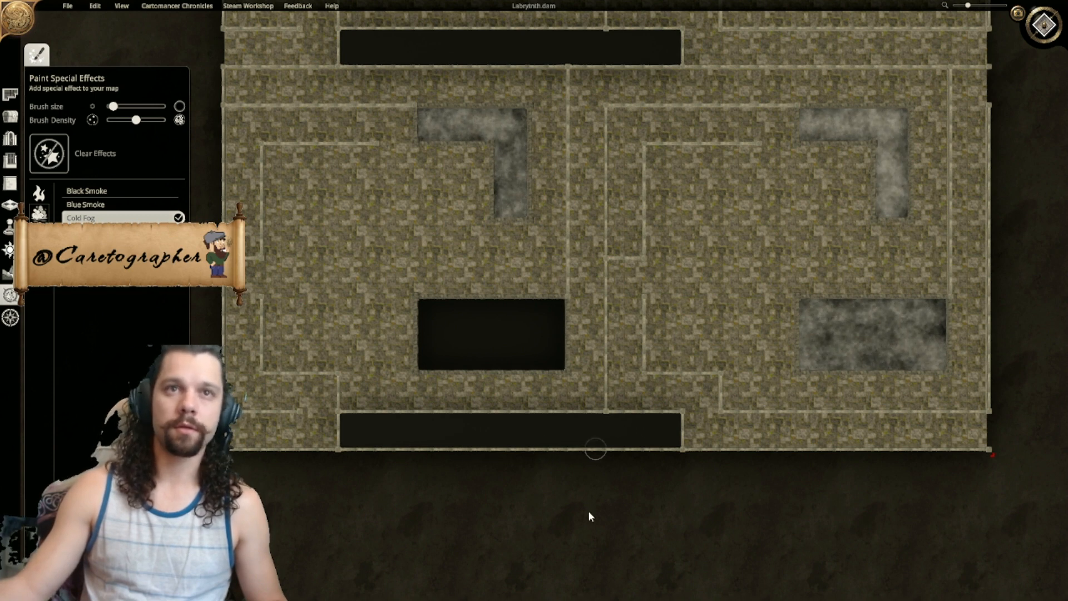
{"action": "mouse_move", "coordinate": [435, 310]}
{"action": "left_mouse_down"}
{"action": "mouse_move", "coordinate": [539, 310]}
{"action": "mouse_move", "coordinate": [530, 357]}
{"action": "mouse_move", "coordinate": [460, 367]}
{"action": "mouse_move", "coordinate": [424, 351]}
{"action": "left_mouse_up"}
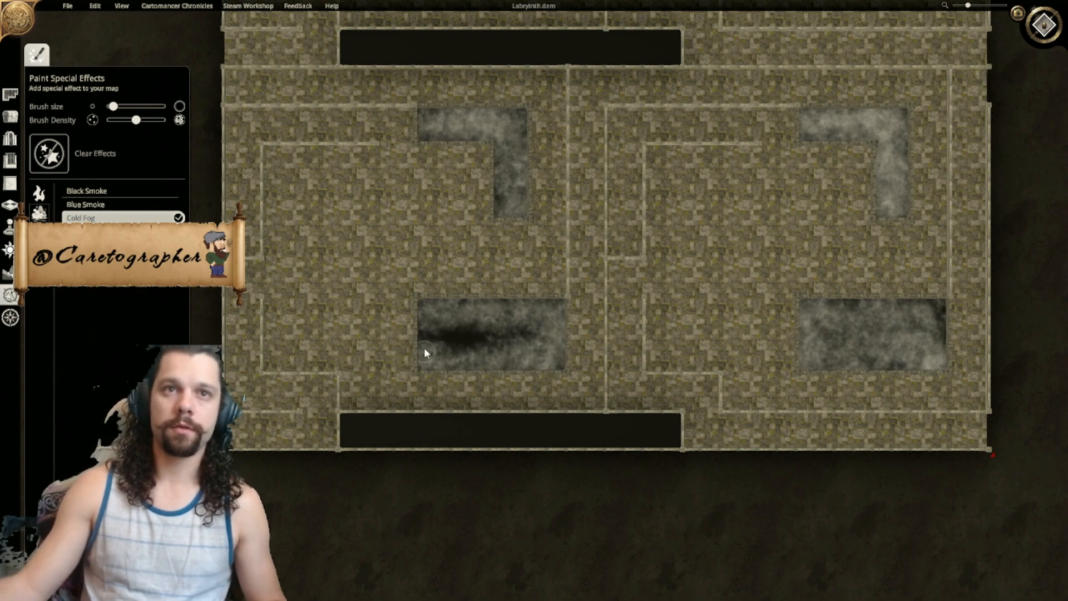
{"action": "mouse_move", "coordinate": [492, 335]}
{"action": "left_mouse_down"}
{"action": "mouse_move", "coordinate": [539, 327]}
{"action": "mouse_move", "coordinate": [475, 354]}
{"action": "left_mouse_up"}
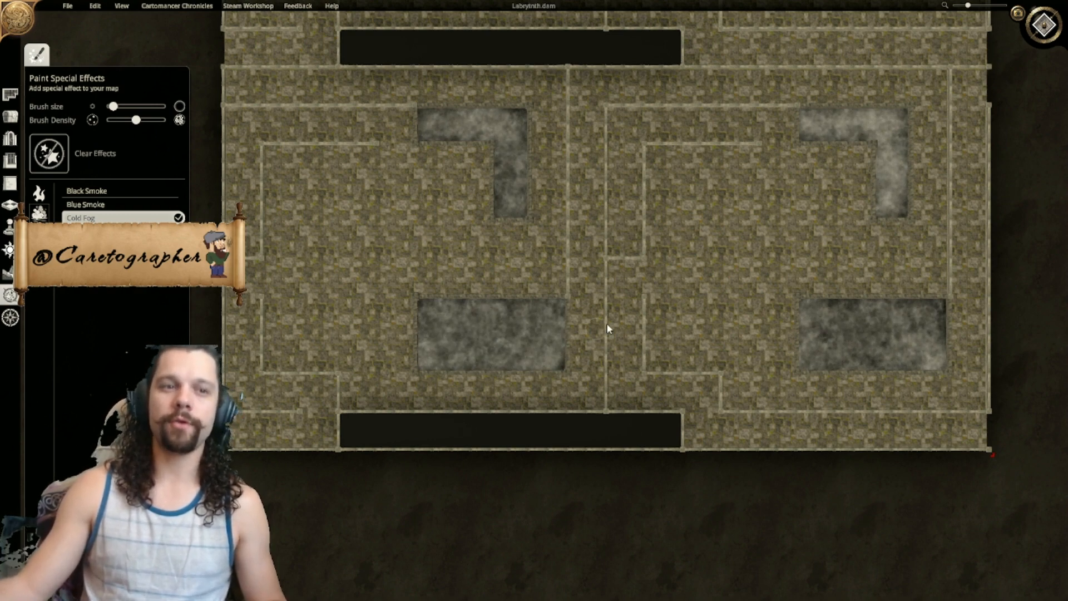
Step: Examine the fog-filled pits and black trenches across the labyrinth, first from above and then in perspective view
{"action": "scroll", "coordinate": [637, 333], "scroll_direction": "down", "scroll_amount": 2}
{"action": "right_click_drag", "start_coordinate": [647, 177], "coordinate": [623, 317]}
{"action": "scroll", "coordinate": [641, 264], "scroll_direction": "down", "scroll_amount": 1}
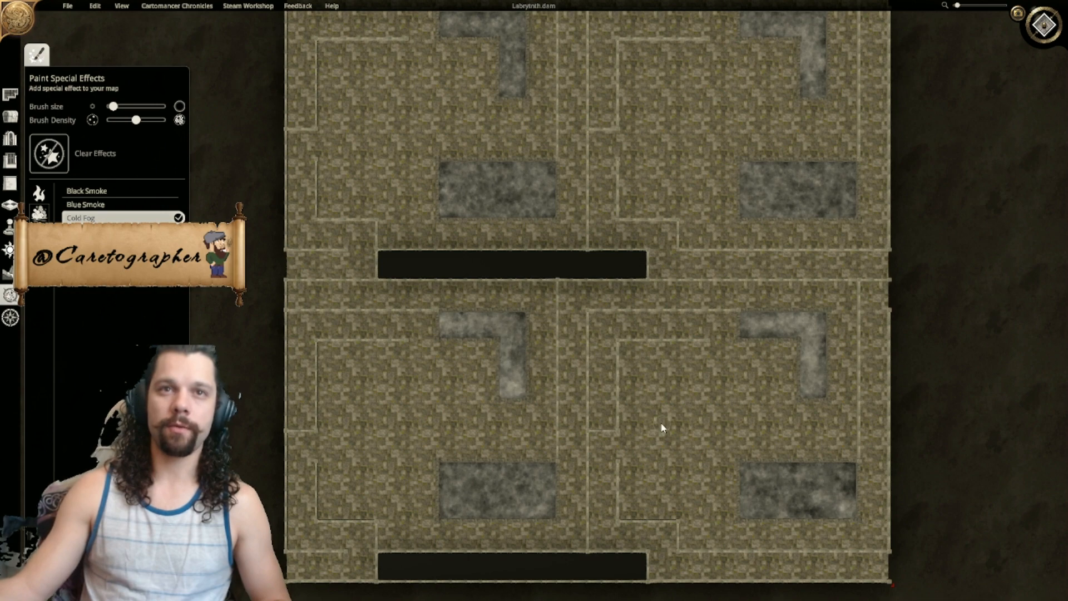
{"action": "right_click_drag", "start_coordinate": [662, 425], "coordinate": [592, 355]}
{"action": "mouse_move", "coordinate": [680, 301]}
{"action": "right_mouse_down"}
{"action": "mouse_move", "coordinate": [717, 493]}
{"action": "mouse_move", "coordinate": [670, 313]}
{"action": "right_mouse_up"}
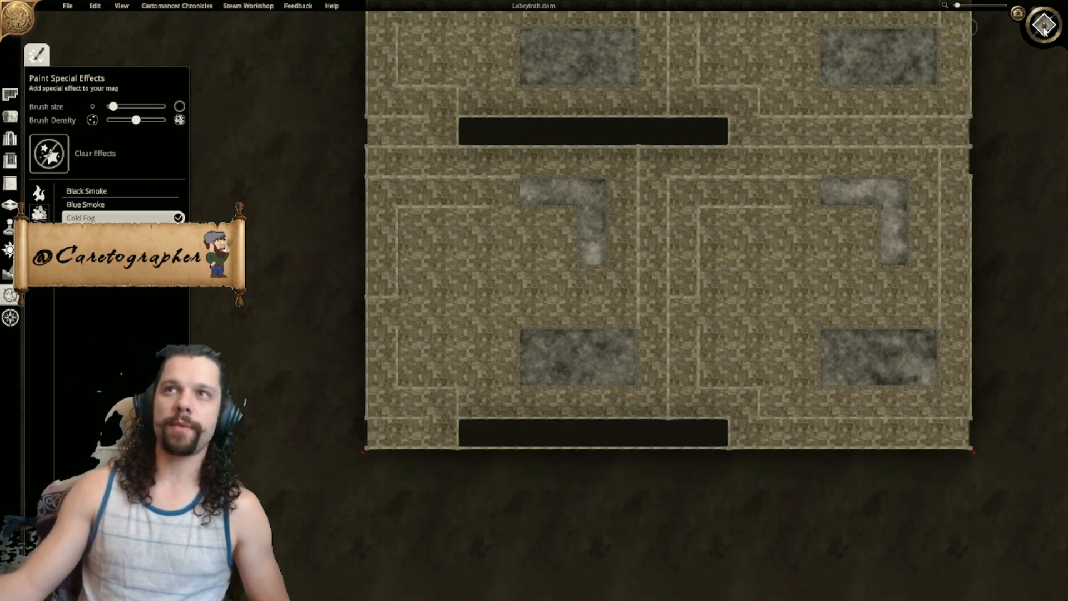
{"action": "left_click", "coordinate": [1043, 25]}
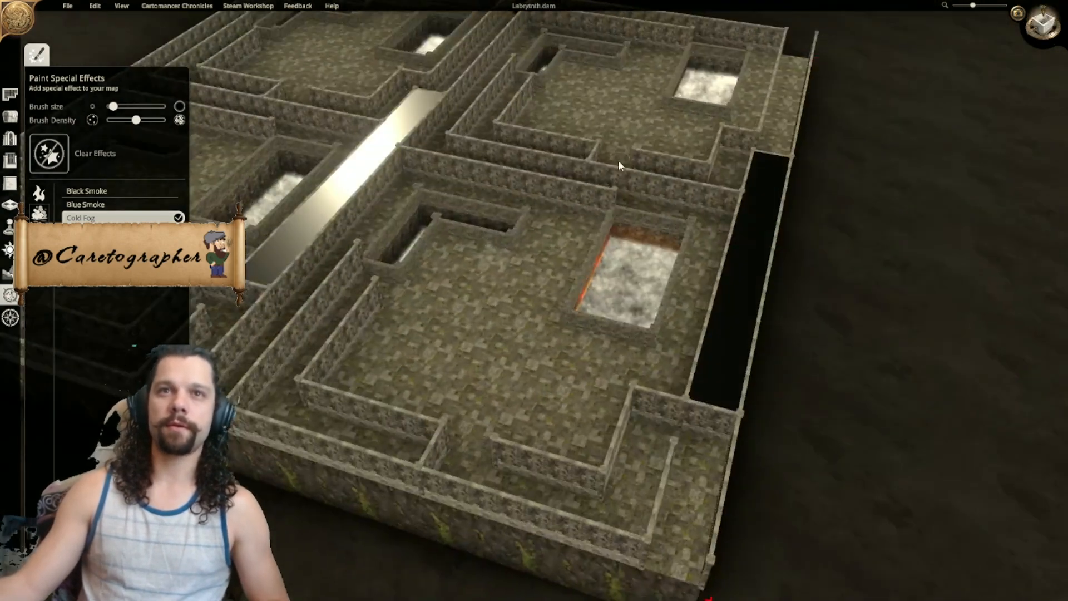
{"action": "middle_click_drag", "start_coordinate": [621, 165], "coordinate": [421, 137]}
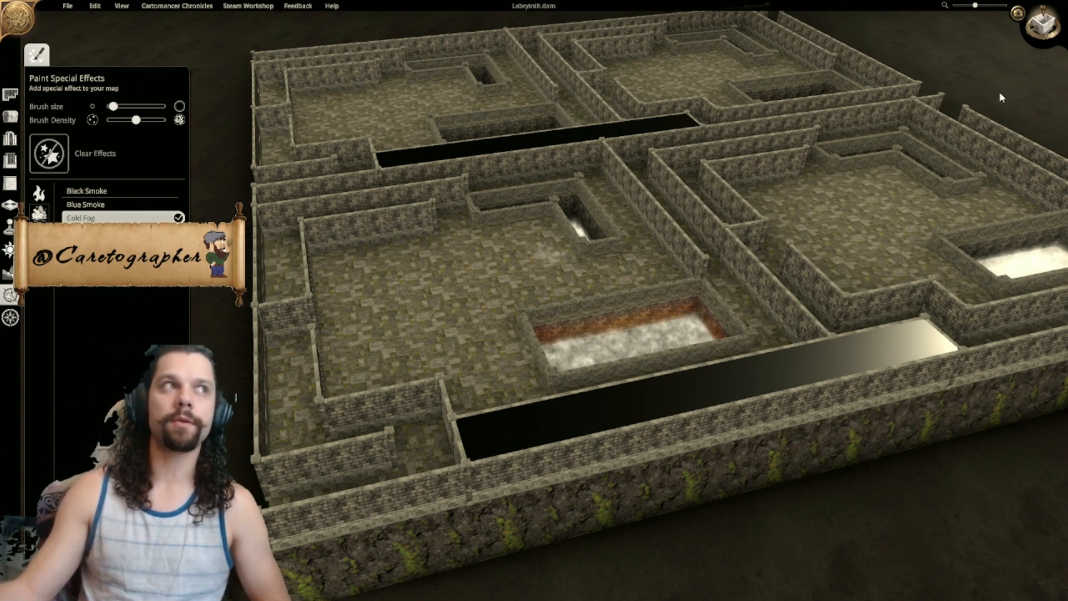
{"action": "middle_click_drag", "start_coordinate": [865, 269], "coordinate": [965, 268]}
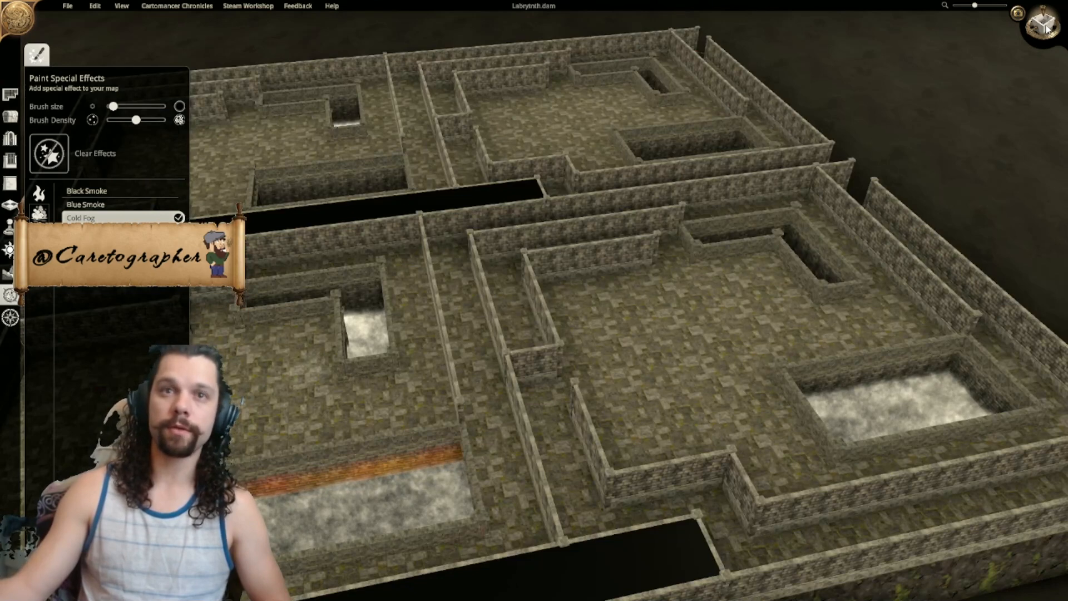
Step: Place a small candle from the Lights objects on the floor near the corner of the outermost rectangular fog pit
{"action": "left_click", "coordinate": [9, 226]}
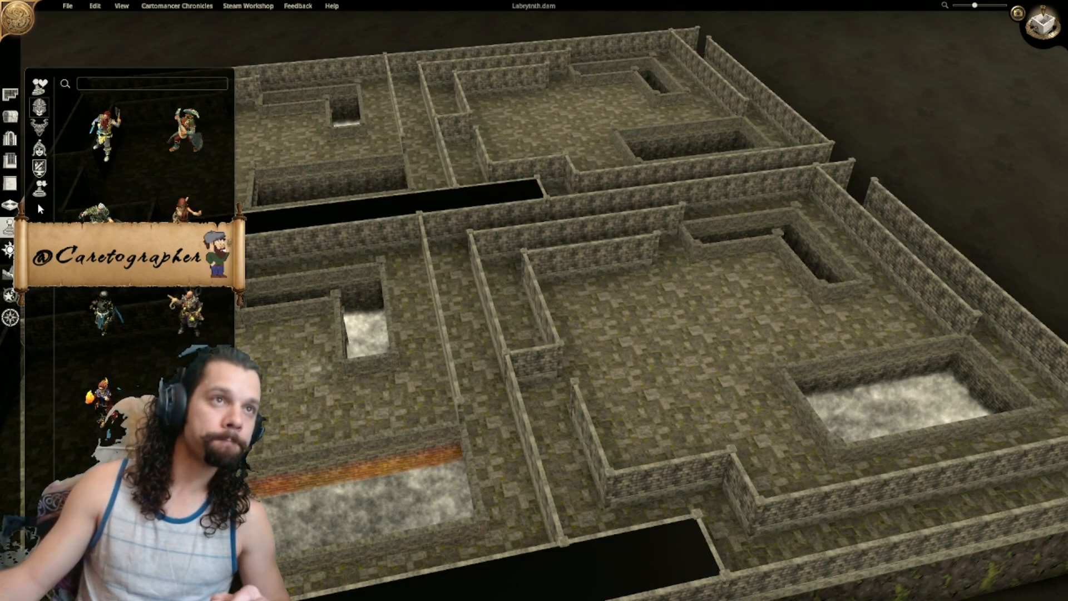
{"action": "left_click", "coordinate": [10, 117]}
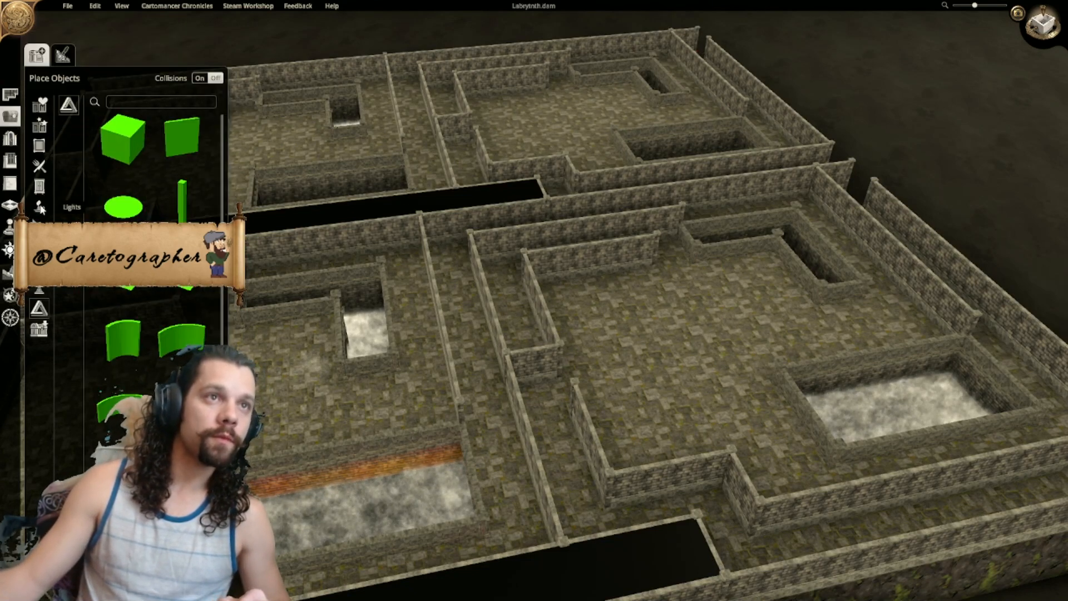
{"action": "left_click", "coordinate": [39, 207]}
{"action": "left_click", "coordinate": [68, 104]}
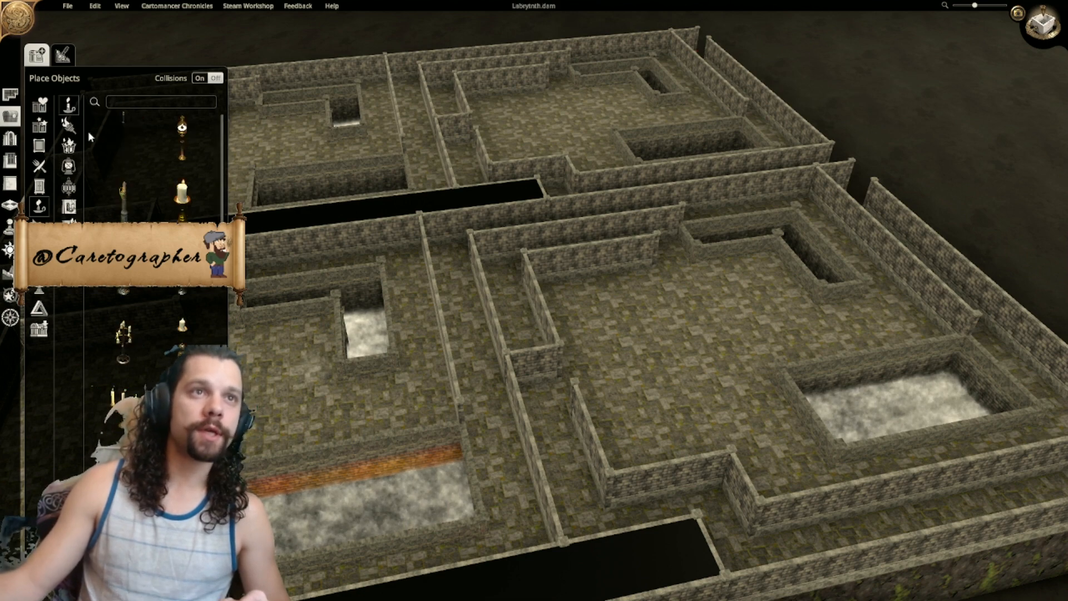
{"action": "scroll", "coordinate": [178, 299], "scroll_direction": "down", "scroll_amount": 2}
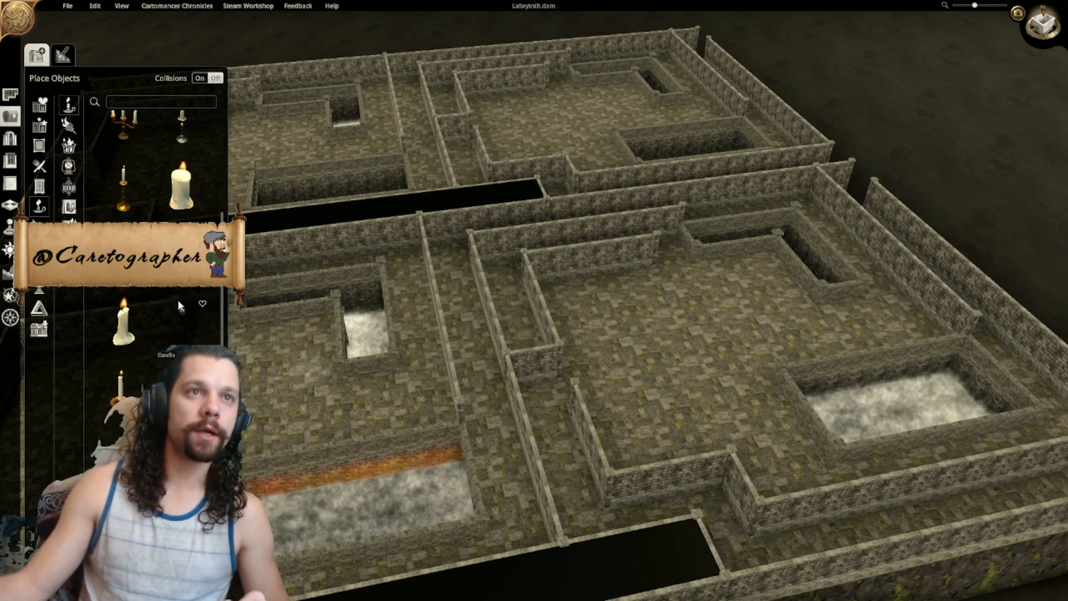
{"action": "key", "text": "d"}
{"action": "key", "text": "s"}
{"action": "scroll", "coordinate": [439, 340], "scroll_direction": "up", "scroll_amount": 2}
{"action": "middle_click_drag", "start_coordinate": [439, 340], "coordinate": [593, 236]}
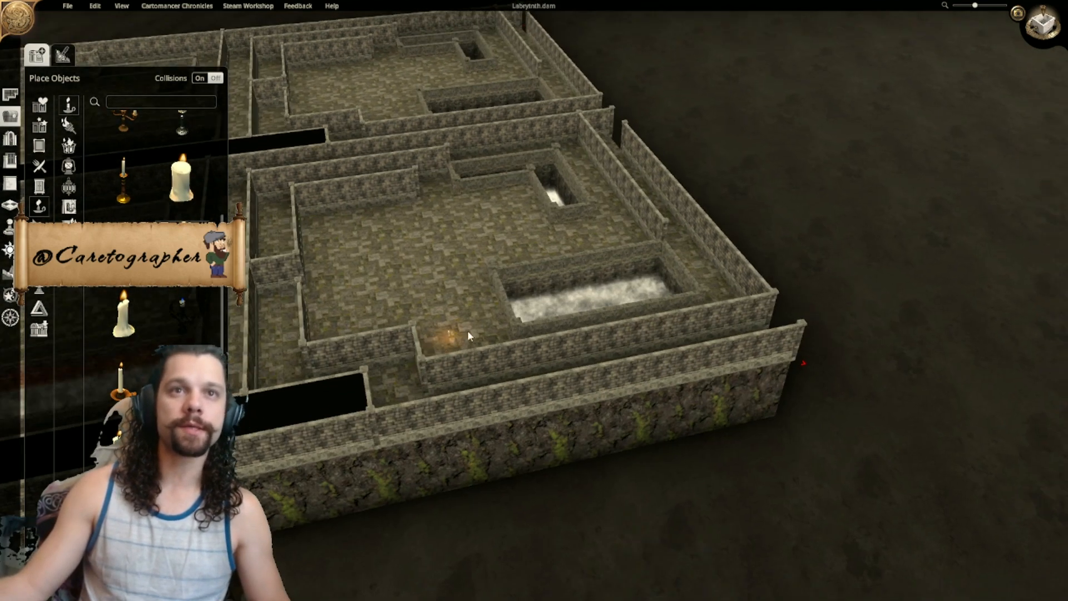
{"action": "right_click_drag", "start_coordinate": [356, 317], "coordinate": [613, 408]}
{"action": "scroll", "coordinate": [613, 409], "scroll_direction": "up", "scroll_amount": 3}
{"action": "middle_click_drag", "start_coordinate": [613, 408], "coordinate": [632, 405]}
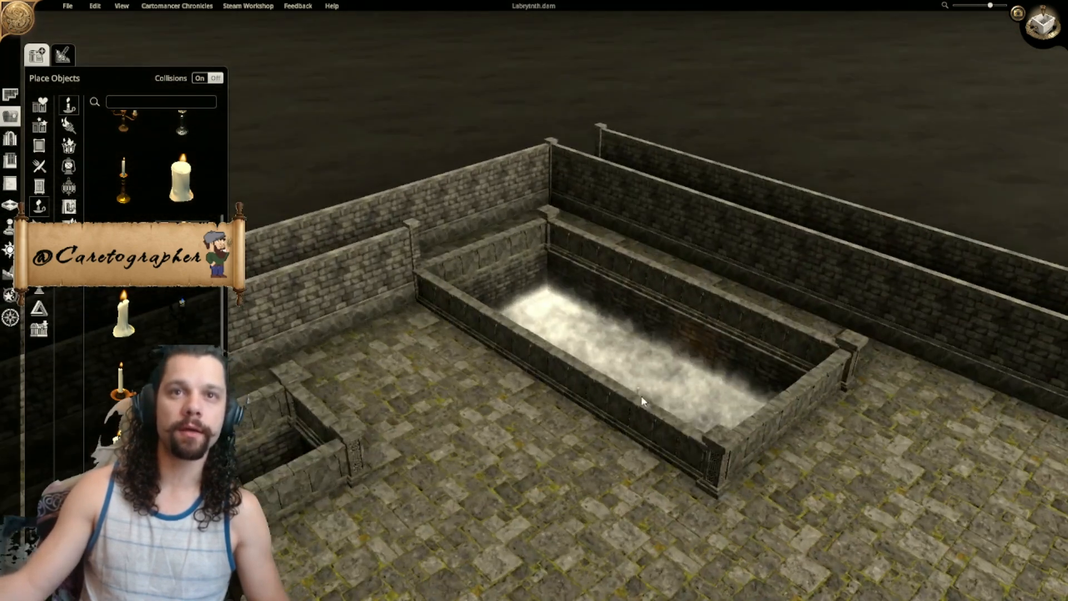
{"action": "right_click_drag", "start_coordinate": [631, 405], "coordinate": [467, 350]}
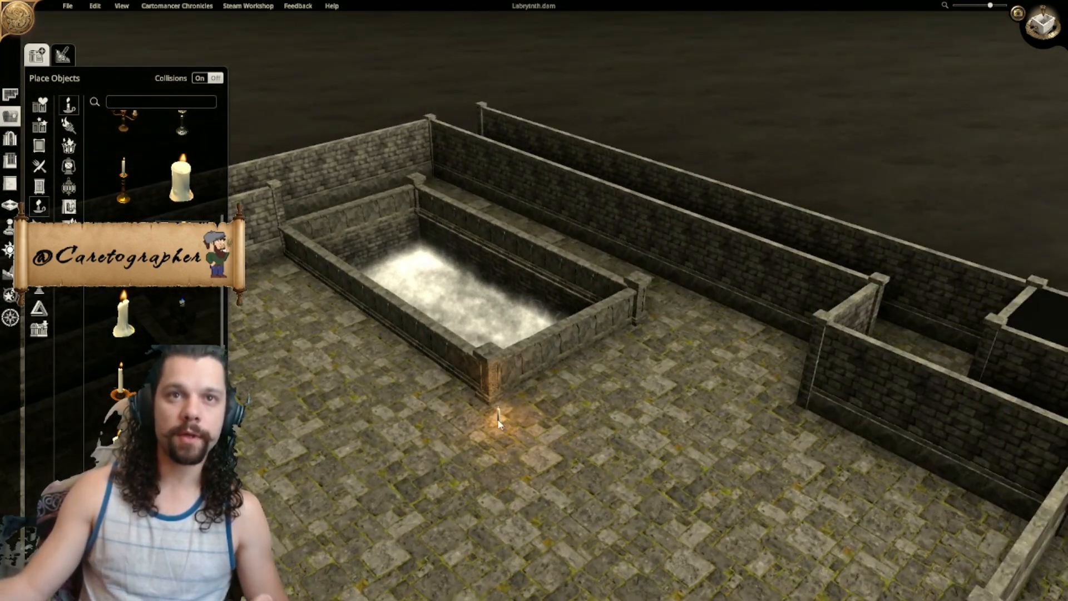
{"action": "left_click", "coordinate": [488, 429]}
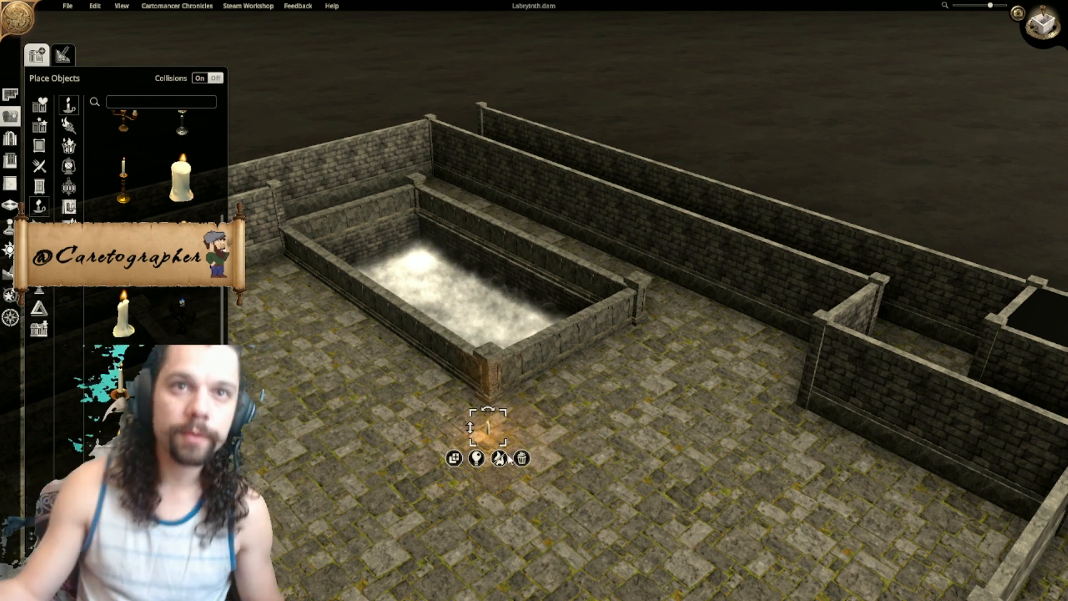
Step: Open the candle's light colour and brightness settings and inspect its glow from several angles and from above
{"action": "left_click", "coordinate": [478, 459]}
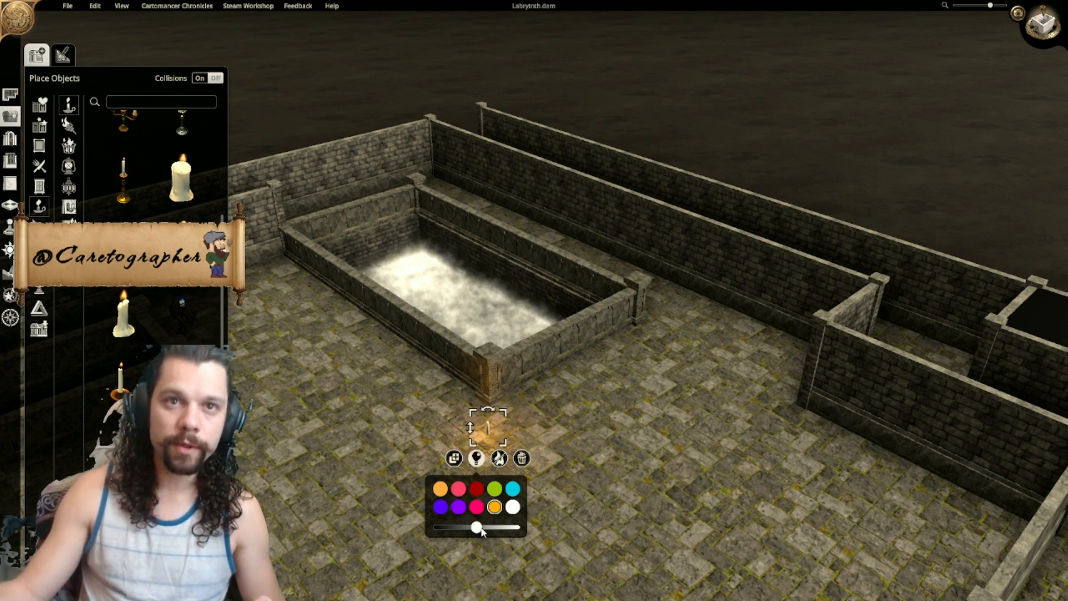
{"action": "scroll", "coordinate": [628, 445], "scroll_direction": "down", "scroll_amount": 3}
{"action": "right_click_drag", "start_coordinate": [628, 445], "coordinate": [527, 365]}
{"action": "middle_click_drag", "start_coordinate": [527, 365], "coordinate": [741, 428]}
{"action": "right_click_drag", "start_coordinate": [742, 428], "coordinate": [652, 431]}
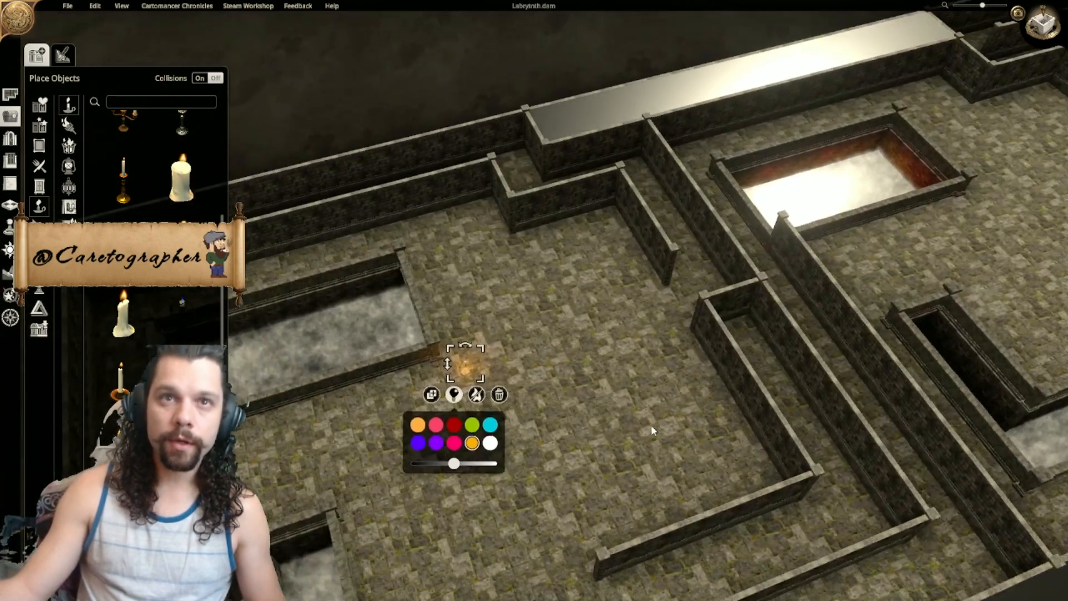
{"action": "right_click_drag", "start_coordinate": [558, 440], "coordinate": [792, 443]}
{"action": "right_click_drag", "start_coordinate": [583, 393], "coordinate": [871, 449]}
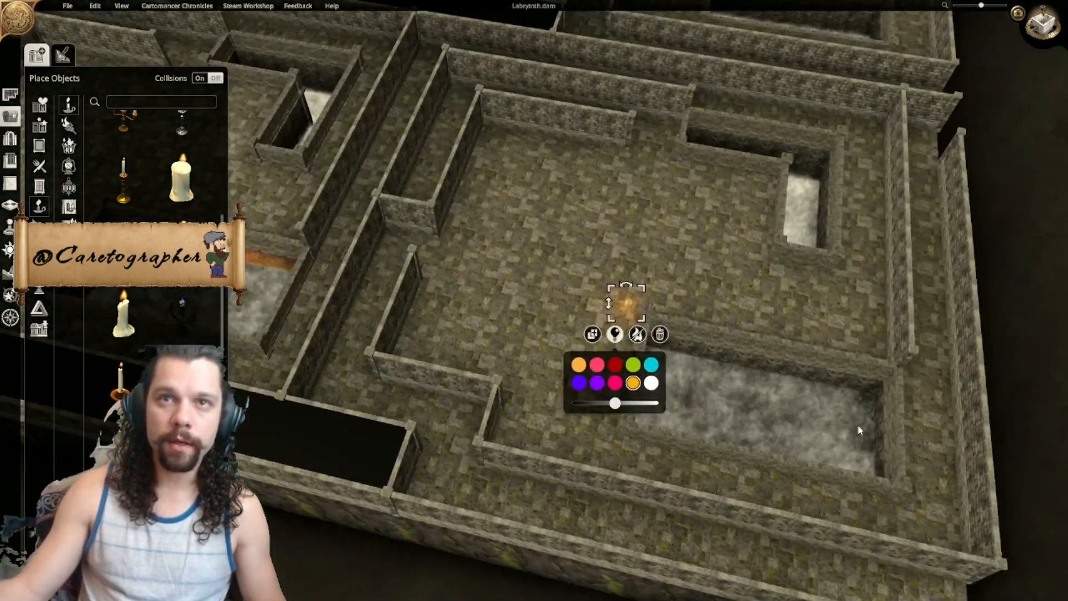
{"action": "left_click", "coordinate": [1049, 22]}
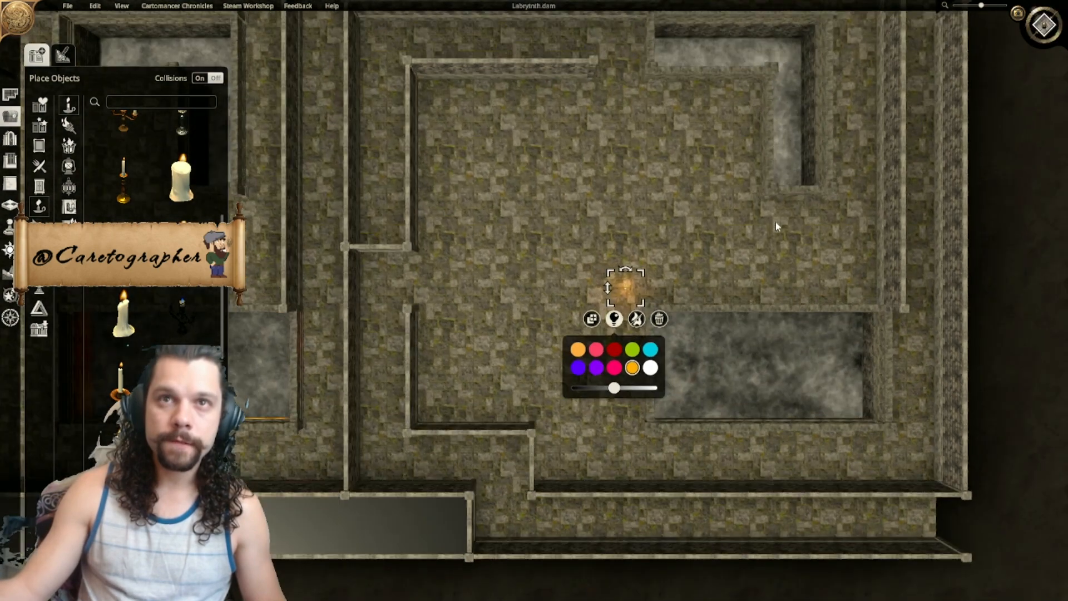
{"action": "right_click_drag", "start_coordinate": [779, 234], "coordinate": [572, 222]}
{"action": "scroll", "coordinate": [522, 226], "scroll_direction": "up", "scroll_amount": 4}
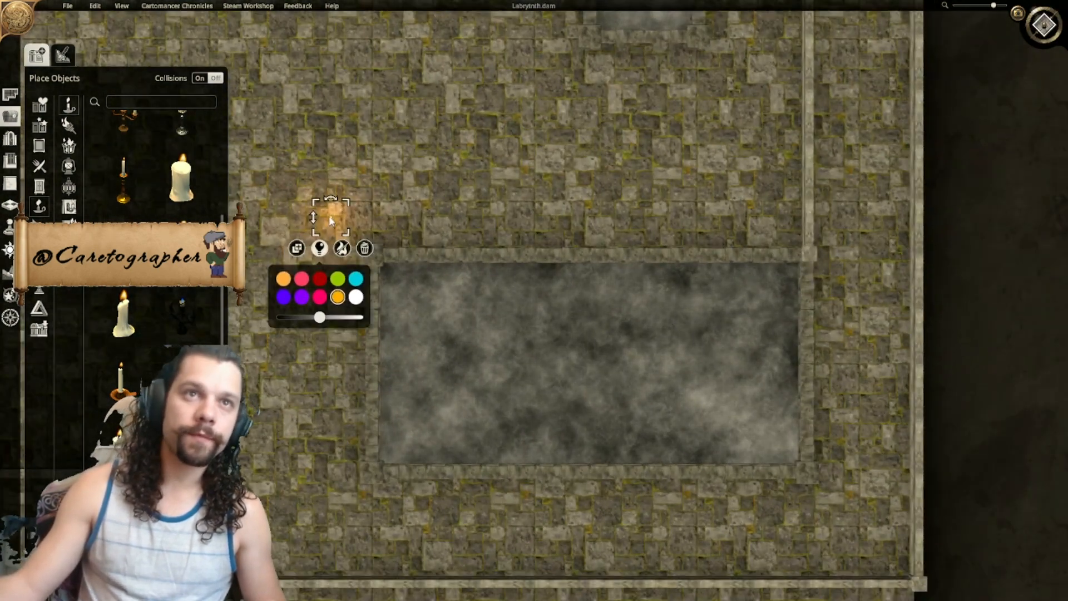
{"action": "left_click", "coordinate": [423, 289]}
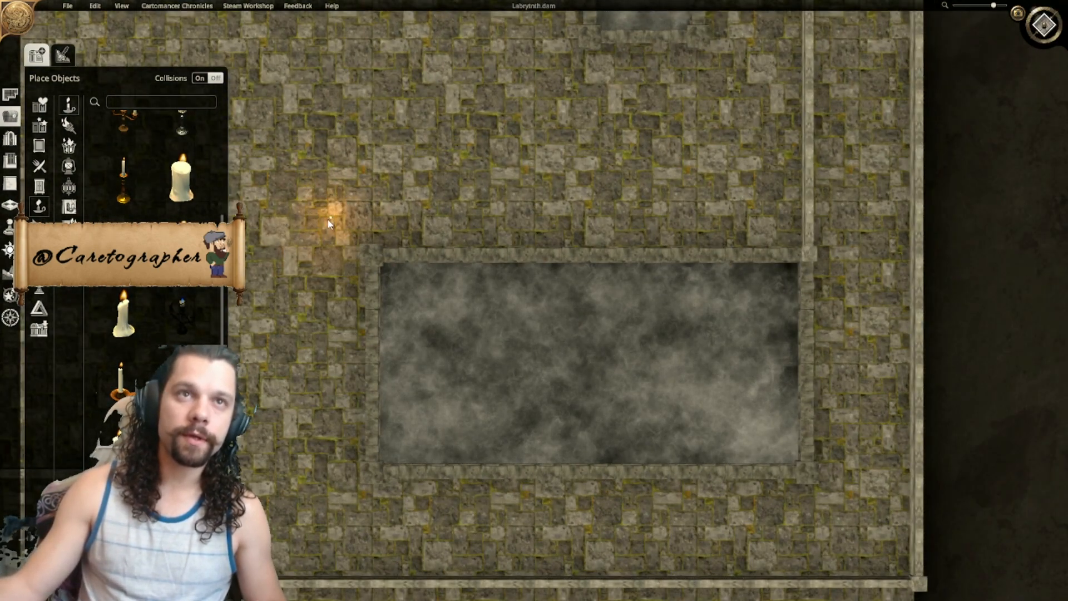
Step: Move the candle to the edge of the rectangular fog pit and lower it below floor level
{"action": "left_click", "coordinate": [329, 220]}
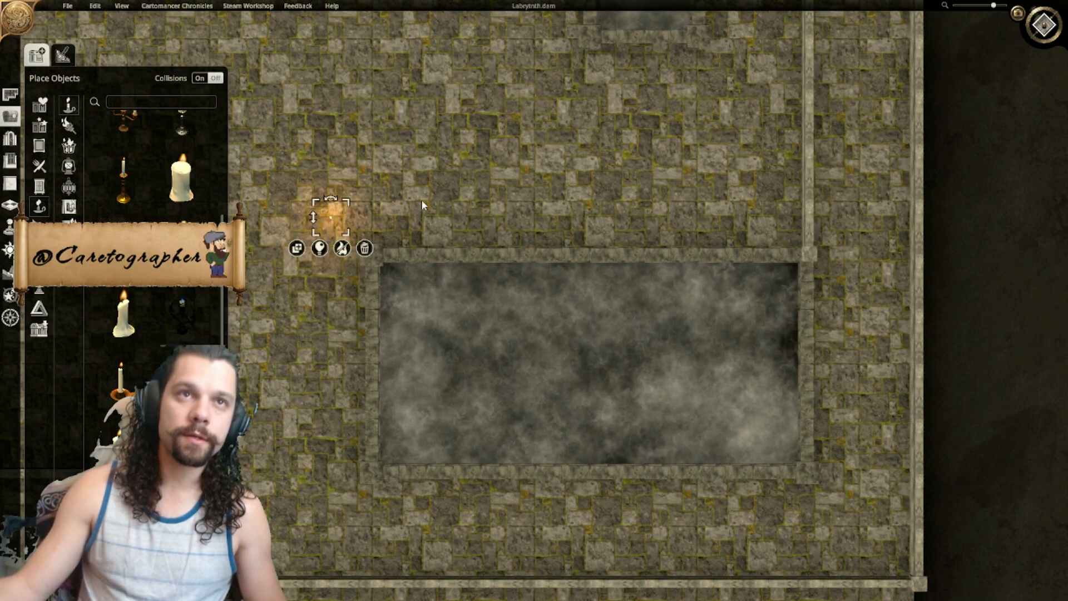
{"action": "right_click_drag", "start_coordinate": [422, 200], "coordinate": [475, 238]}
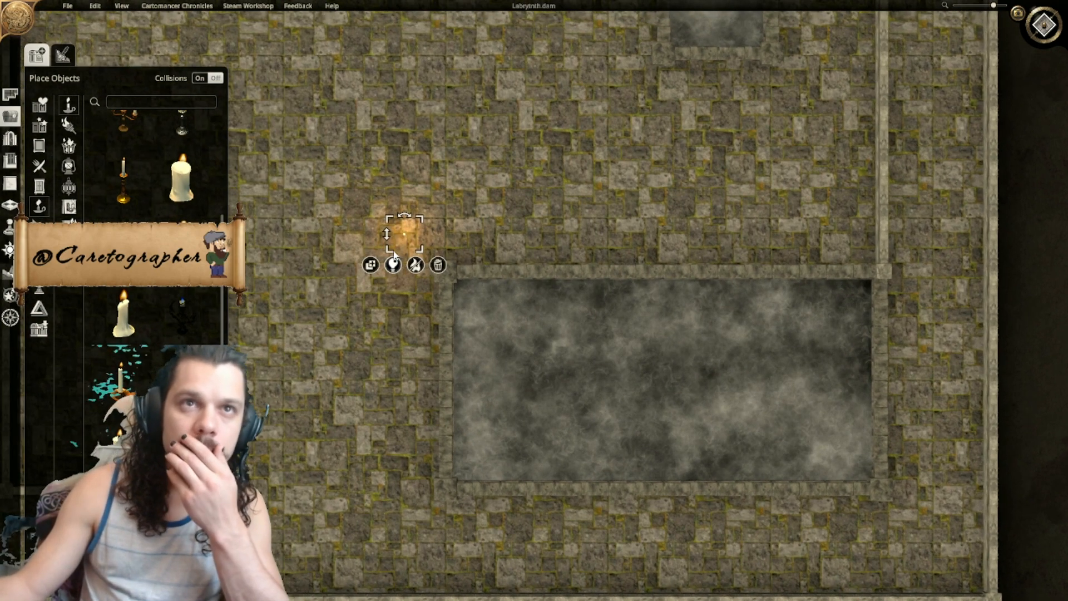
{"action": "left_click_drag", "start_coordinate": [405, 238], "coordinate": [464, 257]}
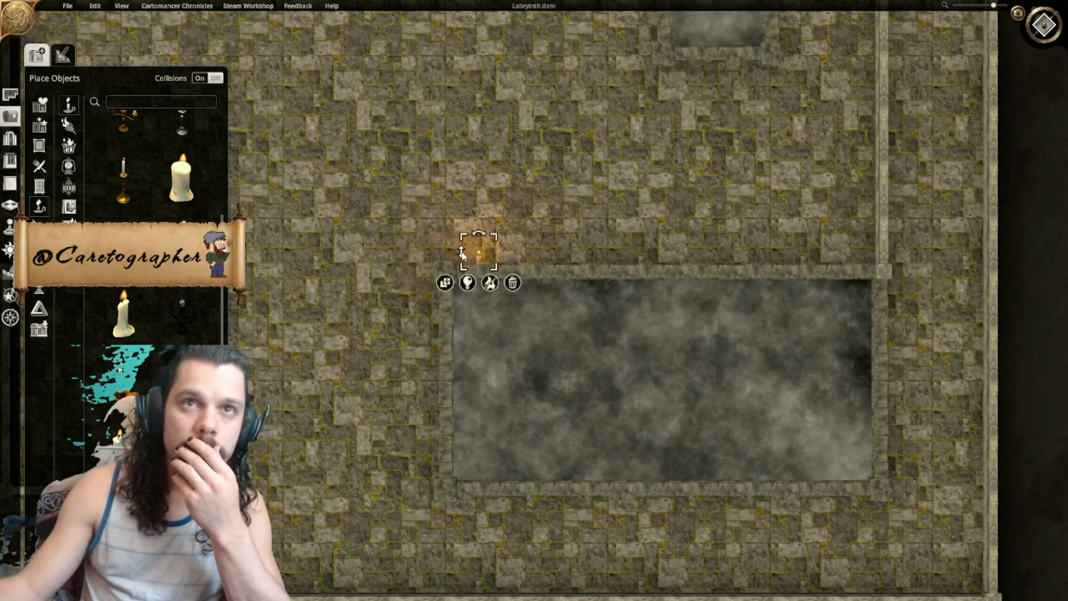
{"action": "left_click", "coordinate": [466, 282]}
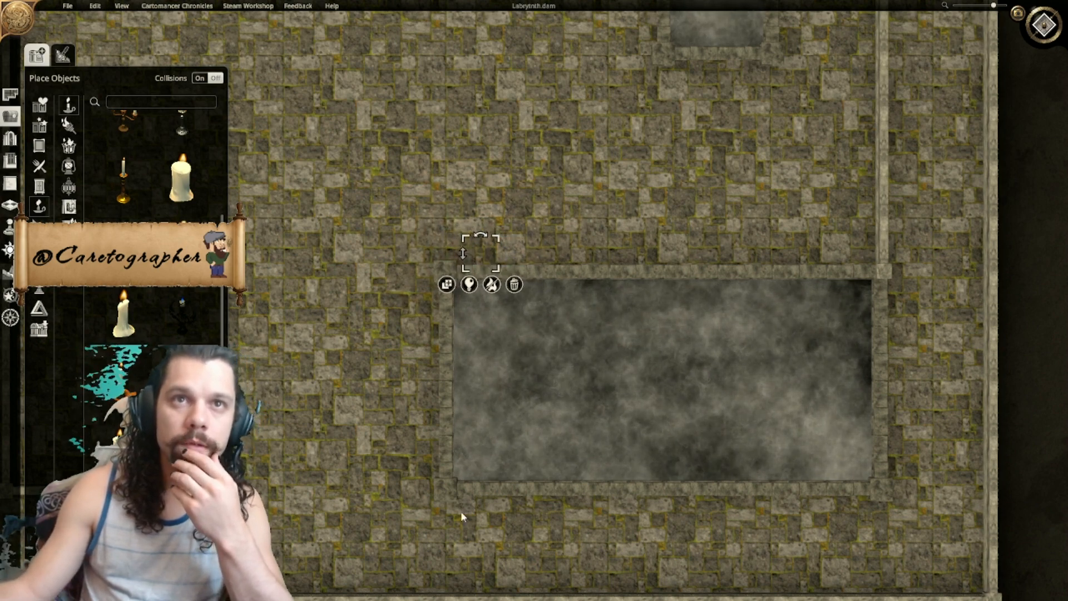
Step: Reposition the candle inside the rectangular fog pit near its corner so that it lights the brick pit walls
{"action": "right_click_drag", "start_coordinate": [650, 388], "coordinate": [680, 245]}
{"action": "scroll", "coordinate": [680, 251], "scroll_direction": "up", "scroll_amount": 5}
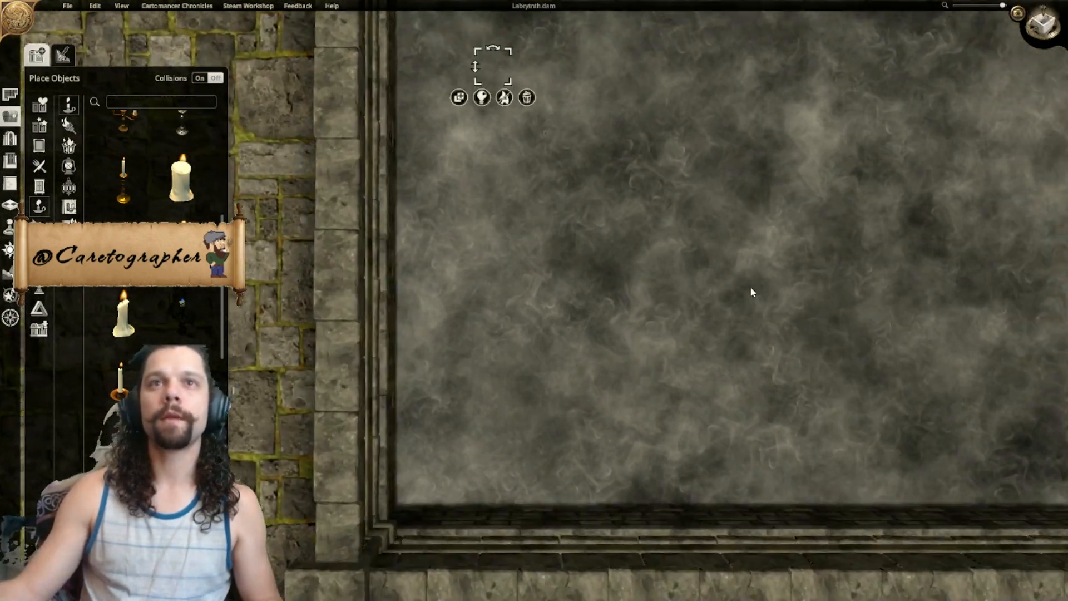
{"action": "middle_click_drag", "start_coordinate": [750, 292], "coordinate": [436, 222]}
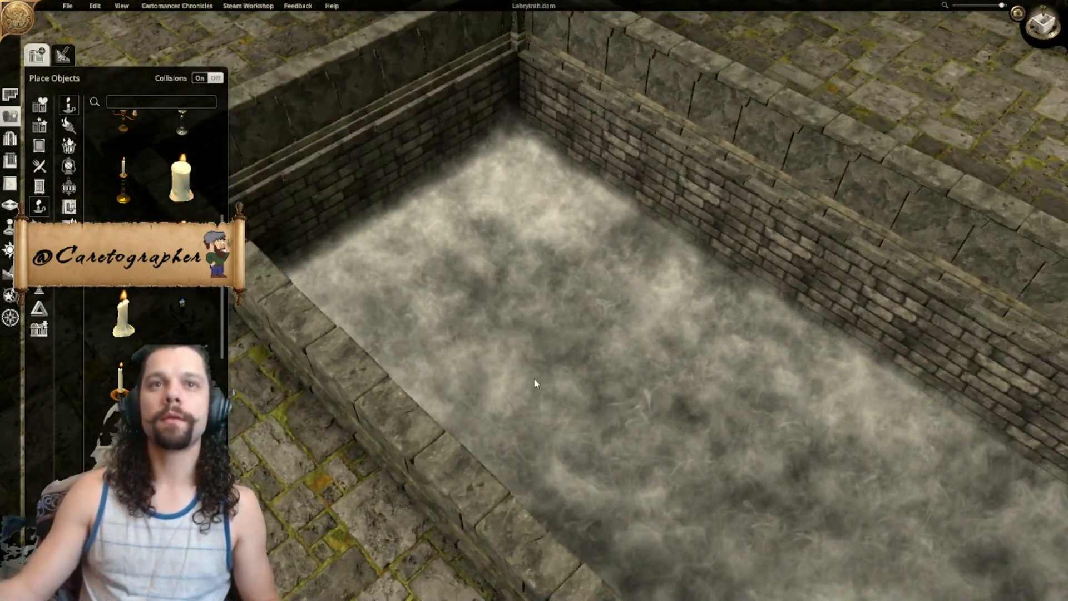
{"action": "left_click_drag", "start_coordinate": [548, 392], "coordinate": [550, 224]}
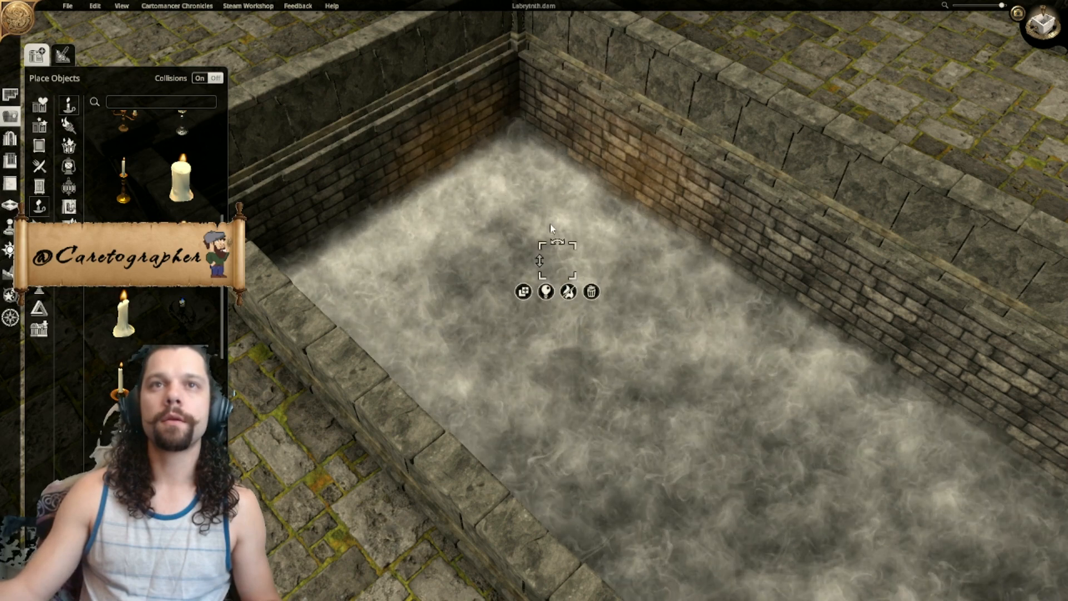
Step: Duplicate the candle and place copies along the end and long walls of the rectangular fog pit
{"action": "left_click", "coordinate": [525, 291]}
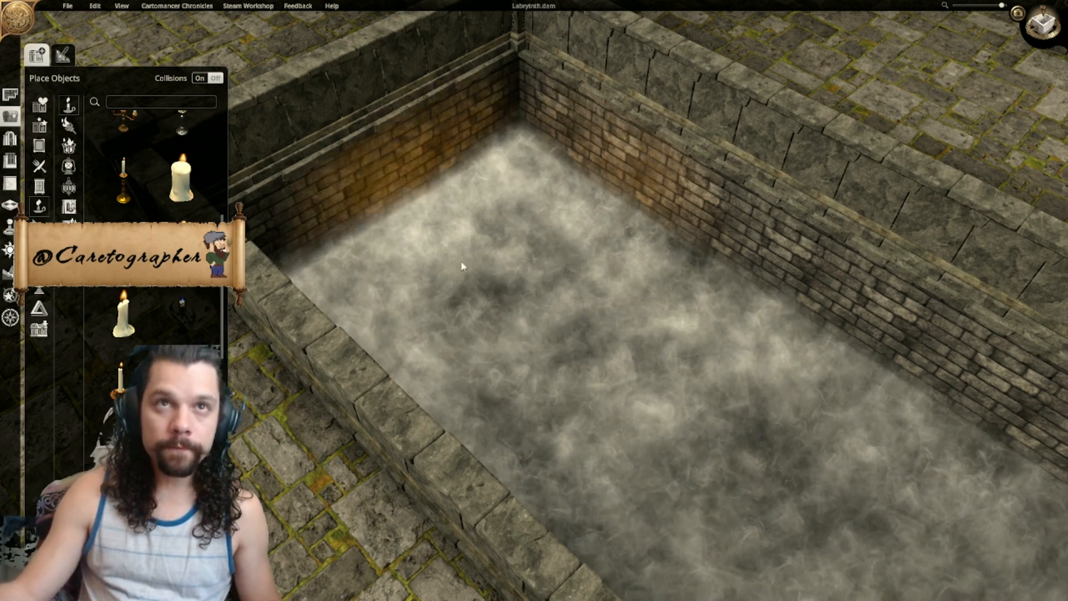
{"action": "middle_click_drag", "start_coordinate": [510, 275], "coordinate": [505, 305]}
{"action": "scroll", "coordinate": [505, 305], "scroll_direction": "down", "scroll_amount": 1}
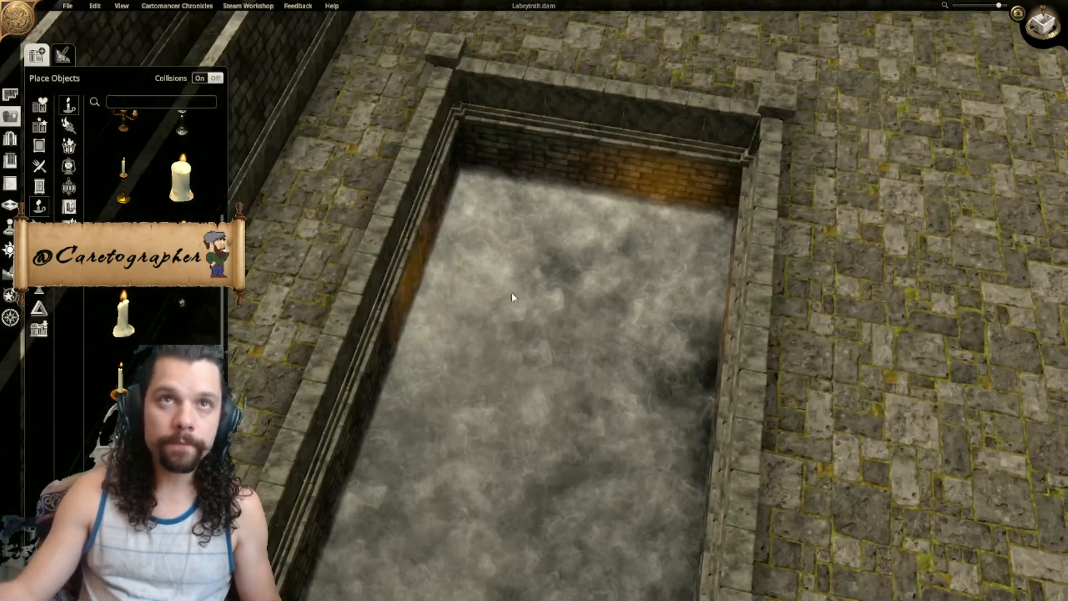
{"action": "mouse_move", "coordinate": [562, 288]}
{"action": "middle_mouse_down"}
{"action": "mouse_move", "coordinate": [589, 219]}
{"action": "mouse_move", "coordinate": [585, 308]}
{"action": "mouse_move", "coordinate": [579, 280]}
{"action": "middle_mouse_up"}
{"action": "scroll", "coordinate": [606, 291], "scroll_direction": "up", "scroll_amount": 1}
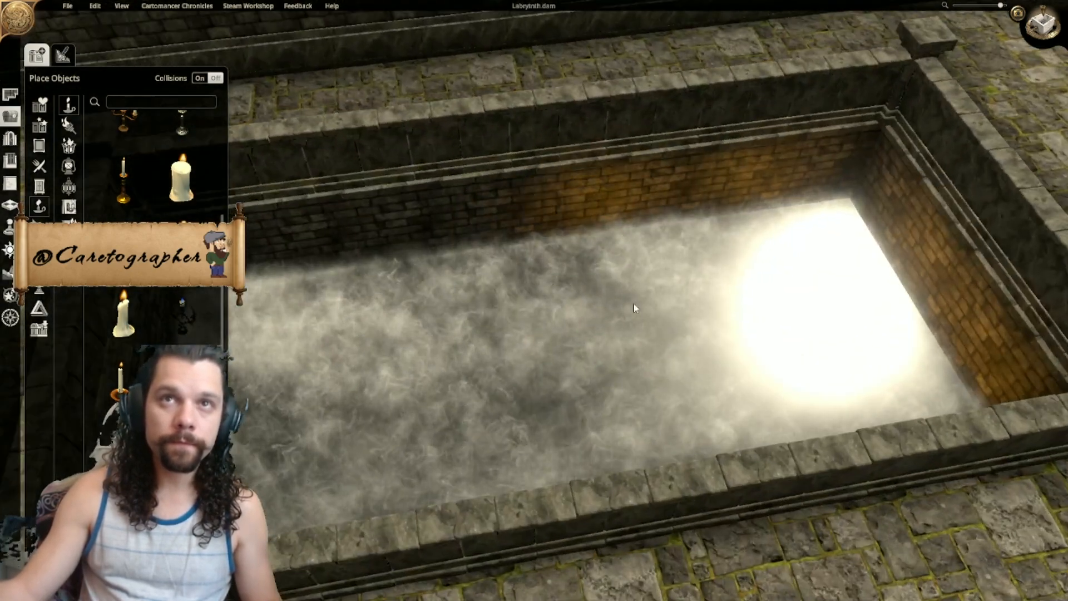
{"action": "right_click_drag", "start_coordinate": [427, 335], "coordinate": [559, 303]}
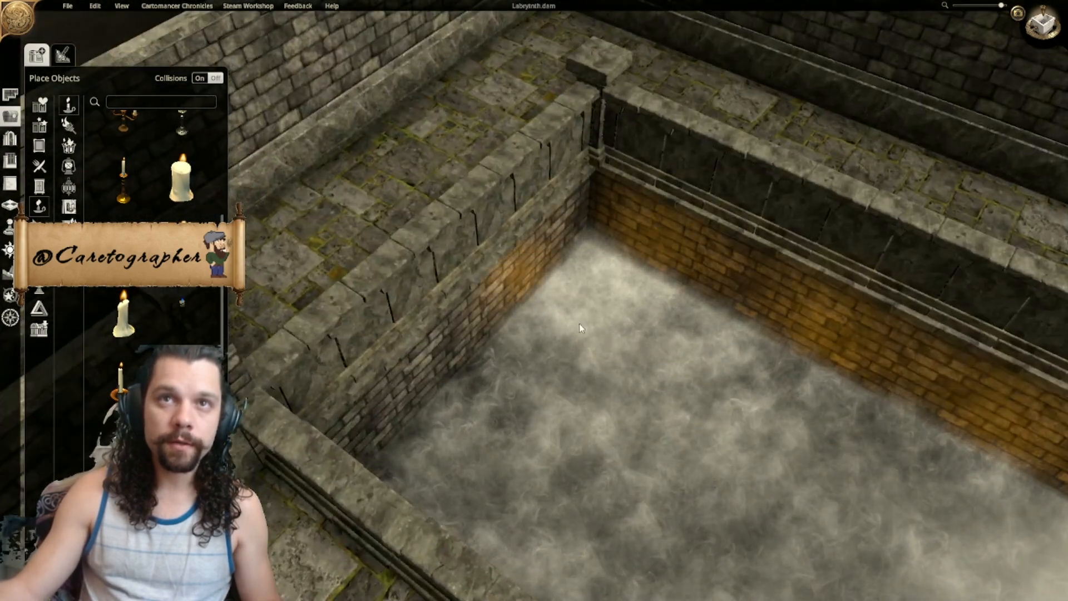
Step: Place more candle copies at the opposite end and along the remaining brick walls of the rectangular fog pit
{"action": "left_click", "coordinate": [582, 319]}
{"action": "middle_click_drag", "start_coordinate": [679, 442], "coordinate": [542, 271]}
{"action": "scroll", "coordinate": [543, 272], "scroll_direction": "up", "scroll_amount": 1}
{"action": "scroll", "coordinate": [544, 275], "scroll_direction": "down", "scroll_amount": 2}
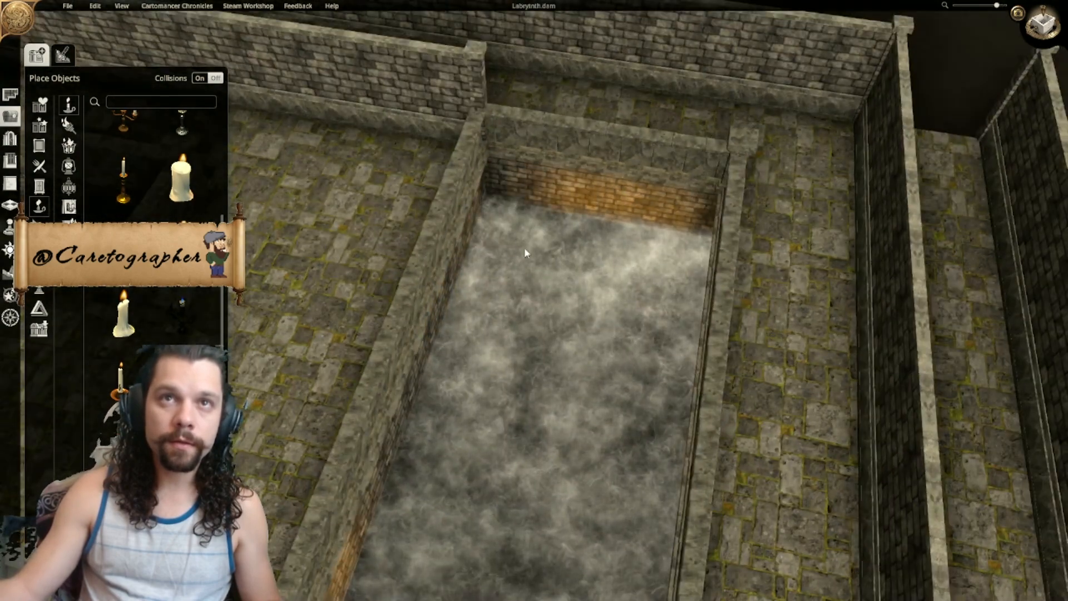
{"action": "middle_click_drag", "start_coordinate": [471, 334], "coordinate": [368, 310]}
{"action": "scroll", "coordinate": [369, 309], "scroll_direction": "up", "scroll_amount": 2}
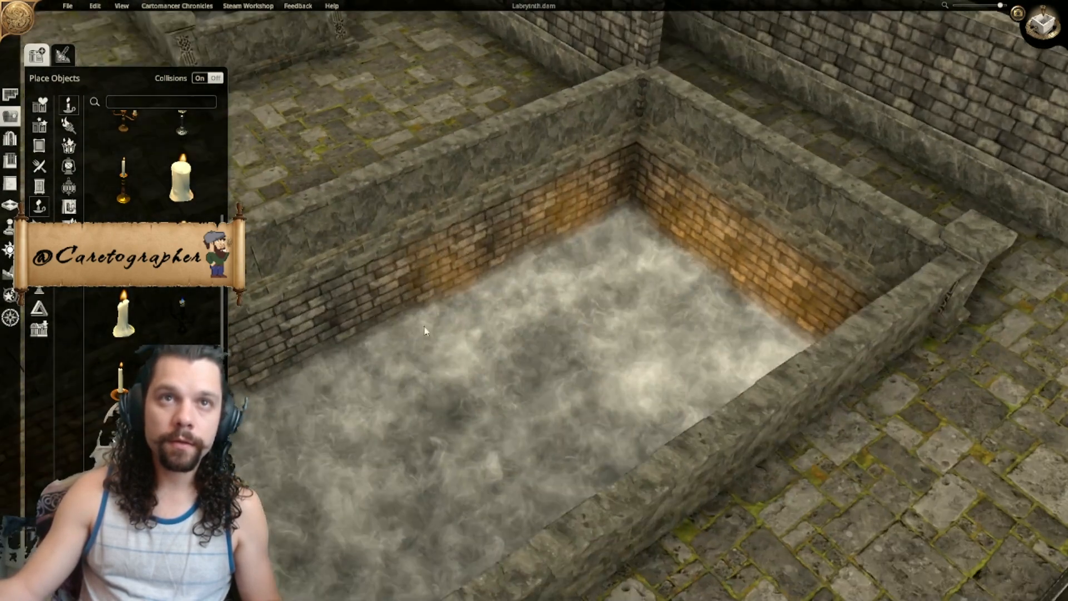
{"action": "middle_click_drag", "start_coordinate": [287, 442], "coordinate": [584, 322]}
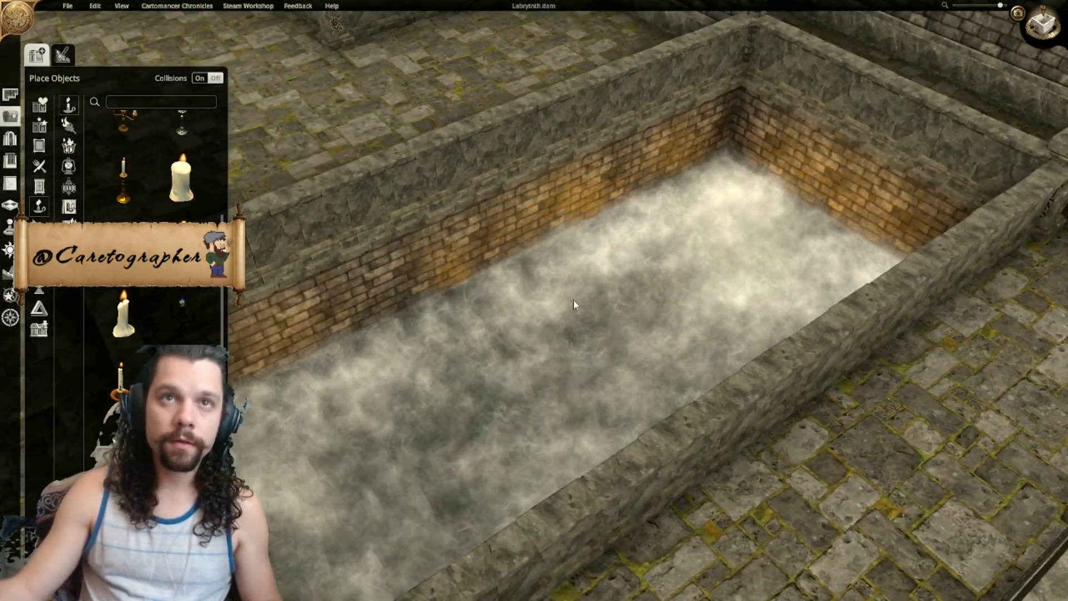
Step: Place candles in the outer corner of the neighbouring L-shaped fog pit and along its adjoining brick wall
{"action": "scroll", "coordinate": [498, 391], "scroll_direction": "down", "scroll_amount": 2}
{"action": "middle_click_drag", "start_coordinate": [498, 392], "coordinate": [649, 240]}
{"action": "middle_click_drag", "start_coordinate": [411, 265], "coordinate": [563, 292]}
{"action": "middle_click_drag", "start_coordinate": [686, 135], "coordinate": [615, 322]}
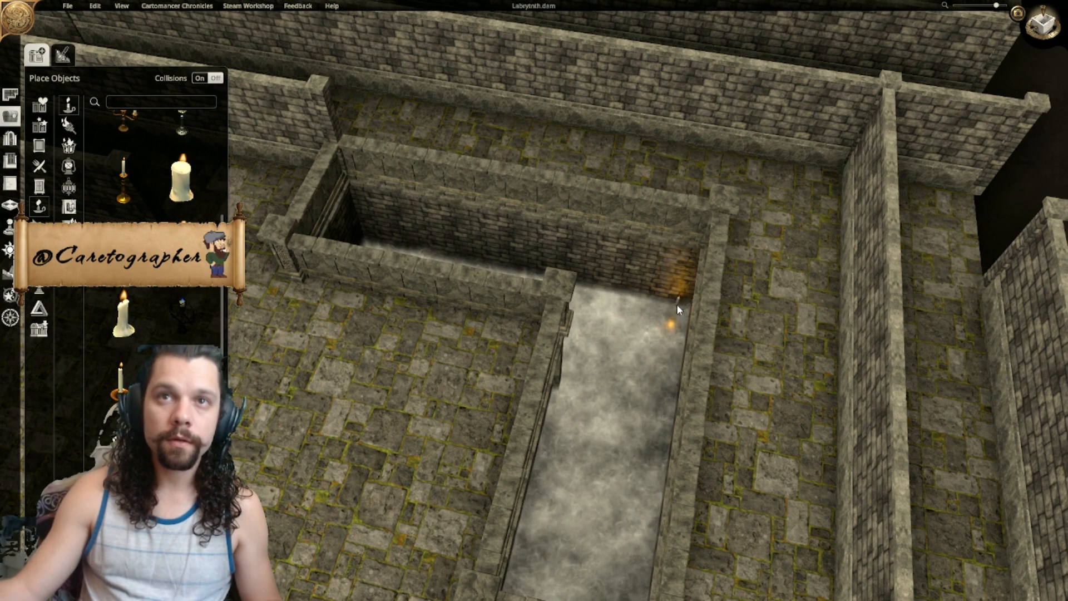
{"action": "left_click", "coordinate": [677, 306]}
{"action": "left_click_drag", "start_coordinate": [660, 308], "coordinate": [660, 328]}
{"action": "left_click", "coordinate": [598, 306]}
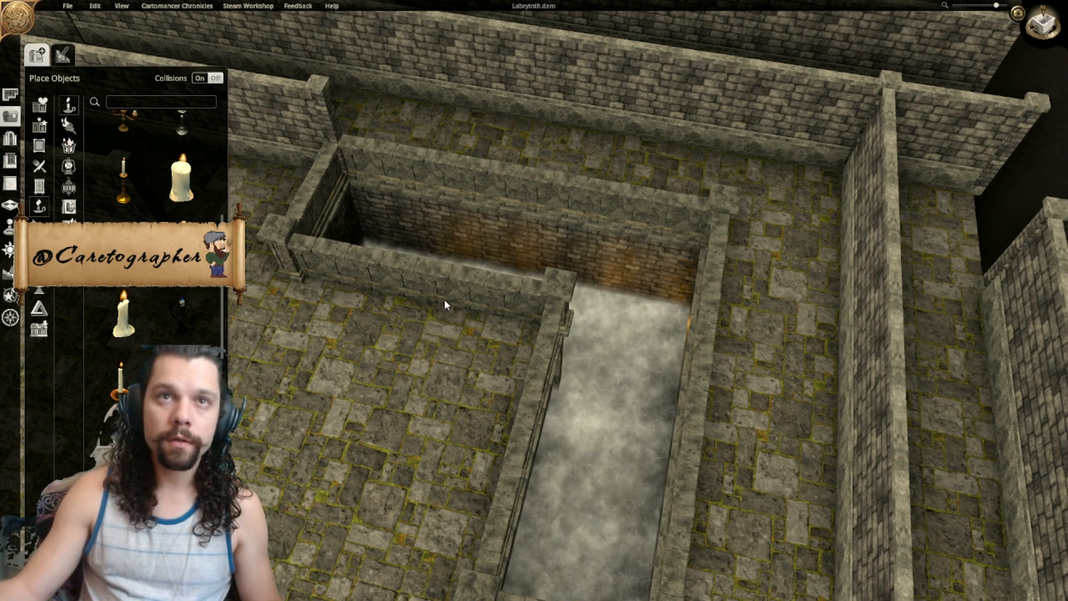
Step: Place candle copies along the inner and end walls of both legs of the L-shaped fog pit
{"action": "middle_click_drag", "start_coordinate": [566, 320], "coordinate": [588, 255]}
{"action": "scroll", "coordinate": [588, 254], "scroll_direction": "up", "scroll_amount": 1}
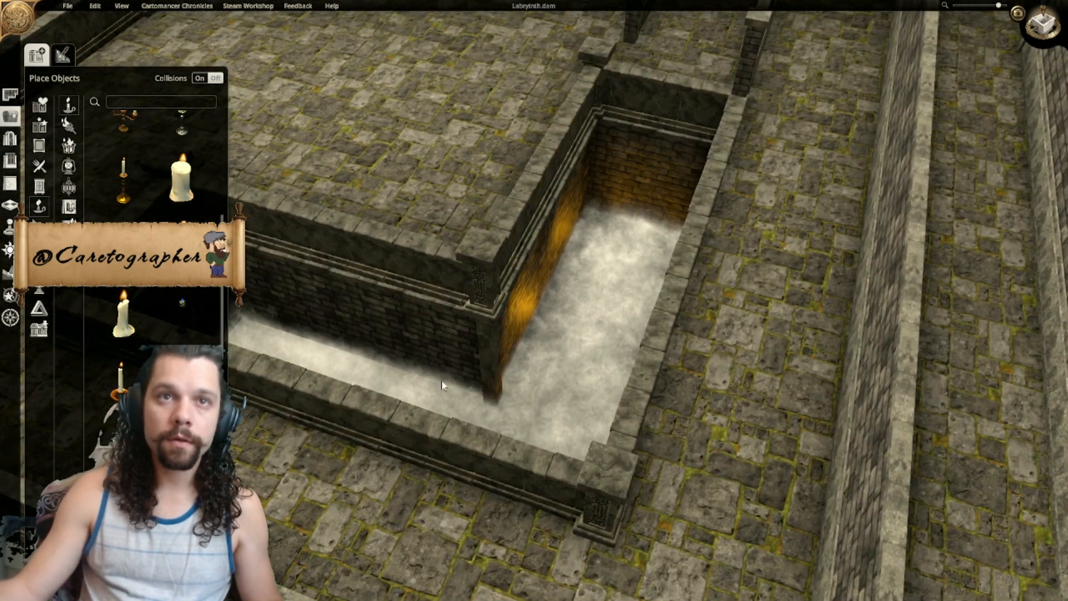
{"action": "middle_click_drag", "start_coordinate": [336, 391], "coordinate": [517, 329]}
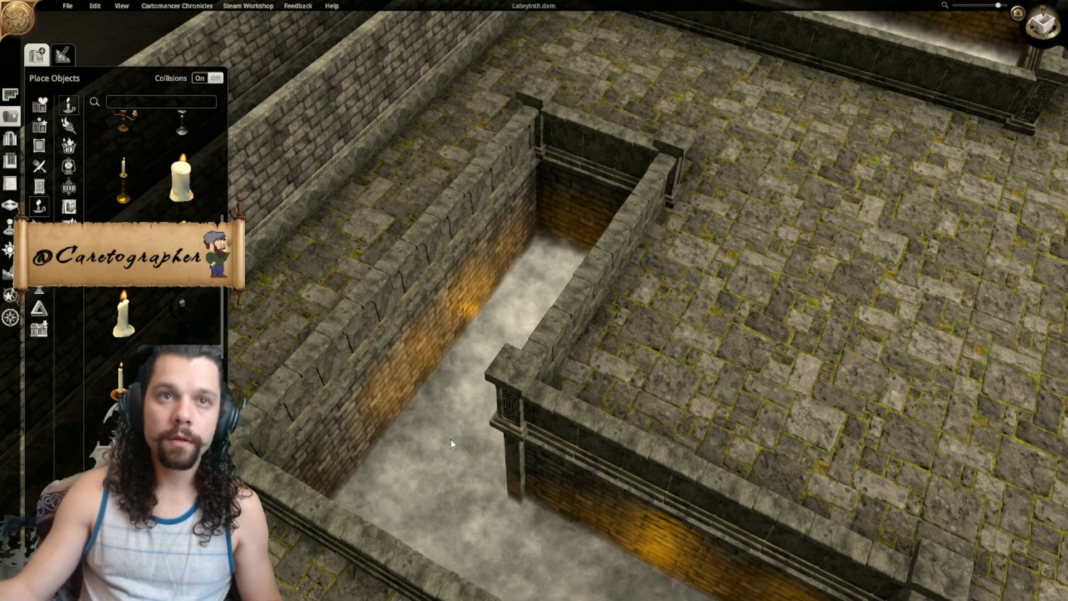
Step: Place candle copies around the long and short brick walls of the next rectangular fog pit
{"action": "middle_click_drag", "start_coordinate": [519, 448], "coordinate": [624, 202]}
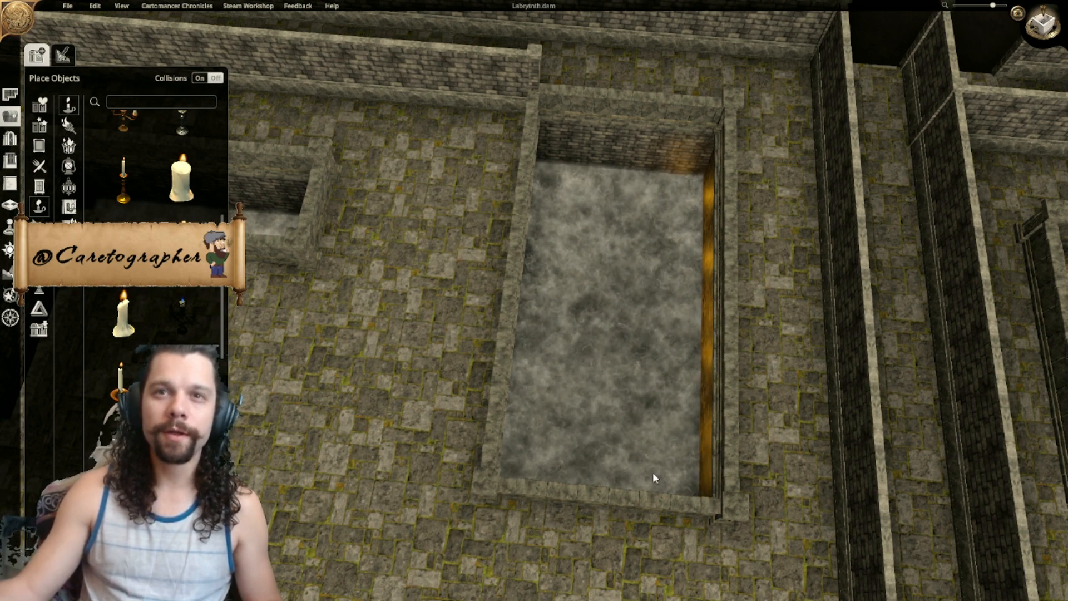
{"action": "right_click_drag", "start_coordinate": [656, 452], "coordinate": [310, 422]}
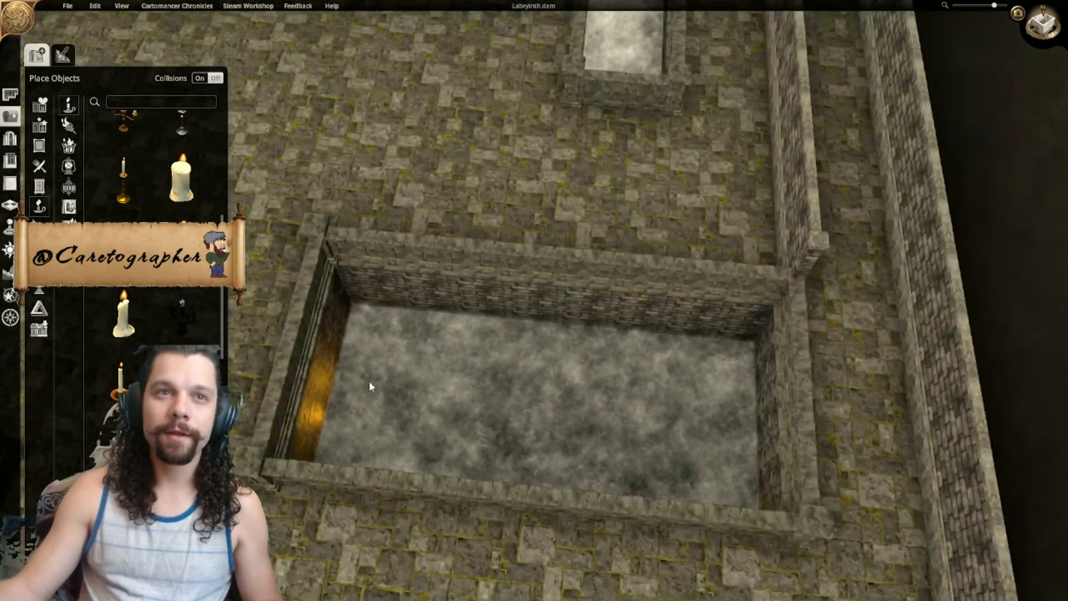
{"action": "left_click", "coordinate": [395, 329]}
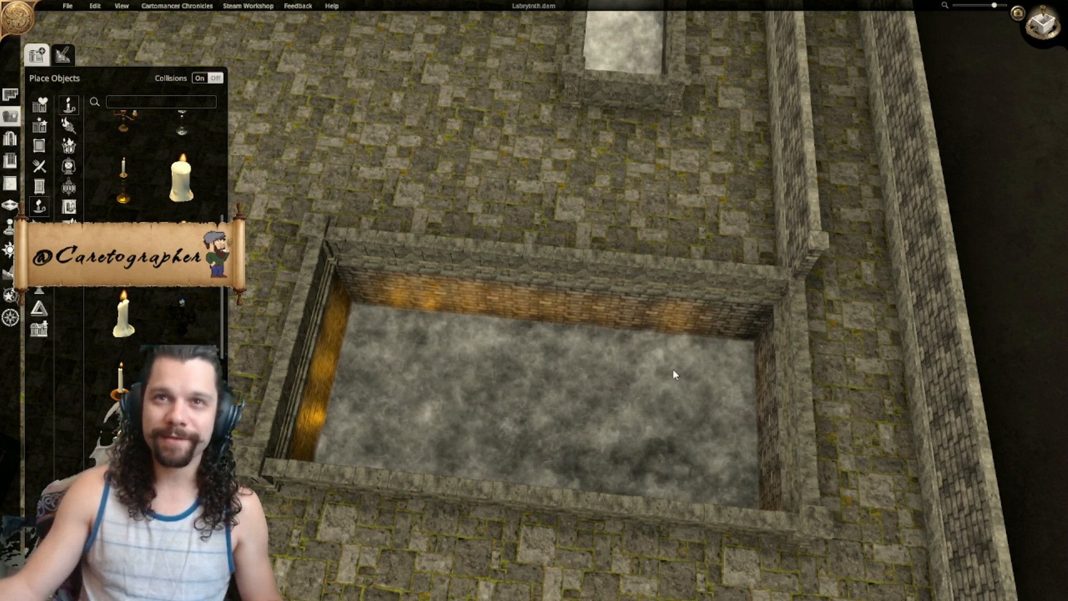
{"action": "middle_click_drag", "start_coordinate": [638, 393], "coordinate": [786, 337]}
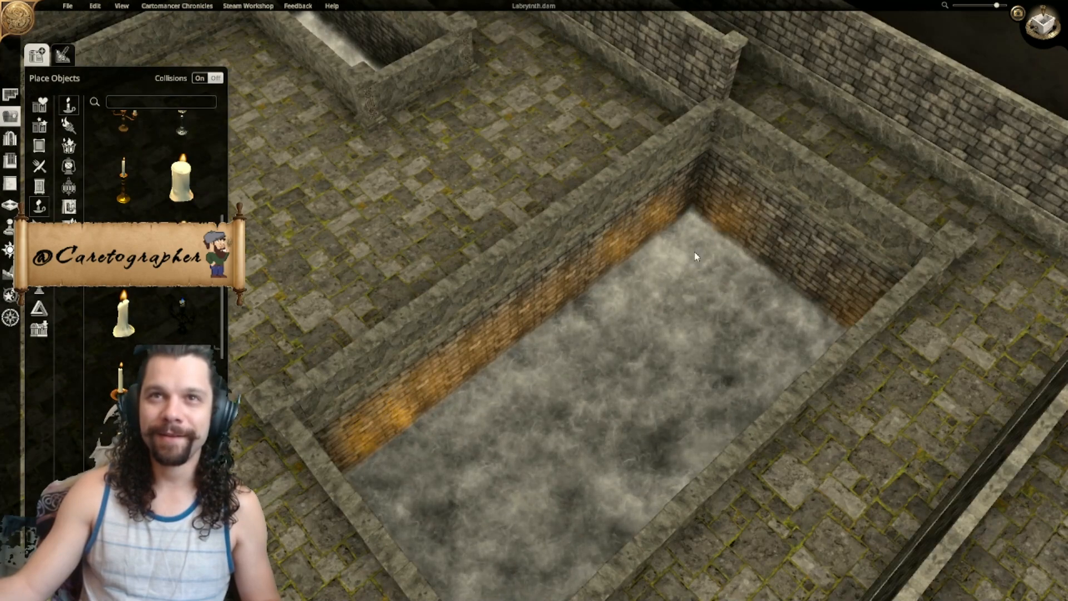
{"action": "middle_click_drag", "start_coordinate": [689, 283], "coordinate": [767, 288]}
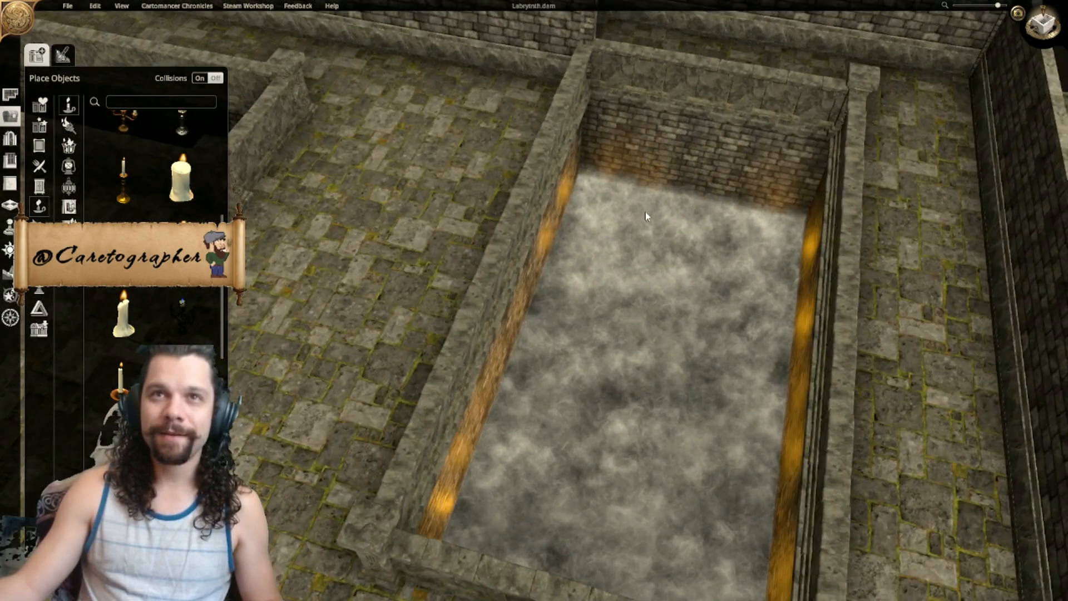
Step: Place candle copies along the inner brick walls of both legs of the next L-shaped fog pit
{"action": "middle_click_drag", "start_coordinate": [651, 302], "coordinate": [534, 357]}
{"action": "middle_click_drag", "start_coordinate": [687, 351], "coordinate": [618, 359]}
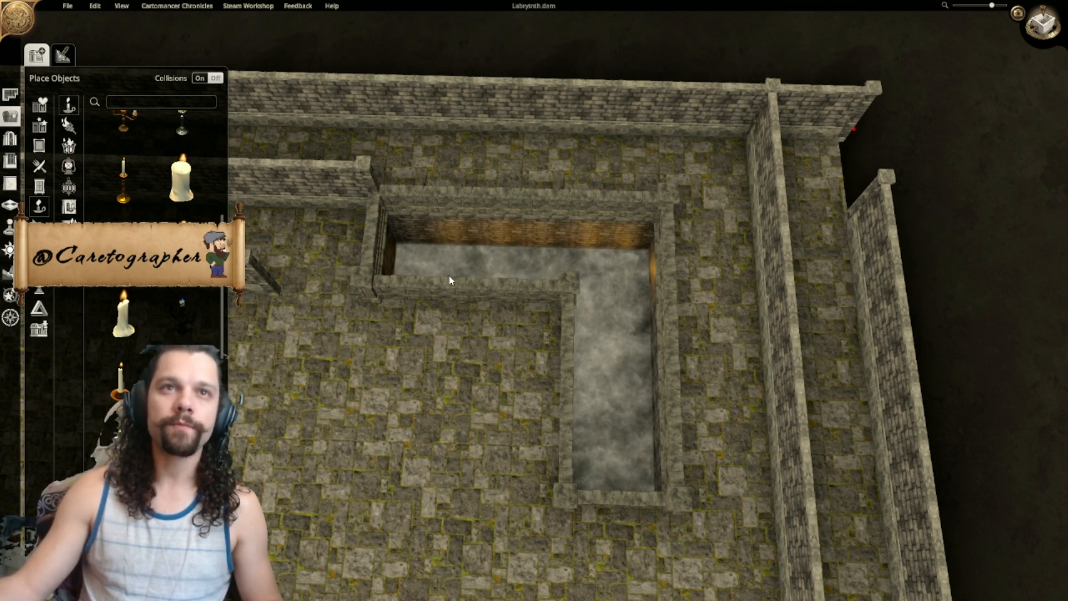
{"action": "middle_click_drag", "start_coordinate": [565, 282], "coordinate": [555, 274]}
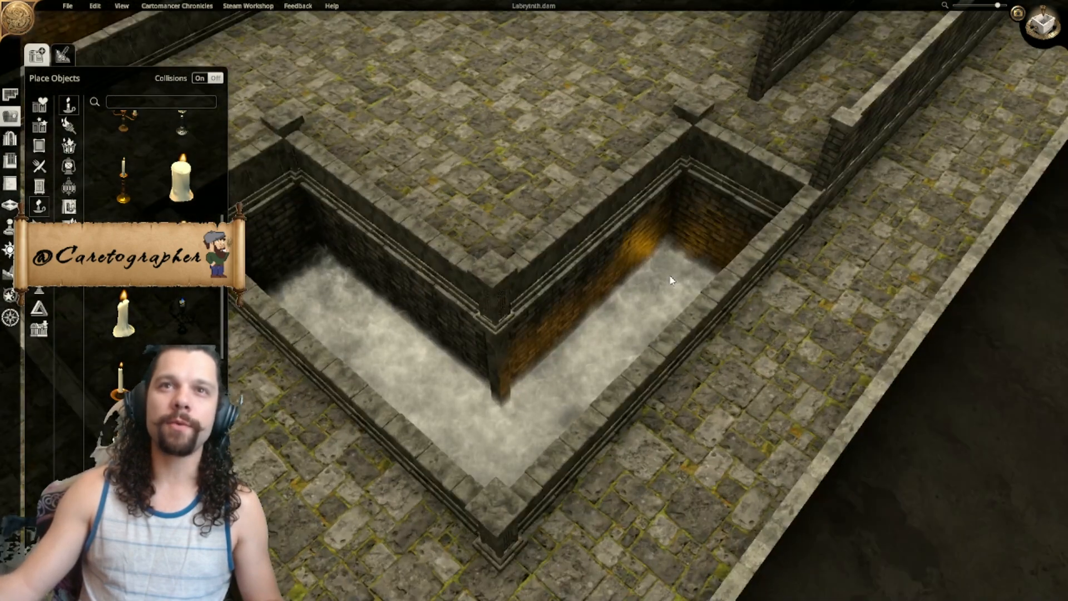
{"action": "left_click", "coordinate": [672, 280]}
{"action": "left_click", "coordinate": [627, 313]}
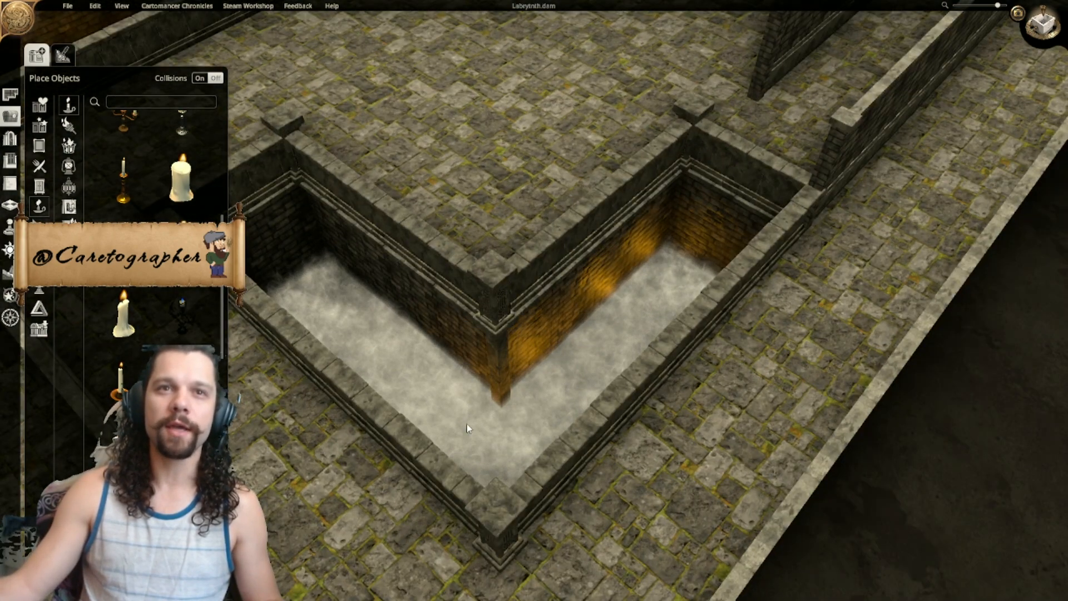
{"action": "right_click_drag", "start_coordinate": [456, 415], "coordinate": [631, 439]}
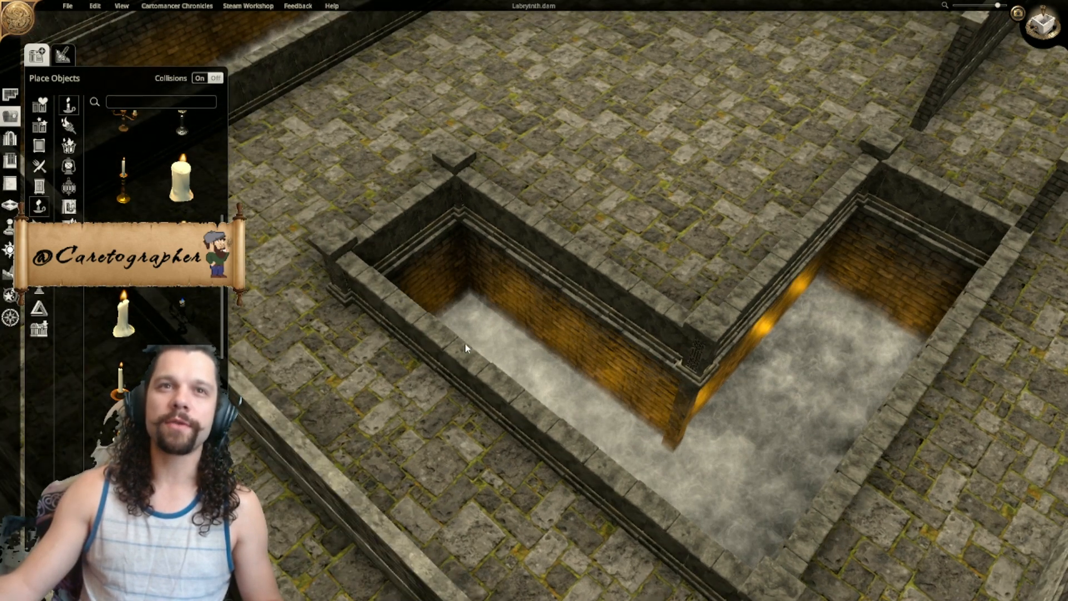
{"action": "scroll", "coordinate": [472, 350], "scroll_direction": "up", "scroll_amount": 1}
{"action": "middle_click_drag", "start_coordinate": [472, 349], "coordinate": [312, 344]}
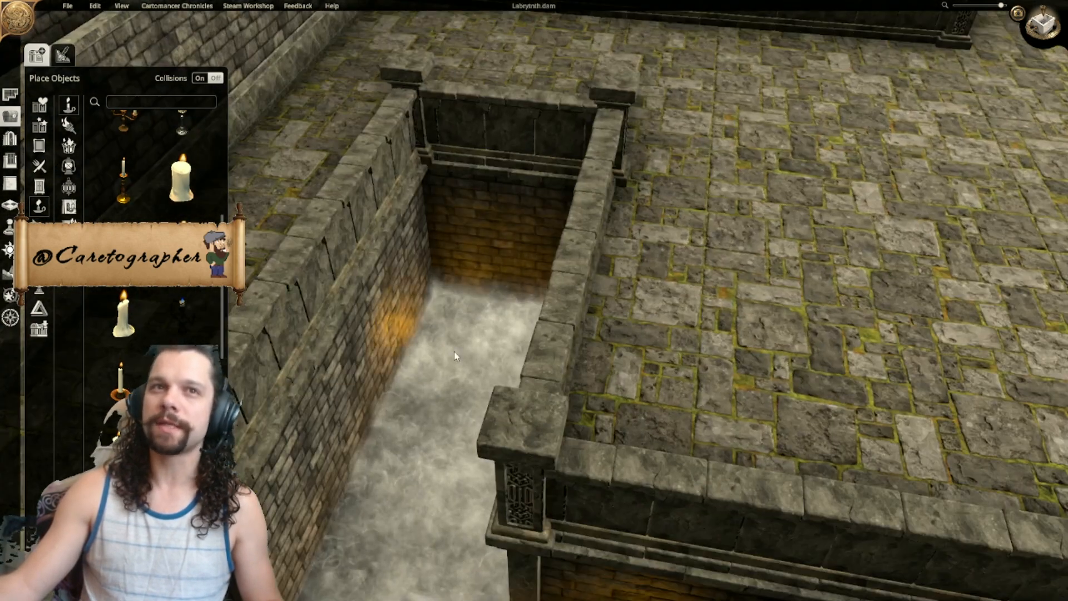
Step: Place candles below the fog along the outer brick wall of the same L-shaped pit
{"action": "scroll", "coordinate": [455, 358], "scroll_direction": "down", "scroll_amount": 2}
{"action": "middle_click_drag", "start_coordinate": [455, 358], "coordinate": [359, 443]}
{"action": "right_click_drag", "start_coordinate": [358, 444], "coordinate": [556, 391]}
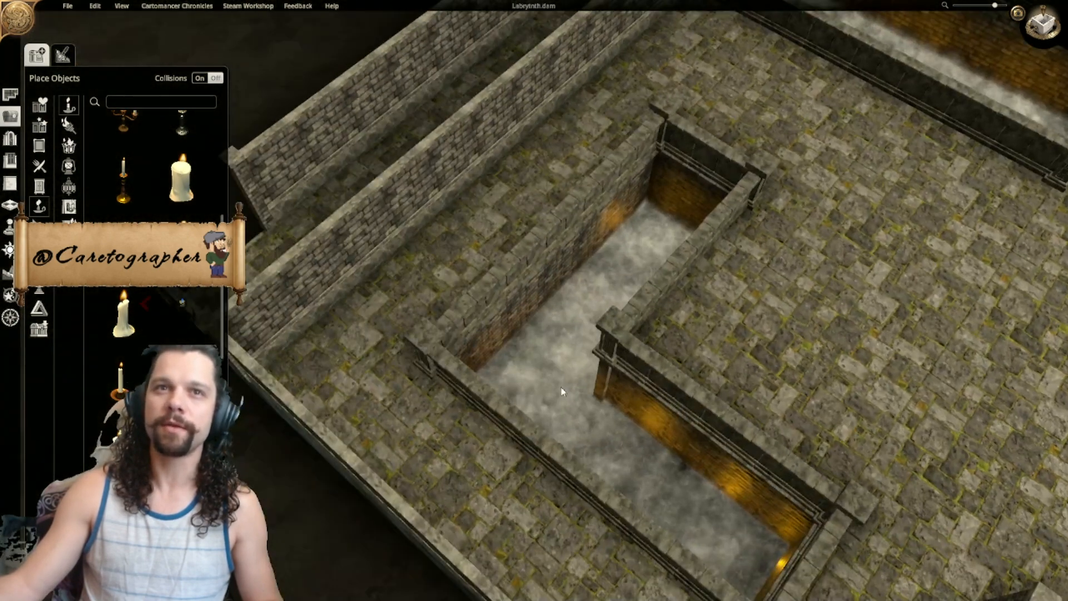
{"action": "scroll", "coordinate": [551, 339], "scroll_direction": "up", "scroll_amount": 2}
{"action": "middle_click_drag", "start_coordinate": [586, 355], "coordinate": [626, 358]}
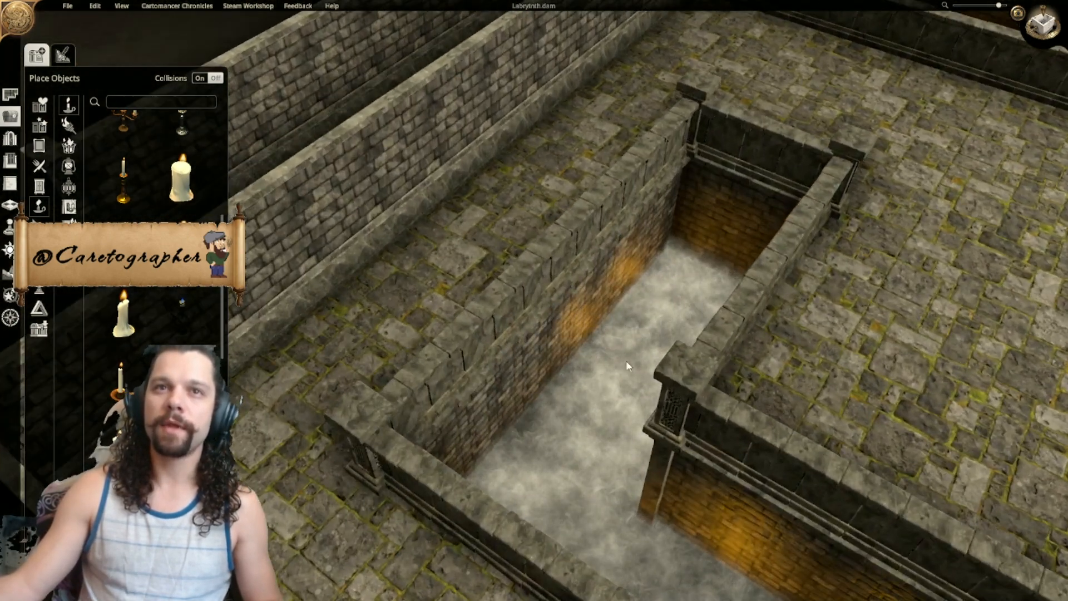
{"action": "left_click", "coordinate": [626, 361]}
{"action": "left_click", "coordinate": [554, 469]}
{"action": "right_click_drag", "start_coordinate": [583, 466], "coordinate": [649, 432]}
Step: Place candles along the end and inner walls of the L-shaped fog pit near the labyrinth's outer edge
{"action": "scroll", "coordinate": [651, 436], "scroll_direction": "down", "scroll_amount": 2}
{"action": "middle_click_drag", "start_coordinate": [650, 436], "coordinate": [603, 501]}
{"action": "right_click_drag", "start_coordinate": [603, 501], "coordinate": [422, 331]}
{"action": "middle_click_drag", "start_coordinate": [421, 331], "coordinate": [661, 431]}
{"action": "scroll", "coordinate": [658, 216], "scroll_direction": "up", "scroll_amount": 1}
{"action": "scroll", "coordinate": [658, 216], "scroll_direction": "down", "scroll_amount": 3}
{"action": "right_click_drag", "start_coordinate": [619, 308], "coordinate": [543, 436]}
{"action": "right_click_drag", "start_coordinate": [851, 128], "coordinate": [436, 346]}
{"action": "middle_click_drag", "start_coordinate": [537, 289], "coordinate": [551, 307]}
{"action": "scroll", "coordinate": [551, 306], "scroll_direction": "up", "scroll_amount": 2}
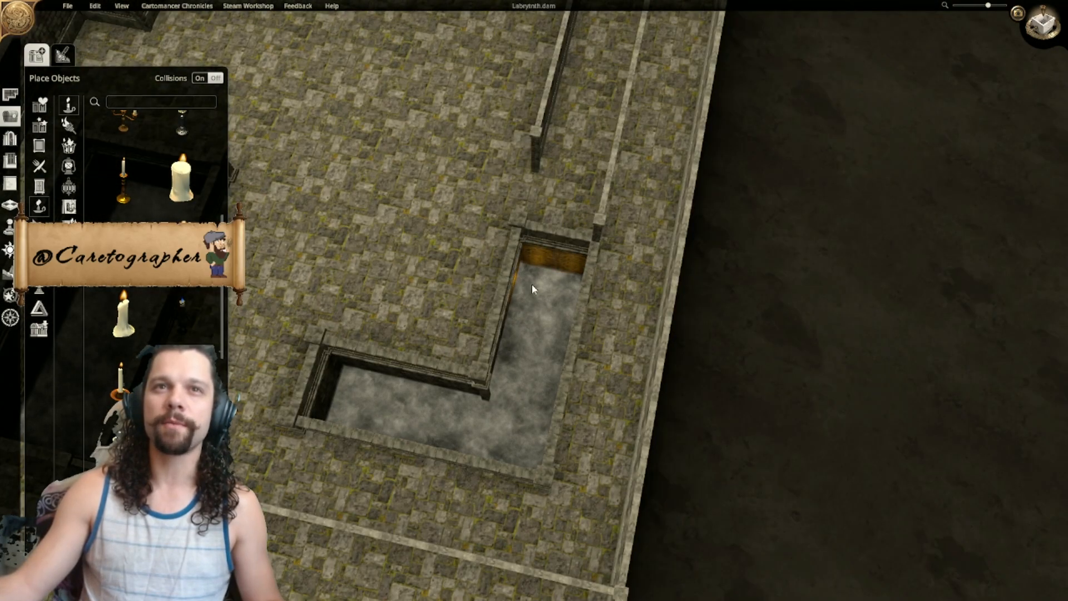
{"action": "scroll", "coordinate": [507, 279], "scroll_direction": "up", "scroll_amount": 1}
{"action": "middle_click_drag", "start_coordinate": [544, 291], "coordinate": [470, 253]}
{"action": "scroll", "coordinate": [507, 280], "scroll_direction": "up", "scroll_amount": 1}
{"action": "middle_click_drag", "start_coordinate": [501, 350], "coordinate": [597, 368]}
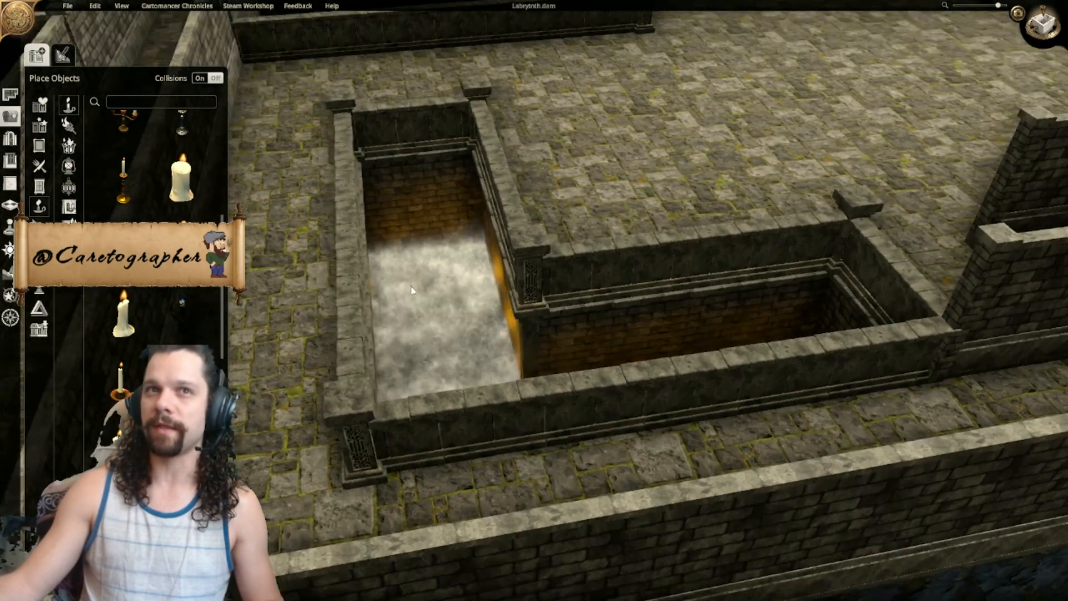
Step: Place candle copies along the outer brick walls of the L-shaped pit near the labyrinth's edge
{"action": "right_click_drag", "start_coordinate": [412, 291], "coordinate": [648, 312]}
{"action": "middle_click_drag", "start_coordinate": [648, 311], "coordinate": [532, 321]}
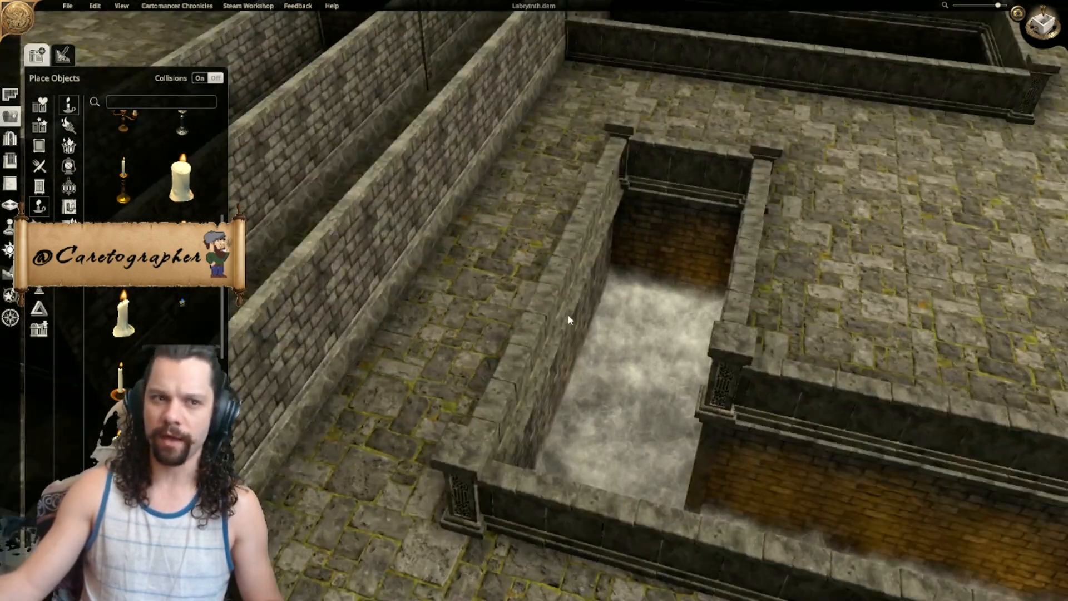
{"action": "middle_click_drag", "start_coordinate": [654, 335], "coordinate": [630, 358]}
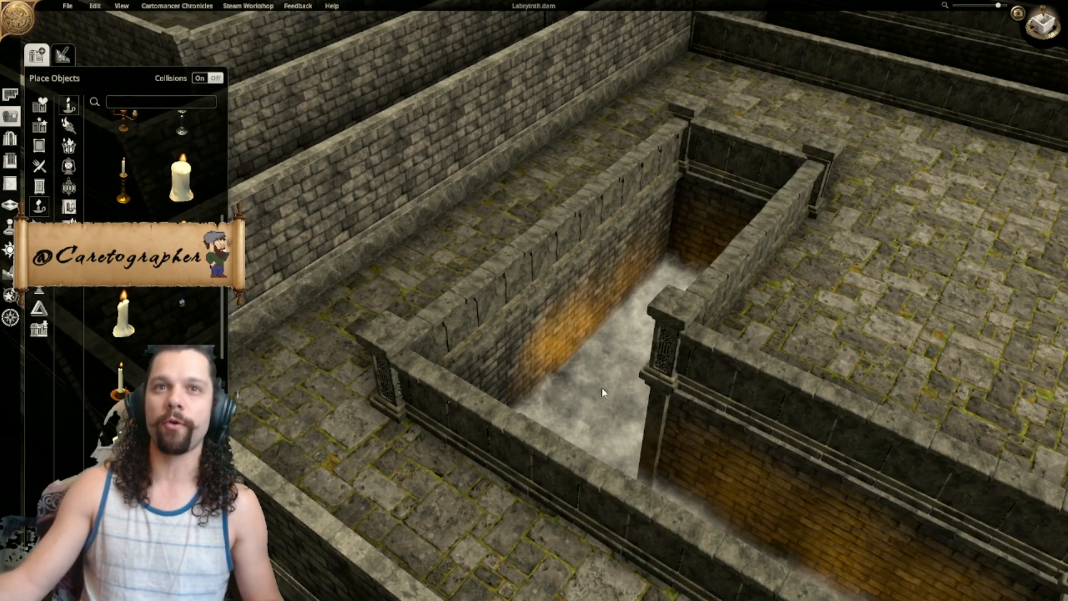
{"action": "middle_click_drag", "start_coordinate": [599, 395], "coordinate": [566, 406]}
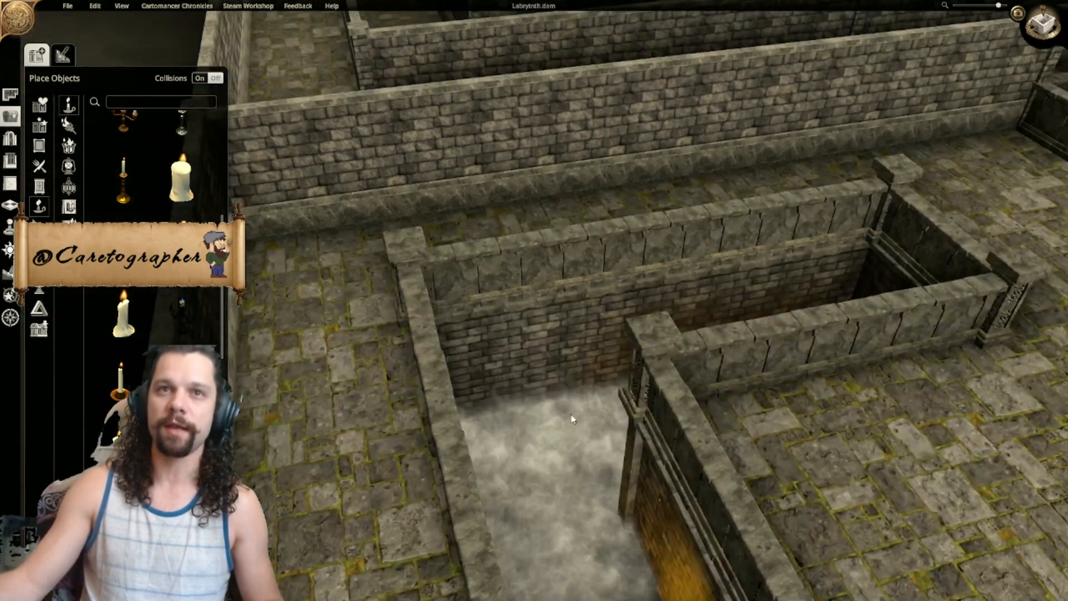
{"action": "middle_click_drag", "start_coordinate": [582, 448], "coordinate": [408, 447]}
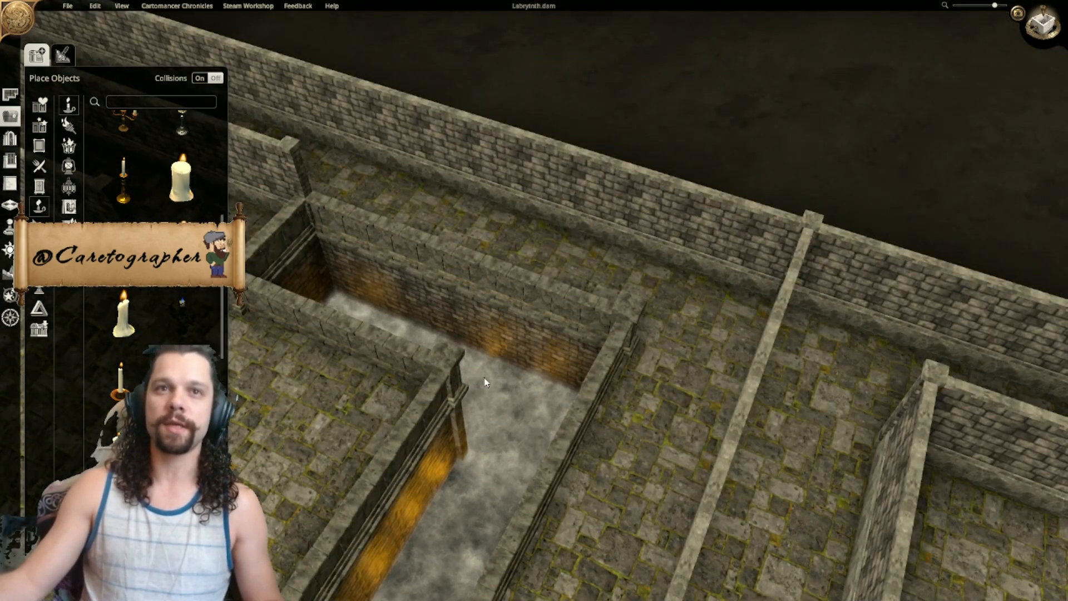
{"action": "middle_click_drag", "start_coordinate": [495, 399], "coordinate": [536, 376]}
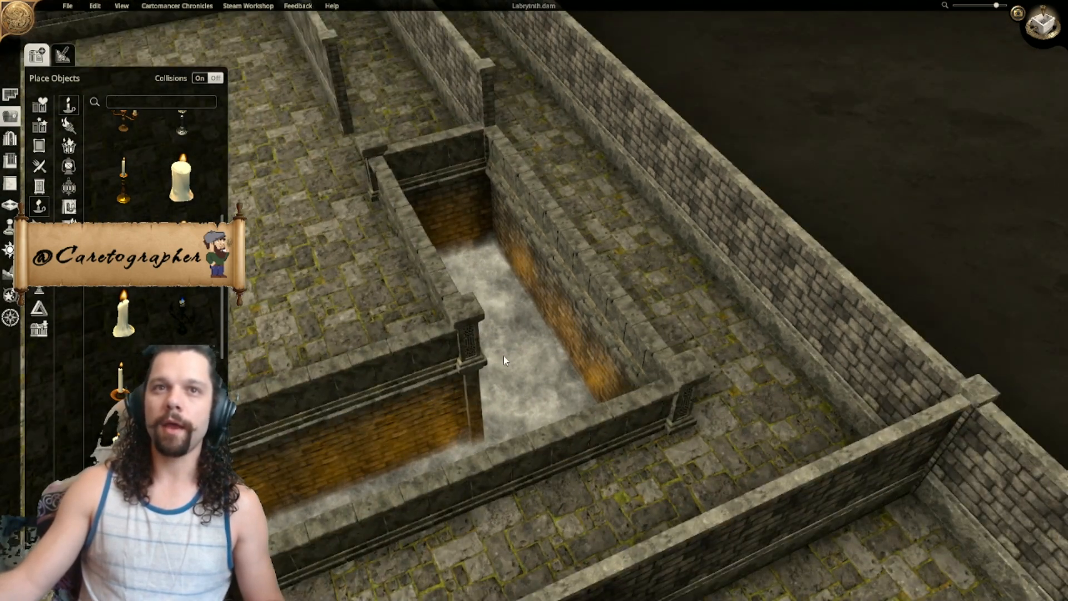
Step: Place a row of candles along one long wall of the unlit rectangular fog pit beside the black trench
{"action": "right_click_drag", "start_coordinate": [512, 356], "coordinate": [684, 225]}
{"action": "scroll", "coordinate": [684, 226], "scroll_direction": "down", "scroll_amount": 3}
{"action": "middle_click_drag", "start_coordinate": [684, 226], "coordinate": [568, 290]}
{"action": "right_click_drag", "start_coordinate": [548, 253], "coordinate": [607, 352]}
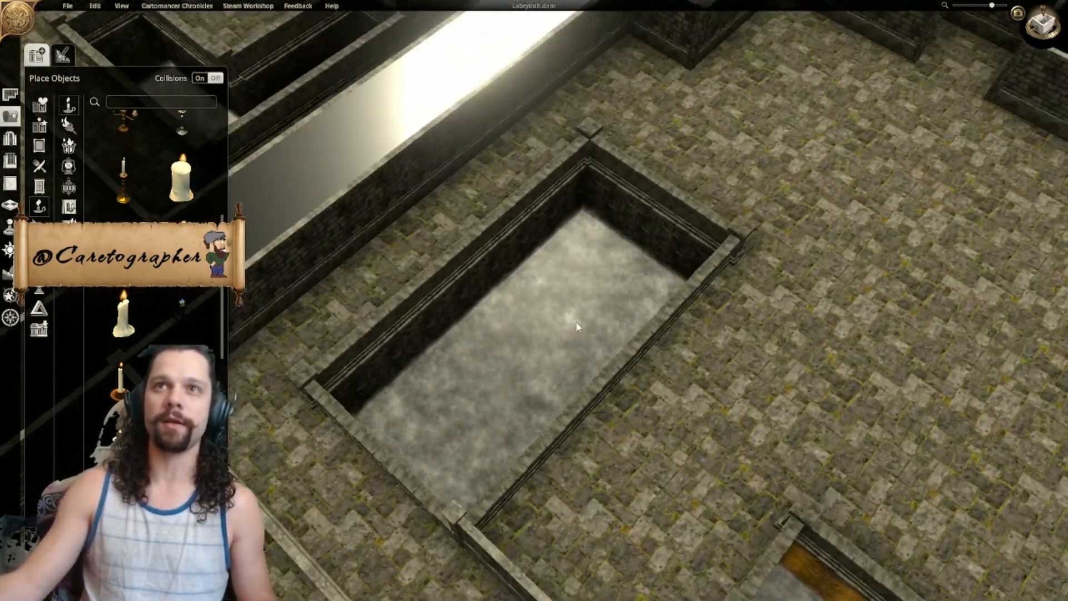
{"action": "middle_click_drag", "start_coordinate": [572, 322], "coordinate": [622, 287]}
{"action": "right_click_drag", "start_coordinate": [623, 287], "coordinate": [708, 323]}
{"action": "scroll", "coordinate": [709, 323], "scroll_direction": "up", "scroll_amount": 1}
{"action": "middle_click_drag", "start_coordinate": [708, 327], "coordinate": [733, 305]}
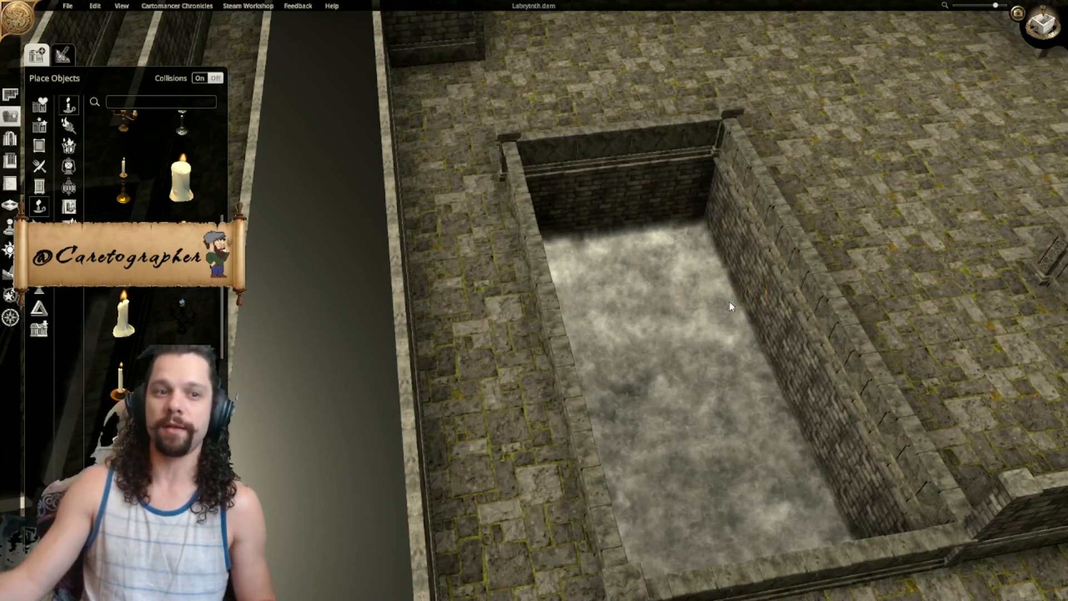
{"action": "left_click", "coordinate": [725, 268]}
{"action": "left_click", "coordinate": [693, 262]}
{"action": "left_click", "coordinate": [696, 287]}
{"action": "left_click", "coordinate": [699, 322]}
{"action": "left_click", "coordinate": [719, 408]}
Step: Place candles along the remaining walls of that rectangular pit and in the L-shaped pit across the black trench
{"action": "middle_click_drag", "start_coordinate": [708, 413], "coordinate": [910, 393]}
{"action": "middle_click_drag", "start_coordinate": [590, 250], "coordinate": [493, 296]}
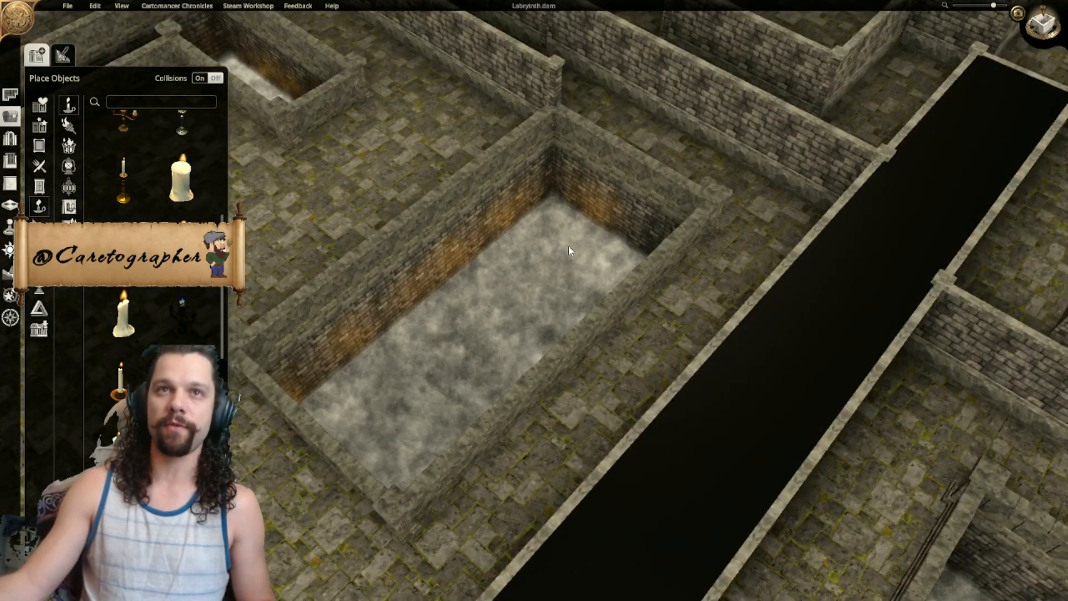
{"action": "middle_click_drag", "start_coordinate": [549, 231], "coordinate": [445, 278]}
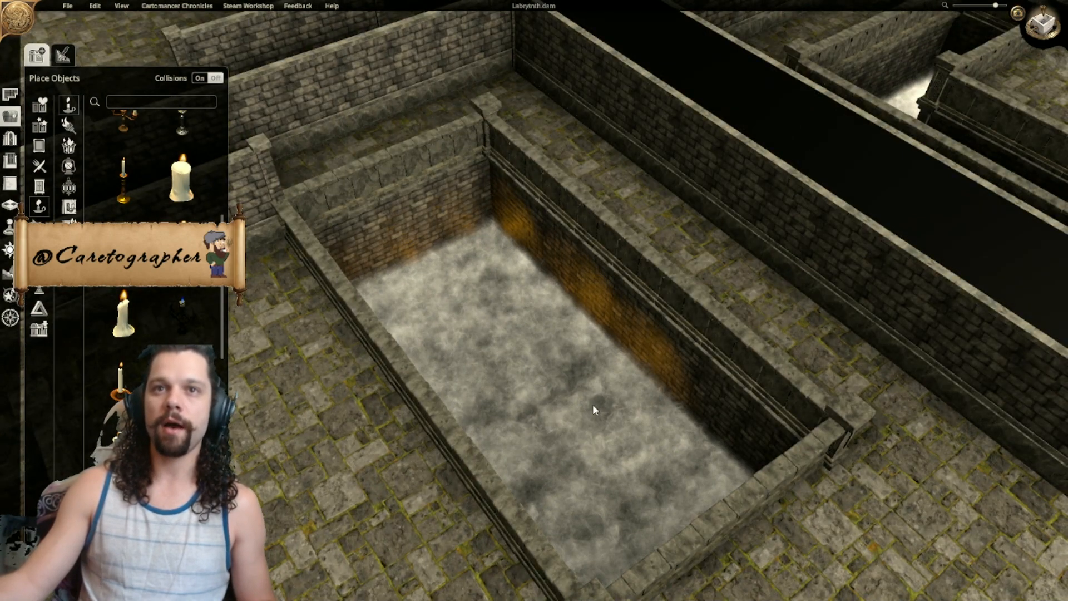
{"action": "middle_click_drag", "start_coordinate": [643, 482], "coordinate": [605, 267]}
{"action": "middle_click_drag", "start_coordinate": [680, 265], "coordinate": [673, 398]}
{"action": "middle_click_drag", "start_coordinate": [650, 482], "coordinate": [579, 498]}
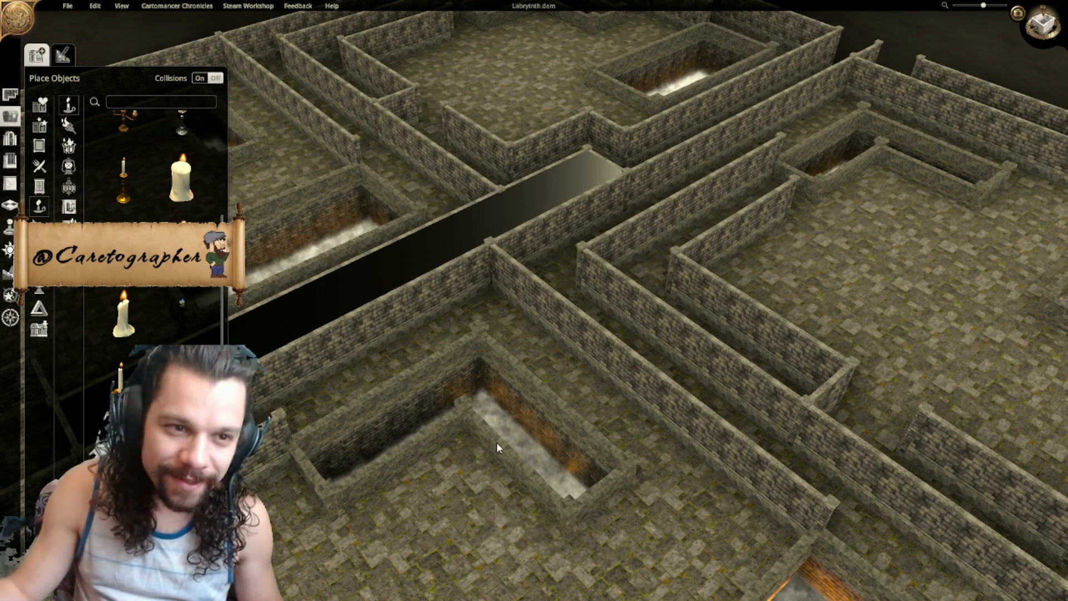
Step: Check the fog pits on both sides of the black trench for brick walls that still lack candlelight
{"action": "right_click_drag", "start_coordinate": [496, 443], "coordinate": [432, 446]}
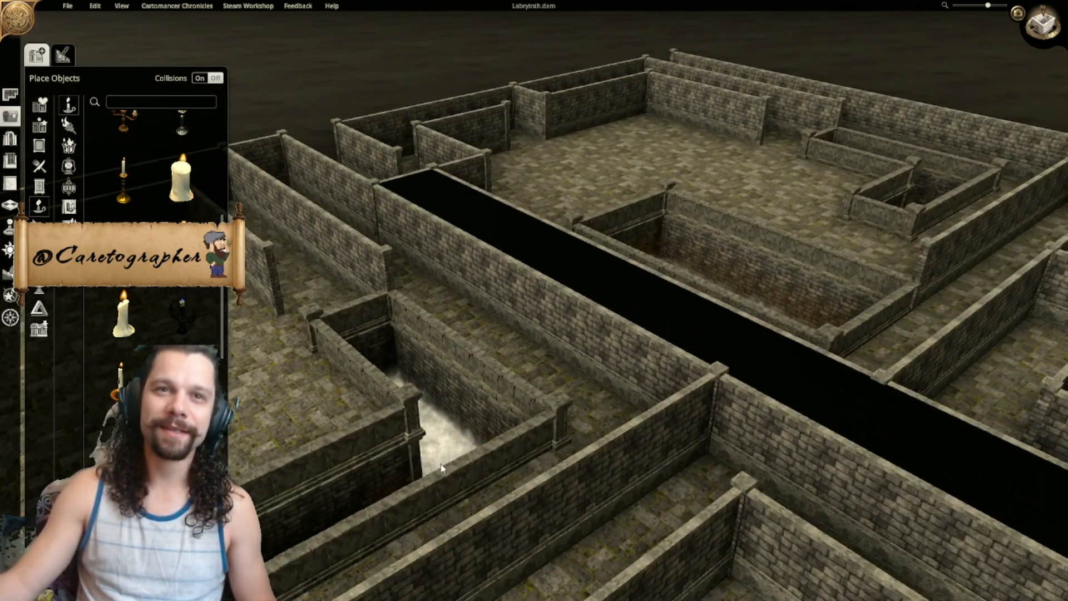
{"action": "middle_click_drag", "start_coordinate": [451, 456], "coordinate": [496, 496]}
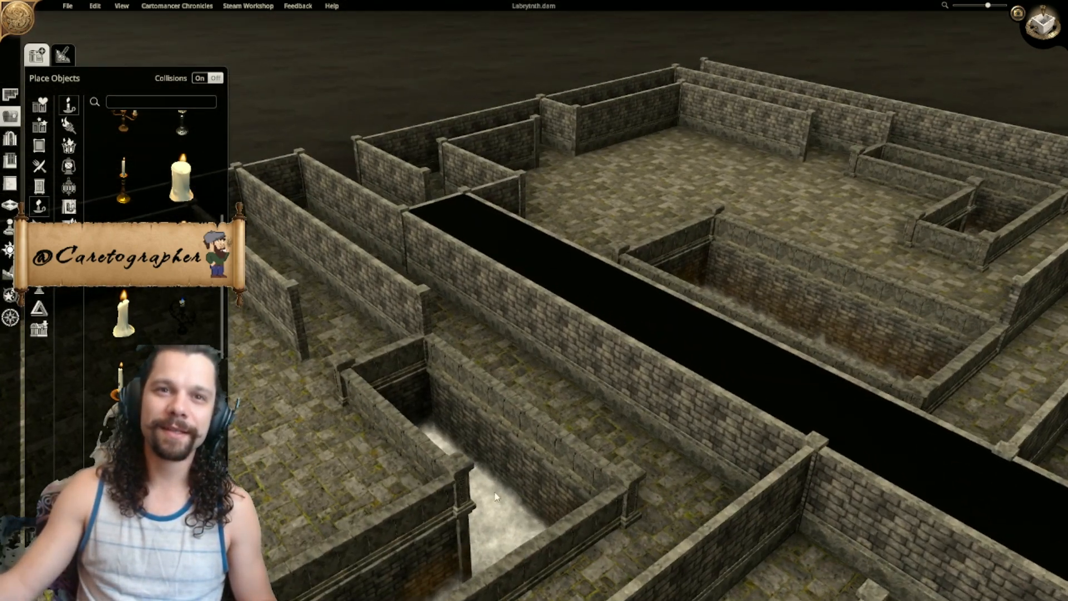
{"action": "left_click", "coordinate": [499, 527]}
{"action": "left_click", "coordinate": [717, 534]}
{"action": "middle_click_drag", "start_coordinate": [717, 534], "coordinate": [675, 378]}
{"action": "left_click", "coordinate": [328, 337]}
{"action": "middle_click_drag", "start_coordinate": [667, 572], "coordinate": [573, 423]}
{"action": "left_click", "coordinate": [719, 276]}
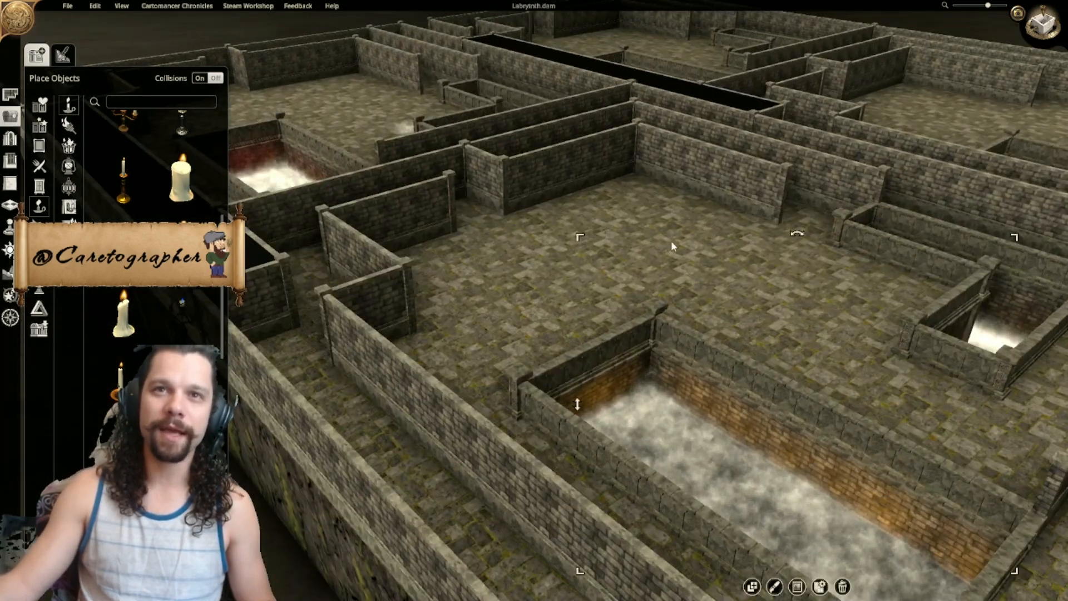
{"action": "middle_click_drag", "start_coordinate": [719, 278], "coordinate": [748, 495]}
{"action": "middle_click_drag", "start_coordinate": [528, 267], "coordinate": [690, 400]}
Step: Place candles against the dark brick walls inside the L-shaped fog pit beside the black trench
{"action": "left_click", "coordinate": [123, 323]}
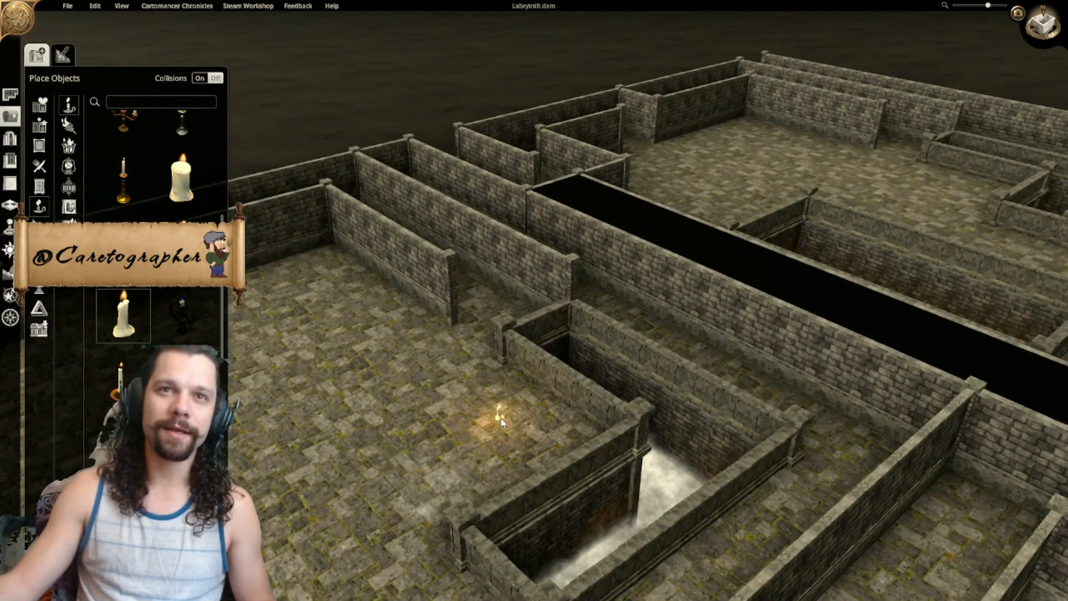
{"action": "left_click", "coordinate": [649, 500]}
{"action": "left_click", "coordinate": [634, 553]}
{"action": "left_click", "coordinate": [654, 500]}
{"action": "left_click_drag", "start_coordinate": [635, 521], "coordinate": [678, 521]}
{"action": "left_click", "coordinate": [614, 553]}
Step: Shrink the oversized candle in the L-shaped pit so that it sits within the fog beside the brick wall
{"action": "middle_click_drag", "start_coordinate": [676, 507], "coordinate": [428, 432]}
{"action": "left_click", "coordinate": [415, 420]}
{"action": "left_click_drag", "start_coordinate": [423, 432], "coordinate": [577, 458]}
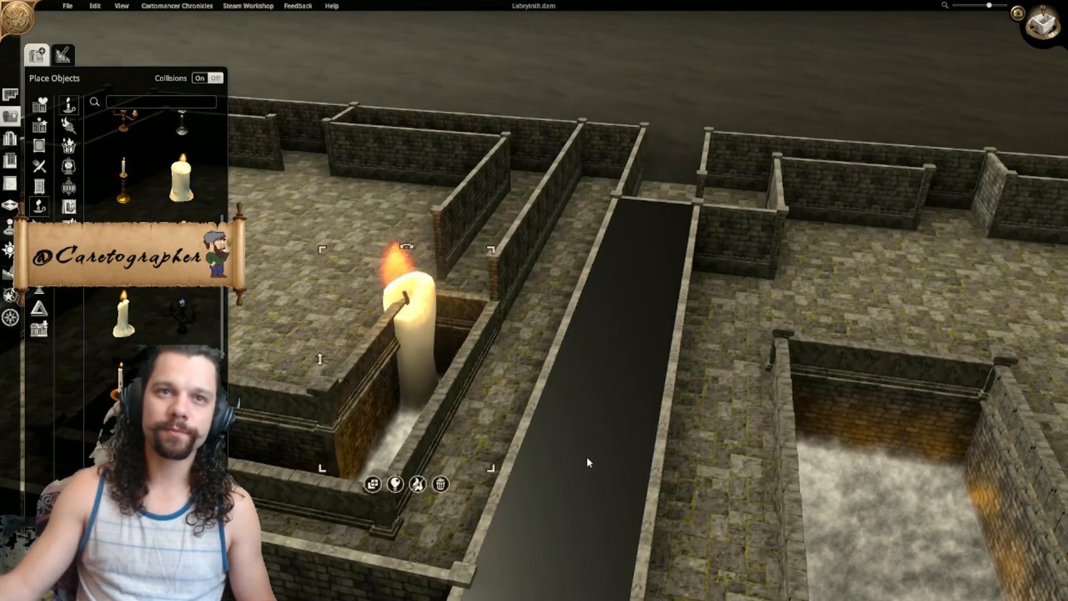
{"action": "left_click_drag", "start_coordinate": [506, 244], "coordinate": [433, 401]}
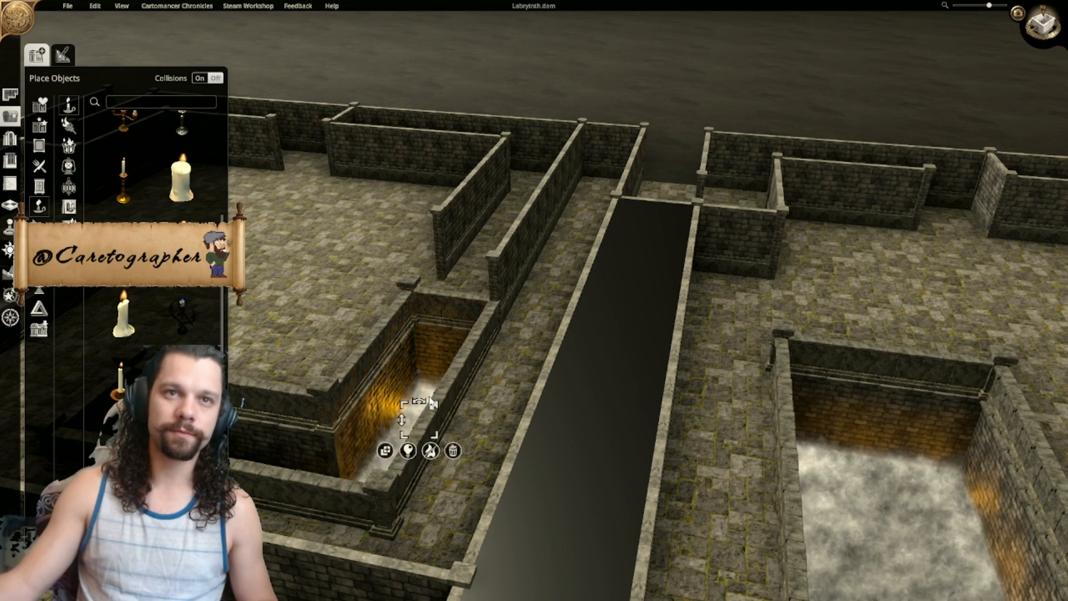
Step: Survey the whole labyrinth from several sides to review the candle lighting in all the fog pits
{"action": "middle_click_drag", "start_coordinate": [389, 452], "coordinate": [452, 353]}
{"action": "scroll", "coordinate": [332, 366], "scroll_direction": "up", "scroll_amount": 2}
{"action": "middle_click_drag", "start_coordinate": [331, 366], "coordinate": [472, 402]}
{"action": "left_click", "coordinate": [1015, 376]}
{"action": "middle_click_drag", "start_coordinate": [1036, 287], "coordinate": [673, 249]}
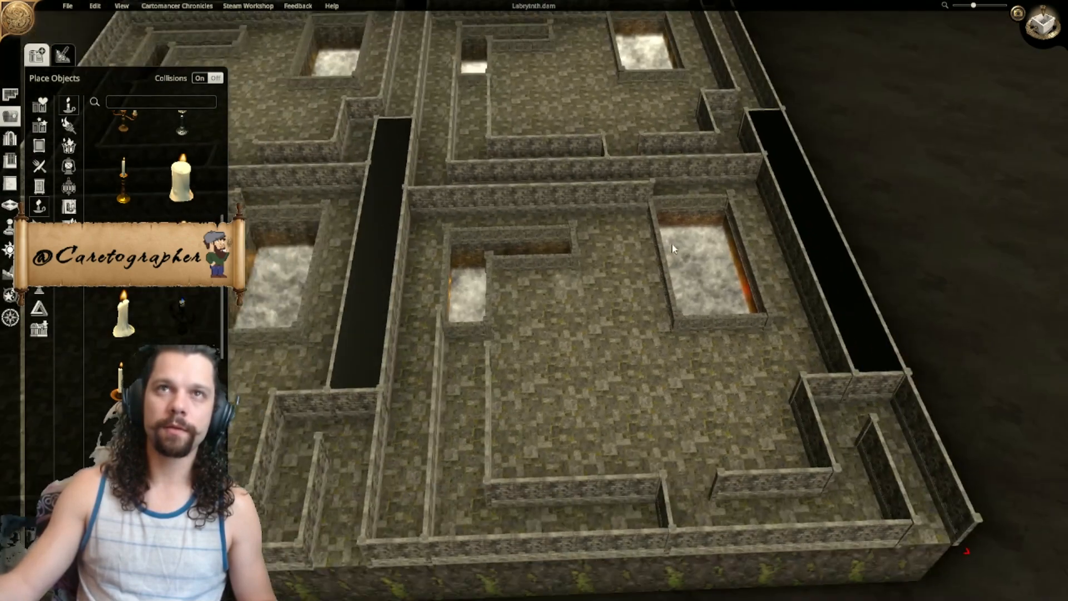
{"action": "scroll", "coordinate": [449, 217], "scroll_direction": "down", "scroll_amount": 3}
{"action": "middle_click_drag", "start_coordinate": [448, 217], "coordinate": [474, 192]}
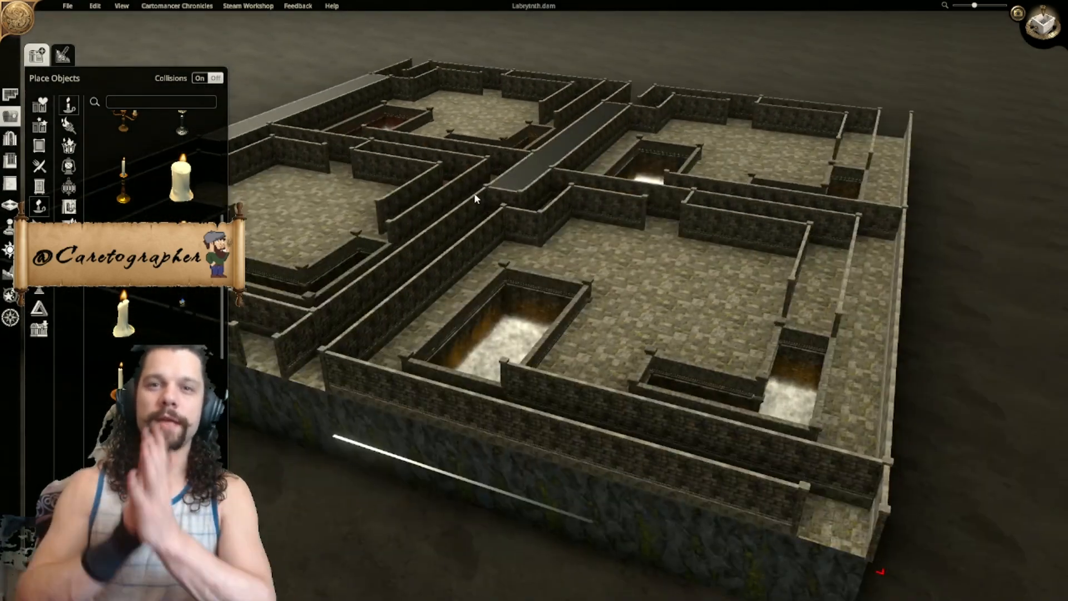
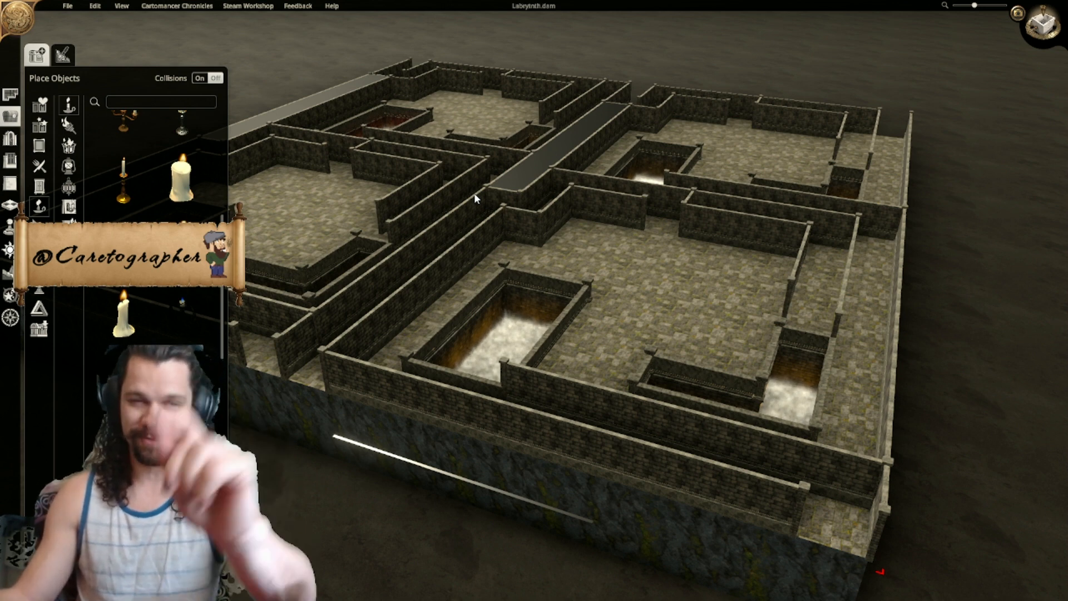
{"action": "right_click_drag", "start_coordinate": [481, 190], "coordinate": [660, 192]}
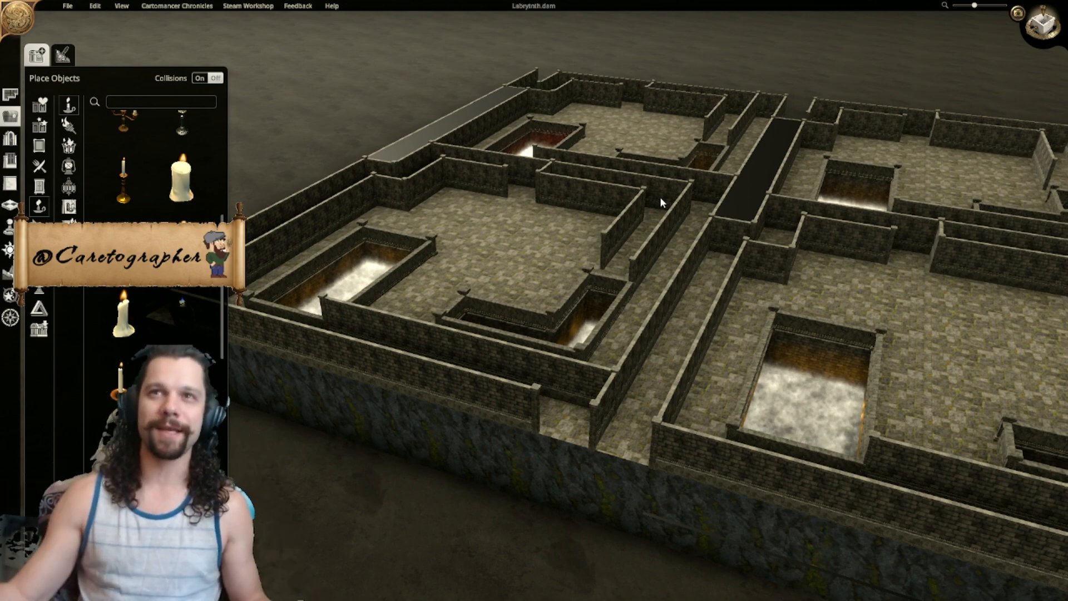
{"action": "right_click_drag", "start_coordinate": [803, 216], "coordinate": [492, 141]}
{"action": "middle_click_drag", "start_coordinate": [493, 140], "coordinate": [473, 192]}
{"action": "scroll", "coordinate": [473, 193], "scroll_direction": "up", "scroll_amount": 2}
{"action": "right_click_drag", "start_coordinate": [475, 198], "coordinate": [441, 220]}
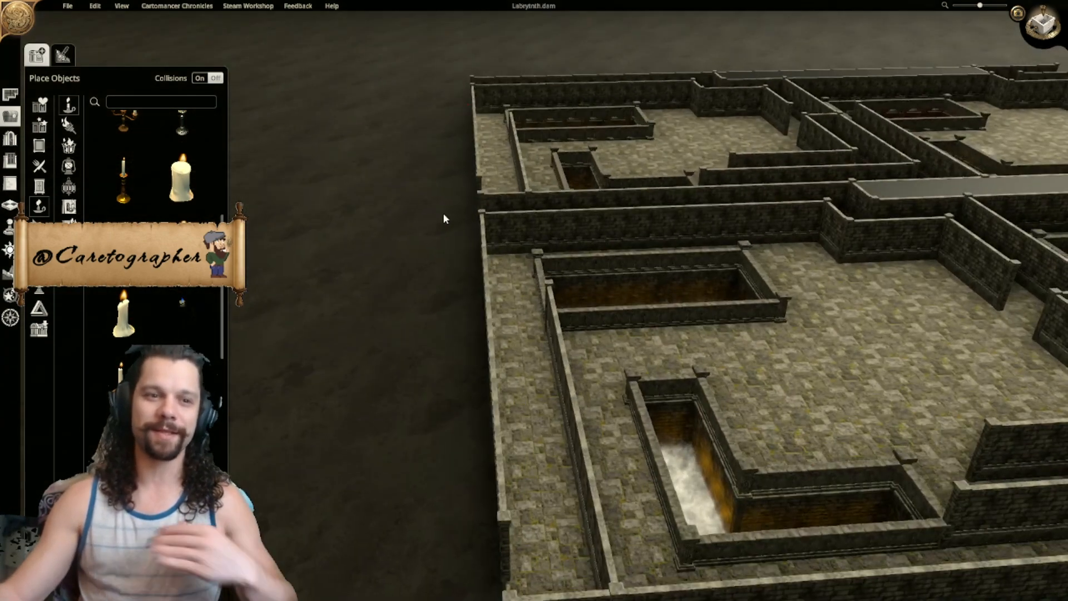
{"action": "right_click_drag", "start_coordinate": [603, 288], "coordinate": [492, 285]}
{"action": "middle_click_drag", "start_coordinate": [696, 320], "coordinate": [538, 336]}
{"action": "middle_click_drag", "start_coordinate": [729, 357], "coordinate": [589, 308]}
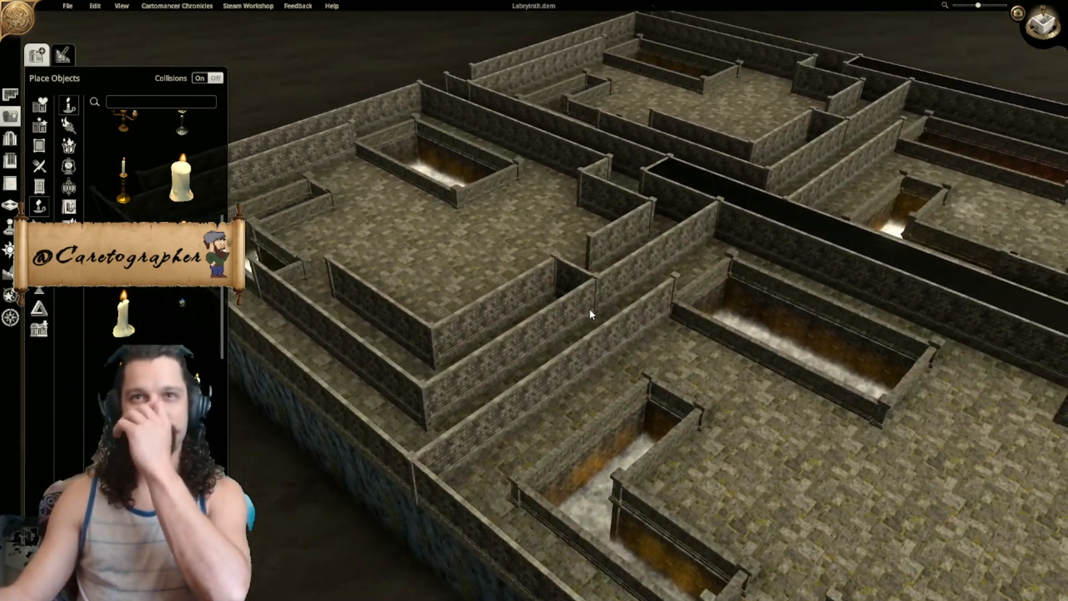
Step: Examine the rectangular and L-shaped fog pits up close and compare their wall lighting with the rest of the map
{"action": "scroll", "coordinate": [474, 310], "scroll_direction": "up", "scroll_amount": 1}
{"action": "middle_click_drag", "start_coordinate": [628, 342], "coordinate": [456, 321]}
{"action": "scroll", "coordinate": [555, 319], "scroll_direction": "up", "scroll_amount": 1}
{"action": "middle_click_drag", "start_coordinate": [555, 320], "coordinate": [618, 283]}
{"action": "scroll", "coordinate": [529, 269], "scroll_direction": "up", "scroll_amount": 1}
{"action": "middle_click_drag", "start_coordinate": [529, 273], "coordinate": [681, 313]}
{"action": "middle_click_drag", "start_coordinate": [573, 296], "coordinate": [700, 263]}
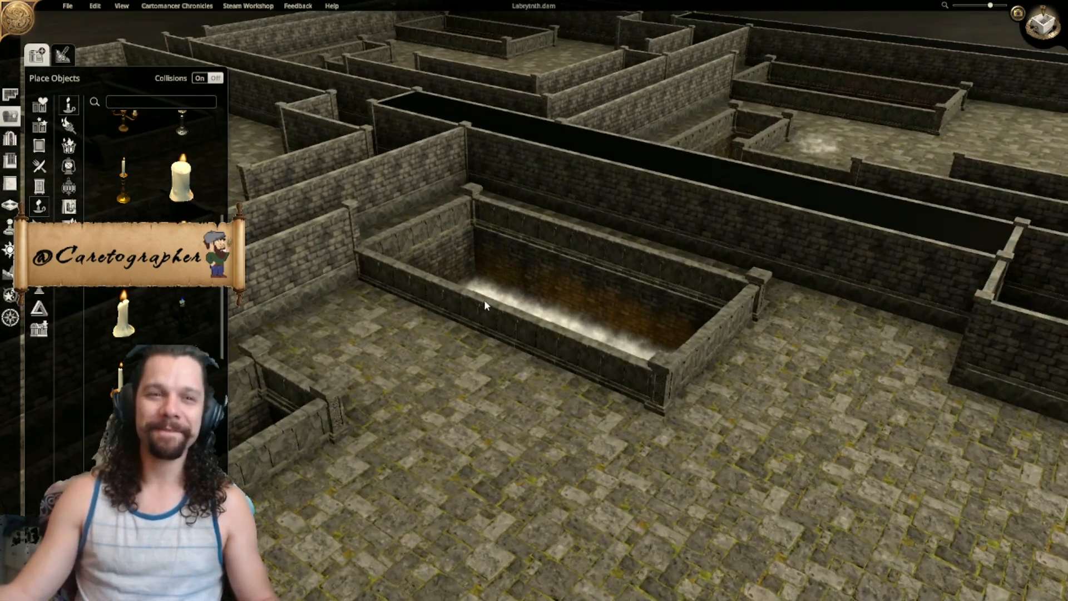
{"action": "middle_click_drag", "start_coordinate": [481, 305], "coordinate": [627, 294]}
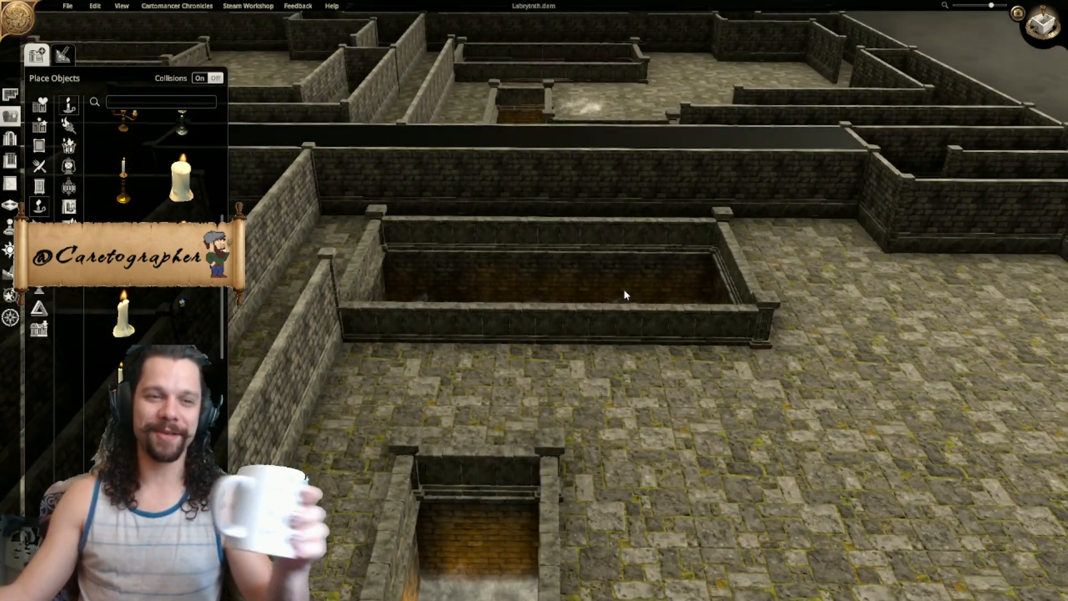
{"action": "right_click_drag", "start_coordinate": [740, 346], "coordinate": [660, 264]}
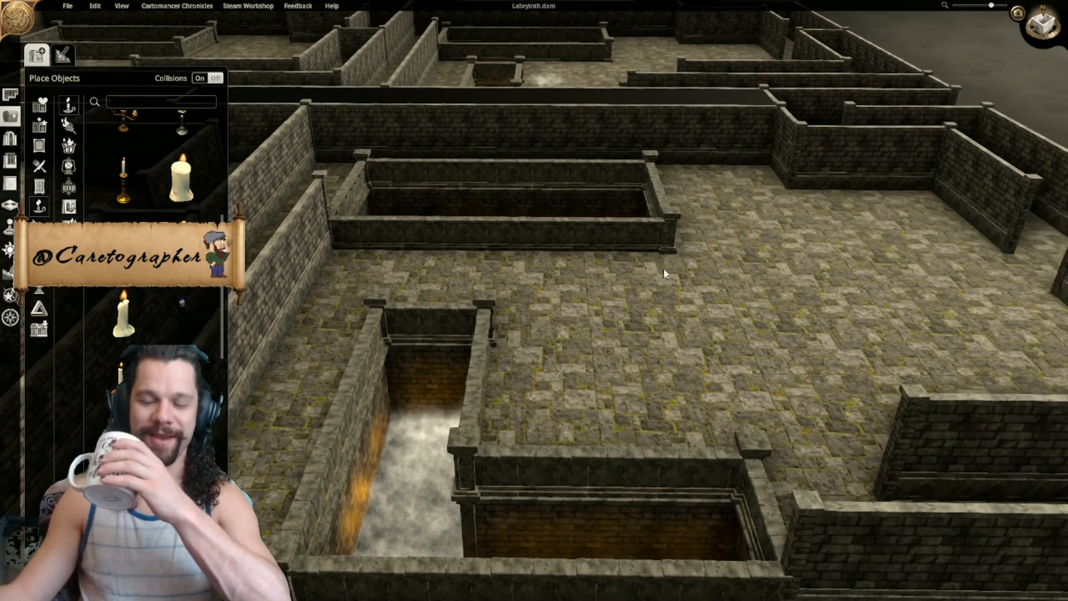
{"action": "right_click_drag", "start_coordinate": [724, 293], "coordinate": [686, 284]}
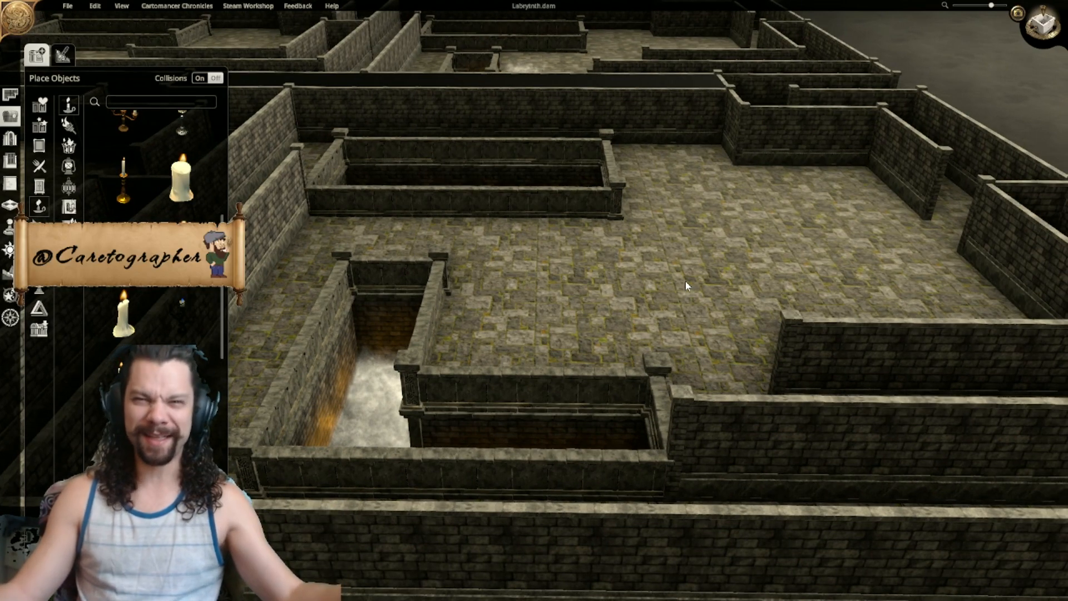
{"action": "middle_click_drag", "start_coordinate": [686, 282], "coordinate": [779, 296]}
{"action": "scroll", "coordinate": [587, 309], "scroll_direction": "down", "scroll_amount": 6}
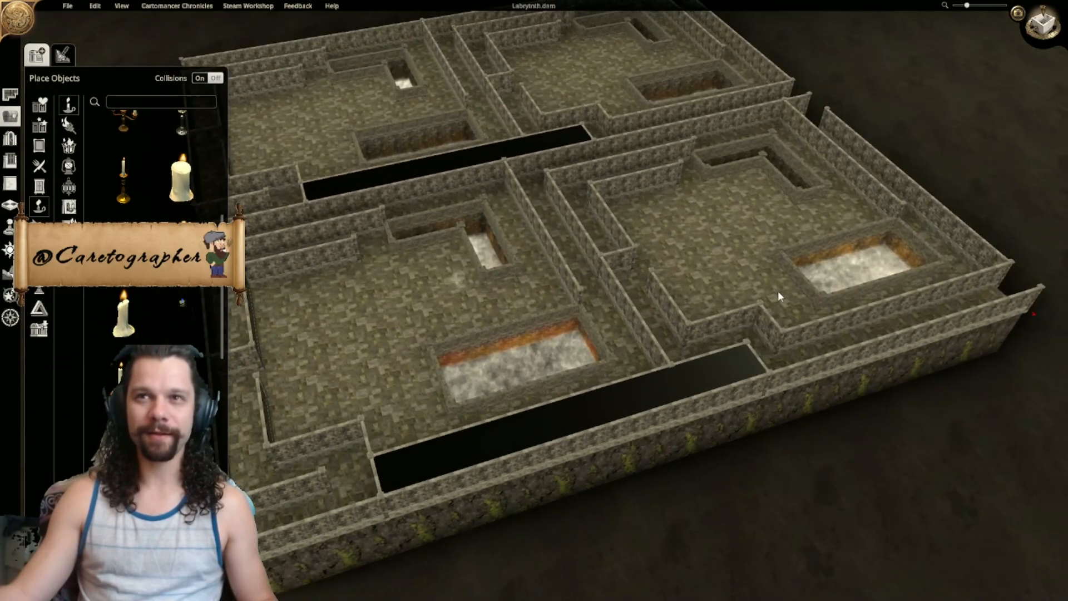
{"action": "middle_click_drag", "start_coordinate": [527, 218], "coordinate": [541, 273]}
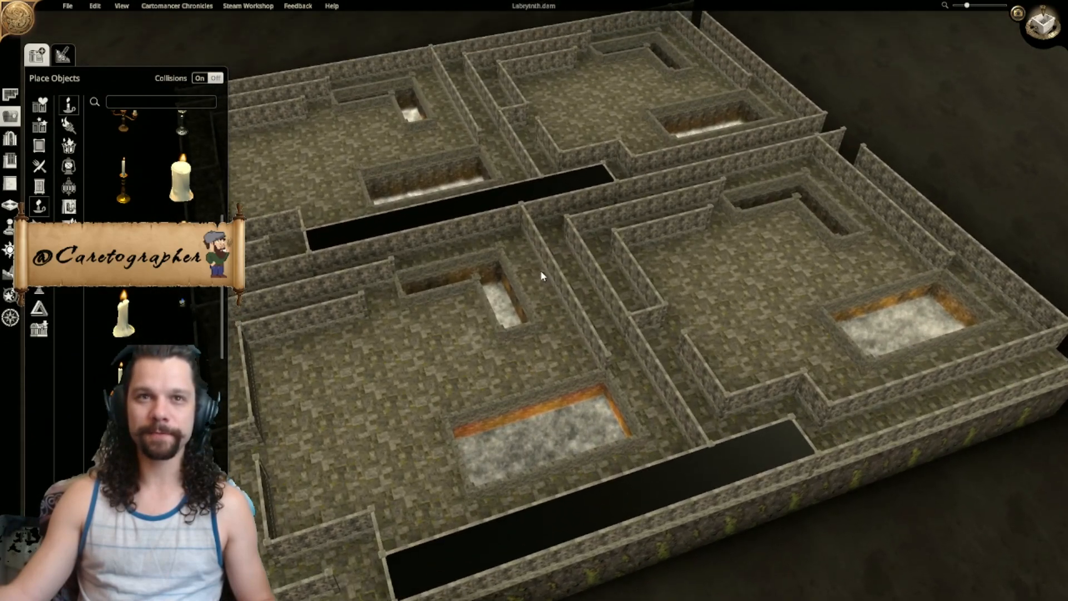
Step: In the top-down view, place a large candle on open floor in a room and give it amber light at raised brightness
{"action": "left_click", "coordinate": [1044, 23]}
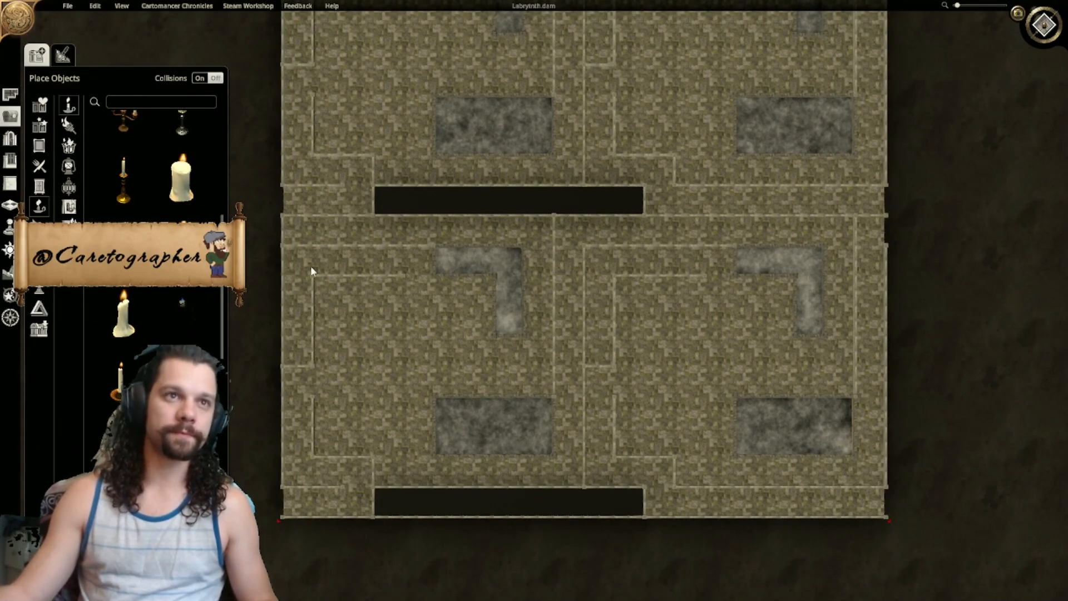
{"action": "left_click_drag", "start_coordinate": [187, 184], "coordinate": [342, 315]}
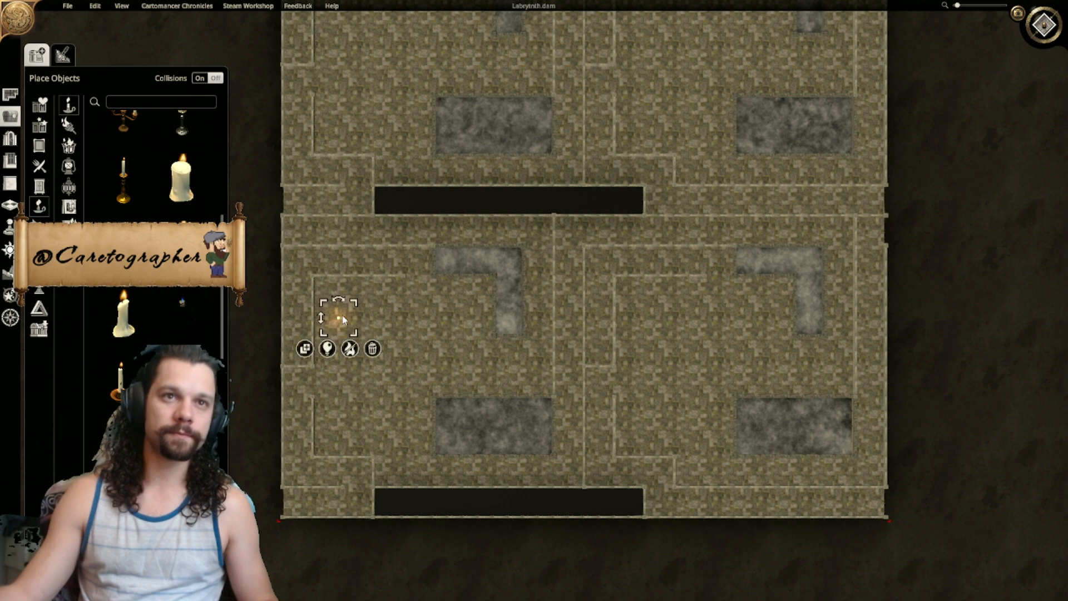
{"action": "left_click", "coordinate": [328, 349]}
{"action": "left_click", "coordinate": [345, 397]}
{"action": "left_click_drag", "start_coordinate": [328, 417], "coordinate": [351, 429]}
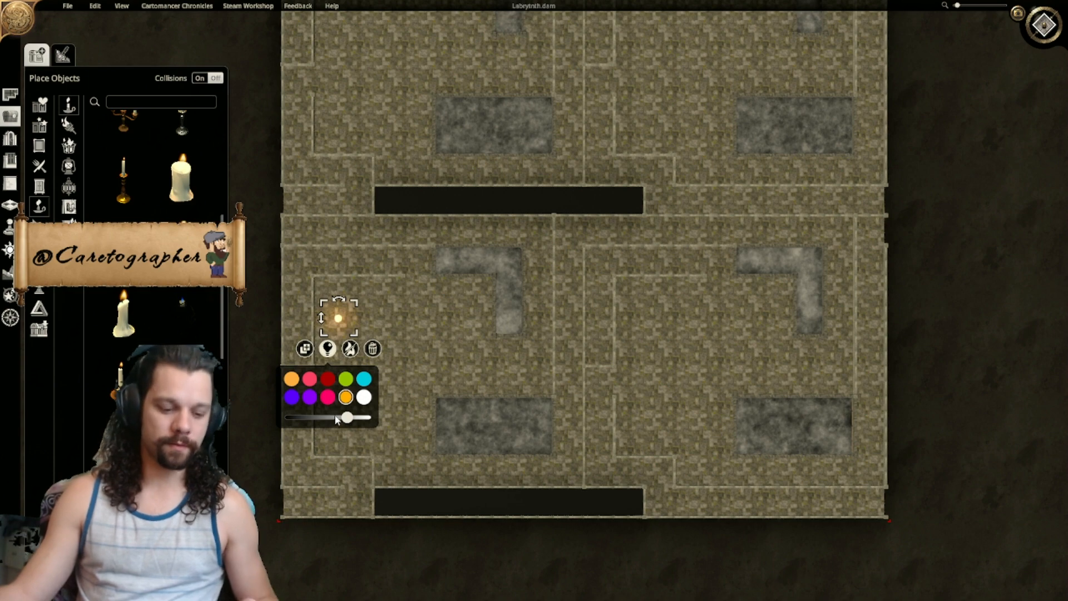
{"action": "key", "text": "ctrl+c"}
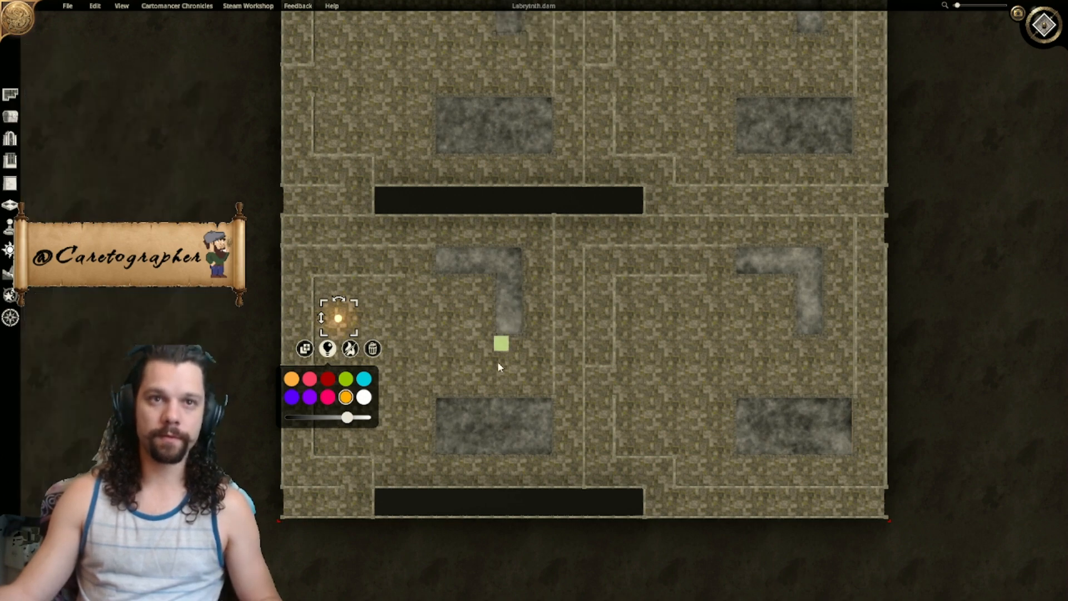
Step: Preview the candle-lit labyrinth from above in the 3D view and in Cinematic Mode
{"action": "right_click_drag", "start_coordinate": [537, 289], "coordinate": [491, 430]}
{"action": "left_click_drag", "start_coordinate": [356, 72], "coordinate": [770, 488]}
{"action": "left_click", "coordinate": [1044, 25]}
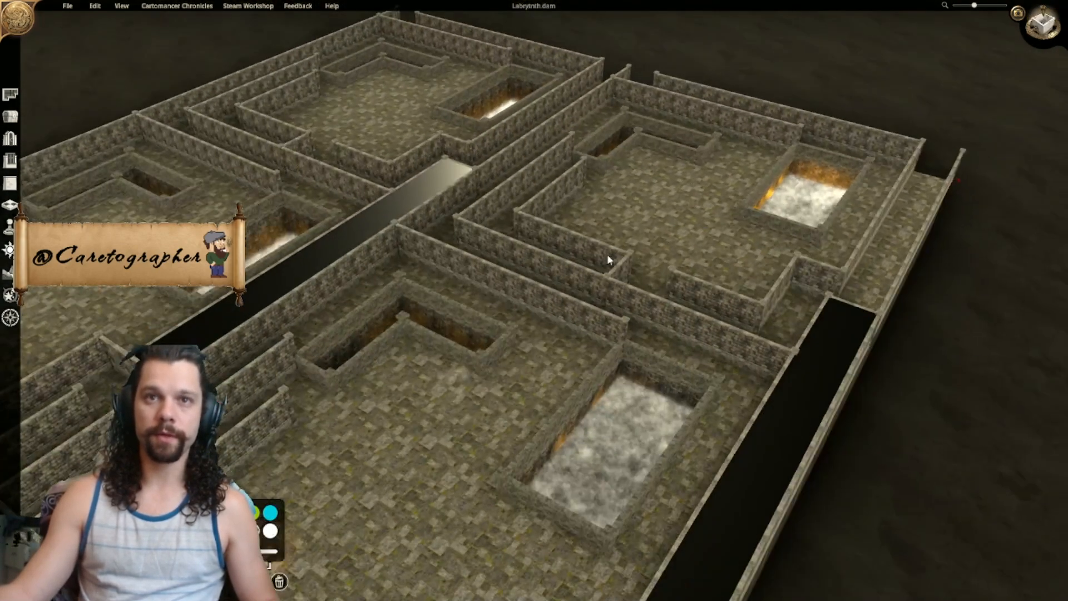
{"action": "middle_click_drag", "start_coordinate": [608, 260], "coordinate": [717, 295]}
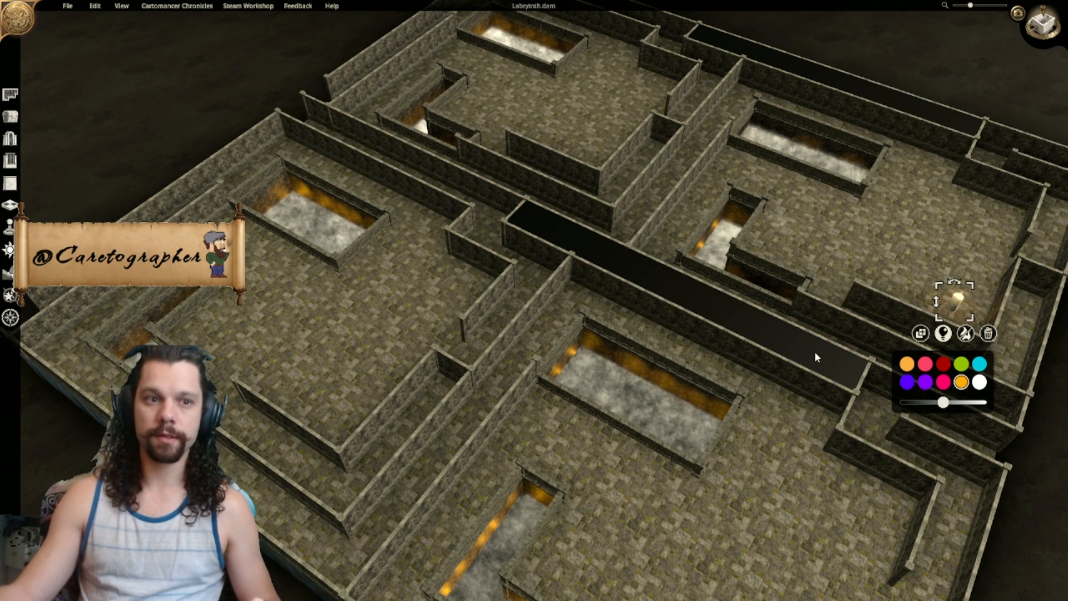
{"action": "middle_click_drag", "start_coordinate": [687, 382], "coordinate": [807, 378]}
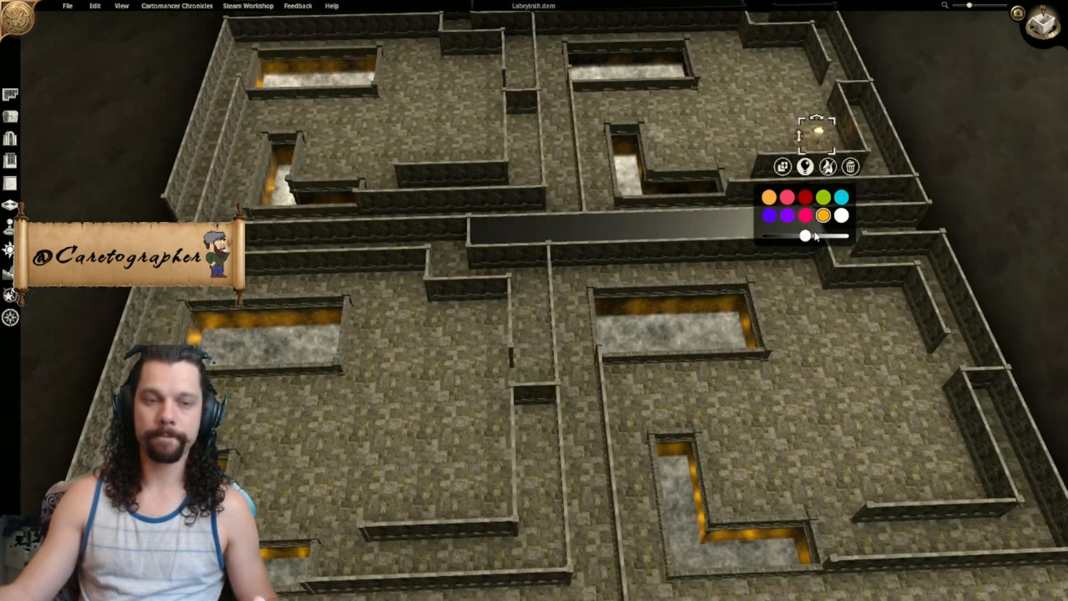
{"action": "key", "text": "ctrl+c"}
{"action": "middle_click_drag", "start_coordinate": [844, 288], "coordinate": [853, 311]}
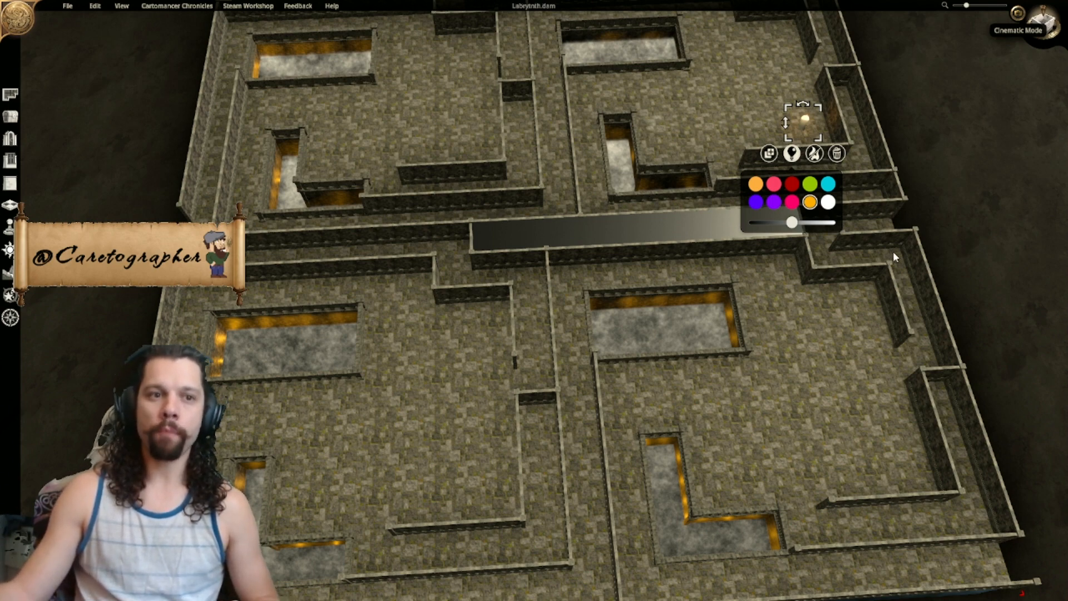
{"action": "left_click", "coordinate": [1018, 13]}
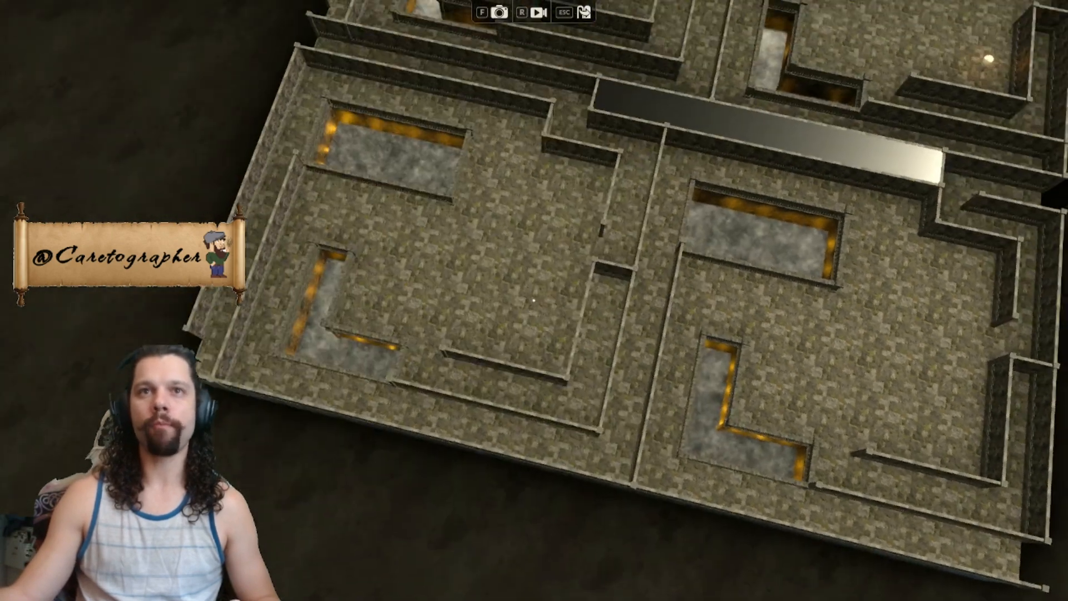
{"action": "key", "text": "Escape"}
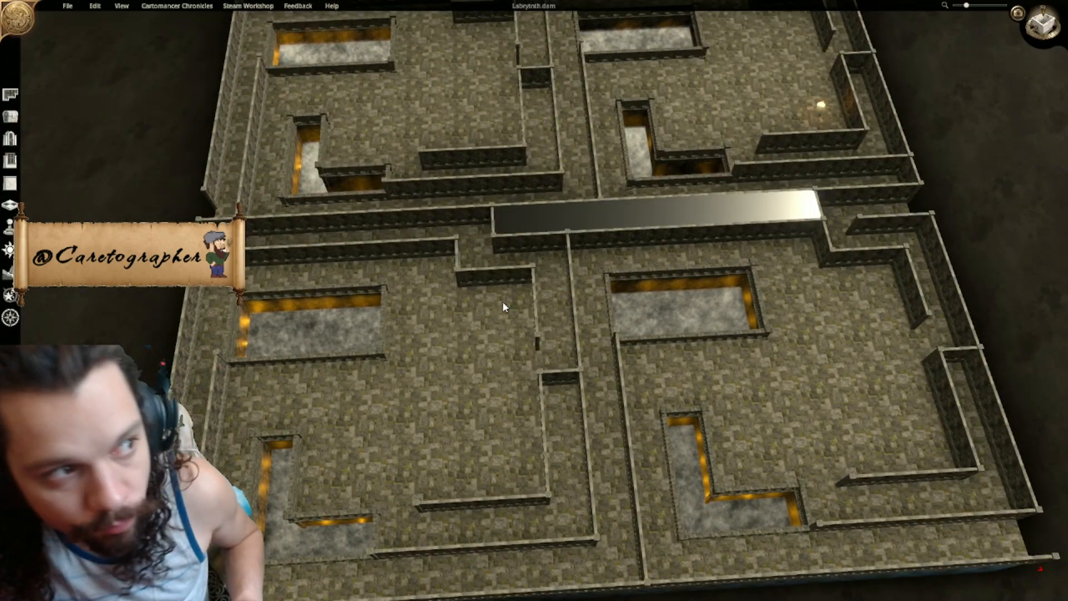
Step: Check how the pits look across the whole map in the top-down view, and return to the 3D view
{"action": "left_click", "coordinate": [1044, 27]}
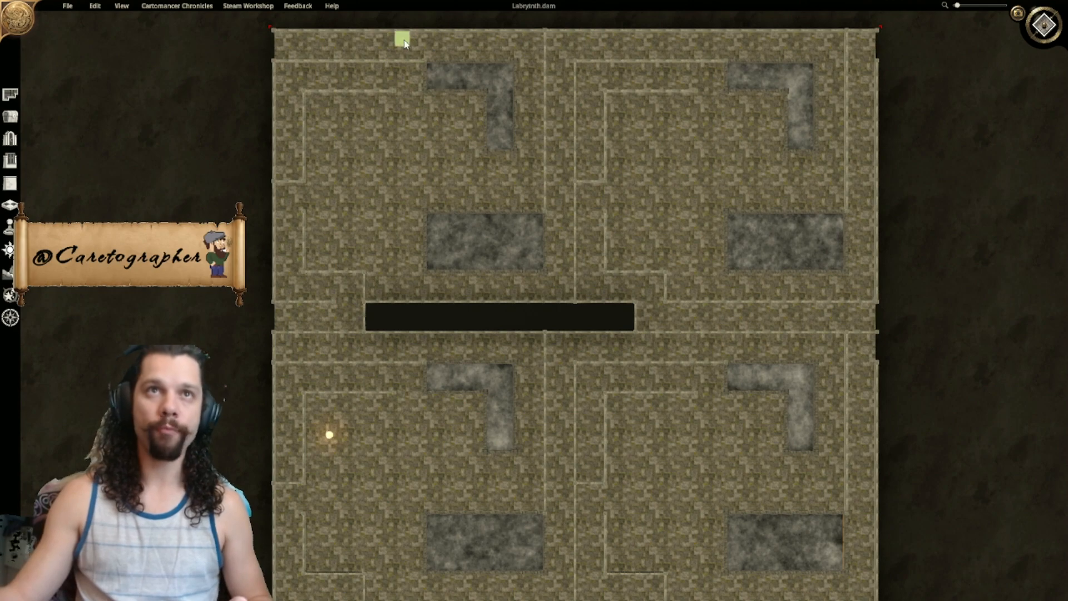
{"action": "left_click_drag", "start_coordinate": [404, 43], "coordinate": [832, 555]}
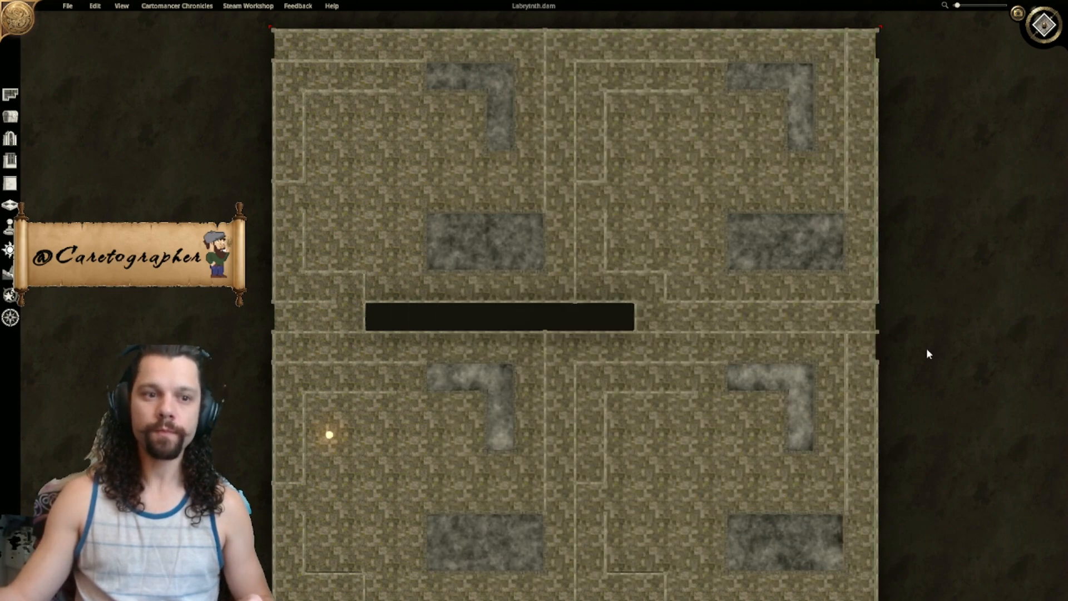
{"action": "left_click", "coordinate": [1043, 26]}
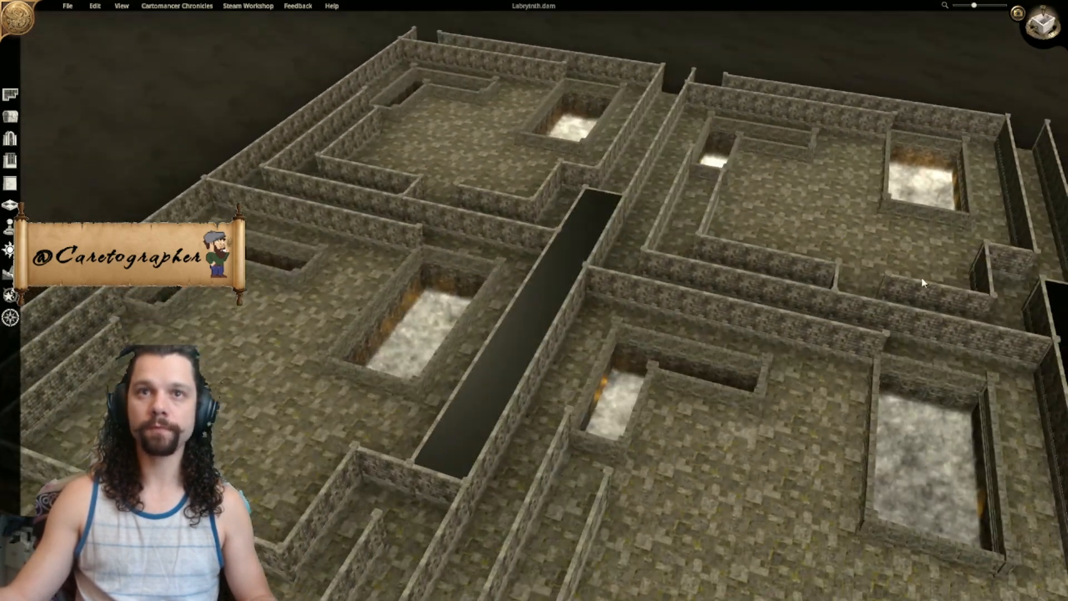
Step: Place a duplicate of the large floor candle on the open floor near the rectangular fog pit and shrink it
{"action": "right_click_drag", "start_coordinate": [921, 277], "coordinate": [518, 282]}
{"action": "right_click_drag", "start_coordinate": [725, 297], "coordinate": [491, 289]}
{"action": "right_click_drag", "start_coordinate": [740, 302], "coordinate": [553, 296]}
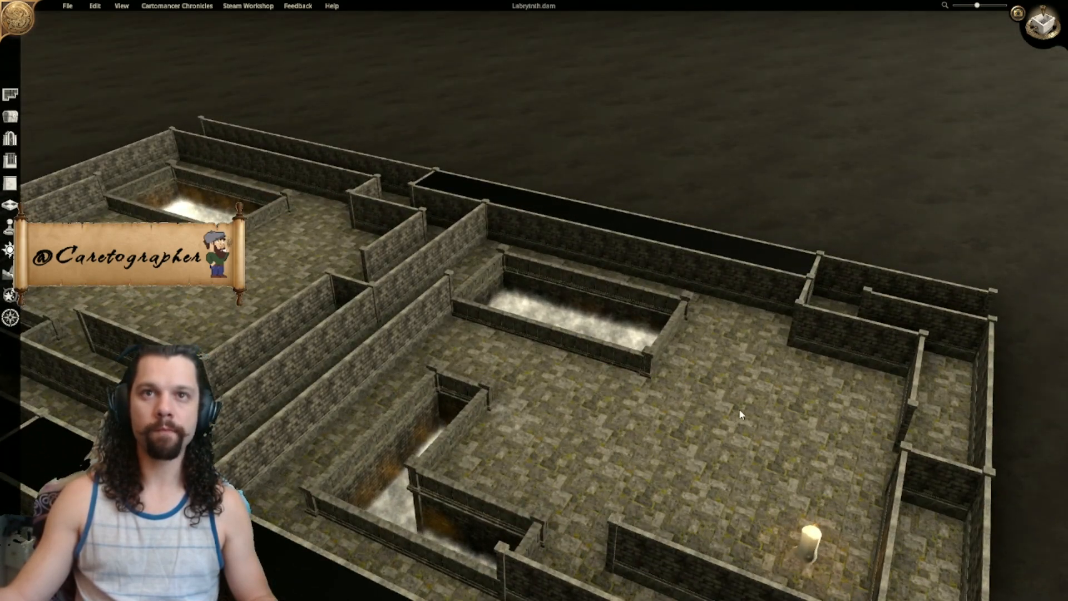
{"action": "right_click_drag", "start_coordinate": [644, 411], "coordinate": [806, 369]}
{"action": "scroll", "coordinate": [823, 390], "scroll_direction": "up", "scroll_amount": 2}
{"action": "mouse_move", "coordinate": [864, 401]}
{"action": "left_click", "coordinate": [831, 428]}
{"action": "left_click", "coordinate": [649, 345]}
{"action": "left_click_drag", "start_coordinate": [667, 314], "coordinate": [653, 335]}
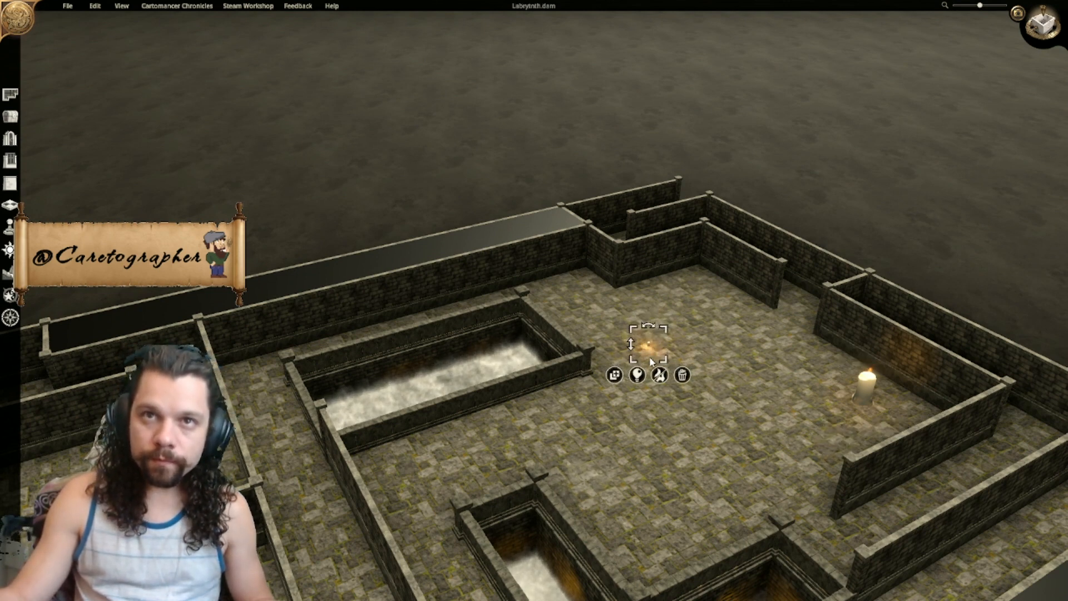
Step: Open the small candle's light settings and lower the candle beneath the floor
{"action": "left_click", "coordinate": [637, 374]}
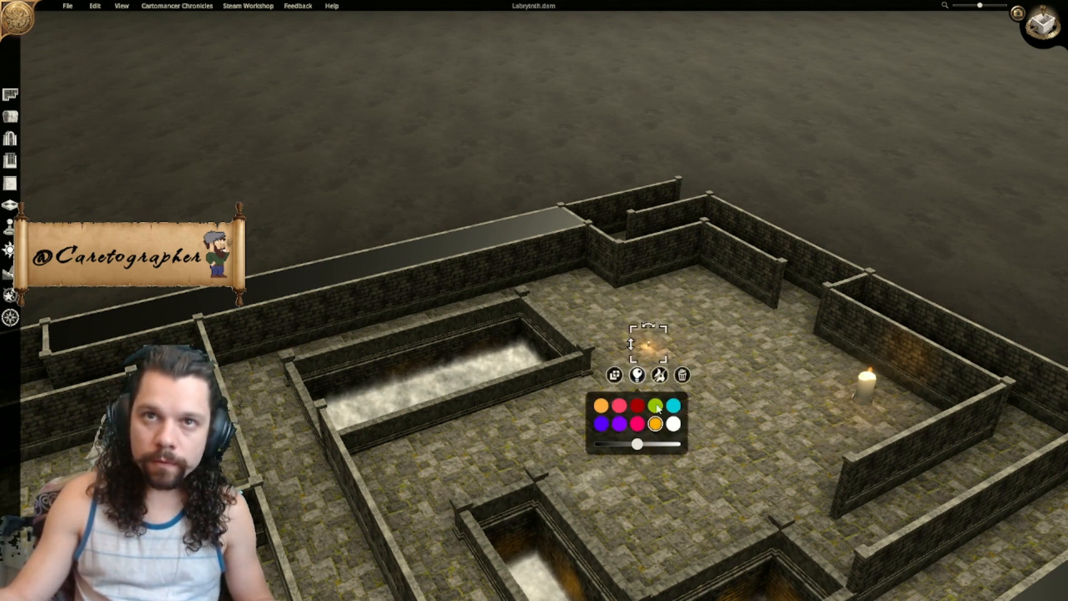
{"action": "left_click_drag", "start_coordinate": [632, 354], "coordinate": [629, 433]}
{"action": "left_click", "coordinate": [595, 398]}
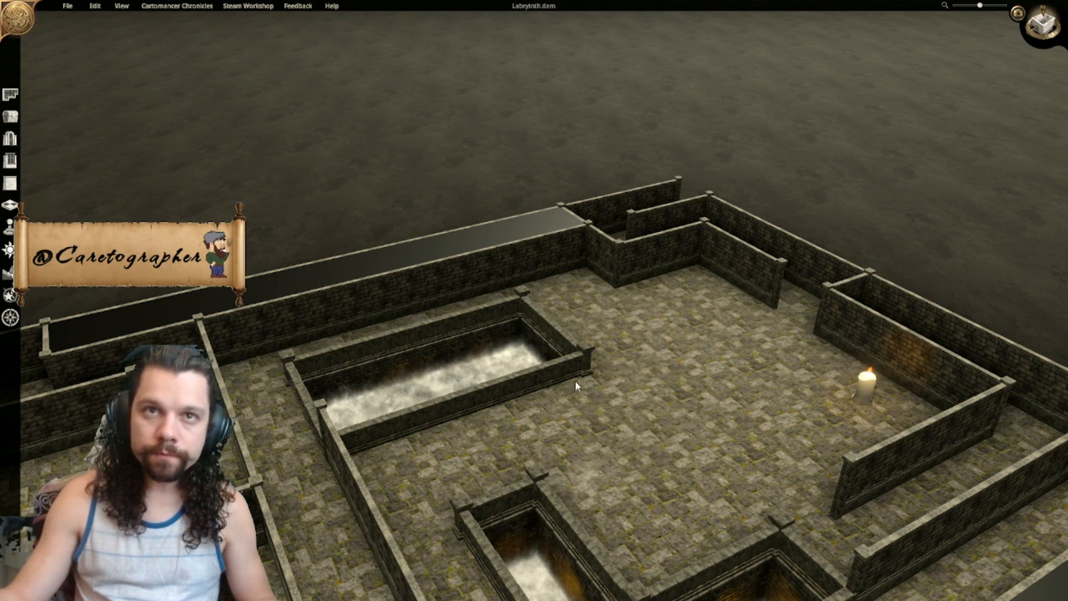
Step: Lower the hidden candle in the rectangular fog pit further down to soften its glow on the pit walls
{"action": "middle_click_drag", "start_coordinate": [512, 365], "coordinate": [577, 364]}
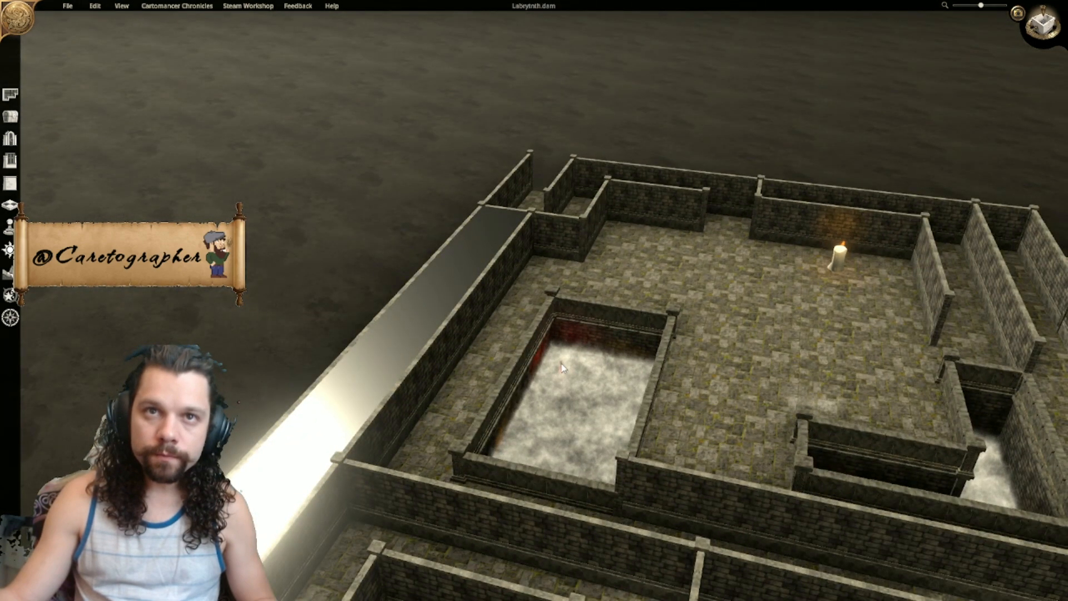
{"action": "left_click", "coordinate": [572, 381]}
{"action": "left_click_drag", "start_coordinate": [555, 374], "coordinate": [552, 426]}
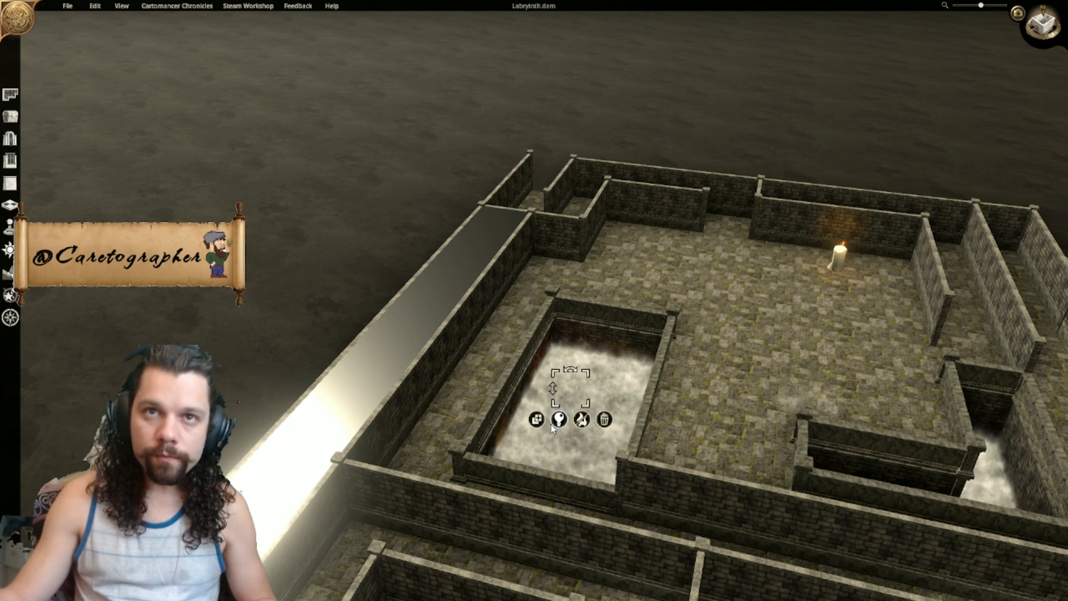
Step: In the top-down view, duplicate the small candle hidden in the L-shaped pit and place copies in the fog pits across the map
{"action": "left_click", "coordinate": [1044, 29]}
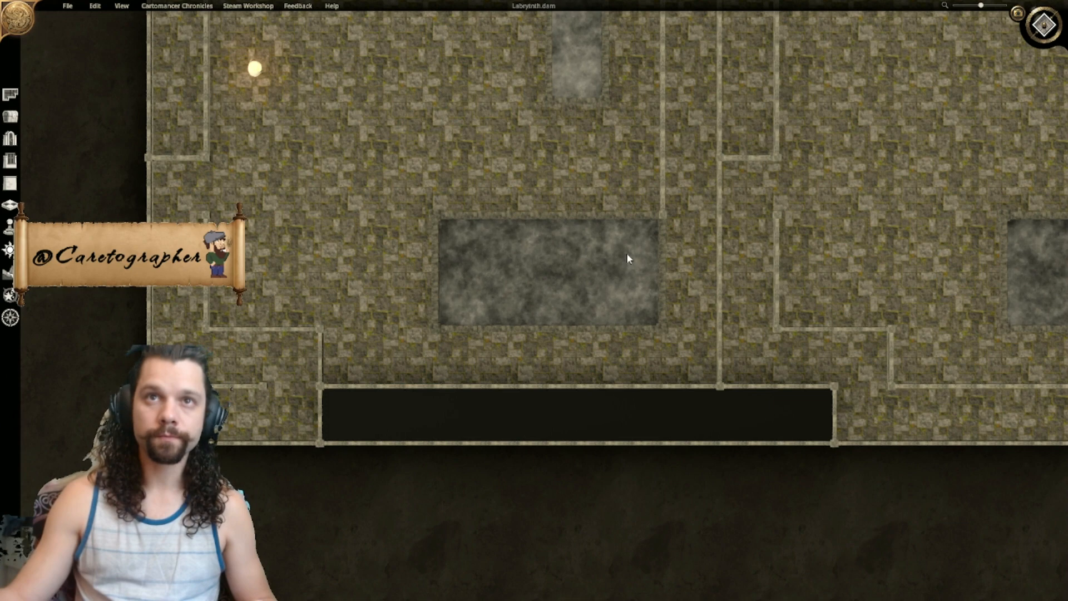
{"action": "right_click_drag", "start_coordinate": [595, 129], "coordinate": [562, 322]}
{"action": "left_click", "coordinate": [544, 263]}
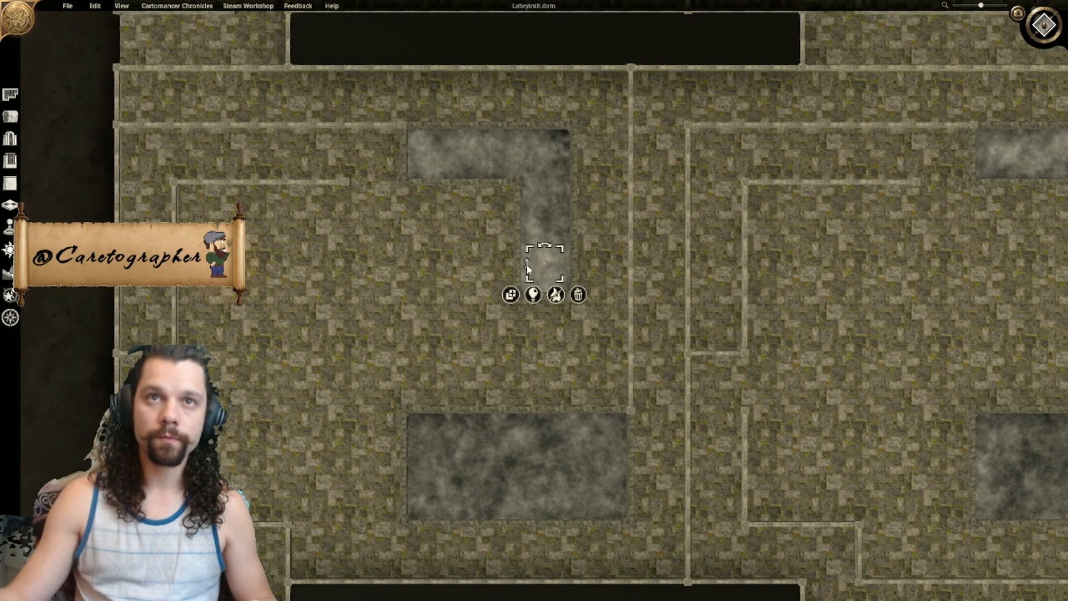
{"action": "left_click", "coordinate": [512, 295]}
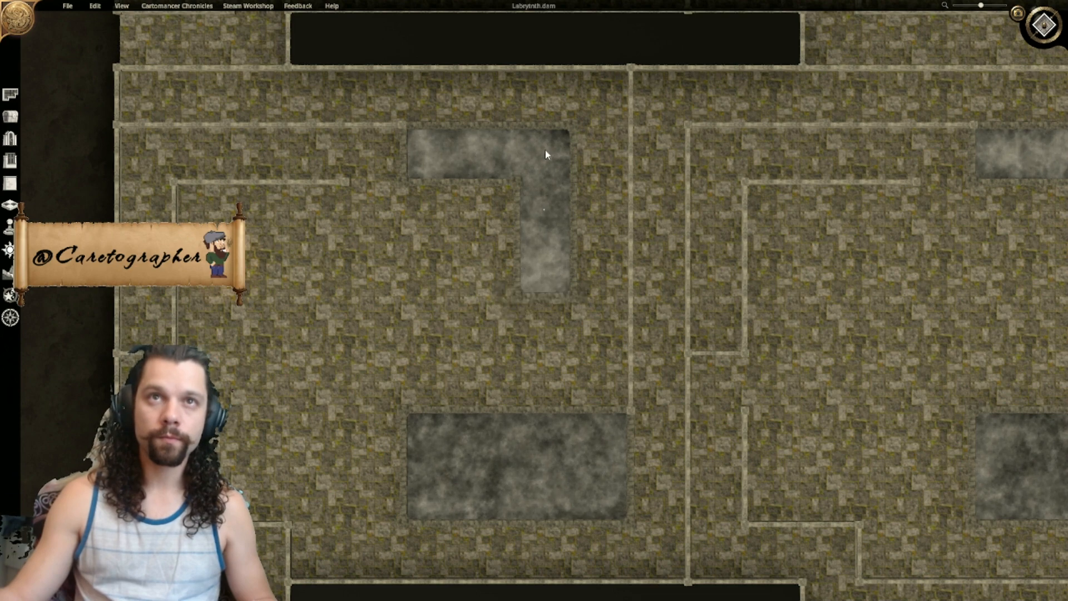
{"action": "right_click_drag", "start_coordinate": [890, 330], "coordinate": [425, 149]}
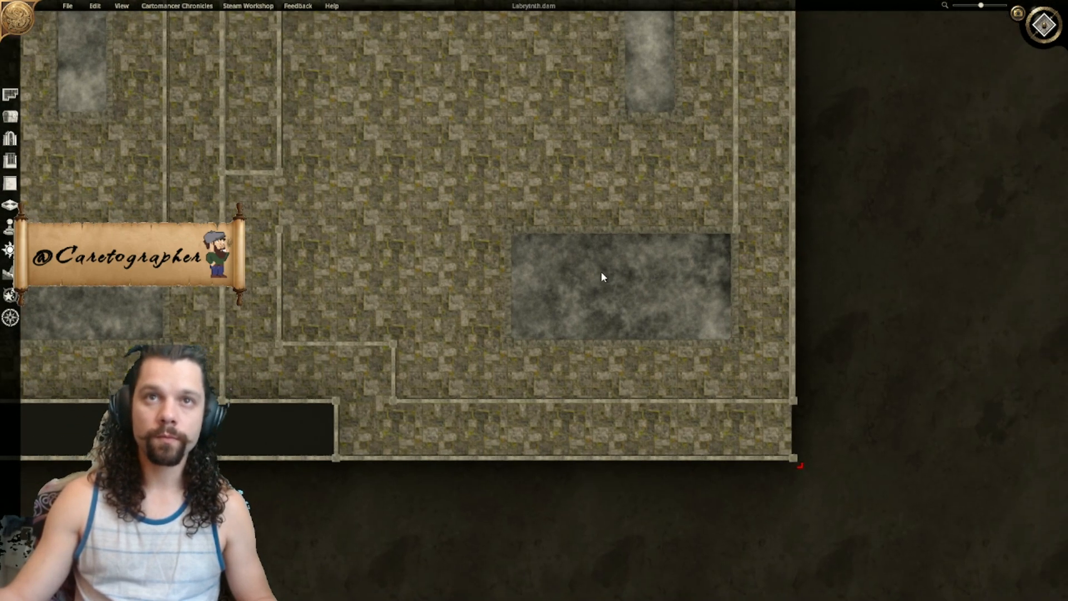
{"action": "right_click_drag", "start_coordinate": [683, 175], "coordinate": [670, 461]}
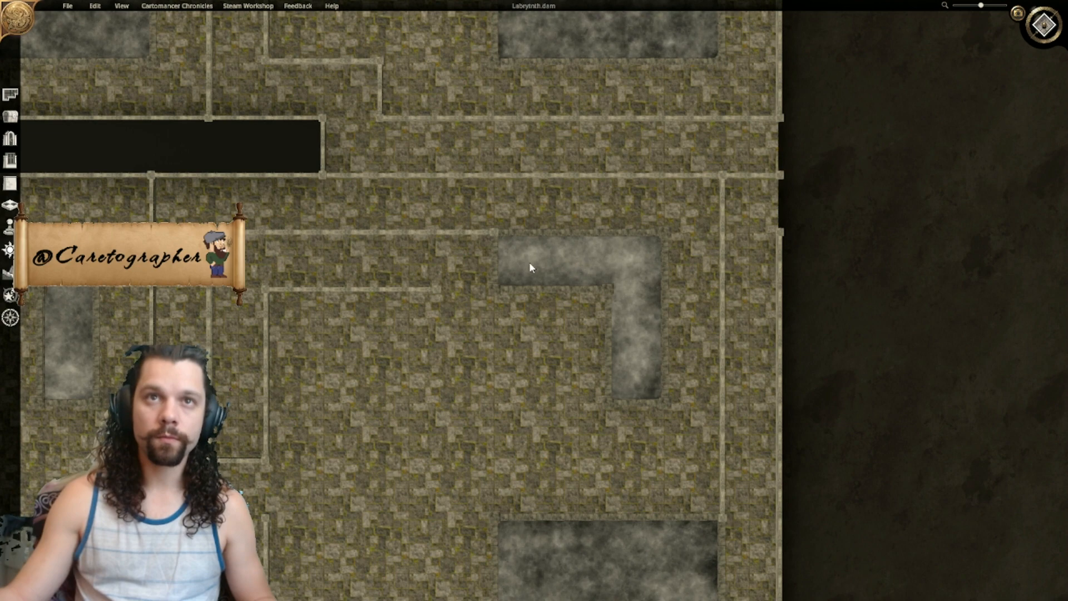
{"action": "right_click_drag", "start_coordinate": [568, 108], "coordinate": [542, 488]}
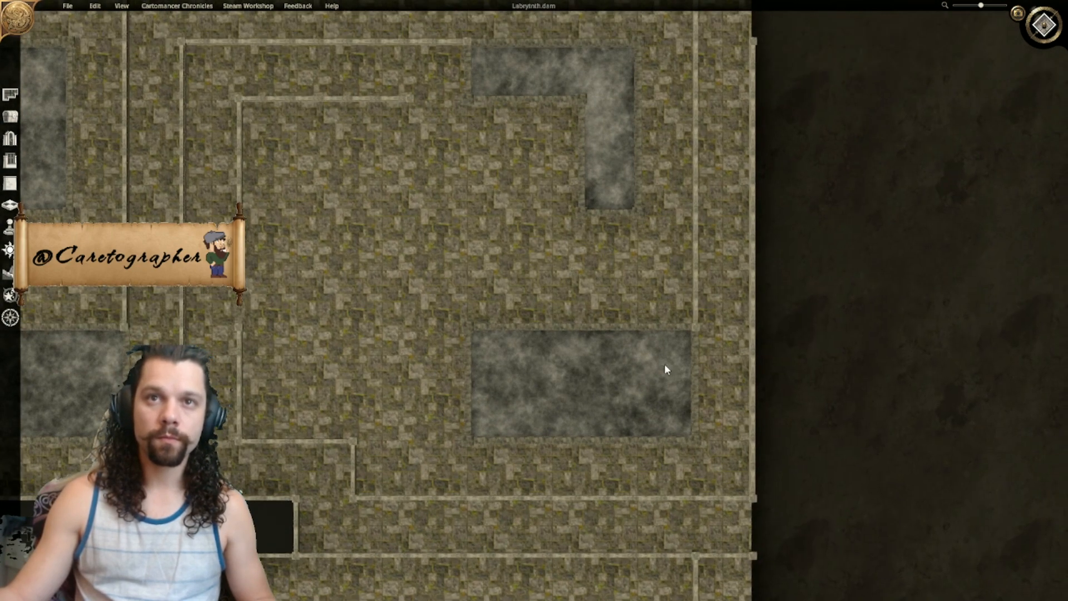
{"action": "right_click_drag", "start_coordinate": [632, 262], "coordinate": [625, 384]}
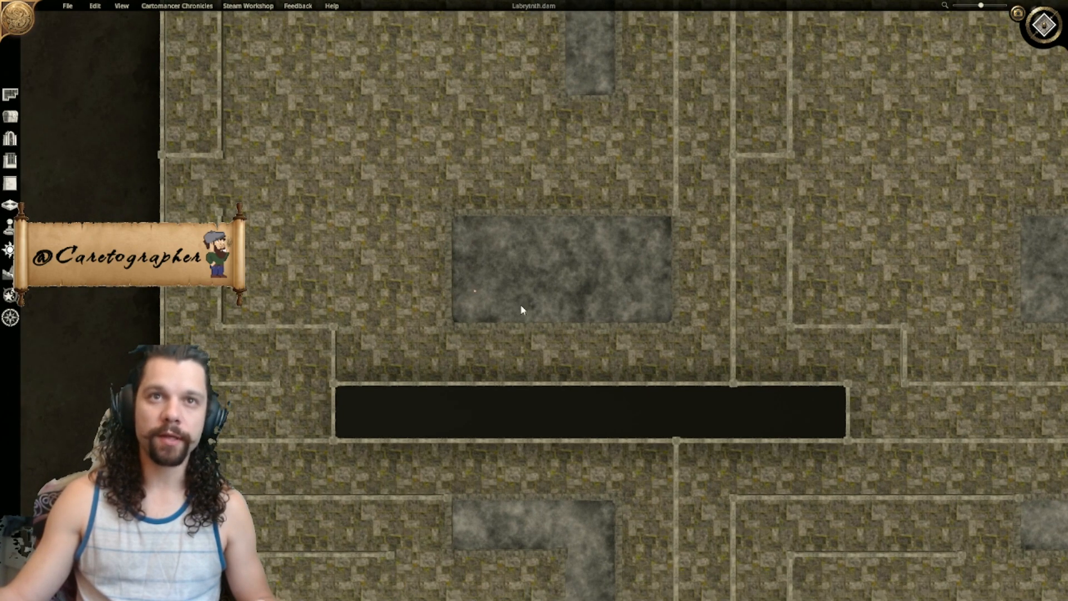
{"action": "right_click_drag", "start_coordinate": [707, 369], "coordinate": [733, 245]}
Step: Return to the 3D view and delete the large candle standing on the open floor
{"action": "left_click", "coordinate": [1044, 25]}
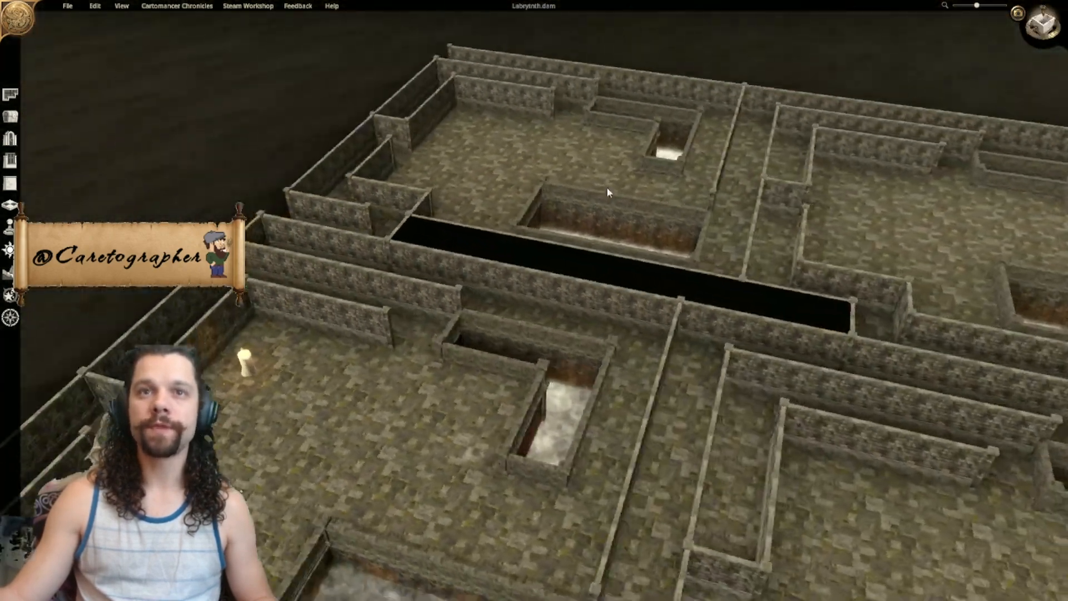
{"action": "middle_click_drag", "start_coordinate": [607, 189], "coordinate": [619, 266]}
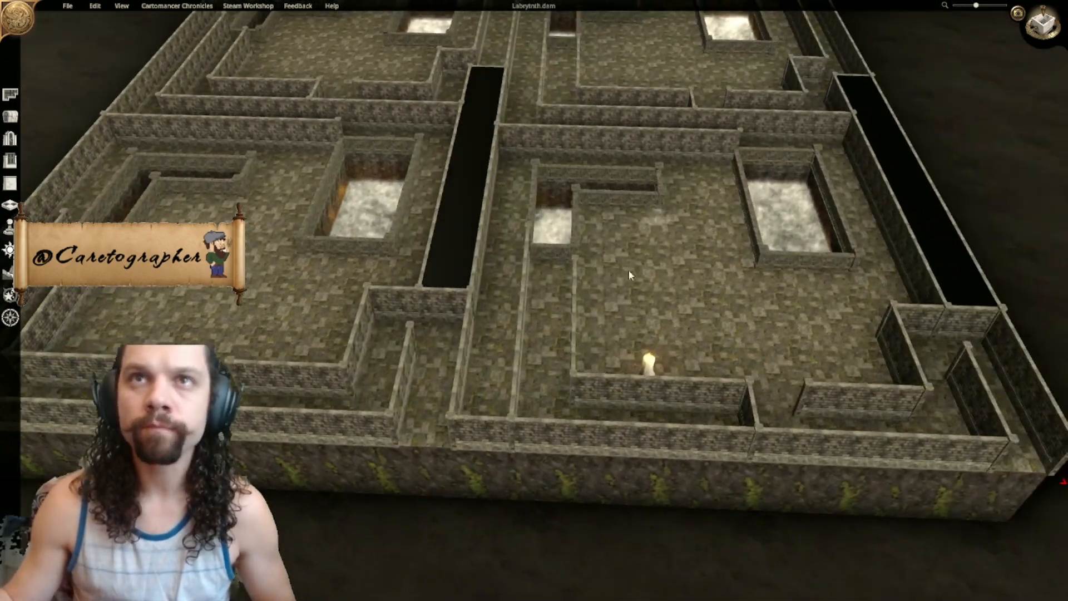
{"action": "left_click", "coordinate": [650, 368]}
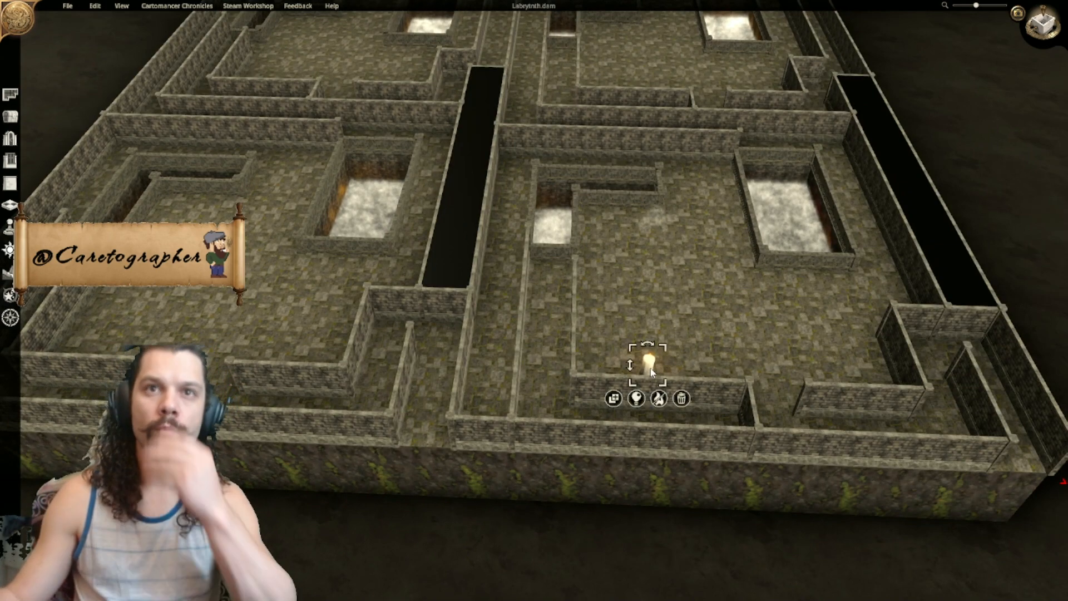
{"action": "left_click", "coordinate": [682, 399]}
Step: Clear the stray fog effect from the floor beside the L-shaped pit
{"action": "left_click", "coordinate": [11, 295]}
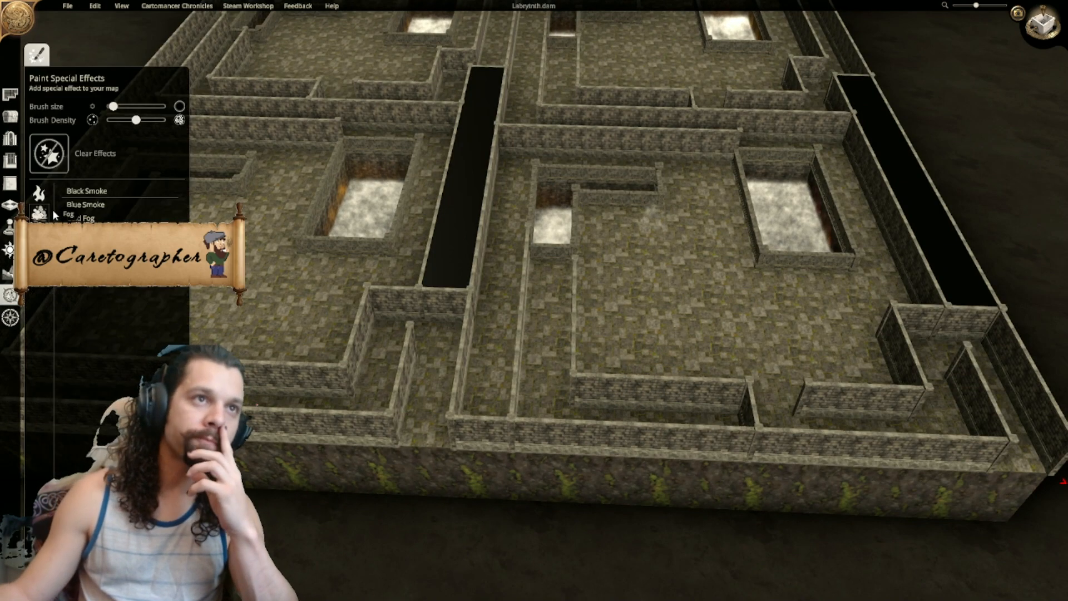
{"action": "left_click", "coordinate": [56, 169]}
{"action": "right_click_drag", "start_coordinate": [694, 287], "coordinate": [590, 273]}
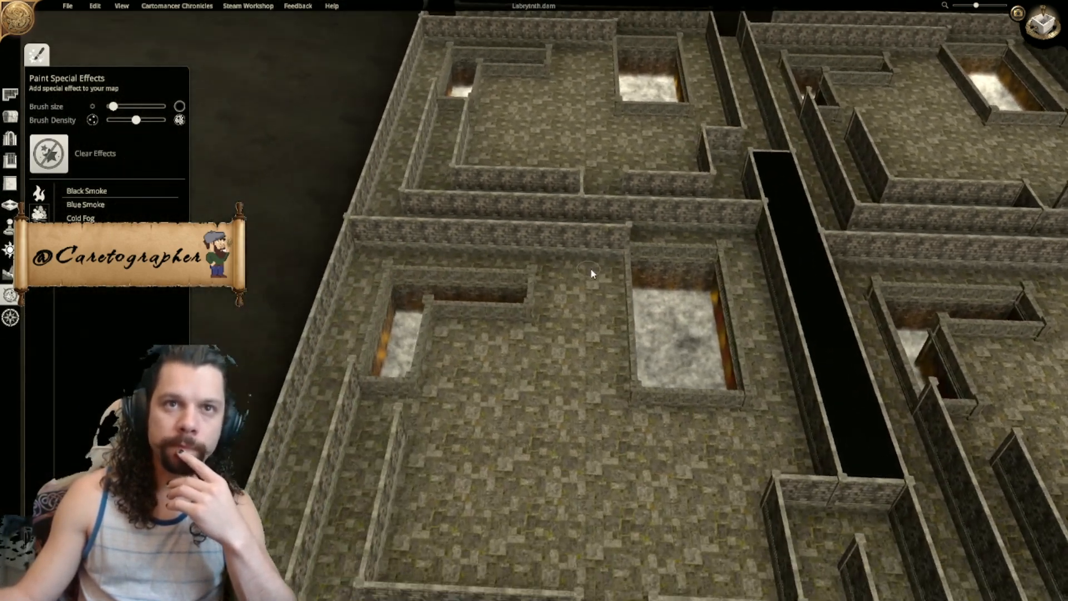
{"action": "right_click_drag", "start_coordinate": [739, 332], "coordinate": [673, 242]}
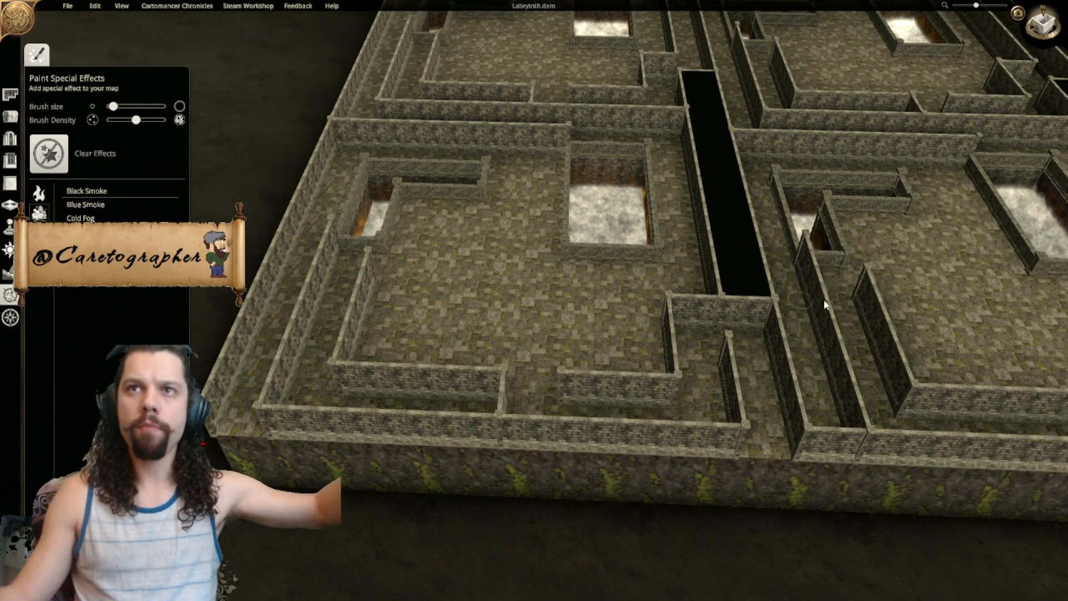
Step: Look over the finished labyrinth from different angles and save the map
{"action": "middle_click_drag", "start_coordinate": [899, 303], "coordinate": [638, 301]}
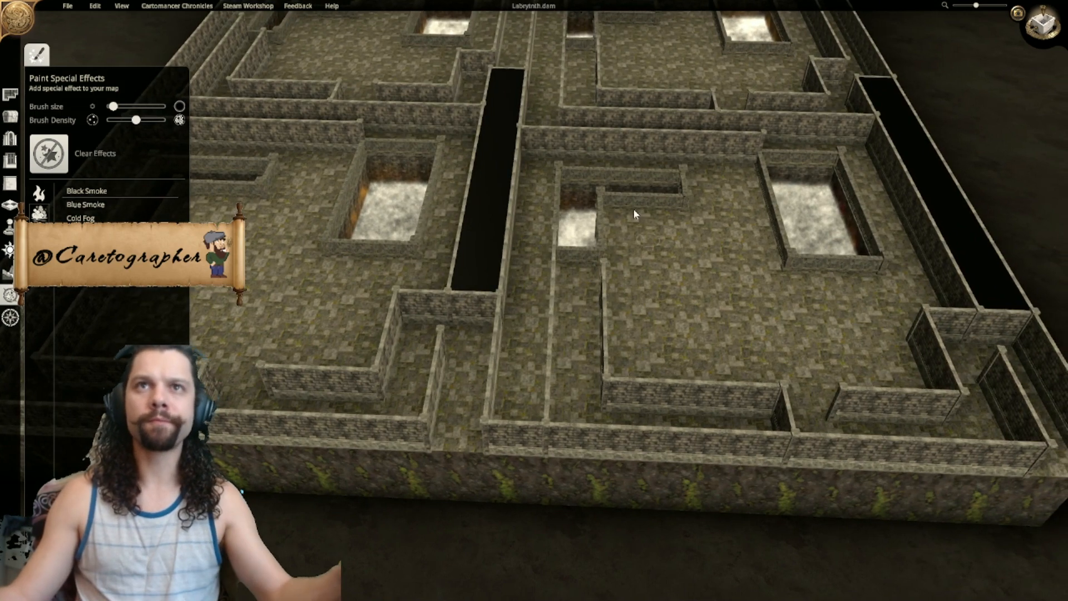
{"action": "middle_click_drag", "start_coordinate": [510, 166], "coordinate": [697, 225]}
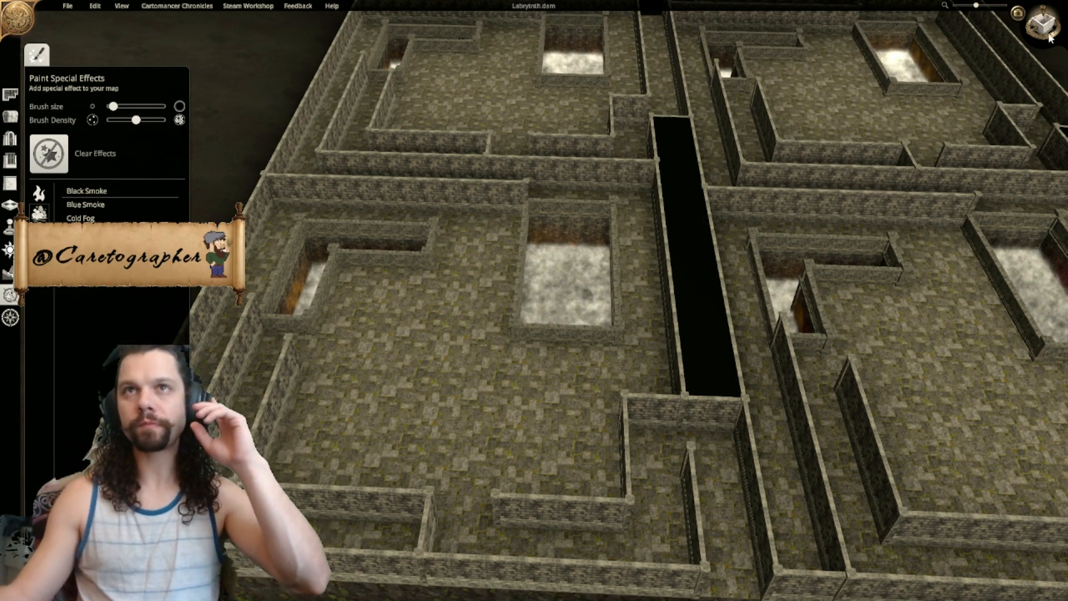
{"action": "left_click", "coordinate": [68, 6]}
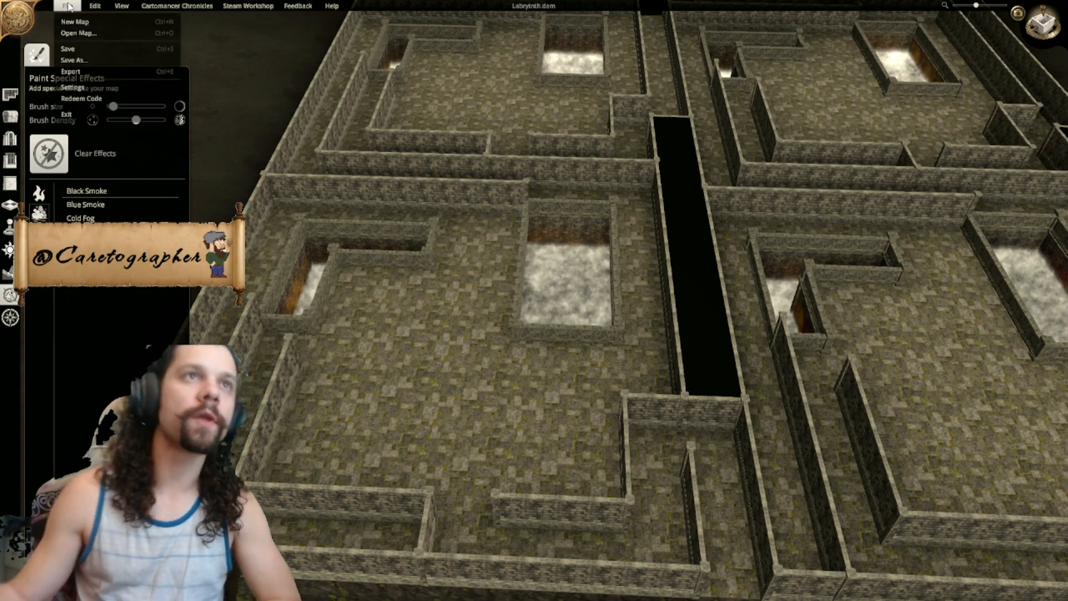
{"action": "left_click", "coordinate": [88, 52]}
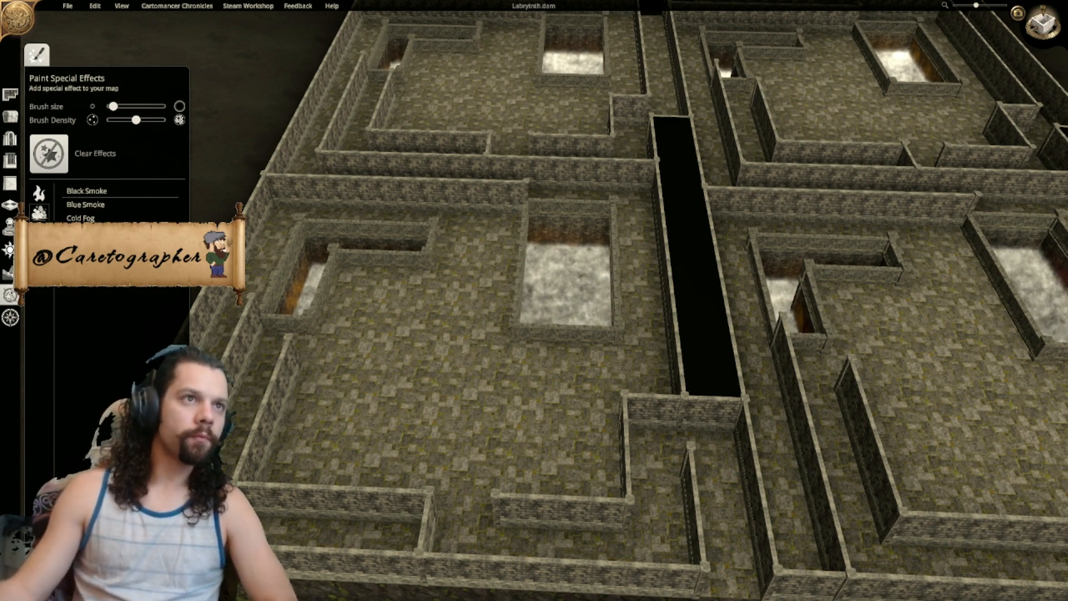
Step: Open the Abstract category of placeable objects
{"action": "left_click", "coordinate": [10, 116]}
{"action": "left_click", "coordinate": [39, 307]}
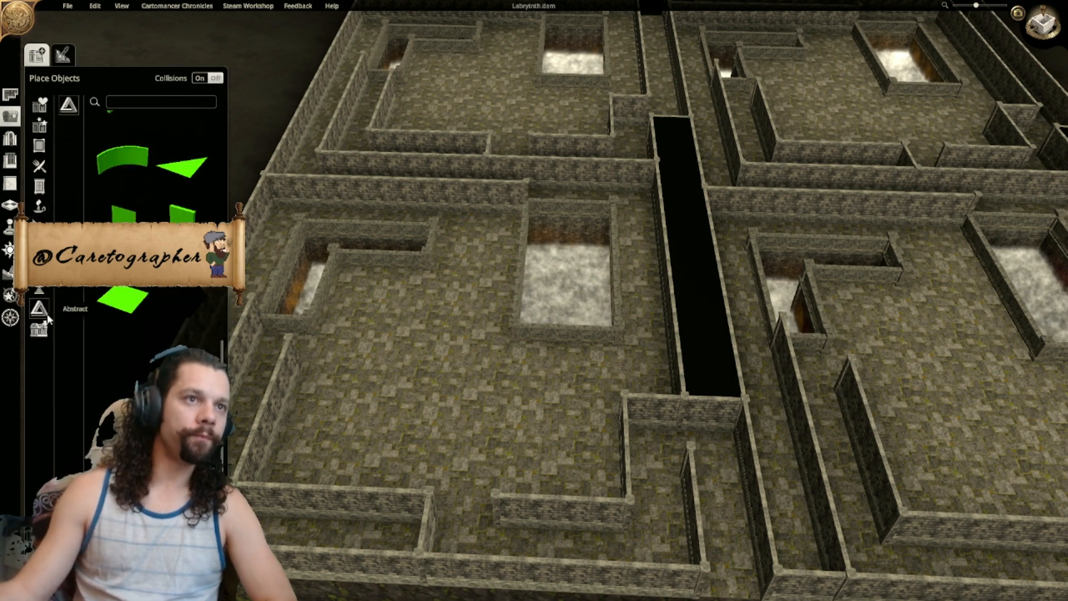
Step: Place a flat rectangular abstract panel in the labyrinth's corner corridor opening, enlarge it to span the gap and lower it to wall height
{"action": "left_click", "coordinate": [182, 367]}
{"action": "right_click_drag", "start_coordinate": [407, 431], "coordinate": [667, 336]}
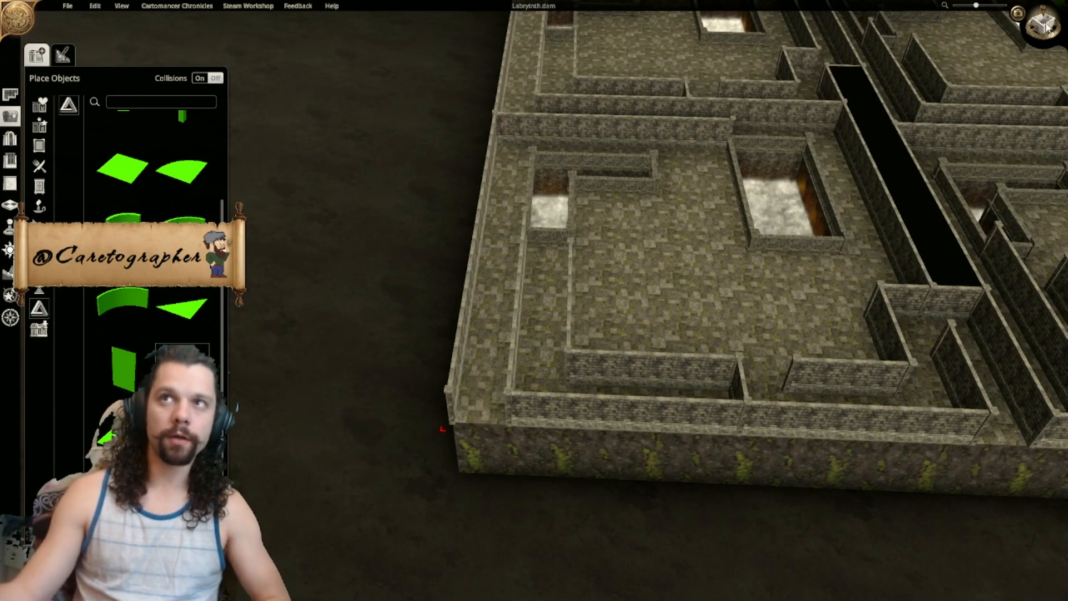
{"action": "scroll", "coordinate": [572, 336], "scroll_direction": "up", "scroll_amount": 5}
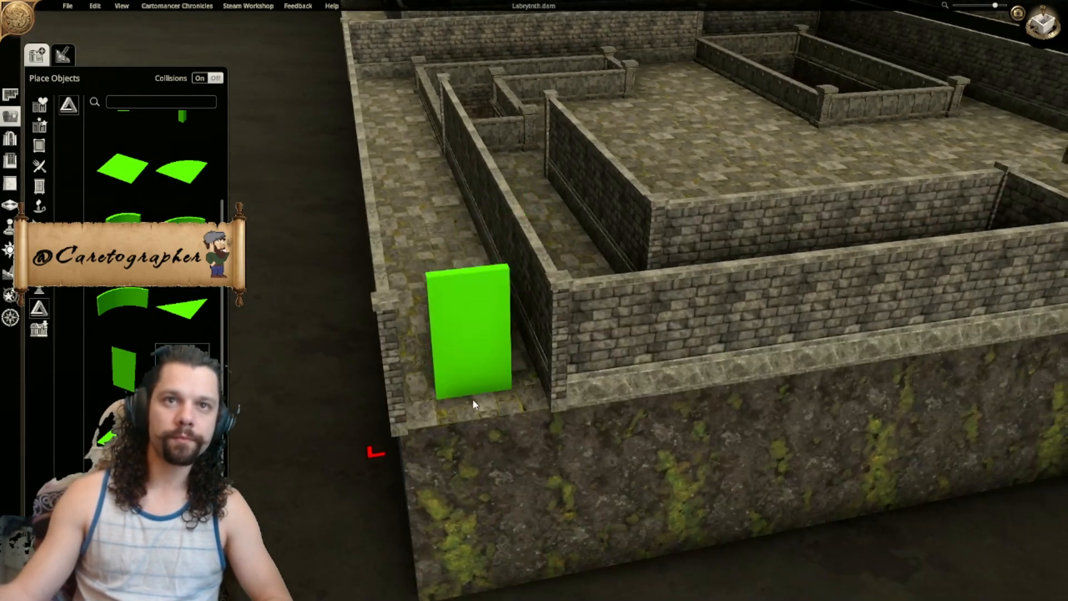
{"action": "left_click", "coordinate": [476, 402]}
{"action": "left_click_drag", "start_coordinate": [528, 245], "coordinate": [587, 197]}
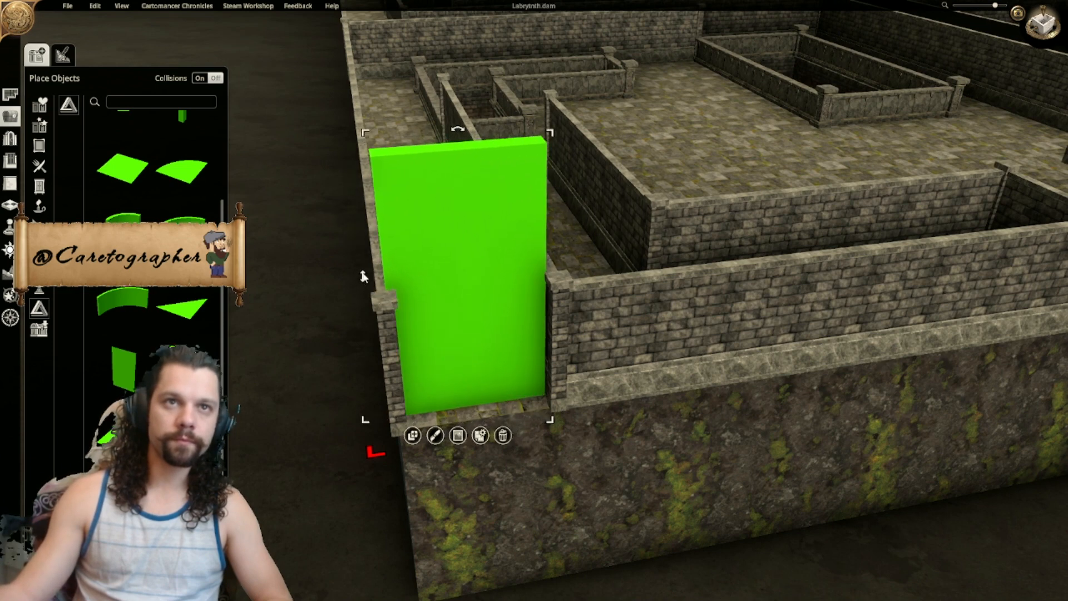
{"action": "left_click_drag", "start_coordinate": [363, 276], "coordinate": [391, 380]}
{"action": "left_click_drag", "start_coordinate": [460, 376], "coordinate": [467, 390]}
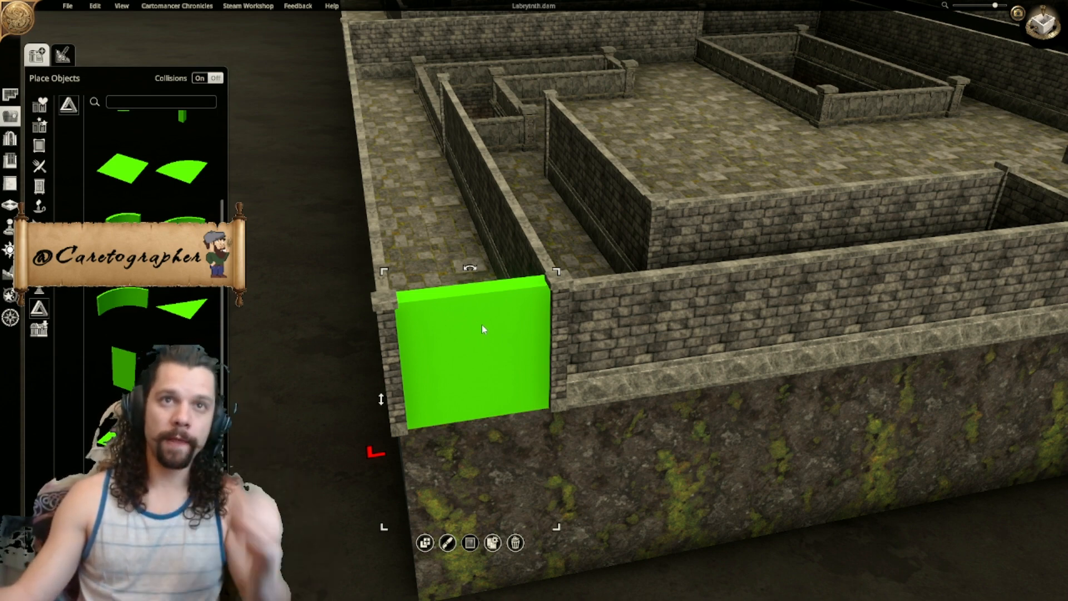
Step: Change the green panel blocking the corner opening to black
{"action": "left_click", "coordinate": [470, 543]}
{"action": "scroll", "coordinate": [550, 350], "scroll_direction": "down", "scroll_amount": 4}
{"action": "middle_click_drag", "start_coordinate": [550, 351], "coordinate": [533, 475]}
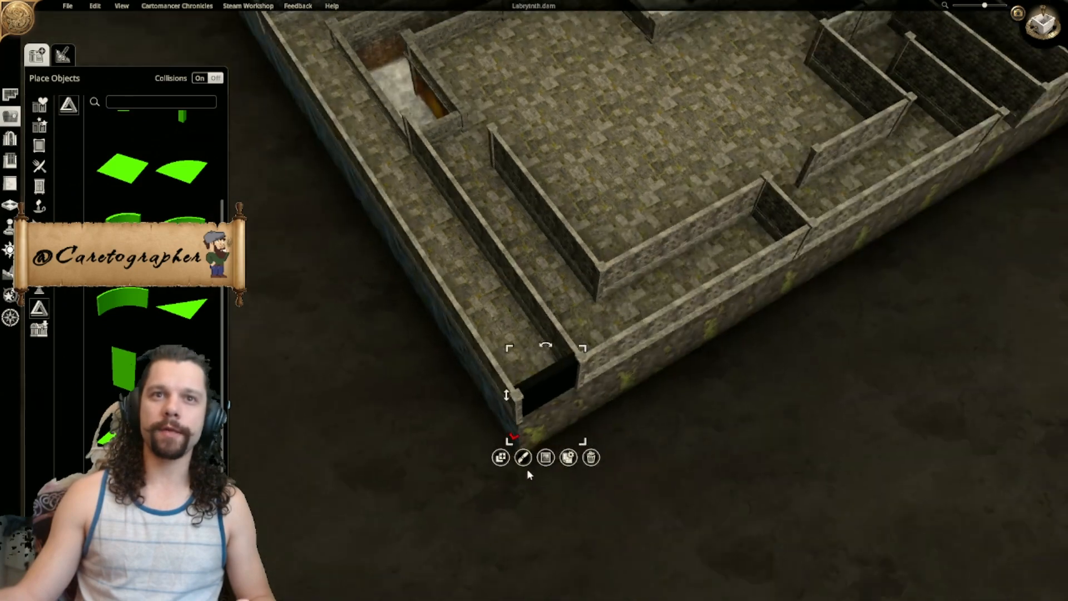
Step: Duplicate the black panel into the other corridor openings along the same outer side, through to the far corner
{"action": "left_click", "coordinate": [504, 460]}
{"action": "right_click_drag", "start_coordinate": [818, 229], "coordinate": [443, 541]}
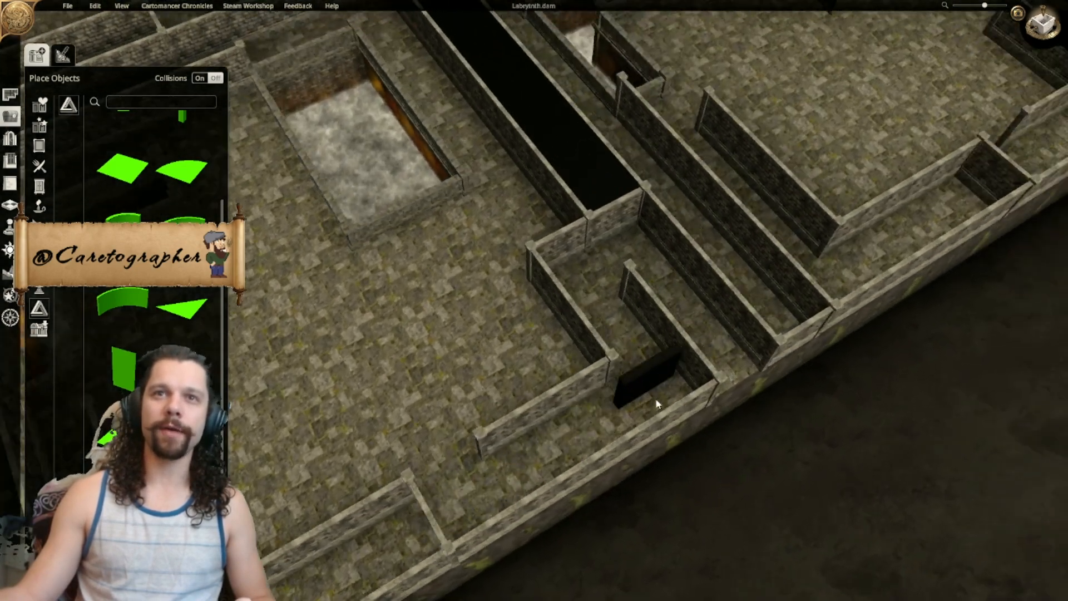
{"action": "right_click_drag", "start_coordinate": [699, 411], "coordinate": [613, 421]}
{"action": "scroll", "coordinate": [613, 418], "scroll_direction": "up", "scroll_amount": 4}
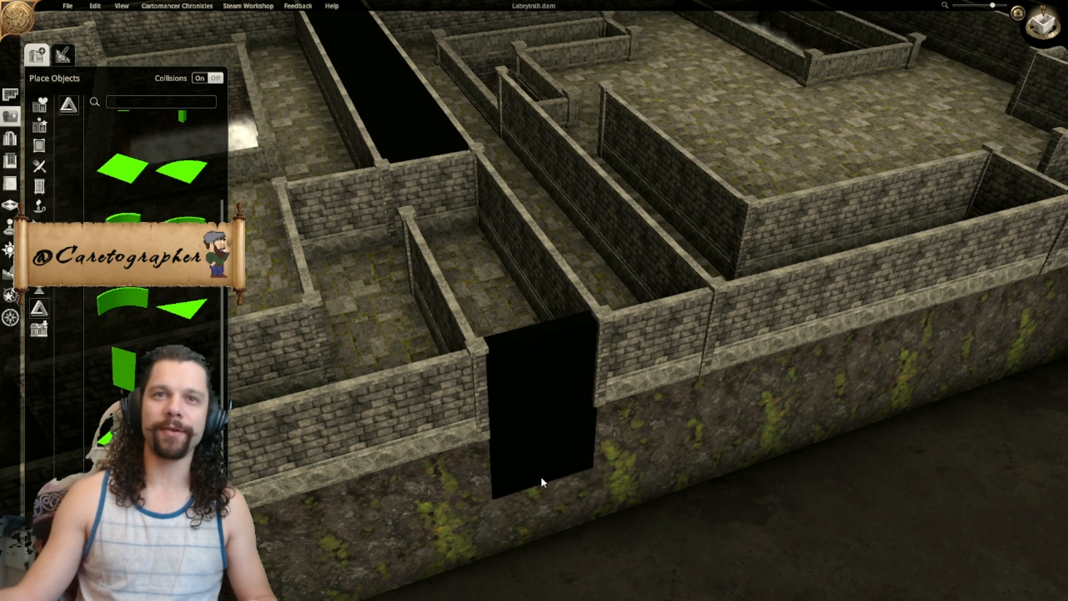
{"action": "right_click_drag", "start_coordinate": [810, 369], "coordinate": [654, 475]}
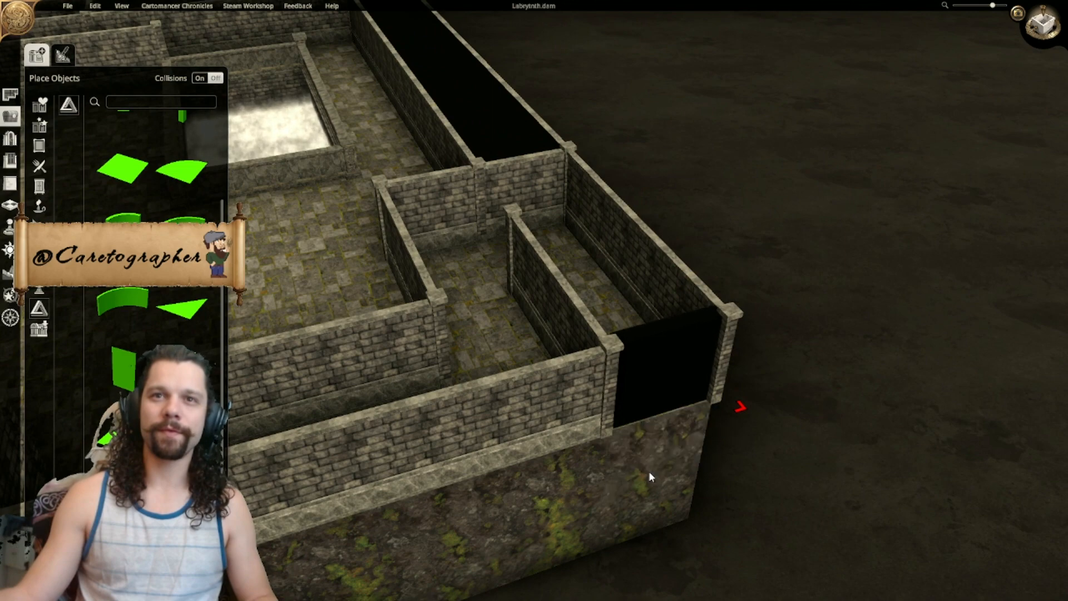
{"action": "right_click_drag", "start_coordinate": [648, 472], "coordinate": [644, 435]}
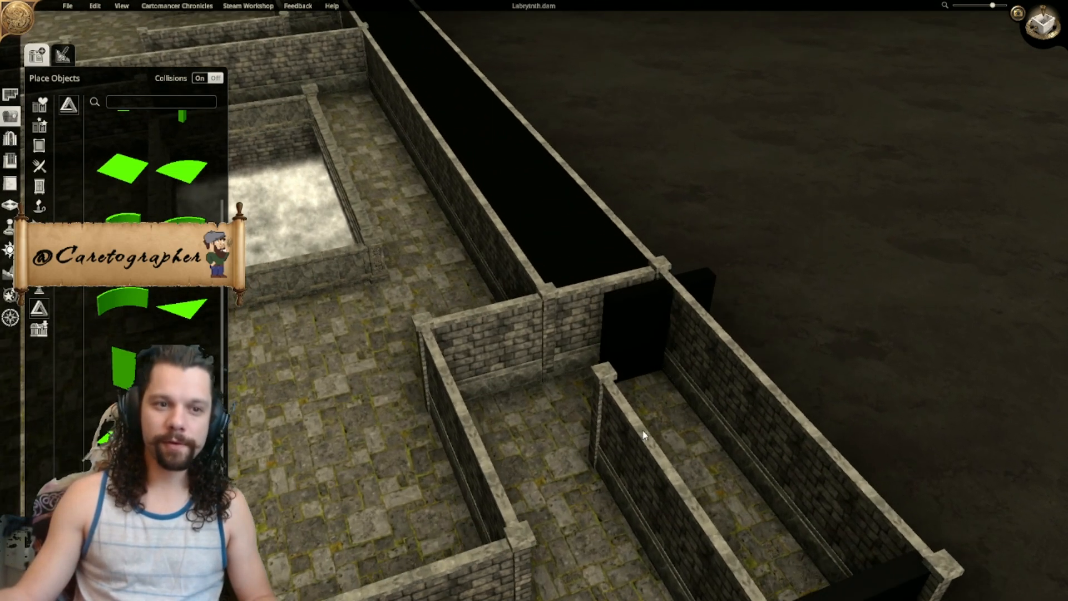
Step: Place more copies of the black panel in the corridor openings along the labyrinth's opposite outer side, ending at the corner
{"action": "key", "text": "w"}
{"action": "right_click_drag", "start_coordinate": [480, 224], "coordinate": [657, 439]}
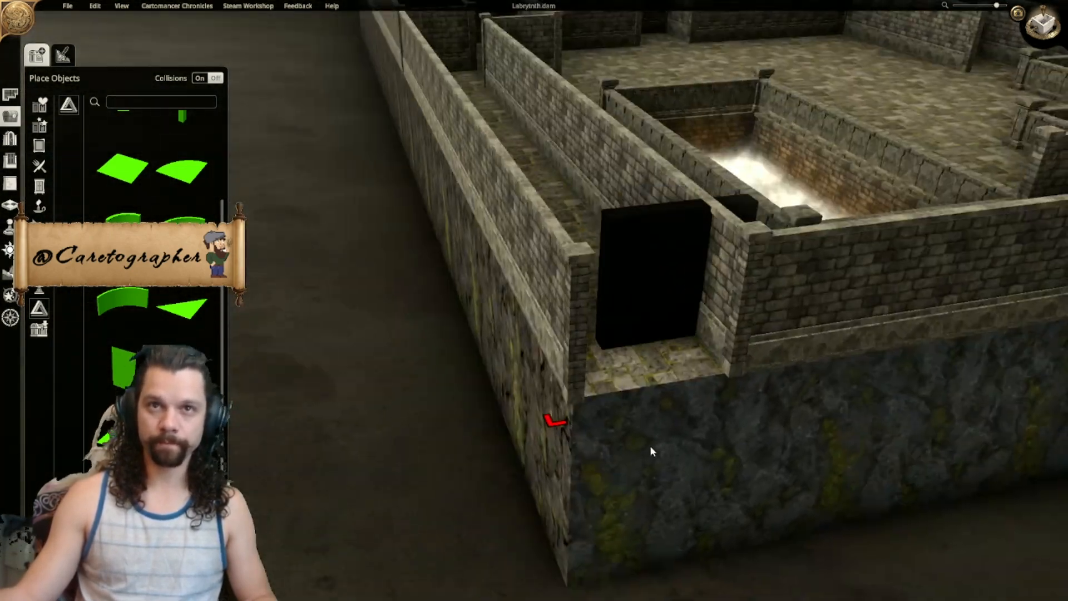
{"action": "right_click_drag", "start_coordinate": [645, 482], "coordinate": [484, 479]}
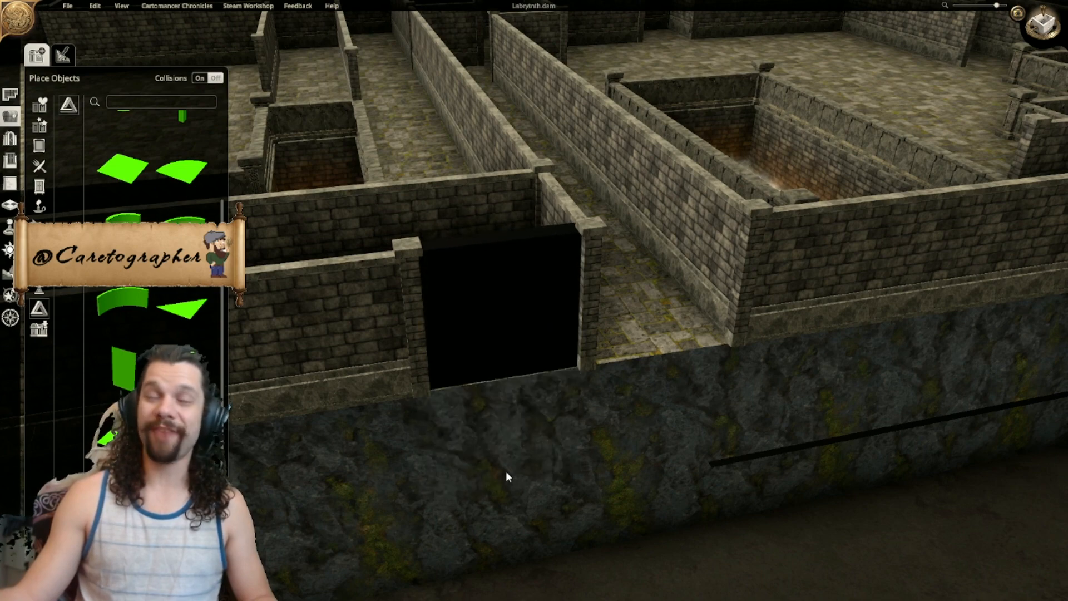
{"action": "left_click", "coordinate": [506, 470]}
{"action": "right_click_drag", "start_coordinate": [637, 453], "coordinate": [501, 512]}
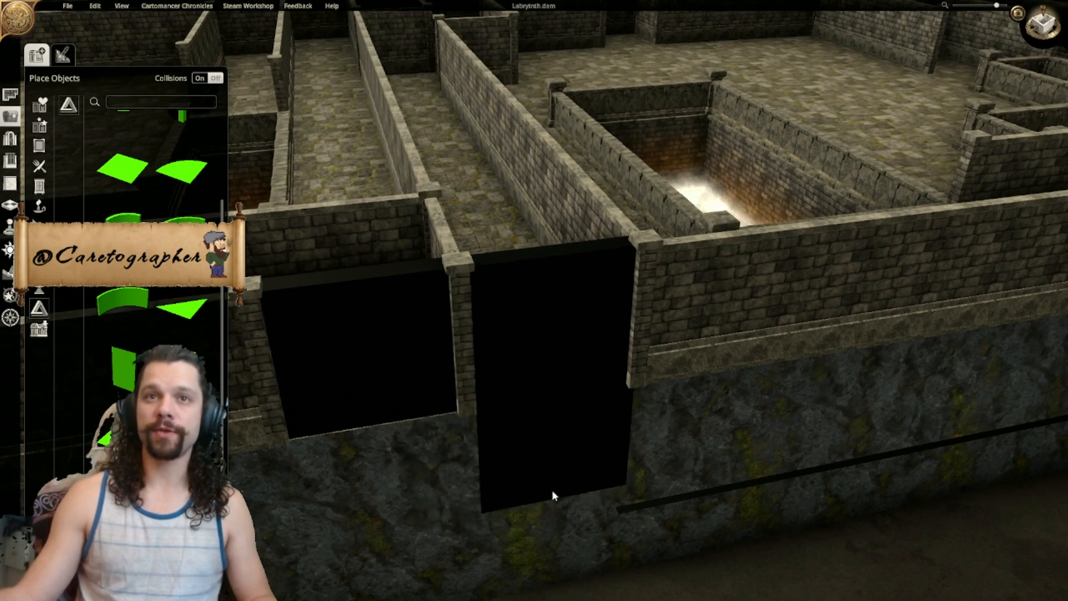
{"action": "right_click_drag", "start_coordinate": [832, 417], "coordinate": [518, 524]}
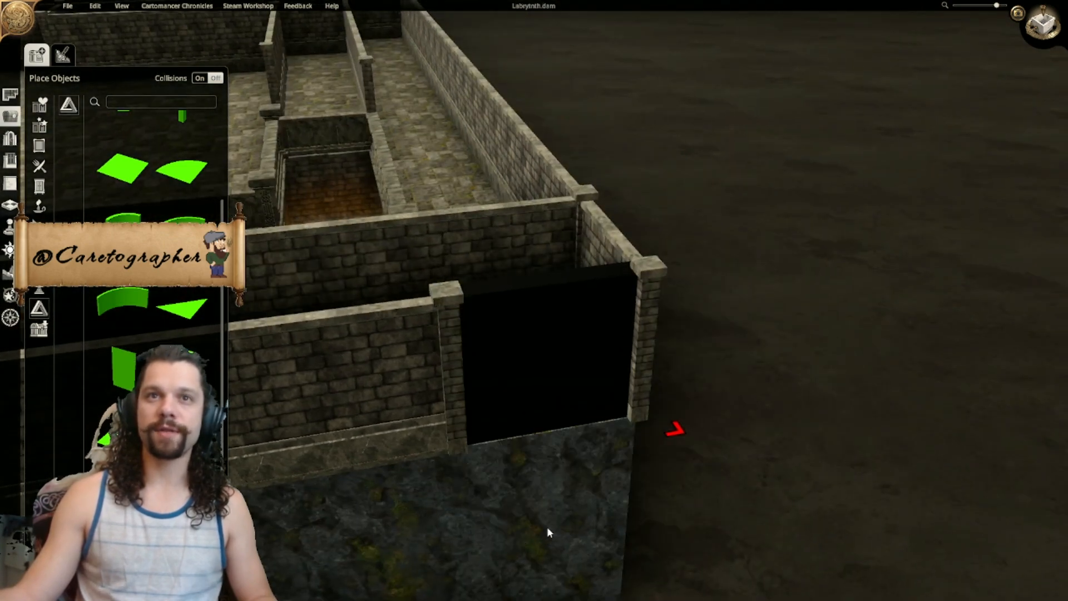
{"action": "left_click", "coordinate": [547, 532]}
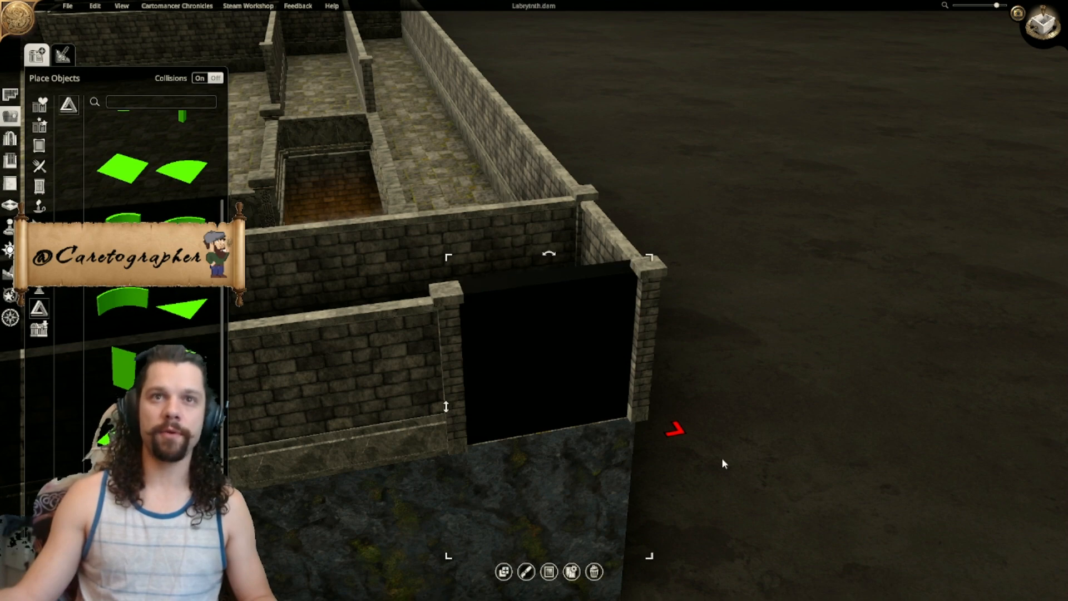
{"action": "left_click", "coordinate": [787, 387]}
Step: Move the black panel in an outer corridor opening into line with the two pillars beside it
{"action": "scroll", "coordinate": [801, 373], "scroll_direction": "down", "scroll_amount": 3}
{"action": "middle_click_drag", "start_coordinate": [802, 373], "coordinate": [543, 501]}
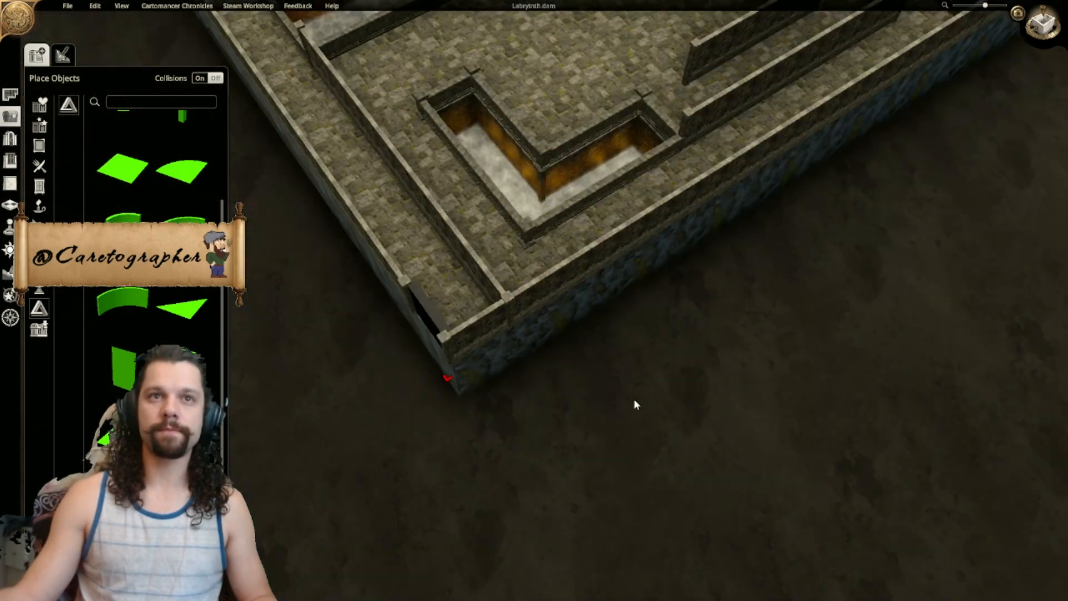
{"action": "middle_click_drag", "start_coordinate": [681, 435], "coordinate": [504, 476]}
{"action": "right_click_drag", "start_coordinate": [561, 483], "coordinate": [434, 269]}
{"action": "scroll", "coordinate": [550, 389], "scroll_direction": "down", "scroll_amount": 2}
{"action": "scroll", "coordinate": [562, 425], "scroll_direction": "down", "scroll_amount": 4}
{"action": "right_click_drag", "start_coordinate": [648, 426], "coordinate": [509, 316]}
{"action": "middle_click_drag", "start_coordinate": [547, 276], "coordinate": [517, 278]}
{"action": "right_click_drag", "start_coordinate": [398, 217], "coordinate": [766, 344]}
{"action": "scroll", "coordinate": [766, 344], "scroll_direction": "up", "scroll_amount": 5}
{"action": "middle_click_drag", "start_coordinate": [765, 344], "coordinate": [451, 208]}
{"action": "right_click_drag", "start_coordinate": [452, 208], "coordinate": [598, 323]}
{"action": "middle_click_drag", "start_coordinate": [597, 322], "coordinate": [754, 341]}
{"action": "right_click_drag", "start_coordinate": [754, 340], "coordinate": [660, 375]}
{"action": "scroll", "coordinate": [635, 427], "scroll_direction": "up", "scroll_amount": 3}
{"action": "left_click", "coordinate": [627, 458]}
{"action": "left_click_drag", "start_coordinate": [627, 459], "coordinate": [646, 451]}
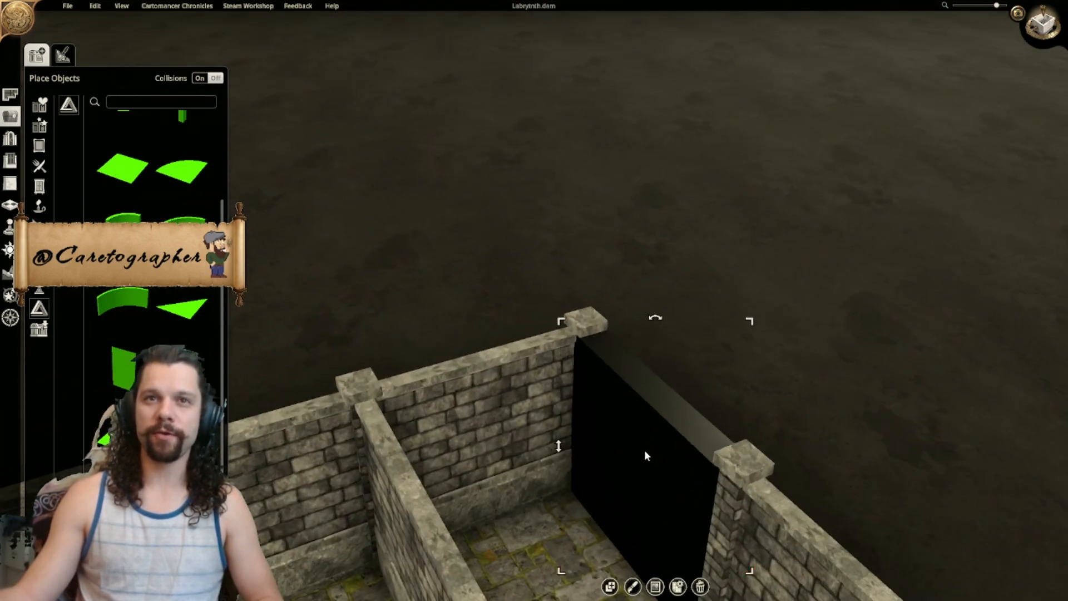
Step: Try rotating the black panel slightly between its two pillars
{"action": "scroll", "coordinate": [645, 451], "scroll_direction": "up", "scroll_amount": 2}
{"action": "scroll", "coordinate": [644, 452], "scroll_direction": "down", "scroll_amount": 1}
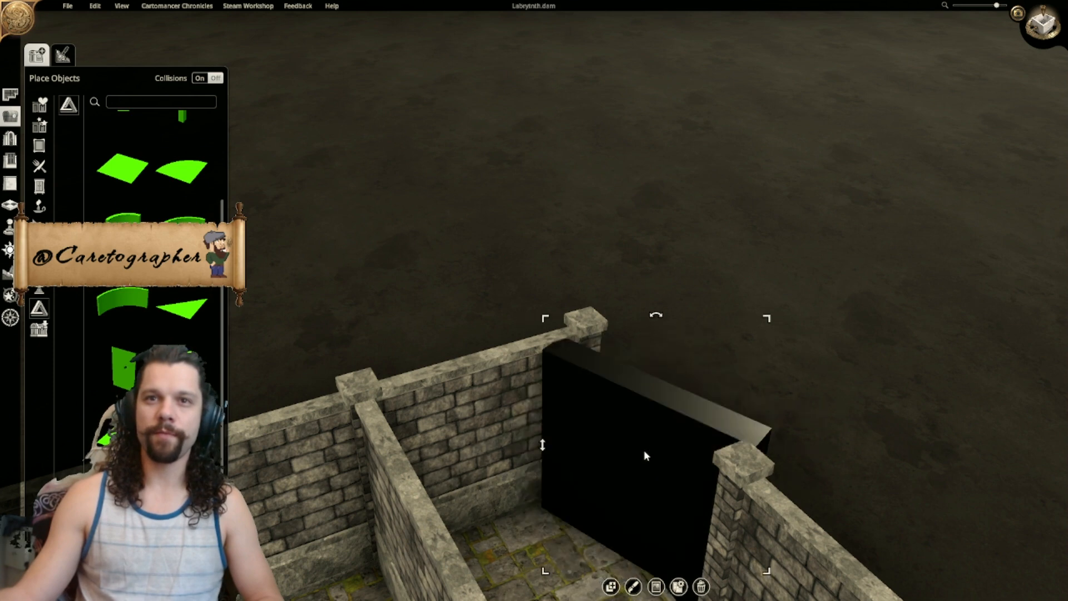
{"action": "scroll", "coordinate": [643, 449], "scroll_direction": "down", "scroll_amount": 1}
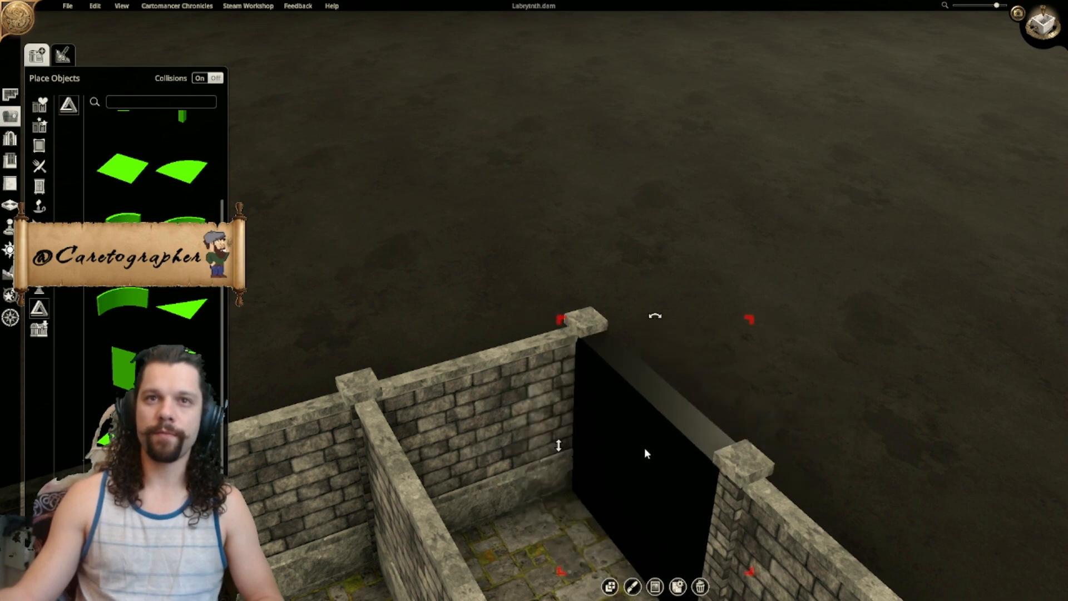
{"action": "left_click", "coordinate": [861, 394]}
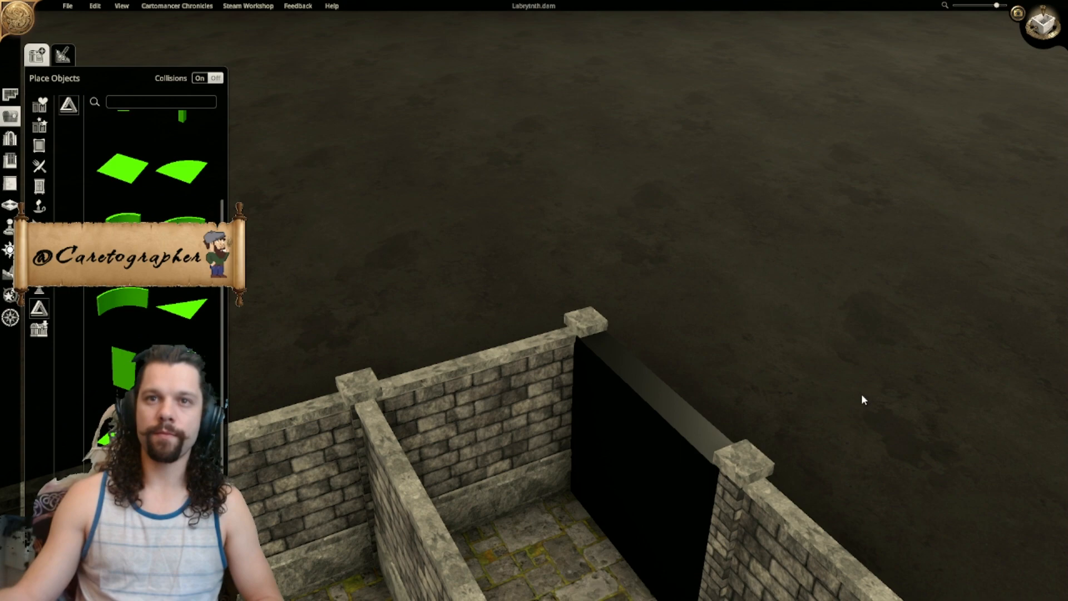
Step: Shift the neighbouring black panels outward along the same edge so they line up with the outer wall pillars
{"action": "middle_click_drag", "start_coordinate": [861, 394], "coordinate": [759, 393]}
{"action": "right_click_drag", "start_coordinate": [661, 399], "coordinate": [610, 59]}
{"action": "right_click_drag", "start_coordinate": [667, 362], "coordinate": [623, 106]}
{"action": "middle_click_drag", "start_coordinate": [656, 255], "coordinate": [588, 330]}
{"action": "scroll", "coordinate": [589, 329], "scroll_direction": "up", "scroll_amount": 1}
{"action": "left_click", "coordinate": [479, 350]}
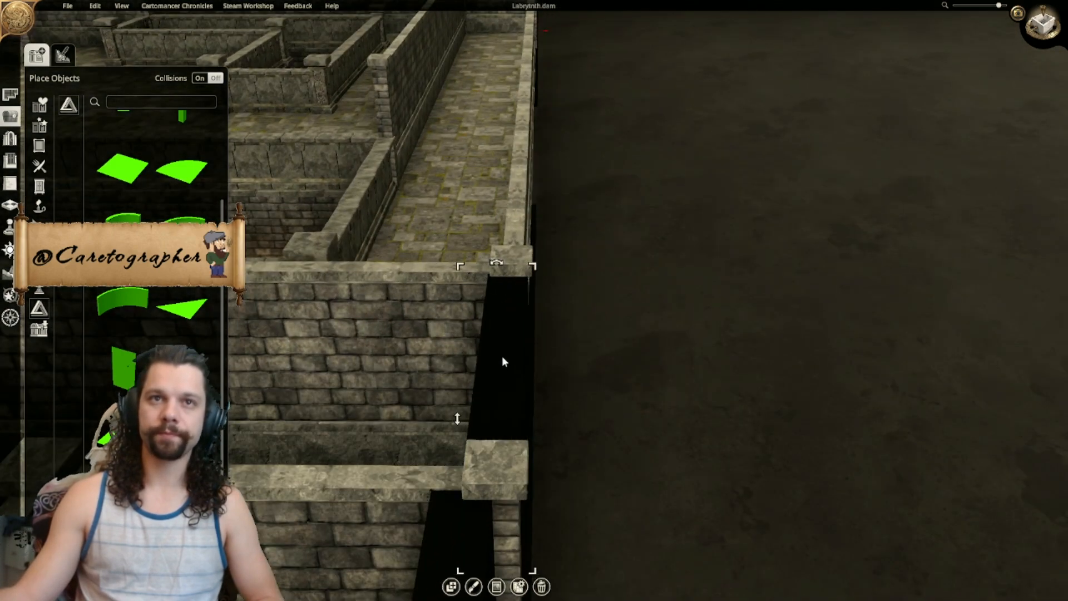
{"action": "right_click_drag", "start_coordinate": [548, 366], "coordinate": [626, 291]}
{"action": "left_click", "coordinate": [541, 358]}
{"action": "left_click_drag", "start_coordinate": [542, 360], "coordinate": [559, 362]}
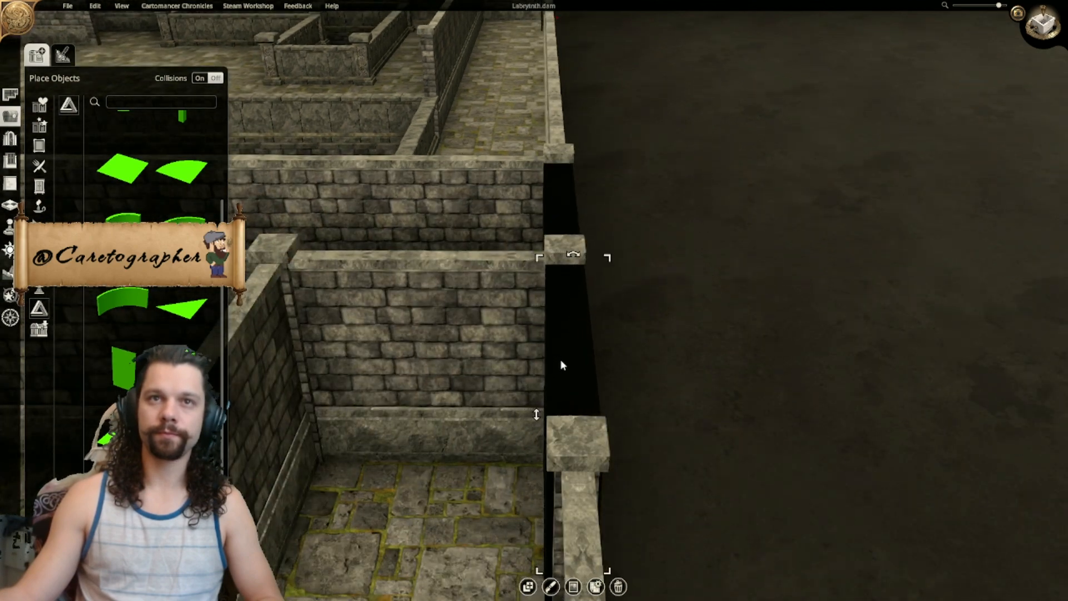
Step: Align the black panel at the corner end of that edge with its pillars
{"action": "right_click_drag", "start_coordinate": [698, 138], "coordinate": [669, 561]}
{"action": "right_click_drag", "start_coordinate": [492, 217], "coordinate": [608, 449]}
{"action": "mouse_move", "coordinate": [582, 189]}
{"action": "right_mouse_down"}
{"action": "mouse_move", "coordinate": [570, 295]}
{"action": "mouse_move", "coordinate": [613, 403]}
{"action": "right_mouse_up"}
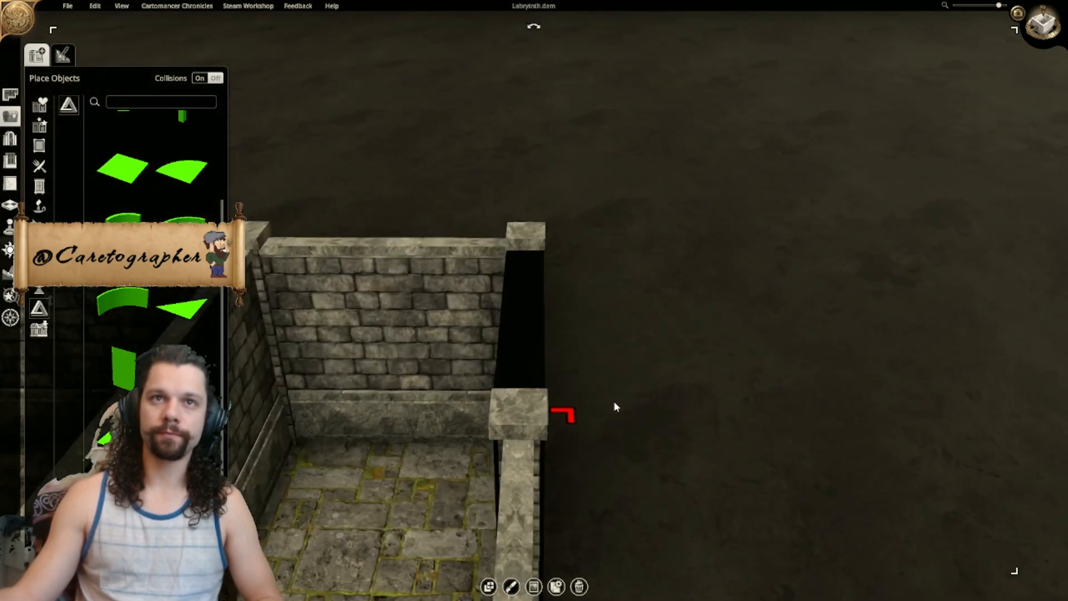
{"action": "left_click", "coordinate": [516, 320]}
{"action": "left_click_drag", "start_coordinate": [517, 319], "coordinate": [515, 319]}
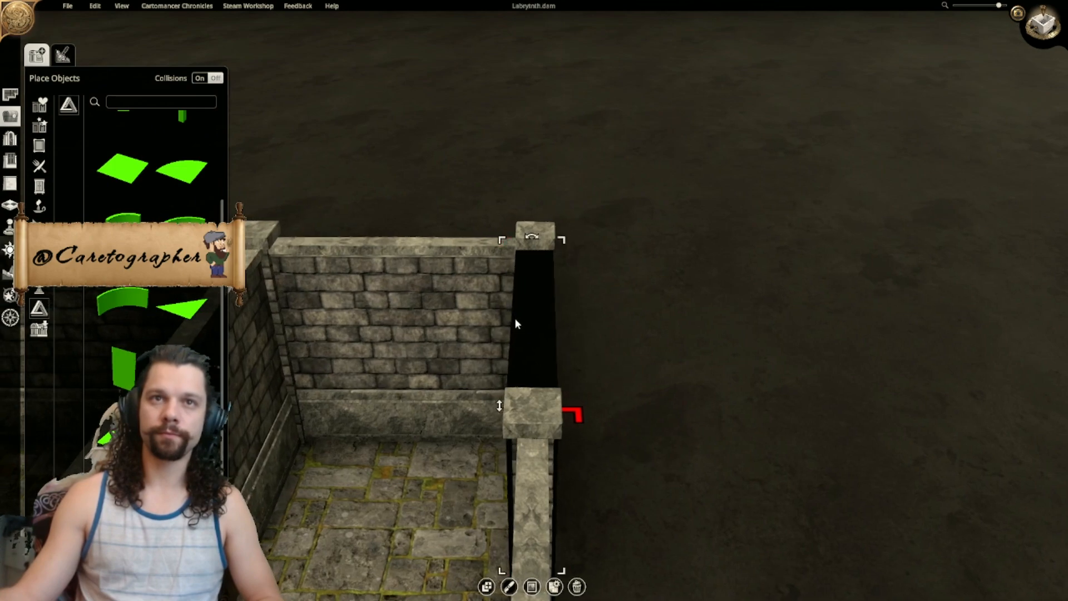
{"action": "left_click", "coordinate": [635, 396]}
Step: Move the remaining black panel further along that edge outward into line with the outer wall
{"action": "right_click_drag", "start_coordinate": [637, 470], "coordinate": [653, 145]}
{"action": "right_click_drag", "start_coordinate": [676, 501], "coordinate": [641, 102]}
{"action": "right_click_drag", "start_coordinate": [620, 445], "coordinate": [590, 105]}
{"action": "right_click_drag", "start_coordinate": [595, 473], "coordinate": [559, 354]}
{"action": "left_click_drag", "start_coordinate": [515, 359], "coordinate": [541, 362]}
Step: Move the first black panel on the labyrinth's opposite edge outward until it sits between its pillars
{"action": "mouse_move", "coordinate": [579, 328]}
{"action": "right_mouse_down"}
{"action": "mouse_move", "coordinate": [568, 288]}
{"action": "mouse_move", "coordinate": [1043, 289]}
{"action": "right_mouse_up"}
{"action": "right_click_drag", "start_coordinate": [522, 235], "coordinate": [1040, 245]}
{"action": "mouse_move", "coordinate": [445, 226]}
{"action": "right_mouse_down"}
{"action": "mouse_move", "coordinate": [666, 229]}
{"action": "mouse_move", "coordinate": [1018, 206]}
{"action": "right_mouse_up"}
{"action": "right_click_drag", "start_coordinate": [367, 189], "coordinate": [562, 390]}
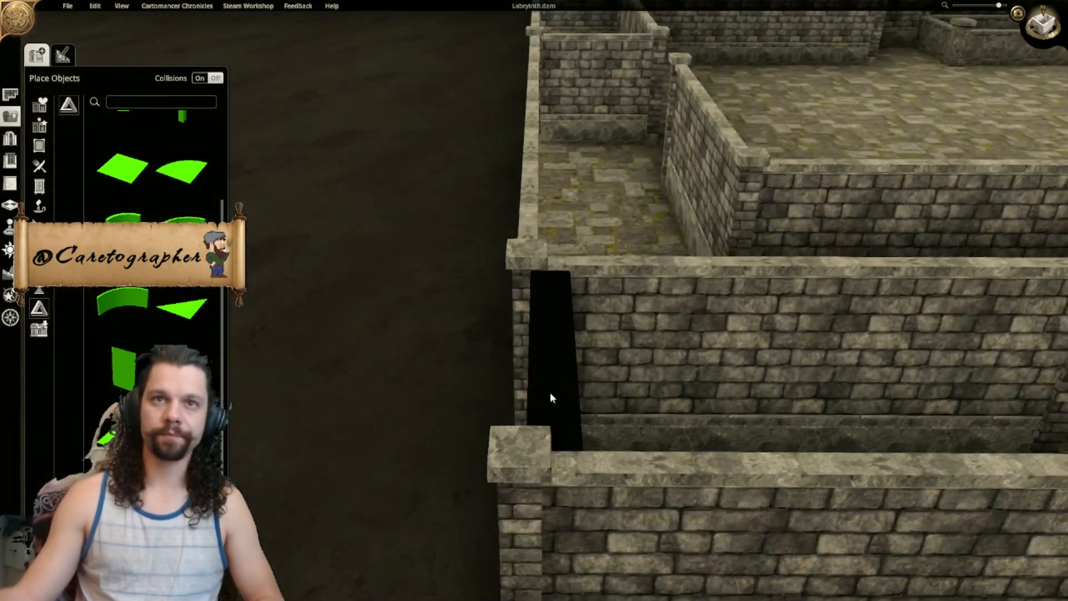
{"action": "left_click_drag", "start_coordinate": [549, 386], "coordinate": [520, 384]}
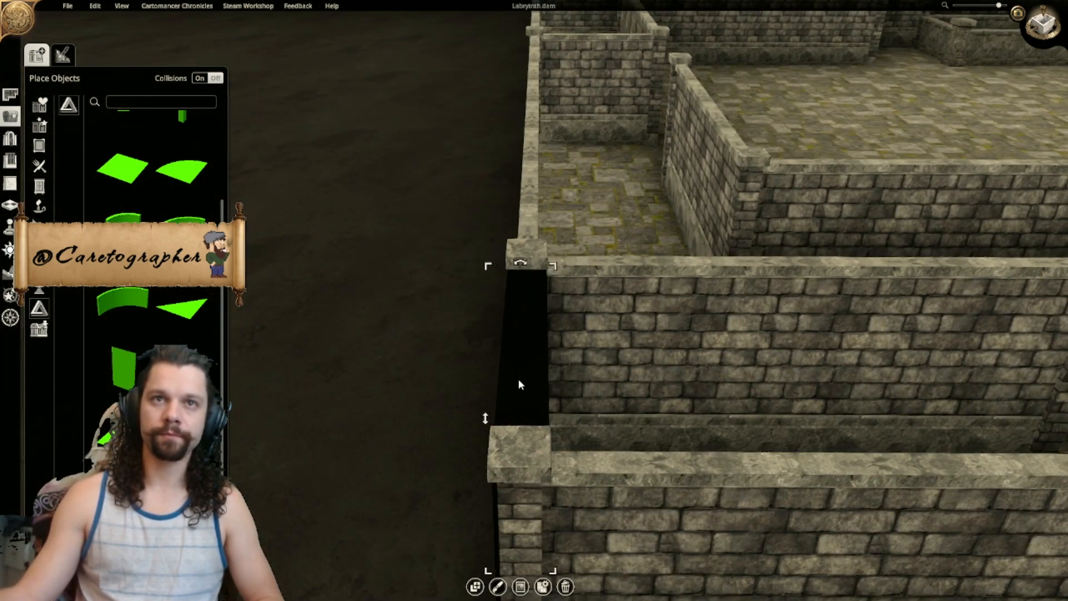
Step: Align the next black panels on this edge with the outer wall, including the one at the corner
{"action": "right_click_drag", "start_coordinate": [460, 124], "coordinate": [525, 365]}
{"action": "left_click", "coordinate": [529, 369]}
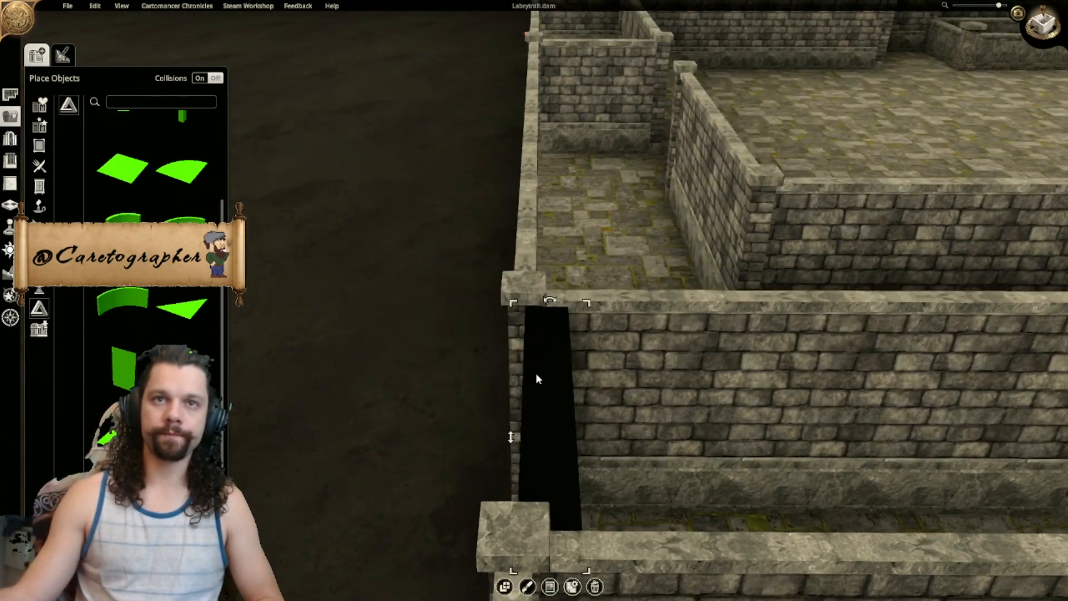
{"action": "left_click", "coordinate": [414, 119]}
{"action": "right_click_drag", "start_coordinate": [414, 119], "coordinate": [553, 364]}
{"action": "left_click", "coordinate": [523, 374]}
{"action": "left_click_drag", "start_coordinate": [523, 372], "coordinate": [507, 373]}
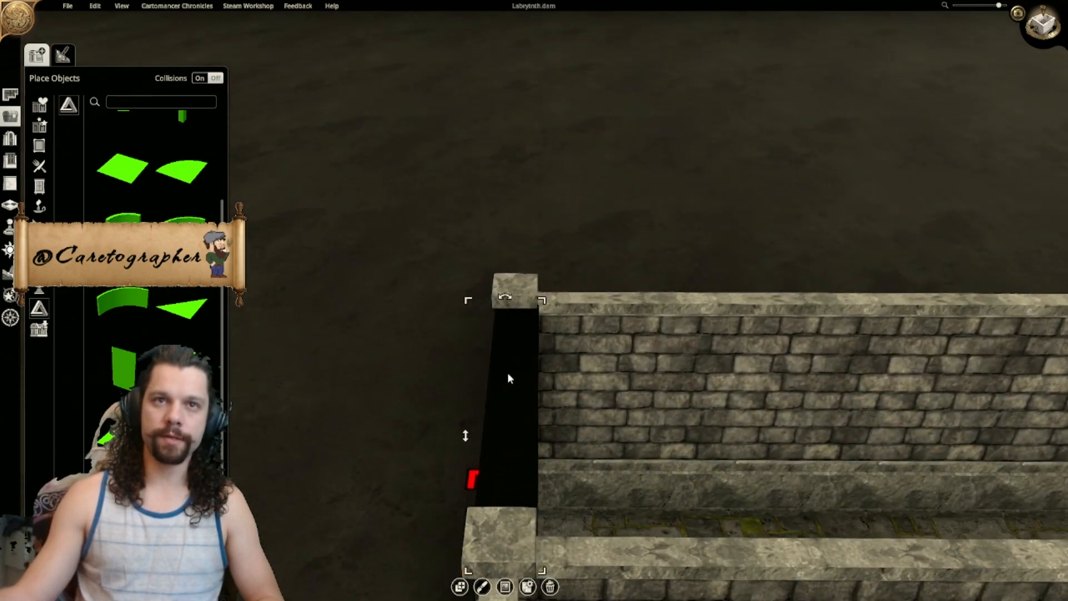
{"action": "left_click", "coordinate": [429, 262]}
Step: Inspect the whole labyrinth from above to check the blocked outer openings
{"action": "scroll", "coordinate": [405, 196], "scroll_direction": "down", "scroll_amount": 5}
{"action": "middle_click_drag", "start_coordinate": [405, 196], "coordinate": [603, 479]}
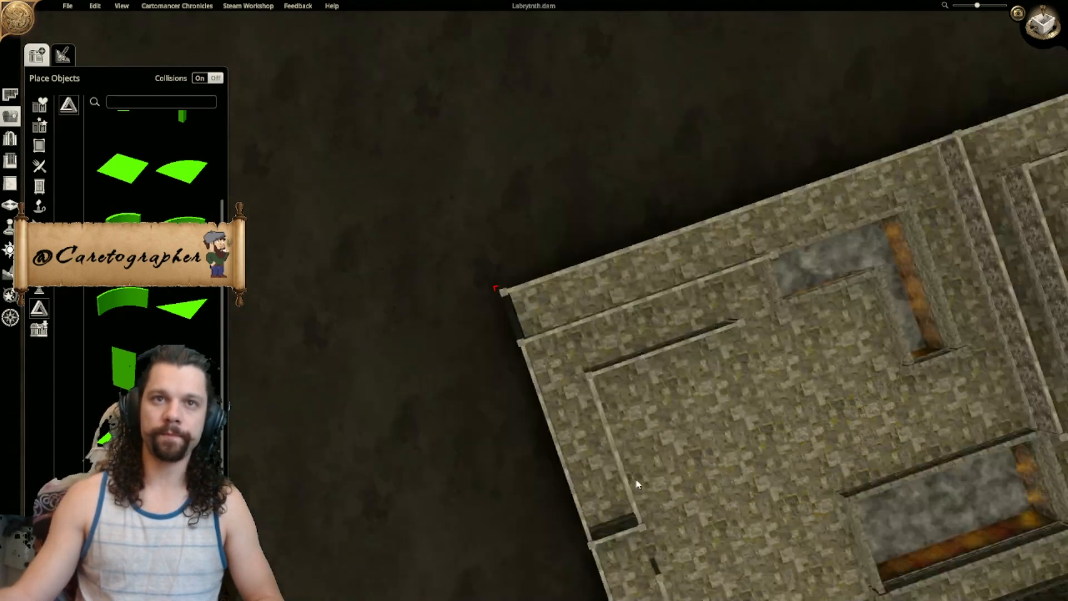
{"action": "right_click_drag", "start_coordinate": [603, 479], "coordinate": [574, 305]}
{"action": "scroll", "coordinate": [582, 416], "scroll_direction": "down", "scroll_amount": 5}
{"action": "scroll", "coordinate": [672, 338], "scroll_direction": "up", "scroll_amount": 2}
{"action": "middle_click_drag", "start_coordinate": [672, 339], "coordinate": [787, 220]}
{"action": "scroll", "coordinate": [786, 221], "scroll_direction": "down", "scroll_amount": 5}
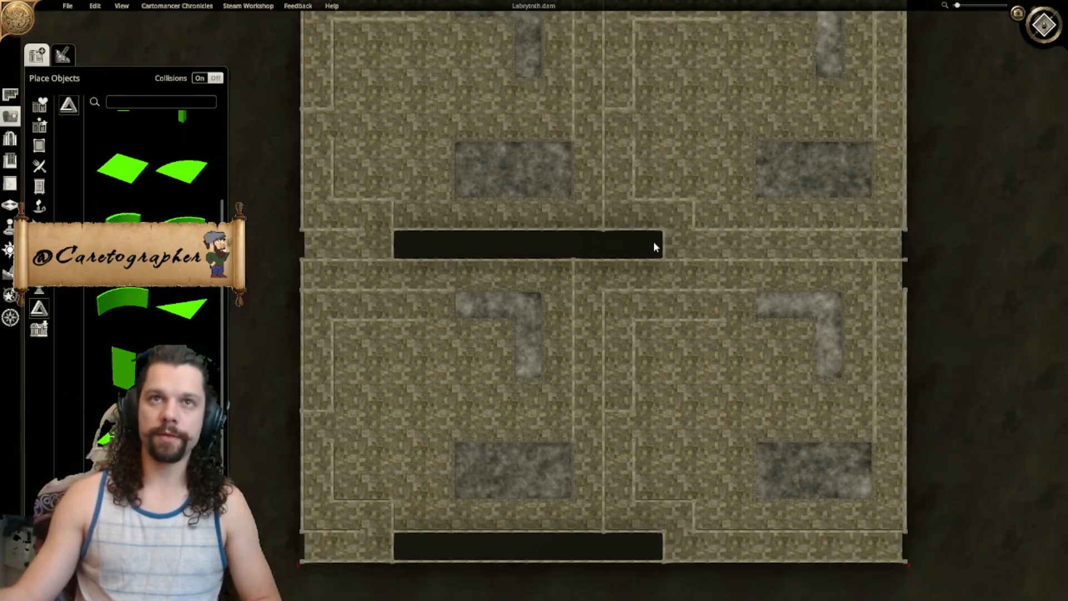
{"action": "right_click_drag", "start_coordinate": [644, 263], "coordinate": [634, 341]}
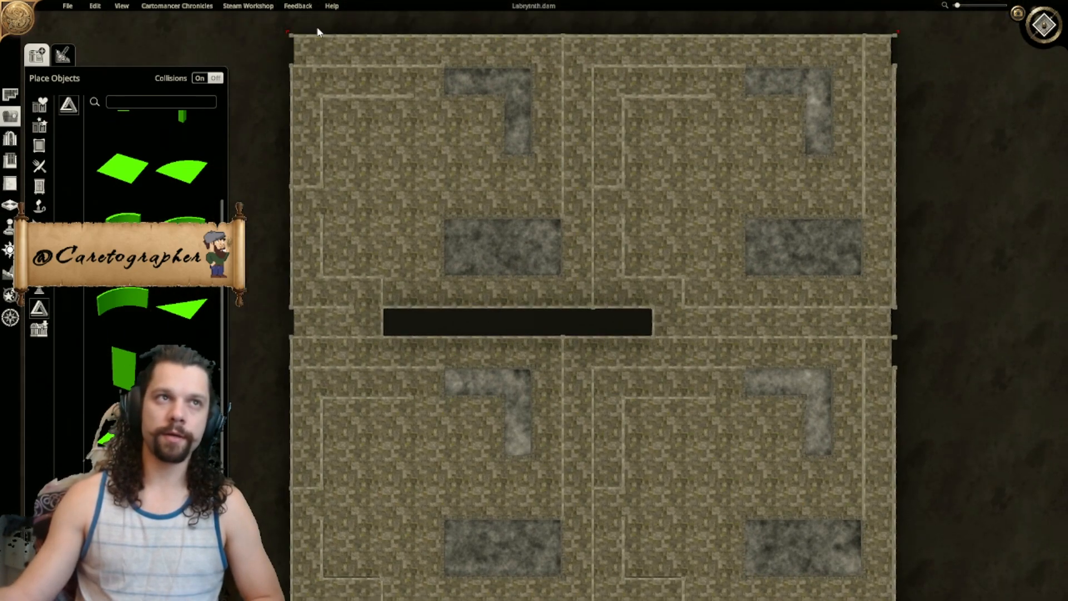
{"action": "left_click", "coordinate": [39, 207]}
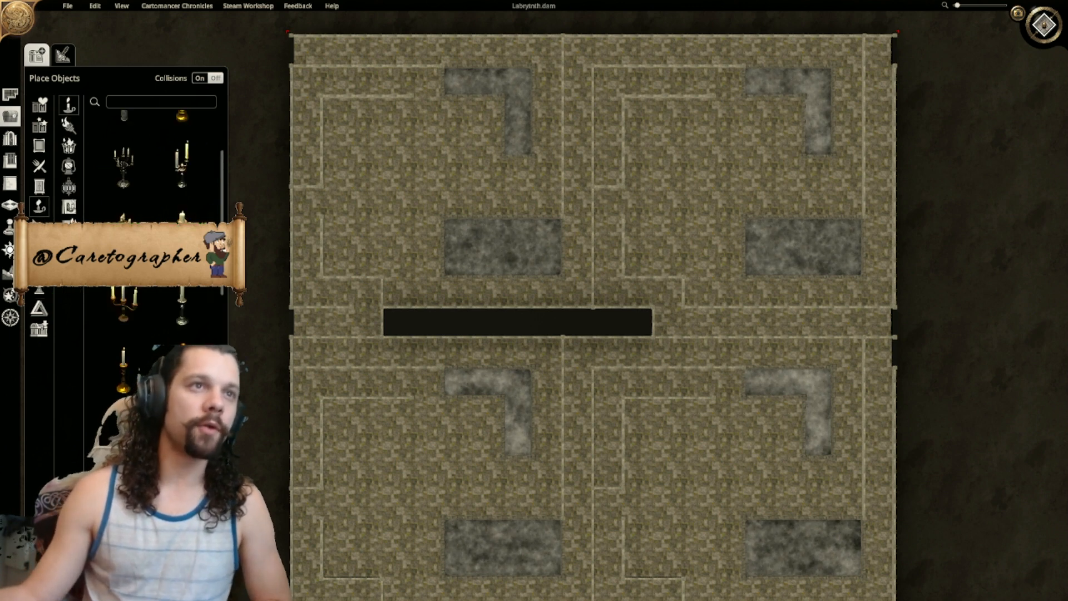
{"action": "left_click", "coordinate": [40, 293]}
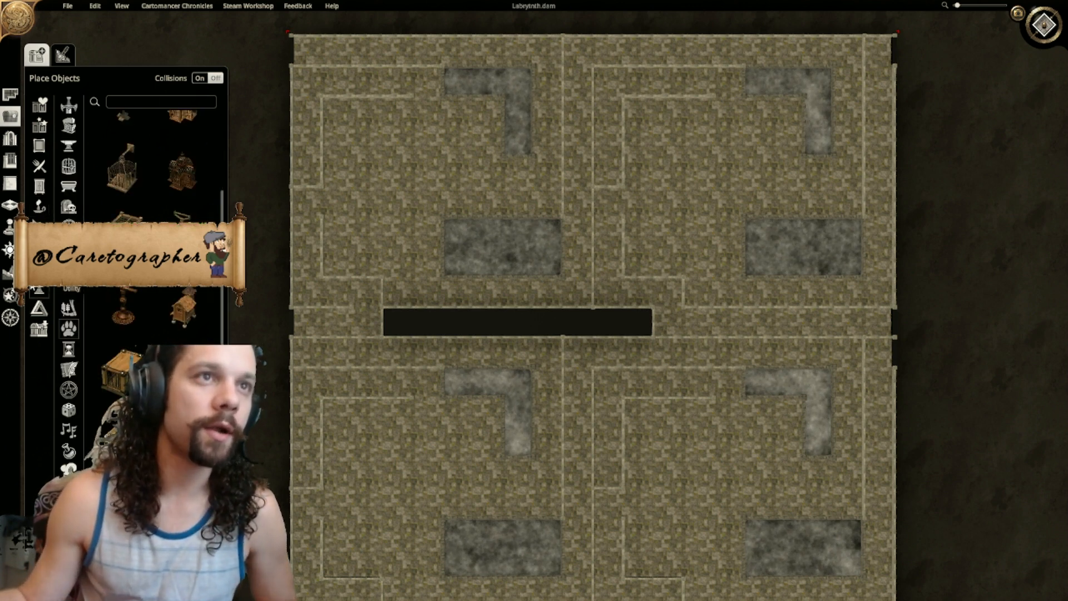
{"action": "left_click", "coordinate": [41, 312]}
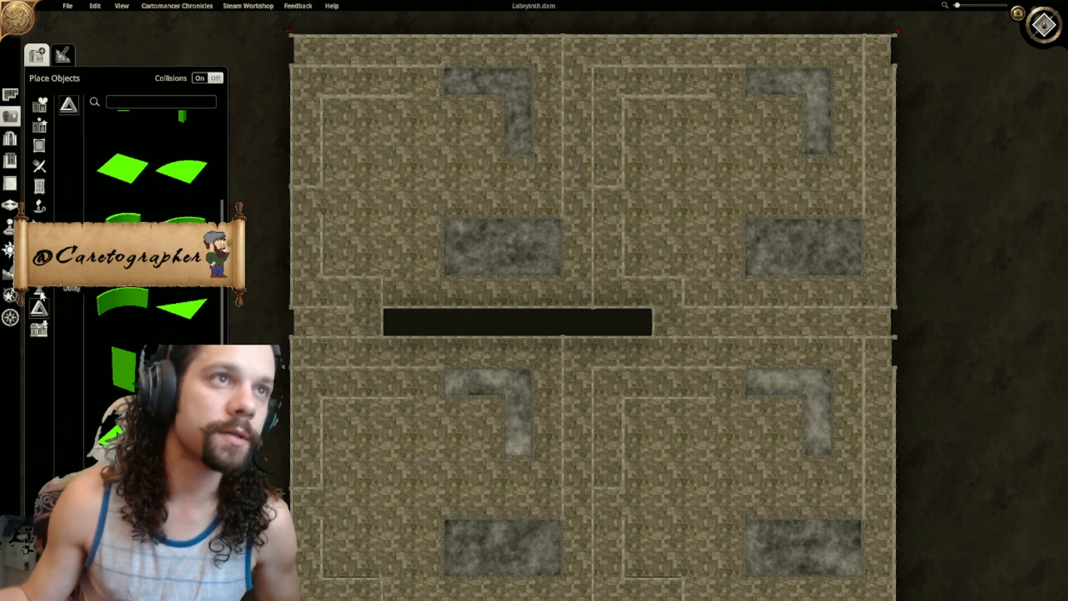
Step: Add a monster miniature to the labyrinth and move it into the open area of the upper-right section
{"action": "left_click", "coordinate": [10, 231]}
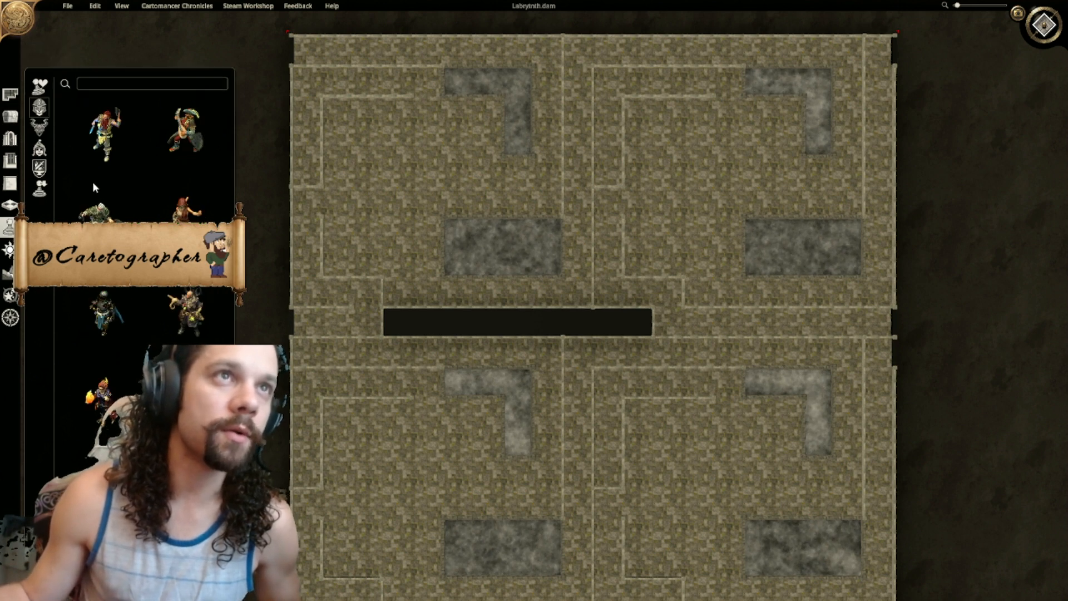
{"action": "left_click", "coordinate": [39, 128]}
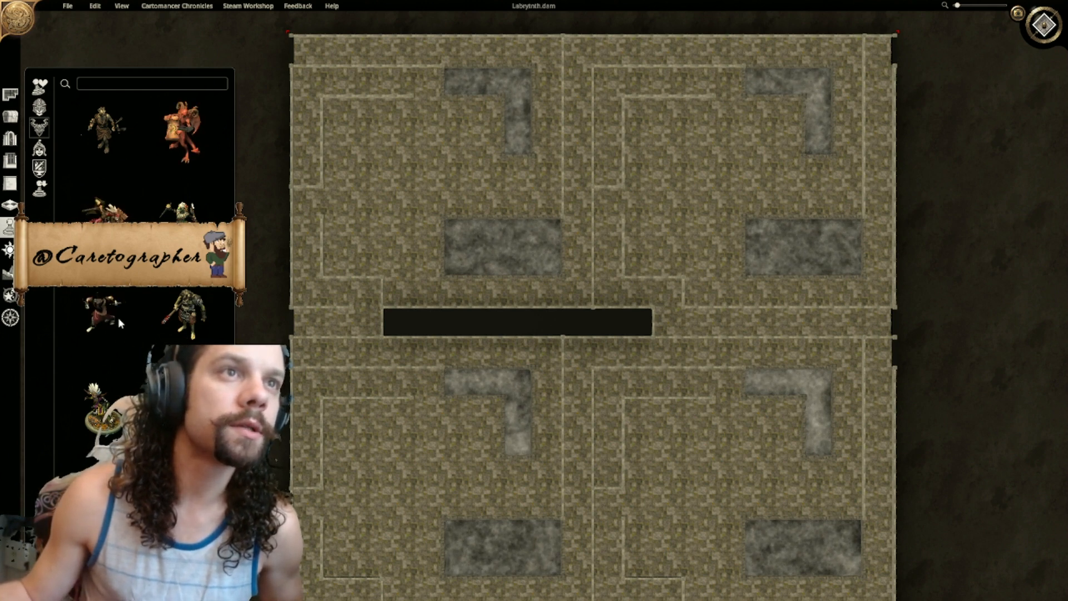
{"action": "left_click_drag", "start_coordinate": [124, 316], "coordinate": [421, 187]}
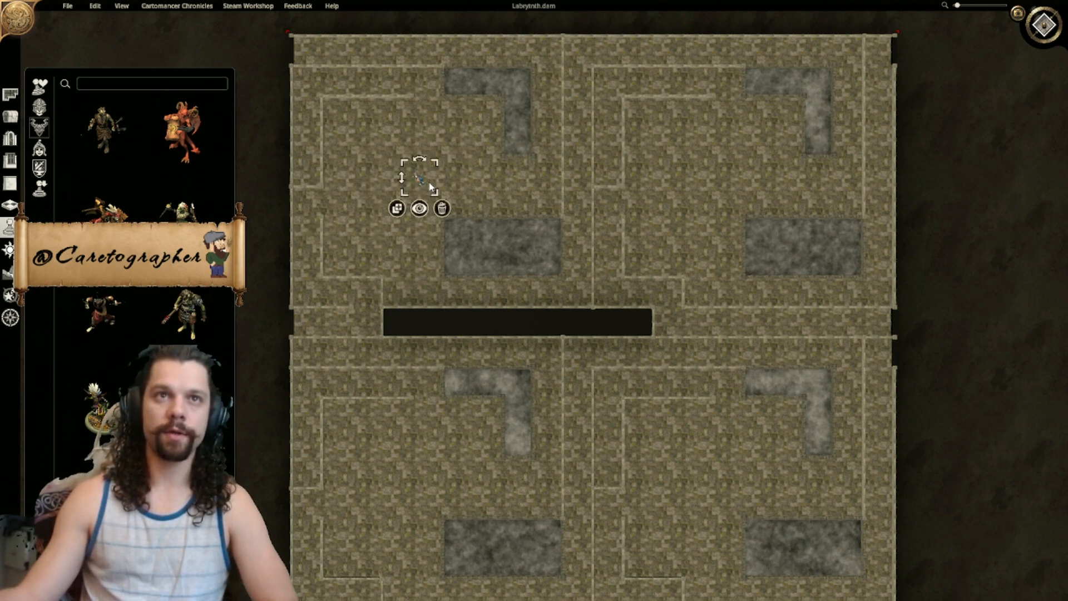
{"action": "left_click_drag", "start_coordinate": [421, 181], "coordinate": [699, 192]}
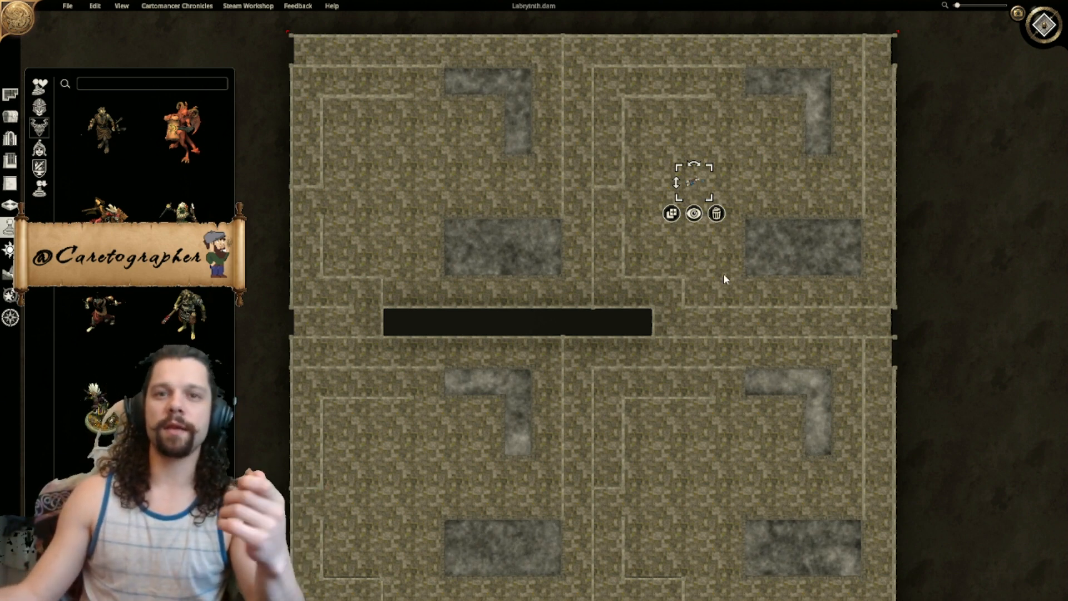
{"action": "left_click", "coordinate": [967, 334]}
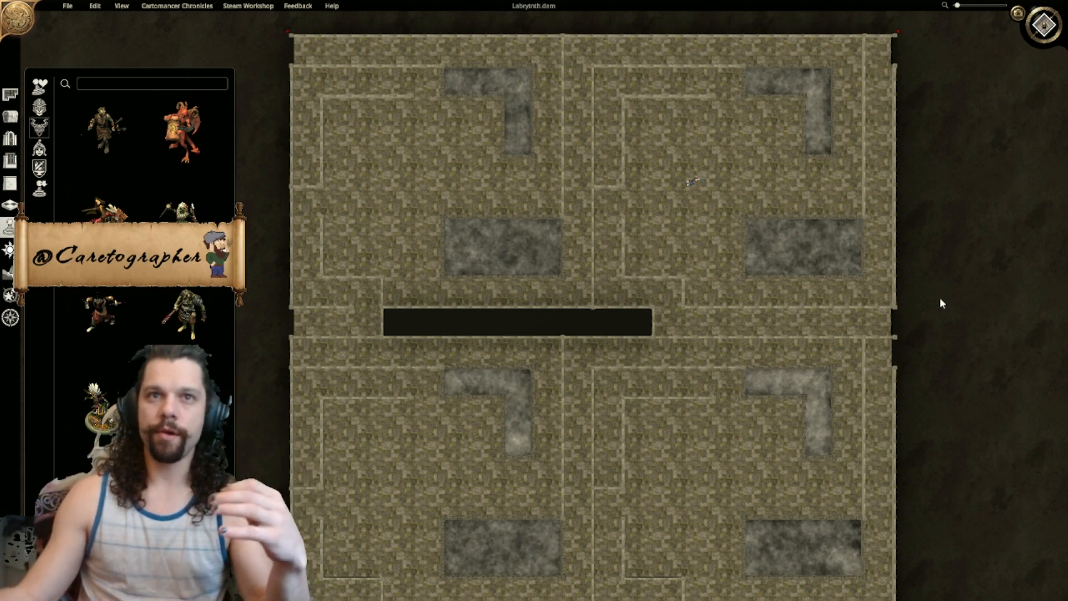
{"action": "right_click_drag", "start_coordinate": [955, 209], "coordinate": [958, 271]}
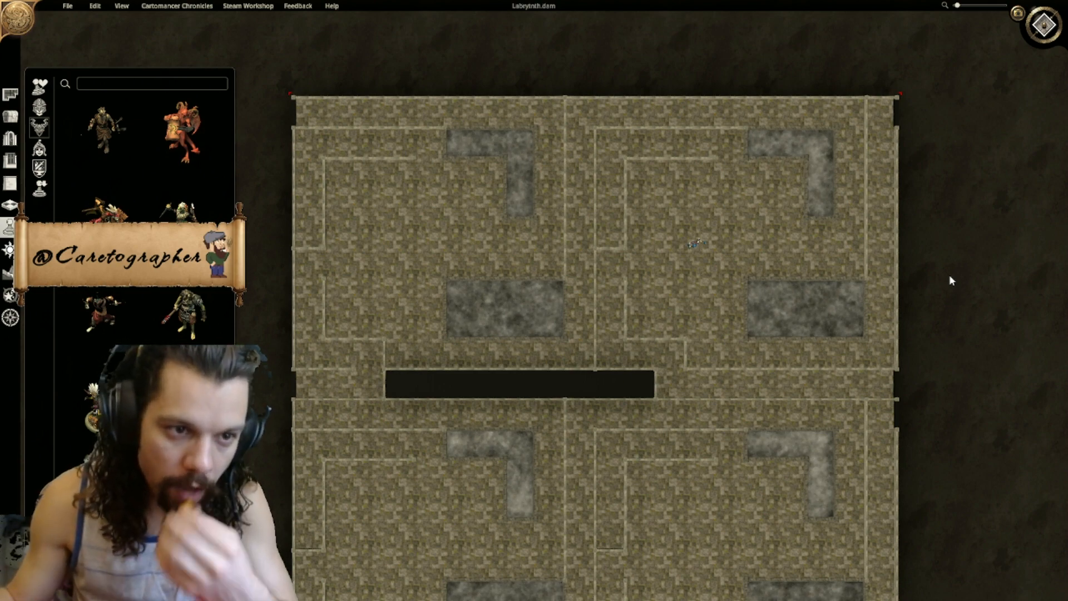
{"action": "middle_click_drag", "start_coordinate": [953, 369], "coordinate": [973, 161]}
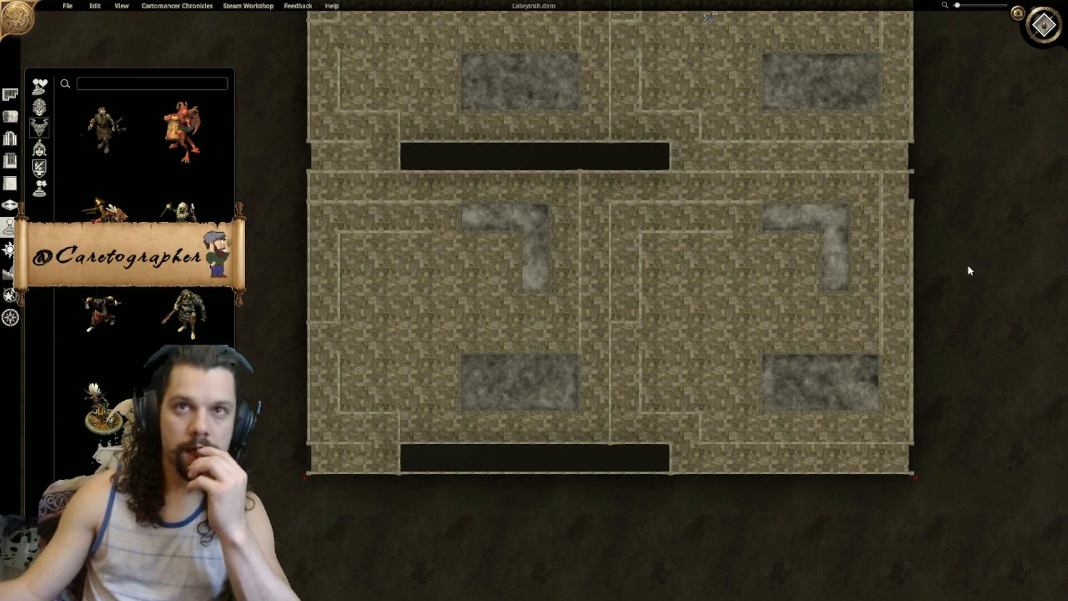
{"action": "middle_click_drag", "start_coordinate": [979, 201], "coordinate": [975, 336]}
{"action": "middle_click_drag", "start_coordinate": [992, 281], "coordinate": [979, 211]}
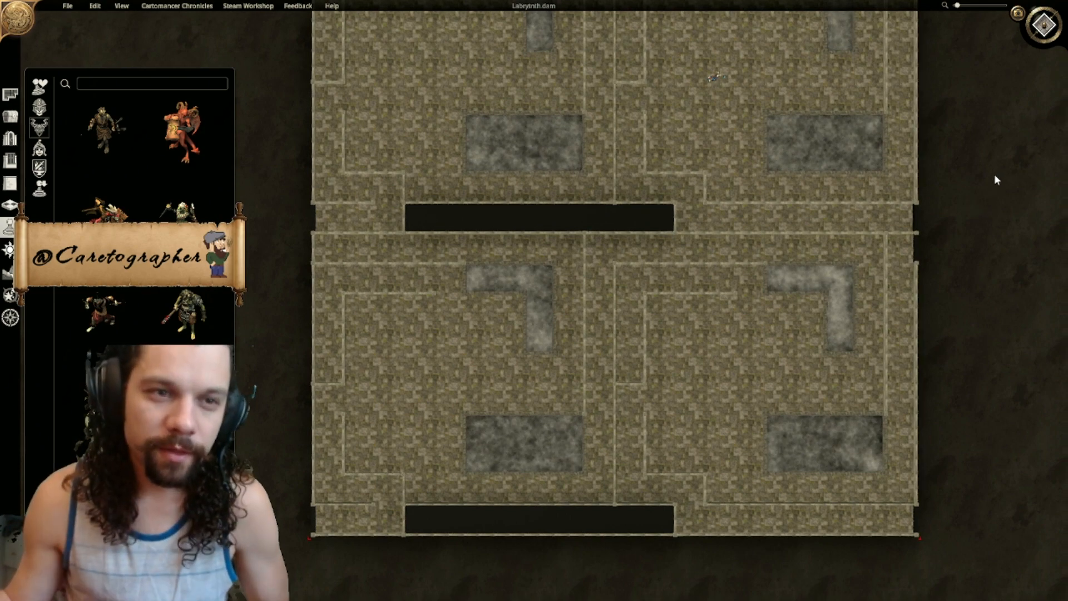
{"action": "middle_click_drag", "start_coordinate": [688, 52], "coordinate": [685, 137]}
Step: Save the labyrinth map and open the map file Serpents Temple.dam
{"action": "left_click", "coordinate": [68, 6]}
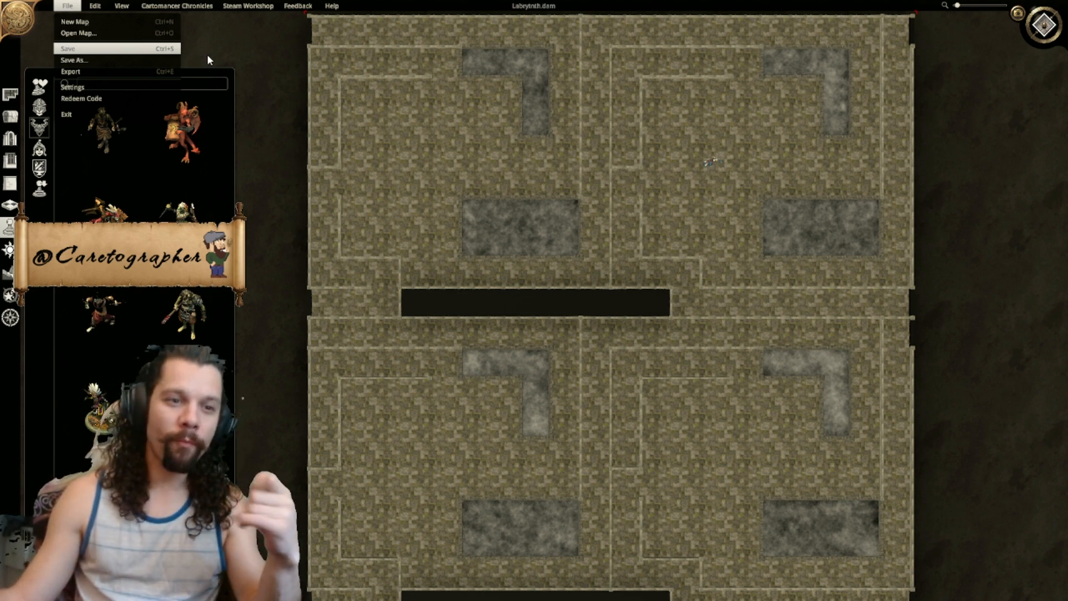
{"action": "left_click", "coordinate": [67, 11]}
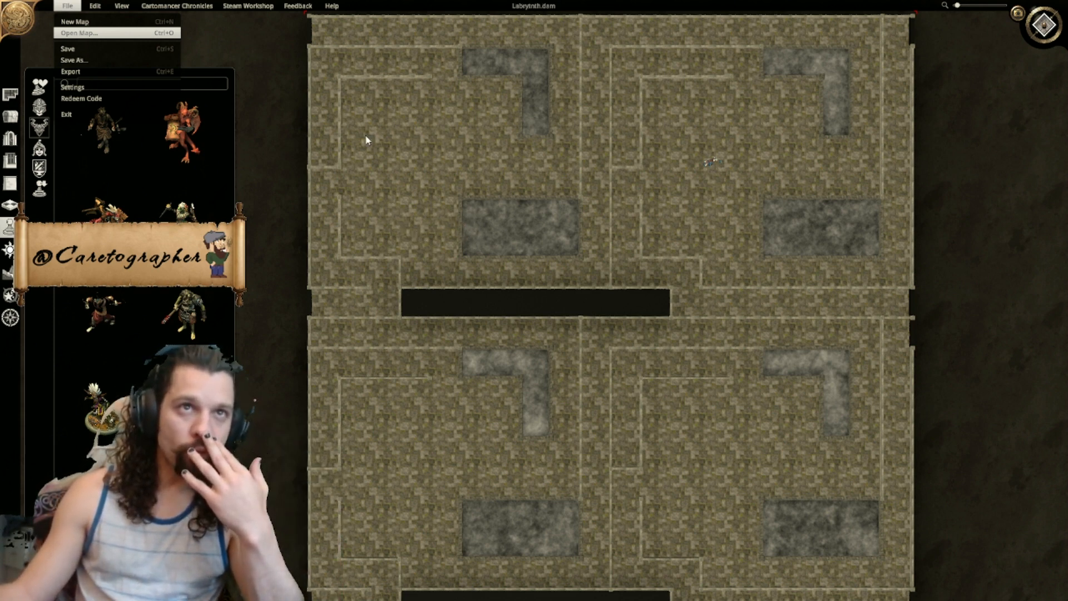
{"action": "left_click", "coordinate": [359, 209]}
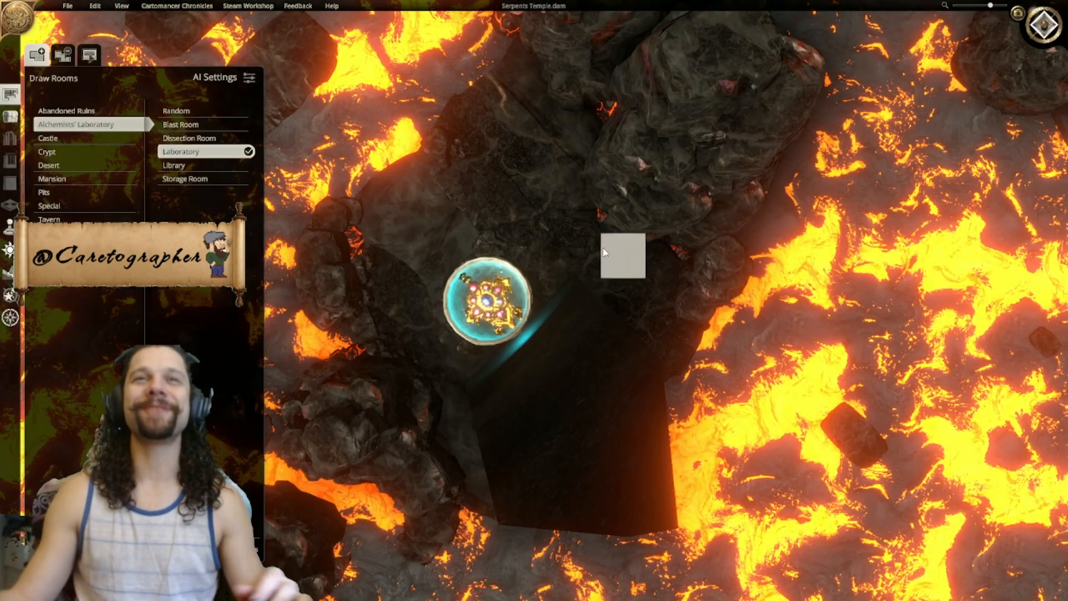
Step: Examine the temple's lava chamber, its statues and the surrounding stone walkways from above
{"action": "scroll", "coordinate": [605, 252], "scroll_direction": "down", "scroll_amount": 8}
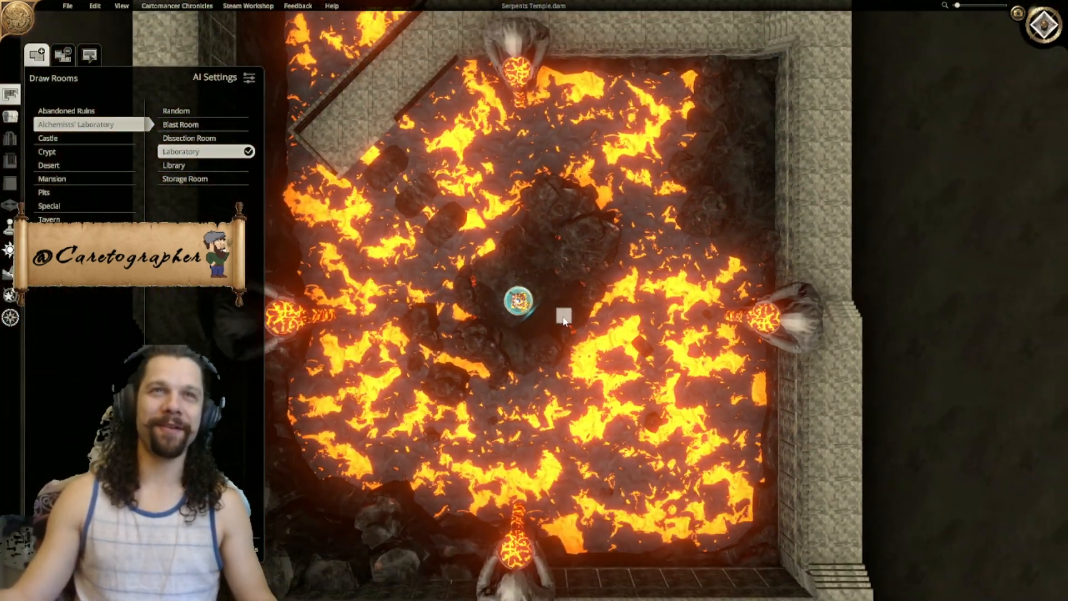
{"action": "right_click_drag", "start_coordinate": [564, 318], "coordinate": [684, 231]}
{"action": "mouse_move", "coordinate": [671, 184]}
{"action": "right_mouse_down"}
{"action": "mouse_move", "coordinate": [668, 269]}
{"action": "mouse_move", "coordinate": [683, 271]}
{"action": "mouse_move", "coordinate": [647, 60]}
{"action": "mouse_move", "coordinate": [674, 174]}
{"action": "mouse_move", "coordinate": [688, 311]}
{"action": "mouse_move", "coordinate": [686, 188]}
{"action": "right_mouse_up"}
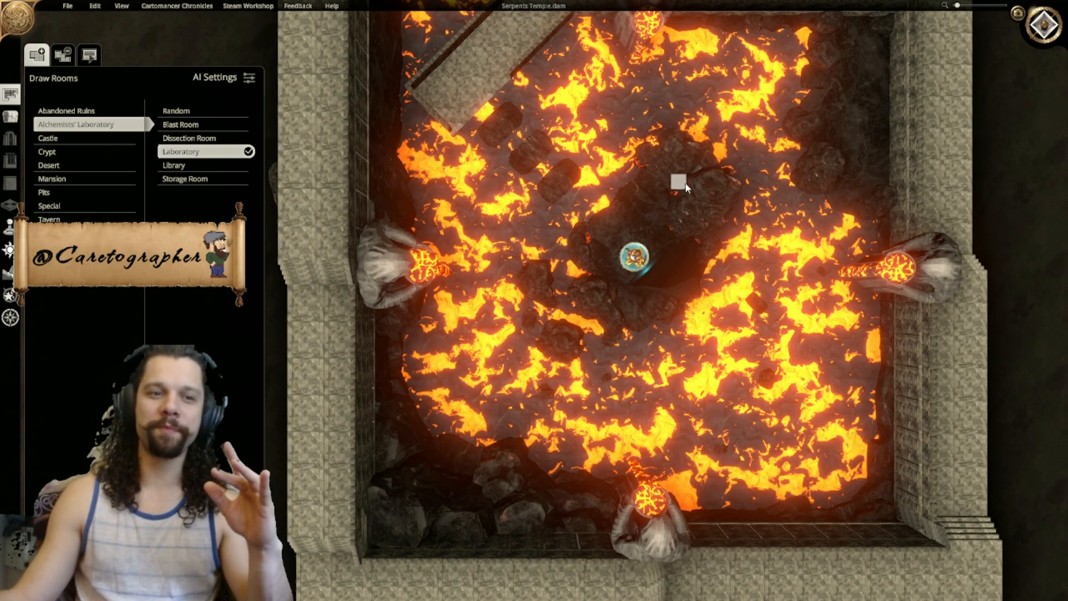
{"action": "right_click_drag", "start_coordinate": [689, 183], "coordinate": [736, 208]}
{"action": "right_click_drag", "start_coordinate": [525, 153], "coordinate": [617, 315]}
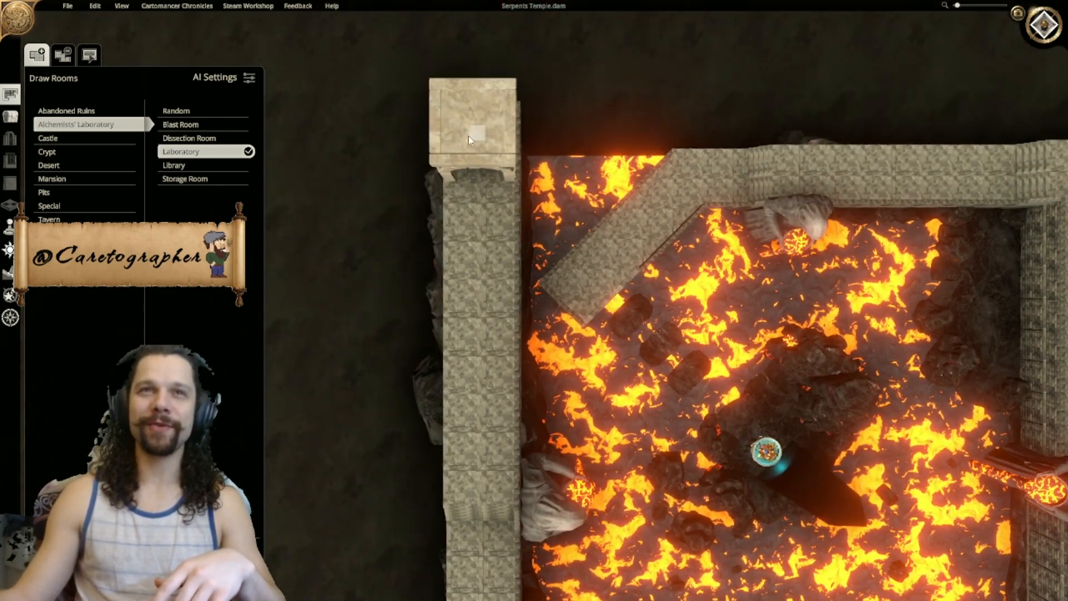
{"action": "right_click_drag", "start_coordinate": [489, 146], "coordinate": [448, 54]}
{"action": "right_click_drag", "start_coordinate": [462, 271], "coordinate": [341, 116]}
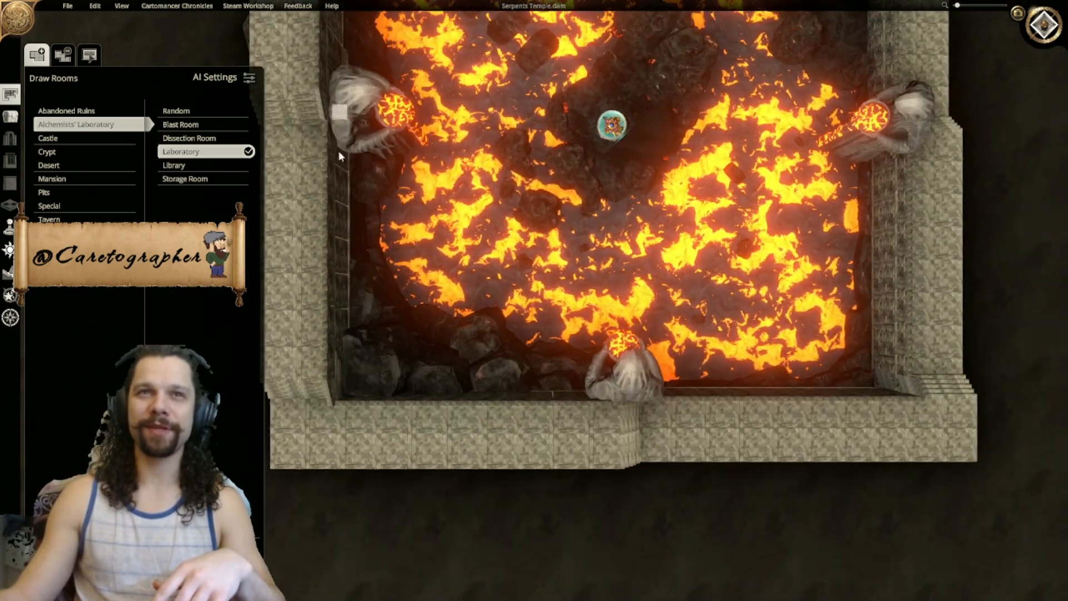
{"action": "right_click_drag", "start_coordinate": [839, 231], "coordinate": [833, 362]}
Step: Inspect the lava chamber and its four hooded statues in perspective, and return to the top-down view
{"action": "middle_click_drag", "start_coordinate": [964, 94], "coordinate": [634, 301]}
{"action": "middle_click_drag", "start_coordinate": [890, 311], "coordinate": [747, 284]}
{"action": "scroll", "coordinate": [831, 317], "scroll_direction": "up", "scroll_amount": 3}
{"action": "scroll", "coordinate": [832, 317], "scroll_direction": "down", "scroll_amount": 3}
{"action": "middle_click_drag", "start_coordinate": [513, 185], "coordinate": [935, 67]}
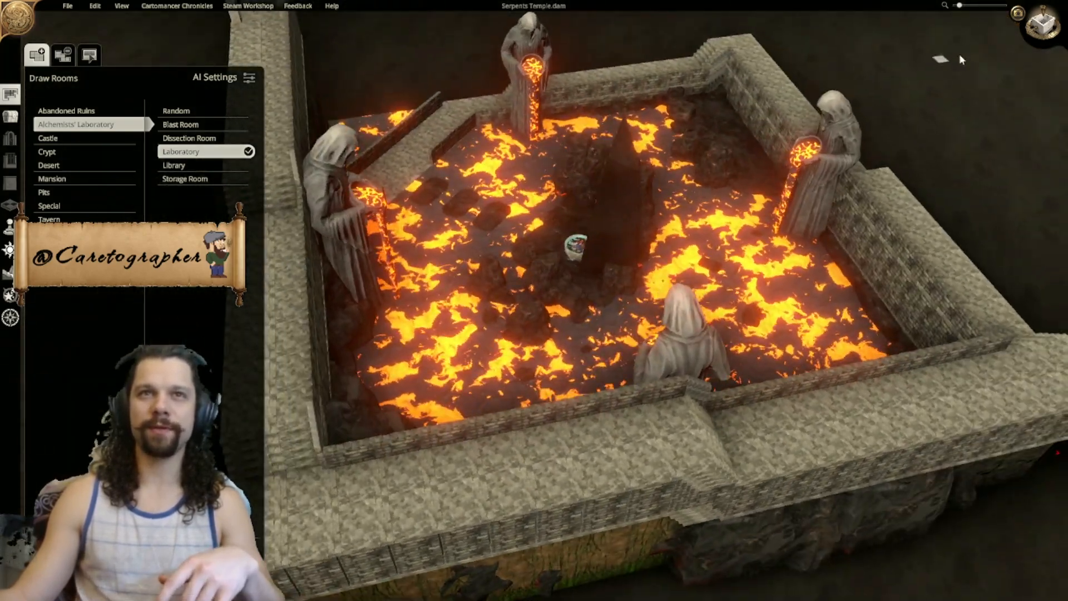
{"action": "left_click", "coordinate": [1048, 27]}
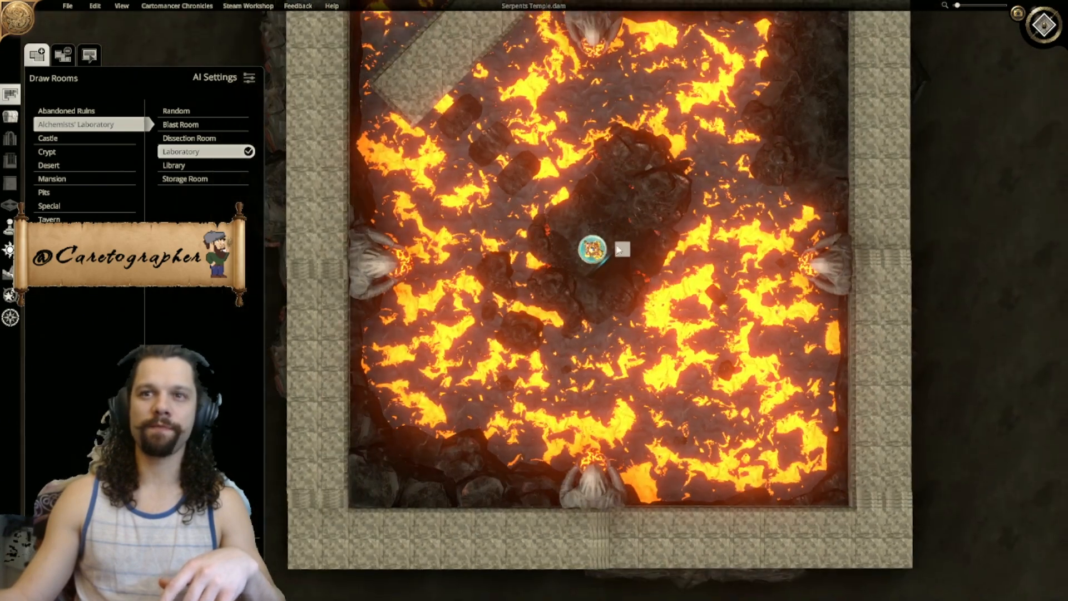
{"action": "right_click_drag", "start_coordinate": [612, 199], "coordinate": [630, 243]}
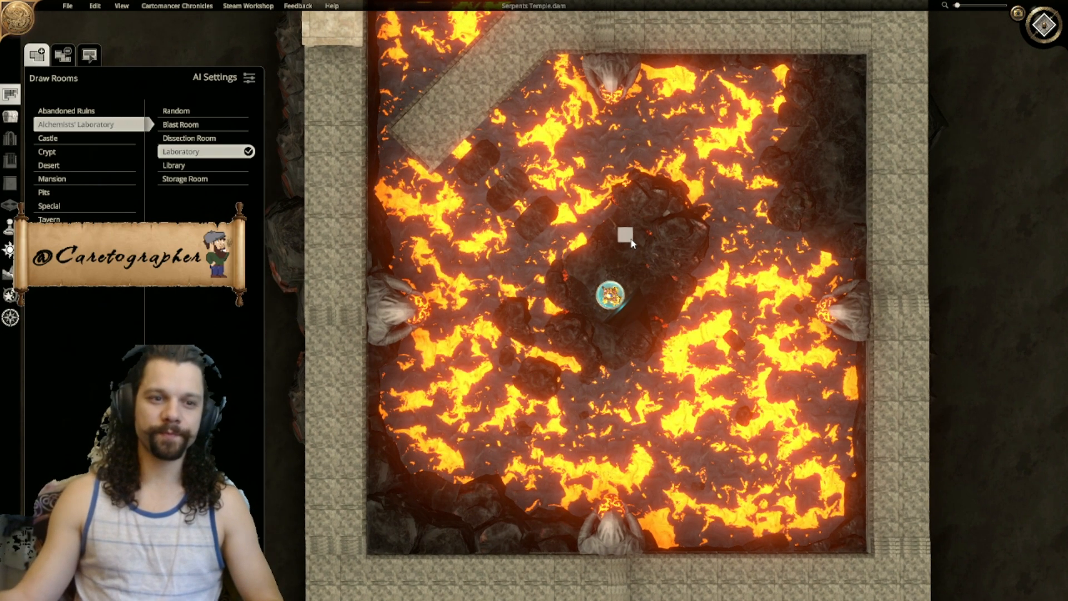
{"action": "right_click_drag", "start_coordinate": [595, 203], "coordinate": [627, 234]}
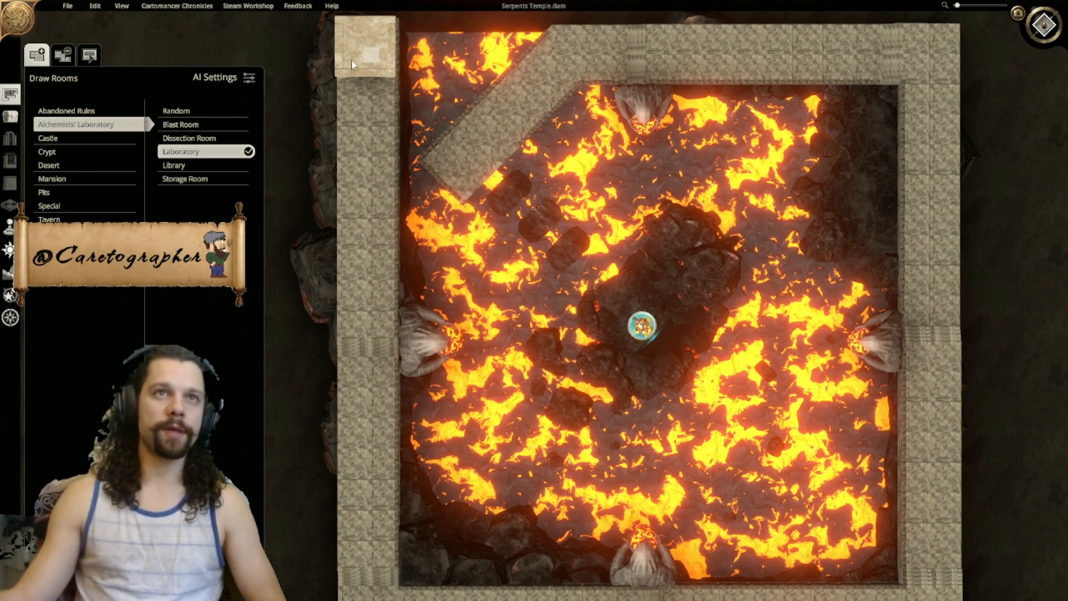
Step: Open the map file Grand Entrance.dam and look over the volcano, jungle and paths from above
{"action": "left_click", "coordinate": [74, 10]}
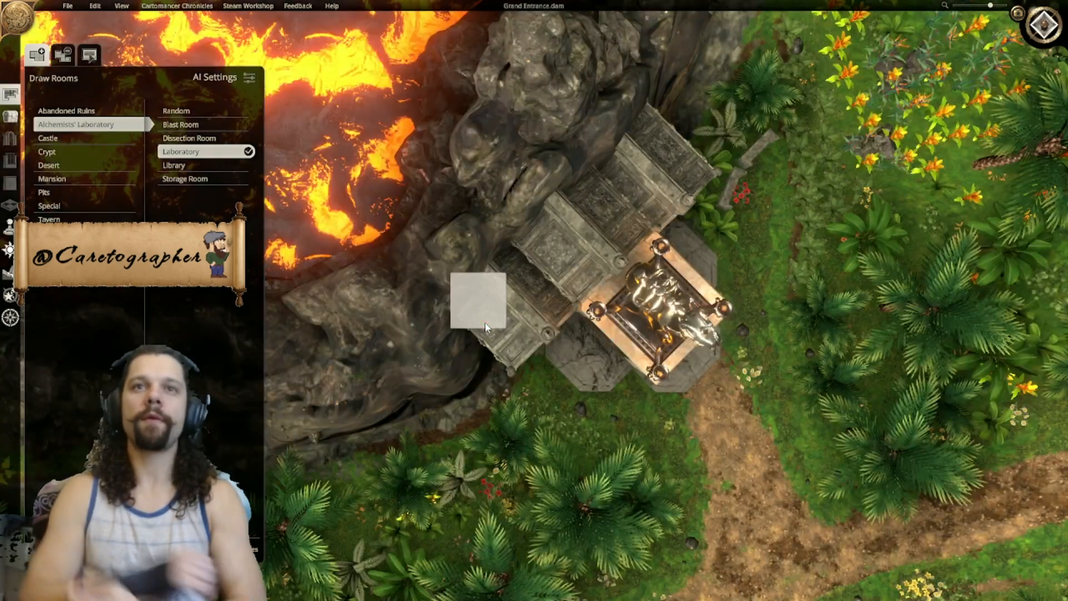
{"action": "scroll", "coordinate": [486, 327], "scroll_direction": "down", "scroll_amount": 5}
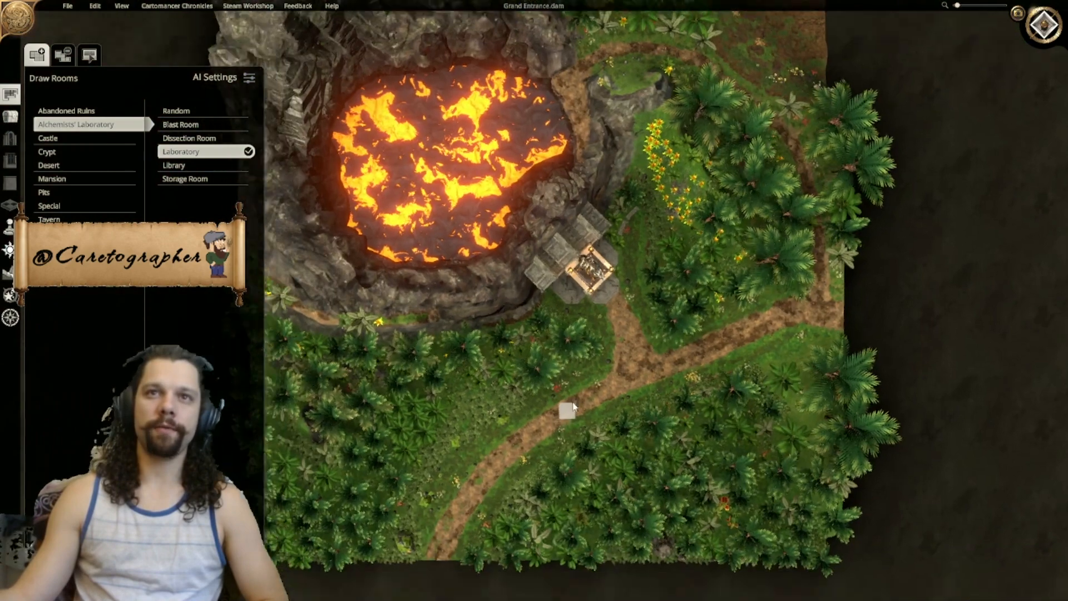
{"action": "middle_click_drag", "start_coordinate": [565, 410], "coordinate": [618, 332]}
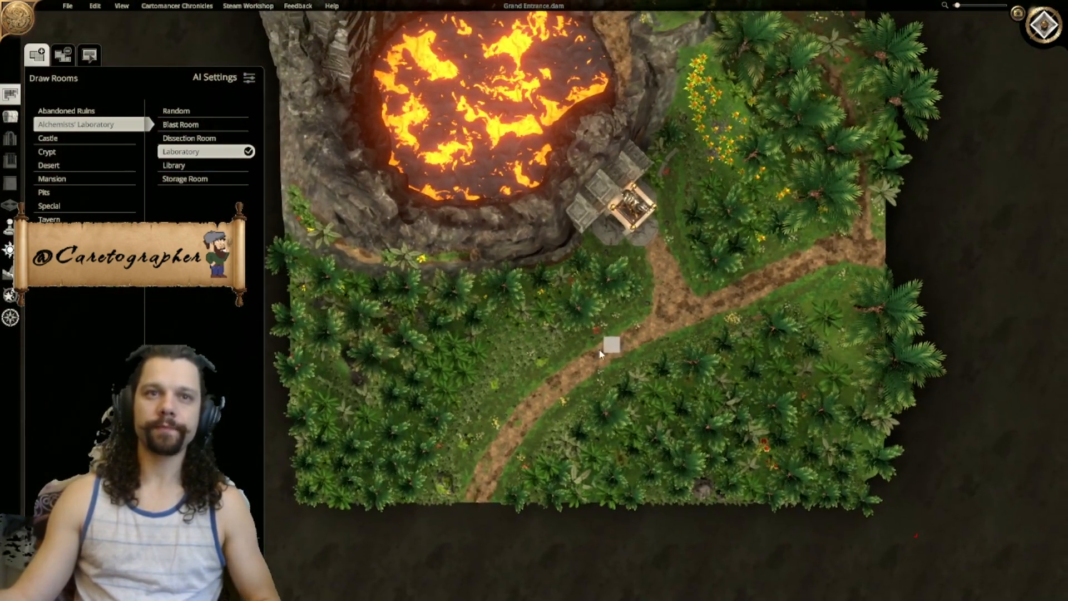
{"action": "middle_click_drag", "start_coordinate": [441, 500], "coordinate": [519, 436]}
{"action": "scroll", "coordinate": [520, 496], "scroll_direction": "up", "scroll_amount": 2}
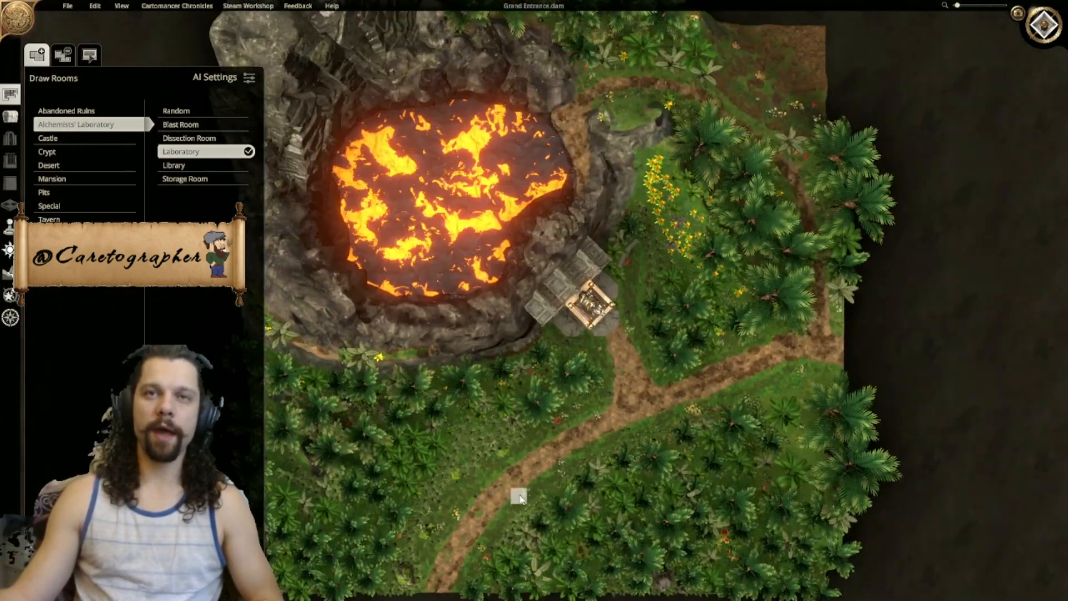
Step: Switch to the perspective view and inspect the volcano, its lava pool and the surrounding jungle
{"action": "left_click", "coordinate": [1056, 35]}
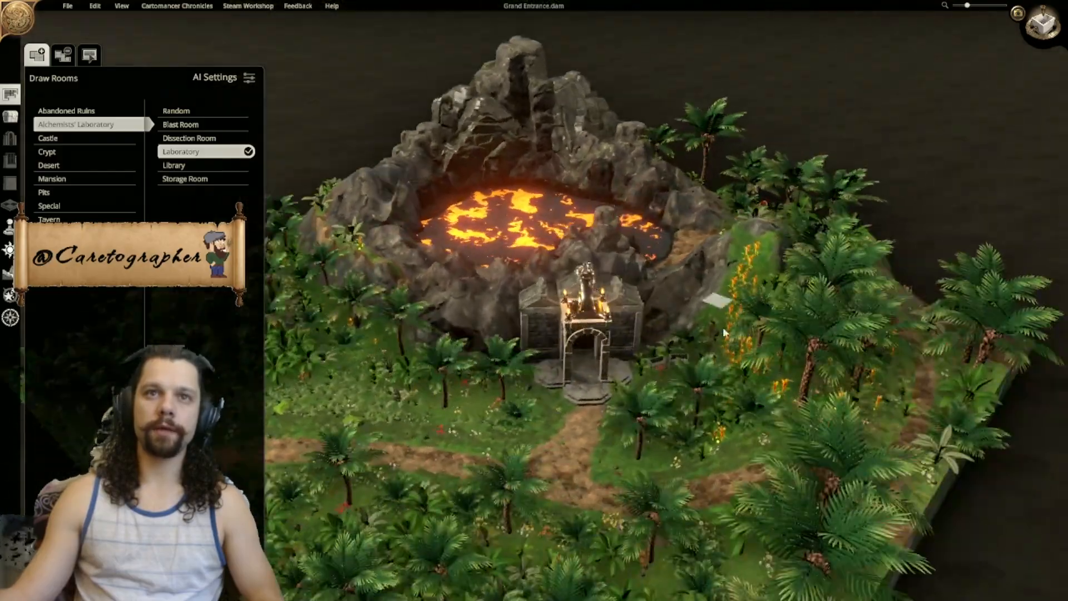
{"action": "scroll", "coordinate": [723, 328], "scroll_direction": "up", "scroll_amount": 2}
{"action": "right_click_drag", "start_coordinate": [723, 327], "coordinate": [682, 216]}
{"action": "scroll", "coordinate": [591, 189], "scroll_direction": "up", "scroll_amount": 2}
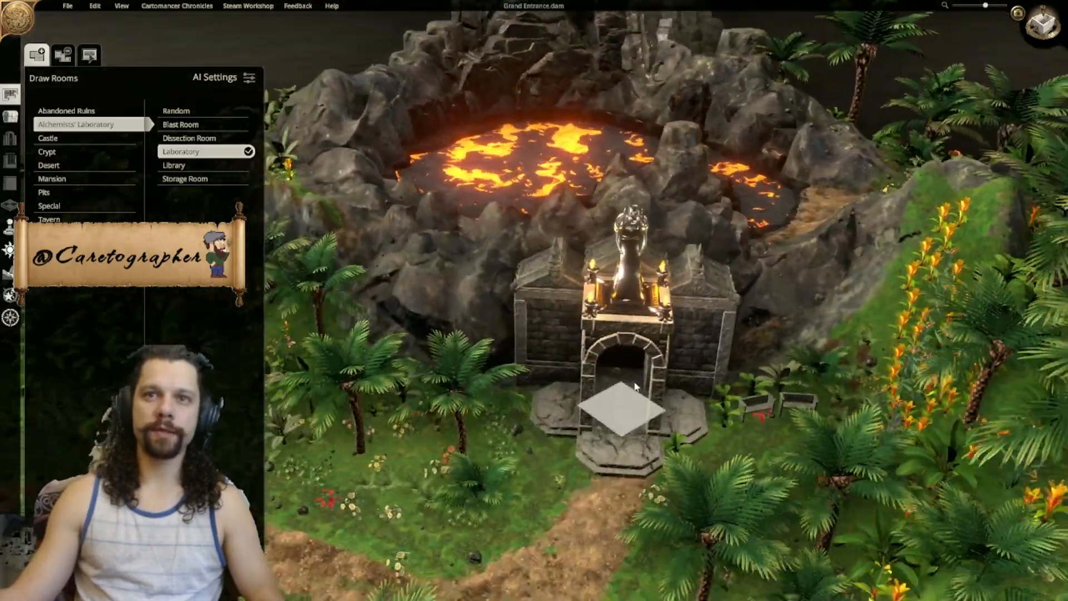
{"action": "right_click_drag", "start_coordinate": [634, 398], "coordinate": [639, 369]}
{"action": "scroll", "coordinate": [736, 441], "scroll_direction": "up", "scroll_amount": 2}
{"action": "right_click_drag", "start_coordinate": [806, 440], "coordinate": [642, 383]}
{"action": "scroll", "coordinate": [643, 383], "scroll_direction": "down", "scroll_amount": 5}
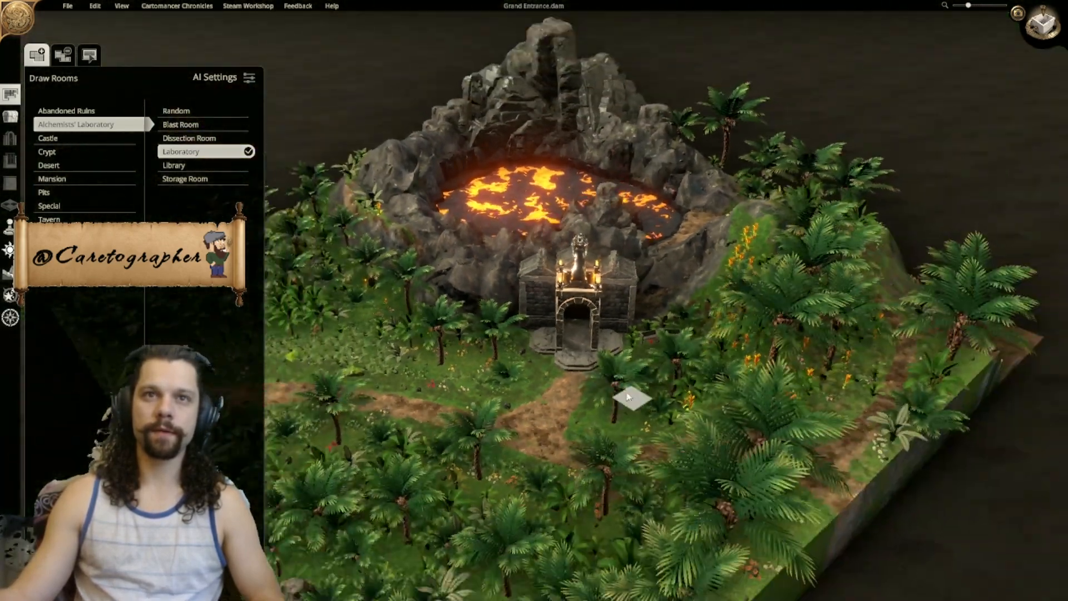
{"action": "scroll", "coordinate": [628, 396], "scroll_direction": "down", "scroll_amount": 2}
{"action": "right_click_drag", "start_coordinate": [627, 396], "coordinate": [657, 378]}
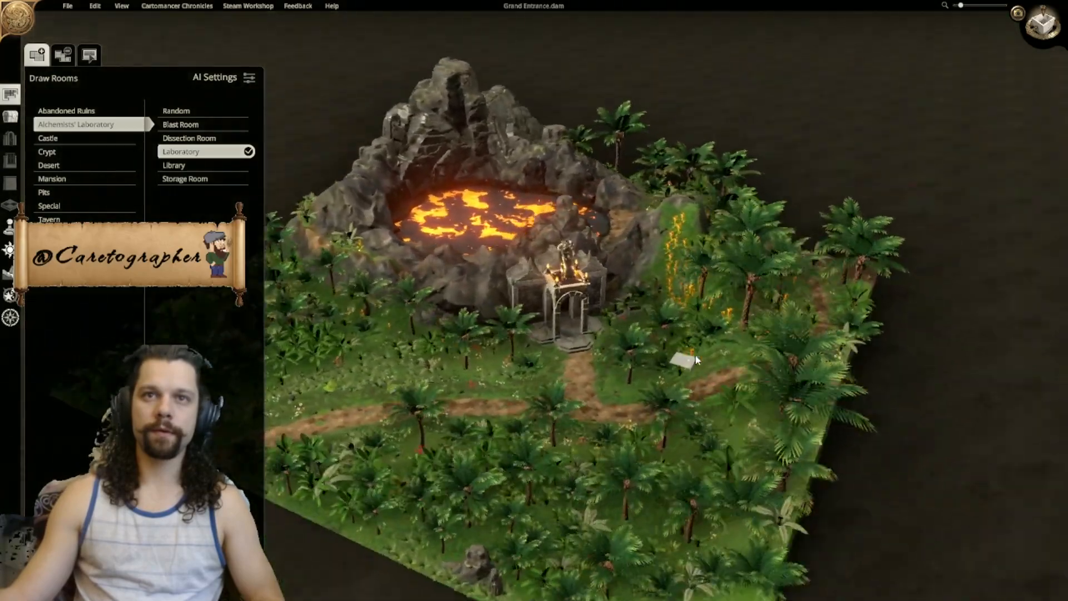
Step: Examine the stone temple entrance with its golden serpent statue close up from several angles
{"action": "scroll", "coordinate": [630, 360], "scroll_direction": "up", "scroll_amount": 1}
{"action": "scroll", "coordinate": [632, 324], "scroll_direction": "up", "scroll_amount": 1}
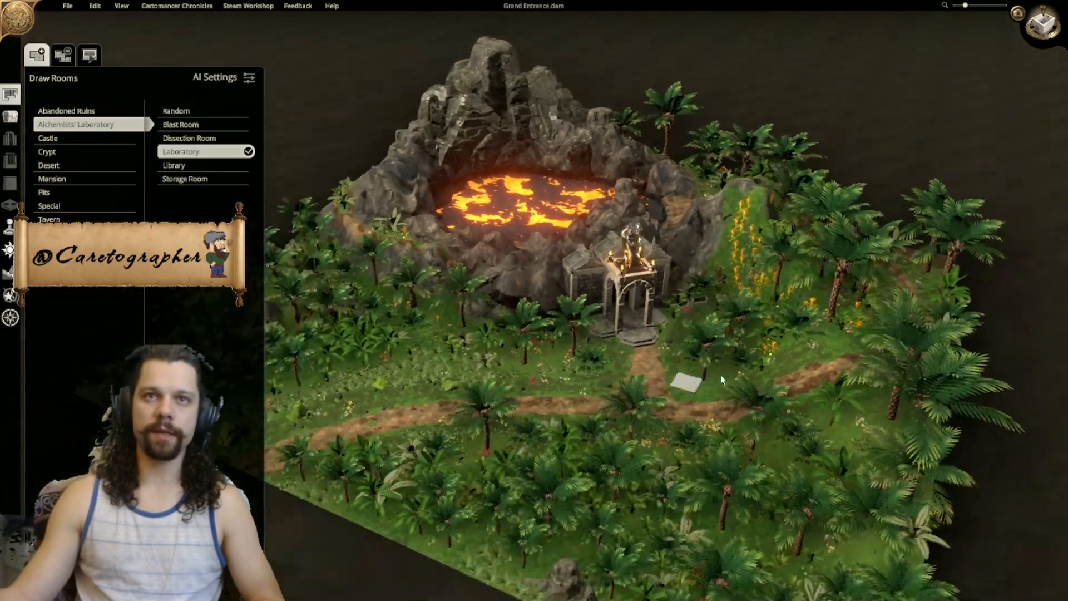
{"action": "scroll", "coordinate": [702, 300], "scroll_direction": "up", "scroll_amount": 3}
{"action": "scroll", "coordinate": [702, 299], "scroll_direction": "up", "scroll_amount": 5}
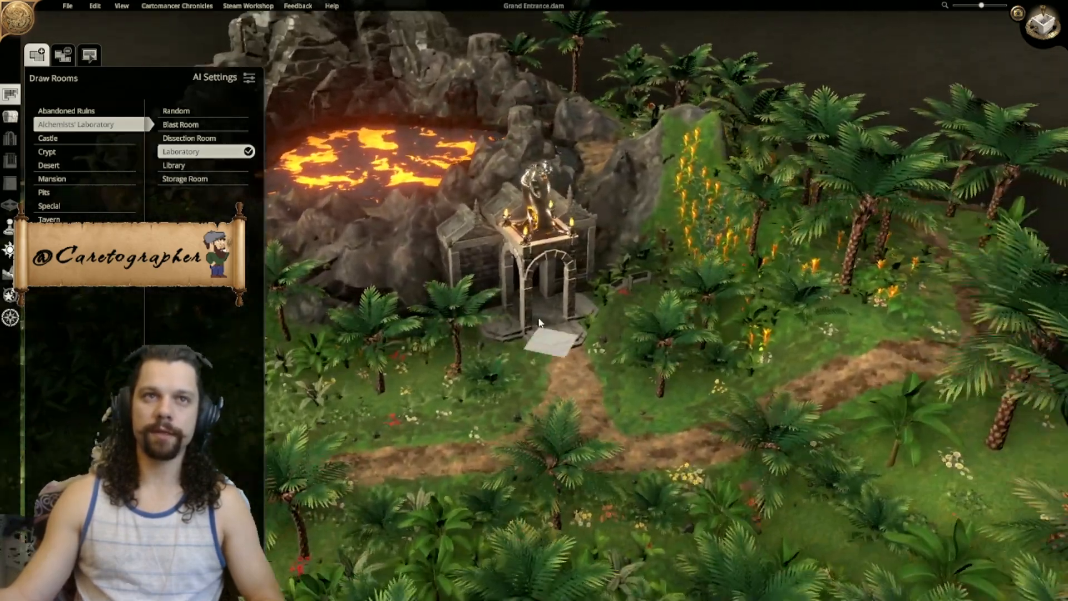
{"action": "scroll", "coordinate": [658, 226], "scroll_direction": "down", "scroll_amount": 2}
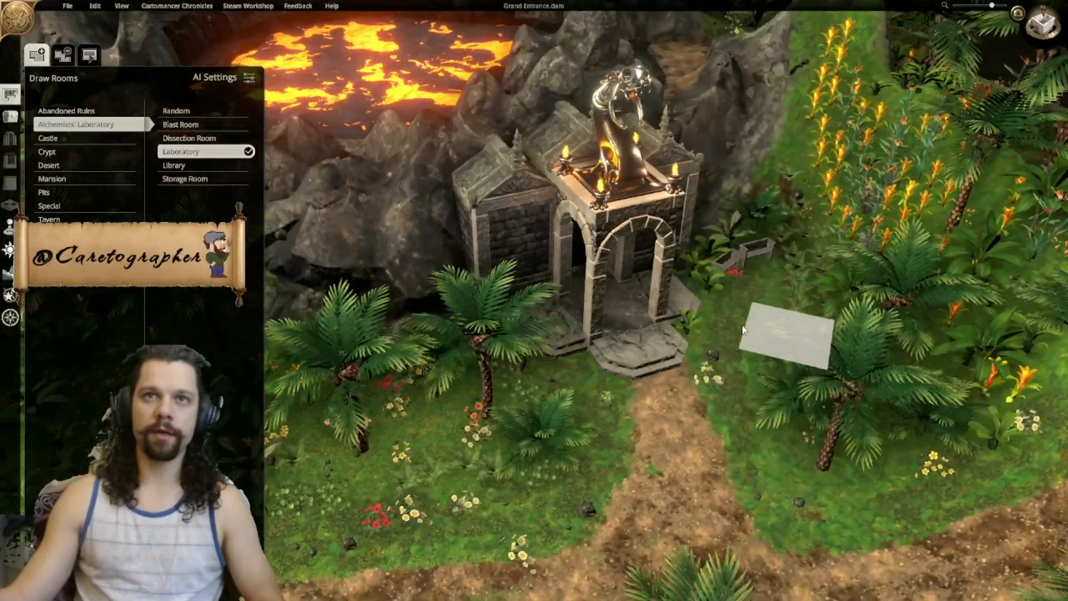
{"action": "middle_click_drag", "start_coordinate": [743, 331], "coordinate": [550, 301]}
{"action": "scroll", "coordinate": [653, 332], "scroll_direction": "up", "scroll_amount": 2}
{"action": "middle_click_drag", "start_coordinate": [653, 332], "coordinate": [967, 53]}
Step: Enter the free-flying camera mode and move sideways out of the palm leaves to face the temple entrance
{"action": "left_click", "coordinate": [1018, 12]}
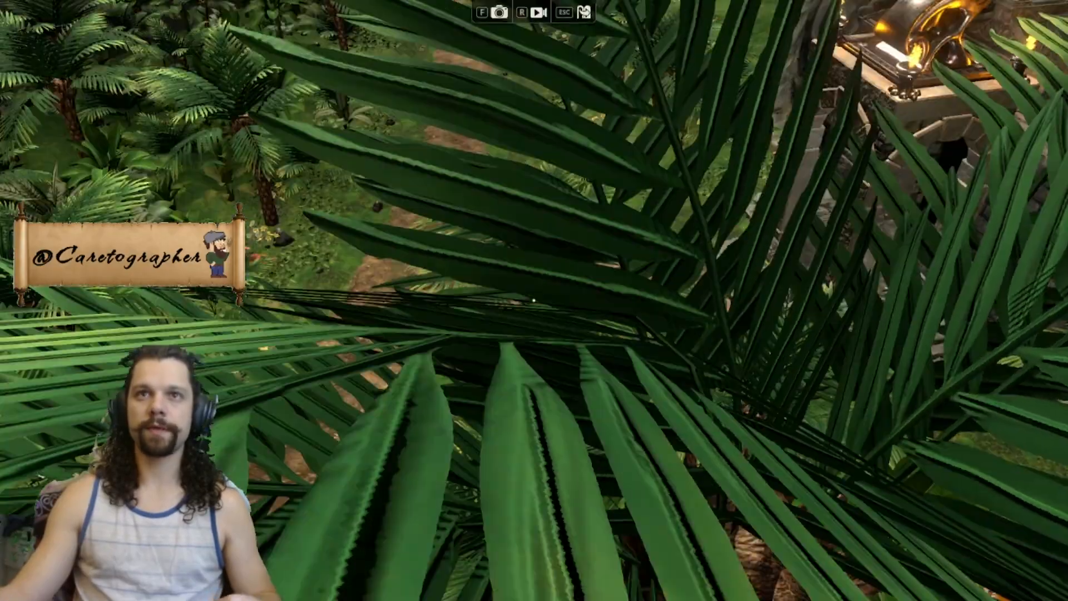
{"action": "key", "text": "a"}
{"action": "key", "text": "a"}
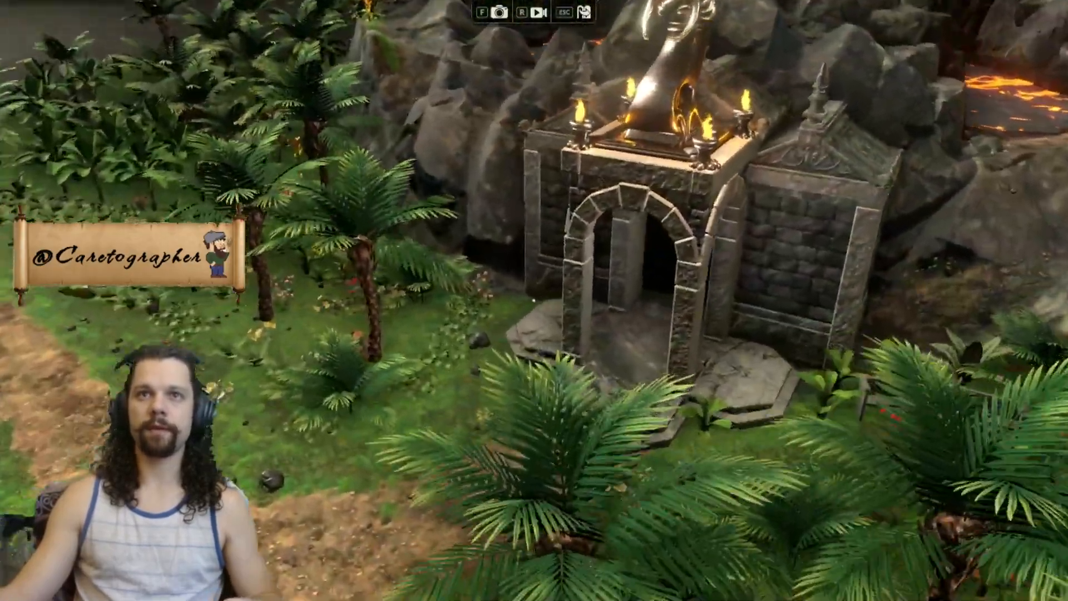
Step: Fly the camera around to the front of the serpent temple, inspect its dark doorway up close and leave the camera mode
{"action": "key", "text": "d"}
{"action": "key", "text": "a"}
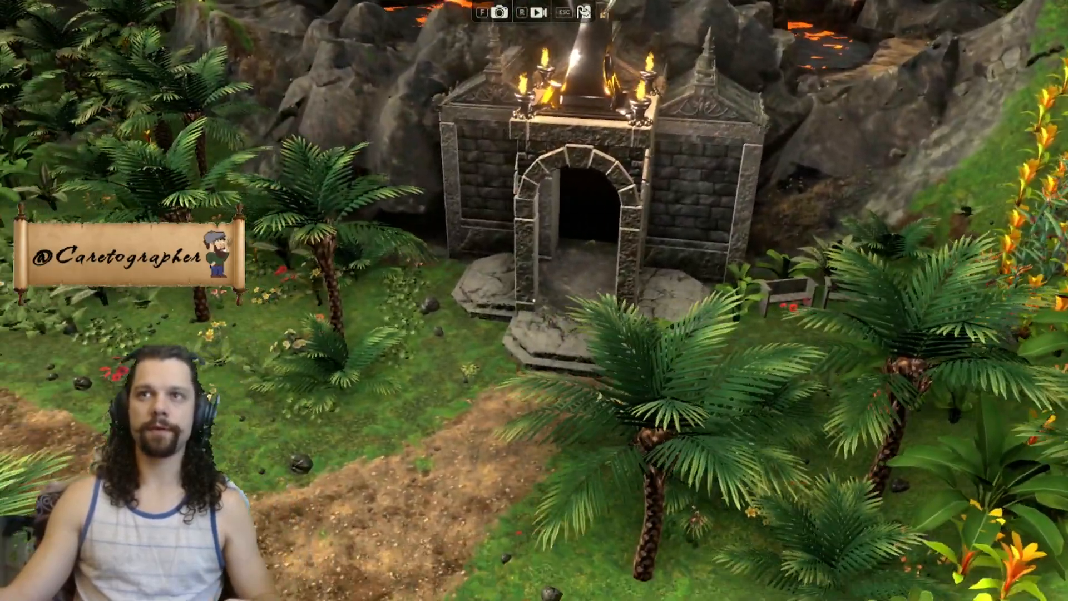
{"action": "key", "text": "d"}
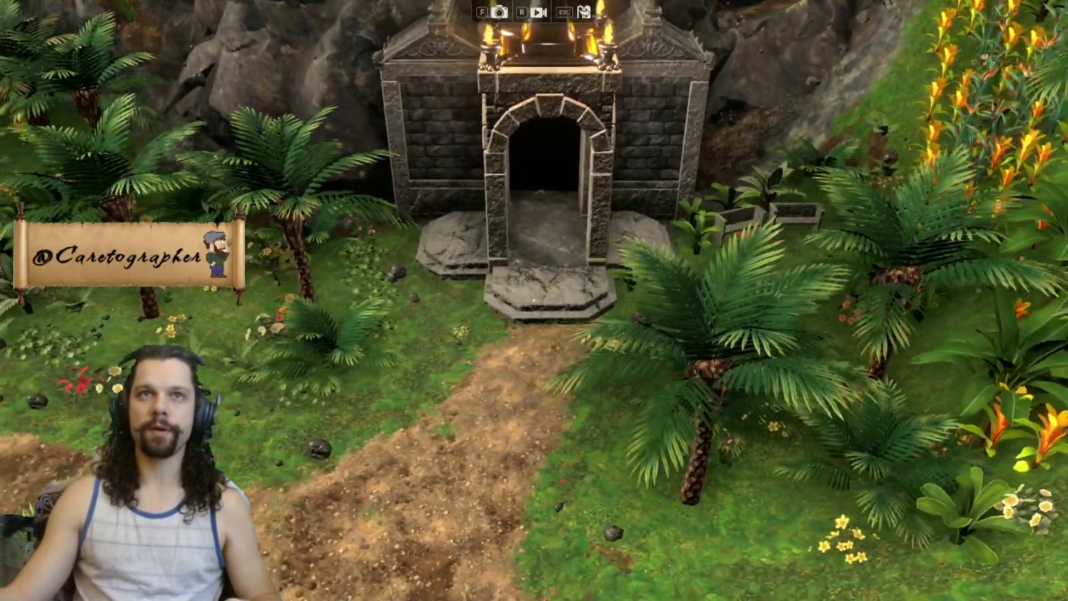
{"action": "key", "text": "a"}
{"action": "key", "text": "w"}
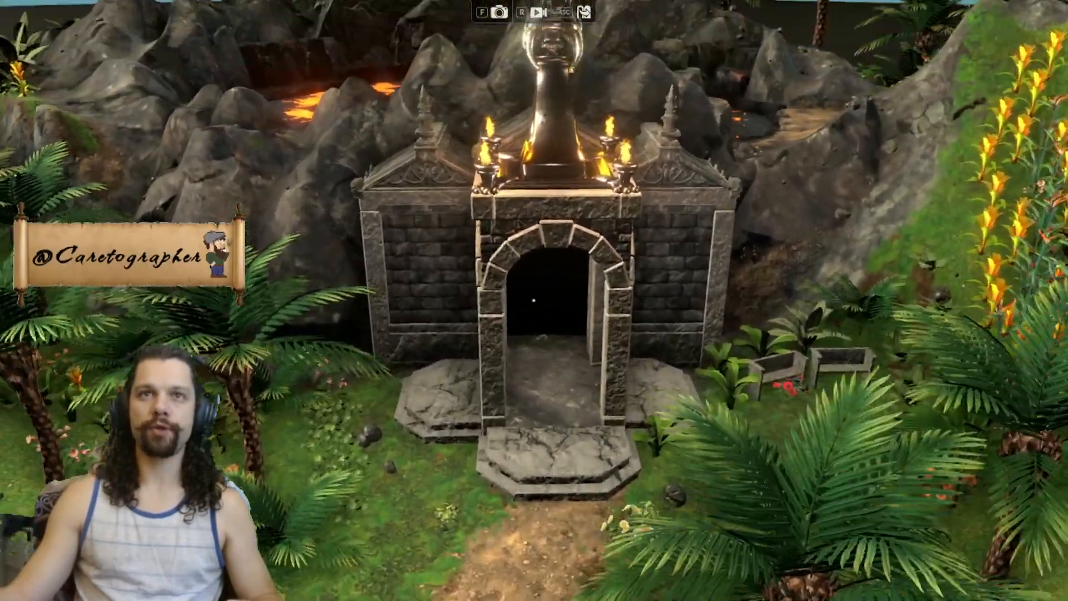
{"action": "key", "text": "w"}
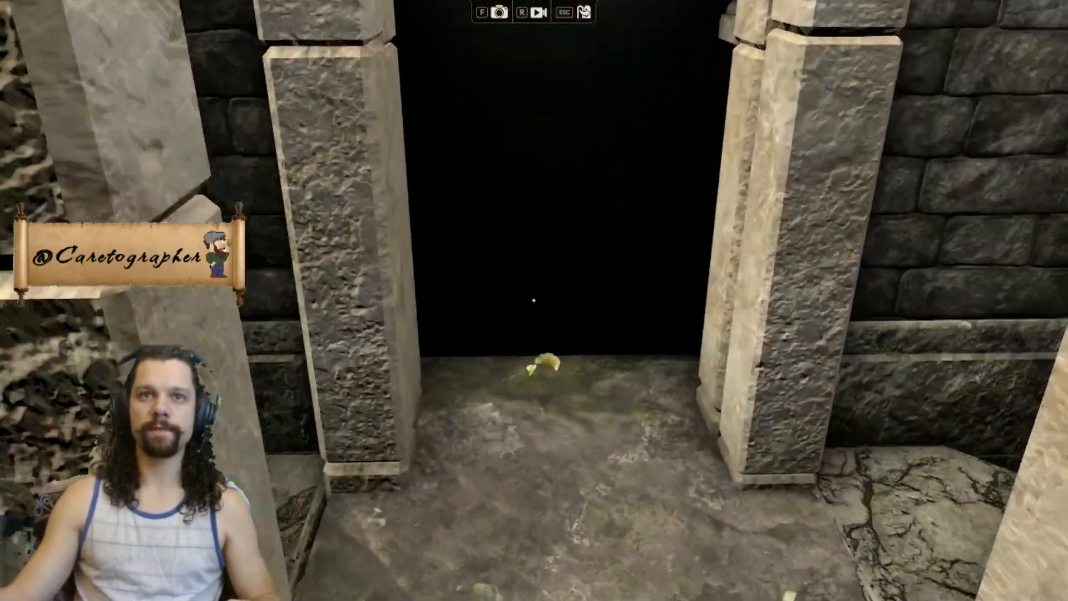
{"action": "key", "text": "s"}
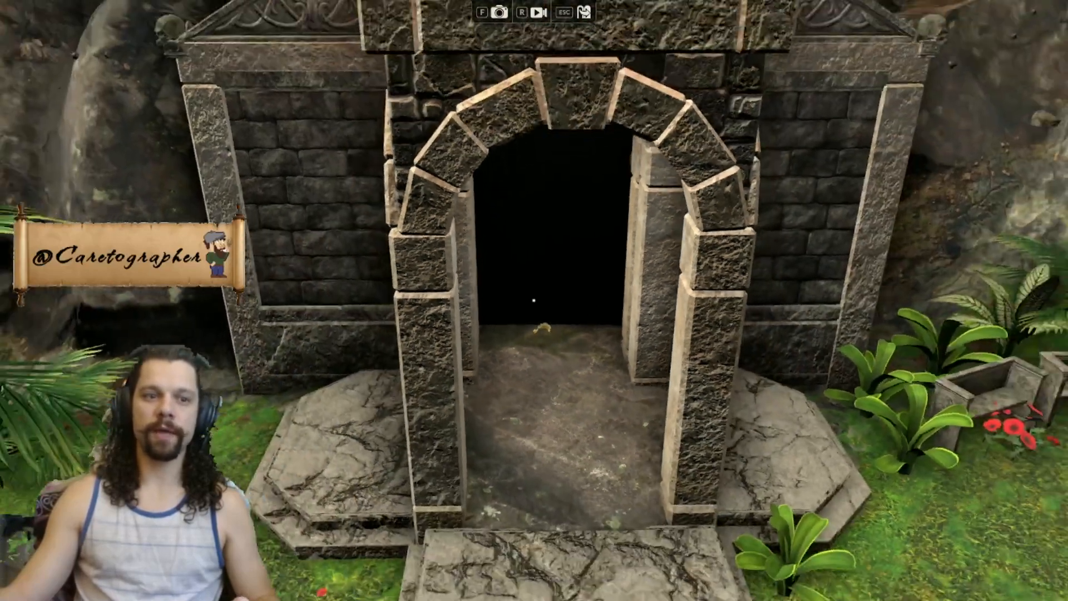
{"action": "key", "text": "d"}
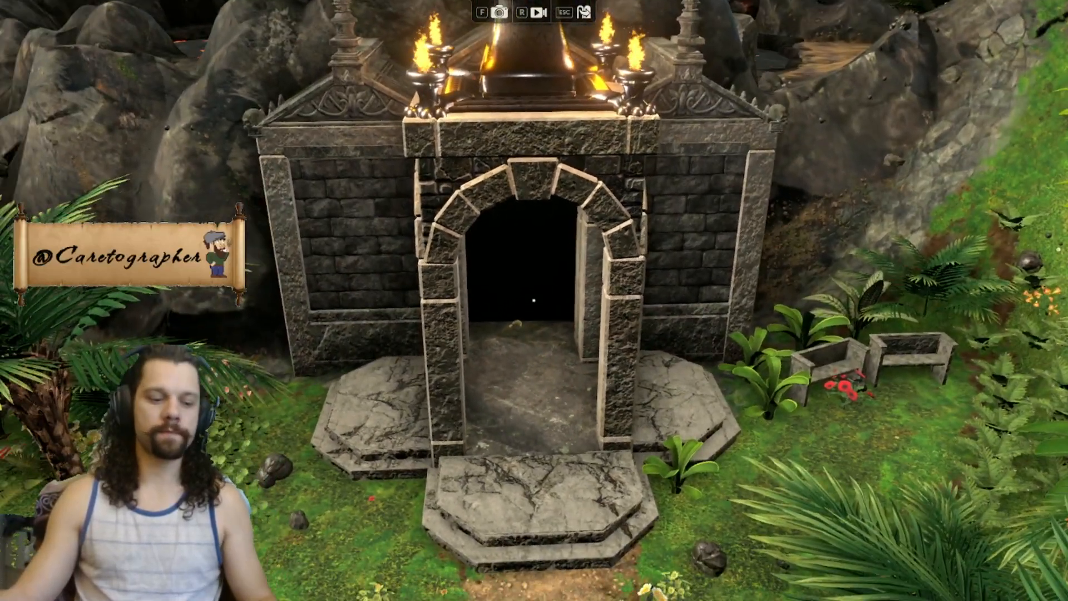
{"action": "key", "text": "Escape"}
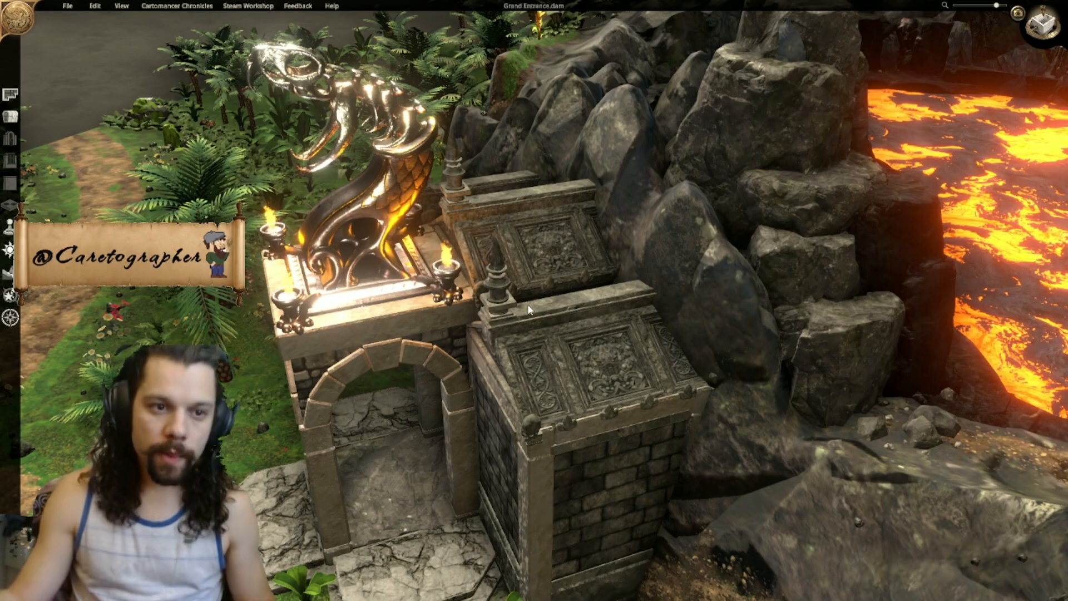
Step: View the whole Grand Entrance map in perspective from another side and directly from above
{"action": "scroll", "coordinate": [527, 304], "scroll_direction": "down", "scroll_amount": 10}
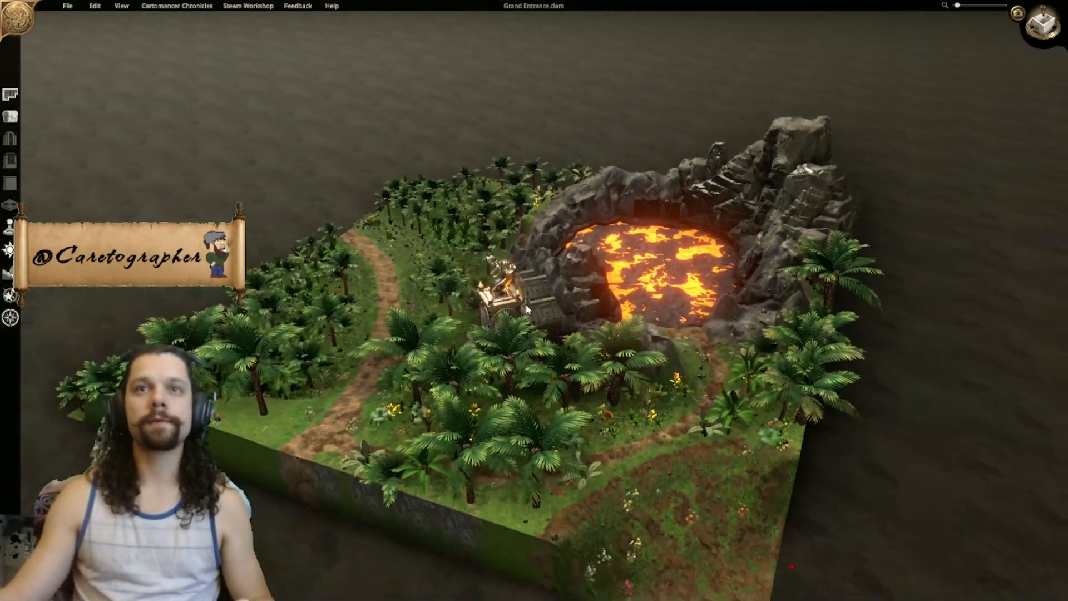
{"action": "middle_click_drag", "start_coordinate": [527, 309], "coordinate": [711, 302]}
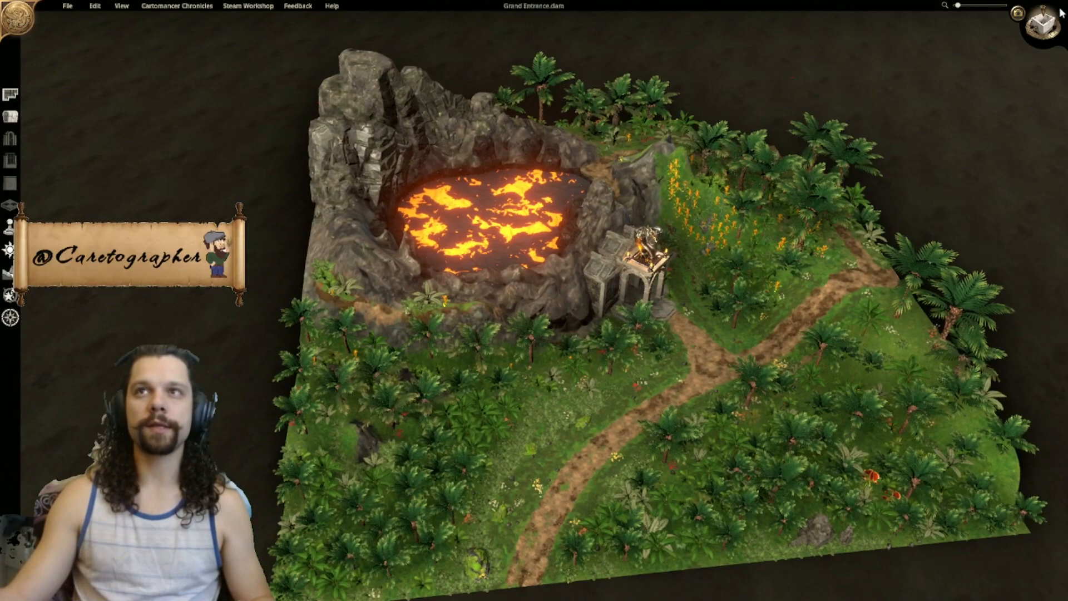
{"action": "left_click", "coordinate": [1042, 28]}
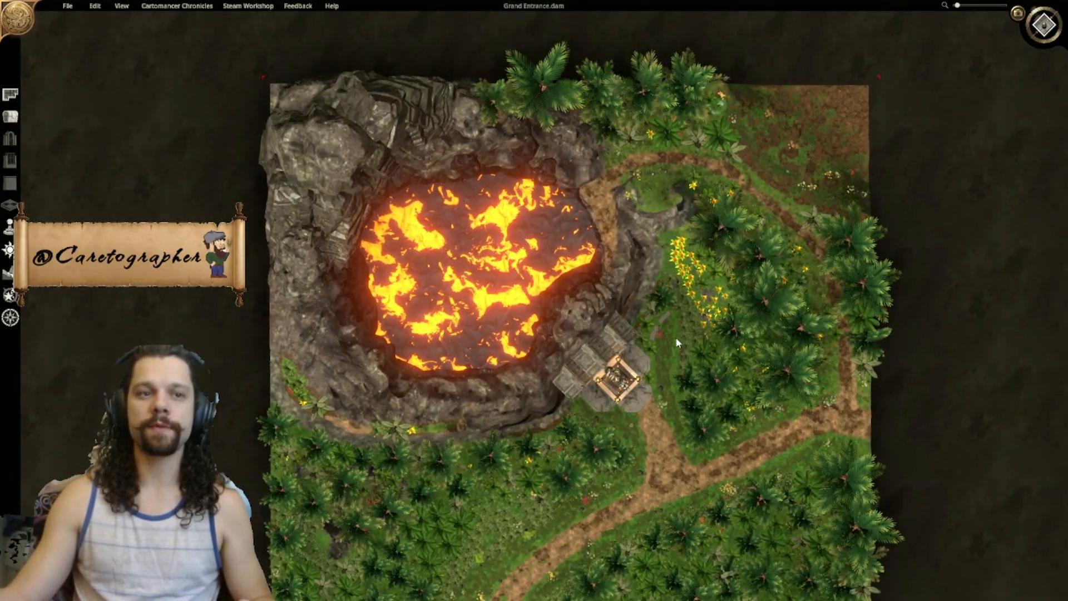
{"action": "middle_click_drag", "start_coordinate": [678, 342], "coordinate": [724, 313]}
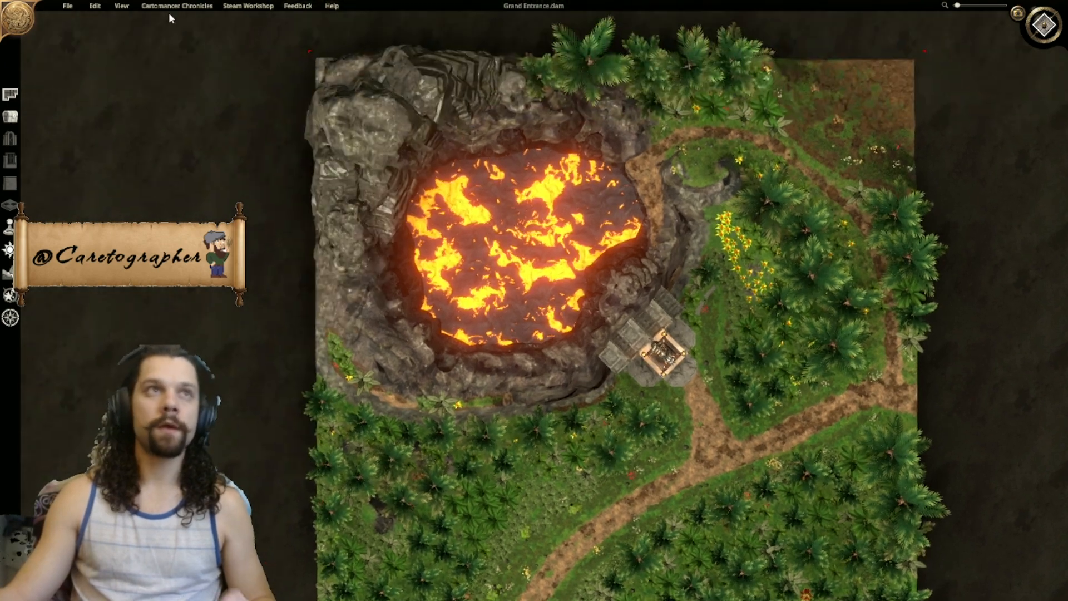
Step: Open the saved labyrinth map file in place of the Grand Entrance map
{"action": "left_click", "coordinate": [66, 5]}
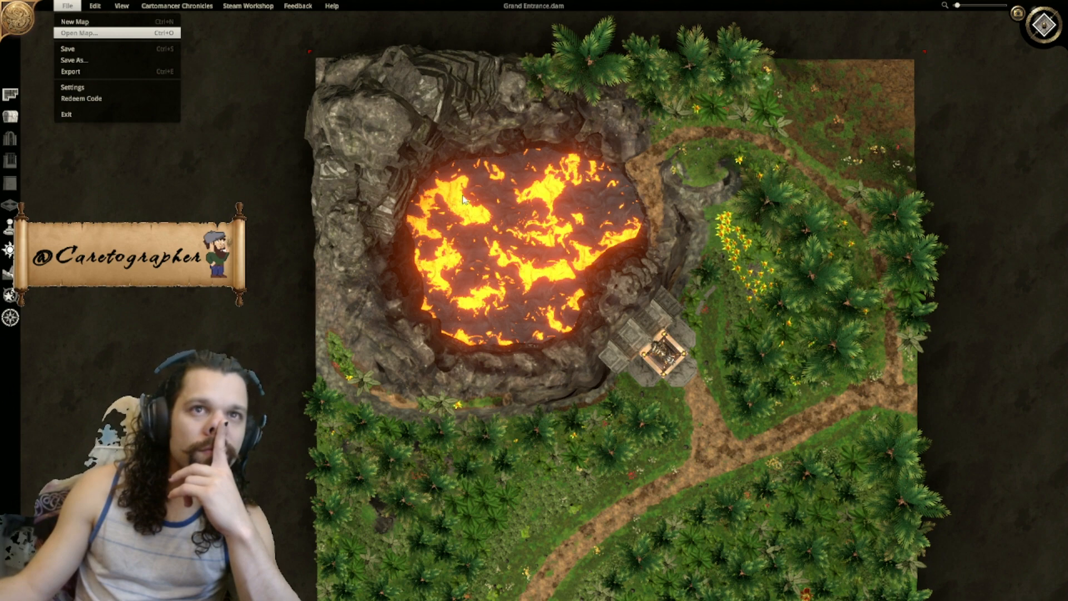
{"action": "left_click", "coordinate": [406, 198]}
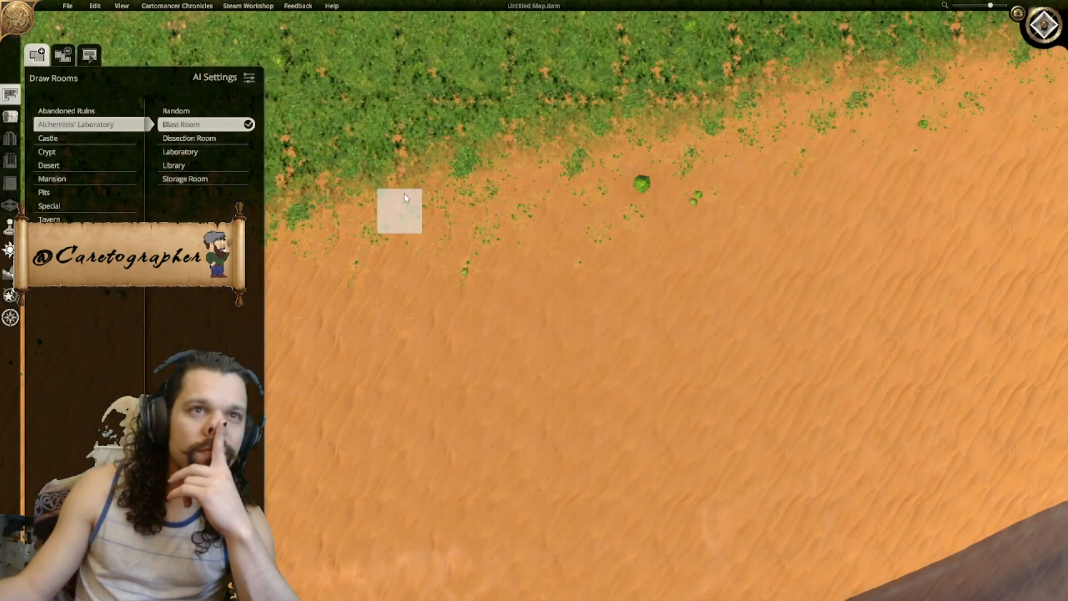
{"action": "left_click", "coordinate": [68, 6]}
{"action": "left_click", "coordinate": [94, 48]}
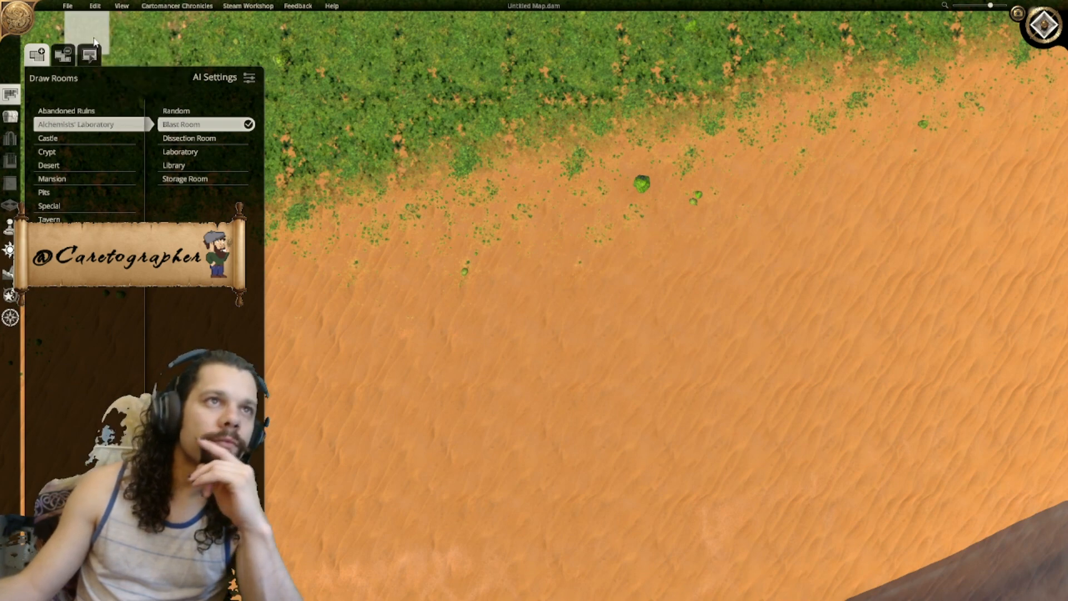
{"action": "left_click", "coordinate": [68, 6]}
{"action": "left_click", "coordinate": [85, 34]}
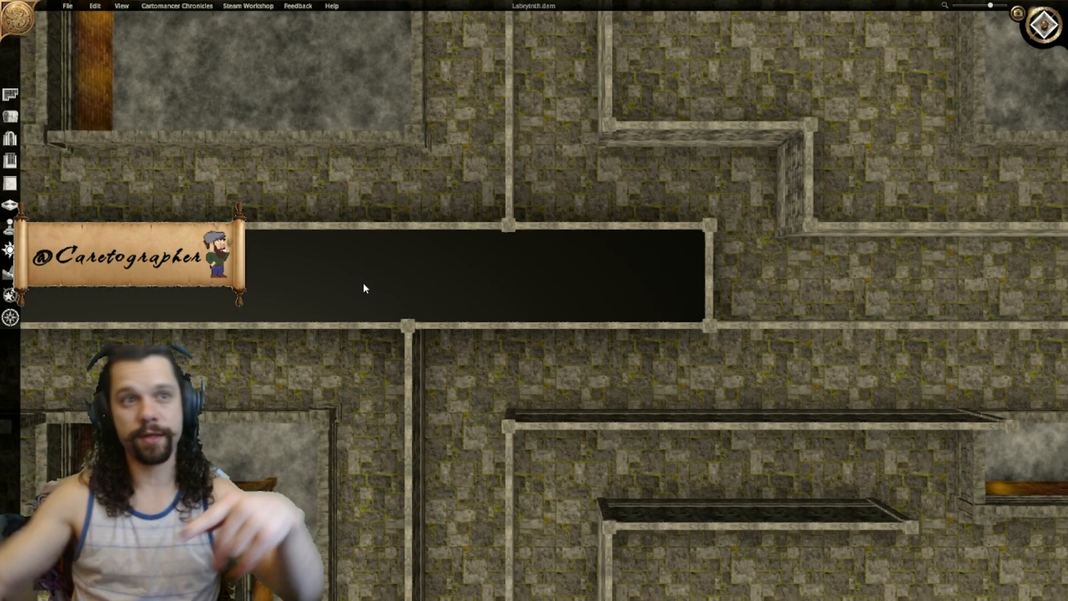
Step: Look over the labyrinth from above and examine its walls, corridors and mist-filled pits from several sides in perspective
{"action": "scroll", "coordinate": [399, 283], "scroll_direction": "down", "scroll_amount": 5}
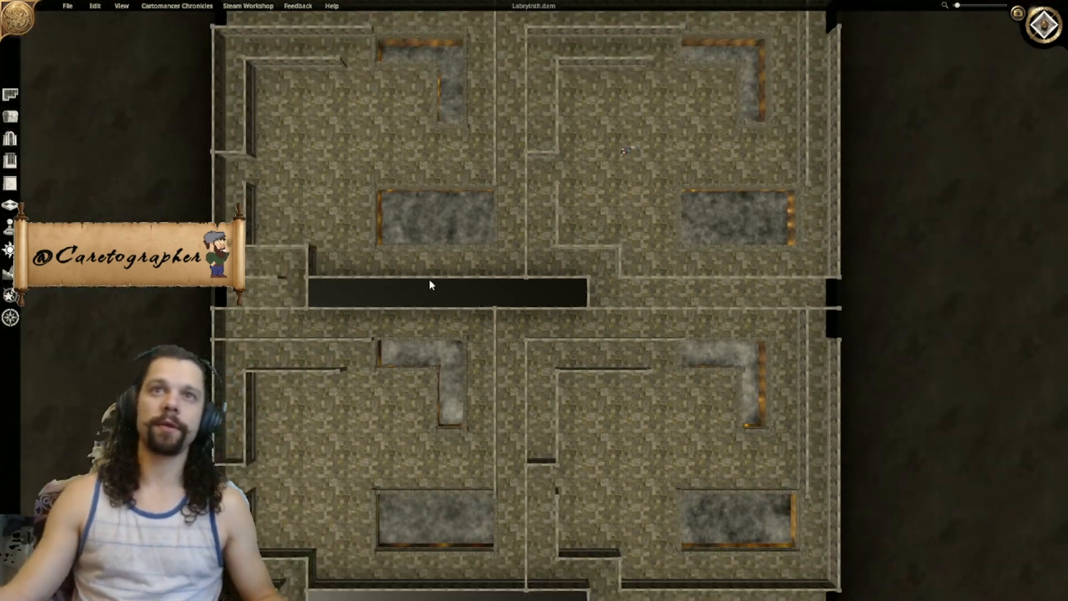
{"action": "right_click_drag", "start_coordinate": [507, 262], "coordinate": [574, 185]}
{"action": "right_click_drag", "start_coordinate": [584, 242], "coordinate": [699, 246]}
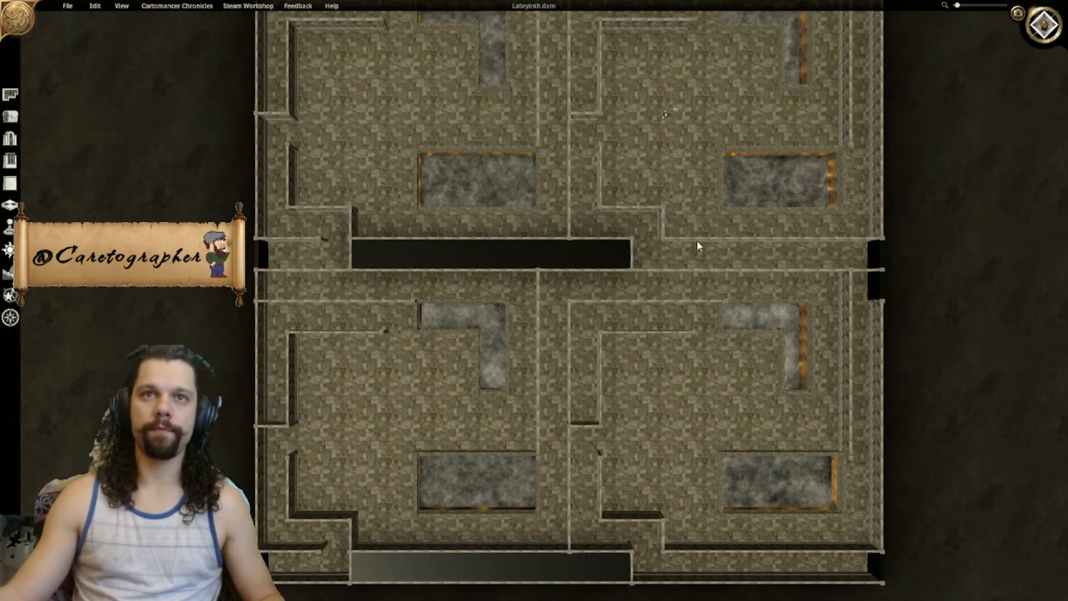
{"action": "left_click", "coordinate": [1044, 25]}
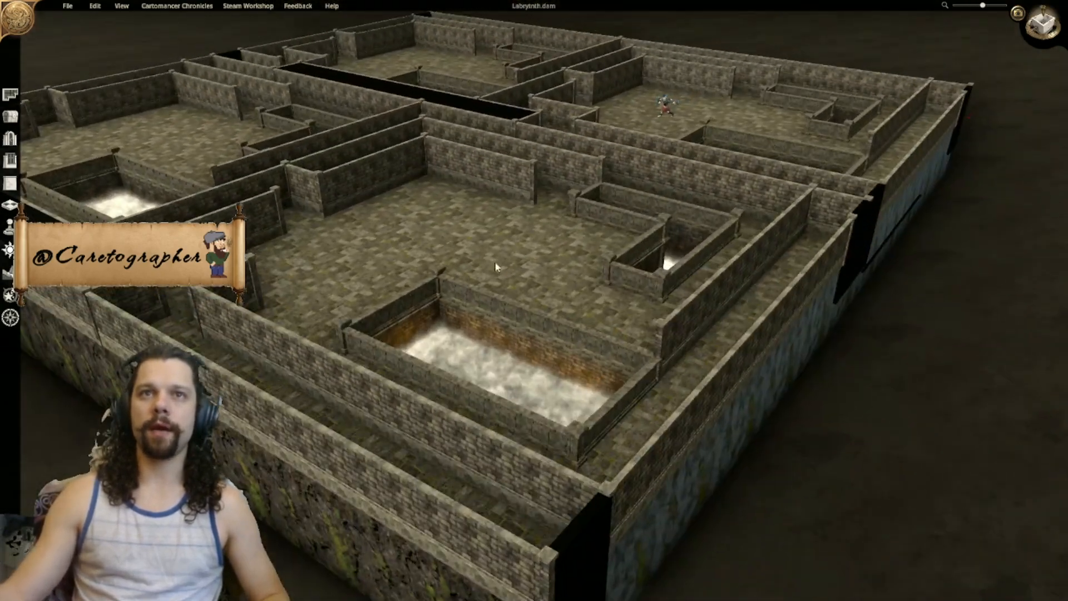
{"action": "middle_click_drag", "start_coordinate": [497, 267], "coordinate": [525, 307]}
{"action": "right_click_drag", "start_coordinate": [868, 311], "coordinate": [609, 323]}
{"action": "middle_click_drag", "start_coordinate": [609, 322], "coordinate": [477, 328]}
{"action": "middle_click_drag", "start_coordinate": [726, 323], "coordinate": [502, 286]}
{"action": "right_click_drag", "start_coordinate": [502, 286], "coordinate": [483, 214]}
{"action": "left_click", "coordinate": [334, 279]}
{"action": "left_click", "coordinate": [340, 332]}
{"action": "right_click_drag", "start_coordinate": [882, 490], "coordinate": [740, 355]}
{"action": "middle_click_drag", "start_coordinate": [741, 356], "coordinate": [520, 299]}
{"action": "right_click_drag", "start_coordinate": [521, 299], "coordinate": [528, 206]}
{"action": "scroll", "coordinate": [527, 201], "scroll_direction": "down", "scroll_amount": 2}
{"action": "middle_click_drag", "start_coordinate": [526, 201], "coordinate": [520, 268]}
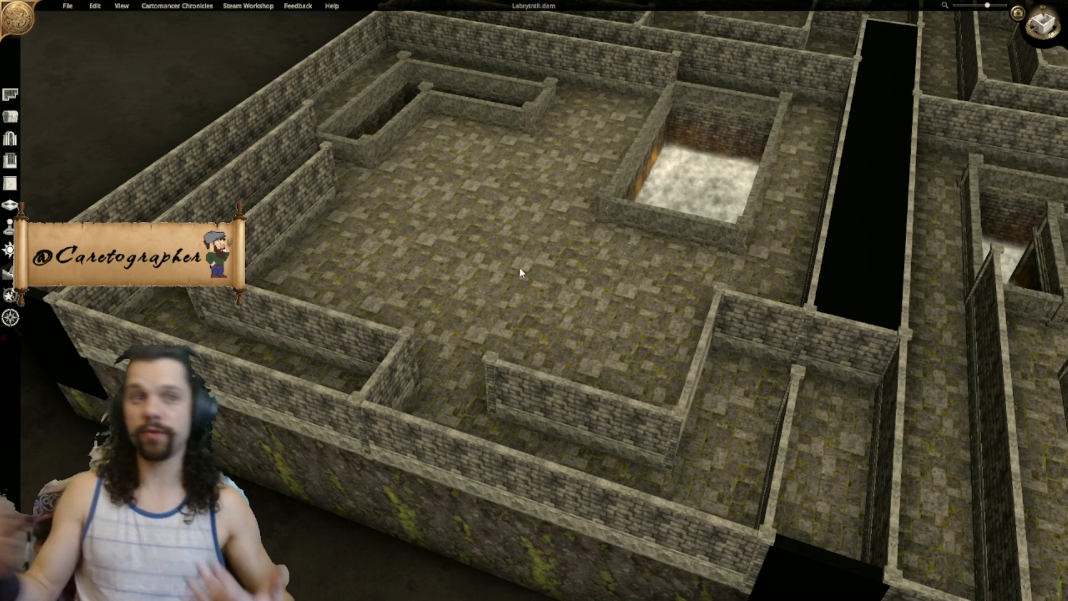
Step: Examine the black strip between the labyrinth's rooms and the surrounding corridors from several perspective angles
{"action": "right_click_drag", "start_coordinate": [590, 237], "coordinate": [351, 364]}
{"action": "scroll", "coordinate": [352, 364], "scroll_direction": "up", "scroll_amount": 3}
{"action": "middle_click_drag", "start_coordinate": [351, 364], "coordinate": [629, 327]}
{"action": "scroll", "coordinate": [639, 301], "scroll_direction": "down", "scroll_amount": 6}
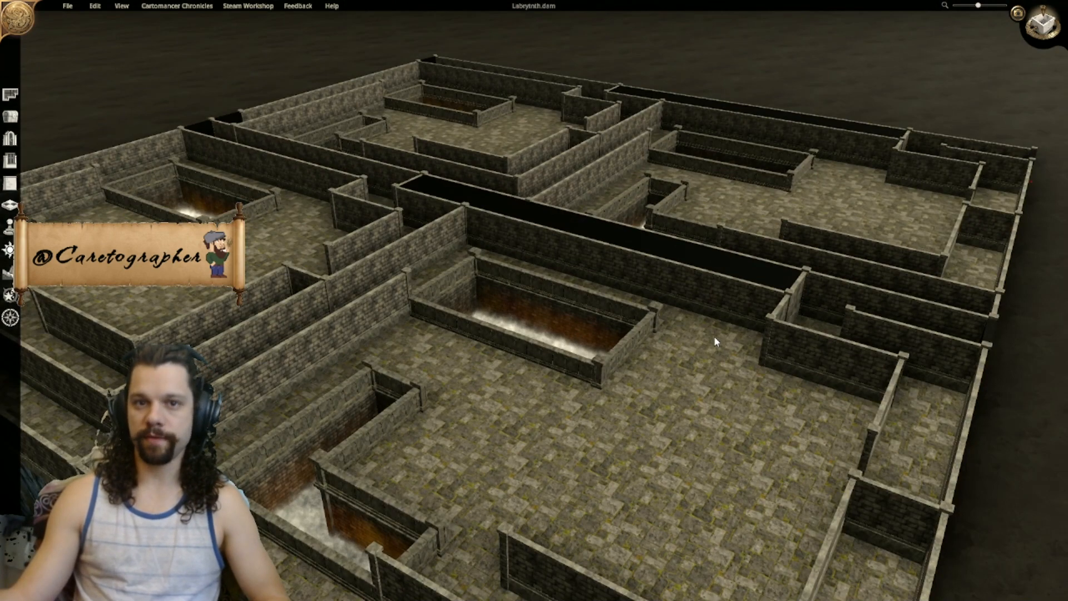
{"action": "middle_click_drag", "start_coordinate": [716, 341], "coordinate": [543, 301]}
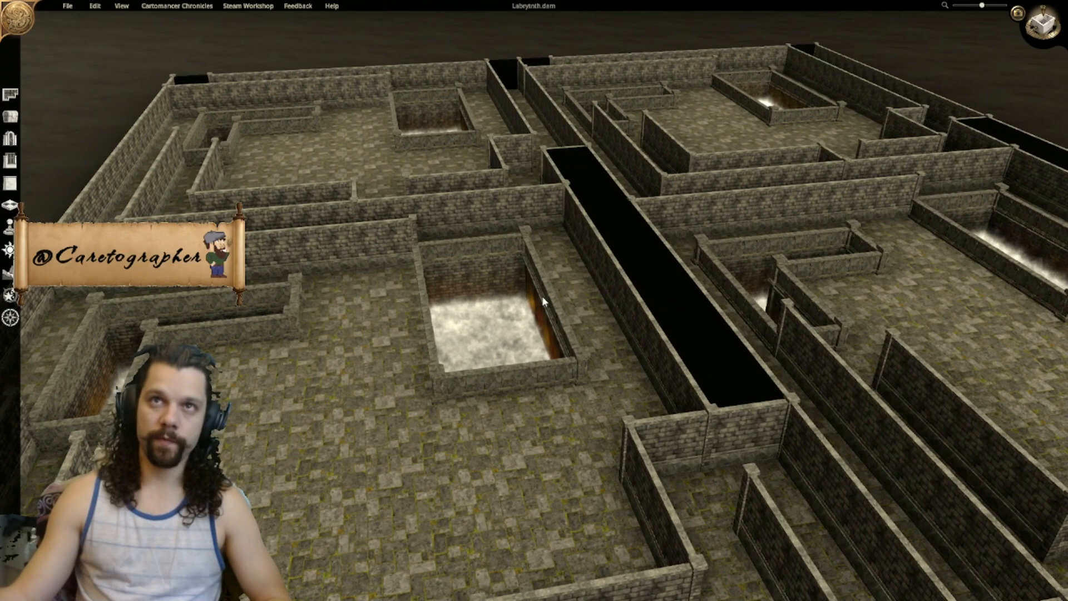
{"action": "middle_click_drag", "start_coordinate": [449, 378], "coordinate": [509, 276]}
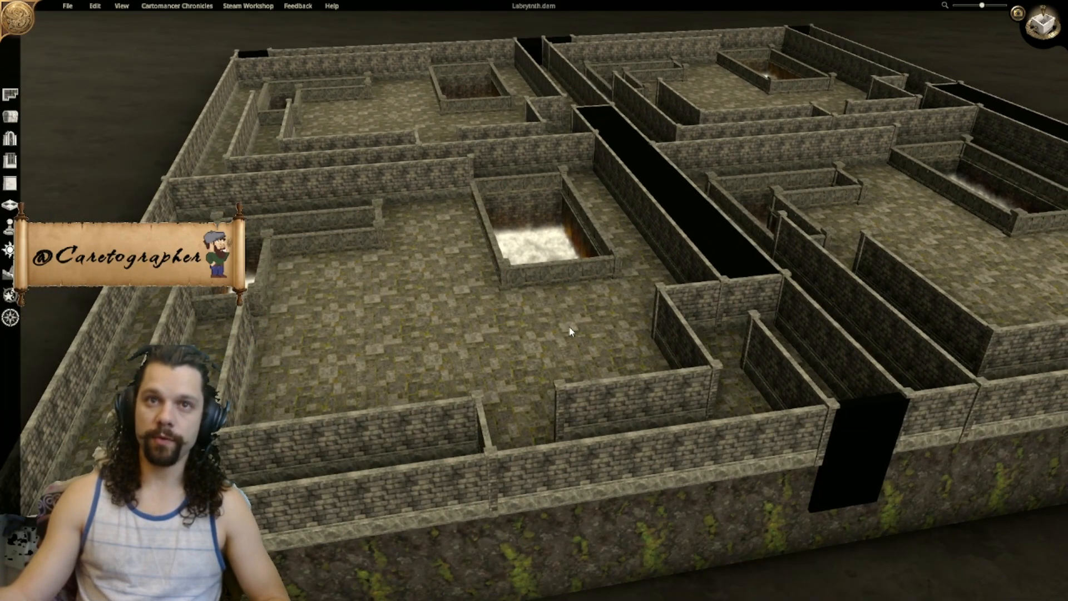
{"action": "right_click_drag", "start_coordinate": [895, 204], "coordinate": [935, 278]}
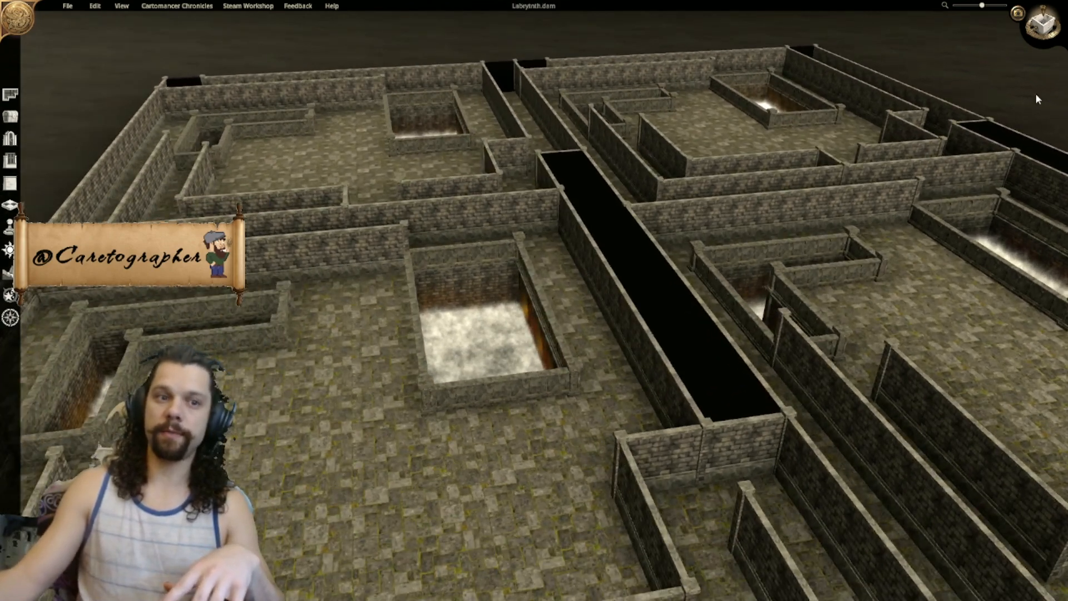
Step: In the top view, search the objects for "lava" and turn the hooded lava statue diagonally in the upper-left room's inner corner
{"action": "left_click", "coordinate": [1048, 31]}
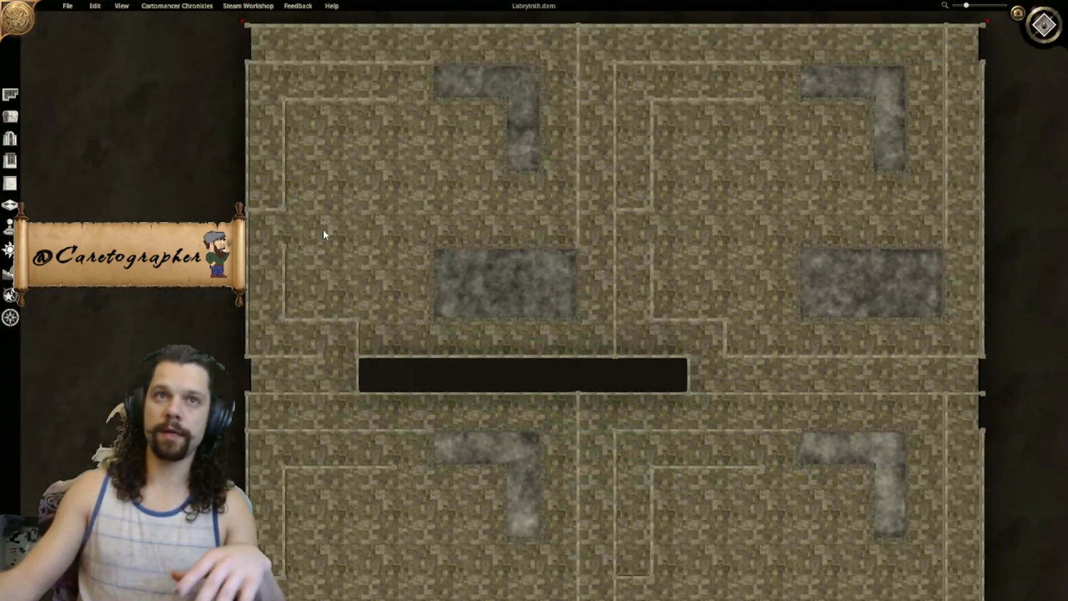
{"action": "left_click", "coordinate": [10, 116]}
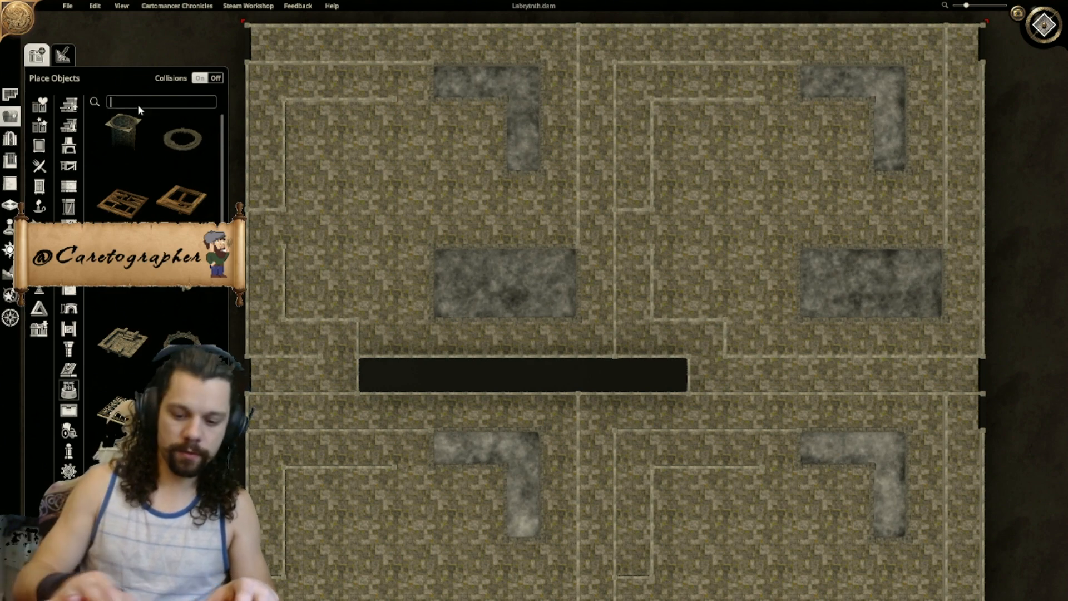
{"action": "type", "text": "lava"}
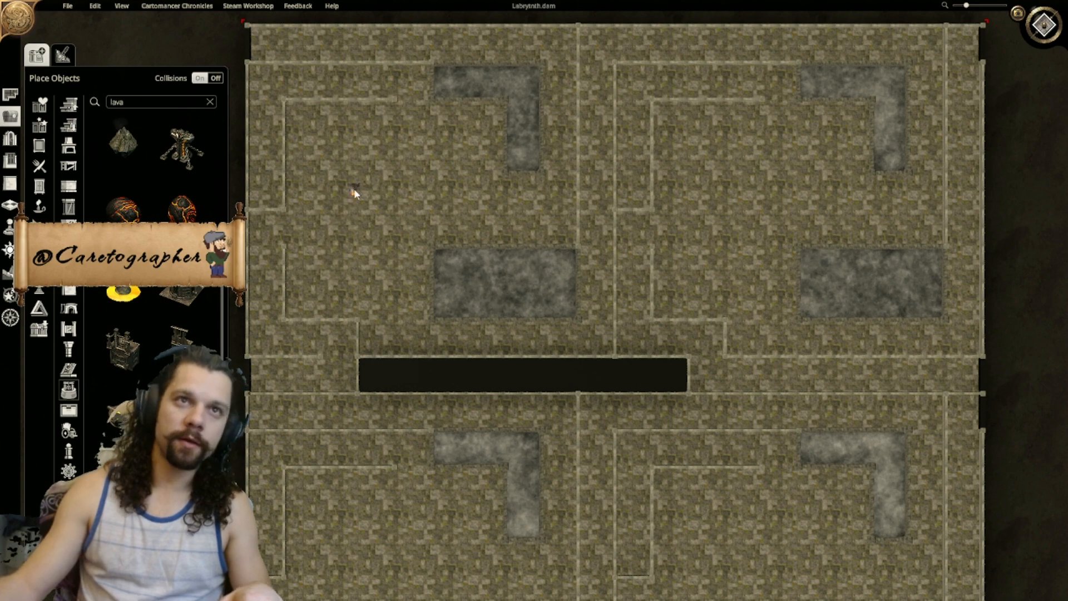
{"action": "scroll", "coordinate": [544, 442], "scroll_direction": "up", "scroll_amount": 5}
{"action": "scroll", "coordinate": [539, 311], "scroll_direction": "up", "scroll_amount": 3}
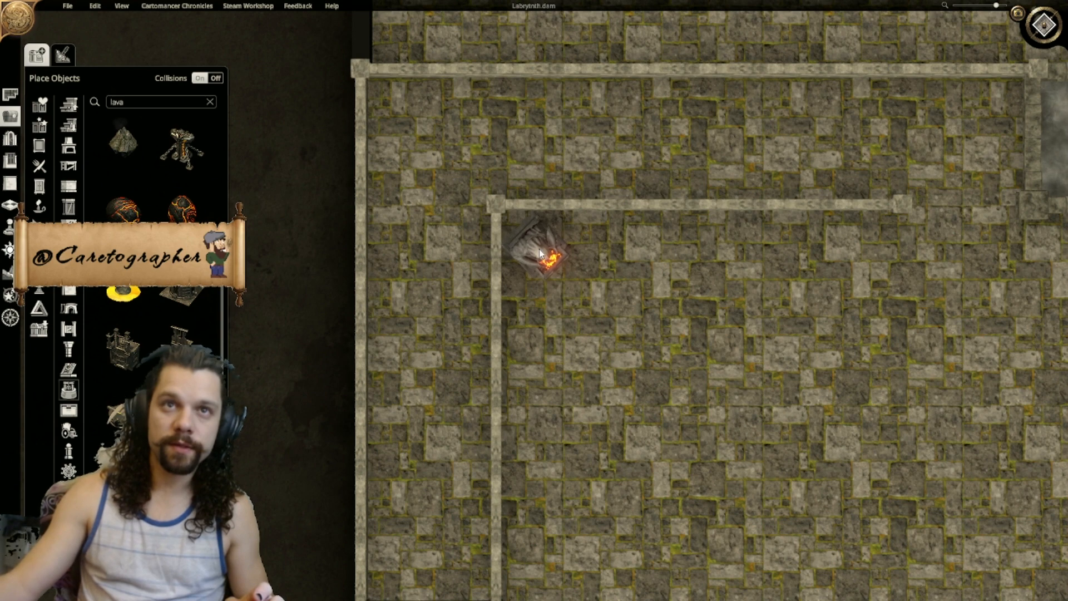
{"action": "mouse_move", "coordinate": [568, 223]}
{"action": "left_mouse_down"}
{"action": "mouse_move", "coordinate": [588, 195]}
{"action": "mouse_move", "coordinate": [578, 206]}
{"action": "left_mouse_up"}
Step: With object collisions off and the grid shown, enlarge the lava statue and fit it into the room's corner
{"action": "left_click", "coordinate": [200, 78]}
{"action": "left_click_drag", "start_coordinate": [541, 249], "coordinate": [571, 278]}
{"action": "key", "text": "g"}
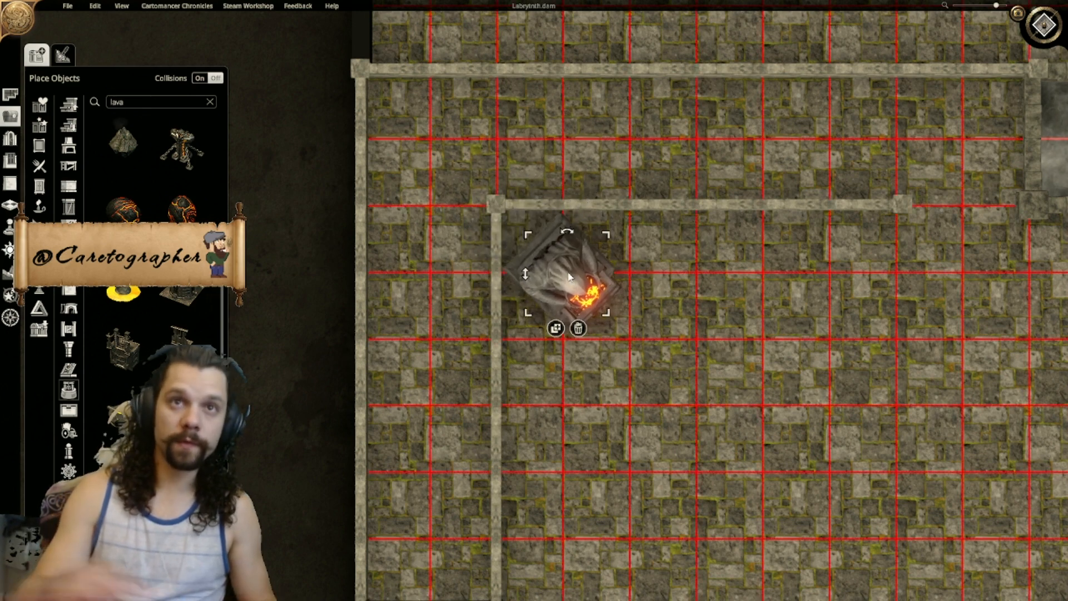
{"action": "left_click_drag", "start_coordinate": [609, 235], "coordinate": [616, 229]}
{"action": "left_click_drag", "start_coordinate": [551, 275], "coordinate": [556, 282]}
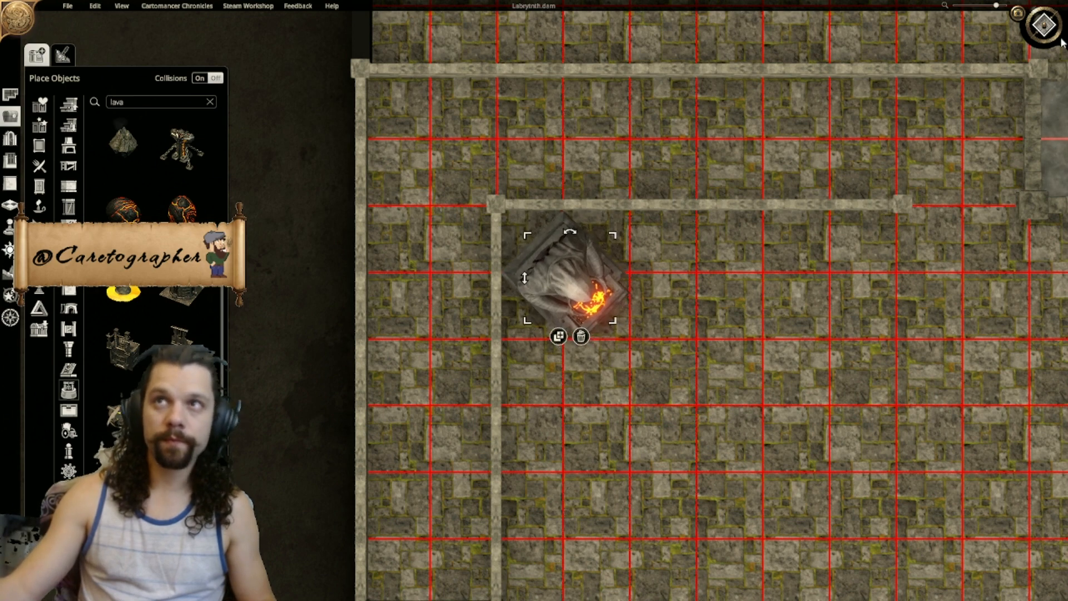
Step: Inspect the lava statue in perspective and lower it so that its base sinks into the floor
{"action": "left_click", "coordinate": [1044, 25]}
{"action": "middle_click_drag", "start_coordinate": [729, 489], "coordinate": [699, 301]}
{"action": "scroll", "coordinate": [705, 307], "scroll_direction": "down", "scroll_amount": 7}
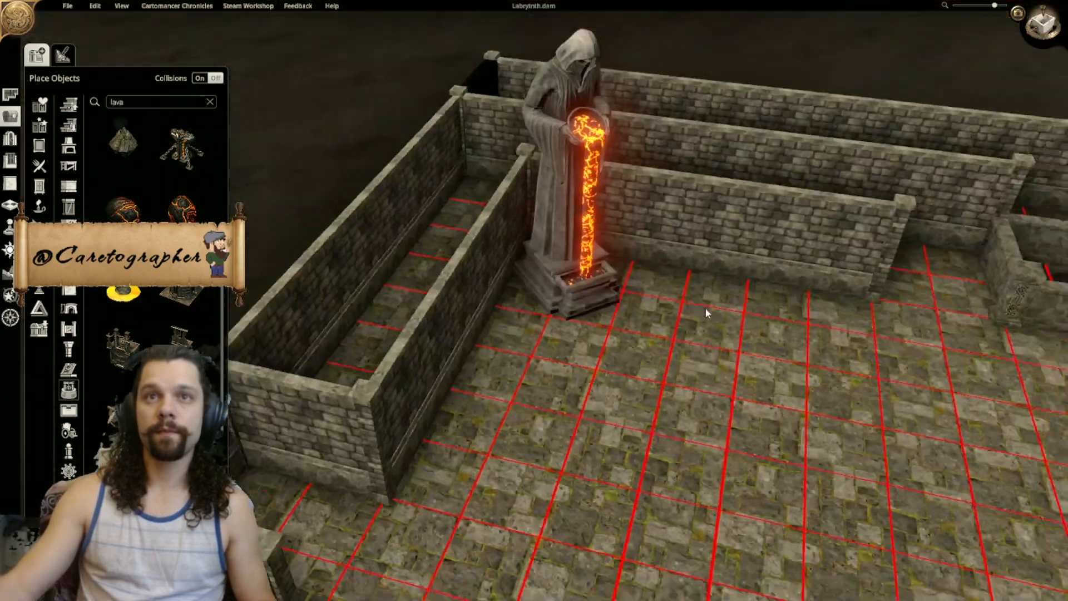
{"action": "right_click_drag", "start_coordinate": [701, 357], "coordinate": [632, 384]}
{"action": "middle_click_drag", "start_coordinate": [632, 385], "coordinate": [655, 352]}
{"action": "scroll", "coordinate": [499, 274], "scroll_direction": "up", "scroll_amount": 2}
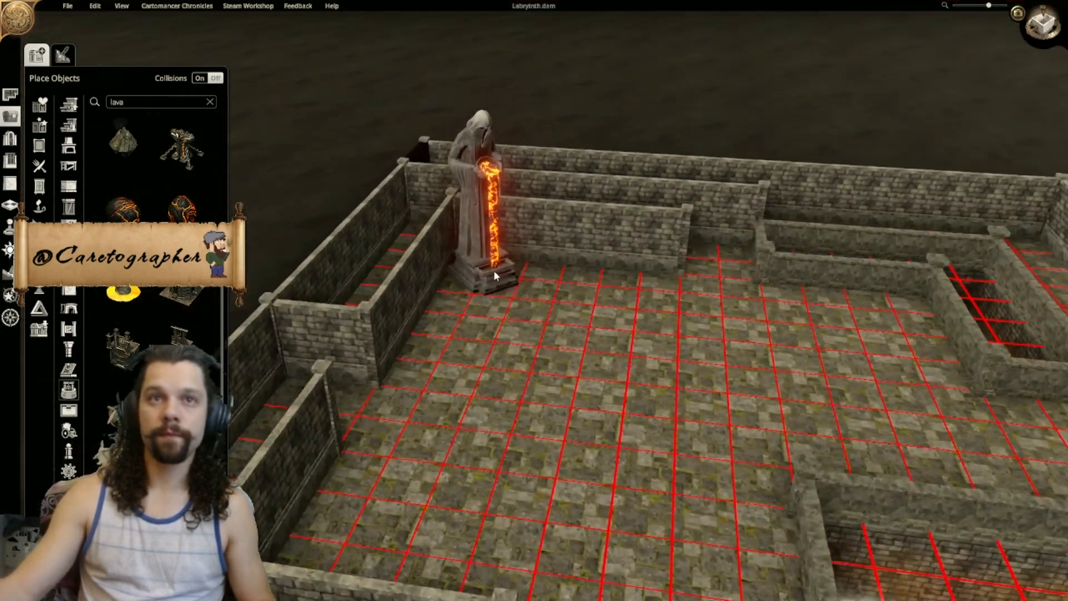
{"action": "left_click_drag", "start_coordinate": [442, 195], "coordinate": [443, 216]}
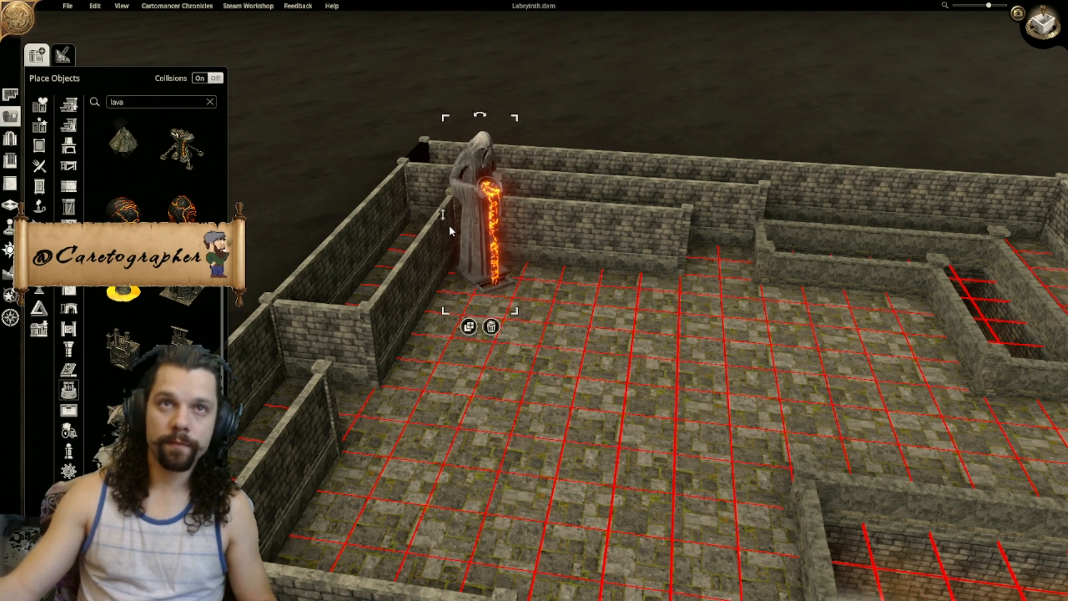
Step: Duplicate the lava statue from the upper-left room and place the copy in the lower-left room's matching inner corner
{"action": "right_click_drag", "start_coordinate": [829, 516], "coordinate": [765, 435]}
{"action": "right_click_drag", "start_coordinate": [613, 300], "coordinate": [777, 502]}
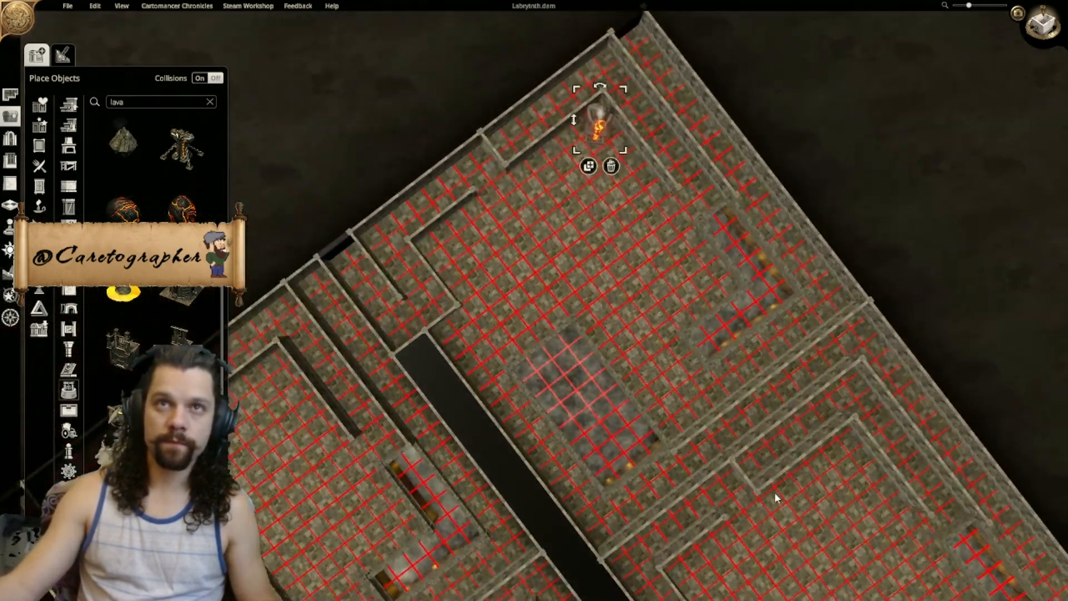
{"action": "right_click_drag", "start_coordinate": [673, 370], "coordinate": [858, 246]}
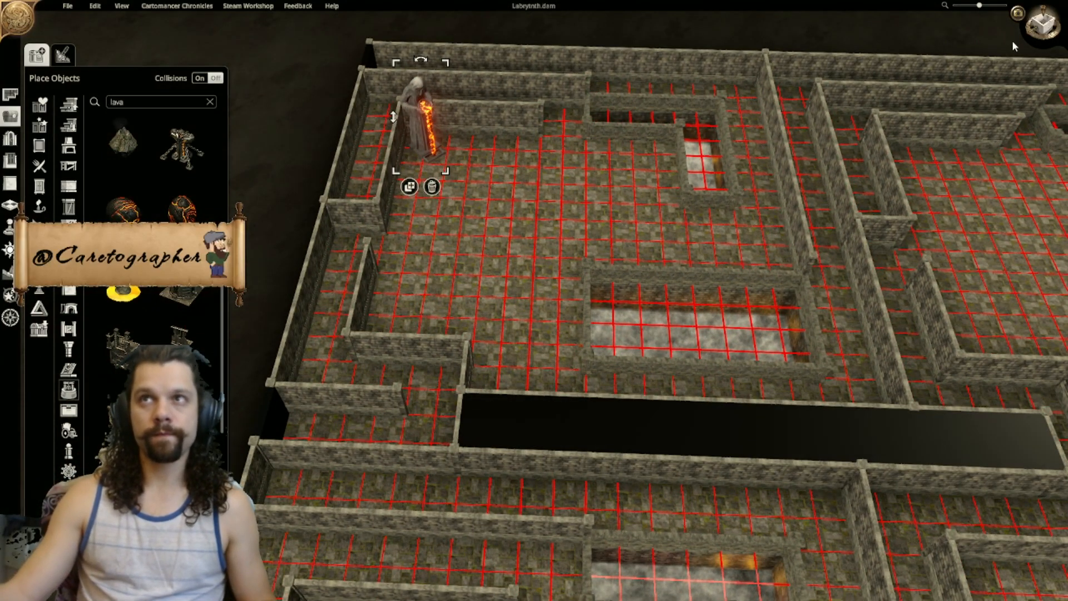
{"action": "left_click", "coordinate": [1049, 23]}
{"action": "left_click", "coordinate": [390, 125]}
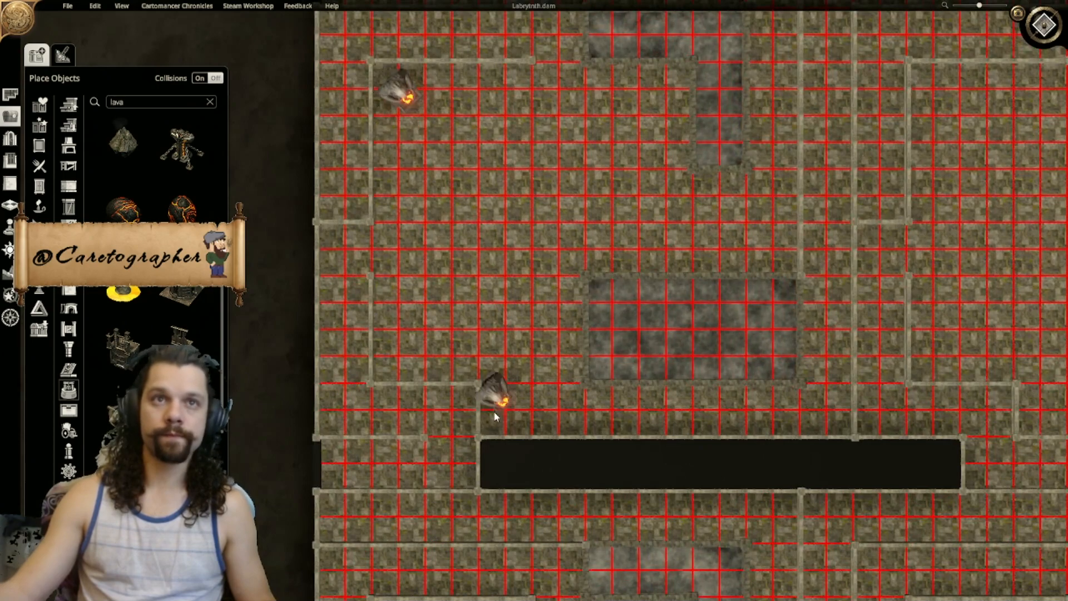
{"action": "middle_click_drag", "start_coordinate": [496, 417], "coordinate": [559, 28]}
{"action": "scroll", "coordinate": [508, 286], "scroll_direction": "up", "scroll_amount": 5}
{"action": "middle_click_drag", "start_coordinate": [430, 160], "coordinate": [548, 345]}
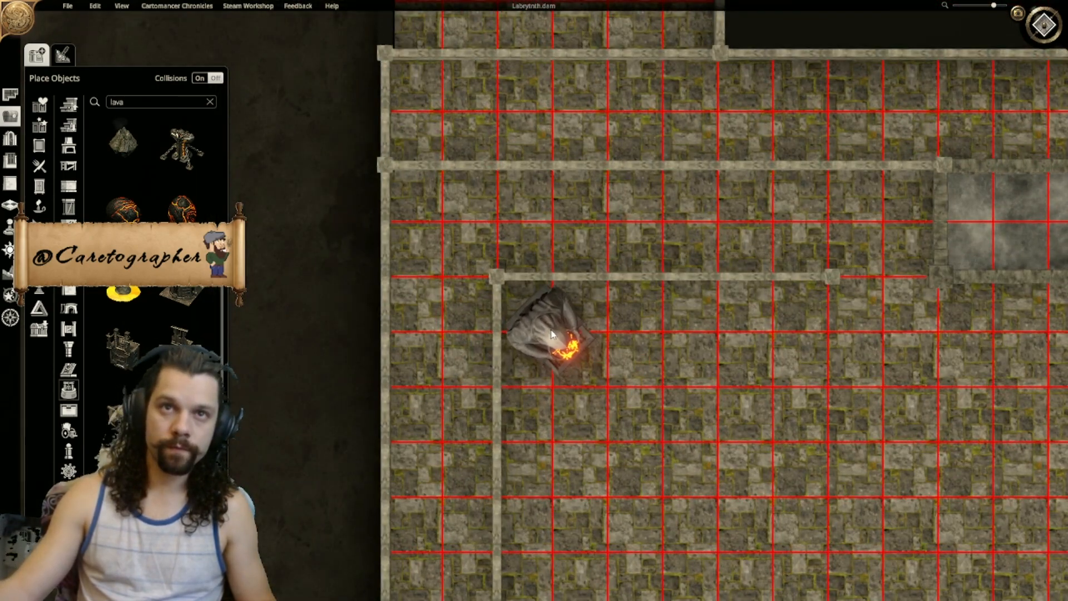
{"action": "left_click", "coordinate": [551, 330]}
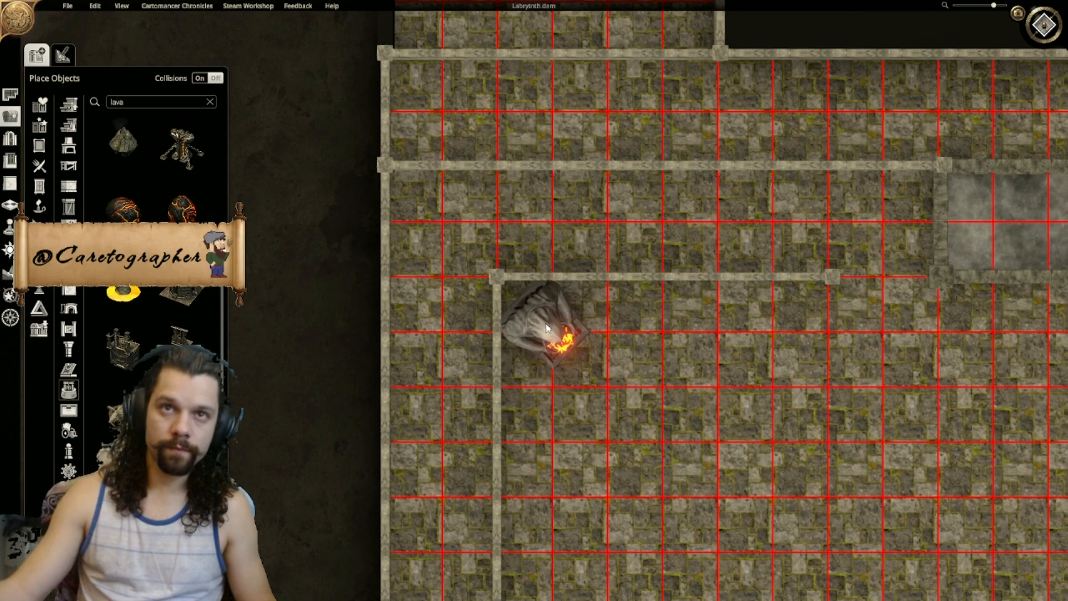
{"action": "key", "text": "s"}
{"action": "key", "text": "w"}
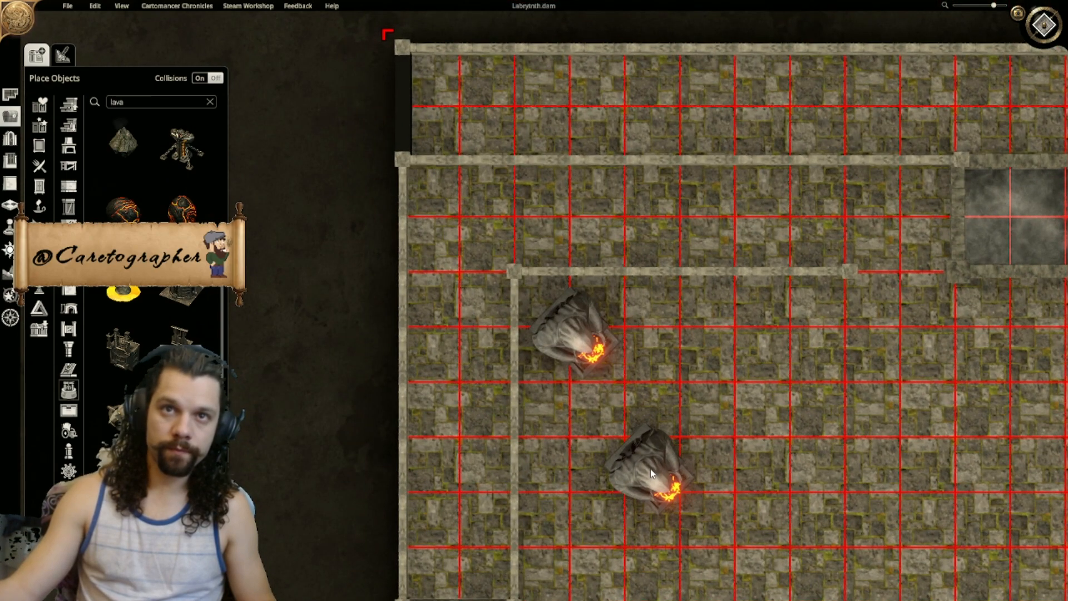
{"action": "middle_click_drag", "start_coordinate": [651, 472], "coordinate": [684, 222]}
{"action": "key", "text": "s"}
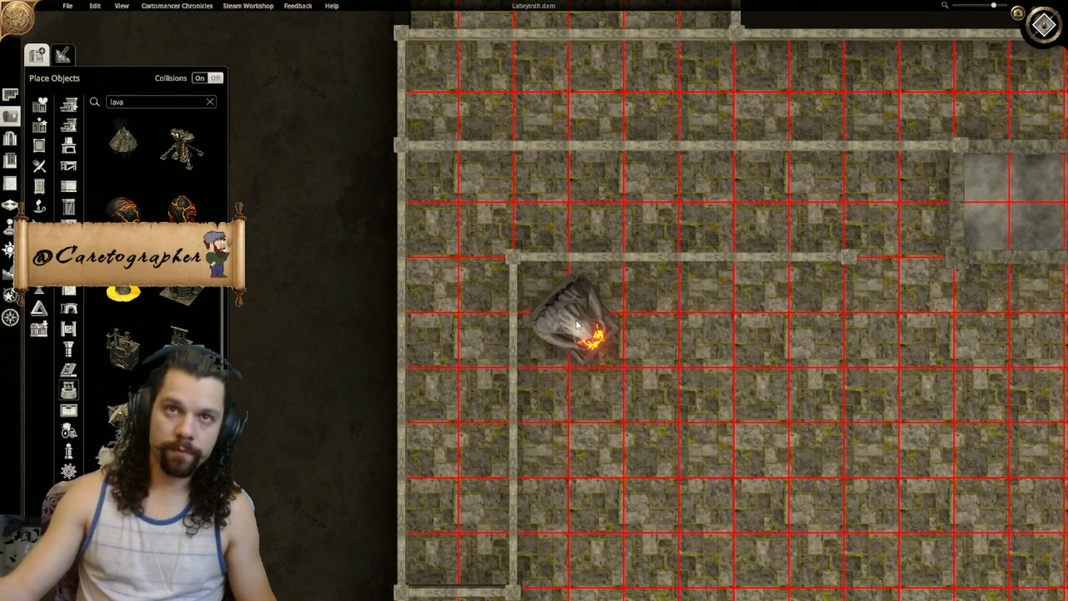
Step: Place copies of the lava statue in the same inner corner of the lower-right and upper-right rooms
{"action": "right_click_drag", "start_coordinate": [818, 382], "coordinate": [398, 304]}
{"action": "right_click_drag", "start_coordinate": [1029, 377], "coordinate": [662, 332]}
{"action": "right_click_drag", "start_coordinate": [334, 278], "coordinate": [904, 361]}
{"action": "right_click_drag", "start_coordinate": [315, 314], "coordinate": [563, 369]}
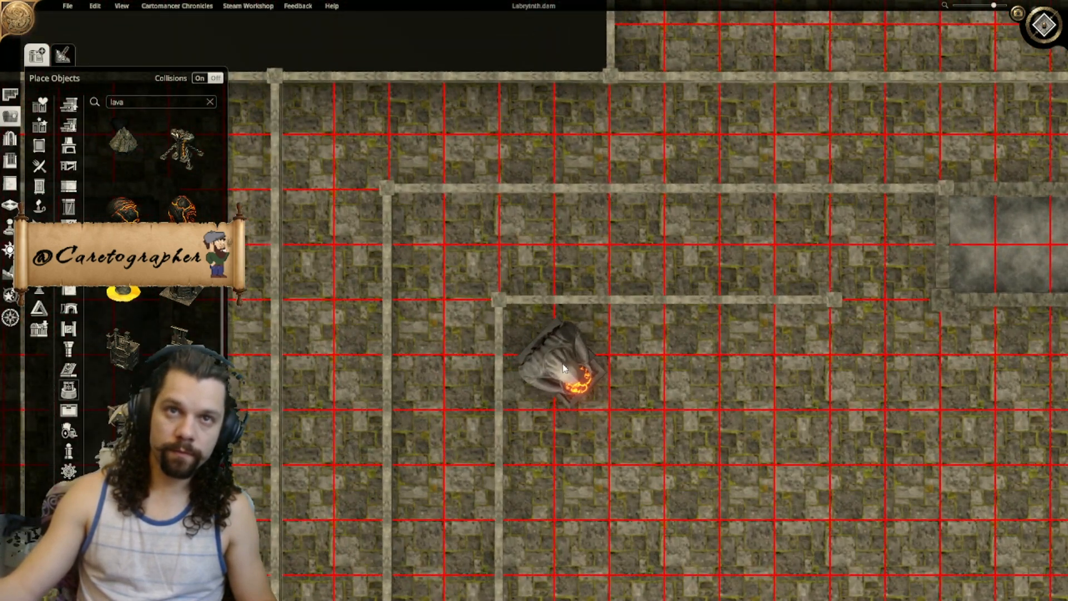
{"action": "left_click", "coordinate": [564, 369]}
{"action": "right_click_drag", "start_coordinate": [647, 166], "coordinate": [638, 591]}
{"action": "right_click_drag", "start_coordinate": [668, 91], "coordinate": [732, 454]}
{"action": "right_click_drag", "start_coordinate": [689, 342], "coordinate": [696, 377]}
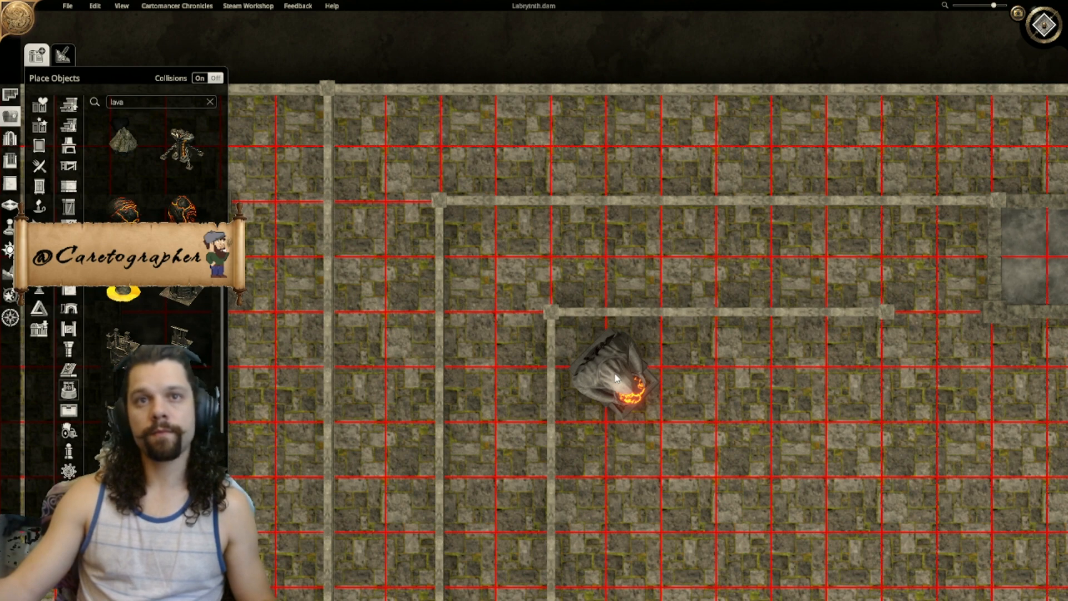
{"action": "left_click", "coordinate": [615, 379]}
{"action": "scroll", "coordinate": [720, 183], "scroll_direction": "down", "scroll_amount": 5}
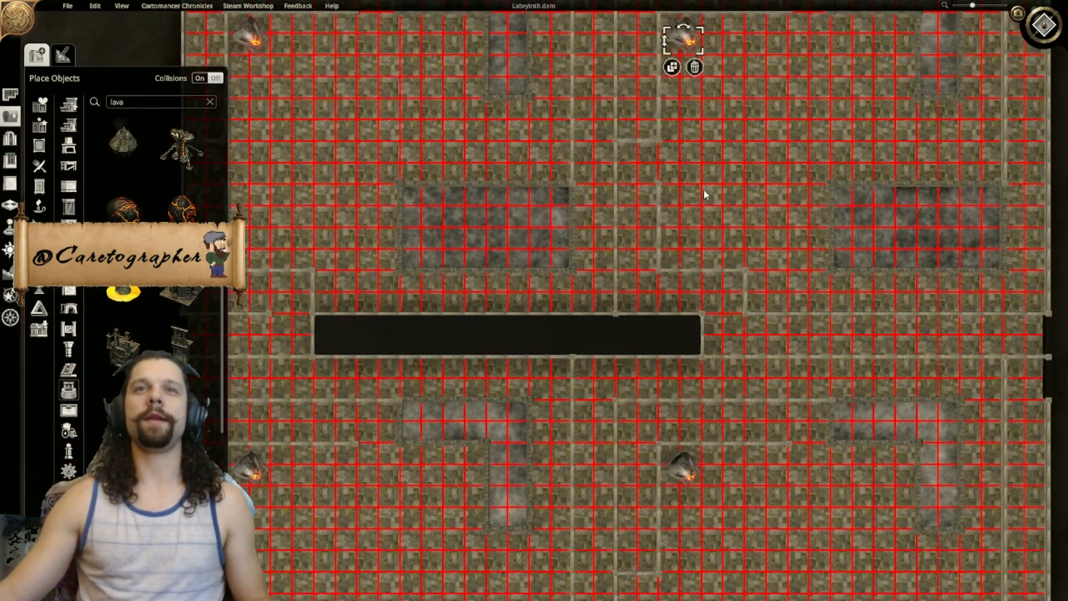
Step: Hide the grid and review the copied lava statues from above and in a perspective view
{"action": "right_click_drag", "start_coordinate": [703, 188], "coordinate": [721, 216]}
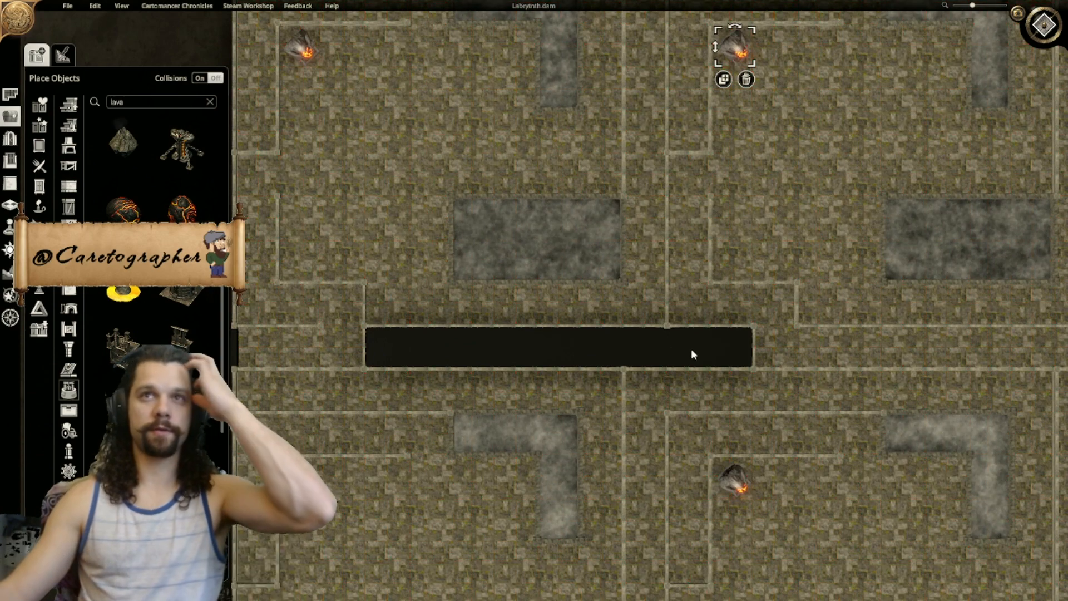
{"action": "right_click_drag", "start_coordinate": [776, 306], "coordinate": [791, 207]}
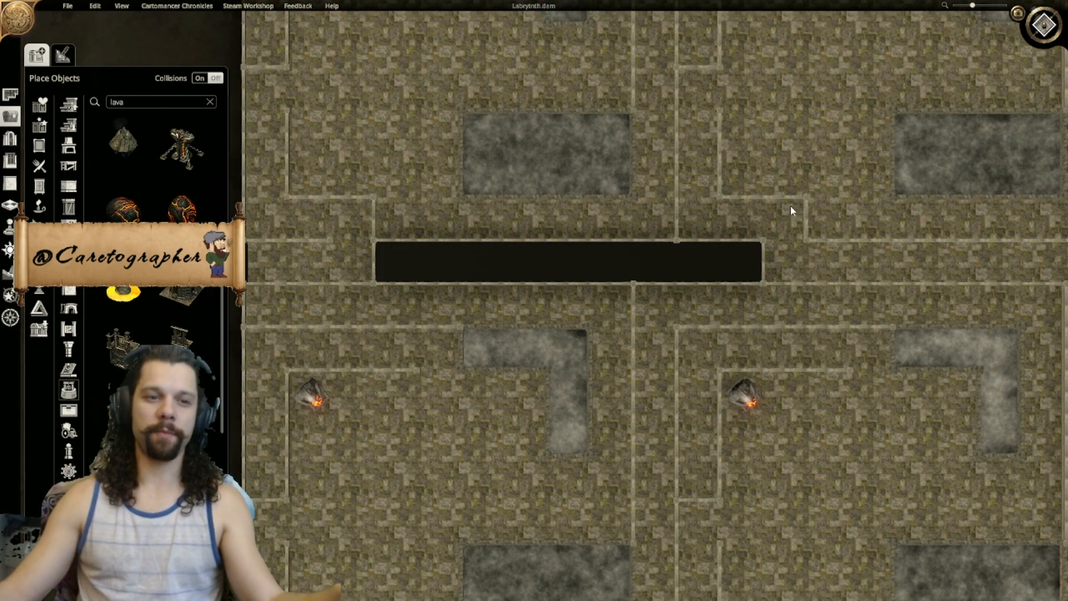
{"action": "right_click_drag", "start_coordinate": [742, 239], "coordinate": [870, 142]}
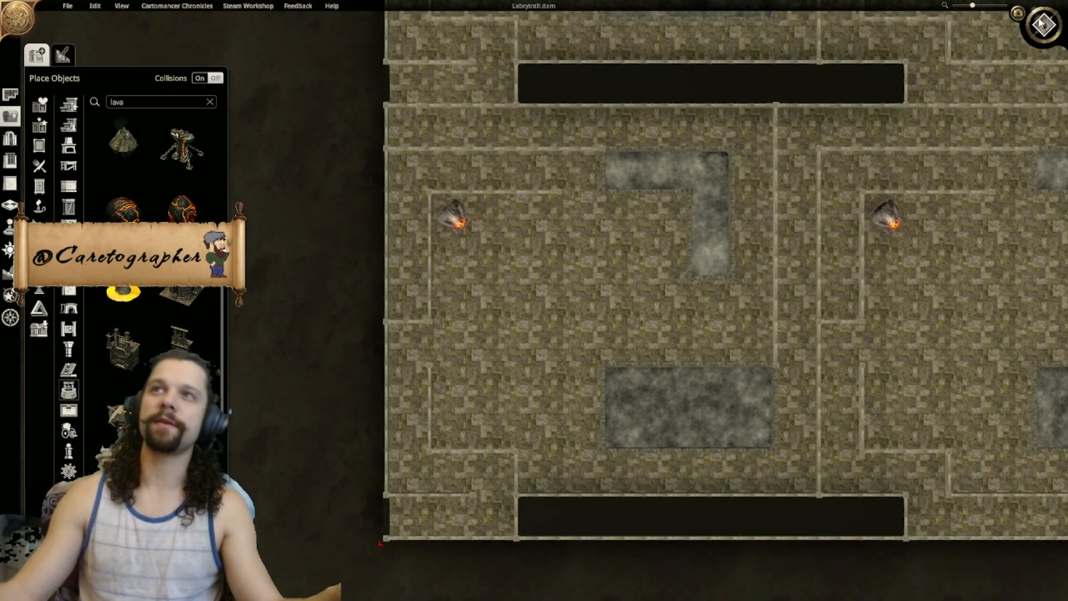
{"action": "middle_click_drag", "start_coordinate": [736, 266], "coordinate": [783, 138]}
{"action": "scroll", "coordinate": [783, 138], "scroll_direction": "down", "scroll_amount": 4}
{"action": "middle_click_drag", "start_coordinate": [789, 192], "coordinate": [696, 272]}
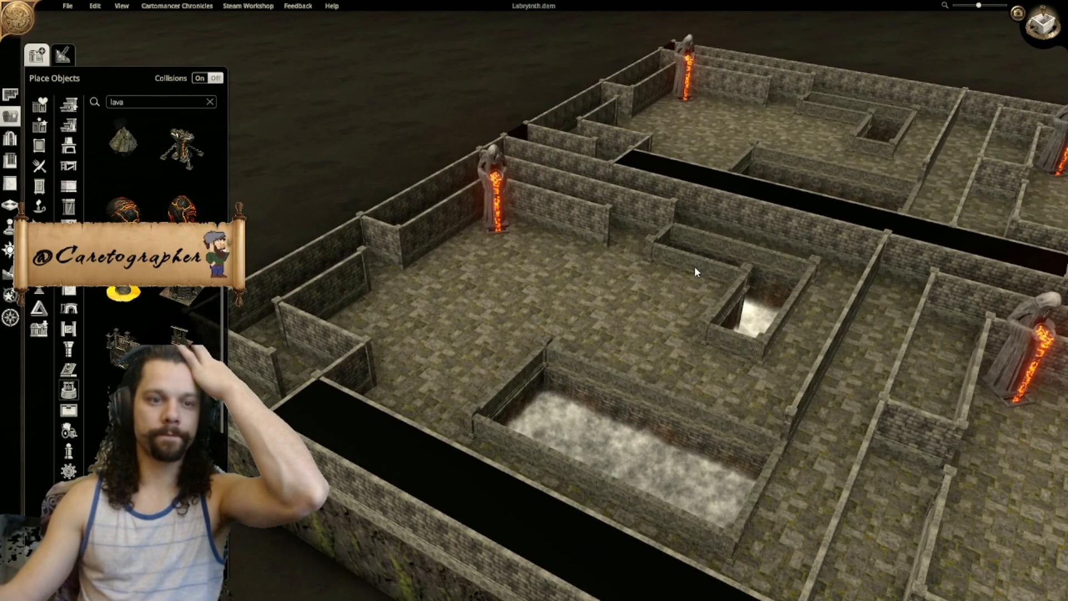
Step: Search the objects for "vent" and "grate", and try the barred floor grate in the lower rooms' corners in the top view
{"action": "left_click", "coordinate": [150, 102]}
{"action": "type", "text": "vent"}
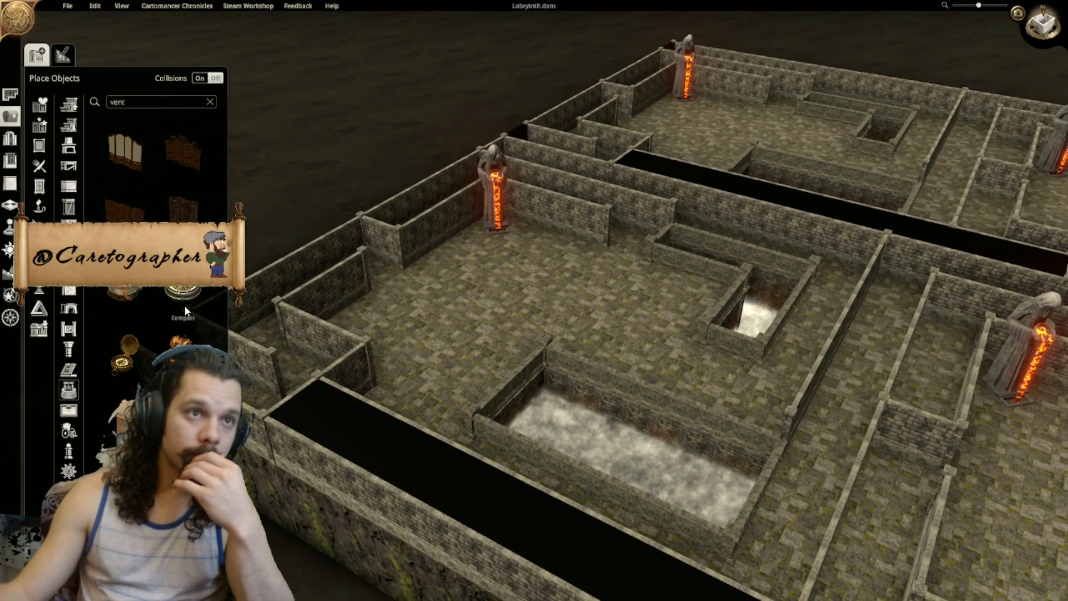
{"action": "left_click", "coordinate": [133, 101]}
{"action": "type", "text": "grate"}
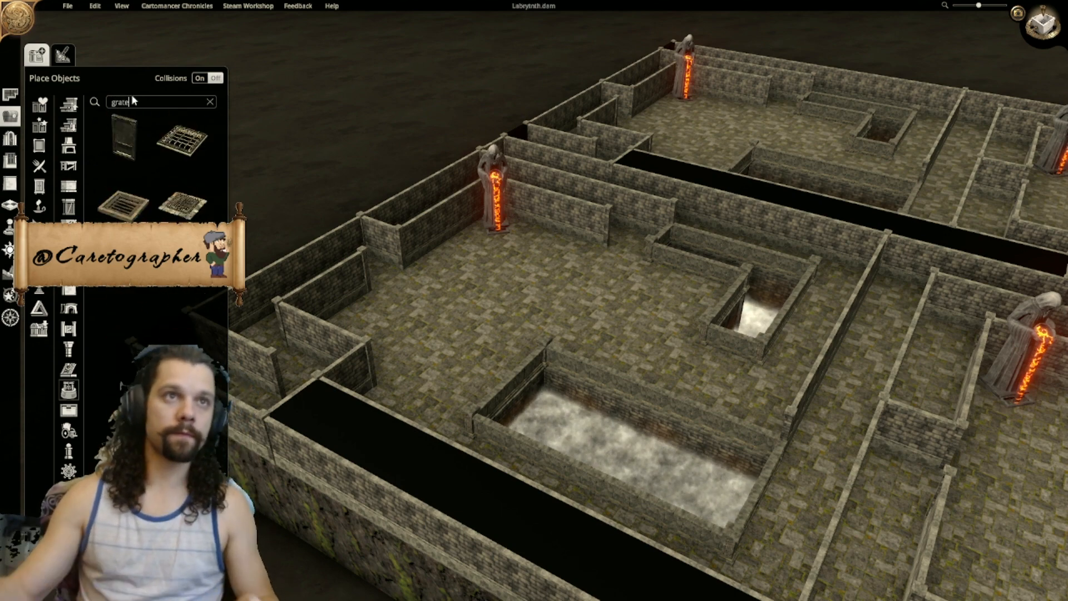
{"action": "left_click", "coordinate": [182, 138]}
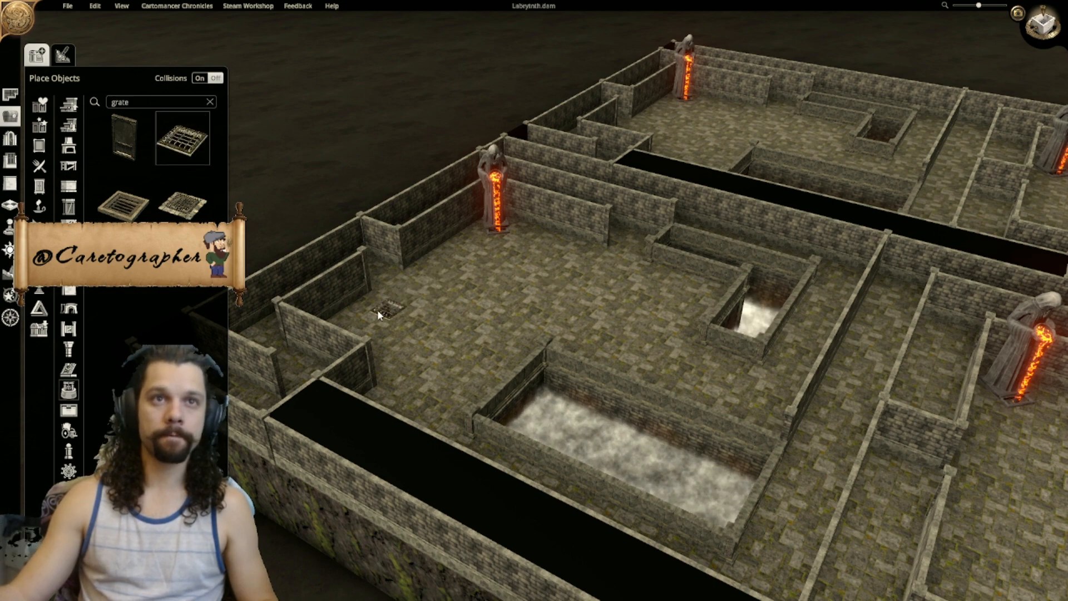
{"action": "left_click", "coordinate": [1043, 25]}
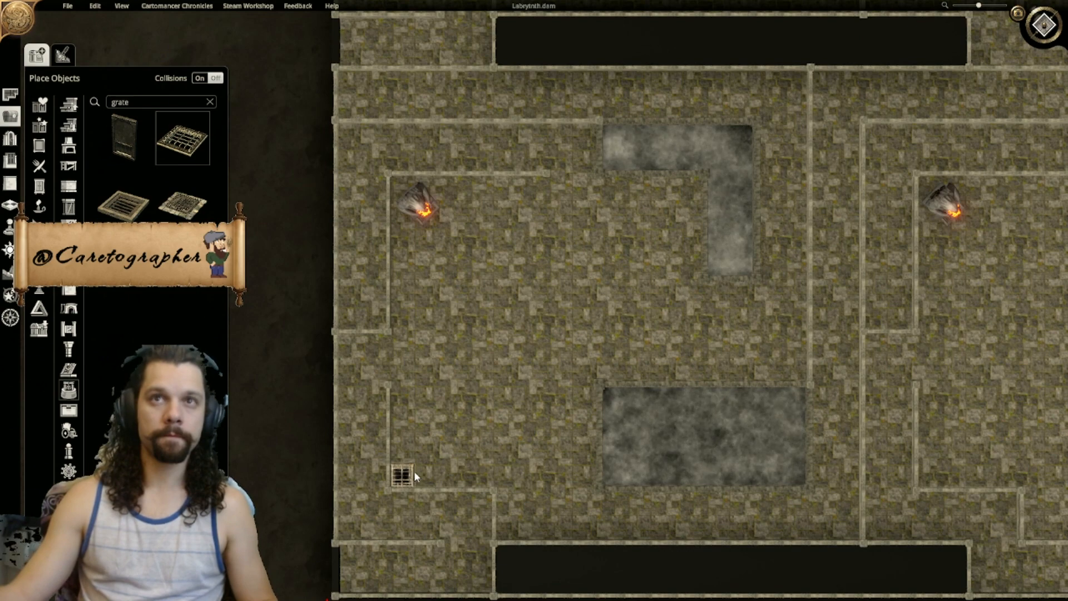
{"action": "middle_click_drag", "start_coordinate": [911, 476], "coordinate": [674, 412]}
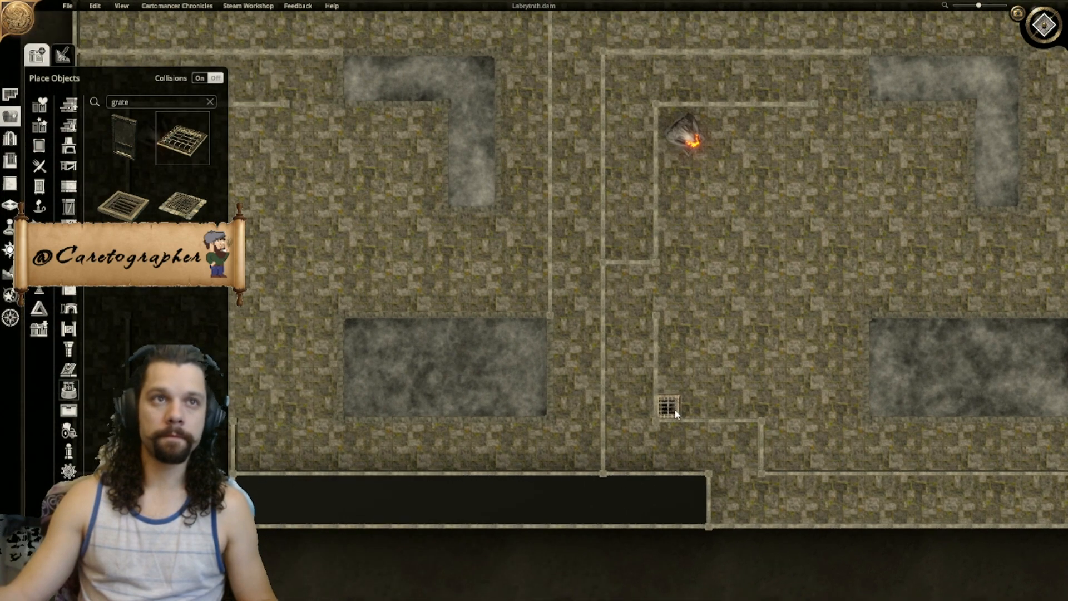
Step: Place the slatted floor grate in the inner wall corner below the lava statue in the lower-left and lower-right rooms
{"action": "left_click", "coordinate": [127, 217]}
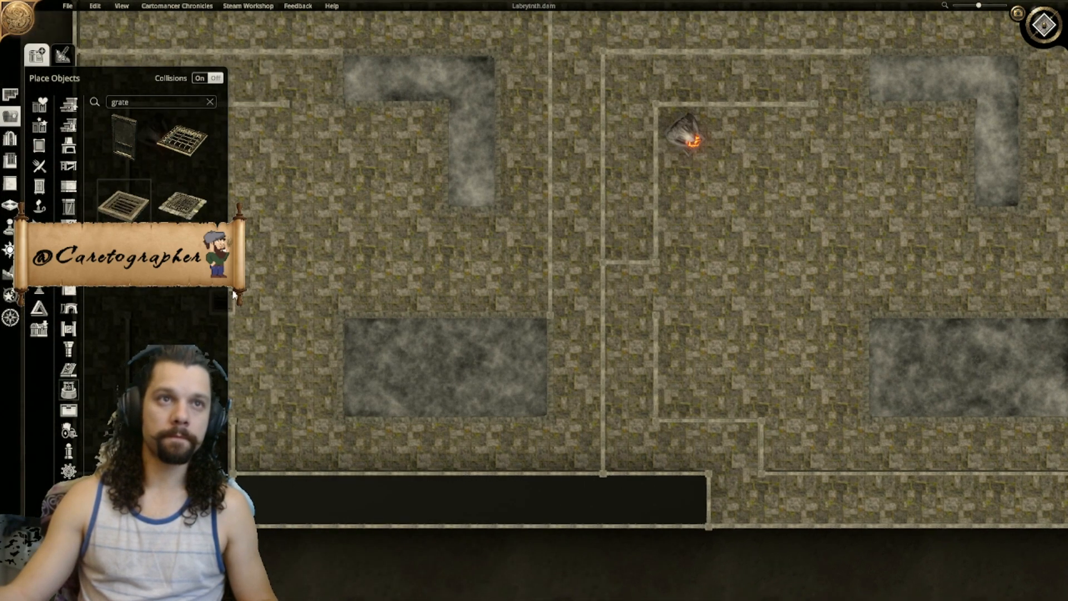
{"action": "middle_click_drag", "start_coordinate": [312, 302], "coordinate": [447, 303]}
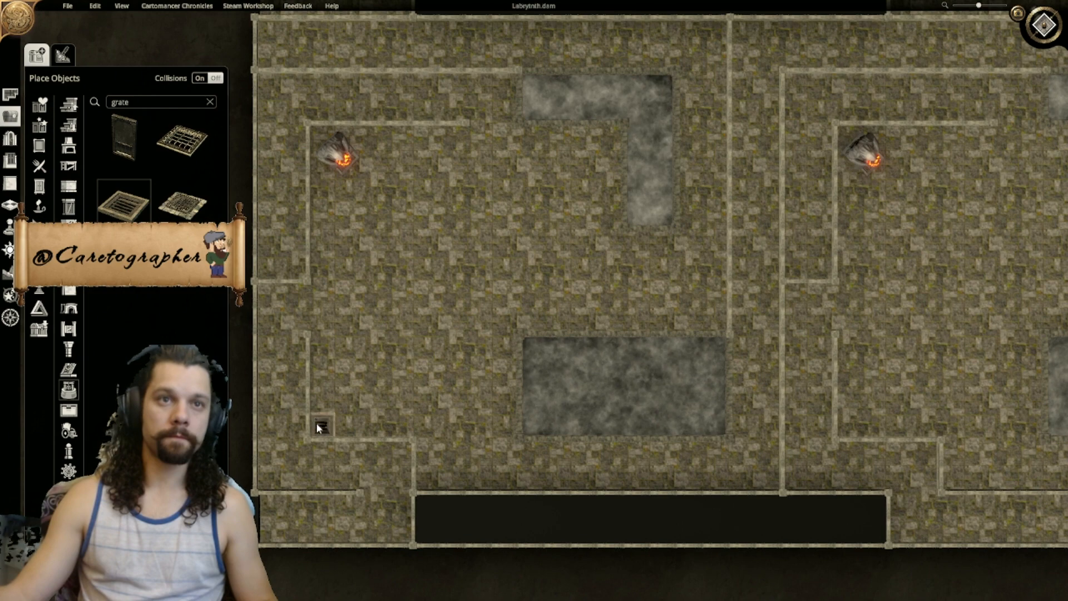
{"action": "left_click", "coordinate": [321, 427]}
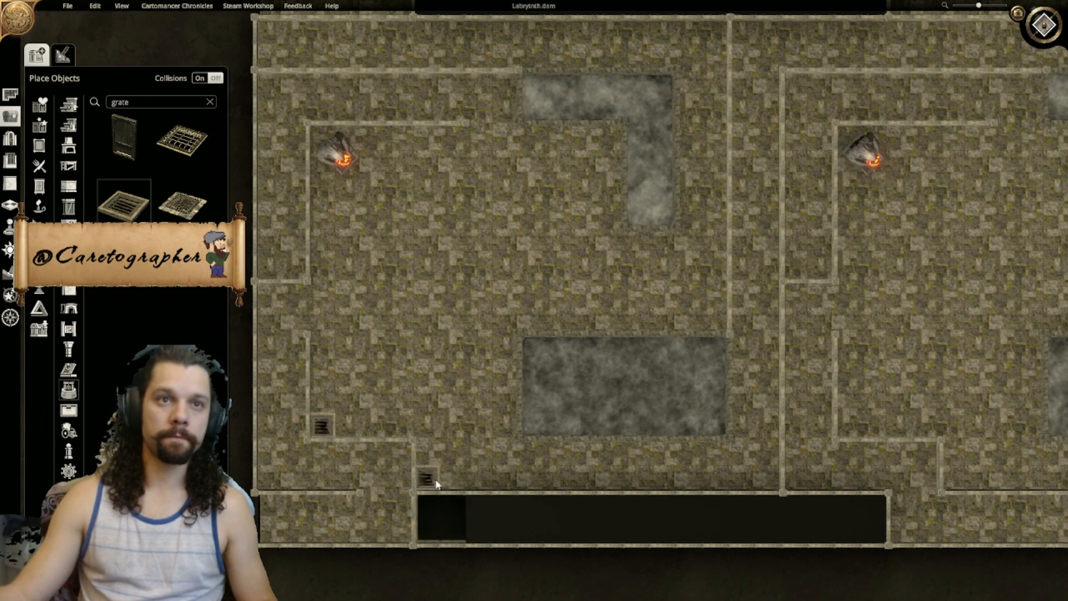
{"action": "left_click", "coordinate": [848, 427]}
Step: Add the same slatted floor grate to the matching wall corners of the upper-left and upper-right rooms
{"action": "middle_click_drag", "start_coordinate": [890, 357], "coordinate": [841, 148]}
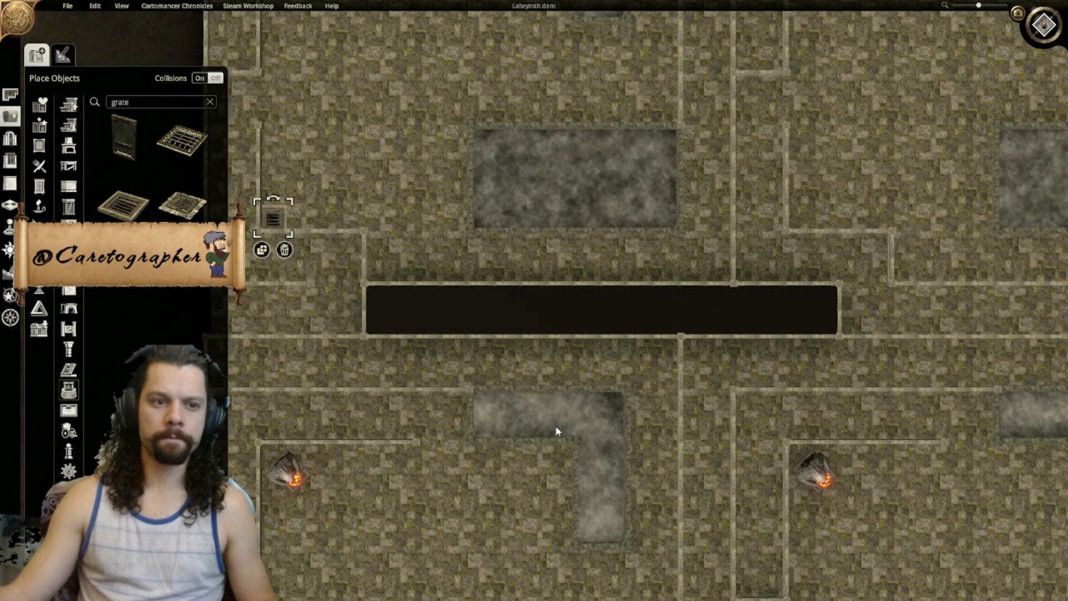
{"action": "right_click_drag", "start_coordinate": [704, 460], "coordinate": [625, 143]}
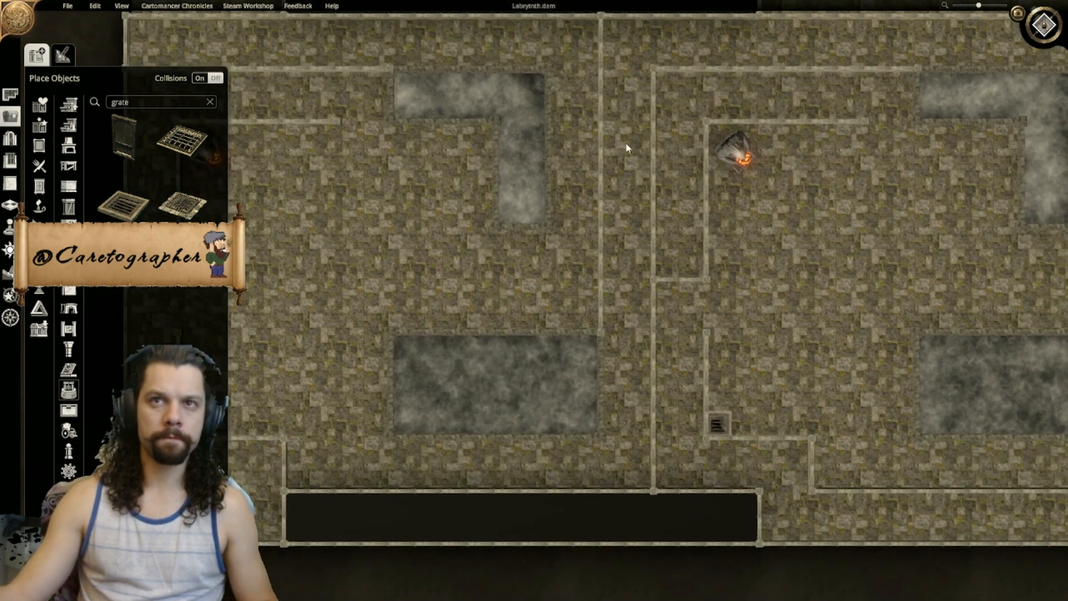
{"action": "right_click_drag", "start_coordinate": [703, 253], "coordinate": [734, 536]}
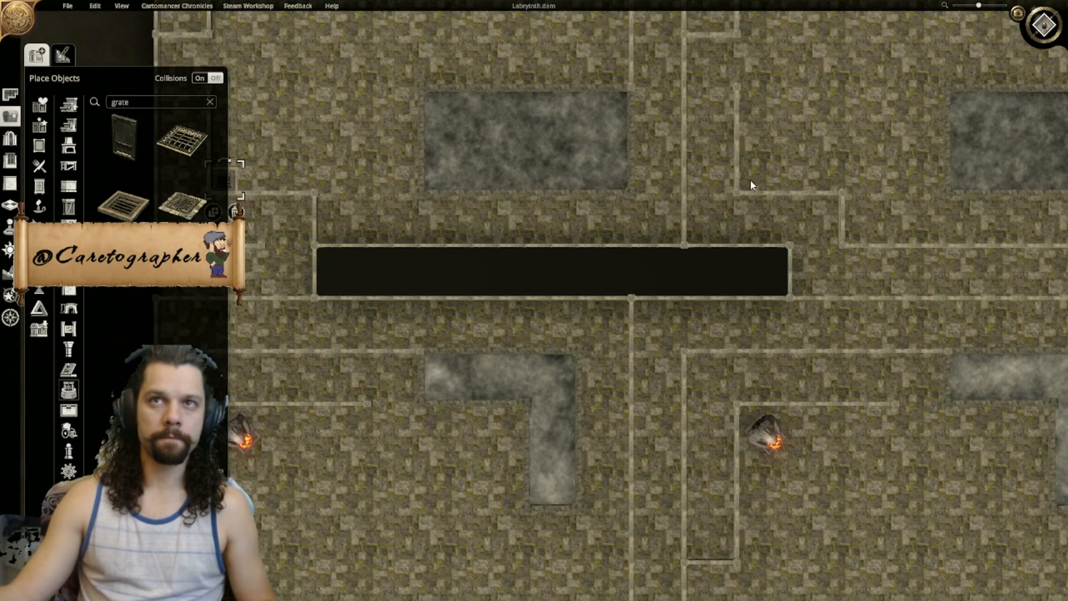
{"action": "right_click_drag", "start_coordinate": [391, 199], "coordinate": [487, 220]}
{"action": "left_click", "coordinate": [446, 240]}
{"action": "right_click_drag", "start_coordinate": [890, 204], "coordinate": [581, 339]}
{"action": "left_click", "coordinate": [678, 351]}
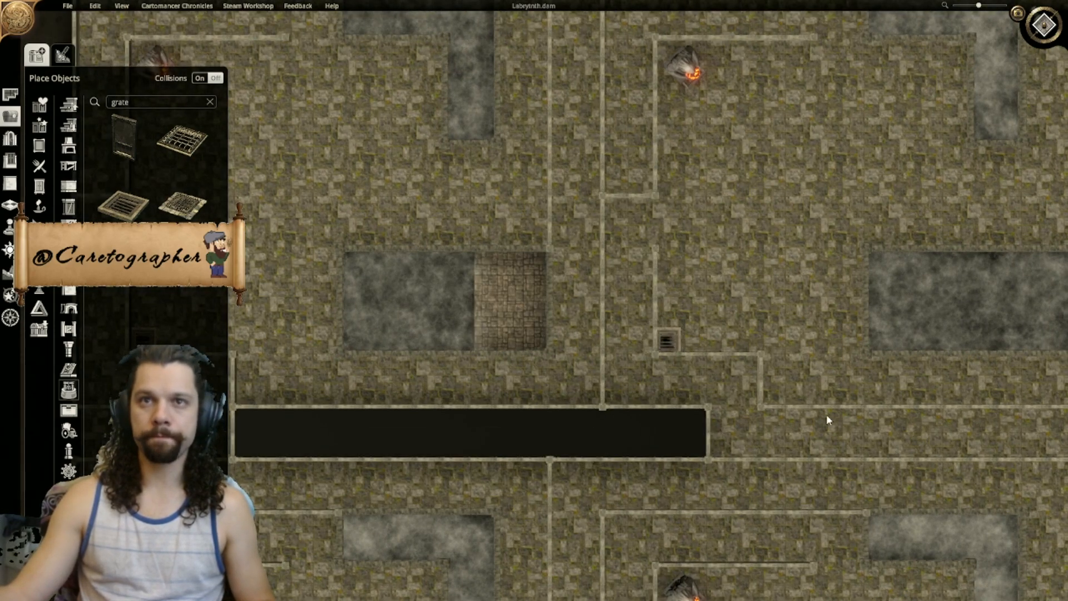
Step: Return to the lower-left room's floor grate and search the objects for "lava"
{"action": "scroll", "coordinate": [841, 427], "scroll_direction": "down", "scroll_amount": 2}
{"action": "right_click_drag", "start_coordinate": [566, 512], "coordinate": [778, 254]}
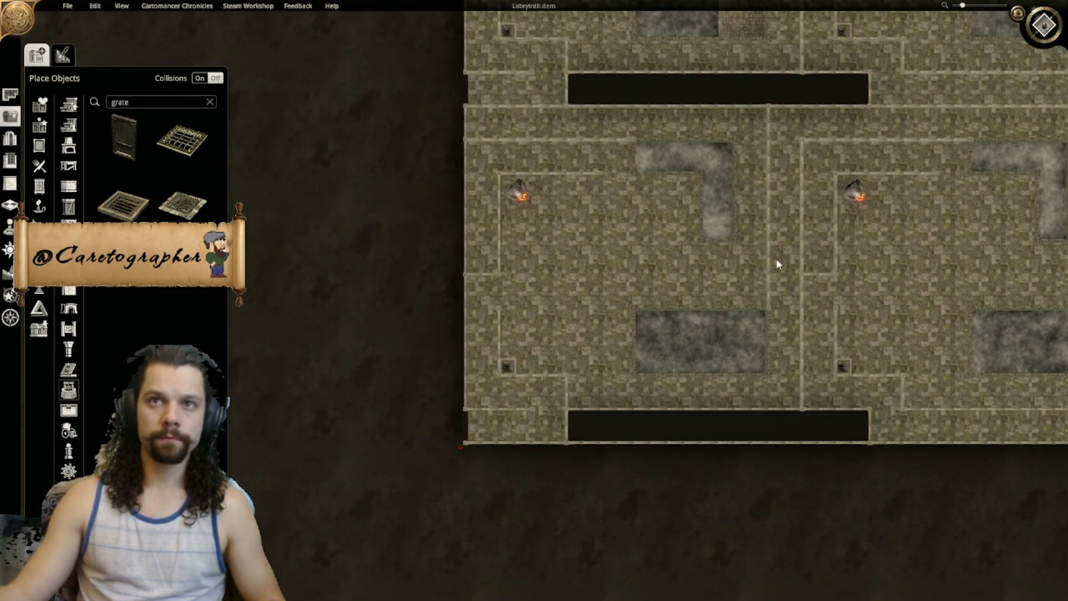
{"action": "scroll", "coordinate": [561, 231], "scroll_direction": "up", "scroll_amount": 3}
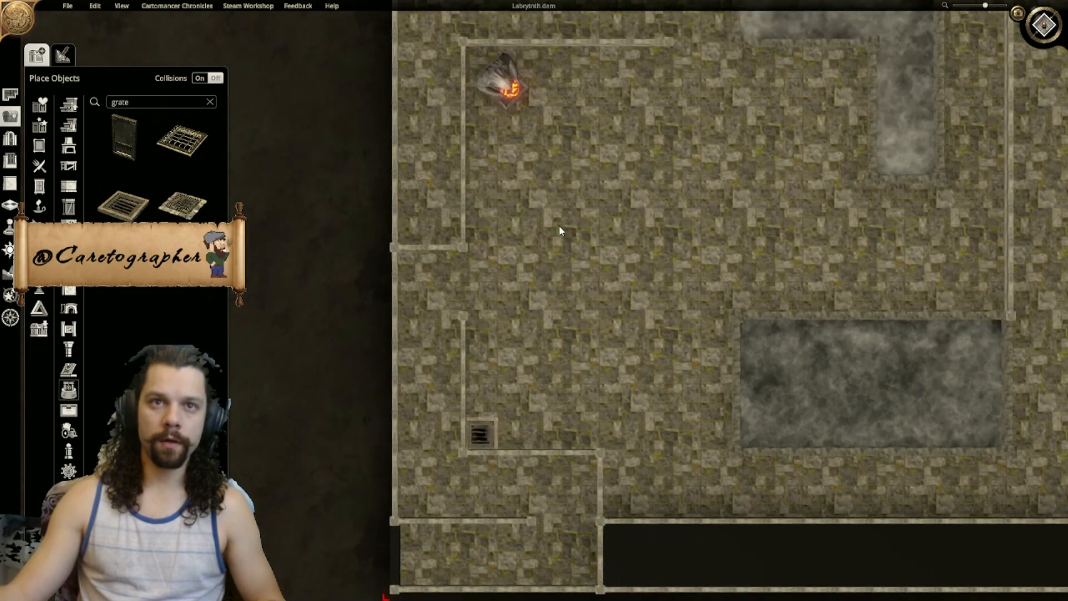
{"action": "double_click", "coordinate": [137, 104]}
{"action": "type", "text": "lava"}
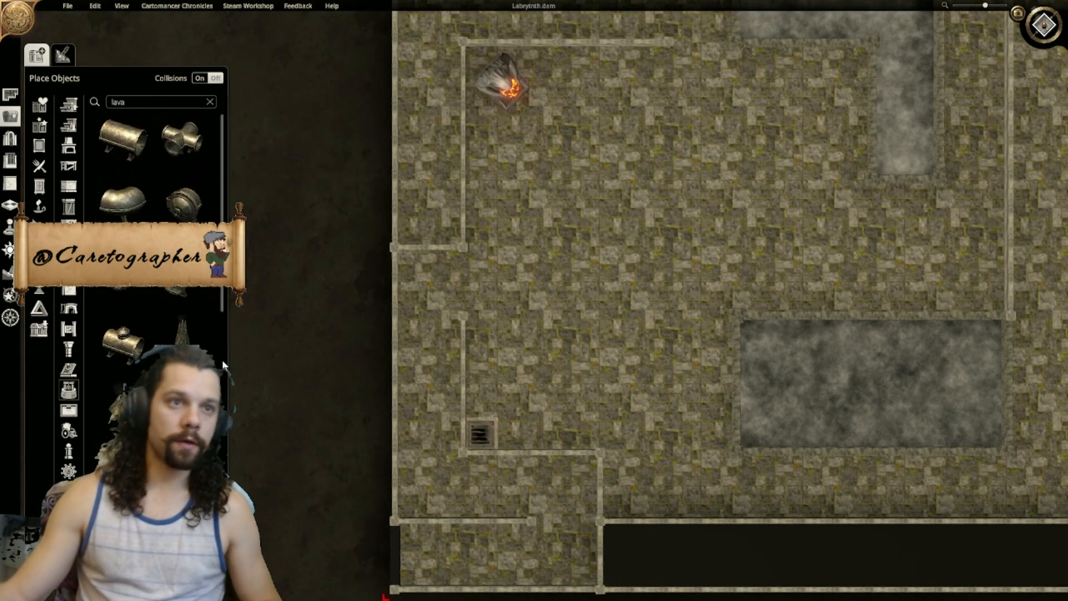
{"action": "scroll", "coordinate": [225, 315], "scroll_direction": "down", "scroll_amount": 2}
{"action": "left_click", "coordinate": [114, 418]}
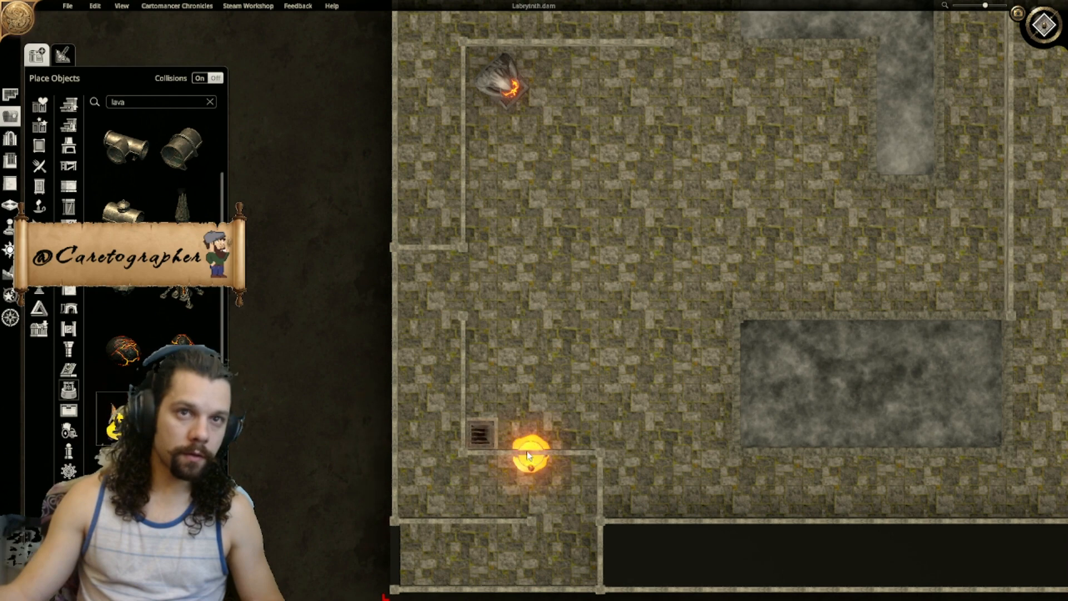
{"action": "right_click", "coordinate": [481, 438]}
Step: Place the round lava-filled basin near the lower-left room's grate, shrink it and sink it beneath the grate
{"action": "scroll", "coordinate": [167, 311], "scroll_direction": "down", "scroll_amount": 2}
{"action": "scroll", "coordinate": [167, 311], "scroll_direction": "down", "scroll_amount": 1}
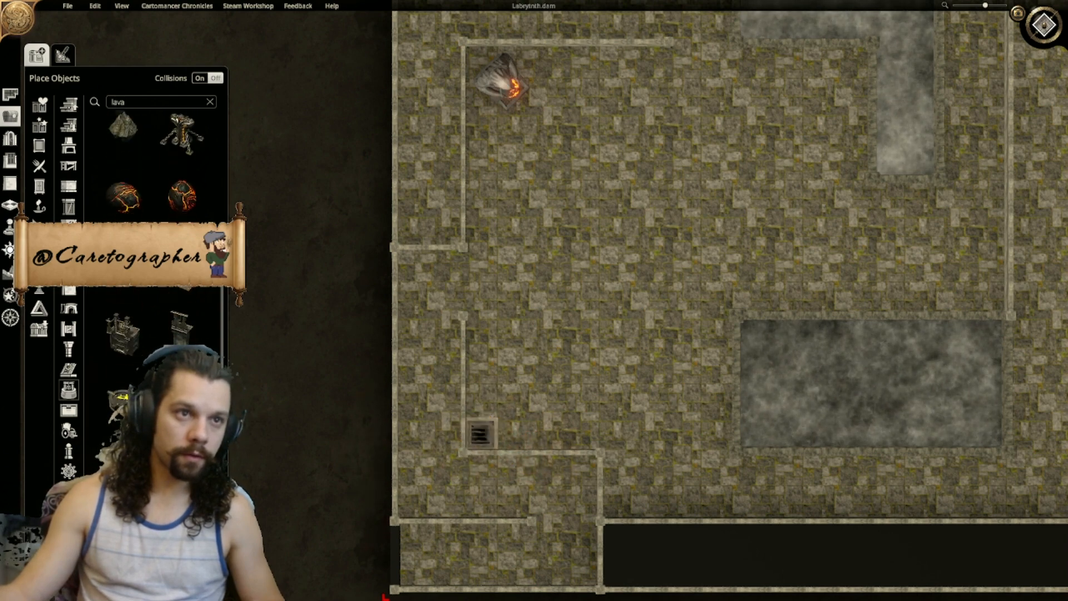
{"action": "left_click", "coordinate": [123, 341]}
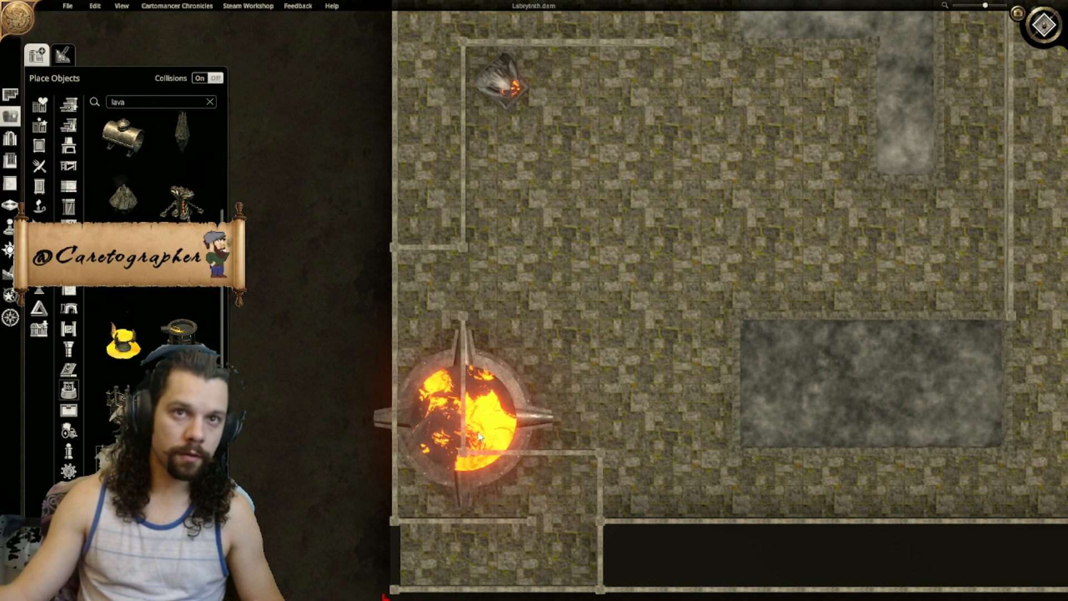
{"action": "left_click", "coordinate": [448, 405]}
{"action": "left_click_drag", "start_coordinate": [556, 324], "coordinate": [520, 361]}
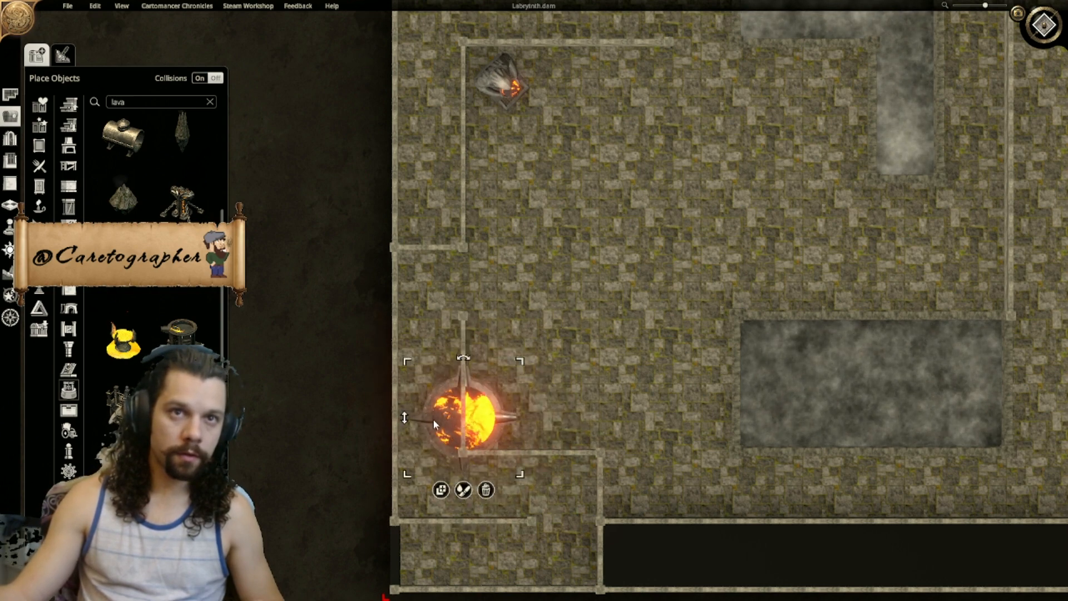
{"action": "left_click_drag", "start_coordinate": [450, 436], "coordinate": [467, 446]}
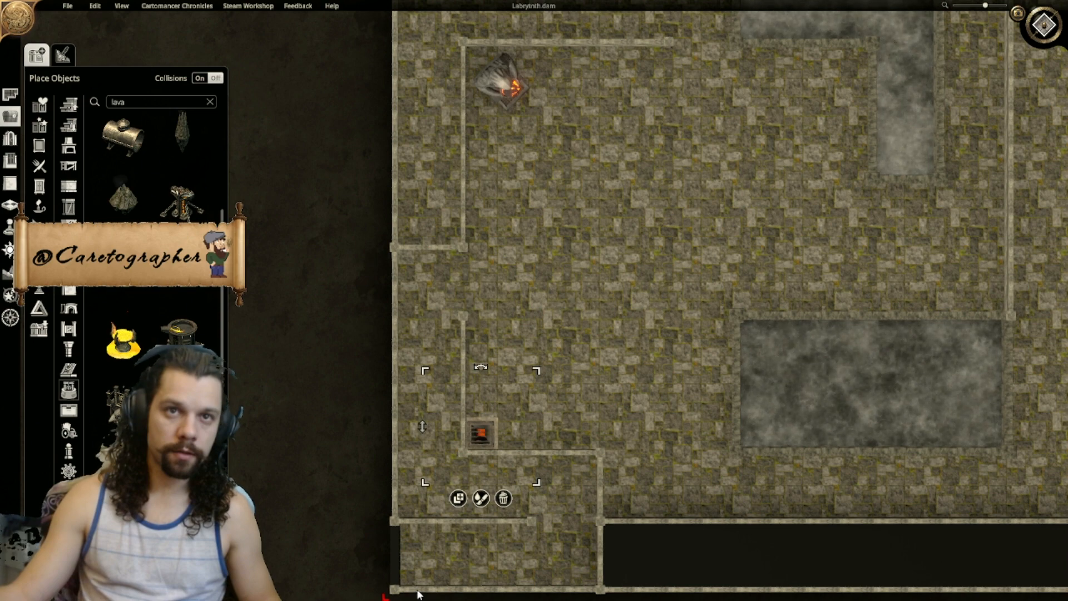
Step: Copy the sunken lava basin beneath the floor grates of the upper-left, upper-right and lower-right rooms
{"action": "left_click", "coordinate": [460, 496]}
{"action": "right_click_drag", "start_coordinate": [521, 137], "coordinate": [574, 534]}
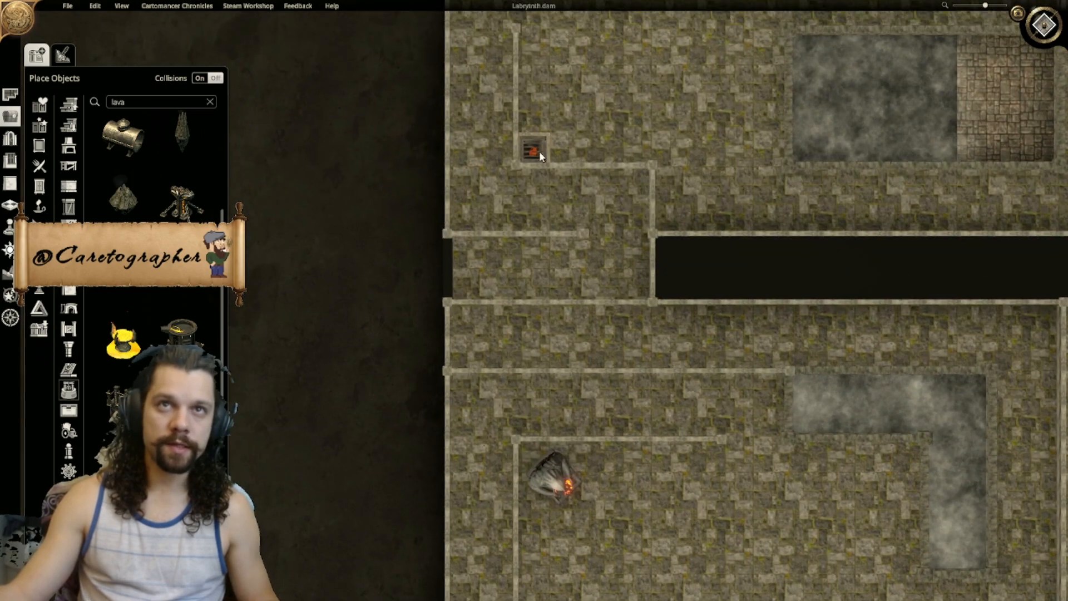
{"action": "right_click_drag", "start_coordinate": [896, 190], "coordinate": [132, 361]}
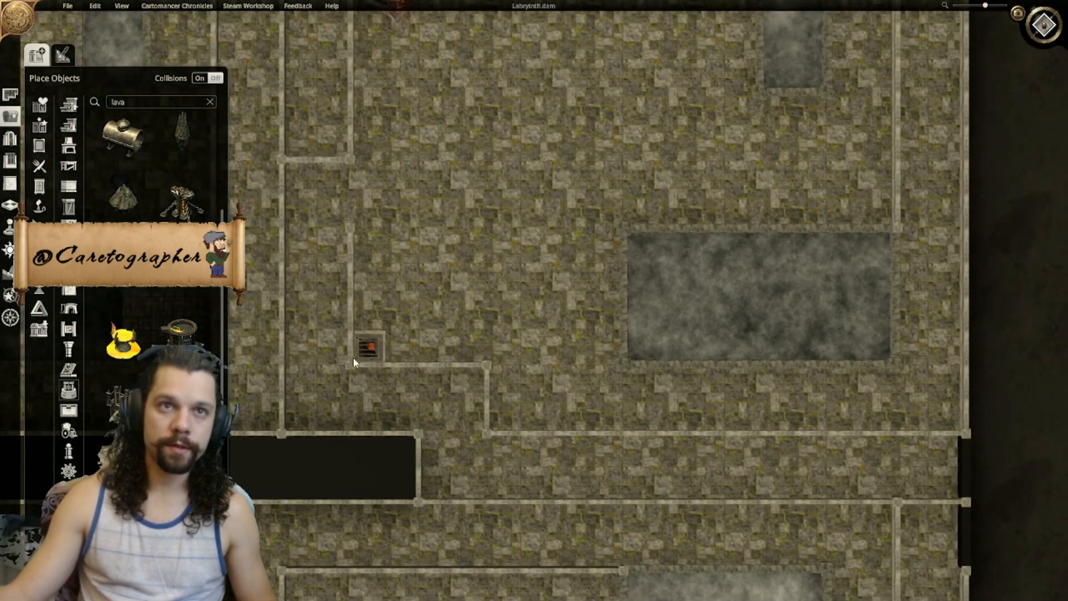
{"action": "right_click_drag", "start_coordinate": [364, 358], "coordinate": [529, 331]}
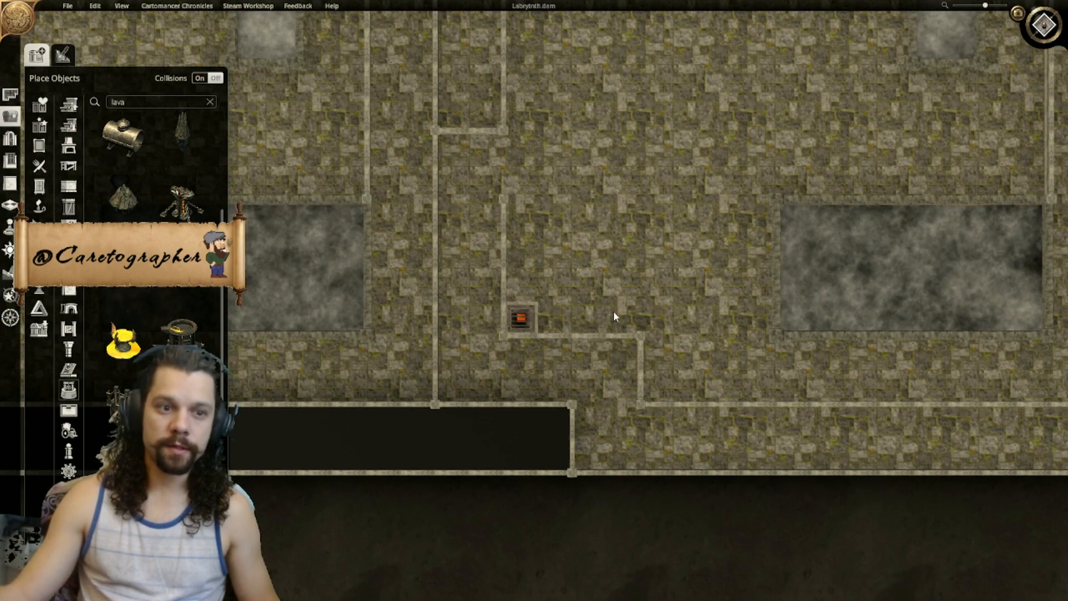
{"action": "right_click_drag", "start_coordinate": [554, 312], "coordinate": [700, 280]}
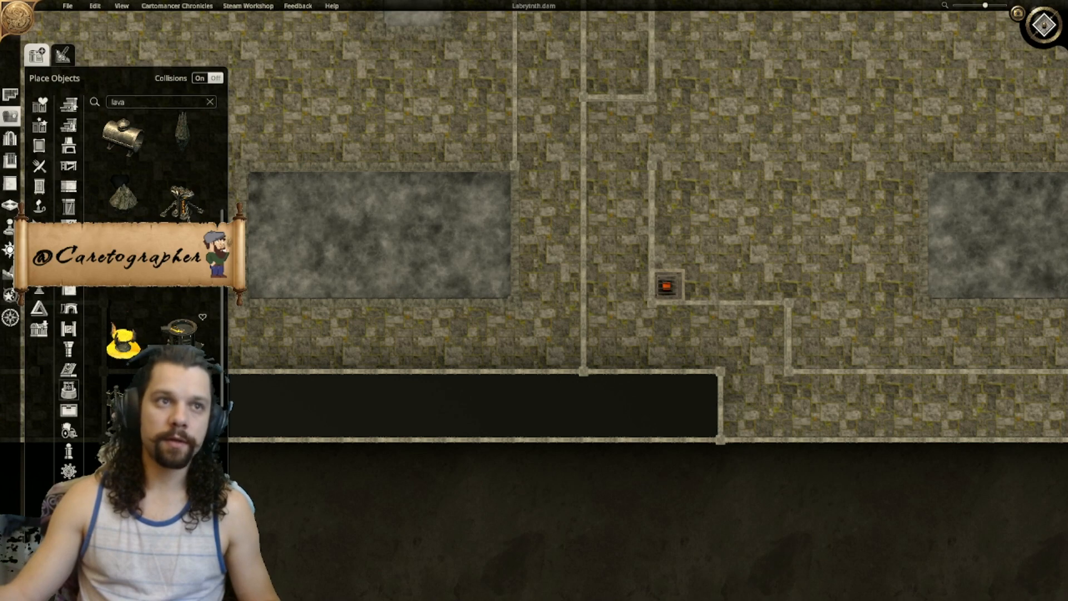
Step: Place another round, spiked lava basin at the lower-right room's floor grate, shrink it and sink it beneath the grate
{"action": "left_click", "coordinate": [667, 286]}
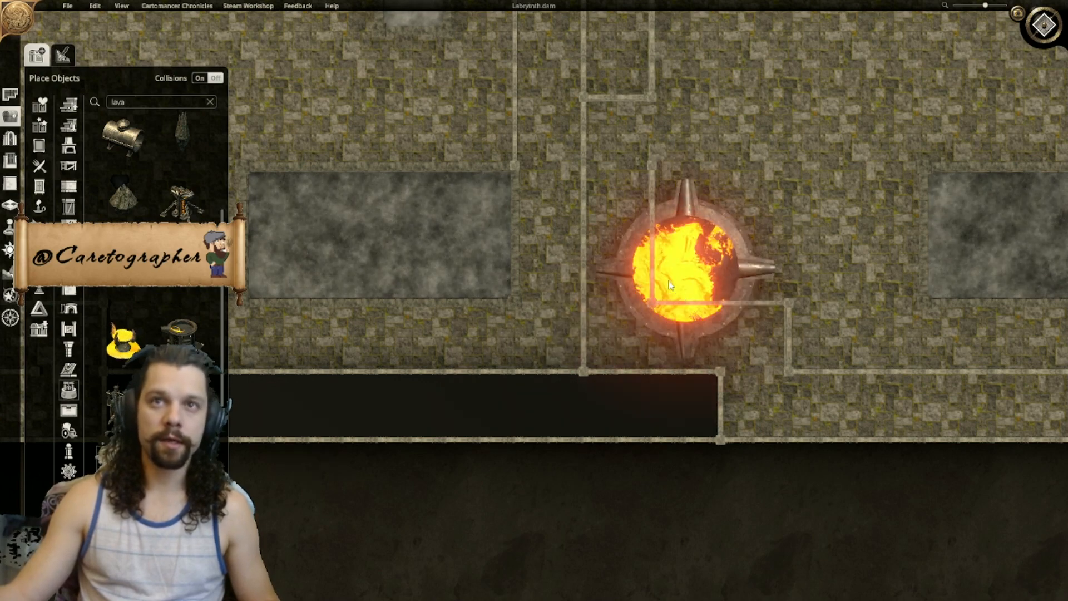
{"action": "left_click_drag", "start_coordinate": [757, 193], "coordinate": [747, 205]}
{"action": "left_click_drag", "start_coordinate": [674, 270], "coordinate": [604, 402]}
{"action": "left_click", "coordinate": [687, 387]}
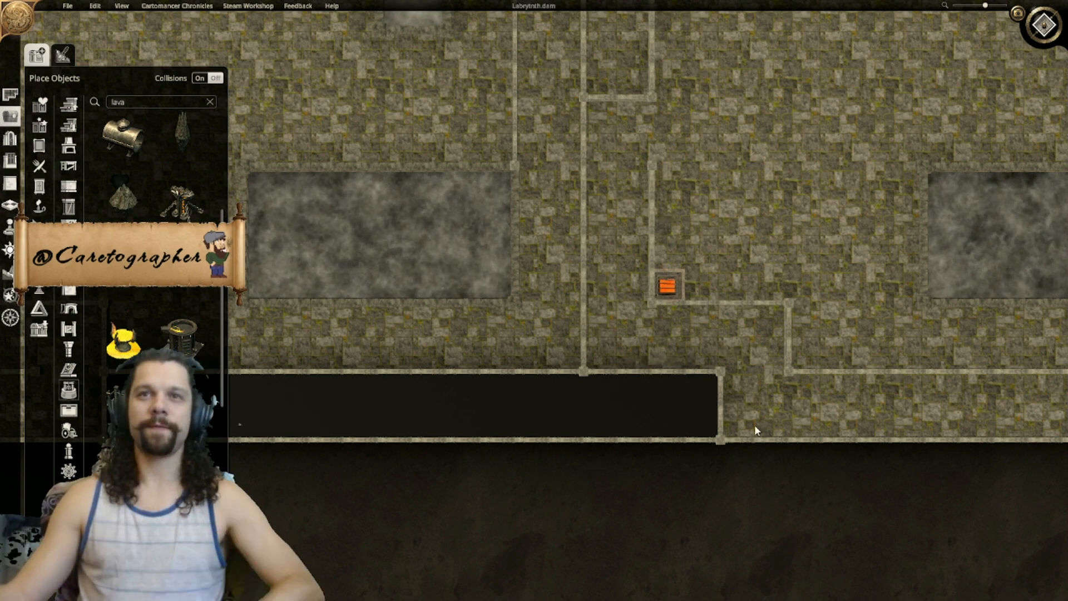
Step: Examine the statues and lava-lit grates of all four rooms from above and in the 3D view
{"action": "scroll", "coordinate": [920, 438], "scroll_direction": "down", "scroll_amount": 3}
{"action": "scroll", "coordinate": [950, 432], "scroll_direction": "down", "scroll_amount": 3}
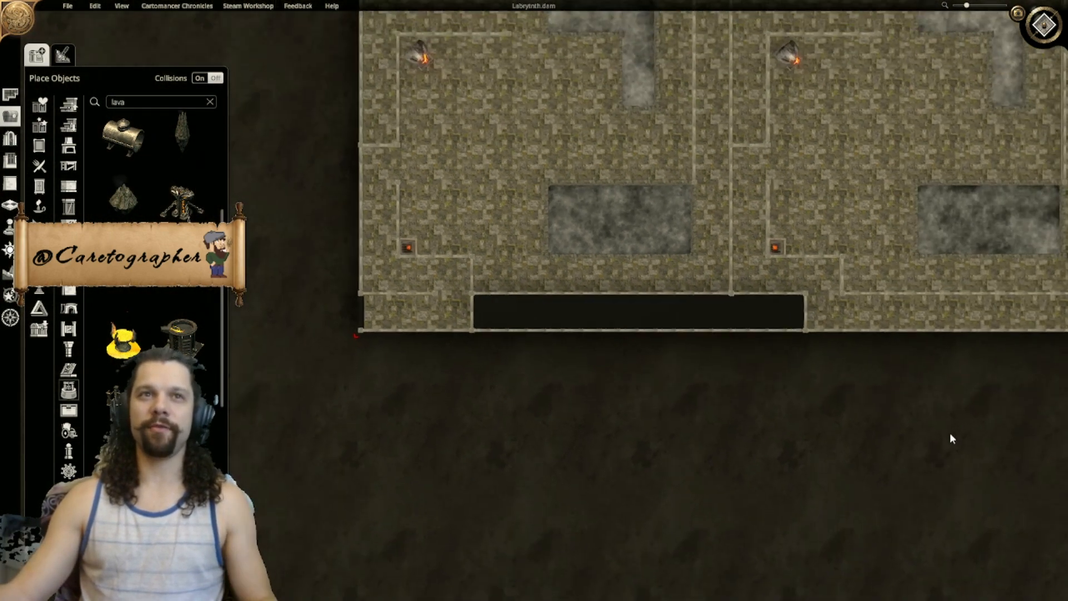
{"action": "middle_click_drag", "start_coordinate": [819, 172], "coordinate": [806, 243]}
{"action": "key", "text": "w"}
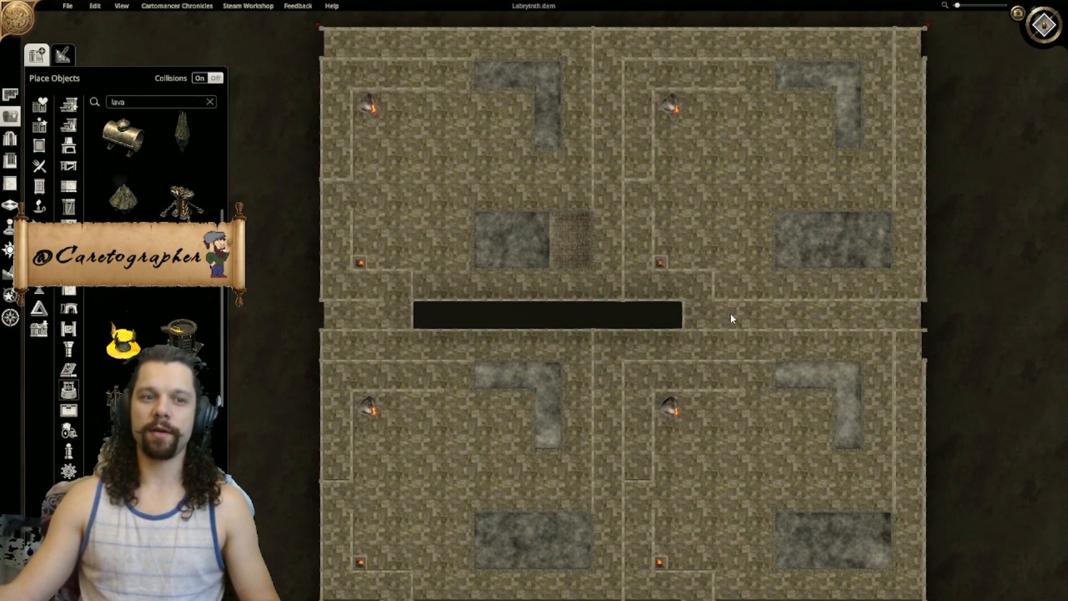
{"action": "middle_click_drag", "start_coordinate": [732, 318], "coordinate": [793, 273]}
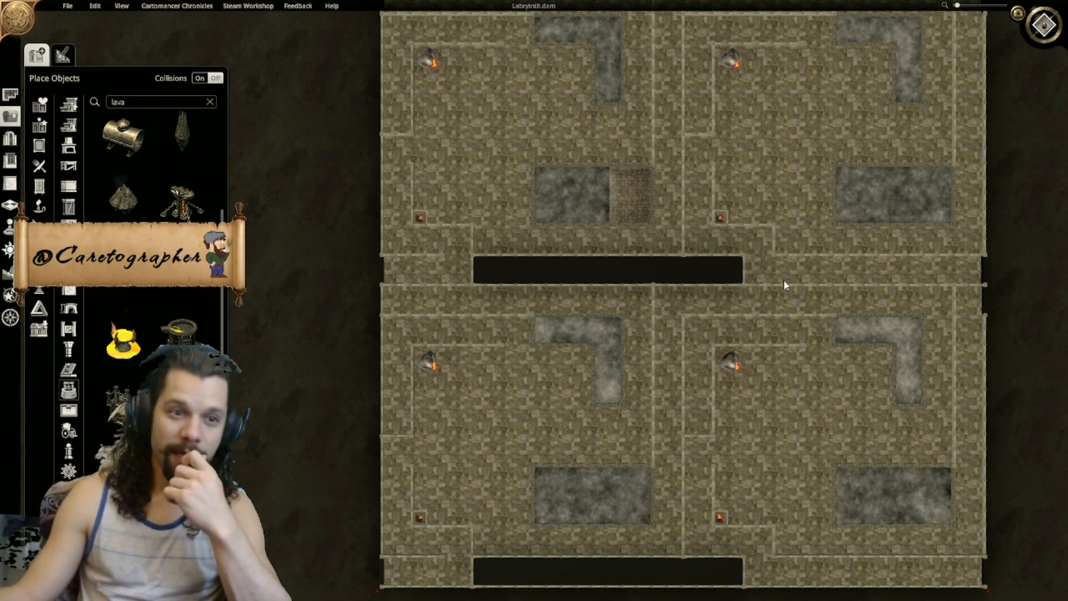
{"action": "middle_click_drag", "start_coordinate": [782, 311], "coordinate": [783, 249]}
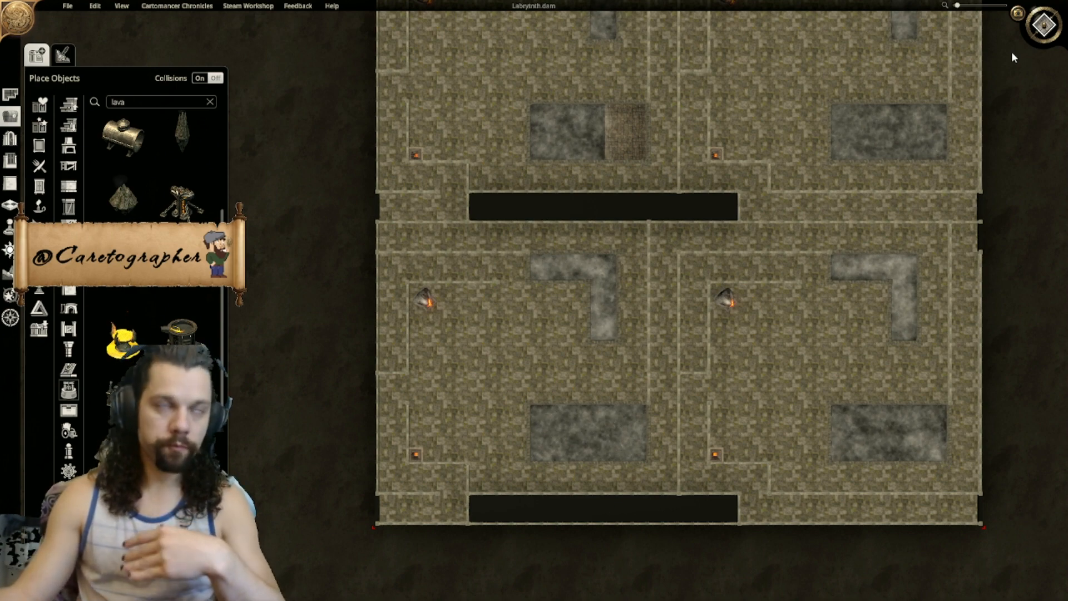
{"action": "left_click", "coordinate": [1044, 25]}
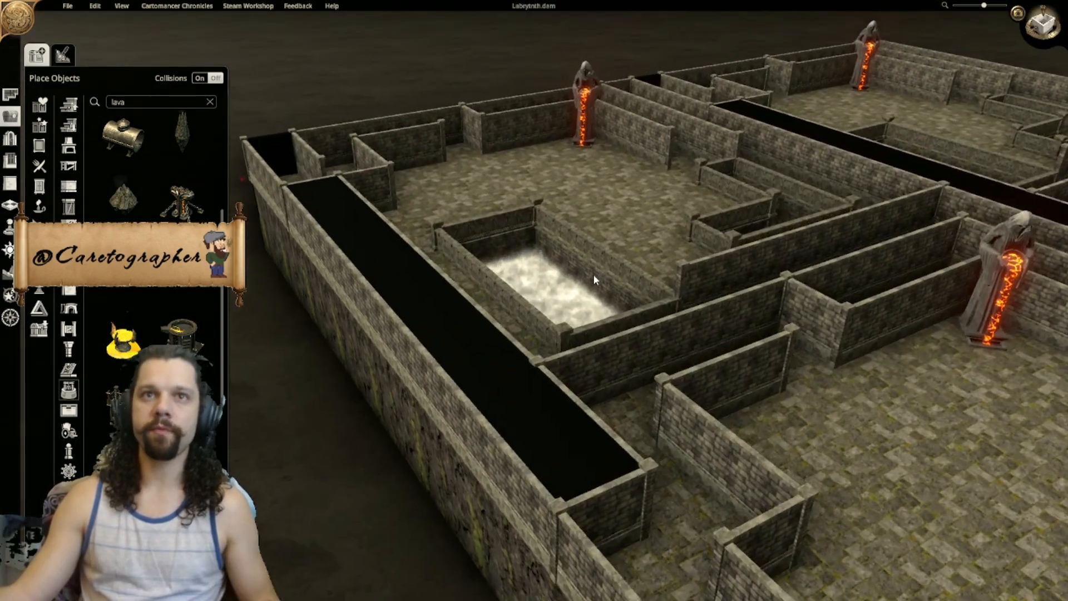
{"action": "scroll", "coordinate": [592, 282], "scroll_direction": "down", "scroll_amount": 2}
{"action": "right_click_drag", "start_coordinate": [566, 248], "coordinate": [722, 291]}
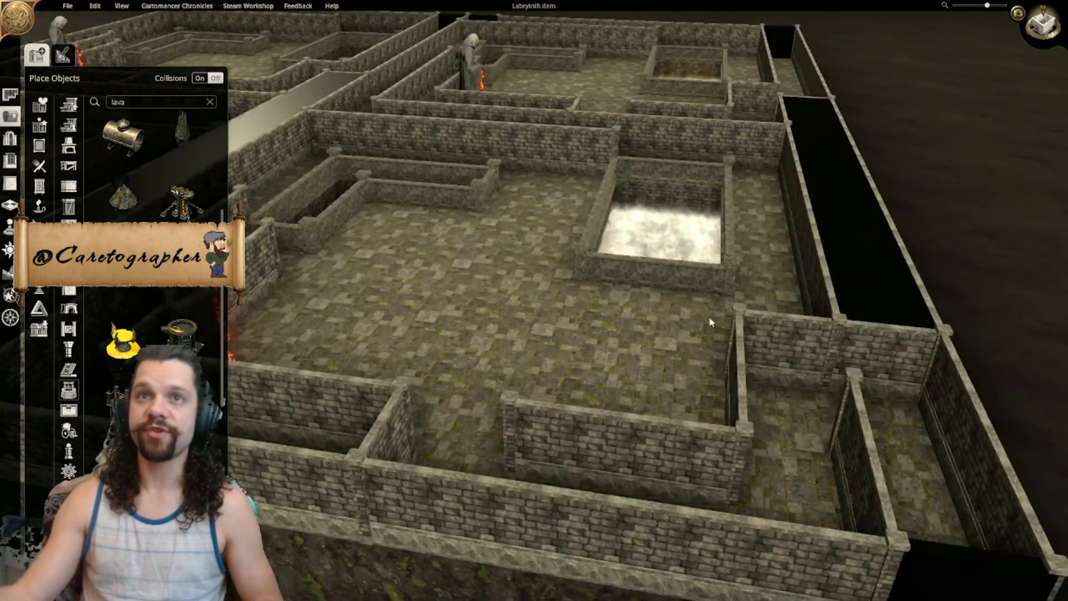
{"action": "scroll", "coordinate": [686, 348], "scroll_direction": "down", "scroll_amount": 3}
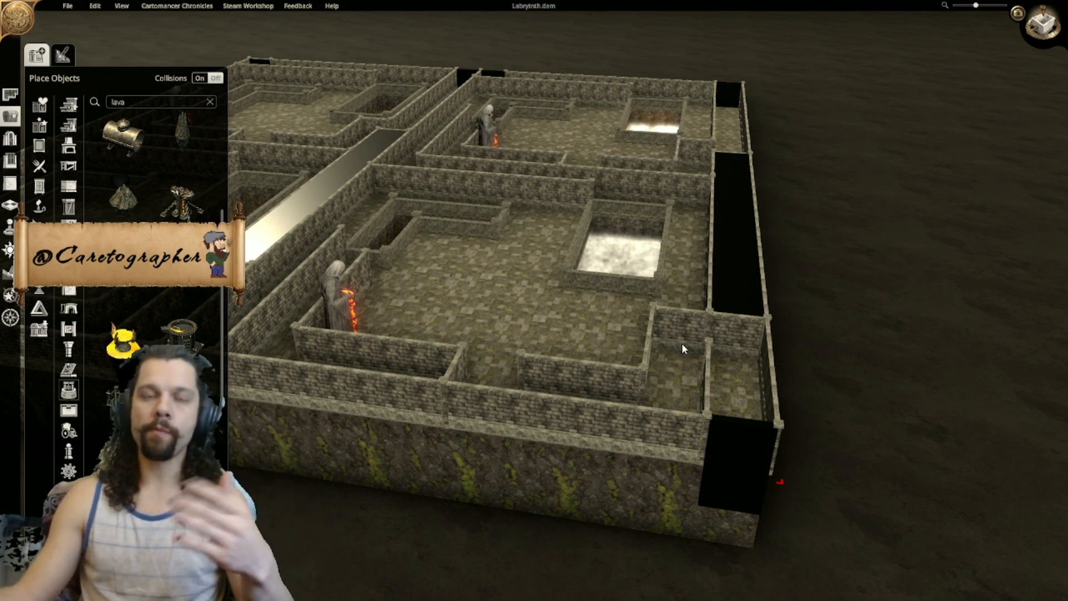
{"action": "scroll", "coordinate": [740, 326], "scroll_direction": "up", "scroll_amount": 2}
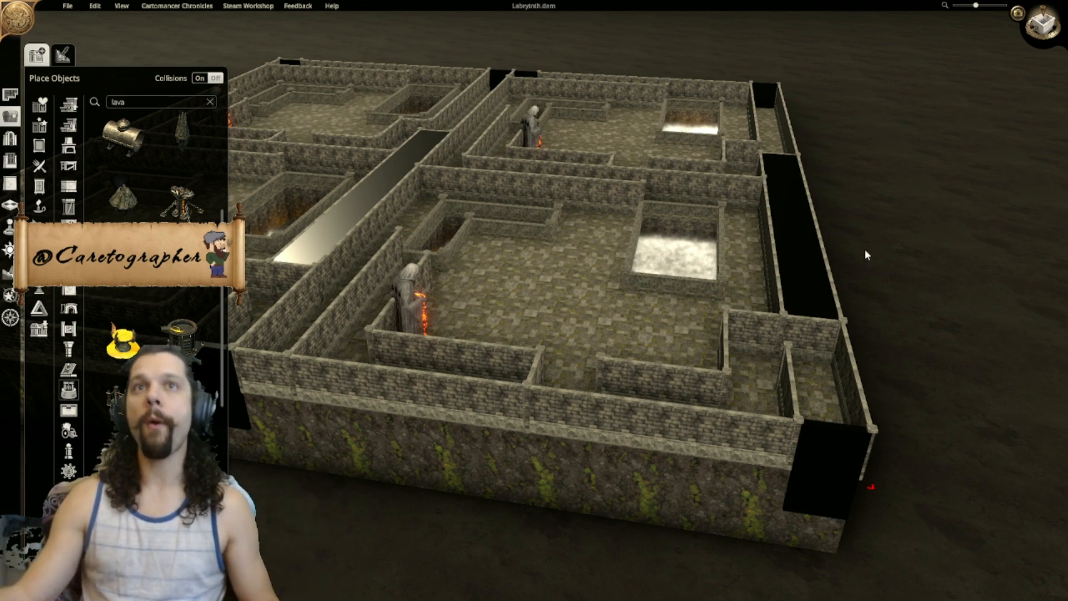
{"action": "scroll", "coordinate": [615, 303], "scroll_direction": "down", "scroll_amount": 2}
{"action": "middle_click_drag", "start_coordinate": [849, 193], "coordinate": [576, 393]}
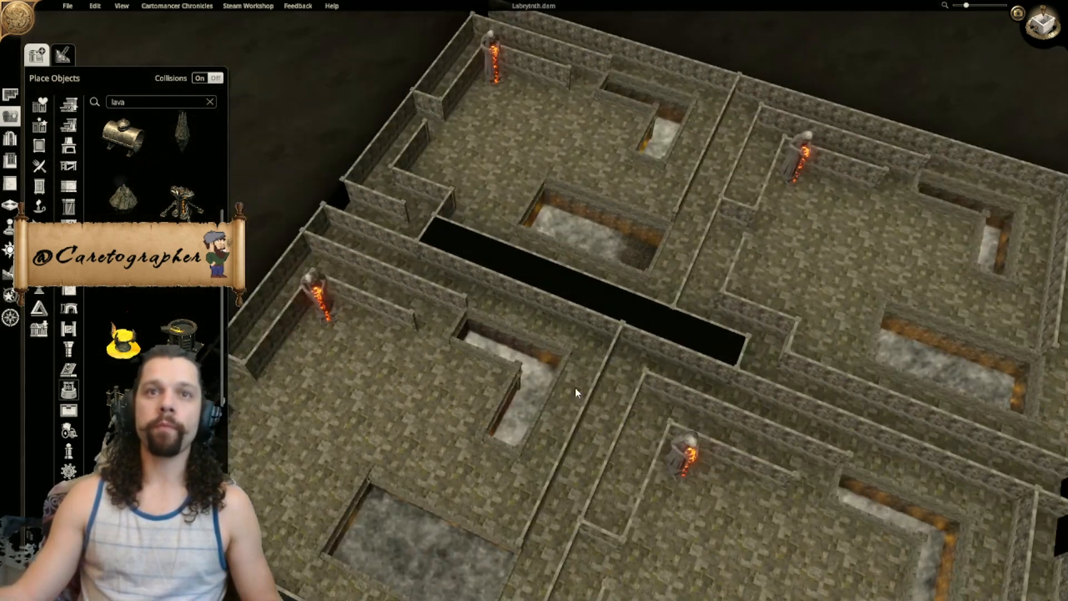
{"action": "scroll", "coordinate": [831, 338], "scroll_direction": "up", "scroll_amount": 2}
{"action": "middle_click_drag", "start_coordinate": [830, 339], "coordinate": [670, 295]}
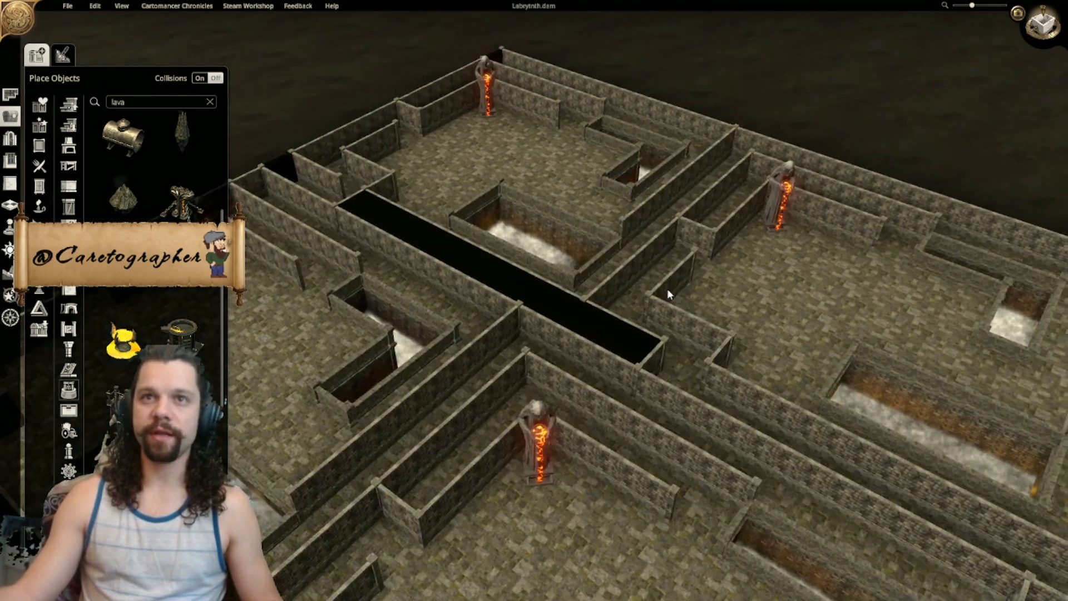
Step: Place a flat green square plane at the base of the upper-right room's lava statue, rotated 45 degrees to match the statue
{"action": "middle_click_drag", "start_coordinate": [702, 328], "coordinate": [389, 197]}
{"action": "key", "text": "t"}
{"action": "scroll", "coordinate": [516, 272], "scroll_direction": "up", "scroll_amount": 10}
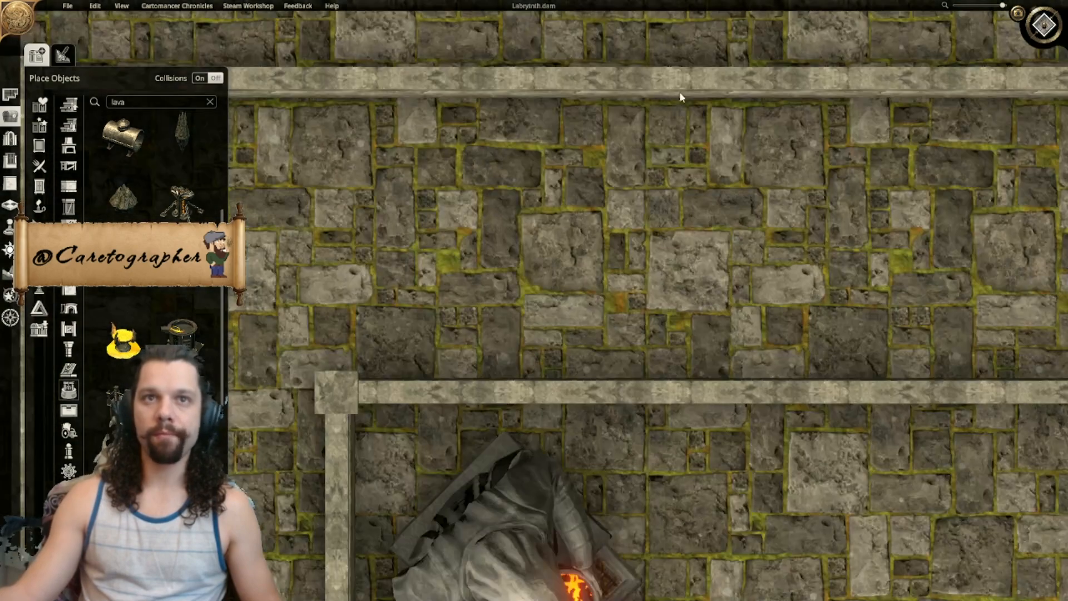
{"action": "middle_click_drag", "start_coordinate": [642, 412], "coordinate": [668, 79]}
{"action": "middle_click_drag", "start_coordinate": [690, 237], "coordinate": [655, 204]}
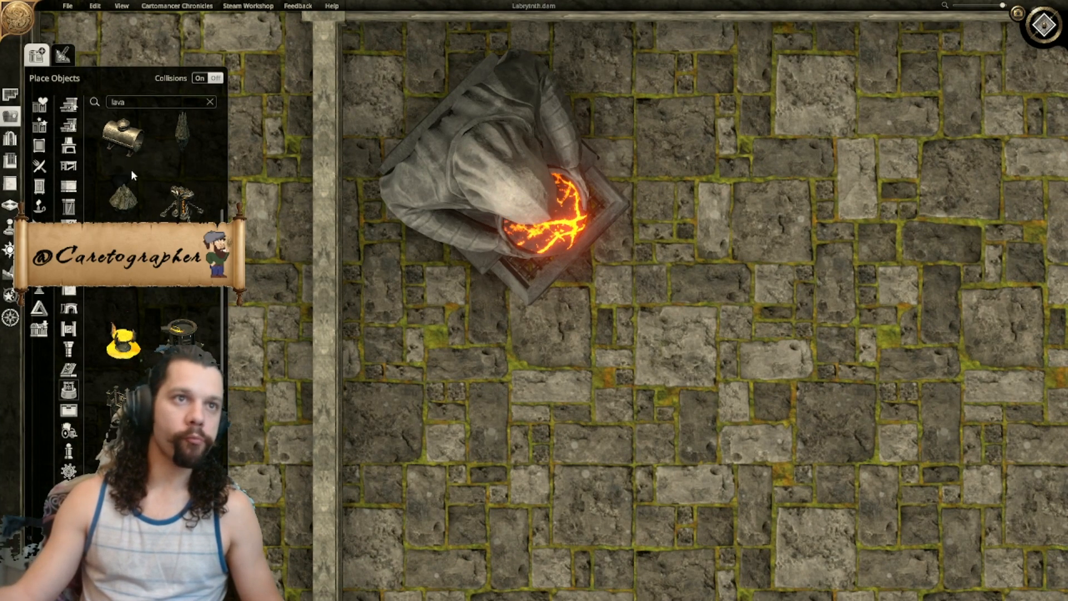
{"action": "left_click", "coordinate": [47, 291]}
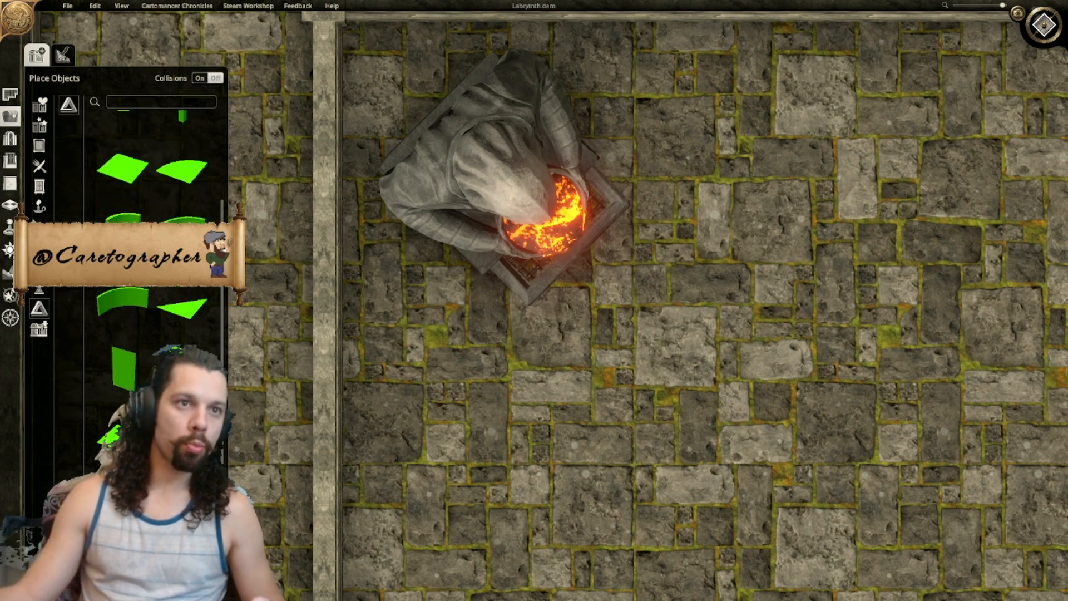
{"action": "left_click", "coordinate": [118, 437]}
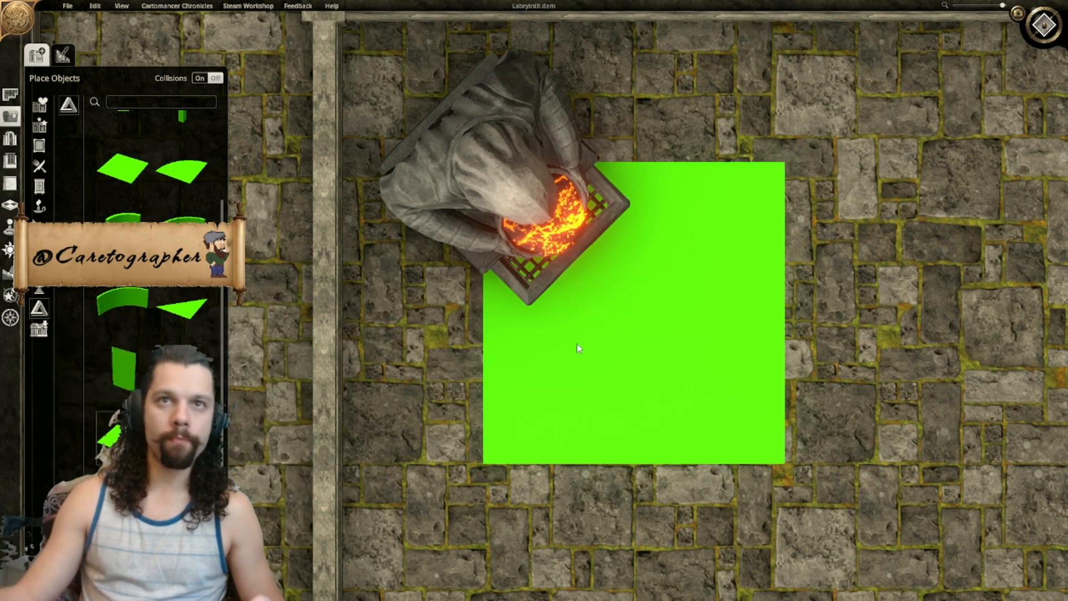
{"action": "key", "text": "r"}
{"action": "left_click", "coordinate": [622, 298]}
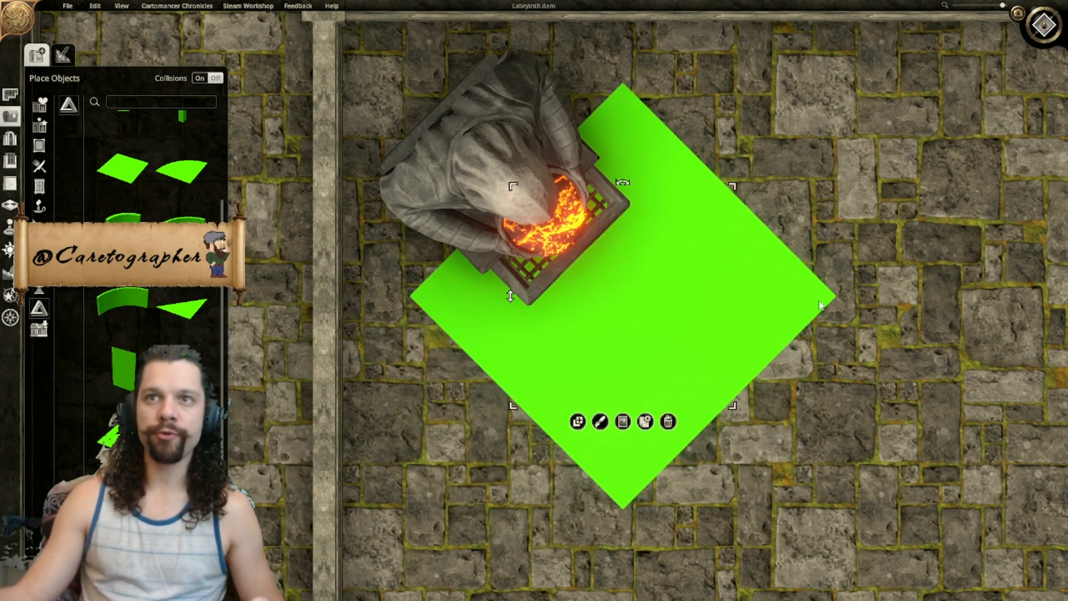
Step: Shrink the green plane to fit beneath the statue's base grate and change its surface to black
{"action": "key", "text": "r"}
{"action": "left_click_drag", "start_coordinate": [776, 451], "coordinate": [517, 183]}
{"action": "key", "text": "r"}
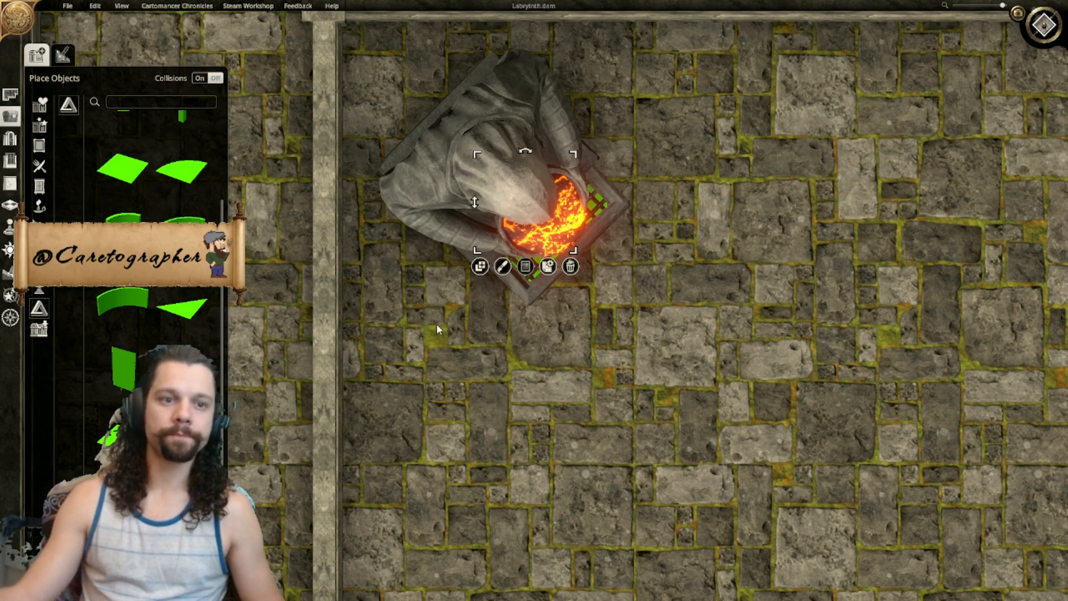
{"action": "left_click", "coordinate": [525, 266]}
Step: Place a copy of the black plane beneath the lower-right room's lava statue, aligned with its base
{"action": "scroll", "coordinate": [747, 370], "scroll_direction": "down", "scroll_amount": 3}
{"action": "right_click_drag", "start_coordinate": [667, 325], "coordinate": [596, 232]}
{"action": "right_click_drag", "start_coordinate": [777, 149], "coordinate": [779, 332]}
{"action": "left_click", "coordinate": [1044, 25]}
{"action": "scroll", "coordinate": [690, 161], "scroll_direction": "up", "scroll_amount": 4}
{"action": "middle_click_drag", "start_coordinate": [689, 161], "coordinate": [444, 65]}
{"action": "scroll", "coordinate": [444, 67], "scroll_direction": "down", "scroll_amount": 5}
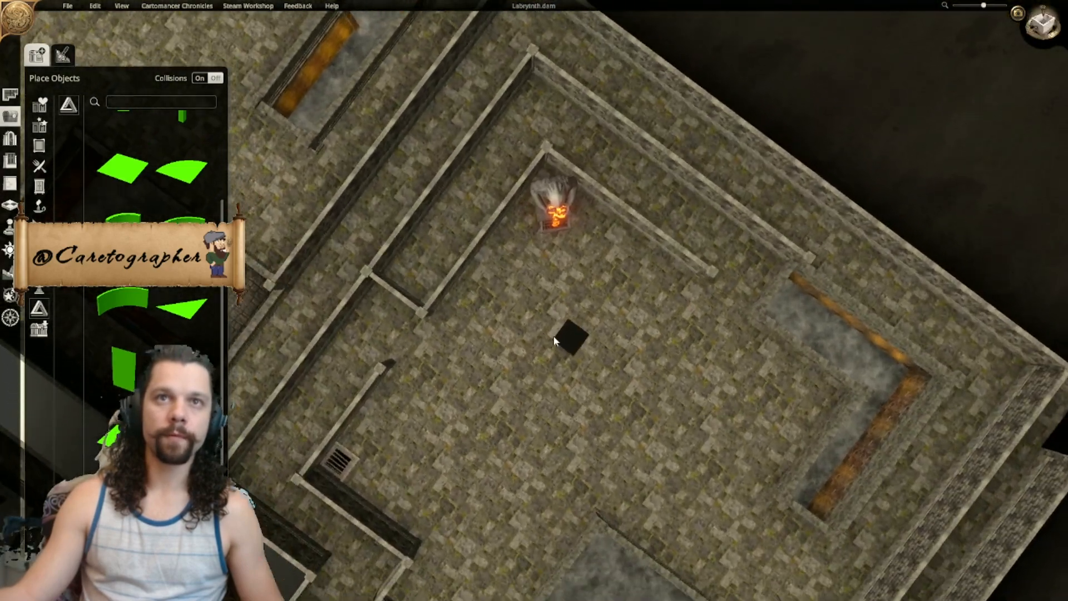
{"action": "right_click_drag", "start_coordinate": [554, 341], "coordinate": [341, 558]}
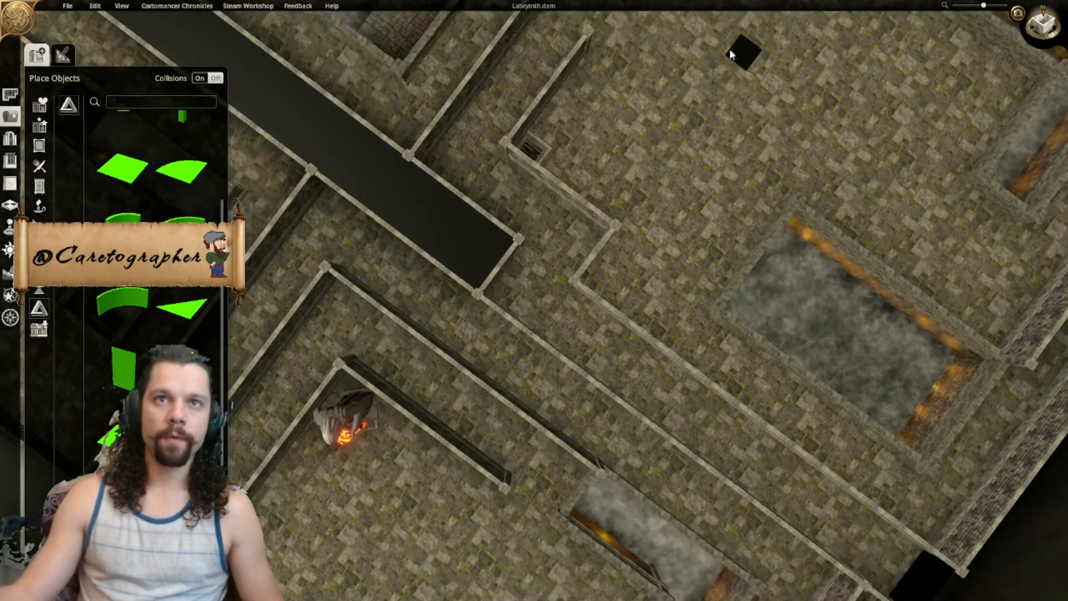
{"action": "right_click_drag", "start_coordinate": [420, 381], "coordinate": [753, 105]}
{"action": "left_click", "coordinate": [1043, 25]}
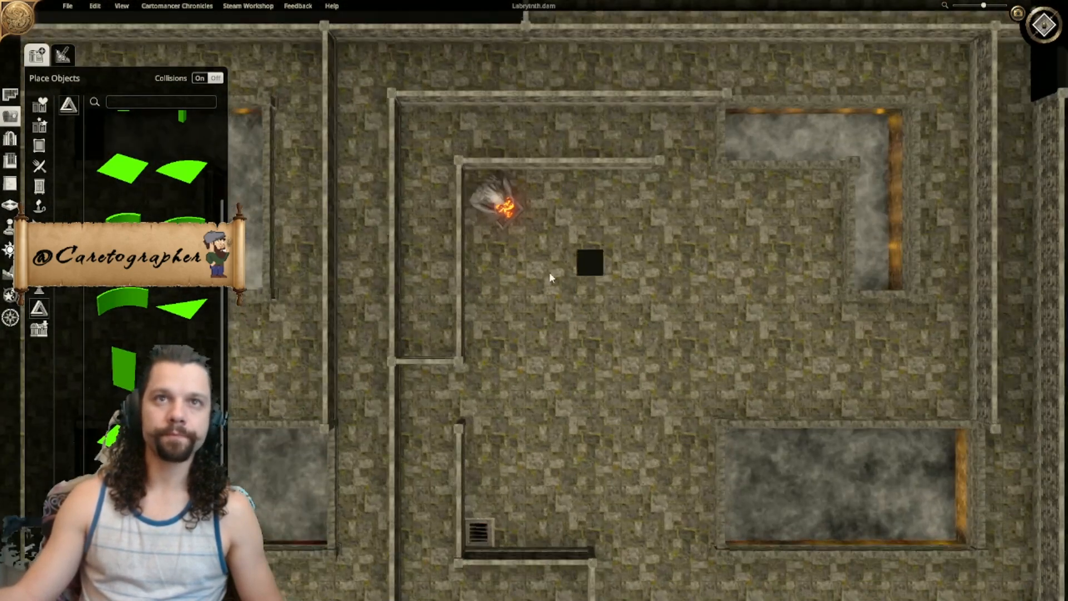
{"action": "right_click_drag", "start_coordinate": [529, 262], "coordinate": [594, 365]}
{"action": "scroll", "coordinate": [594, 367], "scroll_direction": "up", "scroll_amount": 5}
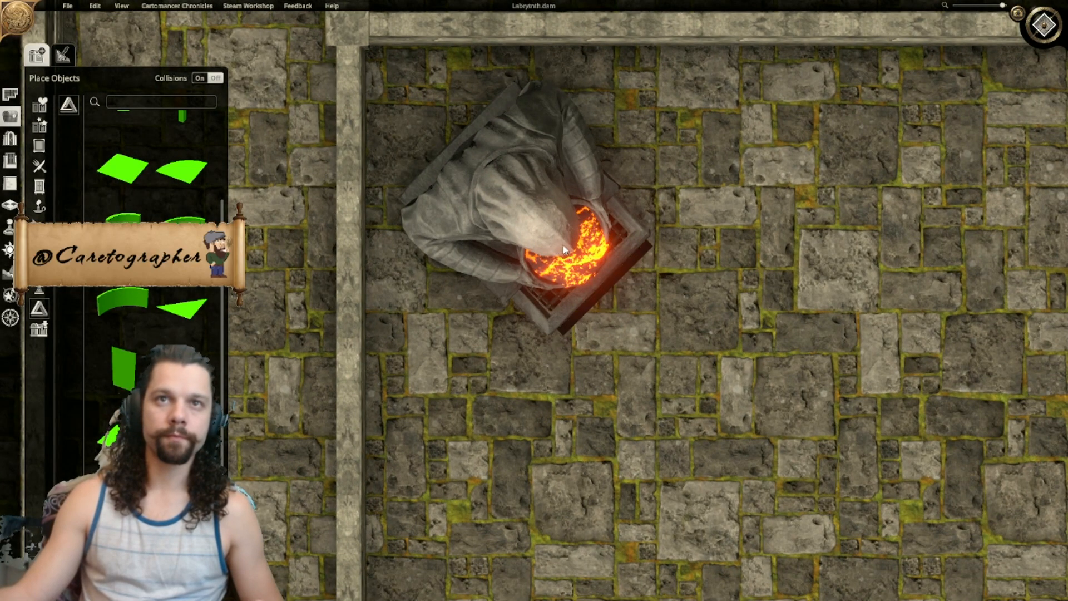
{"action": "left_click", "coordinate": [545, 239]}
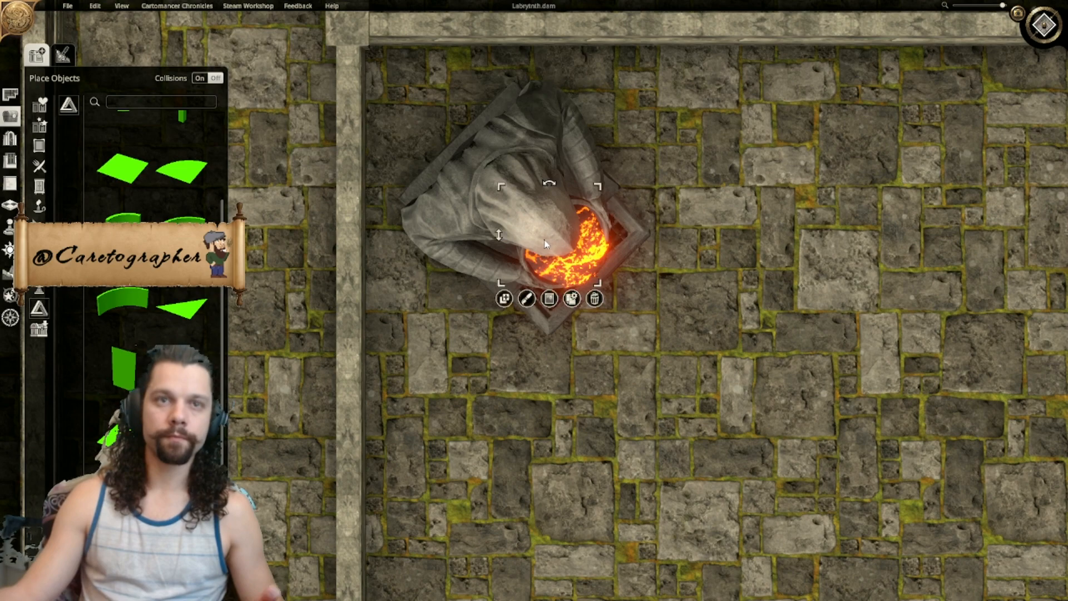
Step: Duplicate the black plane and place the copy beneath the lower-left room's lava statue
{"action": "middle_click_drag", "start_coordinate": [406, 267], "coordinate": [985, 146]}
{"action": "middle_click_drag", "start_coordinate": [839, 289], "coordinate": [672, 291]}
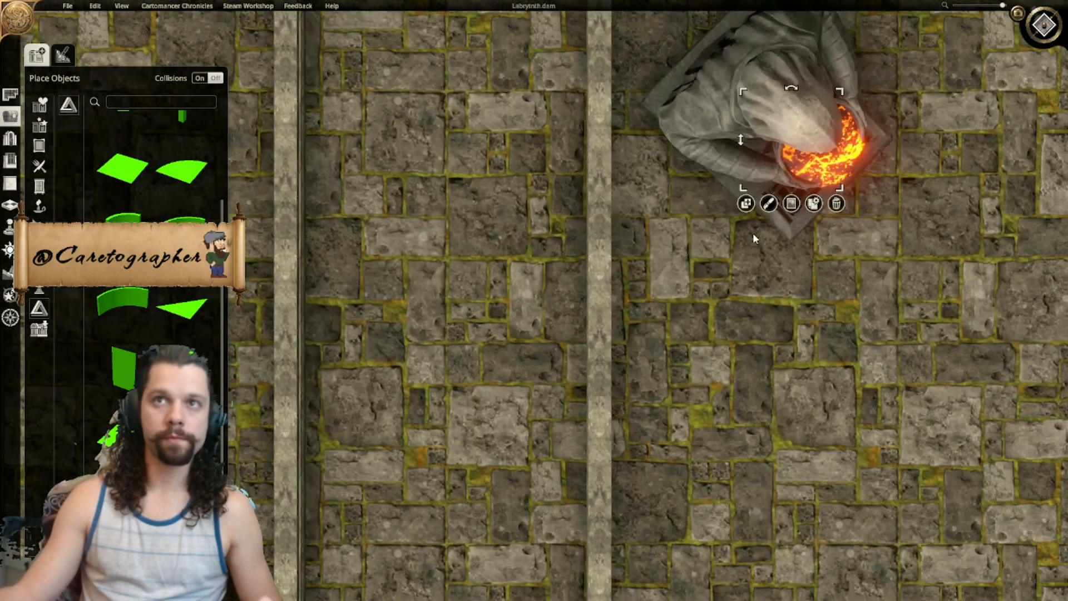
{"action": "left_click", "coordinate": [749, 209]}
{"action": "key", "text": "a"}
{"action": "key", "text": "w"}
{"action": "key", "text": "w"}
{"action": "key", "text": "a"}
{"action": "key", "text": "s"}
{"action": "key", "text": "d"}
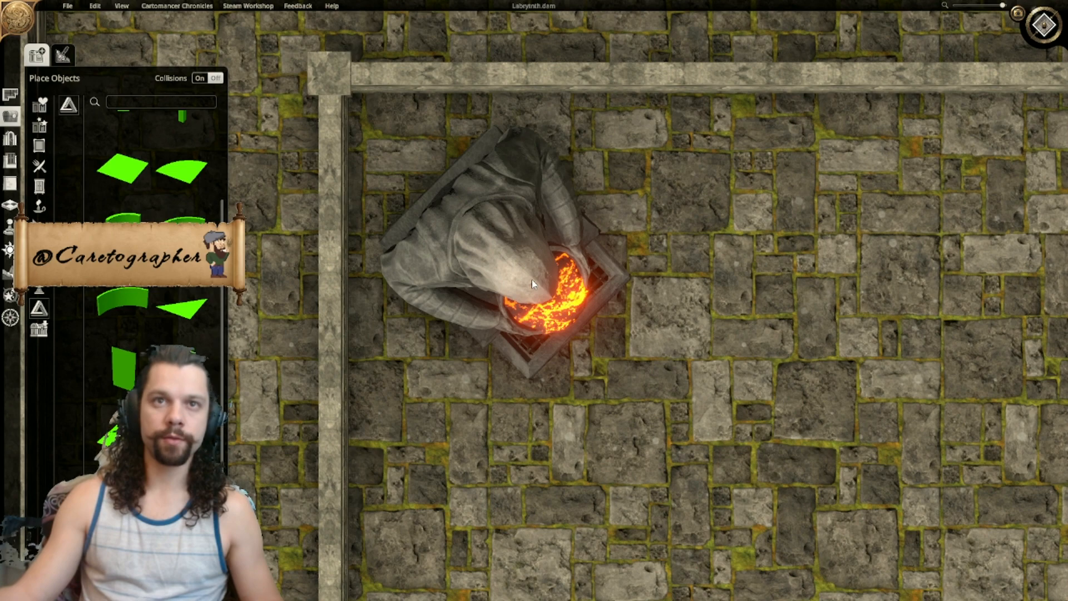
Step: Place another copy of the black plane beneath the upper-left room's lava statue
{"action": "key", "text": "w"}
{"action": "key", "text": "a"}
{"action": "key", "text": "w"}
{"action": "key", "text": "a"}
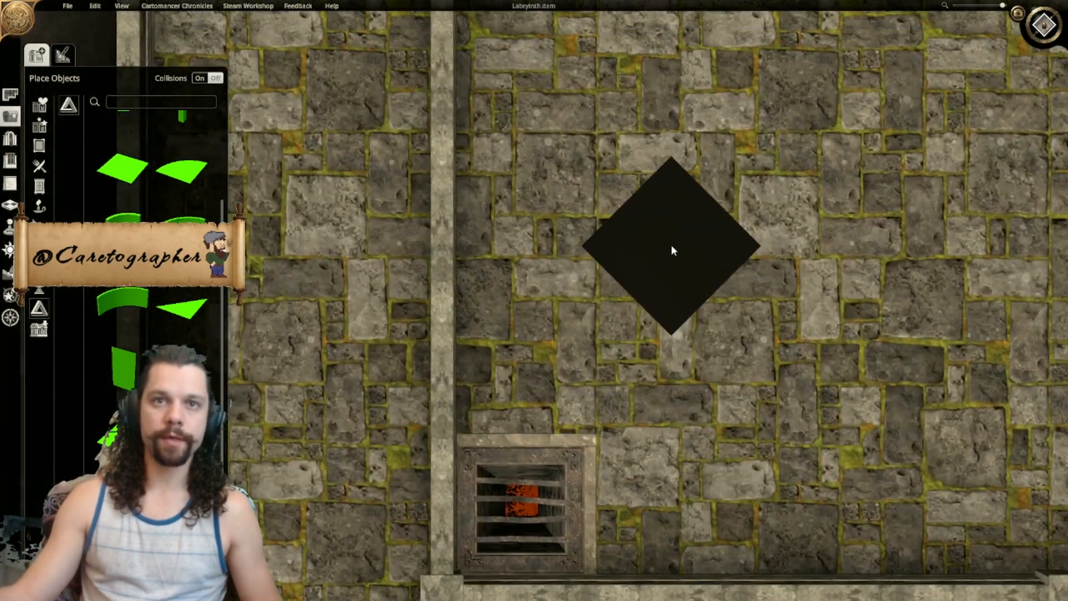
{"action": "middle_click_drag", "start_coordinate": [671, 249], "coordinate": [689, 438]}
{"action": "key", "text": "w"}
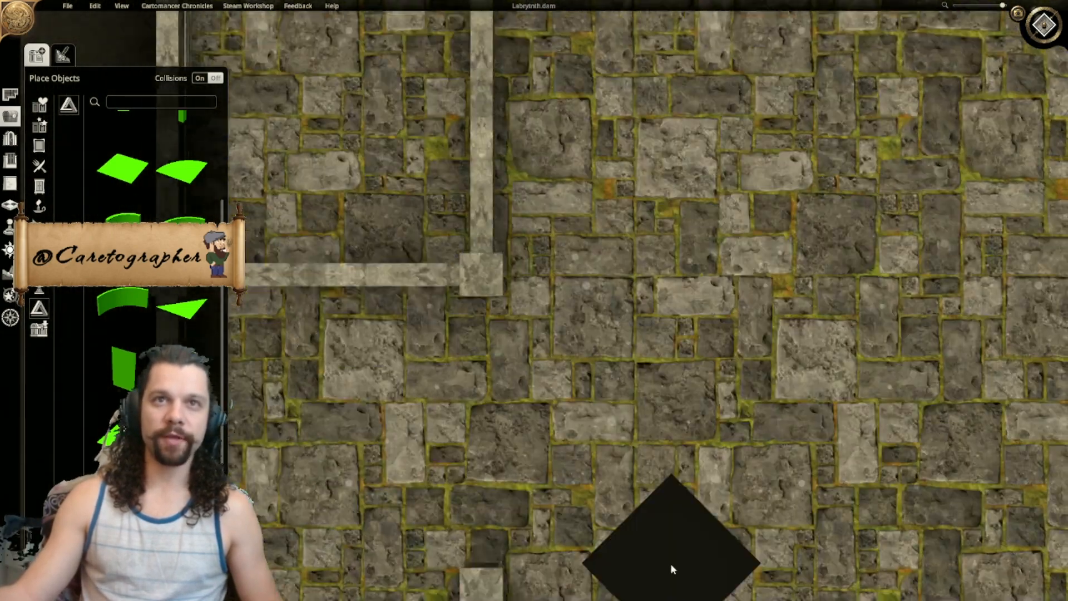
{"action": "key", "text": "d"}
{"action": "middle_click_drag", "start_coordinate": [592, 466], "coordinate": [615, 511]}
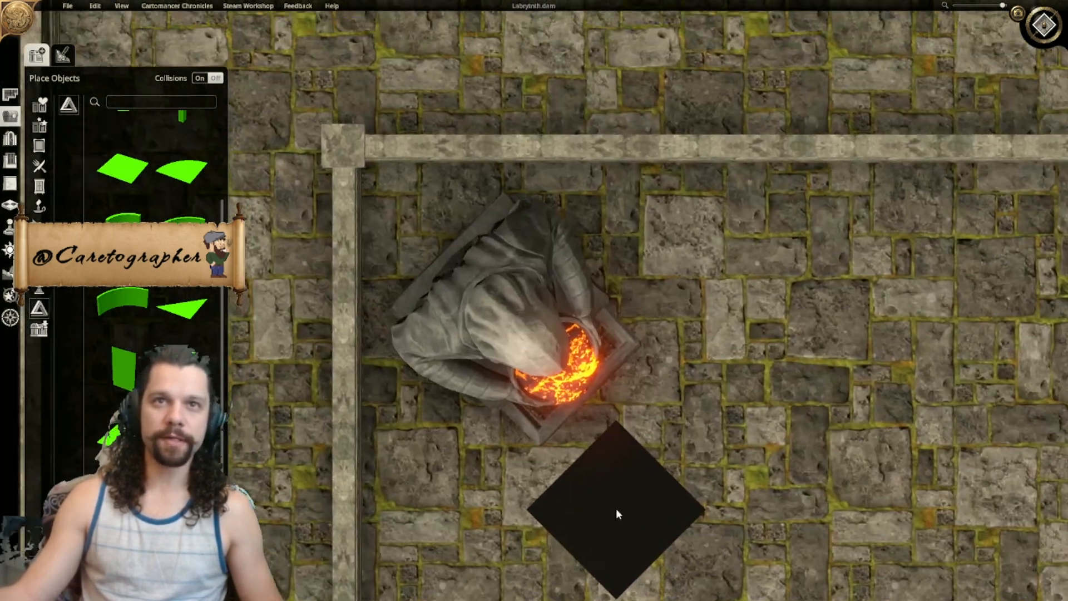
{"action": "middle_click_drag", "start_coordinate": [640, 465], "coordinate": [574, 392]}
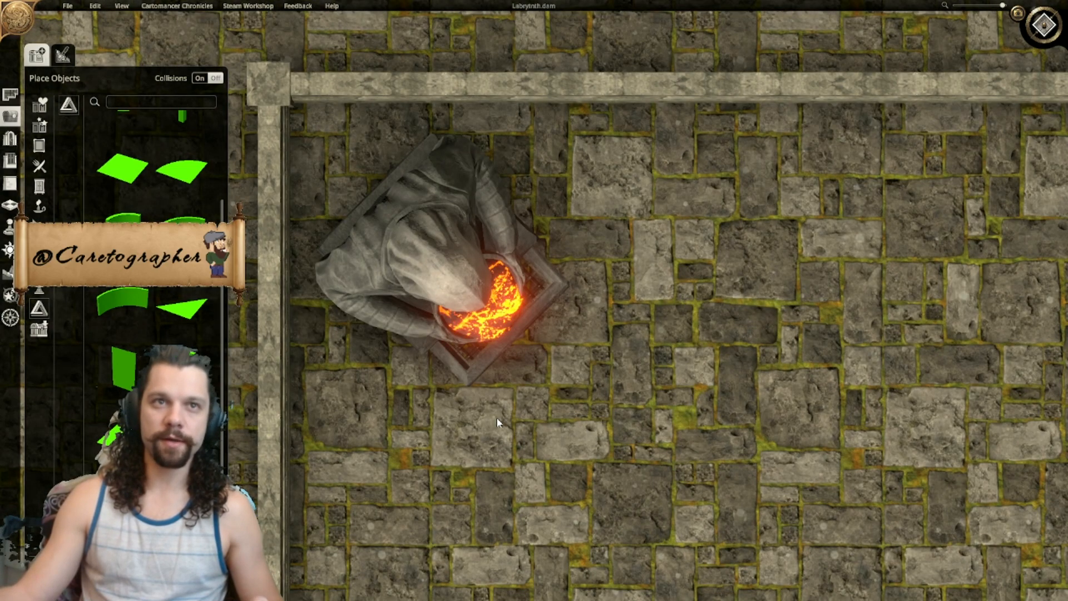
Step: Place another green plane near the upper-left room's lava statue and shrink it to roughly the size of the statue's base
{"action": "key", "text": "s"}
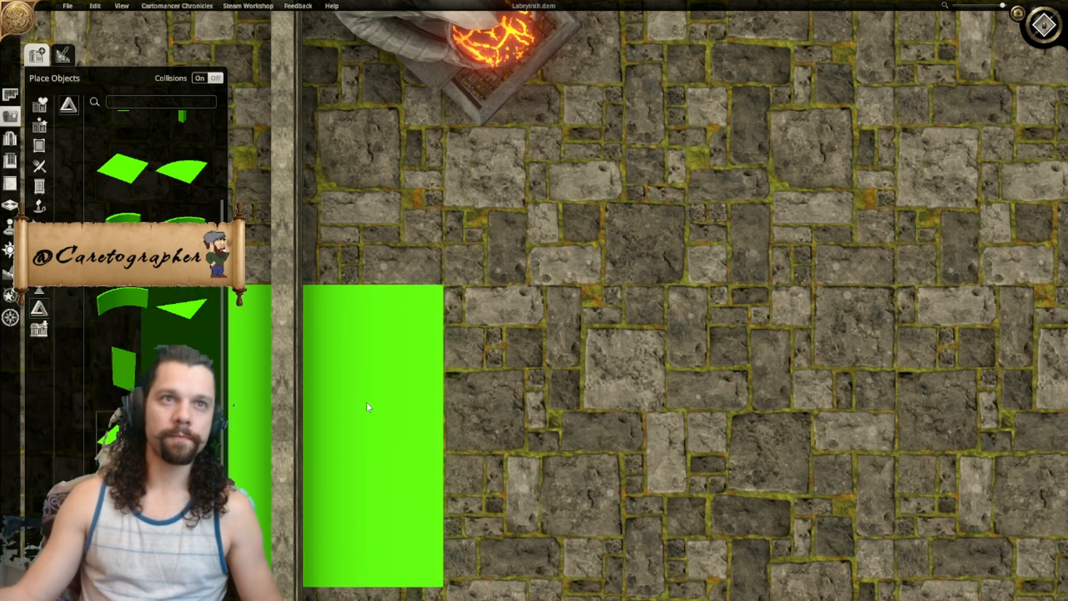
{"action": "left_click", "coordinate": [661, 269]}
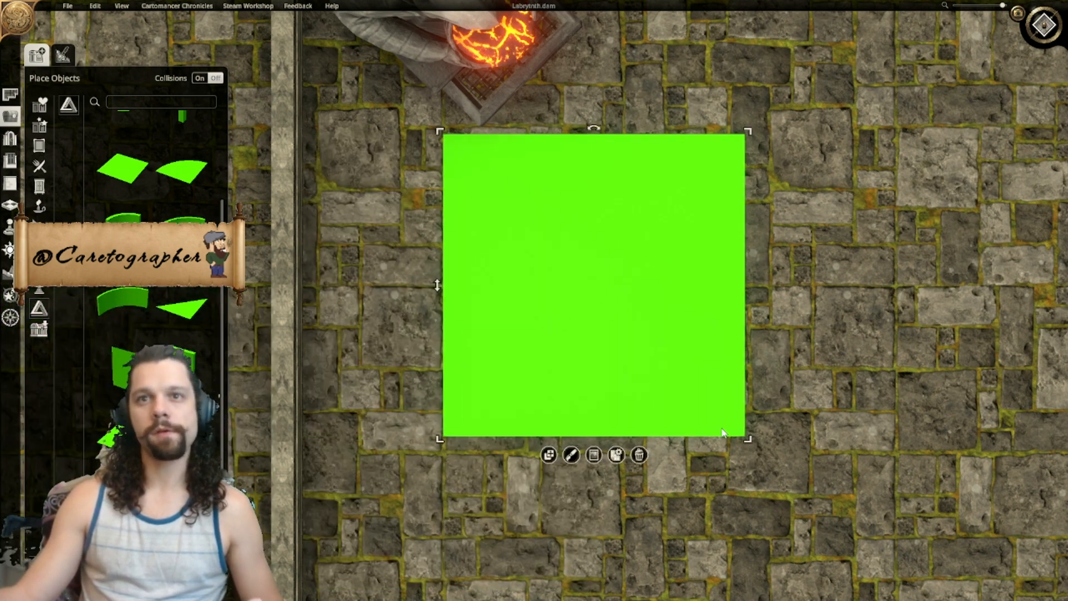
{"action": "left_click_drag", "start_coordinate": [748, 439], "coordinate": [674, 365]}
{"action": "left_click_drag", "start_coordinate": [595, 202], "coordinate": [612, 219]}
{"action": "key", "text": "r"}
{"action": "left_click_drag", "start_coordinate": [609, 281], "coordinate": [600, 130]}
Step: With the plane black and turned diagonally to match the statue's base, move it beneath the upper-left room's lava statue
{"action": "right_click_drag", "start_coordinate": [719, 119], "coordinate": [748, 214]}
{"action": "left_click_drag", "start_coordinate": [686, 292], "coordinate": [674, 280]}
{"action": "left_click_drag", "start_coordinate": [629, 235], "coordinate": [617, 222]}
{"action": "left_click_drag", "start_coordinate": [658, 263], "coordinate": [655, 260]}
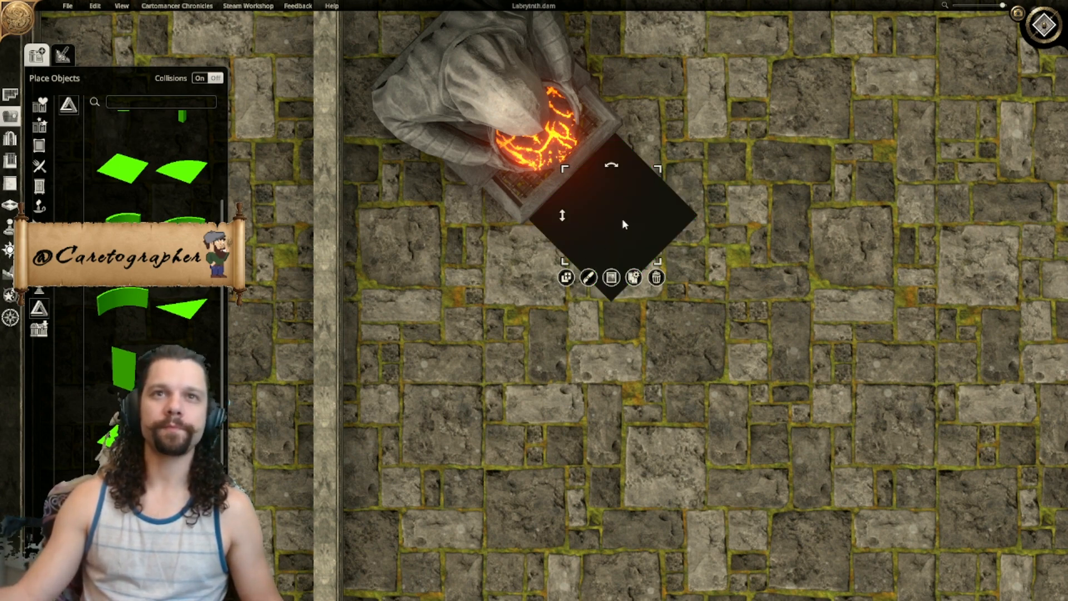
{"action": "left_click_drag", "start_coordinate": [623, 222], "coordinate": [525, 119]}
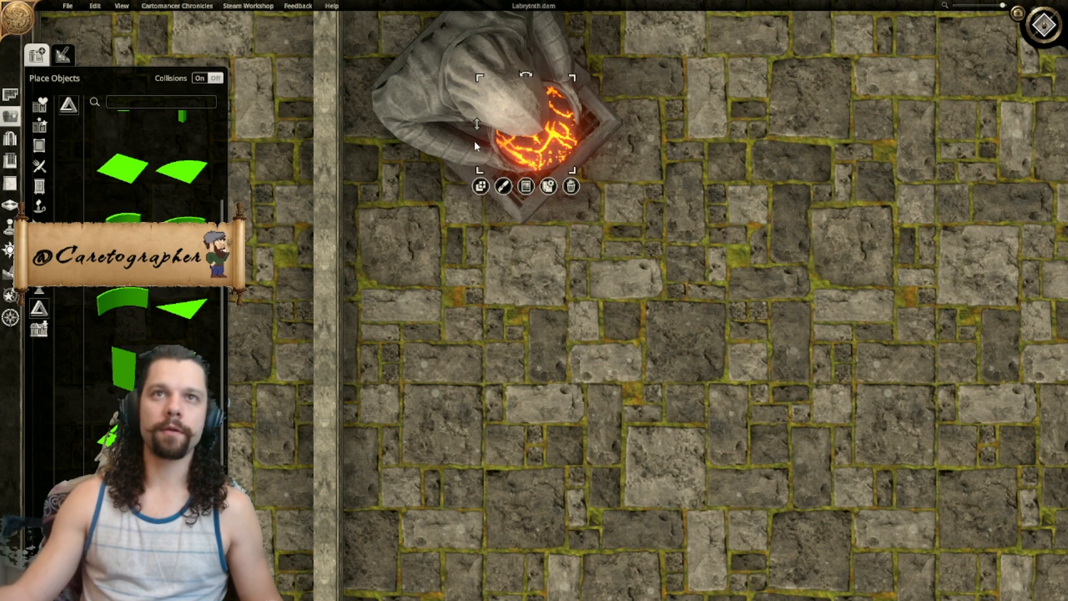
{"action": "left_click", "coordinate": [758, 361]}
{"action": "scroll", "coordinate": [757, 361], "scroll_direction": "down", "scroll_amount": 6}
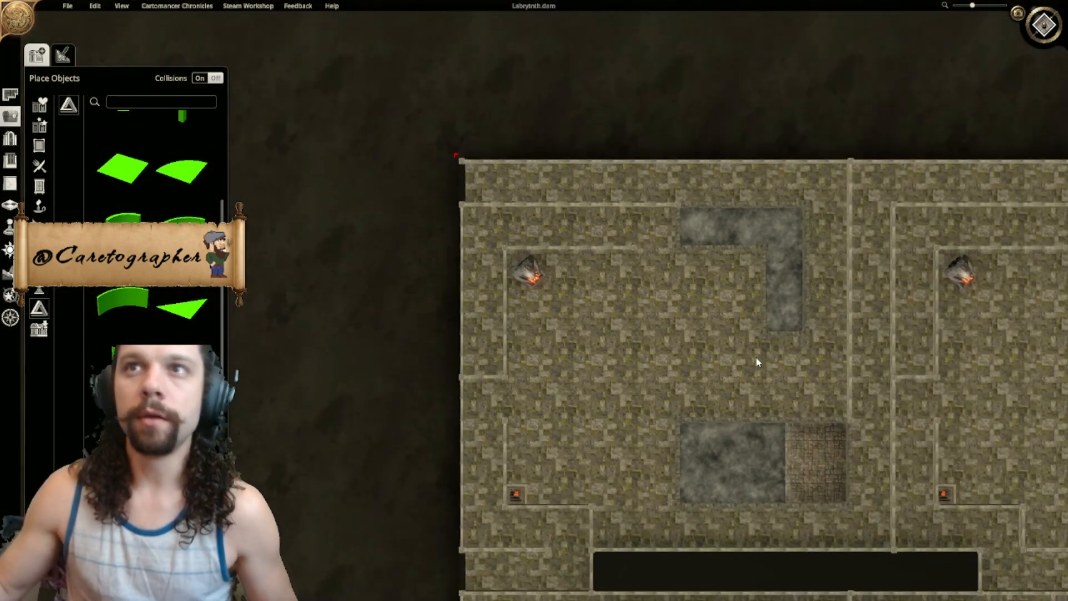
Step: Place a black plane over the exposed brick floor at the right end of the upper-left room's rectangular pit
{"action": "right_click_drag", "start_coordinate": [820, 417], "coordinate": [548, 177]}
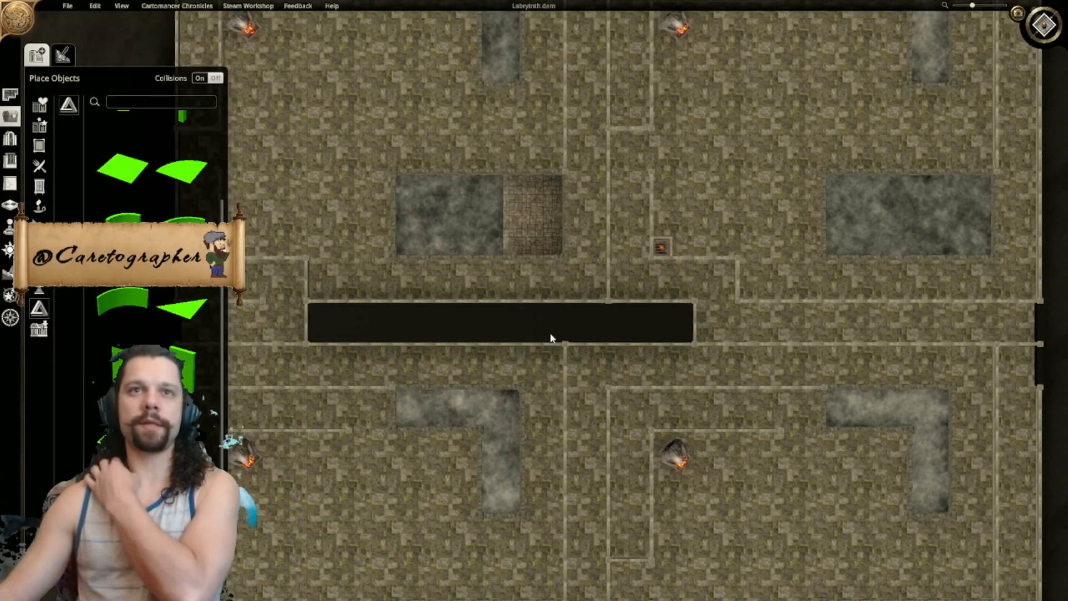
{"action": "left_click", "coordinate": [463, 208]}
{"action": "left_click", "coordinate": [350, 365]}
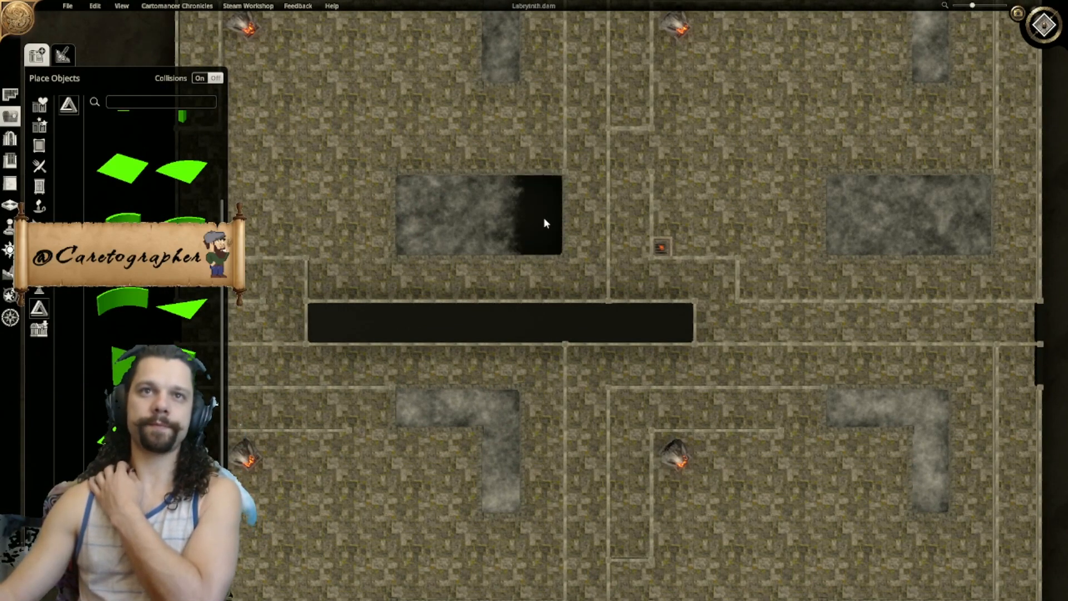
{"action": "left_click", "coordinate": [543, 216]}
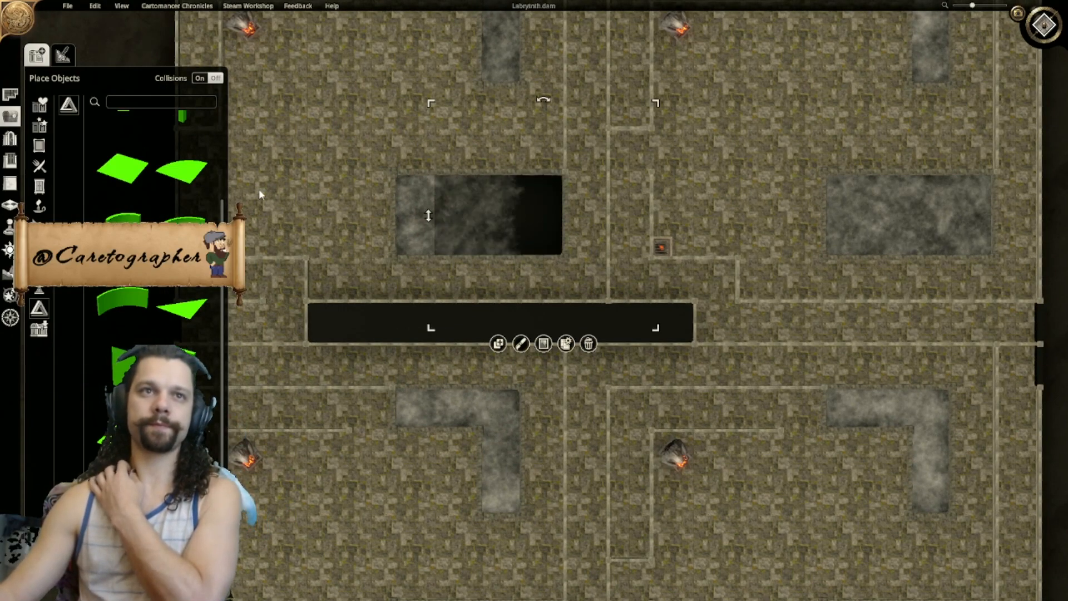
Step: Paint Cold Fog with a smaller brush over the dark right end of the upper-left room's rectangular pit
{"action": "left_click", "coordinate": [11, 297]}
{"action": "left_click", "coordinate": [11, 297]}
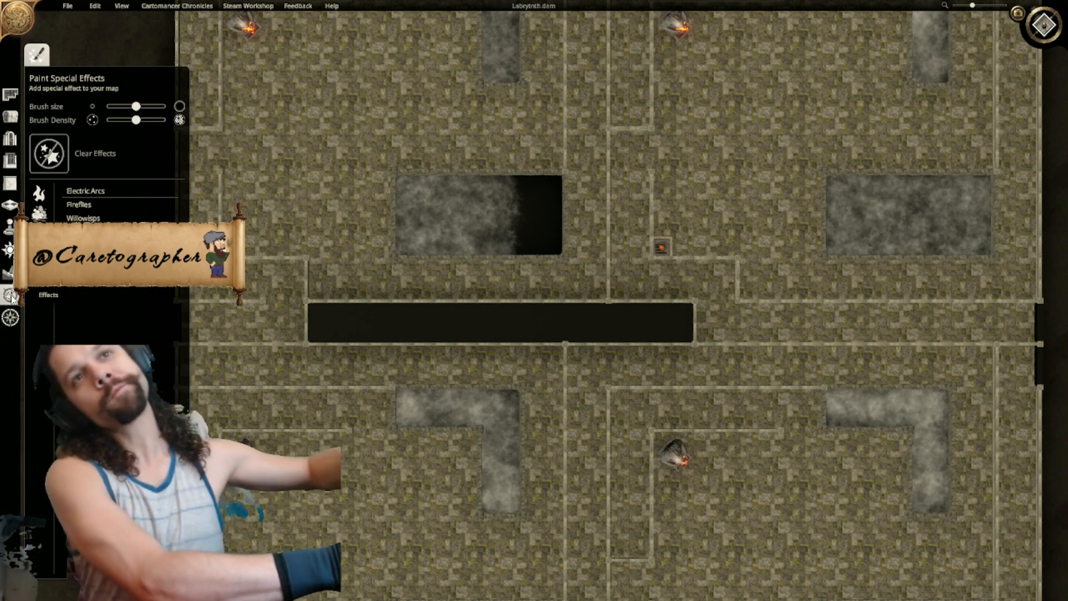
{"action": "left_click", "coordinate": [45, 212]}
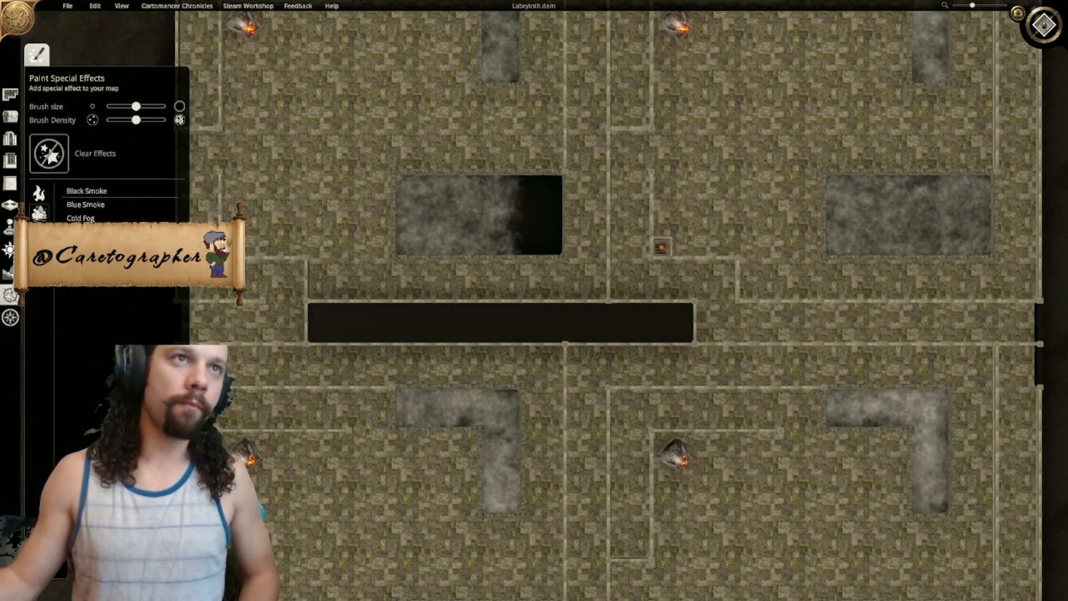
{"action": "left_click", "coordinate": [81, 219]}
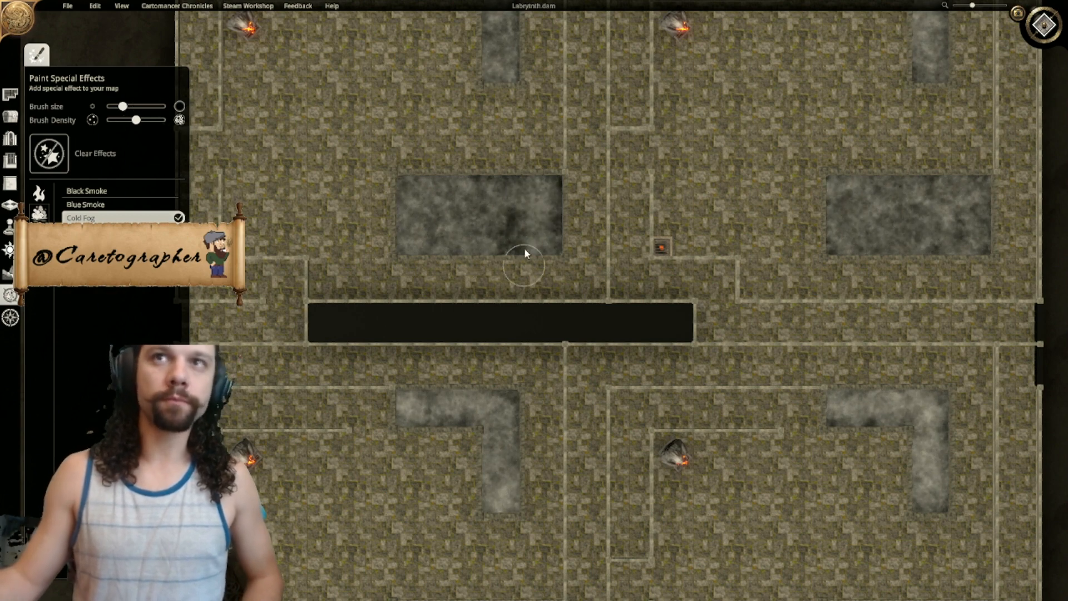
{"action": "right_click_drag", "start_coordinate": [564, 307], "coordinate": [767, 261]}
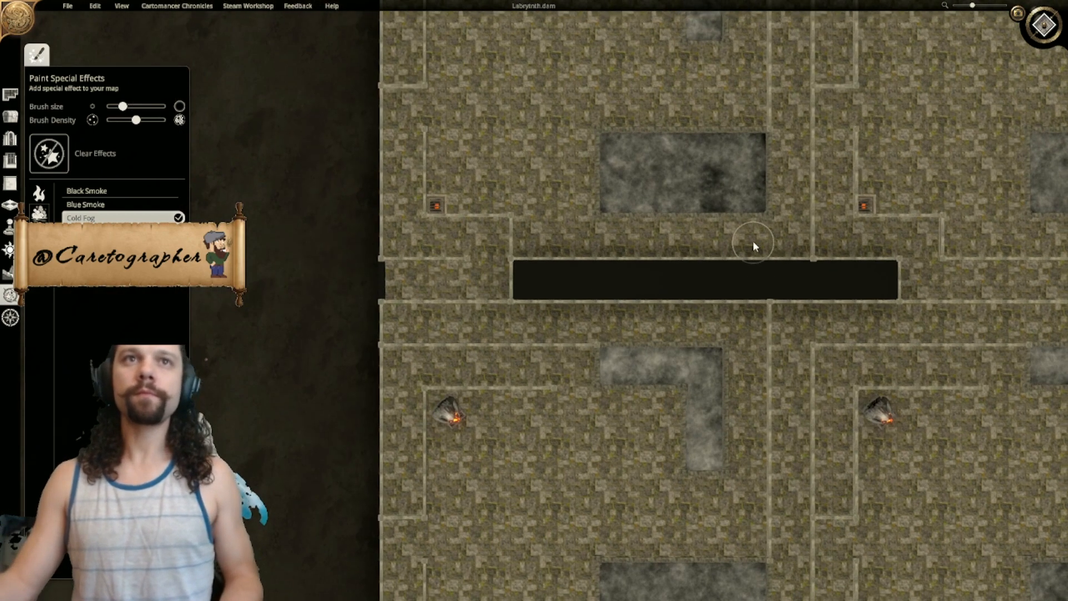
{"action": "scroll", "coordinate": [718, 362], "scroll_direction": "down", "scroll_amount": 2}
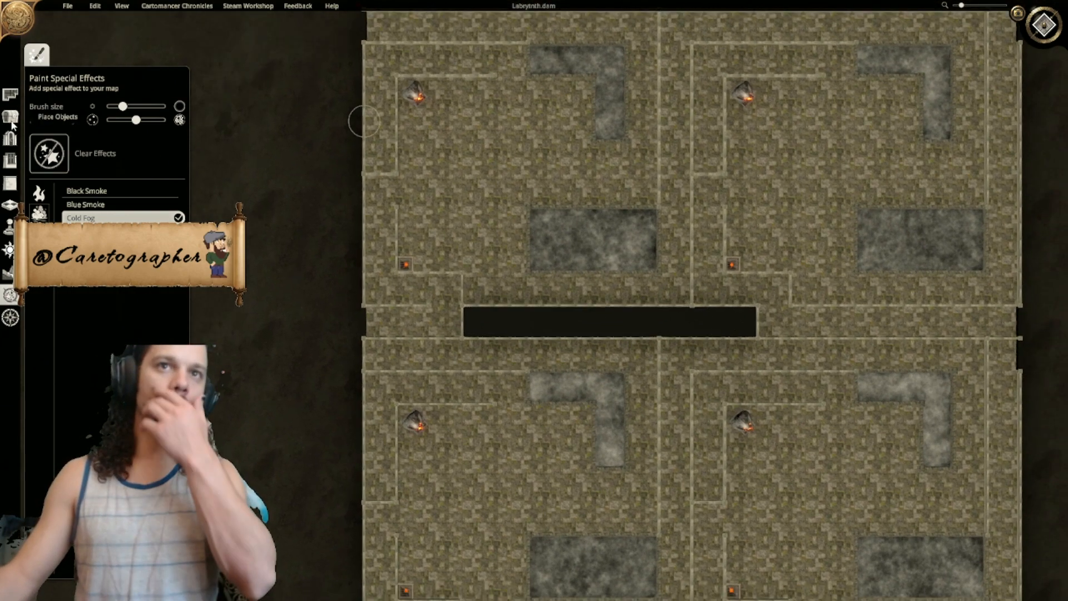
Step: Inspect the labyrinth's lava statues, floor grates, fog-filled pits and sunken black passages in 3D, and return to the top-down view
{"action": "left_click", "coordinate": [10, 117]}
{"action": "right_click_drag", "start_coordinate": [730, 294], "coordinate": [680, 328]}
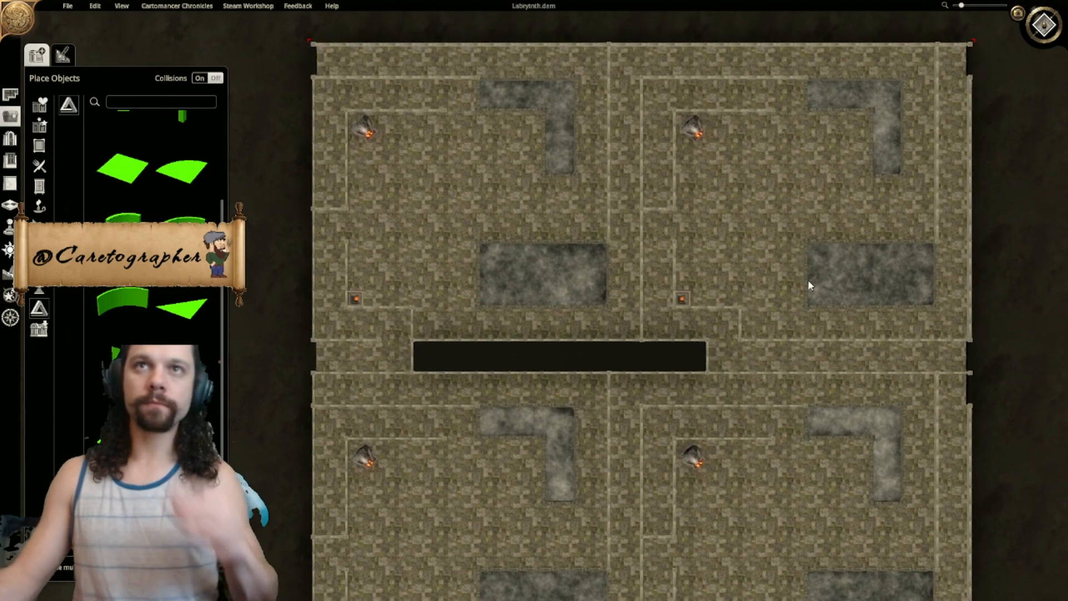
{"action": "right_click_drag", "start_coordinate": [831, 269], "coordinate": [753, 202]}
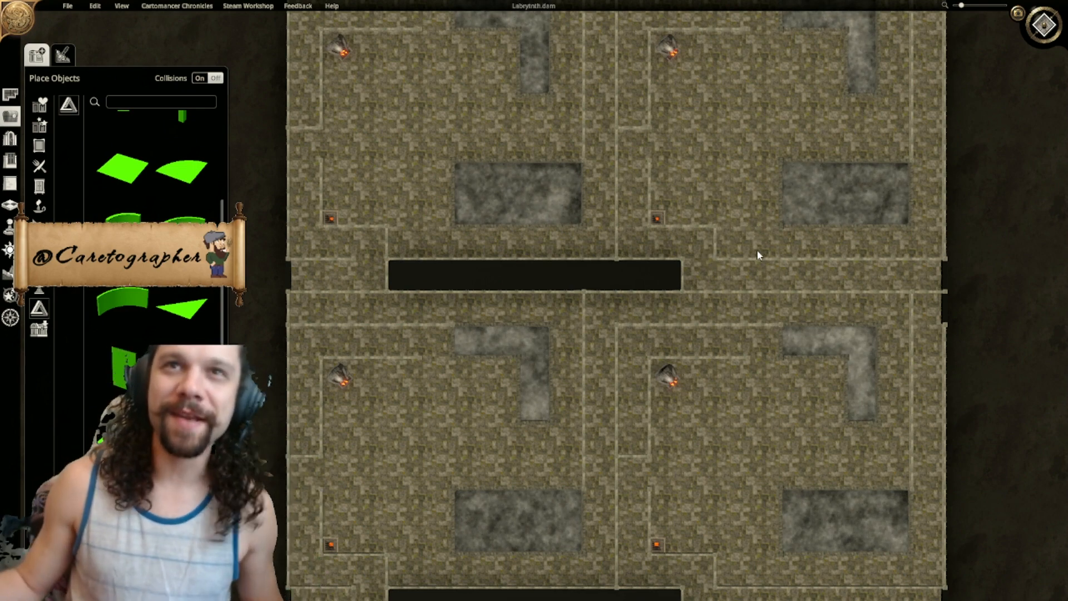
{"action": "left_click", "coordinate": [1034, 28]}
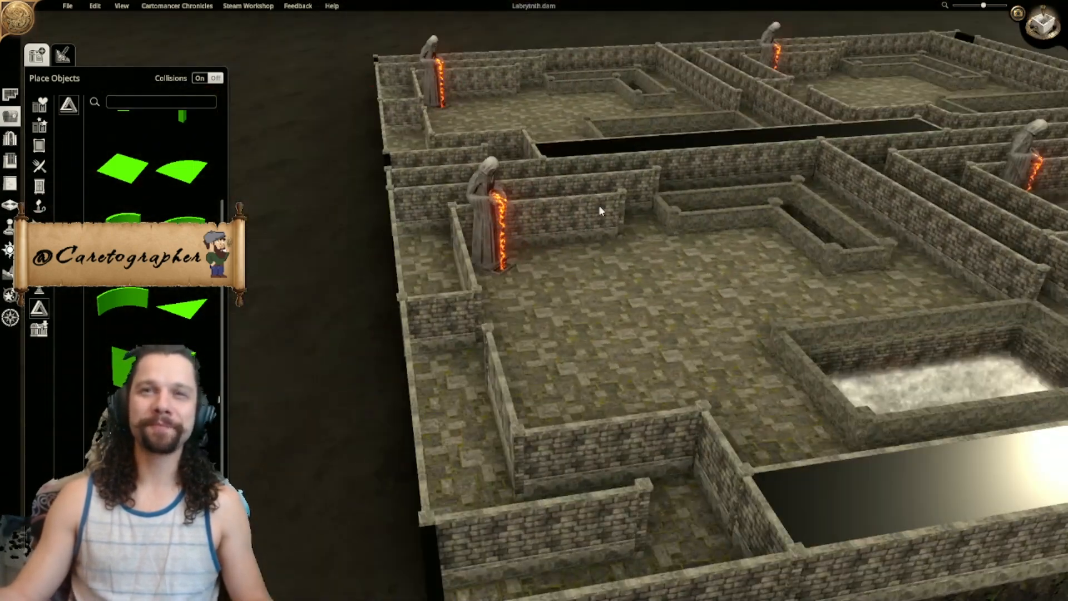
{"action": "mouse_move", "coordinate": [600, 211]}
{"action": "right_mouse_down"}
{"action": "mouse_move", "coordinate": [717, 238]}
{"action": "mouse_move", "coordinate": [622, 209]}
{"action": "mouse_move", "coordinate": [753, 255]}
{"action": "mouse_move", "coordinate": [499, 179]}
{"action": "mouse_move", "coordinate": [536, 212]}
{"action": "mouse_move", "coordinate": [643, 404]}
{"action": "right_mouse_up"}
{"action": "right_click_drag", "start_coordinate": [615, 310], "coordinate": [673, 285]}
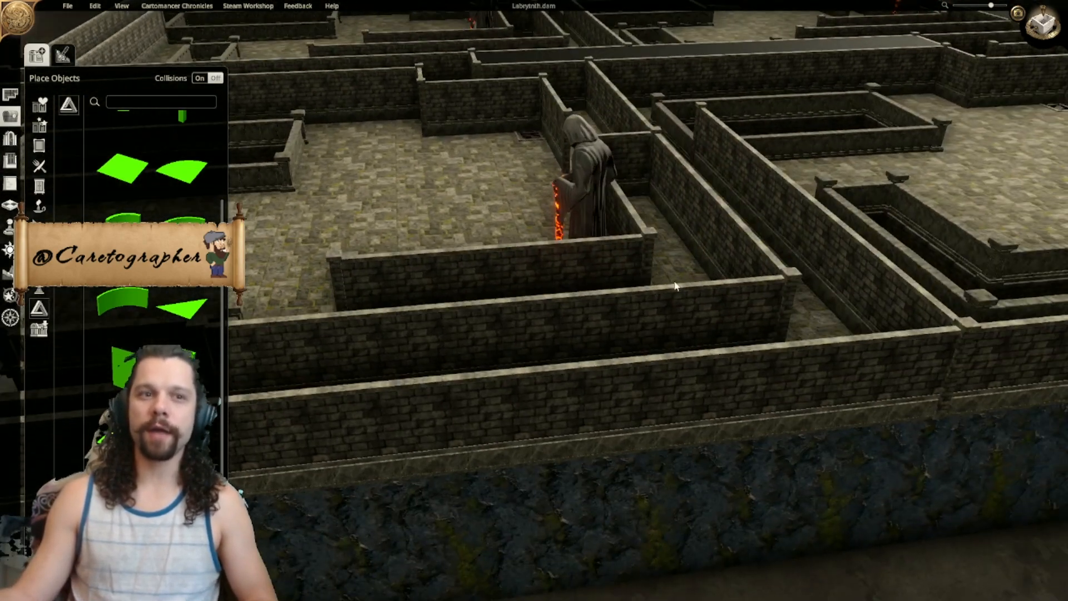
{"action": "right_click_drag", "start_coordinate": [782, 269], "coordinate": [527, 271]}
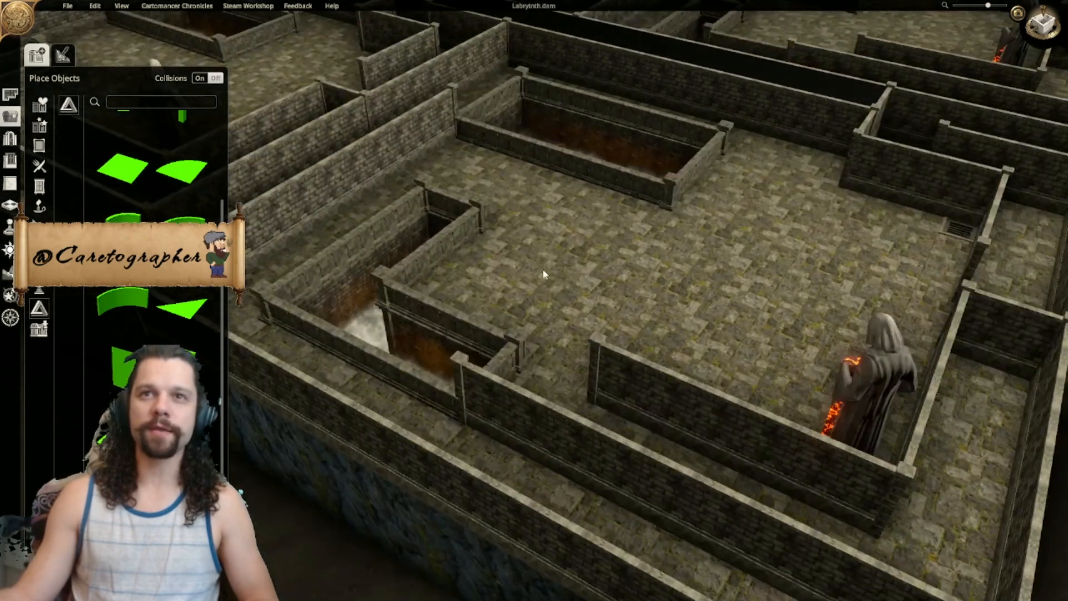
{"action": "right_click_drag", "start_coordinate": [665, 267], "coordinate": [658, 183]}
{"action": "middle_click_drag", "start_coordinate": [580, 219], "coordinate": [765, 205]}
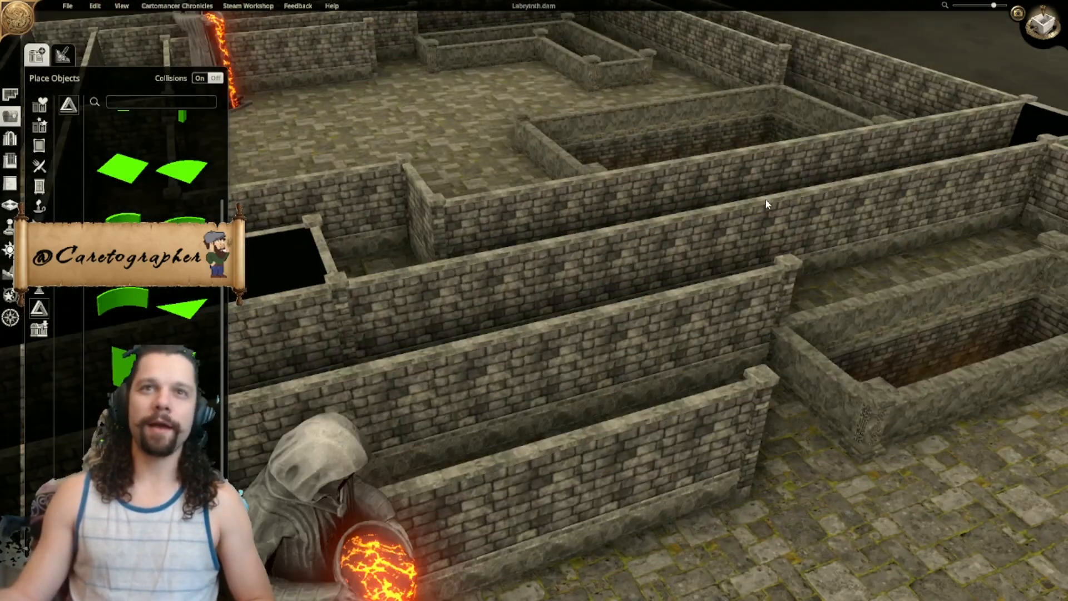
{"action": "scroll", "coordinate": [762, 206], "scroll_direction": "down", "scroll_amount": 4}
{"action": "right_click_drag", "start_coordinate": [643, 246], "coordinate": [567, 232]}
{"action": "scroll", "coordinate": [701, 412], "scroll_direction": "down", "scroll_amount": 4}
{"action": "right_click_drag", "start_coordinate": [622, 190], "coordinate": [482, 317]}
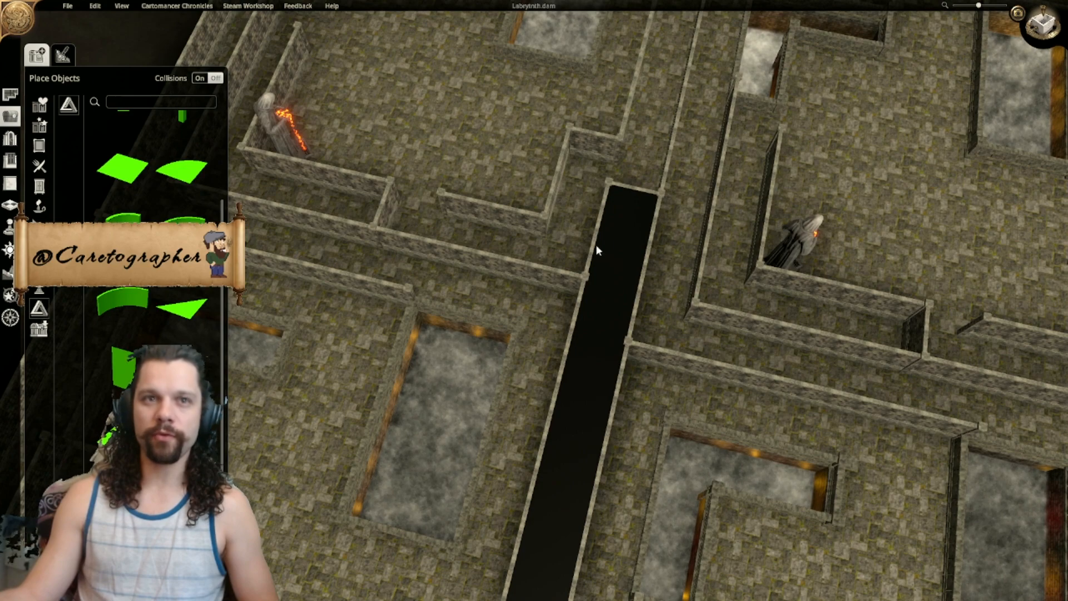
{"action": "scroll", "coordinate": [591, 183], "scroll_direction": "up", "scroll_amount": 5}
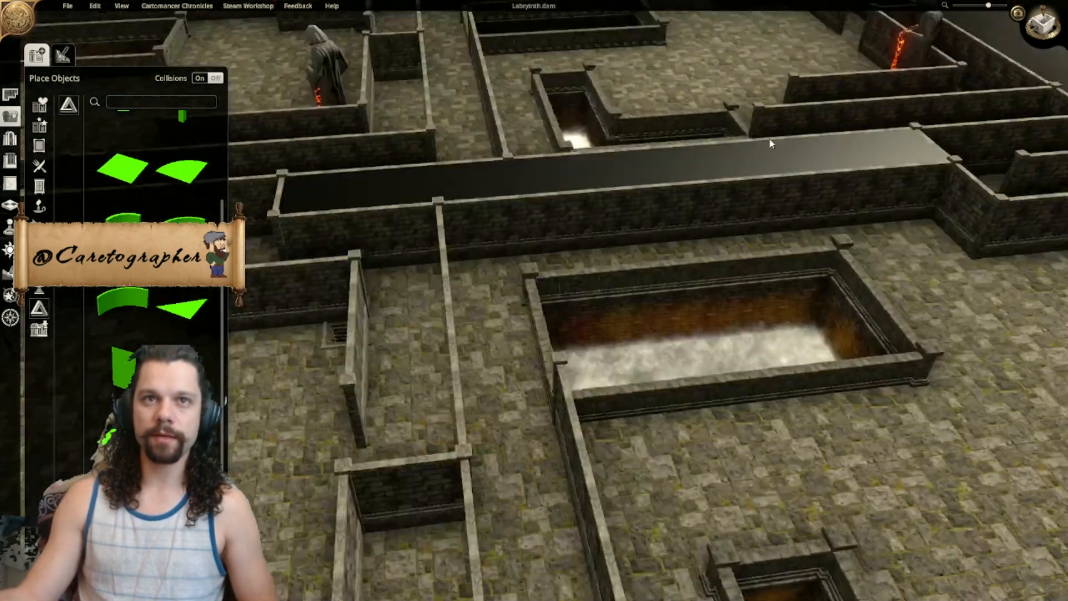
{"action": "right_click_drag", "start_coordinate": [771, 143], "coordinate": [580, 149]}
{"action": "right_click_drag", "start_coordinate": [767, 185], "coordinate": [671, 252]}
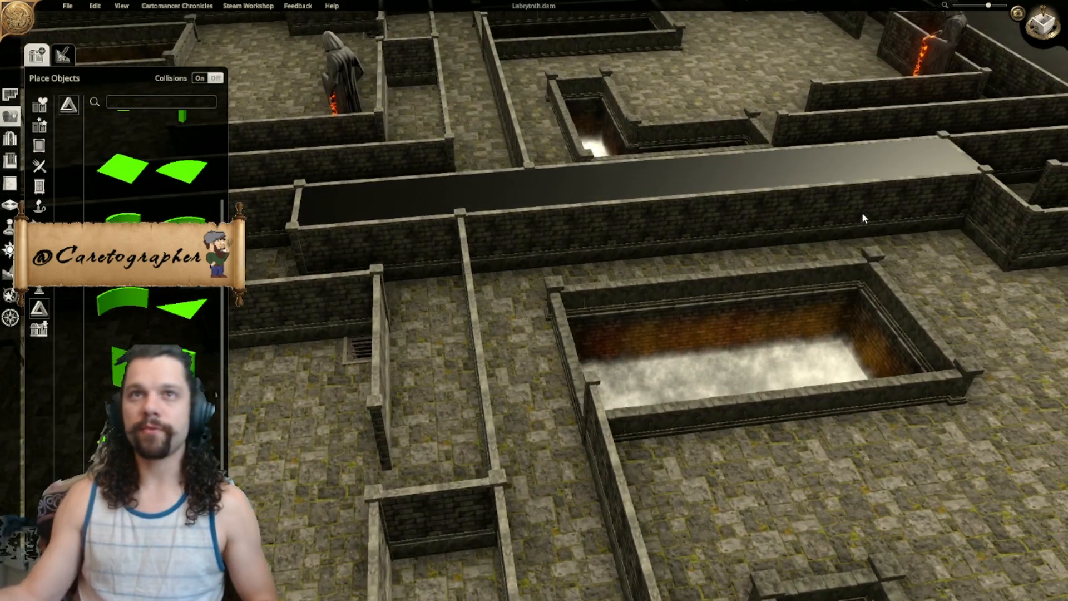
{"action": "right_click_drag", "start_coordinate": [862, 213], "coordinate": [563, 259]}
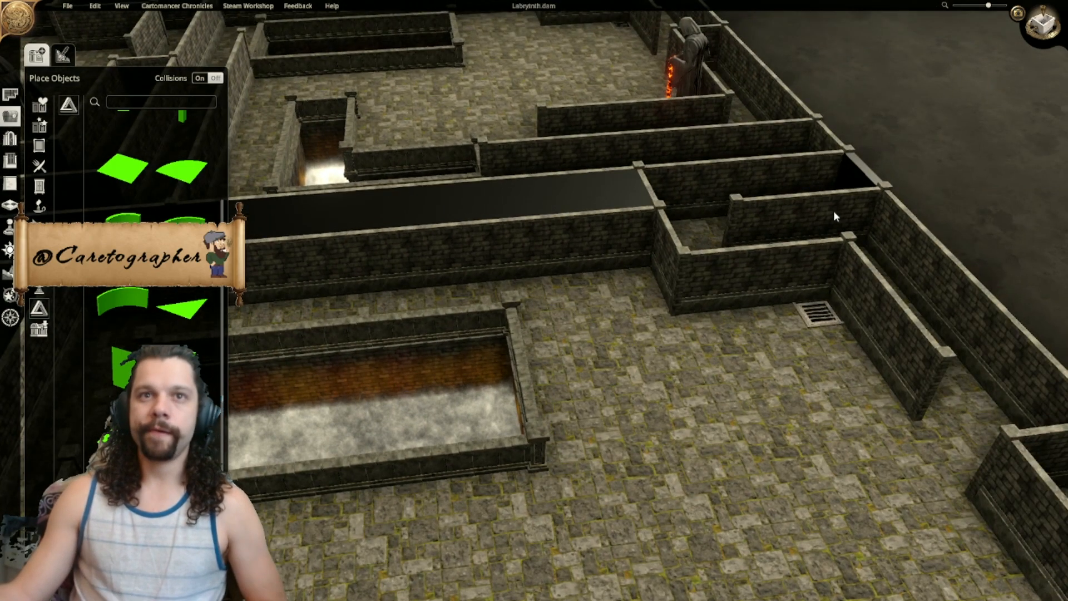
{"action": "right_click_drag", "start_coordinate": [833, 209], "coordinate": [883, 130]}
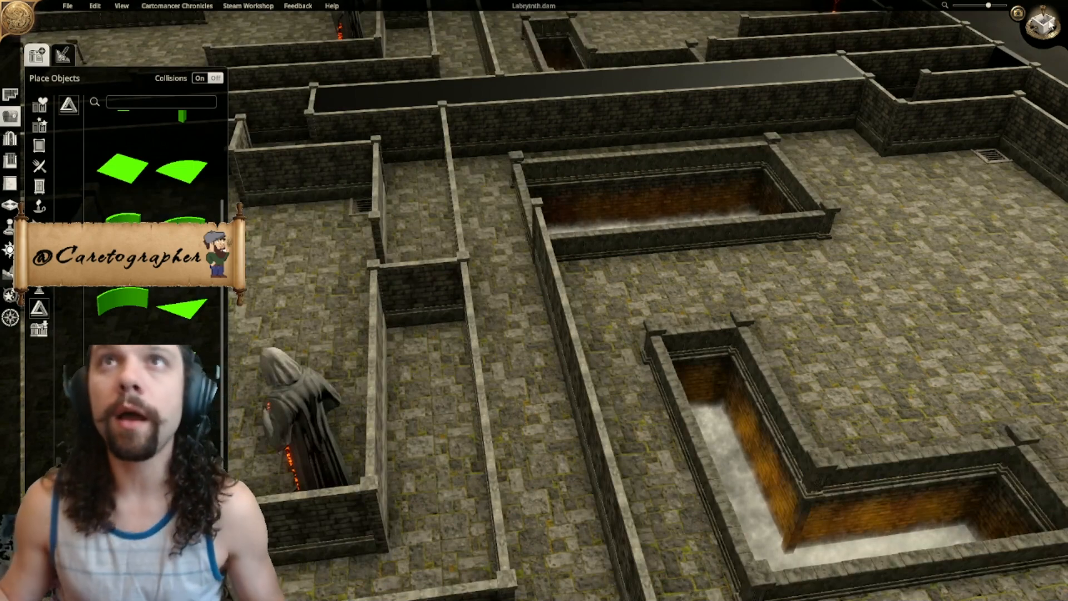
{"action": "left_click", "coordinate": [1040, 26]}
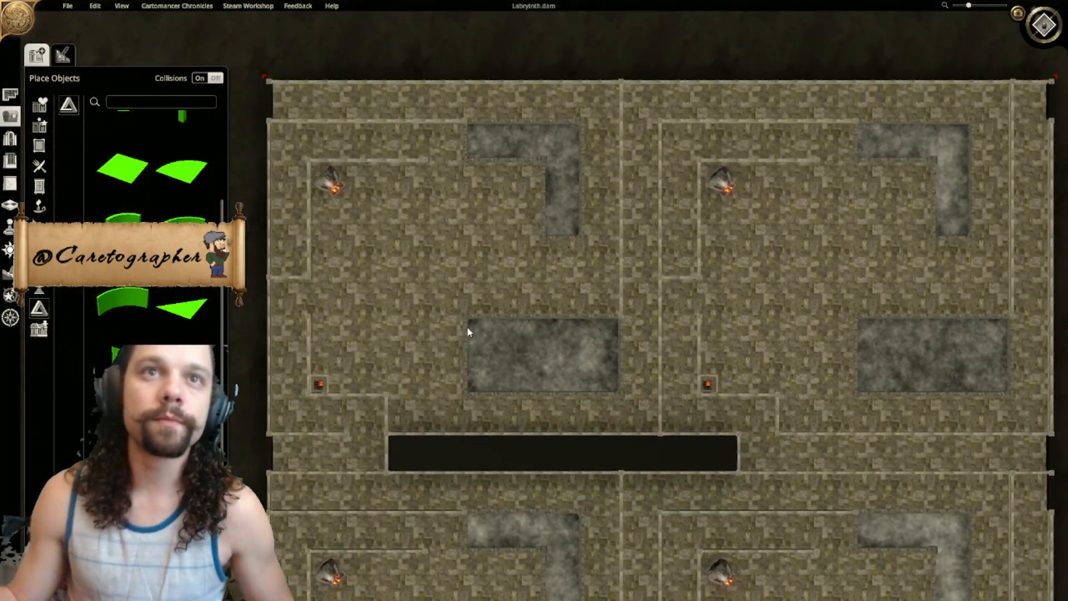
{"action": "right_click_drag", "start_coordinate": [467, 315], "coordinate": [542, 296]}
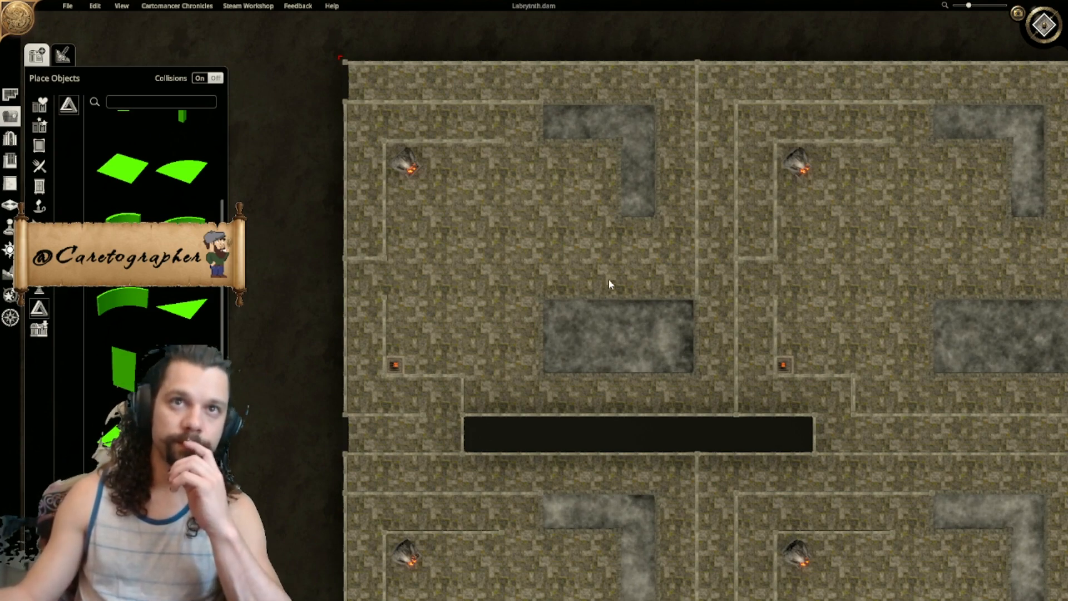
{"action": "scroll", "coordinate": [608, 279], "scroll_direction": "up", "scroll_amount": 3}
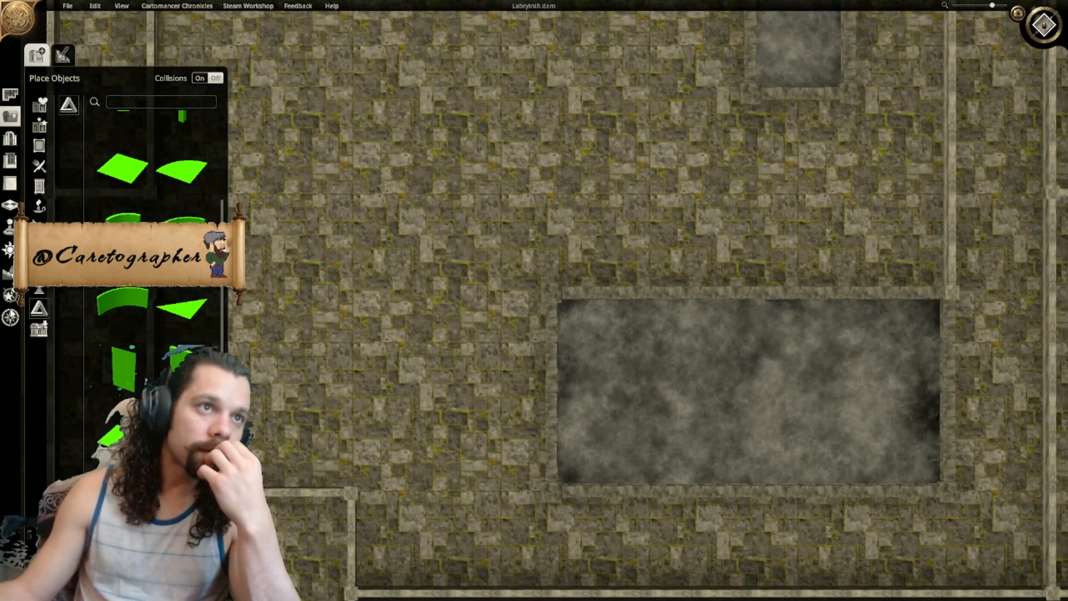
{"action": "right_click_drag", "start_coordinate": [426, 218], "coordinate": [445, 261]}
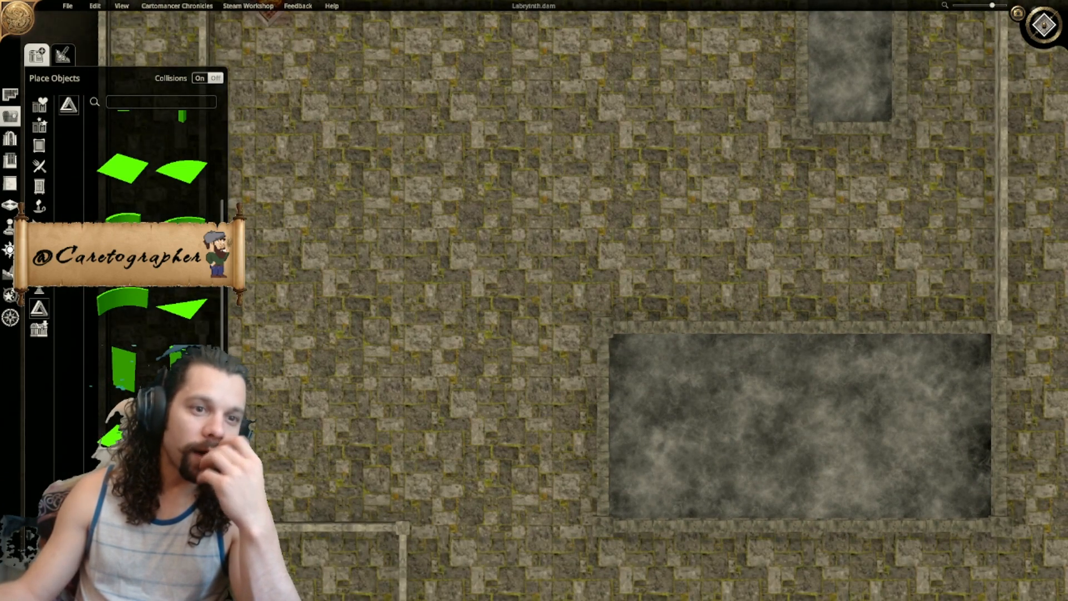
{"action": "left_click", "coordinate": [39, 248]}
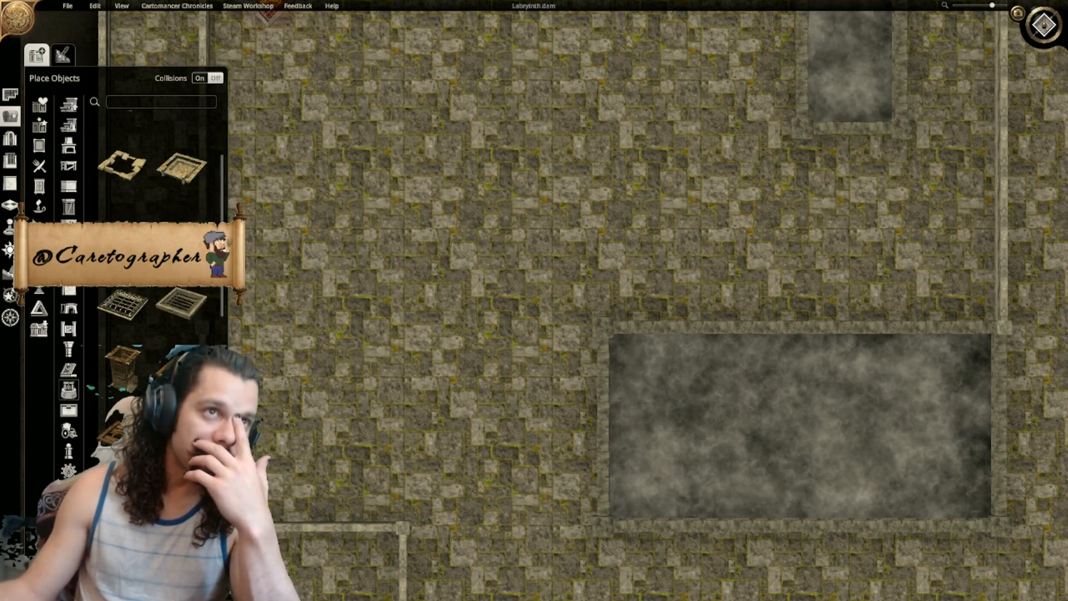
{"action": "left_click", "coordinate": [181, 235]}
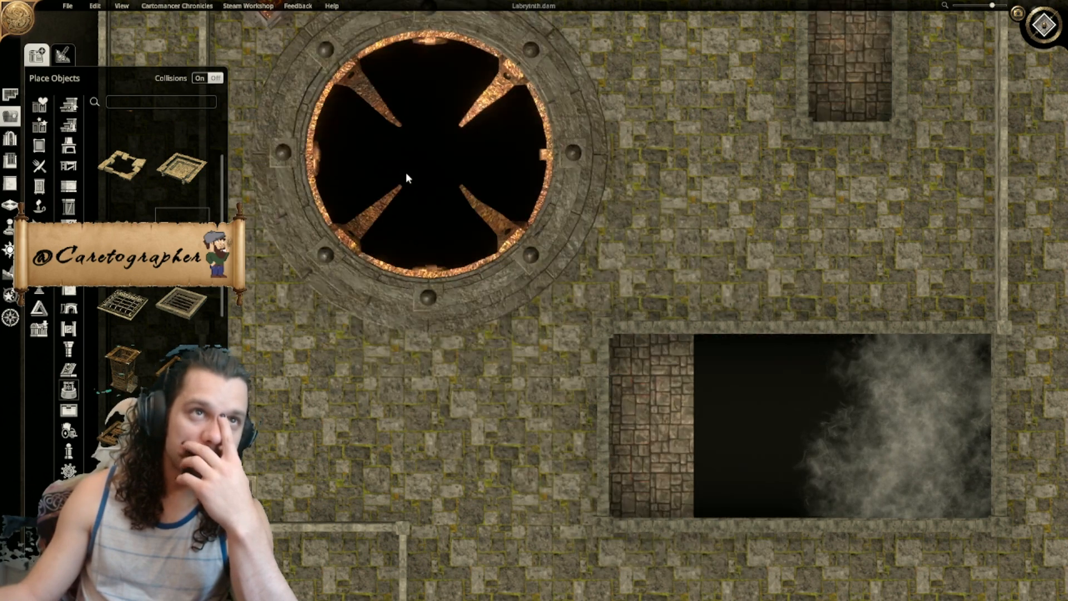
{"action": "right_click_drag", "start_coordinate": [405, 171], "coordinate": [291, 170]}
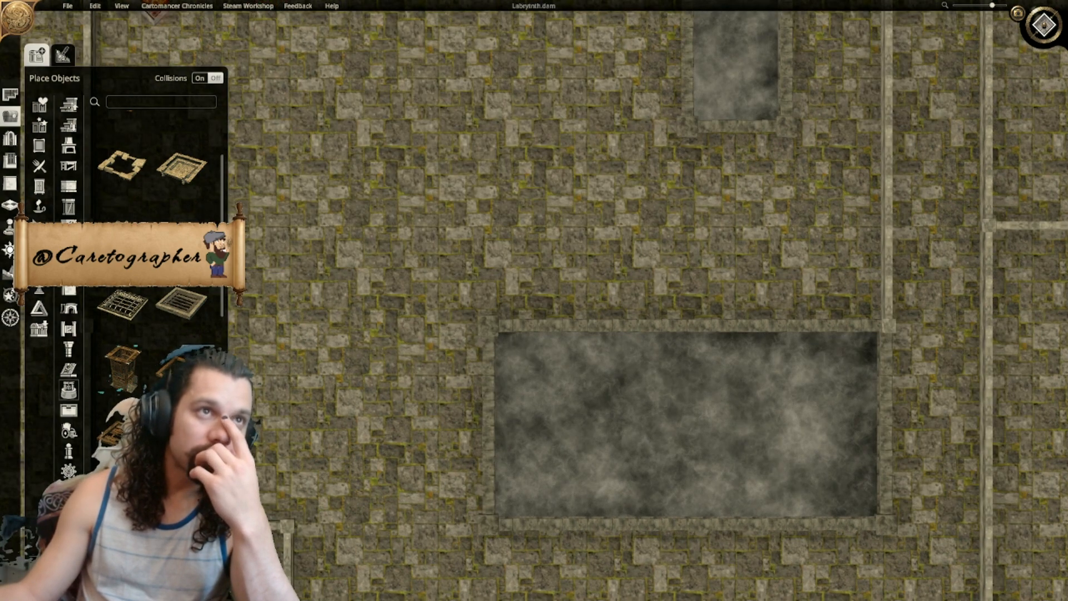
Step: Place a round stone floor piece between the L-shaped and rectangular pits of the upper-left room, with the grid shown
{"action": "scroll", "coordinate": [166, 325], "scroll_direction": "up", "scroll_amount": 5}
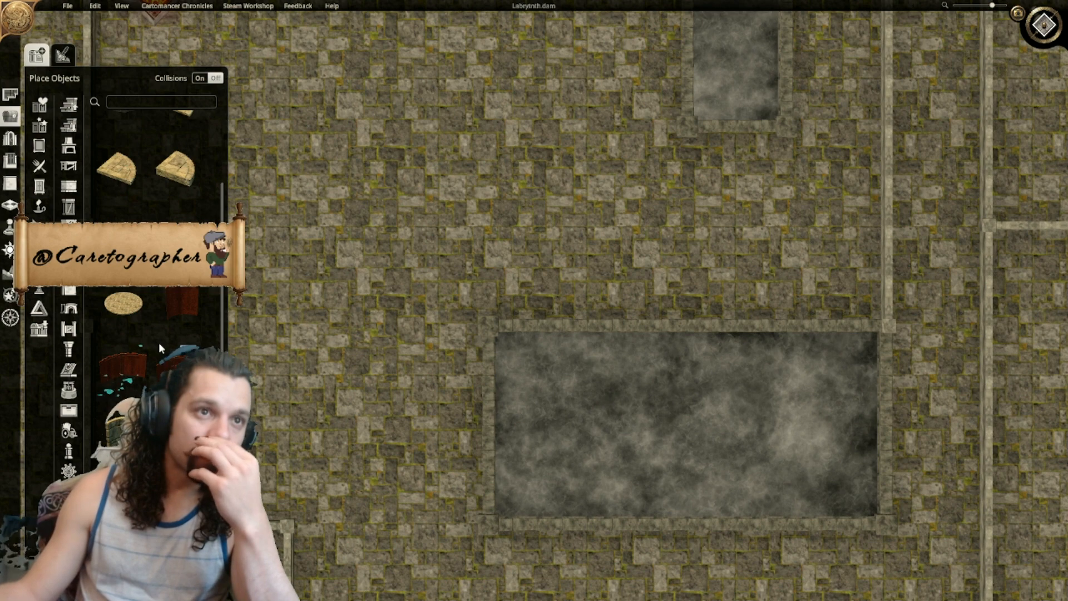
{"action": "scroll", "coordinate": [164, 319], "scroll_direction": "up", "scroll_amount": 1}
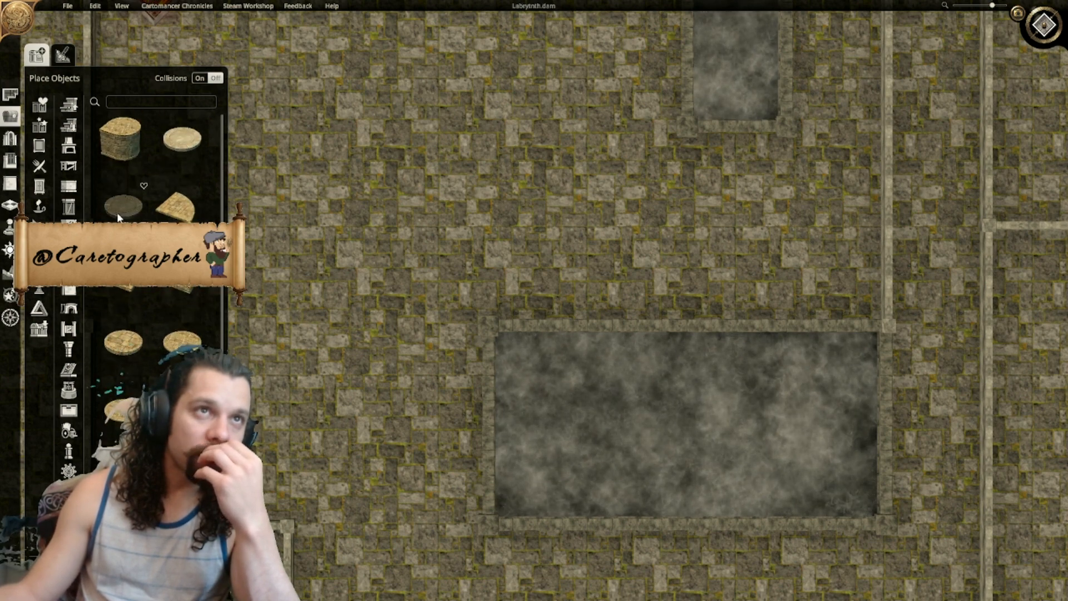
{"action": "left_click", "coordinate": [118, 209]}
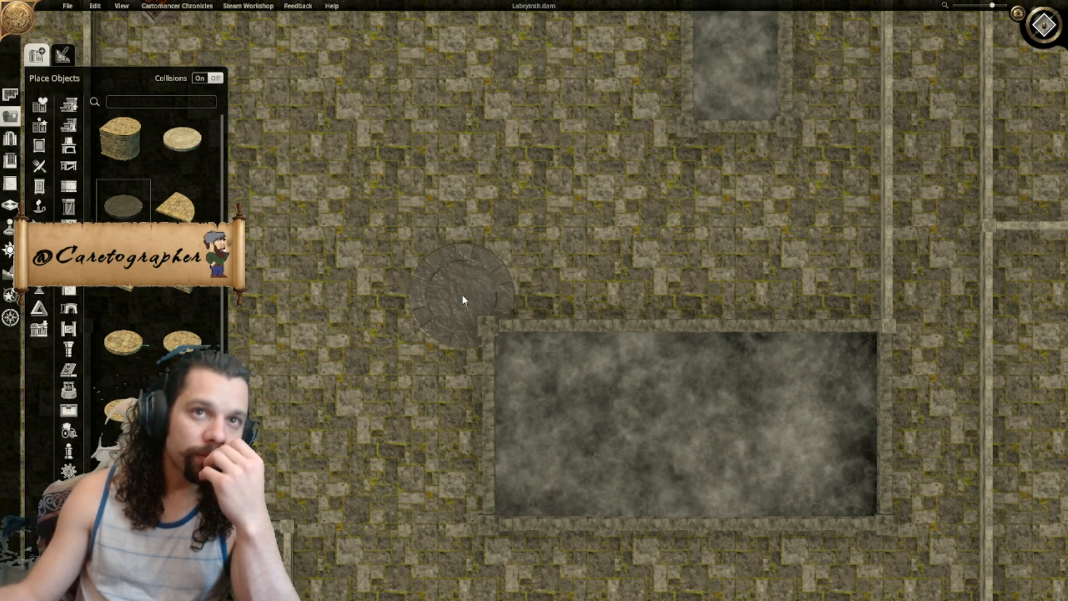
{"action": "scroll", "coordinate": [462, 297], "scroll_direction": "down", "scroll_amount": 2}
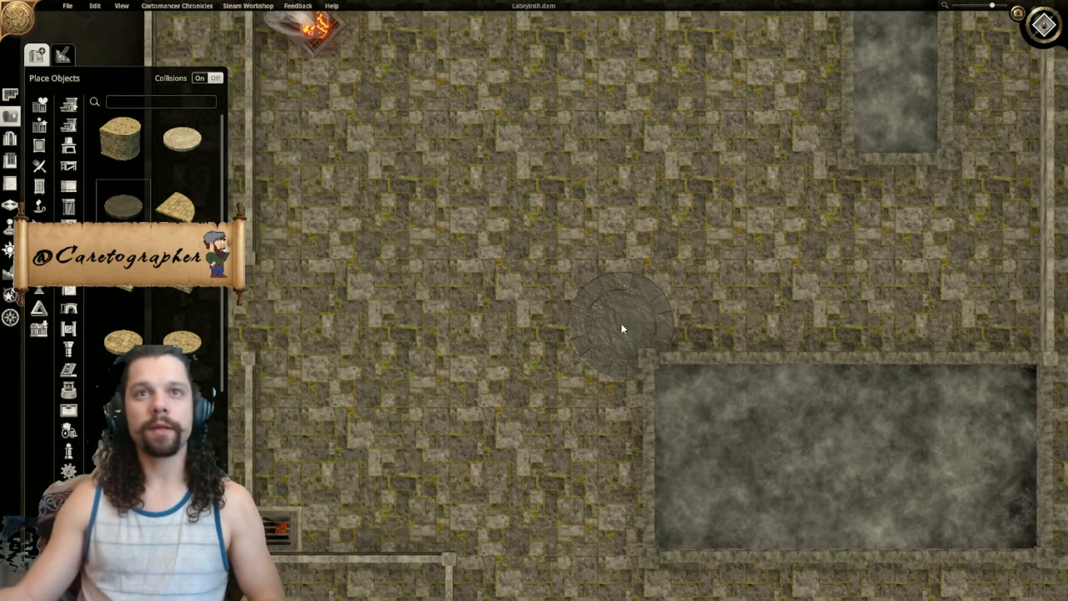
{"action": "scroll", "coordinate": [615, 317], "scroll_direction": "down", "scroll_amount": 3}
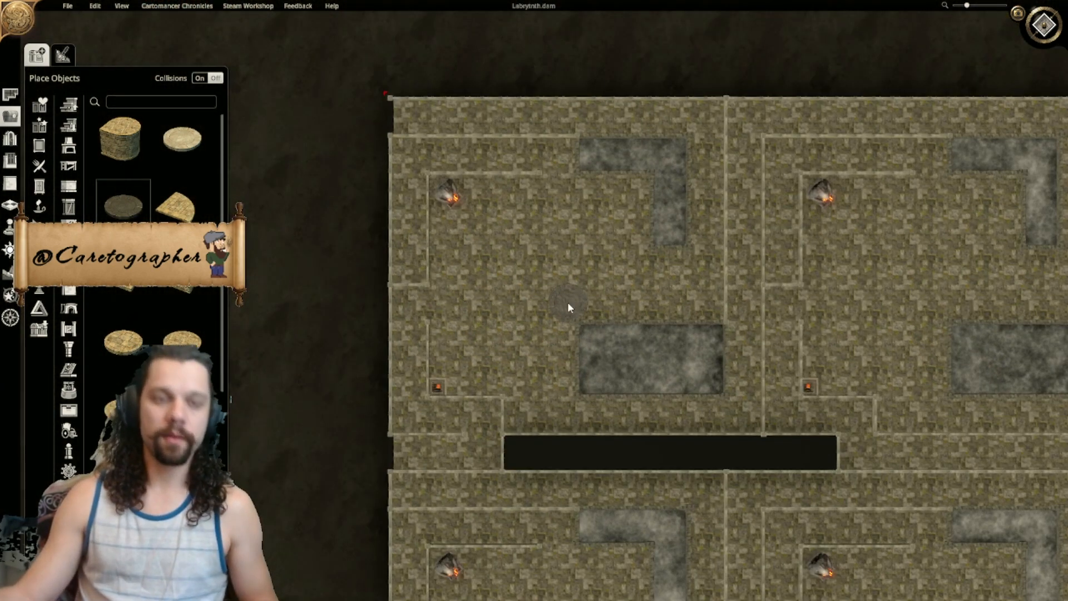
{"action": "key", "text": "g"}
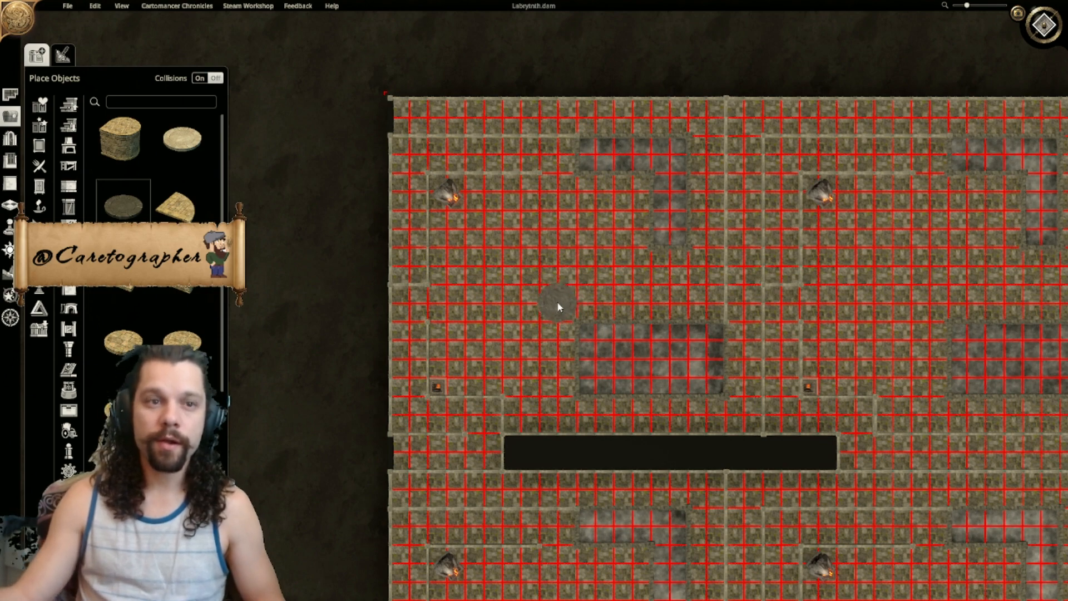
{"action": "left_click", "coordinate": [559, 307]}
Step: Measure the grid squares from the labyrinth's upper-left corner to the round stone with a temporary room outline
{"action": "left_click", "coordinate": [10, 95]}
{"action": "left_click_drag", "start_coordinate": [407, 111], "coordinate": [568, 283]}
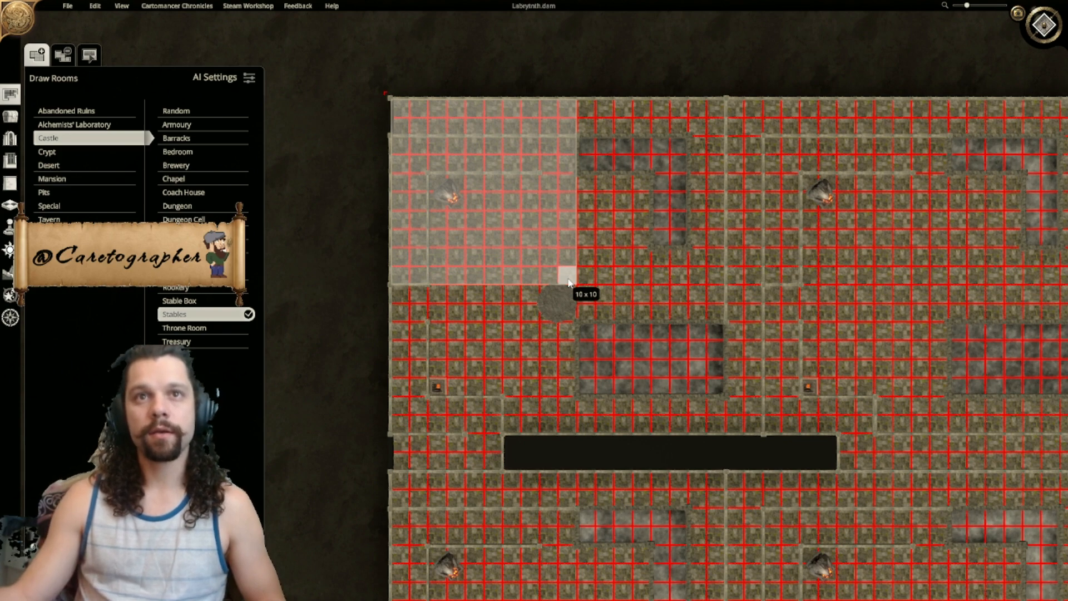
{"action": "left_click_drag", "start_coordinate": [569, 283], "coordinate": [573, 316]}
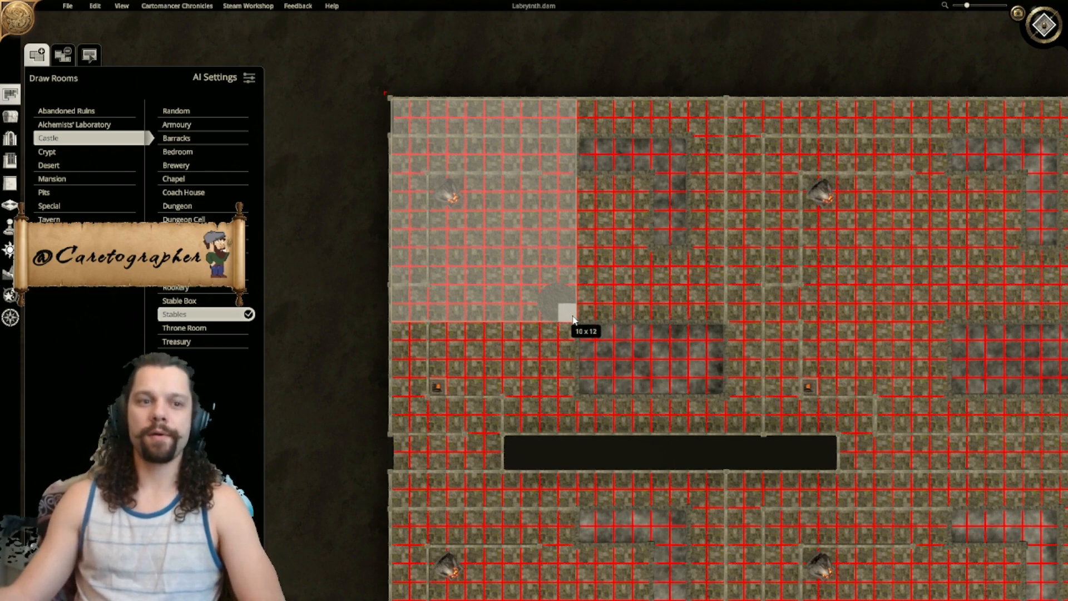
{"action": "left_click_drag", "start_coordinate": [574, 317], "coordinate": [573, 317]}
{"action": "left_click", "coordinate": [507, 186]}
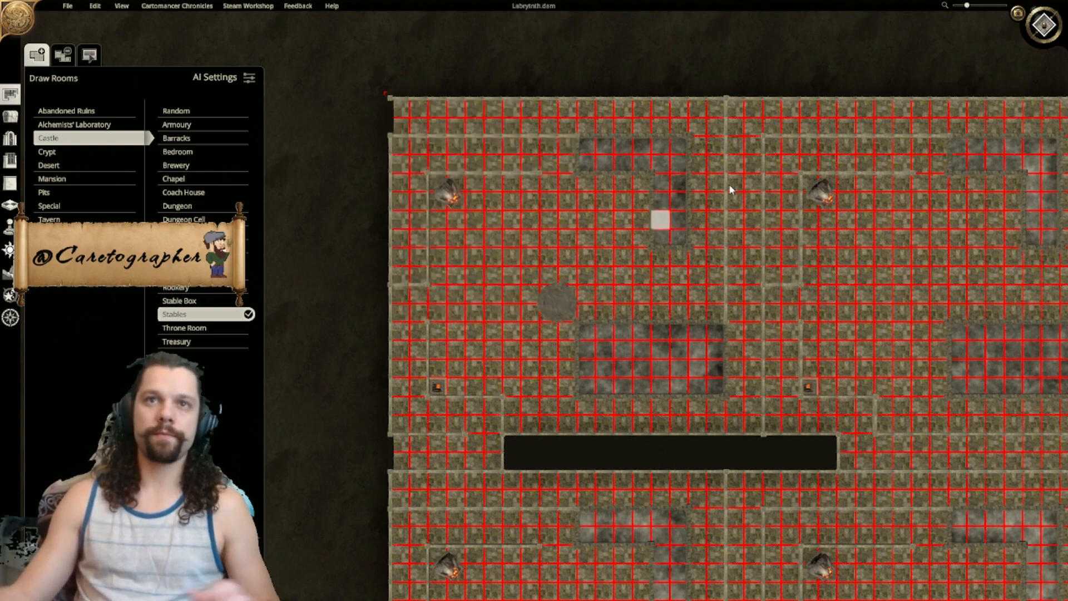
Step: Delete the round stone floor piece near the rectangular pit in the upper-left room
{"action": "scroll", "coordinate": [675, 172], "scroll_direction": "up", "scroll_amount": 5}
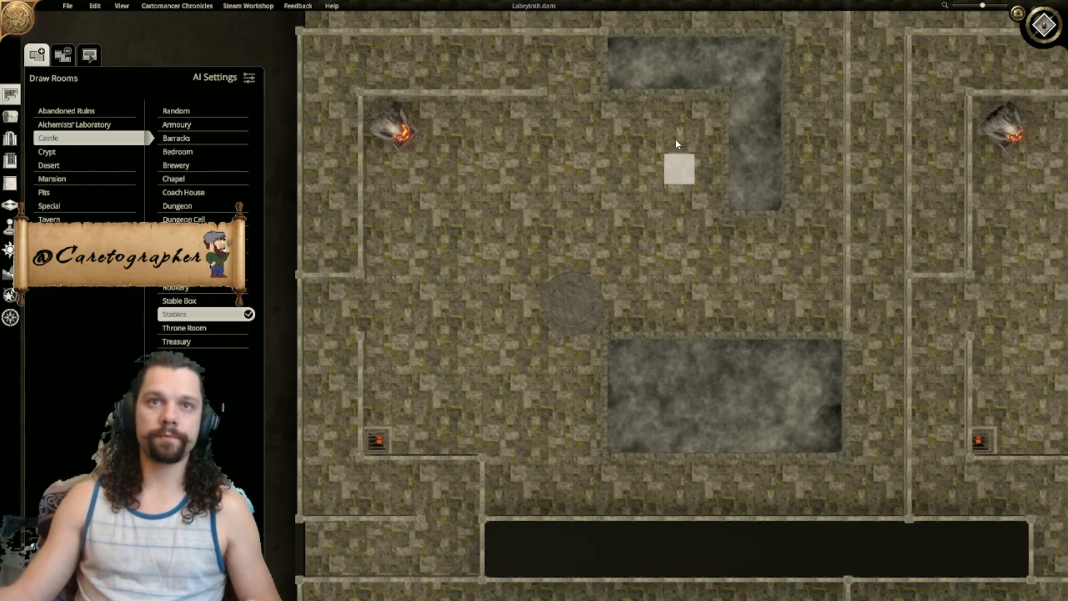
{"action": "left_click", "coordinate": [10, 117]}
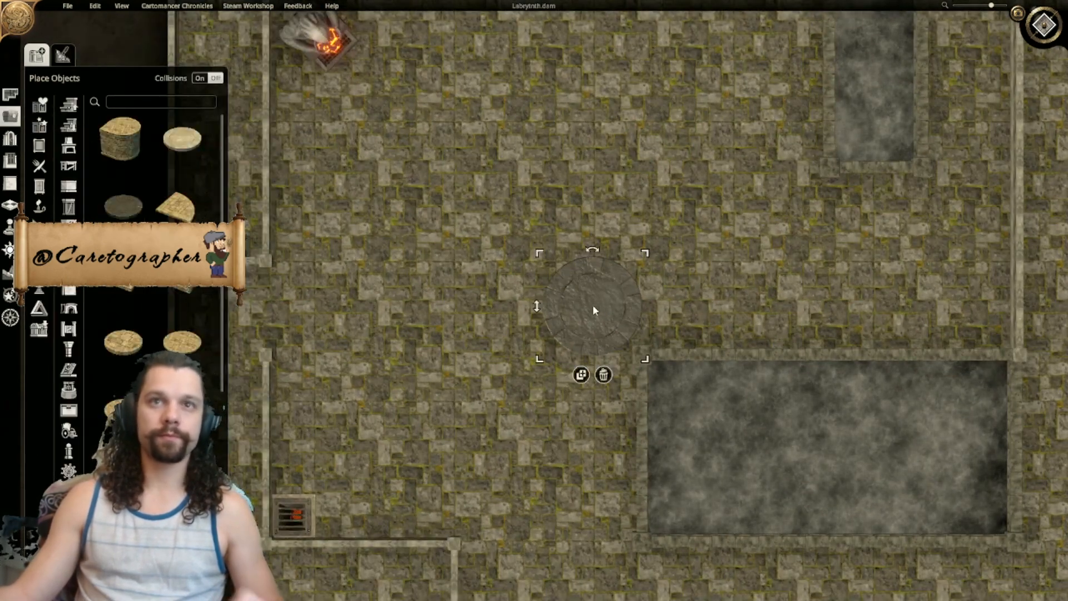
{"action": "key", "text": "Delete"}
{"action": "scroll", "coordinate": [467, 219], "scroll_direction": "down", "scroll_amount": 3}
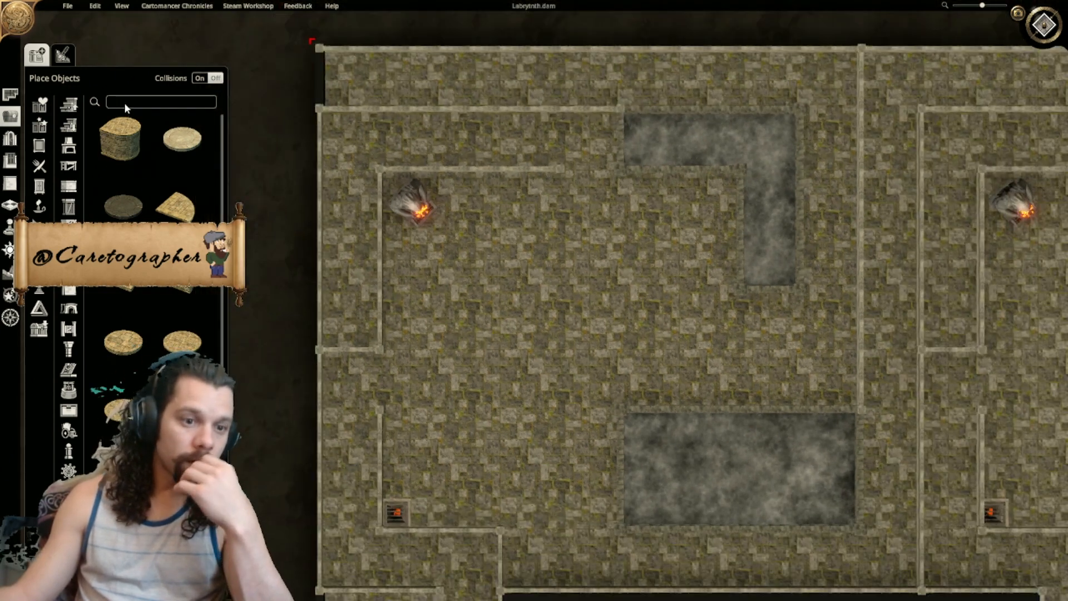
{"action": "left_click", "coordinate": [124, 103]}
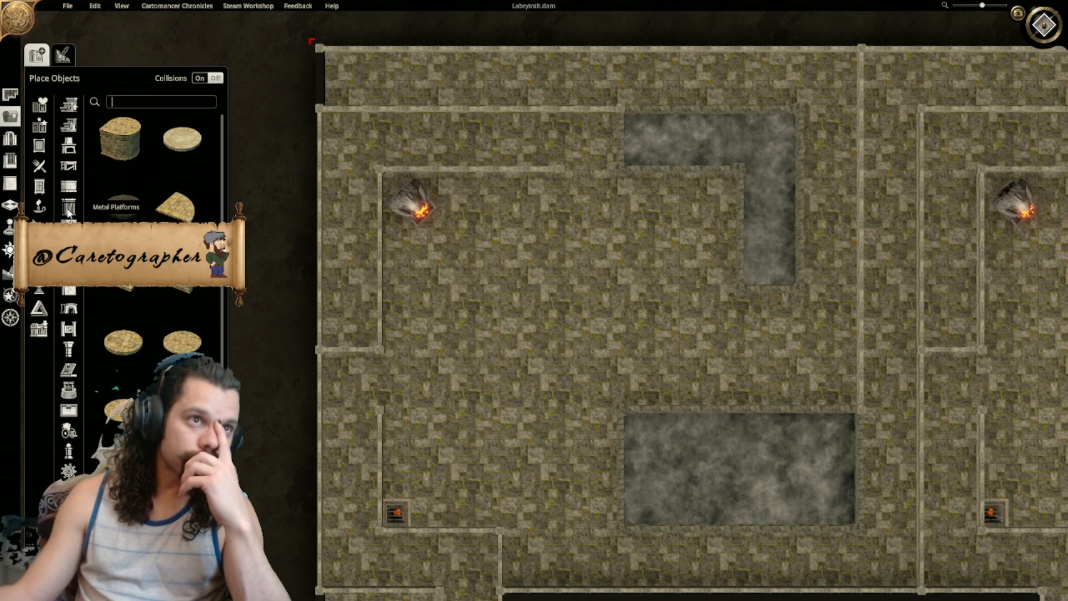
{"action": "right_click_drag", "start_coordinate": [755, 417], "coordinate": [663, 355]}
{"action": "mouse_move", "coordinate": [491, 249]}
{"action": "right_mouse_down"}
{"action": "mouse_move", "coordinate": [549, 345]}
{"action": "mouse_move", "coordinate": [520, 317]}
{"action": "mouse_move", "coordinate": [490, 252]}
{"action": "right_mouse_up"}
{"action": "right_click_drag", "start_coordinate": [732, 344], "coordinate": [450, 223]}
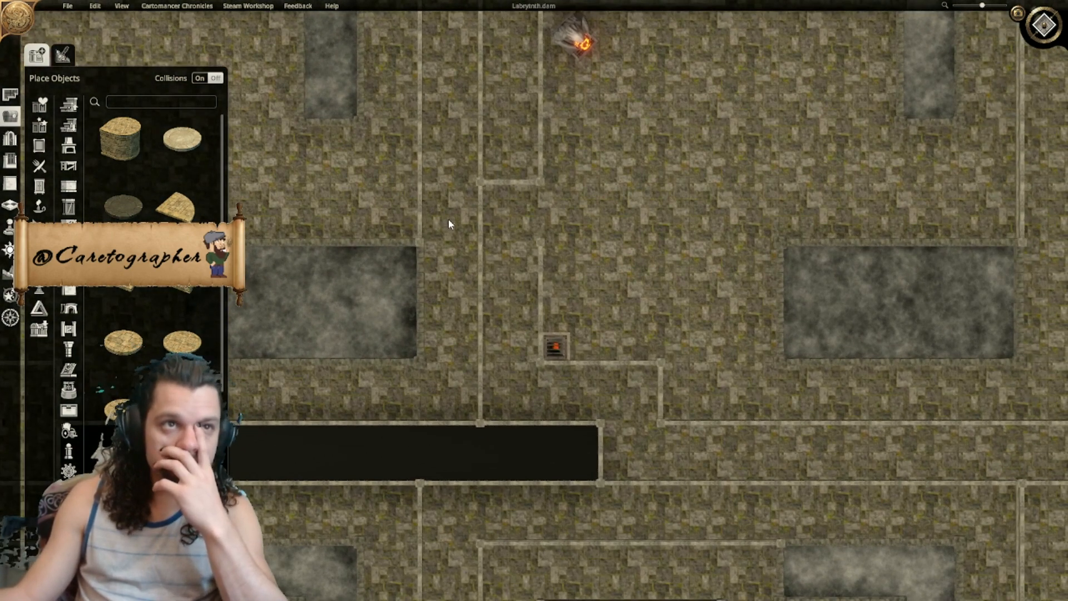
{"action": "right_click_drag", "start_coordinate": [448, 219], "coordinate": [470, 273]}
{"action": "right_click_drag", "start_coordinate": [515, 234], "coordinate": [829, 446]}
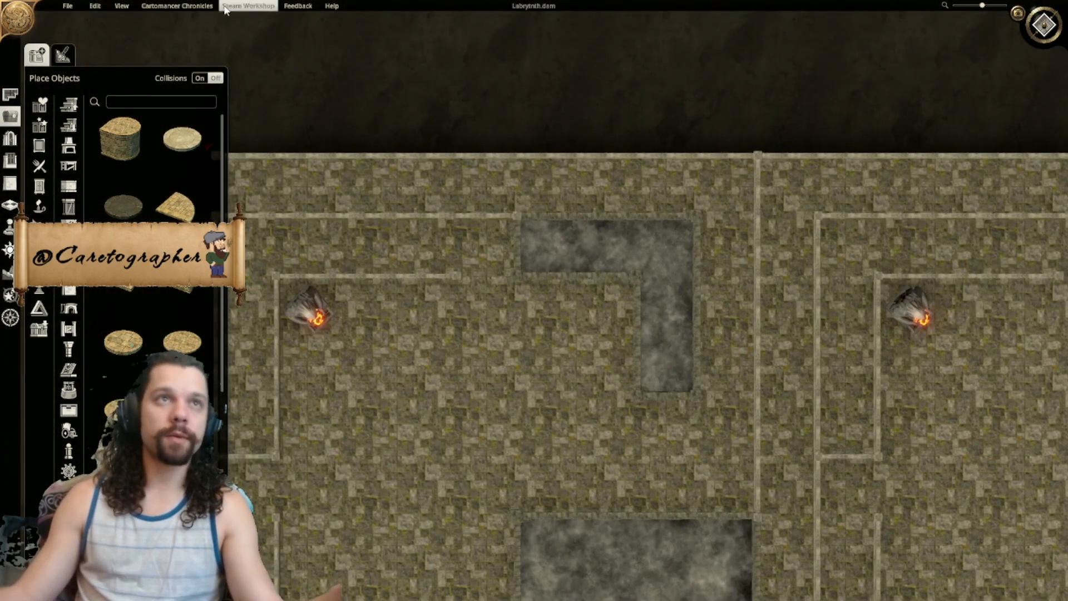
Step: Save the labyrinth map and open the Crypt map
{"action": "left_click", "coordinate": [68, 7]}
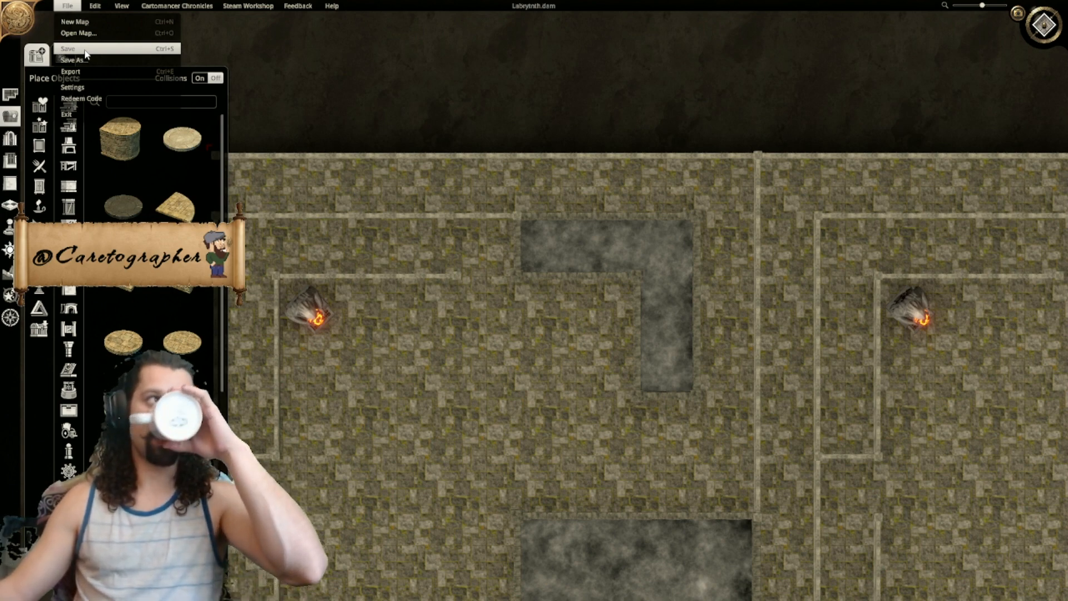
{"action": "left_click", "coordinate": [85, 50]}
{"action": "left_click", "coordinate": [62, 8]}
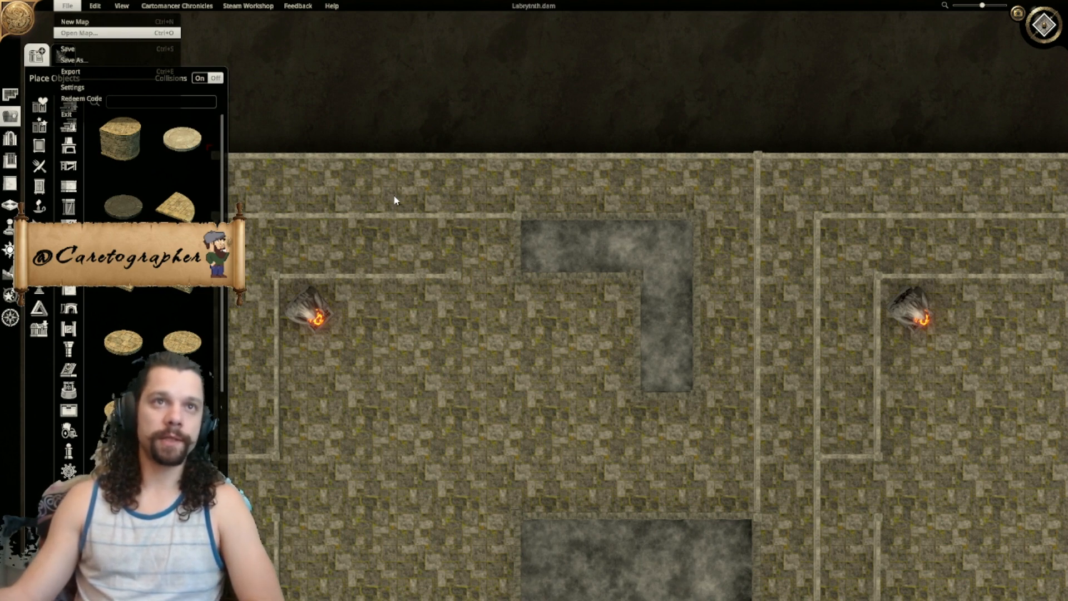
{"action": "left_click", "coordinate": [402, 137]}
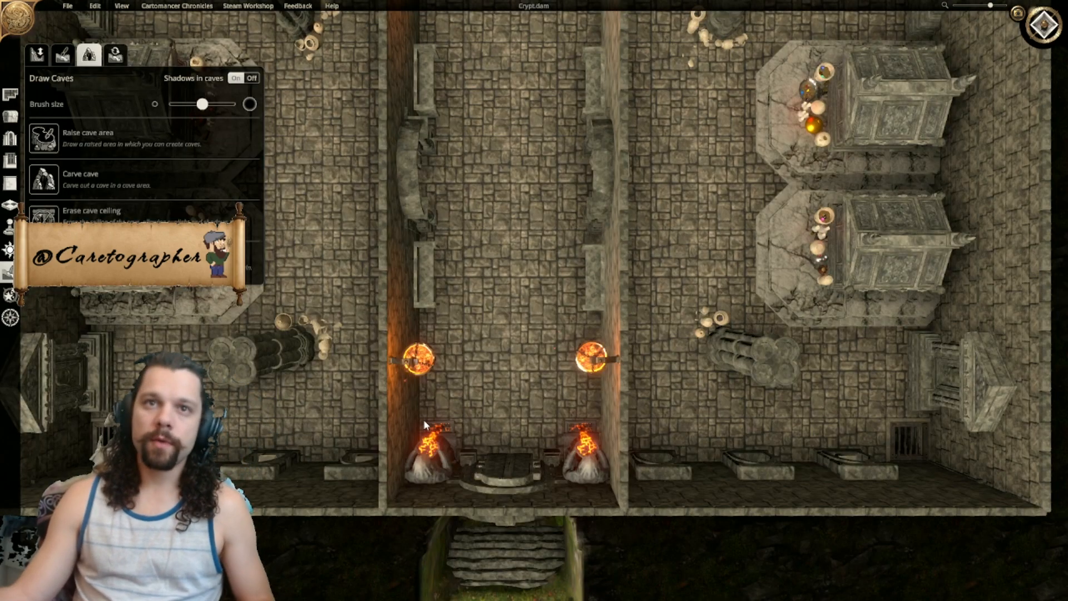
Step: Search the object library for "lava" and look through the matching objects
{"action": "right_click_drag", "start_coordinate": [448, 344], "coordinate": [498, 405]}
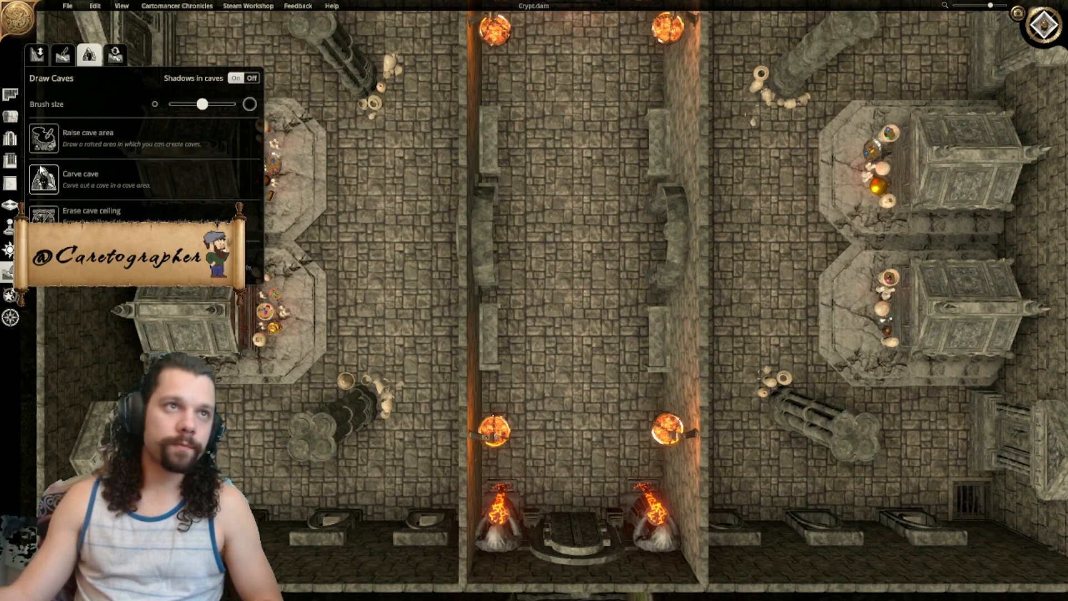
{"action": "left_click", "coordinate": [11, 117]}
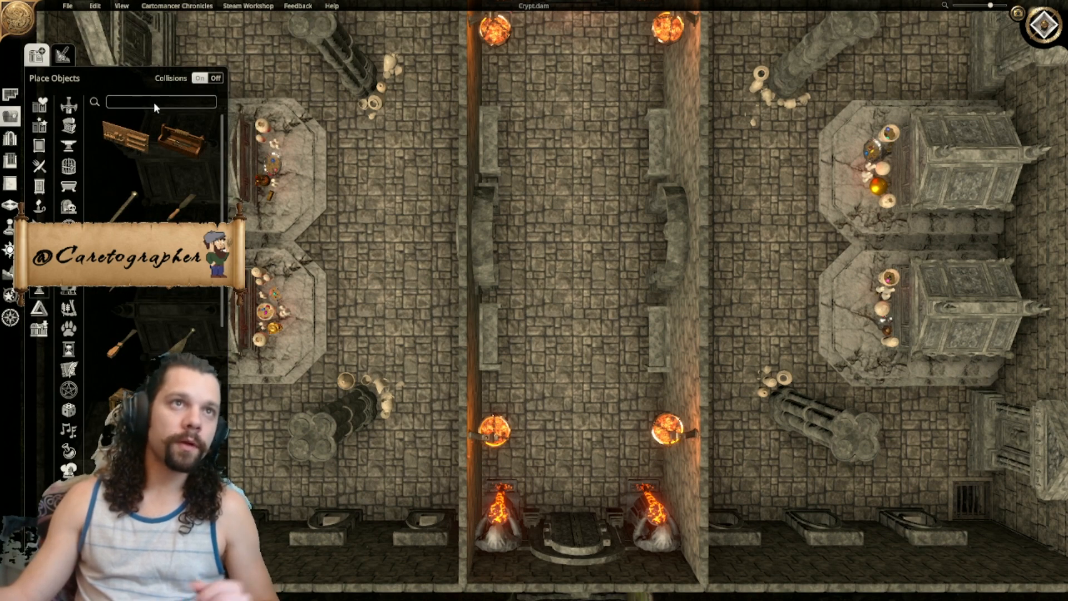
{"action": "right_click_drag", "start_coordinate": [499, 244], "coordinate": [481, 298]}
{"action": "right_click_drag", "start_coordinate": [460, 341], "coordinate": [465, 285]}
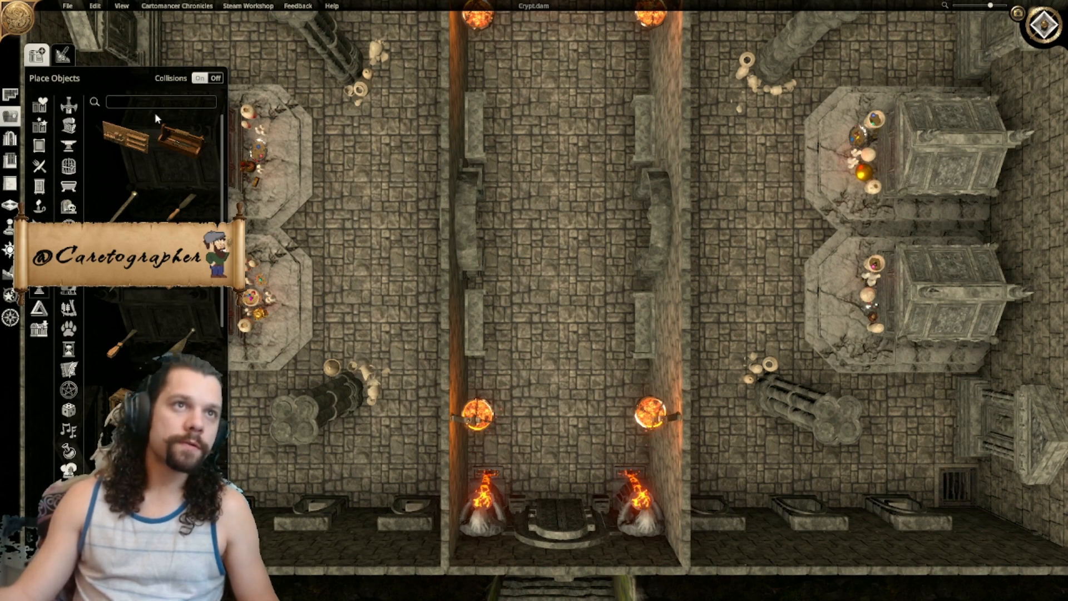
{"action": "type", "text": "lava"}
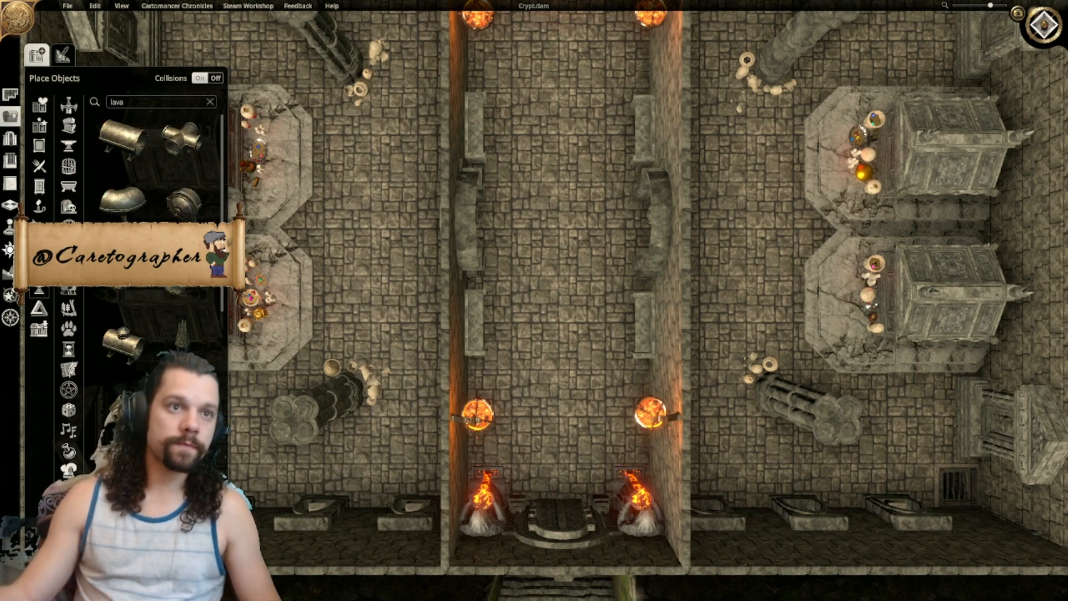
{"action": "scroll", "coordinate": [229, 308], "scroll_direction": "down", "scroll_amount": 2}
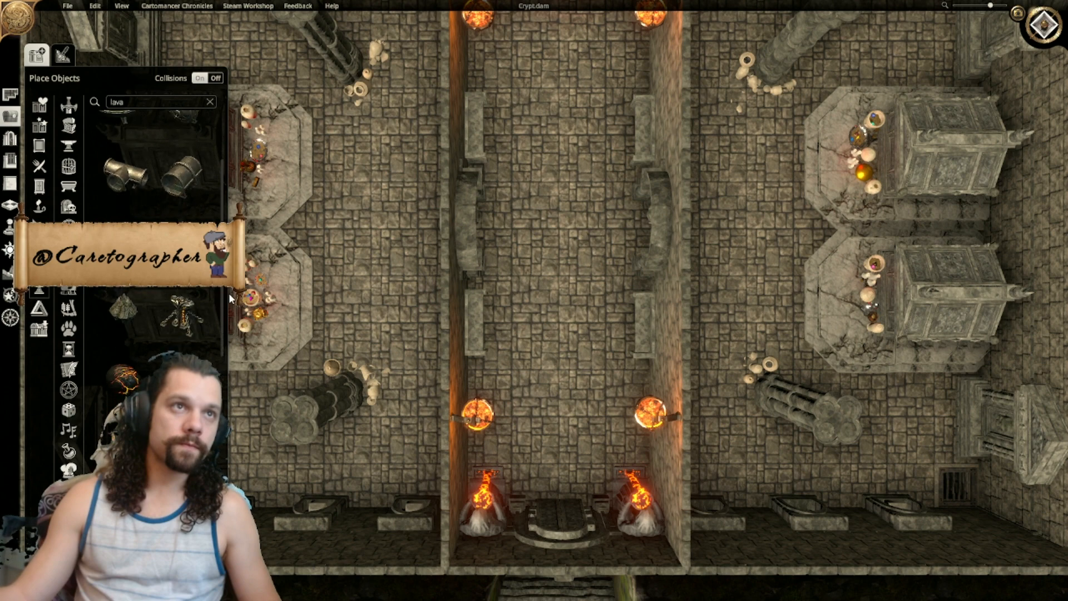
{"action": "scroll", "coordinate": [230, 313], "scroll_direction": "down", "scroll_amount": 3}
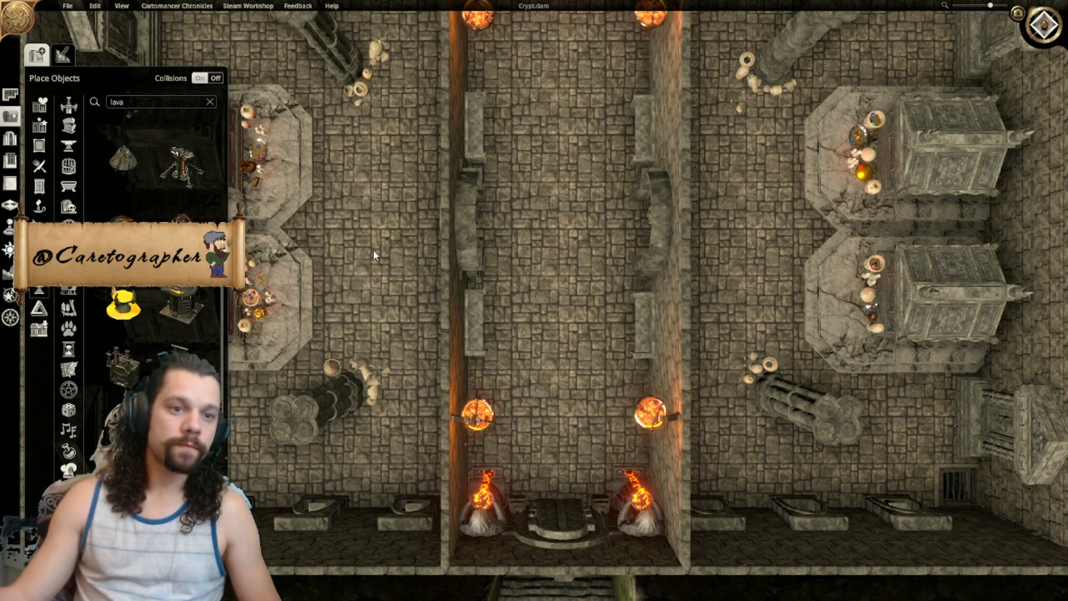
Step: Find the hanging Brazier in the object library with the search "braz" and mark it as a favourite
{"action": "double_click", "coordinate": [136, 102]}
{"action": "key", "text": "BackSpace"}
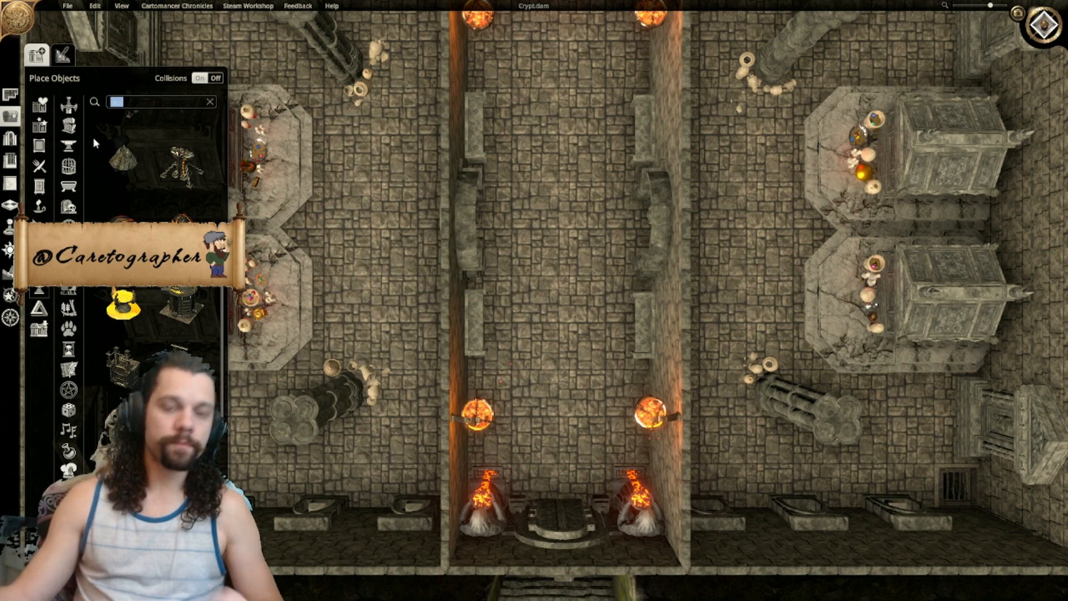
{"action": "type", "text": "braz"}
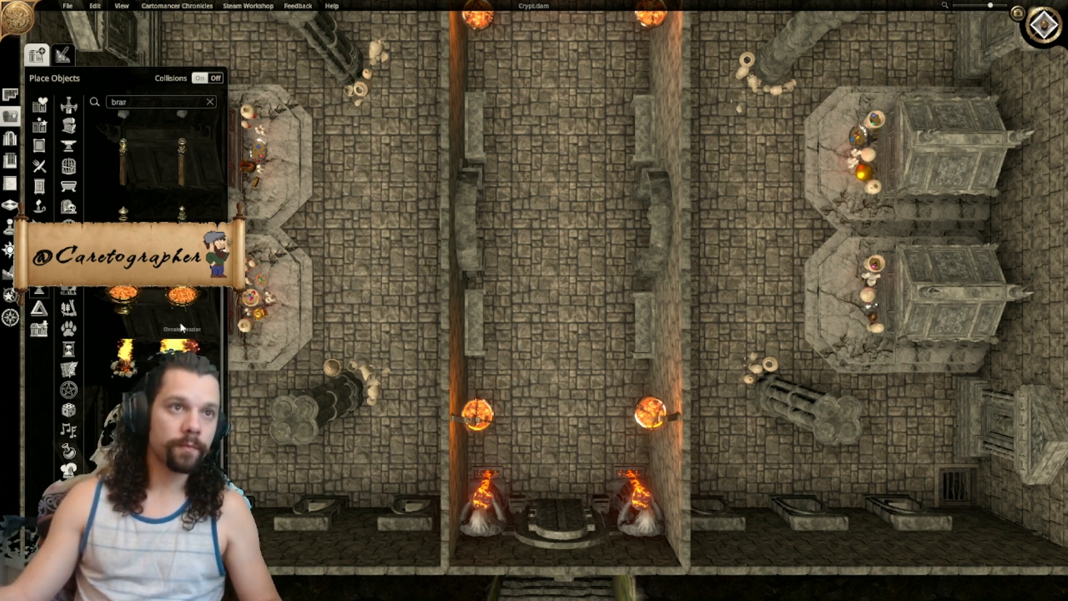
{"action": "scroll", "coordinate": [172, 341], "scroll_direction": "up", "scroll_amount": 5}
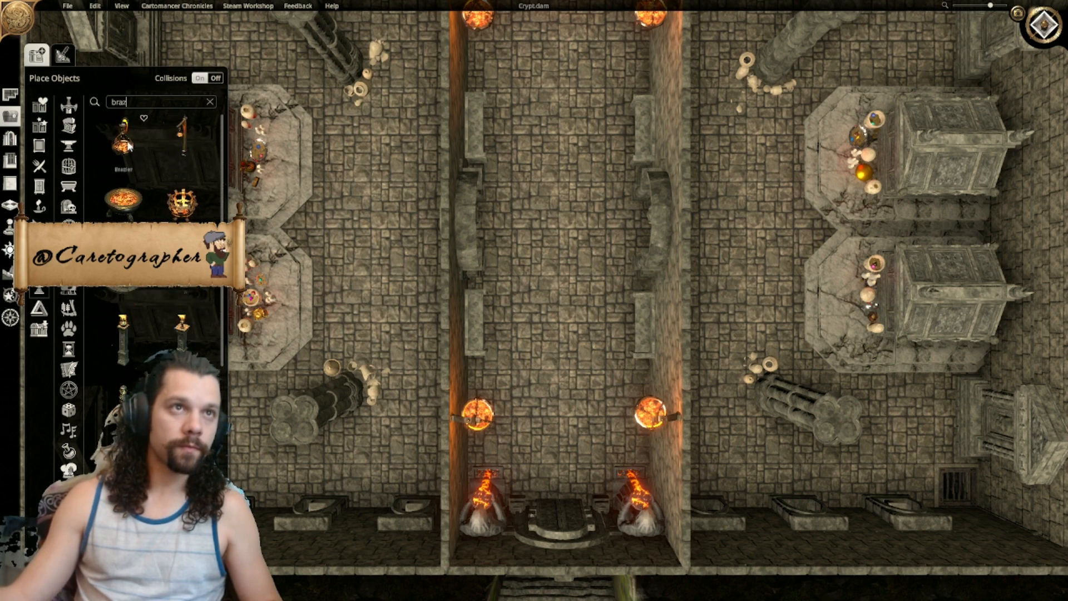
{"action": "left_click", "coordinate": [144, 119]}
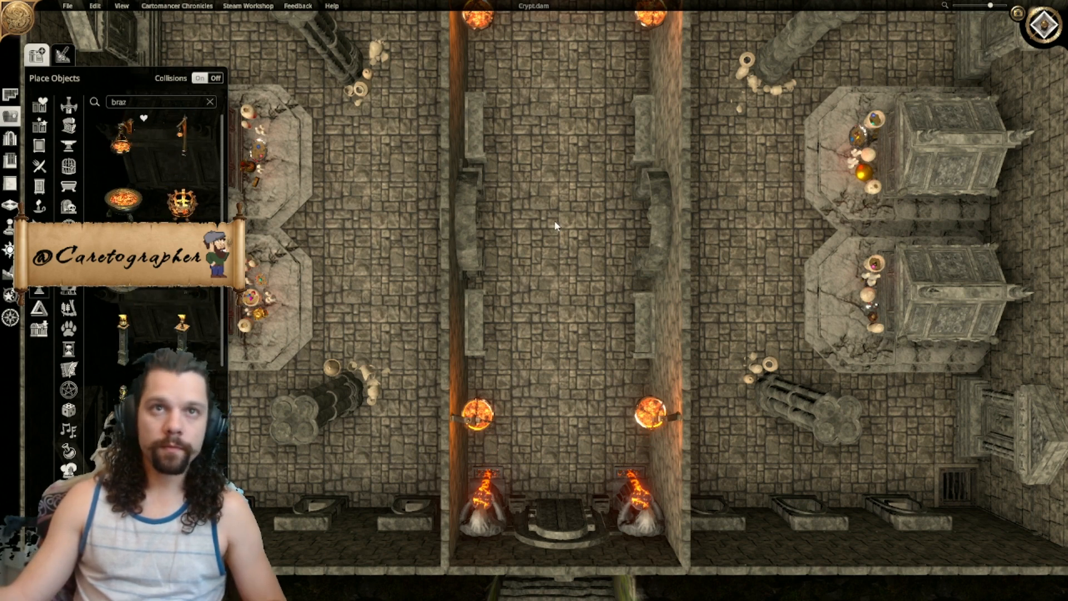
Step: Find the Stone Bench used along the crypt's central corridor with the search "stone be" and mark it as a favourite
{"action": "key", "text": "w"}
{"action": "left_click", "coordinate": [1043, 25]}
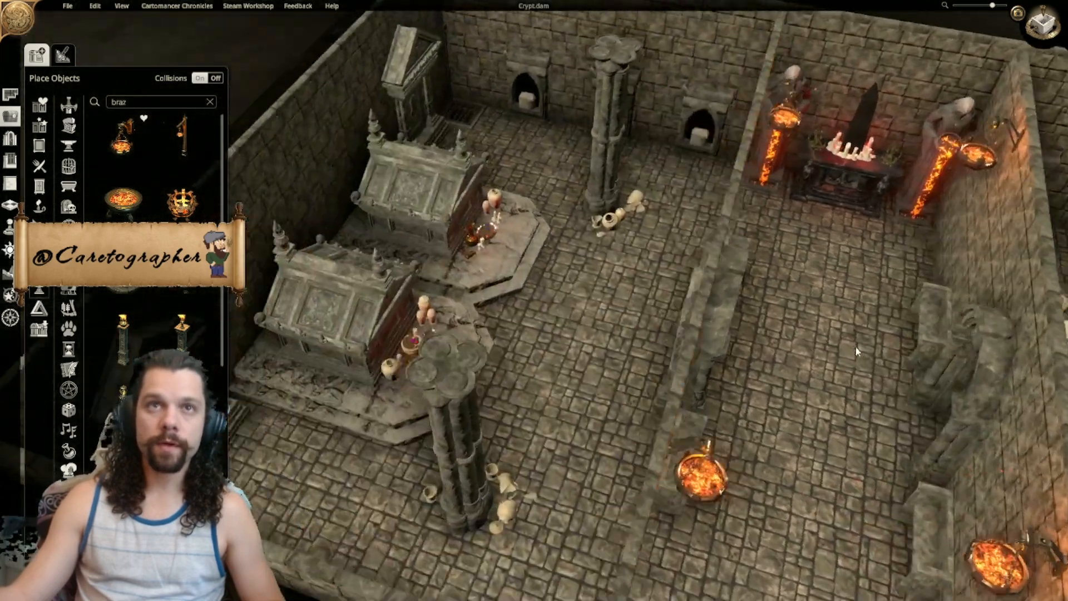
{"action": "middle_click_drag", "start_coordinate": [855, 349], "coordinate": [715, 339]}
{"action": "right_click_drag", "start_coordinate": [714, 339], "coordinate": [476, 323]}
{"action": "right_click_drag", "start_coordinate": [584, 317], "coordinate": [503, 231]}
{"action": "left_click", "coordinate": [589, 308]}
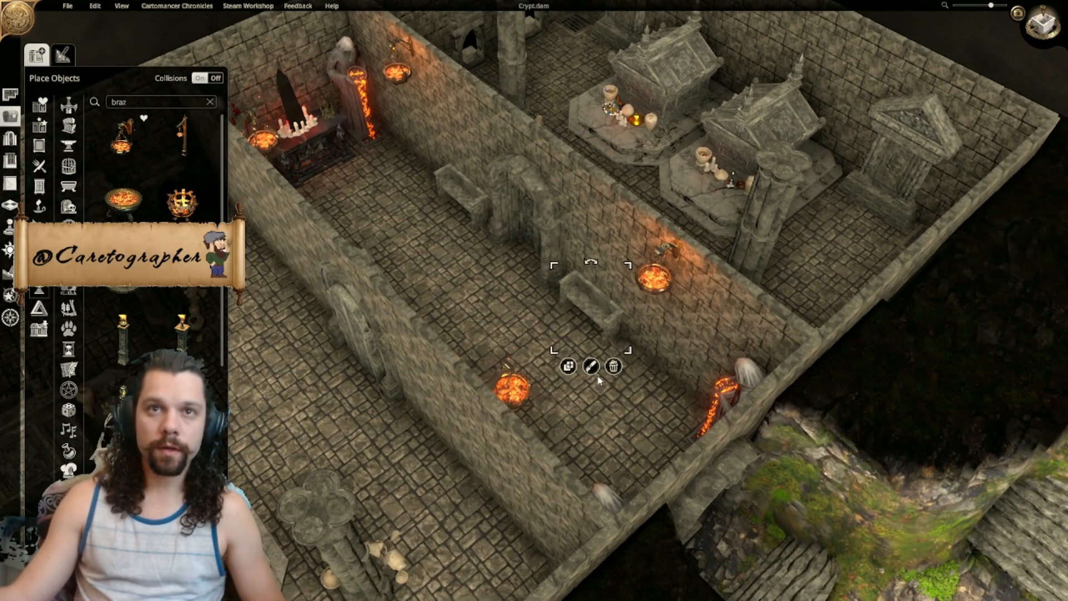
{"action": "left_click", "coordinate": [152, 99]}
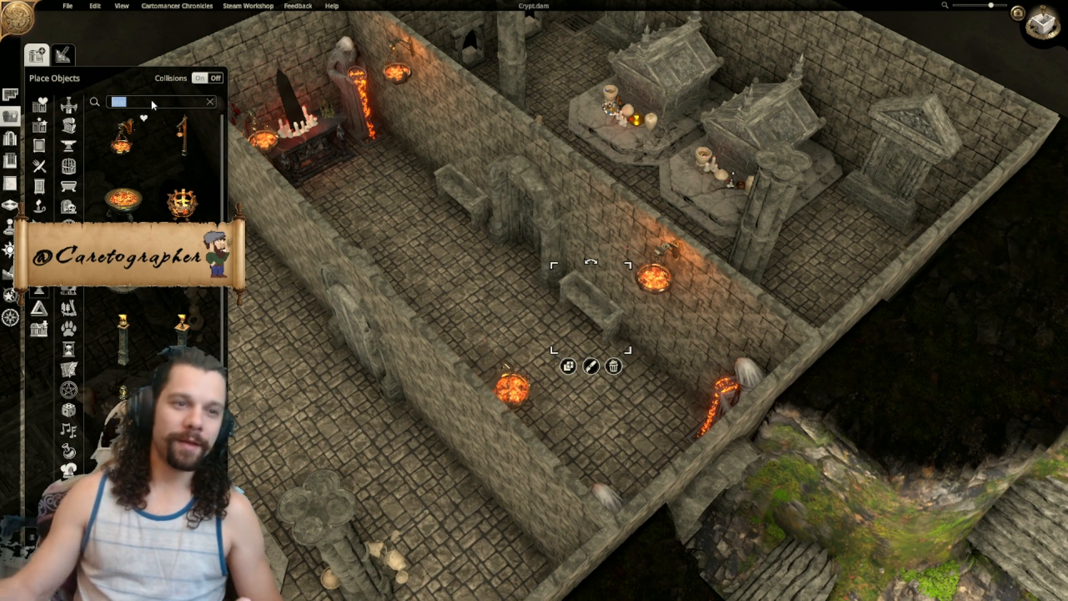
{"action": "type", "text": "stone"}
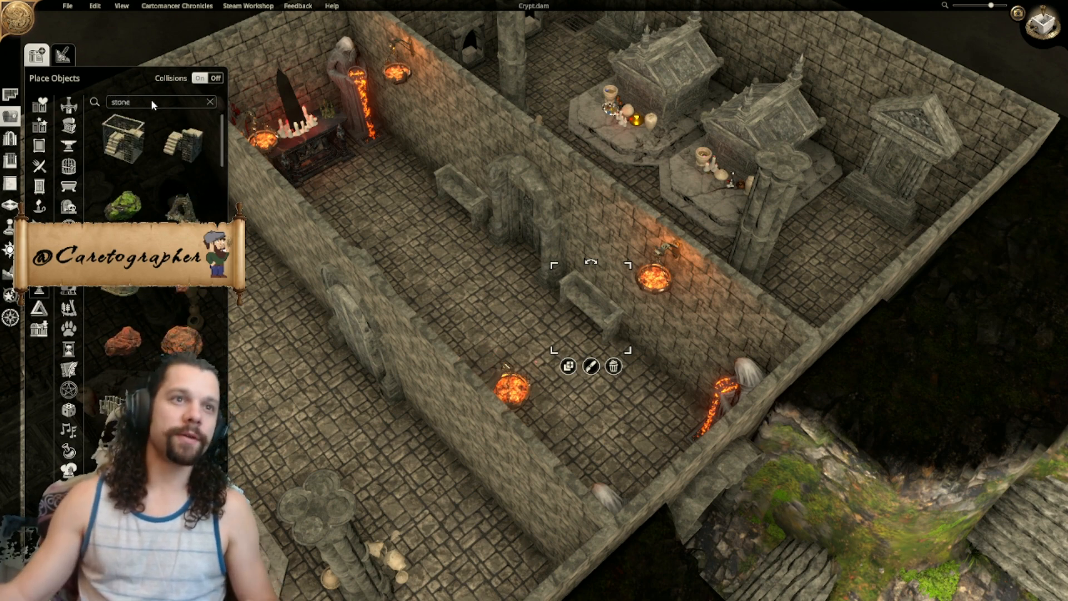
{"action": "type", "text": " be"}
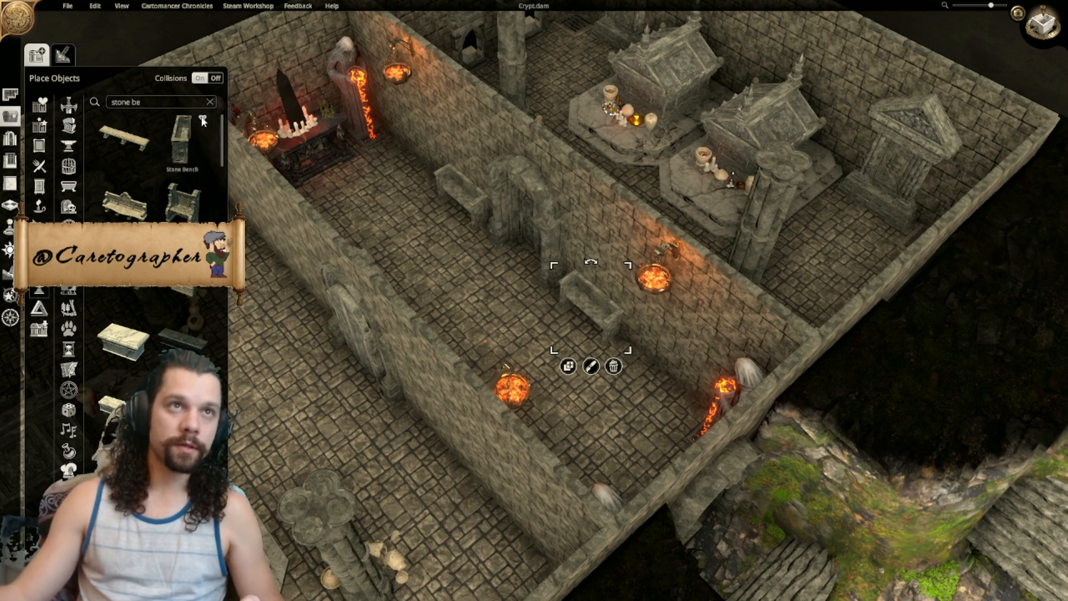
{"action": "left_click", "coordinate": [202, 120]}
Step: Examine the stone doorway between the two benches and the crypt's central corridor in 3D
{"action": "left_click", "coordinate": [527, 222]}
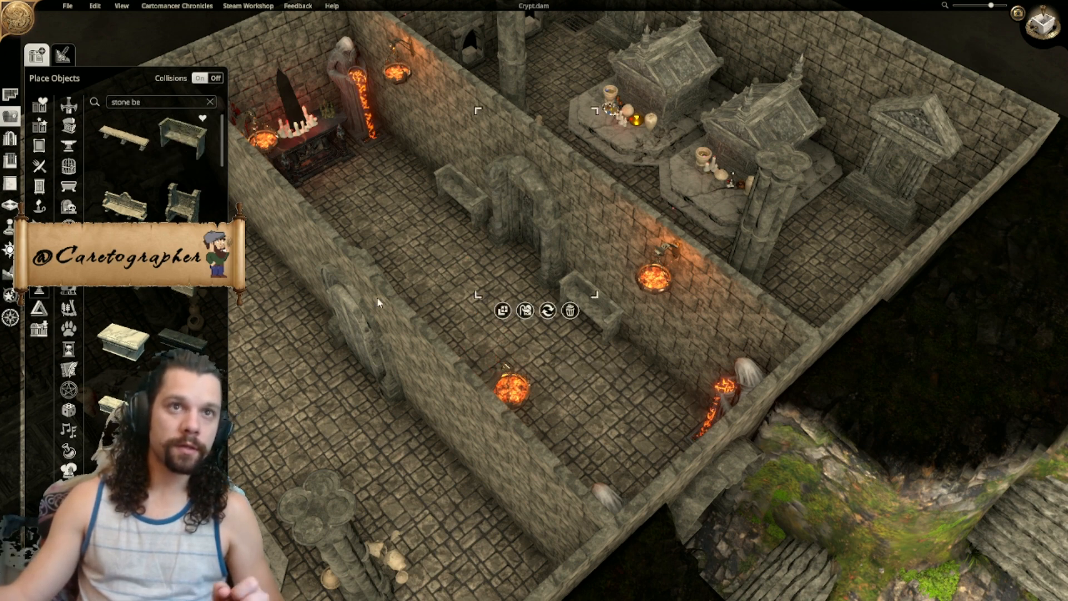
{"action": "right_click_drag", "start_coordinate": [368, 293], "coordinate": [352, 221]}
{"action": "middle_click_drag", "start_coordinate": [352, 222], "coordinate": [820, 299]}
{"action": "scroll", "coordinate": [820, 300], "scroll_direction": "down", "scroll_amount": 3}
{"action": "left_click", "coordinate": [787, 265]}
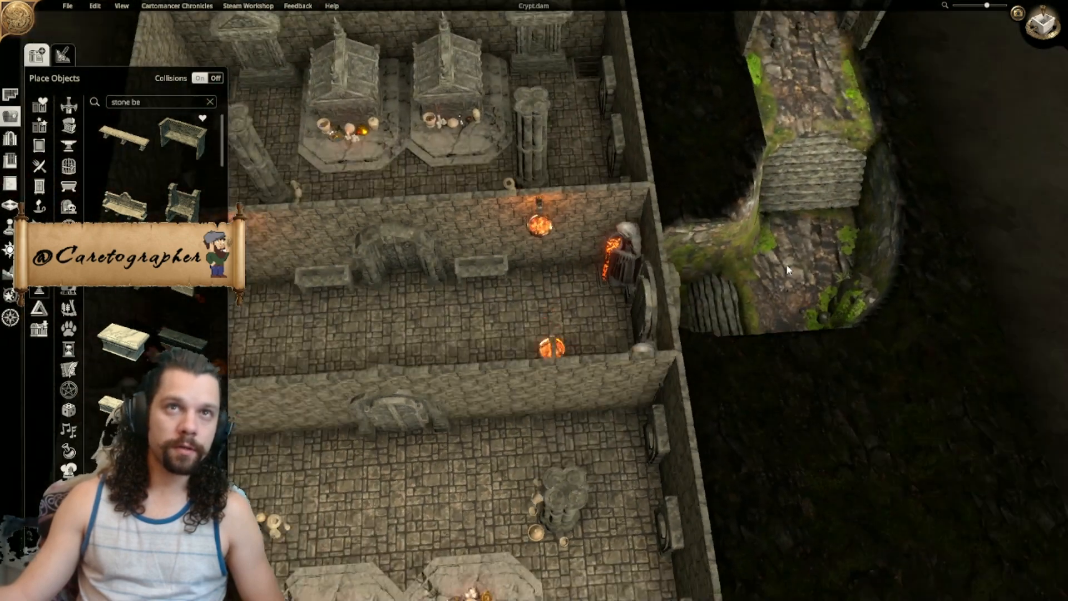
Step: Search the object library for "stone col" and look through the matches for the crypt's clustered stone column
{"action": "scroll", "coordinate": [587, 201], "scroll_direction": "up", "scroll_amount": 2}
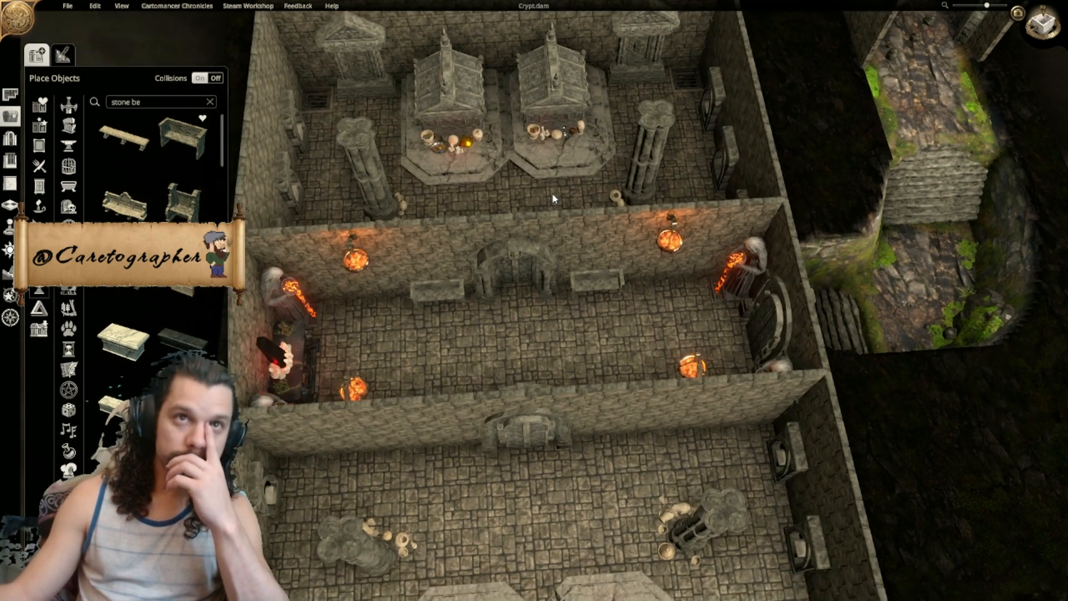
{"action": "left_click", "coordinate": [377, 193]}
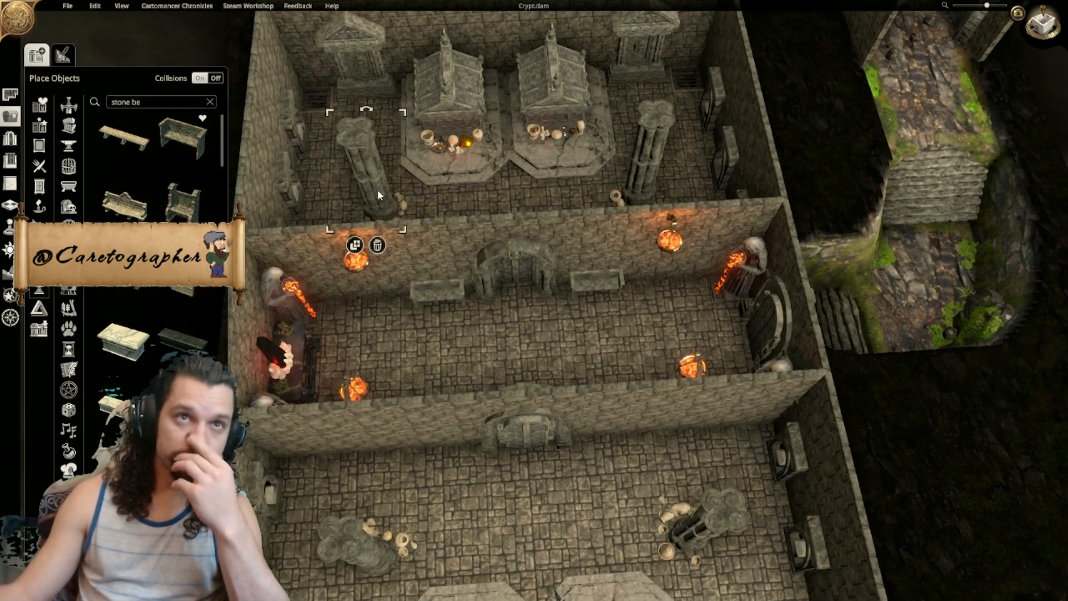
{"action": "left_click", "coordinate": [152, 102]}
{"action": "type", "text": "stone "}
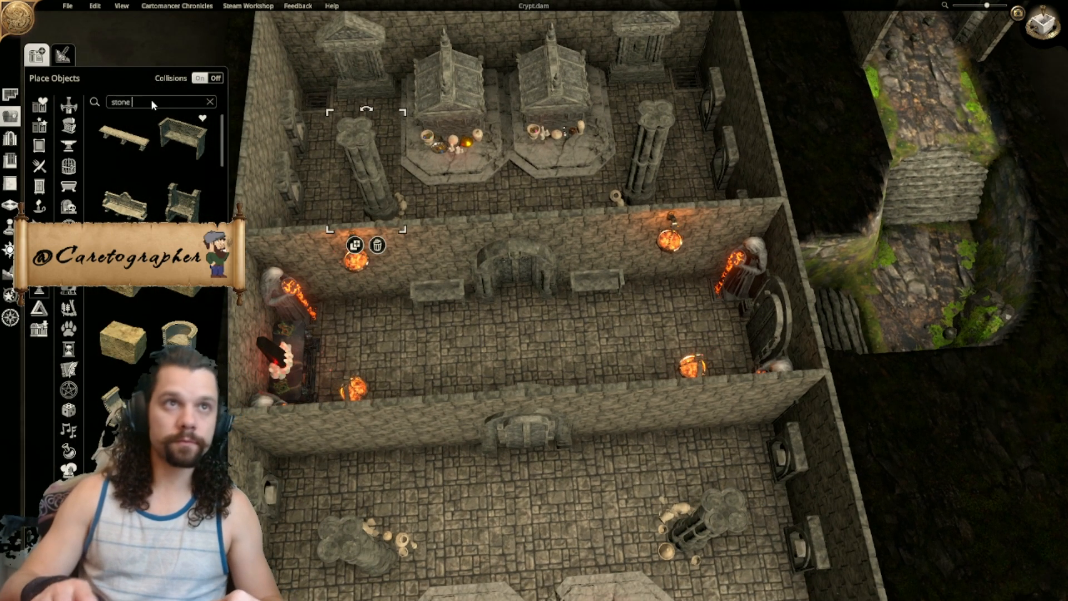
{"action": "type", "text": "co"}
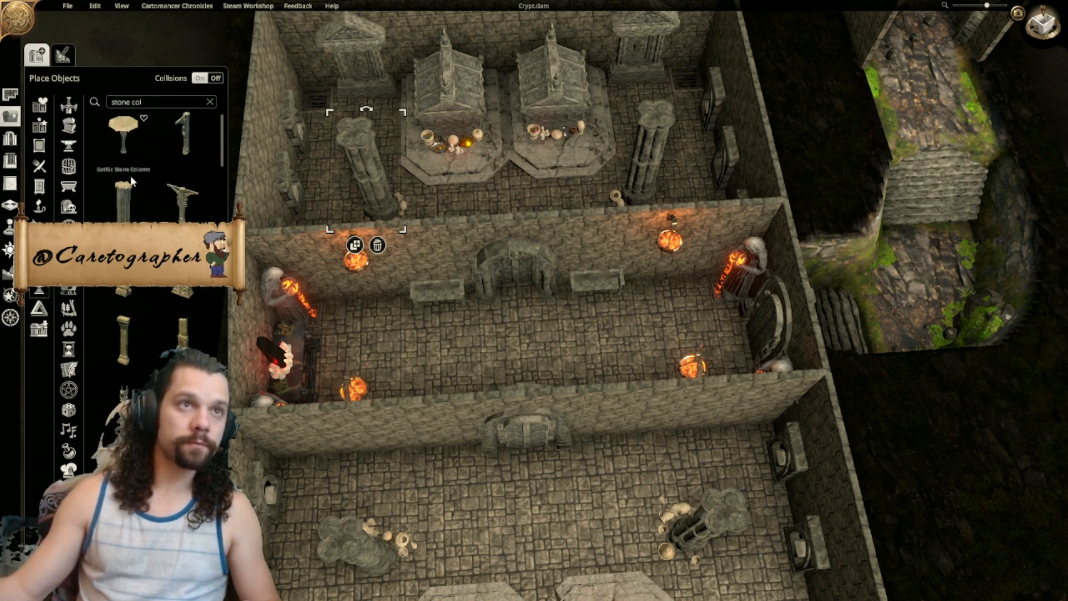
{"action": "type", "text": "l"}
{"action": "left_click_drag", "start_coordinate": [223, 148], "coordinate": [238, 496]}
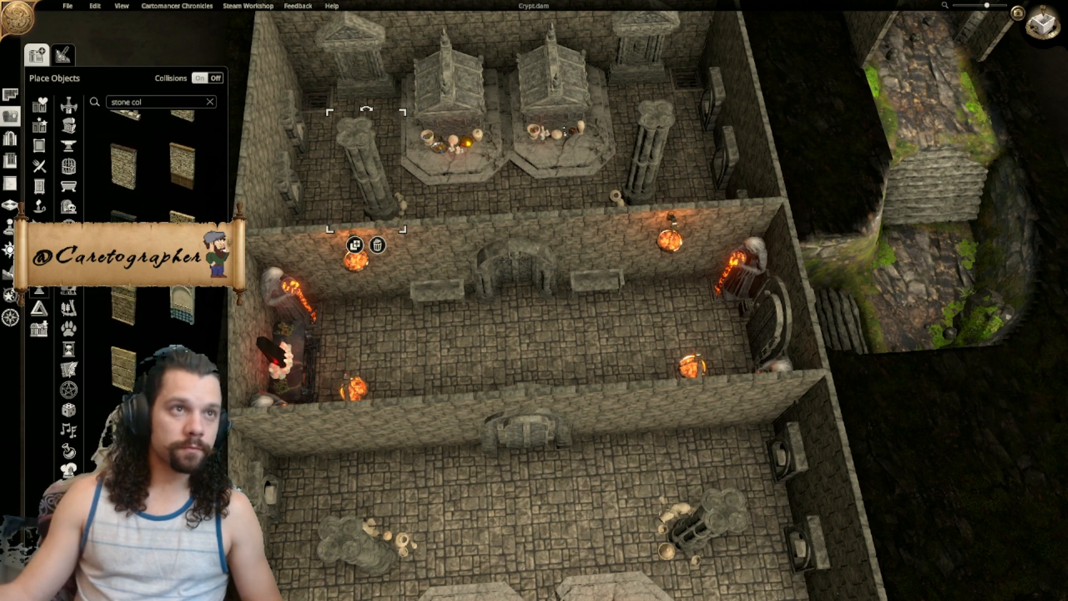
Step: Find the crypt's clustered stone column in the object library's column category and mark it as a favourite
{"action": "left_click", "coordinate": [44, 180]}
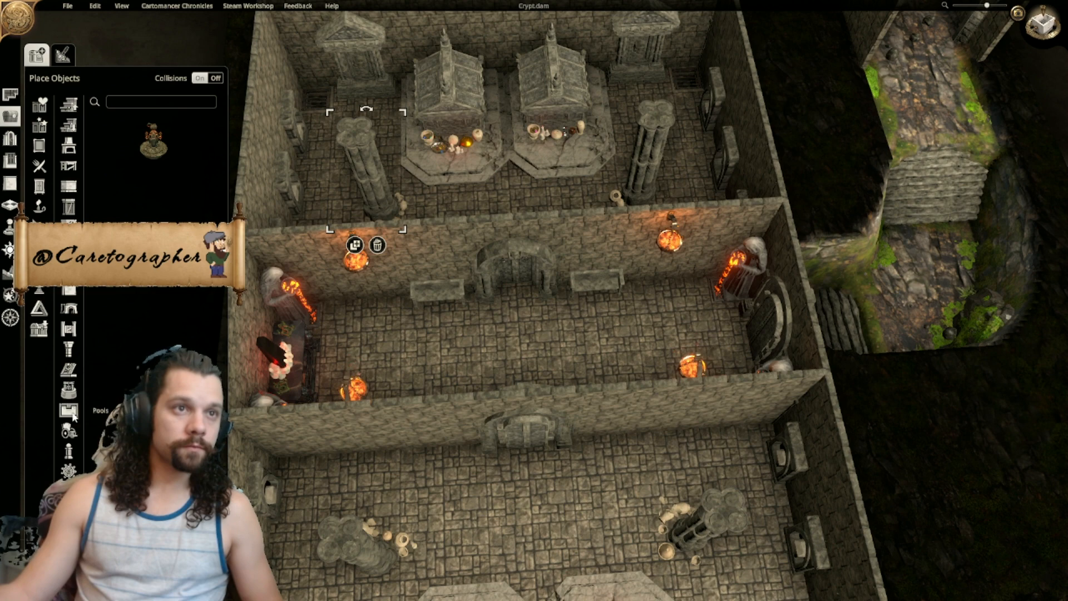
{"action": "left_click", "coordinate": [71, 448]}
{"action": "left_click", "coordinate": [69, 349]}
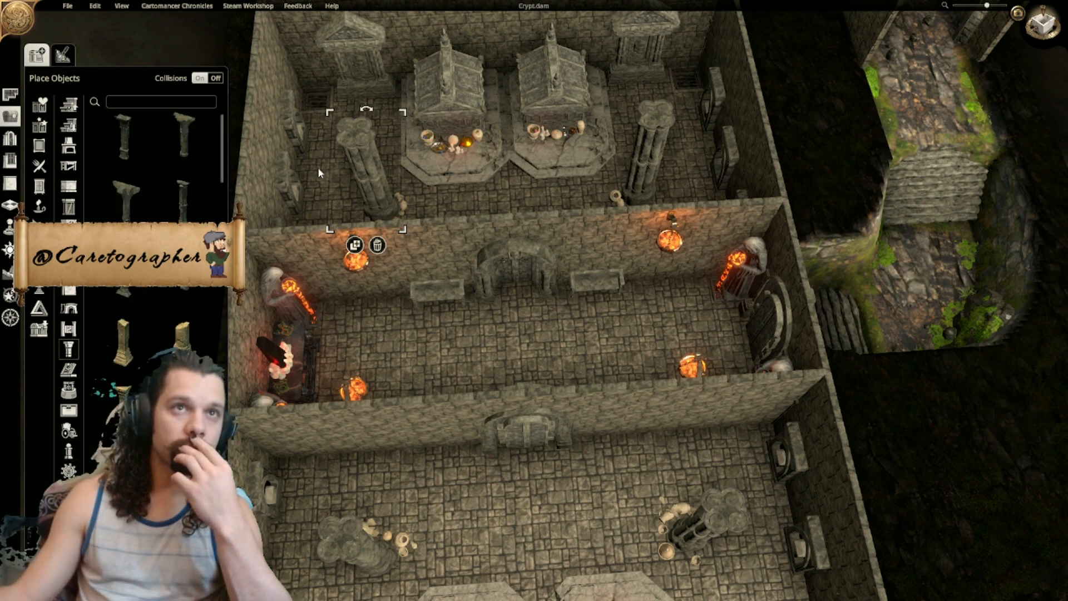
{"action": "left_click_drag", "start_coordinate": [370, 180], "coordinate": [446, 172]}
{"action": "key", "text": "ctrl+z"}
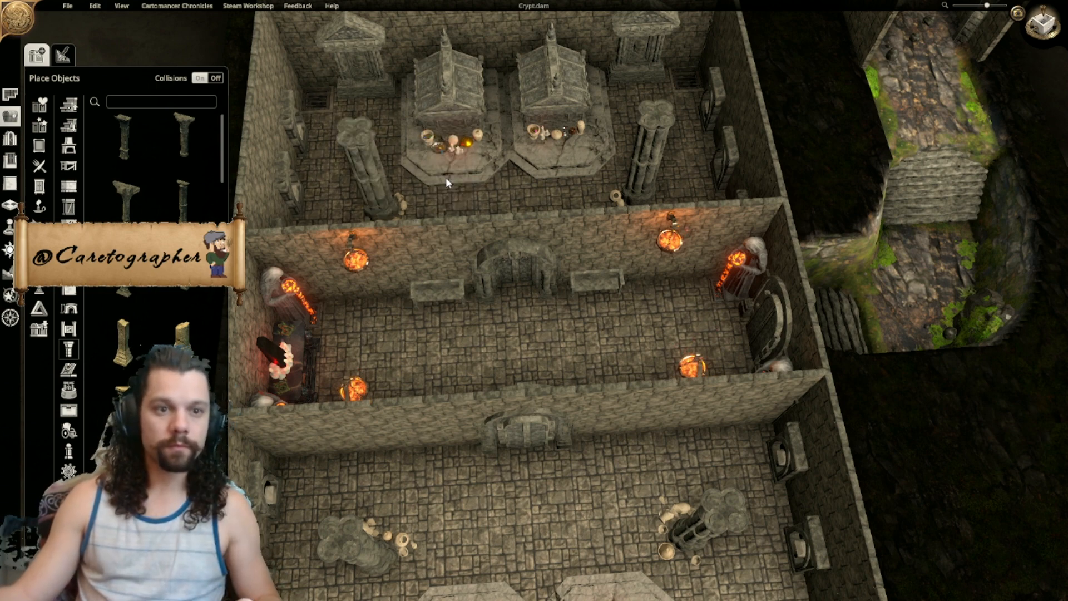
{"action": "scroll", "coordinate": [223, 138], "scroll_direction": "down", "scroll_amount": 5}
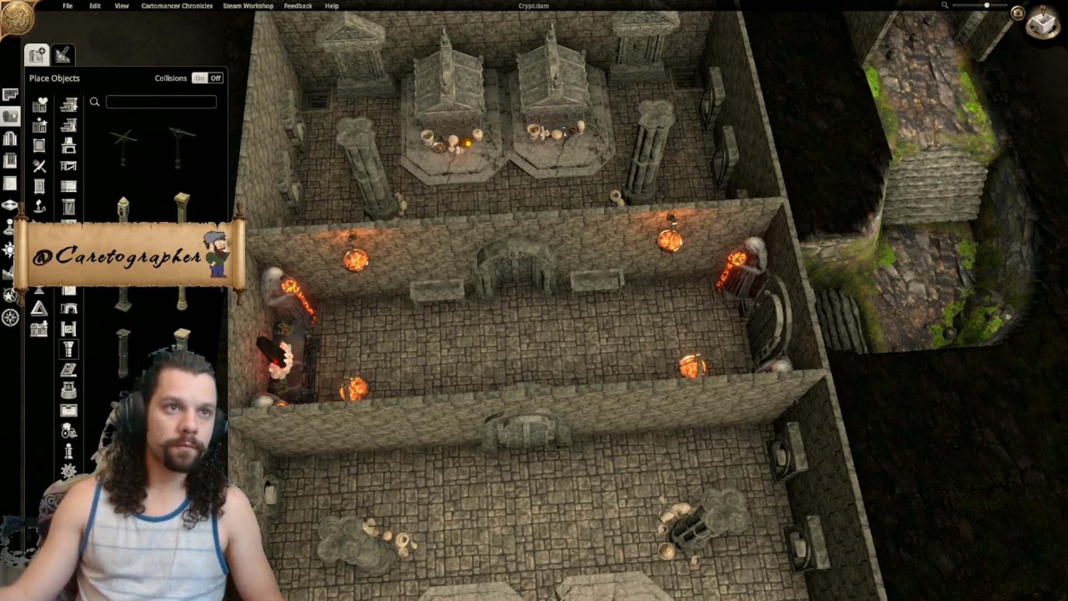
{"action": "left_click", "coordinate": [127, 353]}
{"action": "right_click_drag", "start_coordinate": [407, 189], "coordinate": [471, 362]}
{"action": "right_click", "coordinate": [490, 408]}
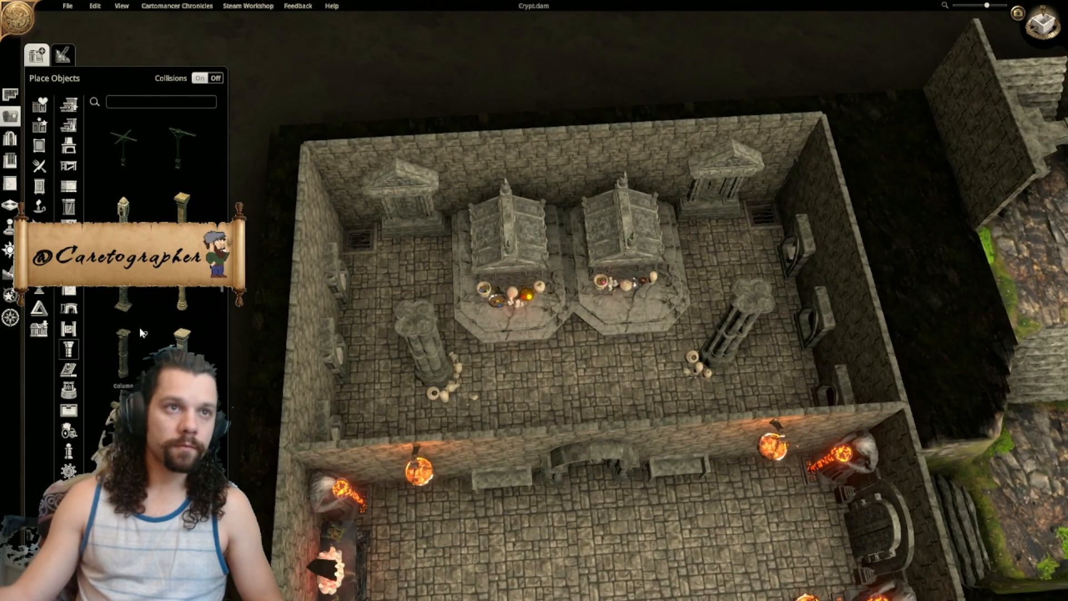
{"action": "right_click_drag", "start_coordinate": [543, 375], "coordinate": [485, 260]}
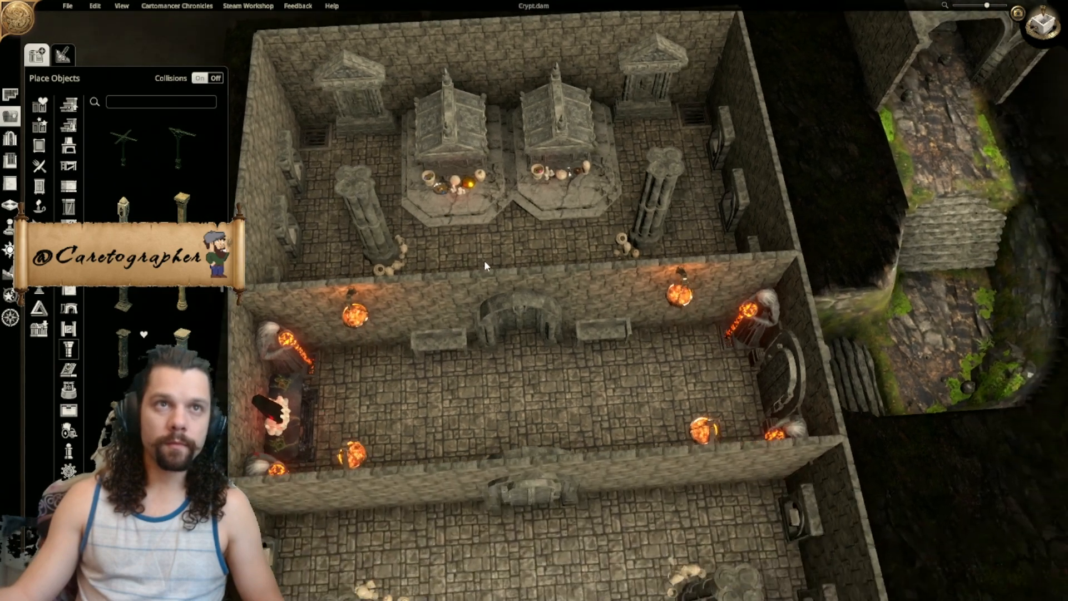
Step: Examine the crypt's arched wall niches up close and search the object library for "cry" to look for matching objects
{"action": "scroll", "coordinate": [323, 200], "scroll_direction": "up", "scroll_amount": 10}
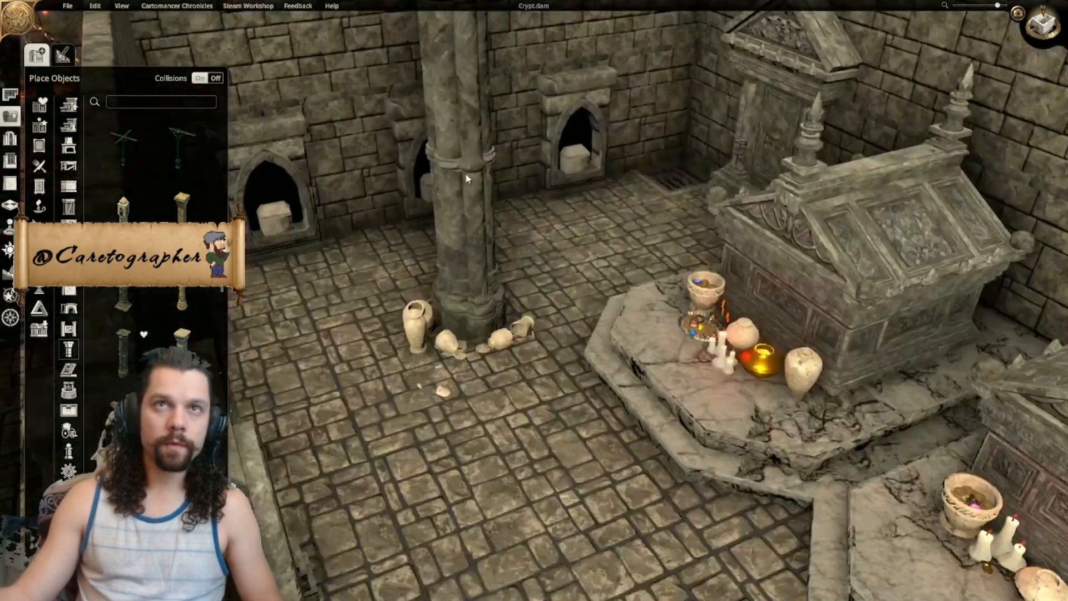
{"action": "scroll", "coordinate": [513, 270], "scroll_direction": "down", "scroll_amount": 3}
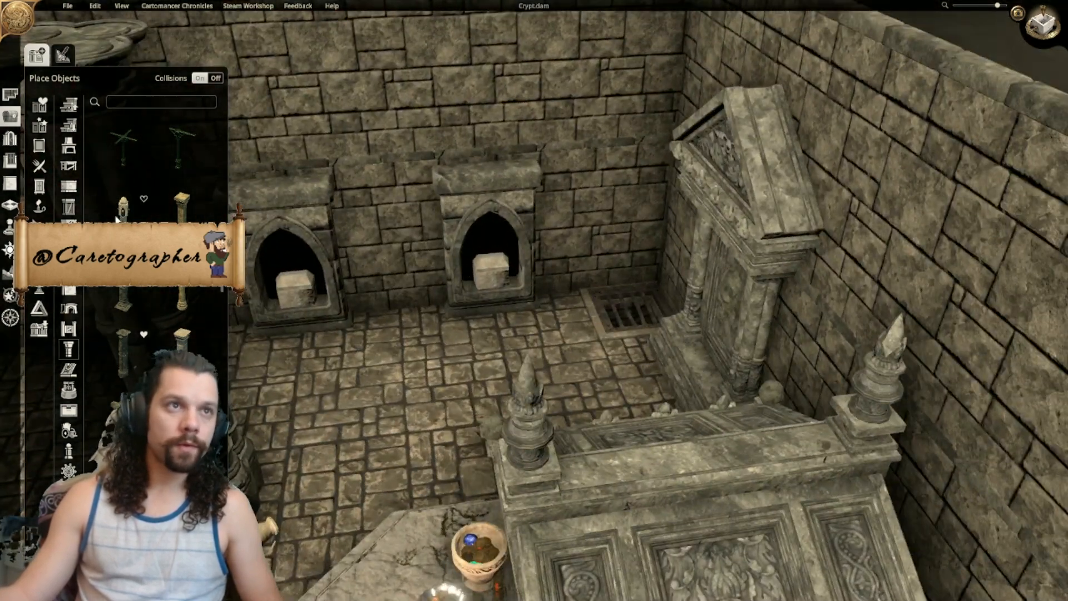
{"action": "left_click", "coordinate": [132, 101]}
{"action": "type", "text": "cry"}
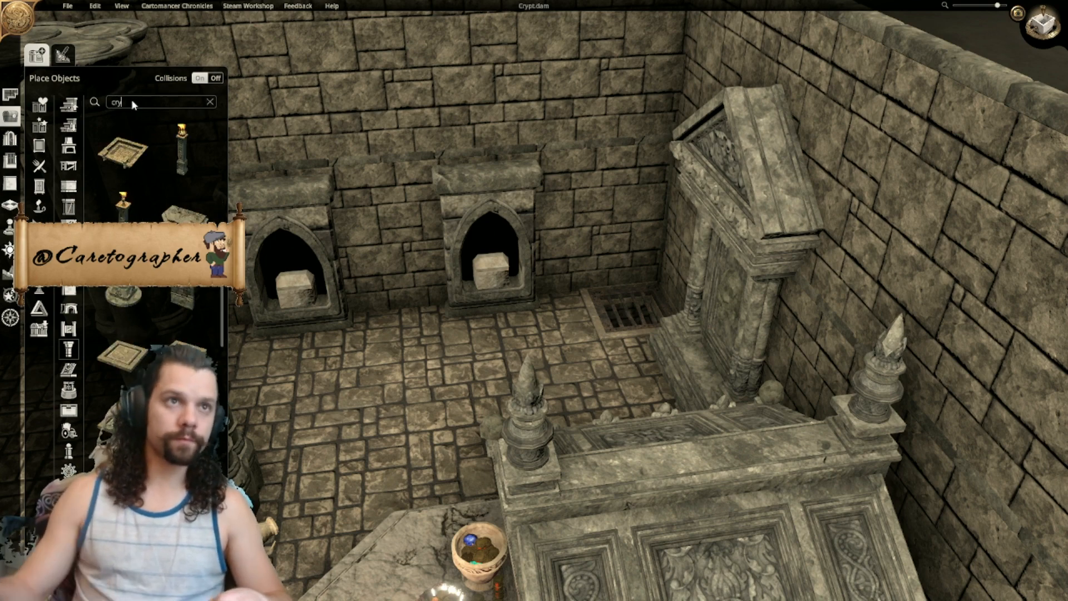
{"action": "left_click_drag", "start_coordinate": [479, 195], "coordinate": [471, 312]}
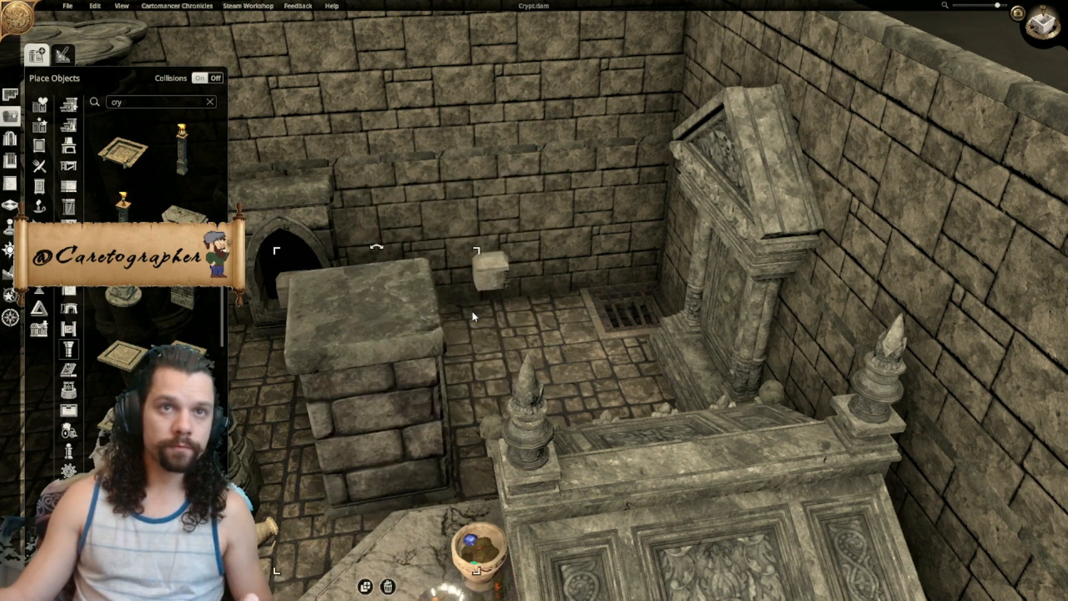
{"action": "key", "text": "ctrl+z"}
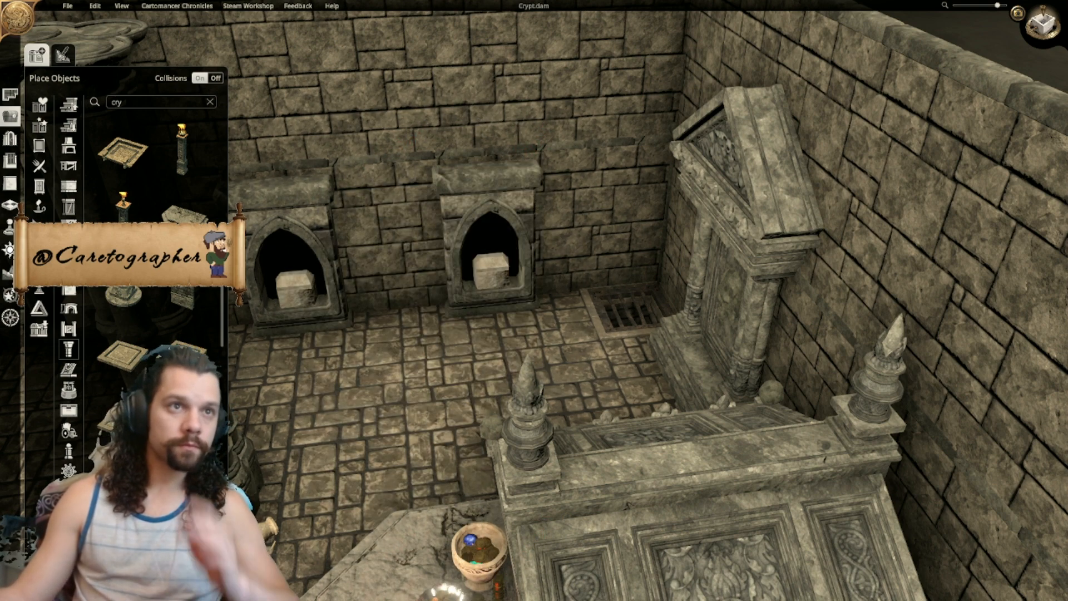
{"action": "left_click_drag", "start_coordinate": [223, 280], "coordinate": [228, 254]}
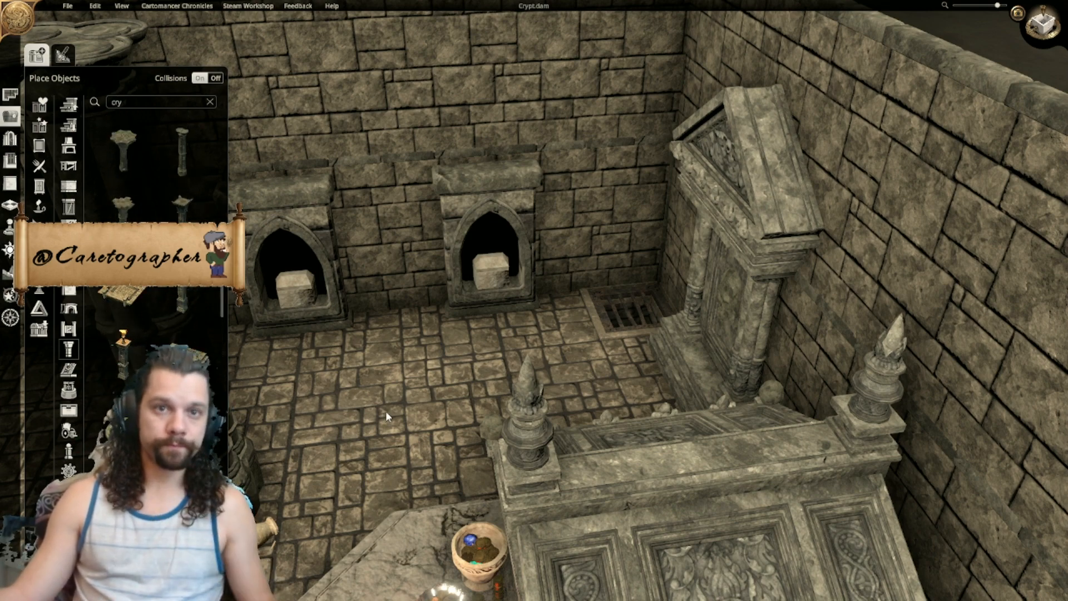
Step: Examine the crypt's mossy entrance passage, with its stone stairs and archway, from several angles in 3D
{"action": "right_click_drag", "start_coordinate": [389, 414], "coordinate": [502, 108]}
{"action": "scroll", "coordinate": [517, 212], "scroll_direction": "down", "scroll_amount": 5}
{"action": "middle_click_drag", "start_coordinate": [525, 248], "coordinate": [525, 239]}
{"action": "scroll", "coordinate": [525, 239], "scroll_direction": "up", "scroll_amount": 3}
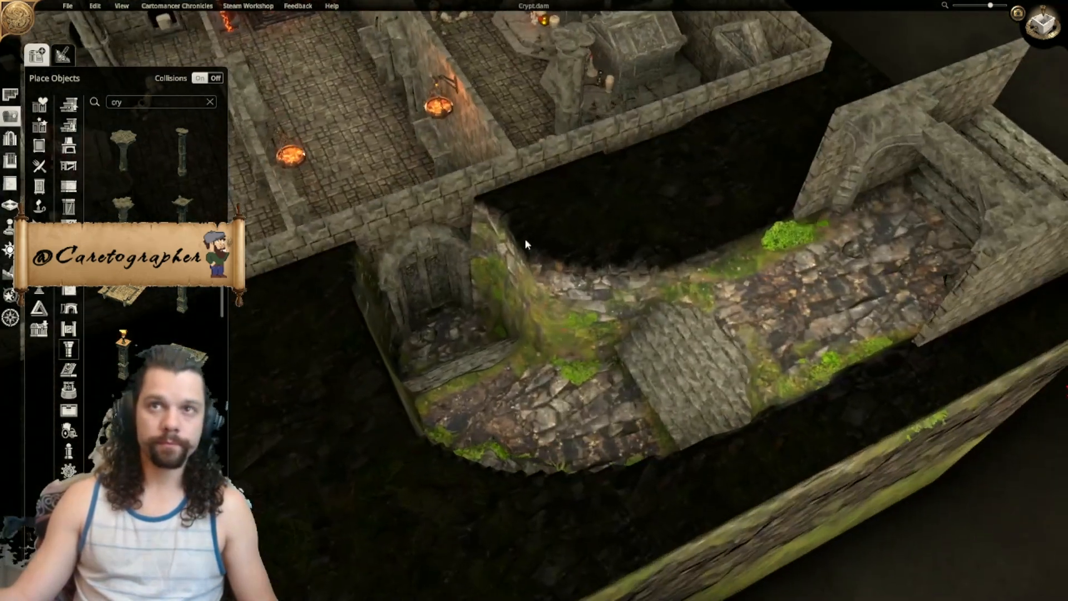
{"action": "right_click_drag", "start_coordinate": [560, 267], "coordinate": [457, 284]}
{"action": "scroll", "coordinate": [525, 321], "scroll_direction": "down", "scroll_amount": 3}
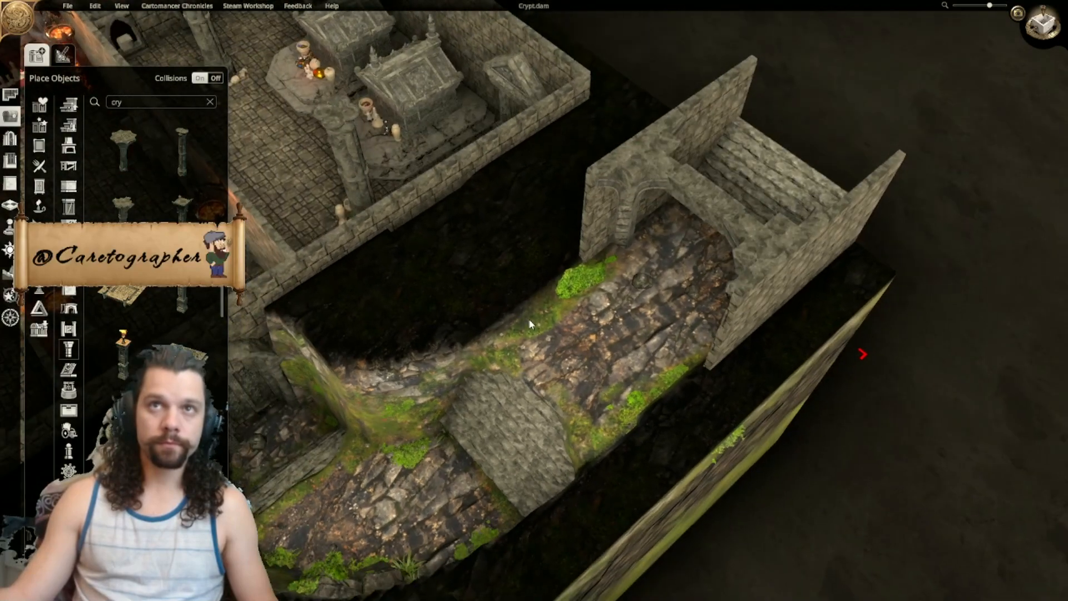
{"action": "middle_click_drag", "start_coordinate": [493, 315], "coordinate": [575, 271]}
{"action": "middle_click_drag", "start_coordinate": [678, 267], "coordinate": [374, 380]}
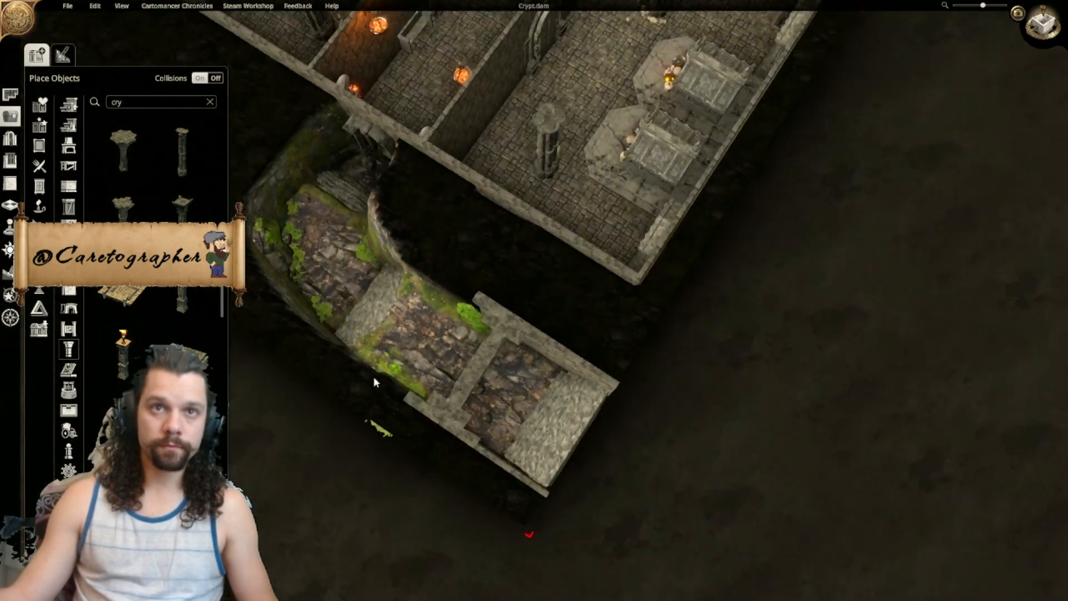
{"action": "middle_click_drag", "start_coordinate": [508, 356], "coordinate": [498, 406]}
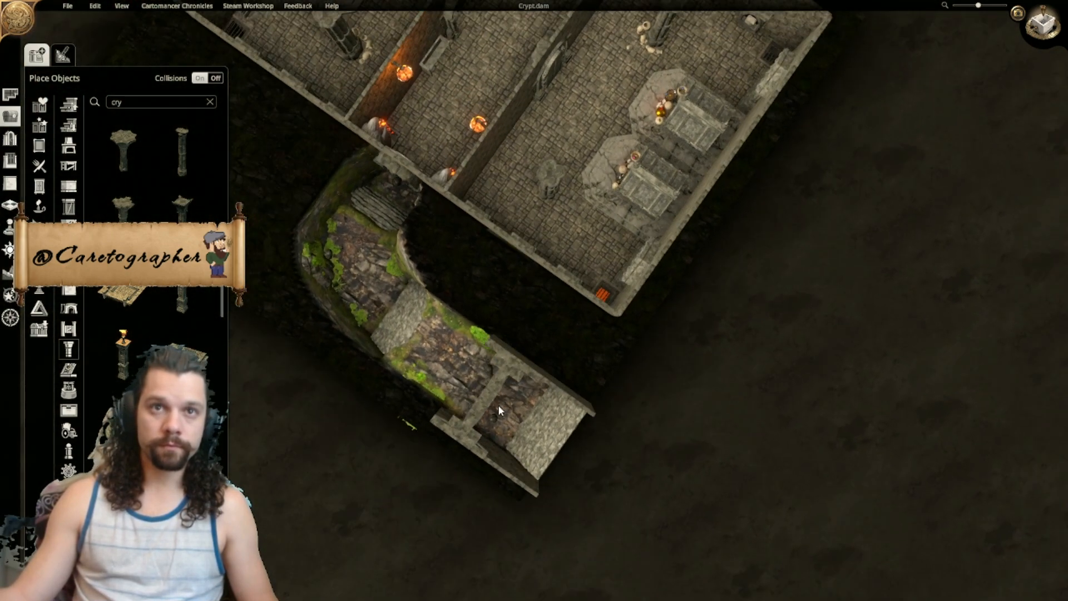
Step: Inspect the crypt's tombs, columns and brazier-lit central corridor up close and from above
{"action": "middle_click_drag", "start_coordinate": [477, 251], "coordinate": [750, 303]}
{"action": "scroll", "coordinate": [568, 286], "scroll_direction": "up", "scroll_amount": 10}
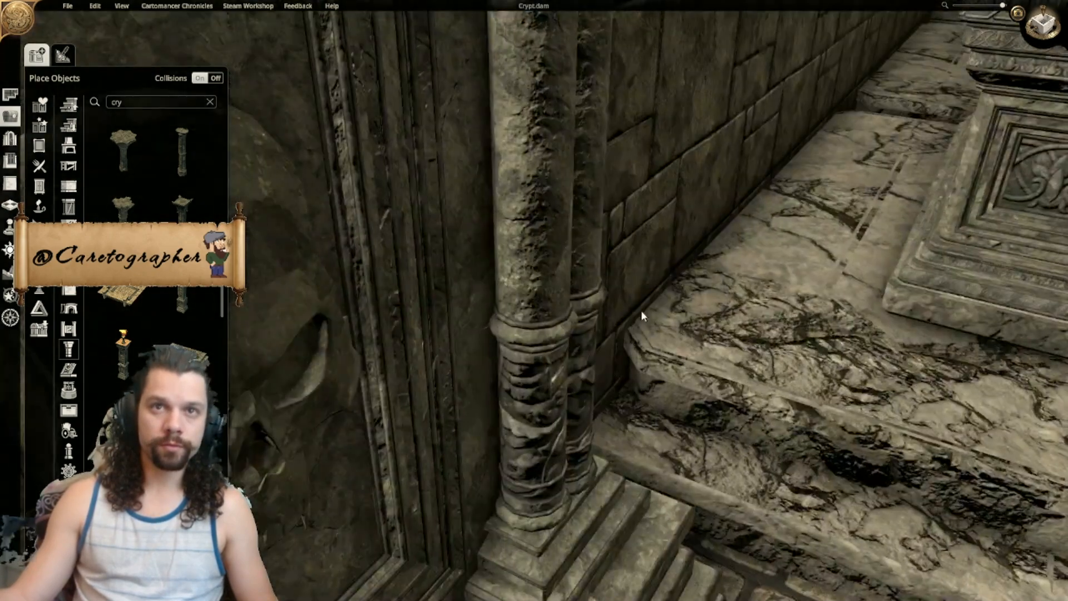
{"action": "middle_click_drag", "start_coordinate": [555, 379], "coordinate": [673, 279]}
{"action": "scroll", "coordinate": [673, 279], "scroll_direction": "down", "scroll_amount": 3}
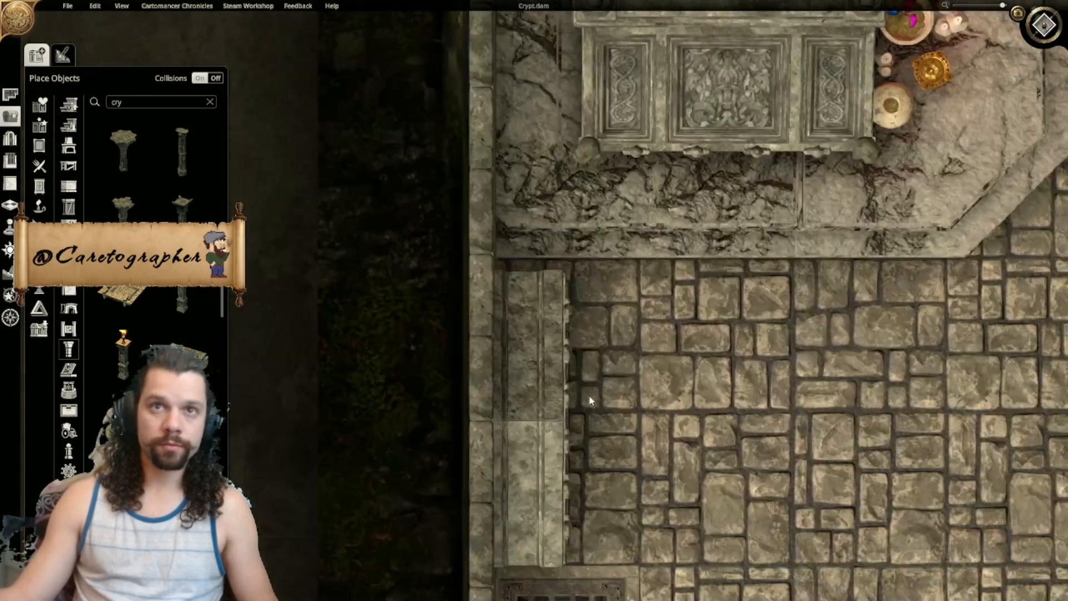
{"action": "middle_click_drag", "start_coordinate": [610, 479], "coordinate": [505, 141]}
{"action": "scroll", "coordinate": [505, 140], "scroll_direction": "down", "scroll_amount": 5}
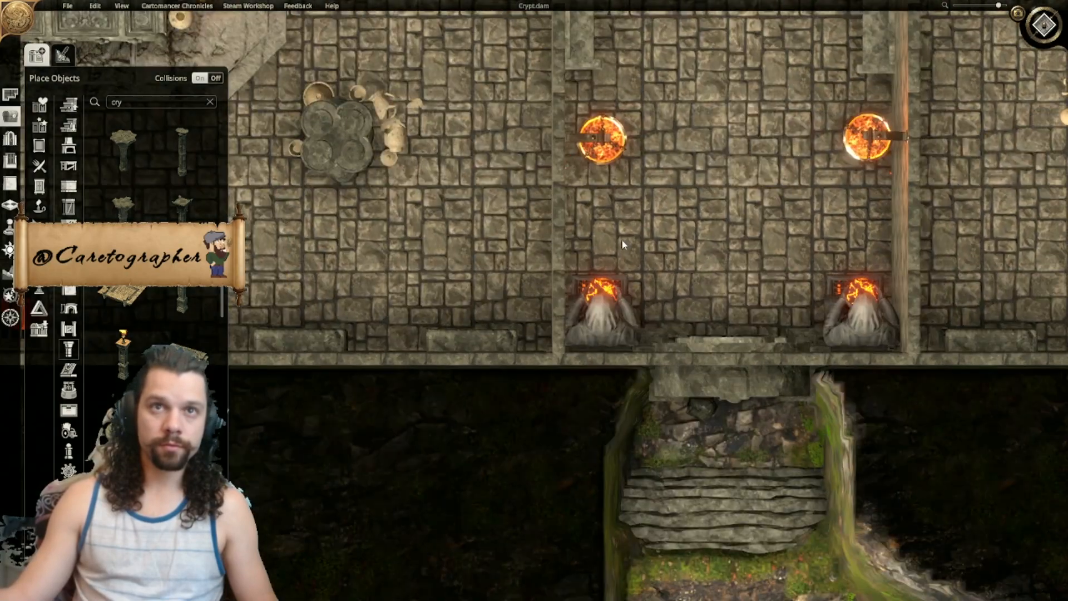
{"action": "middle_click_drag", "start_coordinate": [723, 236], "coordinate": [209, 233]}
{"action": "middle_click_drag", "start_coordinate": [559, 142], "coordinate": [373, 390]}
{"action": "middle_click_drag", "start_coordinate": [540, 176], "coordinate": [526, 417]}
{"action": "scroll", "coordinate": [601, 268], "scroll_direction": "down", "scroll_amount": 3}
{"action": "middle_click_drag", "start_coordinate": [600, 267], "coordinate": [509, 402]}
{"action": "middle_click_drag", "start_coordinate": [322, 350], "coordinate": [814, 368]}
{"action": "middle_click_drag", "start_coordinate": [657, 333], "coordinate": [576, 74]}
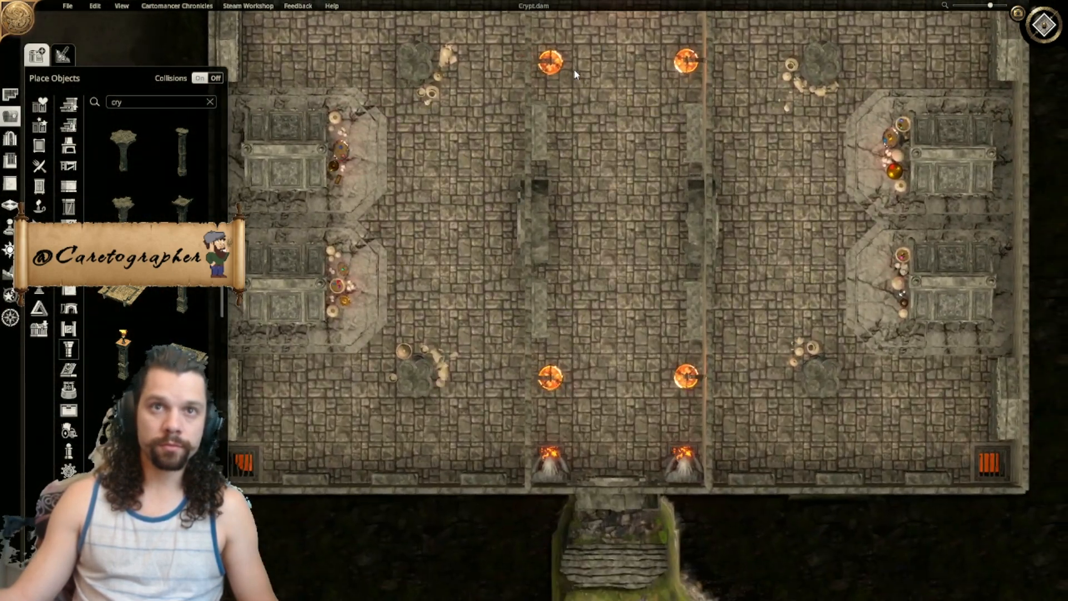
Step: Open the labyrinth map in place of the Crypt map
{"action": "left_click", "coordinate": [66, 6]}
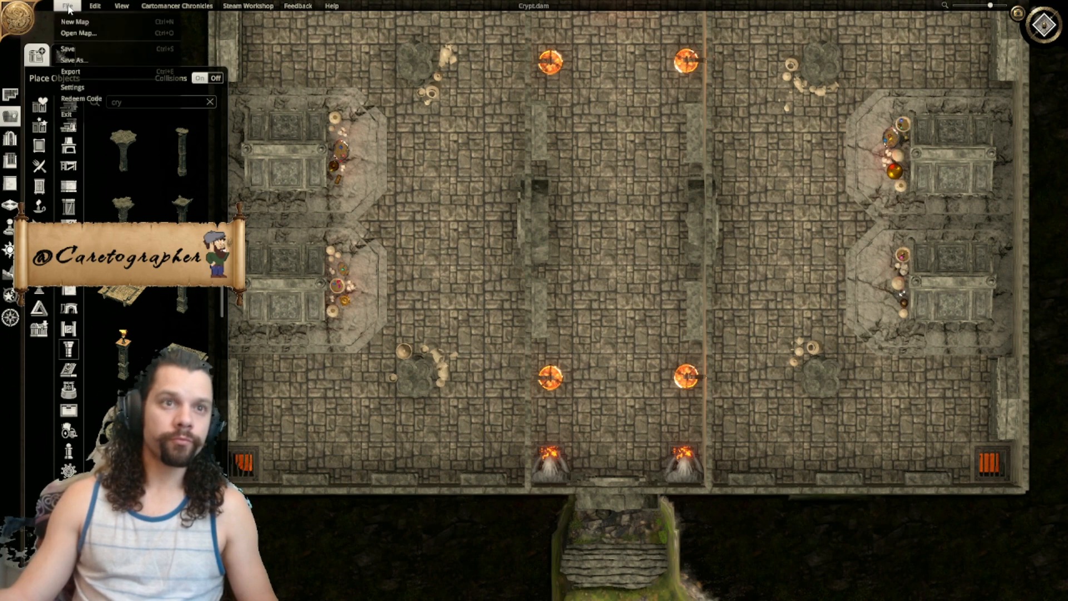
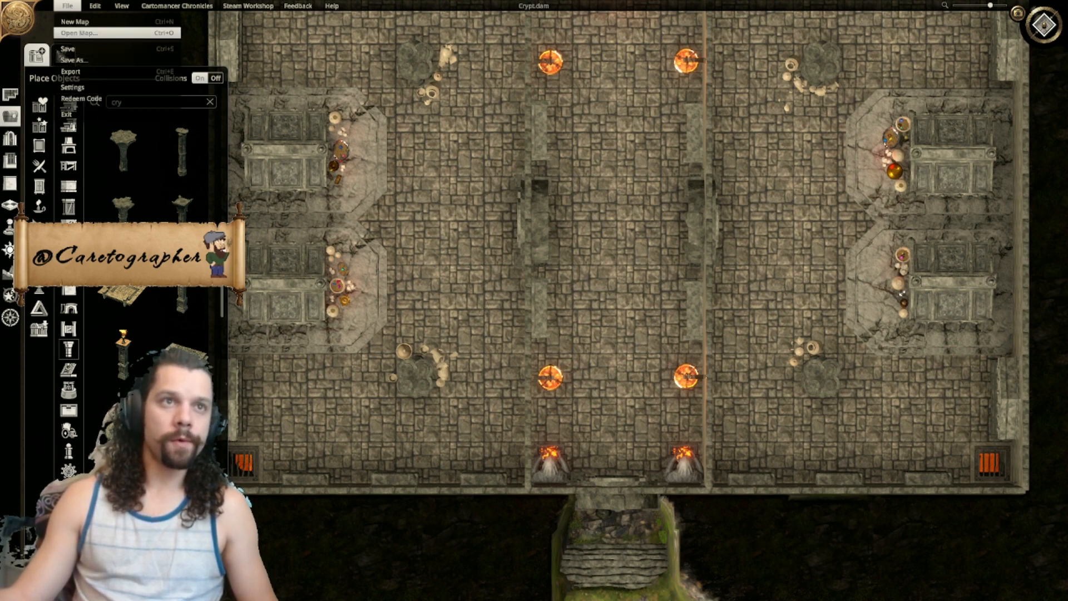
{"action": "double_click", "coordinate": [168, 203]}
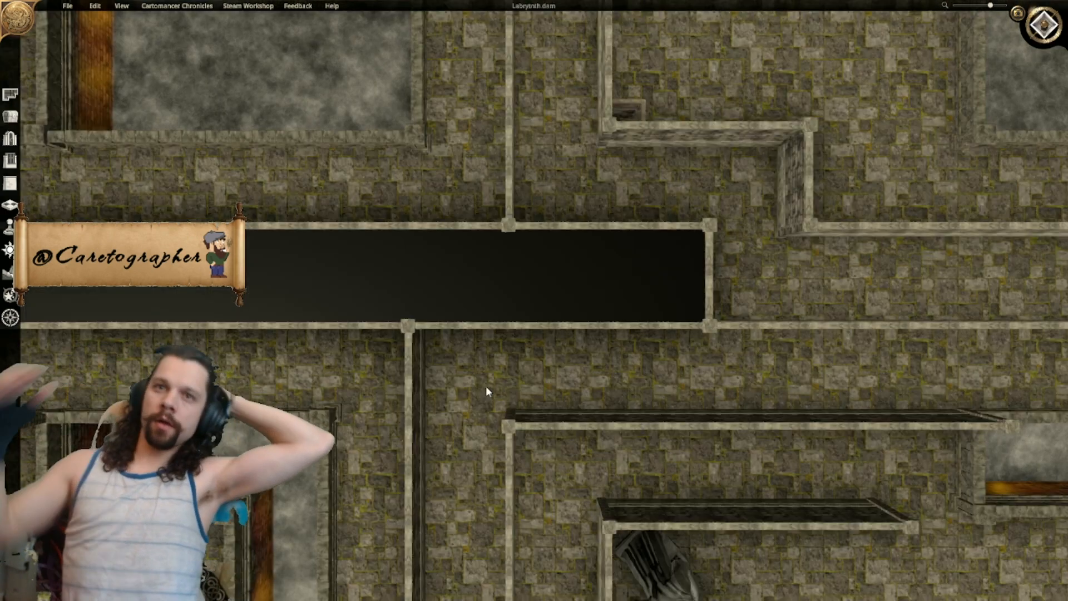
{"action": "scroll", "coordinate": [486, 387], "scroll_direction": "down", "scroll_amount": 5}
{"action": "right_click_drag", "start_coordinate": [457, 270], "coordinate": [553, 364]}
{"action": "scroll", "coordinate": [461, 337], "scroll_direction": "up", "scroll_amount": 5}
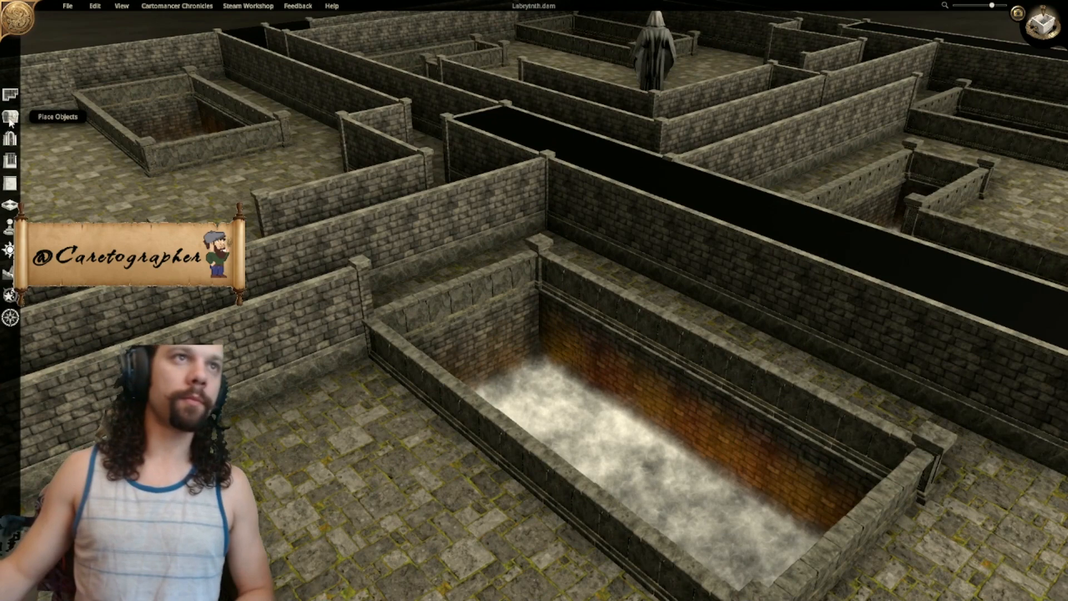
Step: Place the favourited hanging Brazier on the short labyrinth wall beside the fog-filled pit
{"action": "left_click", "coordinate": [10, 118]}
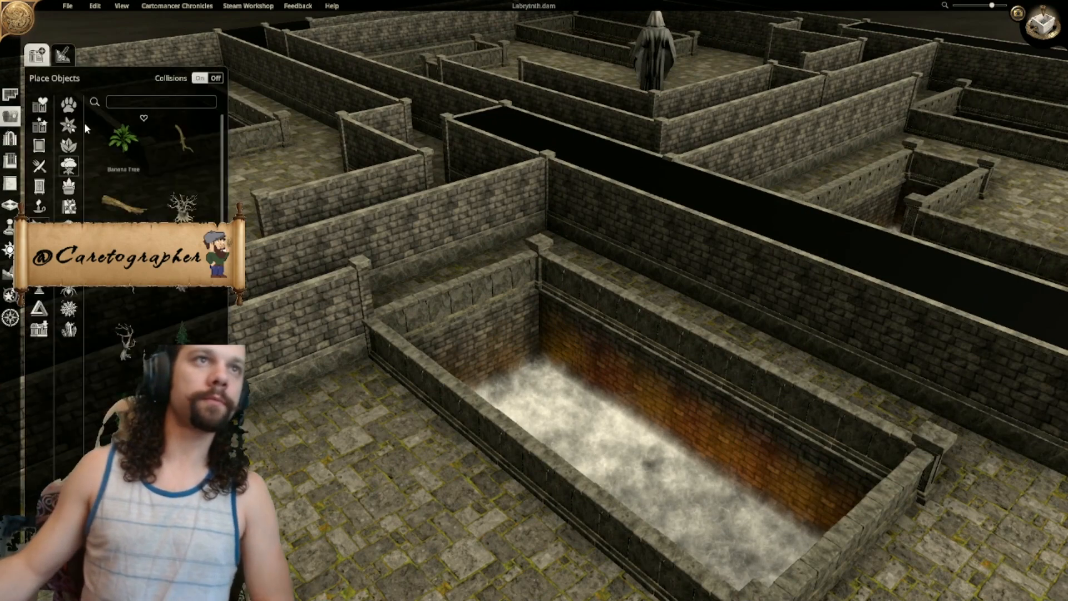
{"action": "left_click", "coordinate": [39, 108]}
{"action": "left_click", "coordinate": [123, 138]}
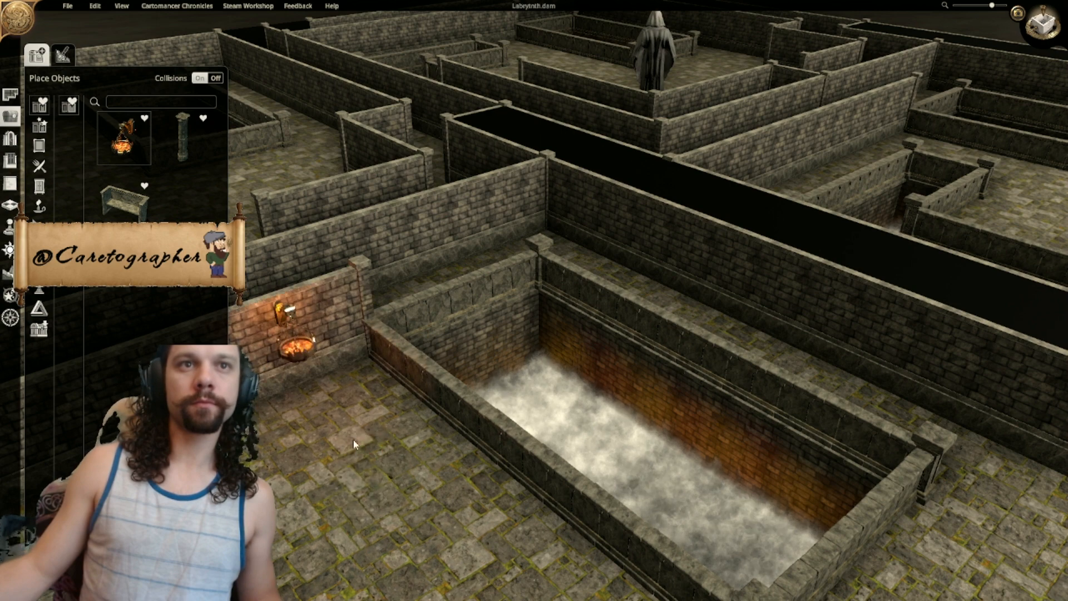
{"action": "middle_click_drag", "start_coordinate": [343, 421], "coordinate": [481, 375]}
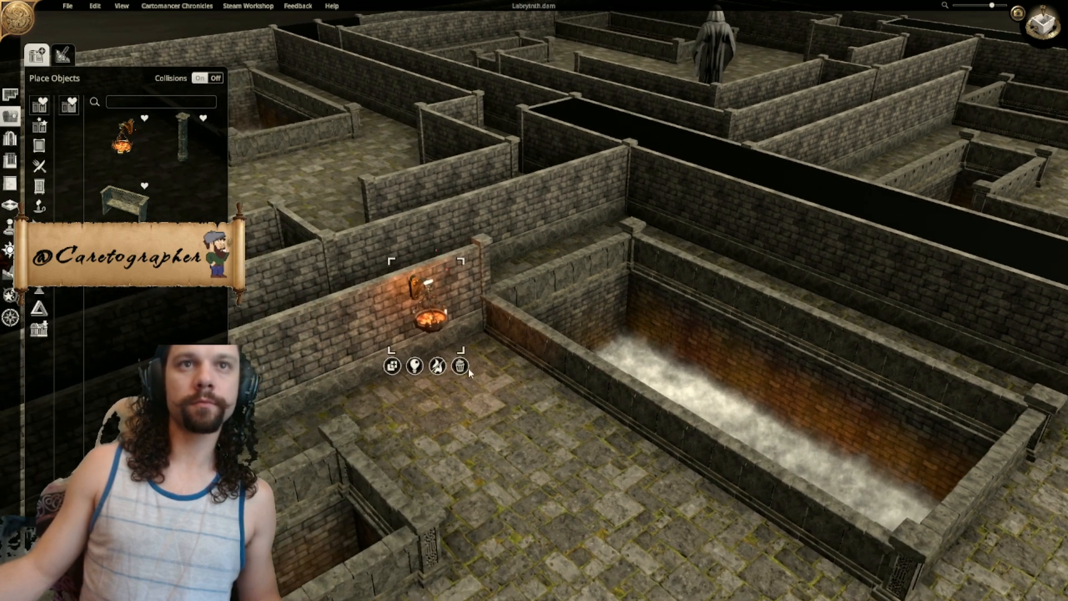
Step: Turn collisions off and move the brazier to the wall corner behind the fog-filled pit, with its arm angled diagonally into the corner
{"action": "left_click_drag", "start_coordinate": [442, 319], "coordinate": [629, 212]}
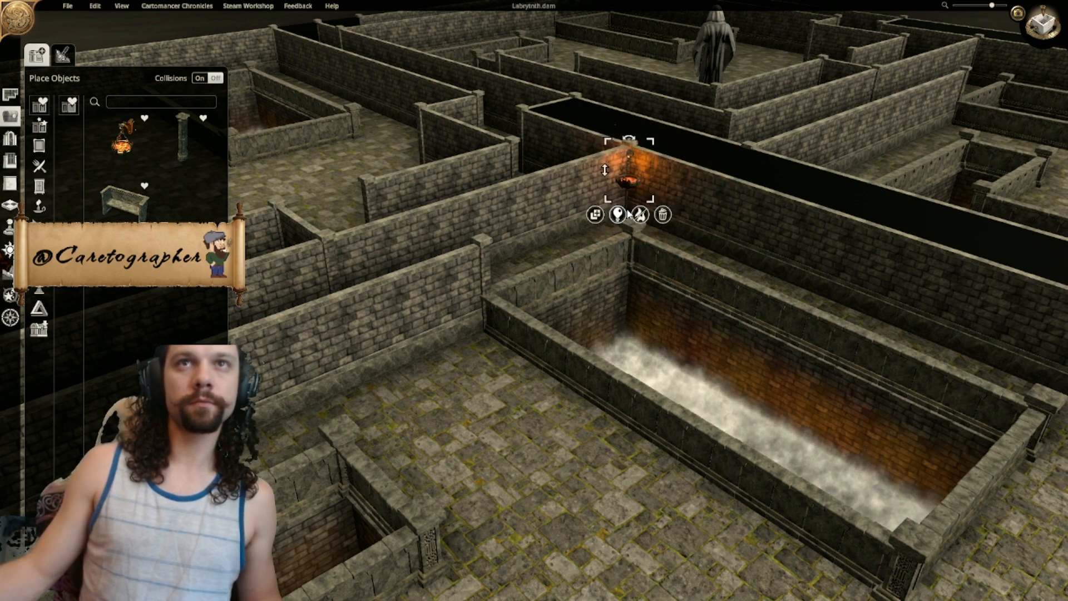
{"action": "right_click_drag", "start_coordinate": [775, 249], "coordinate": [657, 196]}
{"action": "middle_click_drag", "start_coordinate": [656, 194], "coordinate": [640, 228]}
{"action": "scroll", "coordinate": [562, 191], "scroll_direction": "up", "scroll_amount": 5}
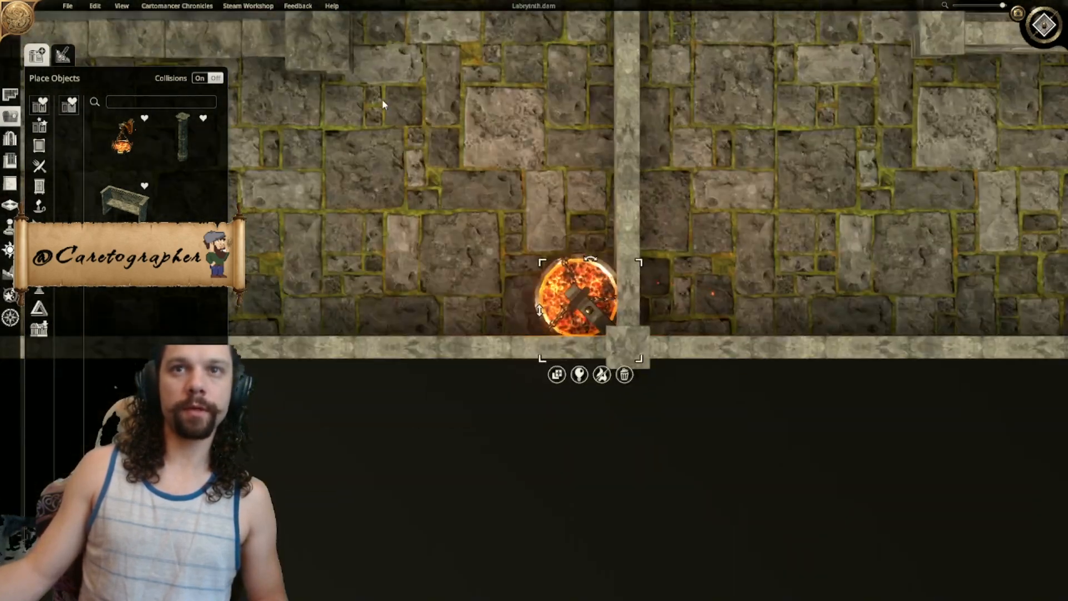
{"action": "left_click_drag", "start_coordinate": [563, 295], "coordinate": [541, 257]}
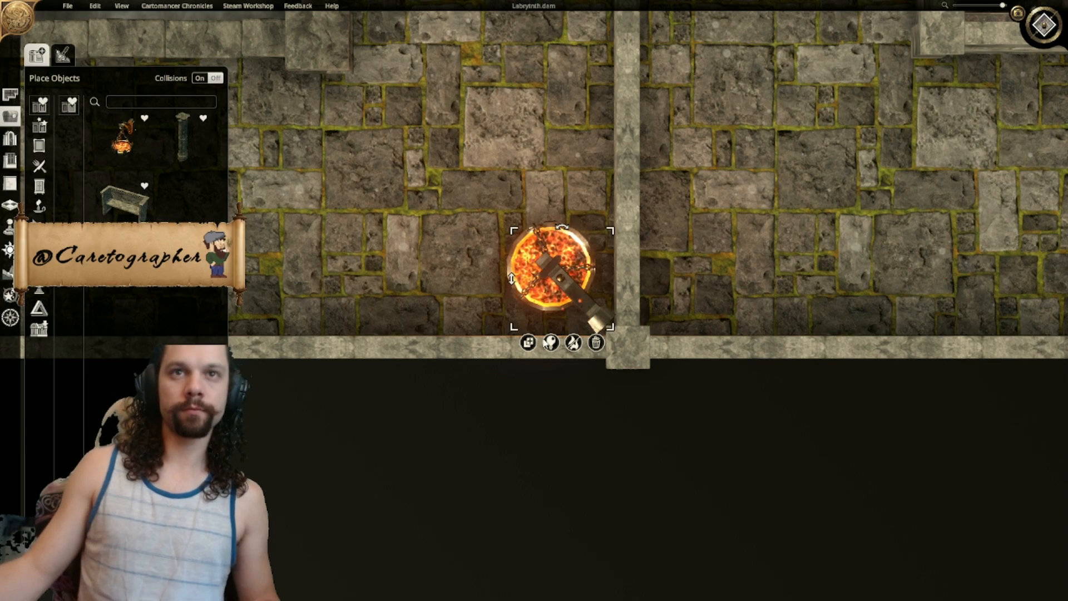
Step: Duplicate the corner brazier and place the copy, arm turned into the corner, where the map's upper outer wall meets the dividing wall
{"action": "left_click", "coordinate": [527, 342]}
{"action": "scroll", "coordinate": [567, 178], "scroll_direction": "down", "scroll_amount": 4}
{"action": "key", "text": "w"}
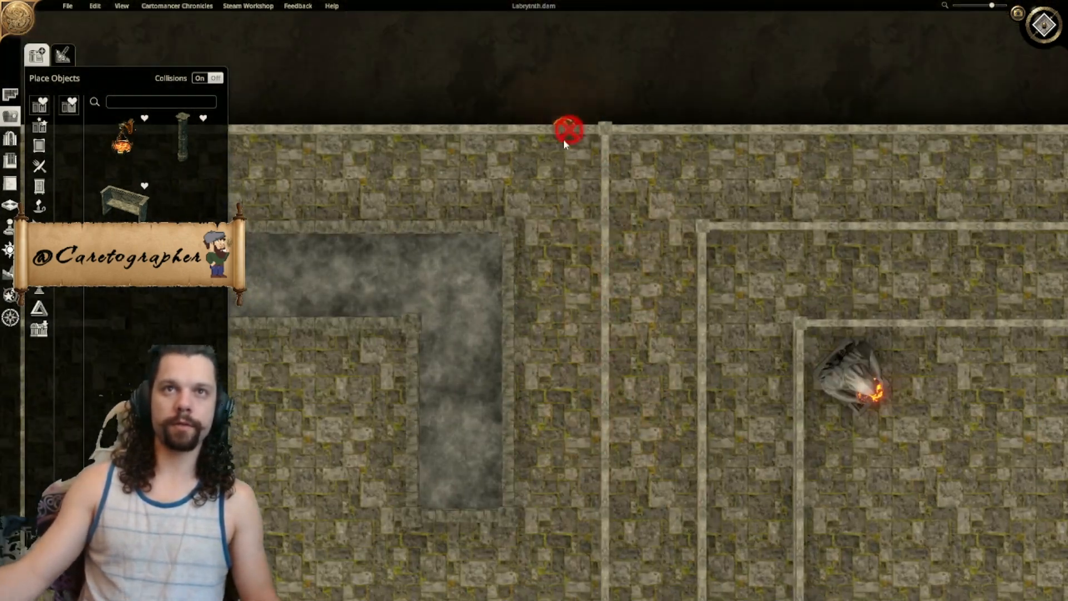
{"action": "scroll", "coordinate": [565, 173], "scroll_direction": "up", "scroll_amount": 3}
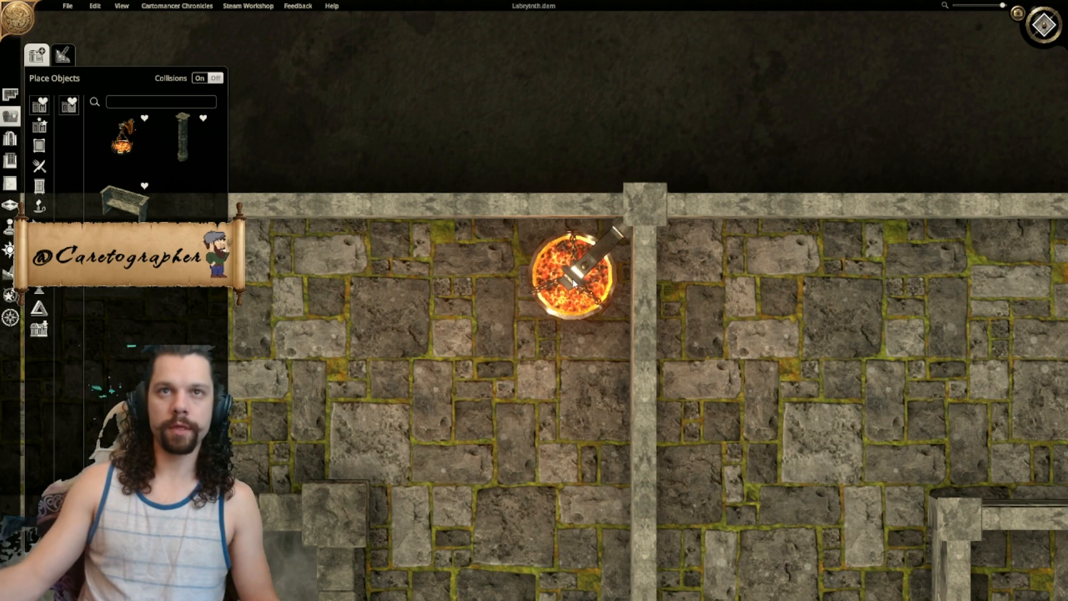
Step: Duplicate the brazier behind the fog-filled pit and place the copy in the matching corner against the map's right outer wall
{"action": "right_click_drag", "start_coordinate": [662, 512], "coordinate": [623, 128]}
{"action": "mouse_move", "coordinate": [628, 478]}
{"action": "right_mouse_down"}
{"action": "mouse_move", "coordinate": [619, 370]}
{"action": "mouse_move", "coordinate": [551, 100]}
{"action": "right_mouse_up"}
{"action": "right_click_drag", "start_coordinate": [560, 491], "coordinate": [581, 95]}
{"action": "right_click_drag", "start_coordinate": [509, 277], "coordinate": [570, 106]}
{"action": "right_click_drag", "start_coordinate": [639, 500], "coordinate": [512, 107]}
{"action": "right_click_drag", "start_coordinate": [646, 464], "coordinate": [458, 208]}
{"action": "left_click", "coordinate": [520, 252]}
{"action": "left_click_drag", "start_coordinate": [520, 252], "coordinate": [522, 249]}
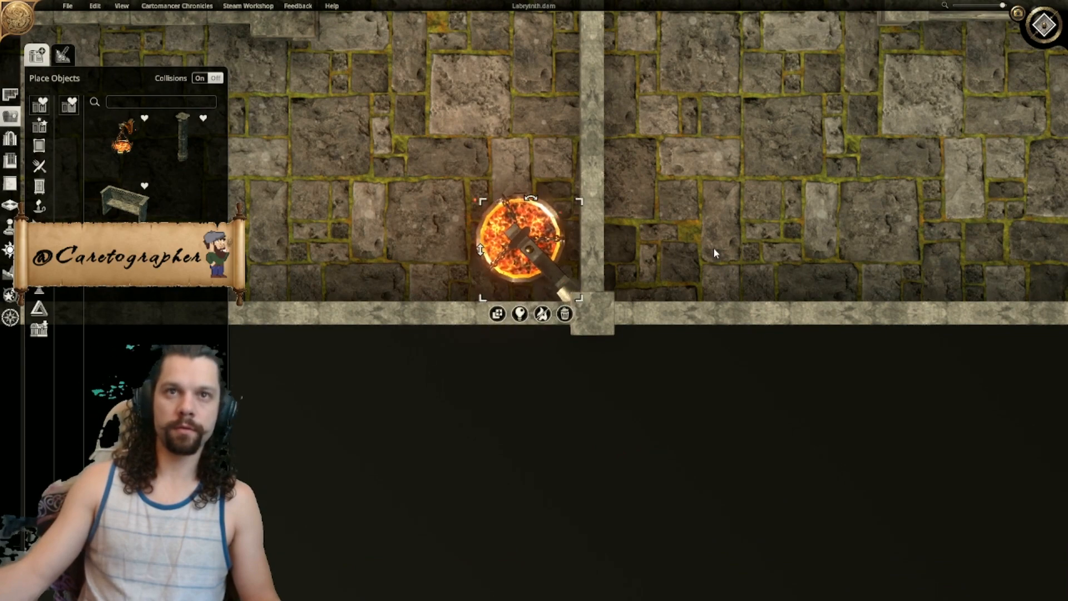
{"action": "right_click_drag", "start_coordinate": [715, 253], "coordinate": [709, 288]}
{"action": "left_click", "coordinate": [526, 325]}
{"action": "scroll", "coordinate": [610, 413], "scroll_direction": "down", "scroll_amount": 7}
{"action": "right_click_drag", "start_coordinate": [730, 325], "coordinate": [349, 290]}
{"action": "right_click_drag", "start_coordinate": [711, 267], "coordinate": [427, 361]}
{"action": "scroll", "coordinate": [427, 361], "scroll_direction": "up", "scroll_amount": 6}
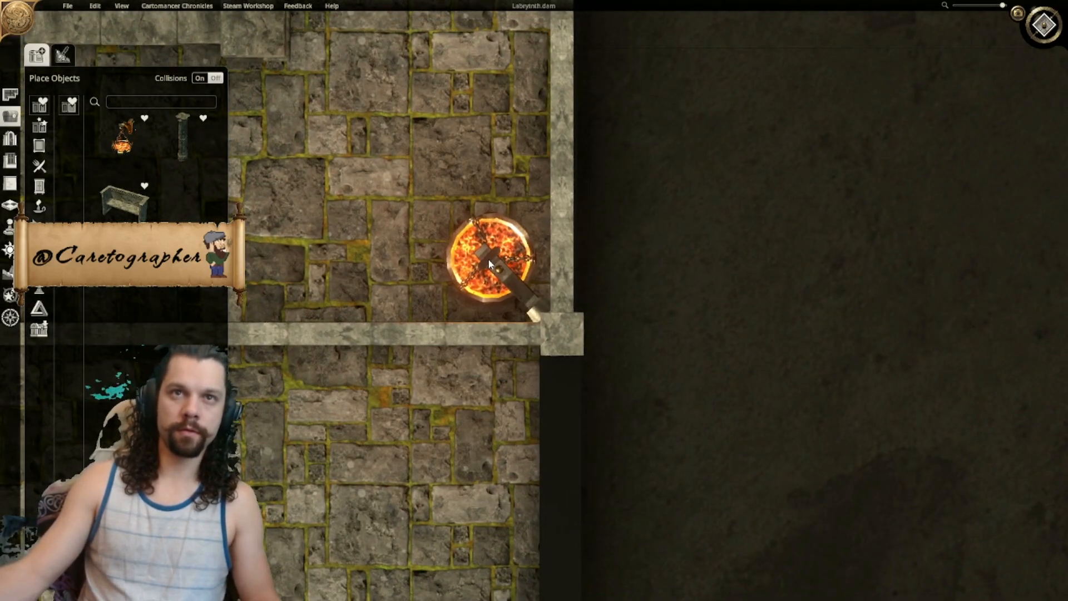
{"action": "left_click", "coordinate": [488, 259]}
Step: Place another brazier at the top corner of the upper-right labyrinth section, with its arm rotated diagonally into the corner
{"action": "scroll", "coordinate": [479, 173], "scroll_direction": "down", "scroll_amount": 6}
{"action": "right_click_drag", "start_coordinate": [479, 173], "coordinate": [536, 268]}
{"action": "scroll", "coordinate": [534, 387], "scroll_direction": "up", "scroll_amount": 6}
{"action": "scroll", "coordinate": [523, 306], "scroll_direction": "up", "scroll_amount": 8, "text": "shift"}
{"action": "scroll", "coordinate": [504, 315], "scroll_direction": "down", "scroll_amount": 2, "text": "shift"}
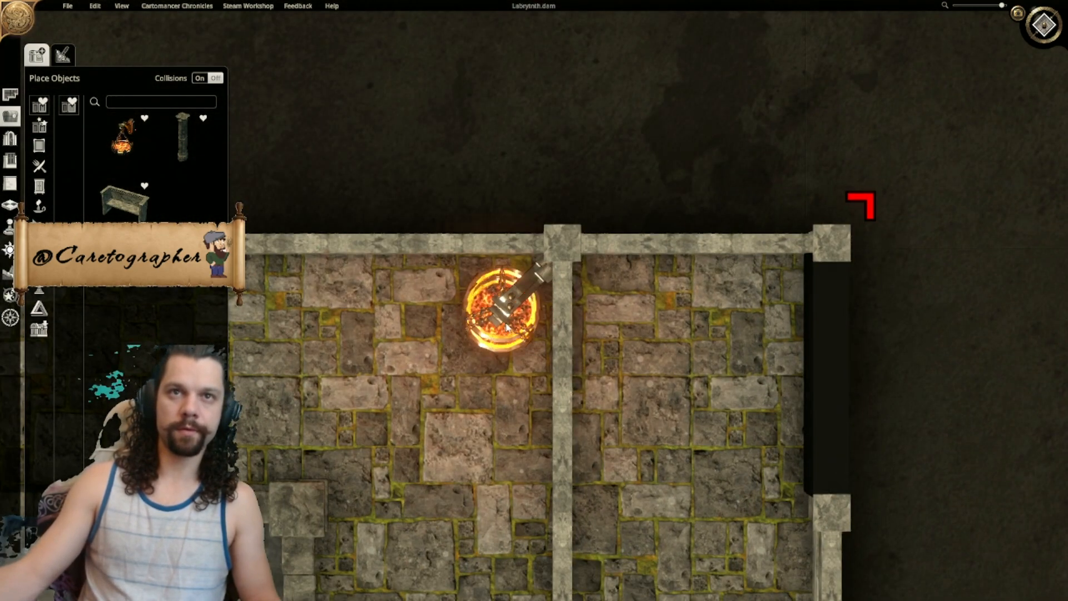
{"action": "left_click", "coordinate": [504, 318]}
Step: Place a brazier in the top wall corner of the lower-right labyrinth section, above the L-shaped fog pit
{"action": "scroll", "coordinate": [506, 325], "scroll_direction": "down", "scroll_amount": 6}
{"action": "right_click_drag", "start_coordinate": [520, 501], "coordinate": [729, 117]}
{"action": "right_click_drag", "start_coordinate": [526, 467], "coordinate": [688, 97]}
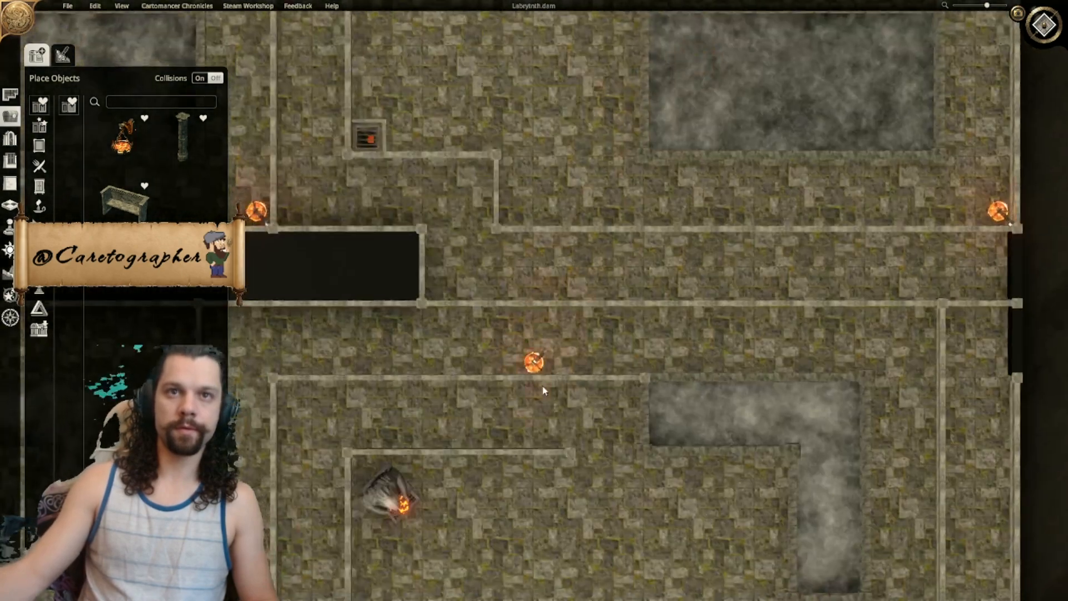
{"action": "right_click_drag", "start_coordinate": [661, 392], "coordinate": [334, 358]}
{"action": "scroll", "coordinate": [569, 289], "scroll_direction": "up", "scroll_amount": 6}
{"action": "right_click_drag", "start_coordinate": [654, 271], "coordinate": [460, 340]}
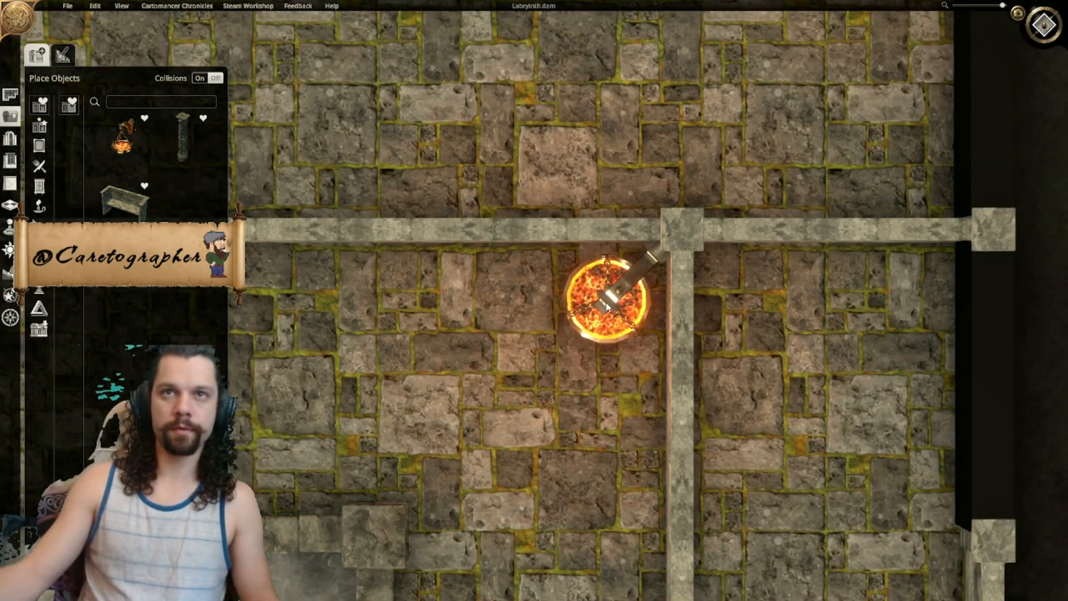
{"action": "left_click", "coordinate": [607, 306]}
Step: Place a brazier in the lower-right section's bottom corner at the outer wall, with its arm angled into the corner
{"action": "right_click_drag", "start_coordinate": [611, 400], "coordinate": [506, 4]}
{"action": "right_click_drag", "start_coordinate": [559, 483], "coordinate": [539, 4]}
{"action": "right_click_drag", "start_coordinate": [503, 383], "coordinate": [536, 5]}
{"action": "right_click_drag", "start_coordinate": [506, 485], "coordinate": [522, 4]}
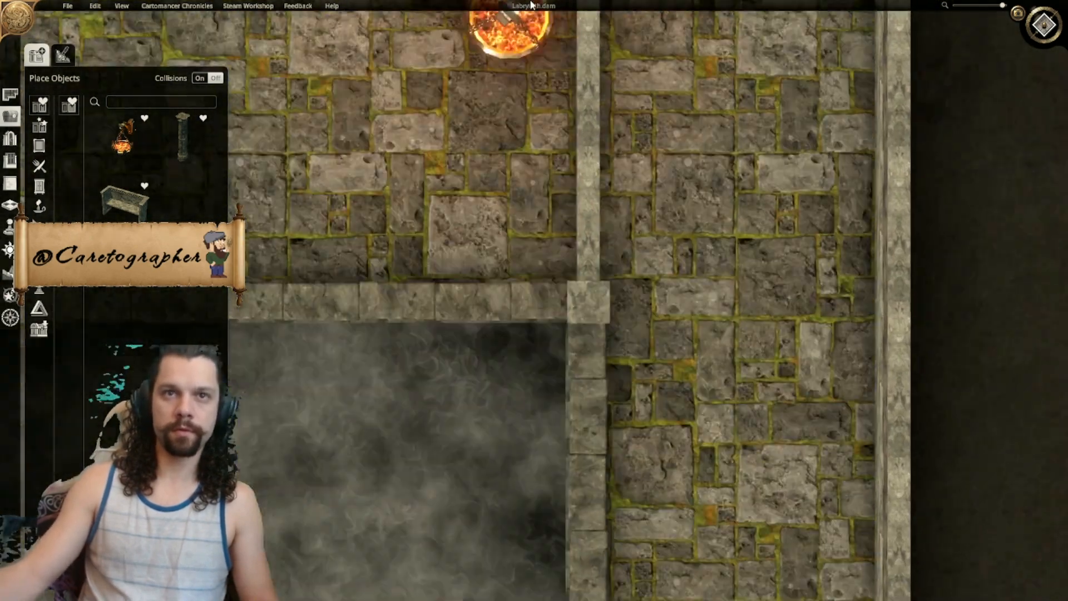
{"action": "right_click_drag", "start_coordinate": [609, 453], "coordinate": [454, 5]}
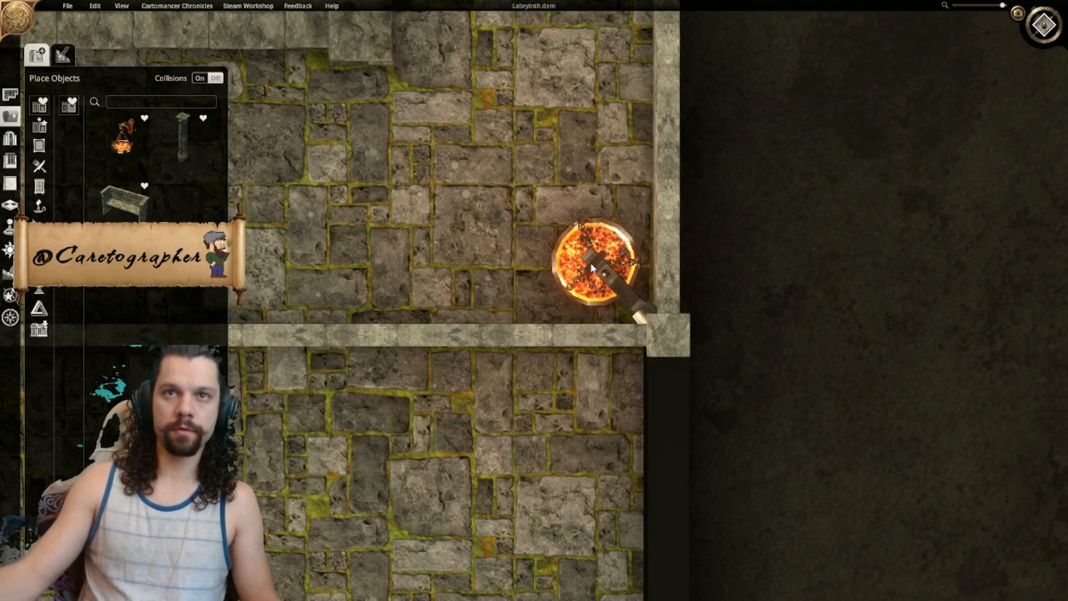
{"action": "left_click", "coordinate": [573, 337]}
Step: Place a brazier in the lower-left section's bottom corner, between the rectangular fog pit and the dividing wall
{"action": "scroll", "coordinate": [556, 390], "scroll_direction": "down", "scroll_amount": 8}
{"action": "right_click_drag", "start_coordinate": [362, 363], "coordinate": [841, 381]}
{"action": "scroll", "coordinate": [579, 353], "scroll_direction": "up", "scroll_amount": 5}
{"action": "right_click_drag", "start_coordinate": [573, 158], "coordinate": [331, 192]}
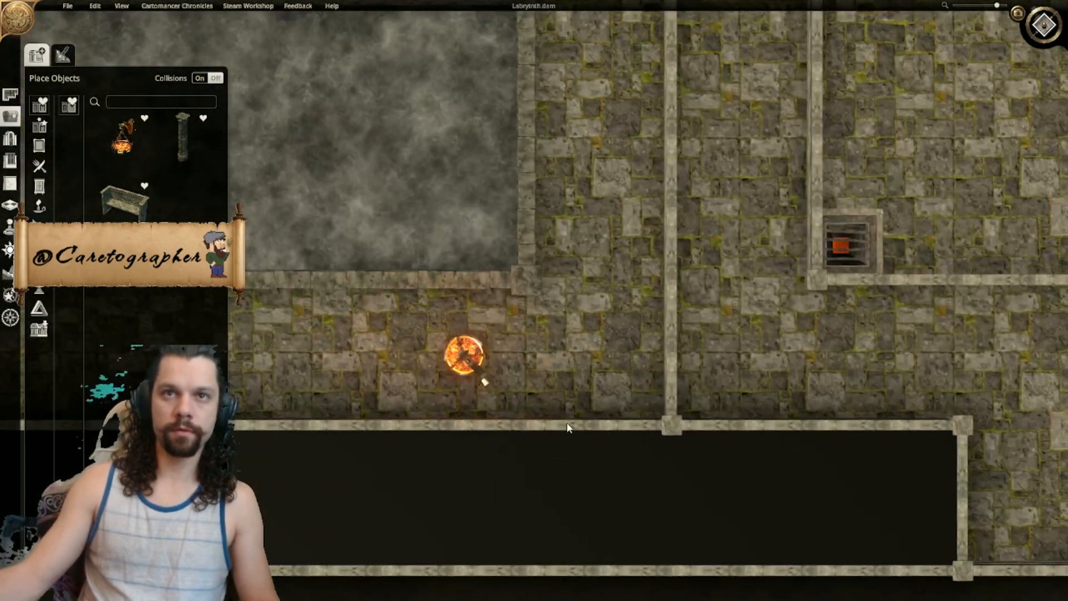
{"action": "right_click_drag", "start_coordinate": [655, 483], "coordinate": [552, 380]}
{"action": "scroll", "coordinate": [534, 312], "scroll_direction": "up", "scroll_amount": 5}
{"action": "left_click", "coordinate": [531, 276]}
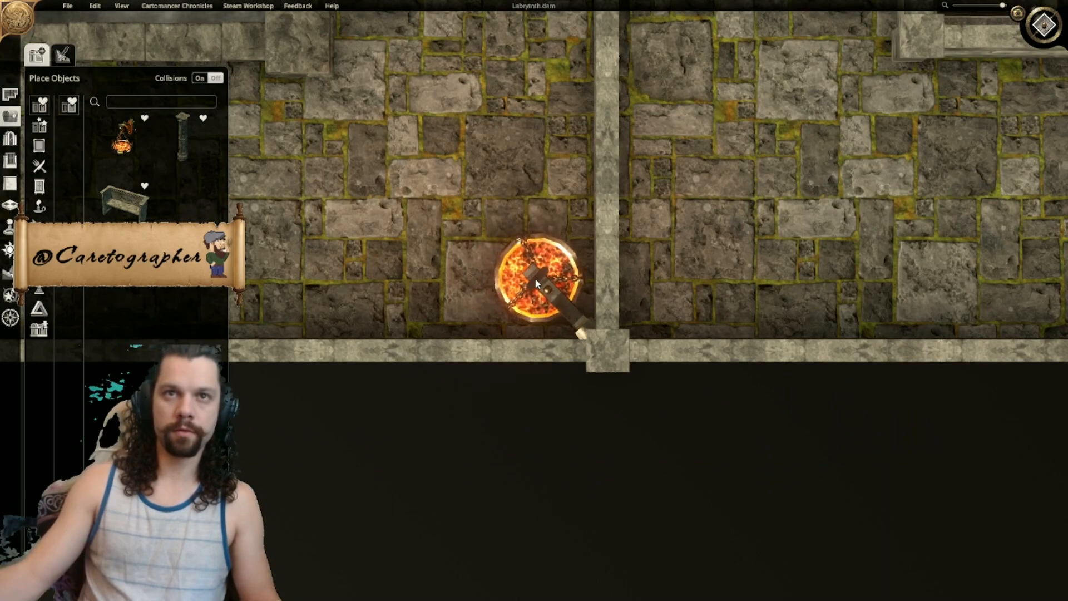
Step: Place a brazier in the top wall corner of the lower-left section, rotating its arm diagonally into the corner
{"action": "scroll", "coordinate": [527, 203], "scroll_direction": "up", "scroll_amount": 1}
{"action": "right_click_drag", "start_coordinate": [529, 204], "coordinate": [567, 466]}
{"action": "right_click_drag", "start_coordinate": [521, 198], "coordinate": [696, 501]}
{"action": "right_click_drag", "start_coordinate": [624, 272], "coordinate": [605, 528]}
{"action": "right_click_drag", "start_coordinate": [571, 251], "coordinate": [591, 584]}
{"action": "right_click_drag", "start_coordinate": [572, 223], "coordinate": [567, 579]}
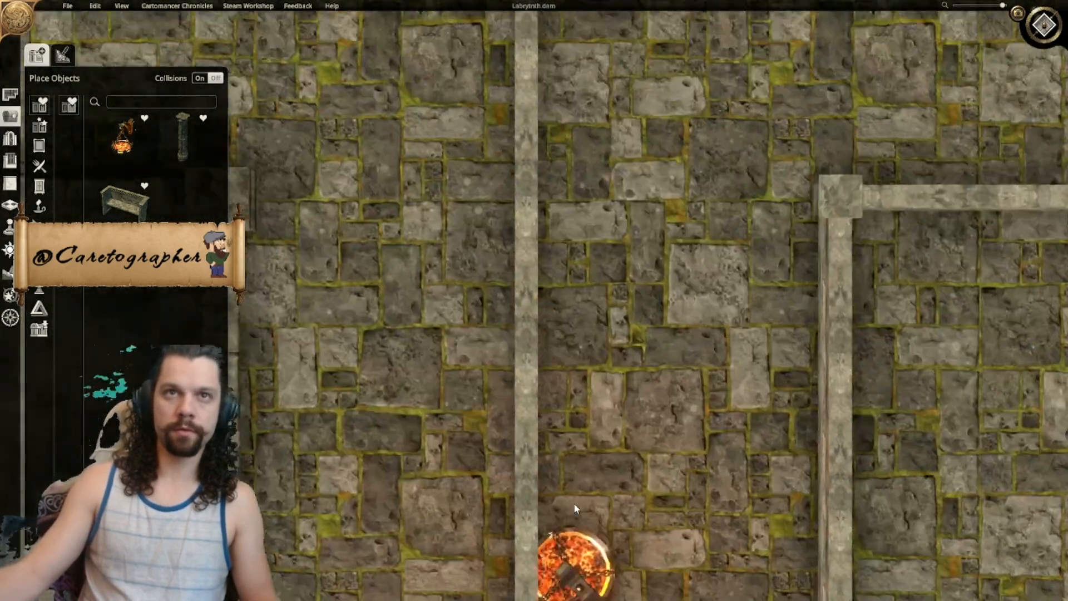
{"action": "right_click_drag", "start_coordinate": [524, 190], "coordinate": [620, 543]}
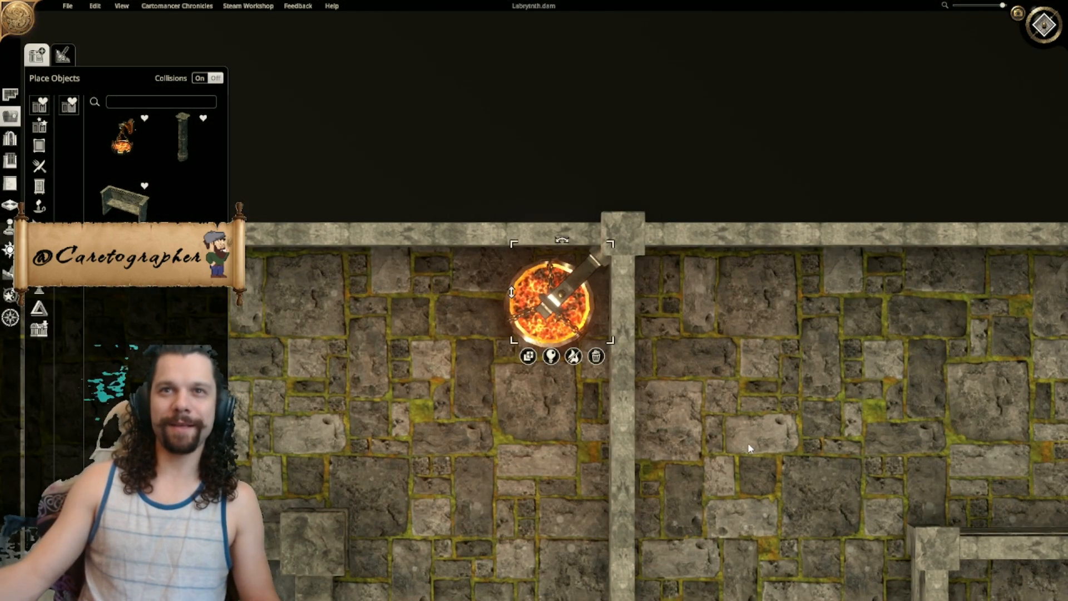
Step: Examine the corner braziers up close and check how they are distributed across the four labyrinth sections
{"action": "scroll", "coordinate": [723, 417], "scroll_direction": "down", "scroll_amount": 5}
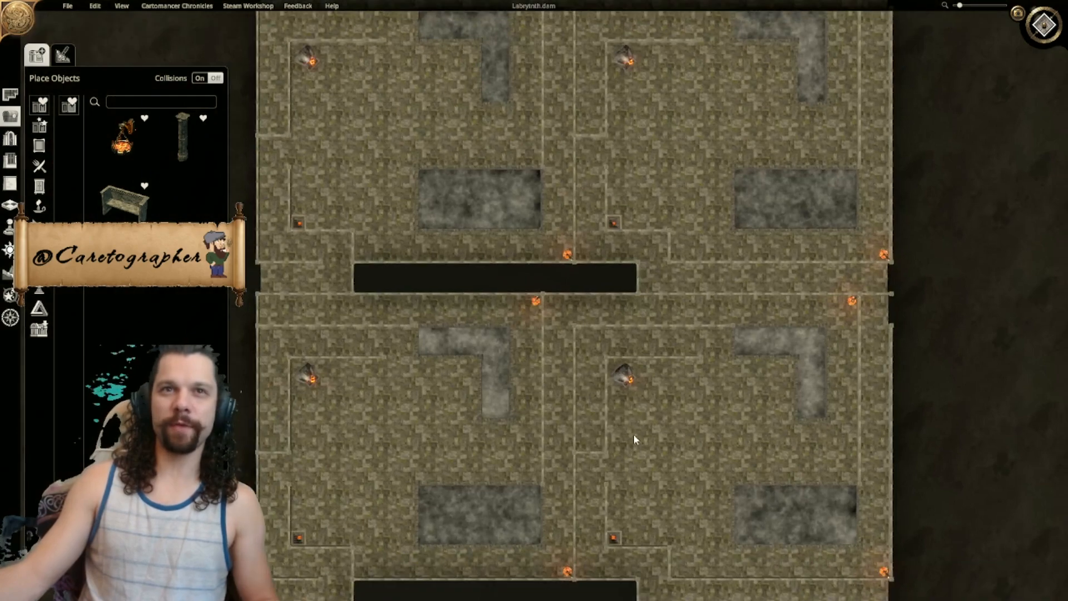
{"action": "scroll", "coordinate": [670, 472], "scroll_direction": "up", "scroll_amount": 6}
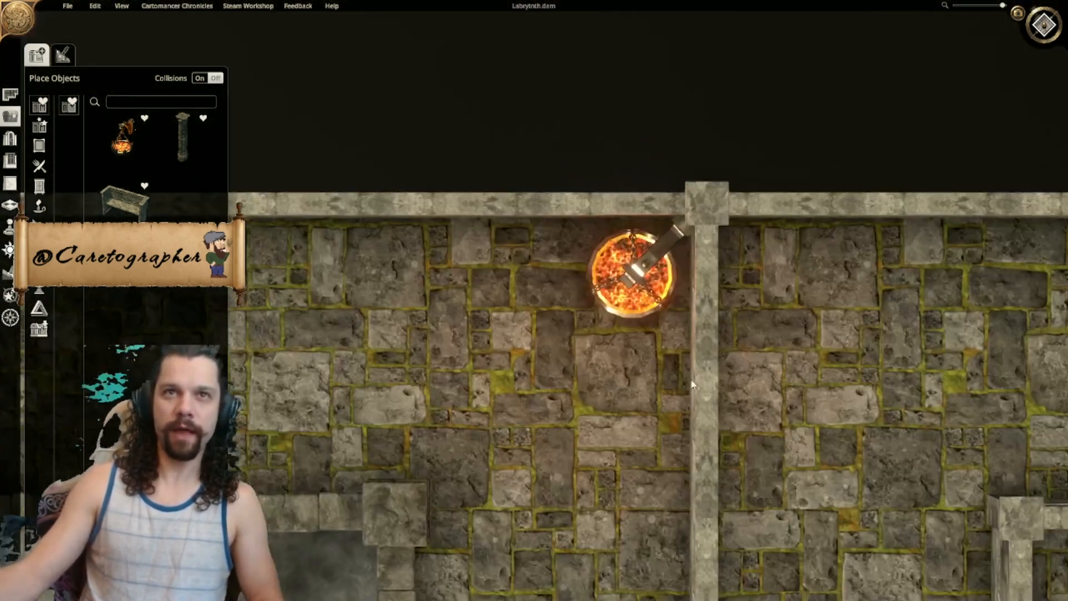
{"action": "scroll", "coordinate": [695, 397], "scroll_direction": "down", "scroll_amount": 4}
{"action": "scroll", "coordinate": [691, 394], "scroll_direction": "up", "scroll_amount": 4}
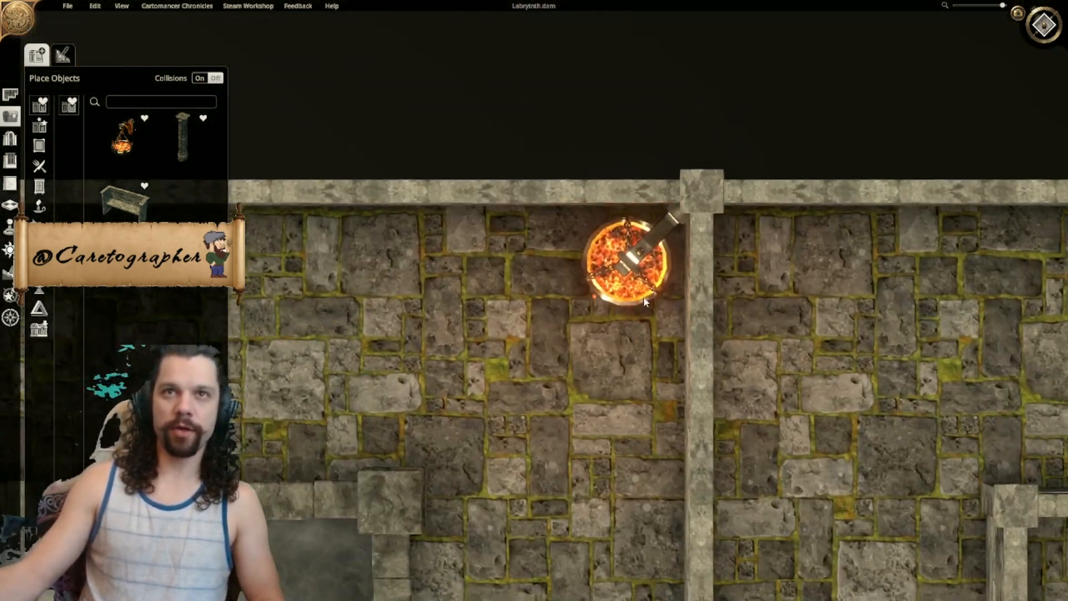
{"action": "middle_click_drag", "start_coordinate": [643, 302], "coordinate": [649, 246]}
{"action": "scroll", "coordinate": [614, 366], "scroll_direction": "down", "scroll_amount": 4}
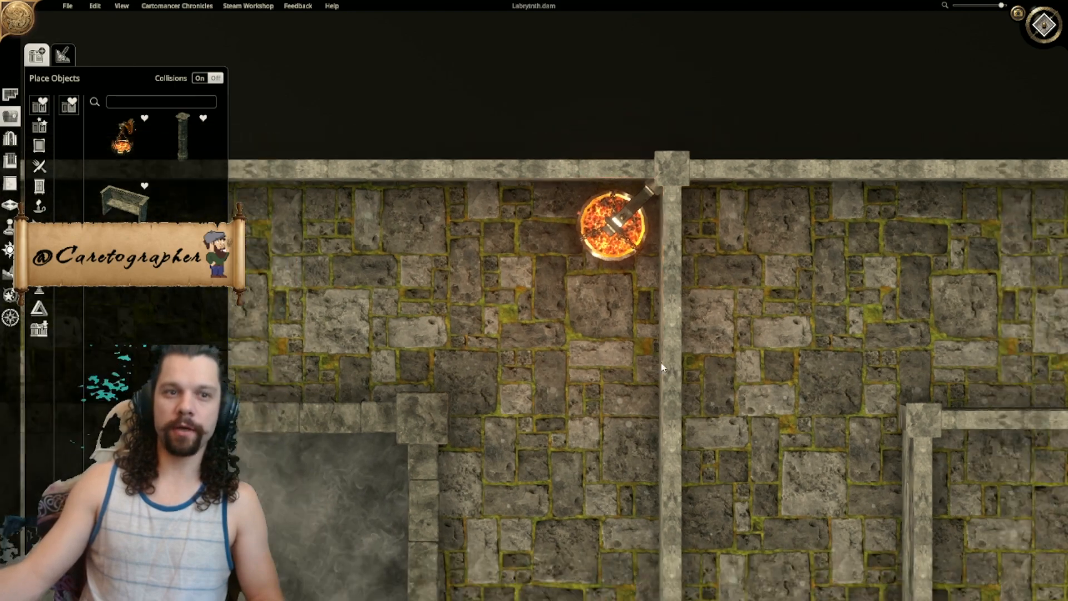
{"action": "scroll", "coordinate": [615, 419], "scroll_direction": "up", "scroll_amount": 3}
{"action": "middle_click_drag", "start_coordinate": [771, 329], "coordinate": [601, 362]}
{"action": "middle_click_drag", "start_coordinate": [684, 439], "coordinate": [618, 217]}
{"action": "middle_click_drag", "start_coordinate": [620, 392], "coordinate": [609, 91]}
{"action": "scroll", "coordinate": [578, 309], "scroll_direction": "down", "scroll_amount": 5}
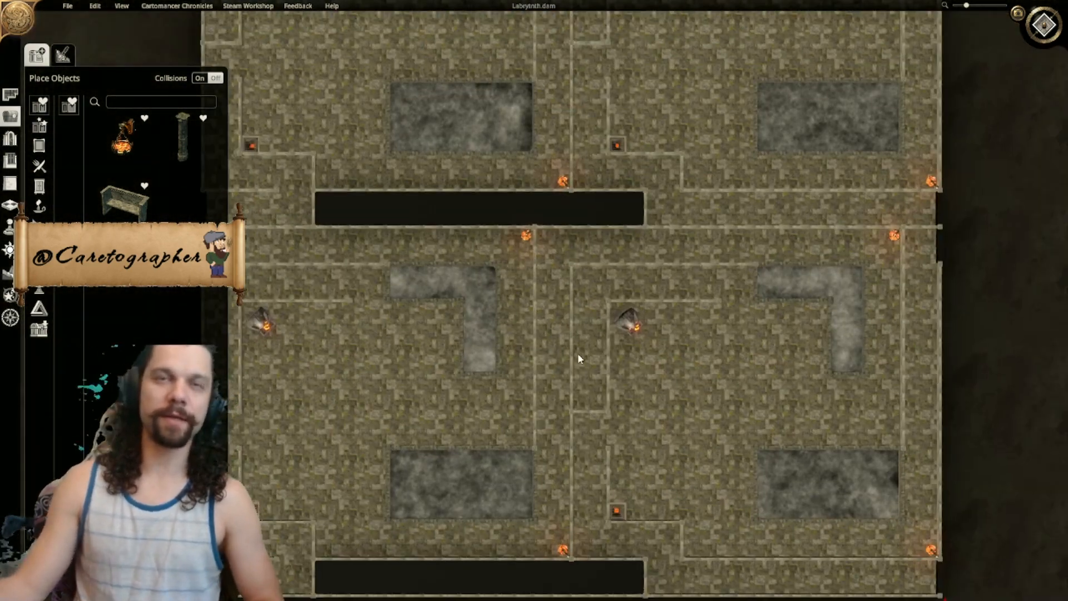
{"action": "middle_click_drag", "start_coordinate": [577, 358], "coordinate": [639, 254]}
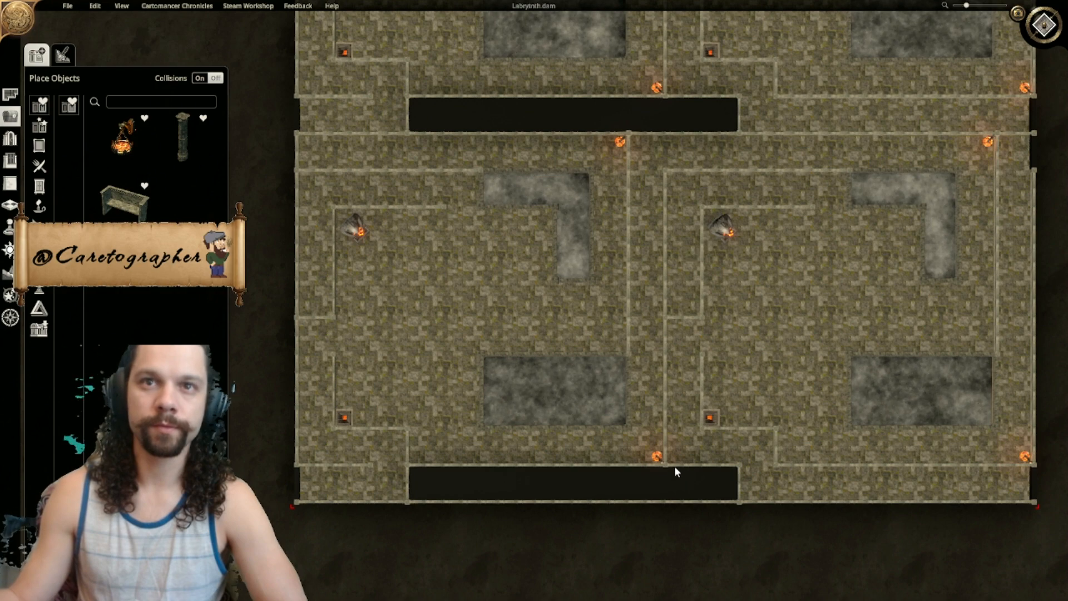
Step: Place a brazier in the outer wall corner of the lower-left section below the grate, with its arm angled toward the corner
{"action": "middle_click_drag", "start_coordinate": [680, 447], "coordinate": [721, 420]}
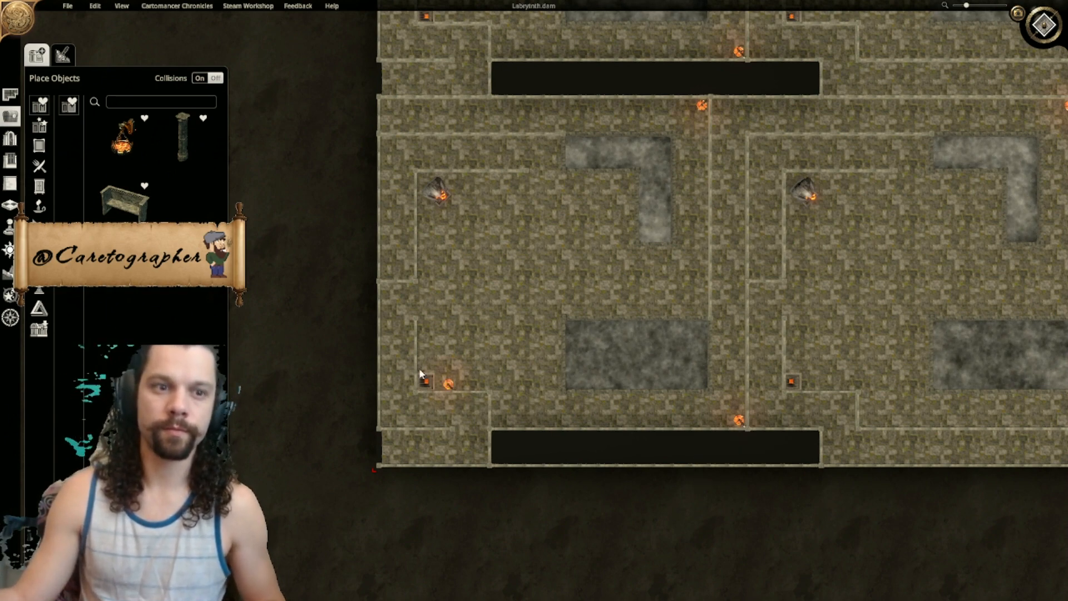
{"action": "middle_click_drag", "start_coordinate": [447, 376], "coordinate": [691, 341]}
{"action": "scroll", "coordinate": [692, 341], "scroll_direction": "up", "scroll_amount": 5}
{"action": "middle_click_drag", "start_coordinate": [835, 500], "coordinate": [472, 235]}
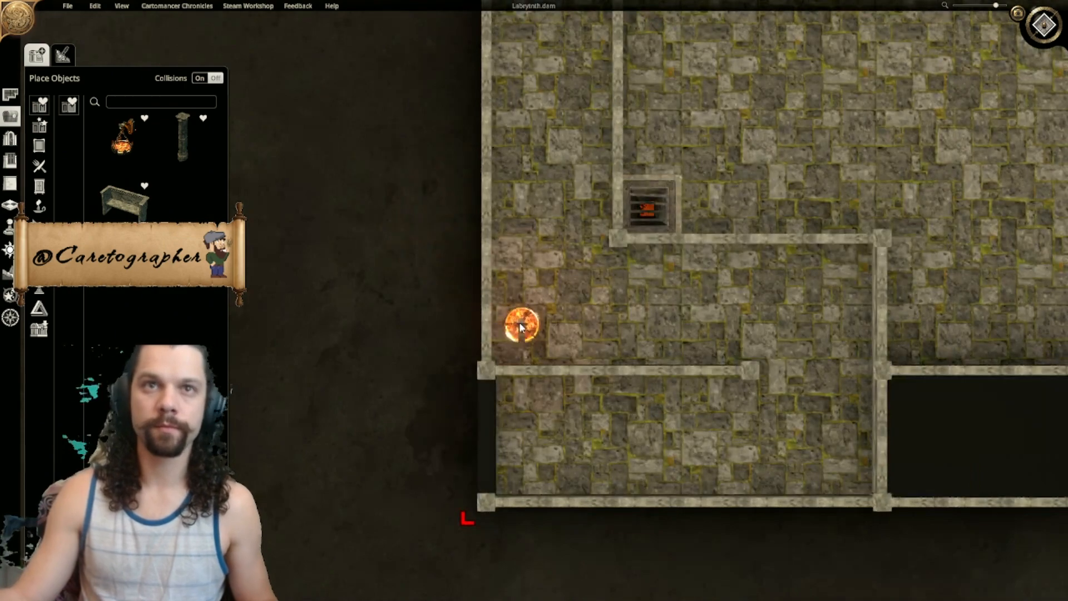
{"action": "scroll", "coordinate": [520, 310], "scroll_direction": "up", "scroll_amount": 4}
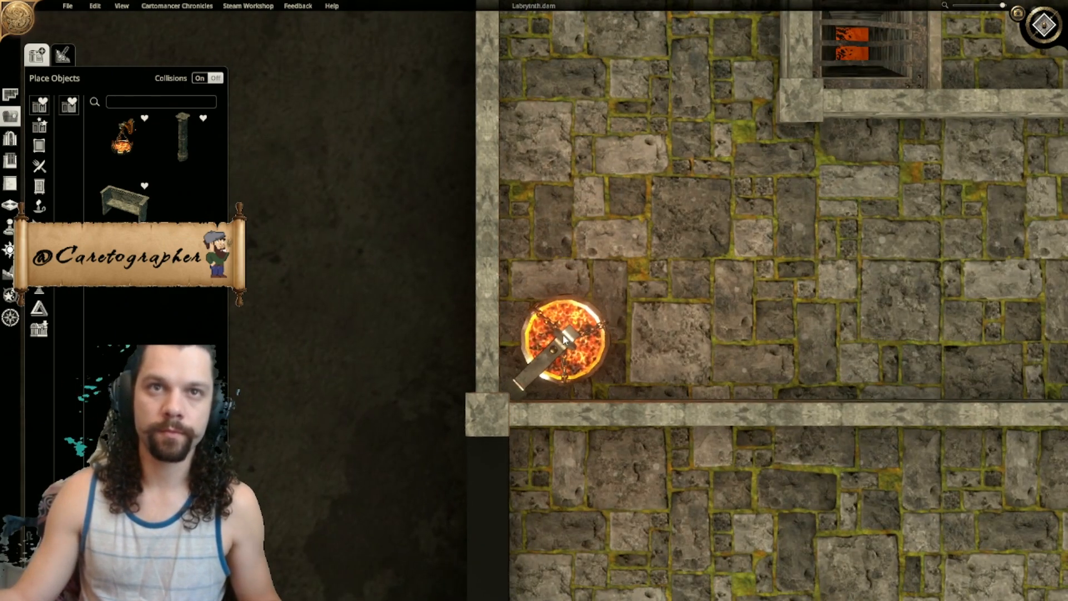
{"action": "left_click", "coordinate": [560, 342]}
{"action": "middle_click_drag", "start_coordinate": [581, 144], "coordinate": [554, 573]}
{"action": "right_click", "coordinate": [599, 470]}
{"action": "middle_click_drag", "start_coordinate": [598, 470], "coordinate": [592, 144]}
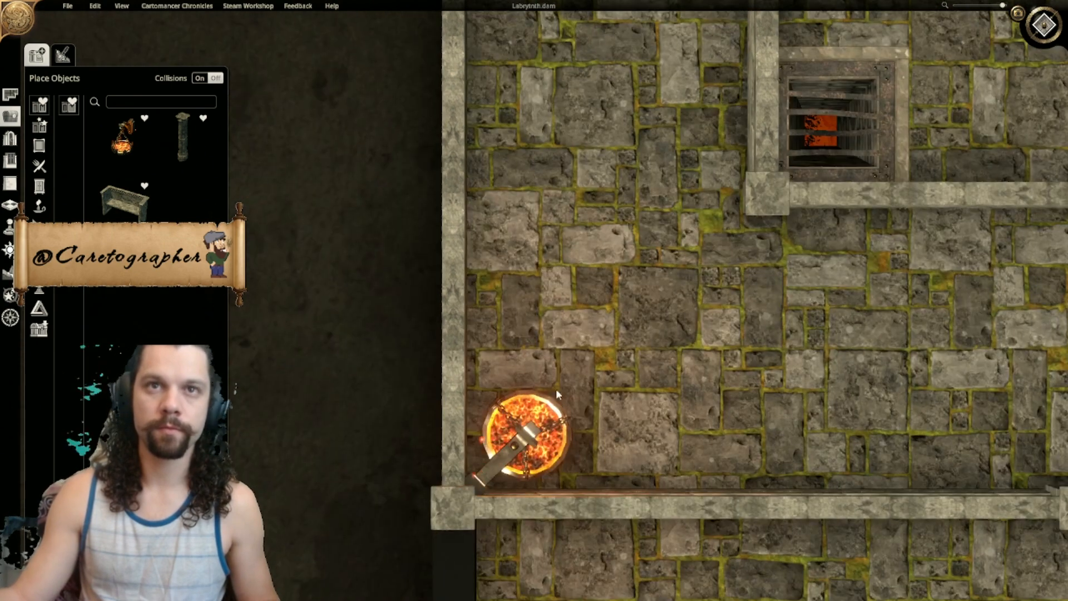
Step: Place a brazier in the inner corner of the lower-left section's dead-end corridor beside the statue room
{"action": "scroll", "coordinate": [591, 303], "scroll_direction": "down", "scroll_amount": 5}
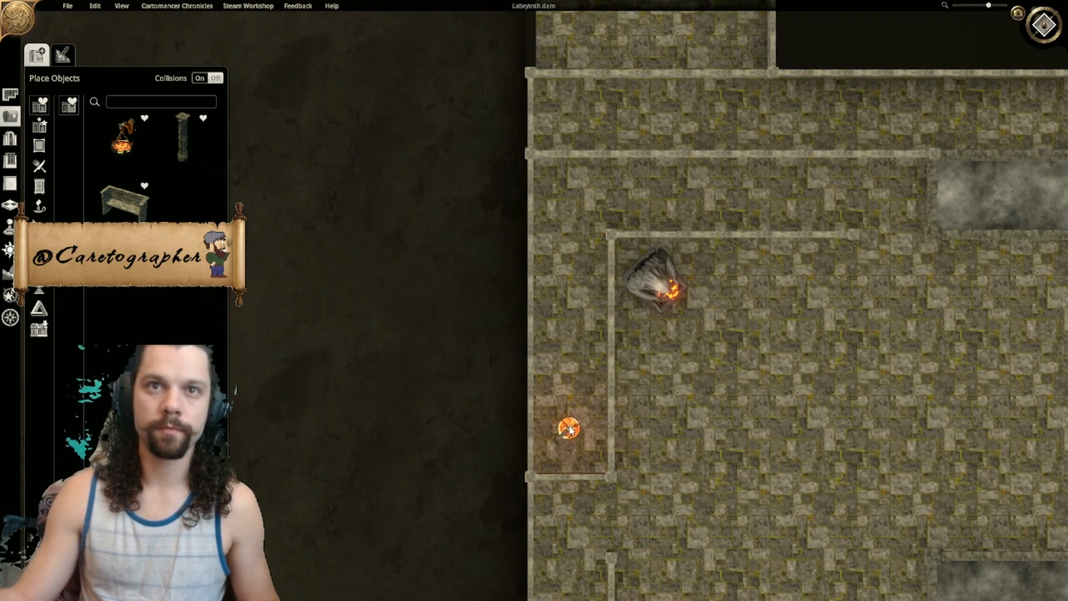
{"action": "middle_click_drag", "start_coordinate": [570, 429], "coordinate": [526, 187]}
{"action": "scroll", "coordinate": [570, 384], "scroll_direction": "up", "scroll_amount": 5}
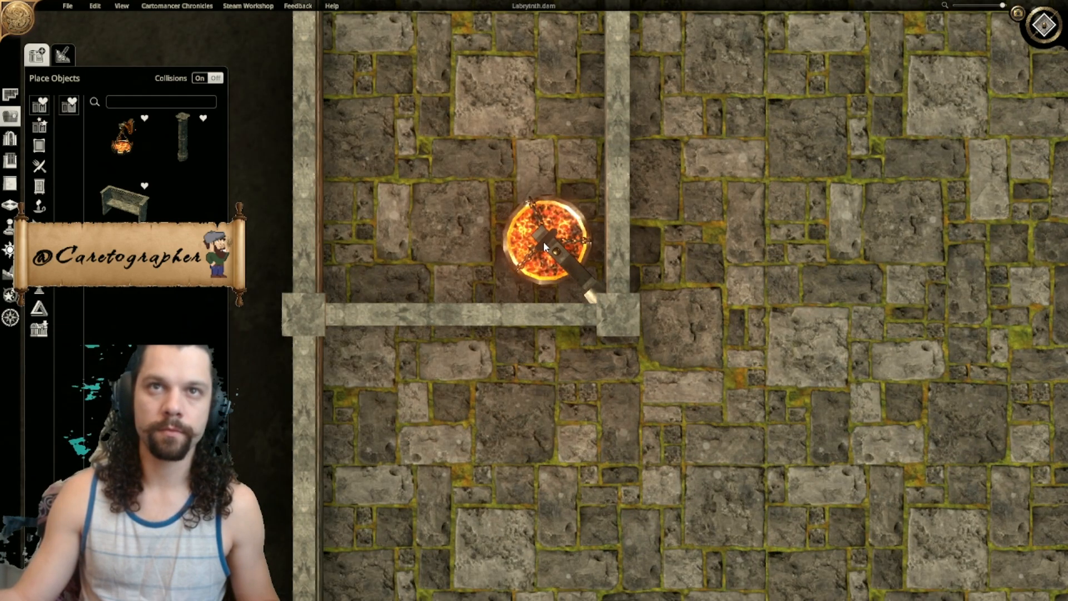
{"action": "left_click", "coordinate": [542, 241]}
Step: Remove the short outer wall segments at the ends of the dead-end corridors in both left labyrinth sections
{"action": "scroll", "coordinate": [679, 382], "scroll_direction": "down", "scroll_amount": 6}
{"action": "middle_click_drag", "start_coordinate": [656, 363], "coordinate": [637, 506]}
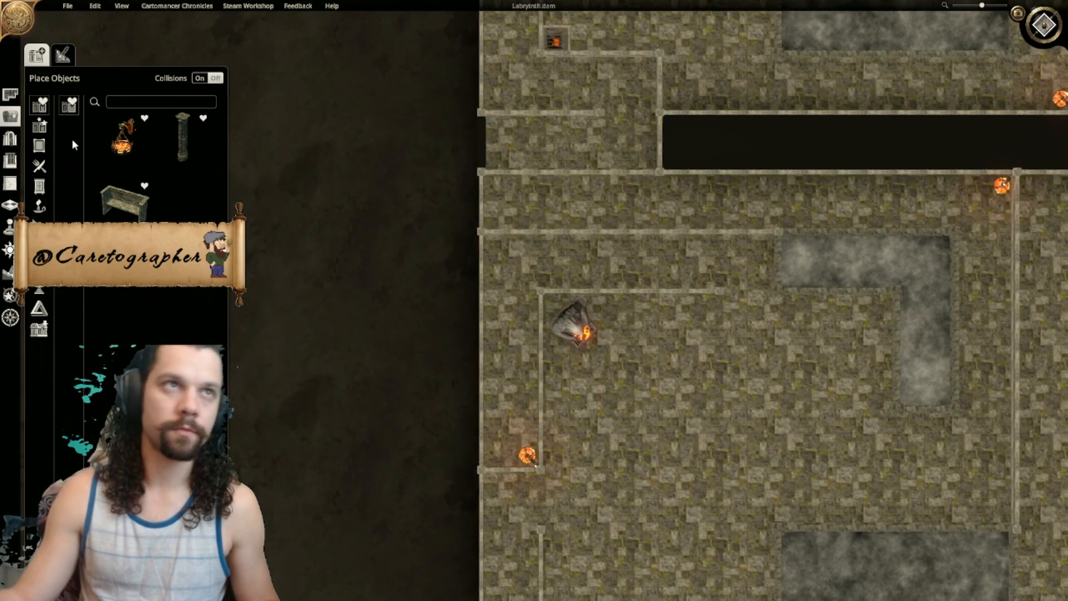
{"action": "left_click", "coordinate": [10, 182]}
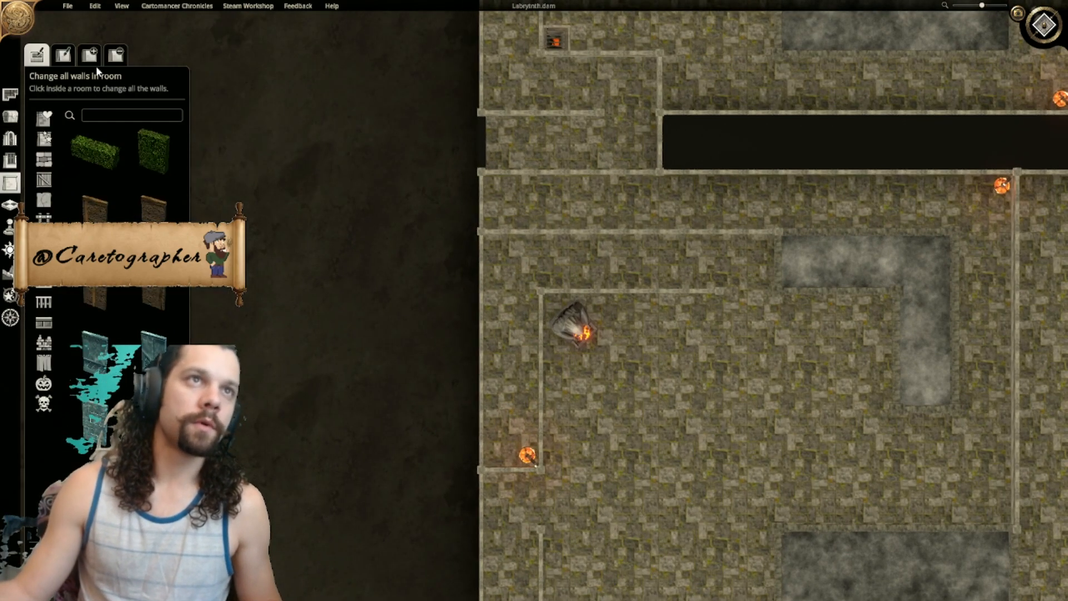
{"action": "left_click", "coordinate": [115, 55]}
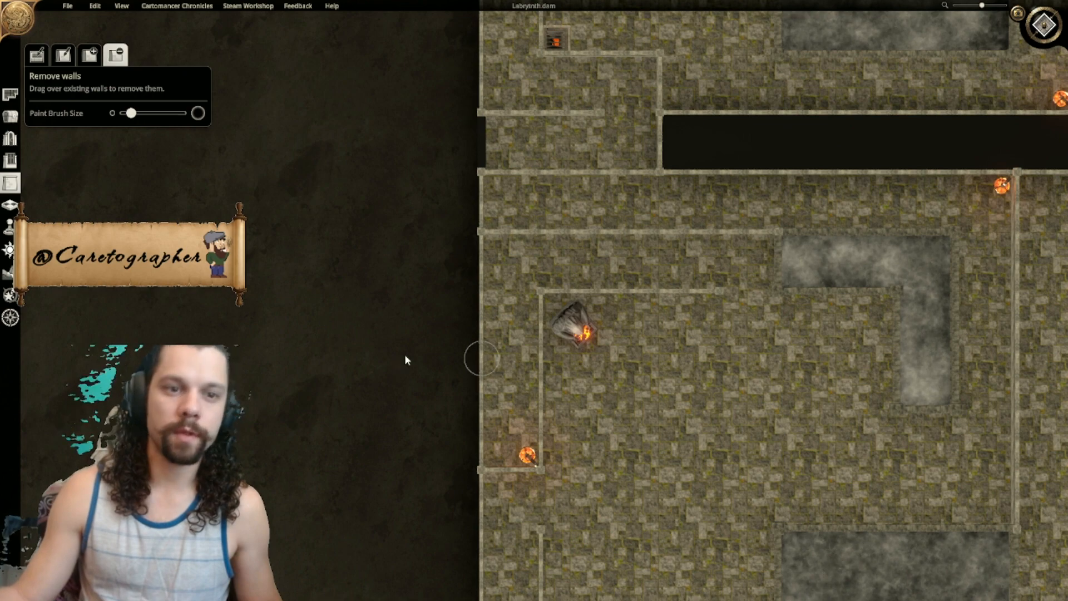
{"action": "middle_click_drag", "start_coordinate": [506, 443], "coordinate": [564, 361]}
{"action": "scroll", "coordinate": [548, 367], "scroll_direction": "up", "scroll_amount": 2}
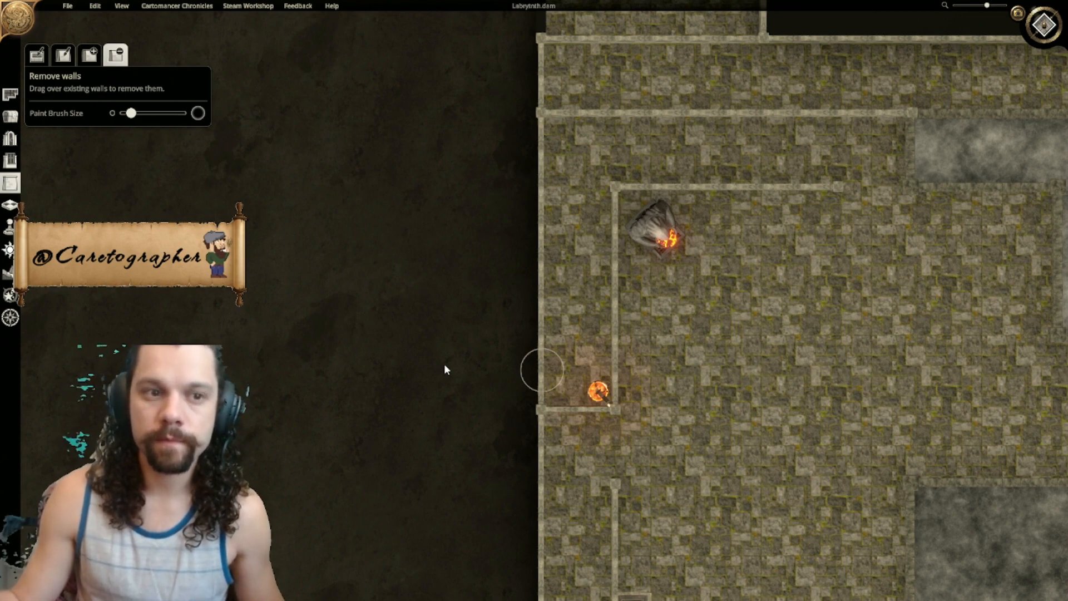
{"action": "middle_click_drag", "start_coordinate": [574, 257], "coordinate": [565, 591]}
{"action": "middle_click_drag", "start_coordinate": [532, 240], "coordinate": [531, 534]}
{"action": "middle_click_drag", "start_coordinate": [531, 357], "coordinate": [504, 107]}
Step: Duplicate the dead-end corridor's brazier and place the copy in the matching dead-end corner of the upper-left section
{"action": "left_click", "coordinate": [9, 119]}
{"action": "middle_click_drag", "start_coordinate": [479, 343], "coordinate": [482, 284]}
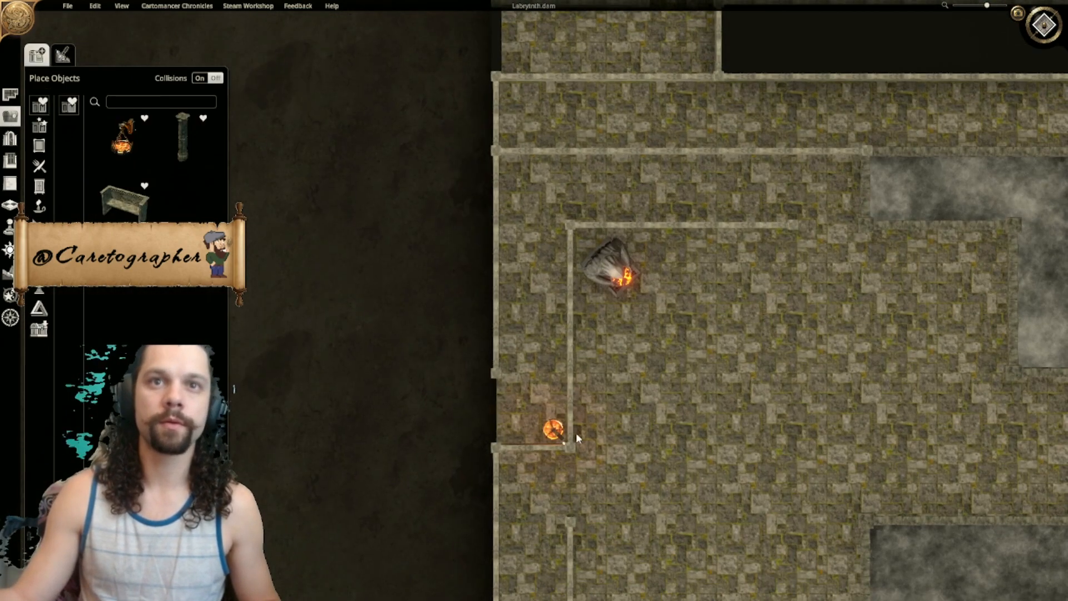
{"action": "left_click", "coordinate": [522, 466]}
{"action": "middle_click_drag", "start_coordinate": [581, 149], "coordinate": [581, 157]}
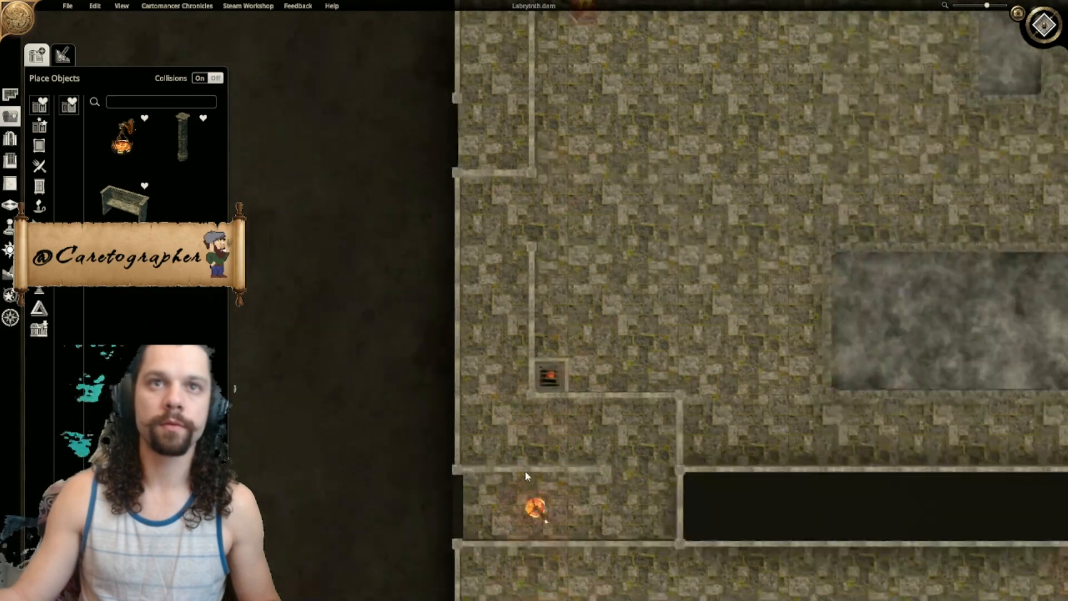
{"action": "middle_click_drag", "start_coordinate": [507, 361], "coordinate": [583, 475]}
{"action": "scroll", "coordinate": [610, 289], "scroll_direction": "up", "scroll_amount": 2}
{"action": "scroll", "coordinate": [611, 288], "scroll_direction": "up", "scroll_amount": 3}
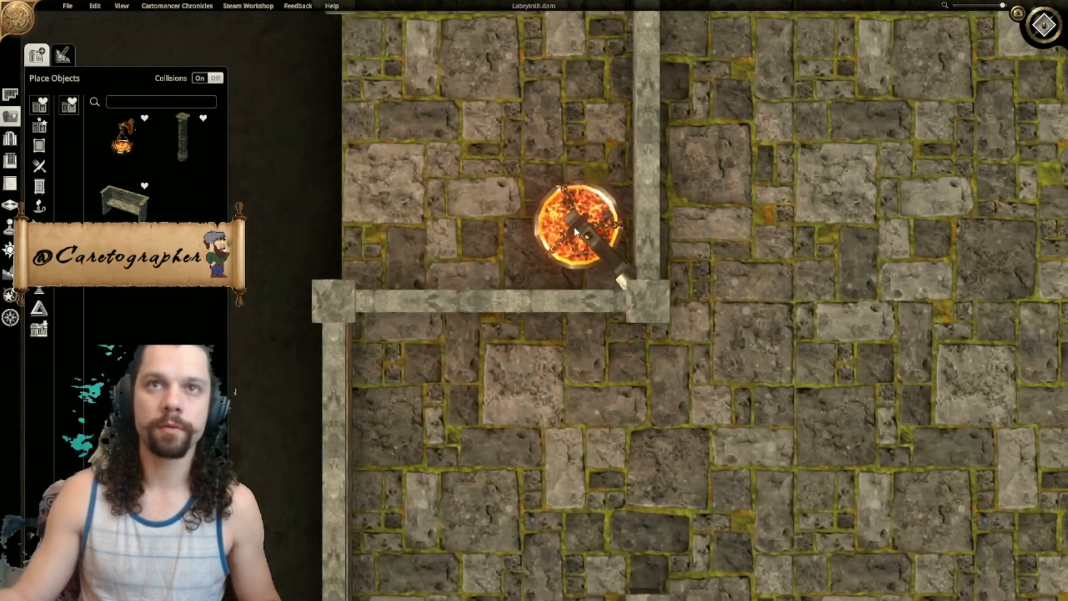
{"action": "left_click", "coordinate": [573, 233]}
Step: Rotate the next brazier and place it in the upper-left section's outer wall corner below the grate
{"action": "scroll", "coordinate": [610, 350], "scroll_direction": "down", "scroll_amount": 4}
{"action": "middle_click_drag", "start_coordinate": [539, 562], "coordinate": [575, 326]}
{"action": "scroll", "coordinate": [518, 298], "scroll_direction": "up", "scroll_amount": 1}
{"action": "scroll", "coordinate": [518, 298], "scroll_direction": "up", "scroll_amount": 2}
{"action": "key", "text": "r"}
{"action": "key", "text": "r"}
{"action": "scroll", "coordinate": [556, 325], "scroll_direction": "up", "scroll_amount": 2}
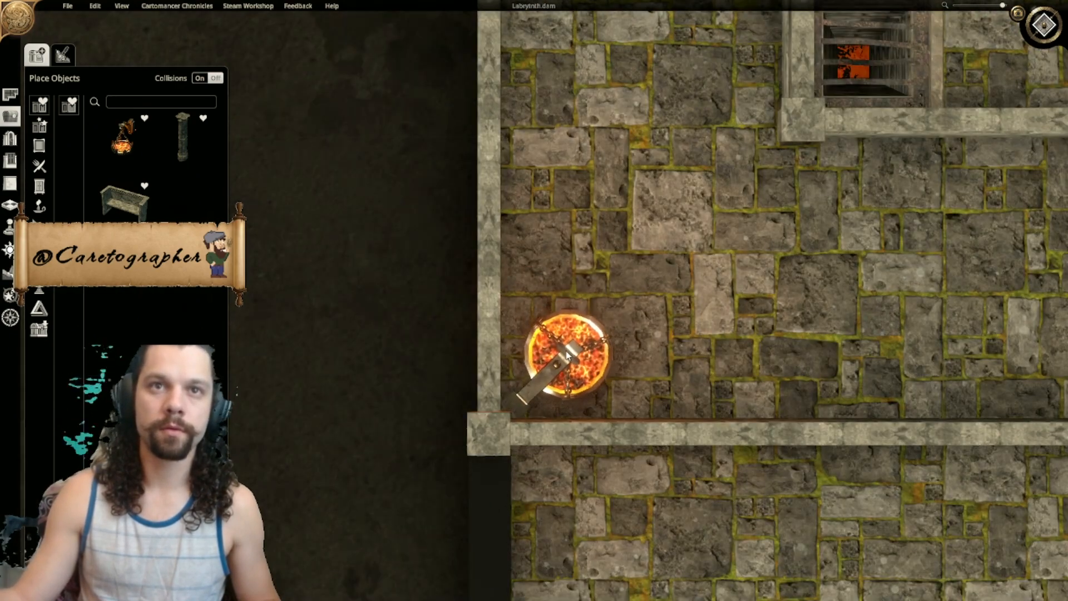
{"action": "left_click", "coordinate": [559, 361]}
Step: Place a brazier across the dividing wall from the existing corner brazier above the dark gap, mirroring its angle
{"action": "scroll", "coordinate": [706, 267], "scroll_direction": "down", "scroll_amount": 4}
{"action": "middle_click_drag", "start_coordinate": [976, 355], "coordinate": [284, 304]}
{"action": "middle_click_drag", "start_coordinate": [544, 300], "coordinate": [557, 121]}
{"action": "scroll", "coordinate": [526, 279], "scroll_direction": "up", "scroll_amount": 3}
{"action": "middle_click_drag", "start_coordinate": [524, 238], "coordinate": [559, 253]}
{"action": "scroll", "coordinate": [606, 239], "scroll_direction": "up", "scroll_amount": 1}
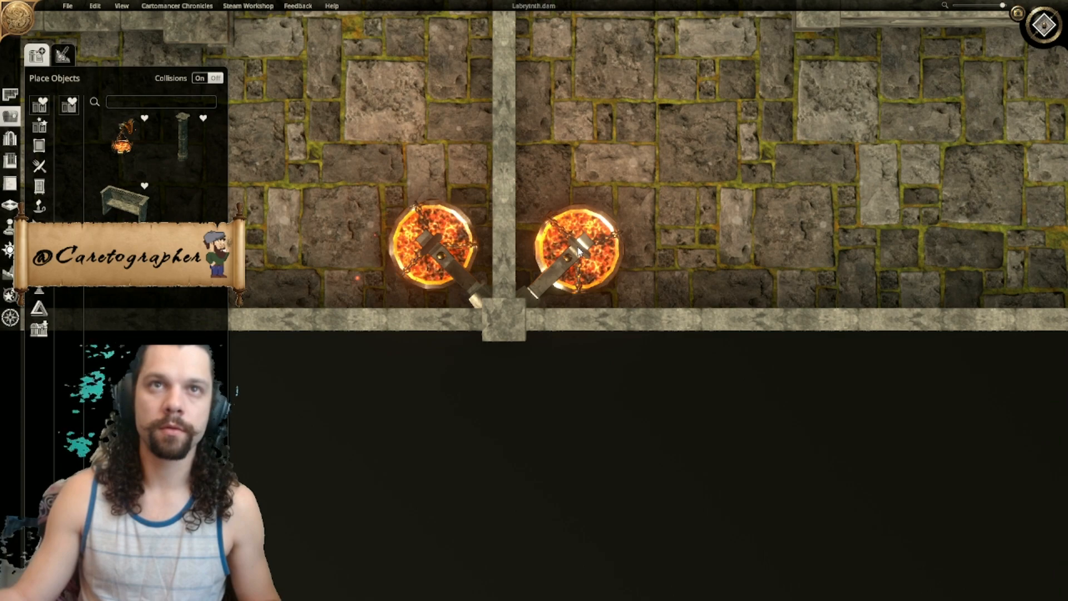
{"action": "left_click", "coordinate": [576, 251]}
{"action": "scroll", "coordinate": [597, 233], "scroll_direction": "down", "scroll_amount": 3}
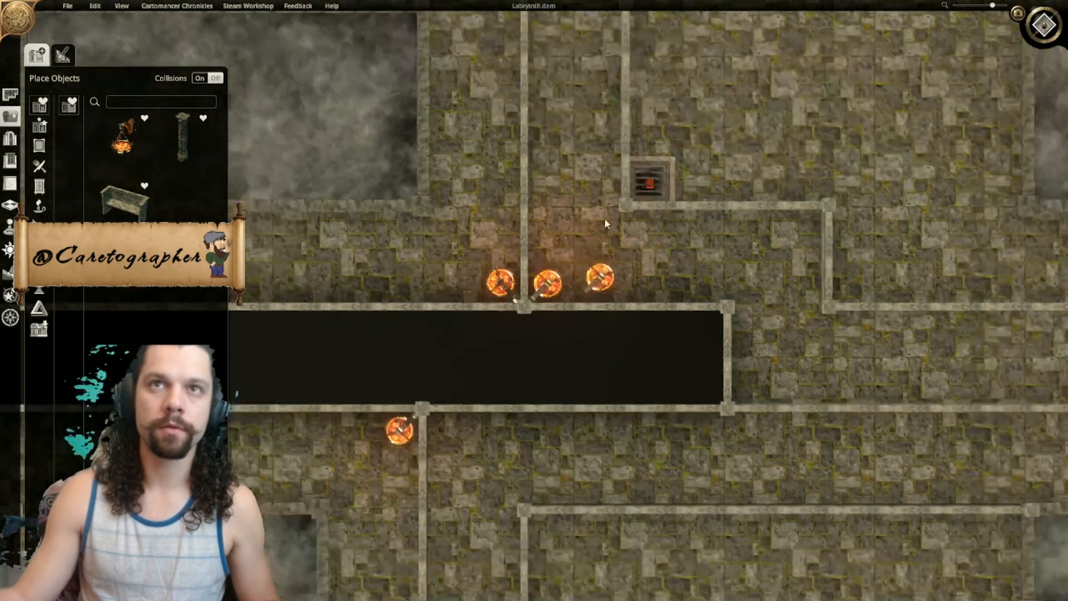
{"action": "middle_click_drag", "start_coordinate": [598, 133], "coordinate": [553, 383]}
{"action": "middle_click_drag", "start_coordinate": [494, 164], "coordinate": [540, 344]}
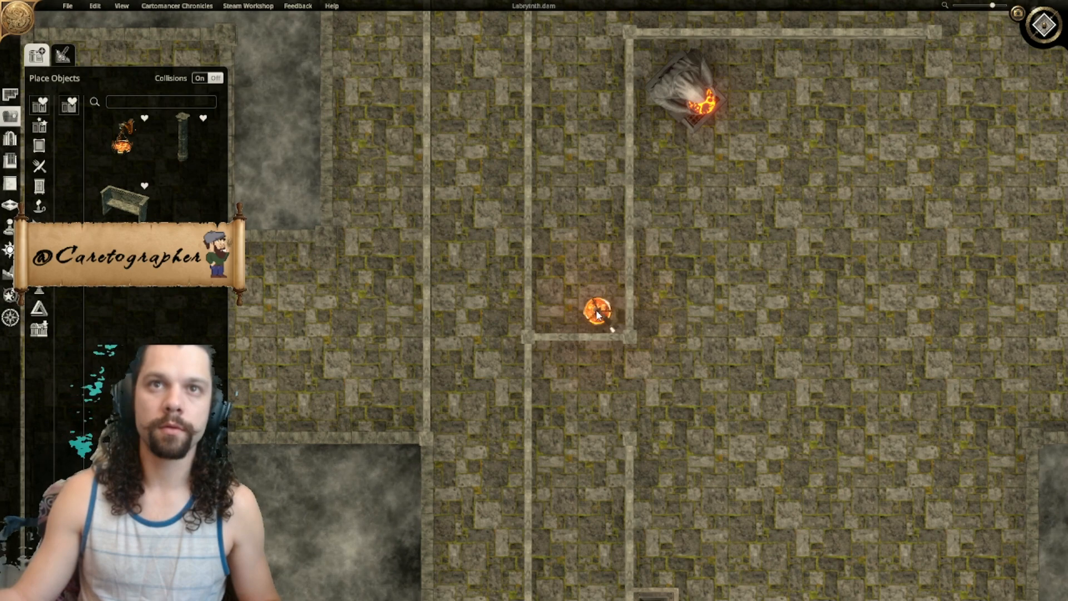
{"action": "middle_click_drag", "start_coordinate": [581, 217], "coordinate": [568, 434]}
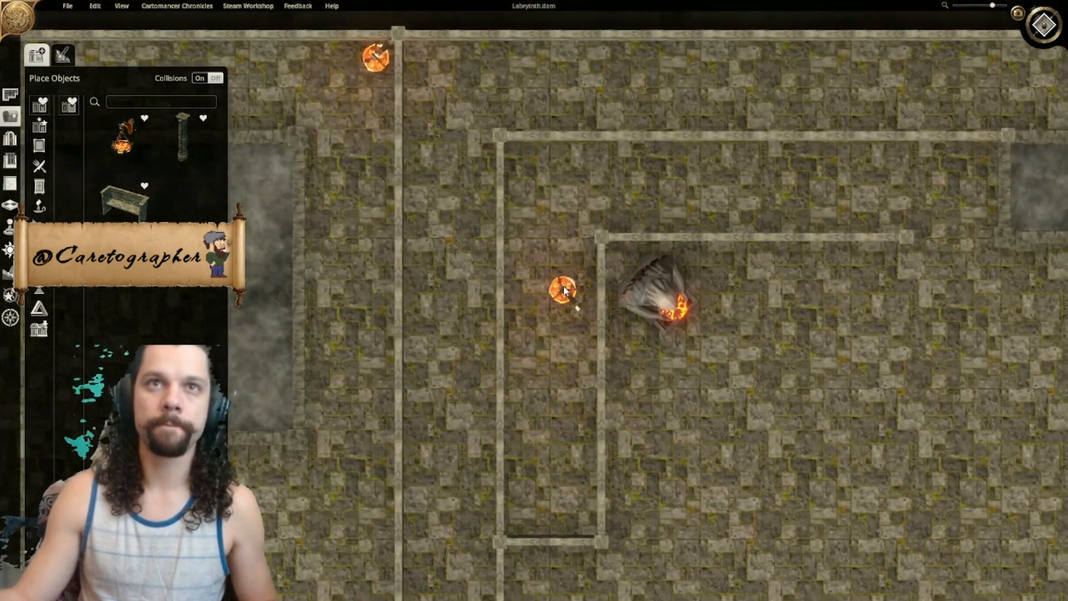
{"action": "scroll", "coordinate": [590, 270], "scroll_direction": "up", "scroll_amount": 5}
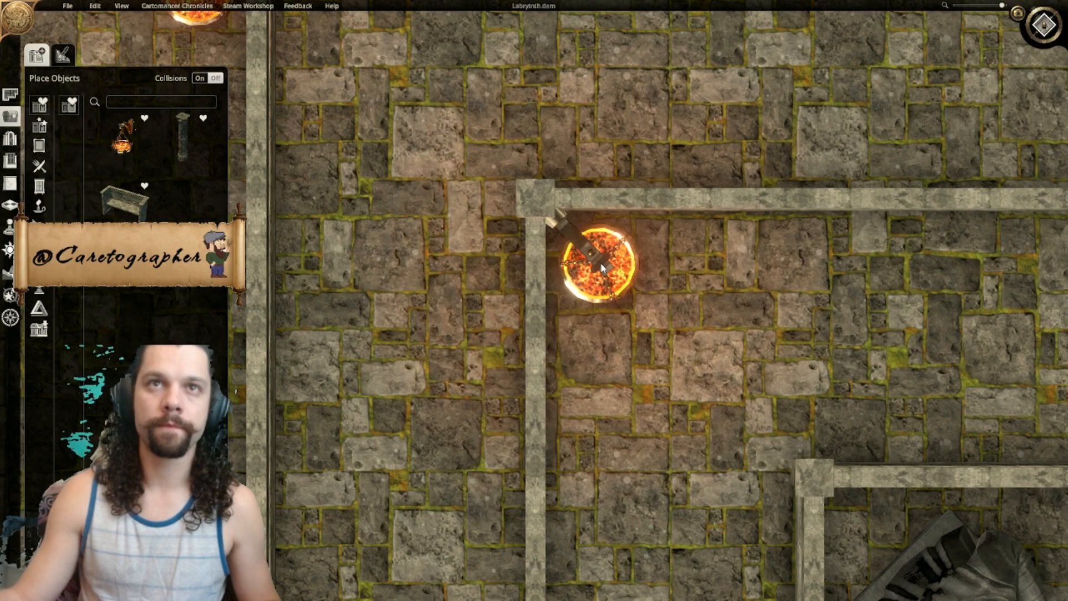
{"action": "scroll", "coordinate": [602, 267], "scroll_direction": "down", "scroll_amount": 6}
Step: Delete the brazier in the dead-end corridor of the upper-left labyrinth section
{"action": "scroll", "coordinate": [609, 233], "scroll_direction": "up", "scroll_amount": 3}
{"action": "scroll", "coordinate": [610, 234], "scroll_direction": "up", "scroll_amount": 4}
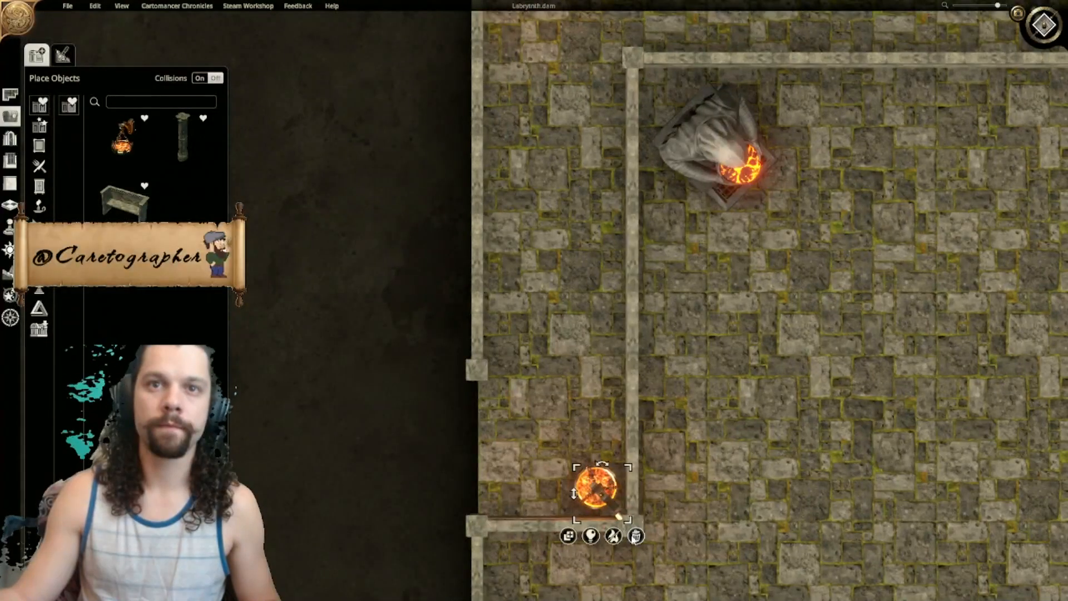
{"action": "left_click", "coordinate": [636, 535]}
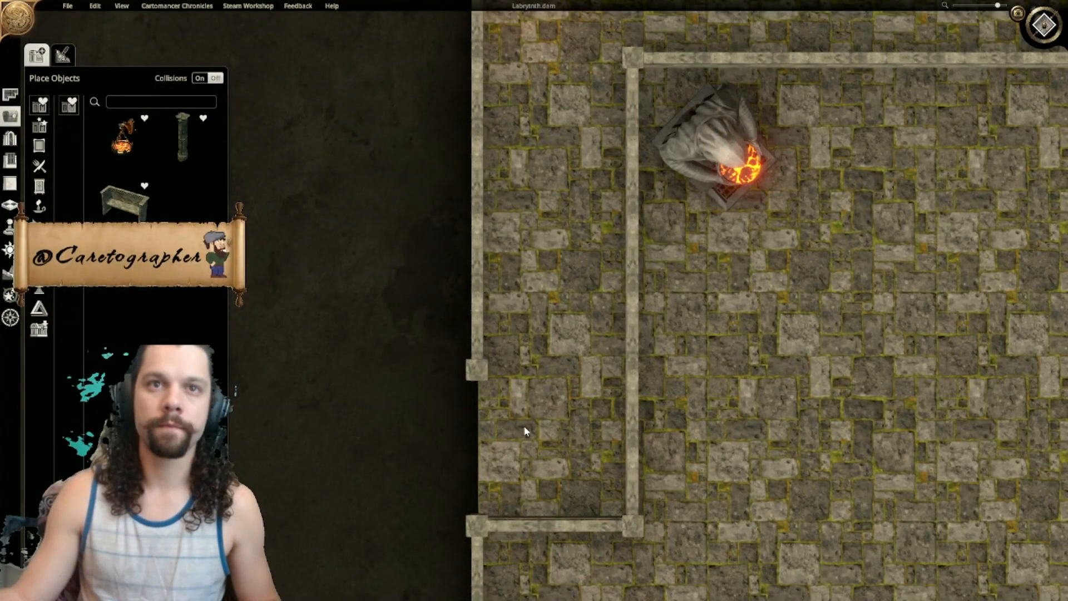
Step: Place wall segments to close the outer openings of the dead-end corridors in both left labyrinth sections
{"action": "middle_click_drag", "start_coordinate": [522, 445], "coordinate": [493, 234]}
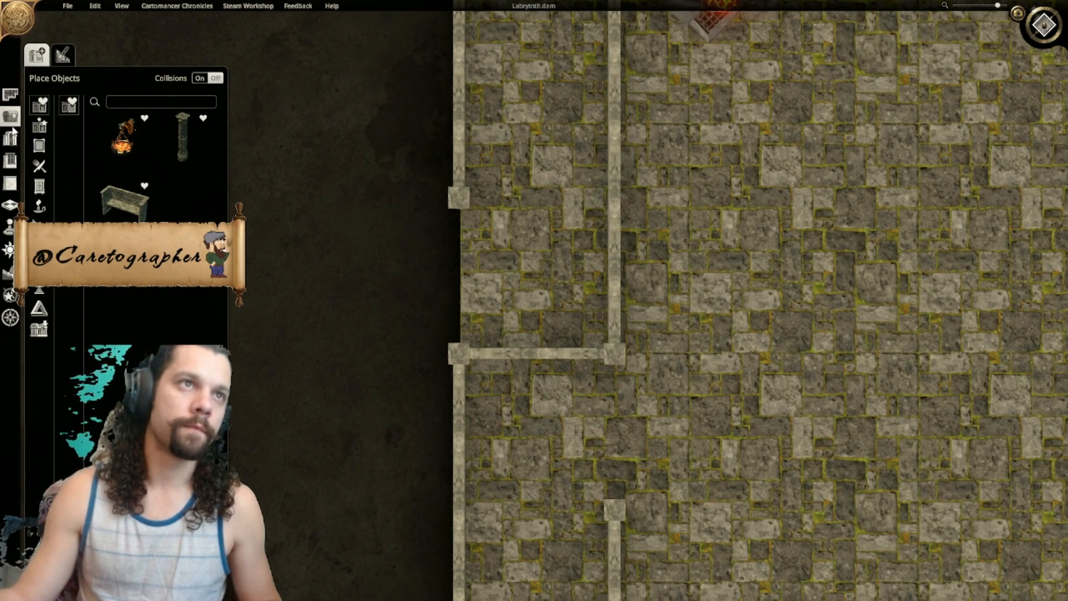
{"action": "left_click", "coordinate": [10, 183]}
{"action": "left_click", "coordinate": [44, 159]}
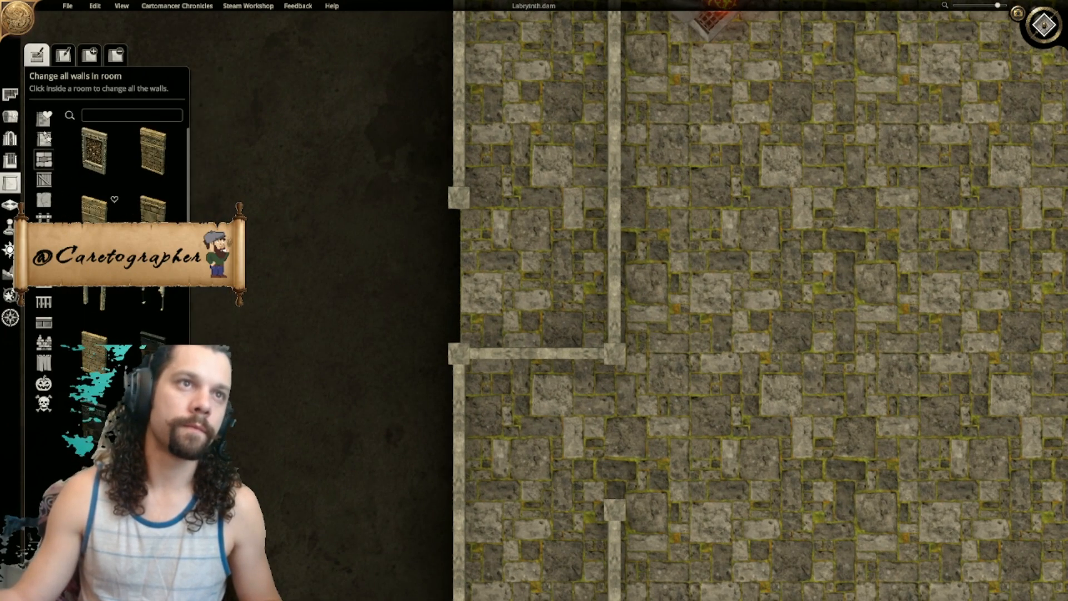
{"action": "scroll", "coordinate": [100, 427], "scroll_direction": "down", "scroll_amount": 10}
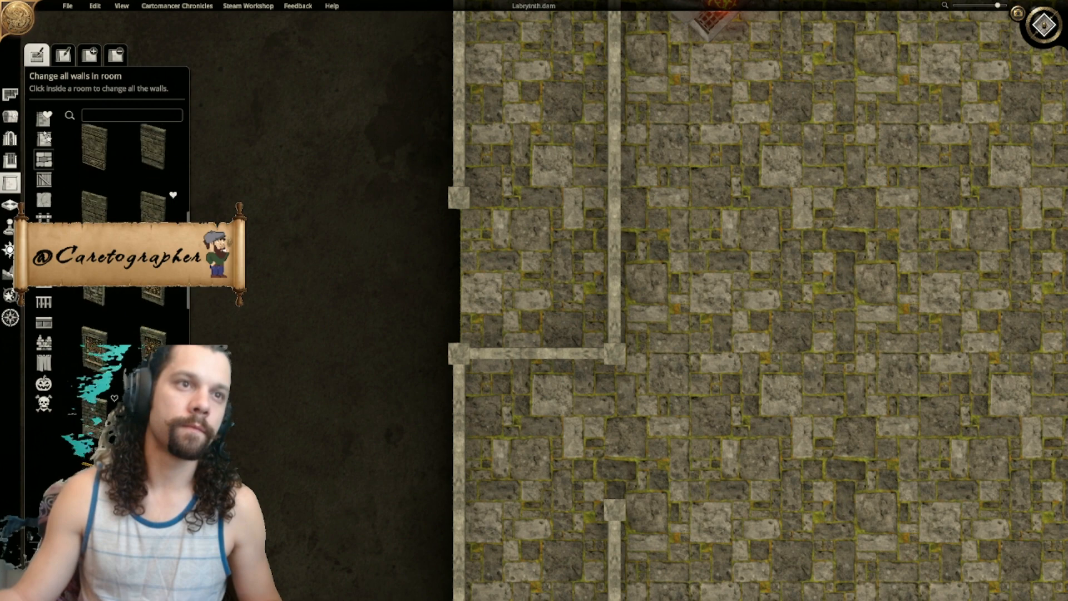
{"action": "left_click", "coordinate": [92, 58]}
{"action": "left_click", "coordinate": [449, 241]}
{"action": "left_click", "coordinate": [459, 317]}
{"action": "scroll", "coordinate": [478, 356], "scroll_direction": "down", "scroll_amount": 4}
{"action": "right_click_drag", "start_coordinate": [541, 443], "coordinate": [524, 56]}
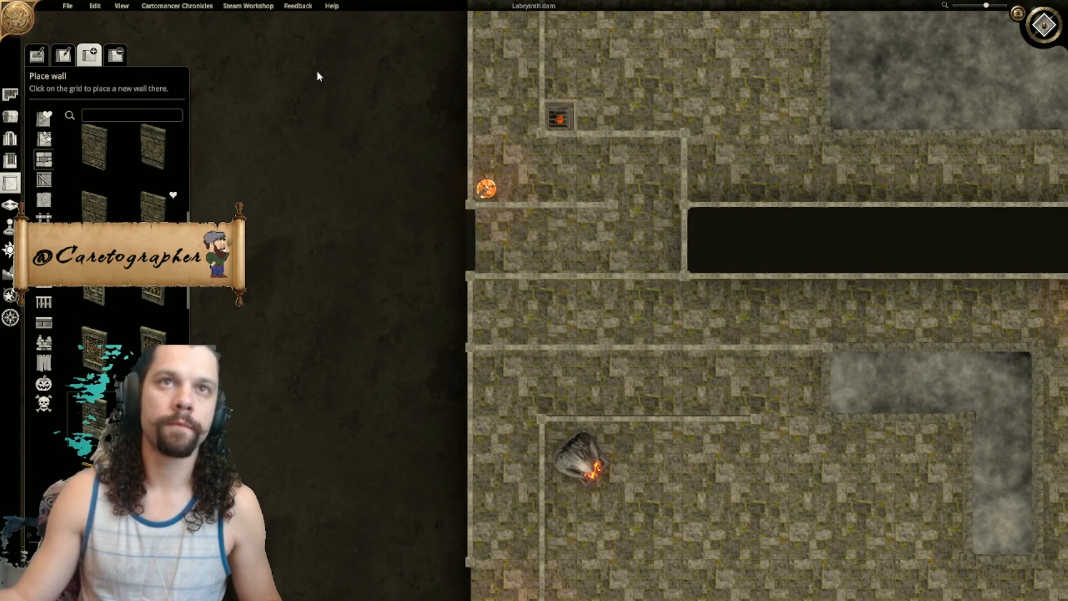
{"action": "right_click_drag", "start_coordinate": [371, 431], "coordinate": [370, 164]}
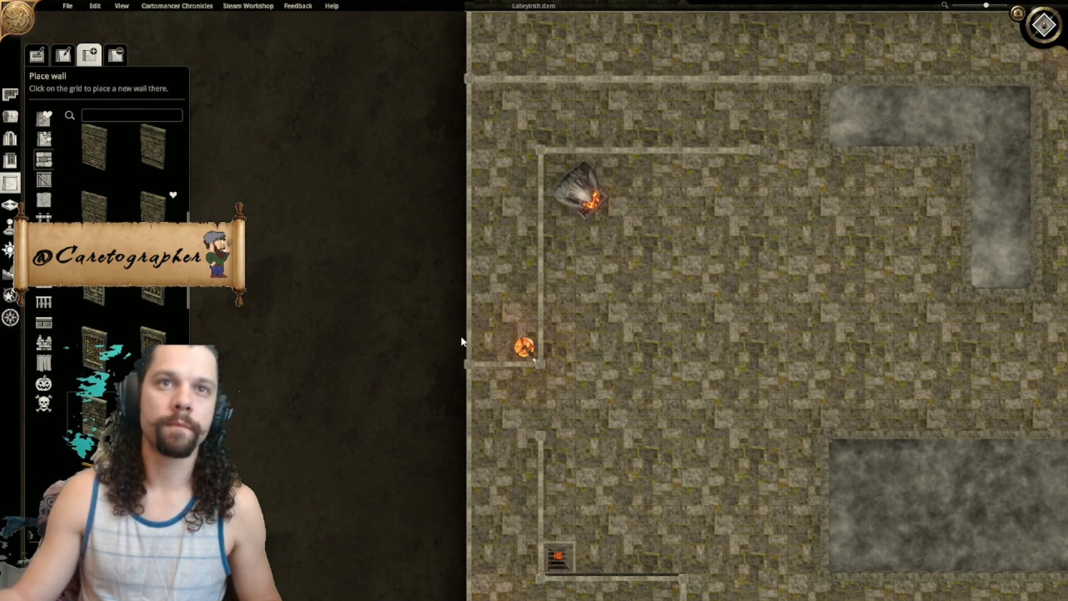
Step: Move the lower-left section's dead-end brazier up into the corridor corner where the outer wall meets the horizontal wall above the statue
{"action": "left_click_drag", "start_coordinate": [523, 351], "coordinate": [489, 107]}
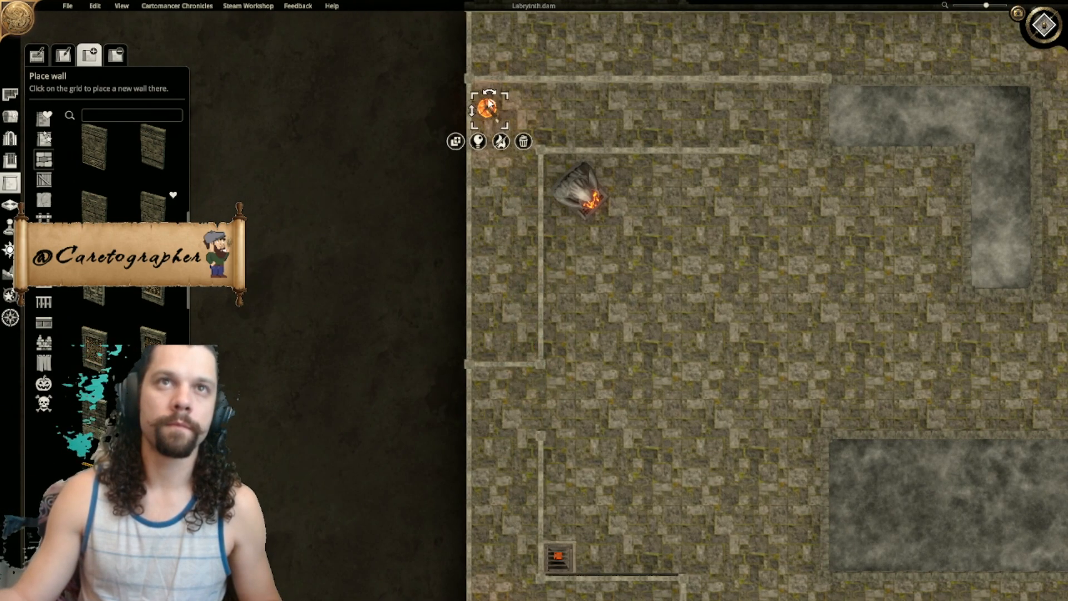
{"action": "right_click_drag", "start_coordinate": [525, 161], "coordinate": [553, 372]}
{"action": "scroll", "coordinate": [560, 365], "scroll_direction": "up", "scroll_amount": 5}
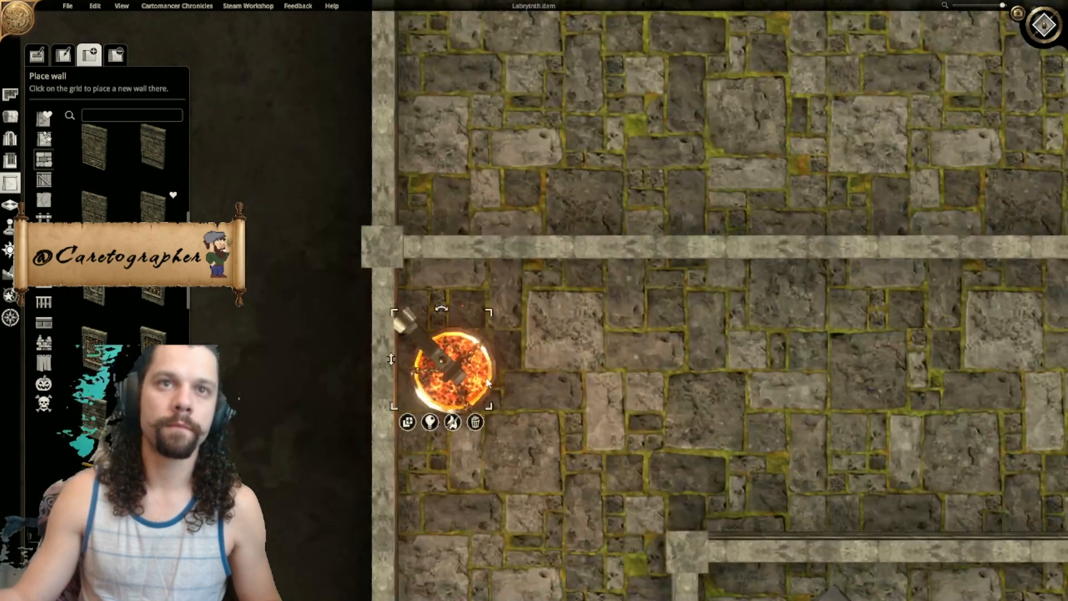
{"action": "left_click_drag", "start_coordinate": [455, 383], "coordinate": [461, 303]}
Step: Place a mirrored brazier across the dividing wall from the existing corner brazier above the lower dark gap
{"action": "scroll", "coordinate": [662, 358], "scroll_direction": "down", "scroll_amount": 6}
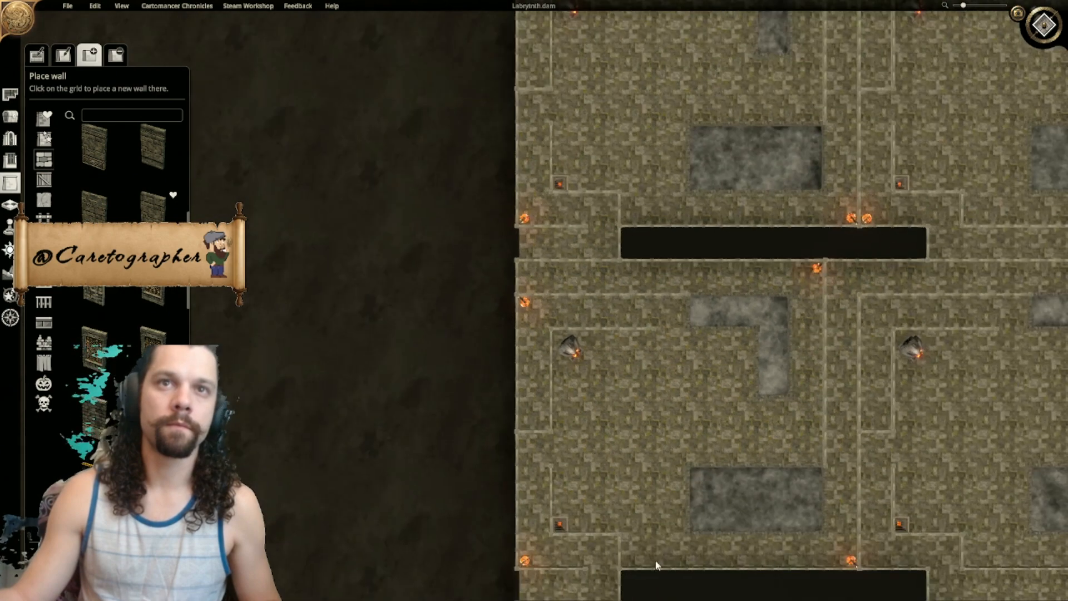
{"action": "key", "text": "w"}
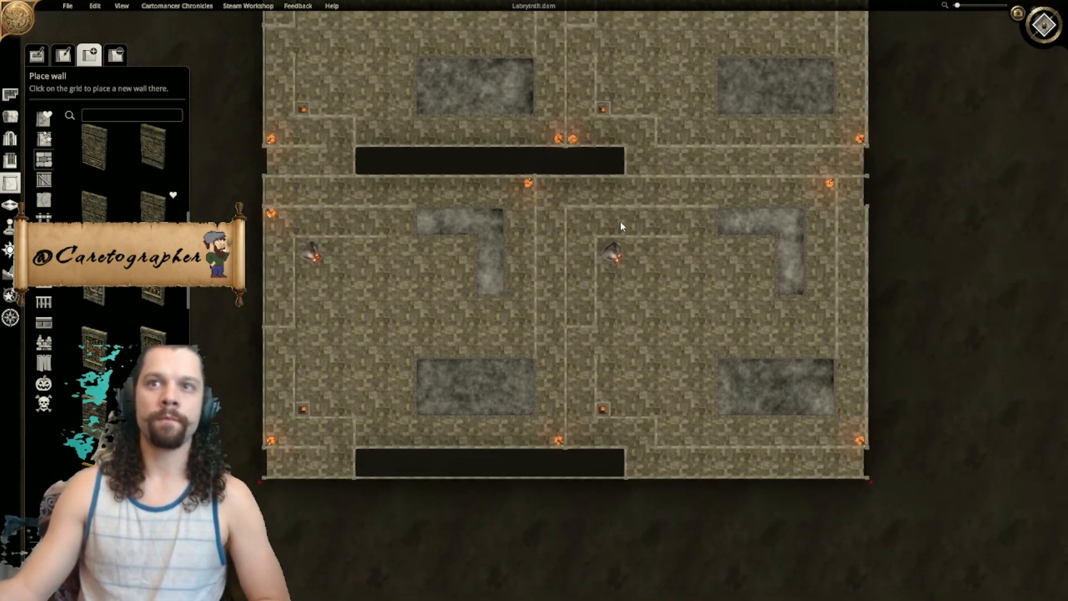
{"action": "key", "text": "w"}
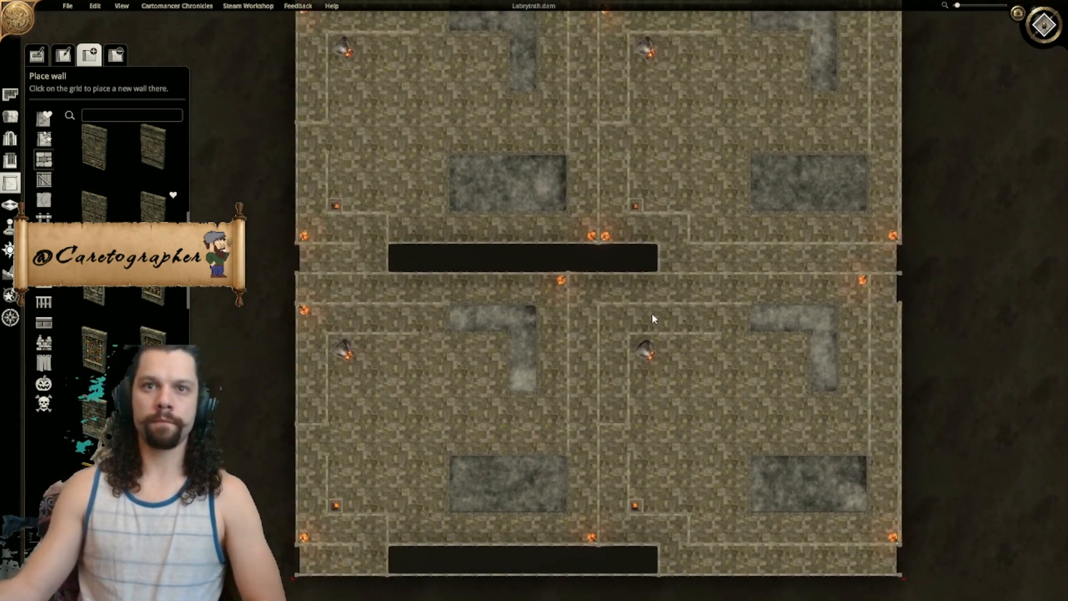
{"action": "middle_click_drag", "start_coordinate": [623, 318], "coordinate": [581, 185]}
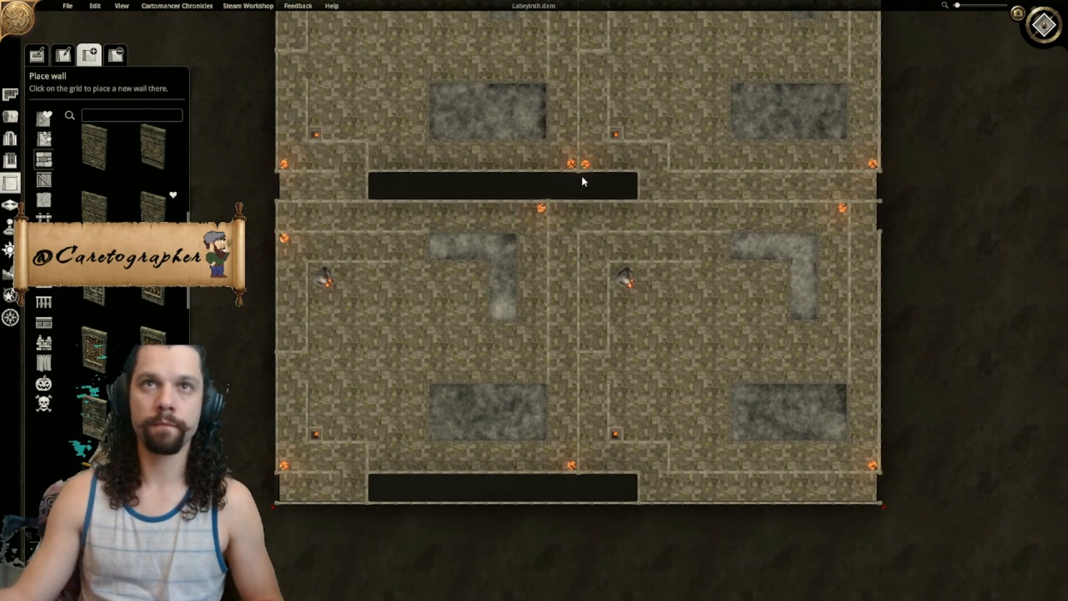
{"action": "key", "text": "s"}
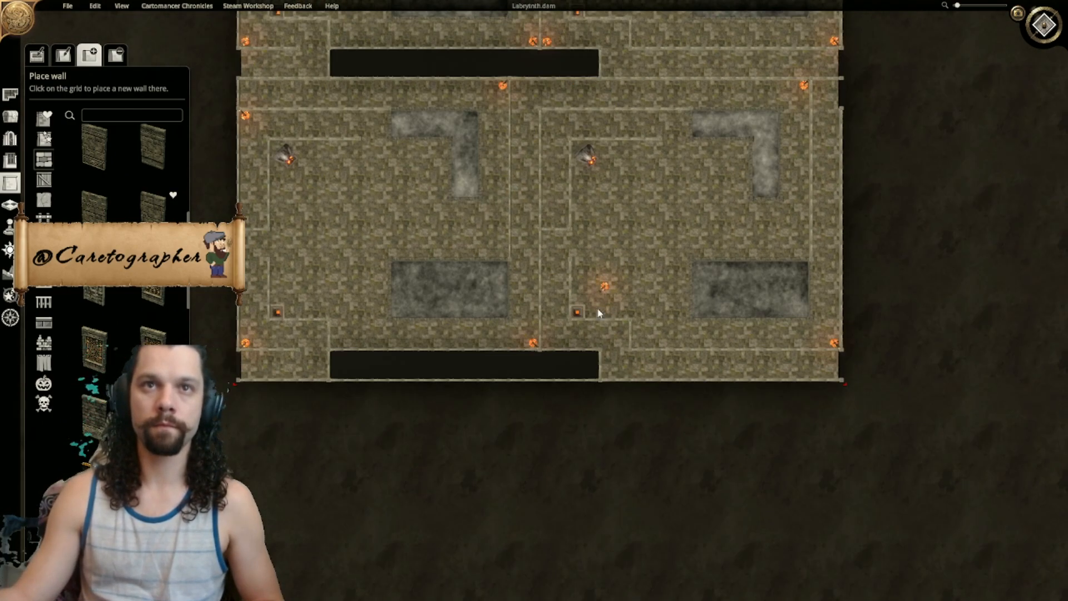
{"action": "scroll", "coordinate": [529, 223], "scroll_direction": "up", "scroll_amount": 6}
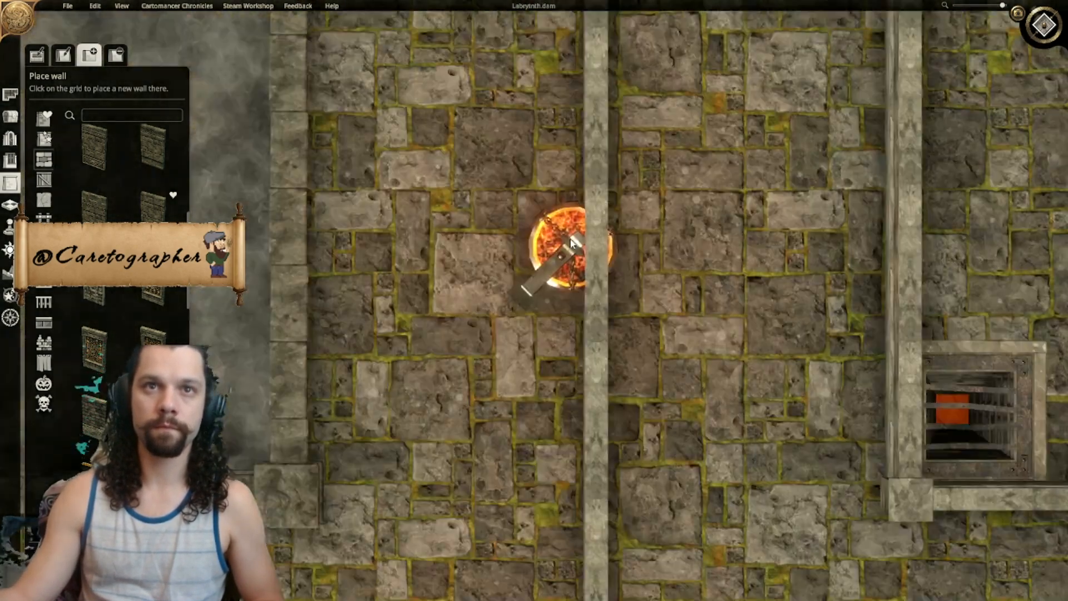
{"action": "middle_click_drag", "start_coordinate": [660, 470], "coordinate": [591, 139]}
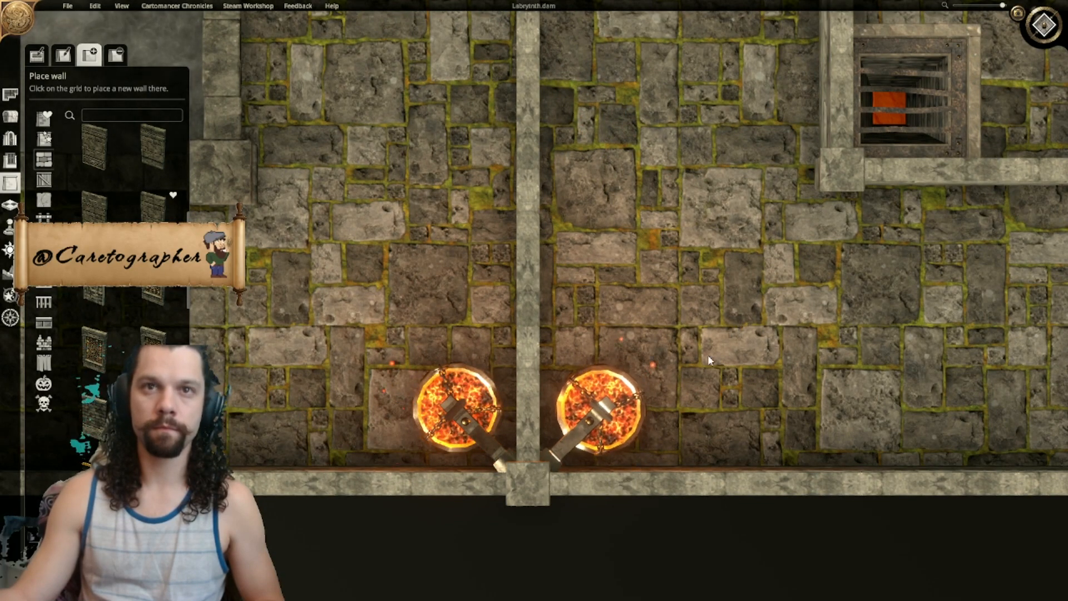
{"action": "scroll", "coordinate": [728, 328], "scroll_direction": "down", "scroll_amount": 6}
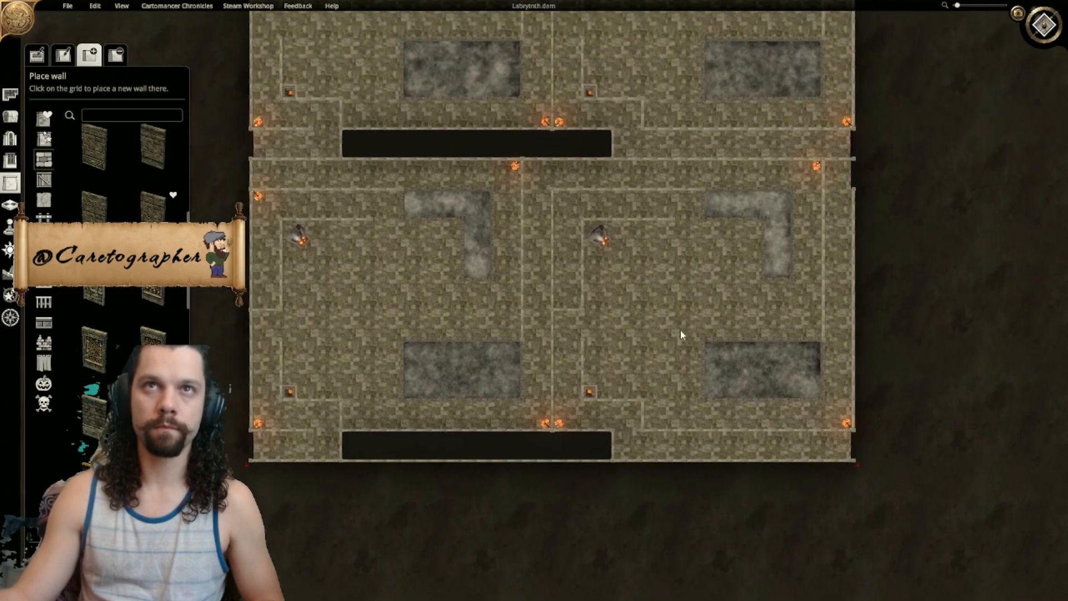
{"action": "middle_click_drag", "start_coordinate": [679, 322], "coordinate": [687, 379]}
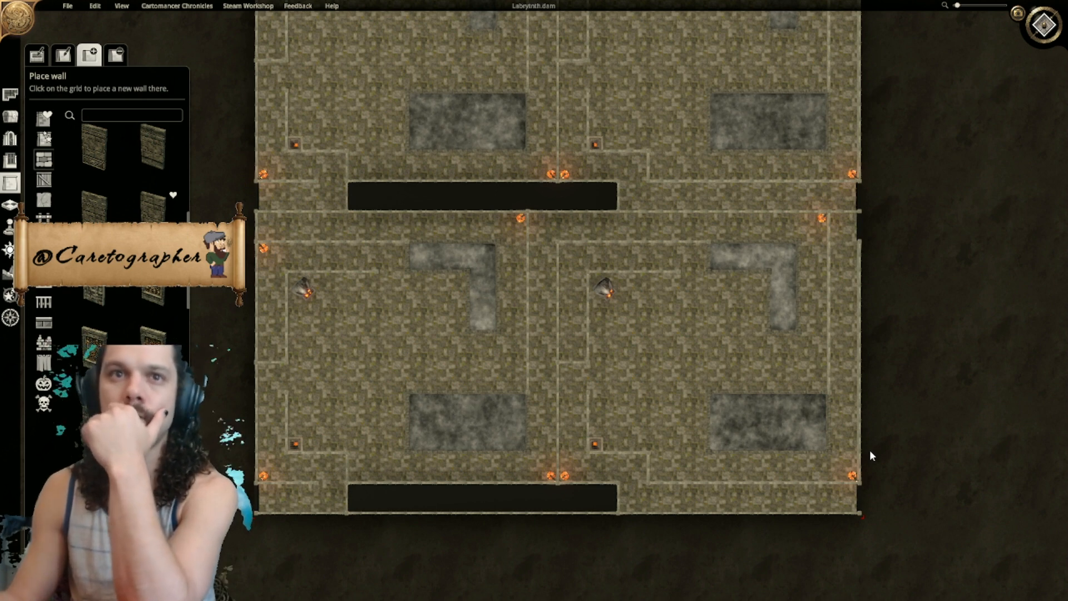
{"action": "middle_click_drag", "start_coordinate": [611, 443], "coordinate": [699, 443]}
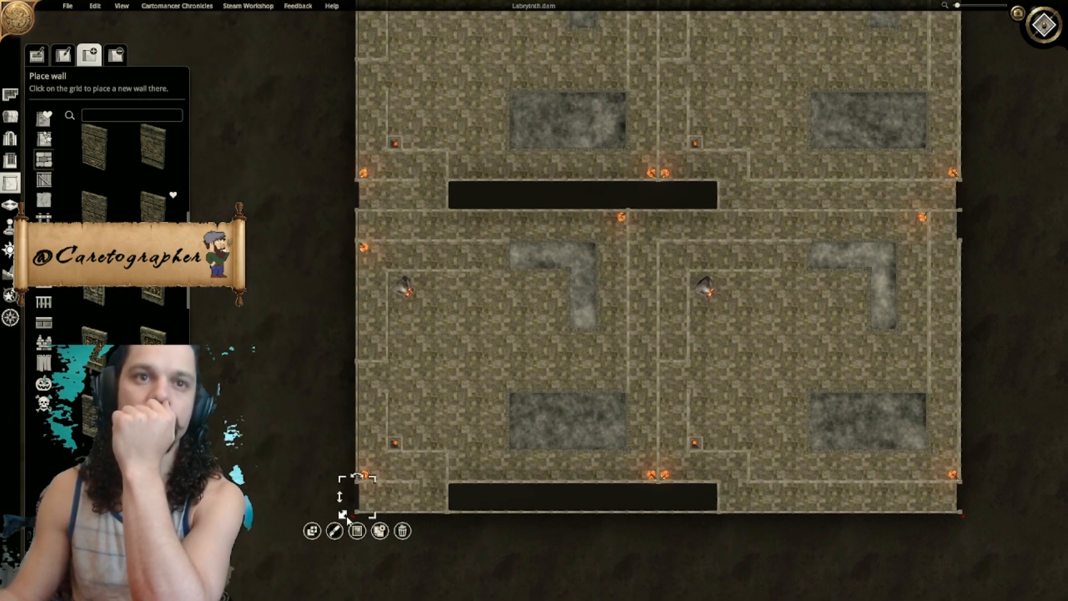
{"action": "middle_click_drag", "start_coordinate": [423, 397], "coordinate": [553, 423]}
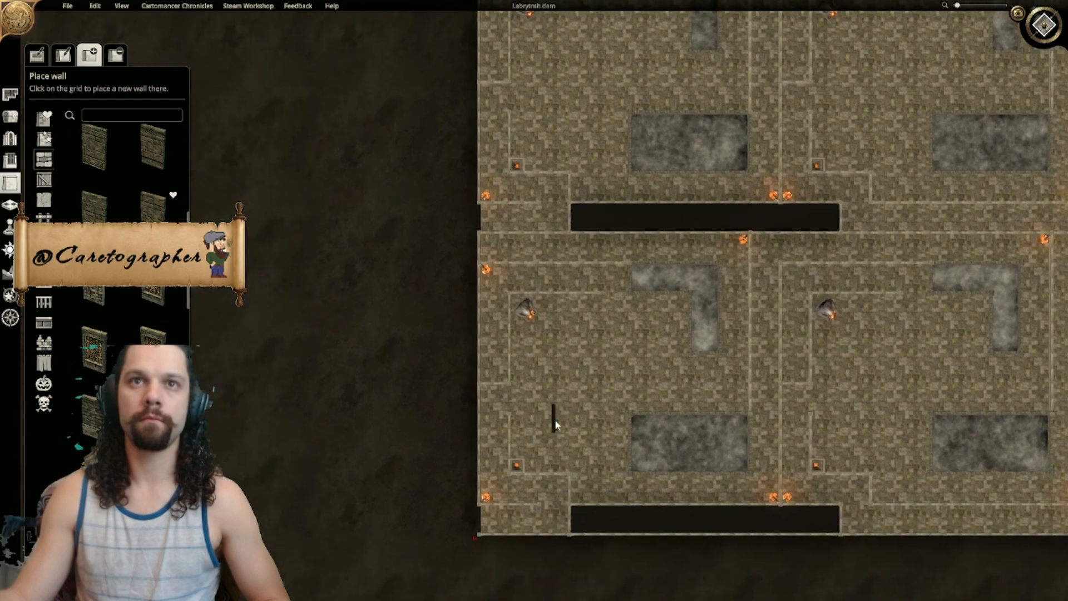
{"action": "scroll", "coordinate": [553, 436], "scroll_direction": "up", "scroll_amount": 5}
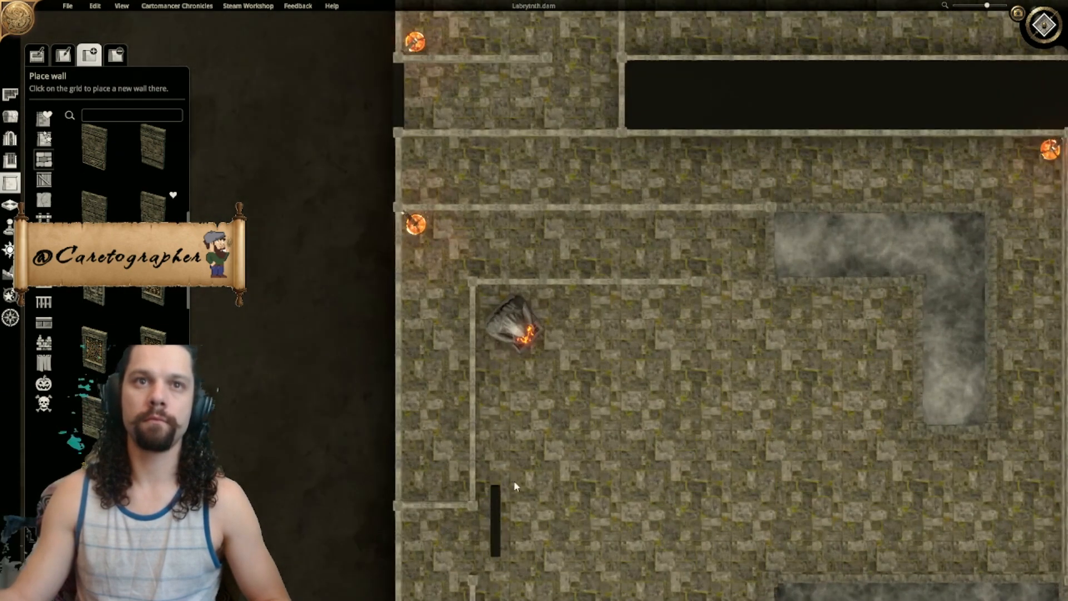
{"action": "scroll", "coordinate": [606, 361], "scroll_direction": "up", "scroll_amount": 3}
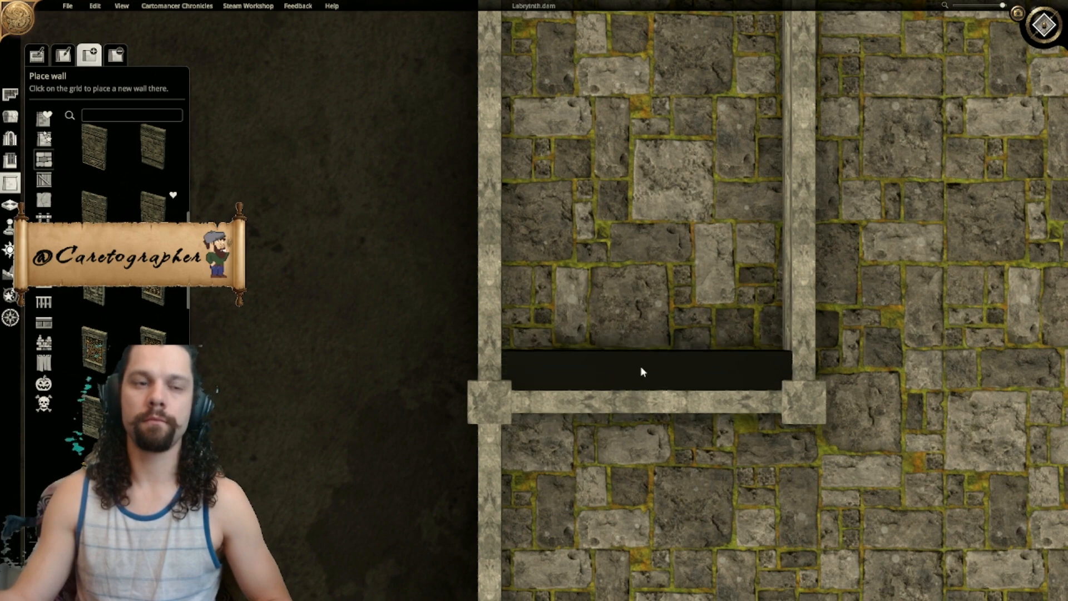
{"action": "scroll", "coordinate": [640, 295], "scroll_direction": "down", "scroll_amount": 3}
{"action": "right_click_drag", "start_coordinate": [619, 310], "coordinate": [585, 338]}
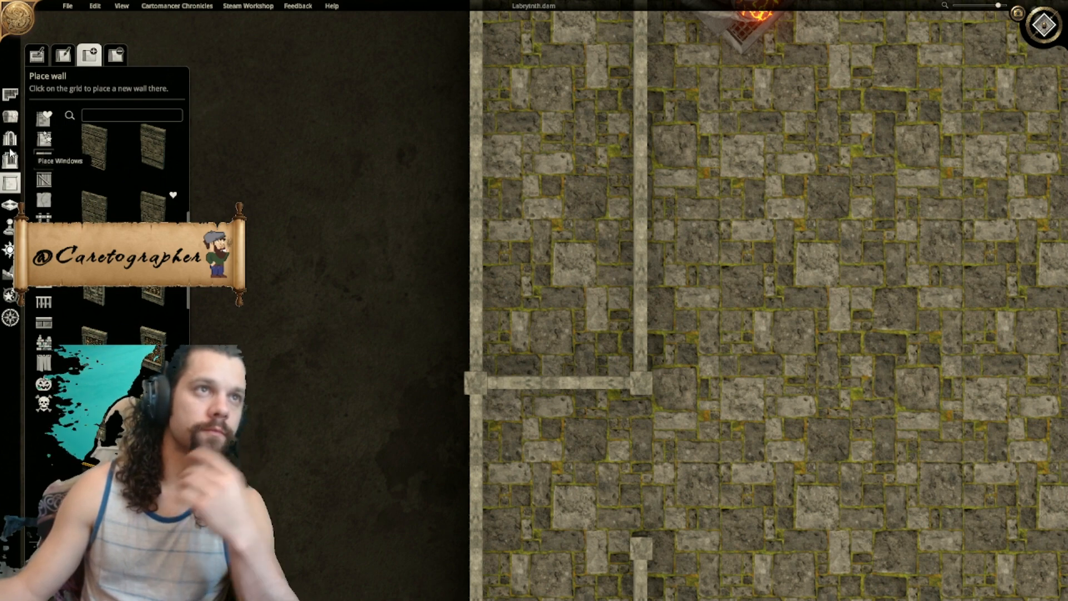
Step: Find the legged stone platform in the object library and place it at the dead end of the lower-left tile's outer corridor
{"action": "left_click", "coordinate": [10, 117]}
{"action": "left_click", "coordinate": [38, 248]}
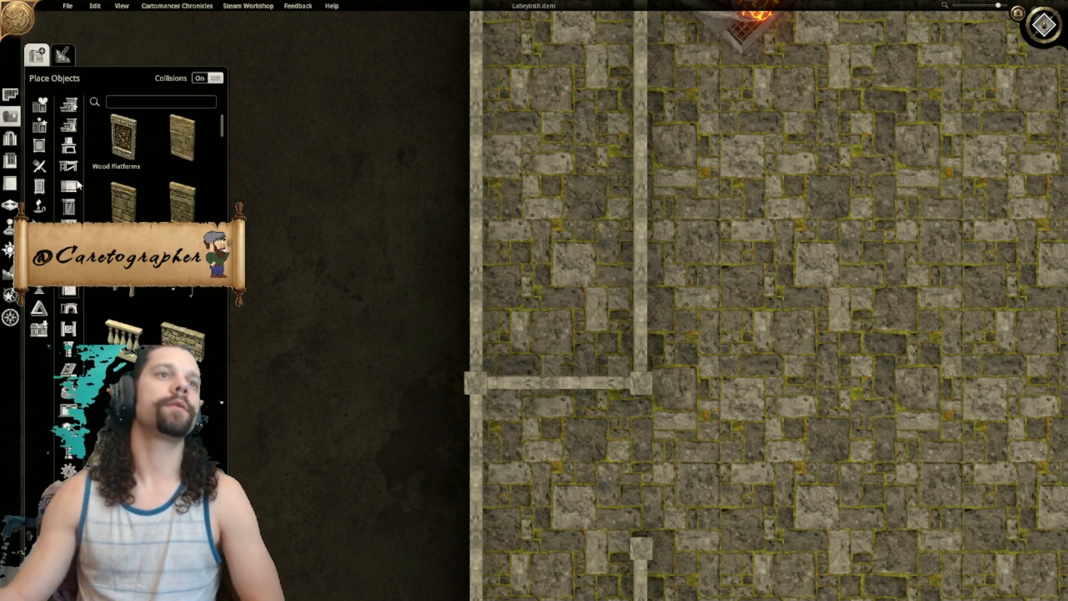
{"action": "left_click", "coordinate": [69, 190]}
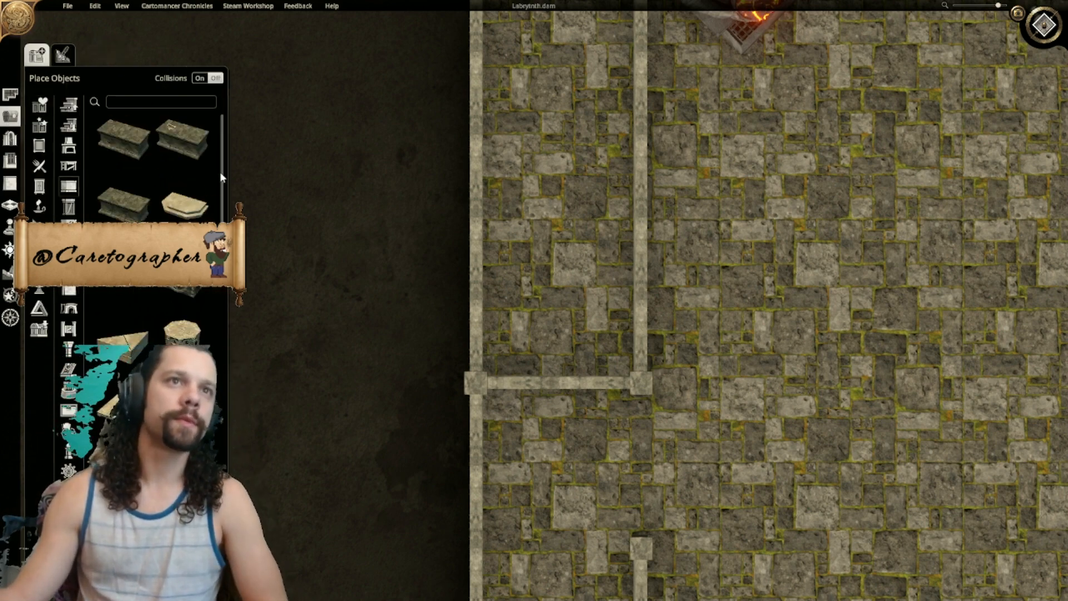
{"action": "scroll", "coordinate": [220, 178], "scroll_direction": "down", "scroll_amount": 3}
{"action": "scroll", "coordinate": [204, 316], "scroll_direction": "down", "scroll_amount": 15}
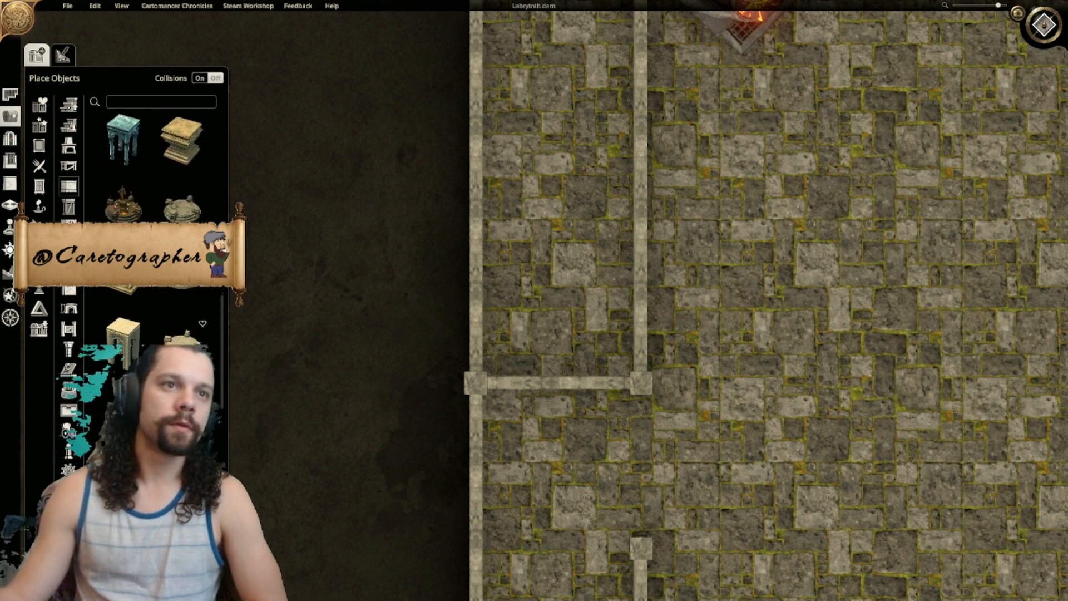
{"action": "scroll", "coordinate": [189, 311], "scroll_direction": "down", "scroll_amount": 4}
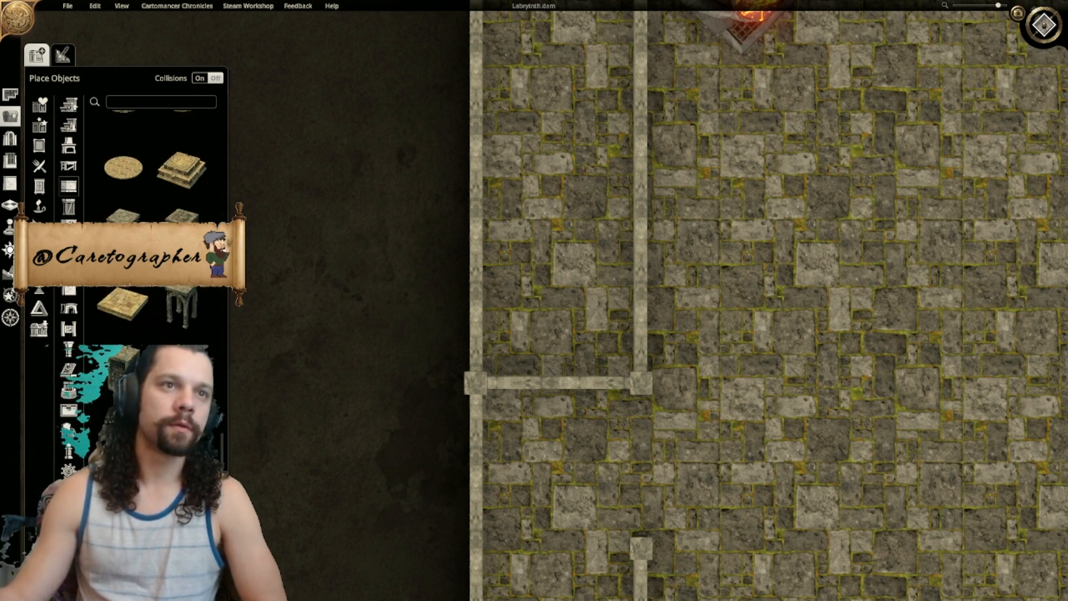
{"action": "scroll", "coordinate": [223, 467], "scroll_direction": "up", "scroll_amount": 4}
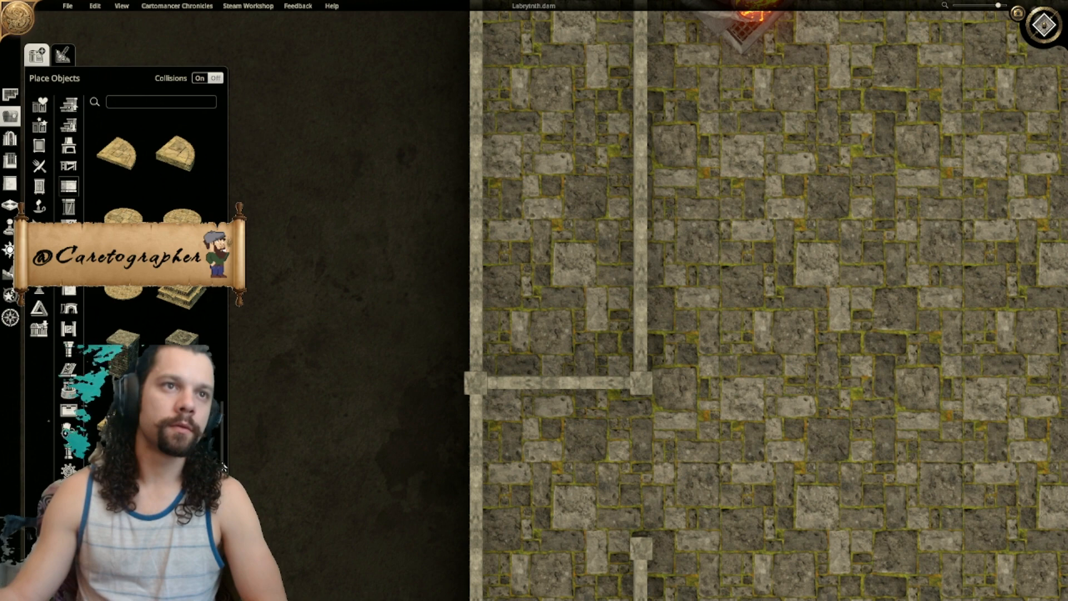
{"action": "scroll", "coordinate": [222, 466], "scroll_direction": "up", "scroll_amount": 10}
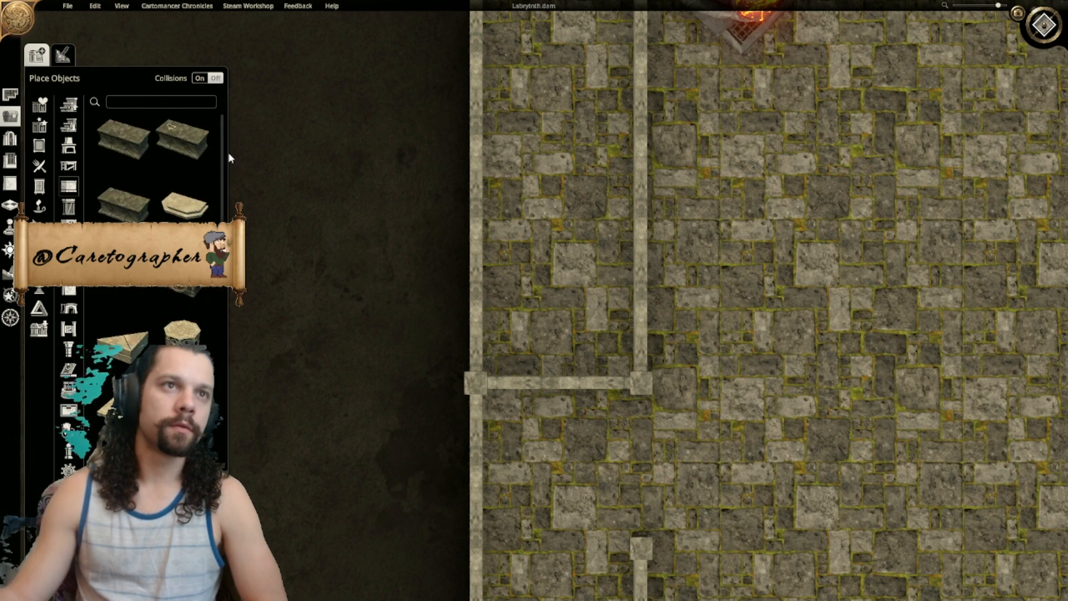
{"action": "scroll", "coordinate": [232, 382], "scroll_direction": "down", "scroll_amount": 8}
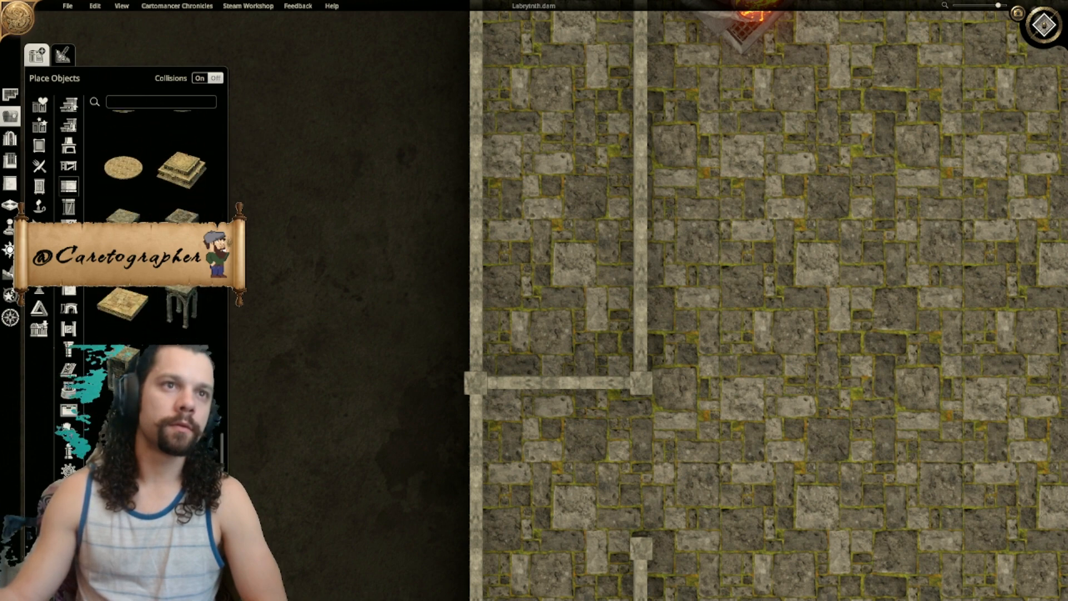
{"action": "left_click", "coordinate": [179, 315]}
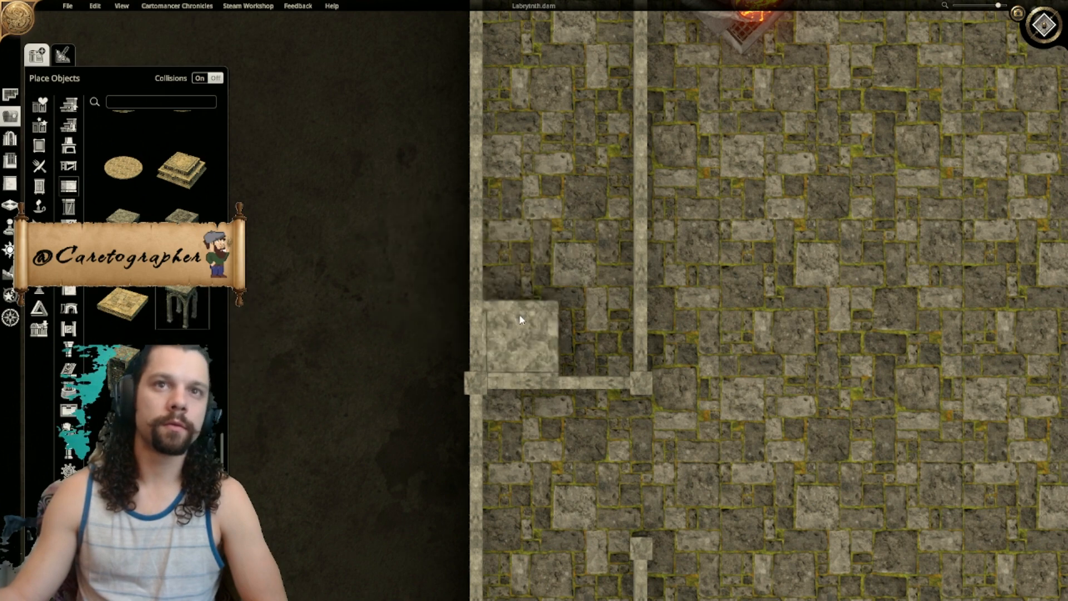
Step: Enlarge and reposition the stone platform so it fills the corridor's width up against the dead-end wall
{"action": "left_click_drag", "start_coordinate": [561, 297], "coordinate": [611, 260]}
{"action": "left_click_drag", "start_coordinate": [521, 322], "coordinate": [558, 287]}
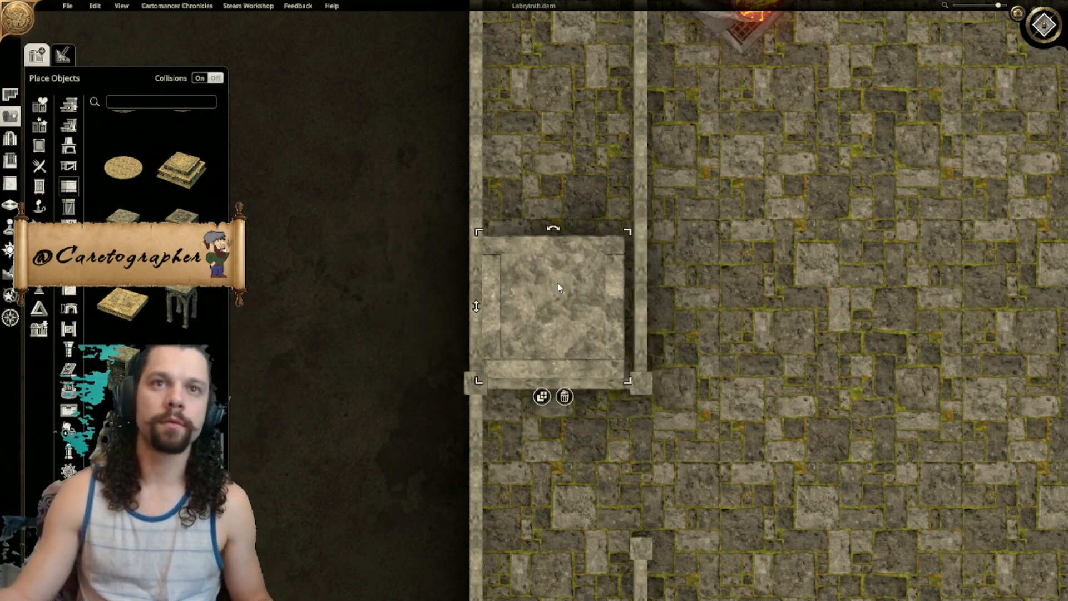
{"action": "left_click_drag", "start_coordinate": [629, 232], "coordinate": [634, 228]}
{"action": "mouse_move", "coordinate": [527, 287]}
{"action": "left_mouse_down"}
{"action": "mouse_move", "coordinate": [575, 237]}
{"action": "mouse_move", "coordinate": [531, 281]}
{"action": "left_mouse_up"}
{"action": "left_click_drag", "start_coordinate": [635, 222], "coordinate": [638, 218]}
{"action": "left_click_drag", "start_coordinate": [558, 270], "coordinate": [560, 271]}
{"action": "left_click_drag", "start_coordinate": [476, 301], "coordinate": [443, 422]}
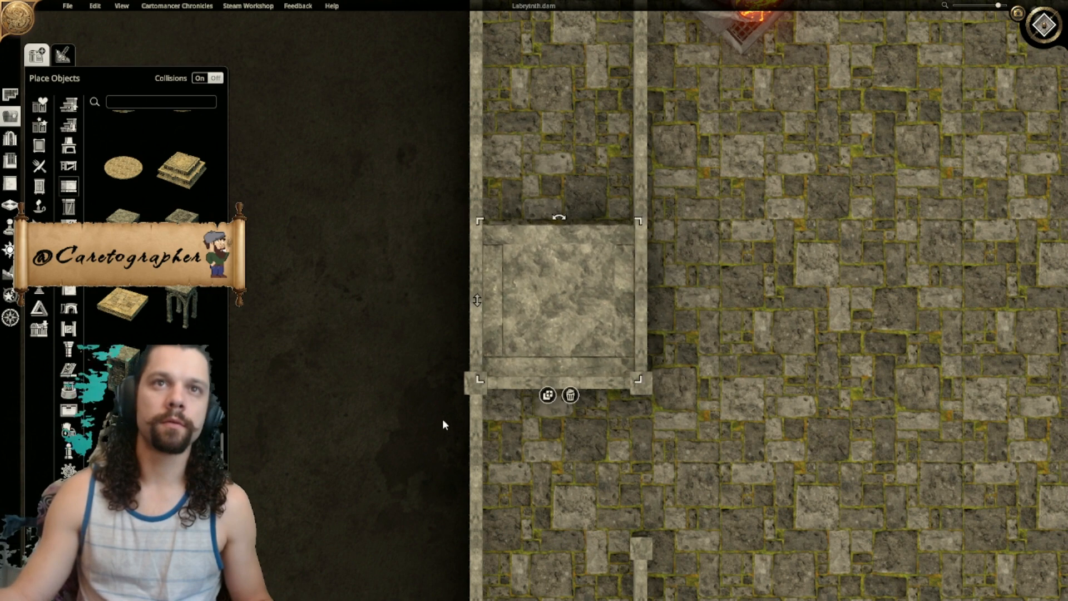
Step: Raise the stone platform level with the tops of the corridor walls in the 3D view
{"action": "left_click", "coordinate": [953, 182]}
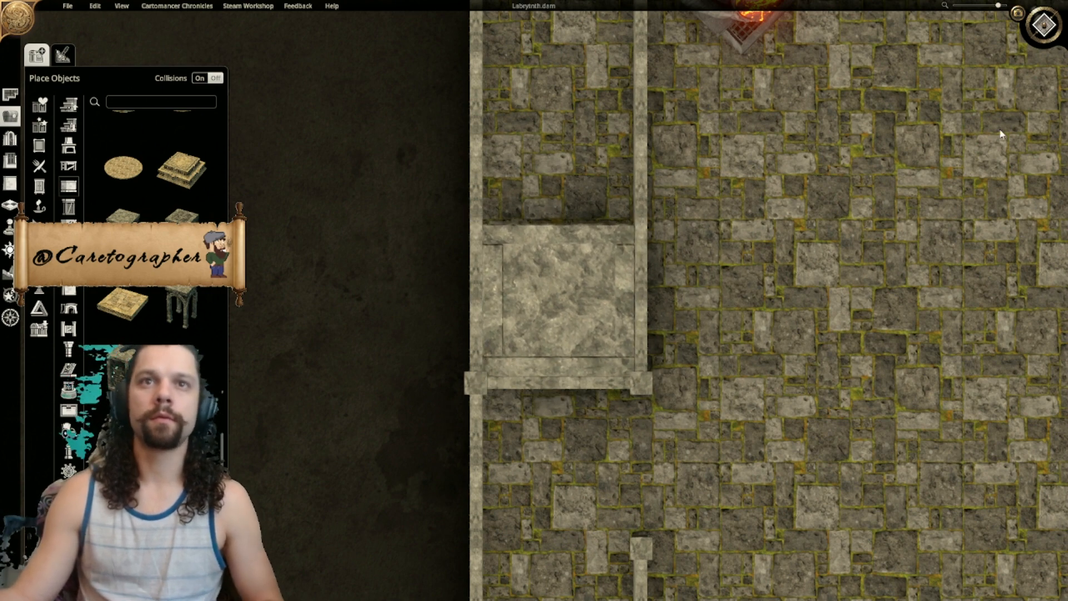
{"action": "left_click", "coordinate": [1046, 31]}
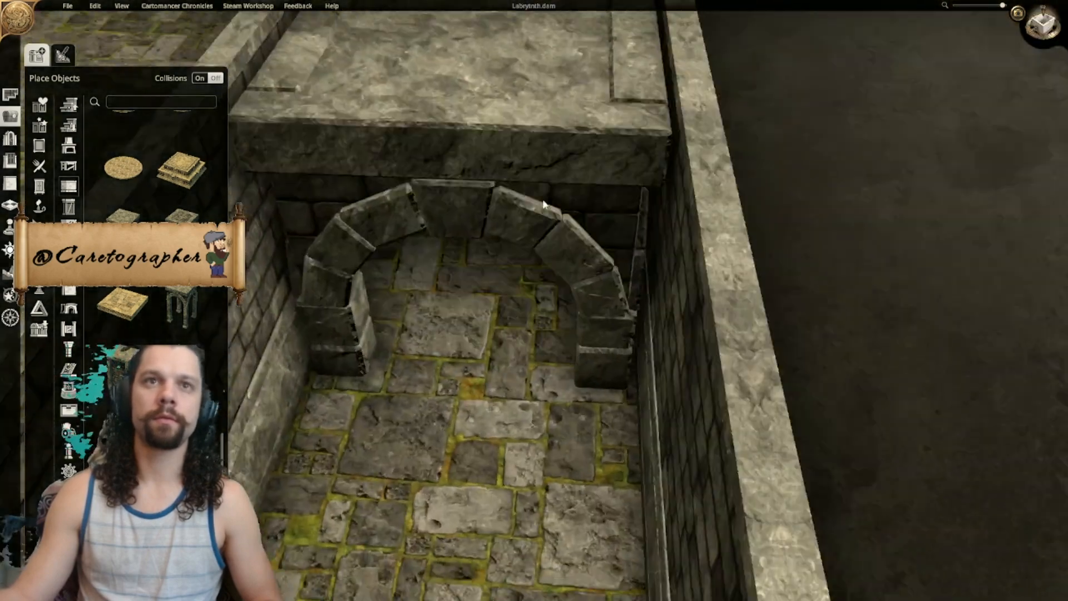
{"action": "right_click_drag", "start_coordinate": [544, 205], "coordinate": [526, 324]}
{"action": "scroll", "coordinate": [526, 325], "scroll_direction": "down", "scroll_amount": 4}
{"action": "left_click", "coordinate": [422, 238]}
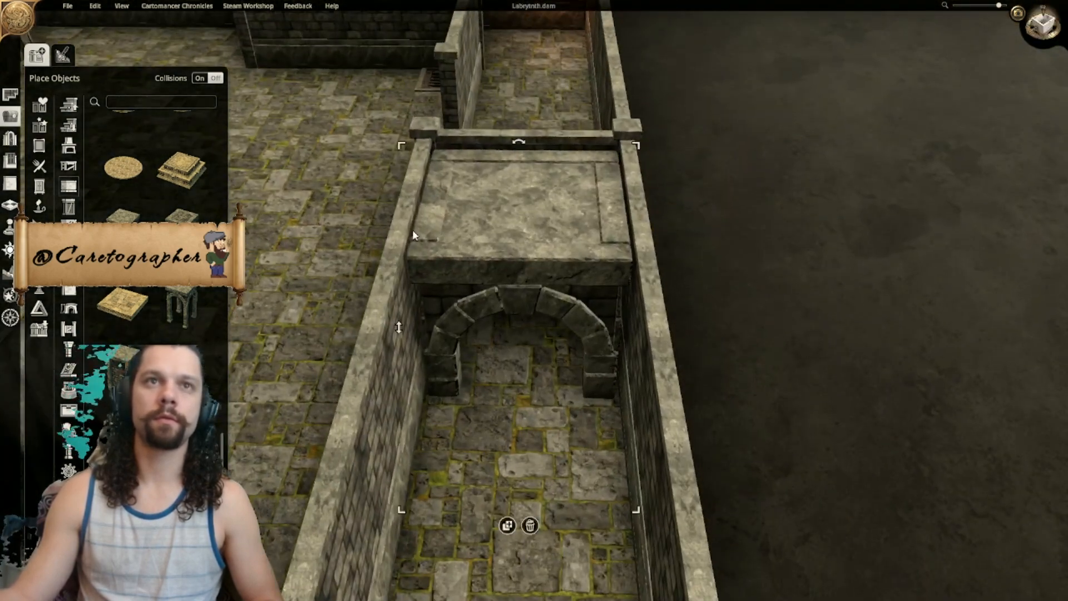
{"action": "left_click_drag", "start_coordinate": [400, 327], "coordinate": [400, 315]}
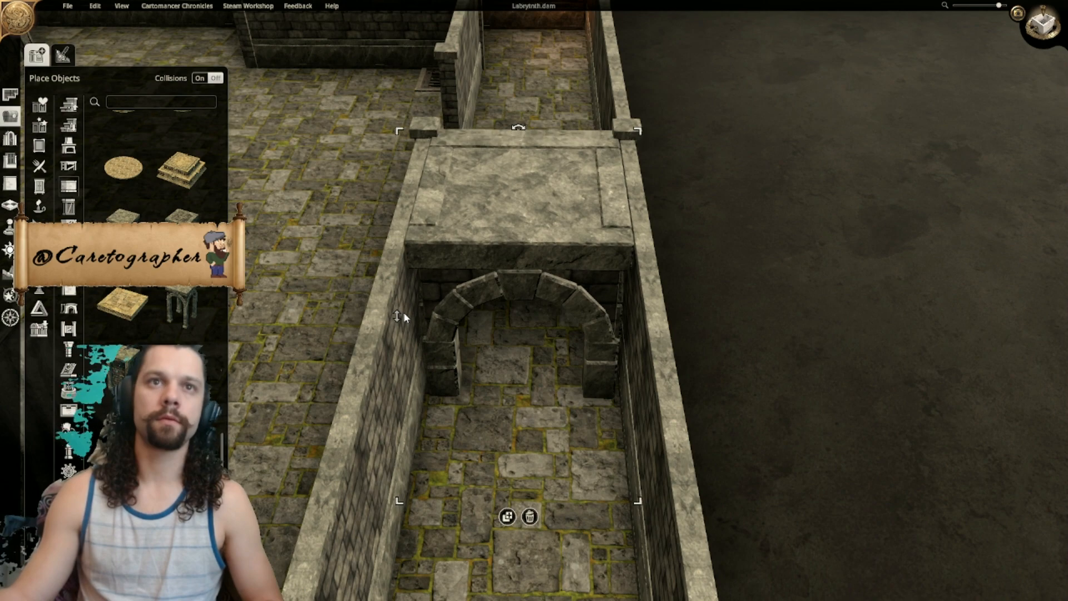
{"action": "scroll", "coordinate": [806, 358], "scroll_direction": "down", "scroll_amount": 2}
{"action": "right_click_drag", "start_coordinate": [806, 358], "coordinate": [796, 166]}
{"action": "middle_click_drag", "start_coordinate": [796, 166], "coordinate": [783, 204]}
{"action": "scroll", "coordinate": [807, 174], "scroll_direction": "up", "scroll_amount": 2}
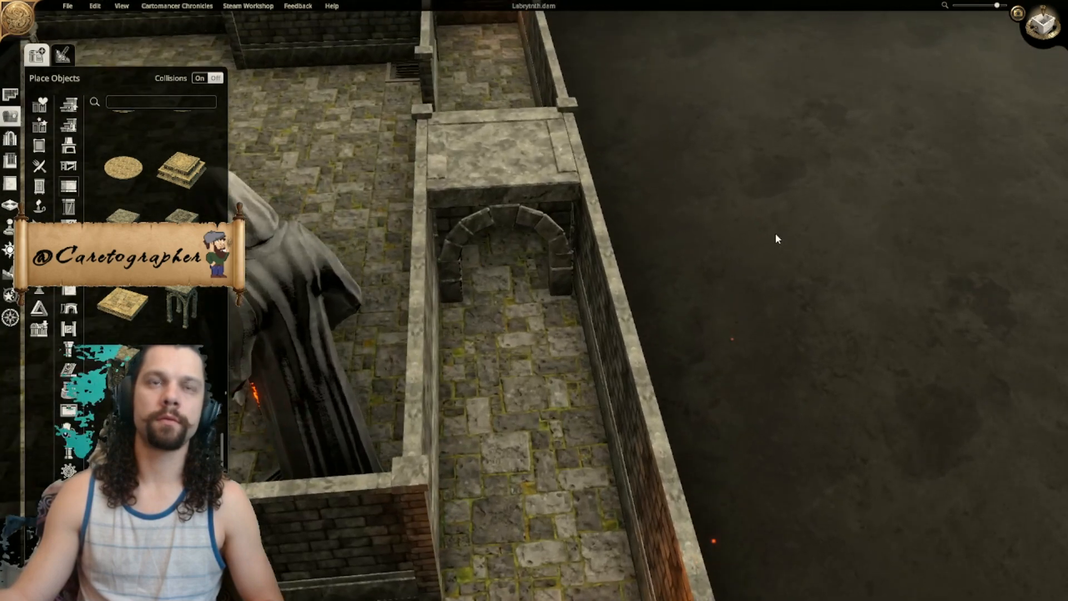
Step: Move the stone platform out of the corridor, delete it, and return to the top-down view
{"action": "left_click_drag", "start_coordinate": [511, 186], "coordinate": [282, 180]}
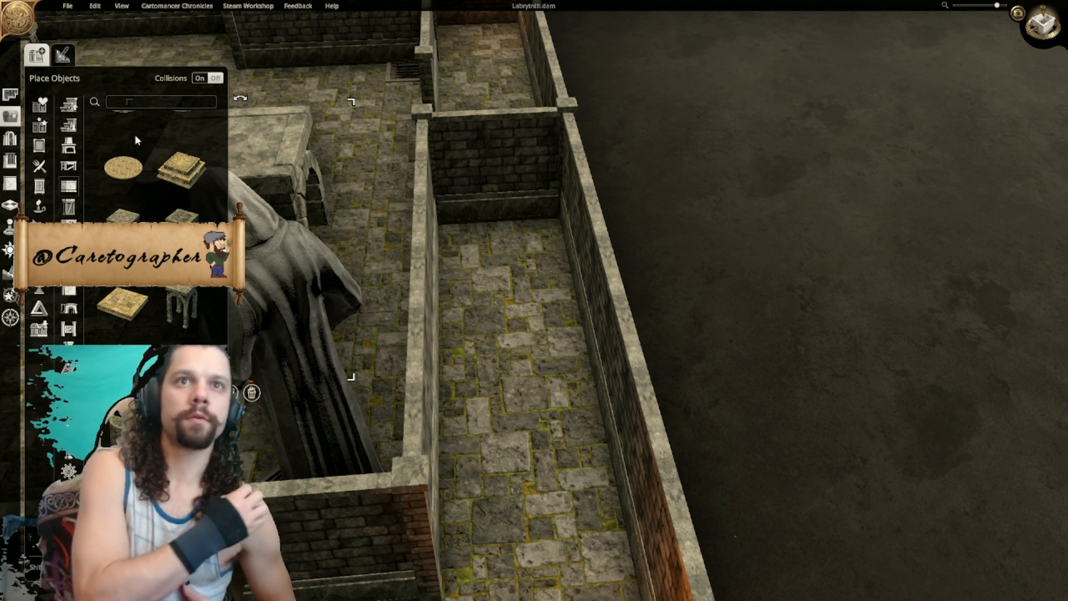
{"action": "right_click_drag", "start_coordinate": [463, 197], "coordinate": [706, 146]}
{"action": "scroll", "coordinate": [449, 277], "scroll_direction": "up", "scroll_amount": 3}
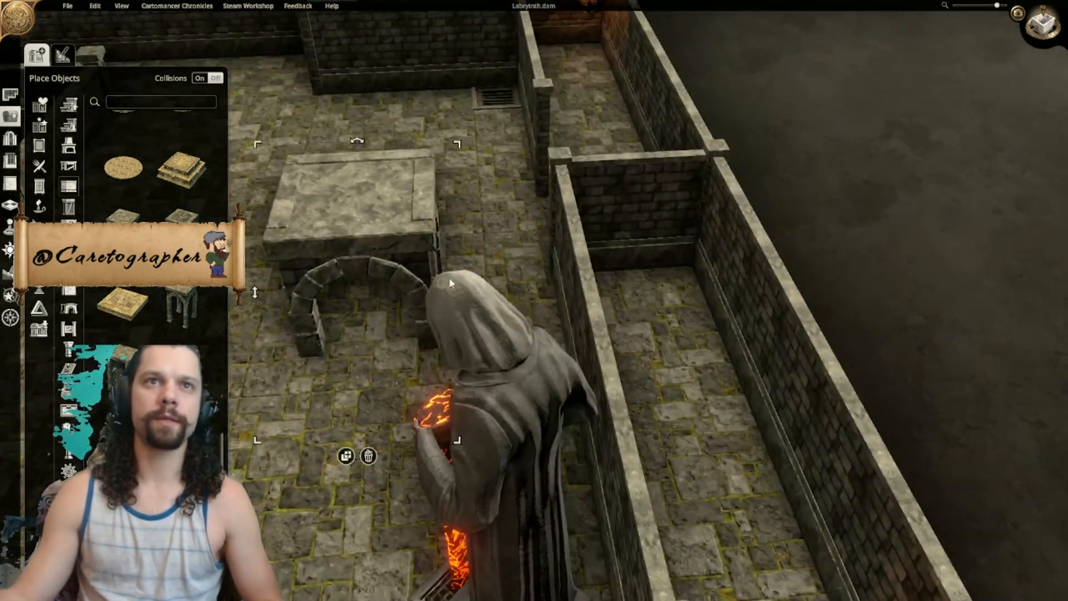
{"action": "left_click", "coordinate": [367, 456]}
{"action": "left_click", "coordinate": [1039, 27]}
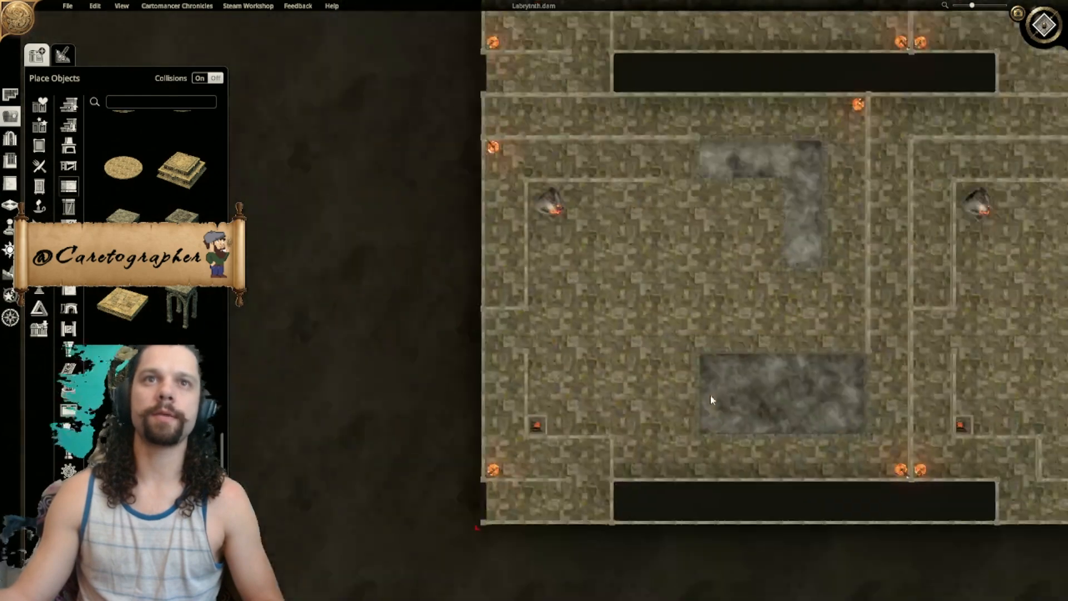
Step: Look over the labyrinth's repeated tiles from above, checking the layout of their corridors
{"action": "middle_click_drag", "start_coordinate": [710, 401], "coordinate": [591, 181]}
{"action": "scroll", "coordinate": [565, 344], "scroll_direction": "down", "scroll_amount": 3}
{"action": "middle_click_drag", "start_coordinate": [642, 224], "coordinate": [639, 358]}
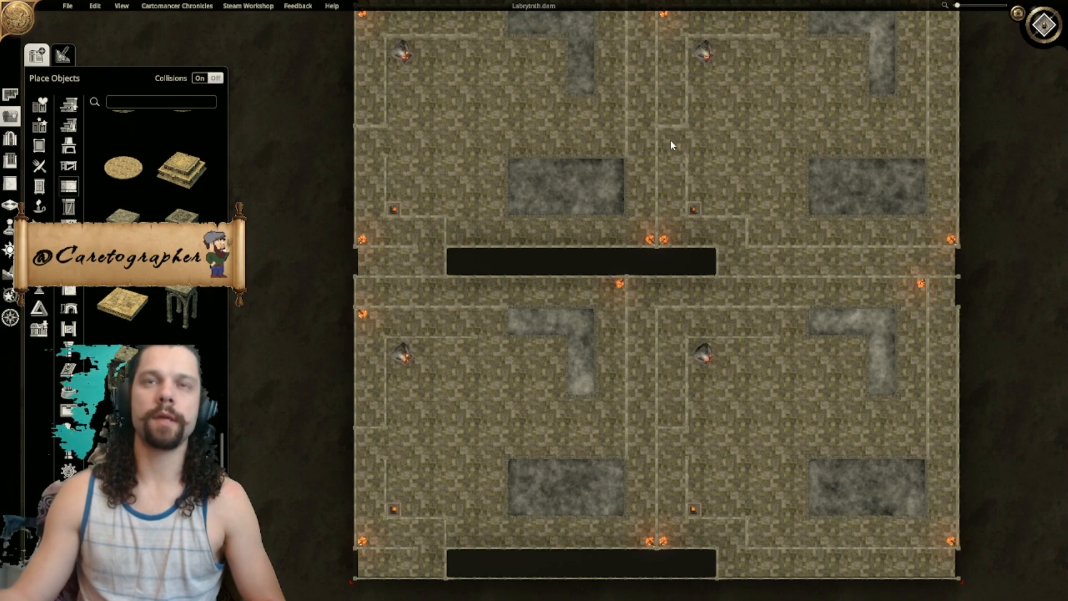
{"action": "key", "text": "s"}
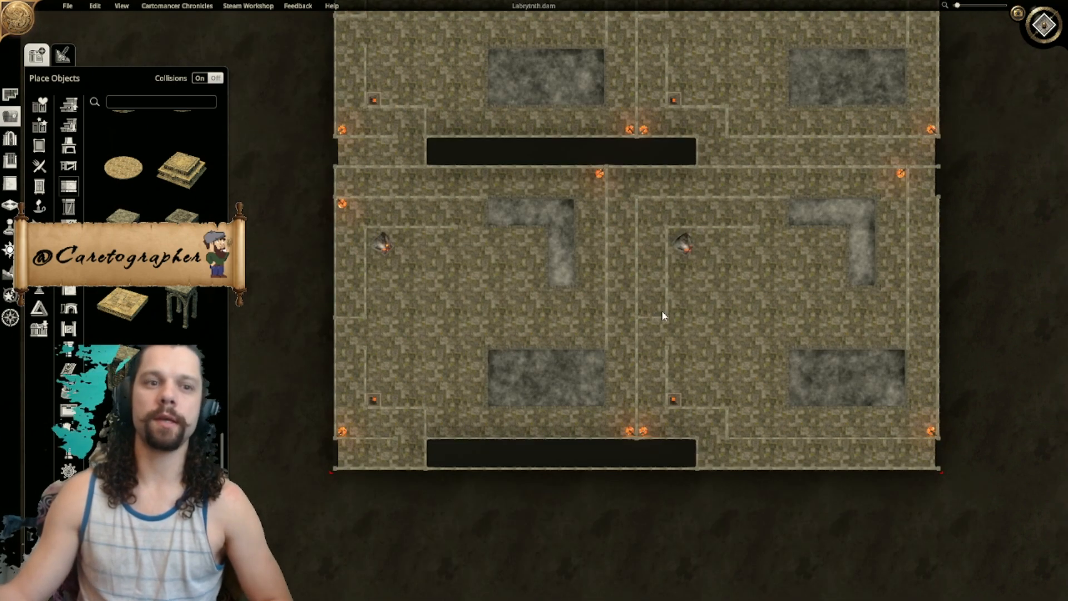
{"action": "middle_click_drag", "start_coordinate": [689, 298], "coordinate": [758, 414]}
{"action": "middle_click_drag", "start_coordinate": [757, 329], "coordinate": [681, 335]}
{"action": "middle_click_drag", "start_coordinate": [554, 139], "coordinate": [558, 165]}
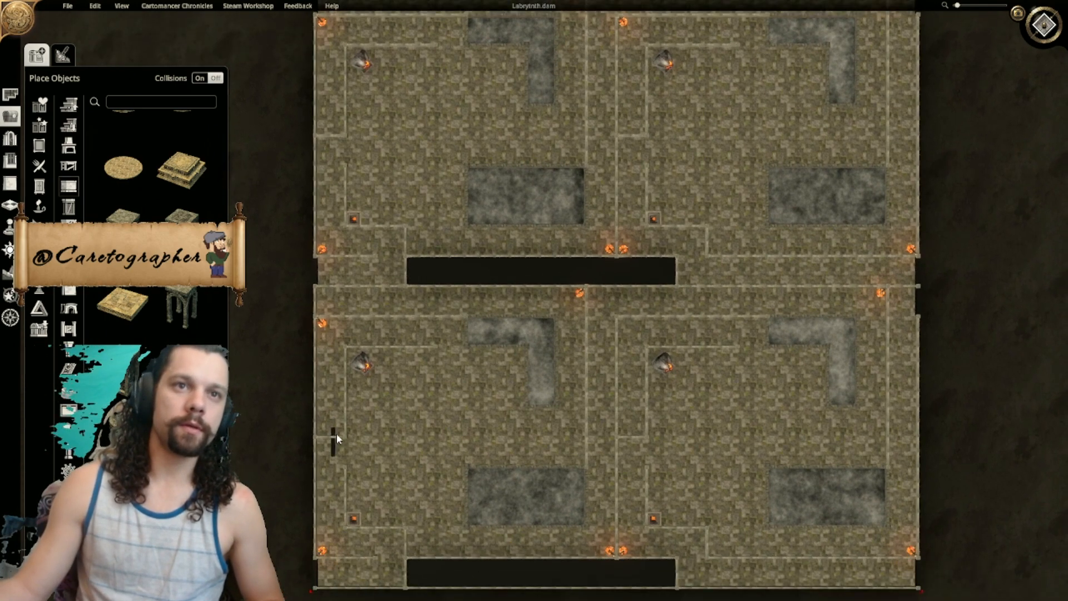
Step: Try a rotated dark wall piece with a tint across the lower-left tile's dead-end corridor, and delete it
{"action": "key", "text": "r"}
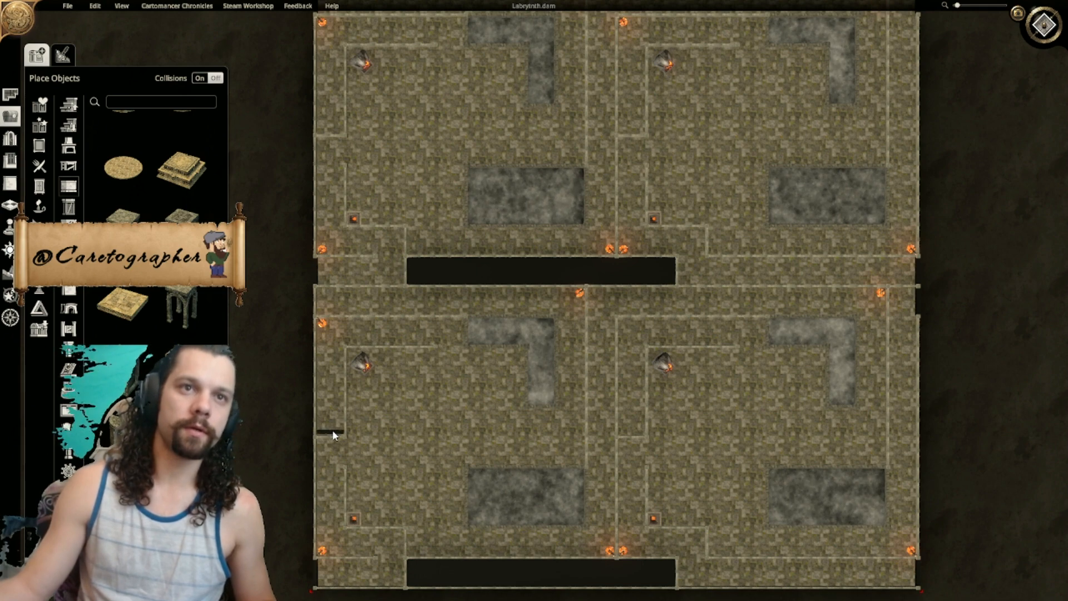
{"action": "left_click", "coordinate": [330, 431]}
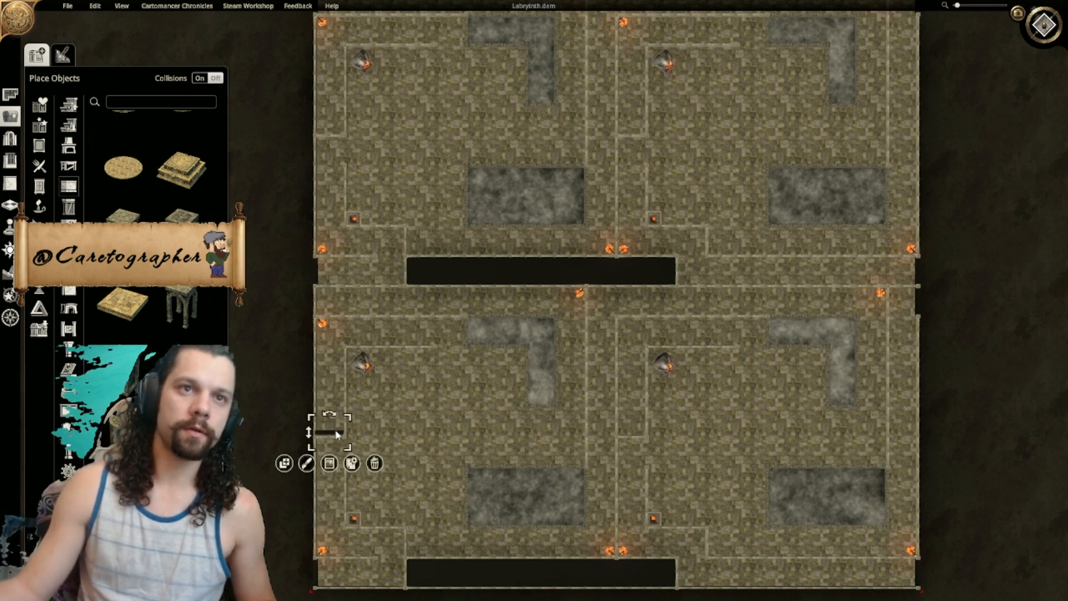
{"action": "left_click", "coordinate": [308, 464]}
{"action": "left_click_drag", "start_coordinate": [298, 493], "coordinate": [282, 493]}
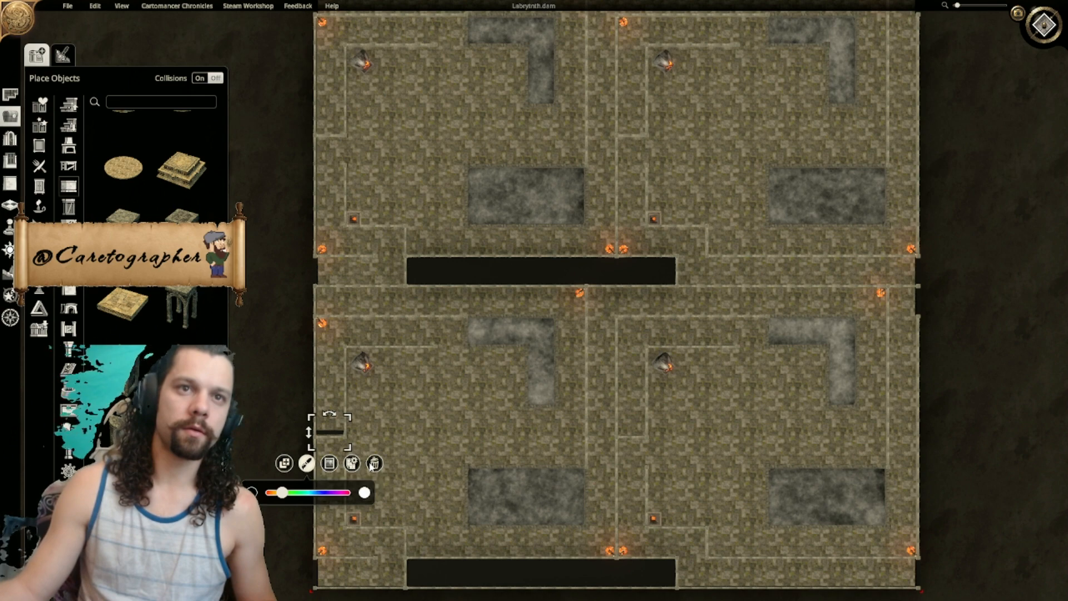
{"action": "left_click", "coordinate": [373, 463]}
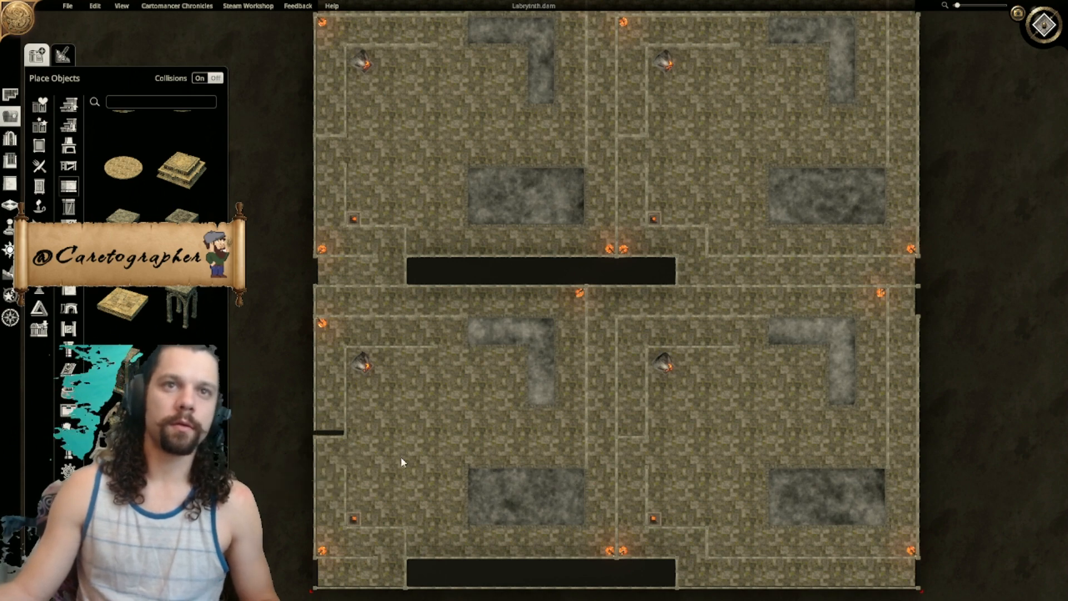
Step: Place a green Large Customisable Plane at the dead end of the lower-left tile's outer corridor
{"action": "left_click", "coordinate": [48, 307]}
{"action": "left_click", "coordinate": [123, 438]}
{"action": "left_click", "coordinate": [331, 421]}
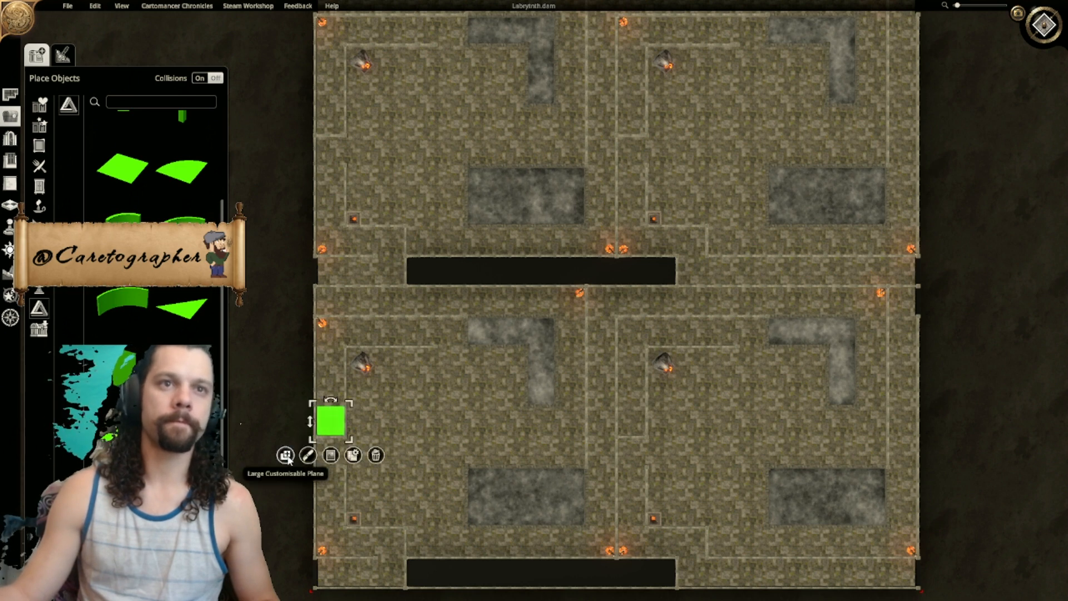
Step: Duplicate the green plane and place copies at the matching corridor dead ends of the other three tiles
{"action": "left_click", "coordinate": [287, 456]}
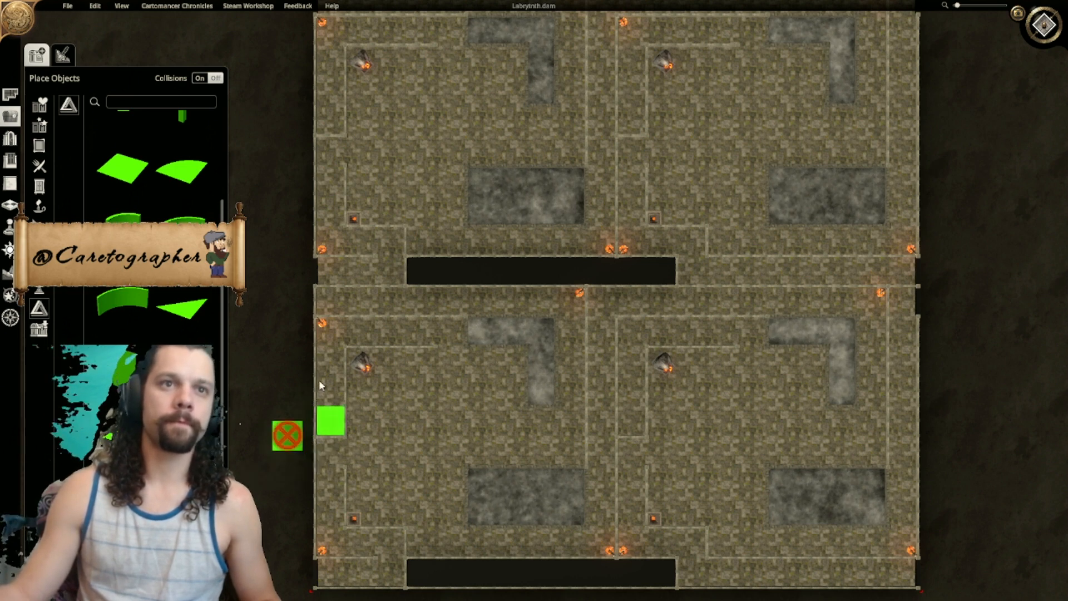
{"action": "left_click", "coordinate": [336, 121]}
{"action": "left_click", "coordinate": [635, 123]}
{"action": "left_click", "coordinate": [627, 420]}
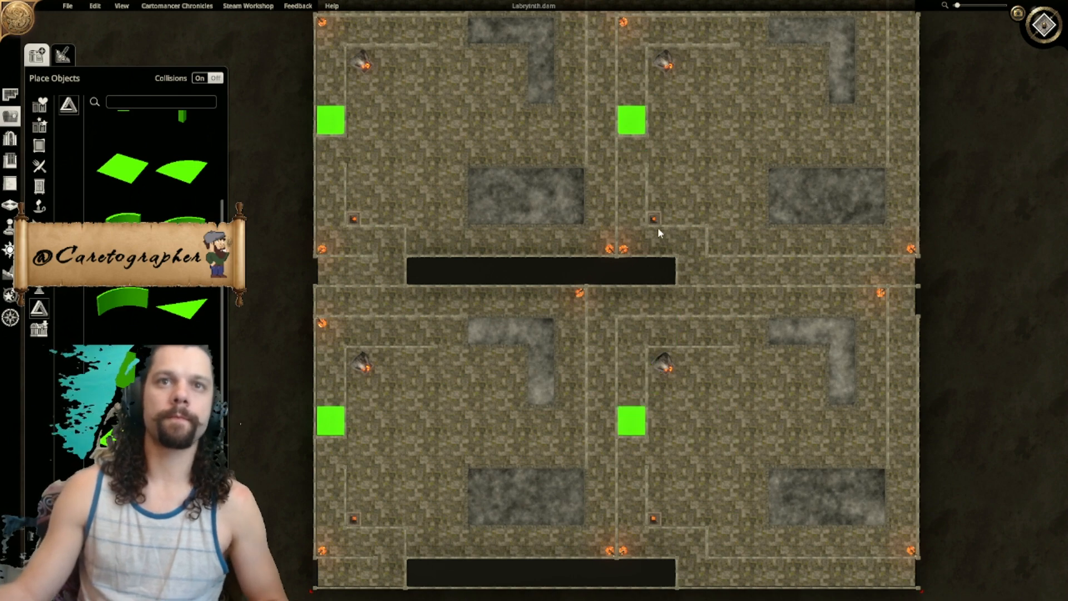
Step: Export the labyrinth map as an image only, using the current export settings
{"action": "mouse_move", "coordinate": [660, 250]}
{"action": "right_mouse_down"}
{"action": "mouse_move", "coordinate": [644, 282]}
{"action": "mouse_move", "coordinate": [654, 263]}
{"action": "right_mouse_up"}
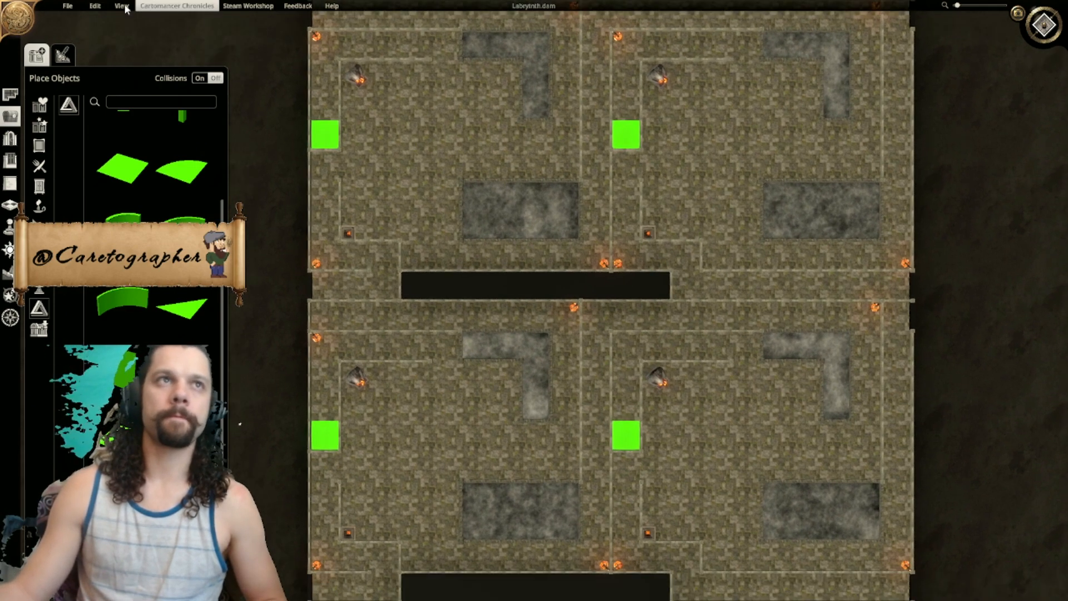
{"action": "left_click", "coordinate": [67, 6]}
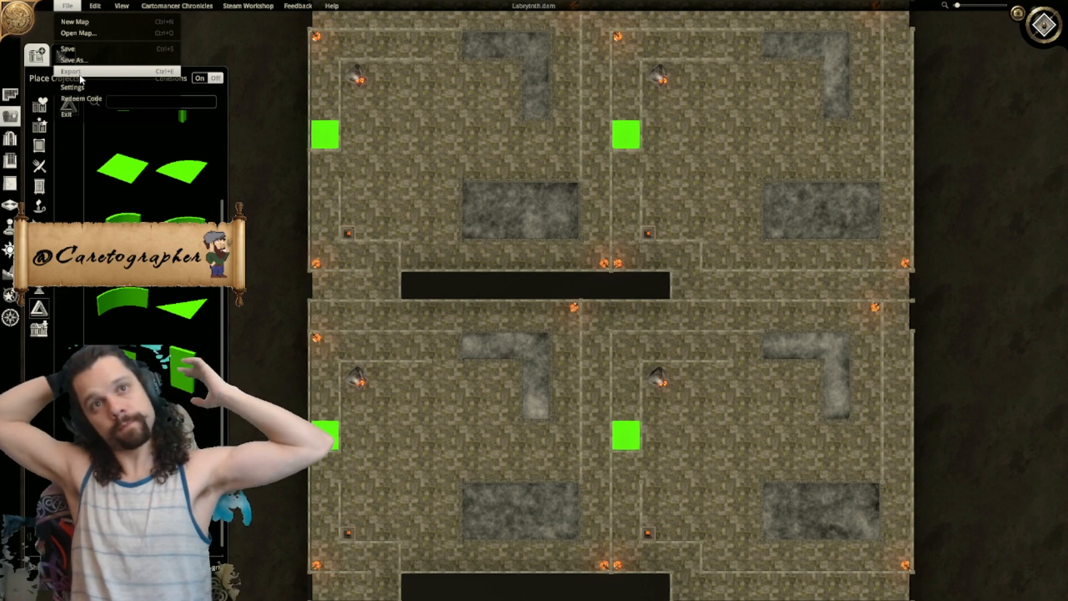
{"action": "left_click", "coordinate": [79, 73]}
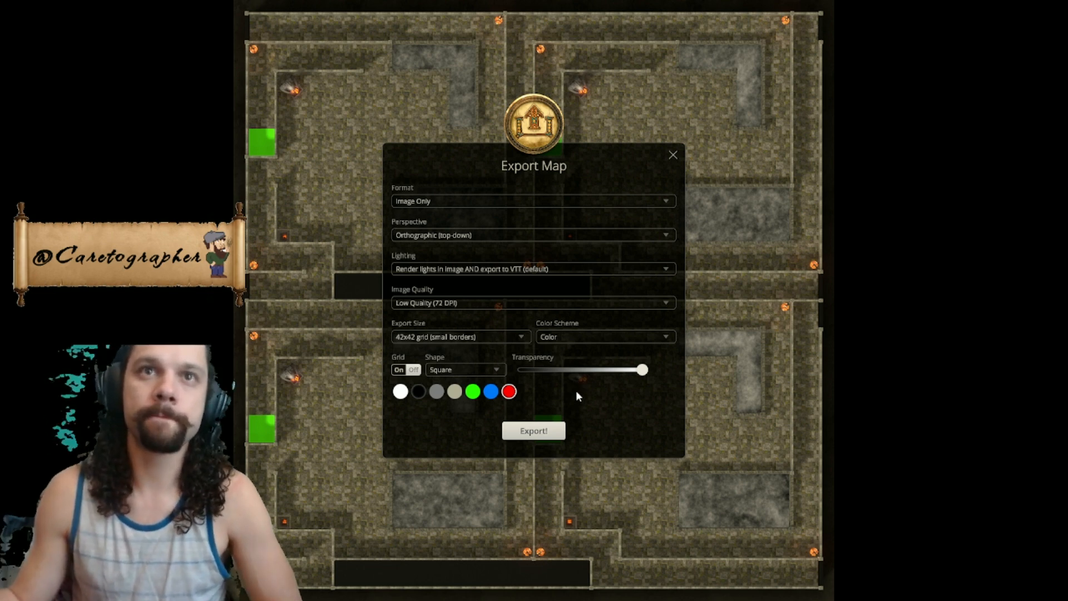
{"action": "left_click", "coordinate": [536, 438]}
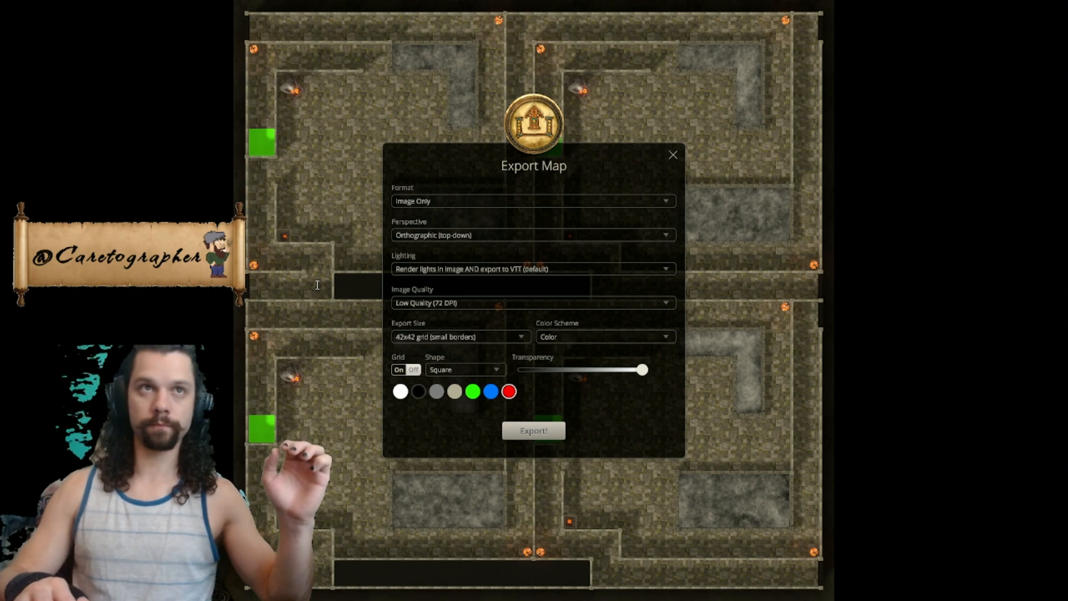
Step: Complete the labyrinth map export and open the Cave.dam map
{"action": "key", "text": "Return"}
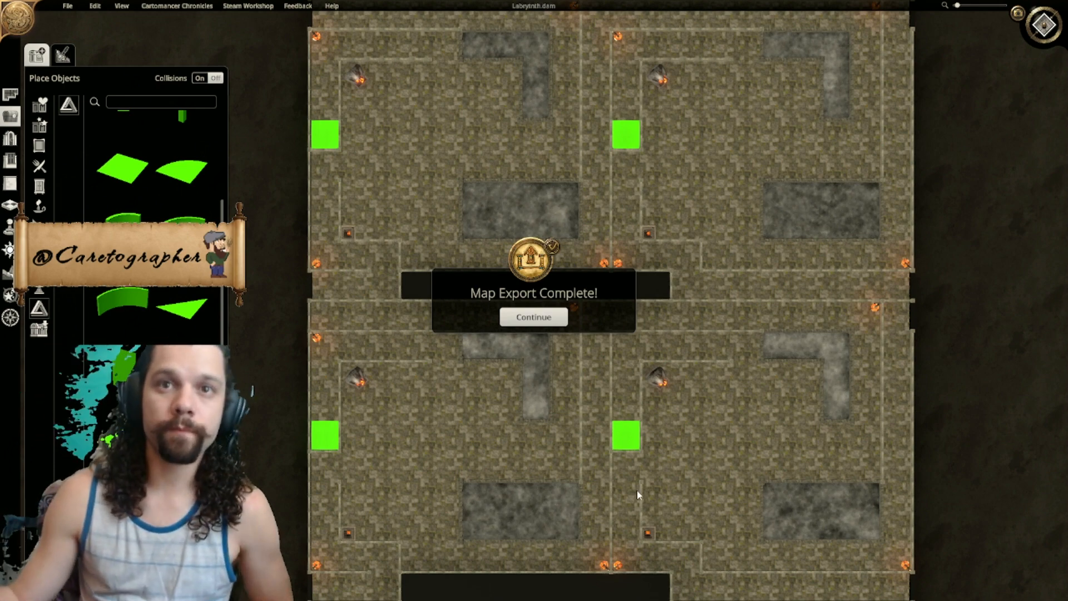
{"action": "left_click", "coordinate": [548, 313]}
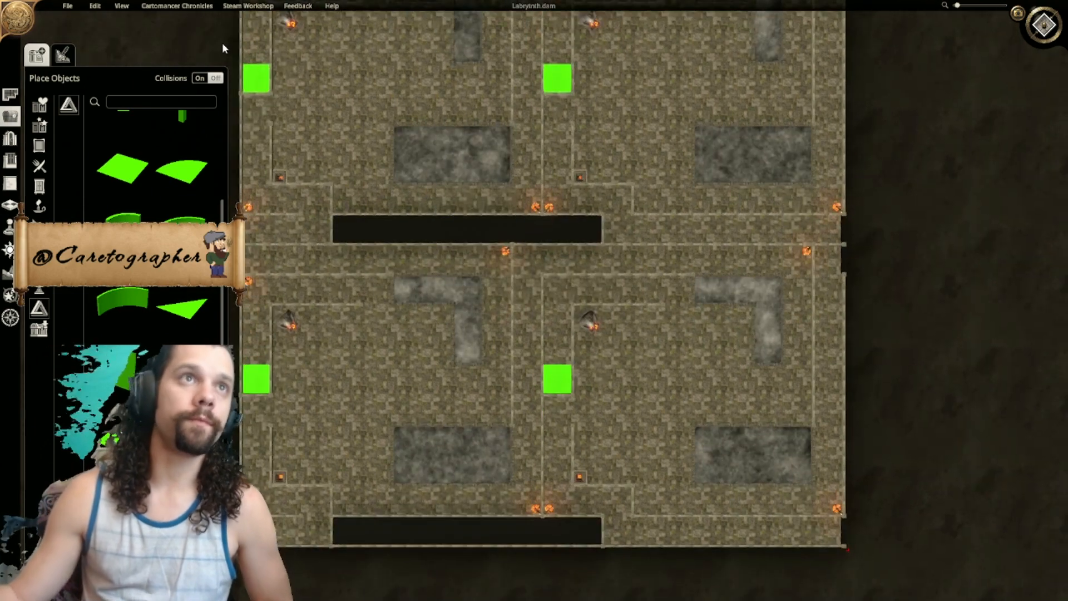
{"action": "left_click", "coordinate": [73, 7]}
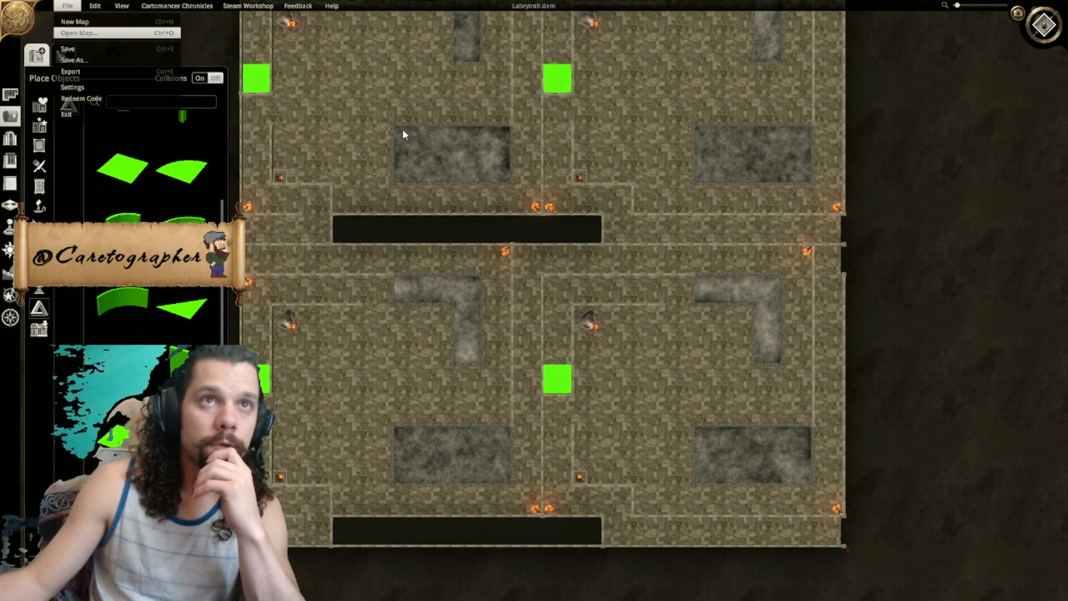
{"action": "left_click", "coordinate": [224, 128]}
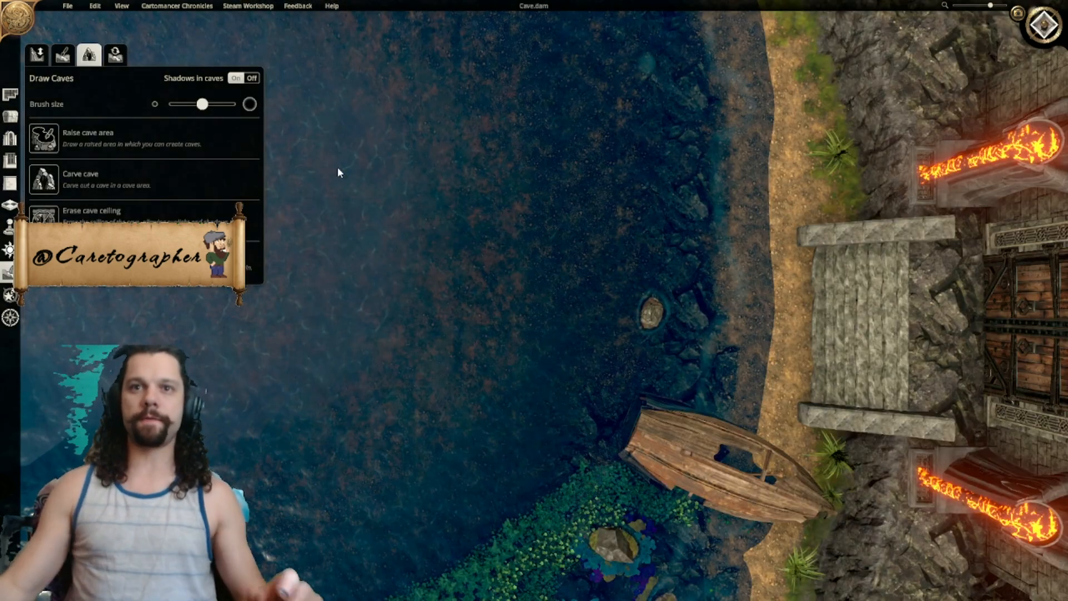
Step: Examine the cave map's lake, beach and walled shrine room from above and in 3D, including the gate and its lava statues
{"action": "scroll", "coordinate": [488, 177], "scroll_direction": "down", "scroll_amount": 5}
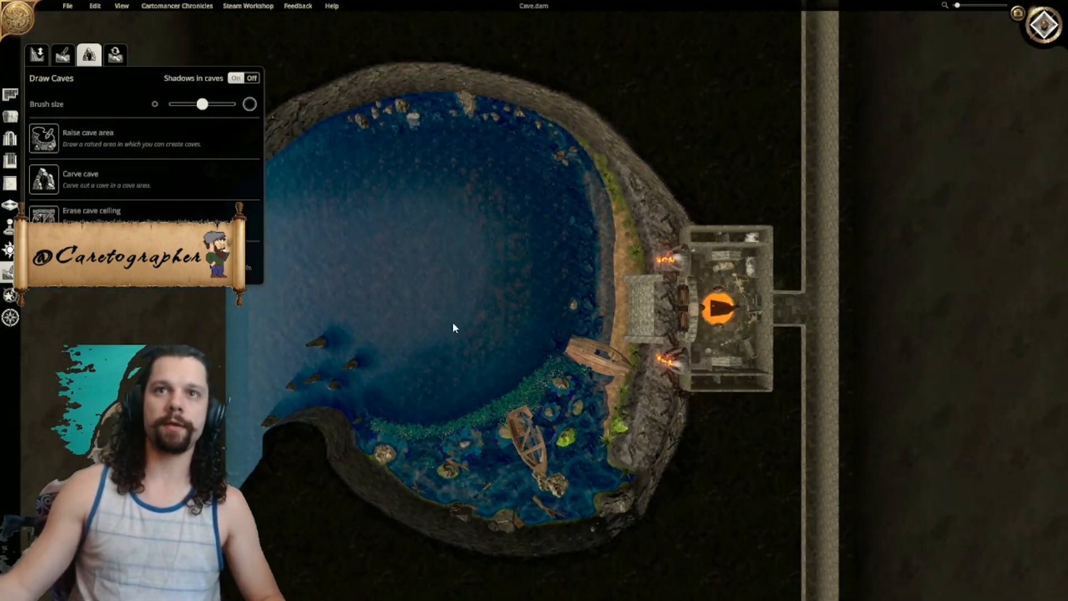
{"action": "middle_click_drag", "start_coordinate": [452, 322], "coordinate": [497, 249]}
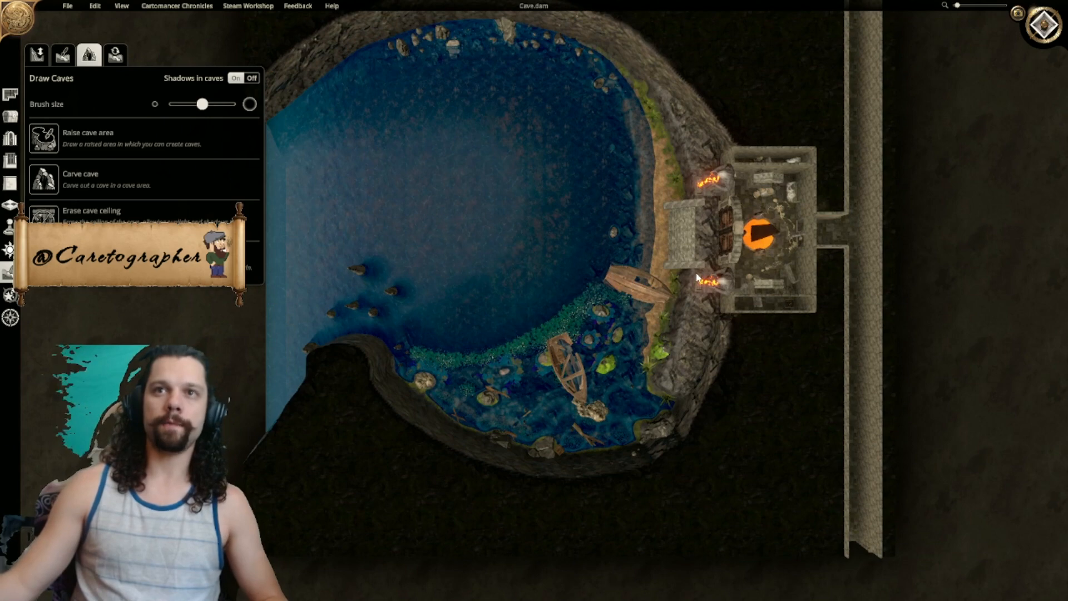
{"action": "middle_click_drag", "start_coordinate": [699, 278], "coordinate": [596, 262]}
{"action": "scroll", "coordinate": [596, 262], "scroll_direction": "up", "scroll_amount": 2}
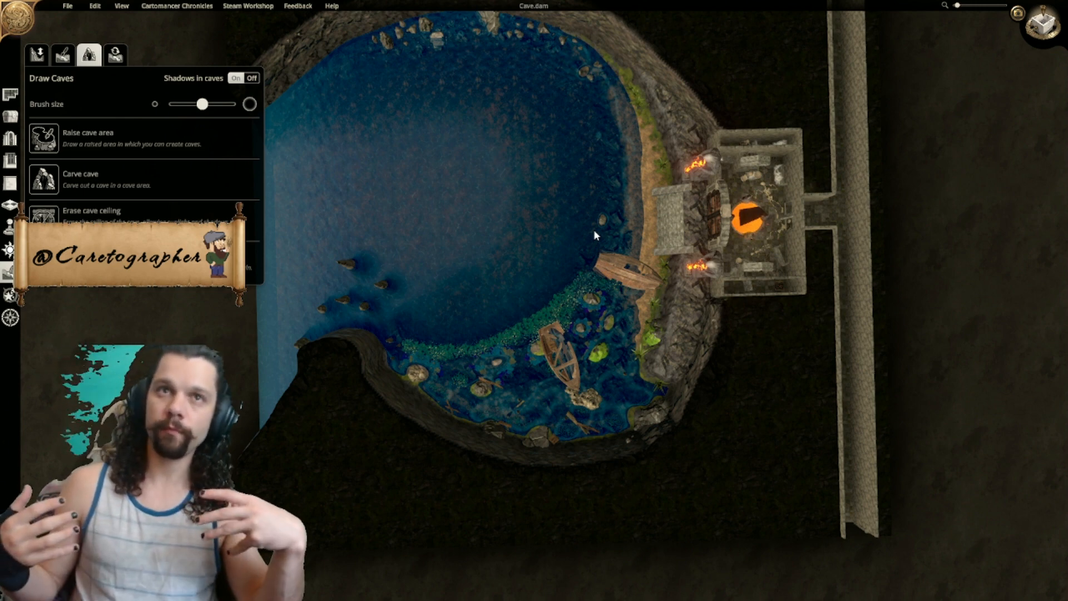
{"action": "right_click_drag", "start_coordinate": [594, 217], "coordinate": [460, 302]}
{"action": "scroll", "coordinate": [461, 303], "scroll_direction": "up", "scroll_amount": 4}
{"action": "middle_click_drag", "start_coordinate": [460, 303], "coordinate": [460, 262]}
{"action": "scroll", "coordinate": [460, 262], "scroll_direction": "down", "scroll_amount": 3}
{"action": "right_click_drag", "start_coordinate": [460, 262], "coordinate": [276, 228]}
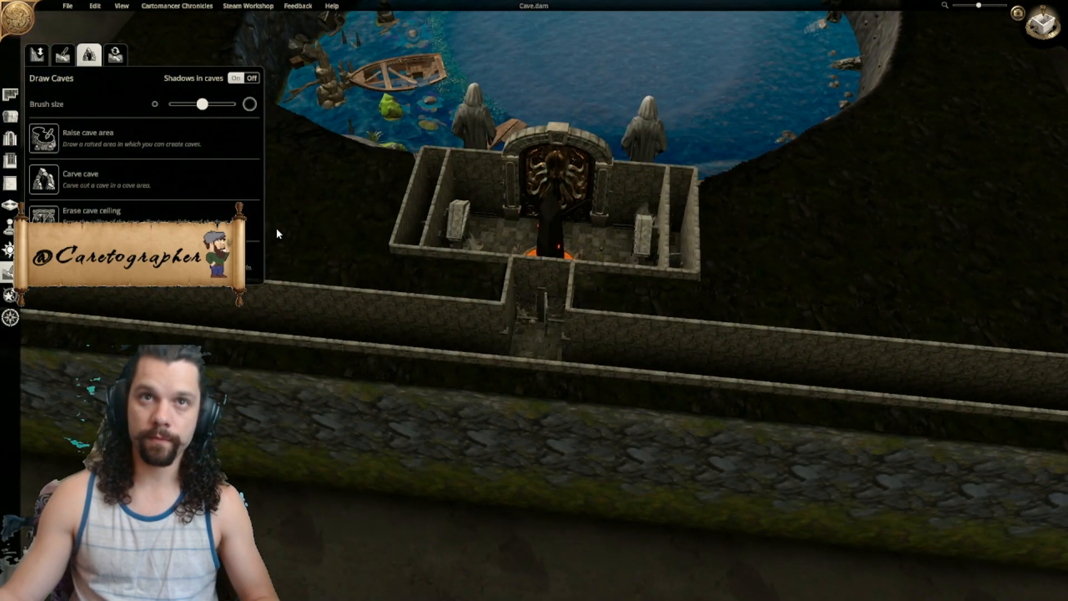
{"action": "right_click_drag", "start_coordinate": [276, 228], "coordinate": [563, 249]}
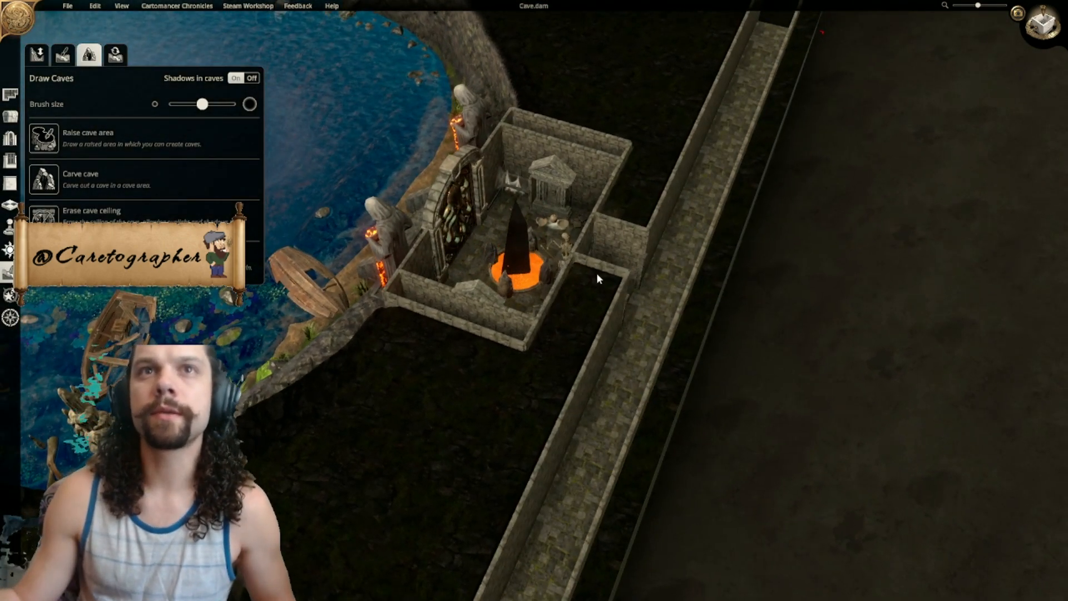
{"action": "right_click_drag", "start_coordinate": [595, 275], "coordinate": [1003, 288]}
{"action": "scroll", "coordinate": [1004, 259], "scroll_direction": "up", "scroll_amount": 3}
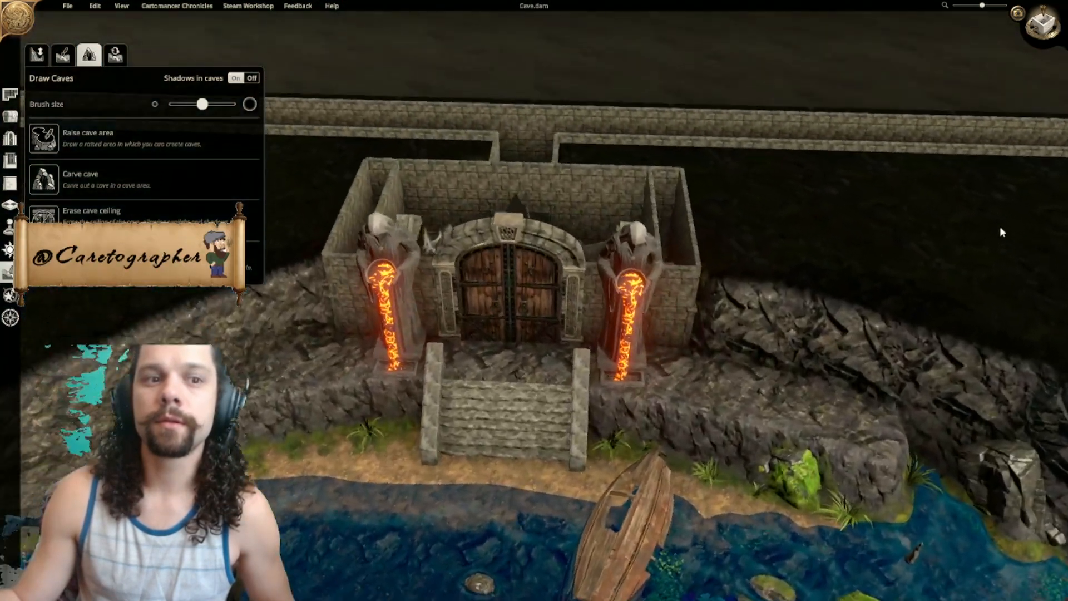
{"action": "right_click_drag", "start_coordinate": [1006, 228], "coordinate": [787, 241]}
{"action": "scroll", "coordinate": [786, 241], "scroll_direction": "down", "scroll_amount": 5}
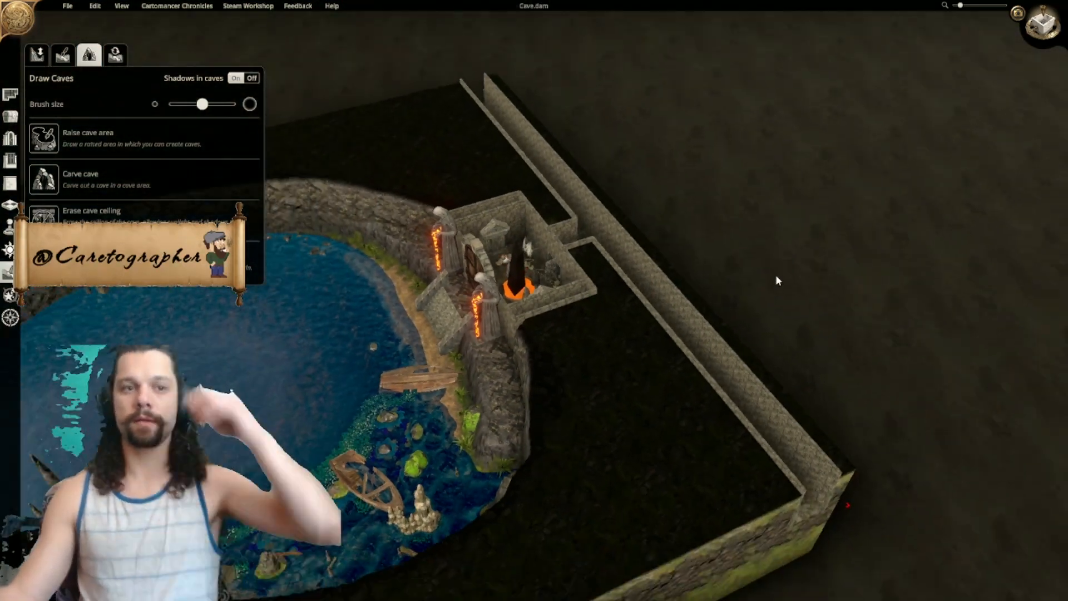
{"action": "middle_click_drag", "start_coordinate": [630, 349], "coordinate": [690, 309]}
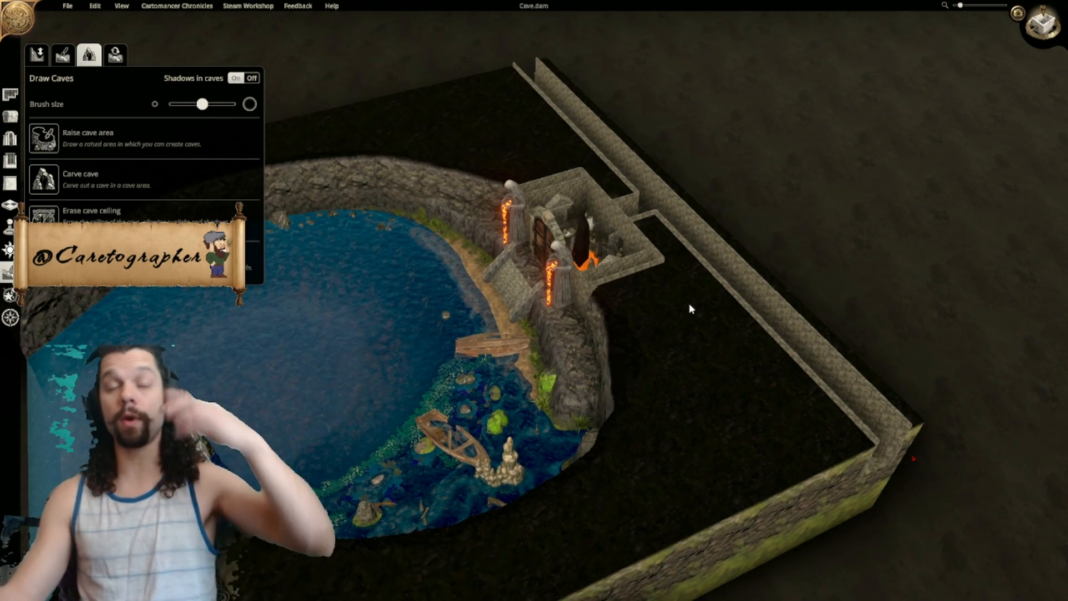
{"action": "right_click_drag", "start_coordinate": [689, 302], "coordinate": [597, 296]}
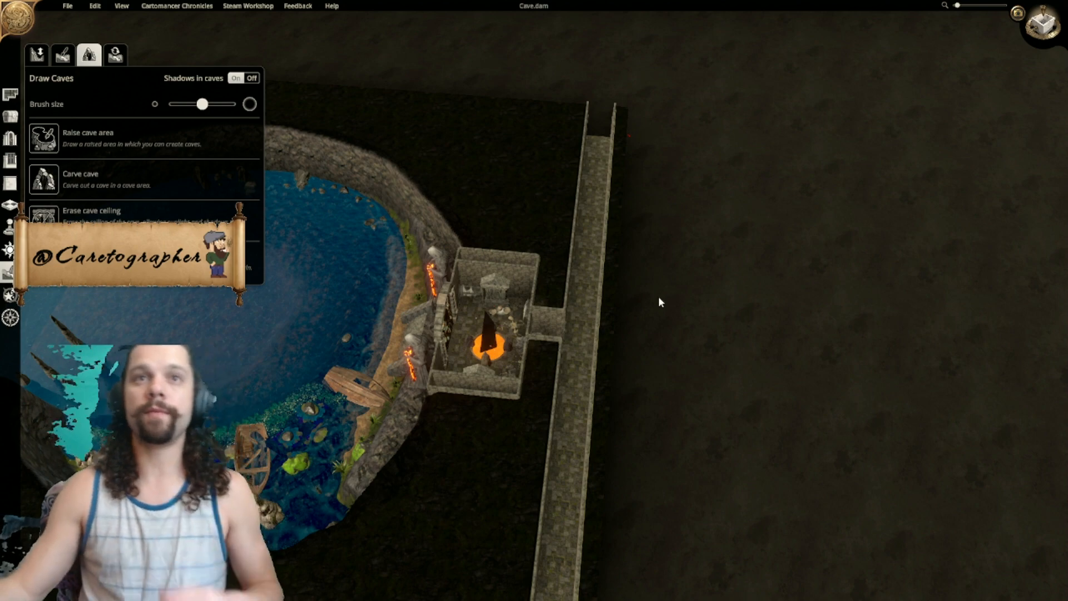
Step: Inspect the long stone corridor behind the shrine room, including both ends at the map edges and the connecting passage
{"action": "right_click_drag", "start_coordinate": [659, 296], "coordinate": [514, 195]}
{"action": "middle_click_drag", "start_coordinate": [514, 195], "coordinate": [694, 192]}
{"action": "right_click_drag", "start_coordinate": [694, 192], "coordinate": [479, 241]}
{"action": "middle_click_drag", "start_coordinate": [480, 242], "coordinate": [670, 332]}
{"action": "right_click_drag", "start_coordinate": [594, 317], "coordinate": [491, 212]}
{"action": "middle_click_drag", "start_coordinate": [492, 212], "coordinate": [645, 295]}
{"action": "right_click_drag", "start_coordinate": [534, 300], "coordinate": [296, 310]}
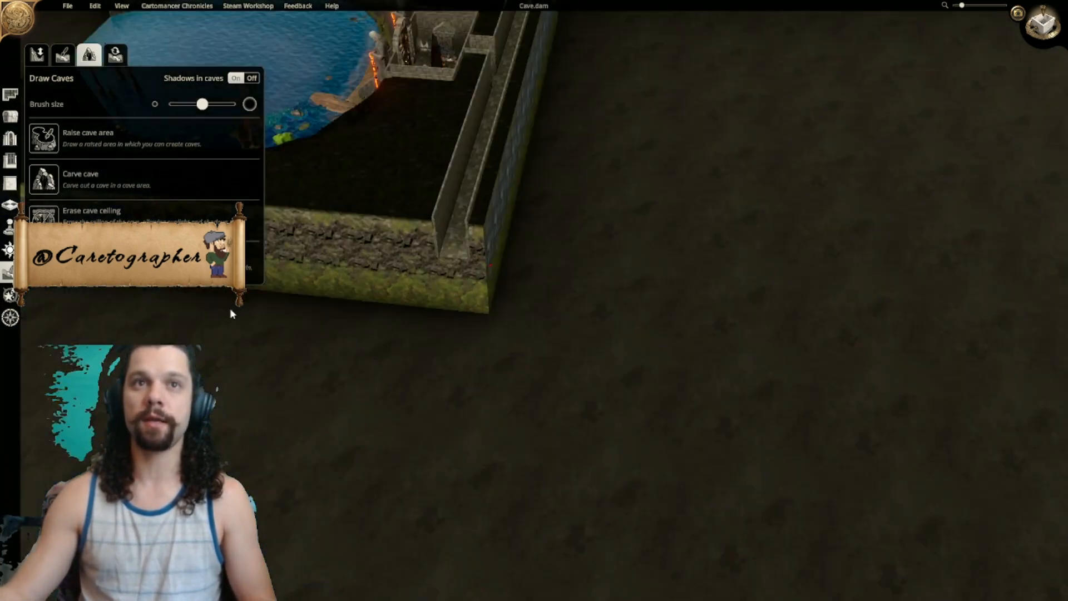
{"action": "middle_click_drag", "start_coordinate": [296, 311], "coordinate": [512, 295]}
{"action": "right_click_drag", "start_coordinate": [512, 295], "coordinate": [734, 374]}
{"action": "scroll", "coordinate": [707, 271], "scroll_direction": "up", "scroll_amount": 1}
{"action": "middle_click_drag", "start_coordinate": [707, 272], "coordinate": [642, 257]}
{"action": "scroll", "coordinate": [450, 271], "scroll_direction": "up", "scroll_amount": 1}
{"action": "scroll", "coordinate": [642, 257], "scroll_direction": "up", "scroll_amount": 1}
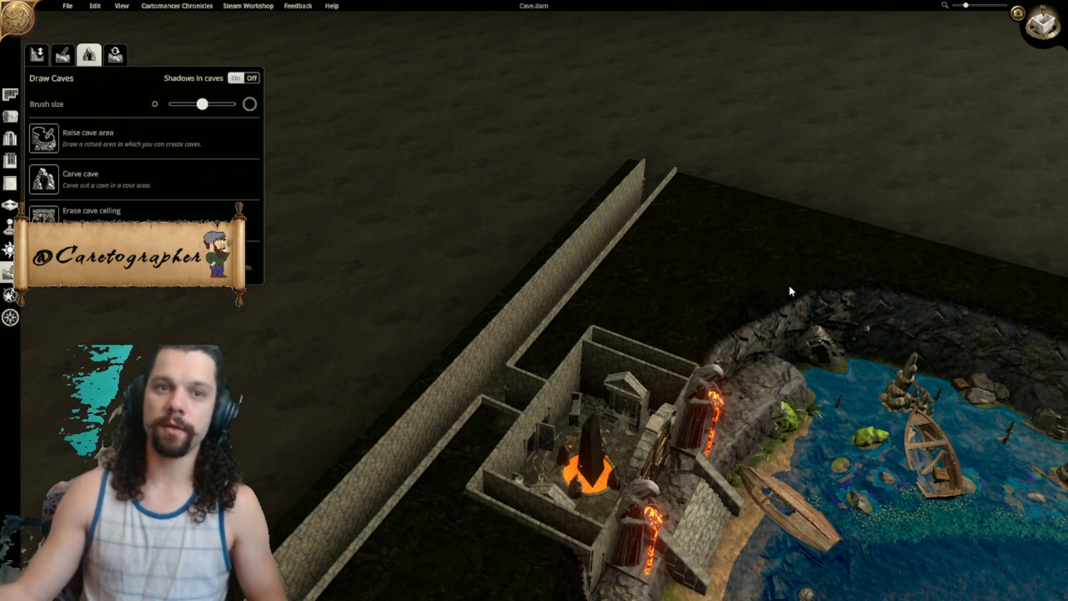
{"action": "middle_click_drag", "start_coordinate": [794, 286], "coordinate": [563, 264]}
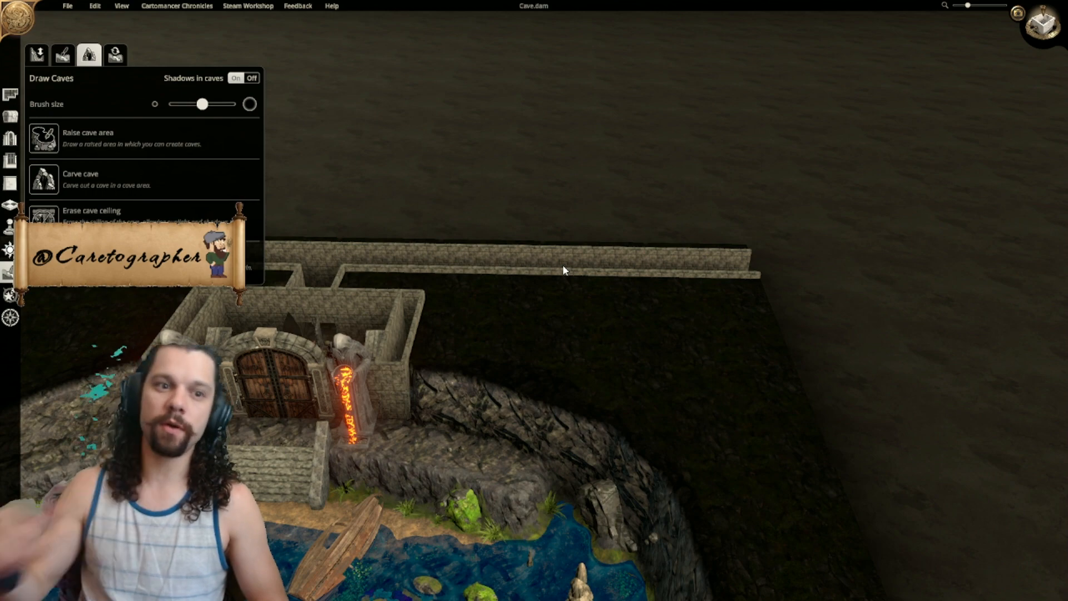
{"action": "middle_click_drag", "start_coordinate": [686, 303], "coordinate": [600, 257]}
{"action": "middle_click_drag", "start_coordinate": [553, 191], "coordinate": [373, 448]}
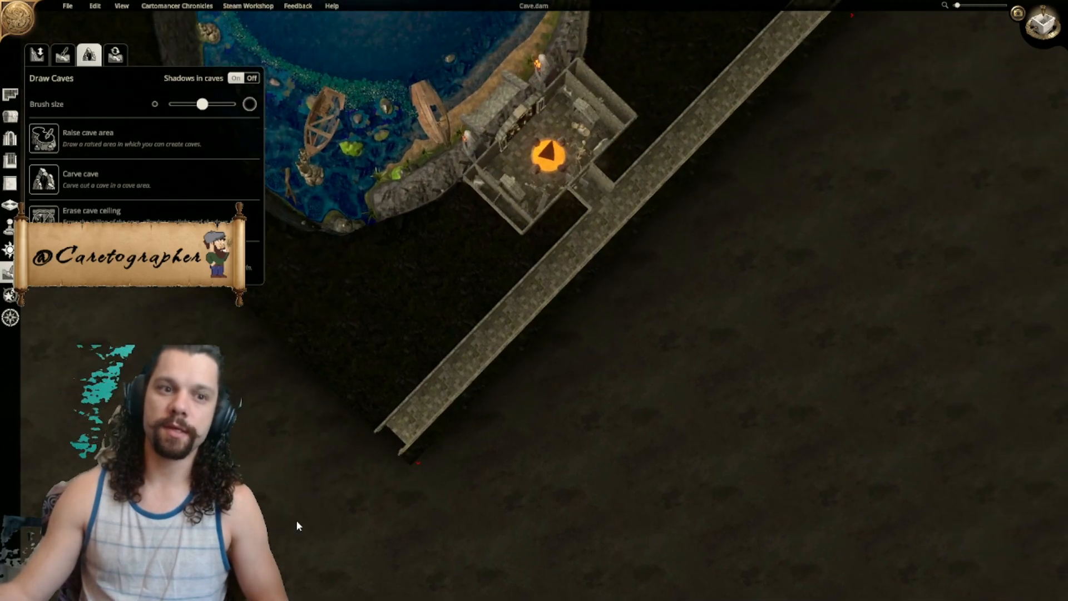
Step: Inspect the shrine's double gate, stairs and flanking lava statues up close in 3D, along with the room behind them
{"action": "right_click_drag", "start_coordinate": [532, 285], "coordinate": [467, 429]}
{"action": "middle_click_drag", "start_coordinate": [467, 429], "coordinate": [880, 208]}
{"action": "scroll", "coordinate": [880, 208], "scroll_direction": "up", "scroll_amount": 5}
{"action": "right_click_drag", "start_coordinate": [880, 209], "coordinate": [651, 284]}
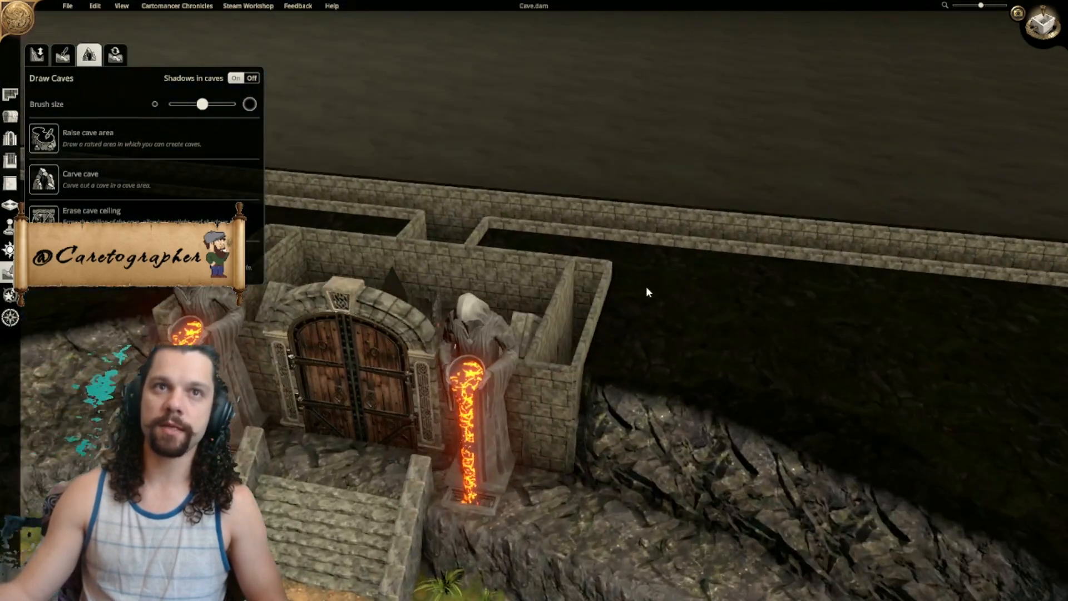
{"action": "scroll", "coordinate": [651, 284], "scroll_direction": "down", "scroll_amount": 5}
{"action": "middle_click_drag", "start_coordinate": [651, 284], "coordinate": [613, 448]}
{"action": "right_click_drag", "start_coordinate": [612, 449], "coordinate": [582, 379]}
{"action": "middle_click_drag", "start_coordinate": [582, 379], "coordinate": [918, 297]}
{"action": "scroll", "coordinate": [918, 297], "scroll_direction": "up", "scroll_amount": 3}
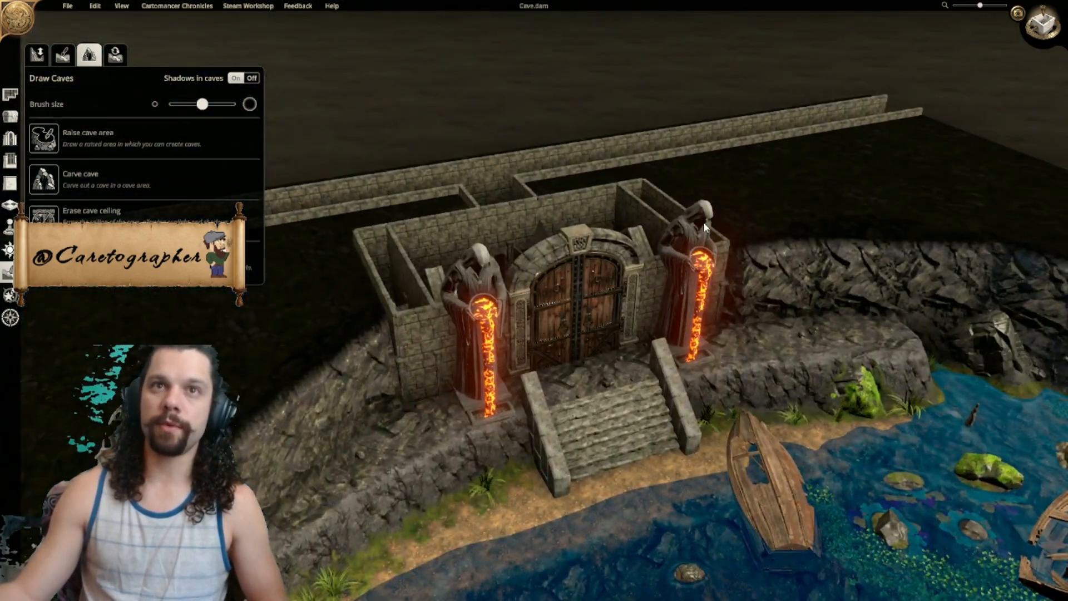
{"action": "middle_click_drag", "start_coordinate": [706, 226], "coordinate": [708, 230]}
{"action": "scroll", "coordinate": [708, 230], "scroll_direction": "down", "scroll_amount": 1}
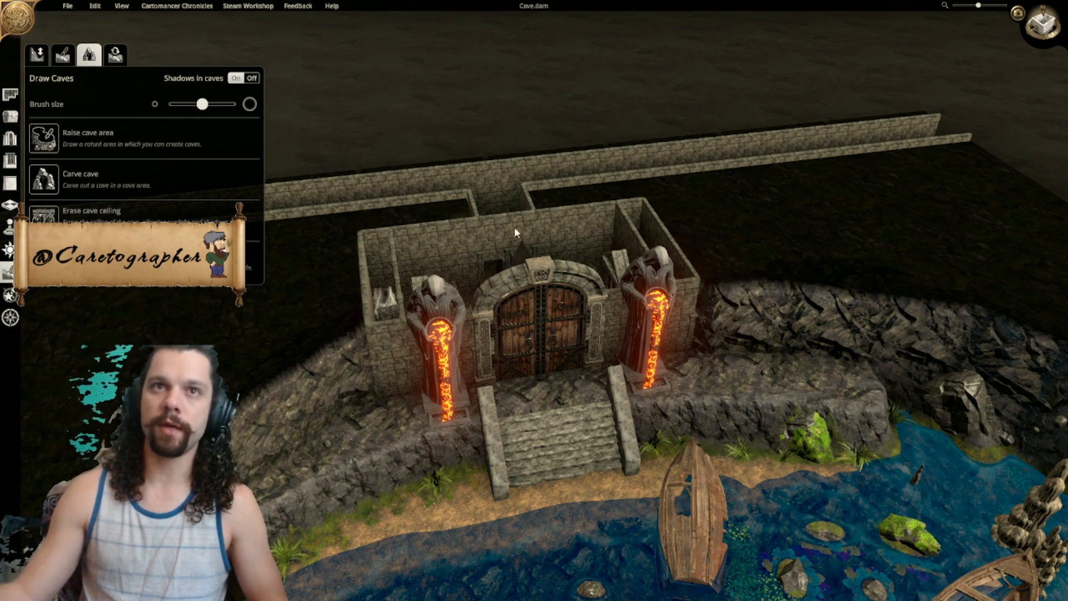
{"action": "middle_click_drag", "start_coordinate": [897, 402], "coordinate": [826, 336]}
{"action": "scroll", "coordinate": [818, 334], "scroll_direction": "up", "scroll_amount": 1}
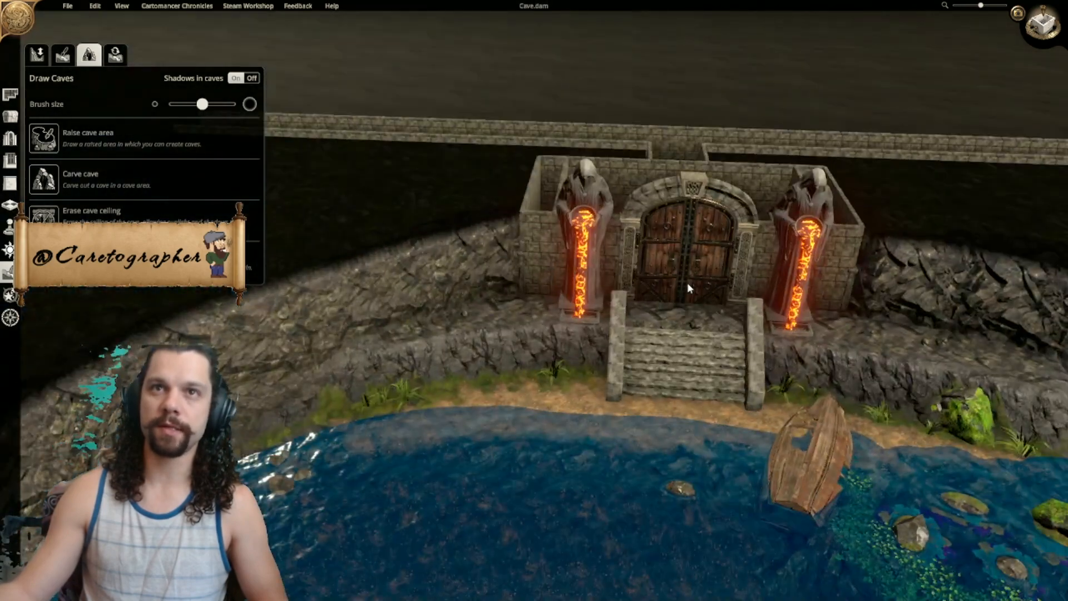
{"action": "middle_click_drag", "start_coordinate": [947, 320], "coordinate": [648, 396]}
{"action": "scroll", "coordinate": [649, 396], "scroll_direction": "down", "scroll_amount": 2}
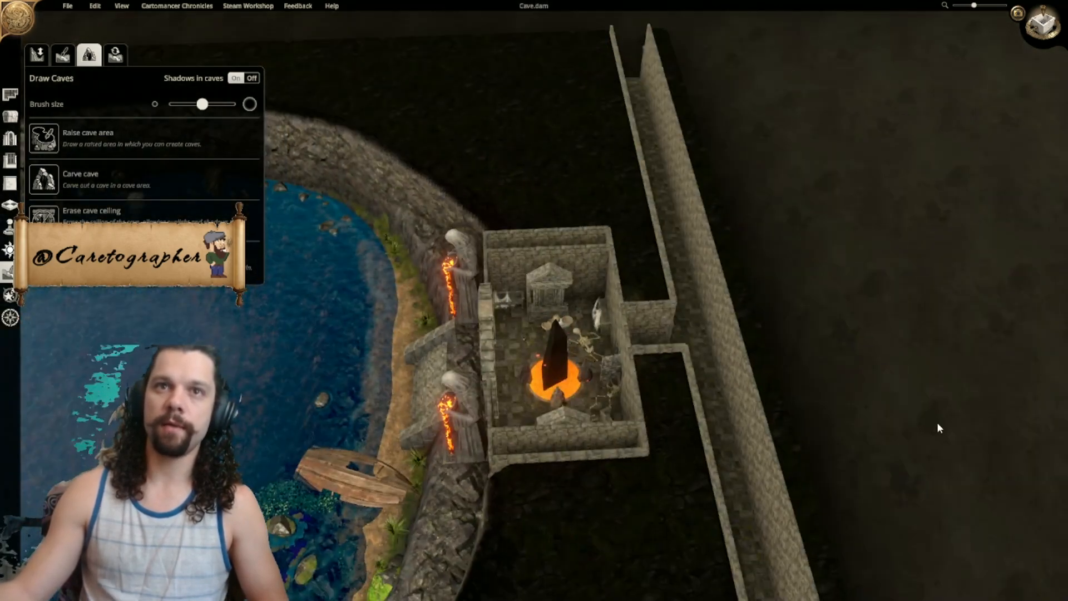
{"action": "middle_click_drag", "start_coordinate": [941, 429], "coordinate": [736, 335]}
Step: Examine the shrine room's interior in the top-down view, including the lava pit, skeletons and stone furnishings
{"action": "left_click", "coordinate": [1042, 27]}
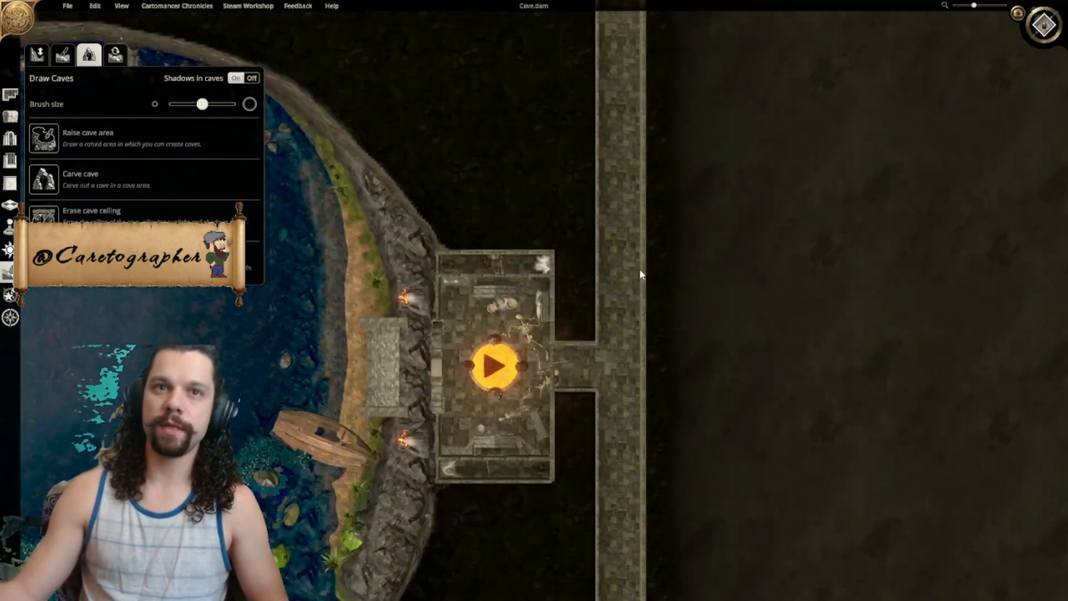
{"action": "scroll", "coordinate": [629, 334], "scroll_direction": "up", "scroll_amount": 5}
{"action": "scroll", "coordinate": [617, 274], "scroll_direction": "down", "scroll_amount": 3}
{"action": "scroll", "coordinate": [604, 307], "scroll_direction": "up", "scroll_amount": 2}
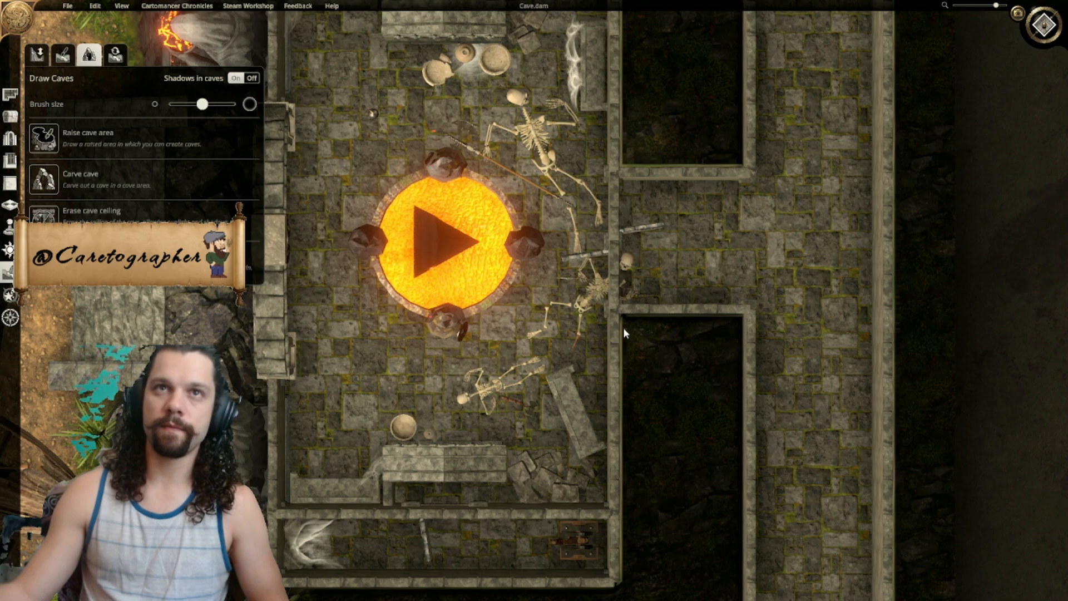
{"action": "scroll", "coordinate": [618, 389], "scroll_direction": "down", "scroll_amount": 3}
{"action": "scroll", "coordinate": [571, 522], "scroll_direction": "down", "scroll_amount": 2}
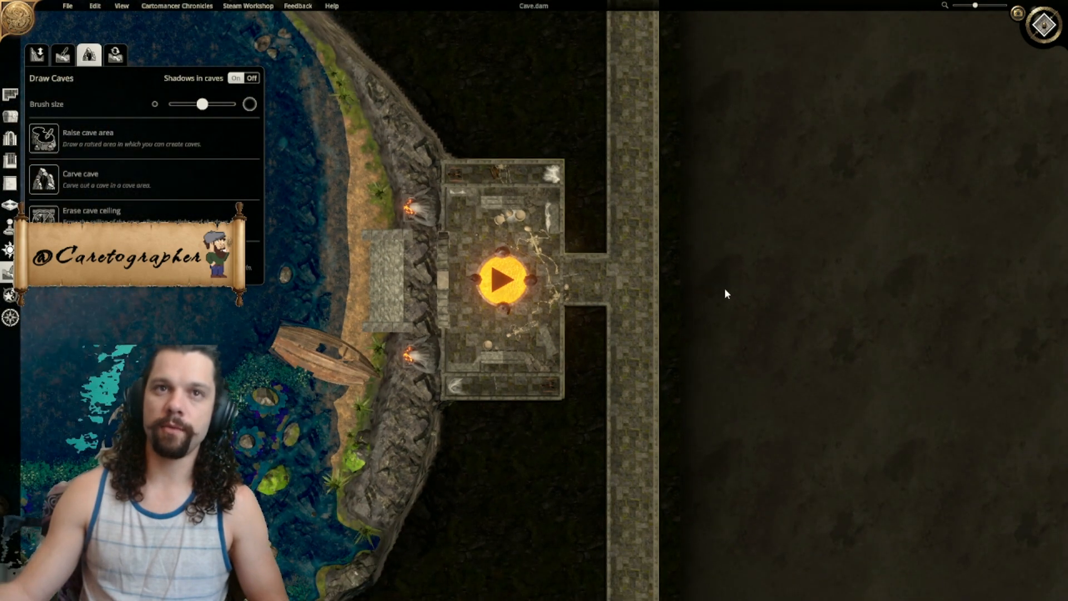
{"action": "scroll", "coordinate": [726, 289], "scroll_direction": "down", "scroll_amount": 3}
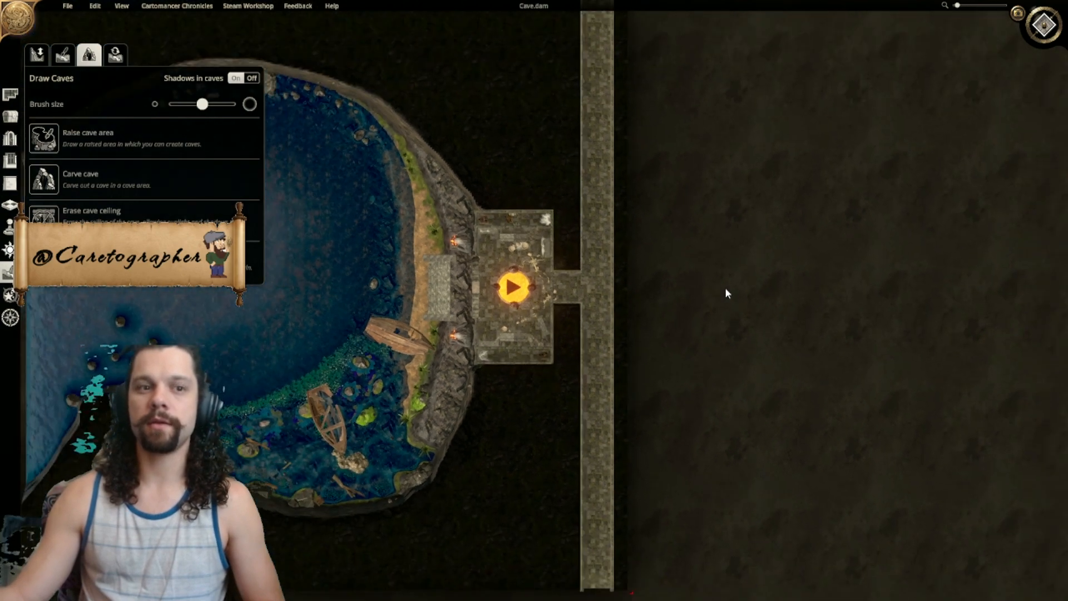
Step: Examine the cave lake in 3D, including the stalagmites, wrecked boats, rocky shallows and surrounding cave walls
{"action": "right_click_drag", "start_coordinate": [490, 301], "coordinate": [789, 270]}
{"action": "scroll", "coordinate": [726, 324], "scroll_direction": "up", "scroll_amount": 5}
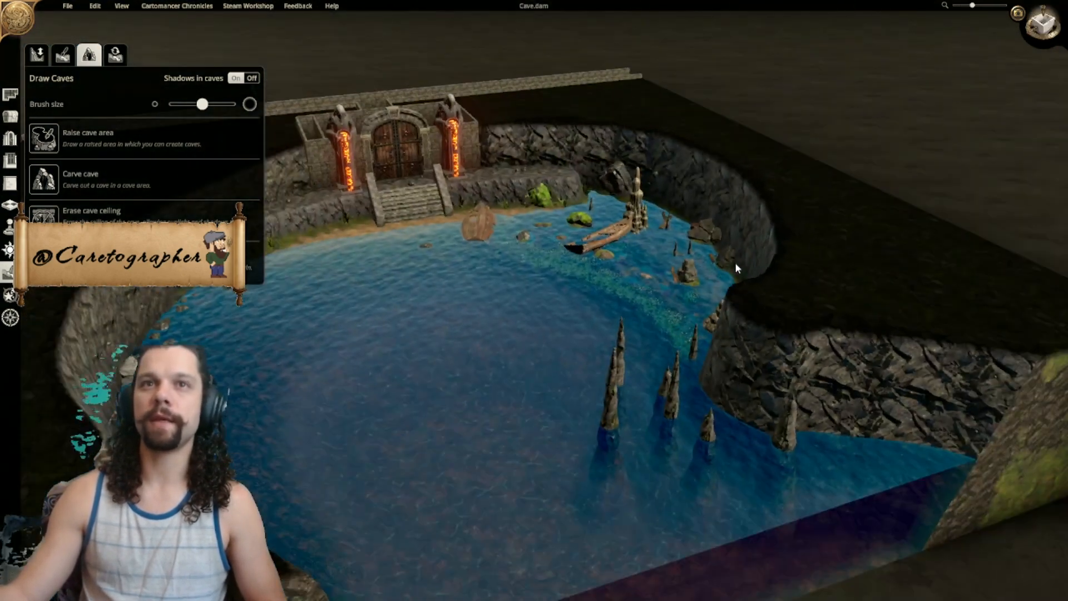
{"action": "middle_click_drag", "start_coordinate": [736, 262], "coordinate": [683, 381]}
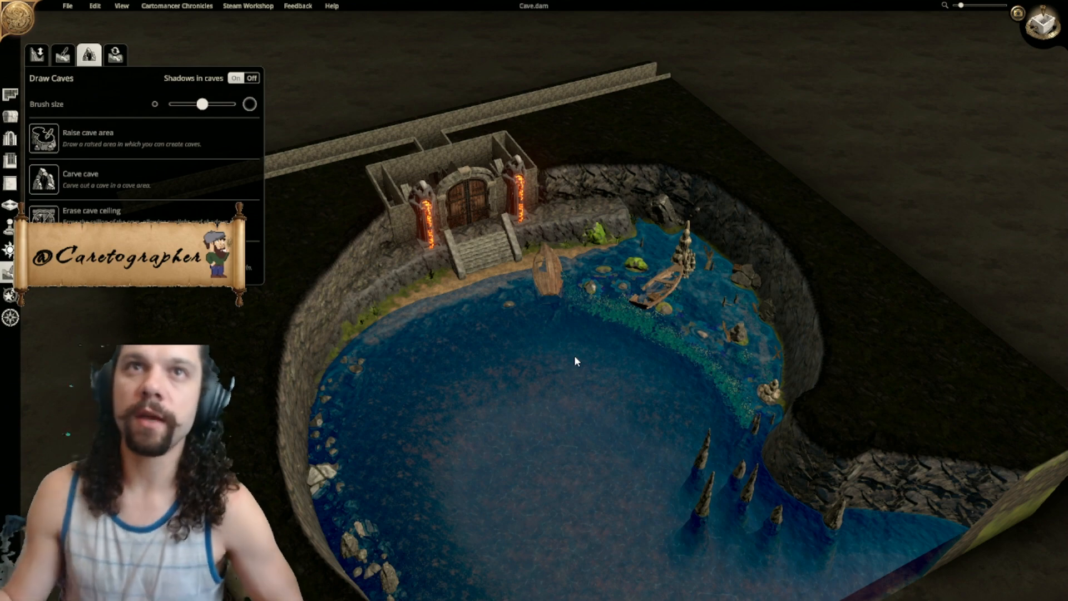
{"action": "middle_click_drag", "start_coordinate": [581, 377], "coordinate": [523, 253]}
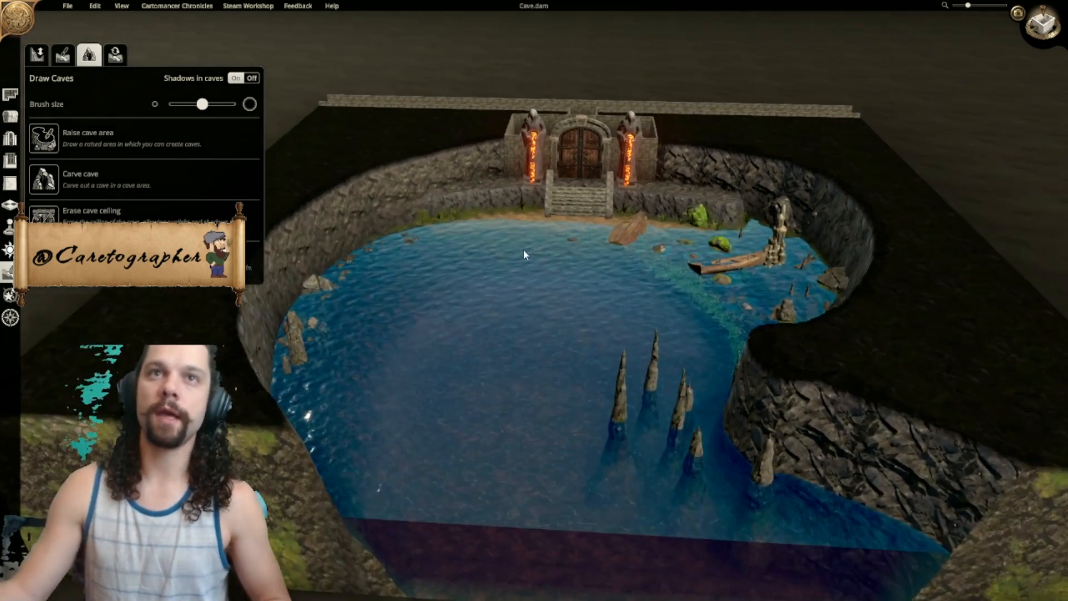
{"action": "right_click_drag", "start_coordinate": [545, 269], "coordinate": [456, 322]}
{"action": "middle_click_drag", "start_coordinate": [456, 323], "coordinate": [605, 267]}
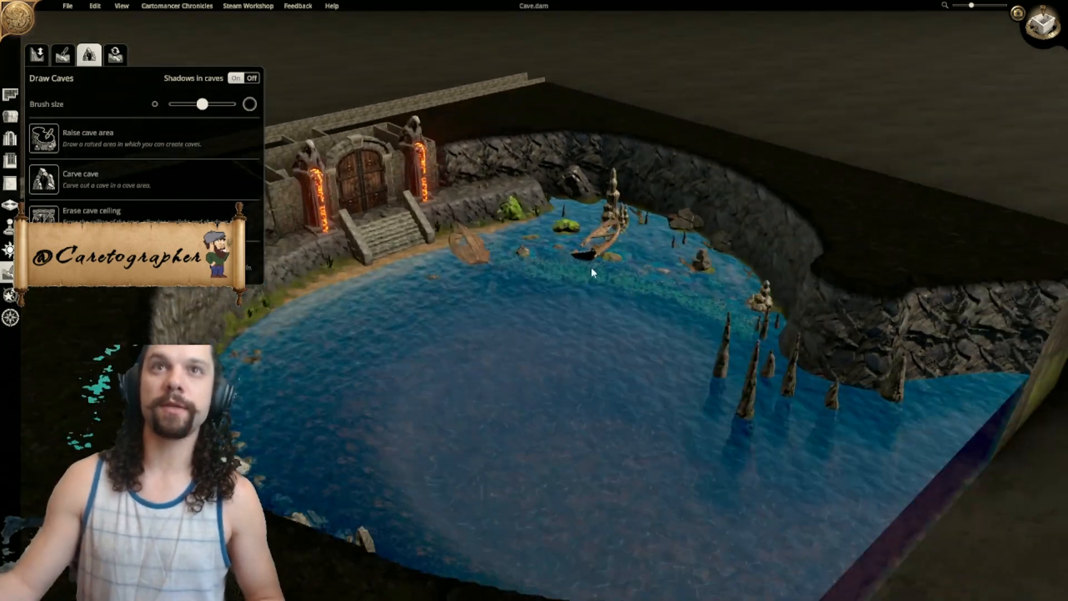
{"action": "scroll", "coordinate": [536, 319], "scroll_direction": "down", "scroll_amount": 3}
{"action": "middle_click_drag", "start_coordinate": [537, 321], "coordinate": [660, 422]}
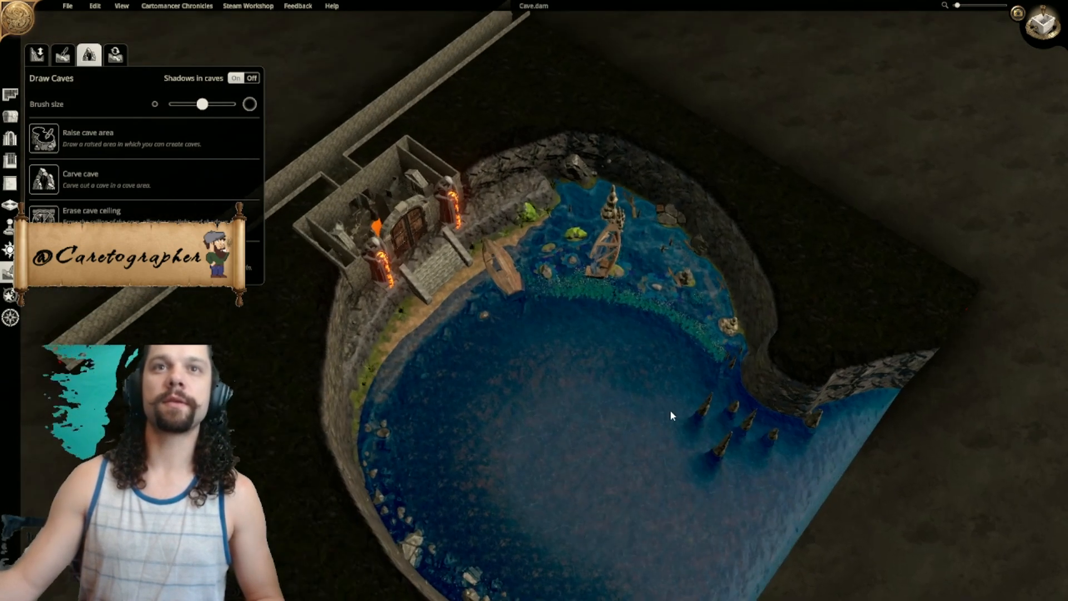
Step: Return to the top-down view centred on the whole cave map and close the cave drawing tools
{"action": "left_click", "coordinate": [1048, 32]}
{"action": "right_click_drag", "start_coordinate": [660, 352], "coordinate": [678, 405]}
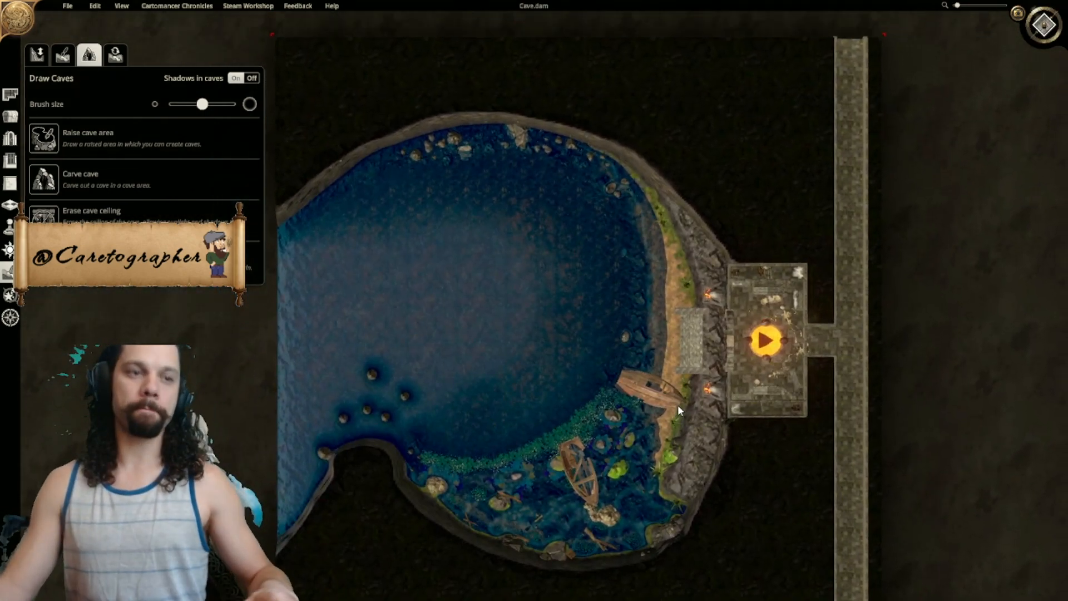
{"action": "right_click_drag", "start_coordinate": [536, 355], "coordinate": [577, 304]}
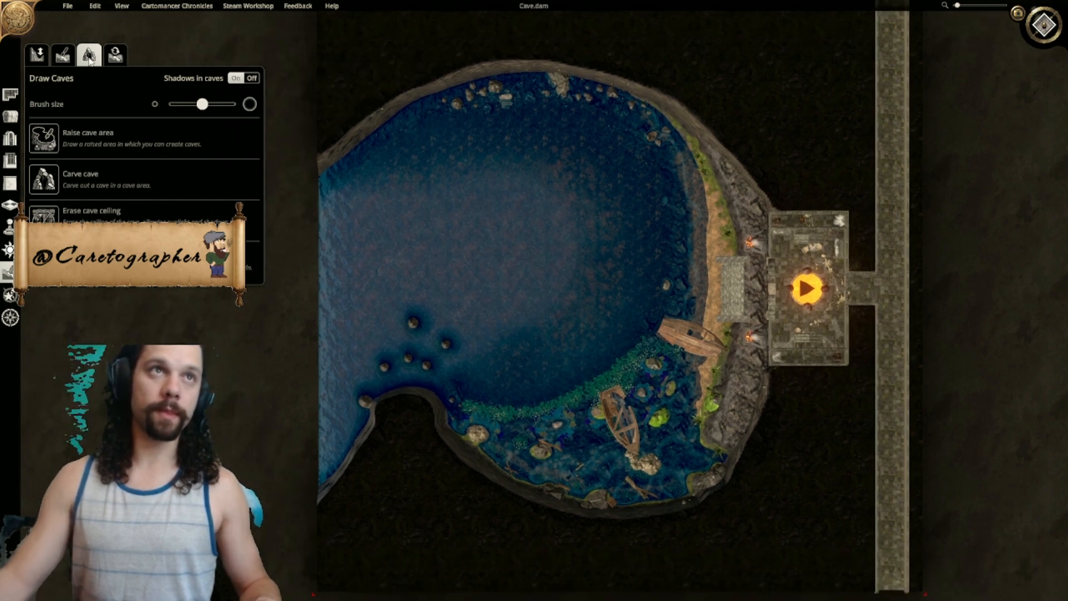
{"action": "left_click", "coordinate": [11, 95]}
{"action": "left_click", "coordinate": [11, 96]}
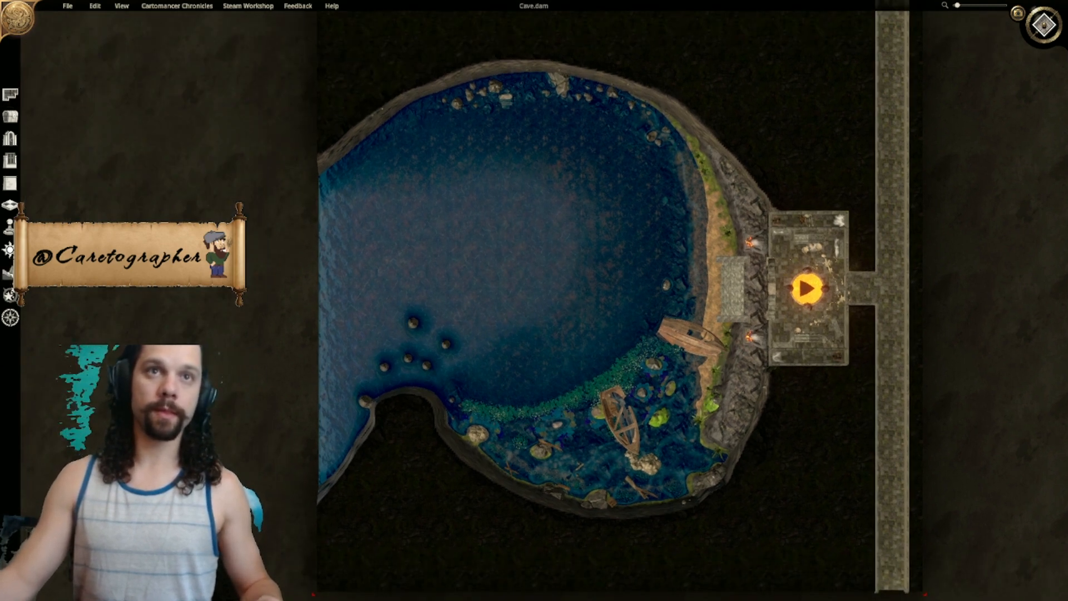
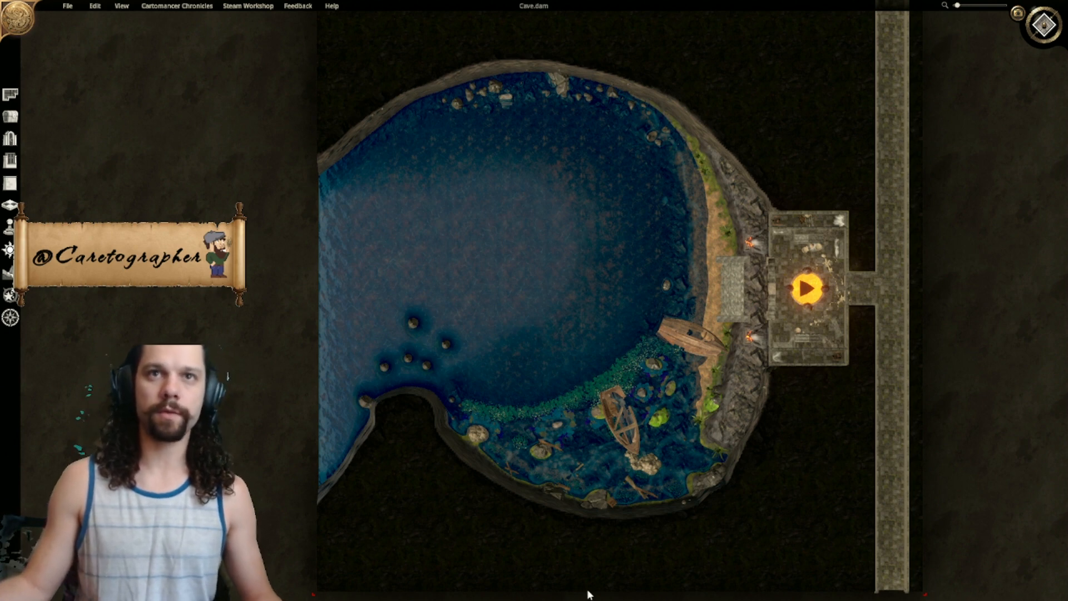
Step: Open the saved labyrinth map and bring its four repeating sections into the overview
{"action": "left_click", "coordinate": [67, 6]}
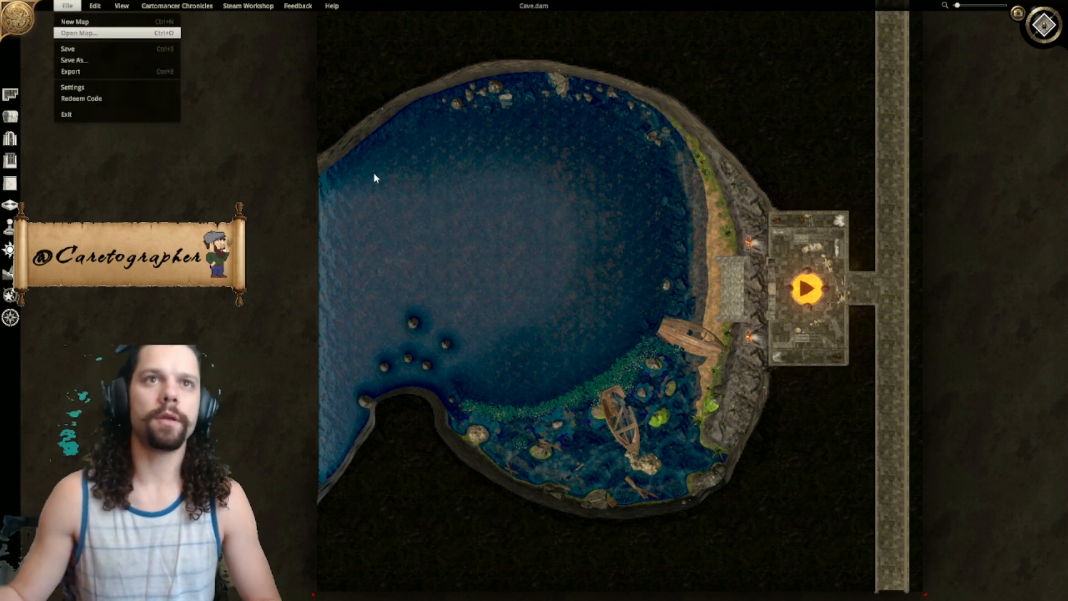
{"action": "left_click", "coordinate": [182, 202]}
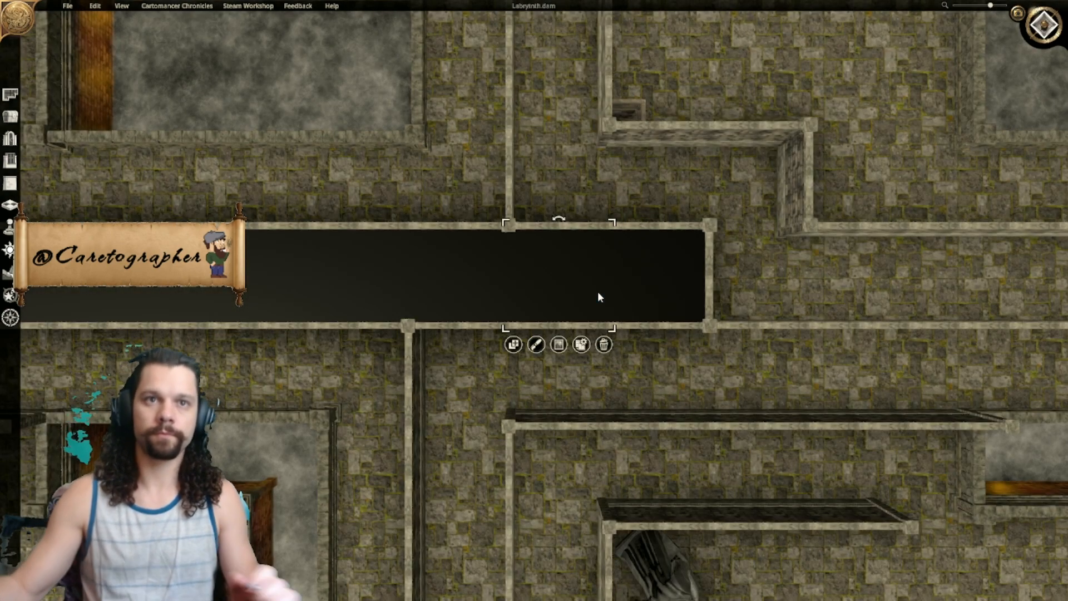
{"action": "scroll", "coordinate": [768, 372], "scroll_direction": "down", "scroll_amount": 8}
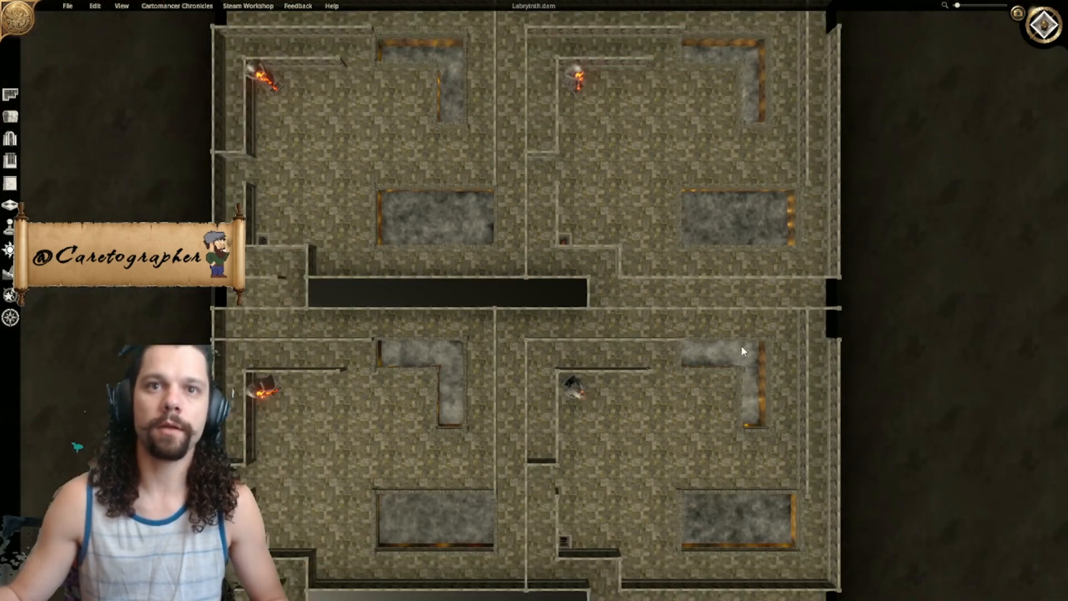
Step: Inspect the labyrinth's walls, lava statues and sunken pits in 3D and return to the top-down view of the lower-left section
{"action": "right_click_drag", "start_coordinate": [619, 371], "coordinate": [713, 312]}
{"action": "scroll", "coordinate": [640, 445], "scroll_direction": "up", "scroll_amount": 5}
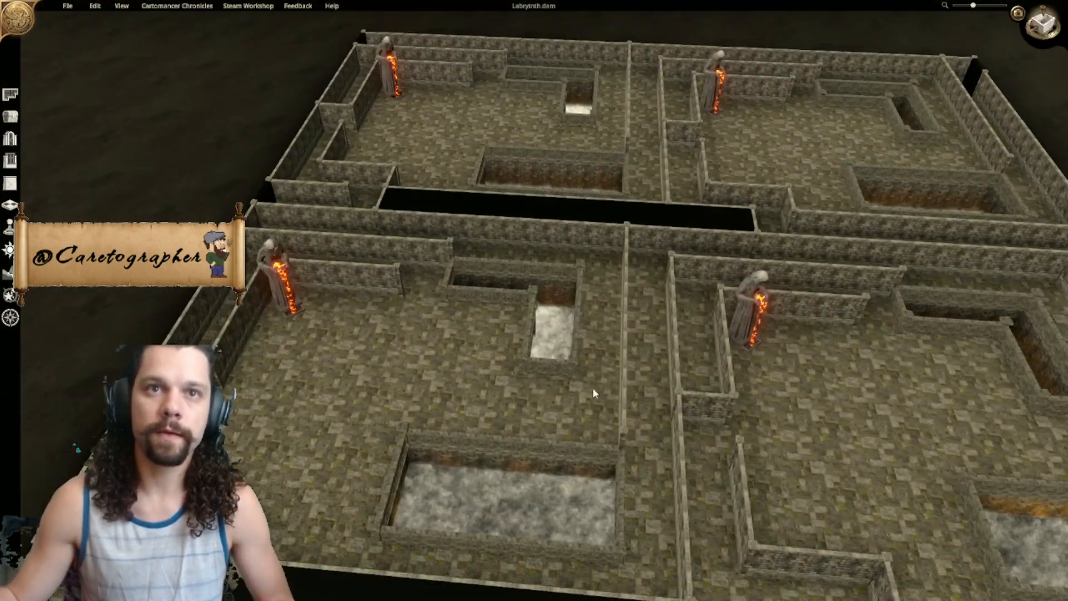
{"action": "left_click", "coordinate": [1044, 33]}
{"action": "right_click_drag", "start_coordinate": [648, 434], "coordinate": [639, 353]}
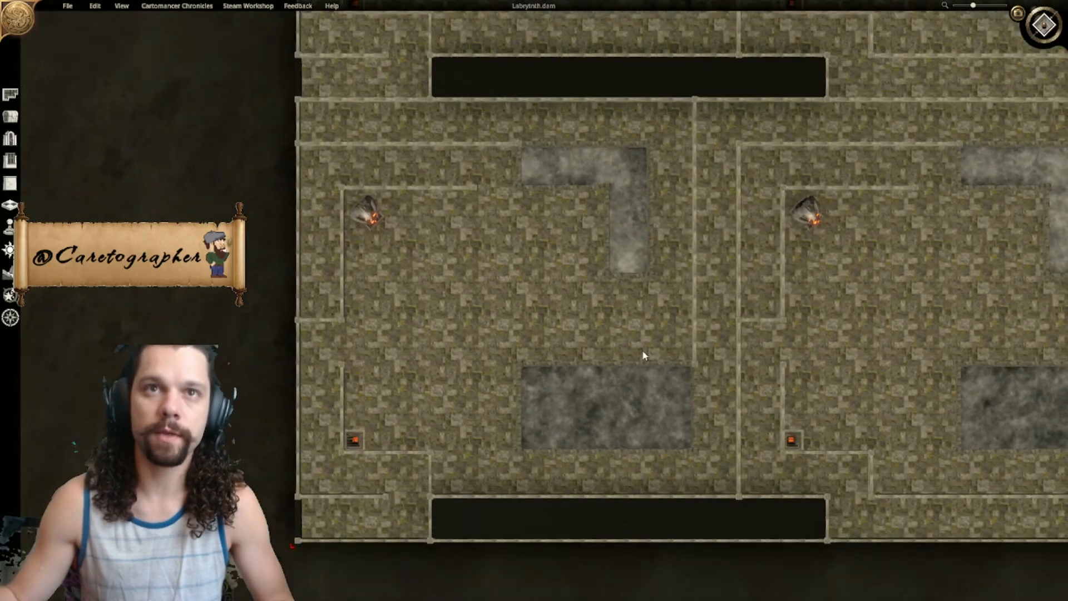
{"action": "scroll", "coordinate": [594, 257], "scroll_direction": "up", "scroll_amount": 3}
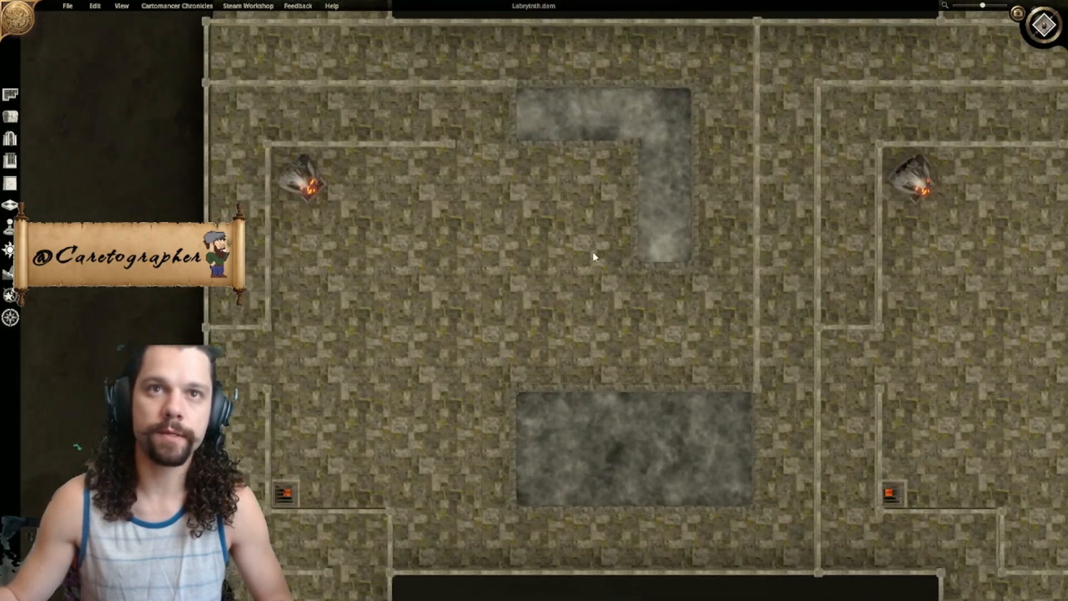
Step: With the grid shown, paint a 5 by 3 block of dark stone floor tiles above the rectangular pit in the lower-left section
{"action": "left_click", "coordinate": [10, 204]}
{"action": "left_click", "coordinate": [40, 92]}
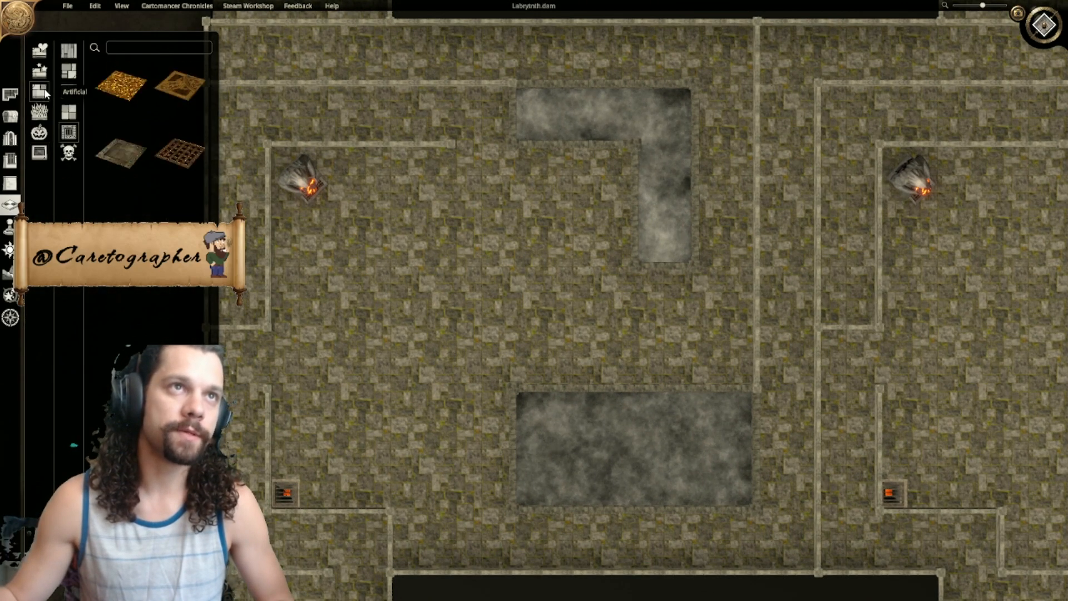
{"action": "left_click", "coordinate": [70, 73]}
{"action": "left_click", "coordinate": [121, 152]}
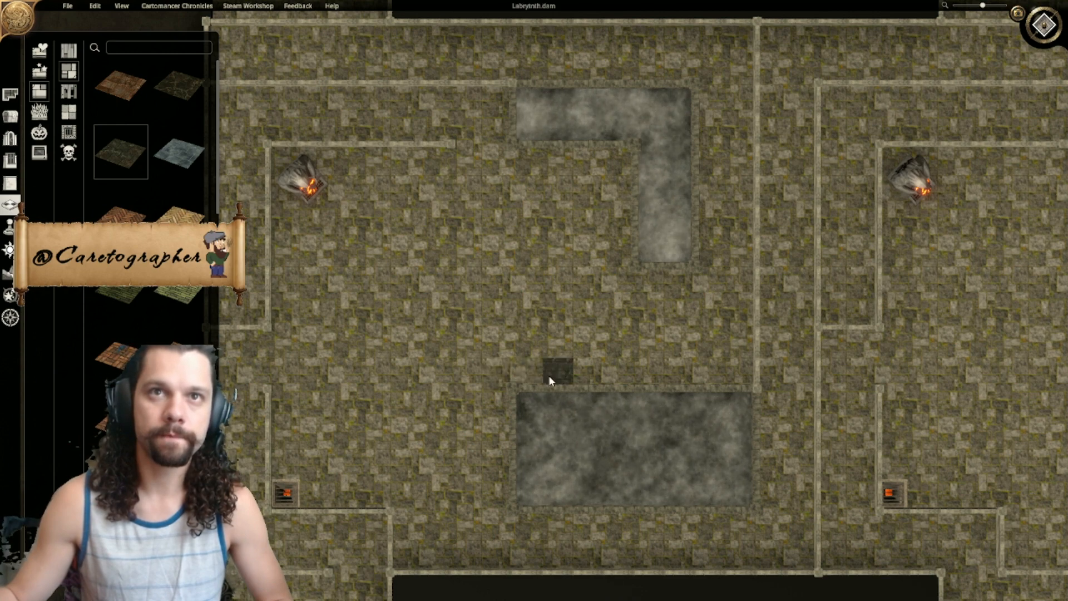
{"action": "key", "text": "g"}
{"action": "left_click_drag", "start_coordinate": [549, 380], "coordinate": [431, 321]}
{"action": "right_click", "coordinate": [433, 310]}
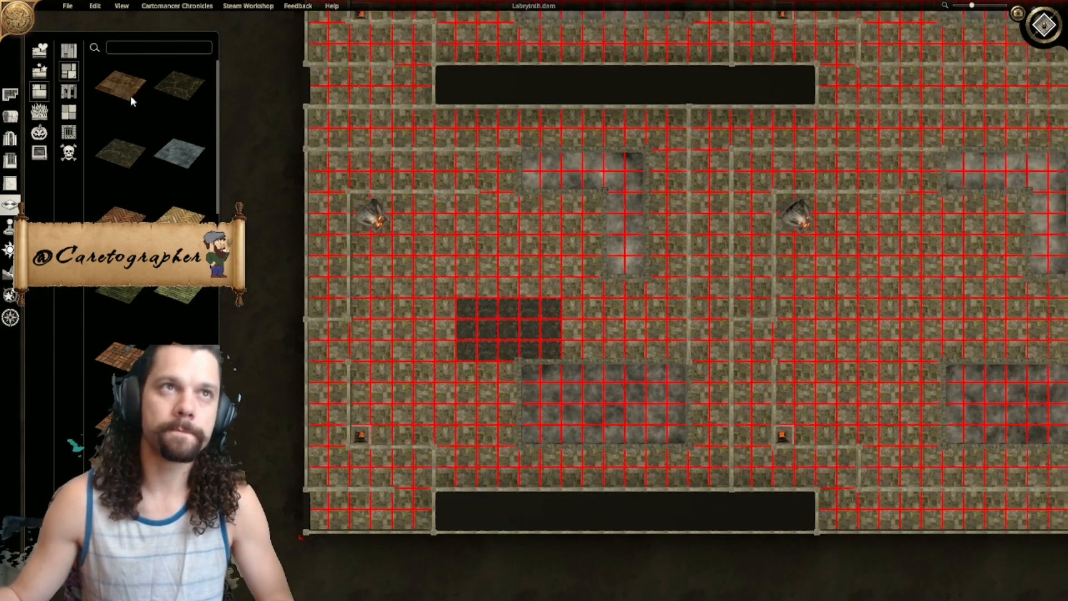
Step: Measure from the map's lower-left corner to the dark floor patch with a Remove Rooms selection and cancel it without deleting anything
{"action": "left_click", "coordinate": [10, 94]}
{"action": "left_click", "coordinate": [62, 54]}
{"action": "scroll", "coordinate": [459, 310], "scroll_direction": "down", "scroll_amount": 2}
{"action": "left_click_drag", "start_coordinate": [368, 472], "coordinate": [507, 320]}
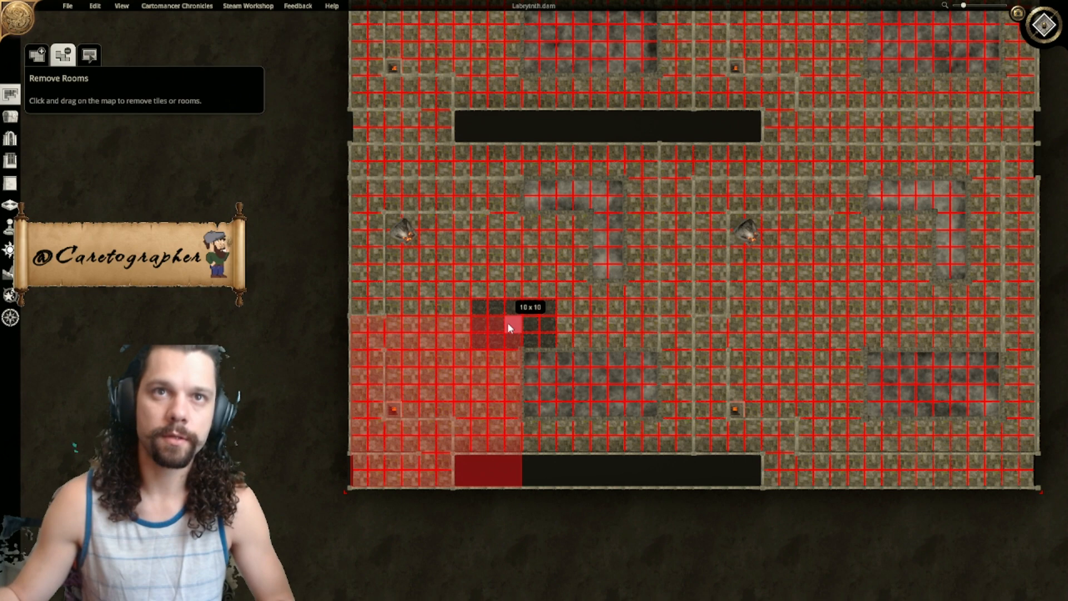
{"action": "left_click_drag", "start_coordinate": [507, 322], "coordinate": [507, 322]}
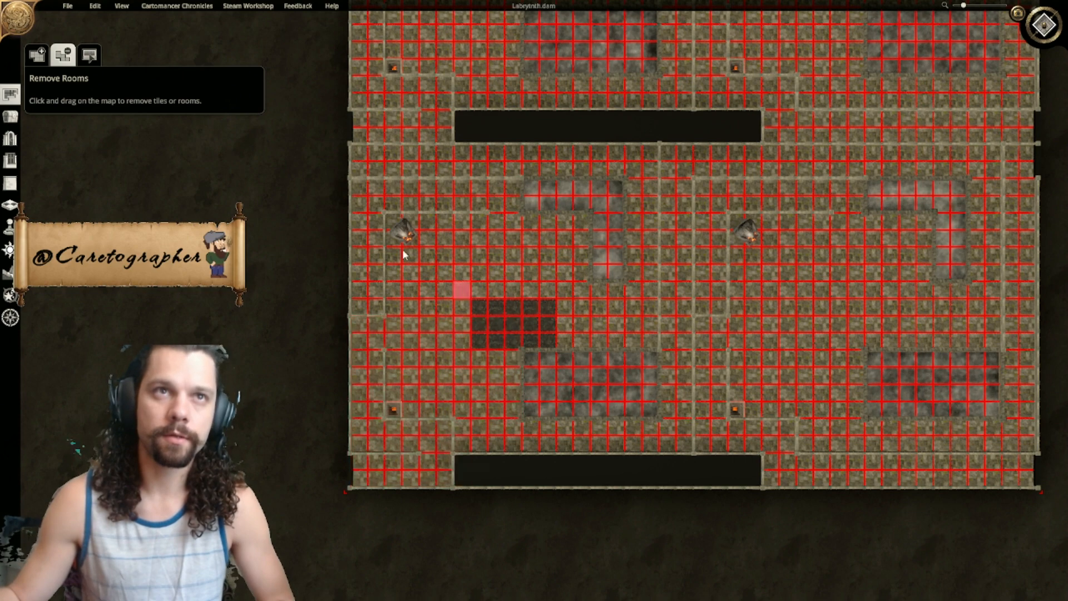
Step: Extend the lower-left dark stone patch to 5 by 5 tiles with one row above and one below, keeping the pit corner uncovered
{"action": "left_click", "coordinate": [10, 205]}
{"action": "left_click", "coordinate": [133, 168]}
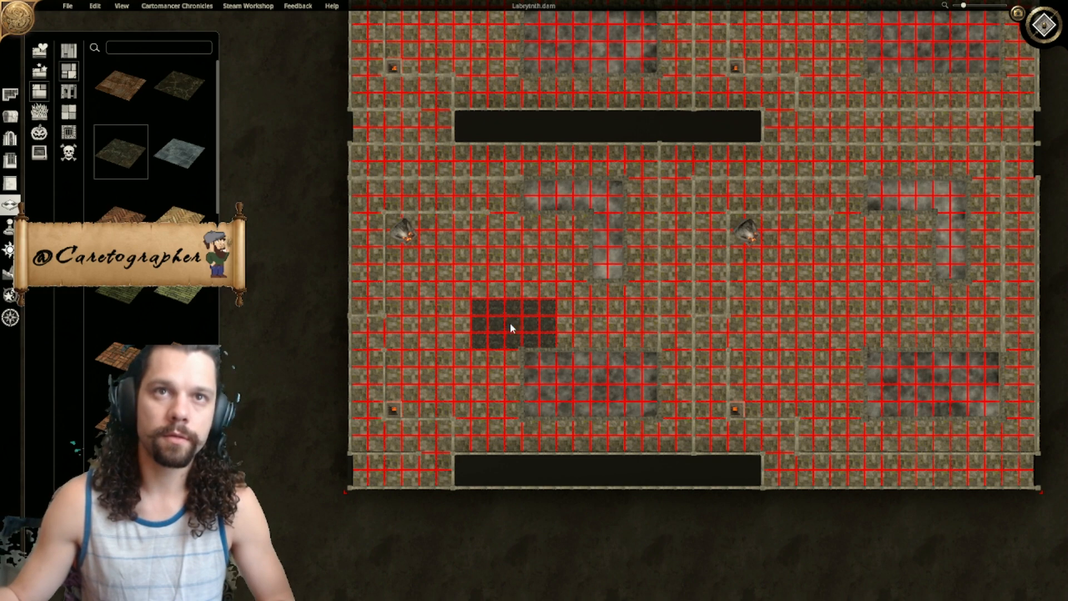
{"action": "scroll", "coordinate": [519, 332], "scroll_direction": "up", "scroll_amount": 5}
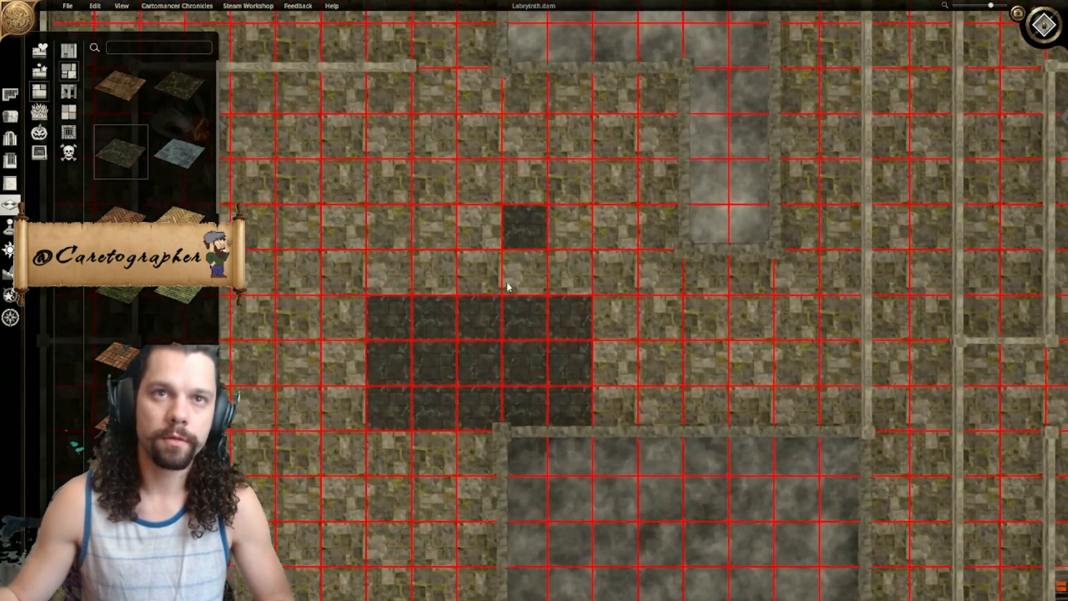
{"action": "middle_click_drag", "start_coordinate": [491, 363], "coordinate": [513, 339]}
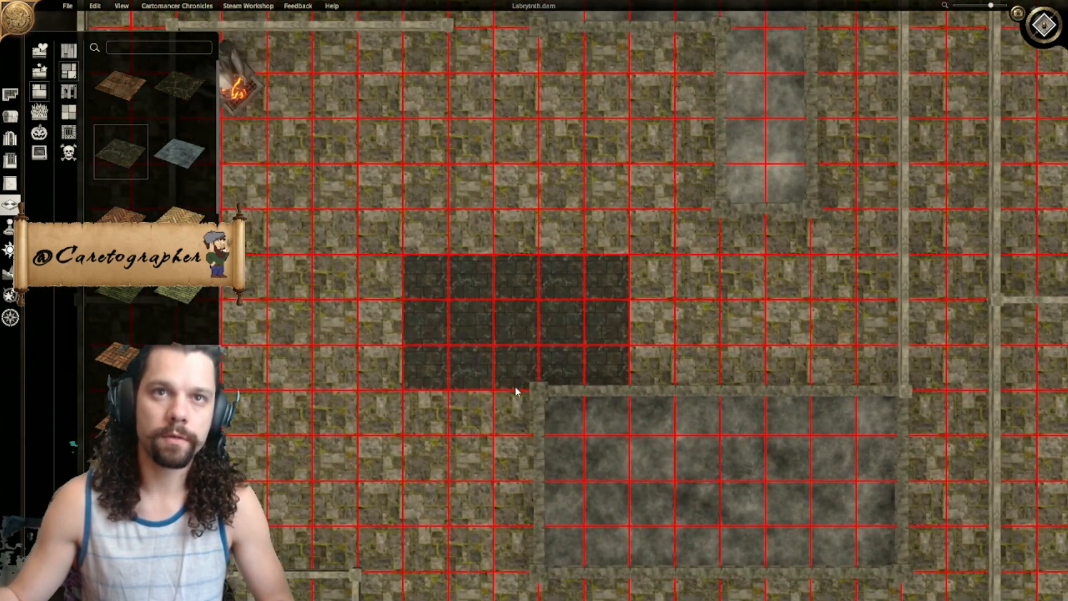
{"action": "left_click_drag", "start_coordinate": [516, 422], "coordinate": [439, 415]}
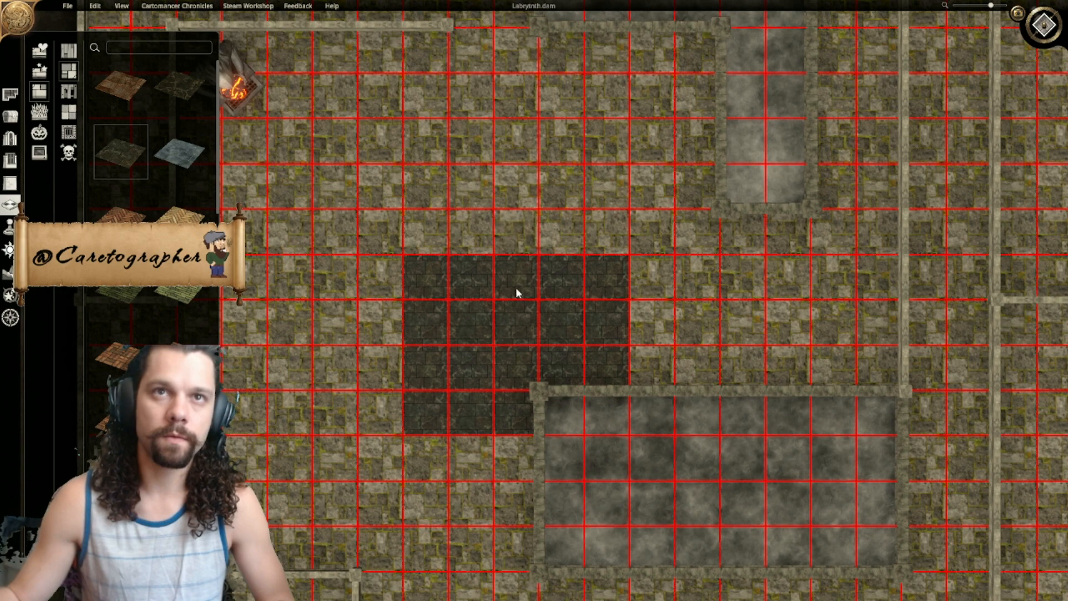
{"action": "left_click_drag", "start_coordinate": [515, 253], "coordinate": [406, 236]}
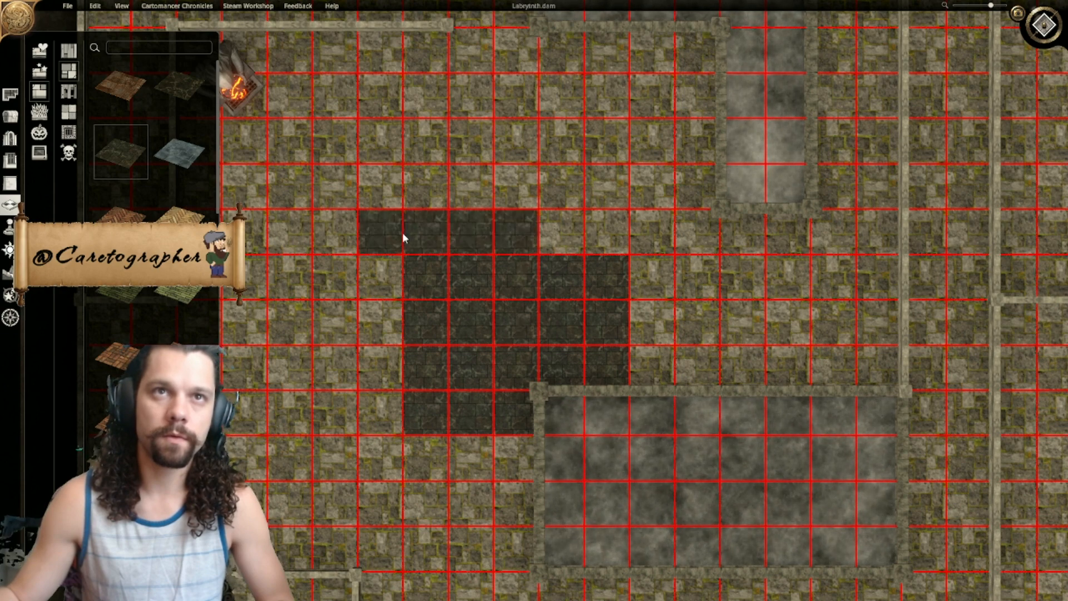
{"action": "key", "text": "ctrl+z"}
{"action": "mouse_move", "coordinate": [512, 233]}
{"action": "left_mouse_down"}
{"action": "mouse_move", "coordinate": [440, 236]}
{"action": "mouse_move", "coordinate": [551, 232]}
{"action": "left_mouse_up"}
Step: Paint a matching 5 by 5 dark stone floor patch at the rectangular pit's corner in the lower-right section
{"action": "scroll", "coordinate": [568, 358], "scroll_direction": "down", "scroll_amount": 5}
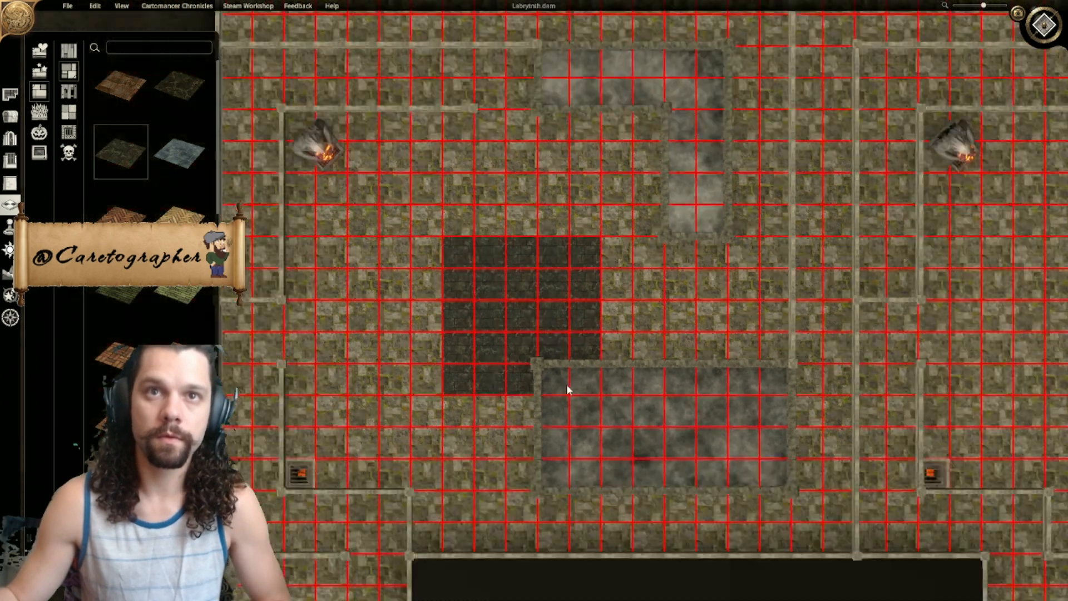
{"action": "scroll", "coordinate": [578, 389], "scroll_direction": "down", "scroll_amount": 1}
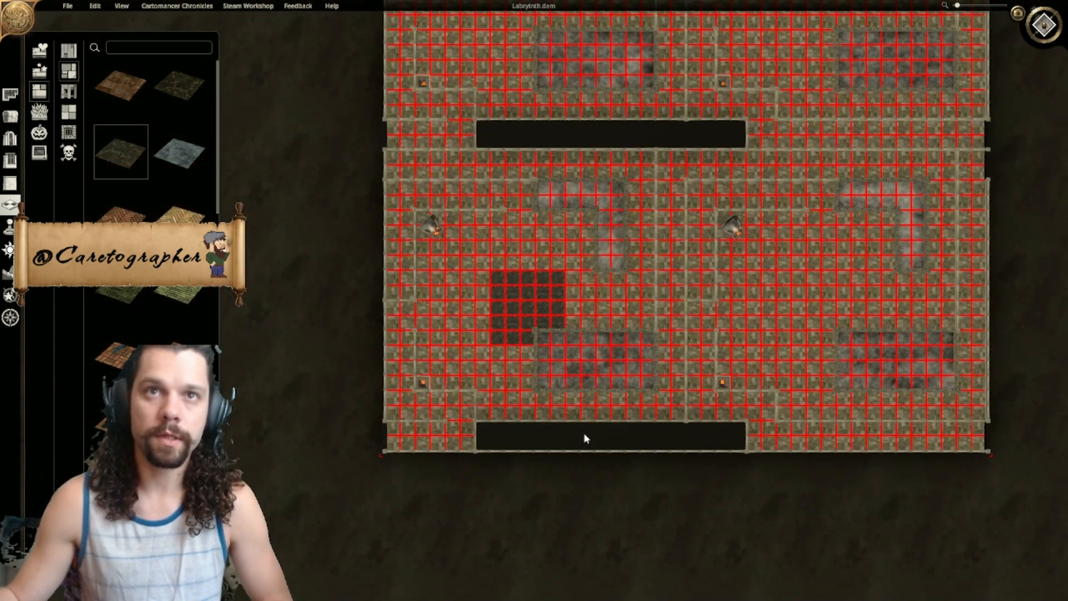
{"action": "middle_click_drag", "start_coordinate": [740, 355], "coordinate": [579, 394]}
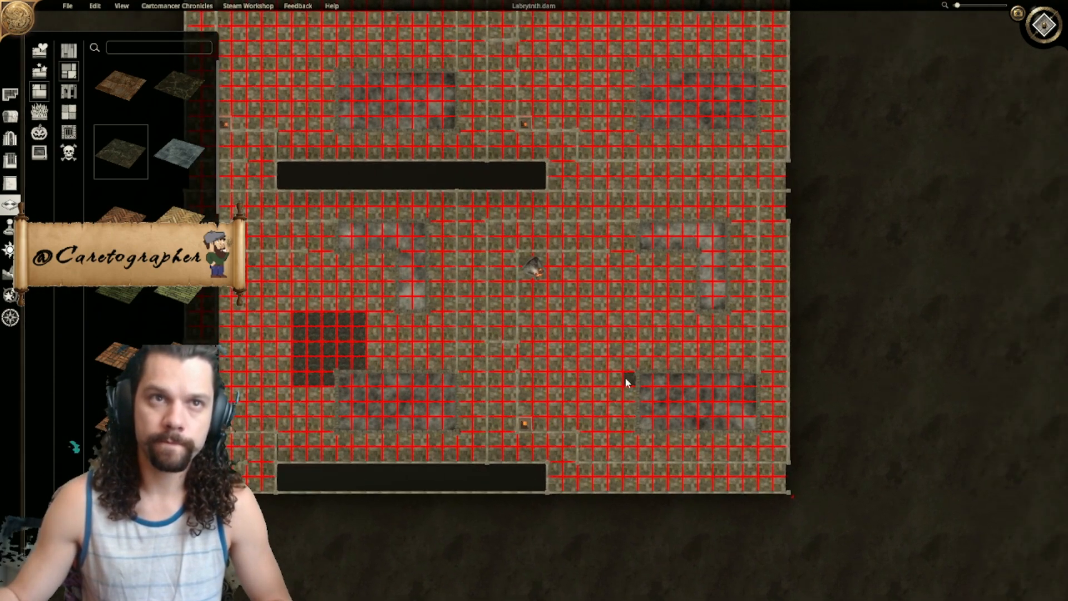
{"action": "left_click", "coordinate": [600, 365]}
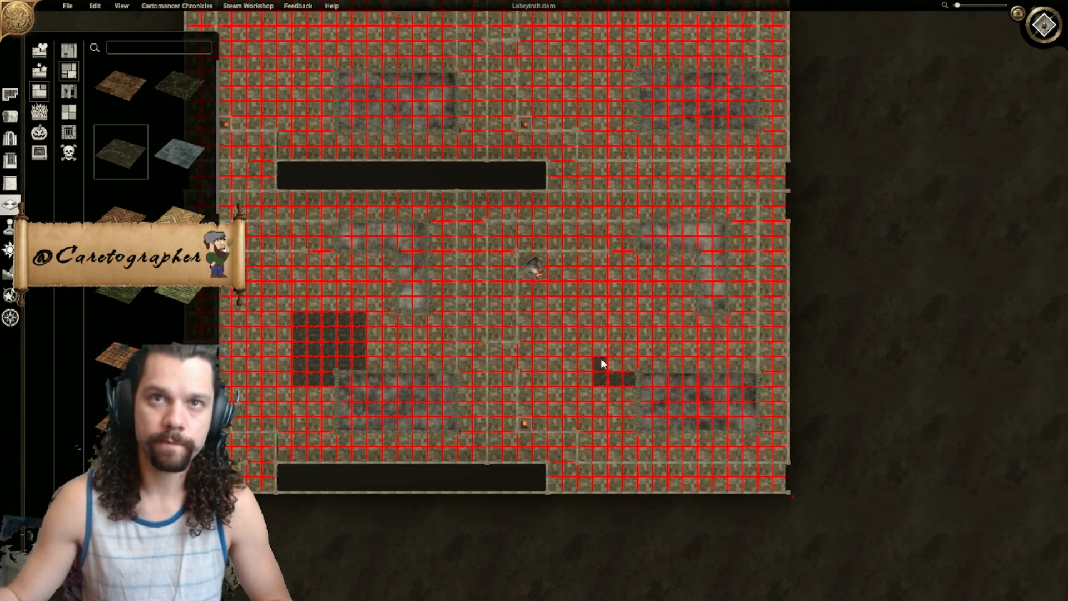
{"action": "mouse_move", "coordinate": [600, 358]}
{"action": "left_mouse_down"}
{"action": "mouse_move", "coordinate": [663, 328]}
{"action": "mouse_move", "coordinate": [639, 361]}
{"action": "left_mouse_up"}
Step: Paint the same 5 by 5 dark stone floor patch at the rectangular pit's corner in the upper-left section
{"action": "right_click_drag", "start_coordinate": [597, 243], "coordinate": [787, 482]}
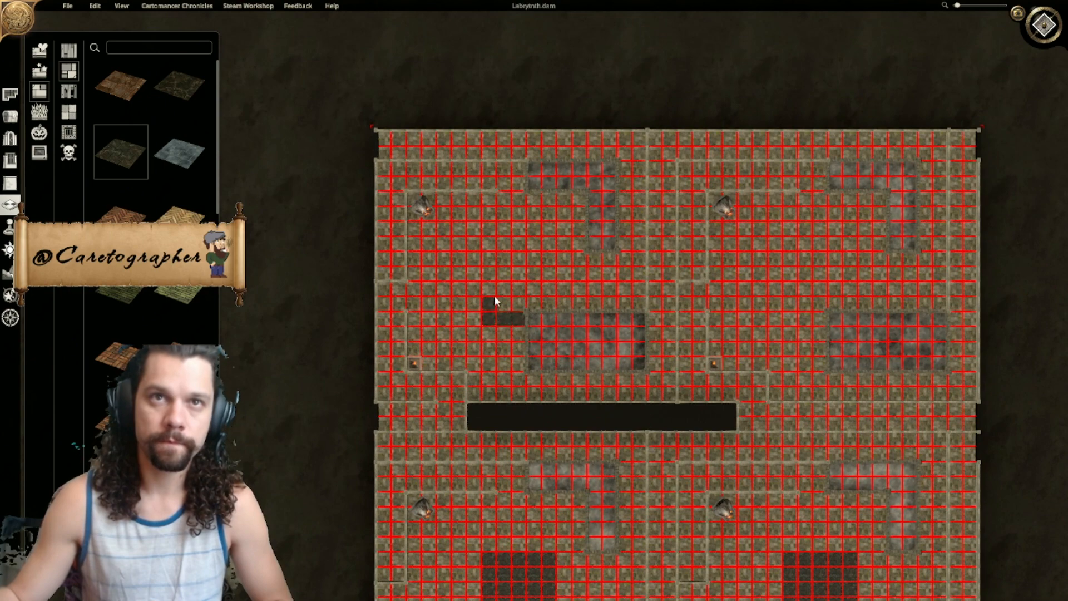
{"action": "left_click_drag", "start_coordinate": [539, 299], "coordinate": [547, 283]}
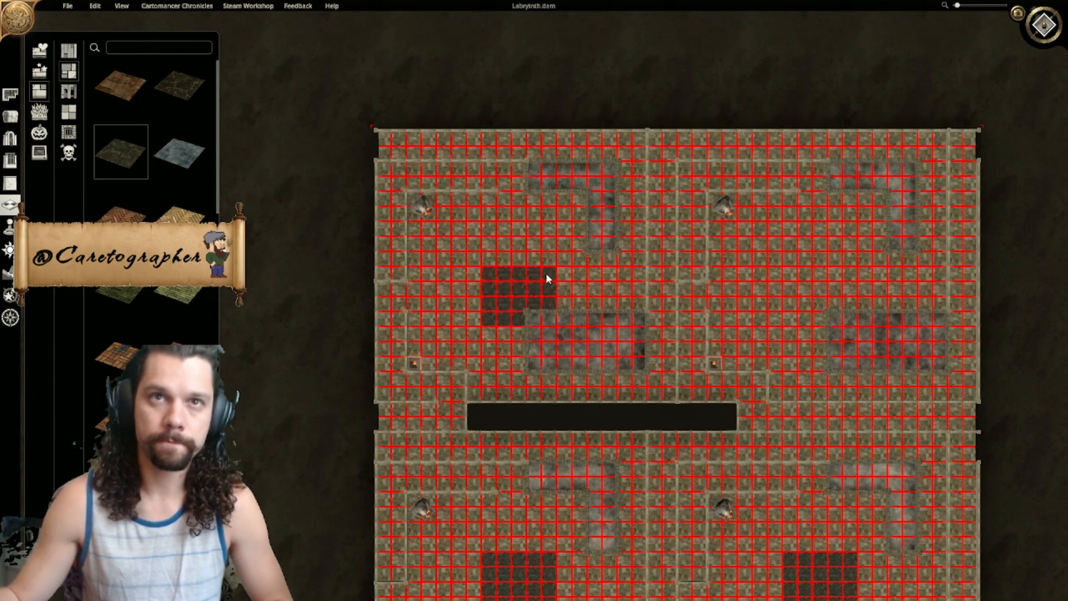
{"action": "right_click_drag", "start_coordinate": [546, 272], "coordinate": [561, 226]}
{"action": "left_click_drag", "start_coordinate": [539, 207], "coordinate": [483, 205]}
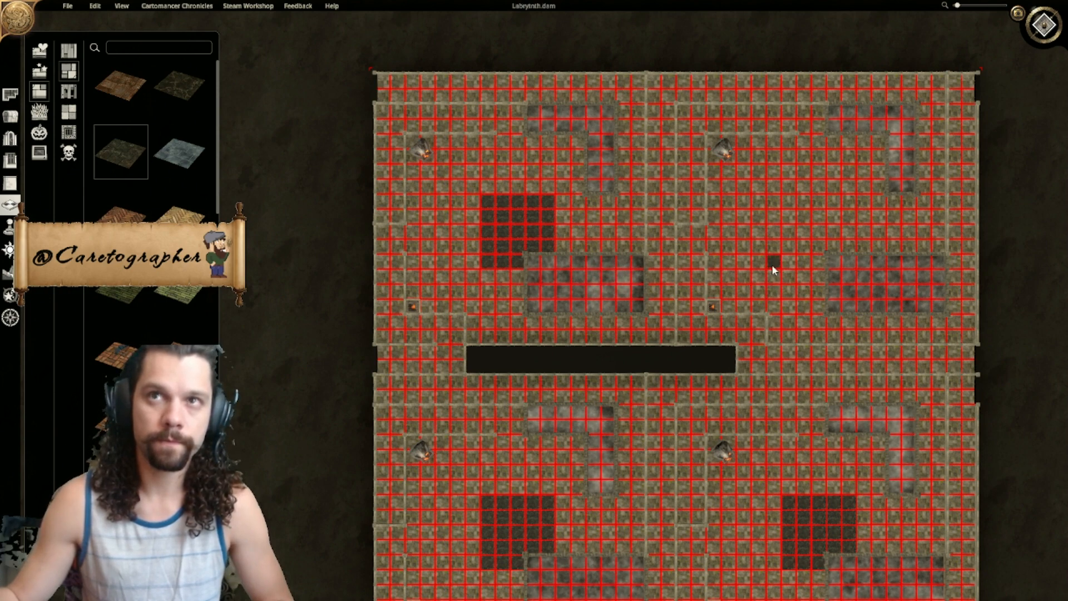
Step: Paint the matching 5 by 5 dark stone floor patch in the upper-right section, stop tile painting and hide the grid
{"action": "middle_click_drag", "start_coordinate": [776, 262], "coordinate": [621, 286]}
{"action": "mouse_move", "coordinate": [682, 286]}
{"action": "left_mouse_down"}
{"action": "mouse_move", "coordinate": [662, 287]}
{"action": "mouse_move", "coordinate": [711, 265]}
{"action": "mouse_move", "coordinate": [715, 229]}
{"action": "left_mouse_up"}
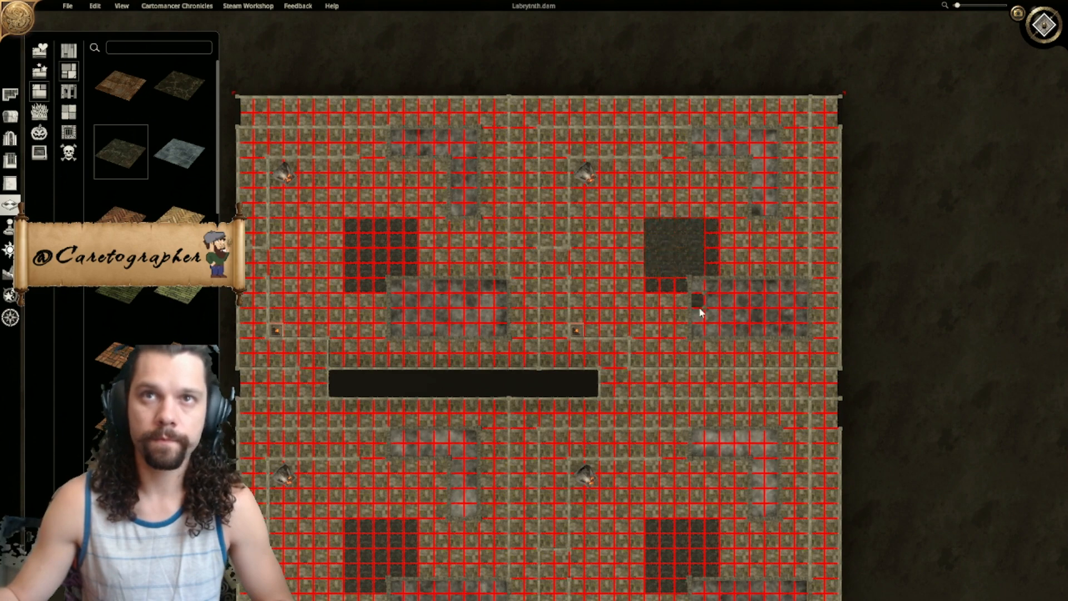
{"action": "right_click", "coordinate": [668, 303]}
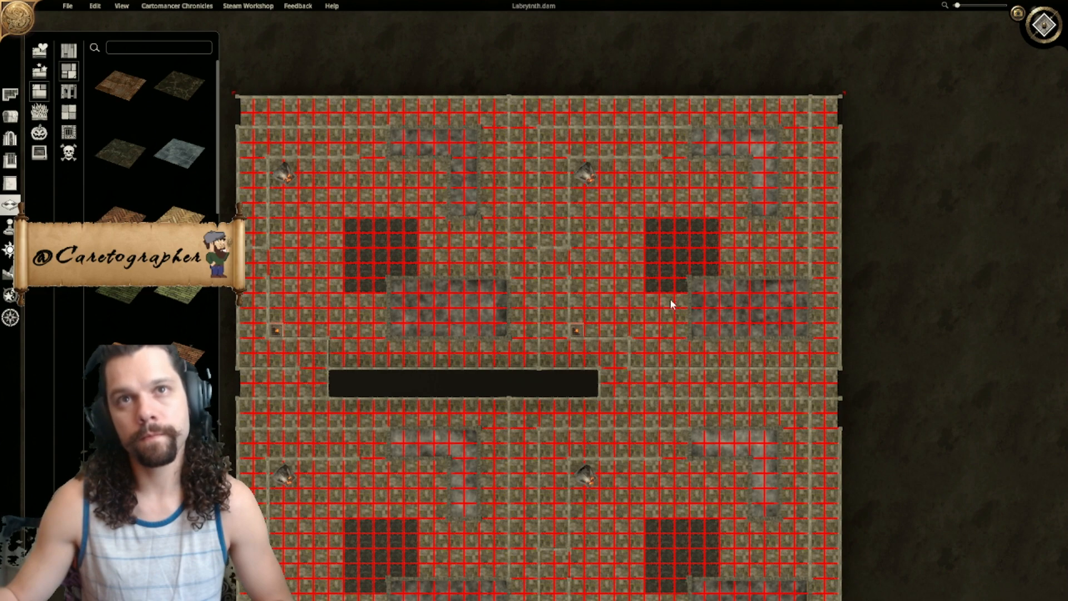
{"action": "right_click", "coordinate": [654, 325]}
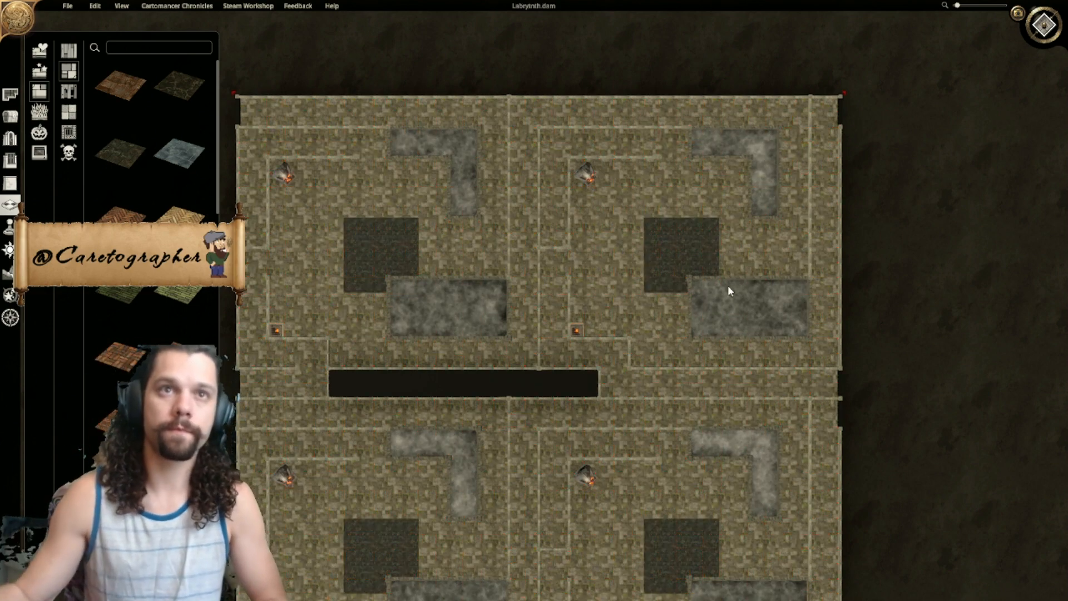
Step: Show the grid and inspect the rectangular pit and dark floor patch in the labyrinth's upper-left section
{"action": "right_click_drag", "start_coordinate": [618, 447], "coordinate": [757, 363]}
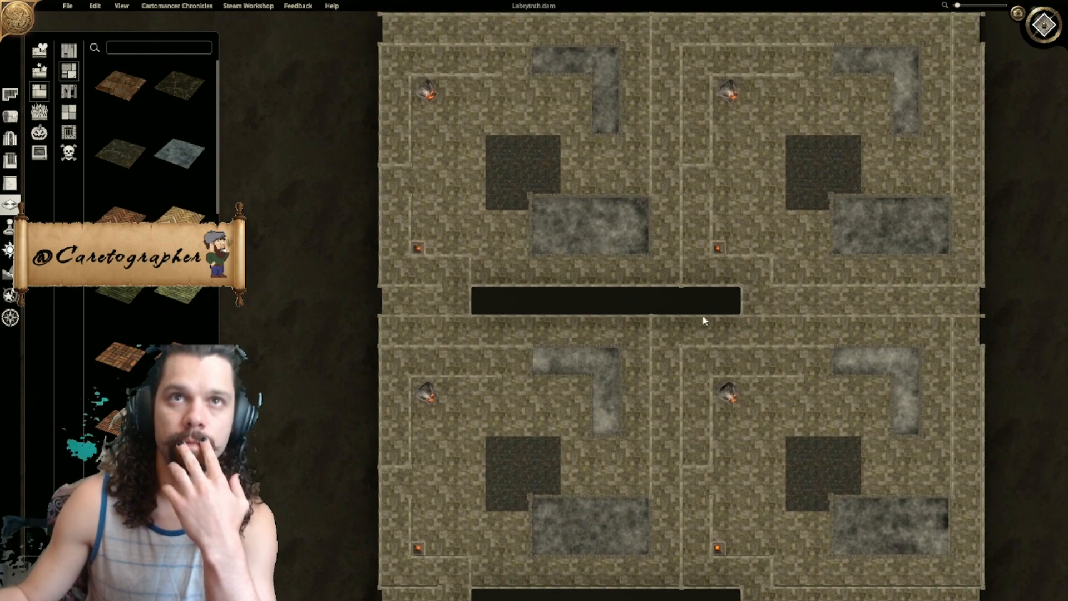
{"action": "right_click_drag", "start_coordinate": [610, 217], "coordinate": [626, 277]}
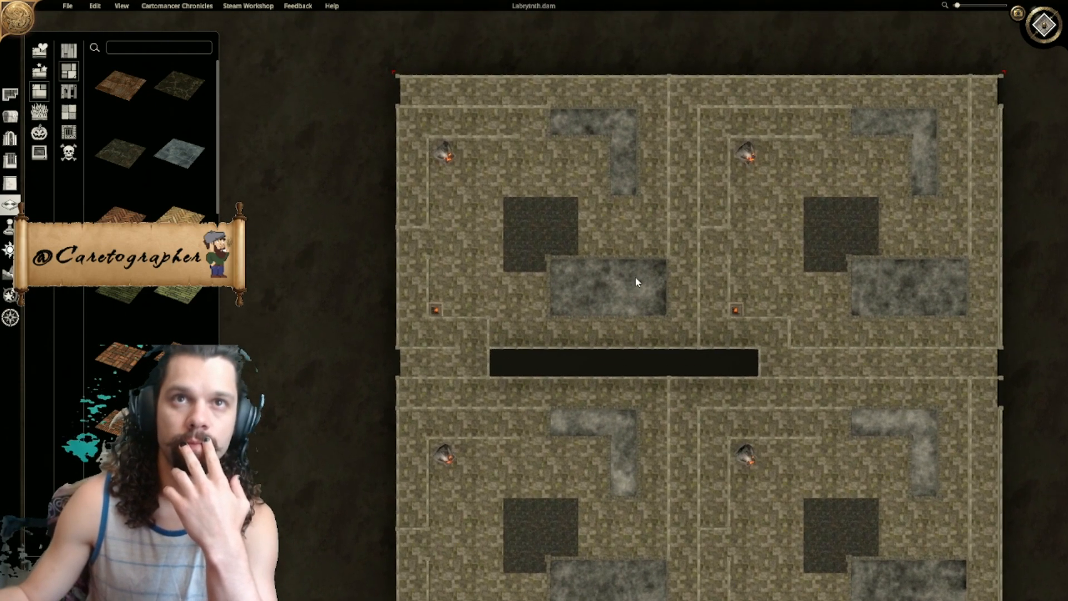
{"action": "scroll", "coordinate": [547, 257], "scroll_direction": "up", "scroll_amount": 5}
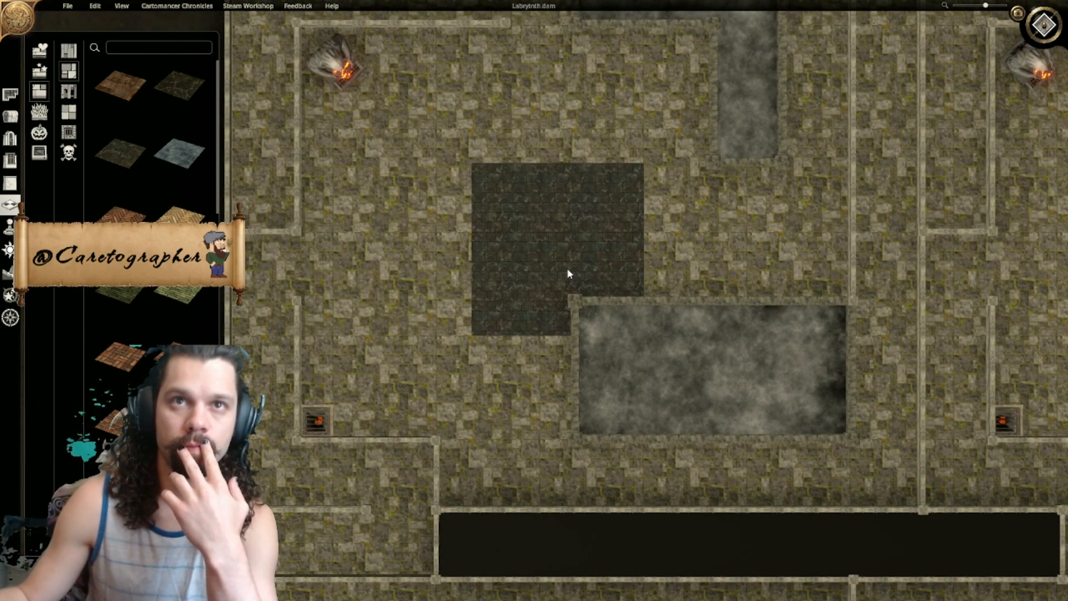
{"action": "key", "text": "g"}
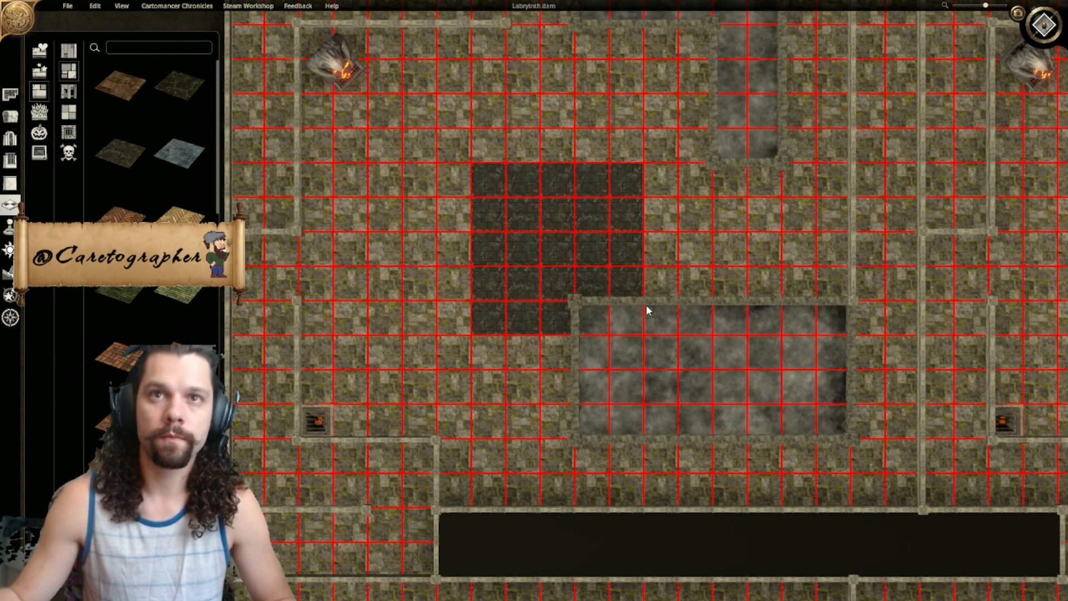
{"action": "middle_click_drag", "start_coordinate": [653, 318], "coordinate": [537, 297]}
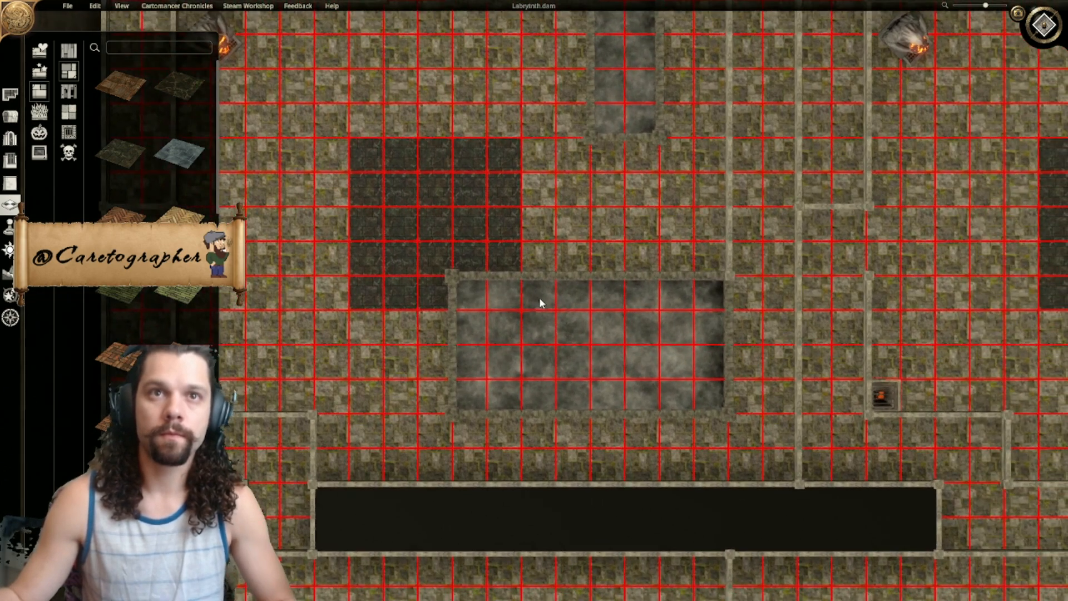
{"action": "scroll", "coordinate": [556, 300], "scroll_direction": "down", "scroll_amount": 3}
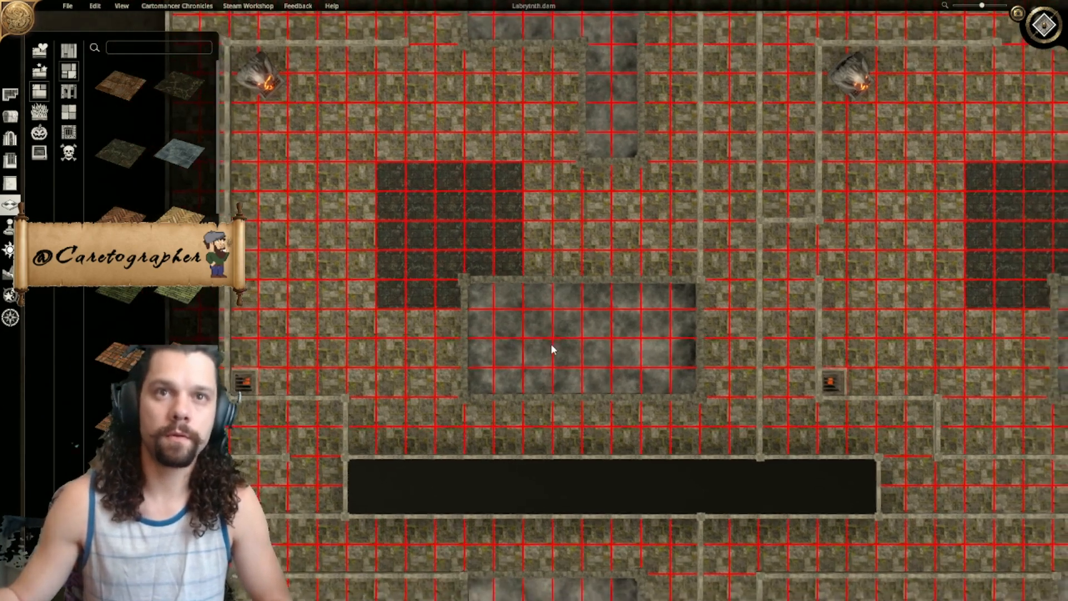
{"action": "scroll", "coordinate": [551, 345], "scroll_direction": "up", "scroll_amount": 3}
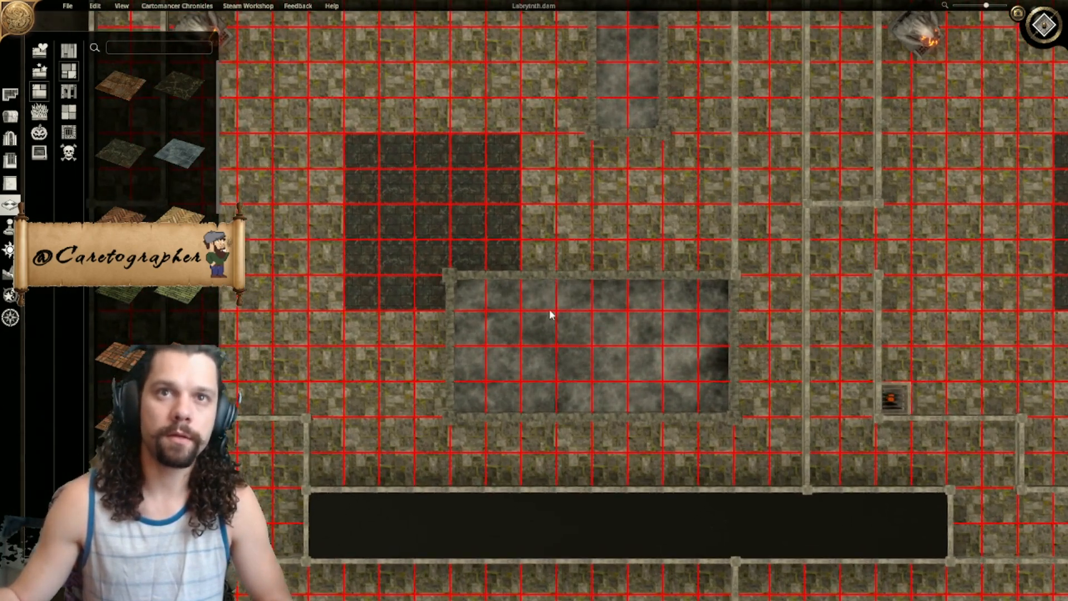
{"action": "scroll", "coordinate": [551, 310], "scroll_direction": "down", "scroll_amount": 1}
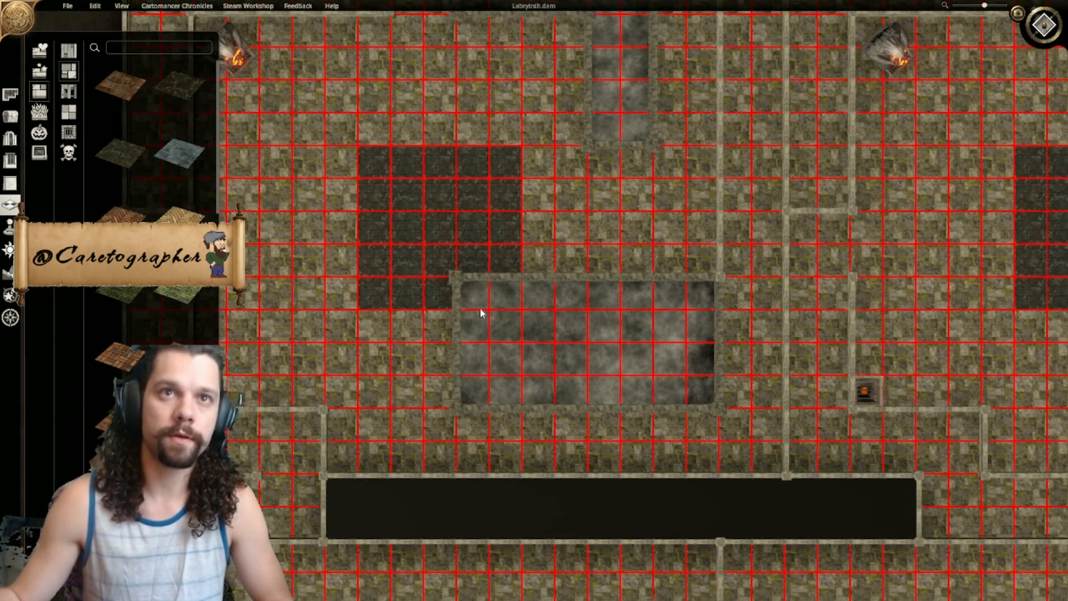
Step: Try to draw a Crypt Dungeon Cell room, 2 by 4 tiles, over the left end of the upper-left section's rectangular pit
{"action": "left_click", "coordinate": [12, 98]}
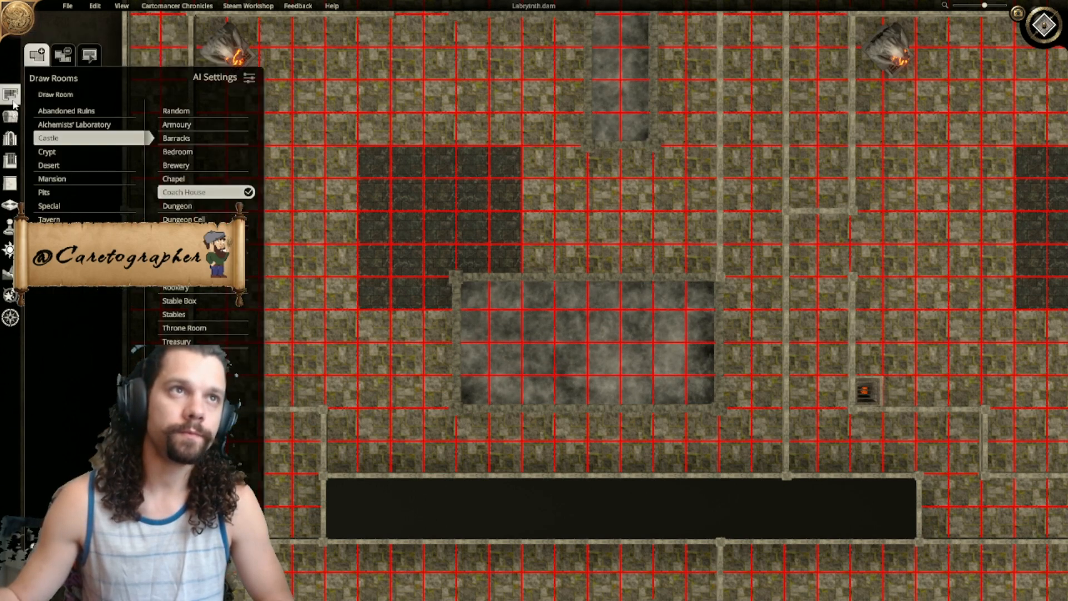
{"action": "left_click", "coordinate": [66, 151]}
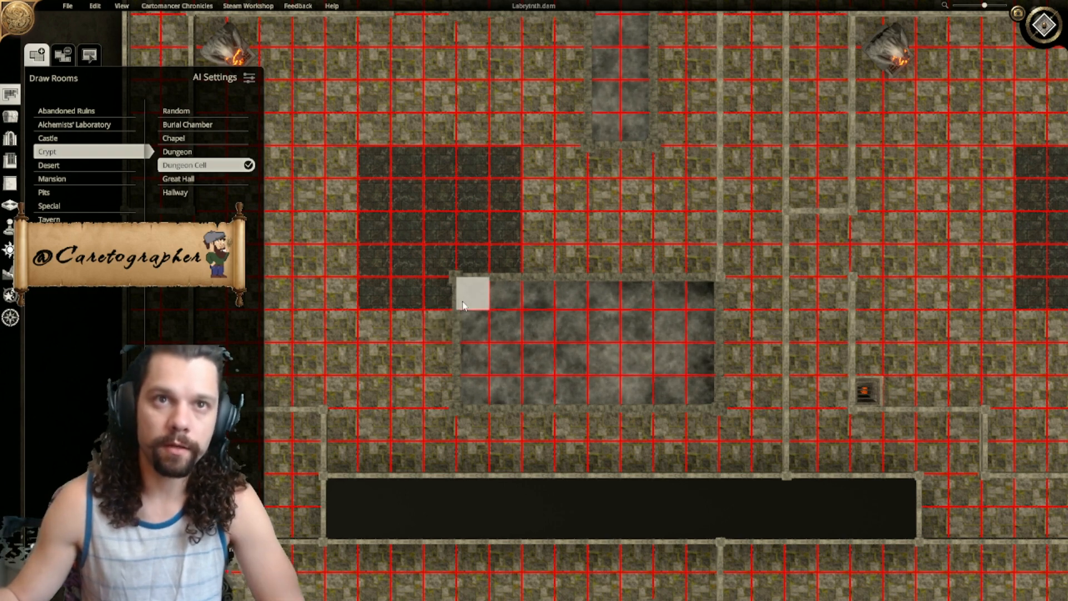
{"action": "middle_click_drag", "start_coordinate": [463, 304], "coordinate": [533, 314]}
{"action": "left_click_drag", "start_coordinate": [534, 314], "coordinate": [571, 408]}
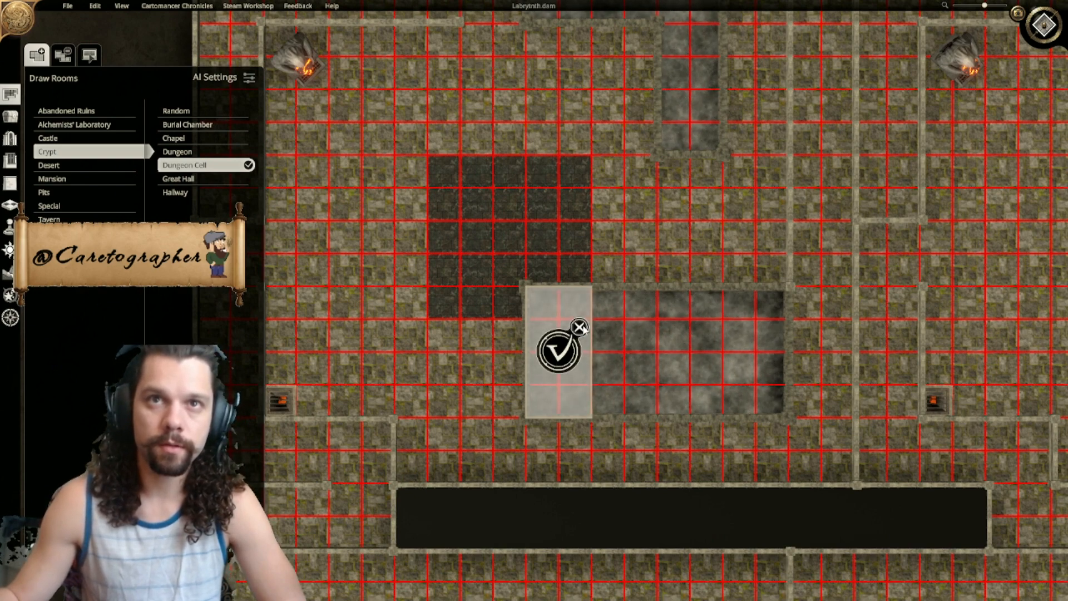
{"action": "left_click", "coordinate": [560, 349]}
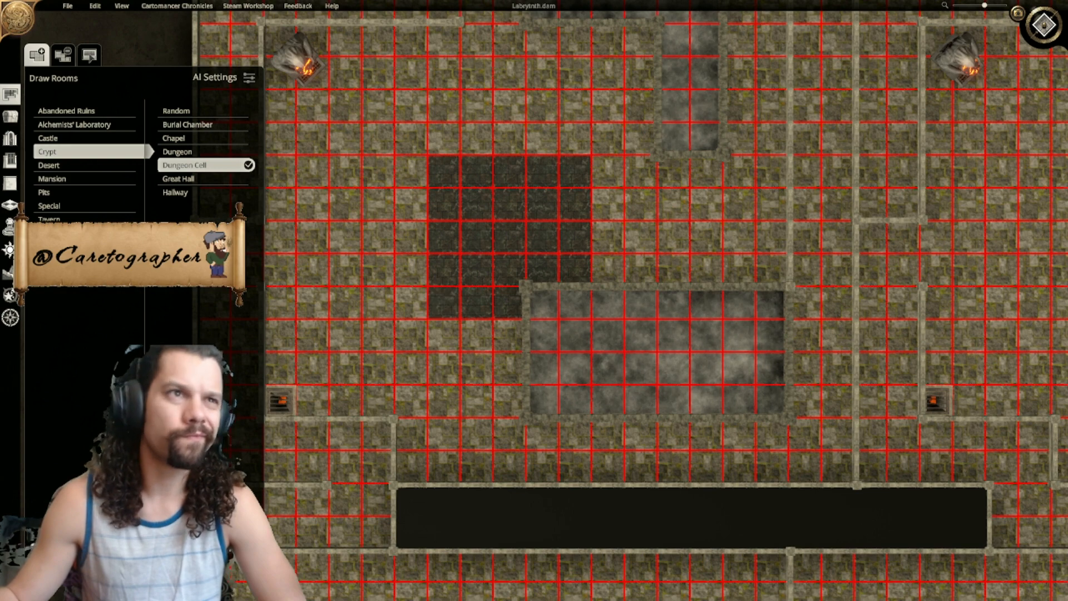
Step: Paint the mossy ruined stone floor over the two leftmost tile columns of the upper-left section's rectangular pit
{"action": "left_click", "coordinate": [10, 205]}
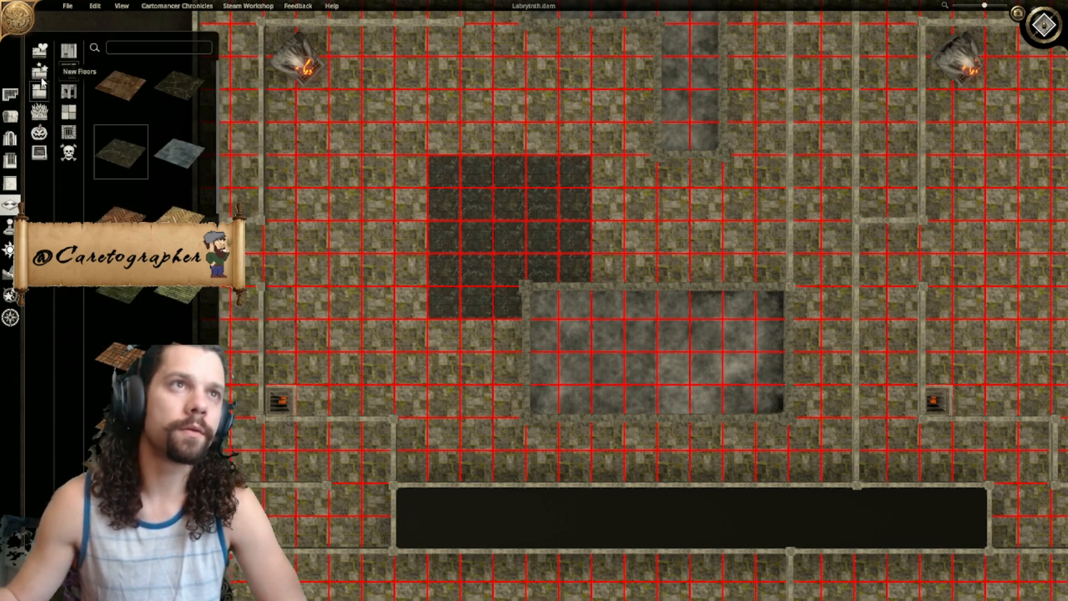
{"action": "left_click", "coordinate": [68, 113]}
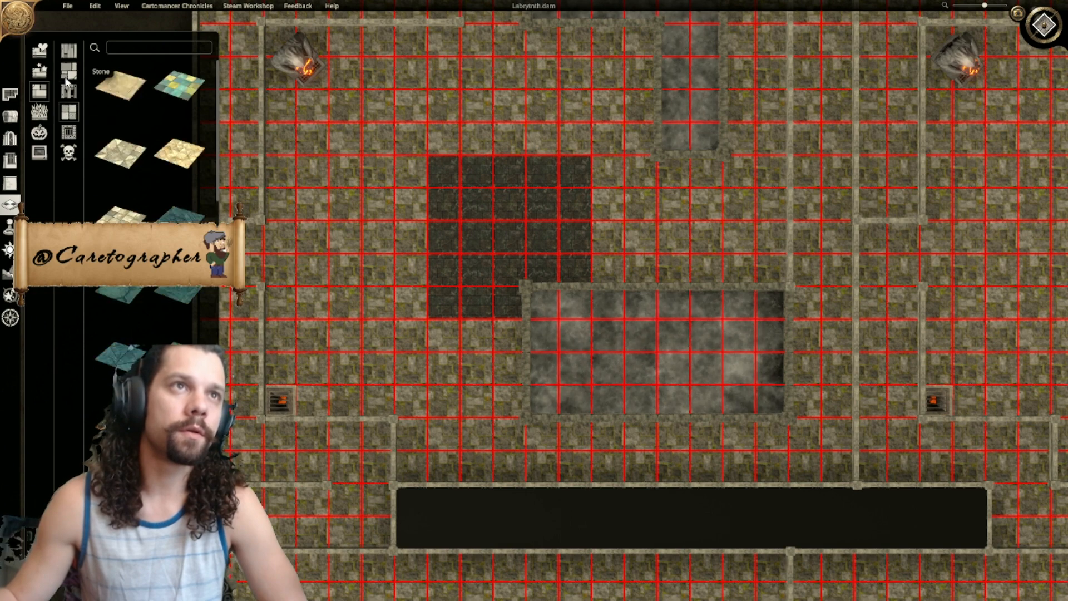
{"action": "left_click", "coordinate": [70, 77]}
{"action": "left_click", "coordinate": [69, 53]}
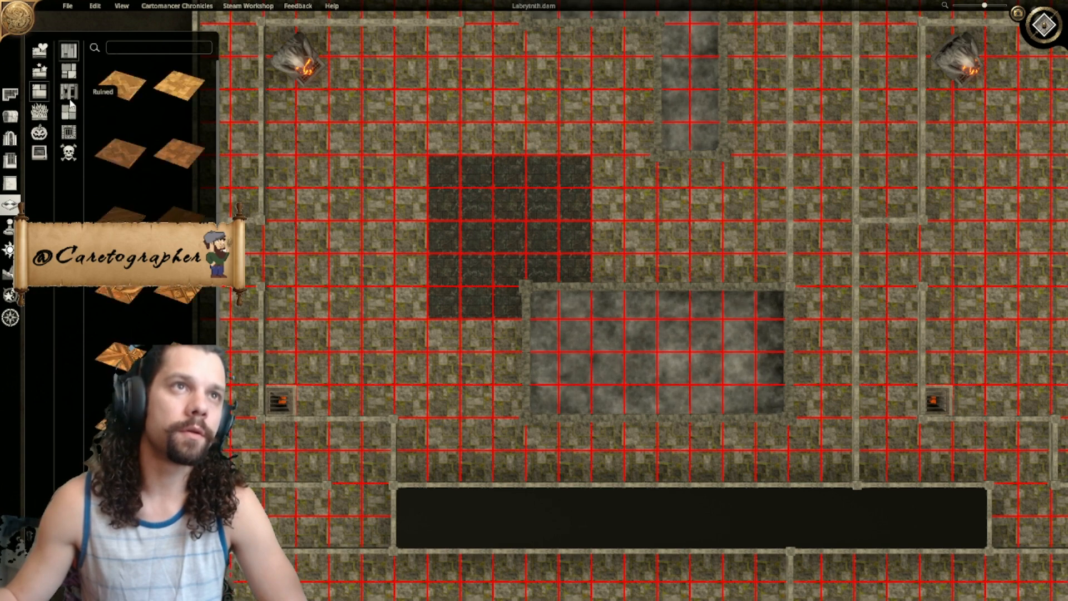
{"action": "left_click", "coordinate": [69, 93]}
{"action": "left_click", "coordinate": [180, 84]}
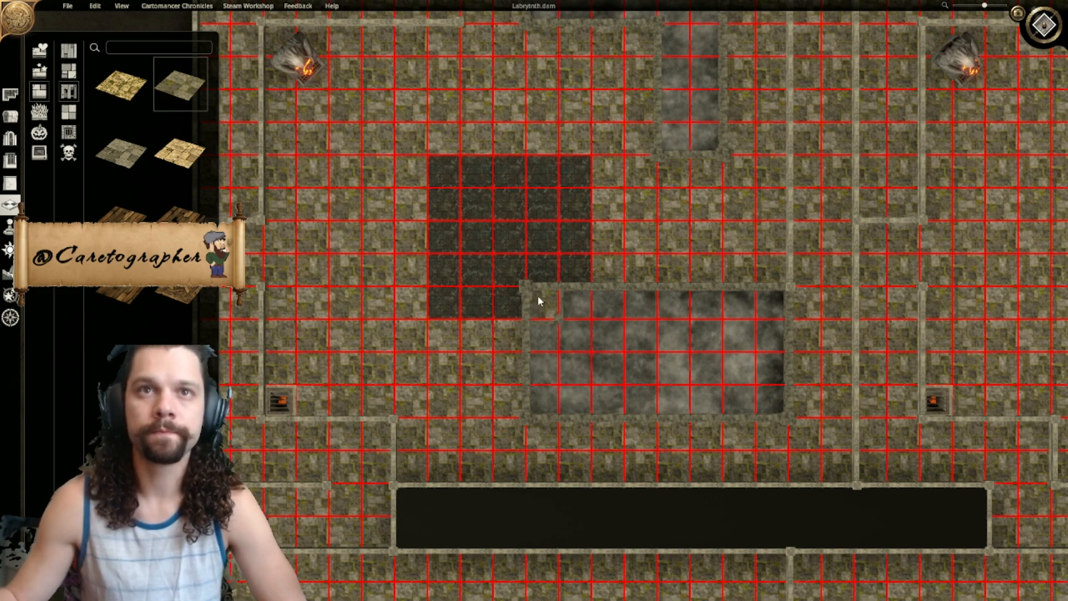
{"action": "left_click", "coordinate": [509, 273]}
{"action": "left_click_drag", "start_coordinate": [510, 274], "coordinate": [577, 423]}
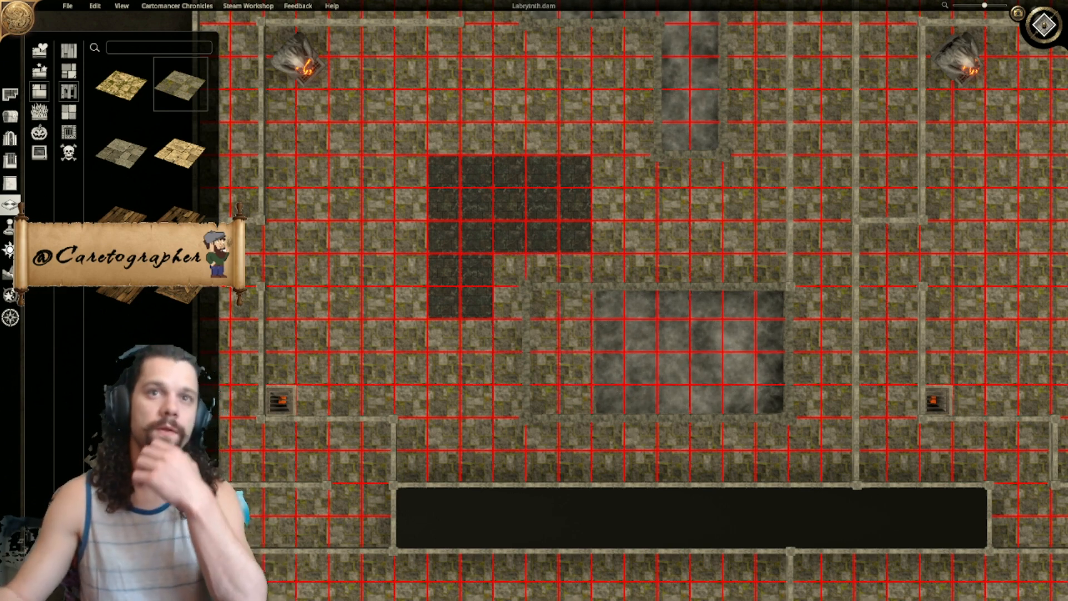
Step: Remove the old walls around the two filled-in pit columns, using the smallest wall-removal brush
{"action": "left_click", "coordinate": [10, 184]}
{"action": "left_click", "coordinate": [116, 55]}
{"action": "scroll", "coordinate": [538, 296], "scroll_direction": "up", "scroll_amount": 5}
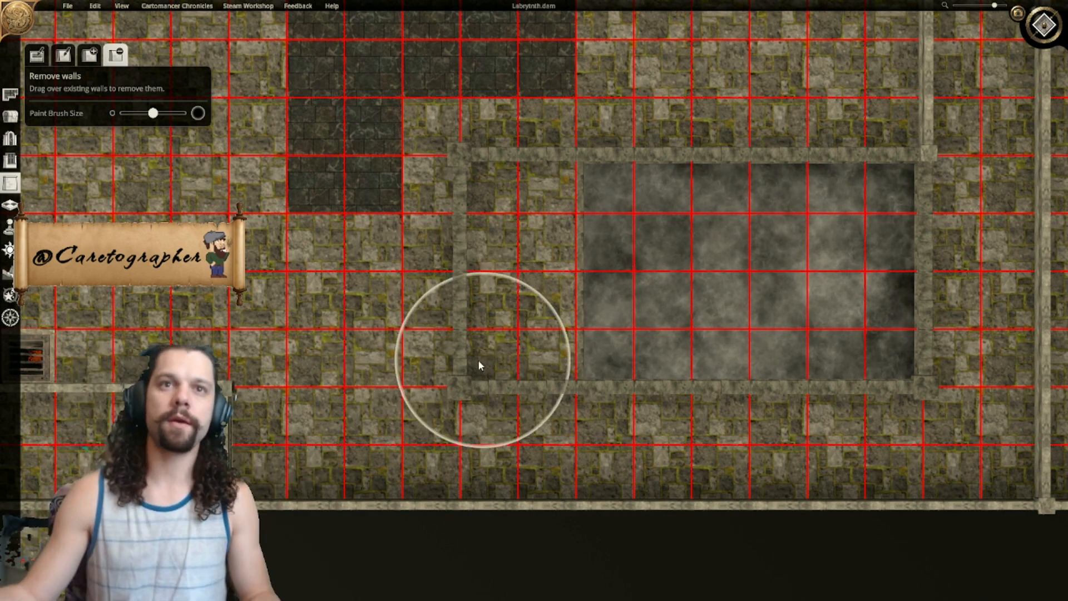
{"action": "left_click", "coordinate": [121, 113]}
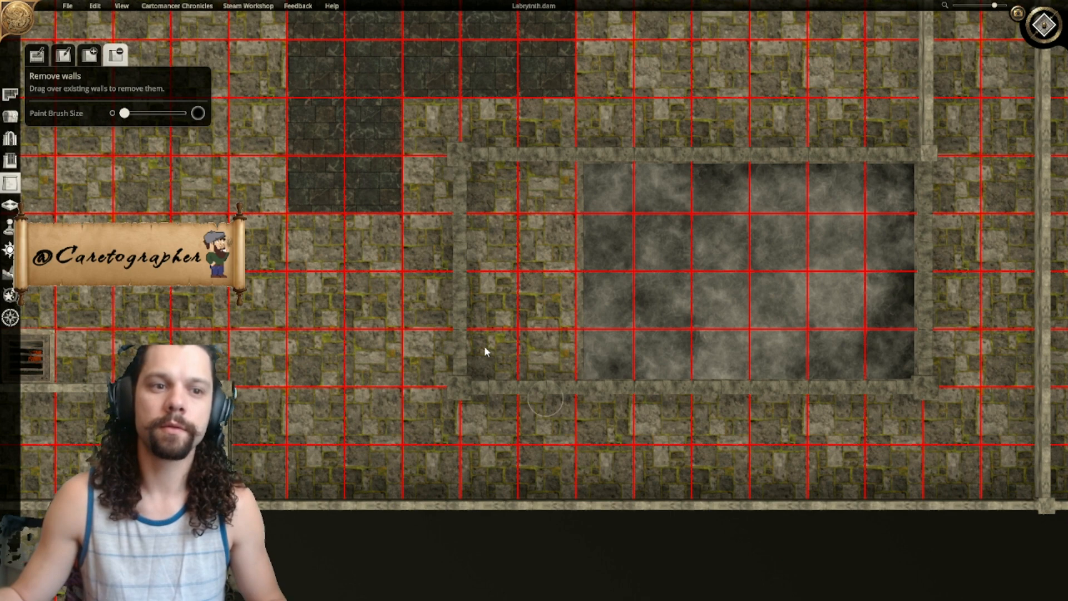
{"action": "mouse_move", "coordinate": [556, 387]}
{"action": "left_mouse_down"}
{"action": "mouse_move", "coordinate": [495, 381]}
{"action": "mouse_move", "coordinate": [466, 284]}
{"action": "left_mouse_up"}
{"action": "right_click_drag", "start_coordinate": [467, 284], "coordinate": [469, 303]}
{"action": "mouse_move", "coordinate": [460, 318]}
{"action": "left_mouse_down"}
{"action": "mouse_move", "coordinate": [460, 225]}
{"action": "mouse_move", "coordinate": [518, 221]}
{"action": "mouse_move", "coordinate": [516, 272]}
{"action": "left_mouse_up"}
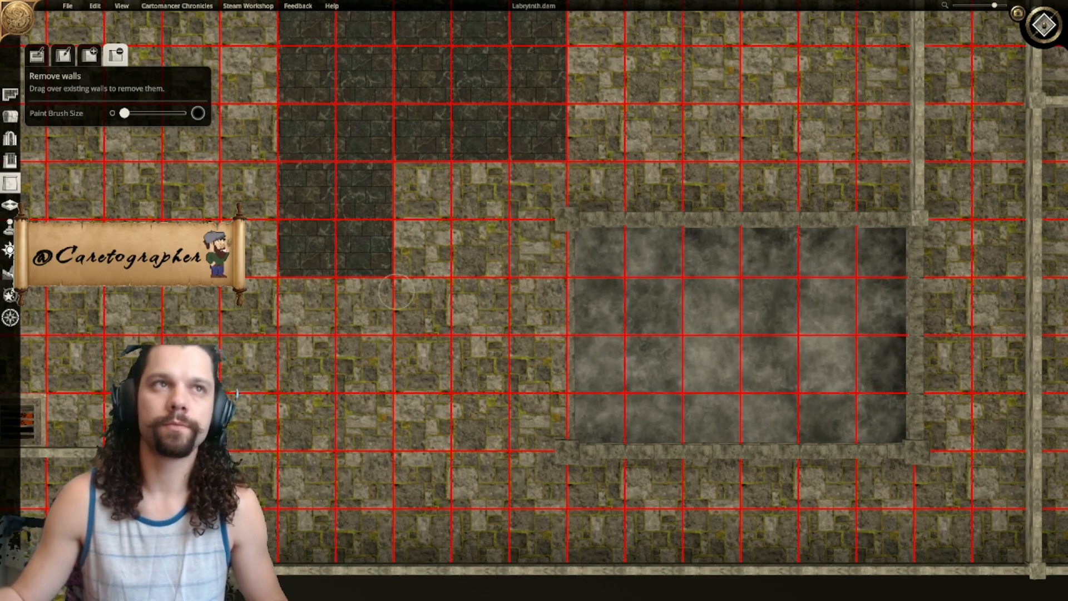
Step: Place a matching stone wall along the open left side of the shortened rectangular pit
{"action": "left_click", "coordinate": [90, 55]}
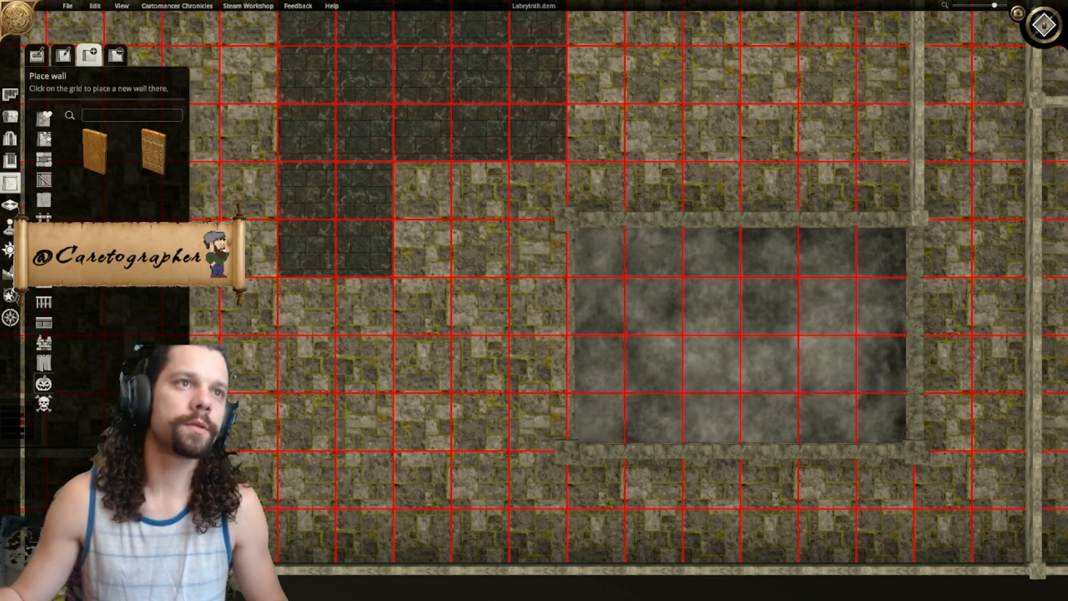
{"action": "scroll", "coordinate": [125, 334], "scroll_direction": "down", "scroll_amount": 5}
{"action": "scroll", "coordinate": [125, 334], "scroll_direction": "down", "scroll_amount": 2}
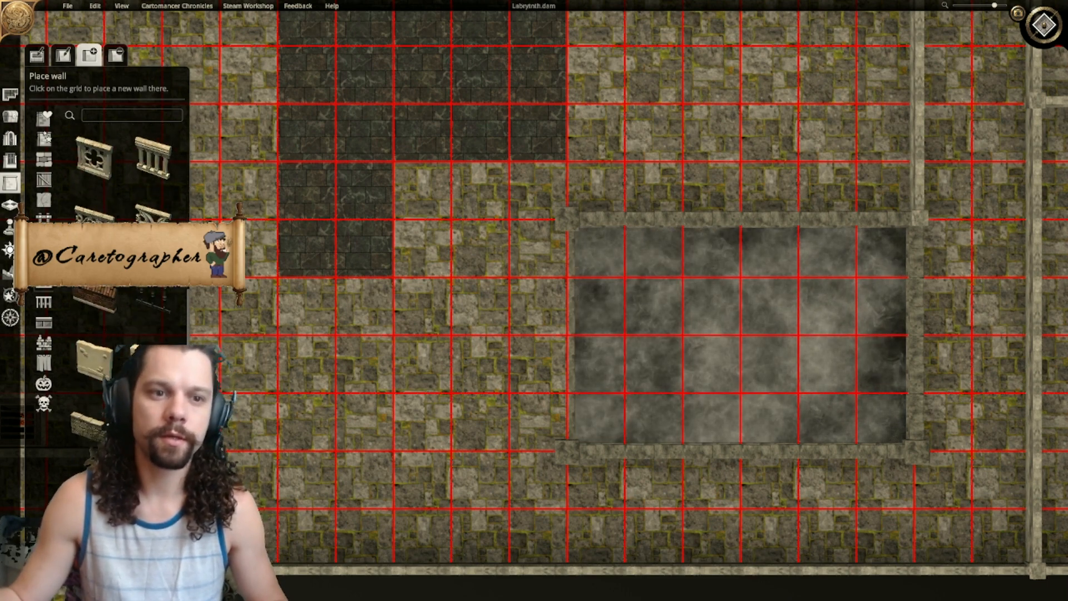
{"action": "left_click", "coordinate": [405, 350]}
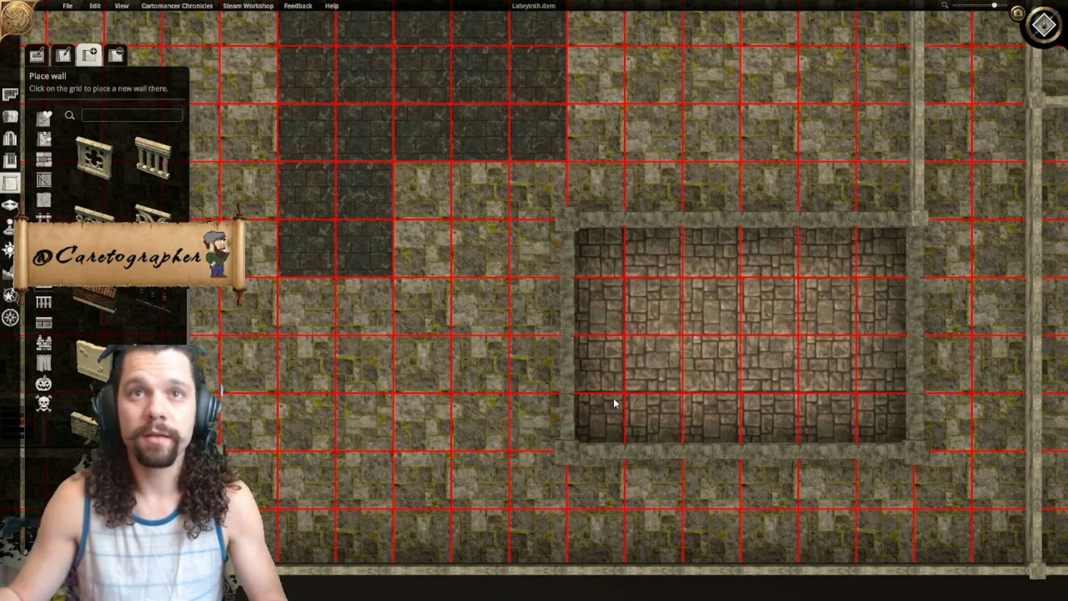
Step: Repaint the missing dark stone tiles beside the shortened pit so the upper-left section's patch is a full 5 by 5 square
{"action": "scroll", "coordinate": [613, 400], "scroll_direction": "down", "scroll_amount": 3}
{"action": "scroll", "coordinate": [634, 366], "scroll_direction": "down", "scroll_amount": 2}
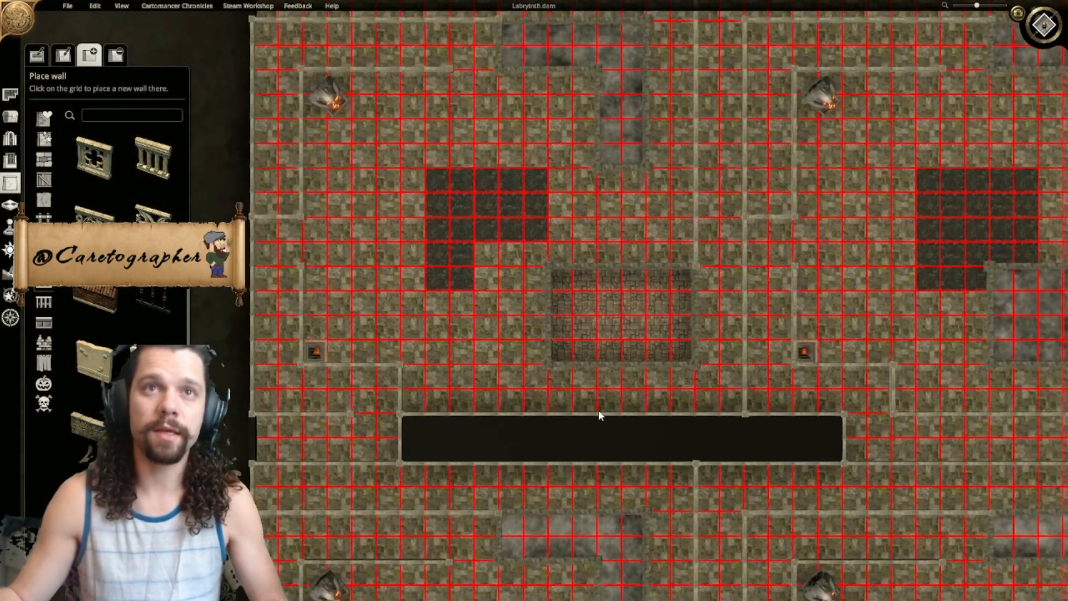
{"action": "right_click_drag", "start_coordinate": [580, 315], "coordinate": [597, 382]}
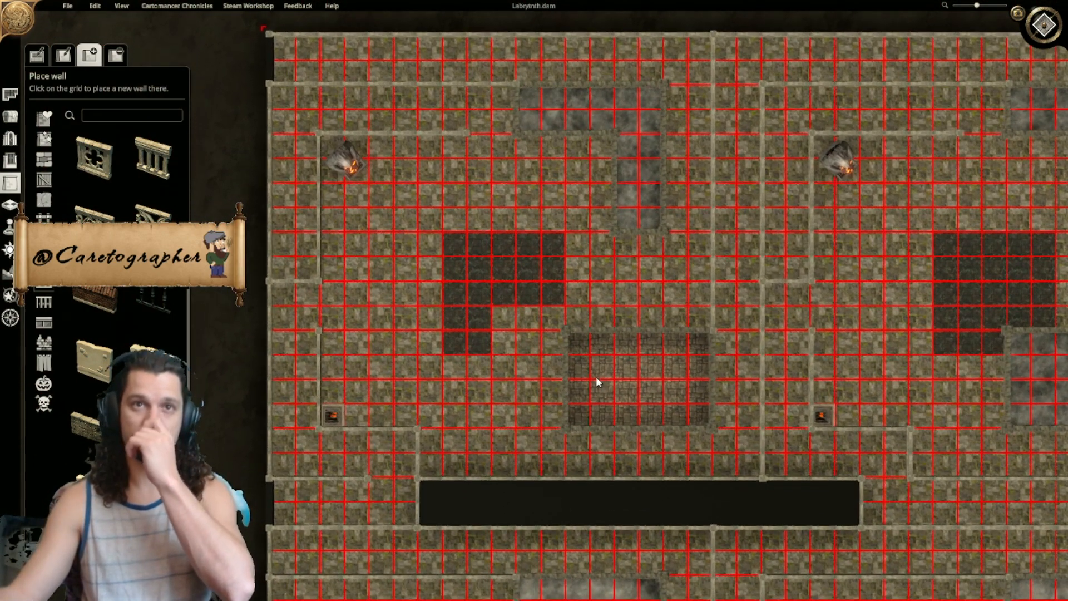
{"action": "left_click", "coordinate": [10, 204]}
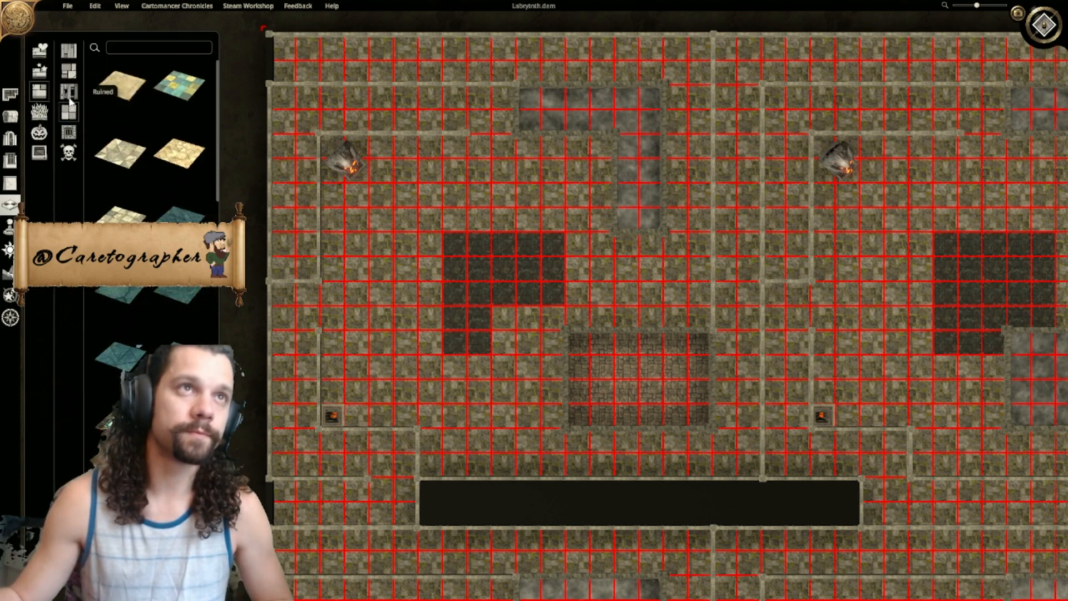
{"action": "left_click", "coordinate": [68, 71]}
{"action": "left_click", "coordinate": [127, 151]}
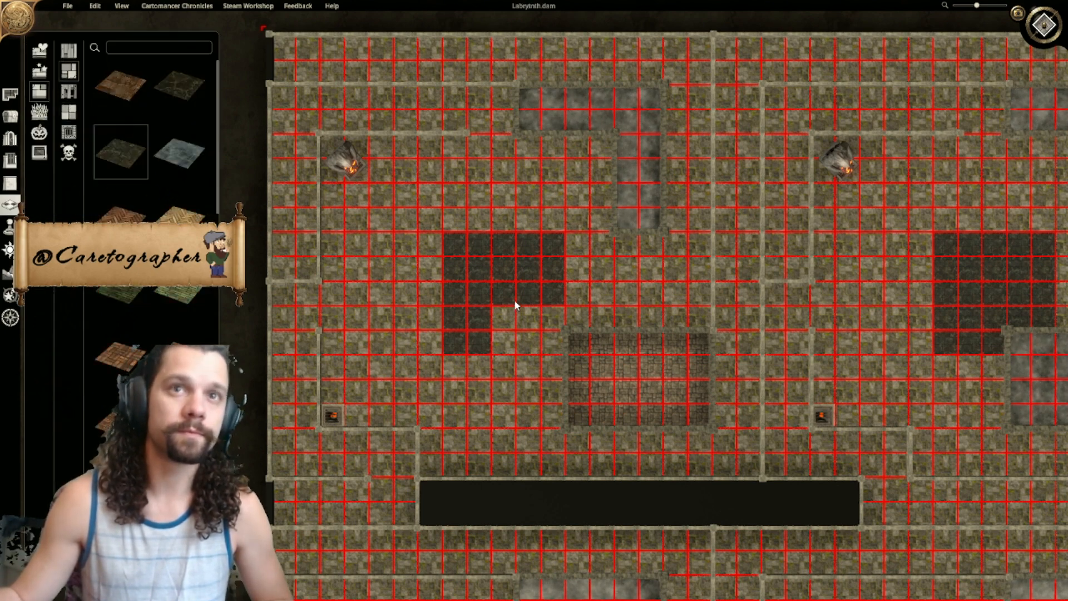
{"action": "mouse_move", "coordinate": [543, 350]}
{"action": "left_mouse_down"}
{"action": "mouse_move", "coordinate": [515, 319]}
{"action": "mouse_move", "coordinate": [507, 332]}
{"action": "left_mouse_up"}
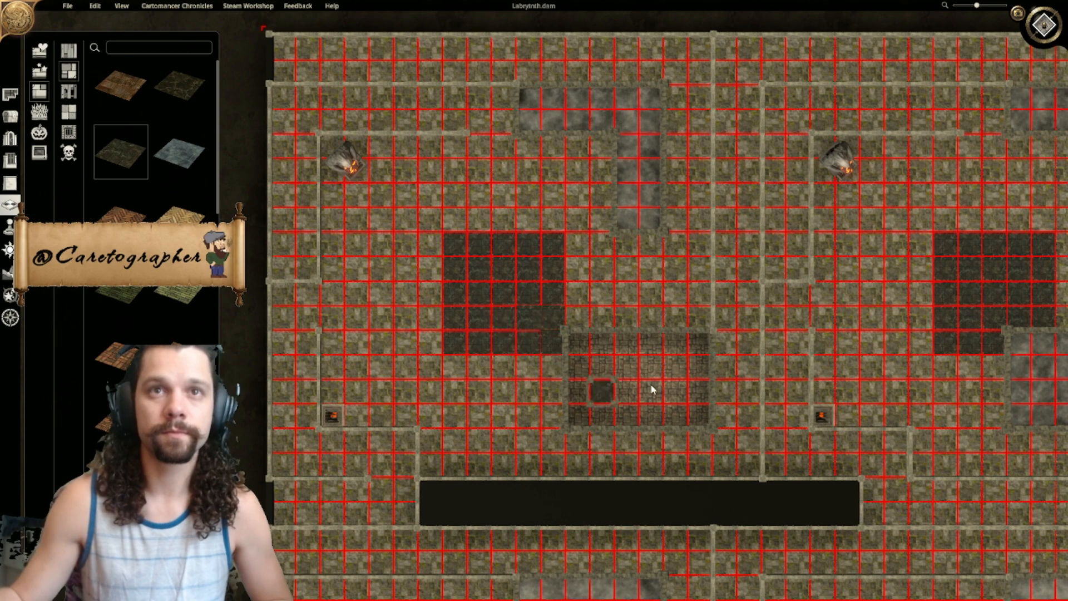
Step: Paint the mossy ruined stone floor over the lowest two tile rows of the L-shaped pit's vertical arm in the upper-left section
{"action": "scroll", "coordinate": [651, 470], "scroll_direction": "down", "scroll_amount": 3}
{"action": "middle_click_drag", "start_coordinate": [694, 473], "coordinate": [673, 463]}
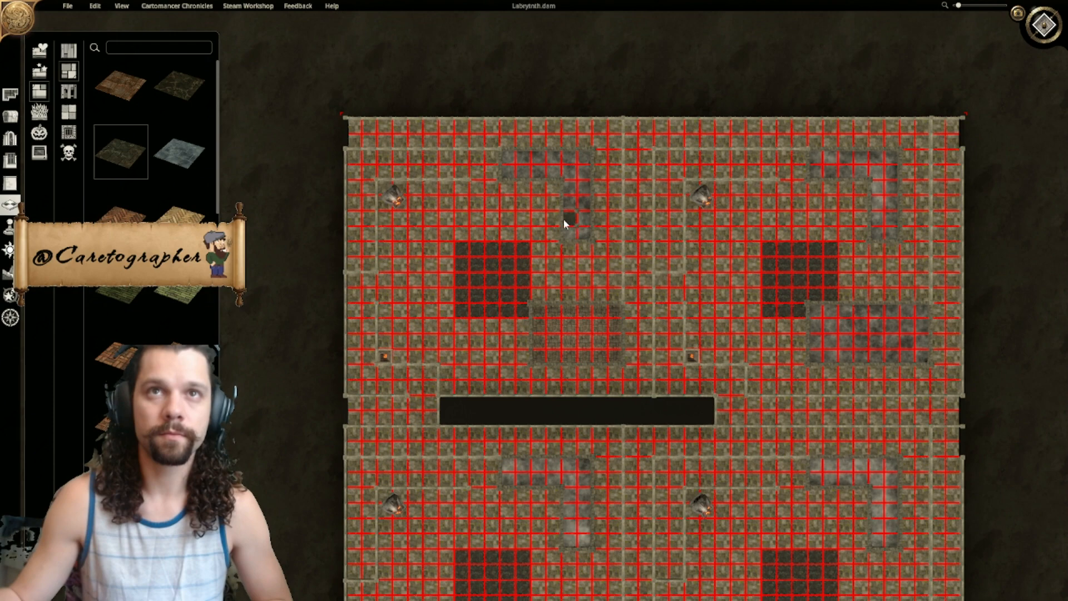
{"action": "middle_click_drag", "start_coordinate": [587, 259], "coordinate": [579, 307]}
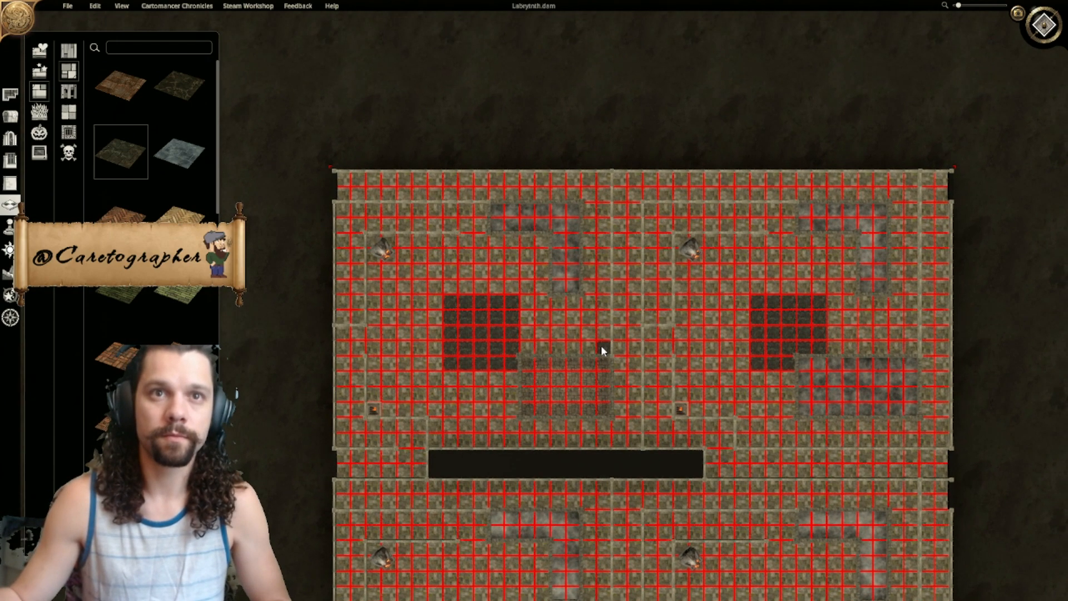
{"action": "scroll", "coordinate": [602, 354], "scroll_direction": "up", "scroll_amount": 2}
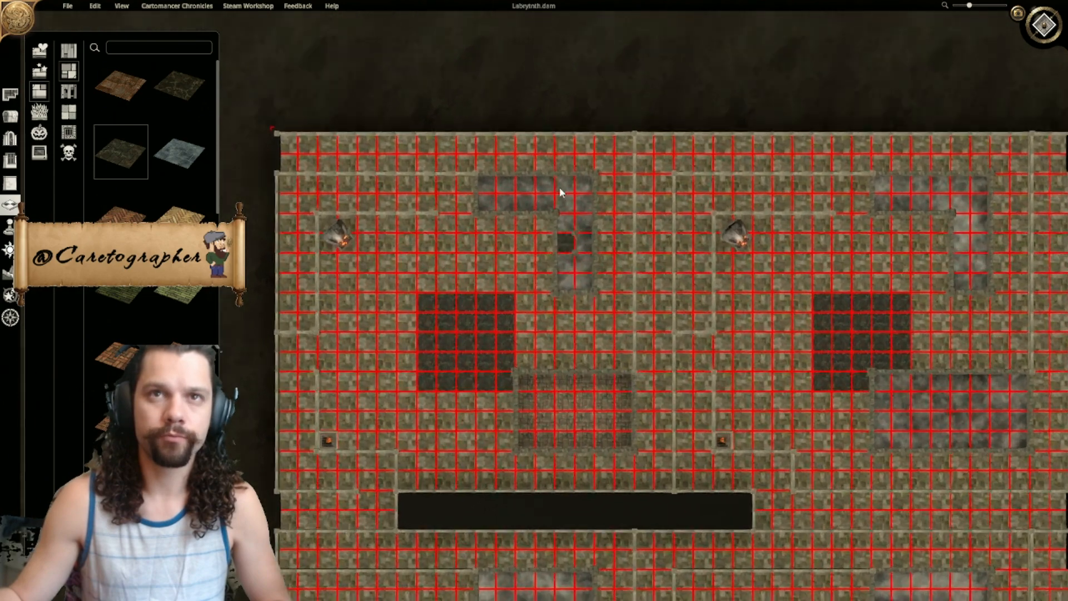
{"action": "scroll", "coordinate": [562, 204], "scroll_direction": "up", "scroll_amount": 3}
{"action": "scroll", "coordinate": [613, 305], "scroll_direction": "up", "scroll_amount": 2}
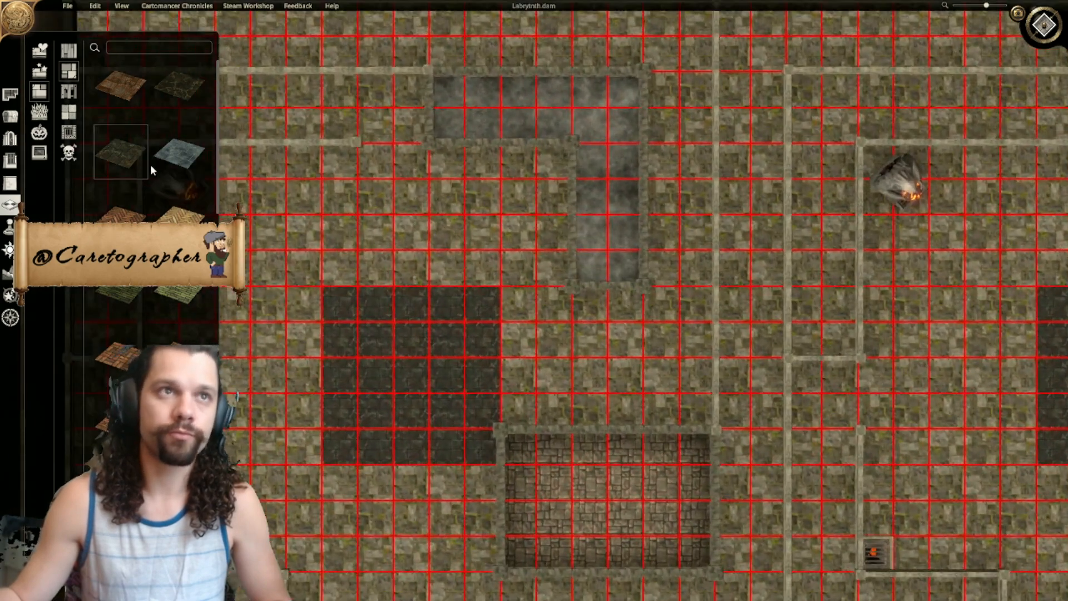
{"action": "left_click", "coordinate": [68, 91]}
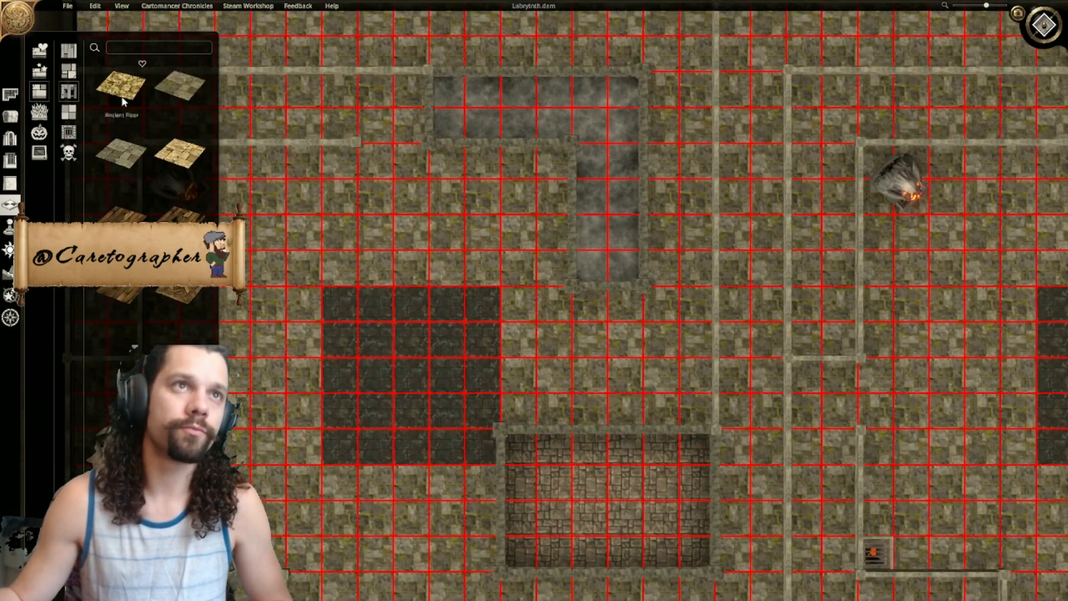
{"action": "left_click", "coordinate": [181, 92]}
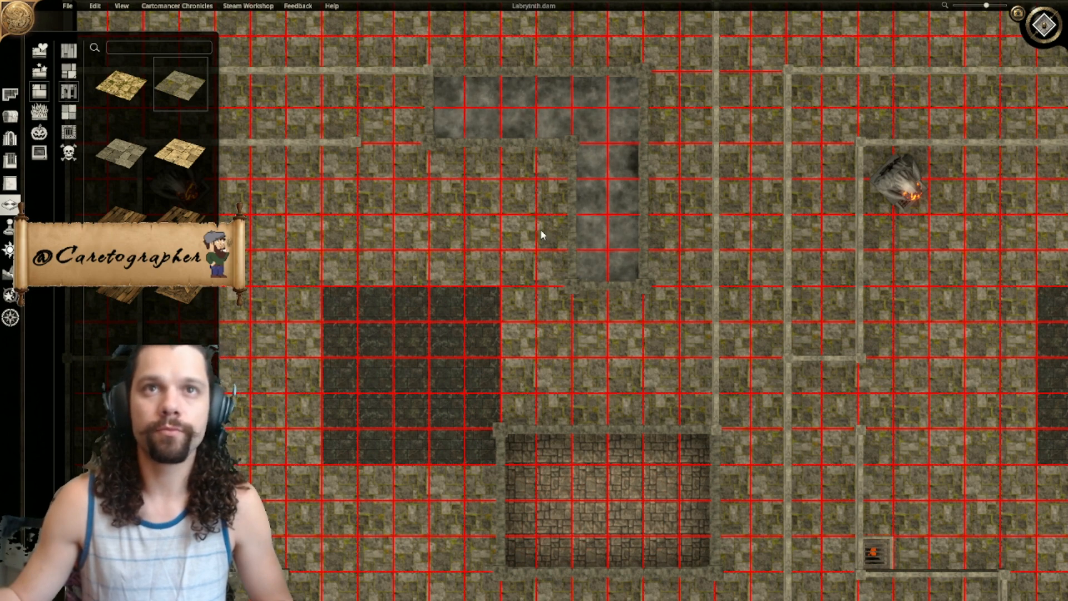
{"action": "left_click_drag", "start_coordinate": [631, 272], "coordinate": [567, 231]}
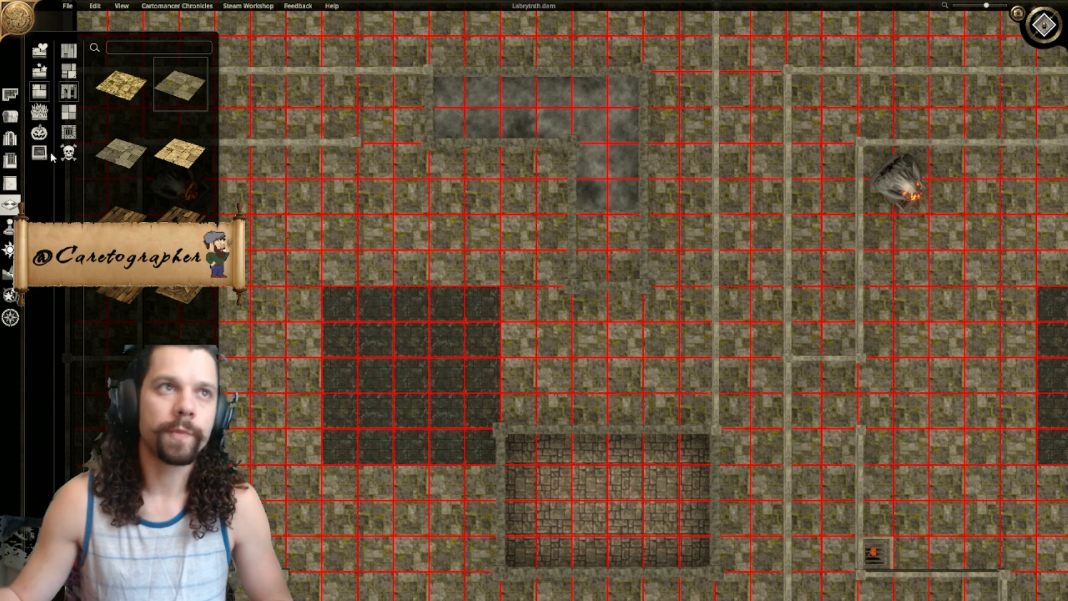
Step: Wall off the shortened end of the upper-left section's L-shaped pit and remove the old walls around its filled-in lower part
{"action": "left_click", "coordinate": [10, 182]}
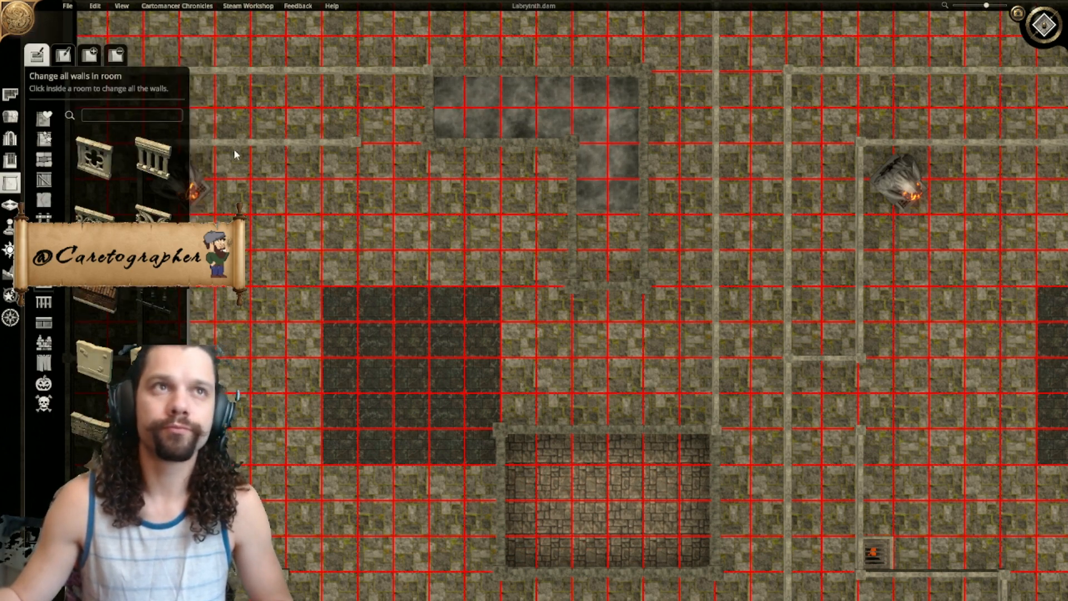
{"action": "left_click", "coordinate": [91, 56]}
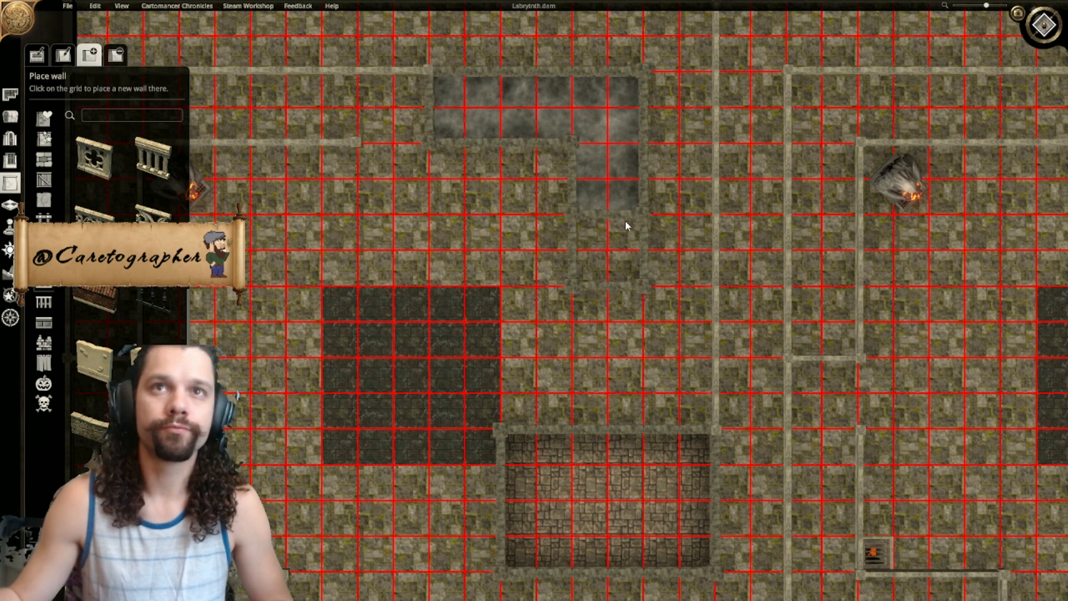
{"action": "left_click", "coordinate": [116, 54]}
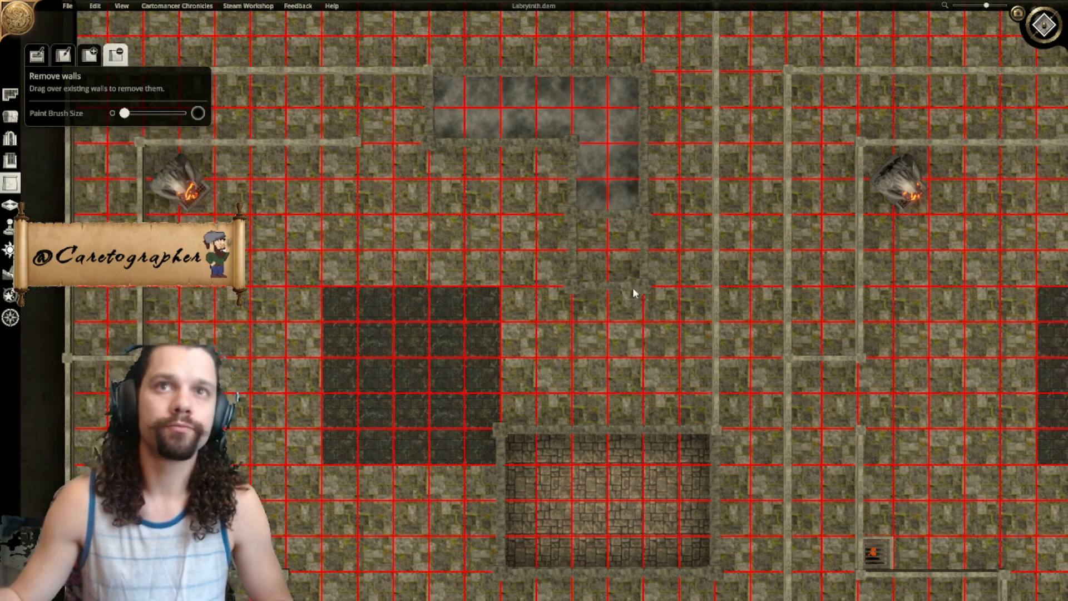
{"action": "mouse_move", "coordinate": [577, 259]}
{"action": "left_mouse_down"}
{"action": "mouse_move", "coordinate": [634, 291]}
{"action": "mouse_move", "coordinate": [656, 258]}
{"action": "mouse_move", "coordinate": [639, 305]}
{"action": "left_mouse_up"}
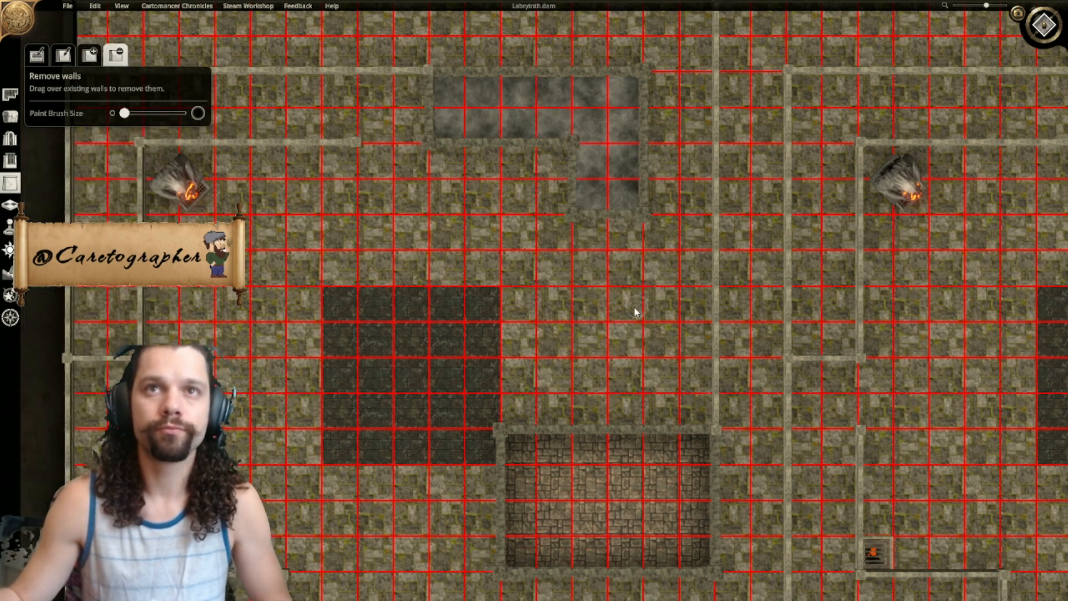
Step: Mark out a 10 by 10 tile area from the upper-left section's outer corner to locate the section's centre tile
{"action": "scroll", "coordinate": [557, 555], "scroll_direction": "down", "scroll_amount": 3}
{"action": "right_click_drag", "start_coordinate": [624, 487], "coordinate": [669, 390]}
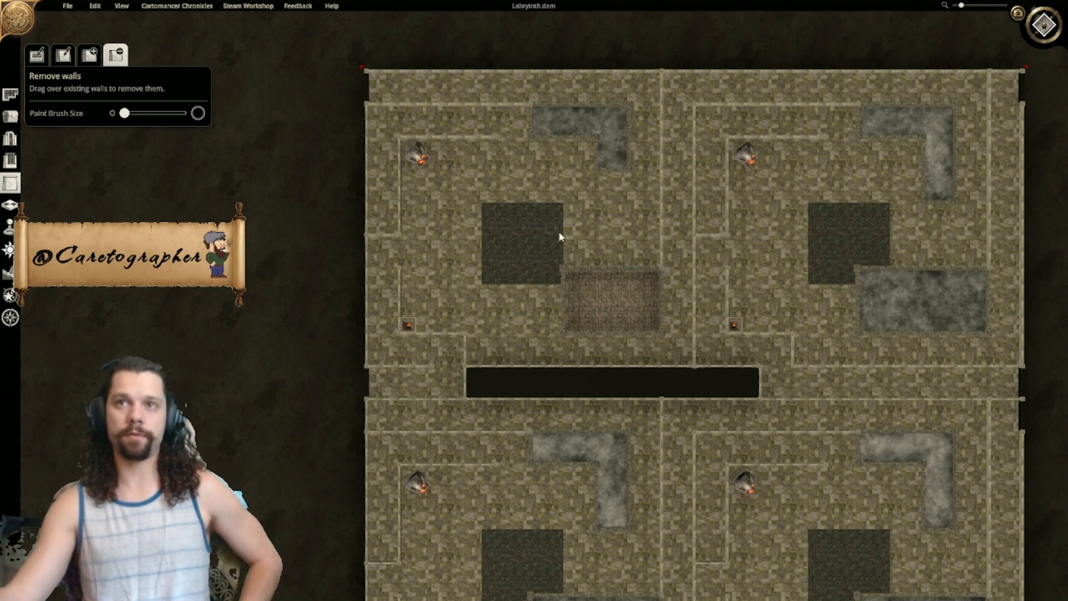
{"action": "middle_click_drag", "start_coordinate": [641, 331], "coordinate": [723, 377]}
{"action": "key", "text": "1"}
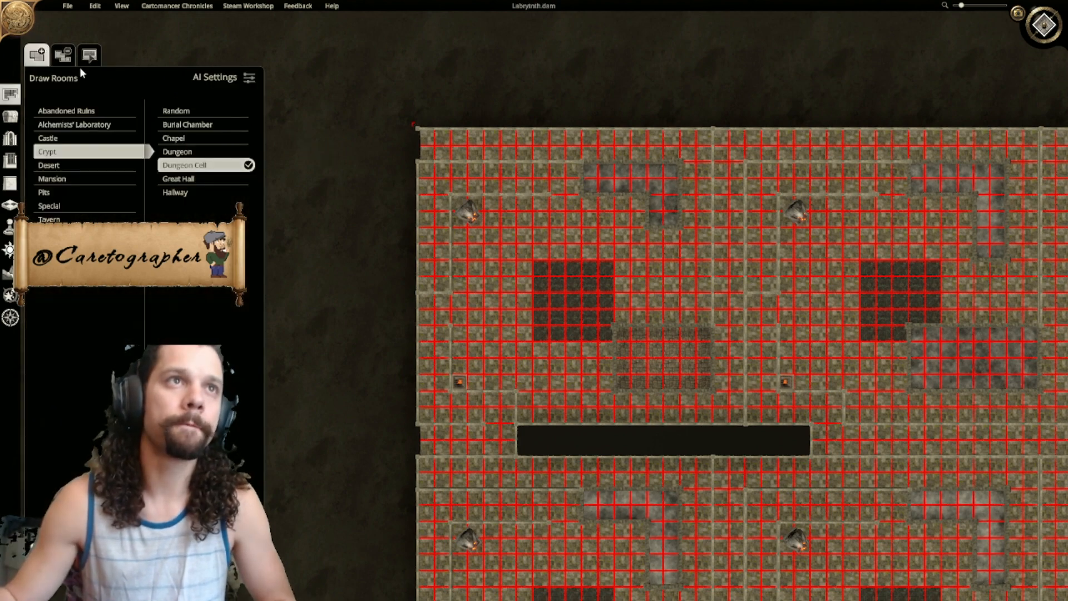
{"action": "left_click", "coordinate": [63, 55]}
{"action": "mouse_move", "coordinate": [424, 136]}
{"action": "left_mouse_down"}
{"action": "mouse_move", "coordinate": [538, 269]}
{"action": "mouse_move", "coordinate": [572, 278]}
{"action": "left_mouse_up"}
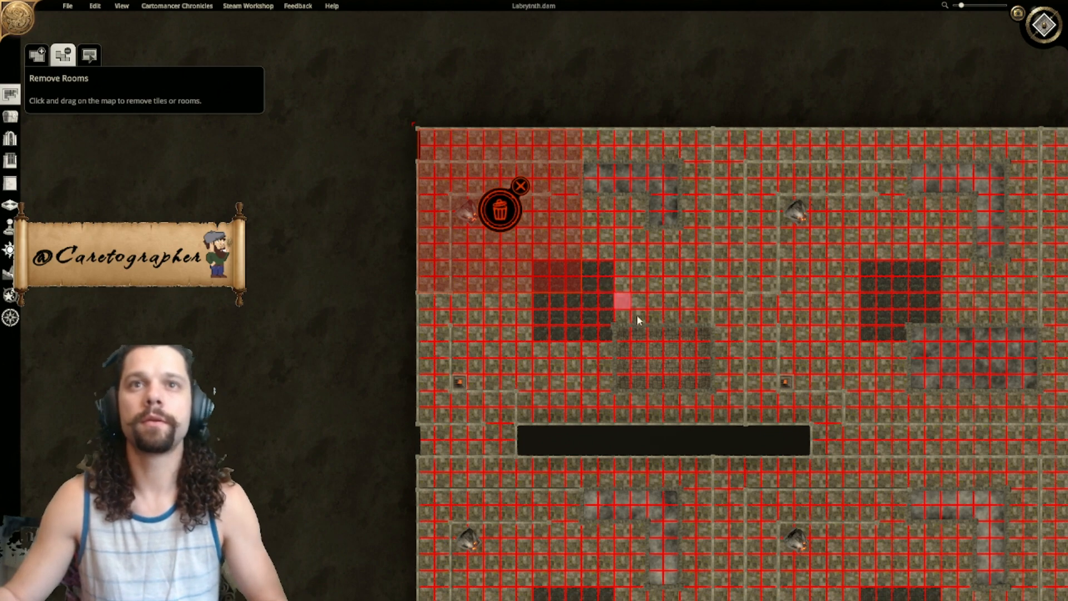
{"action": "scroll", "coordinate": [606, 283], "scroll_direction": "up", "scroll_amount": 3}
{"action": "scroll", "coordinate": [632, 288], "scroll_direction": "up", "scroll_amount": 1}
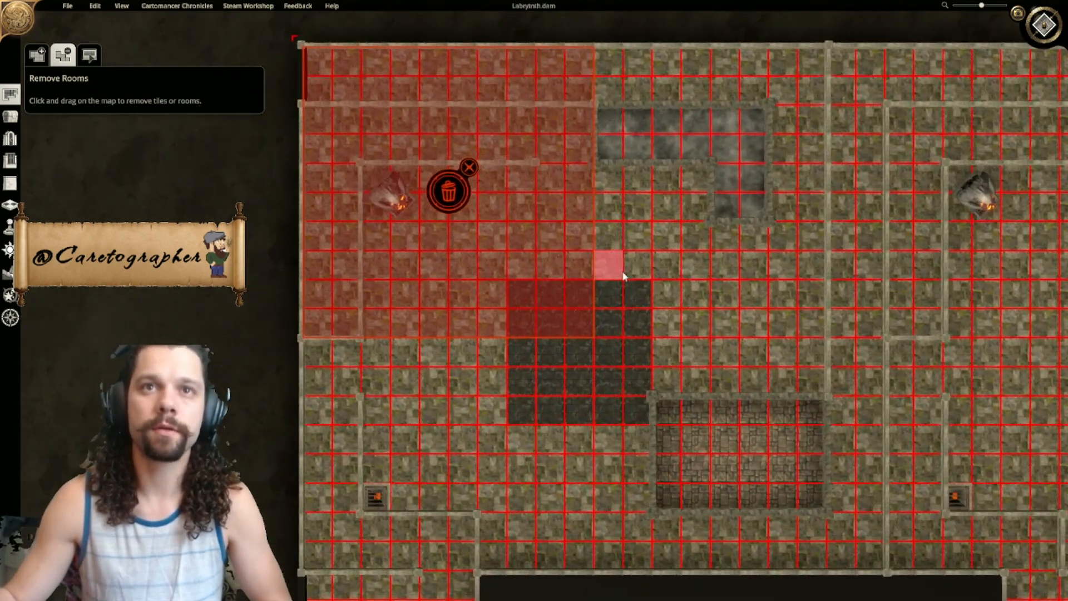
Step: Paint the mossy ruined stone floor over the upper-left section's dark patch, leaving only the located centre tile dark
{"action": "left_click", "coordinate": [10, 205]}
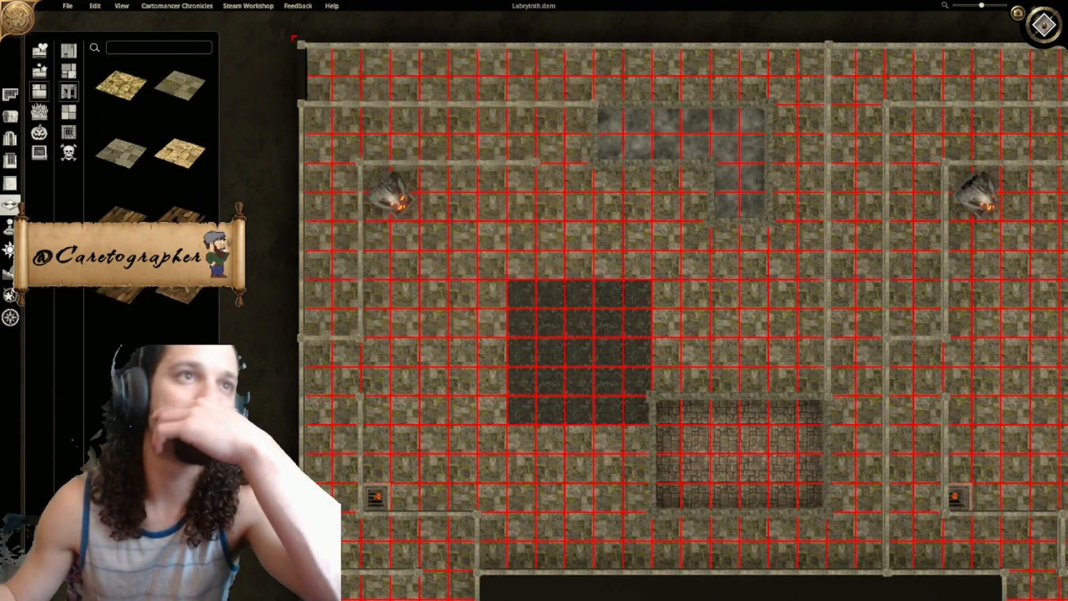
{"action": "left_click", "coordinate": [173, 89]}
{"action": "mouse_move", "coordinate": [519, 358]}
{"action": "left_mouse_down"}
{"action": "mouse_move", "coordinate": [602, 394]}
{"action": "mouse_move", "coordinate": [626, 421]}
{"action": "left_mouse_up"}
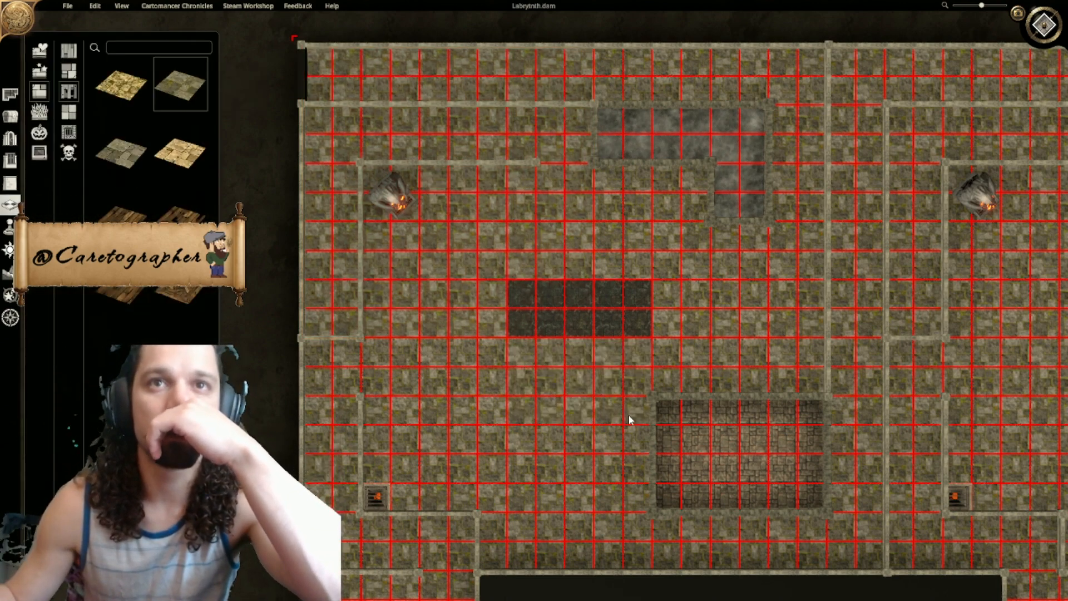
{"action": "left_click_drag", "start_coordinate": [612, 332], "coordinate": [638, 287]}
{"action": "mouse_move", "coordinate": [517, 322]}
{"action": "left_mouse_down"}
{"action": "mouse_move", "coordinate": [515, 292]}
{"action": "mouse_move", "coordinate": [537, 324]}
{"action": "mouse_move", "coordinate": [572, 296]}
{"action": "left_mouse_up"}
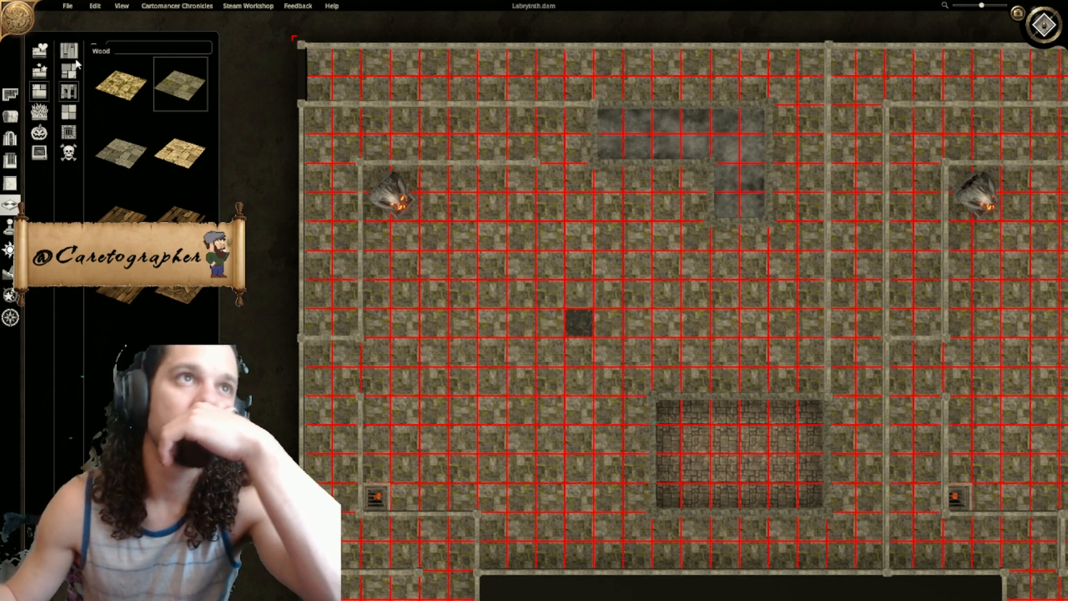
Step: Check the remaining dark tile's position against a 10 by 10 tile room outline from the section's corner, without creating the room
{"action": "left_click", "coordinate": [10, 95]}
{"action": "left_click_drag", "start_coordinate": [312, 55], "coordinate": [579, 314]}
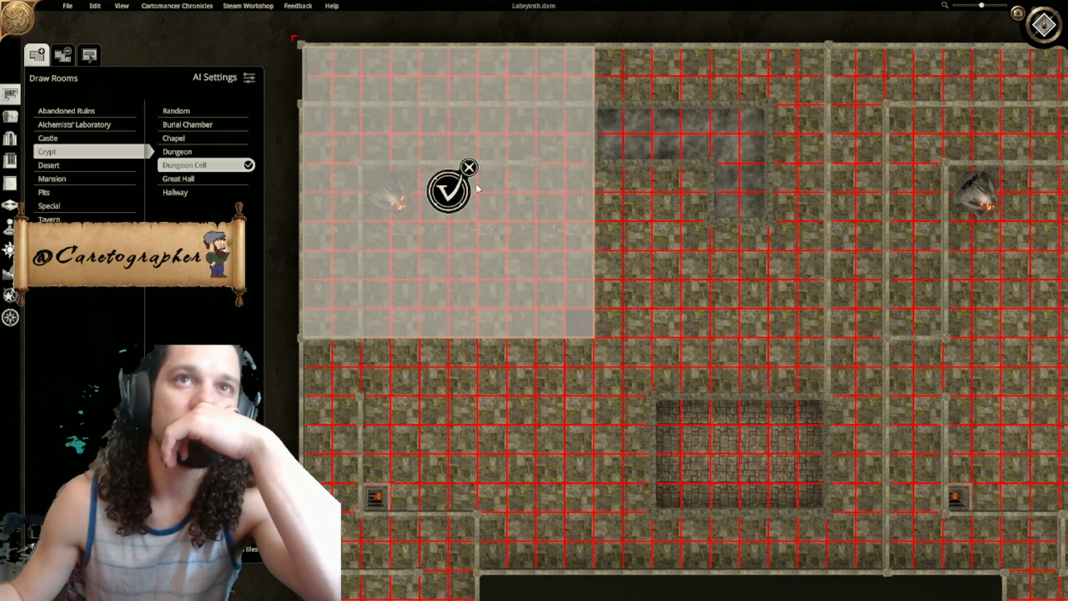
{"action": "left_click", "coordinate": [469, 167]}
Step: Paint a 5 by 5 patch of Black Marble Tiles centred on the remaining dark tile in the upper-left section
{"action": "left_click", "coordinate": [10, 205]}
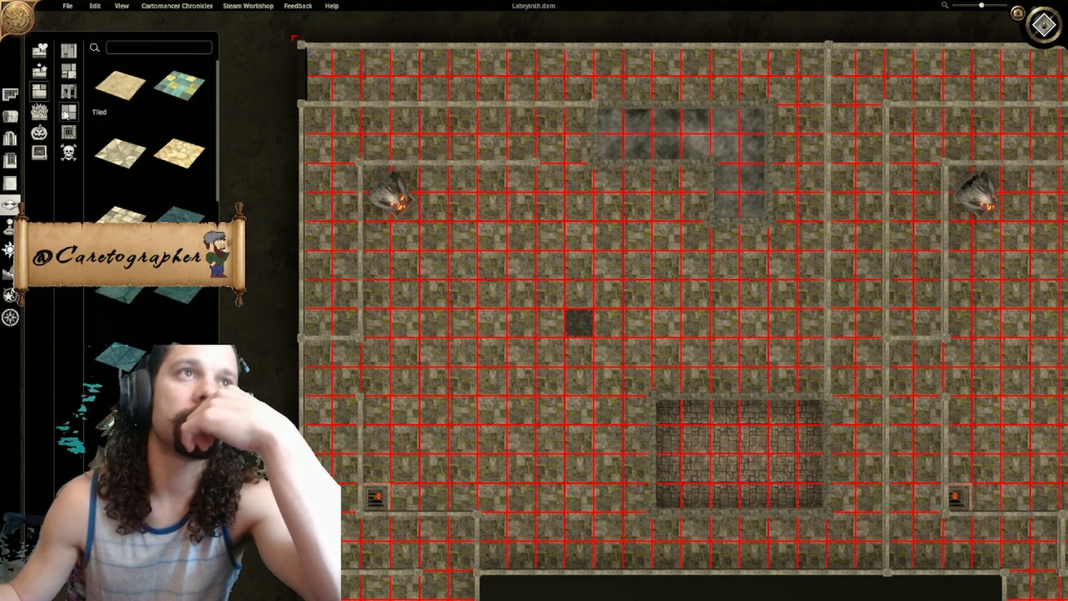
{"action": "left_click", "coordinate": [69, 71]}
{"action": "left_click", "coordinate": [121, 150]}
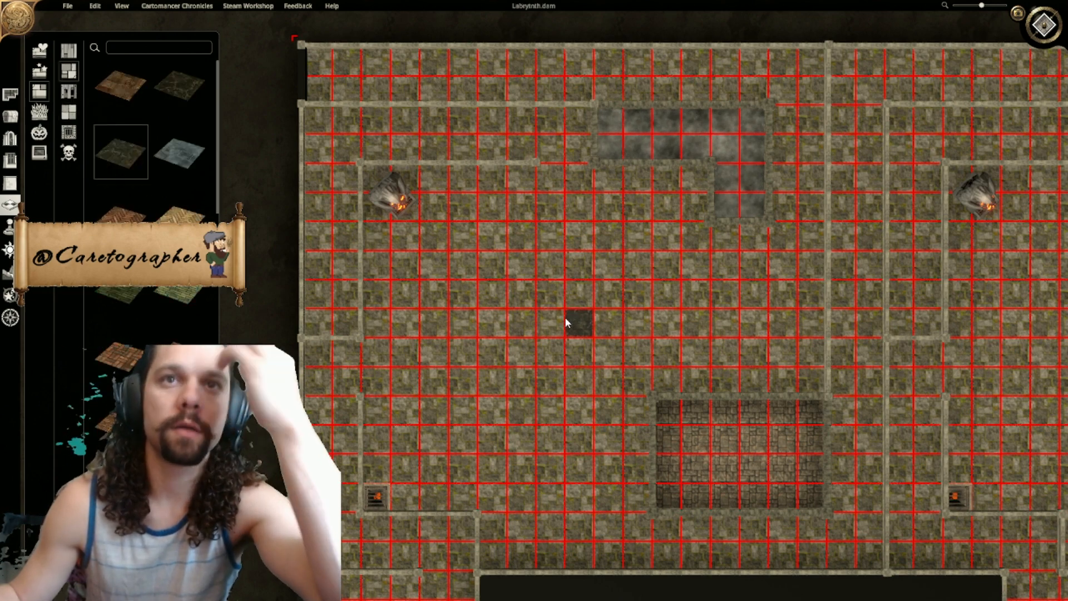
{"action": "left_click_drag", "start_coordinate": [521, 265], "coordinate": [638, 382]}
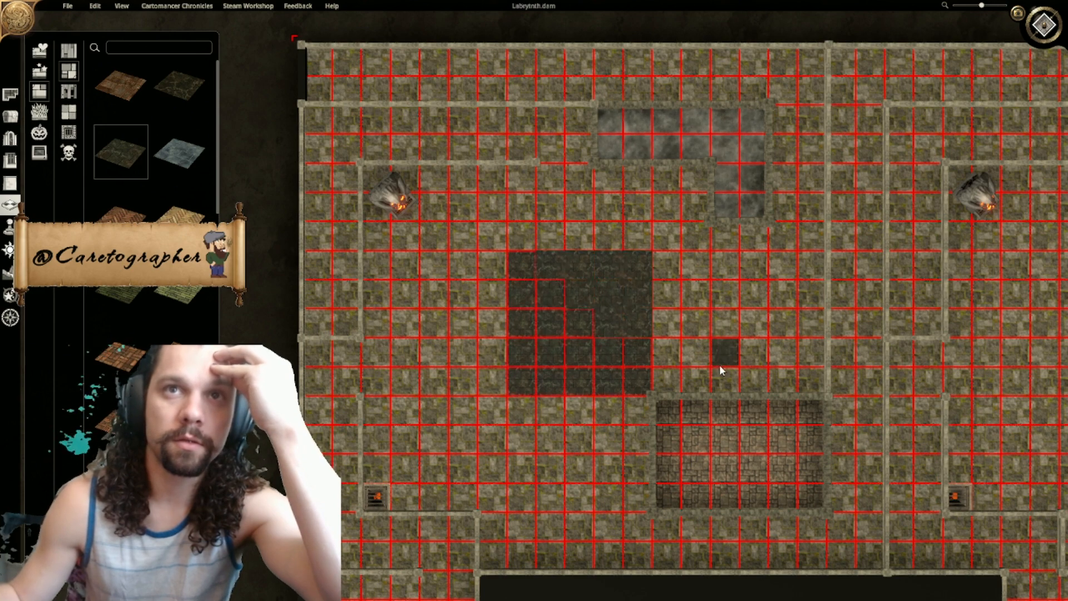
Step: Hide the grid and compare the repositioned dark patch and shortened pits with the other three sections of the labyrinth
{"action": "scroll", "coordinate": [720, 365], "scroll_direction": "down", "scroll_amount": 4}
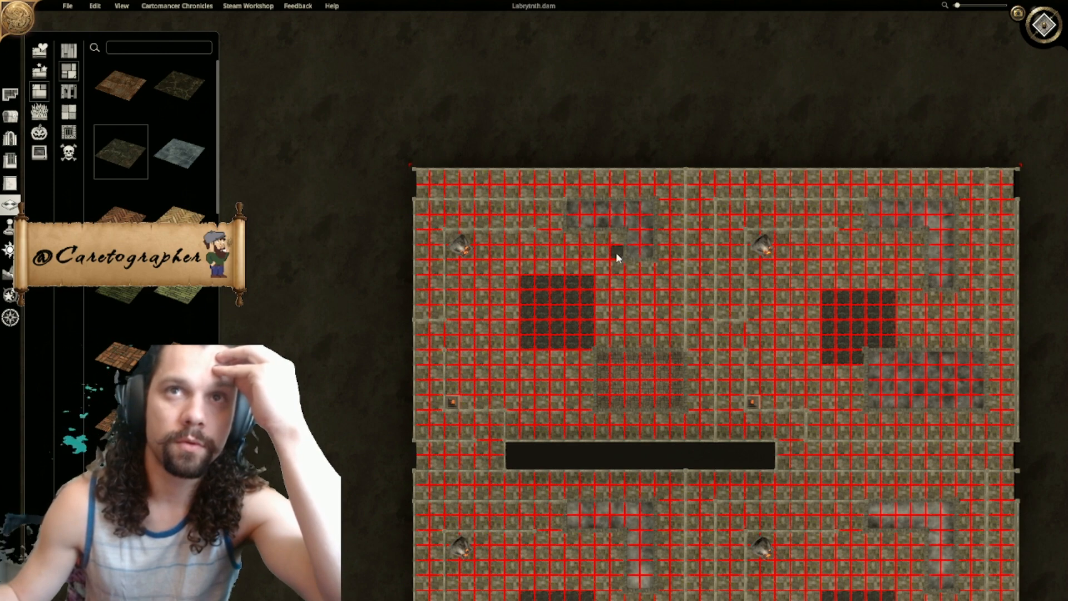
{"action": "scroll", "coordinate": [652, 294], "scroll_direction": "up", "scroll_amount": 4}
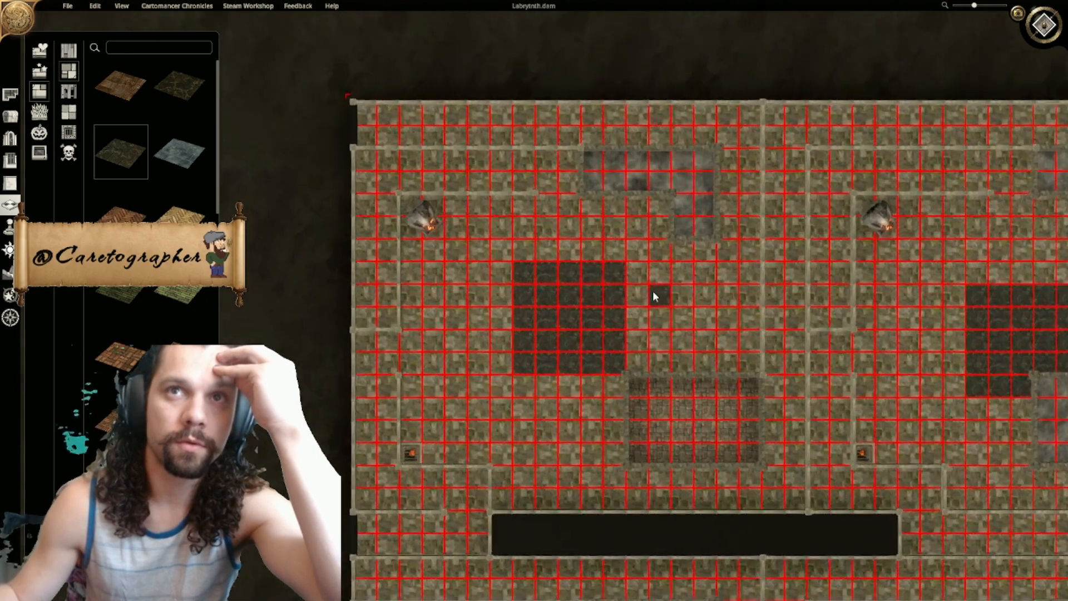
{"action": "scroll", "coordinate": [667, 297], "scroll_direction": "down", "scroll_amount": 1}
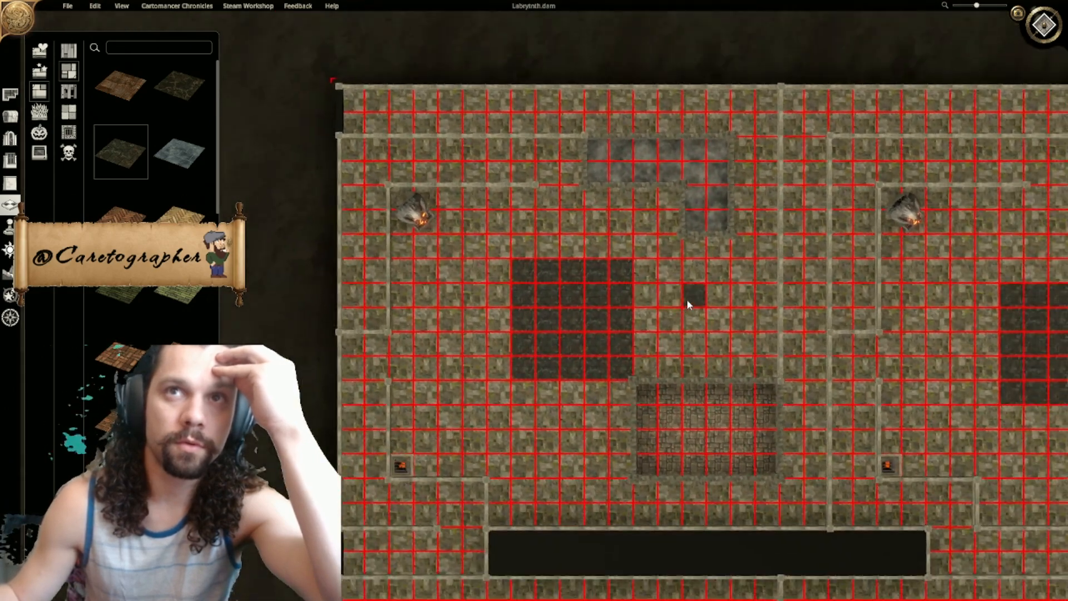
{"action": "right_click_drag", "start_coordinate": [731, 346], "coordinate": [649, 242]}
{"action": "key", "text": "g"}
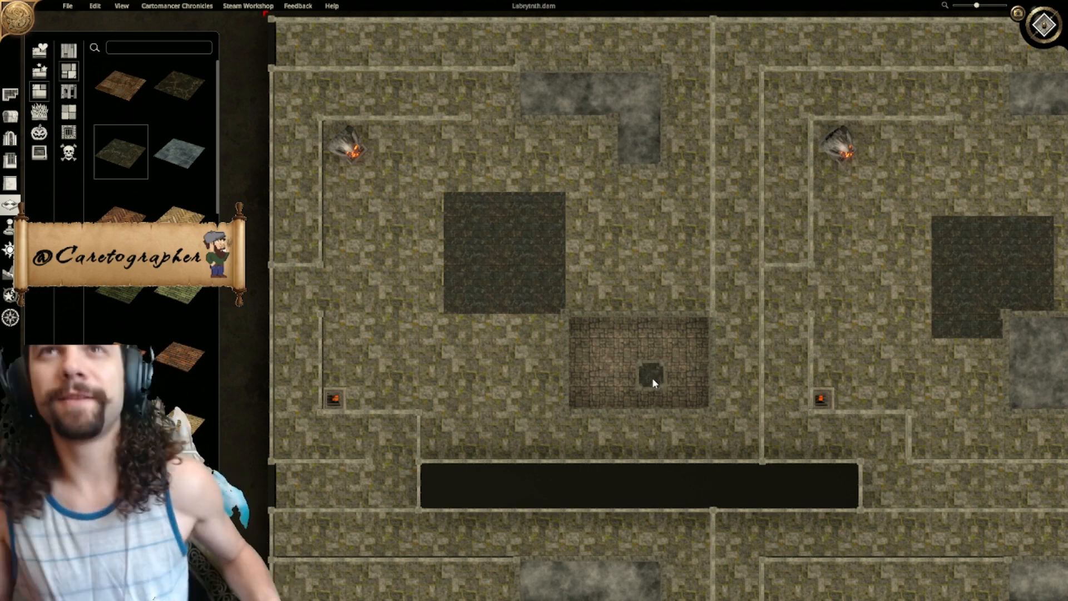
{"action": "scroll", "coordinate": [722, 326], "scroll_direction": "down", "scroll_amount": 5}
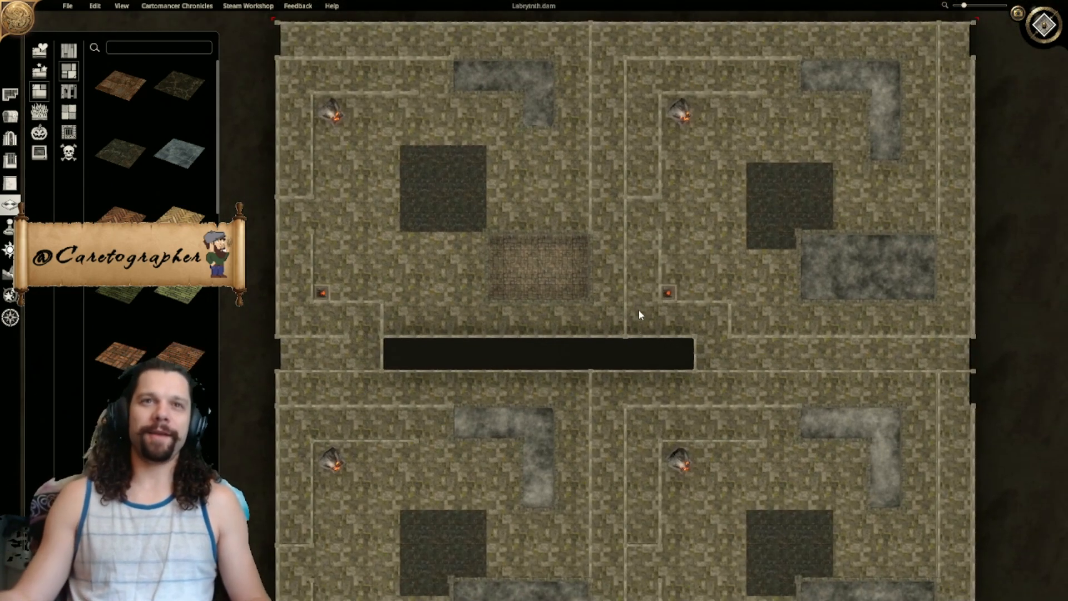
{"action": "right_click_drag", "start_coordinate": [639, 312], "coordinate": [668, 348]}
{"action": "scroll", "coordinate": [693, 413], "scroll_direction": "down", "scroll_amount": 2}
{"action": "right_click_drag", "start_coordinate": [708, 431], "coordinate": [702, 351]}
{"action": "right_click_drag", "start_coordinate": [610, 340], "coordinate": [658, 510]}
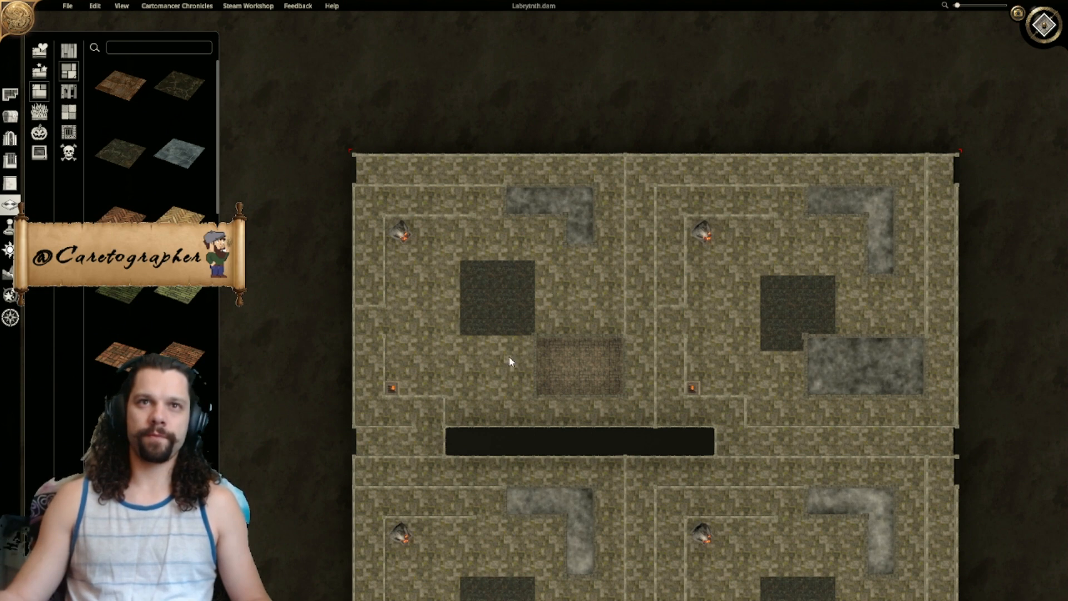
{"action": "right_click_drag", "start_coordinate": [501, 362], "coordinate": [555, 391]}
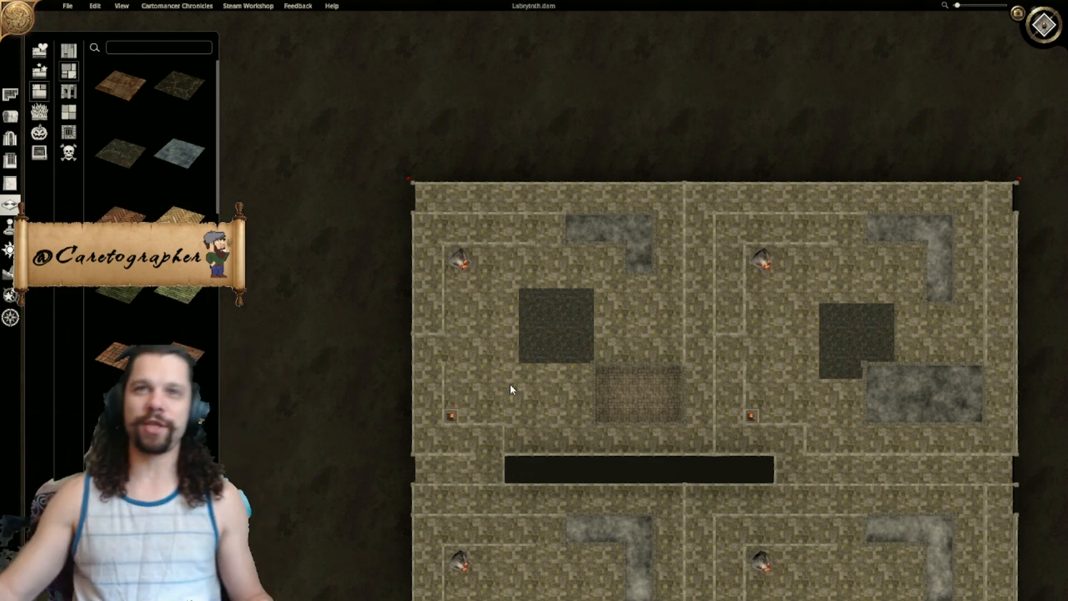
{"action": "right_click_drag", "start_coordinate": [633, 426], "coordinate": [651, 167]}
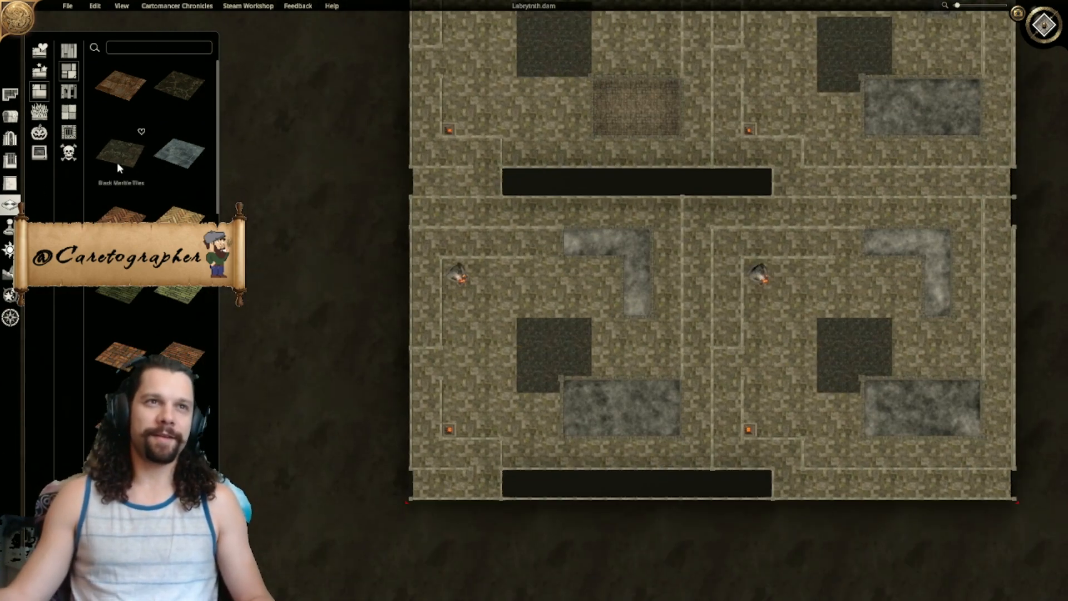
Step: In the lower-left section, paint mossy ruined stone over the rectangular pit's two leftmost columns and the L-shaped pit's lowest two rows
{"action": "scroll", "coordinate": [603, 452], "scroll_direction": "up", "scroll_amount": 5}
{"action": "right_click_drag", "start_coordinate": [369, 521], "coordinate": [254, 335]}
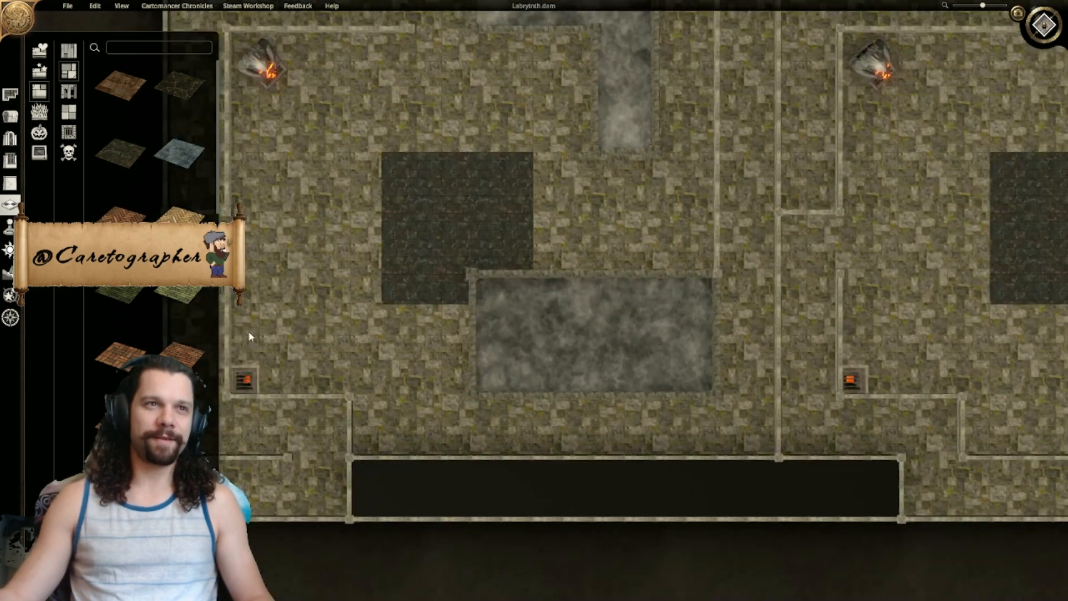
{"action": "left_click", "coordinate": [69, 92]}
{"action": "left_click", "coordinate": [177, 89]}
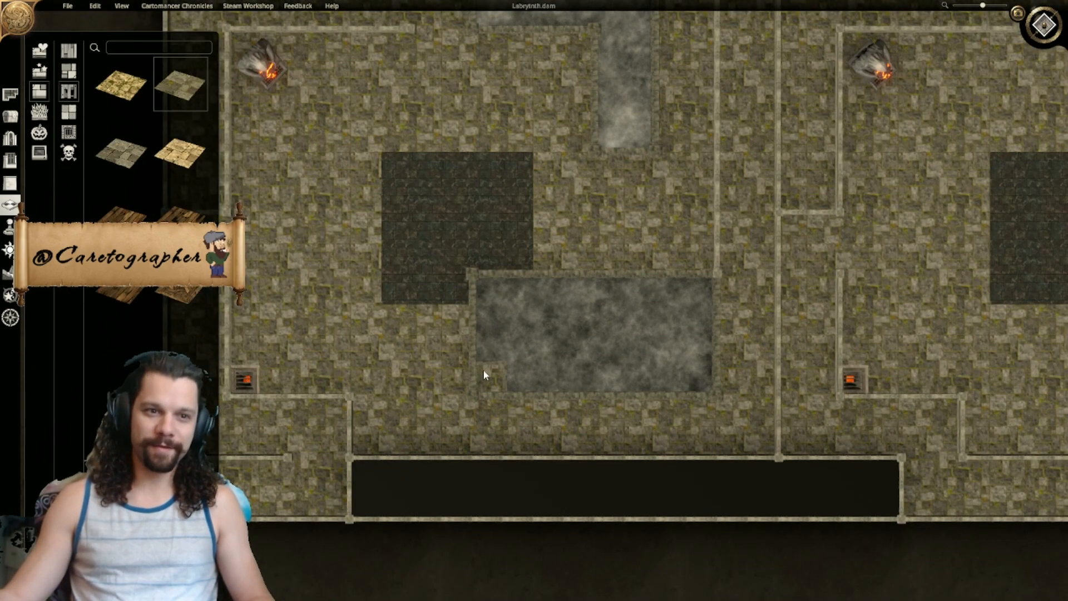
{"action": "right_click_drag", "start_coordinate": [482, 375], "coordinate": [547, 419]}
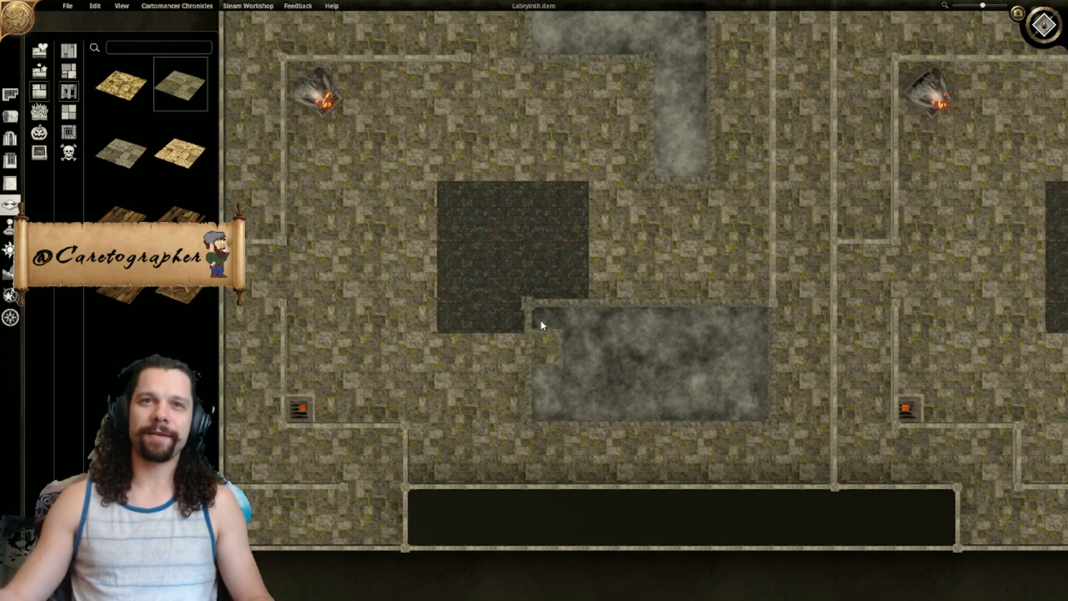
{"action": "left_click_drag", "start_coordinate": [540, 318], "coordinate": [570, 432]}
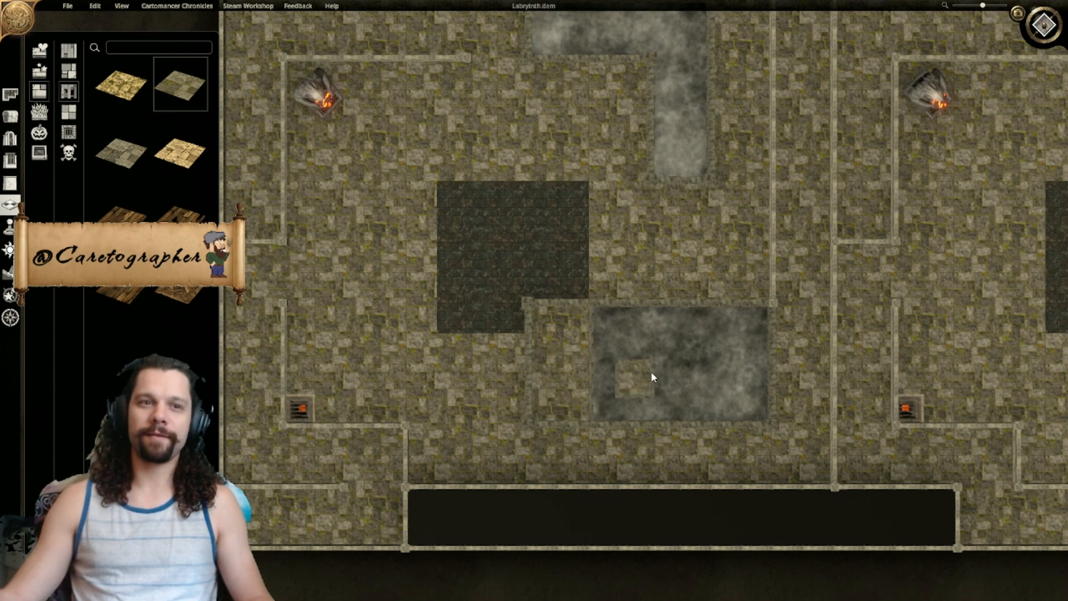
{"action": "right_click_drag", "start_coordinate": [694, 276], "coordinate": [679, 379]}
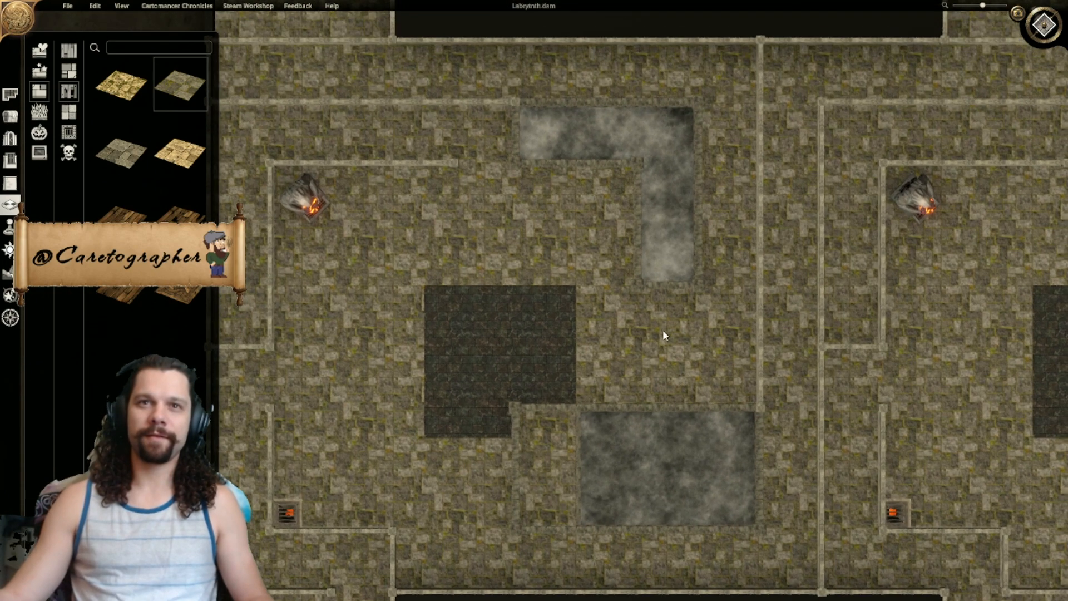
{"action": "left_click_drag", "start_coordinate": [654, 278], "coordinate": [695, 240]}
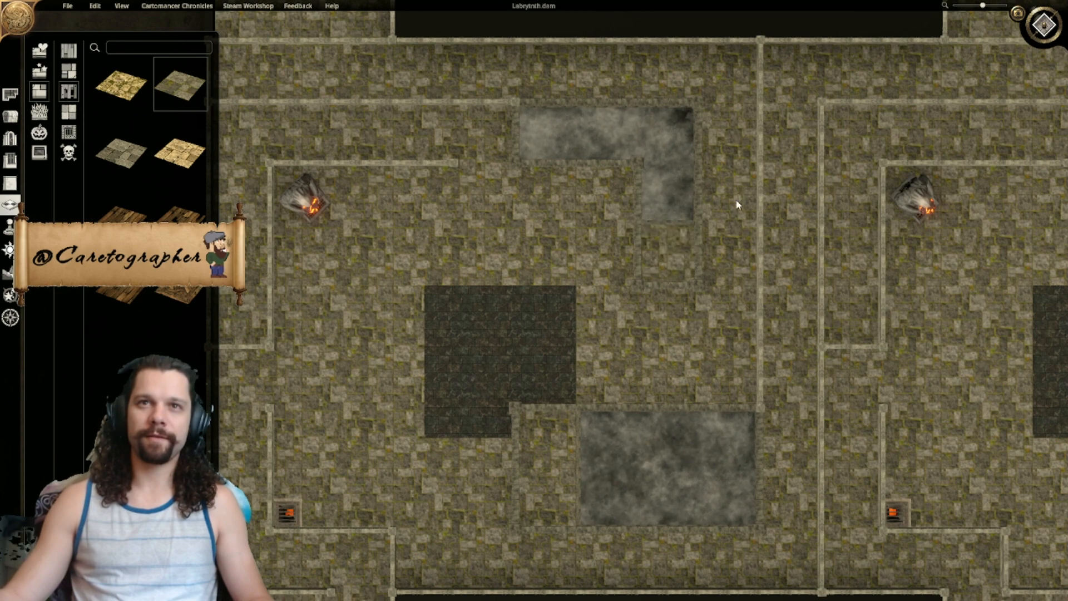
Step: In the lower-right section, fill the rectangular pit's two leftmost columns and the L-shaped pit's lowest two rows with mossy stone floor
{"action": "right_click_drag", "start_coordinate": [707, 297], "coordinate": [698, 343]}
{"action": "scroll", "coordinate": [698, 343], "scroll_direction": "down", "scroll_amount": 1}
{"action": "scroll", "coordinate": [700, 347], "scroll_direction": "down", "scroll_amount": 2}
{"action": "left_click", "coordinate": [675, 355]}
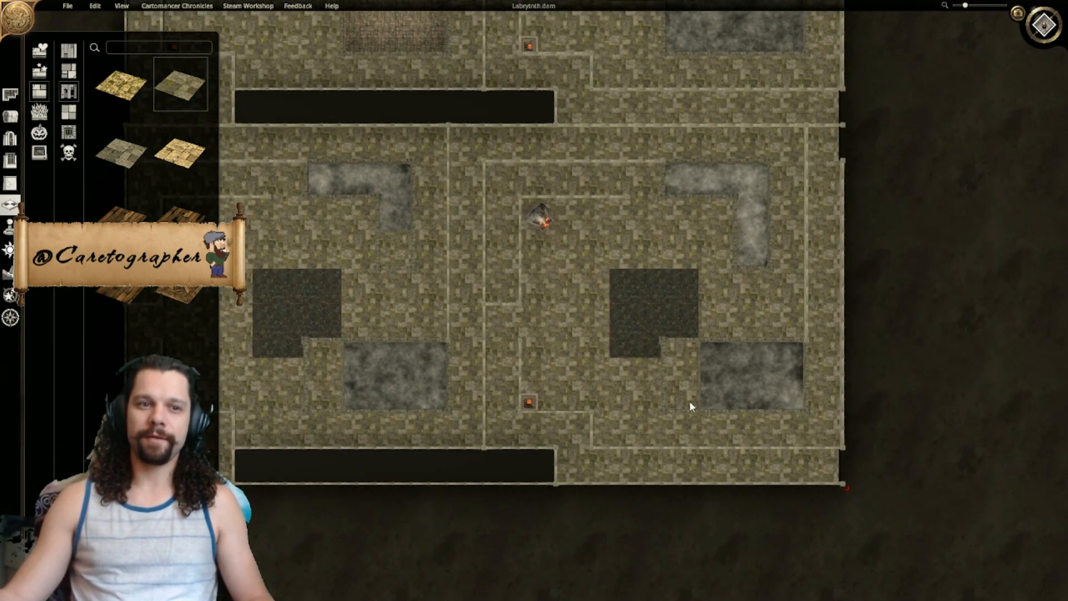
{"action": "left_click", "coordinate": [761, 248]}
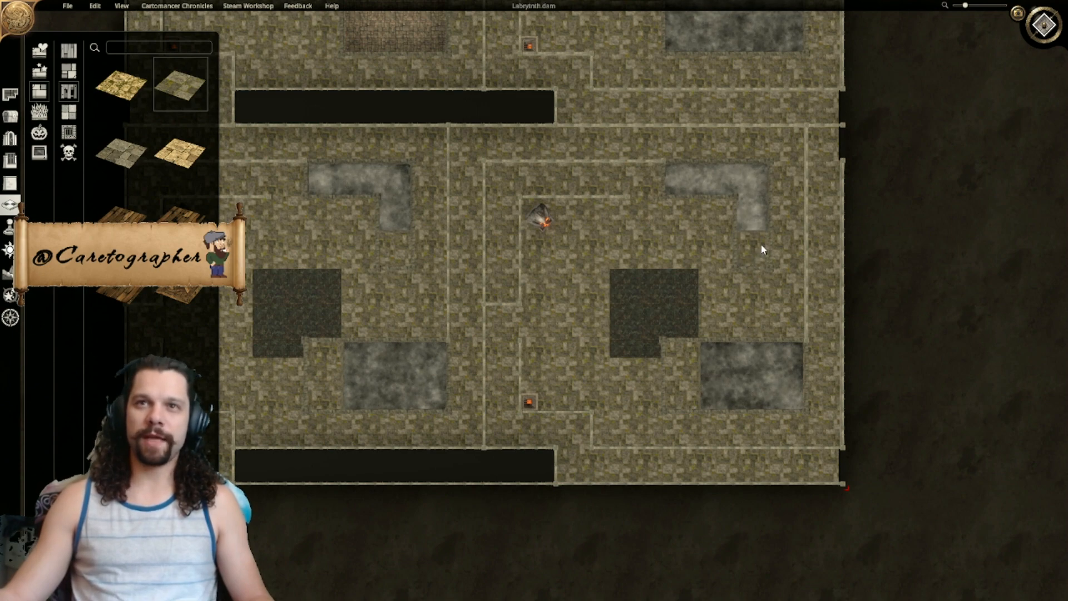
Step: Shorten both pits in the upper-right section with the mossy stone floor: two columns off the rectangle, two rows off the L
{"action": "middle_click_drag", "start_coordinate": [772, 127], "coordinate": [775, 355]}
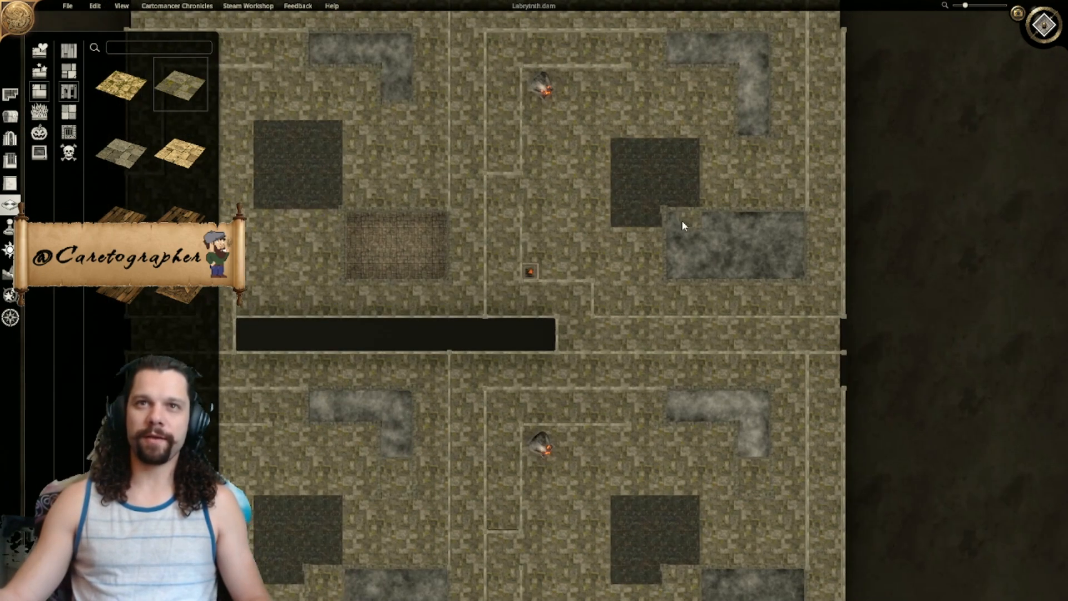
{"action": "middle_click_drag", "start_coordinate": [770, 169], "coordinate": [745, 306]}
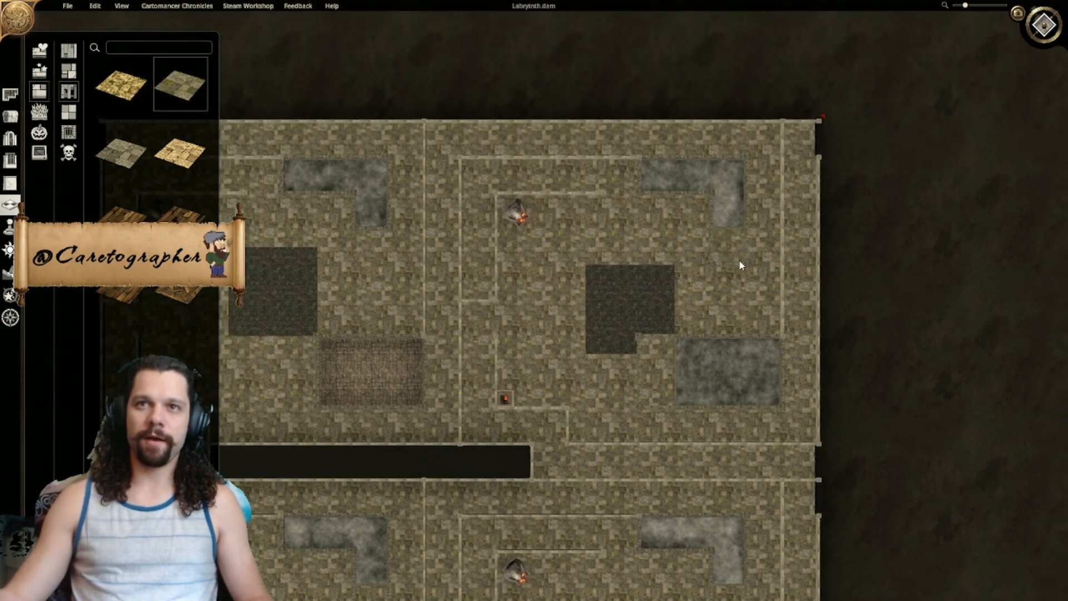
{"action": "middle_click_drag", "start_coordinate": [633, 289], "coordinate": [803, 214]}
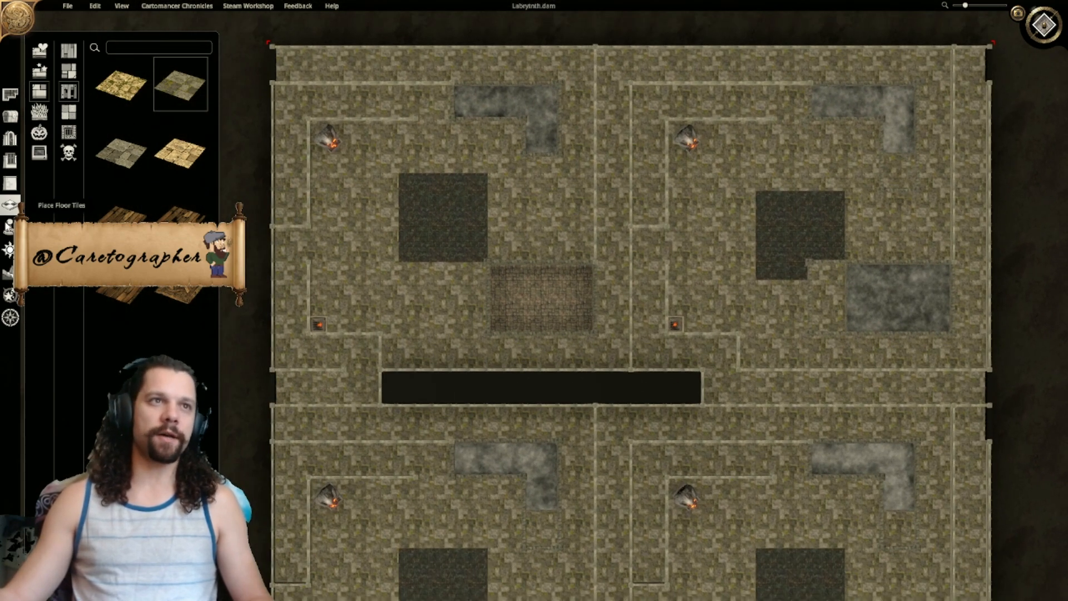
Step: Remove the leftover wall segments beside the shortened rectangular pit in the lower-left section
{"action": "left_click", "coordinate": [10, 183]}
{"action": "left_click", "coordinate": [116, 55]}
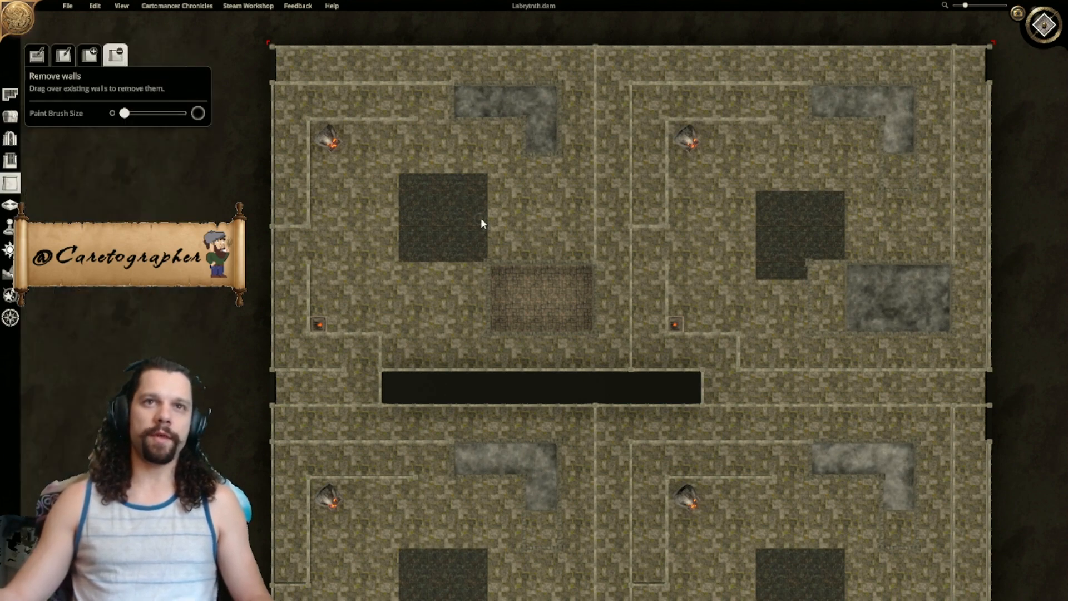
{"action": "key", "text": "s"}
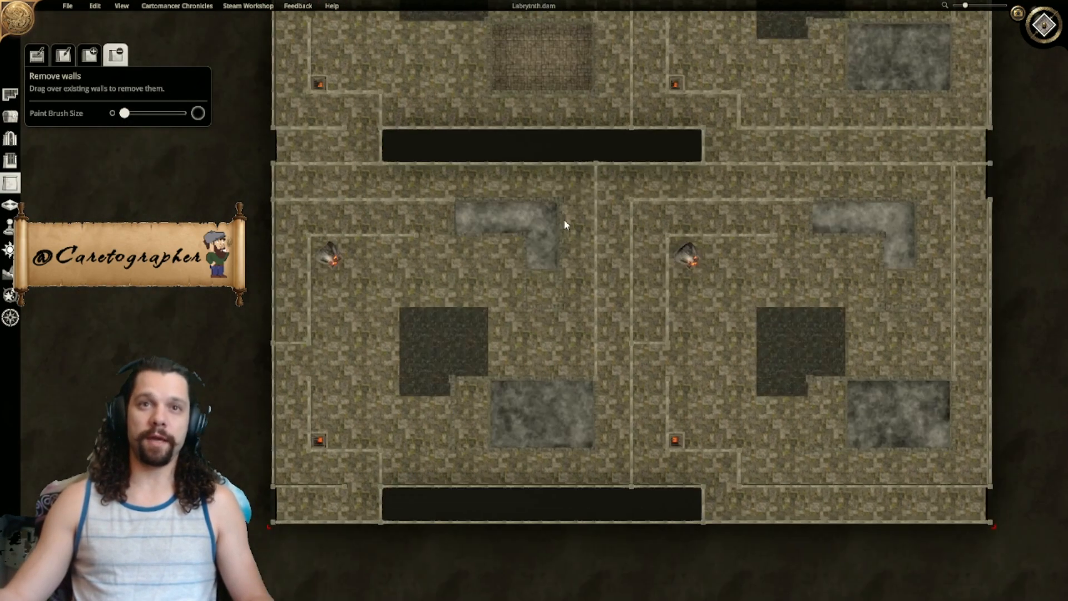
{"action": "scroll", "coordinate": [484, 184], "scroll_direction": "up", "scroll_amount": 4}
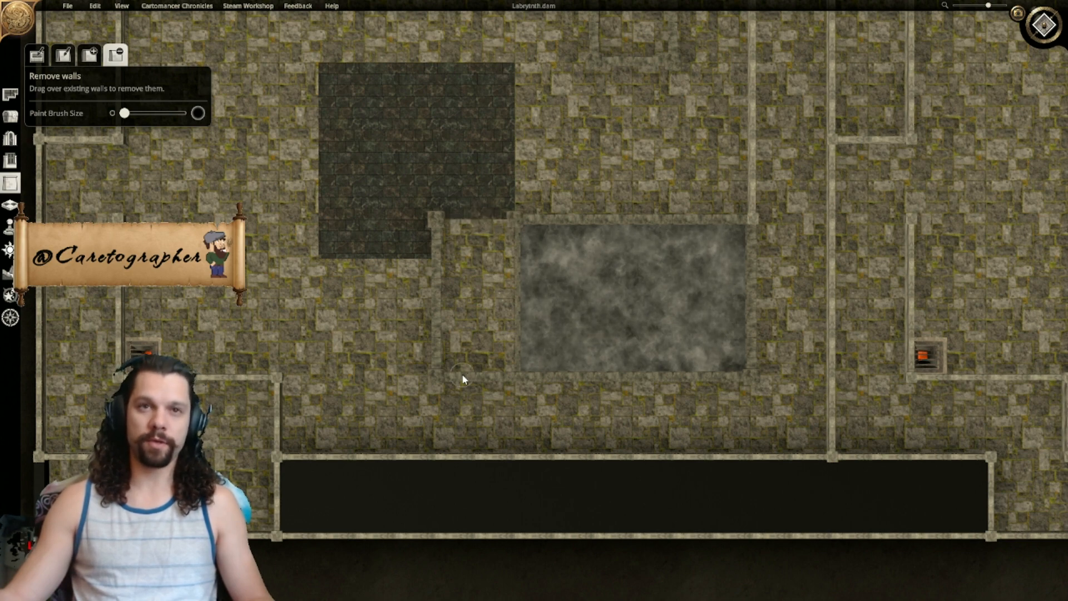
{"action": "left_click_drag", "start_coordinate": [435, 269], "coordinate": [438, 240]}
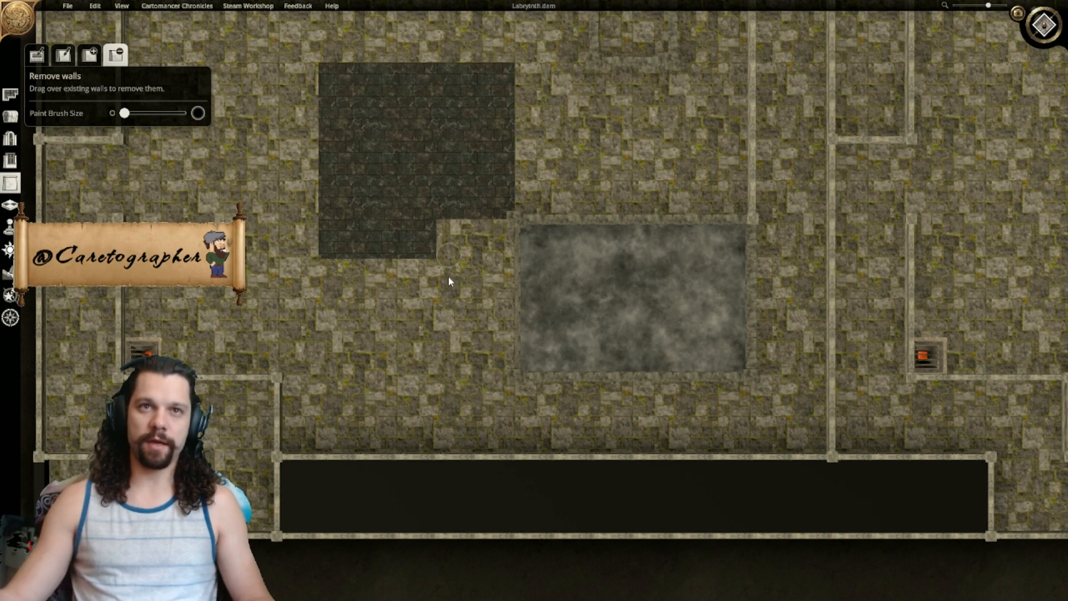
Step: Remove the leftover wall segments beside the shortened rectangular pit in the lower-right section
{"action": "scroll", "coordinate": [439, 234], "scroll_direction": "up", "scroll_amount": 4}
{"action": "scroll", "coordinate": [389, 239], "scroll_direction": "down", "scroll_amount": 1}
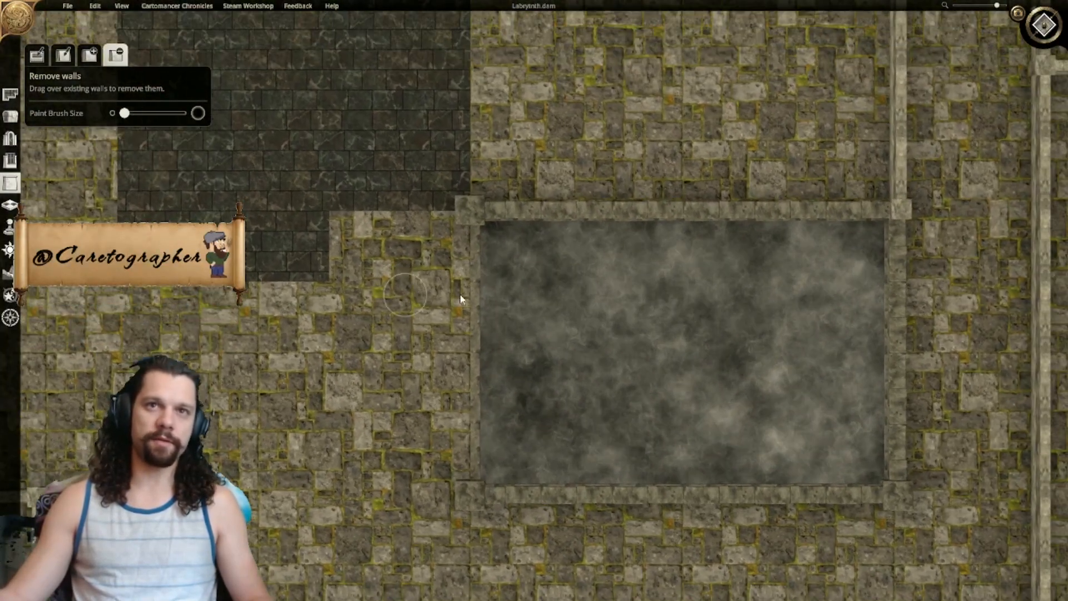
{"action": "scroll", "coordinate": [460, 300], "scroll_direction": "down", "scroll_amount": 3}
{"action": "scroll", "coordinate": [460, 296], "scroll_direction": "up", "scroll_amount": 3}
{"action": "mouse_move", "coordinate": [539, 422]}
{"action": "left_mouse_down"}
{"action": "mouse_move", "coordinate": [501, 405]}
{"action": "mouse_move", "coordinate": [499, 291]}
{"action": "left_mouse_up"}
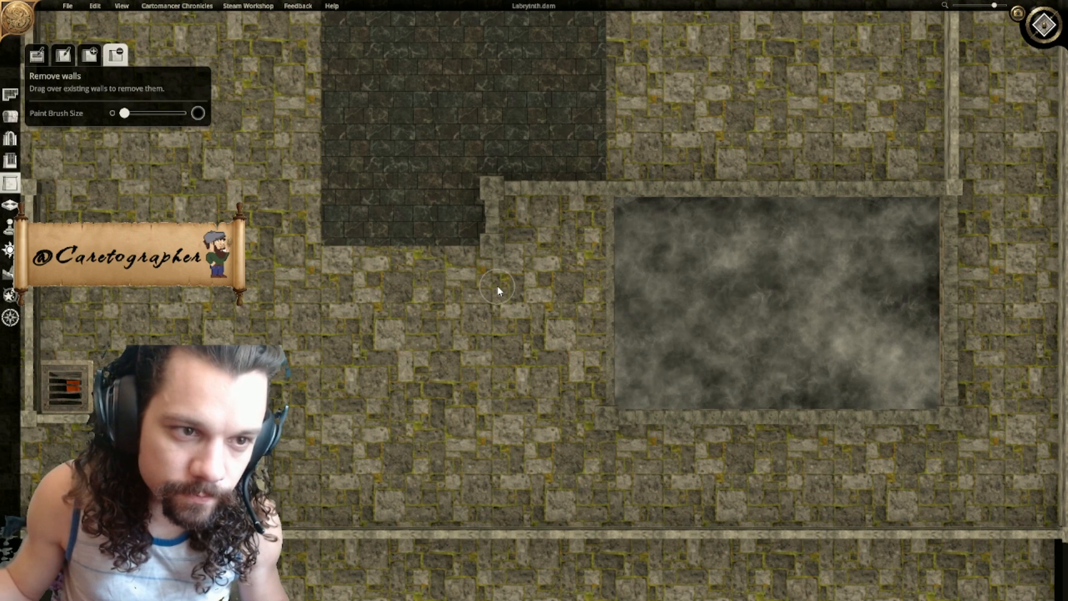
{"action": "mouse_move", "coordinate": [498, 291]}
{"action": "left_mouse_down"}
{"action": "mouse_move", "coordinate": [517, 196]}
{"action": "mouse_move", "coordinate": [590, 204]}
{"action": "left_mouse_up"}
Step: Clear the leftover wall outline below the shortened L-shaped pit in the lower-right section
{"action": "scroll", "coordinate": [590, 204], "scroll_direction": "down", "scroll_amount": 4}
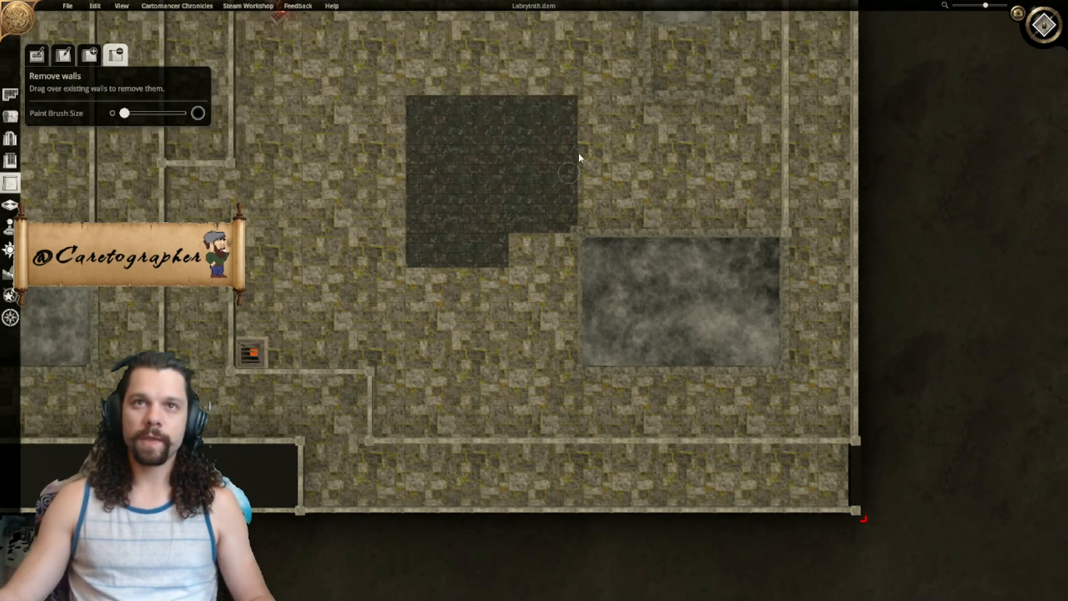
{"action": "right_click_drag", "start_coordinate": [659, 134], "coordinate": [609, 300]}
{"action": "scroll", "coordinate": [603, 228], "scroll_direction": "up", "scroll_amount": 2}
{"action": "left_click_drag", "start_coordinate": [603, 227], "coordinate": [693, 226]}
{"action": "right_click_drag", "start_coordinate": [659, 279], "coordinate": [640, 337]}
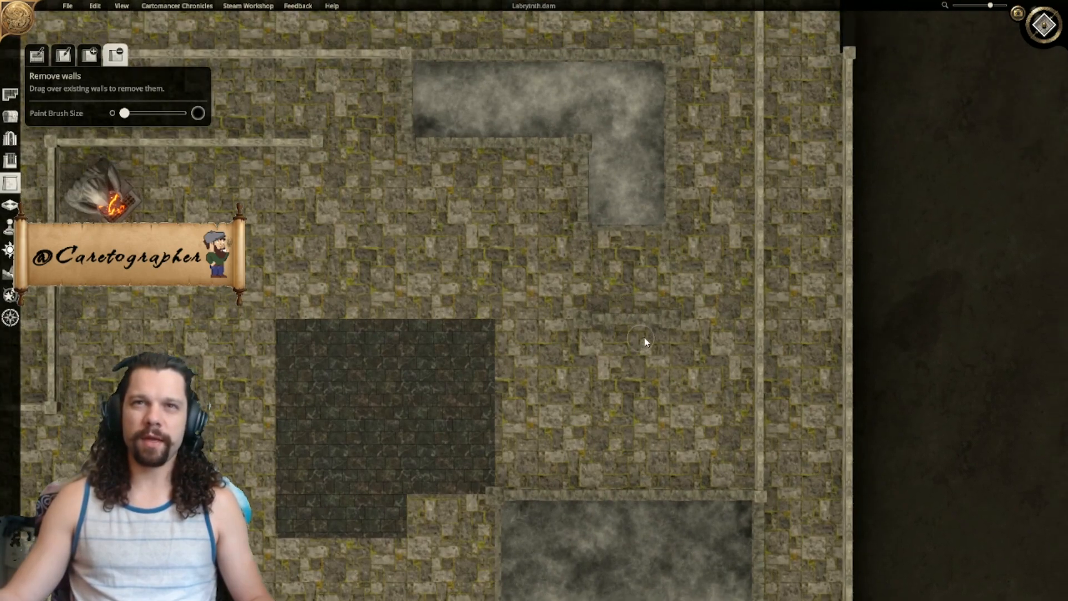
{"action": "left_click_drag", "start_coordinate": [625, 313], "coordinate": [547, 315]}
{"action": "scroll", "coordinate": [660, 328], "scroll_direction": "up", "scroll_amount": 4}
{"action": "scroll", "coordinate": [640, 257], "scroll_direction": "down", "scroll_amount": 5}
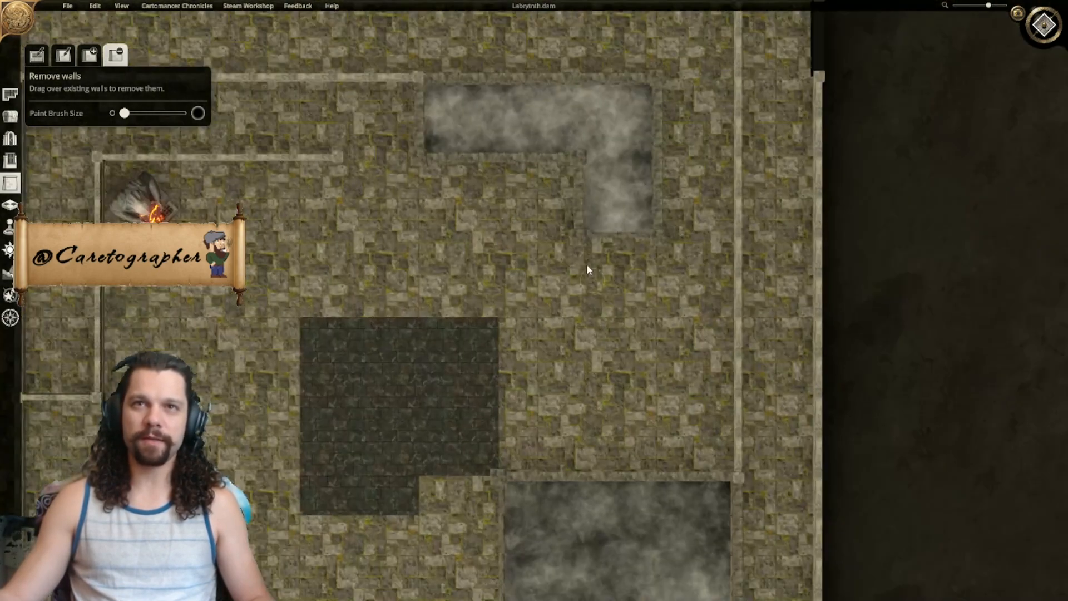
Step: Remove the leftover walls around the shortened rectangular and L-shaped pits in the upper-right section
{"action": "right_click_drag", "start_coordinate": [621, 53], "coordinate": [641, 311]}
{"action": "right_click_drag", "start_coordinate": [567, 78], "coordinate": [561, 397]}
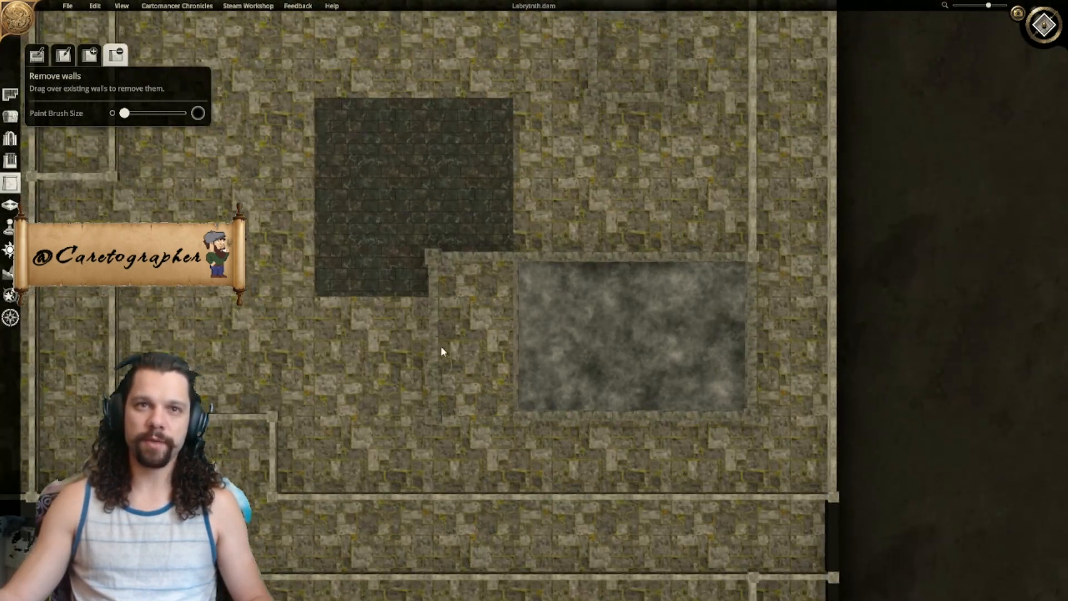
{"action": "left_click_drag", "start_coordinate": [441, 364], "coordinate": [458, 261]}
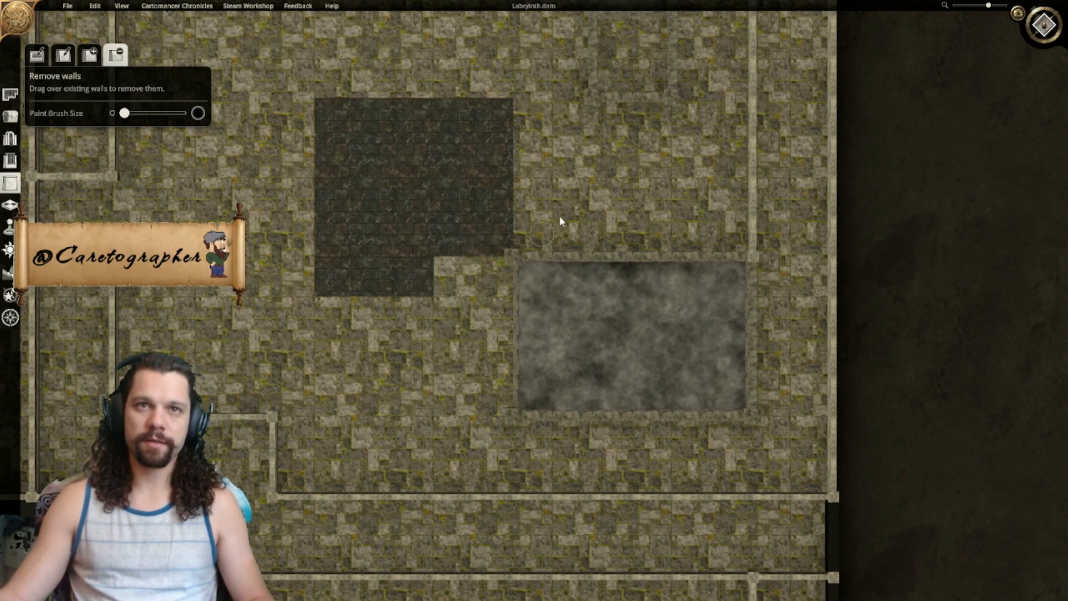
{"action": "right_click_drag", "start_coordinate": [547, 235], "coordinate": [536, 341]}
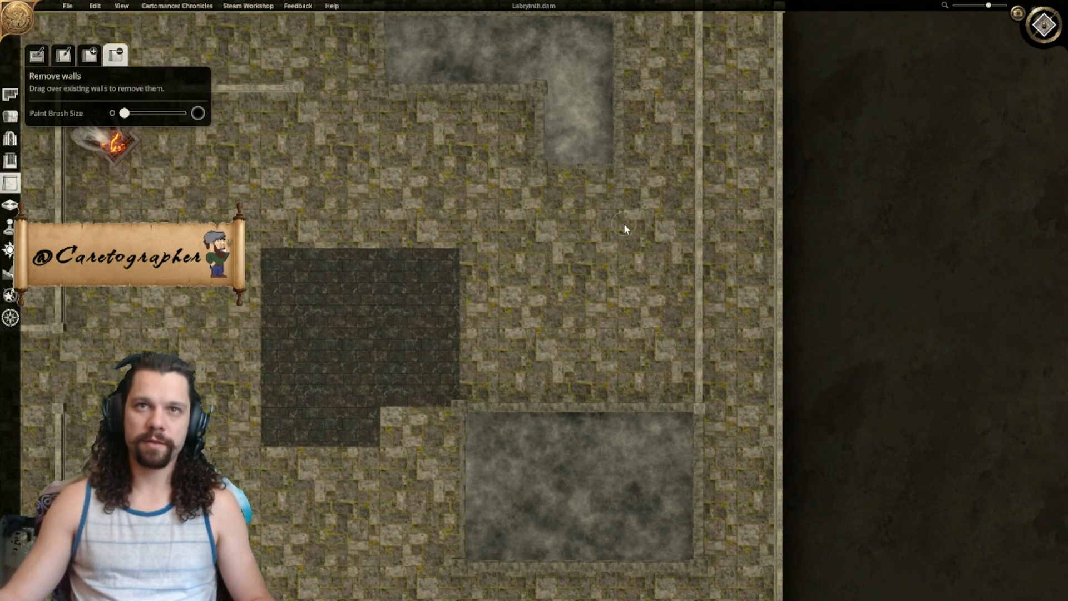
{"action": "right_click_drag", "start_coordinate": [555, 250], "coordinate": [682, 418]}
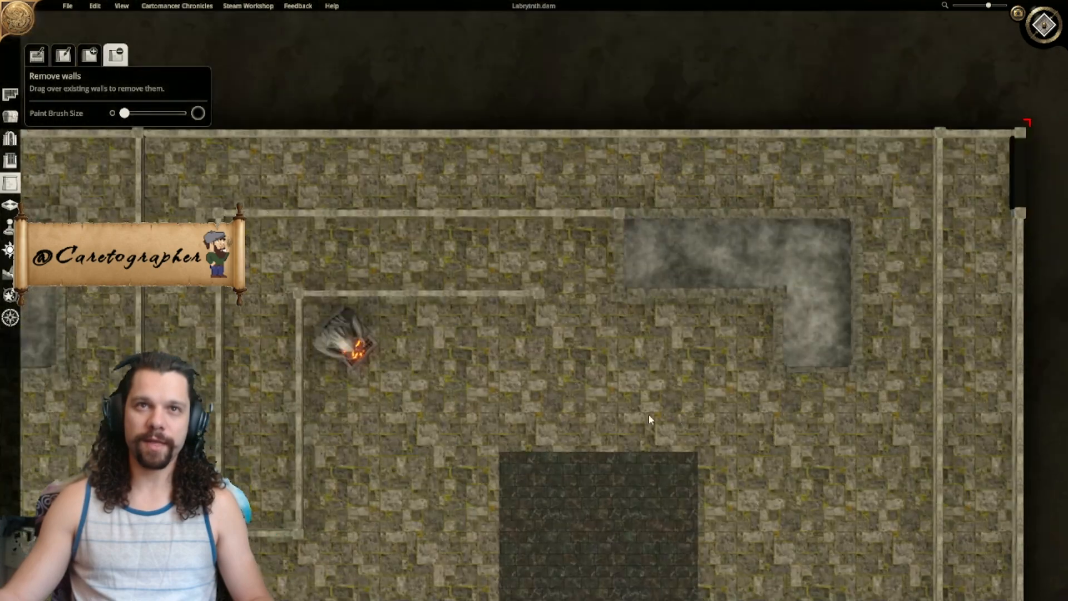
{"action": "right_click_drag", "start_coordinate": [523, 417], "coordinate": [791, 143]}
{"action": "right_click_drag", "start_coordinate": [691, 311], "coordinate": [749, 140]}
{"action": "right_click_drag", "start_coordinate": [740, 185], "coordinate": [317, 267]}
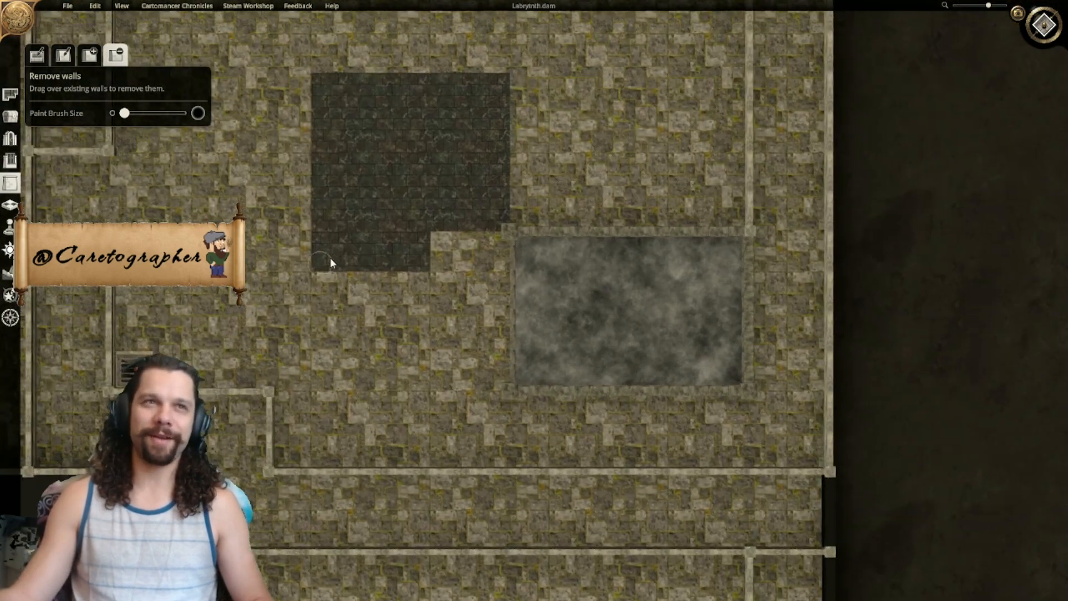
Step: Paint mossy stone floor over the lowest row of the dark patch in the upper-right section
{"action": "left_click", "coordinate": [10, 205]}
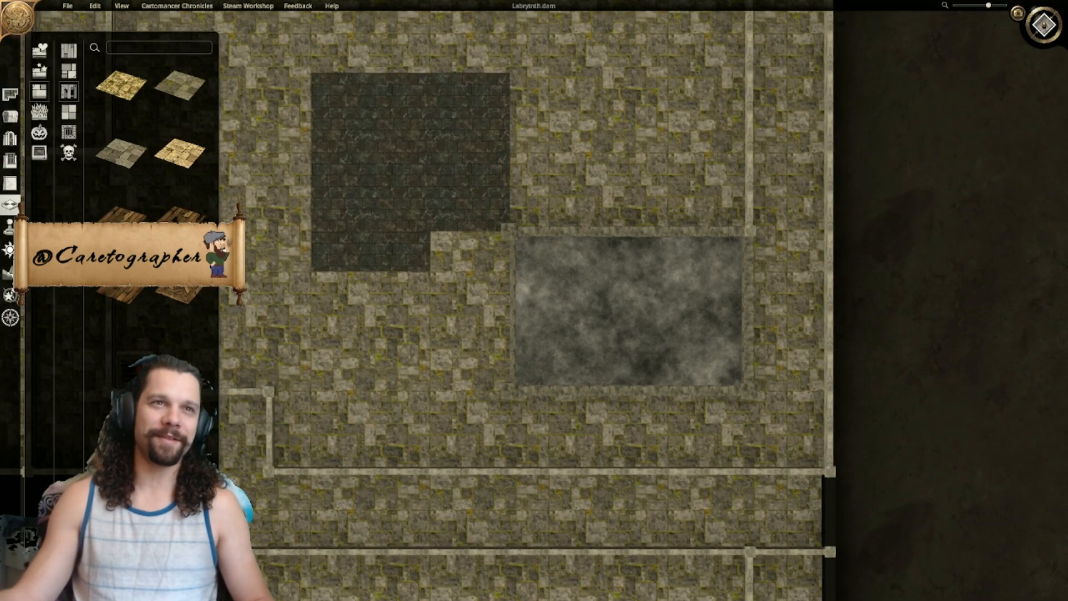
{"action": "right_click_drag", "start_coordinate": [494, 157], "coordinate": [518, 296]}
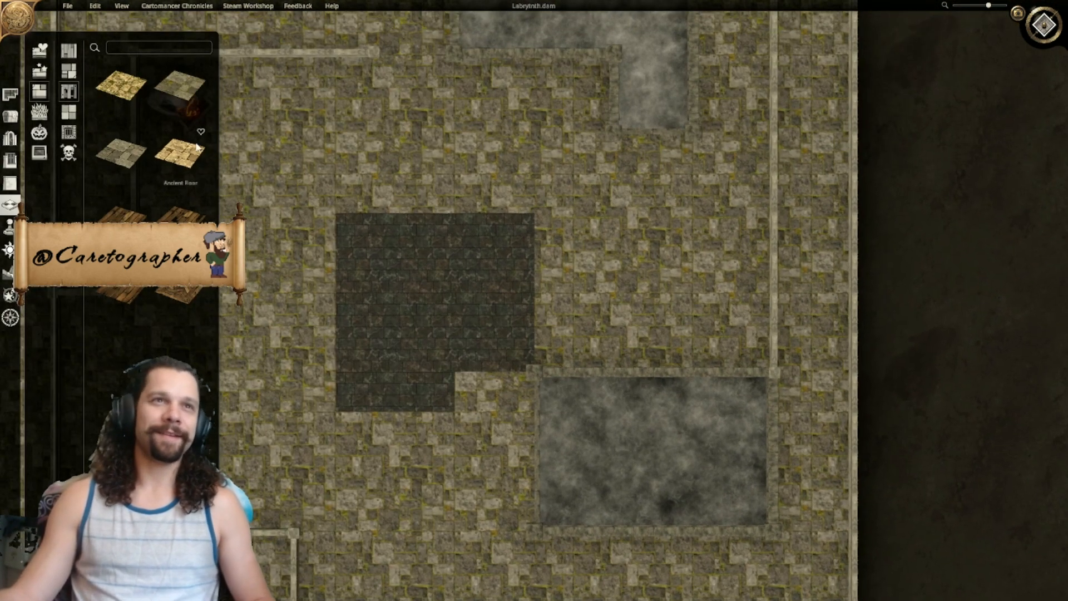
{"action": "left_click", "coordinate": [191, 99]}
{"action": "right_click_drag", "start_coordinate": [275, 187], "coordinate": [383, 167]}
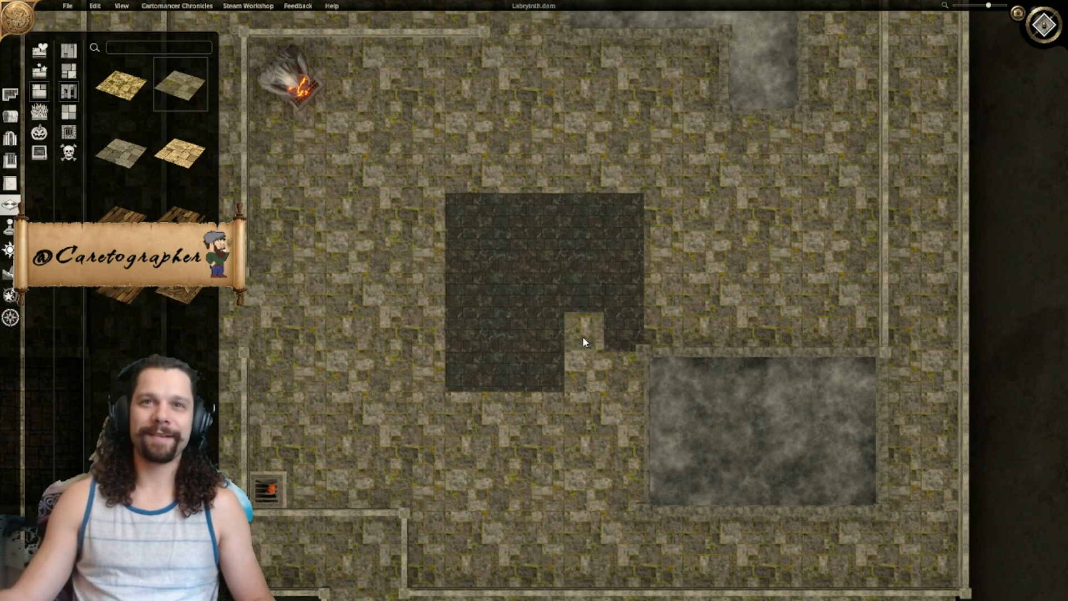
{"action": "scroll", "coordinate": [590, 345], "scroll_direction": "down", "scroll_amount": 1}
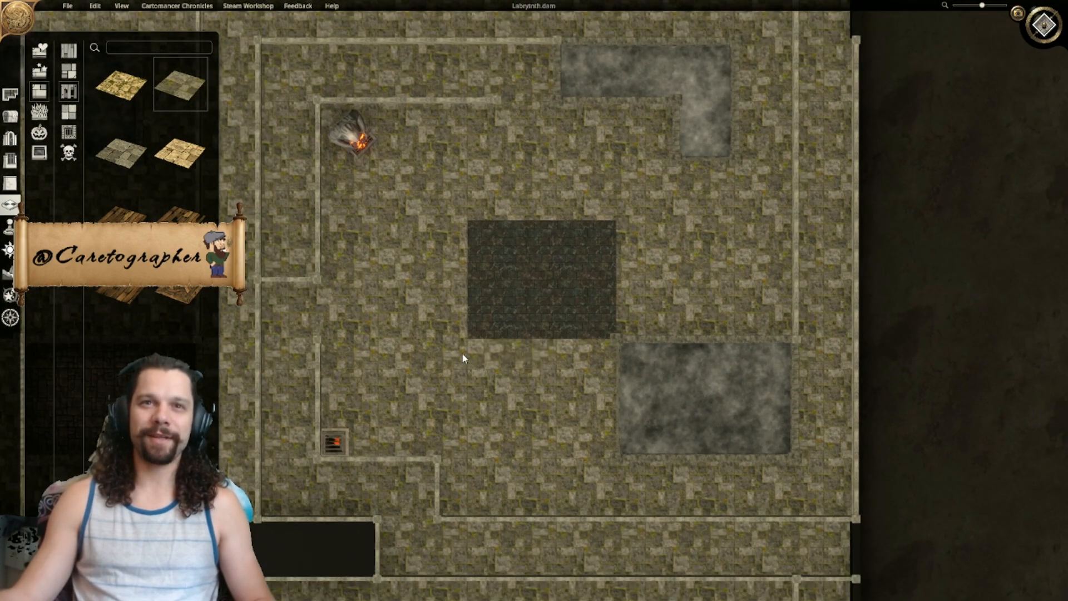
Step: Try painting mossy stone into the middle of the upper-right section's dark patch and undo the last stroke
{"action": "right_click_drag", "start_coordinate": [502, 338], "coordinate": [526, 424]}
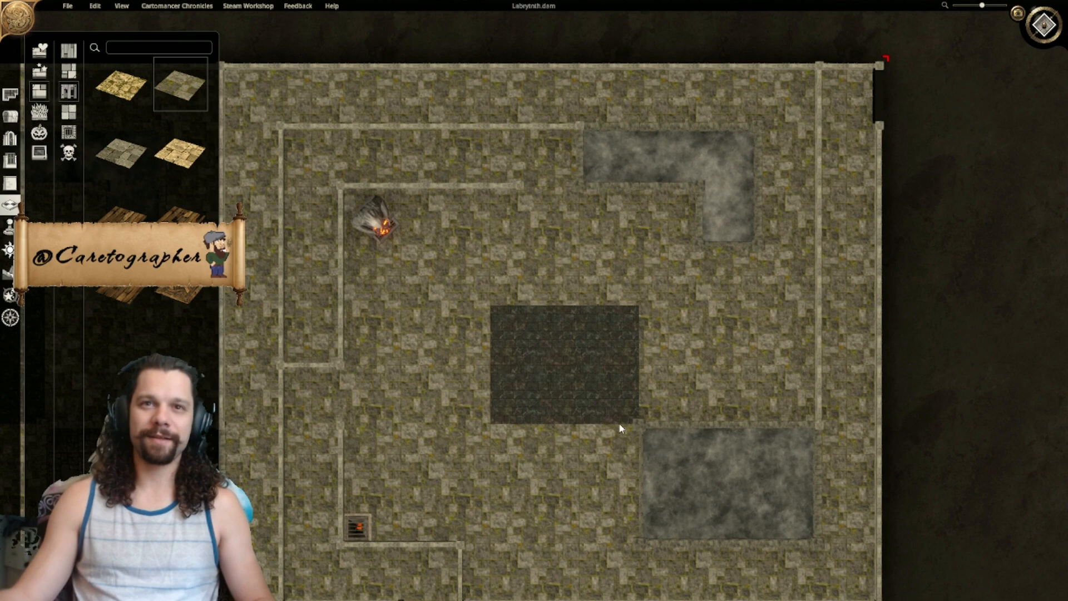
{"action": "mouse_move", "coordinate": [596, 417]}
{"action": "left_mouse_down"}
{"action": "mouse_move", "coordinate": [545, 374]}
{"action": "mouse_move", "coordinate": [559, 403]}
{"action": "mouse_move", "coordinate": [553, 389]}
{"action": "mouse_move", "coordinate": [503, 374]}
{"action": "mouse_move", "coordinate": [562, 382]}
{"action": "mouse_move", "coordinate": [467, 369]}
{"action": "left_mouse_up"}
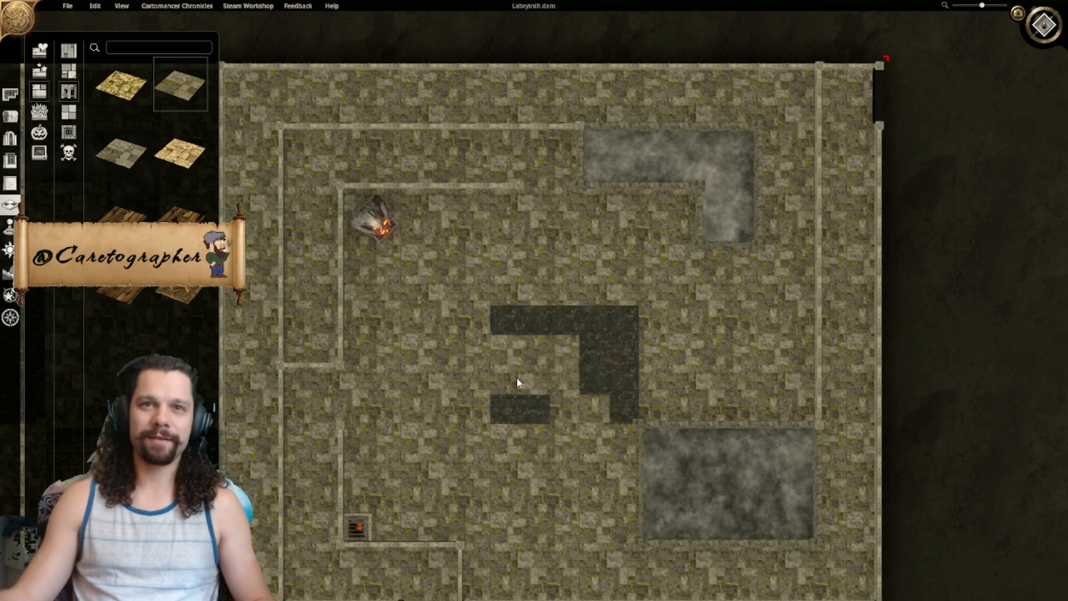
{"action": "key", "text": "ctrl+z"}
{"action": "right_click_drag", "start_coordinate": [553, 424], "coordinate": [772, 312]}
{"action": "scroll", "coordinate": [700, 418], "scroll_direction": "down", "scroll_amount": 2}
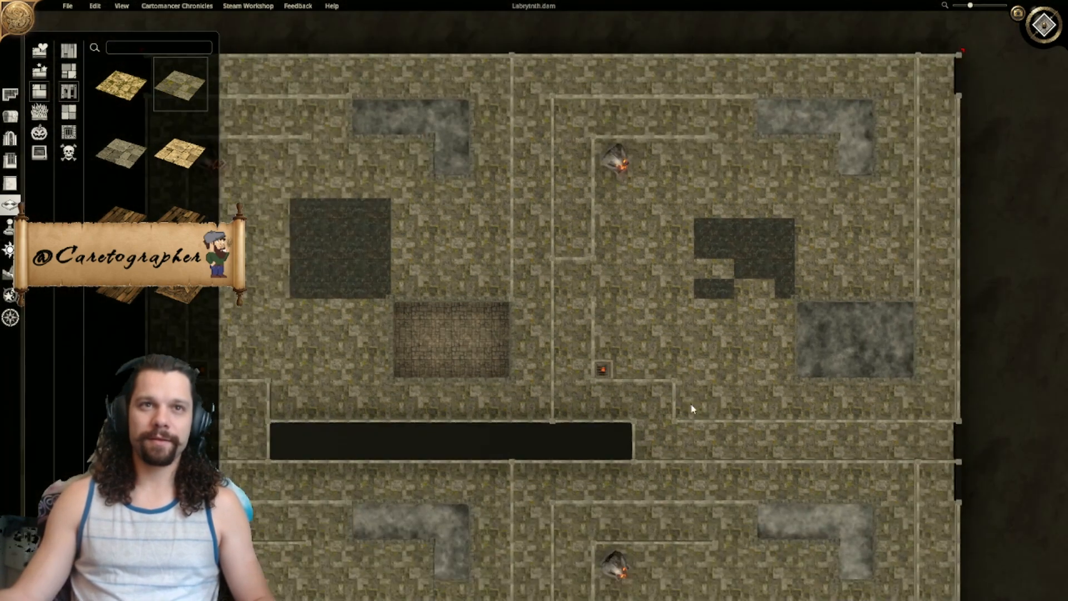
{"action": "left_click", "coordinate": [299, 268]}
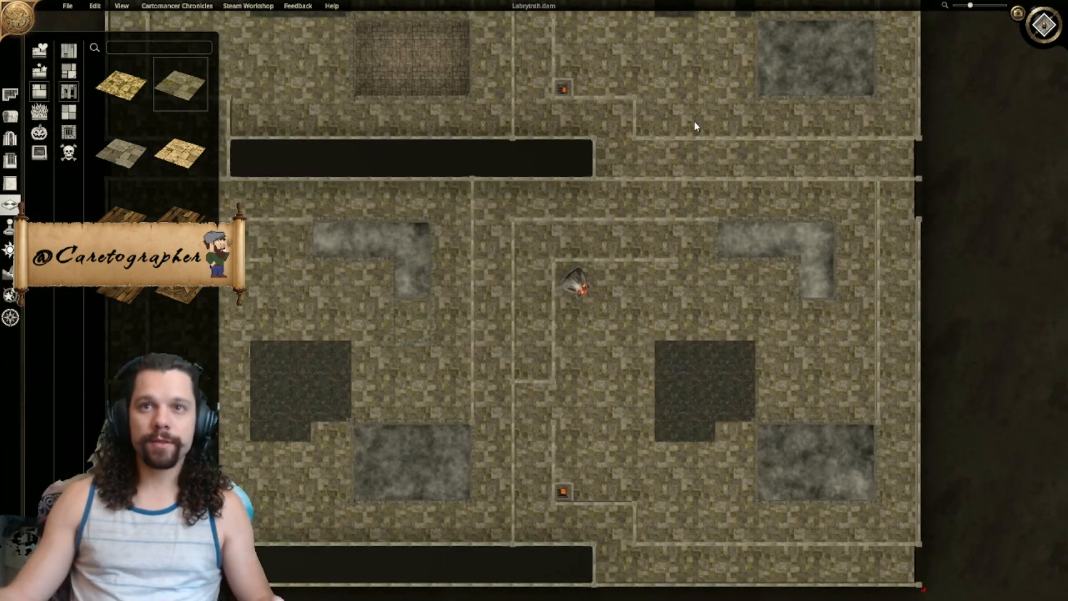
Step: Cover the lowest row and the leftmost columns of the dark patches in both lower sections with mossy stone floor
{"action": "right_click_drag", "start_coordinate": [732, 388], "coordinate": [693, 105]}
{"action": "key", "text": "ctrl+z"}
{"action": "key", "text": "ctrl+z"}
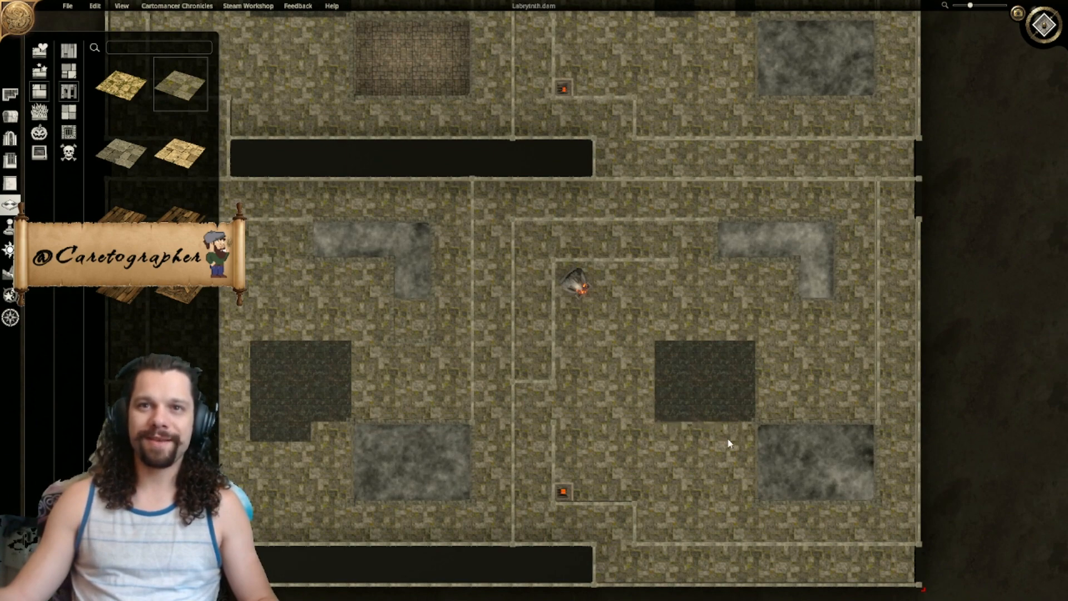
{"action": "key", "text": "ctrl+z"}
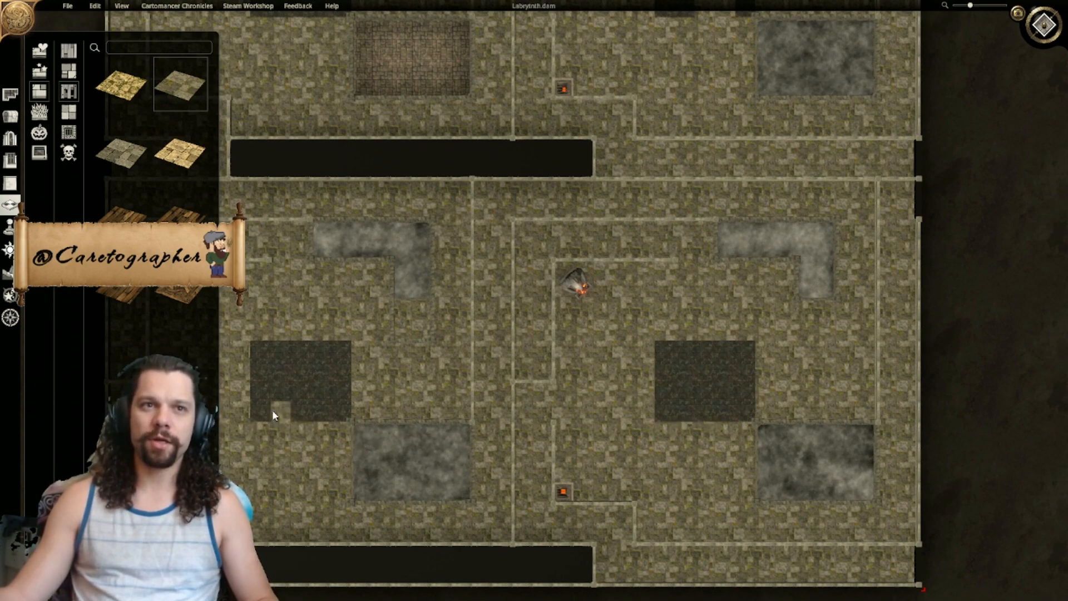
{"action": "key", "text": "ctrl+z"}
{"action": "key", "text": "ctrl+z"}
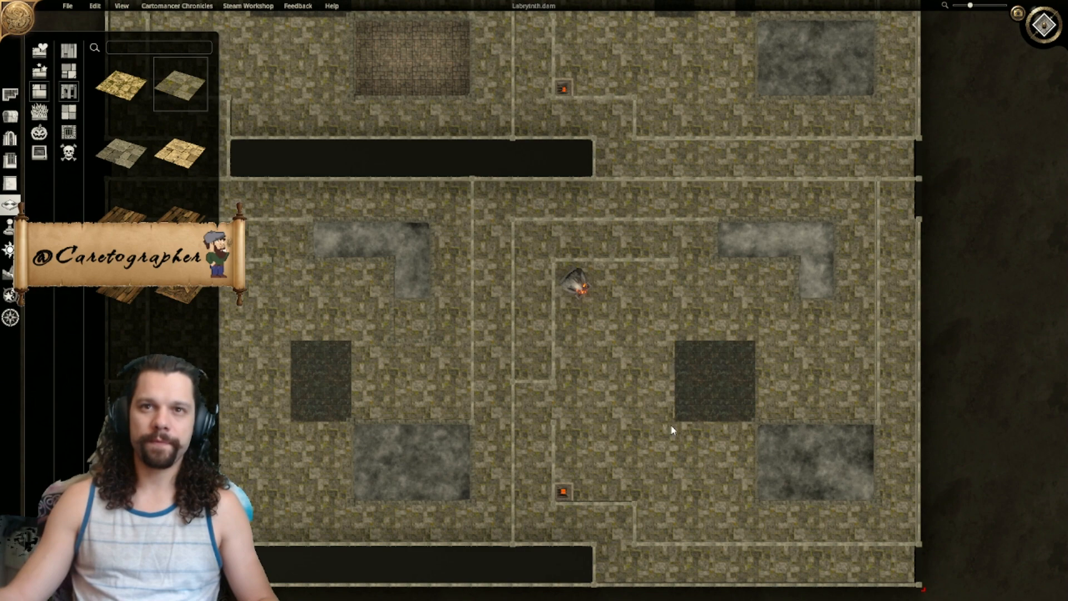
Step: Extend the lower-left section's dark patch with dark stone floor by one row upwards and two columns westwards, making it five by five tiles
{"action": "right_click_drag", "start_coordinate": [663, 447], "coordinate": [786, 544]}
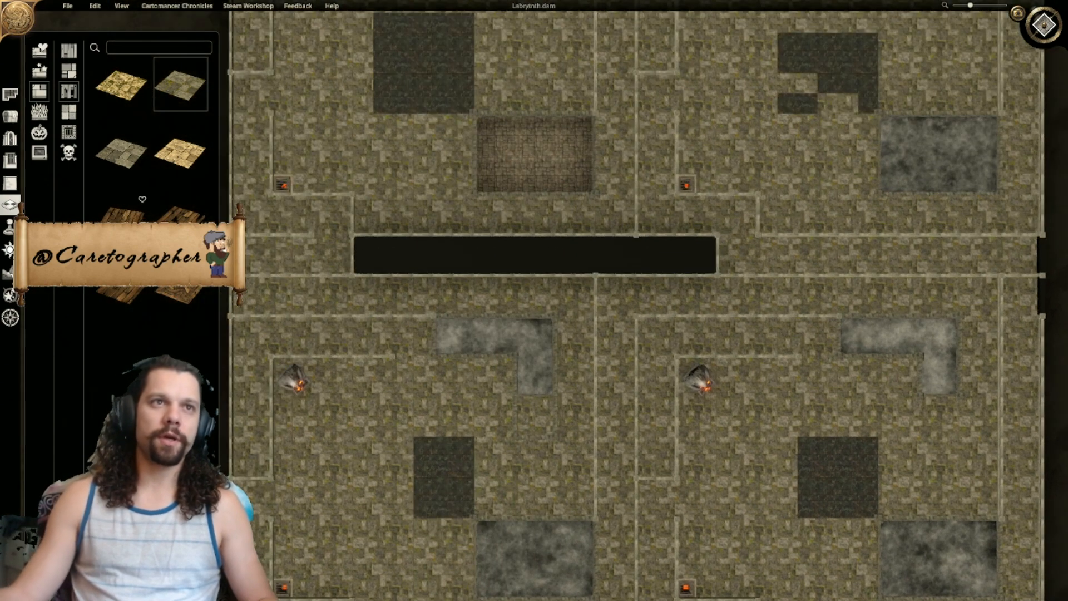
{"action": "left_click", "coordinate": [69, 71]}
{"action": "left_click", "coordinate": [119, 146]}
{"action": "right_click_drag", "start_coordinate": [489, 460], "coordinate": [565, 311]}
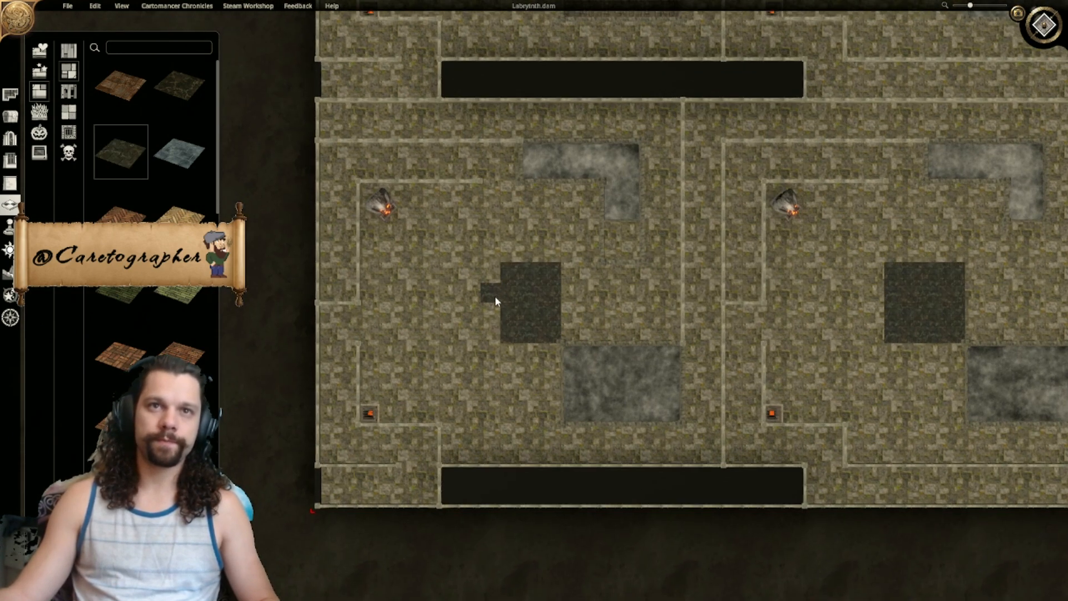
{"action": "scroll", "coordinate": [518, 309], "scroll_direction": "down", "scroll_amount": 2}
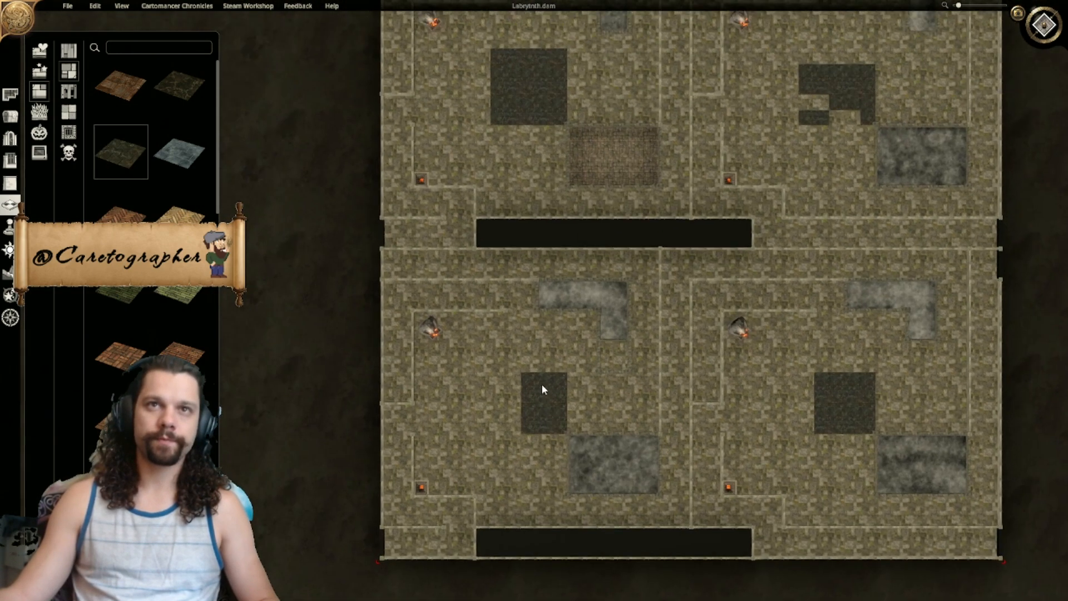
{"action": "right_click_drag", "start_coordinate": [492, 53], "coordinate": [509, 138]}
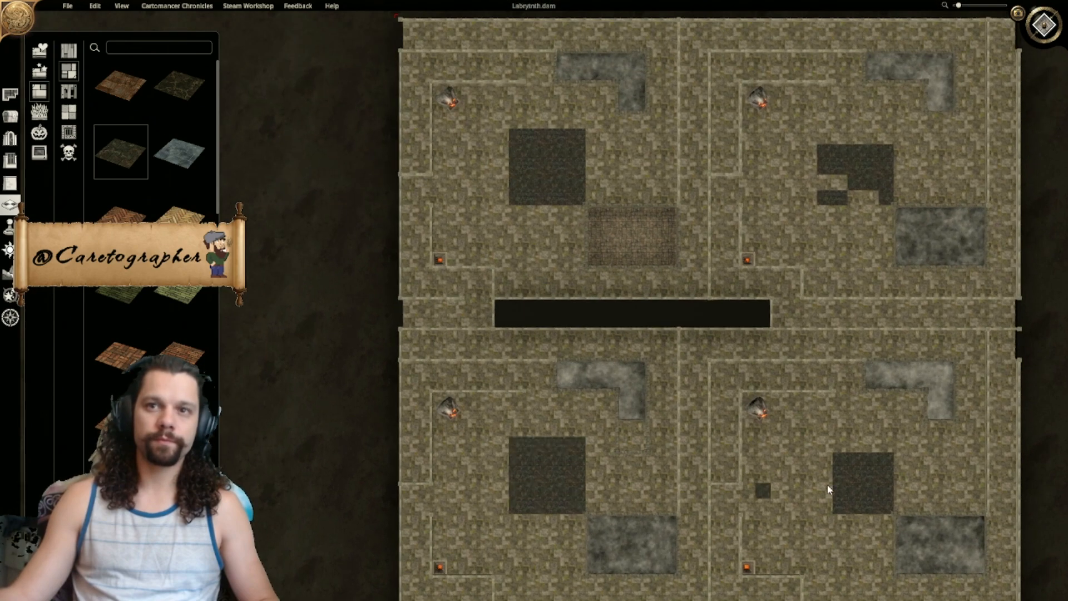
Step: Paint the dark patches in the lower-right and upper-right sections as full five-by-five-tile squares of dark stone floor
{"action": "right_click_drag", "start_coordinate": [795, 482], "coordinate": [592, 379]}
{"action": "left_click_drag", "start_coordinate": [590, 360], "coordinate": [651, 419]}
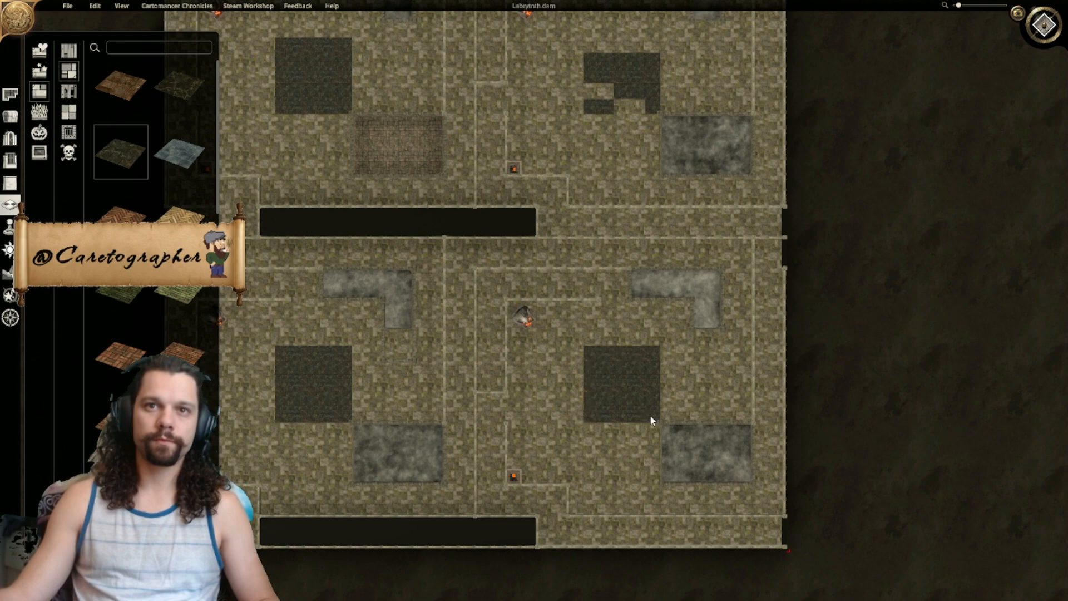
{"action": "right_click_drag", "start_coordinate": [620, 231], "coordinate": [613, 334]}
{"action": "left_click", "coordinate": [594, 296]}
{"action": "left_click_drag", "start_coordinate": [594, 291], "coordinate": [653, 350]}
Step: Compare the dark patches and pits across the four sections of the labyrinth
{"action": "scroll", "coordinate": [710, 562], "scroll_direction": "down", "scroll_amount": 1}
{"action": "right_click_drag", "start_coordinate": [605, 456], "coordinate": [740, 202]}
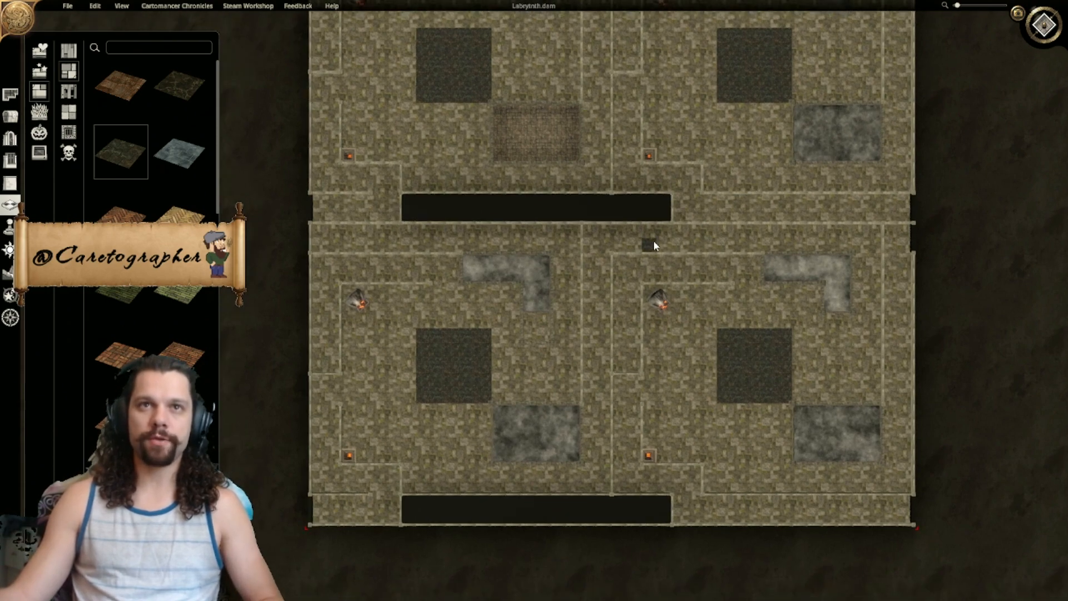
{"action": "right_click_drag", "start_coordinate": [649, 237], "coordinate": [735, 288]}
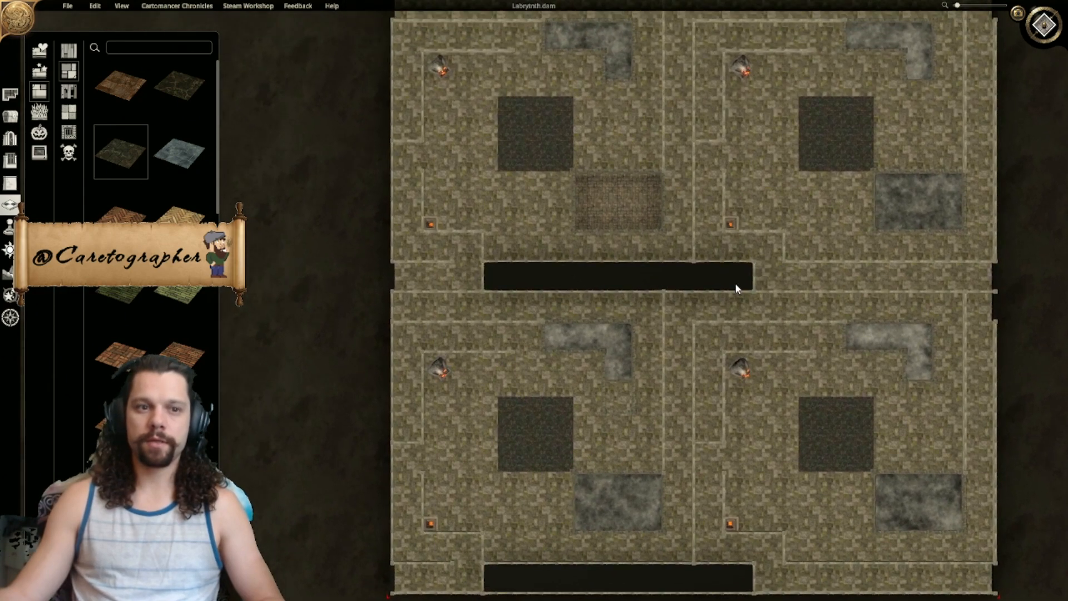
{"action": "scroll", "coordinate": [696, 146], "scroll_direction": "up", "scroll_amount": 2}
{"action": "right_click_drag", "start_coordinate": [676, 164], "coordinate": [672, 379]}
{"action": "scroll", "coordinate": [663, 364], "scroll_direction": "up", "scroll_amount": 3}
{"action": "right_click_drag", "start_coordinate": [584, 239], "coordinate": [237, 24]}
{"action": "scroll", "coordinate": [682, 245], "scroll_direction": "down", "scroll_amount": 1}
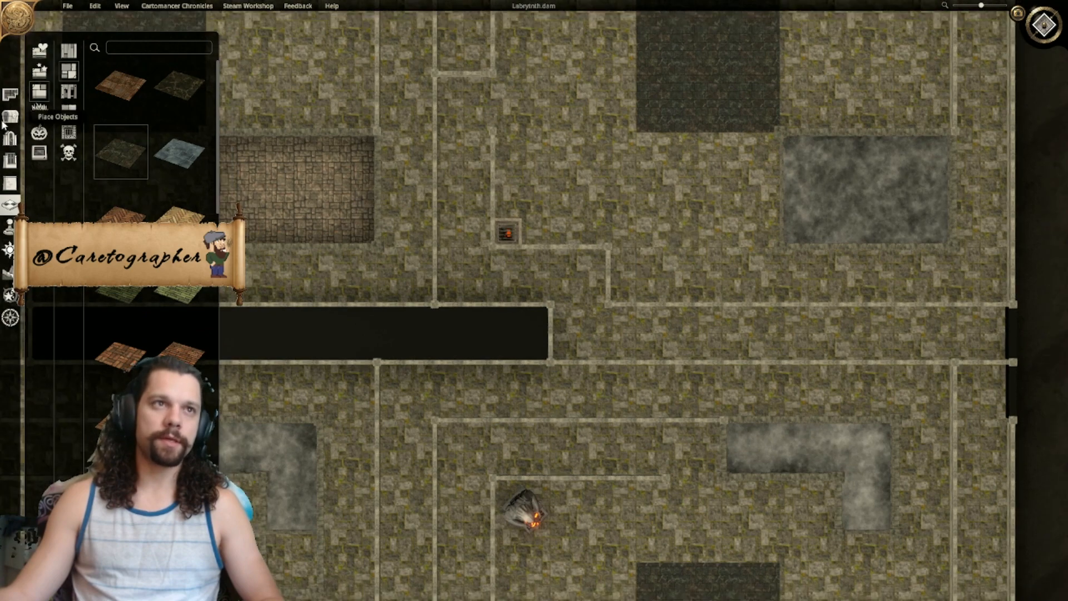
Step: Turn object collisions on and cover the brick floor of the upper-left section's pit with a large dark object, matching the other pits
{"action": "left_click", "coordinate": [13, 112]}
{"action": "left_click", "coordinate": [845, 188]}
{"action": "left_click", "coordinate": [838, 331]}
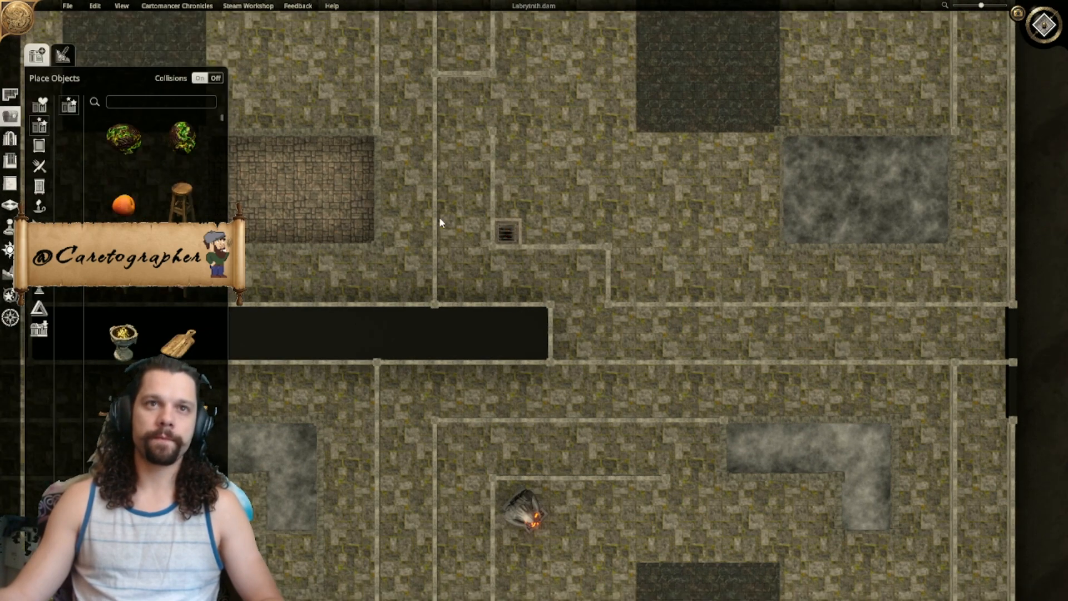
{"action": "right_click_drag", "start_coordinate": [414, 200], "coordinate": [693, 230]}
{"action": "left_click", "coordinate": [199, 78]}
{"action": "left_click", "coordinate": [647, 259]}
{"action": "right_click_drag", "start_coordinate": [663, 255], "coordinate": [512, 326]}
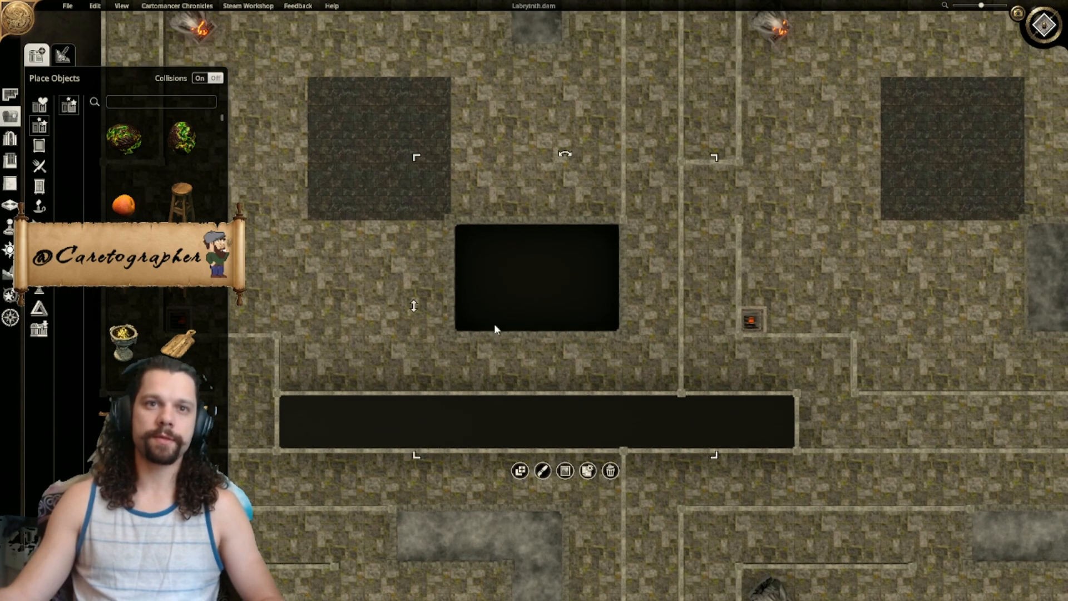
Step: Paint the Cold Fog effect over the dark rectangular pit in the upper-left section
{"action": "left_click", "coordinate": [11, 296]}
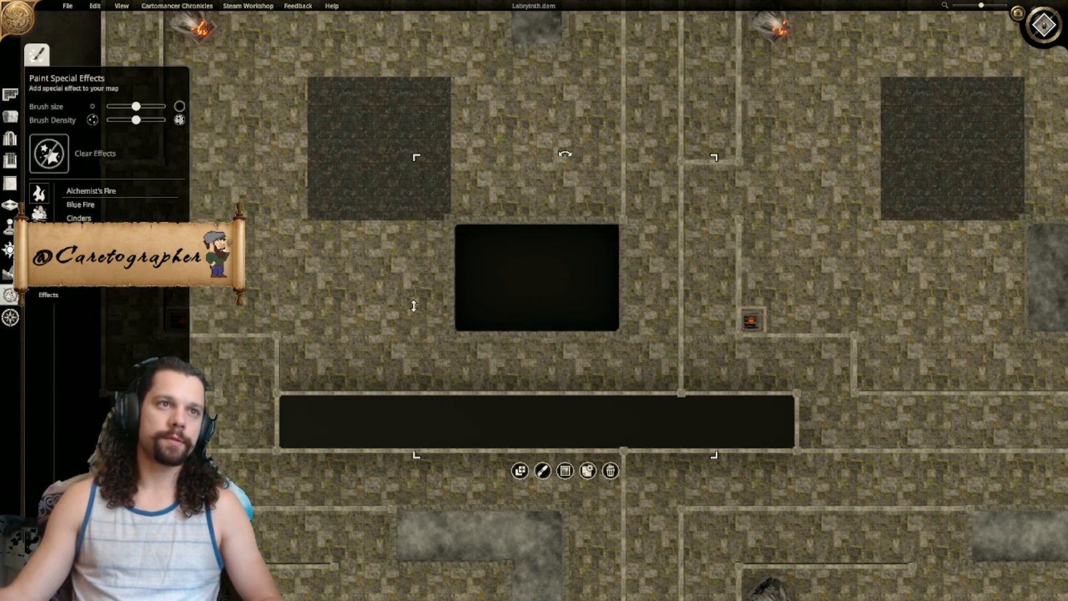
{"action": "left_click", "coordinate": [39, 212]}
{"action": "left_click", "coordinate": [84, 217]}
{"action": "mouse_move", "coordinate": [534, 262]}
{"action": "left_mouse_down"}
{"action": "mouse_move", "coordinate": [498, 261]}
{"action": "mouse_move", "coordinate": [477, 299]}
{"action": "mouse_move", "coordinate": [588, 291]}
{"action": "mouse_move", "coordinate": [481, 253]}
{"action": "mouse_move", "coordinate": [651, 283]}
{"action": "left_mouse_up"}
{"action": "scroll", "coordinate": [650, 278], "scroll_direction": "down", "scroll_amount": 3}
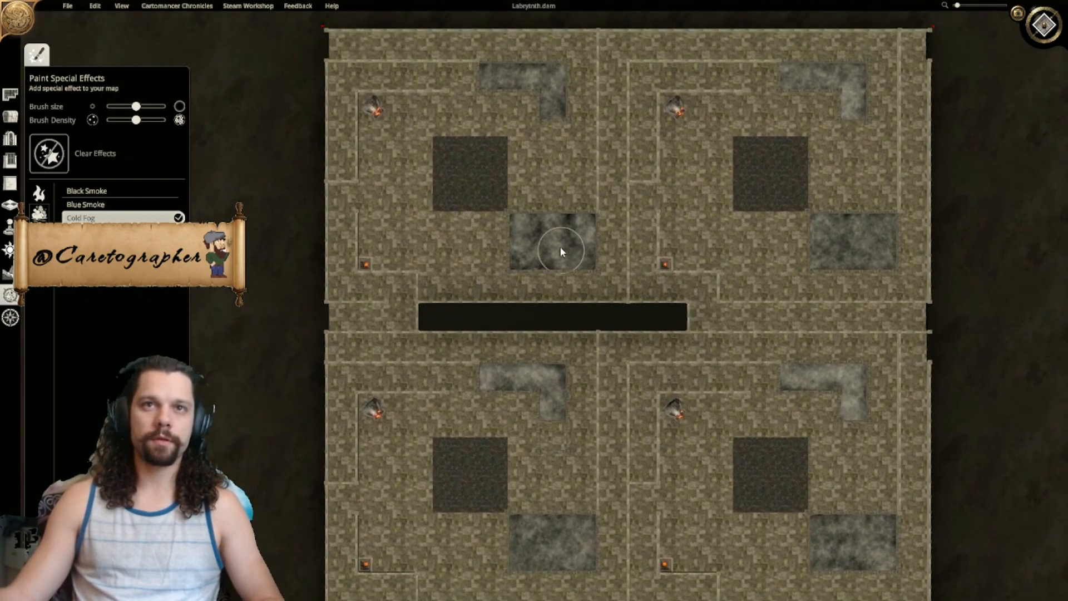
{"action": "left_click_drag", "start_coordinate": [561, 252], "coordinate": [527, 259]}
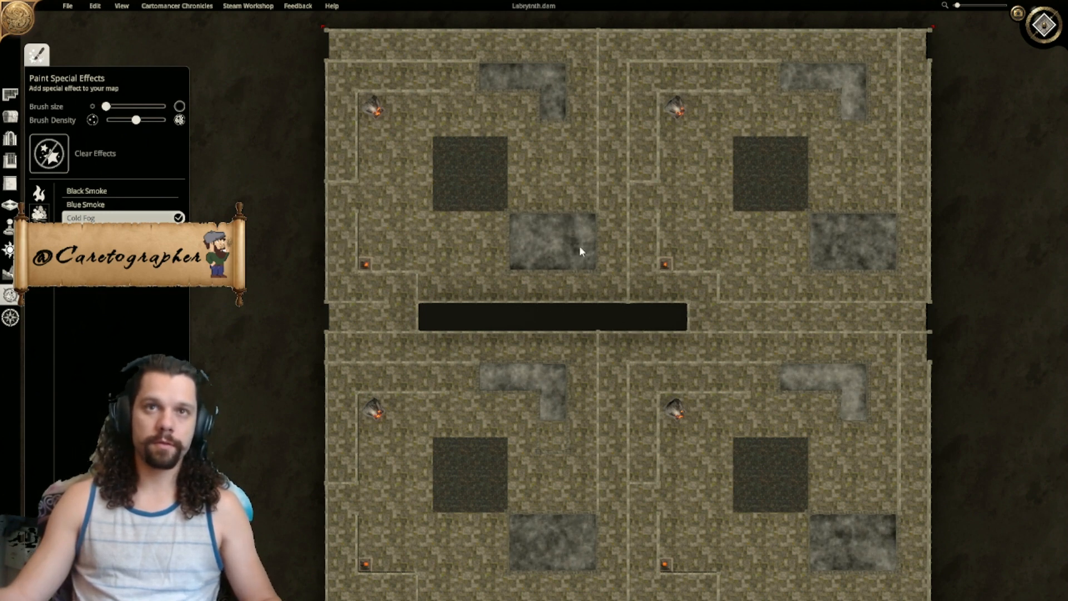
Step: Remove the leftover walls around the mossy floor just south of the L-shaped pit in the lower-left section
{"action": "right_click_drag", "start_coordinate": [622, 403], "coordinate": [645, 185]}
{"action": "right_click_drag", "start_coordinate": [700, 220], "coordinate": [725, 360]}
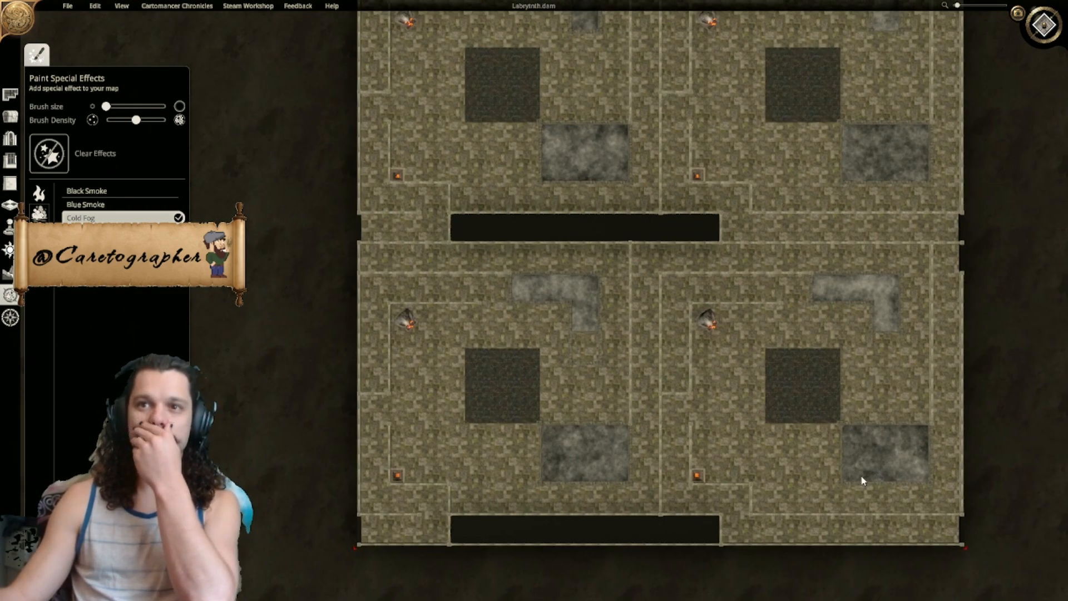
{"action": "right_click_drag", "start_coordinate": [688, 331], "coordinate": [649, 329]}
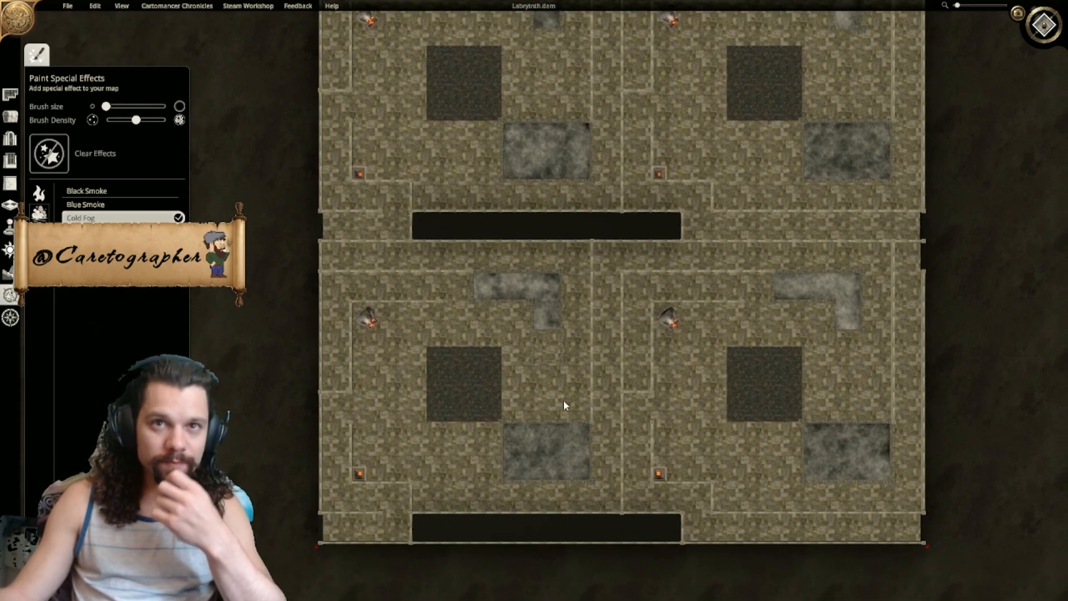
{"action": "scroll", "coordinate": [565, 403], "scroll_direction": "up", "scroll_amount": 2}
{"action": "scroll", "coordinate": [564, 404], "scroll_direction": "up", "scroll_amount": 2}
{"action": "right_click_drag", "start_coordinate": [686, 443], "coordinate": [575, 419]}
{"action": "scroll", "coordinate": [574, 419], "scroll_direction": "up", "scroll_amount": 4}
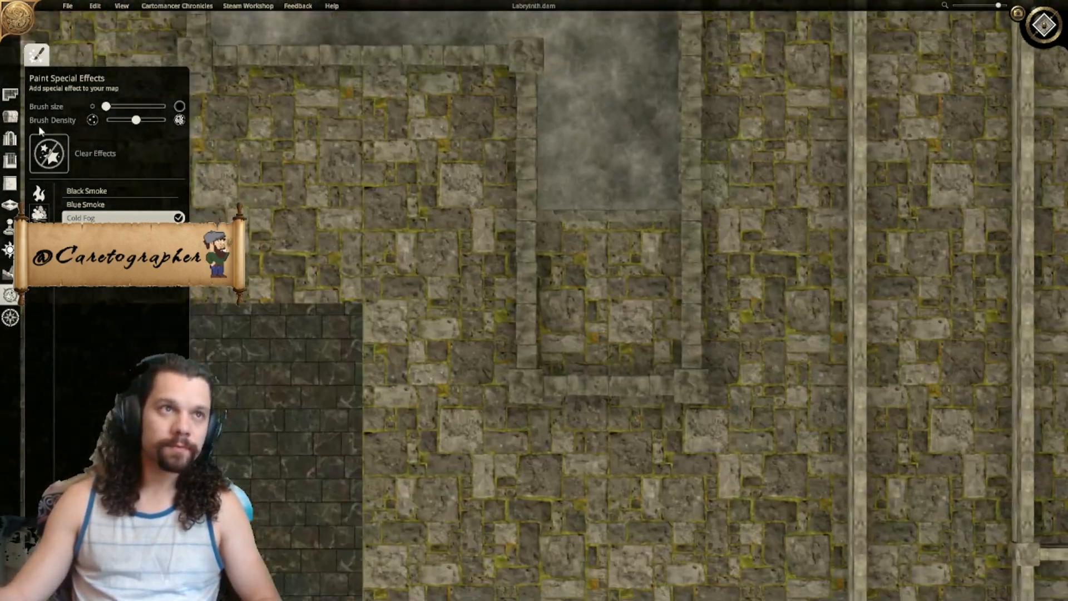
{"action": "left_click", "coordinate": [10, 184]}
{"action": "left_click", "coordinate": [116, 54]}
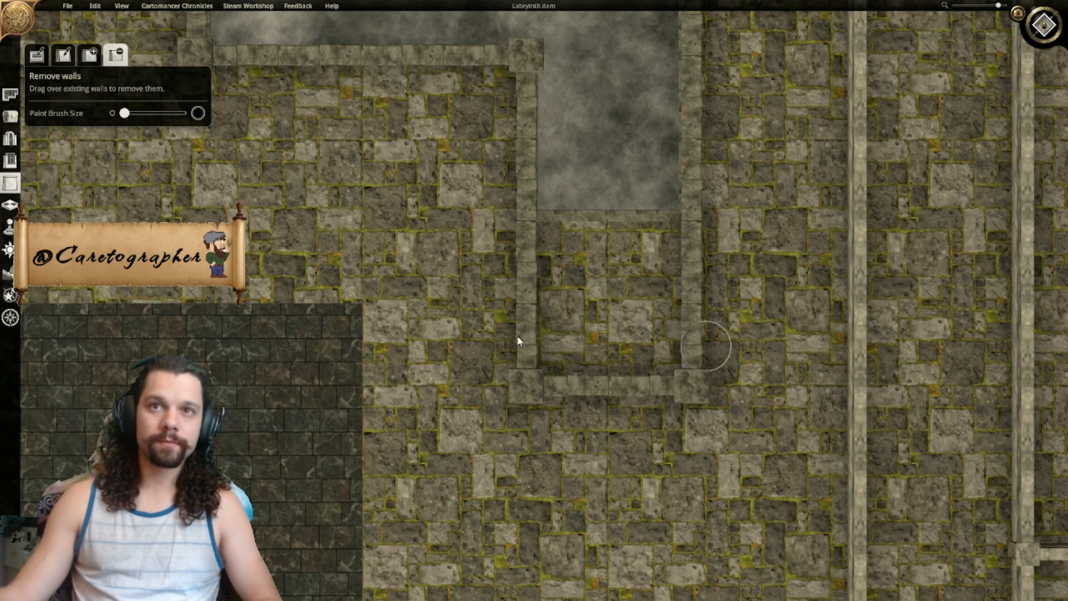
{"action": "mouse_move", "coordinate": [636, 364]}
{"action": "left_mouse_down"}
{"action": "mouse_move", "coordinate": [676, 314]}
{"action": "mouse_move", "coordinate": [613, 299]}
{"action": "mouse_move", "coordinate": [509, 307]}
{"action": "left_mouse_up"}
{"action": "left_click_drag", "start_coordinate": [683, 367], "coordinate": [470, 394]}
Step: Examine the walls, pits and dark floor patches of all four sections for remaining differences
{"action": "scroll", "coordinate": [634, 473], "scroll_direction": "down", "scroll_amount": 3}
{"action": "scroll", "coordinate": [636, 434], "scroll_direction": "down", "scroll_amount": 3}
{"action": "right_click_drag", "start_coordinate": [626, 372], "coordinate": [640, 460]}
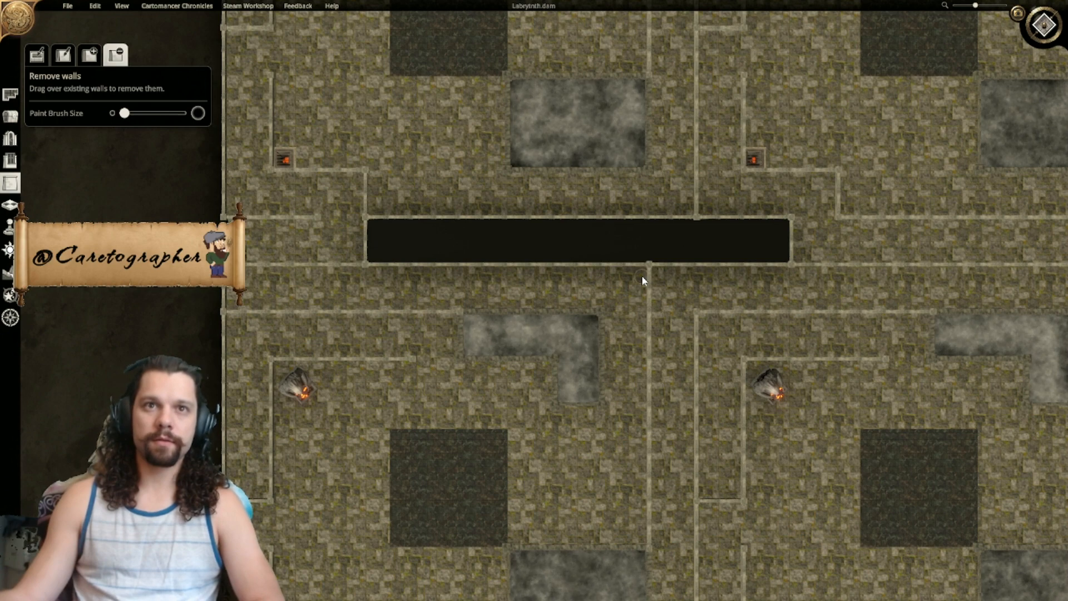
{"action": "right_click_drag", "start_coordinate": [642, 276], "coordinate": [660, 355]}
{"action": "right_click_drag", "start_coordinate": [651, 393], "coordinate": [626, 162]}
{"action": "right_click_drag", "start_coordinate": [595, 352], "coordinate": [508, 228]}
{"action": "right_click_drag", "start_coordinate": [580, 190], "coordinate": [521, 292]}
{"action": "right_click_drag", "start_coordinate": [556, 204], "coordinate": [612, 316]}
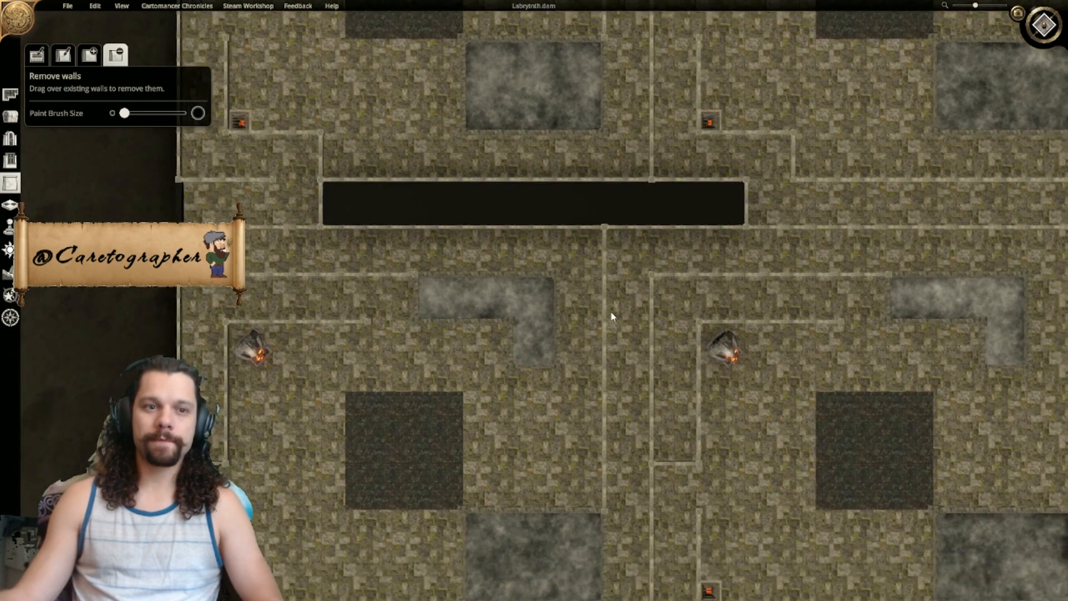
{"action": "scroll", "coordinate": [612, 316], "scroll_direction": "down", "scroll_amount": 3}
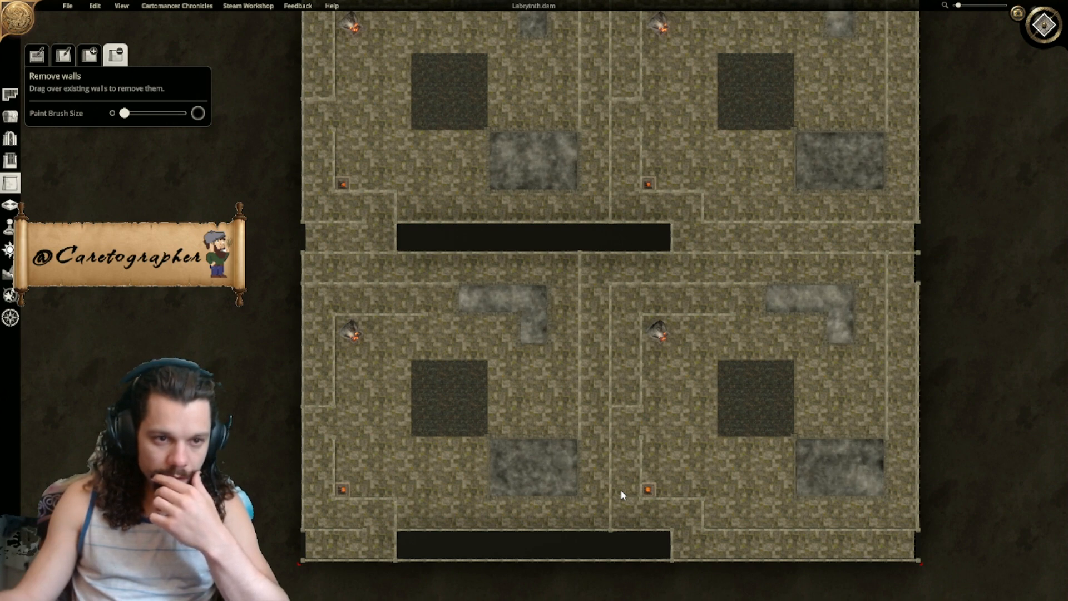
{"action": "middle_click_drag", "start_coordinate": [610, 401], "coordinate": [635, 394]}
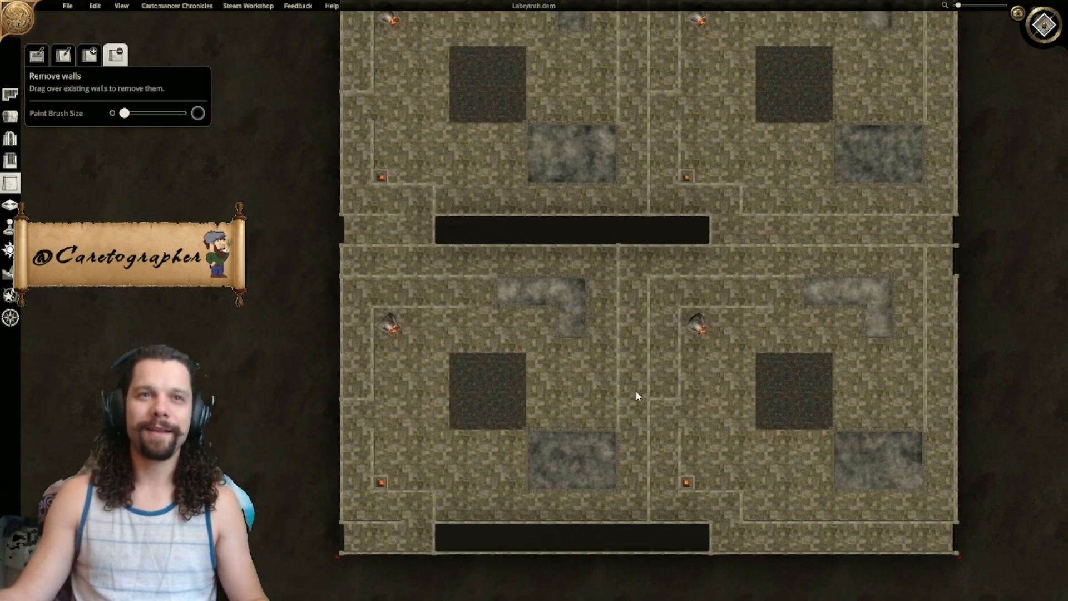
{"action": "scroll", "coordinate": [636, 395], "scroll_direction": "up", "scroll_amount": 5}
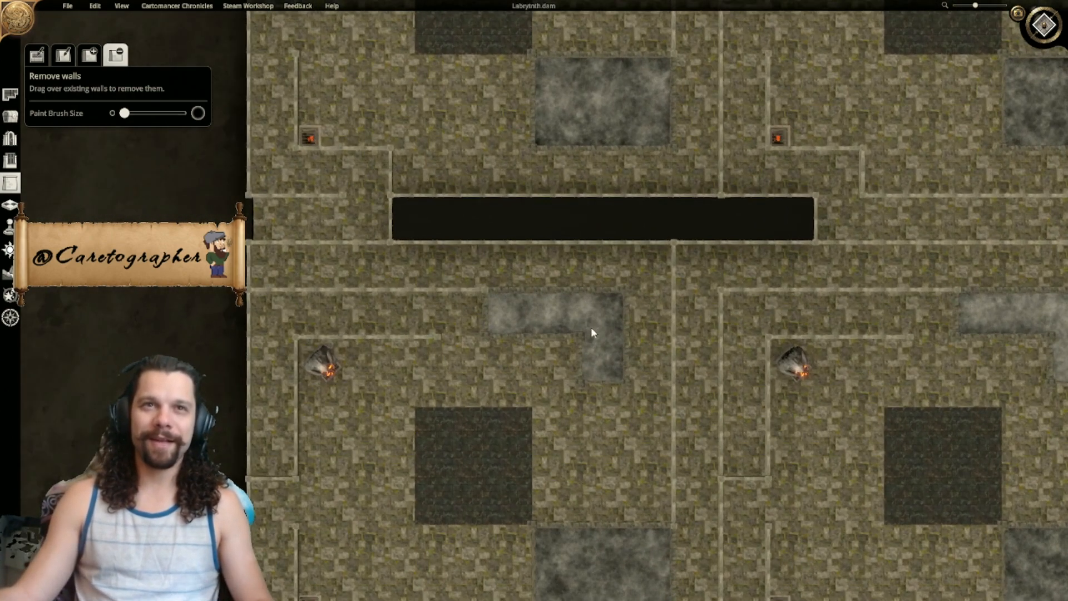
{"action": "scroll", "coordinate": [593, 328], "scroll_direction": "down", "scroll_amount": 4}
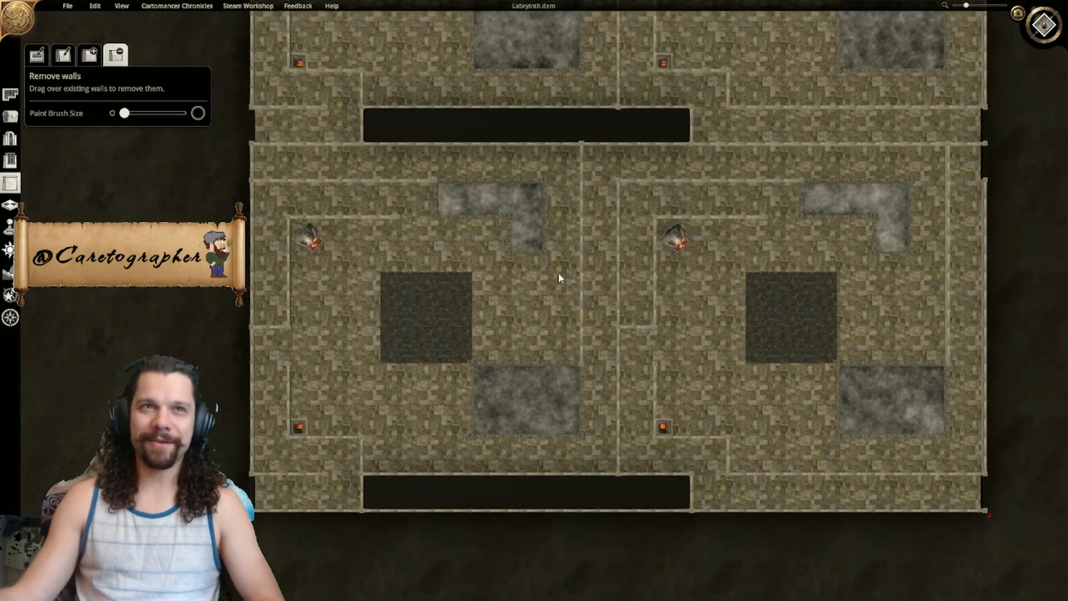
{"action": "middle_click_drag", "start_coordinate": [559, 274], "coordinate": [629, 414]}
{"action": "middle_click_drag", "start_coordinate": [689, 171], "coordinate": [669, 421]}
{"action": "middle_click_drag", "start_coordinate": [704, 470], "coordinate": [672, 119]}
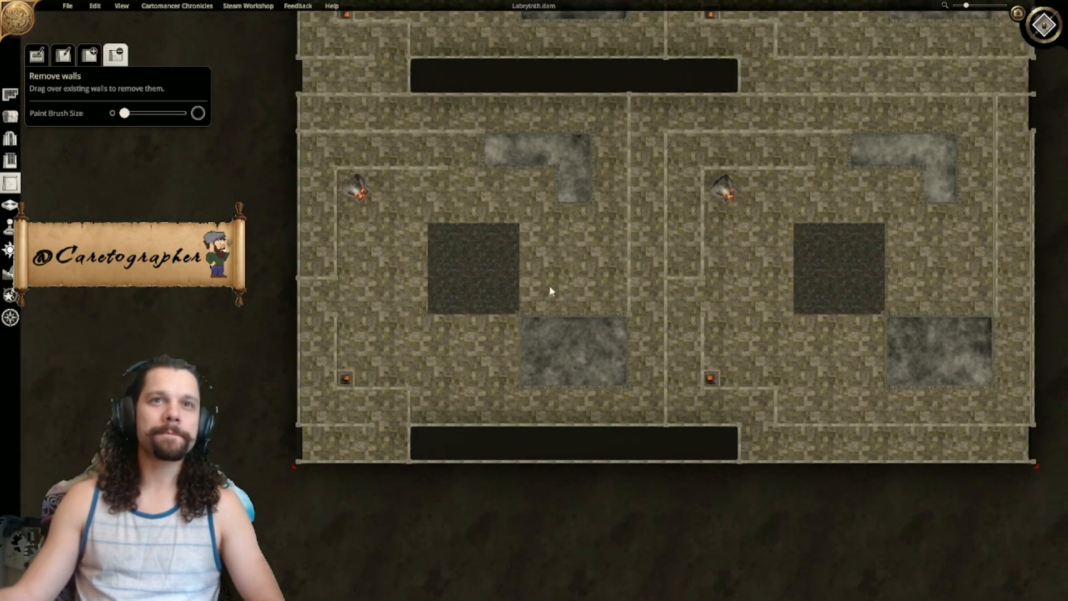
{"action": "scroll", "coordinate": [533, 179], "scroll_direction": "up", "scroll_amount": 5}
{"action": "scroll", "coordinate": [537, 190], "scroll_direction": "down", "scroll_amount": 2}
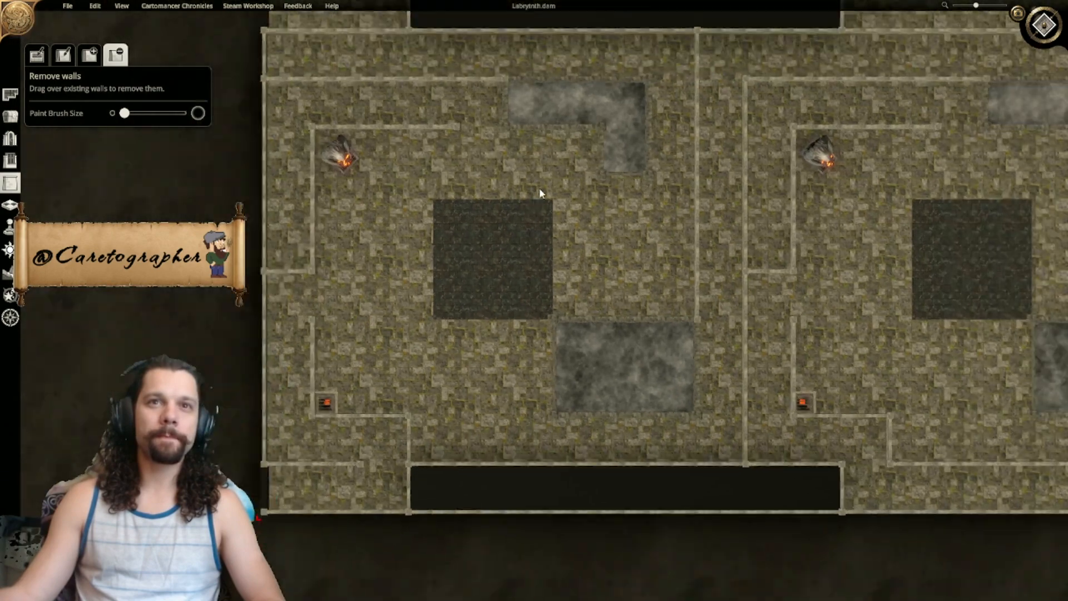
{"action": "scroll", "coordinate": [546, 228], "scroll_direction": "up", "scroll_amount": 1}
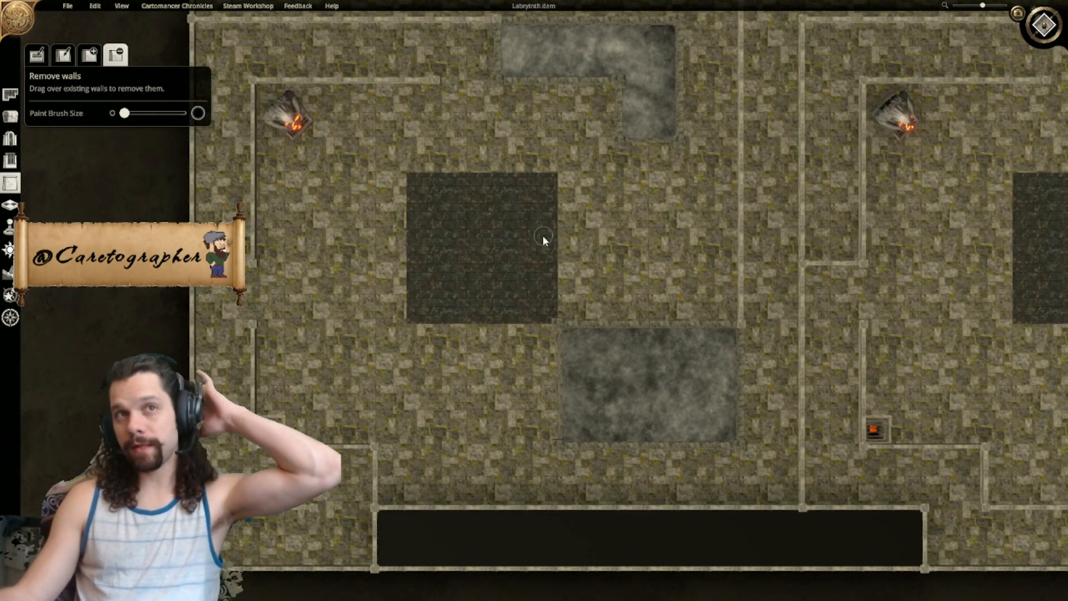
Step: Try to place a lava pit over the dark floor patch in the lower-left section
{"action": "right_click_drag", "start_coordinate": [537, 204], "coordinate": [520, 259]}
{"action": "left_click", "coordinate": [10, 205]}
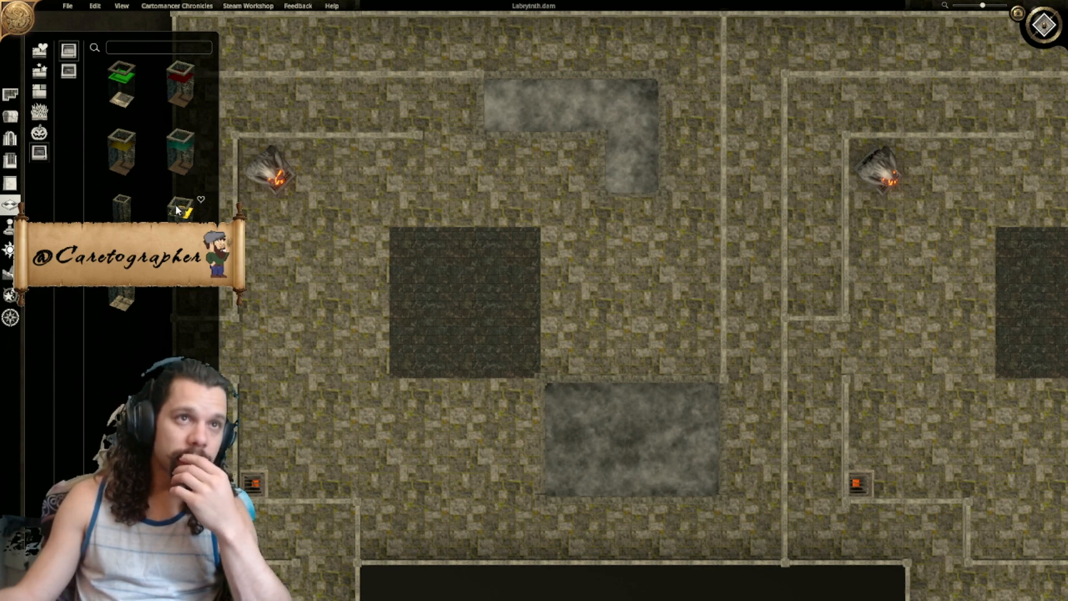
{"action": "left_click_drag", "start_coordinate": [405, 248], "coordinate": [555, 381]}
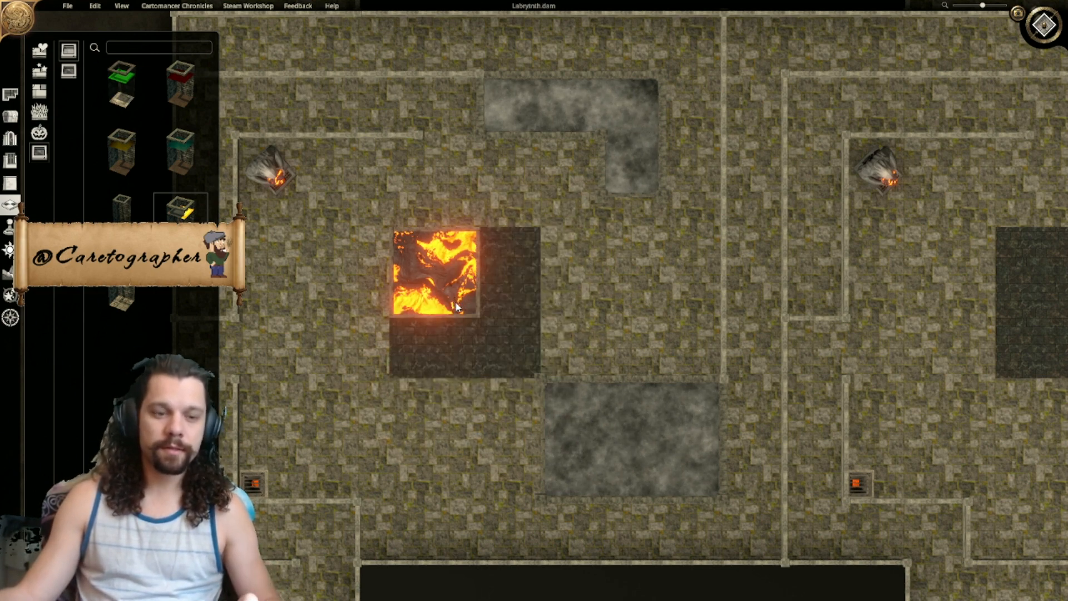
{"action": "key", "text": "ctrl+z"}
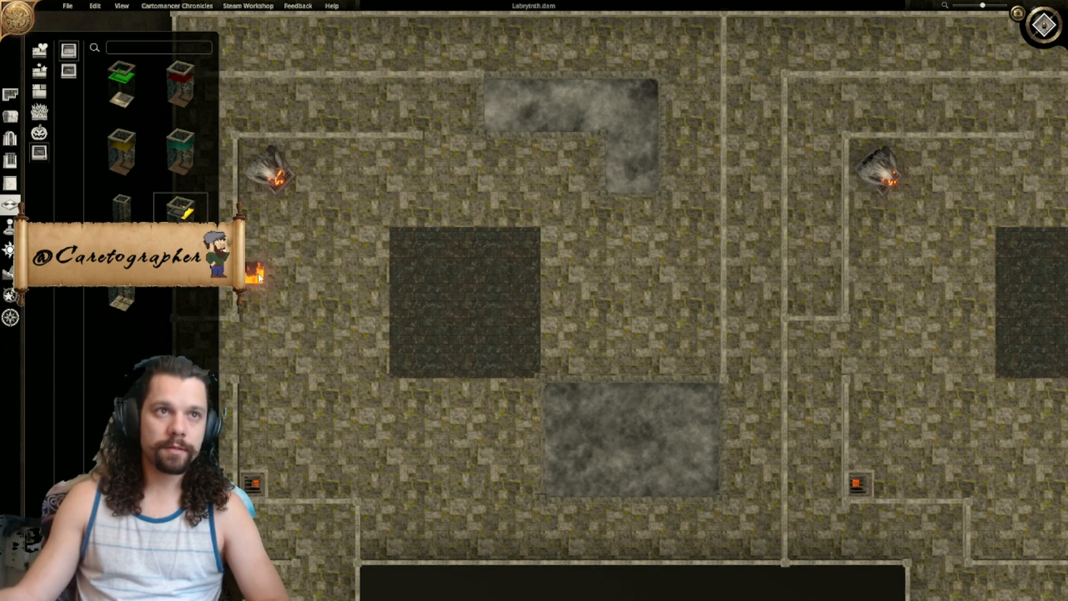
{"action": "right_click", "coordinate": [331, 318]}
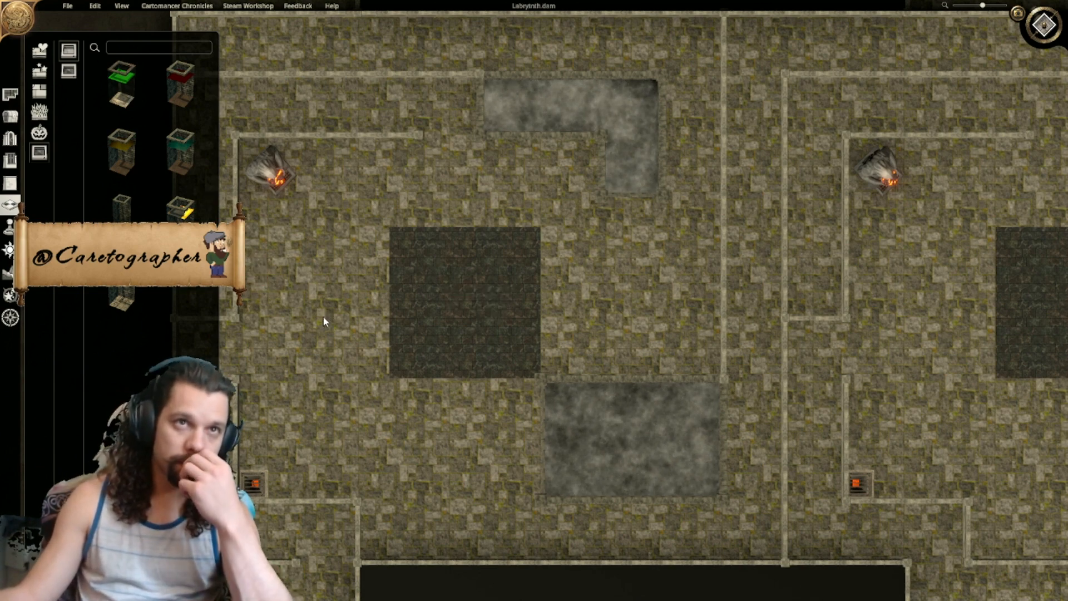
Step: Paint the whole dark patch in the lower-left section with red marbled floor
{"action": "scroll", "coordinate": [402, 348], "scroll_direction": "down", "scroll_amount": 3}
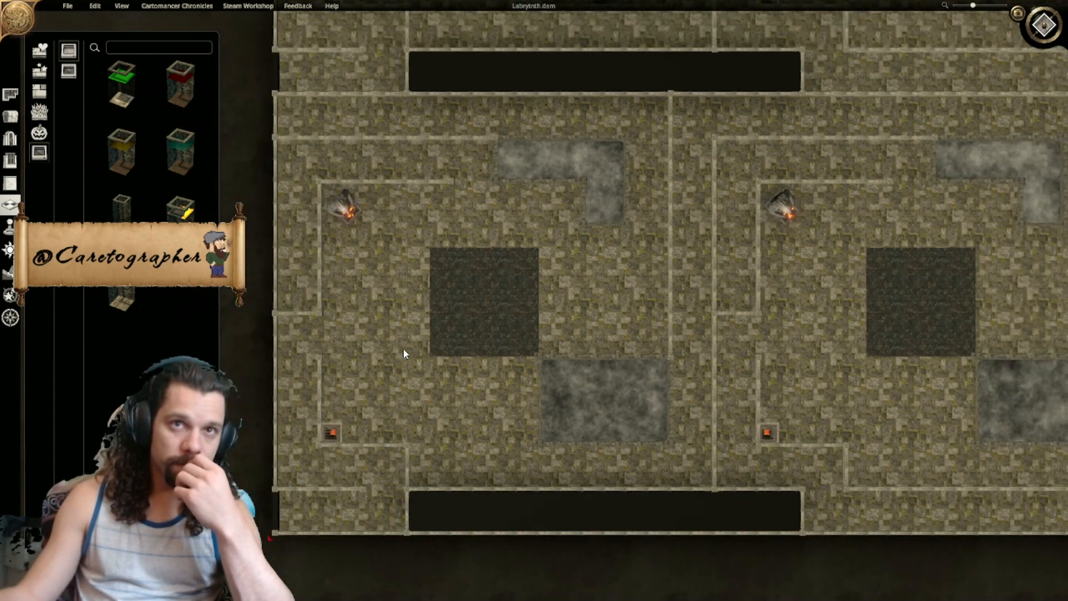
{"action": "scroll", "coordinate": [407, 349], "scroll_direction": "up", "scroll_amount": 1}
{"action": "scroll", "coordinate": [410, 352], "scroll_direction": "up", "scroll_amount": 3}
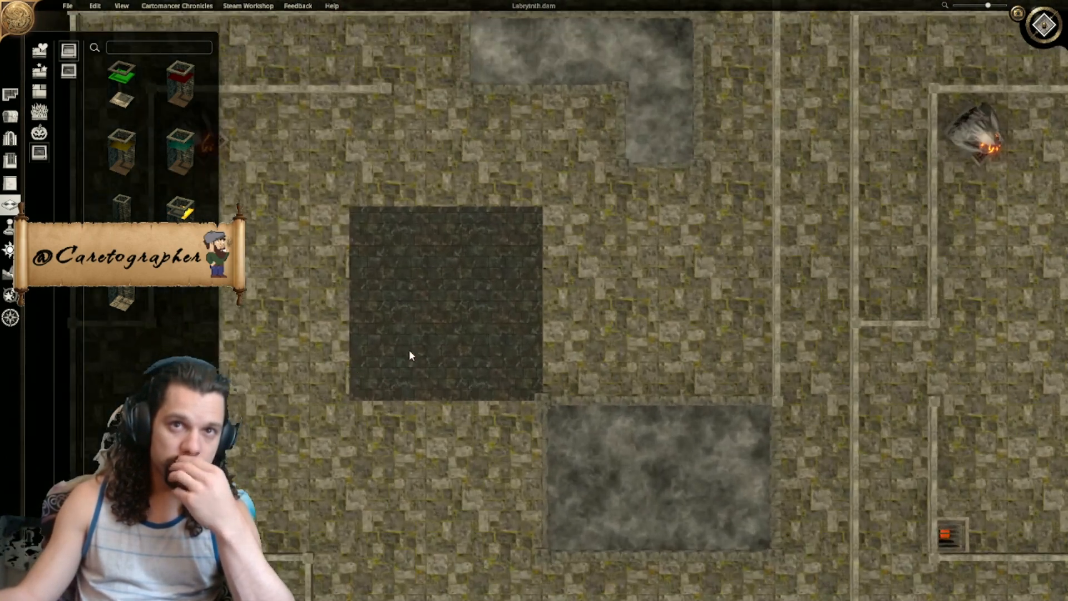
{"action": "scroll", "coordinate": [410, 353], "scroll_direction": "down", "scroll_amount": 2}
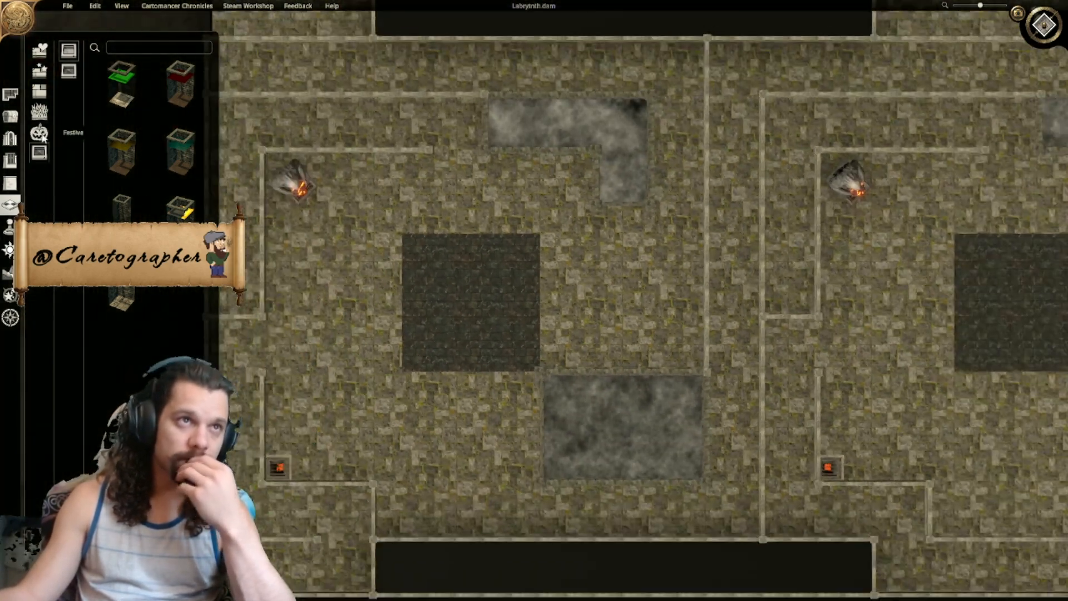
{"action": "left_click", "coordinate": [40, 92]}
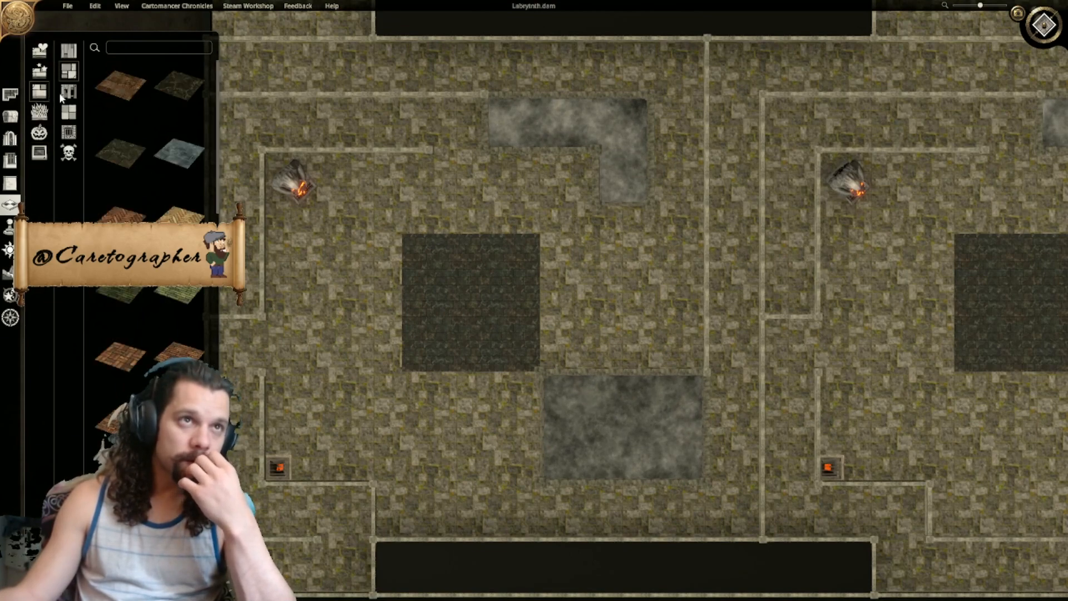
{"action": "left_click", "coordinate": [68, 112]}
{"action": "scroll", "coordinate": [149, 223], "scroll_direction": "down", "scroll_amount": 4}
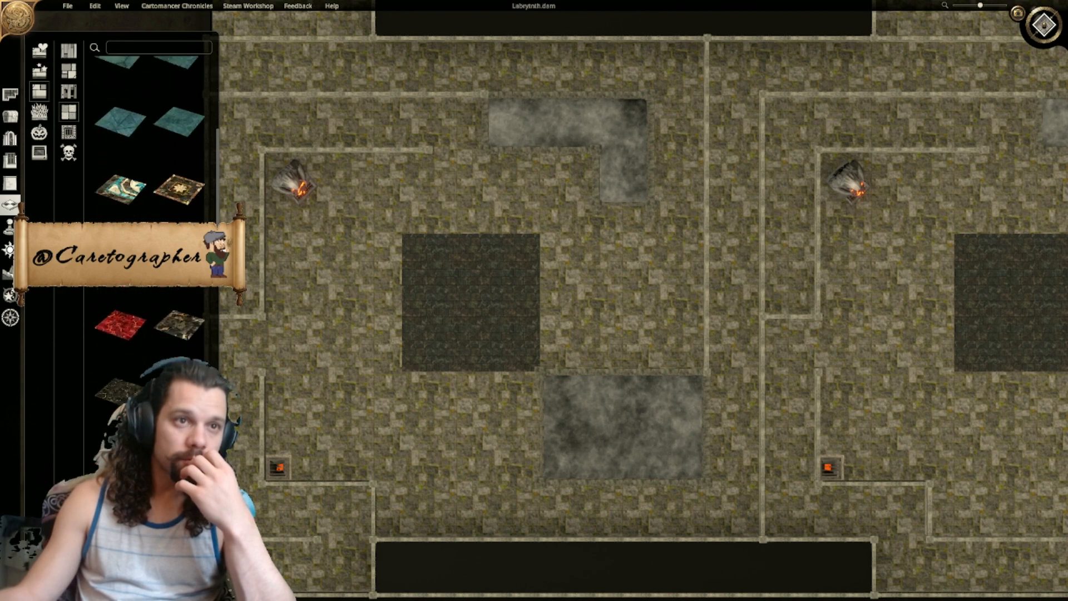
{"action": "scroll", "coordinate": [149, 222], "scroll_direction": "down", "scroll_amount": 3}
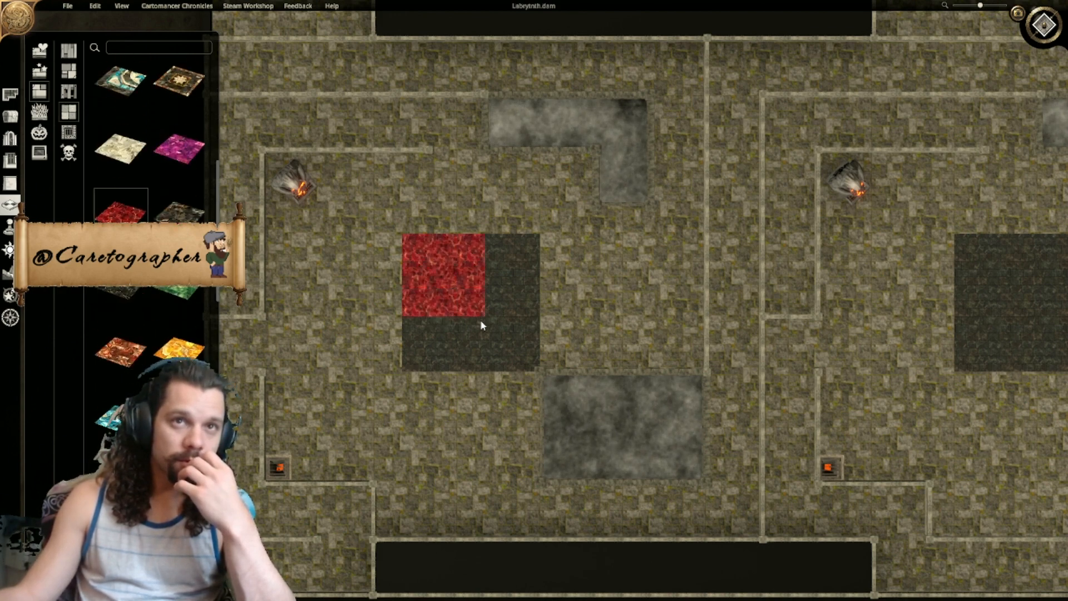
{"action": "left_click_drag", "start_coordinate": [472, 313], "coordinate": [520, 360]}
Step: Repaint the red square in the lower-left section with cream floor tiles patterned with small red-brown circles
{"action": "scroll", "coordinate": [149, 167], "scroll_direction": "down", "scroll_amount": 12}
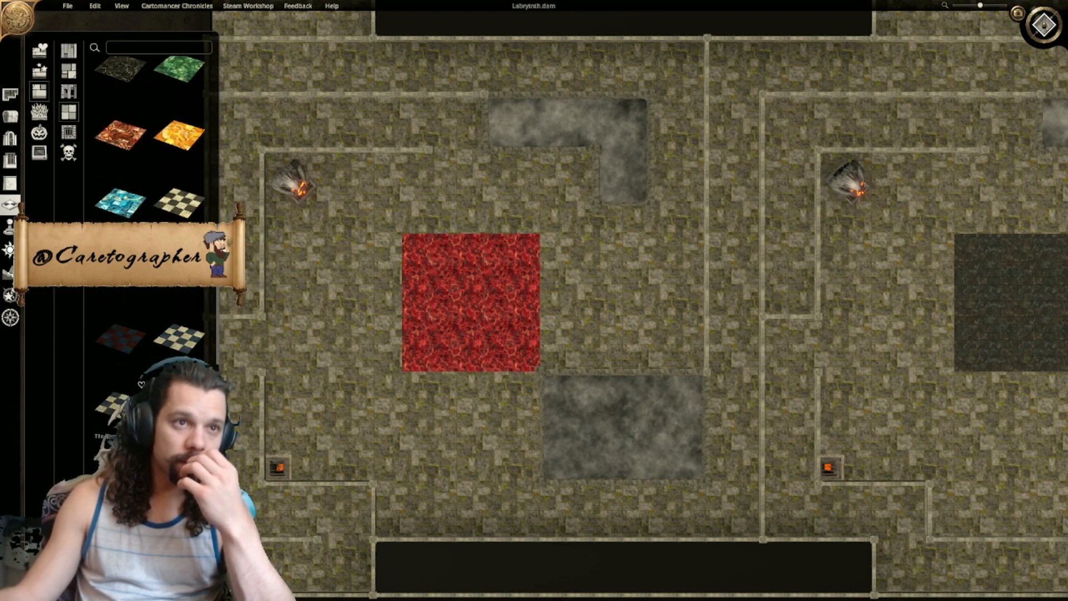
{"action": "scroll", "coordinate": [149, 167], "scroll_direction": "down", "scroll_amount": 10}
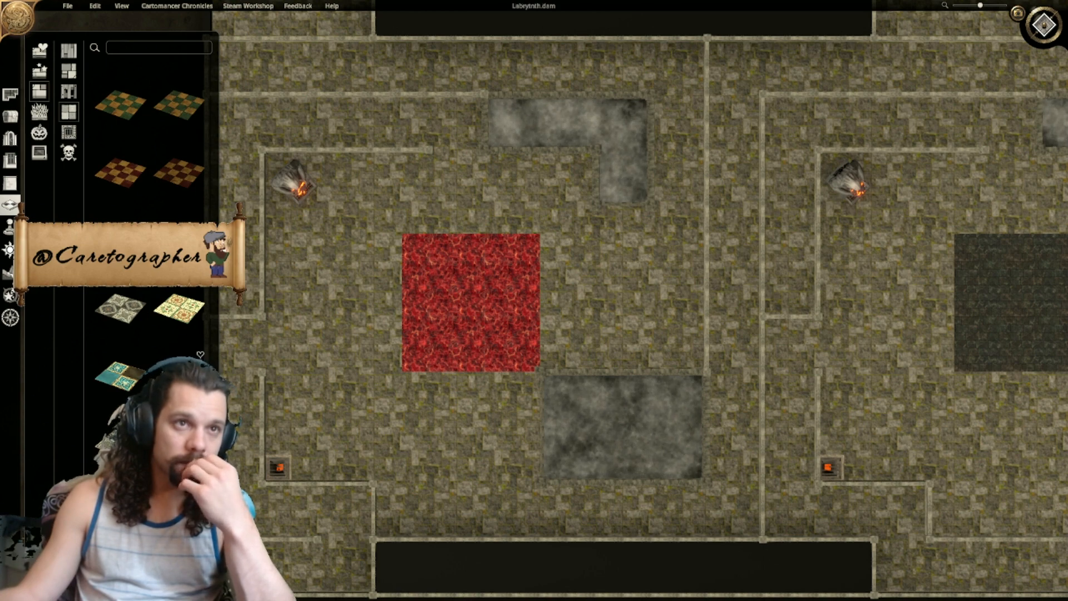
{"action": "left_click_drag", "start_coordinate": [415, 245], "coordinate": [524, 369]}
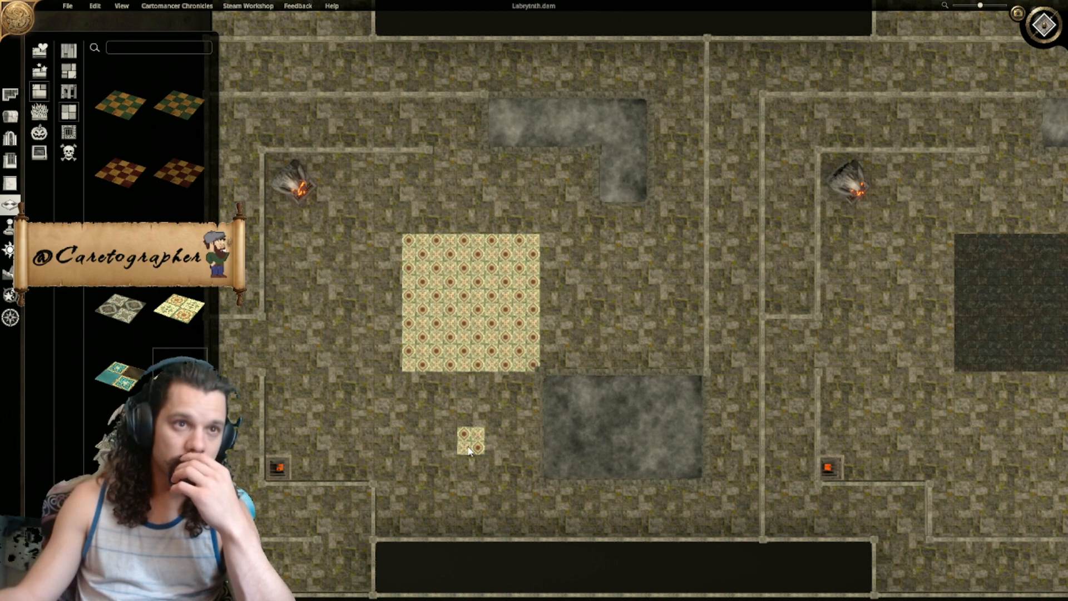
Step: Paint the dark floor patches in the upper-left and upper-right sections with two different cream patterned tiles
{"action": "scroll", "coordinate": [468, 450], "scroll_direction": "down", "scroll_amount": 5}
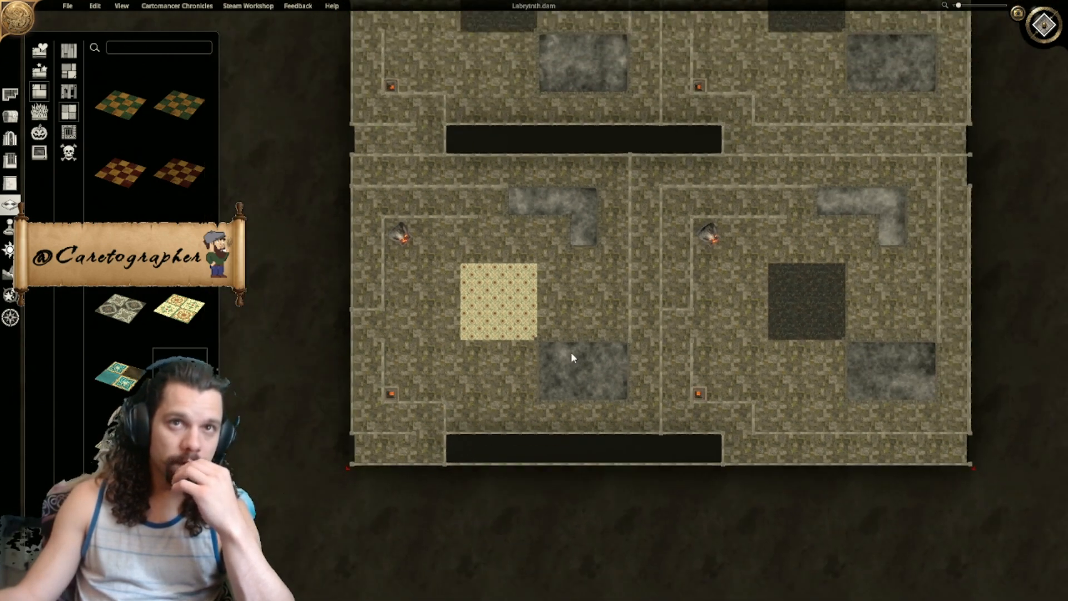
{"action": "middle_click_drag", "start_coordinate": [571, 355], "coordinate": [512, 451]}
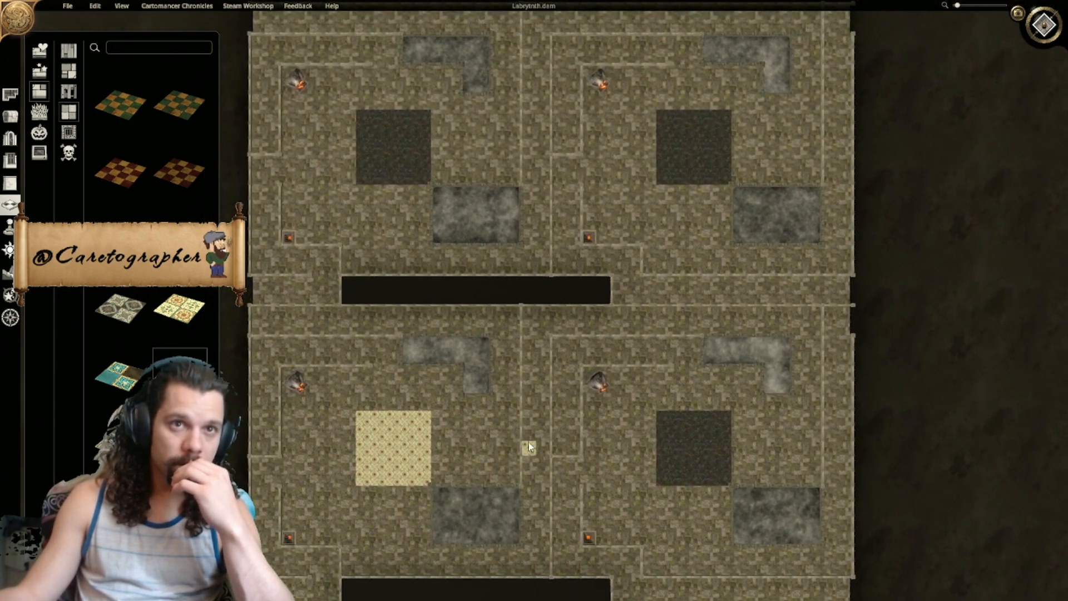
{"action": "middle_click_drag", "start_coordinate": [506, 363], "coordinate": [515, 424]}
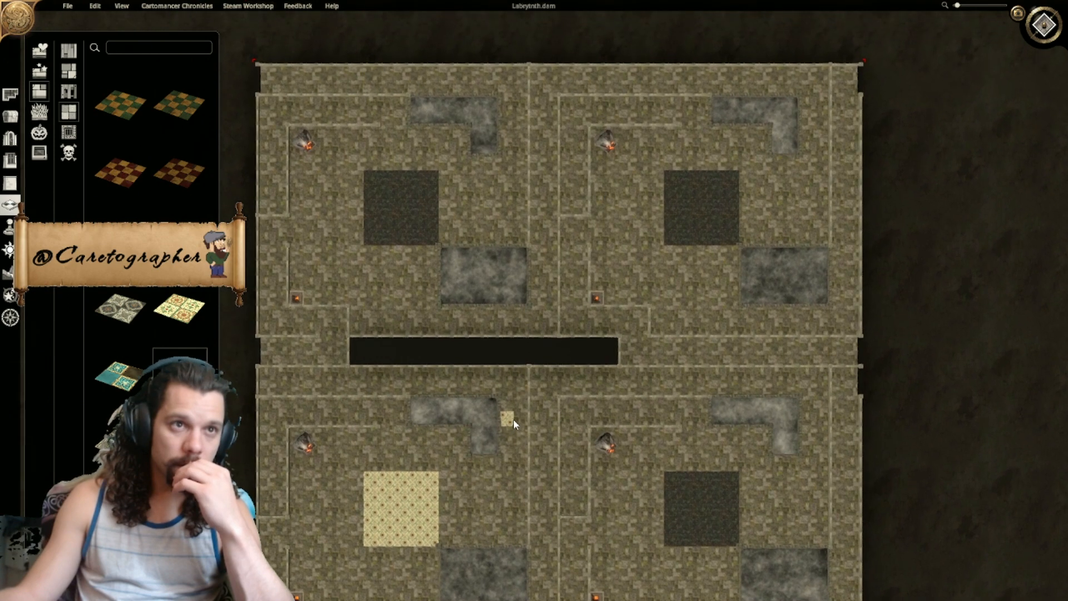
{"action": "left_click", "coordinate": [178, 305]}
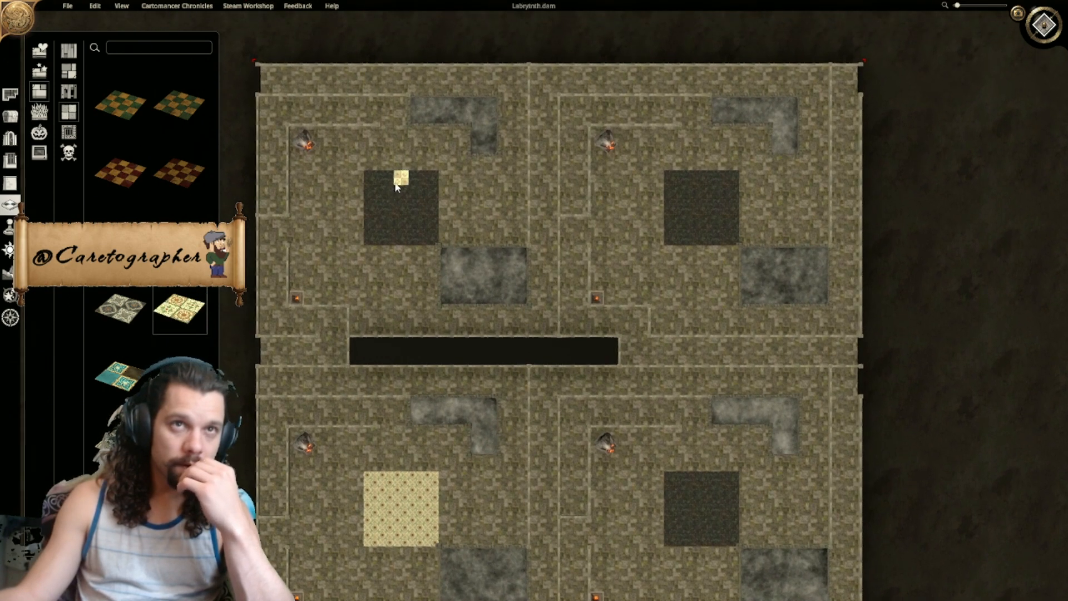
{"action": "left_click_drag", "start_coordinate": [378, 184], "coordinate": [436, 246]}
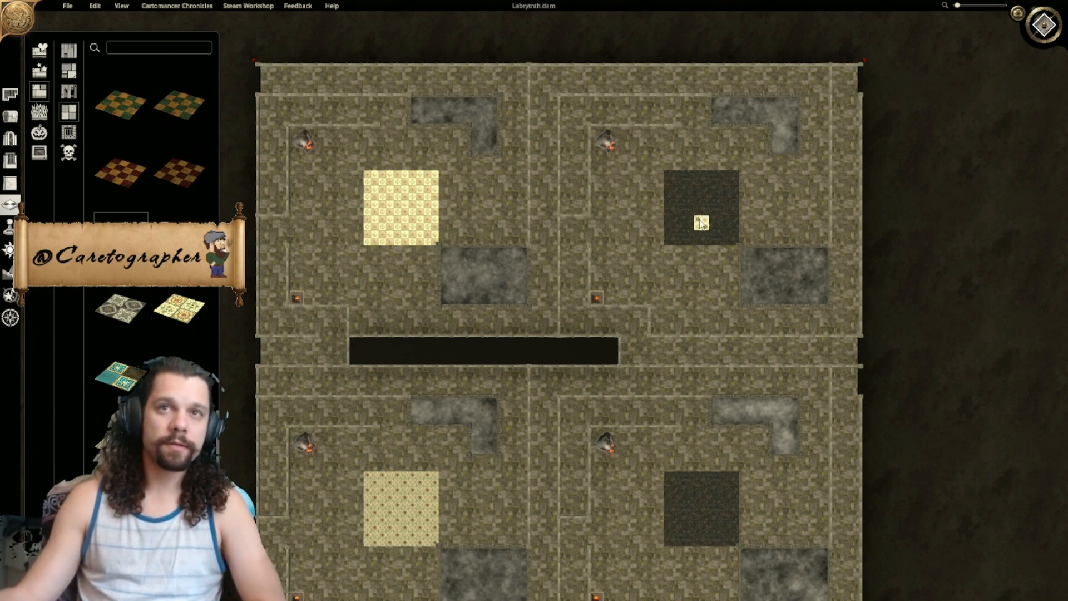
{"action": "left_click_drag", "start_coordinate": [677, 186], "coordinate": [740, 248]}
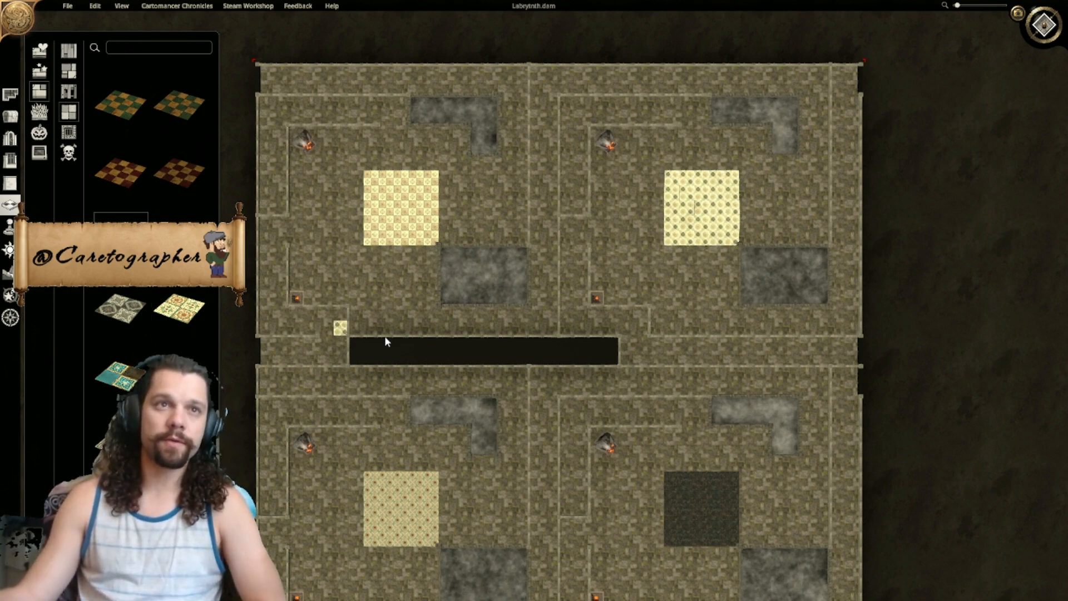
Step: Repaint the floor patch in the upper-left section with magenta marble
{"action": "middle_click_drag", "start_coordinate": [530, 366], "coordinate": [489, 272]}
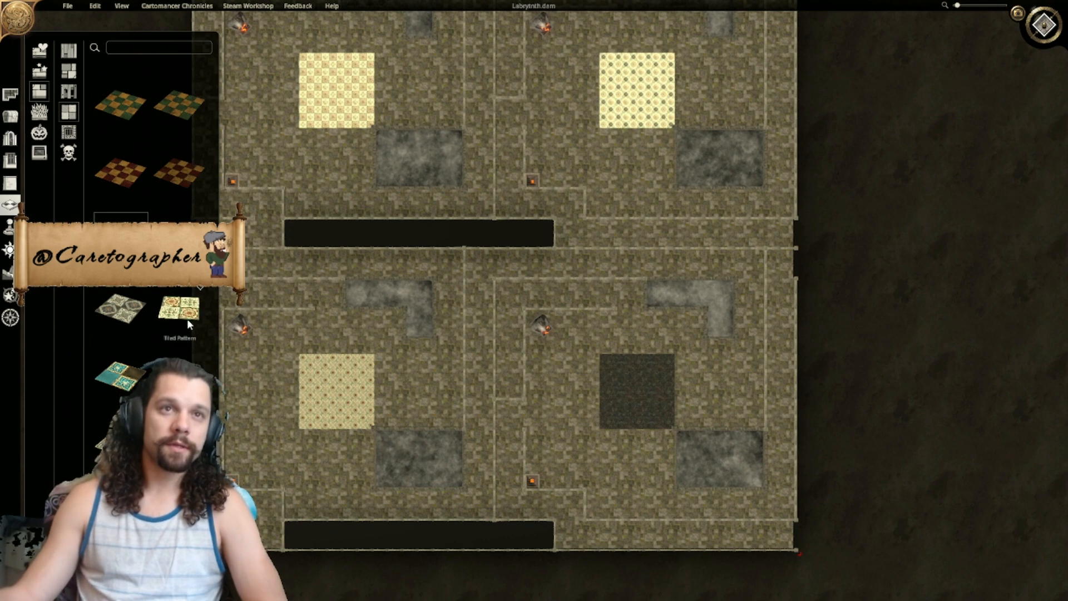
{"action": "middle_click_drag", "start_coordinate": [382, 313], "coordinate": [411, 351]}
{"action": "scroll", "coordinate": [167, 251], "scroll_direction": "down", "scroll_amount": 1}
{"action": "scroll", "coordinate": [166, 250], "scroll_direction": "up", "scroll_amount": 1}
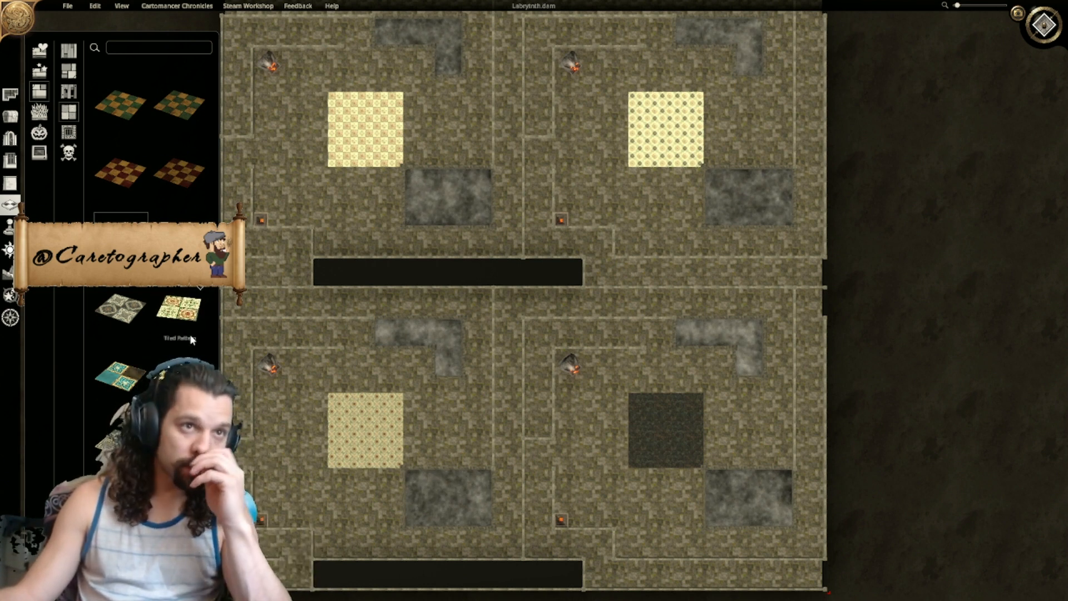
{"action": "left_click_drag", "start_coordinate": [192, 339], "coordinate": [352, 250]}
{"action": "right_click_drag", "start_coordinate": [352, 251], "coordinate": [376, 319]}
{"action": "scroll", "coordinate": [201, 362], "scroll_direction": "up", "scroll_amount": 10}
{"action": "scroll", "coordinate": [201, 361], "scroll_direction": "down", "scroll_amount": 8}
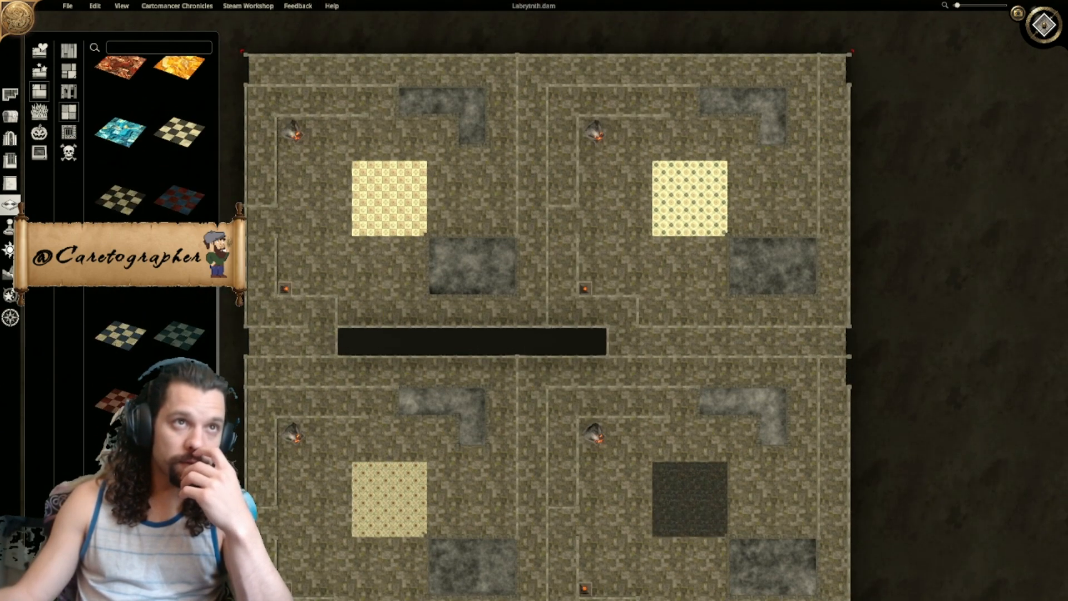
{"action": "scroll", "coordinate": [151, 222], "scroll_direction": "up", "scroll_amount": 1}
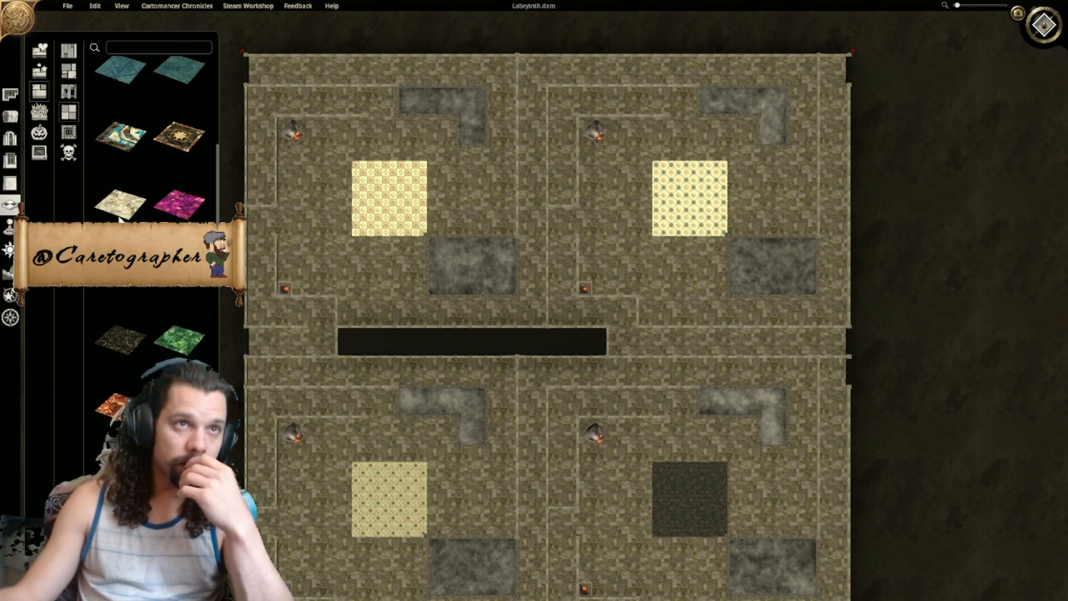
{"action": "scroll", "coordinate": [145, 340], "scroll_direction": "up", "scroll_amount": 7}
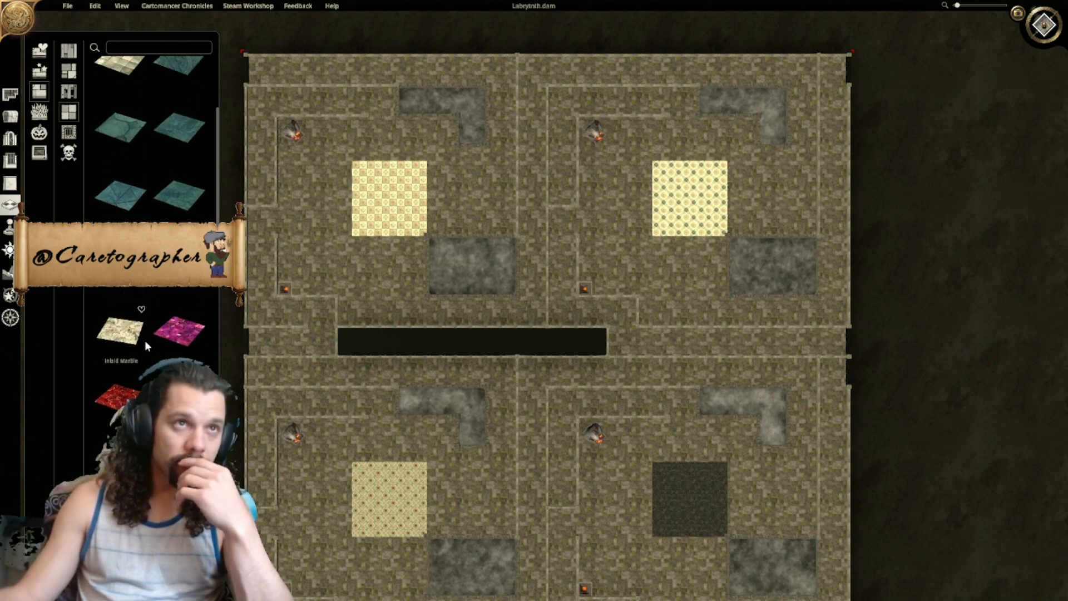
{"action": "scroll", "coordinate": [145, 339], "scroll_direction": "up", "scroll_amount": 1}
{"action": "scroll", "coordinate": [145, 339], "scroll_direction": "down", "scroll_amount": 2}
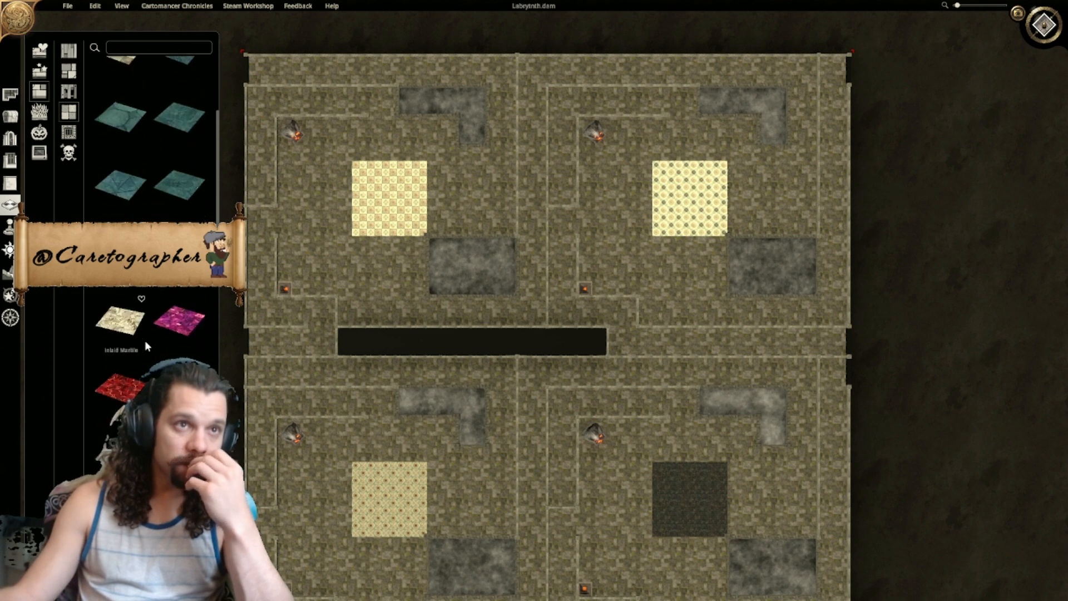
{"action": "scroll", "coordinate": [145, 343], "scroll_direction": "down", "scroll_amount": 5}
{"action": "left_click", "coordinate": [179, 219]}
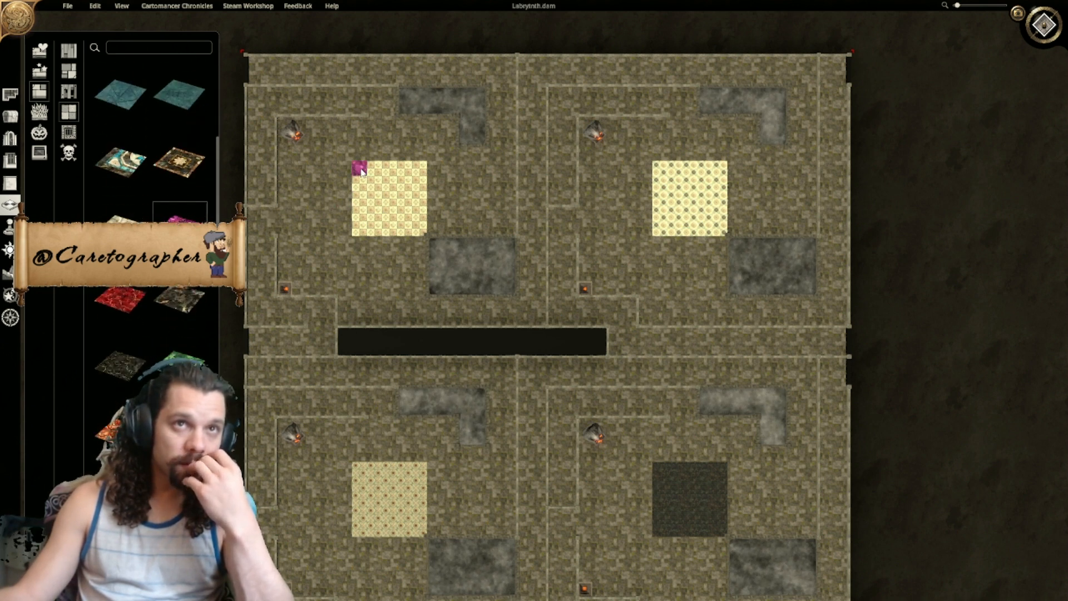
{"action": "left_click_drag", "start_coordinate": [408, 214], "coordinate": [420, 231]}
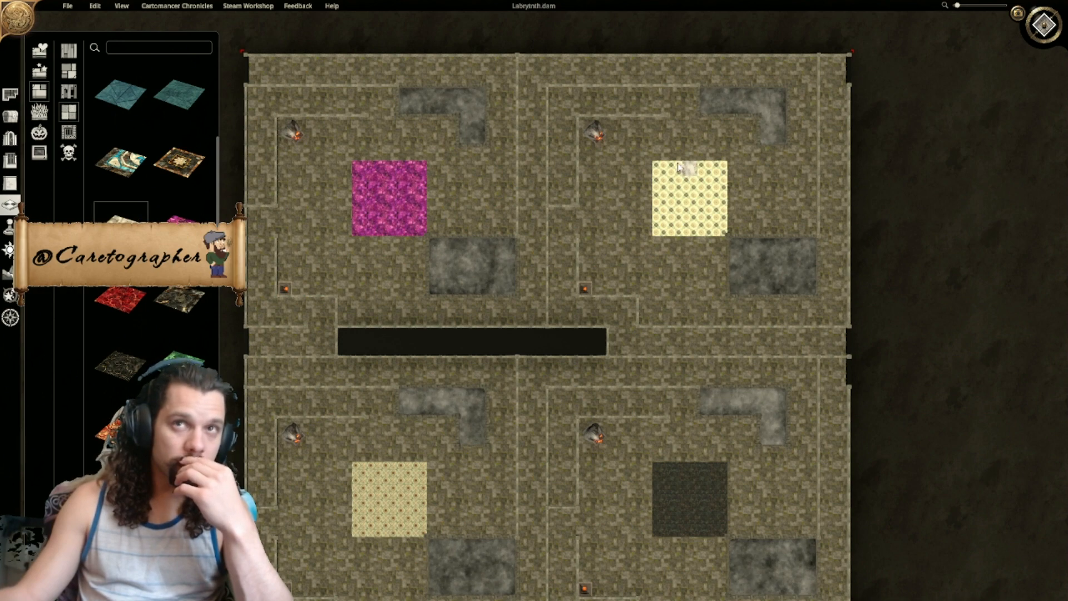
Step: Paint the upper-right section's floor patch with cream marble and the lower-left section's patch with dark marble
{"action": "left_click_drag", "start_coordinate": [684, 191], "coordinate": [718, 227]}
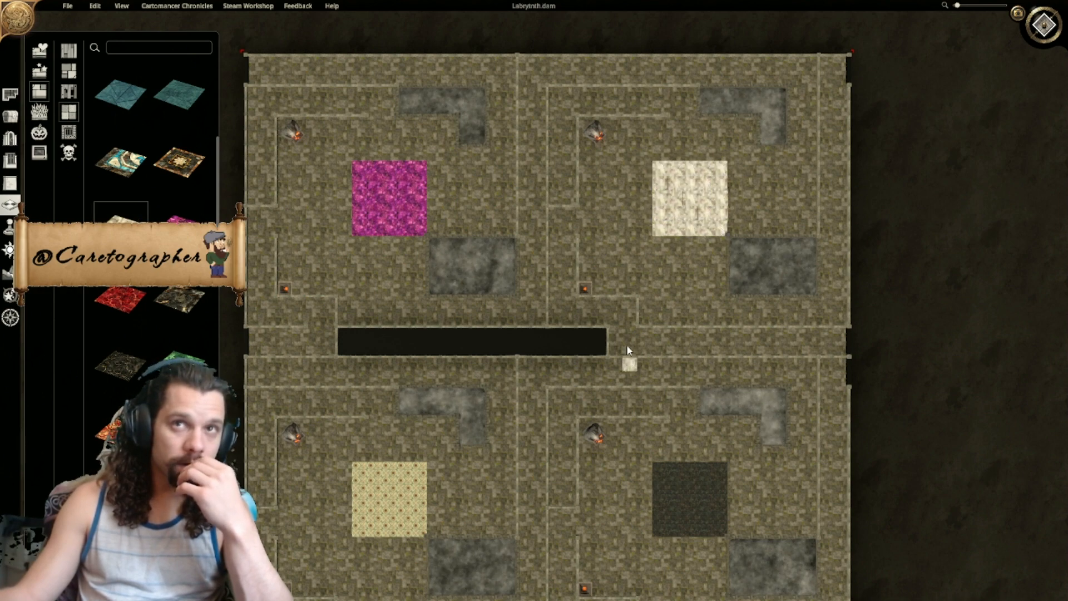
{"action": "right_click_drag", "start_coordinate": [627, 356], "coordinate": [609, 272]}
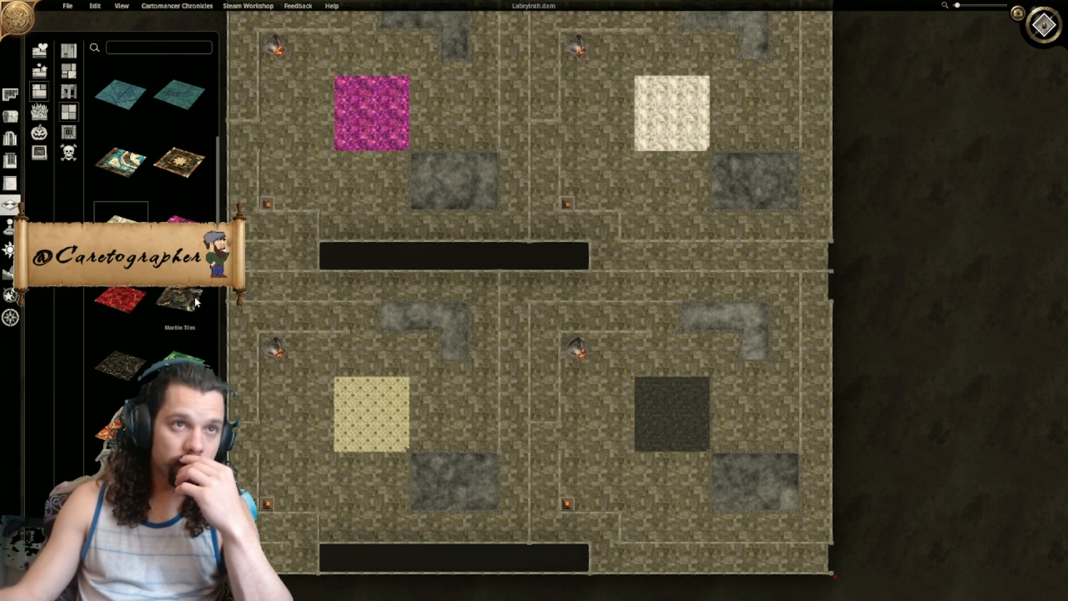
{"action": "left_click", "coordinate": [113, 358]}
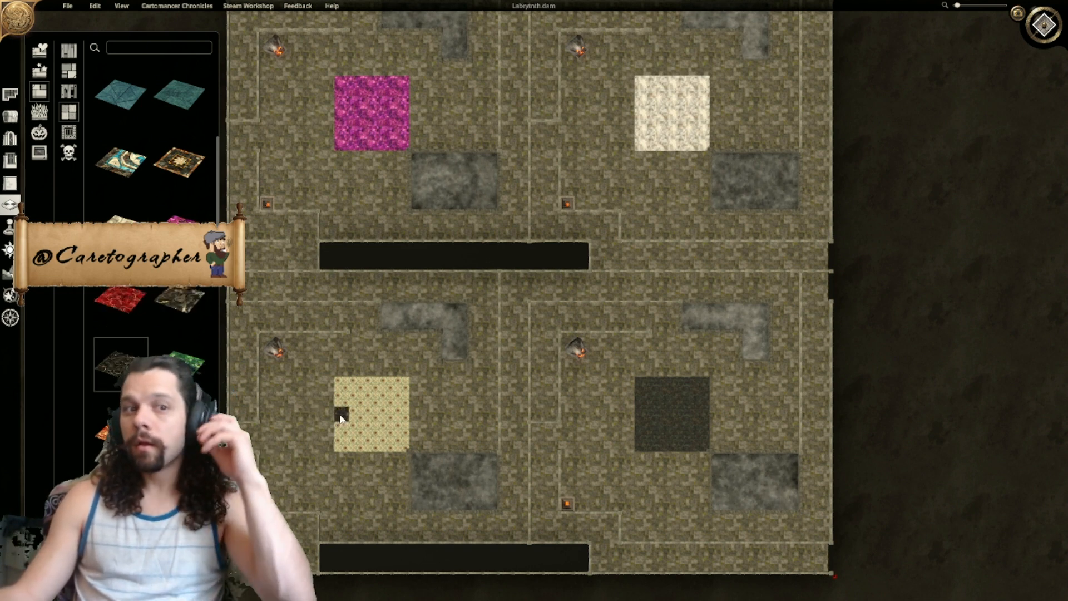
{"action": "left_click_drag", "start_coordinate": [336, 379], "coordinate": [402, 448]}
{"action": "right_click_drag", "start_coordinate": [488, 426], "coordinate": [461, 315]}
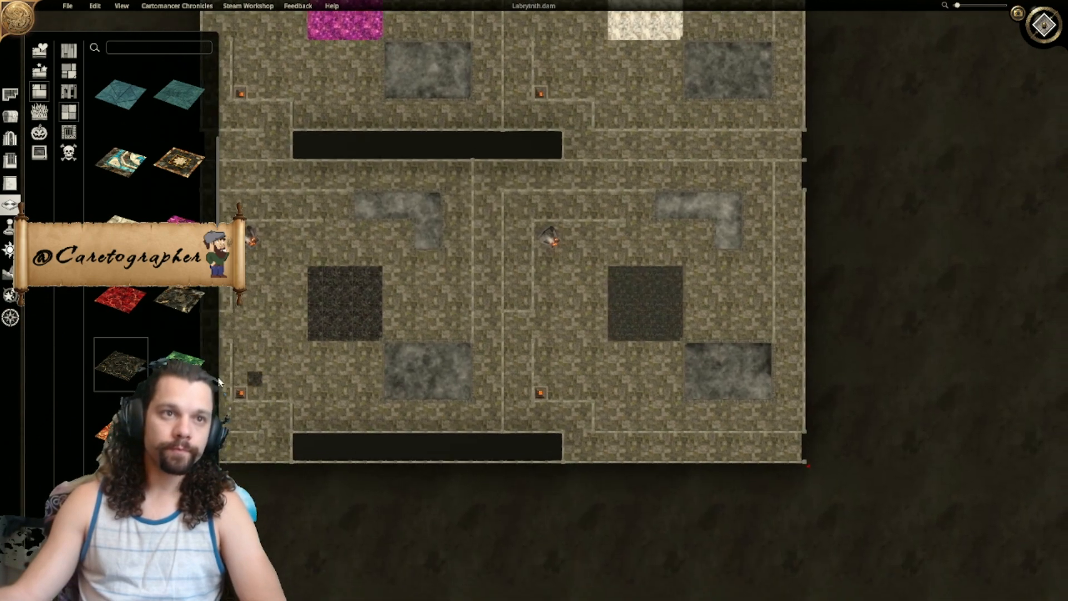
Step: Paint the lower-right section's floor patch with orange-red marble and the upper-left section's patch with blue marble
{"action": "left_click_drag", "start_coordinate": [615, 273], "coordinate": [679, 333]}
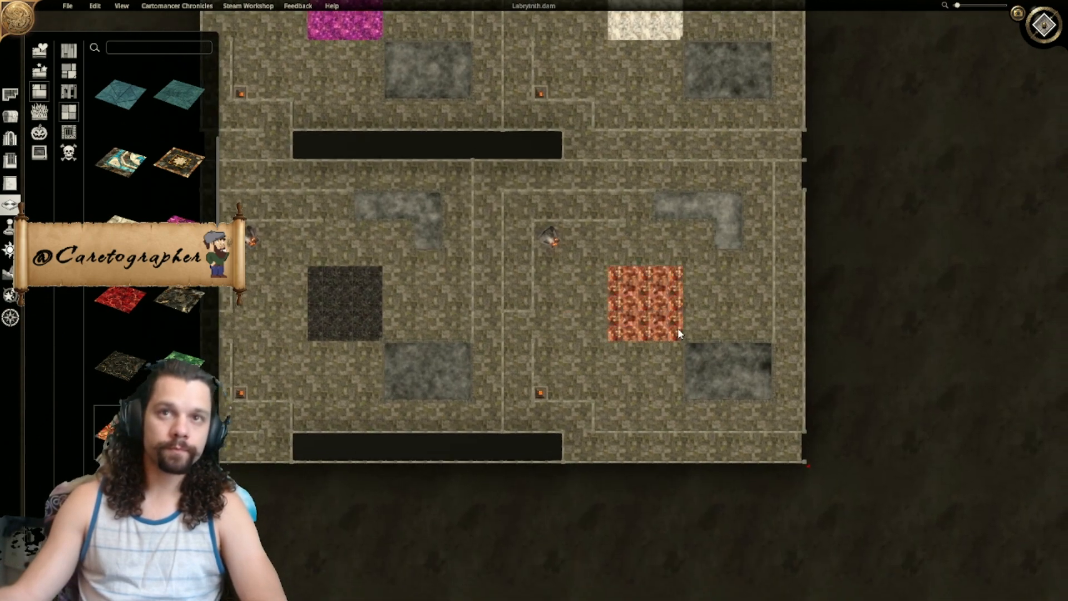
{"action": "right_click_drag", "start_coordinate": [552, 213], "coordinate": [599, 331]}
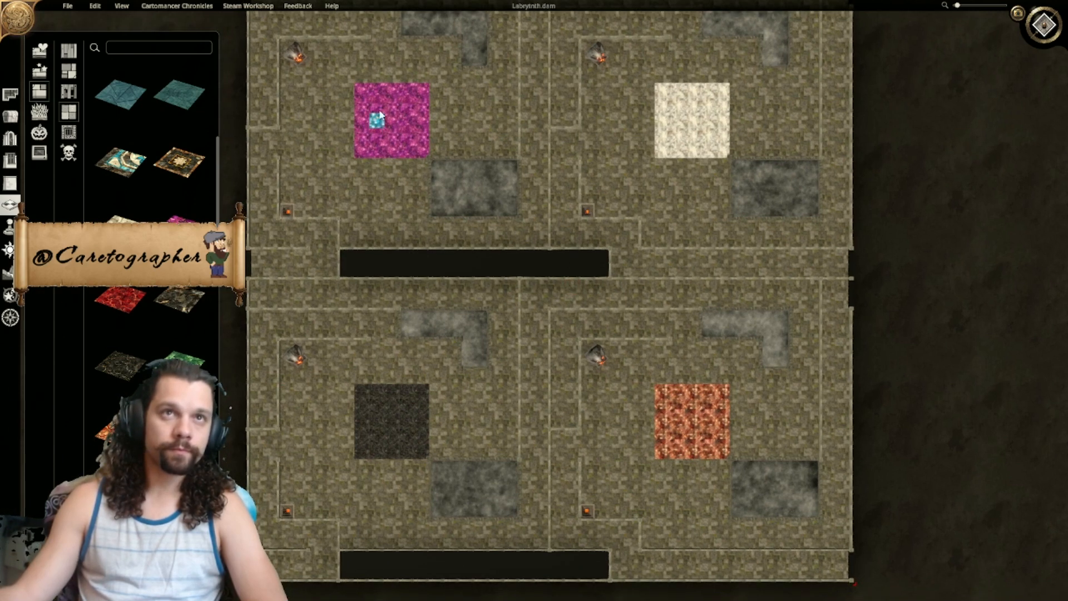
{"action": "left_click_drag", "start_coordinate": [364, 94], "coordinate": [426, 147]}
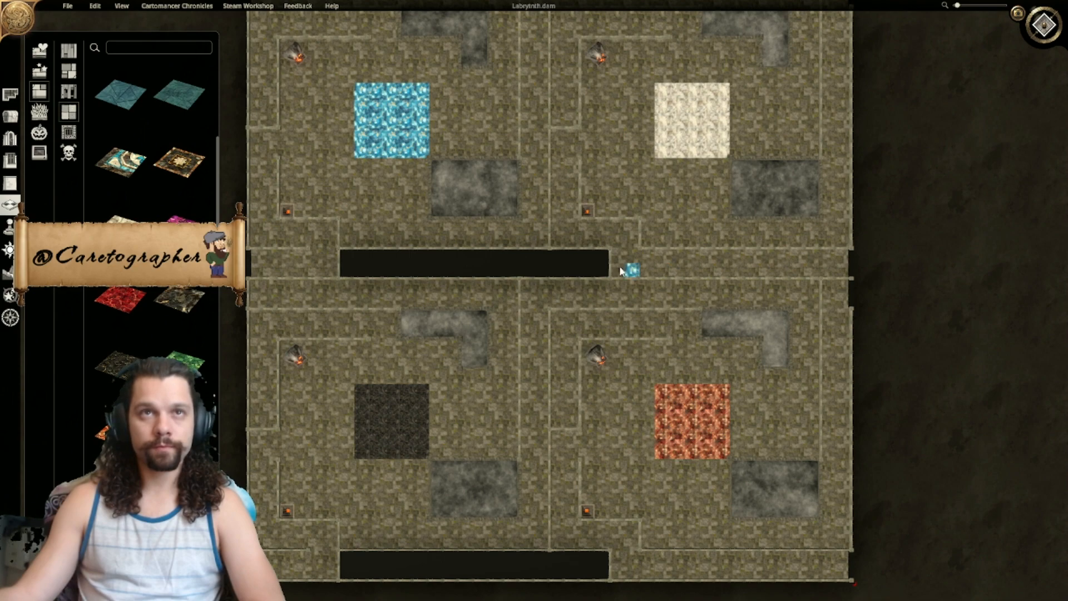
Step: Switch to the 3D view and examine the marble floor patches across the labyrinth's four sections
{"action": "right_click_drag", "start_coordinate": [531, 223], "coordinate": [656, 316]}
{"action": "left_click", "coordinate": [1044, 25]}
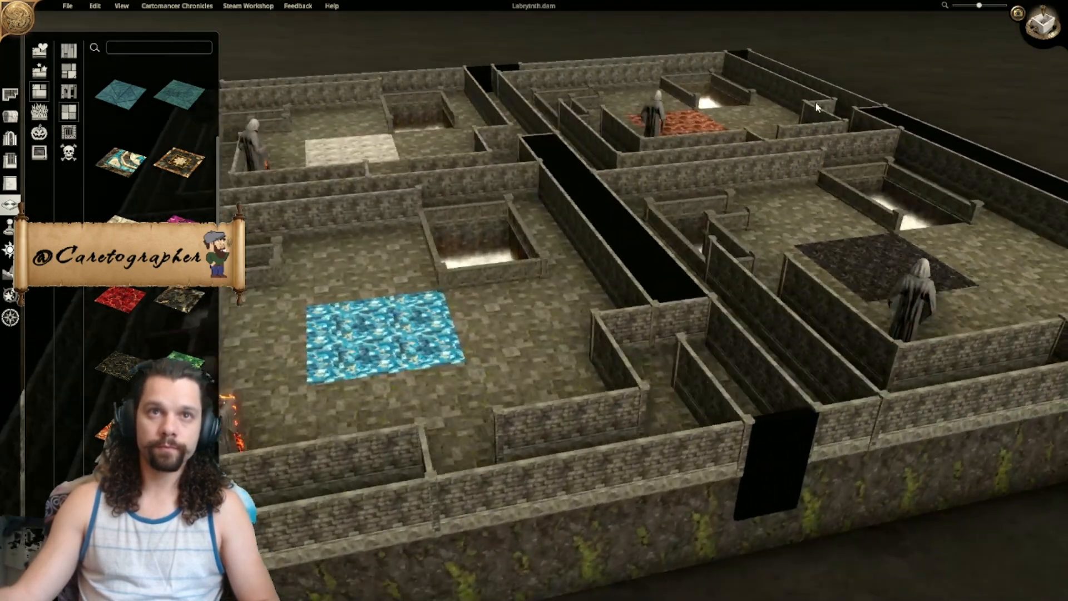
{"action": "middle_click_drag", "start_coordinate": [514, 233], "coordinate": [794, 230]}
{"action": "scroll", "coordinate": [633, 337], "scroll_direction": "up", "scroll_amount": 1}
{"action": "middle_click_drag", "start_coordinate": [633, 337], "coordinate": [378, 207]}
{"action": "scroll", "coordinate": [813, 275], "scroll_direction": "up", "scroll_amount": 1}
{"action": "scroll", "coordinate": [458, 214], "scroll_direction": "up", "scroll_amount": 1}
{"action": "scroll", "coordinate": [567, 250], "scroll_direction": "up", "scroll_amount": 1}
{"action": "middle_click_drag", "start_coordinate": [584, 250], "coordinate": [642, 265]}
Step: Examine the blue marble patch and its neighbouring pits and walls up close from several angles
{"action": "scroll", "coordinate": [691, 320], "scroll_direction": "down", "scroll_amount": 5}
{"action": "scroll", "coordinate": [692, 320], "scroll_direction": "down", "scroll_amount": 2}
{"action": "scroll", "coordinate": [687, 323], "scroll_direction": "up", "scroll_amount": 4}
{"action": "scroll", "coordinate": [656, 305], "scroll_direction": "up", "scroll_amount": 2}
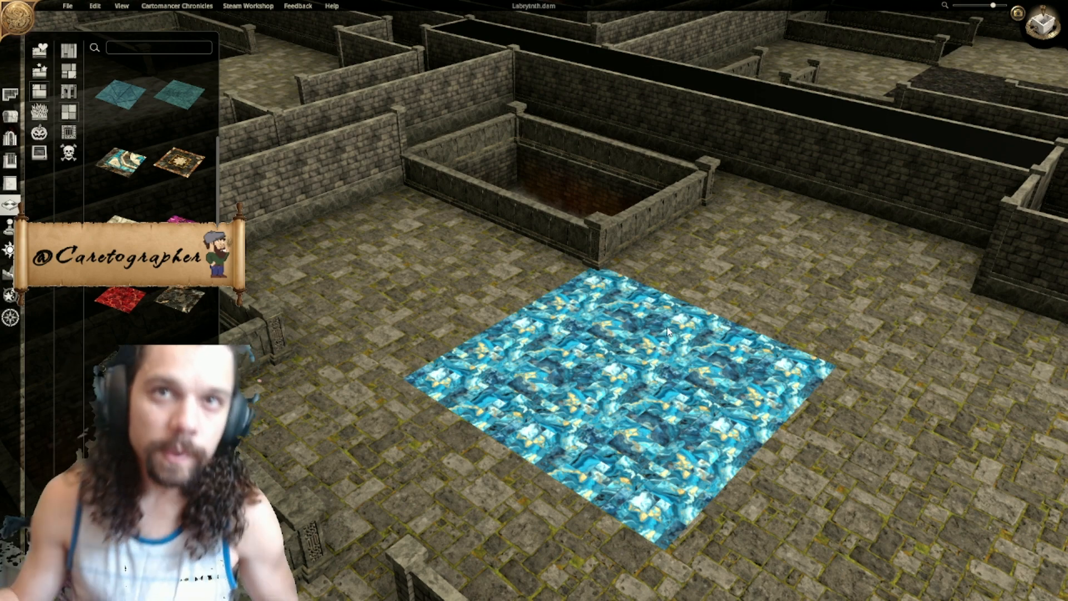
{"action": "scroll", "coordinate": [640, 330], "scroll_direction": "down", "scroll_amount": 3}
{"action": "scroll", "coordinate": [612, 329], "scroll_direction": "up", "scroll_amount": 2}
{"action": "middle_click_drag", "start_coordinate": [588, 329], "coordinate": [490, 343]}
{"action": "scroll", "coordinate": [489, 343], "scroll_direction": "down", "scroll_amount": 2}
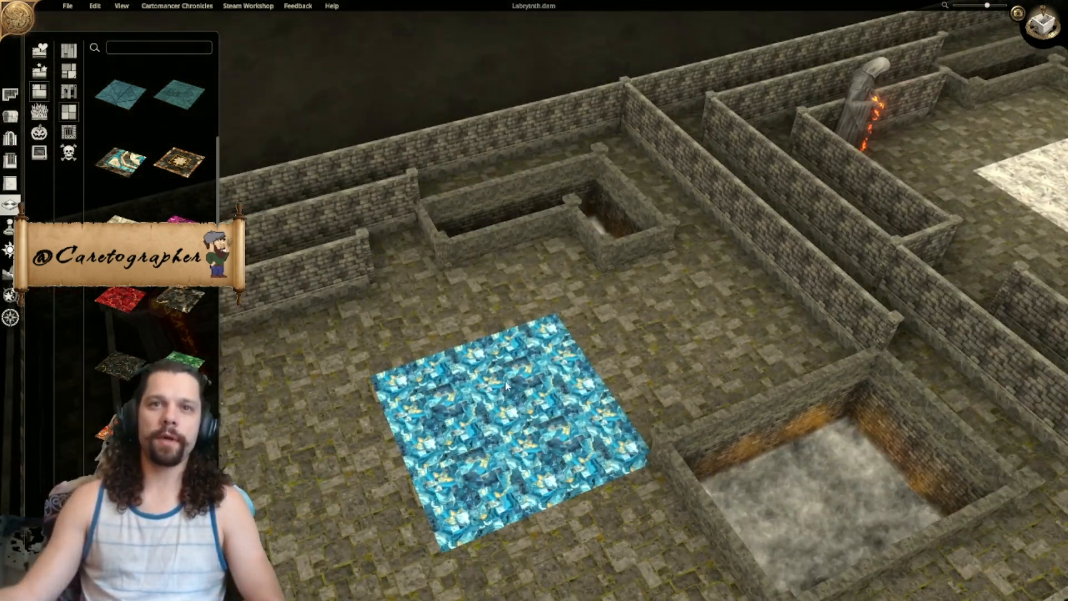
{"action": "right_click_drag", "start_coordinate": [489, 344], "coordinate": [529, 297]}
{"action": "middle_click_drag", "start_coordinate": [529, 298], "coordinate": [628, 300]}
Step: Look through the wall styles available for changing all walls in a room
{"action": "left_click", "coordinate": [15, 184]}
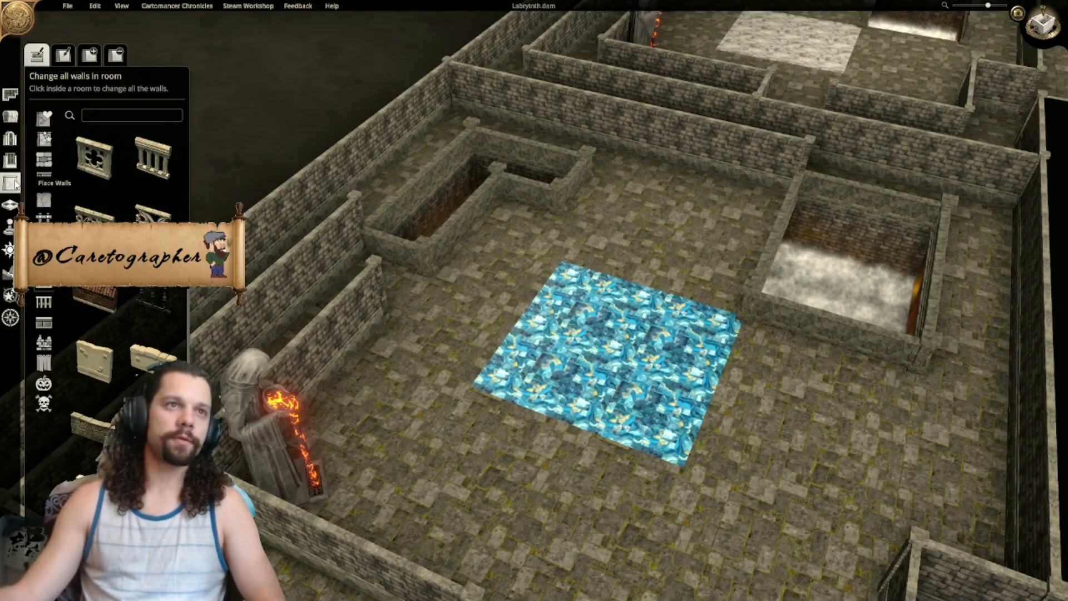
{"action": "middle_click_drag", "start_coordinate": [501, 425], "coordinate": [343, 393]}
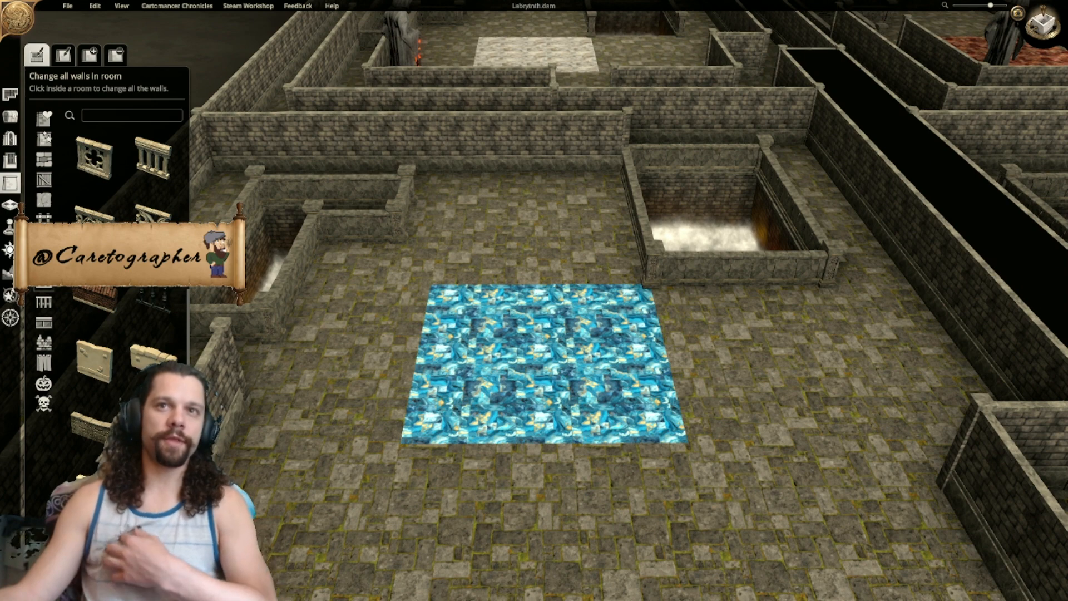
{"action": "scroll", "coordinate": [134, 380], "scroll_direction": "up", "scroll_amount": 6}
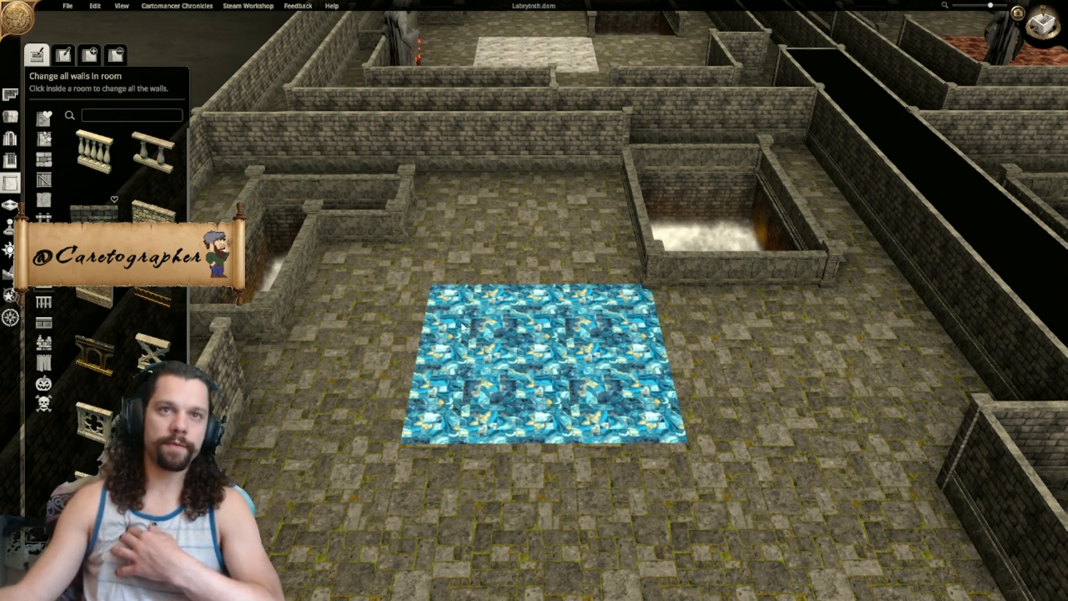
Step: Place a short stone wall object at the edge of the blue marble patch
{"action": "left_click", "coordinate": [10, 118]}
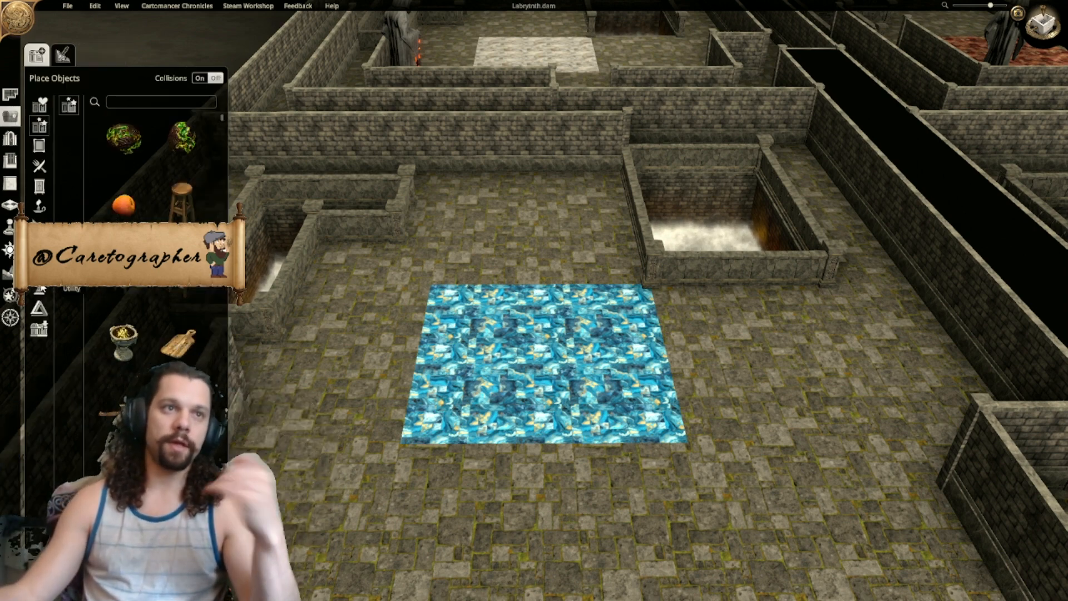
{"action": "left_click", "coordinate": [40, 268]}
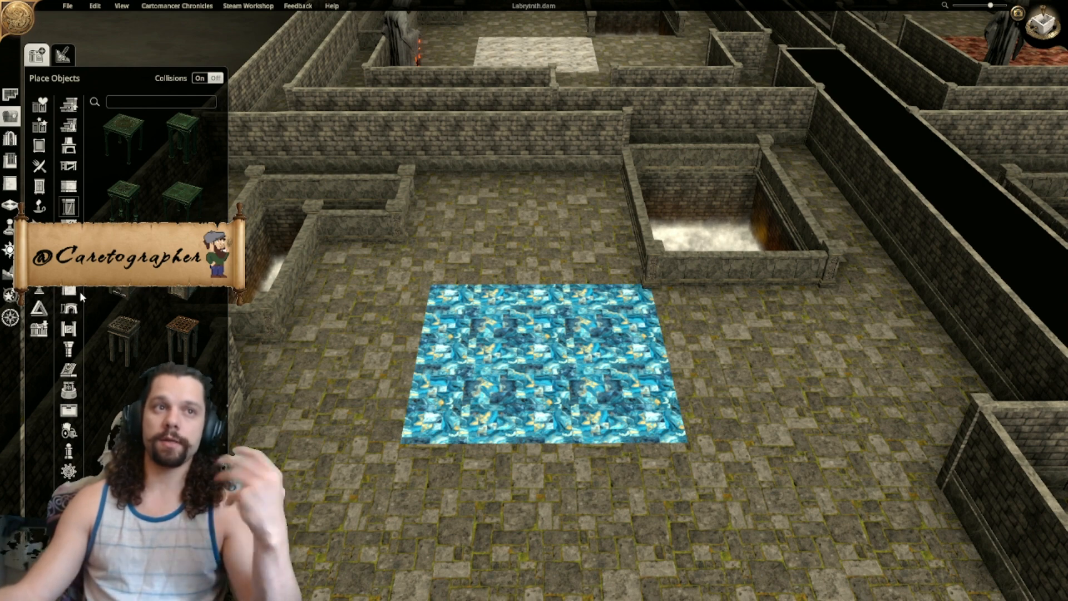
{"action": "left_click", "coordinate": [76, 289]}
{"action": "scroll", "coordinate": [167, 345], "scroll_direction": "down", "scroll_amount": 3}
{"action": "left_click", "coordinate": [183, 347]}
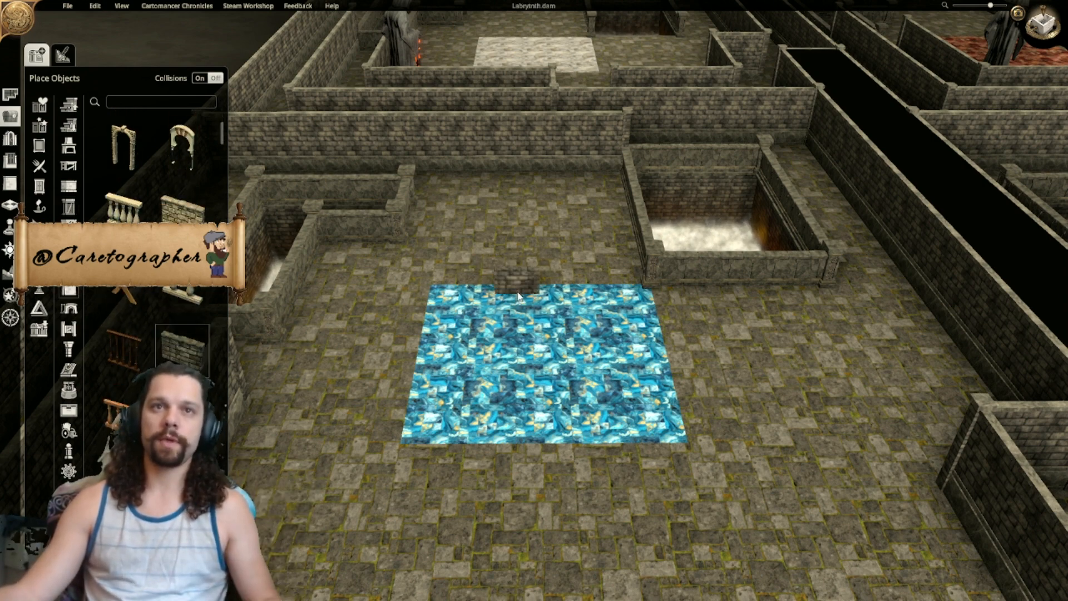
{"action": "left_click", "coordinate": [523, 289]}
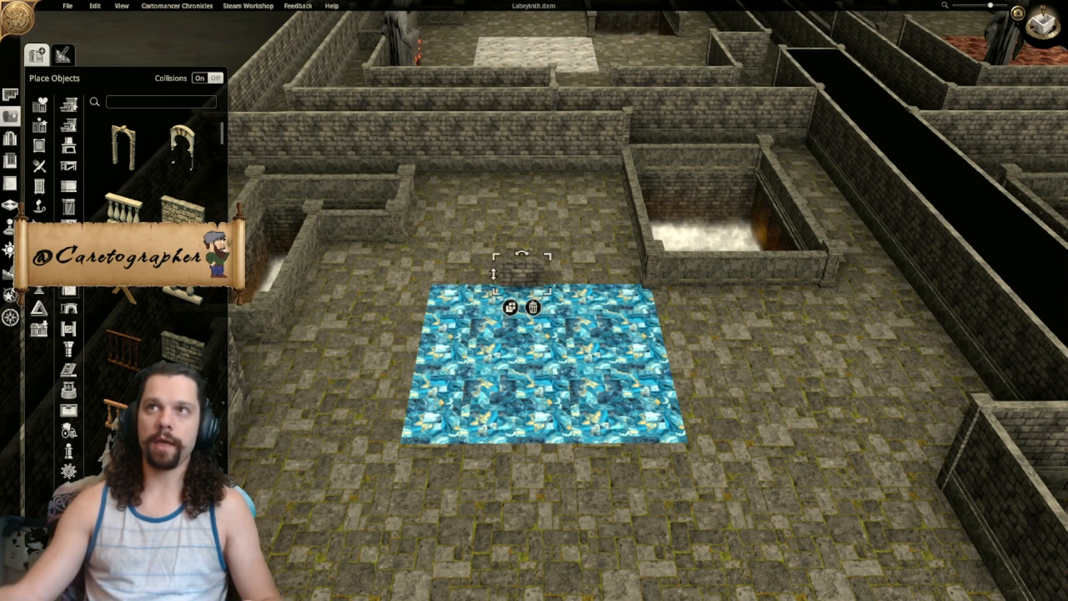
Step: In the top-down view, move the wall piece along the blue patch's edge to meet the pit's corner post
{"action": "left_click", "coordinate": [1041, 25]}
{"action": "scroll", "coordinate": [662, 339], "scroll_direction": "up", "scroll_amount": 5}
{"action": "right_click_drag", "start_coordinate": [662, 339], "coordinate": [537, 114]}
{"action": "left_click_drag", "start_coordinate": [514, 117], "coordinate": [512, 462]}
{"action": "right_click_drag", "start_coordinate": [589, 428], "coordinate": [606, 342]}
{"action": "mouse_move", "coordinate": [529, 368]}
{"action": "left_mouse_down"}
{"action": "mouse_move", "coordinate": [557, 359]}
{"action": "mouse_move", "coordinate": [543, 355]}
{"action": "left_mouse_up"}
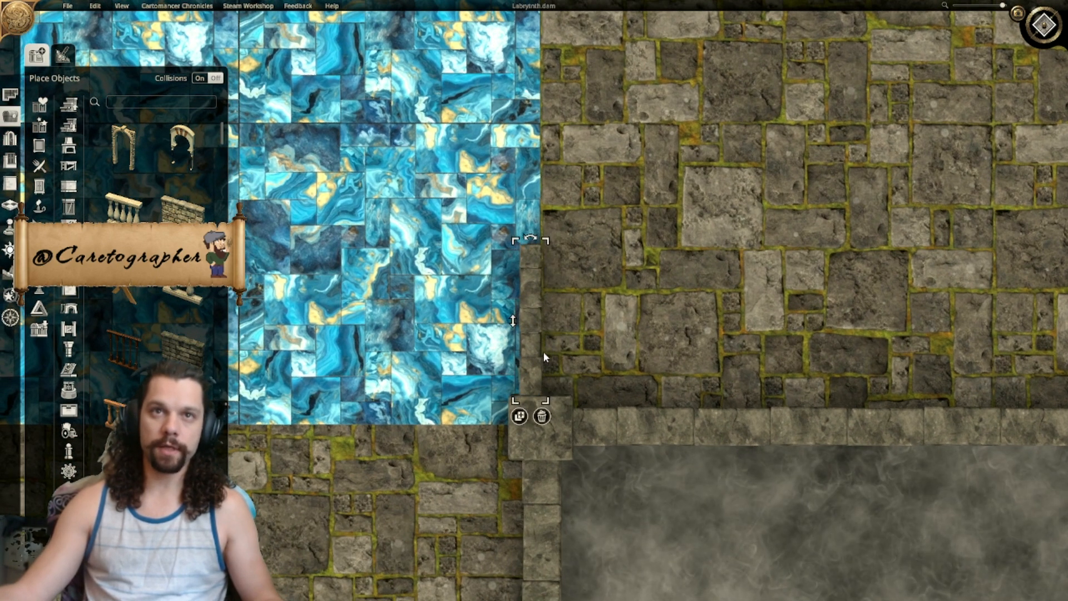
{"action": "key", "text": "alt"}
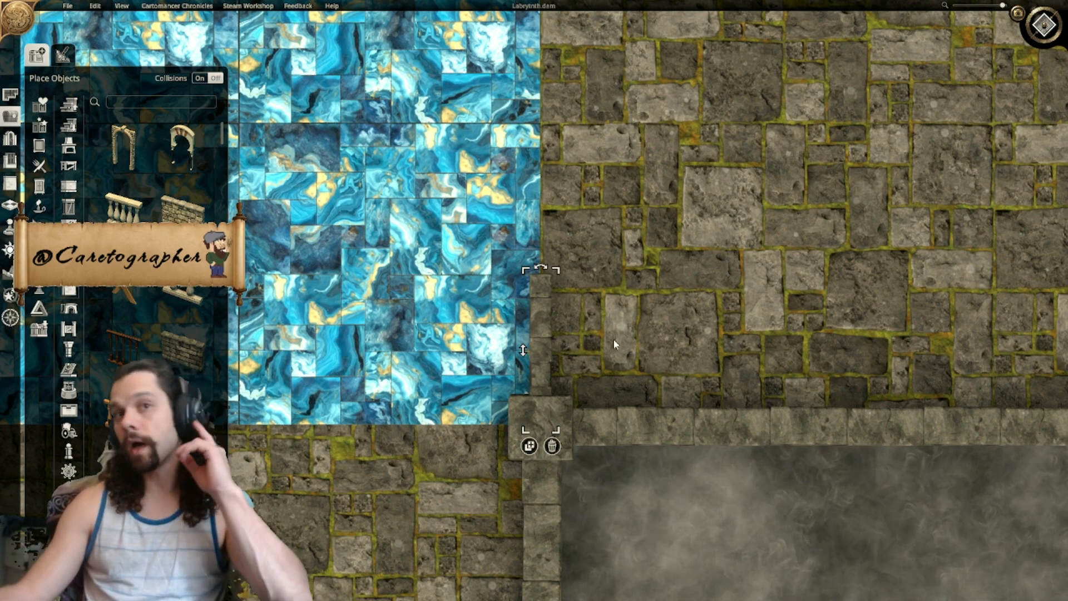
Step: In the 3D view, lower the wall piece beside the pit's corner post so it sinks partly into the floor
{"action": "left_click", "coordinate": [665, 296]}
{"action": "scroll", "coordinate": [729, 339], "scroll_direction": "up", "scroll_amount": 1}
{"action": "middle_click_drag", "start_coordinate": [729, 339], "coordinate": [496, 396]}
{"action": "left_click", "coordinate": [505, 467]}
{"action": "right_click_drag", "start_coordinate": [505, 467], "coordinate": [527, 255]}
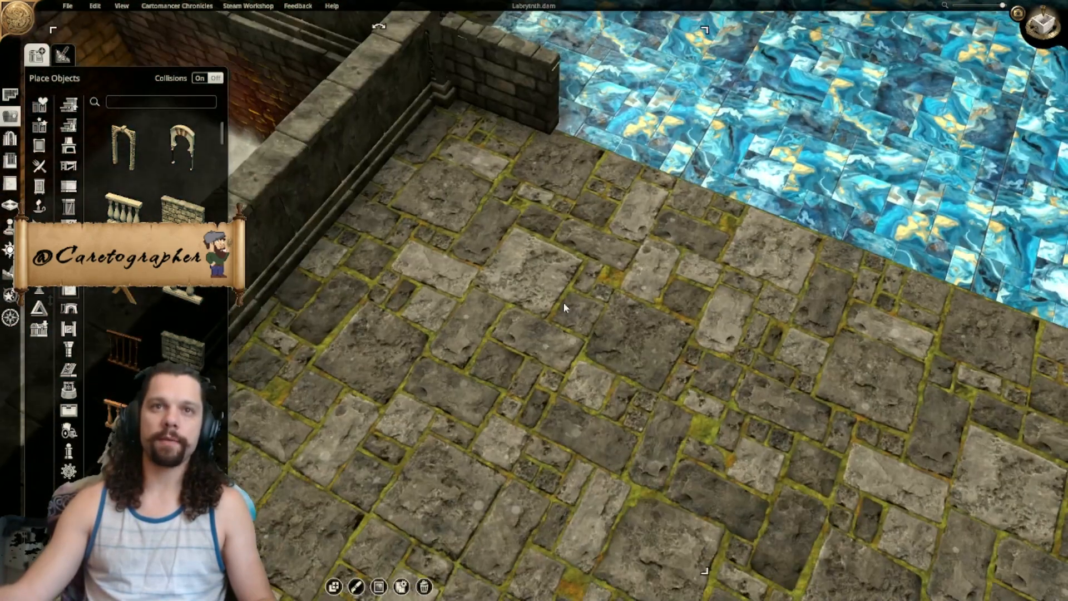
{"action": "middle_click_drag", "start_coordinate": [527, 253], "coordinate": [547, 313]}
{"action": "left_click", "coordinate": [655, 150]}
{"action": "left_click", "coordinate": [597, 242]}
{"action": "right_click_drag", "start_coordinate": [597, 241], "coordinate": [570, 271]}
{"action": "left_click_drag", "start_coordinate": [479, 257], "coordinate": [487, 297]}
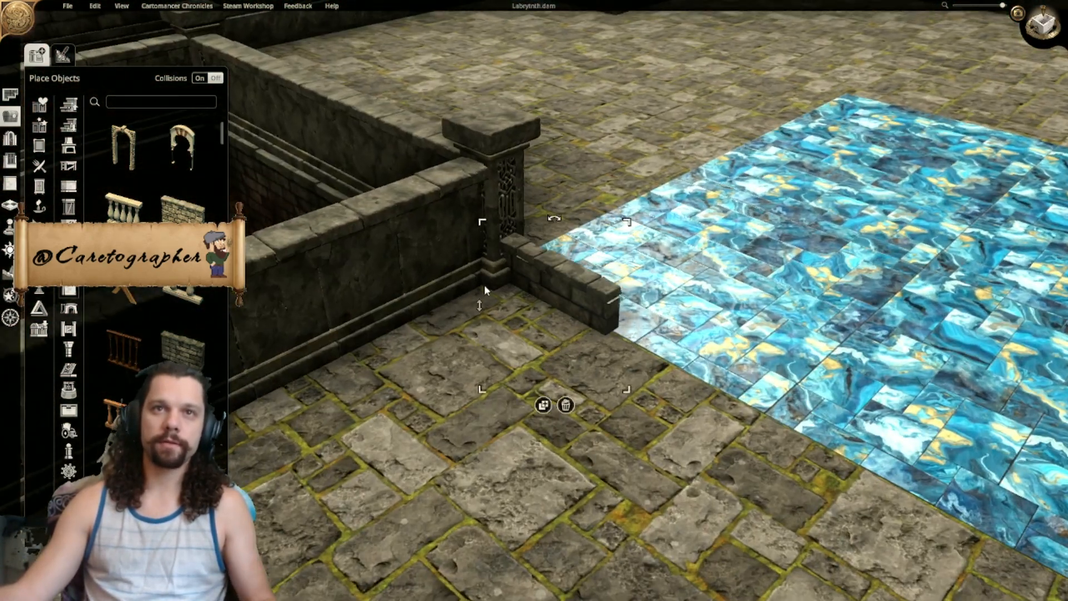
Step: Duplicate the sunken wall piece and line the copies end to end along the blue patch's edge, starting at the pit's corner post
{"action": "right_click_drag", "start_coordinate": [646, 348], "coordinate": [562, 282]}
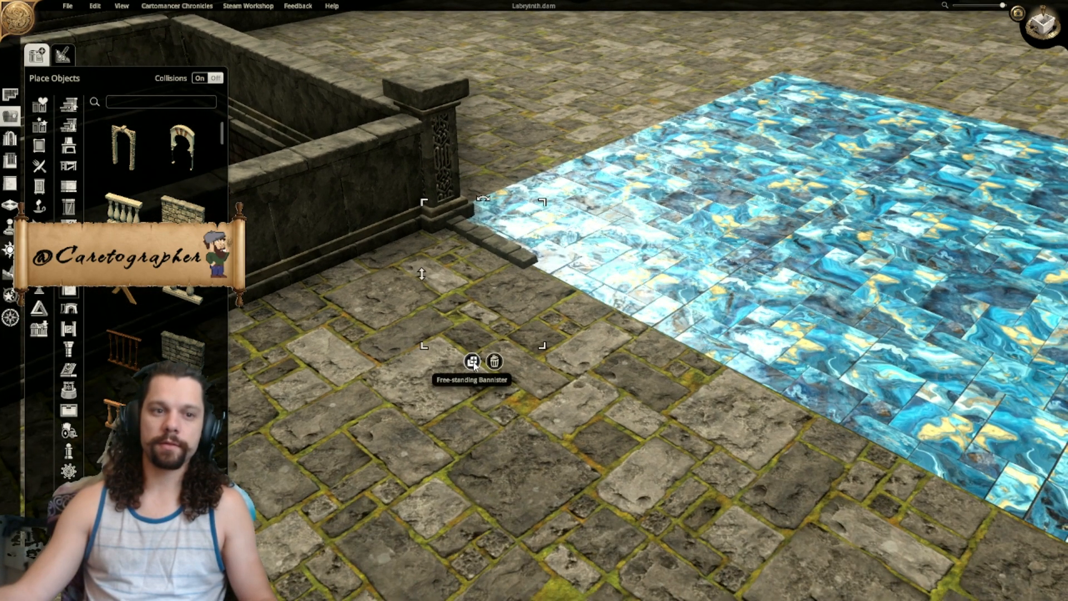
{"action": "left_click", "coordinate": [473, 362]}
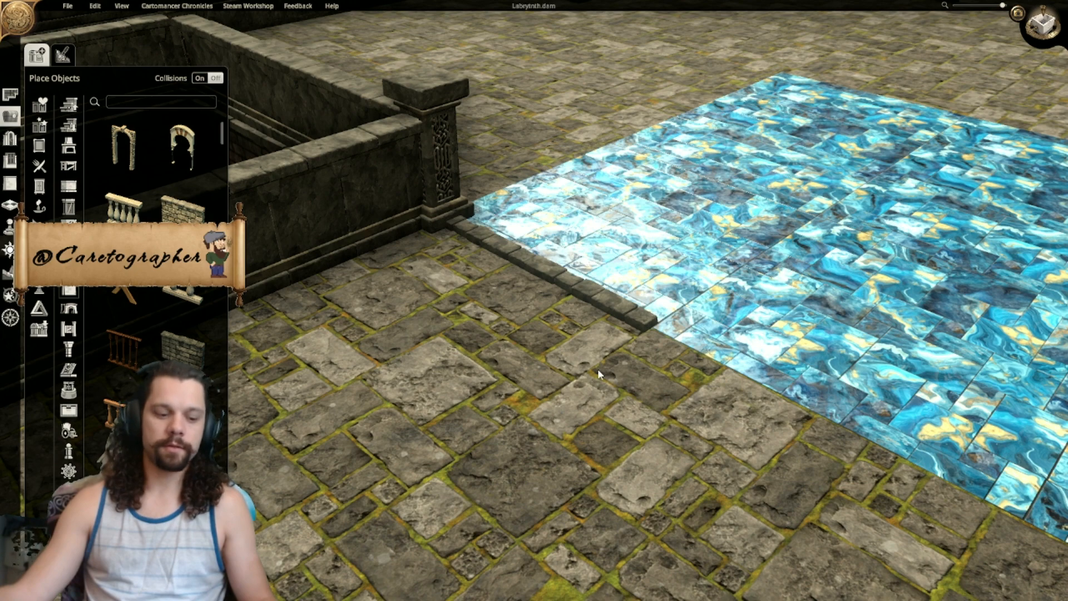
{"action": "right_click_drag", "start_coordinate": [707, 424], "coordinate": [530, 327]}
{"action": "left_click", "coordinate": [555, 341]}
{"action": "left_click", "coordinate": [667, 392]}
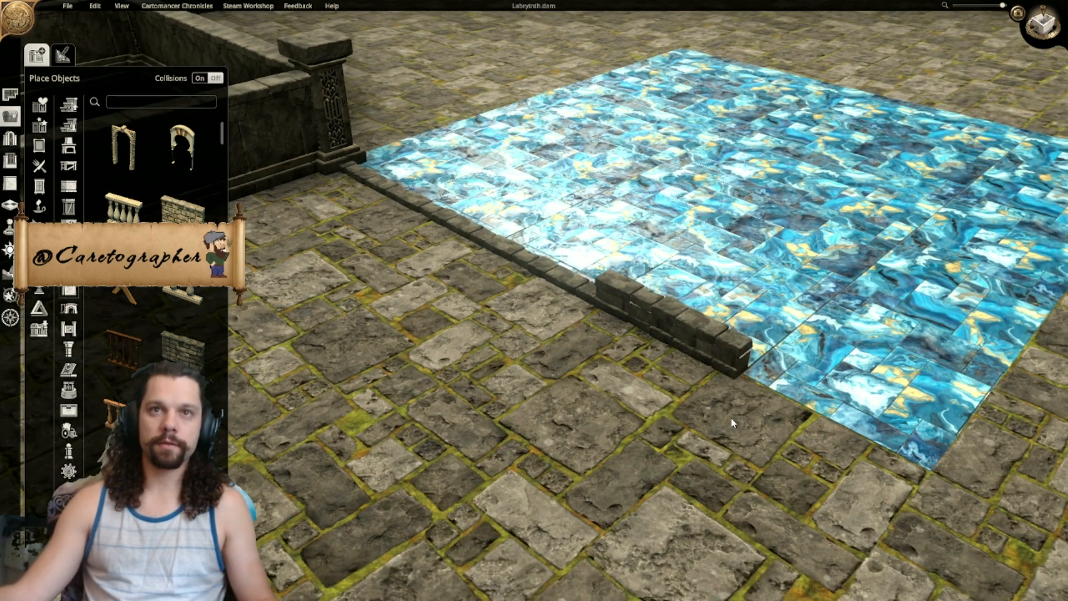
Step: Rotate the wall piece at the patch corner and continue the low stone edging along the remaining sides of the blue patch
{"action": "right_click_drag", "start_coordinate": [801, 478], "coordinate": [549, 346]}
{"action": "left_click", "coordinate": [548, 346]}
{"action": "key", "text": "r"}
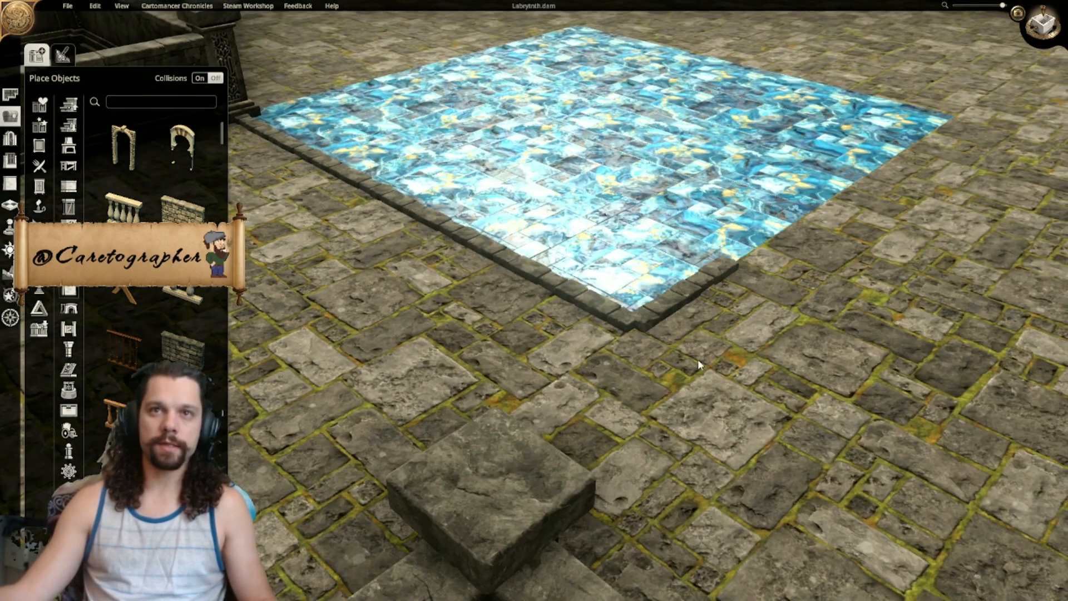
{"action": "left_click", "coordinate": [697, 359]}
{"action": "scroll", "coordinate": [784, 317], "scroll_direction": "up", "scroll_amount": 3}
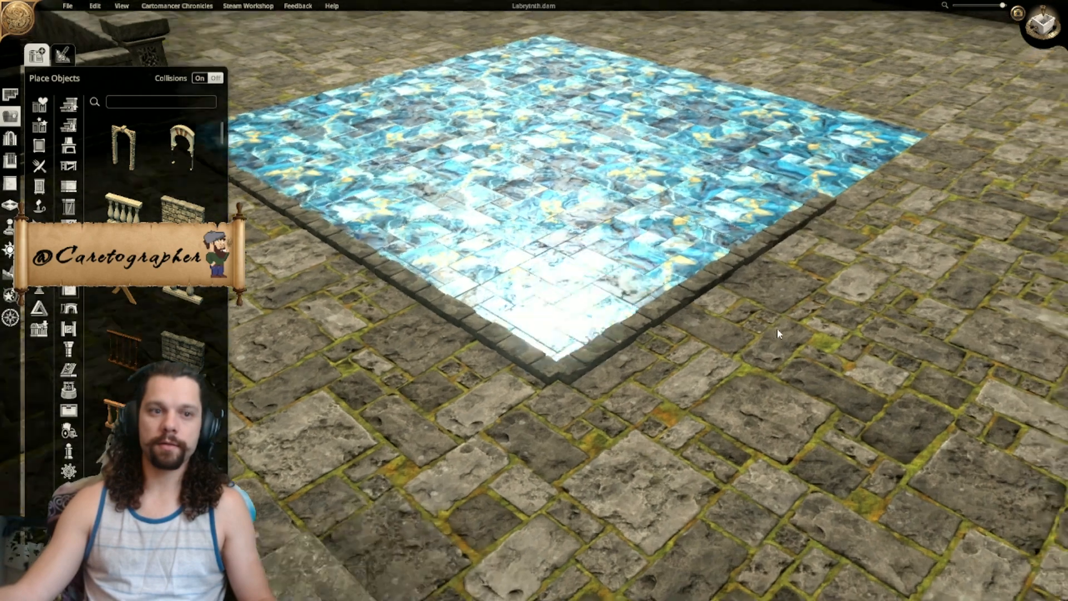
{"action": "scroll", "coordinate": [835, 311], "scroll_direction": "up", "scroll_amount": 2}
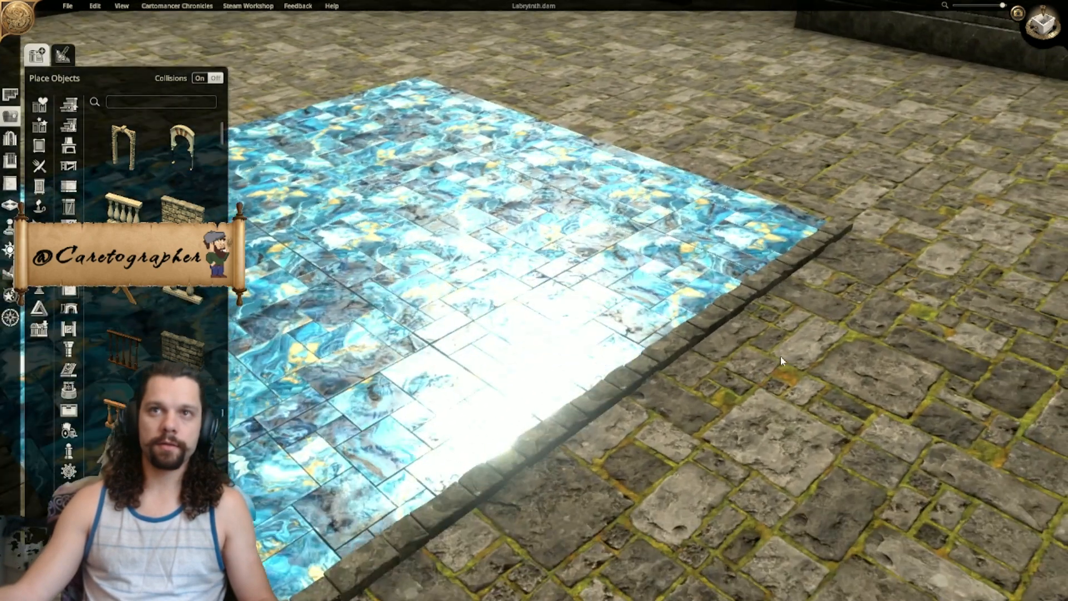
{"action": "scroll", "coordinate": [838, 304], "scroll_direction": "down", "scroll_amount": 5}
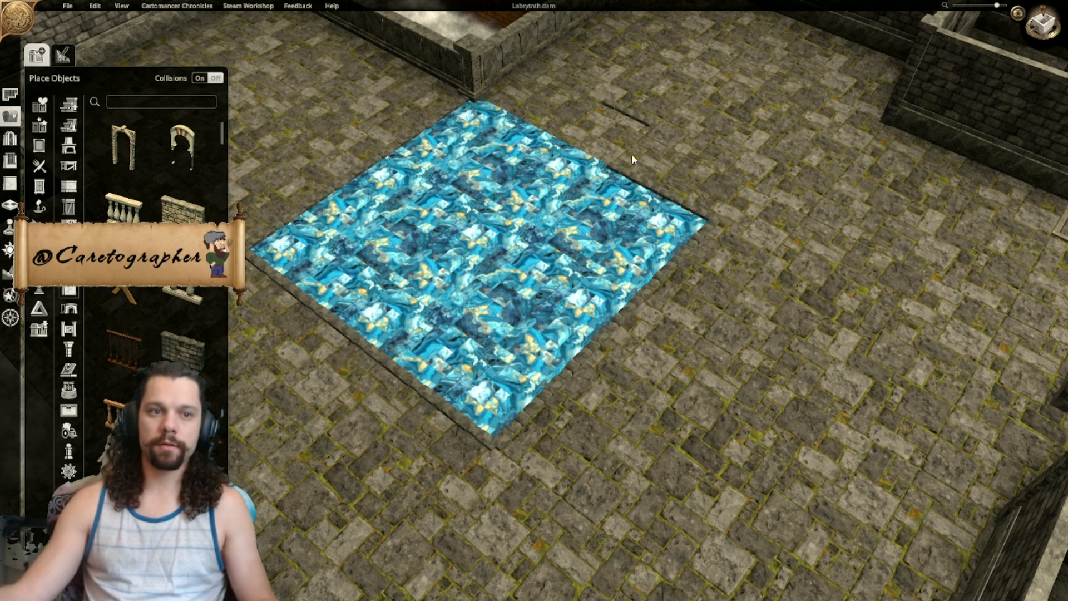
{"action": "scroll", "coordinate": [700, 236], "scroll_direction": "up", "scroll_amount": 2}
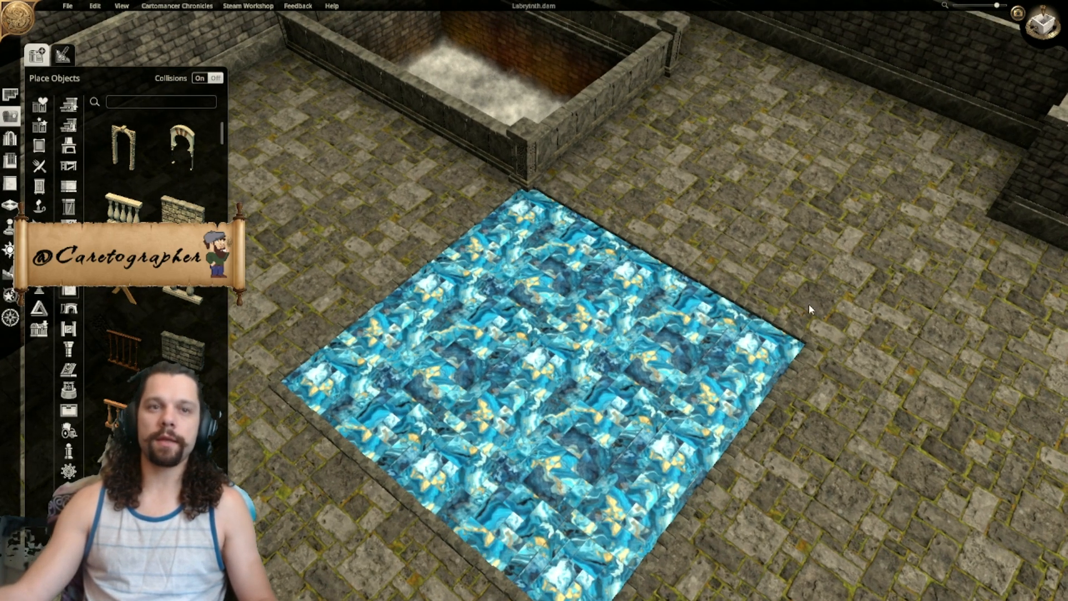
Step: Switch to the top-down view and examine the layout of the four sections and their central marble patches
{"action": "middle_click_drag", "start_coordinate": [809, 304], "coordinate": [646, 301]}
{"action": "middle_click_drag", "start_coordinate": [742, 316], "coordinate": [609, 336]}
{"action": "scroll", "coordinate": [609, 336], "scroll_direction": "down", "scroll_amount": 3}
{"action": "scroll", "coordinate": [609, 337], "scroll_direction": "down", "scroll_amount": 5}
{"action": "middle_click_drag", "start_coordinate": [705, 384], "coordinate": [578, 306]}
{"action": "scroll", "coordinate": [474, 386], "scroll_direction": "up", "scroll_amount": 3}
{"action": "left_click", "coordinate": [1044, 24]}
{"action": "scroll", "coordinate": [687, 333], "scroll_direction": "down", "scroll_amount": 5}
{"action": "right_click_drag", "start_coordinate": [710, 416], "coordinate": [699, 194]}
{"action": "scroll", "coordinate": [684, 342], "scroll_direction": "down", "scroll_amount": 2}
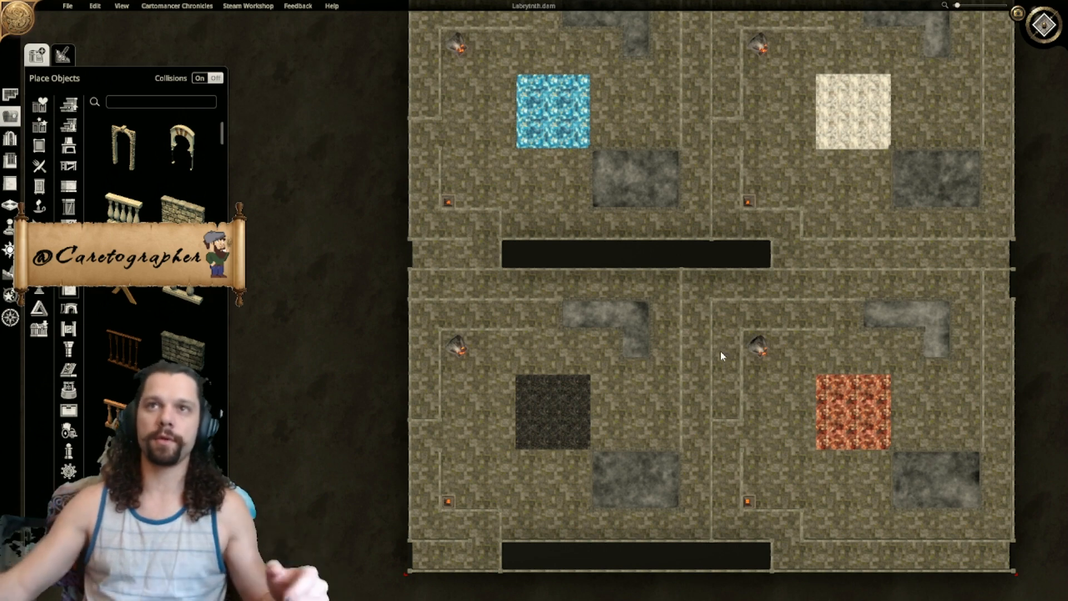
{"action": "mouse_move", "coordinate": [677, 246]}
{"action": "right_mouse_down"}
{"action": "mouse_move", "coordinate": [657, 444]}
{"action": "mouse_move", "coordinate": [658, 253]}
{"action": "right_mouse_up"}
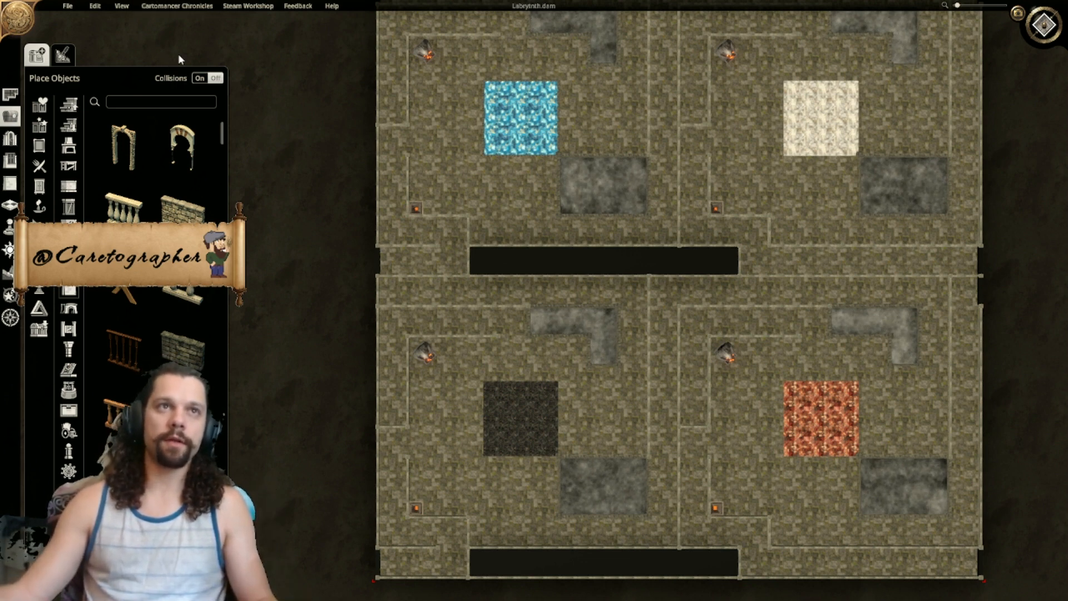
{"action": "left_click", "coordinate": [652, 228]}
{"action": "left_click", "coordinate": [492, 209]}
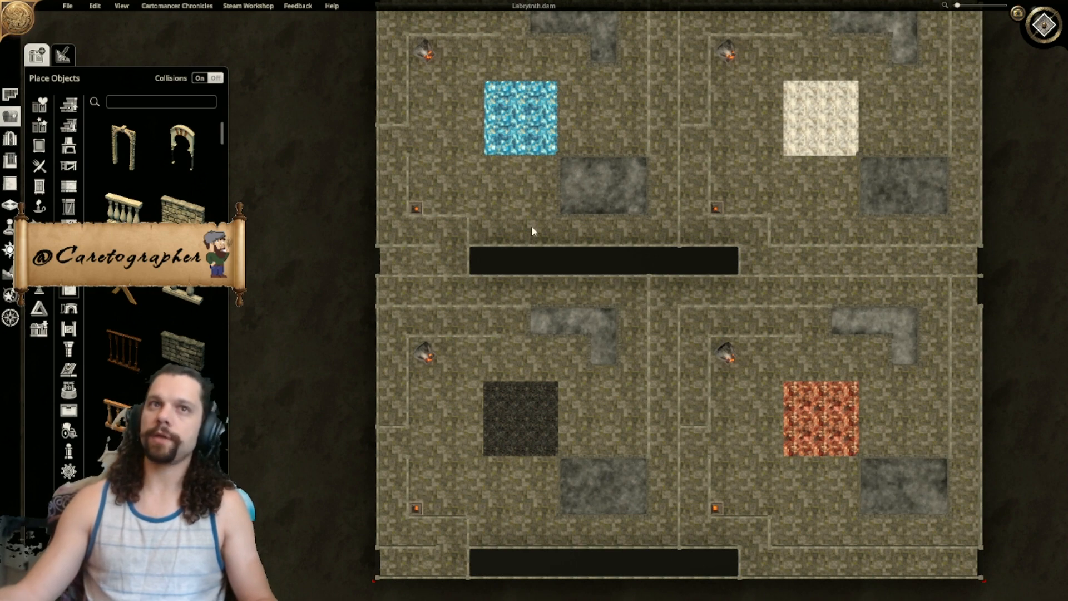
{"action": "right_click_drag", "start_coordinate": [560, 232], "coordinate": [592, 383]}
{"action": "scroll", "coordinate": [522, 45], "scroll_direction": "up", "scroll_amount": 8}
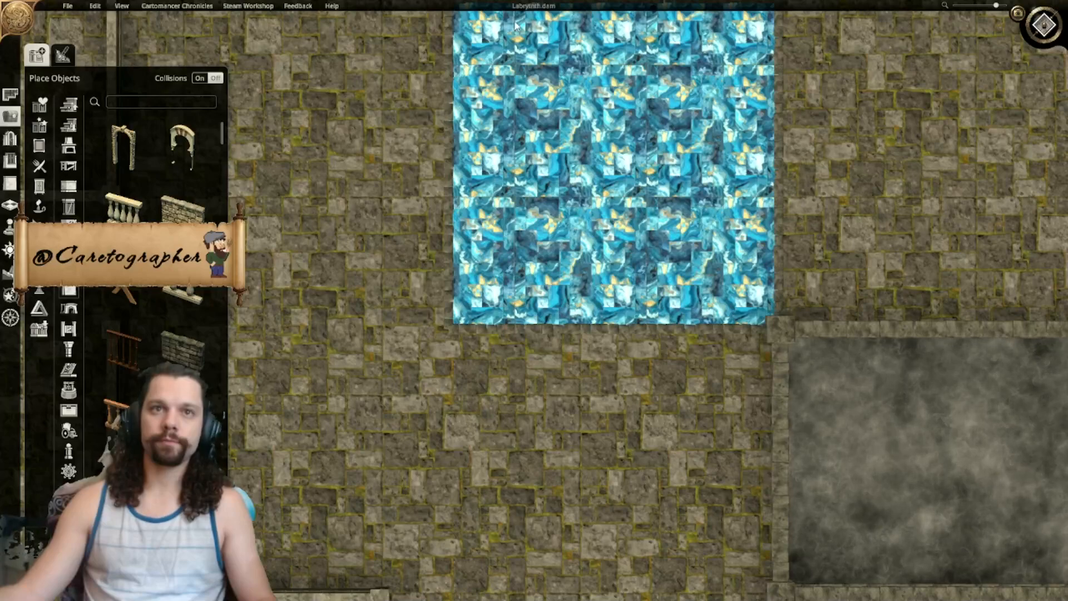
{"action": "scroll", "coordinate": [516, 26], "scroll_direction": "down", "scroll_amount": 3}
{"action": "right_click_drag", "start_coordinate": [544, 85], "coordinate": [459, 152]}
{"action": "scroll", "coordinate": [536, 143], "scroll_direction": "up", "scroll_amount": 3}
{"action": "scroll", "coordinate": [508, 428], "scroll_direction": "down", "scroll_amount": 4}
{"action": "right_click_drag", "start_coordinate": [522, 373], "coordinate": [538, 399]}
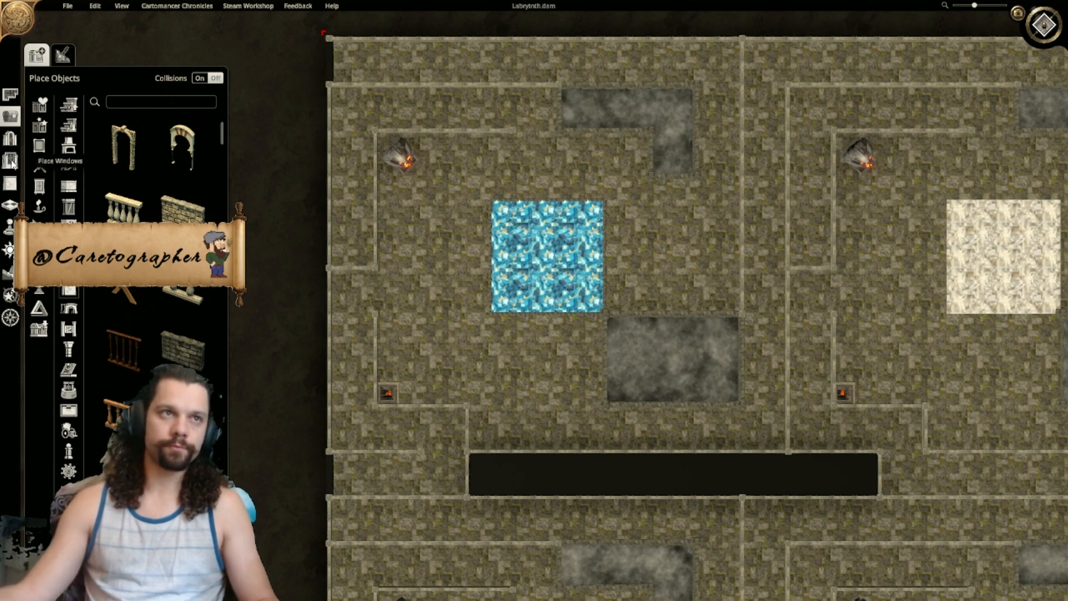
Step: Paint a one-tile-wide cross of the surrounding mossy stone floor through the blue patch, dividing it into four squares
{"action": "left_click", "coordinate": [10, 205]}
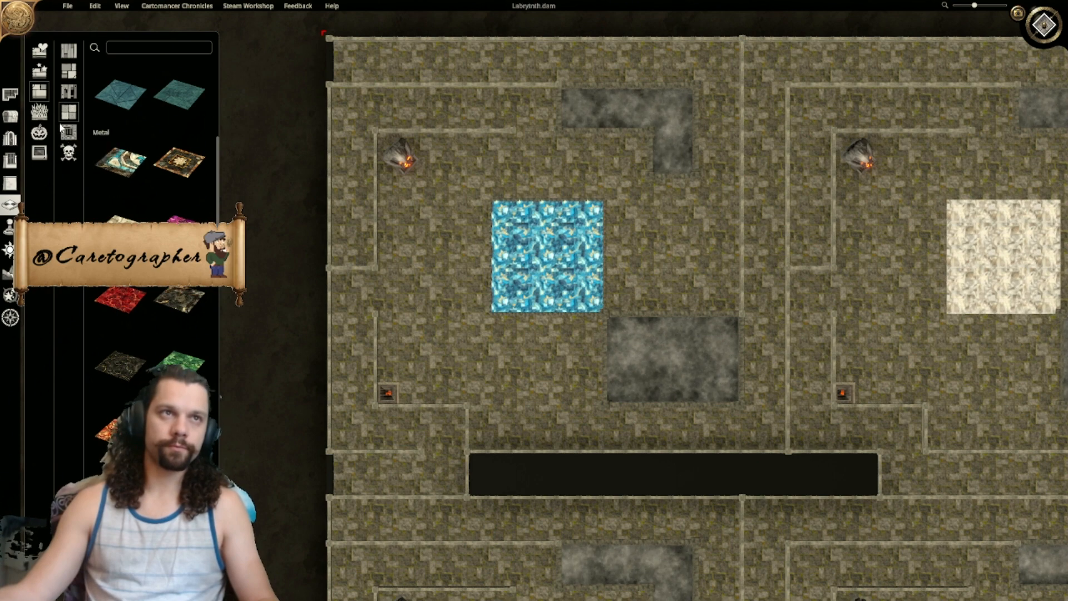
{"action": "left_click", "coordinate": [69, 90]}
{"action": "left_click", "coordinate": [181, 102]}
{"action": "left_click", "coordinate": [546, 214]}
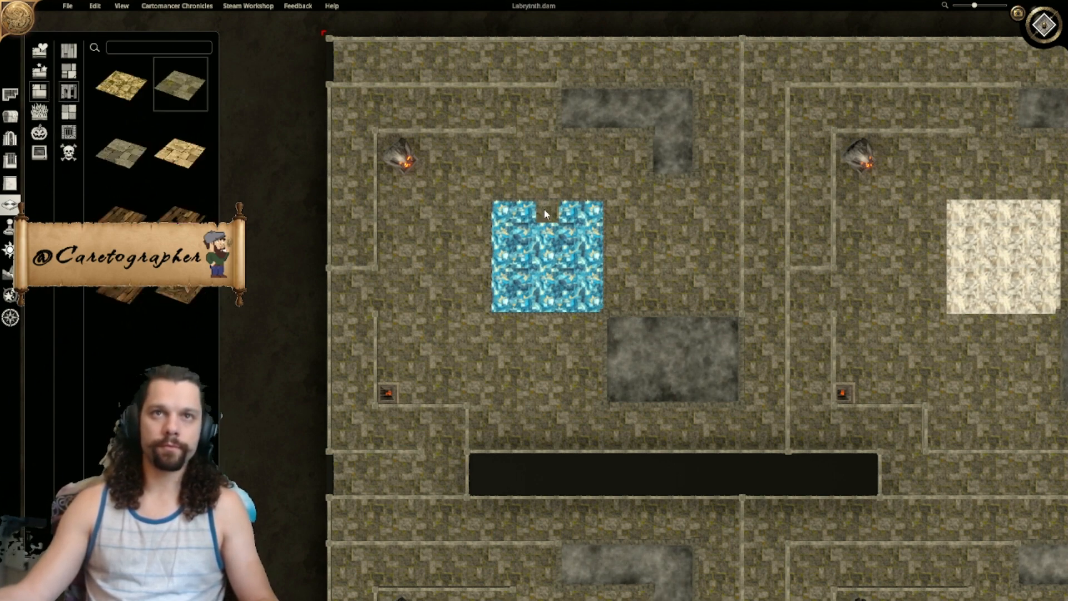
{"action": "left_click_drag", "start_coordinate": [543, 247], "coordinate": [546, 309]}
{"action": "left_click", "coordinate": [569, 255]}
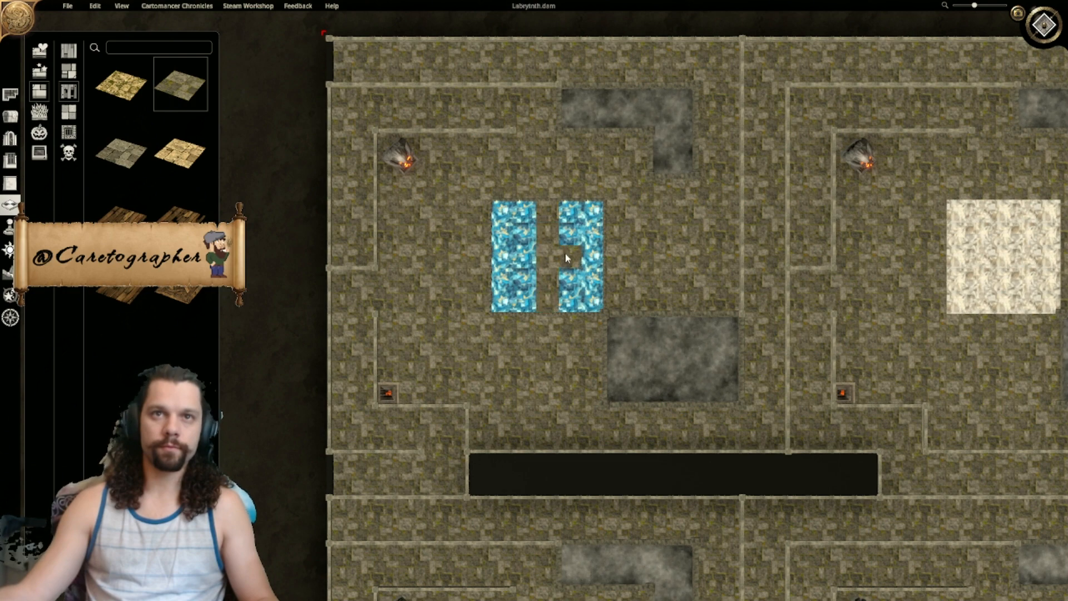
{"action": "mouse_move", "coordinate": [570, 268]}
{"action": "left_mouse_down"}
{"action": "mouse_move", "coordinate": [593, 257]}
{"action": "mouse_move", "coordinate": [431, 256]}
{"action": "left_mouse_up"}
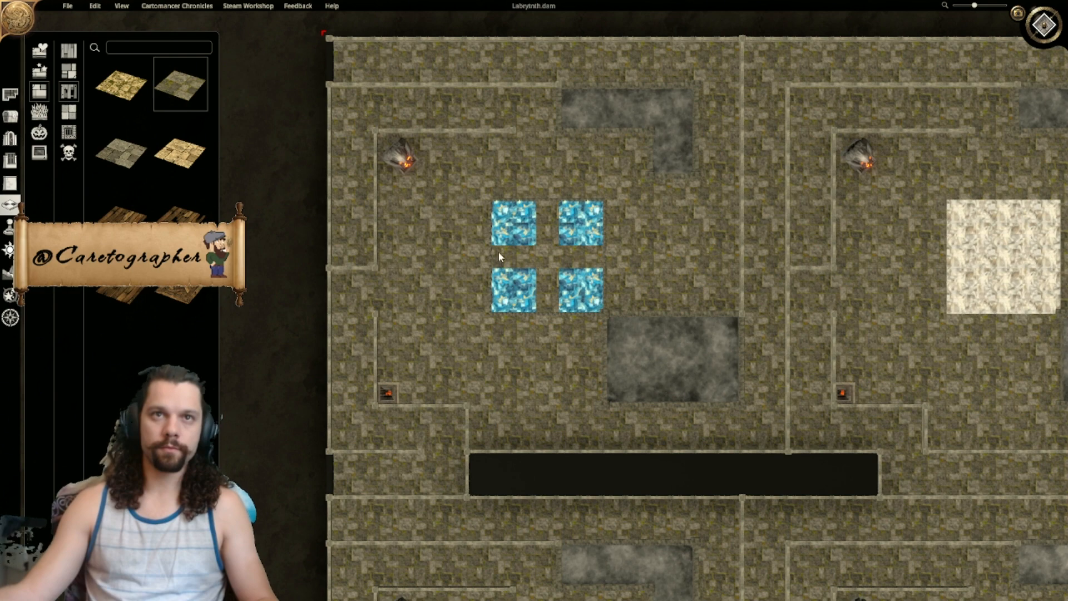
Step: Inspect the four blue squares up close and compare them with the patches in the other sections
{"action": "scroll", "coordinate": [605, 356], "scroll_direction": "down", "scroll_amount": 1}
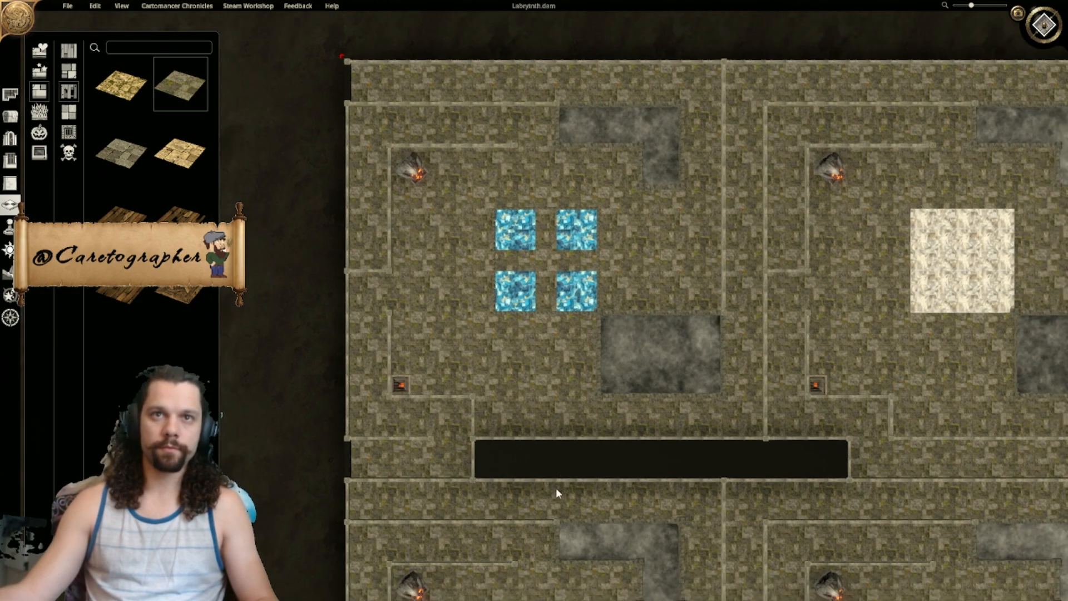
{"action": "scroll", "coordinate": [552, 493], "scroll_direction": "down", "scroll_amount": 2}
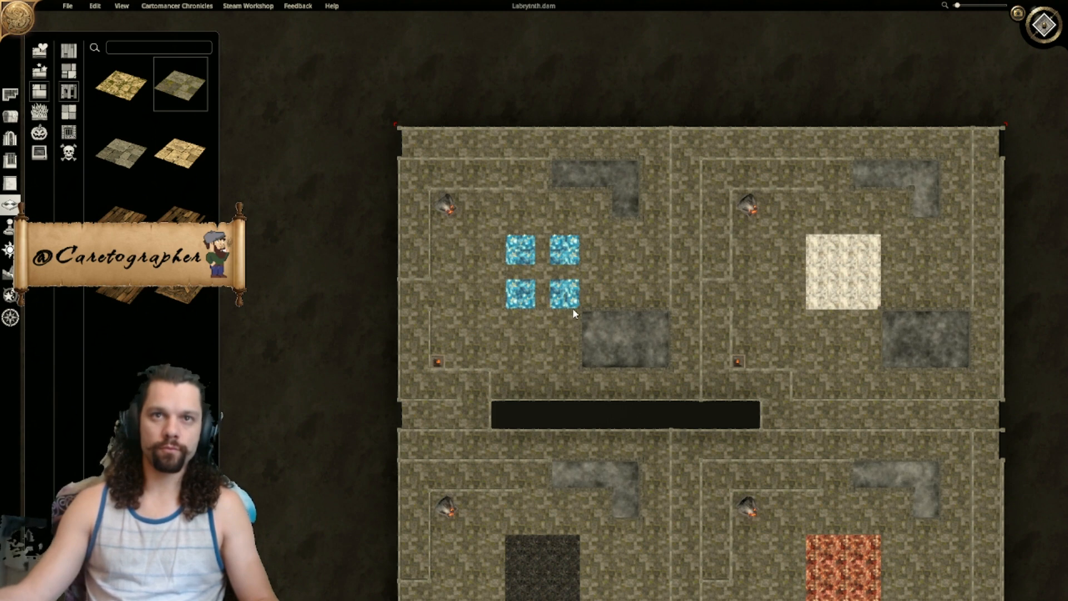
{"action": "scroll", "coordinate": [593, 422], "scroll_direction": "up", "scroll_amount": 1}
{"action": "scroll", "coordinate": [593, 422], "scroll_direction": "down", "scroll_amount": 1}
{"action": "right_click_drag", "start_coordinate": [741, 522], "coordinate": [691, 463]}
{"action": "scroll", "coordinate": [482, 94], "scroll_direction": "up", "scroll_amount": 5}
{"action": "right_click_drag", "start_coordinate": [483, 93], "coordinate": [550, 230]}
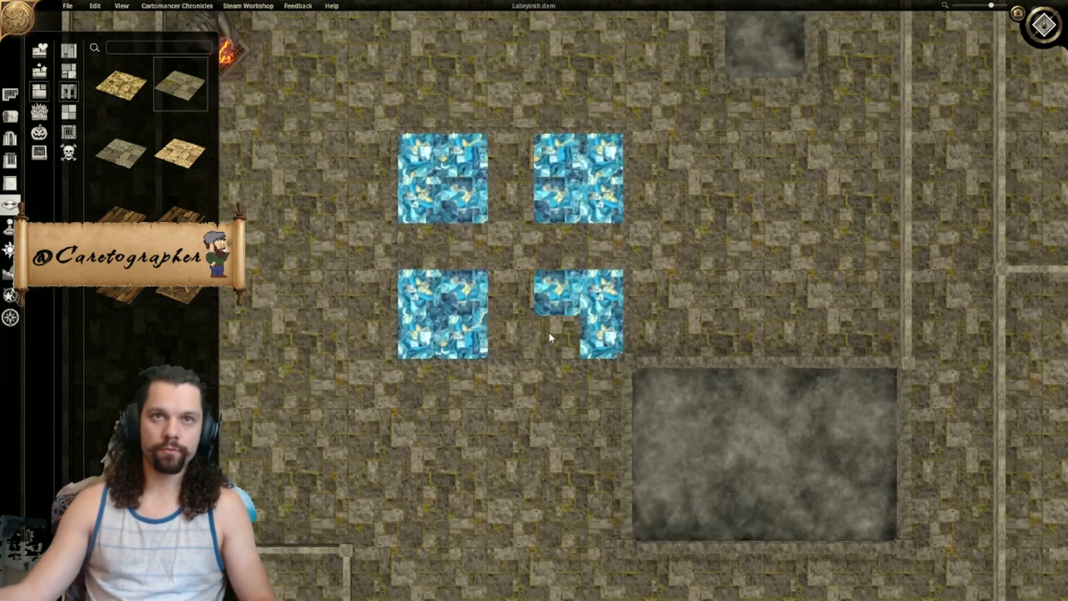
{"action": "scroll", "coordinate": [516, 235], "scroll_direction": "up", "scroll_amount": 3}
{"action": "scroll", "coordinate": [517, 240], "scroll_direction": "down", "scroll_amount": 3}
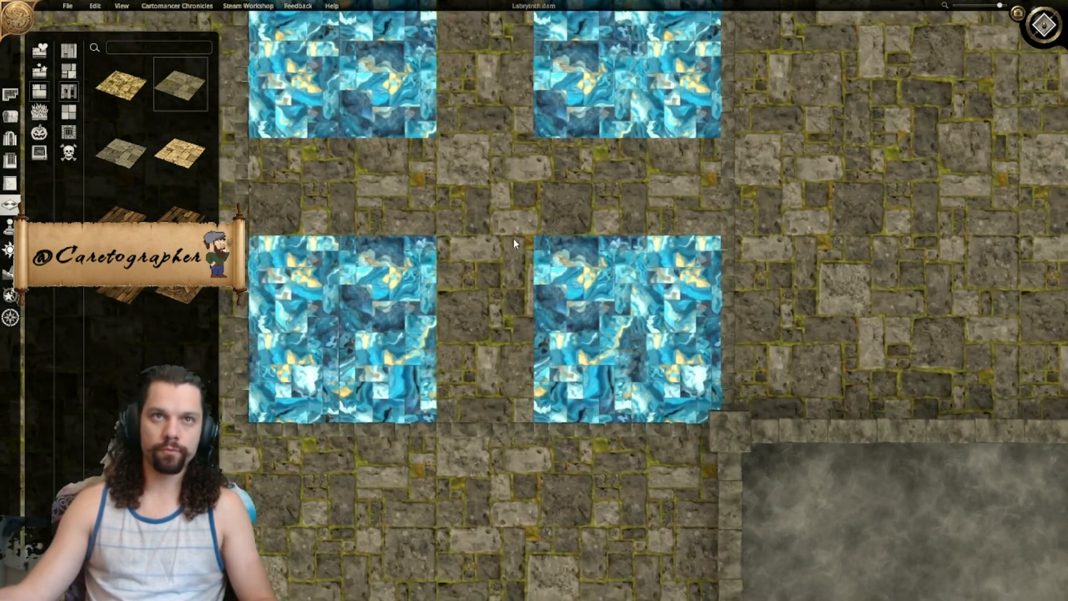
{"action": "scroll", "coordinate": [513, 293], "scroll_direction": "up", "scroll_amount": 1}
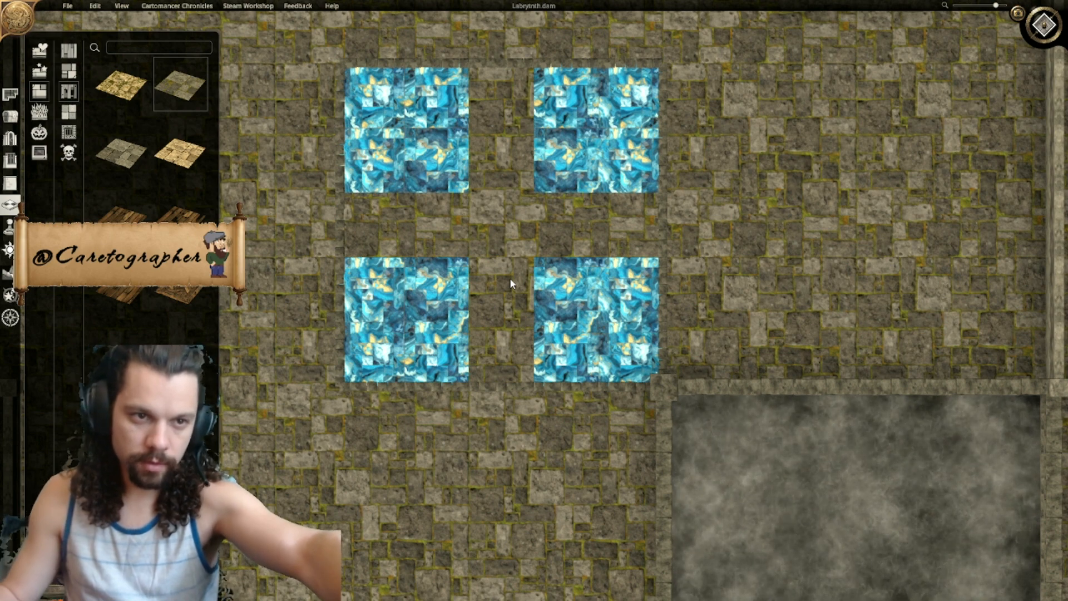
{"action": "scroll", "coordinate": [511, 281], "scroll_direction": "down", "scroll_amount": 1}
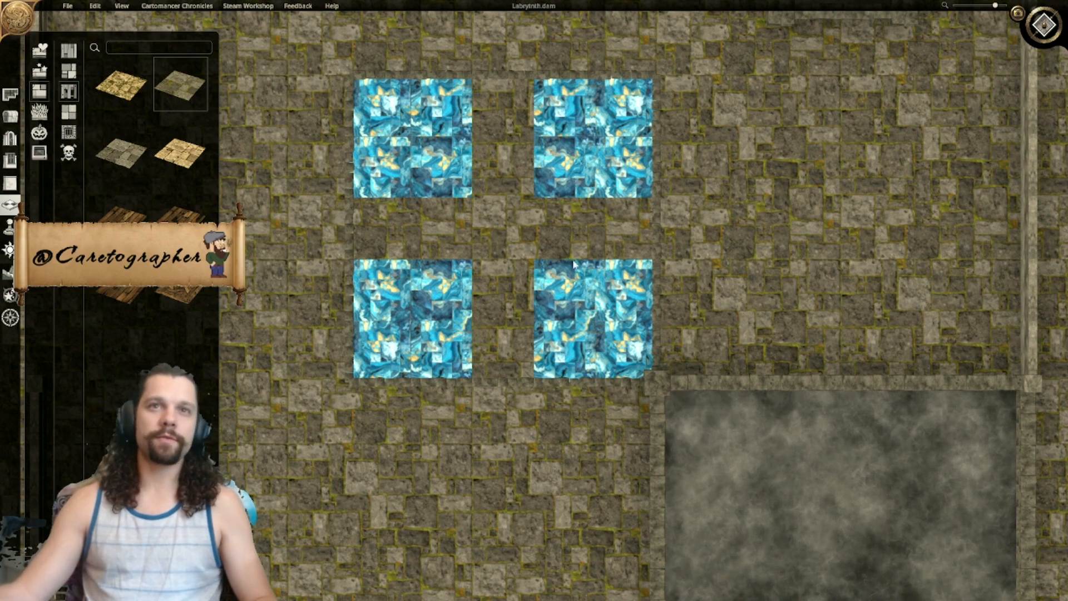
Step: Paint the same mossy stone cross through the black marble patch, dividing it into four squares
{"action": "scroll", "coordinate": [515, 243], "scroll_direction": "down", "scroll_amount": 5}
{"action": "right_click_drag", "start_coordinate": [508, 466], "coordinate": [572, 235]}
{"action": "scroll", "coordinate": [534, 300], "scroll_direction": "up", "scroll_amount": 2}
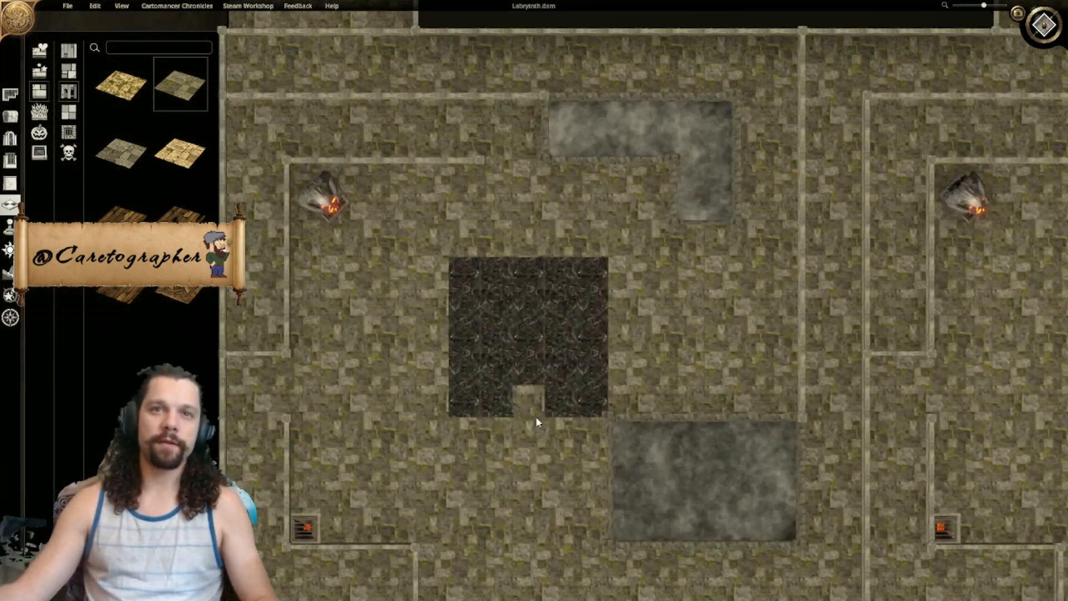
{"action": "left_click_drag", "start_coordinate": [533, 299], "coordinate": [523, 378]}
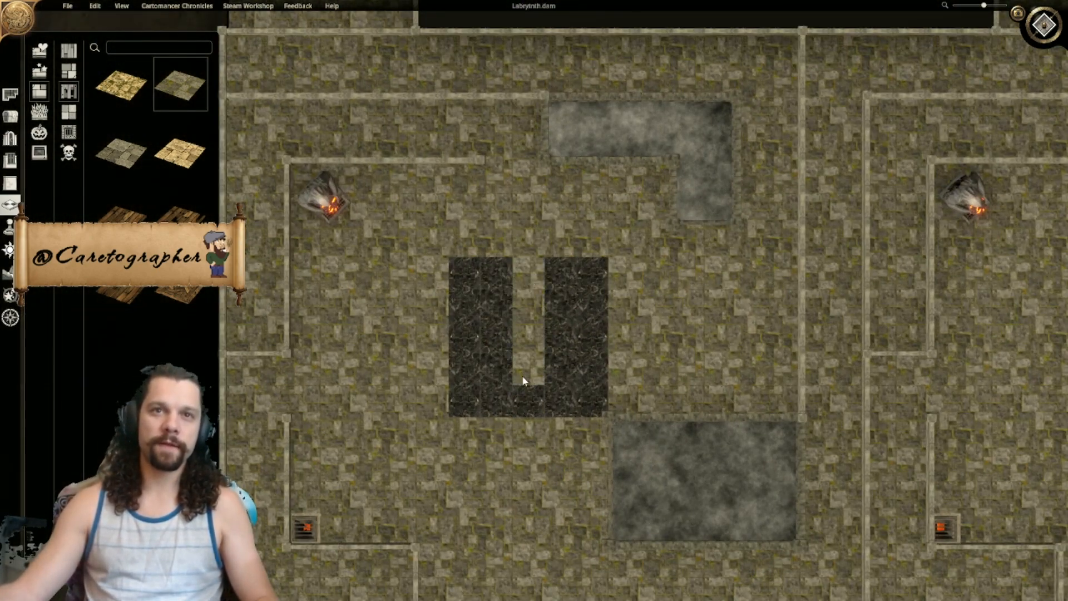
{"action": "left_click_drag", "start_coordinate": [592, 337], "coordinate": [468, 337]}
Step: Divide the orange marble patch into four squares with a matching one-tile-wide cross of mossy stone floor
{"action": "scroll", "coordinate": [573, 348], "scroll_direction": "down", "scroll_amount": 5}
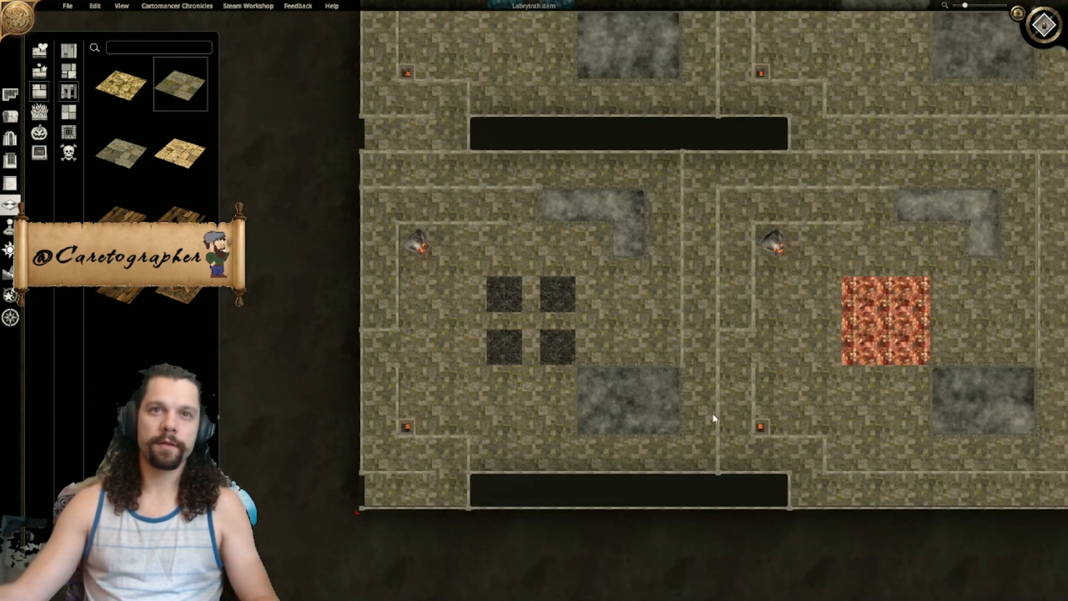
{"action": "right_click_drag", "start_coordinate": [752, 376], "coordinate": [423, 428]}
{"action": "left_click_drag", "start_coordinate": [555, 332], "coordinate": [557, 415]}
{"action": "left_click", "coordinate": [594, 374]}
{"action": "left_click_drag", "start_coordinate": [596, 377], "coordinate": [516, 372]}
Step: Divide the white marble patch into four squares with the same cross of mossy stone floor
{"action": "right_click_drag", "start_coordinate": [571, 289], "coordinate": [587, 589]}
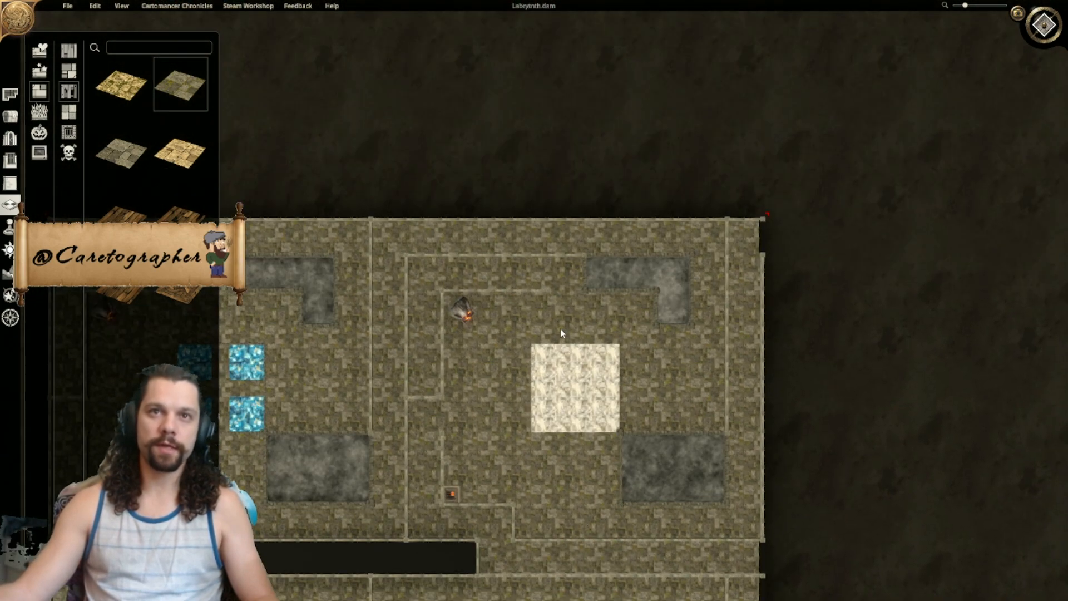
{"action": "left_click_drag", "start_coordinate": [580, 368], "coordinate": [576, 422]}
{"action": "left_click_drag", "start_coordinate": [611, 391], "coordinate": [445, 378]}
Step: Move the four low wall pieces spanning the gaps between the blue squares onto the lower-right square's two inner edges
{"action": "right_click_drag", "start_coordinate": [445, 378], "coordinate": [638, 139]}
{"action": "scroll", "coordinate": [575, 459], "scroll_direction": "down", "scroll_amount": 1}
{"action": "right_click_drag", "start_coordinate": [575, 384], "coordinate": [631, 453]}
{"action": "scroll", "coordinate": [632, 382], "scroll_direction": "up", "scroll_amount": 5}
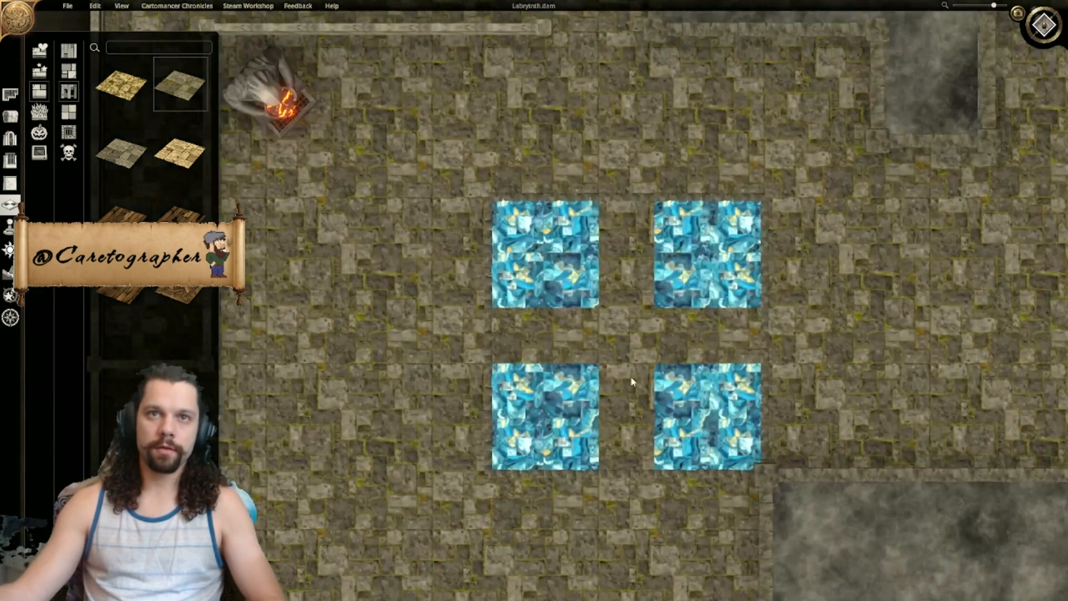
{"action": "scroll", "coordinate": [578, 343], "scroll_direction": "up", "scroll_amount": 3}
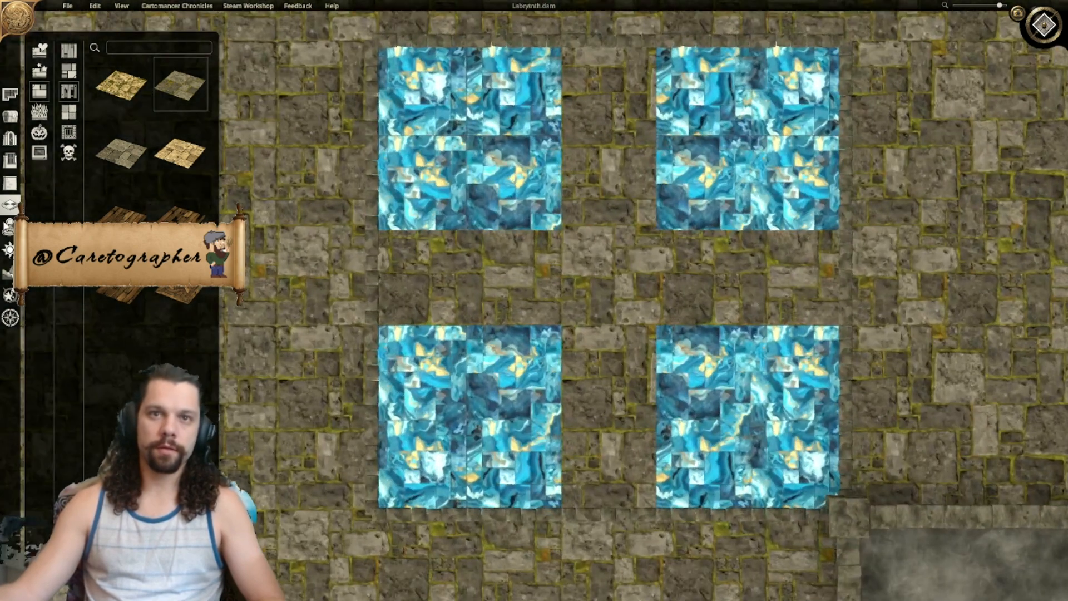
{"action": "left_click", "coordinate": [12, 118]}
{"action": "left_click_drag", "start_coordinate": [567, 508], "coordinate": [763, 322]}
{"action": "left_click_drag", "start_coordinate": [846, 282], "coordinate": [668, 468]}
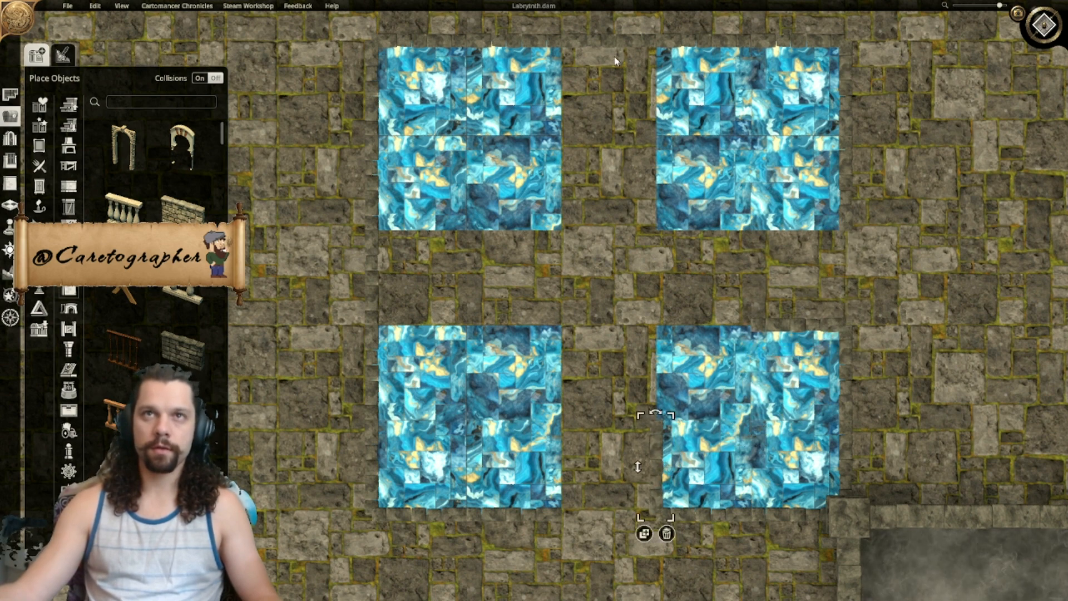
{"action": "left_click_drag", "start_coordinate": [616, 41], "coordinate": [716, 328]}
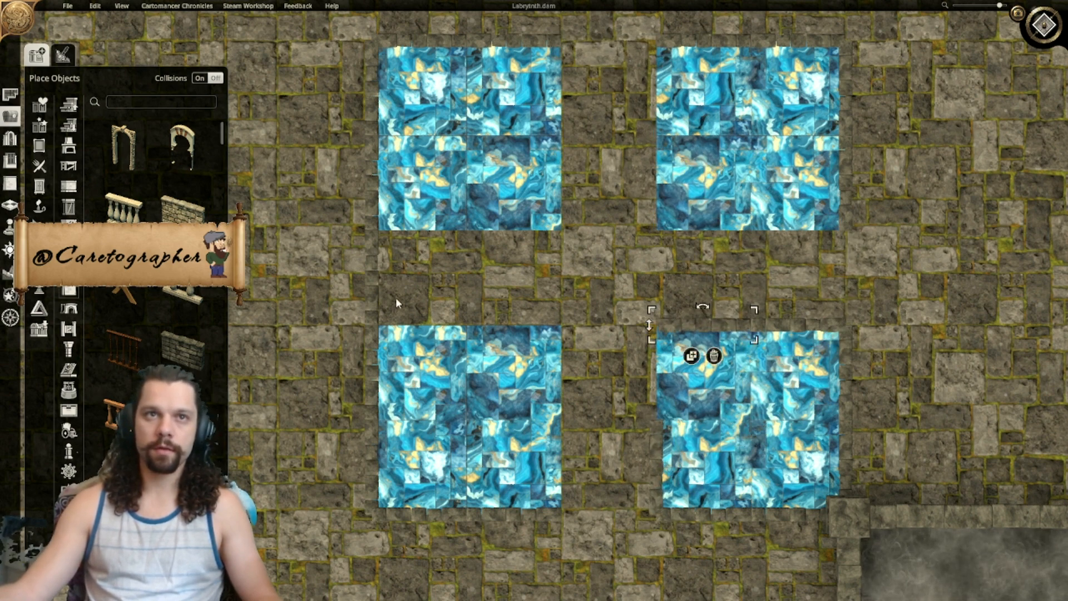
{"action": "left_click_drag", "start_coordinate": [372, 283], "coordinate": [657, 380]}
Step: Copy the vertical low wall pieces along the upper-right blue square's inner side and the inner sides of both left-hand squares
{"action": "left_click", "coordinate": [643, 439]}
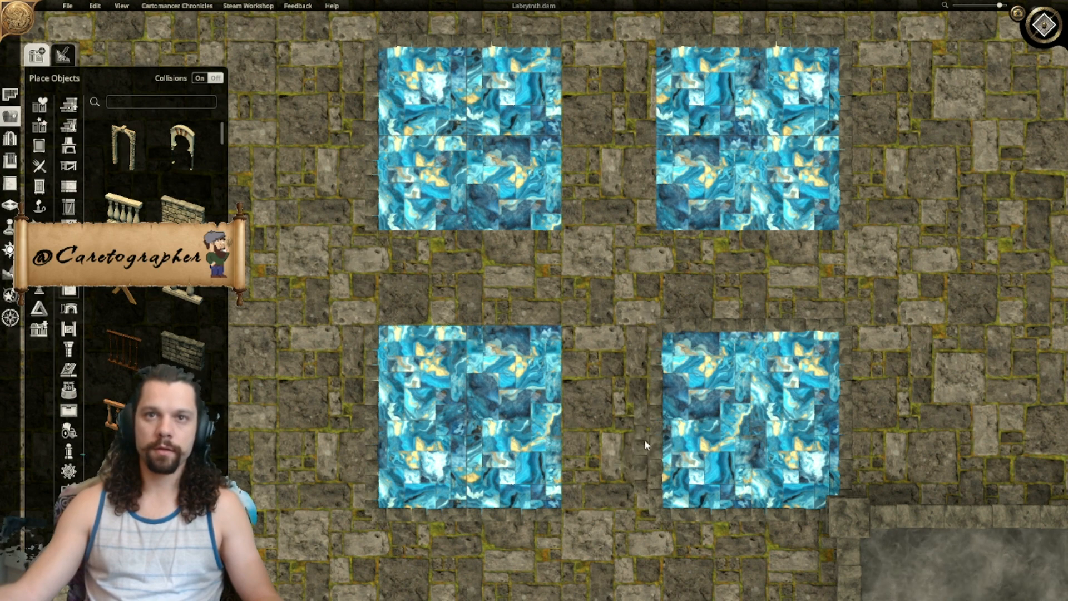
{"action": "left_click", "coordinate": [659, 167]}
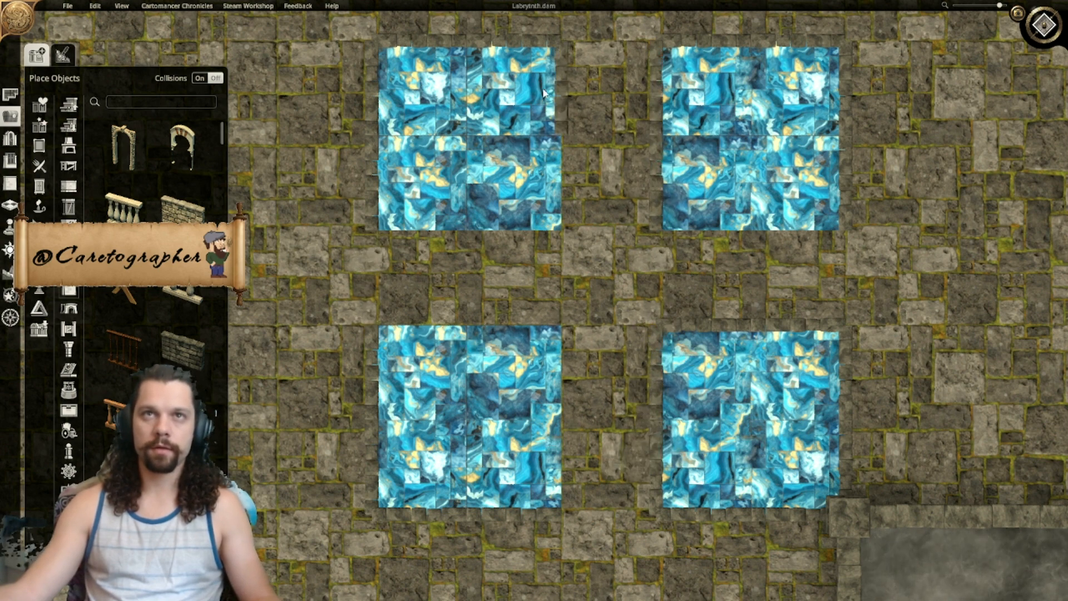
{"action": "left_click", "coordinate": [568, 168]}
{"action": "left_click", "coordinate": [570, 345]}
{"action": "left_click", "coordinate": [569, 438]}
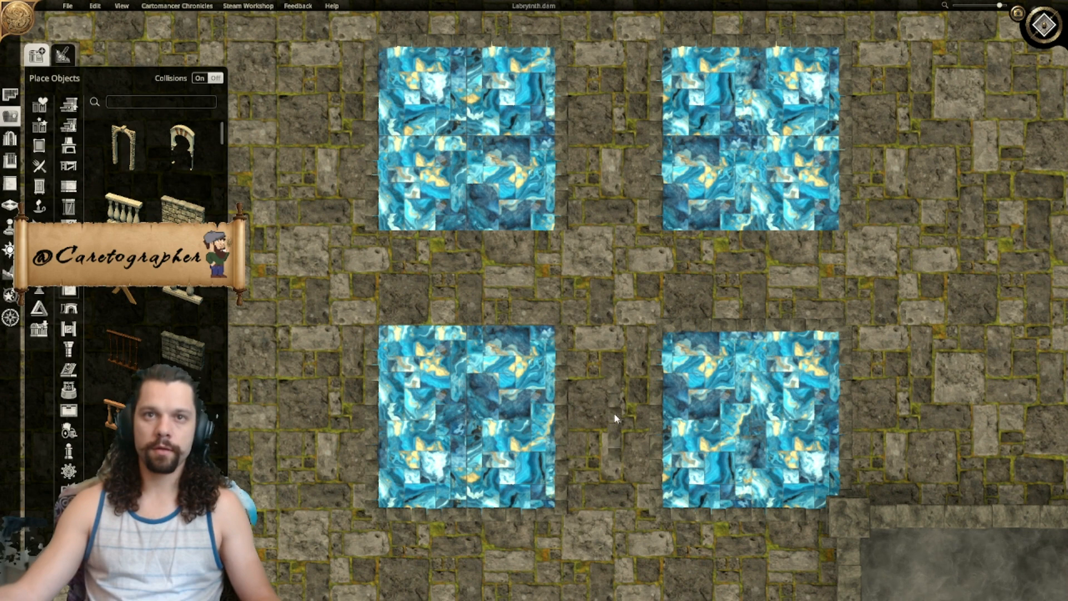
Step: Place horizontal low wall pieces along the lower edges of both upper blue squares and the upper edge of the lower-left blue square
{"action": "right_click_drag", "start_coordinate": [614, 415], "coordinate": [623, 411]}
{"action": "left_click", "coordinate": [717, 319]}
{"action": "left_click", "coordinate": [702, 355]}
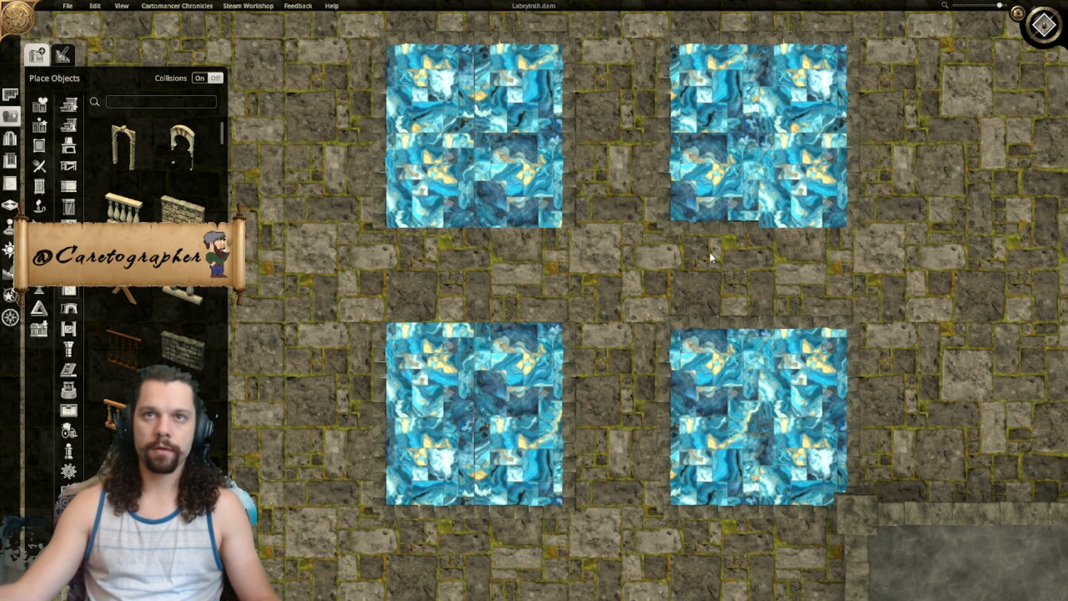
{"action": "left_click", "coordinate": [709, 252]}
{"action": "left_click", "coordinate": [791, 248]}
{"action": "left_click", "coordinate": [511, 340]}
{"action": "left_click", "coordinate": [449, 339]}
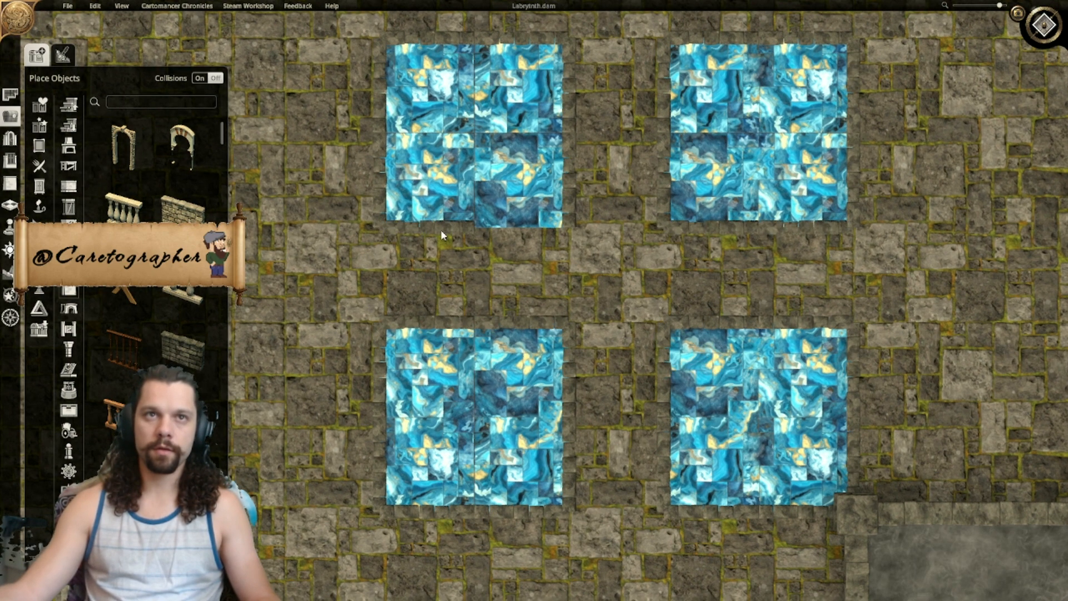
{"action": "left_click", "coordinate": [444, 236]}
Step: Inspect the walled blue squares in perspective and survey the surrounding labyrinth toward the black marble section
{"action": "right_click_drag", "start_coordinate": [839, 274], "coordinate": [731, 352]}
{"action": "scroll", "coordinate": [731, 353], "scroll_direction": "down", "scroll_amount": 6}
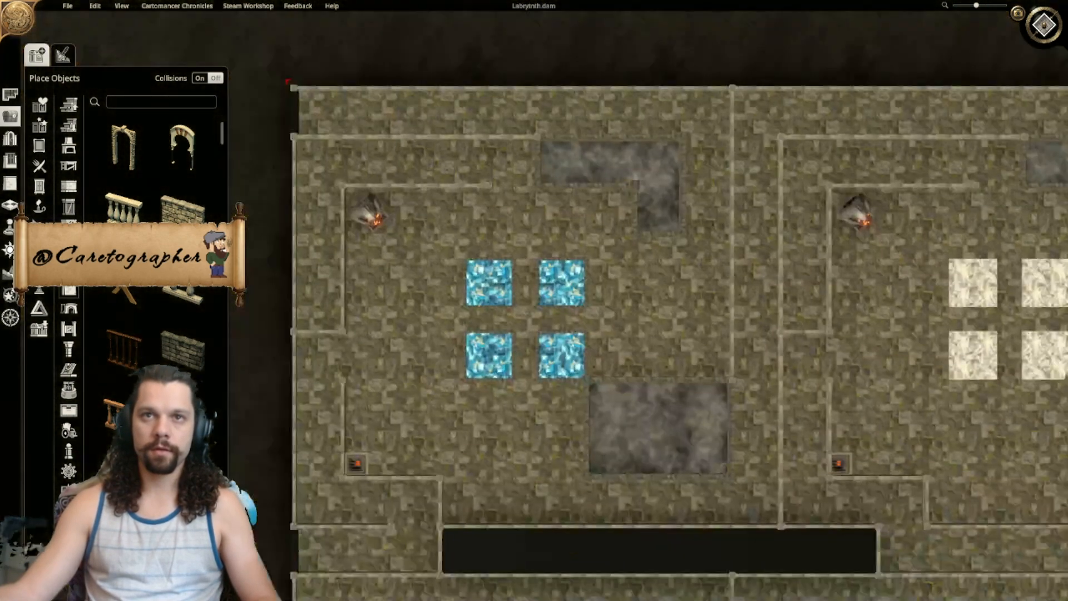
{"action": "right_click_drag", "start_coordinate": [555, 435], "coordinate": [611, 405]}
{"action": "left_click", "coordinate": [1045, 25]}
{"action": "scroll", "coordinate": [716, 249], "scroll_direction": "up", "scroll_amount": 5}
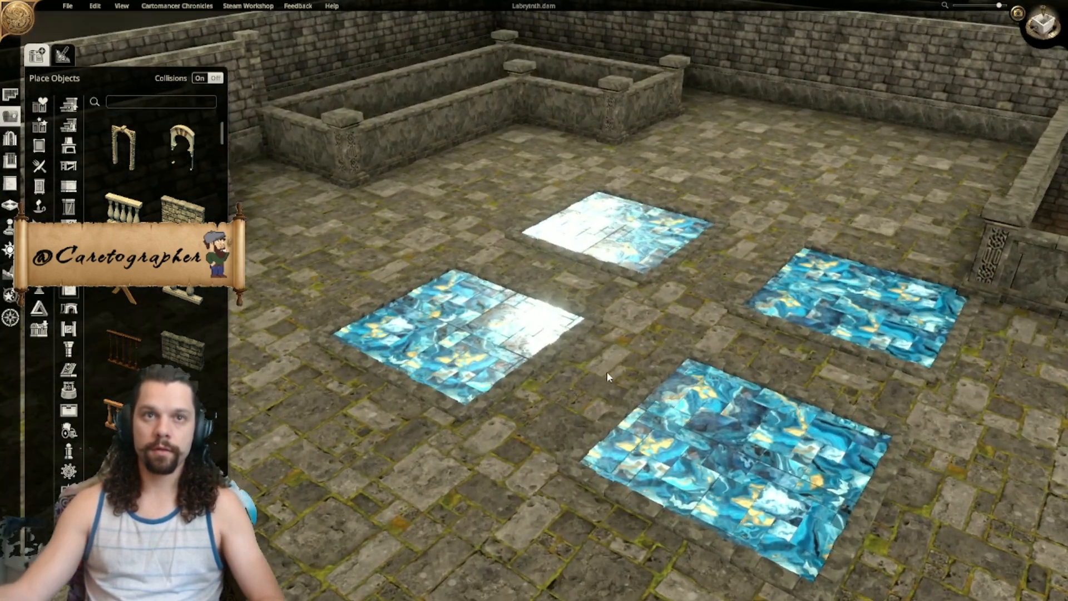
{"action": "scroll", "coordinate": [606, 371], "scroll_direction": "down", "scroll_amount": 3}
{"action": "scroll", "coordinate": [606, 372], "scroll_direction": "down", "scroll_amount": 3}
{"action": "scroll", "coordinate": [732, 409], "scroll_direction": "up", "scroll_amount": 3}
{"action": "middle_click_drag", "start_coordinate": [733, 408], "coordinate": [501, 369]}
{"action": "right_click_drag", "start_coordinate": [500, 370], "coordinate": [645, 173]}
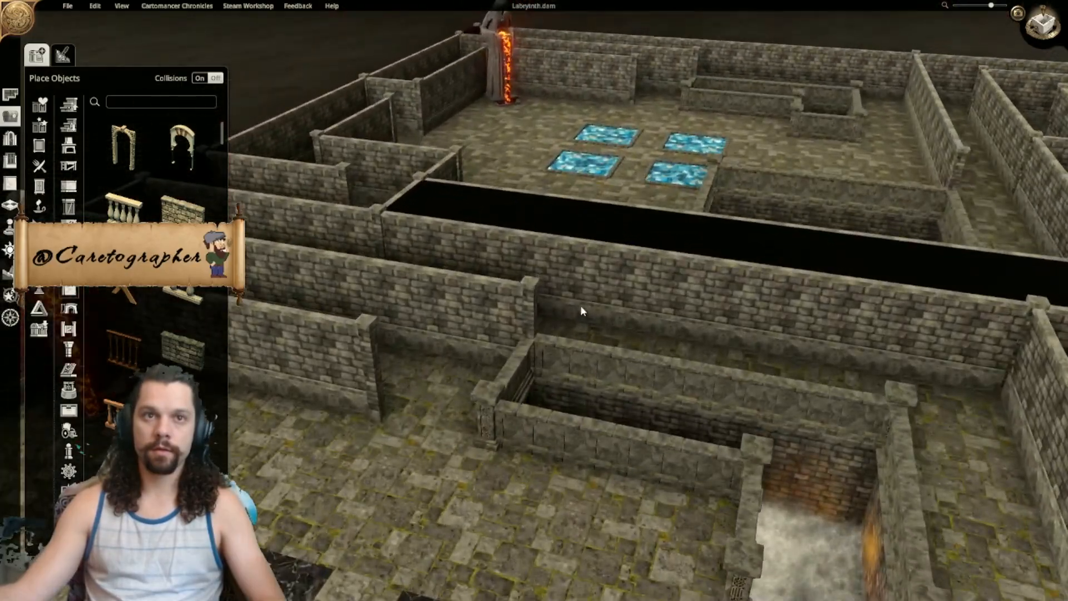
{"action": "right_click_drag", "start_coordinate": [591, 297], "coordinate": [673, 109]}
{"action": "scroll", "coordinate": [673, 109], "scroll_direction": "up", "scroll_amount": 3}
Step: Copy a horizontal low wall piece from below the lower-left blue square to the upper edge of the upper-left black marble square
{"action": "left_click", "coordinate": [1041, 25]}
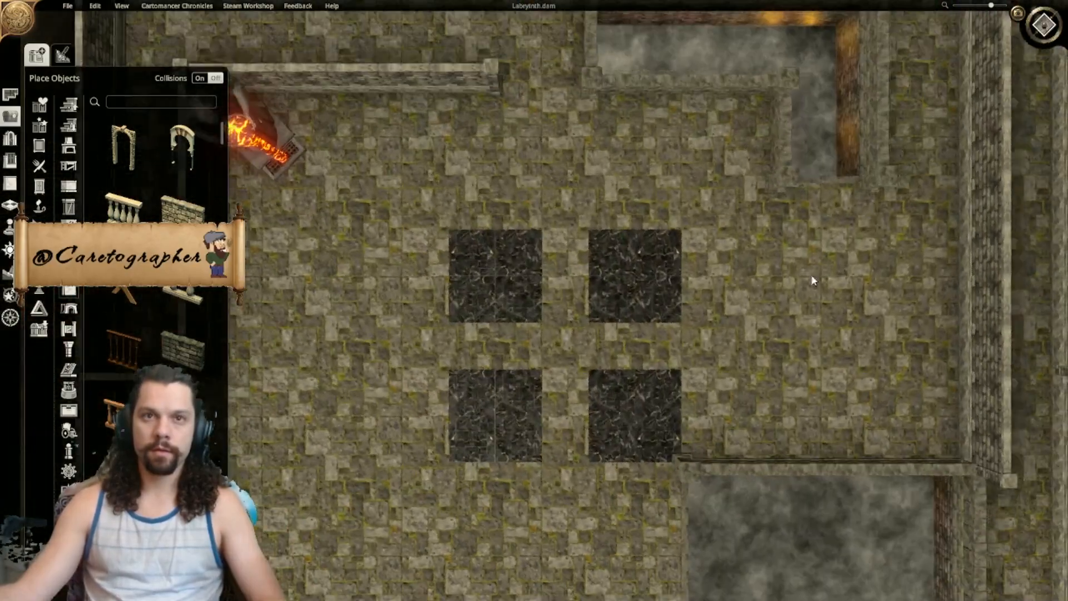
{"action": "scroll", "coordinate": [654, 291], "scroll_direction": "up", "scroll_amount": 3}
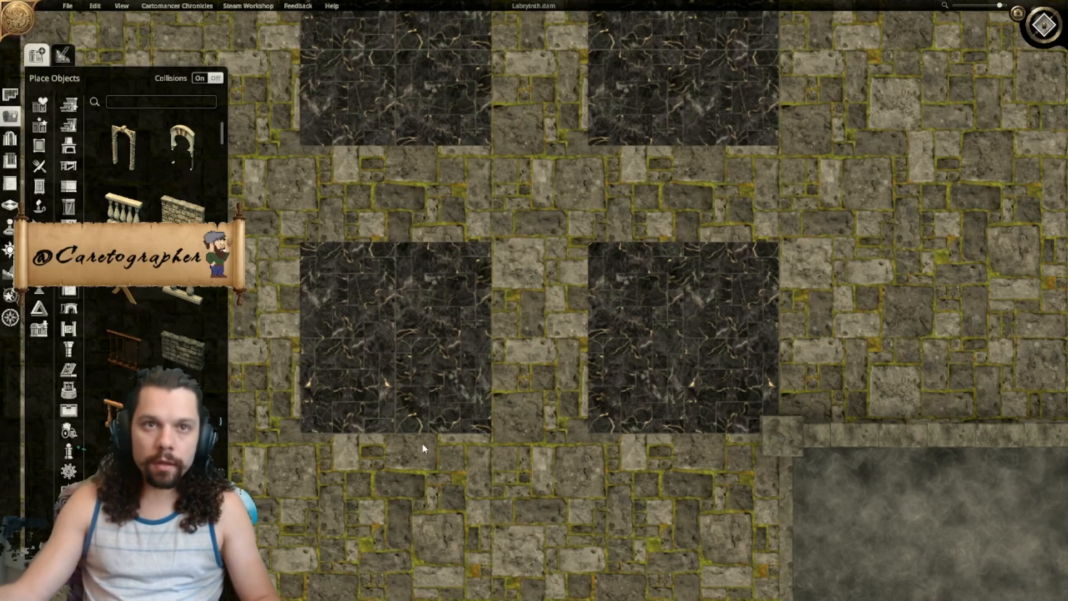
{"action": "right_click_drag", "start_coordinate": [587, 133], "coordinate": [575, 556]}
{"action": "right_click_drag", "start_coordinate": [548, 144], "coordinate": [587, 520]}
{"action": "right_click_drag", "start_coordinate": [573, 34], "coordinate": [610, 513]}
{"action": "right_click_drag", "start_coordinate": [545, 22], "coordinate": [555, 332]}
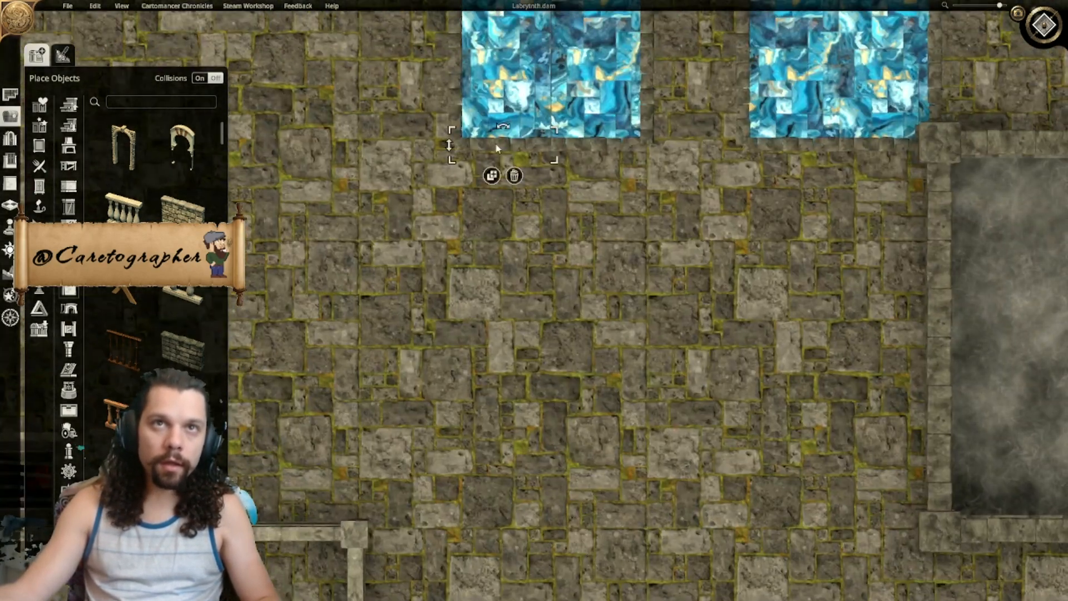
{"action": "right_click_drag", "start_coordinate": [521, 399], "coordinate": [530, 2]}
{"action": "right_click_drag", "start_coordinate": [578, 580], "coordinate": [599, 87]}
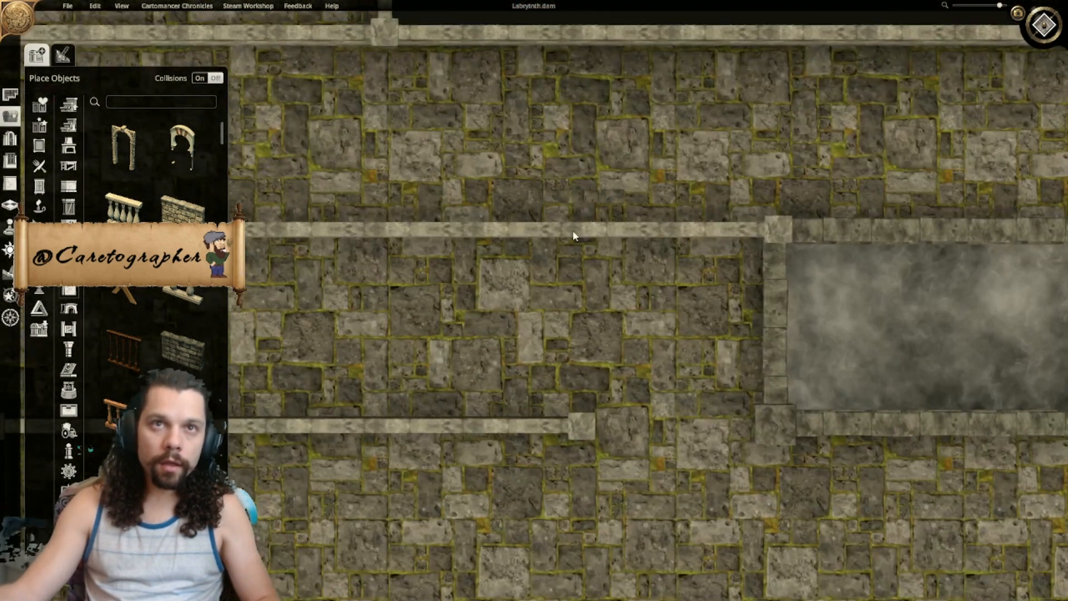
{"action": "right_click_drag", "start_coordinate": [566, 405], "coordinate": [615, 3]}
{"action": "left_click", "coordinate": [582, 300]}
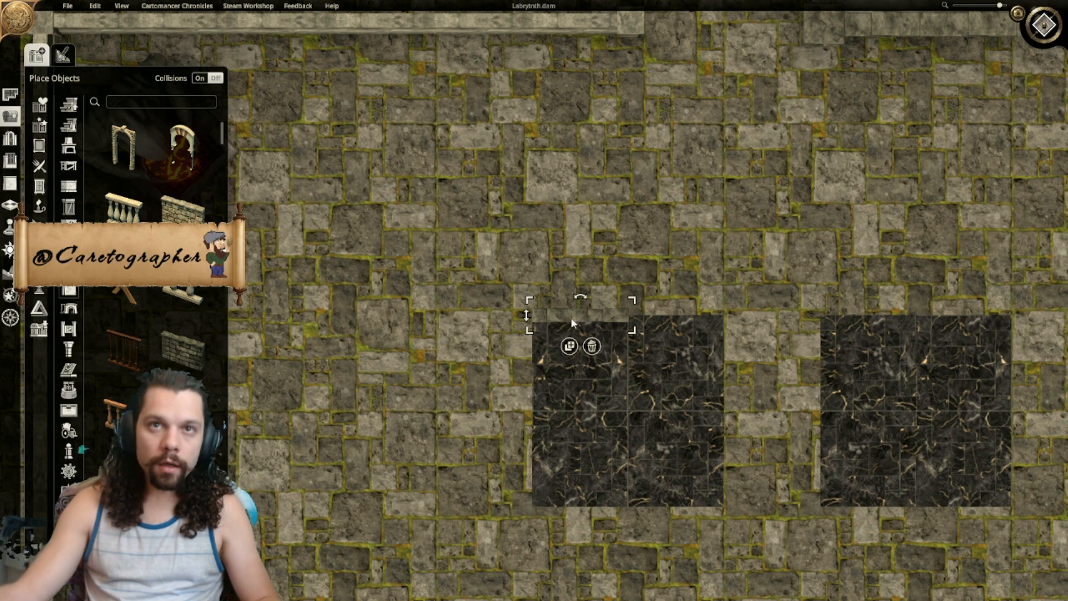
{"action": "left_click", "coordinate": [568, 346]}
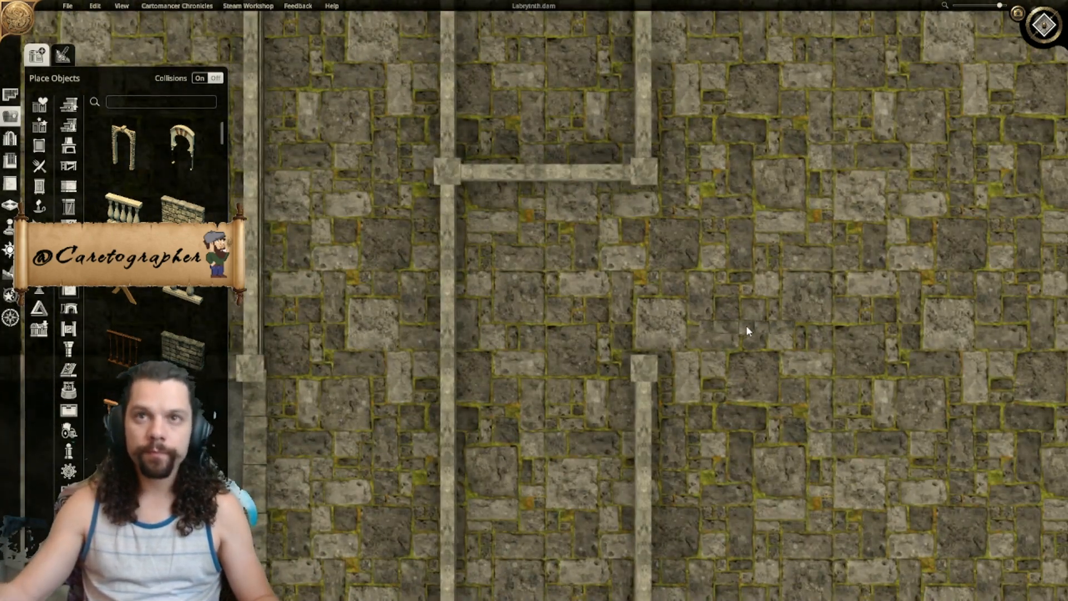
Step: Place horizontal low wall pieces along the lower orange squares' upper edges and along the upper and lower edges of the upper orange squares
{"action": "middle_click_drag", "start_coordinate": [746, 326], "coordinate": [695, 327]}
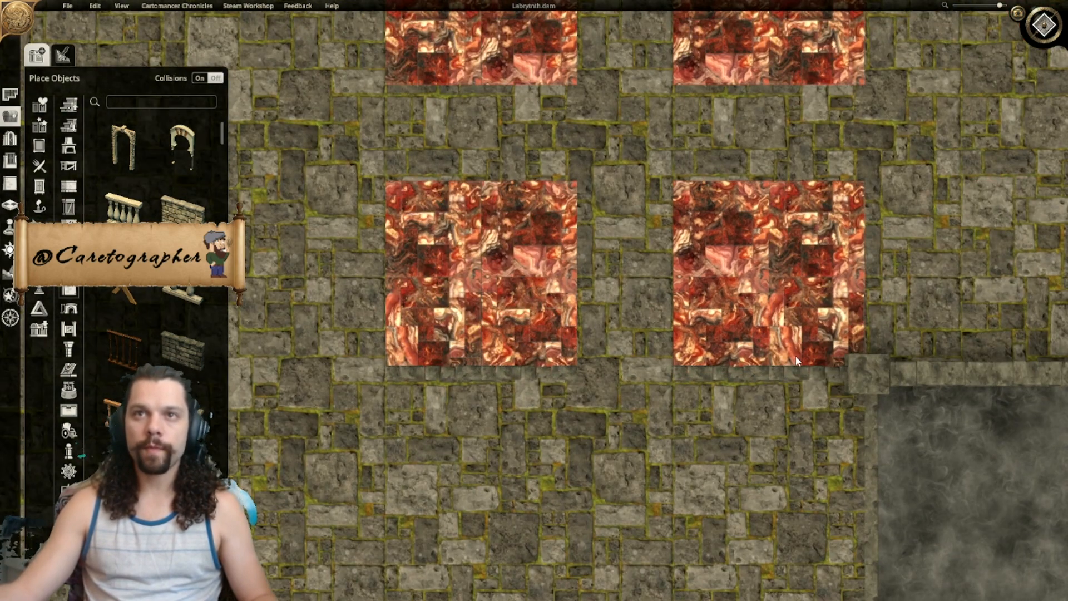
{"action": "mouse_move", "coordinate": [860, 181]}
{"action": "left_mouse_down"}
{"action": "mouse_move", "coordinate": [612, 181]}
{"action": "mouse_move", "coordinate": [504, 197]}
{"action": "left_mouse_up"}
{"action": "middle_click_drag", "start_coordinate": [434, 105], "coordinate": [463, 399]}
{"action": "left_click", "coordinate": [463, 385]}
{"action": "left_click_drag", "start_coordinate": [722, 381], "coordinate": [889, 380]}
{"action": "left_click_drag", "start_coordinate": [885, 191], "coordinate": [576, 203]}
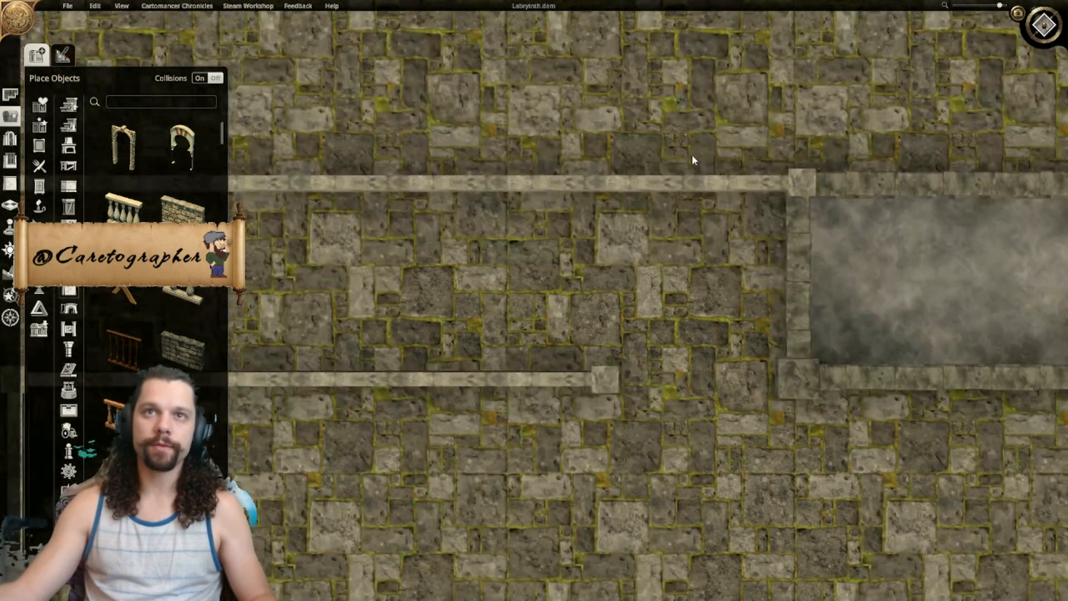
Step: Place horizontal low wall pieces along the upper edges of both lower white squares and the lower edge of the lower-left white square
{"action": "middle_click_drag", "start_coordinate": [692, 154], "coordinate": [643, 441]}
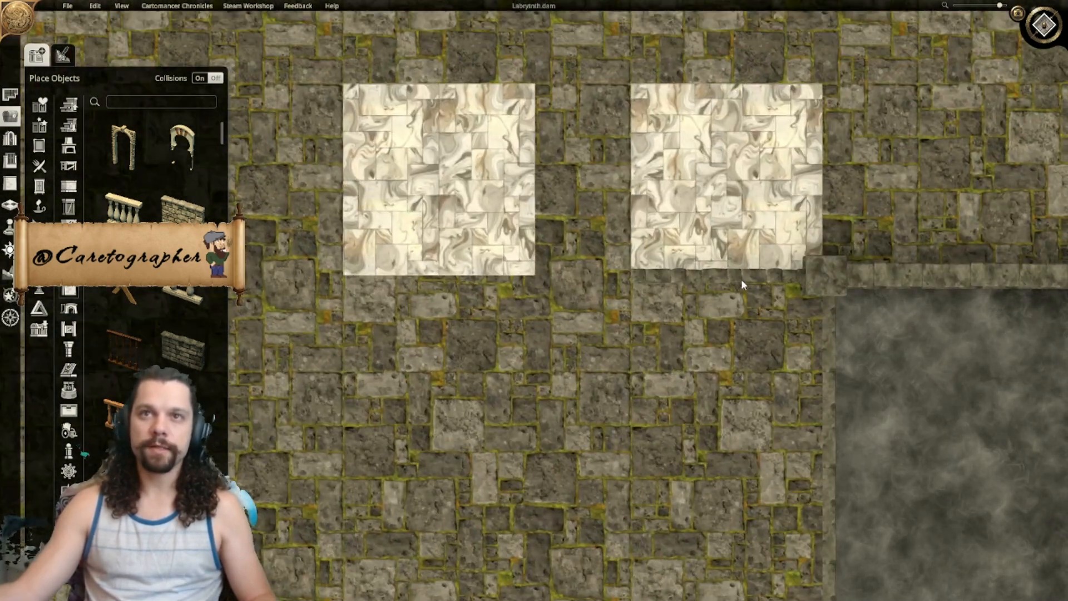
{"action": "mouse_move", "coordinate": [783, 87]}
{"action": "left_mouse_down"}
{"action": "mouse_move", "coordinate": [670, 75]}
{"action": "mouse_move", "coordinate": [384, 89]}
{"action": "mouse_move", "coordinate": [420, 264]}
{"action": "left_mouse_up"}
{"action": "left_click", "coordinate": [421, 265]}
{"action": "left_click", "coordinate": [487, 273]}
Step: Edge the upper and lower sides of both upper white squares with horizontal low wall pieces
{"action": "middle_click_drag", "start_coordinate": [622, 150], "coordinate": [711, 583]}
{"action": "left_click", "coordinate": [535, 428]}
{"action": "left_click", "coordinate": [473, 424]}
{"action": "left_click", "coordinate": [483, 230]}
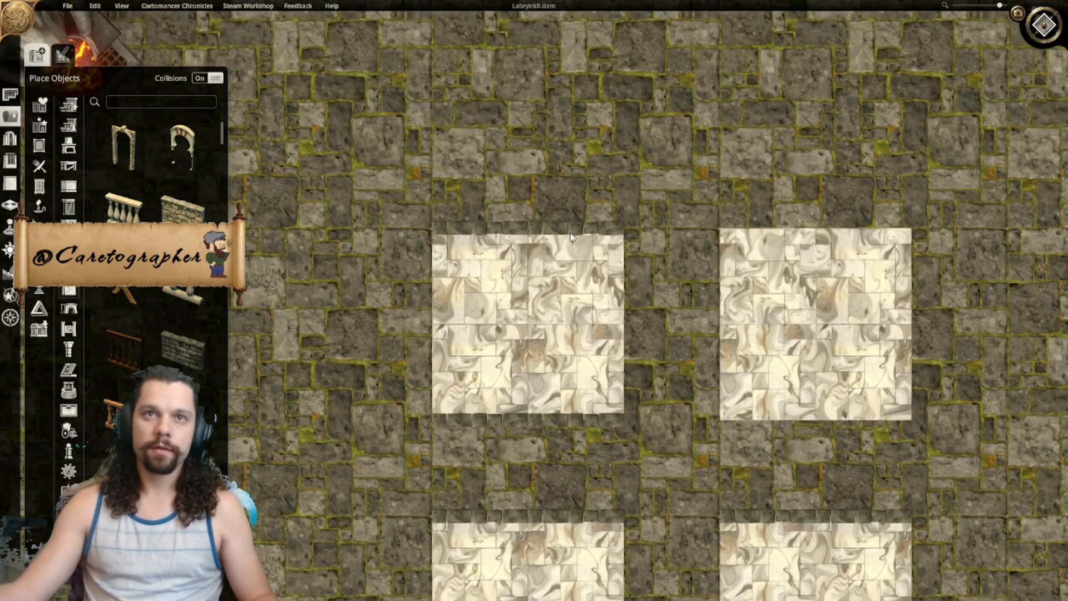
{"action": "left_click", "coordinate": [572, 232]}
{"action": "left_click", "coordinate": [847, 229]}
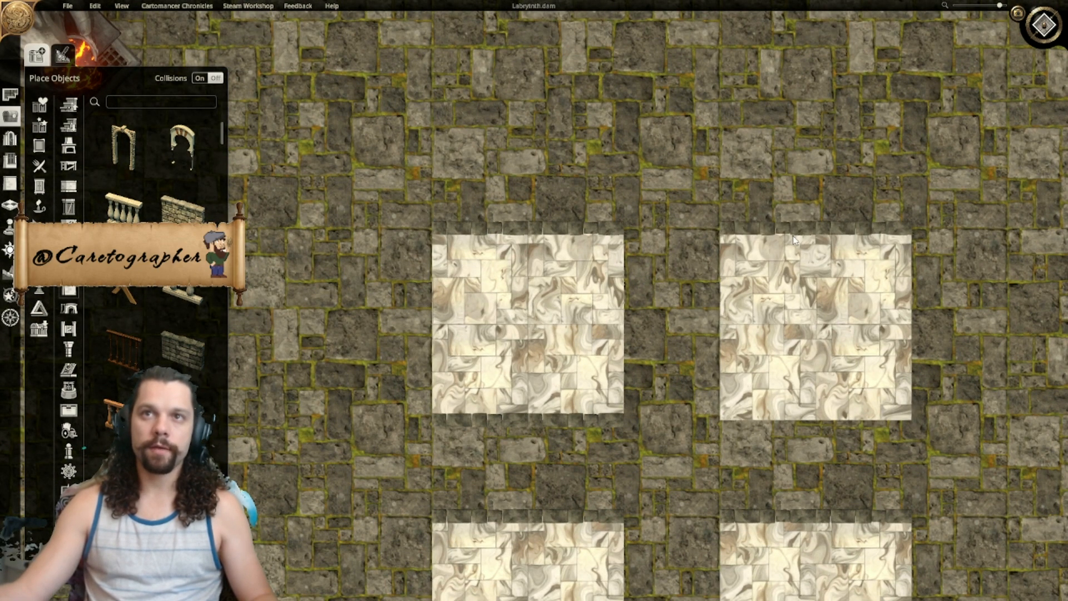
{"action": "left_click", "coordinate": [779, 417]}
{"action": "left_click", "coordinate": [845, 415]}
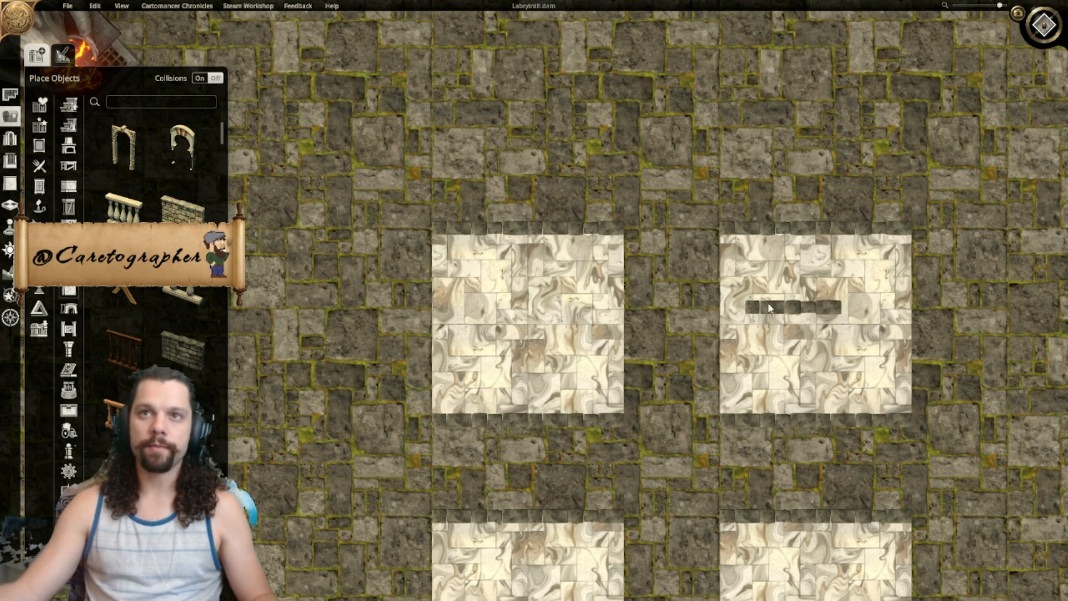
Step: Rotate the low wall piece upright and place copies along the vertical sides of both upper white squares
{"action": "right_click_drag", "start_coordinate": [448, 341], "coordinate": [542, 301]}
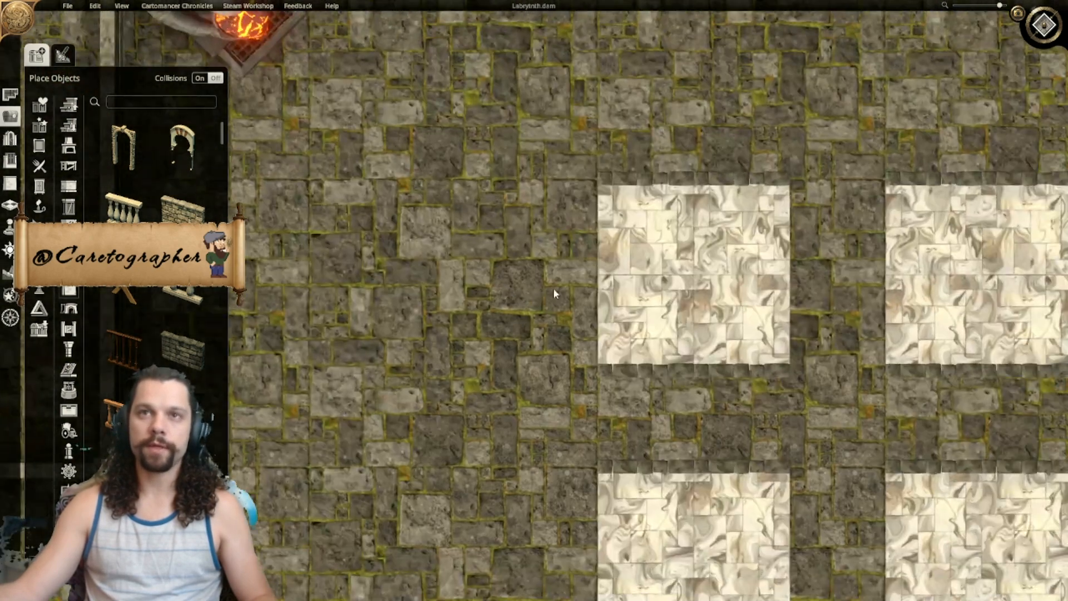
{"action": "left_click", "coordinate": [642, 179]}
{"action": "left_click", "coordinate": [635, 211]}
{"action": "key", "text": "r"}
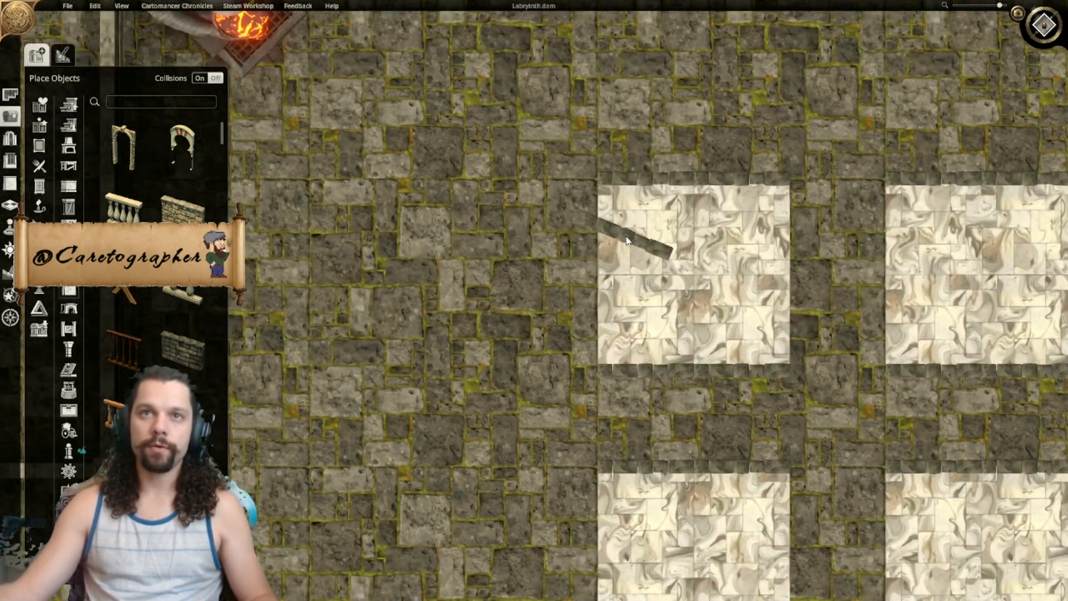
{"action": "left_click", "coordinate": [581, 228]}
{"action": "left_click", "coordinate": [596, 323]}
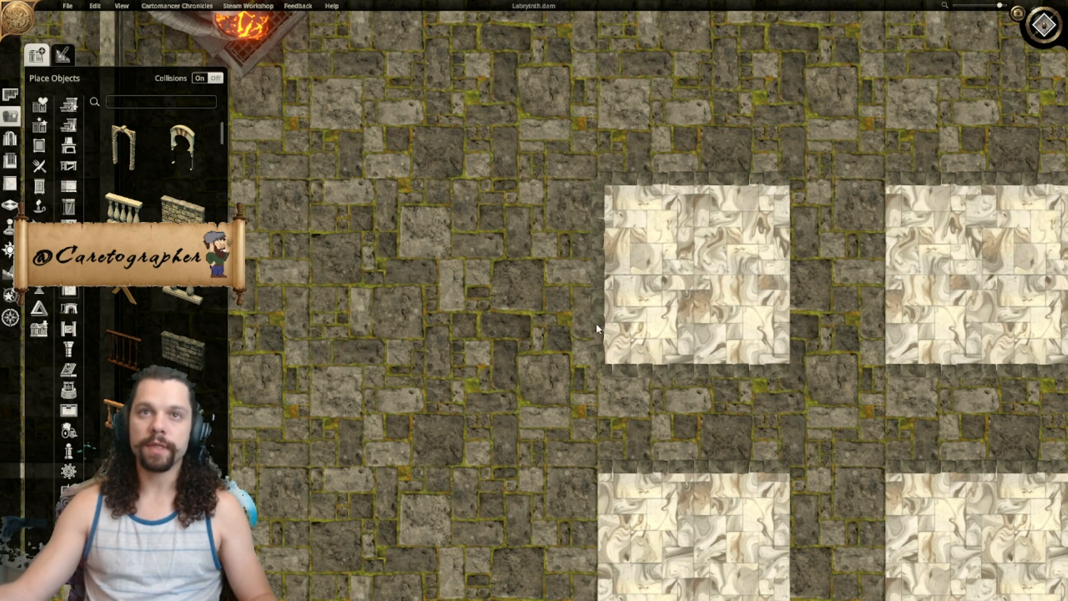
{"action": "left_click", "coordinate": [886, 309]}
{"action": "left_click", "coordinate": [886, 234]}
{"action": "left_click", "coordinate": [804, 236]}
{"action": "left_click", "coordinate": [797, 319]}
{"action": "right_click_drag", "start_coordinate": [984, 318], "coordinate": [724, 308]}
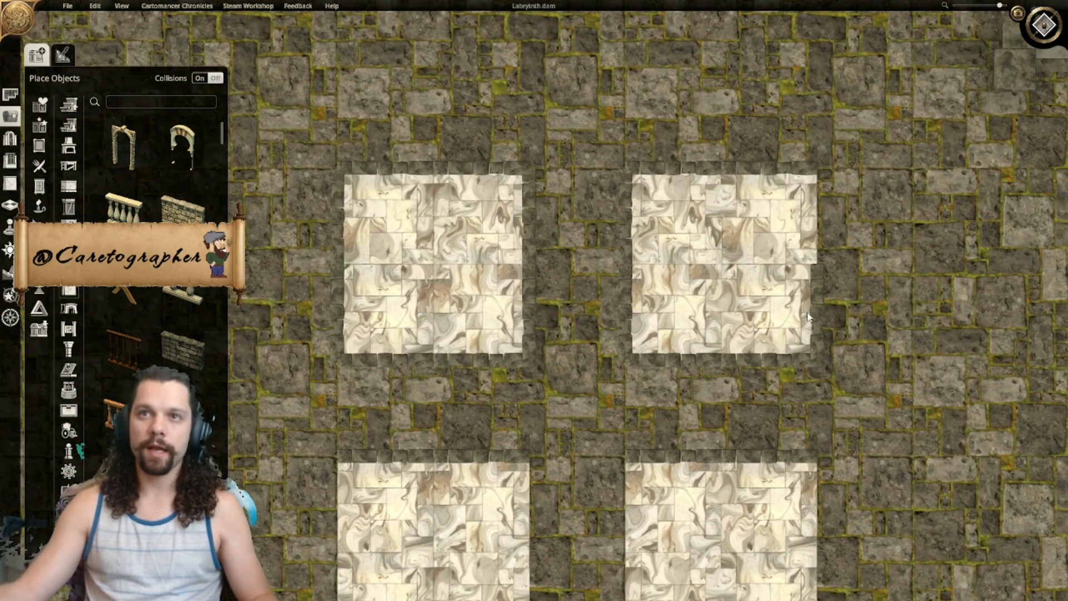
Step: Place vertical low wall pieces along both sides of the two lower white squares and end the placement
{"action": "right_click_drag", "start_coordinate": [812, 445], "coordinate": [896, 123]}
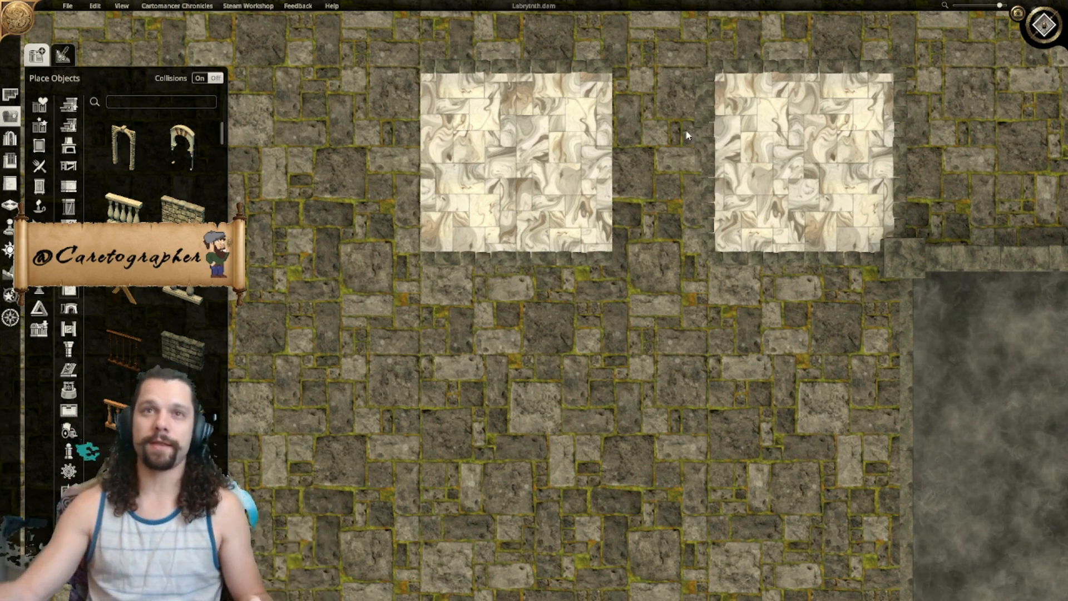
{"action": "right_click_drag", "start_coordinate": [666, 100], "coordinate": [692, 147]}
{"action": "left_click", "coordinate": [640, 261]}
{"action": "left_click", "coordinate": [637, 170]}
{"action": "left_click", "coordinate": [445, 165]}
{"action": "left_click", "coordinate": [452, 256]}
{"action": "right_click", "coordinate": [468, 257]}
Step: Copy a vertical low wall piece from the lower-right blue square and bring it to the black marble squares
{"action": "scroll", "coordinate": [426, 345], "scroll_direction": "down", "scroll_amount": 5}
{"action": "right_click_drag", "start_coordinate": [444, 424], "coordinate": [782, 348]}
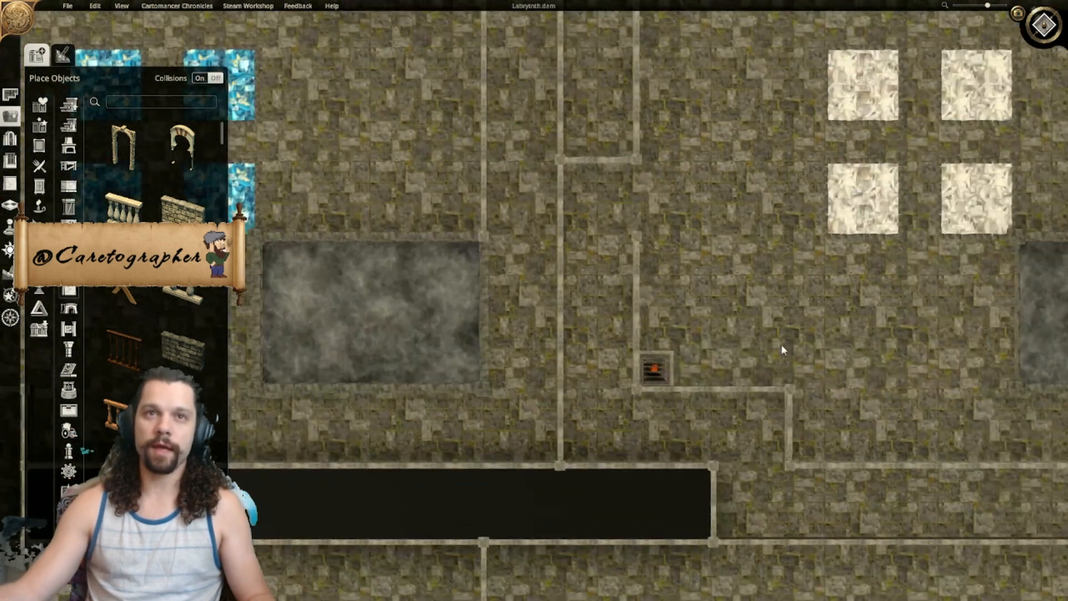
{"action": "right_click_drag", "start_coordinate": [582, 295], "coordinate": [908, 397]}
{"action": "scroll", "coordinate": [648, 216], "scroll_direction": "up", "scroll_amount": 5}
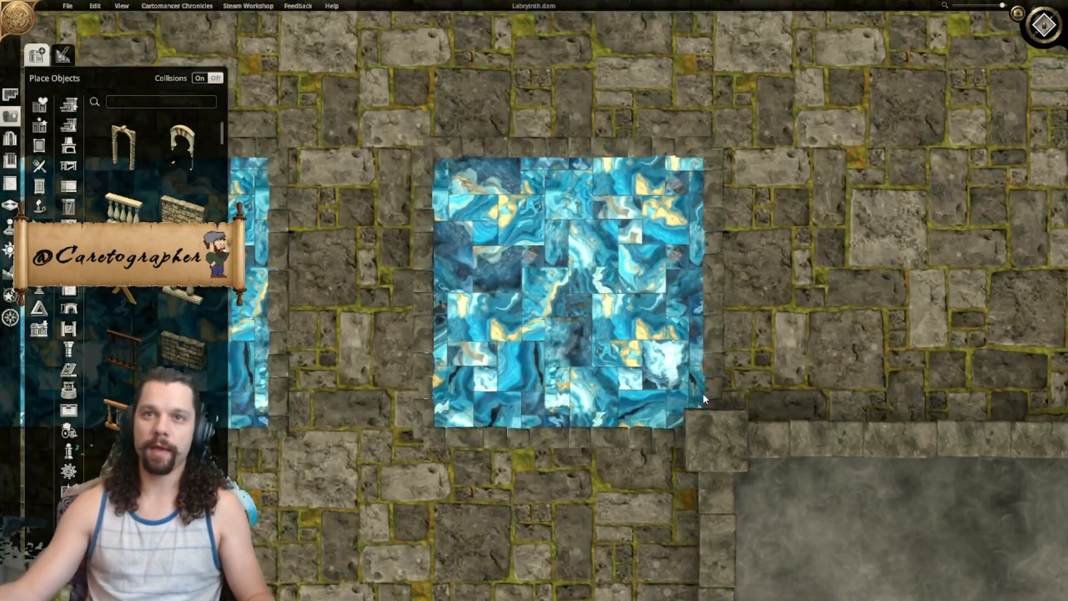
{"action": "scroll", "coordinate": [583, 389], "scroll_direction": "down", "scroll_amount": 5}
{"action": "right_click_drag", "start_coordinate": [585, 427], "coordinate": [574, 180]}
{"action": "scroll", "coordinate": [574, 162], "scroll_direction": "up", "scroll_amount": 5}
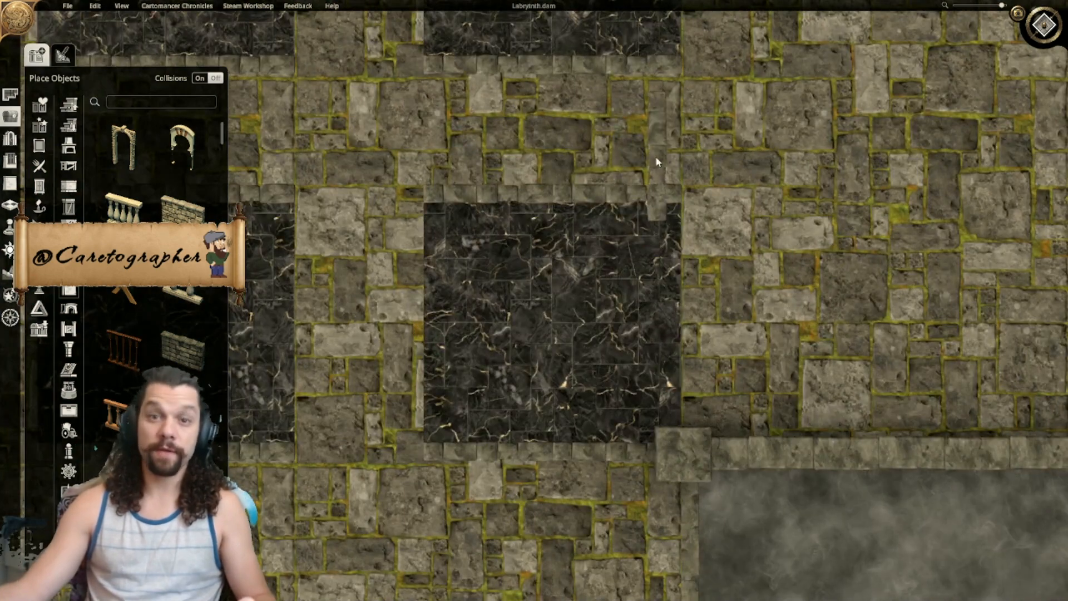
Step: Look over the black marble squares and the neighbouring rooms of the labyrinth map for where furnishings are missing
{"action": "scroll", "coordinate": [657, 162], "scroll_direction": "down", "scroll_amount": 5}
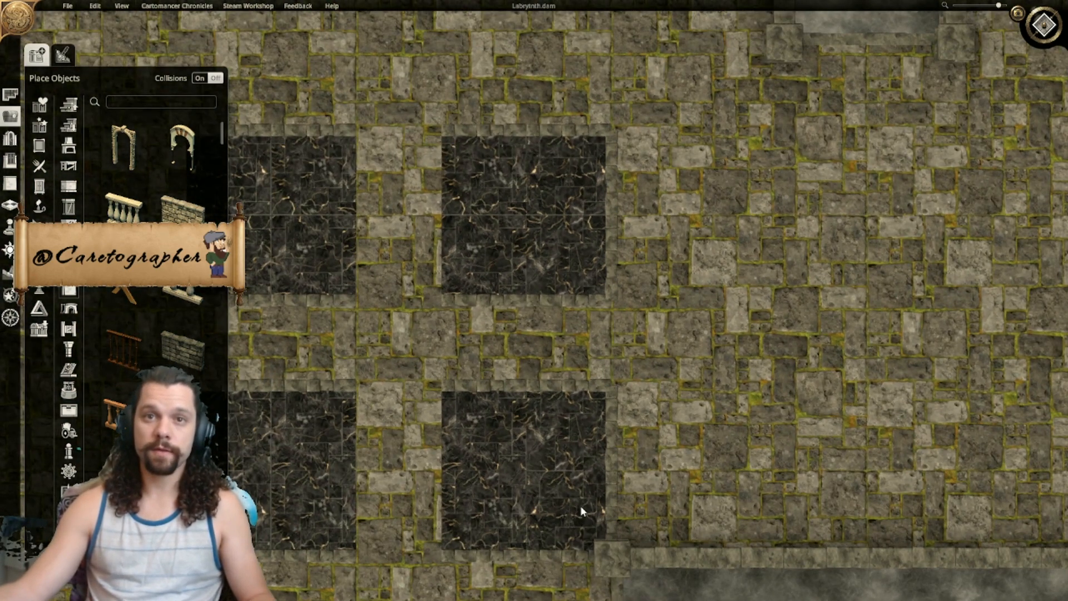
{"action": "middle_click_drag", "start_coordinate": [497, 228], "coordinate": [606, 239]}
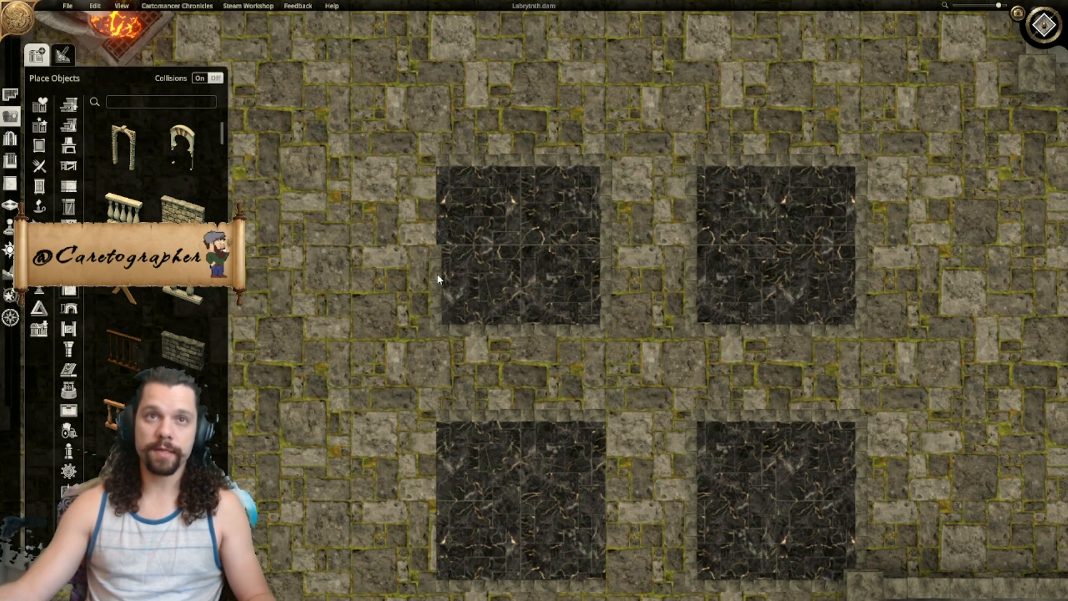
{"action": "left_click", "coordinate": [434, 220]}
{"action": "left_click", "coordinate": [447, 549]}
{"action": "middle_click_drag", "start_coordinate": [669, 464], "coordinate": [665, 362]}
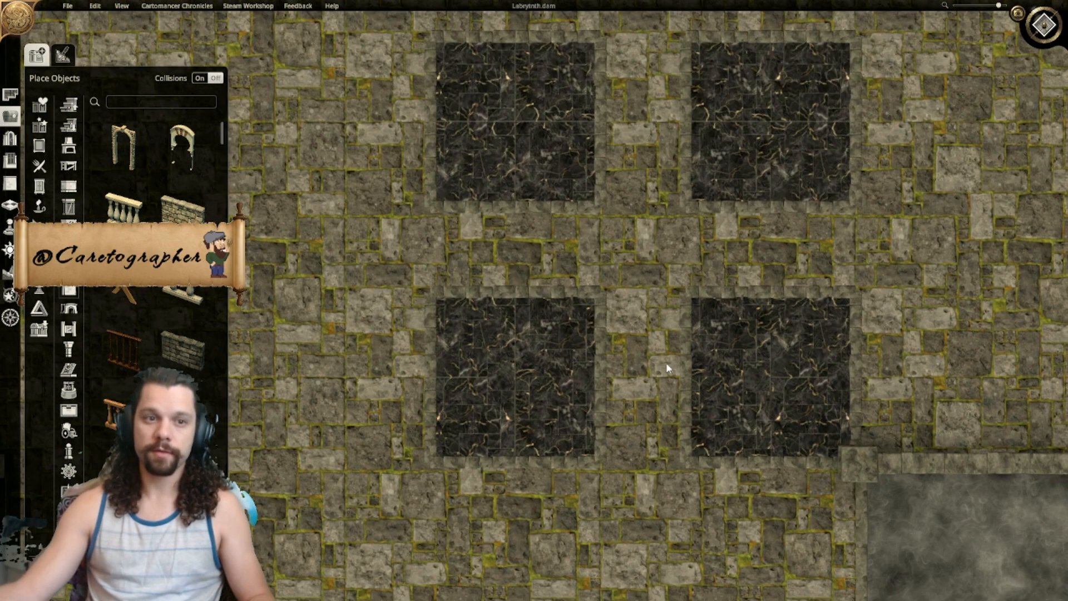
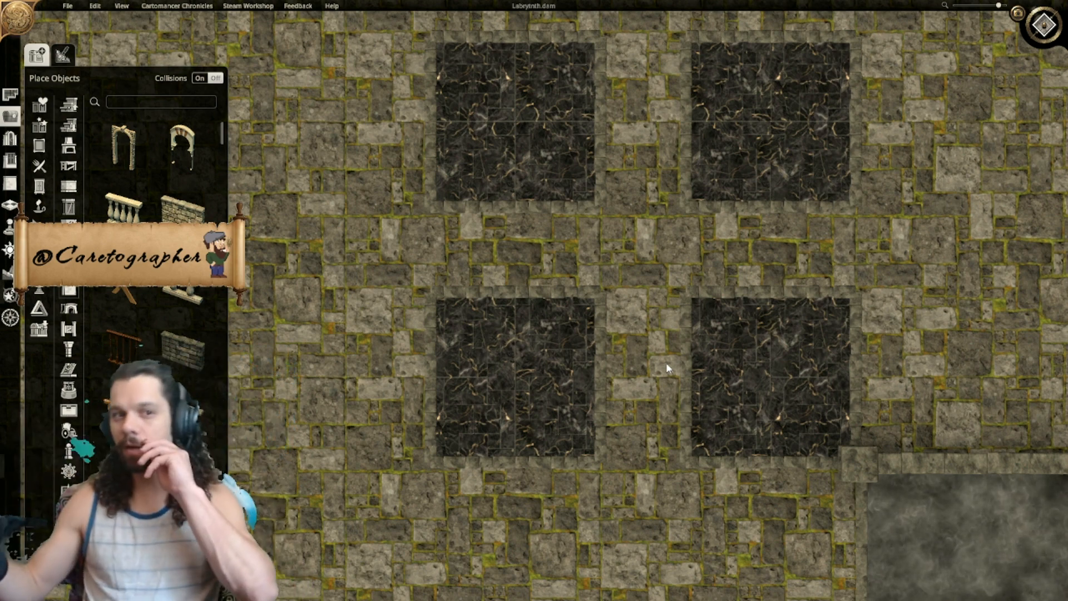
{"action": "scroll", "coordinate": [710, 318], "scroll_direction": "down", "scroll_amount": 6}
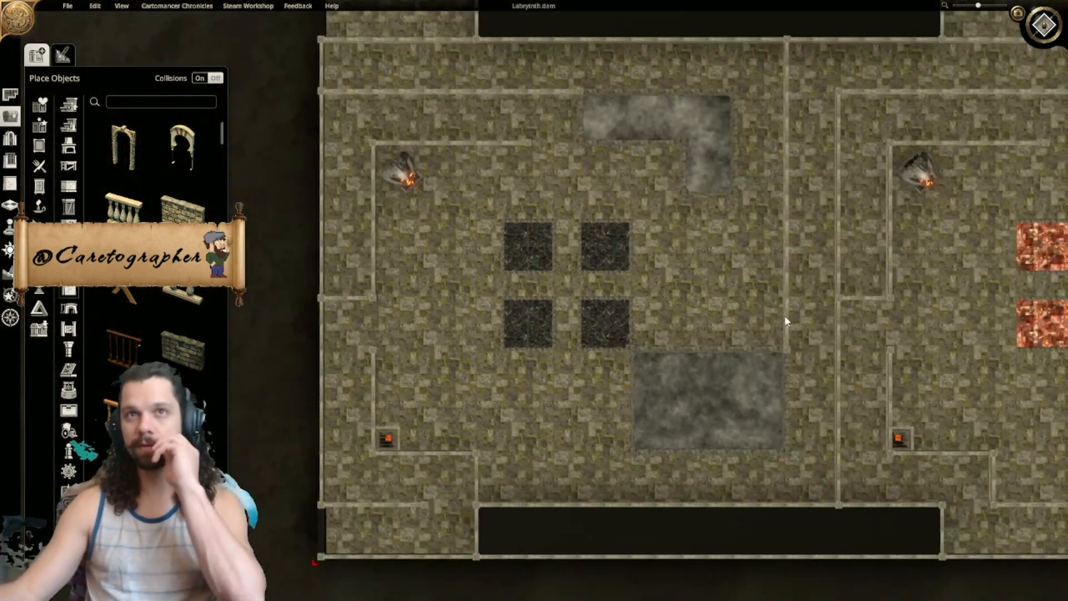
{"action": "scroll", "coordinate": [872, 323], "scroll_direction": "down", "scroll_amount": 4}
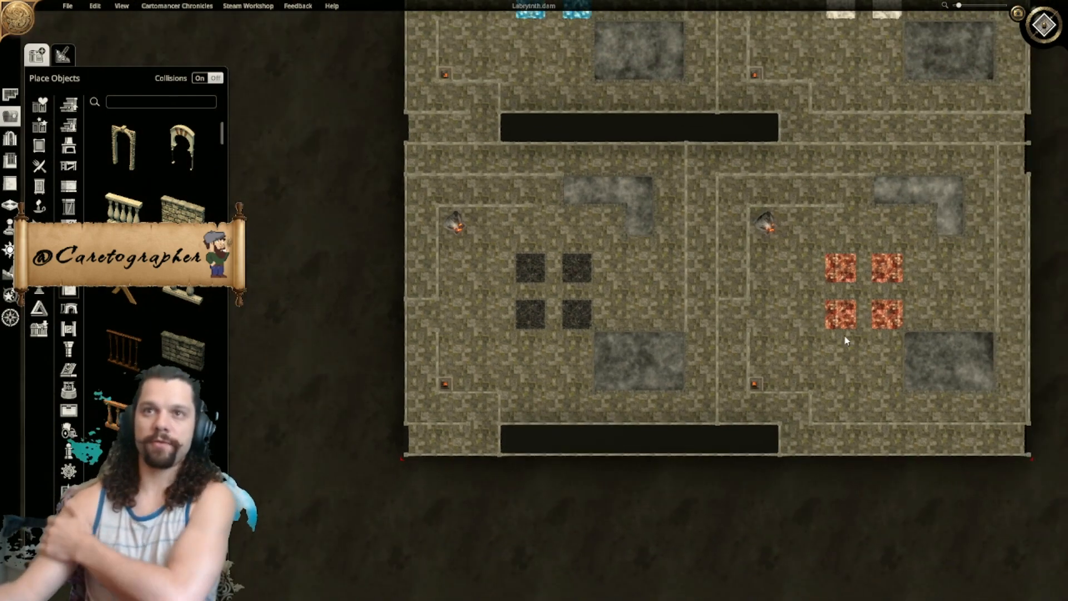
{"action": "middle_click_drag", "start_coordinate": [858, 348], "coordinate": [703, 349]}
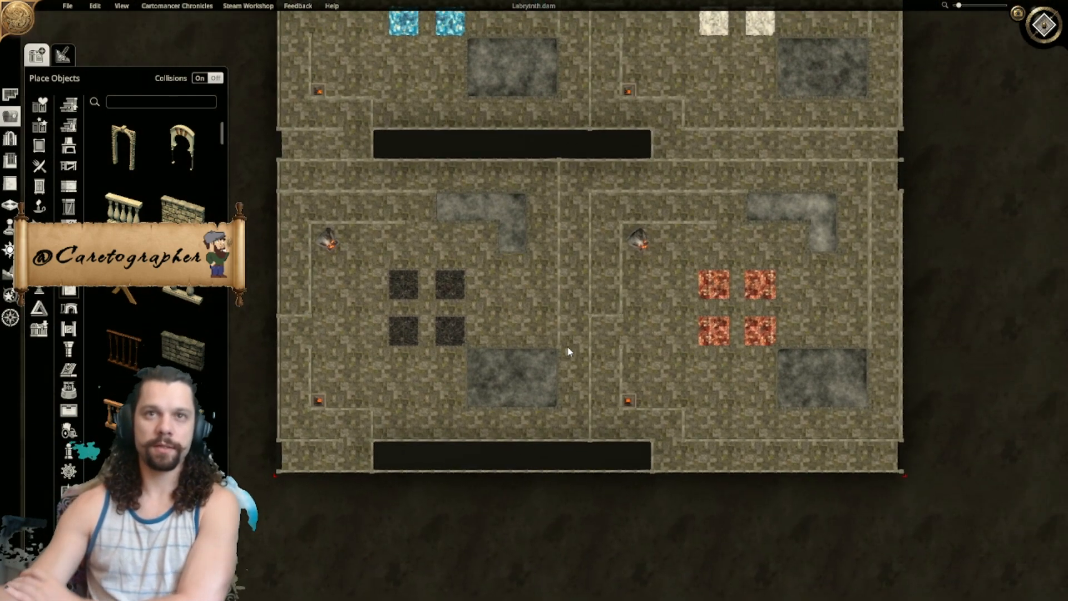
{"action": "middle_click_drag", "start_coordinate": [633, 229], "coordinate": [626, 104]}
{"action": "scroll", "coordinate": [674, 242], "scroll_direction": "up", "scroll_amount": 6}
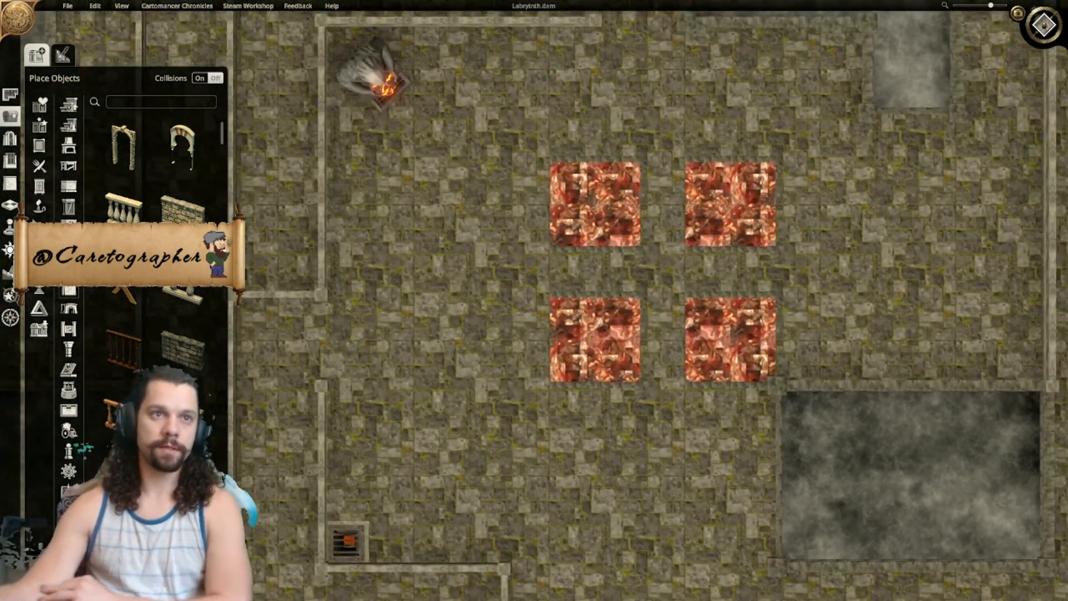
Step: Place four favourite stone benches in the red-tile room, two along its upper inner wall and two along its left inner wall
{"action": "left_click", "coordinate": [39, 104]}
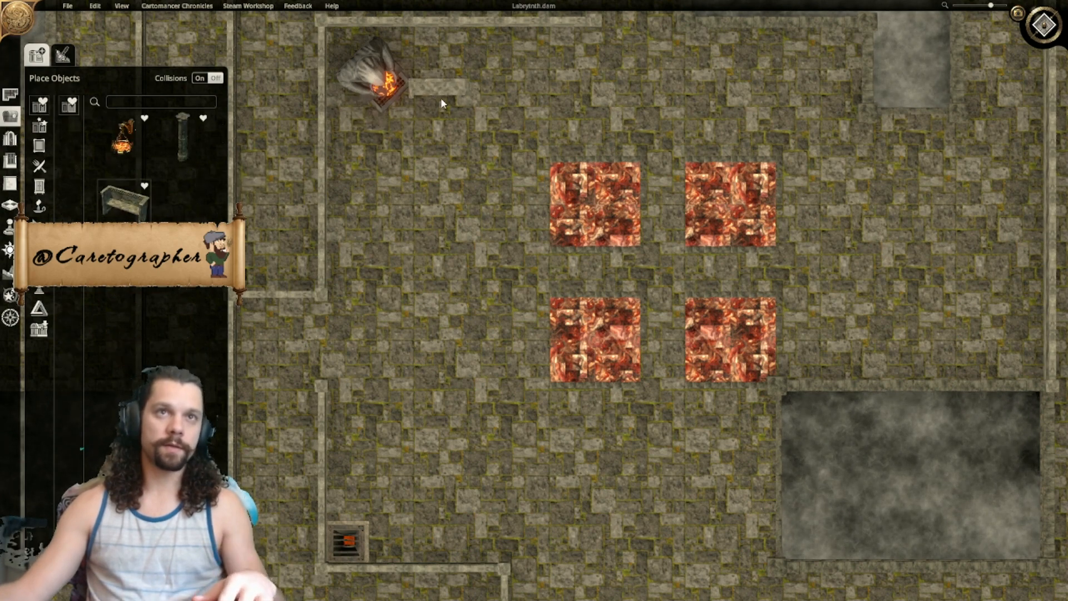
{"action": "middle_click_drag", "start_coordinate": [458, 63], "coordinate": [511, 192]}
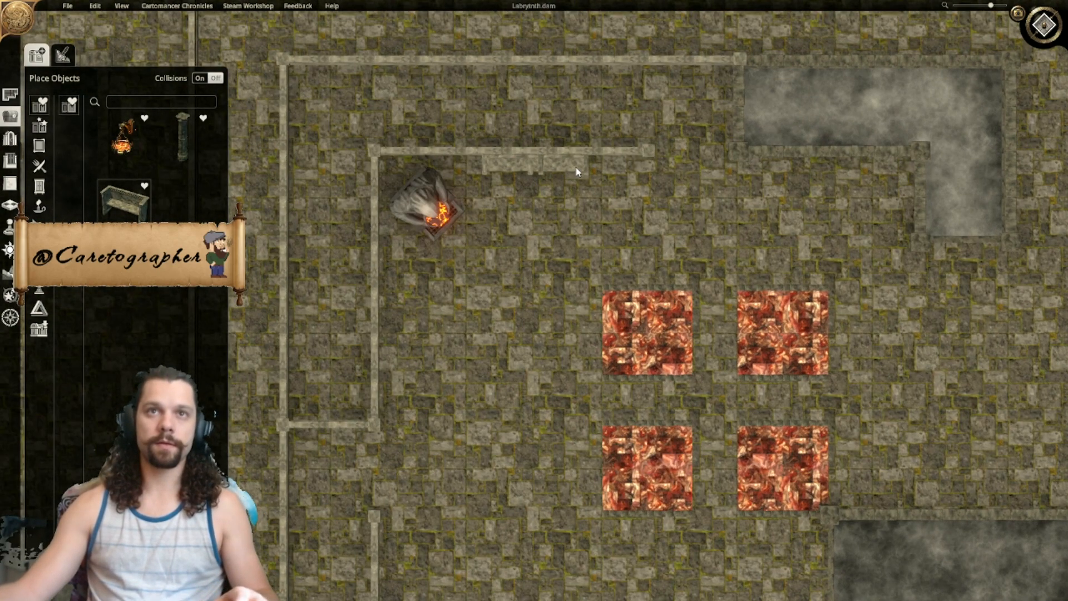
{"action": "left_click", "coordinate": [593, 165]}
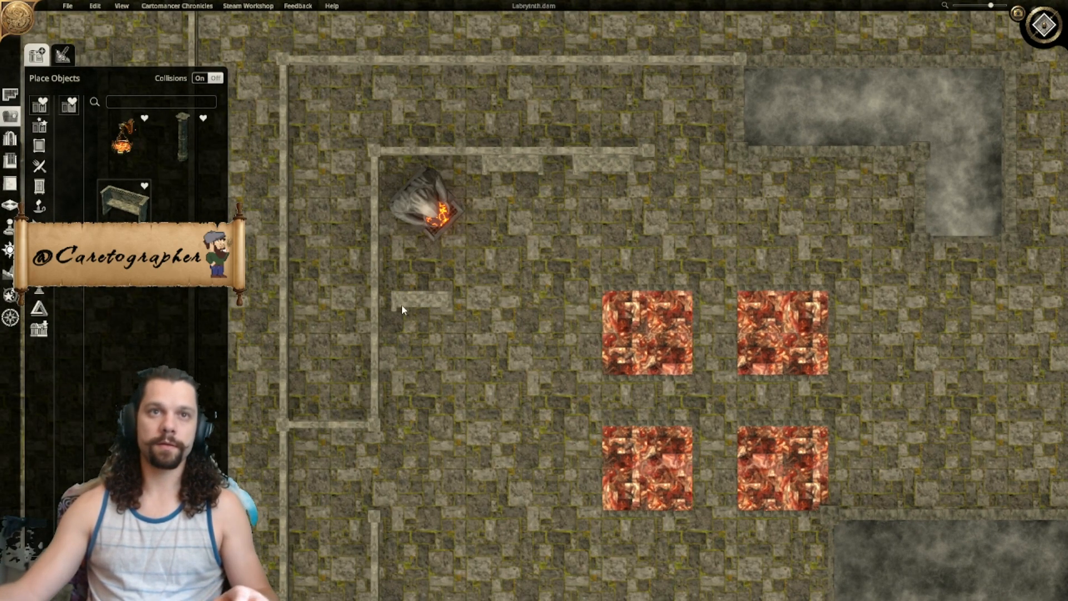
{"action": "left_click", "coordinate": [399, 302]}
{"action": "left_click", "coordinate": [392, 379]}
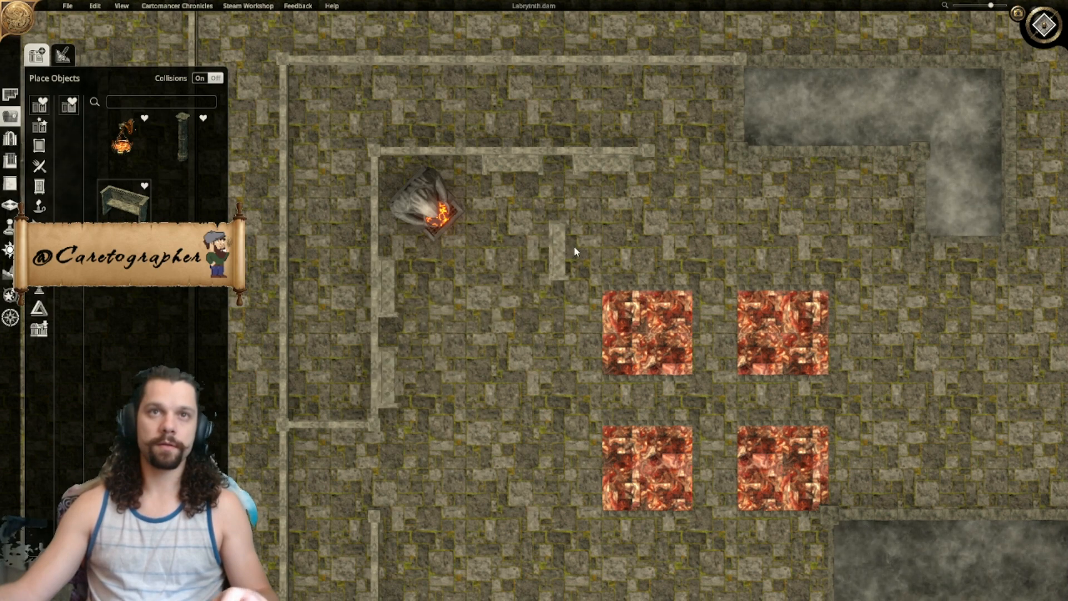
Step: Place matching pairs of benches along the upper and left inner walls near the statue in the blue, black and white tile rooms
{"action": "scroll", "coordinate": [576, 252], "scroll_direction": "down", "scroll_amount": 4}
{"action": "middle_click_drag", "start_coordinate": [590, 186], "coordinate": [590, 529]}
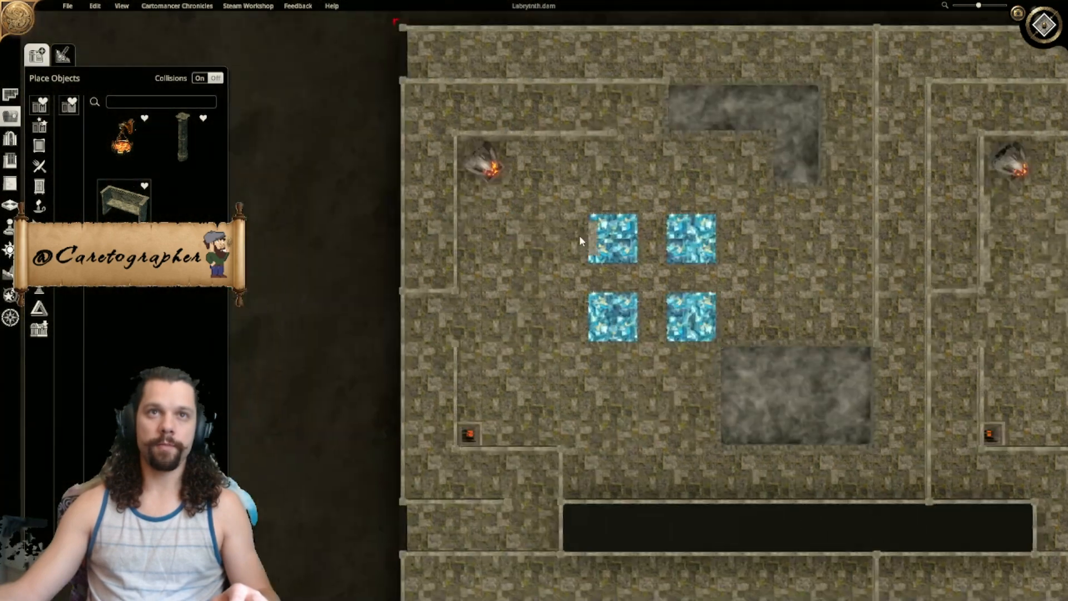
{"action": "middle_click_drag", "start_coordinate": [538, 392], "coordinate": [484, 304]}
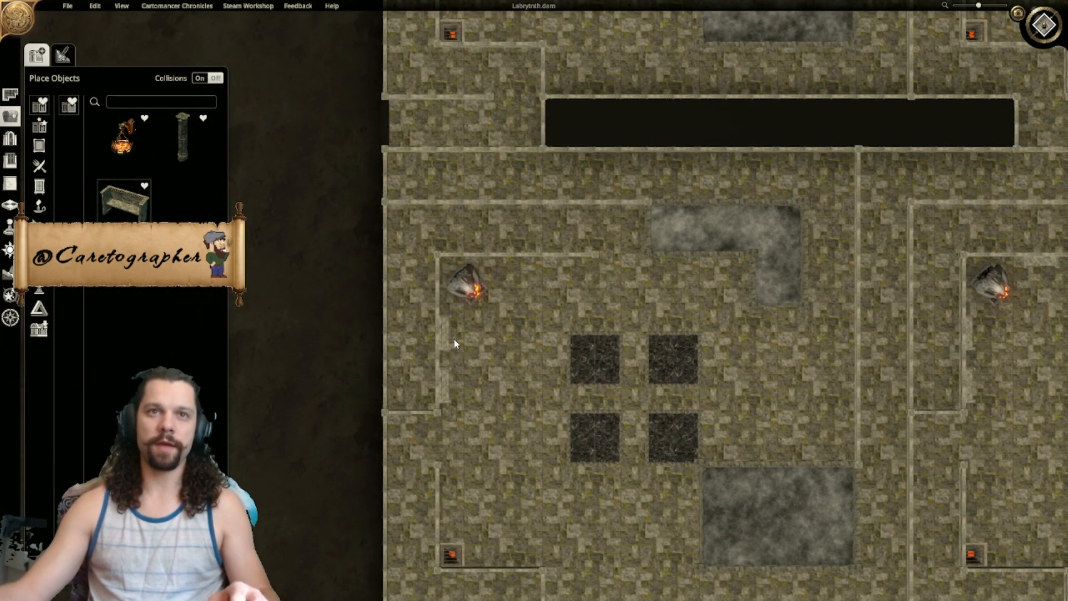
{"action": "left_click", "coordinate": [526, 277]}
{"action": "left_click", "coordinate": [574, 272]}
{"action": "middle_click_drag", "start_coordinate": [557, 146], "coordinate": [558, 387]}
{"action": "middle_click_drag", "start_coordinate": [503, 119], "coordinate": [530, 169]}
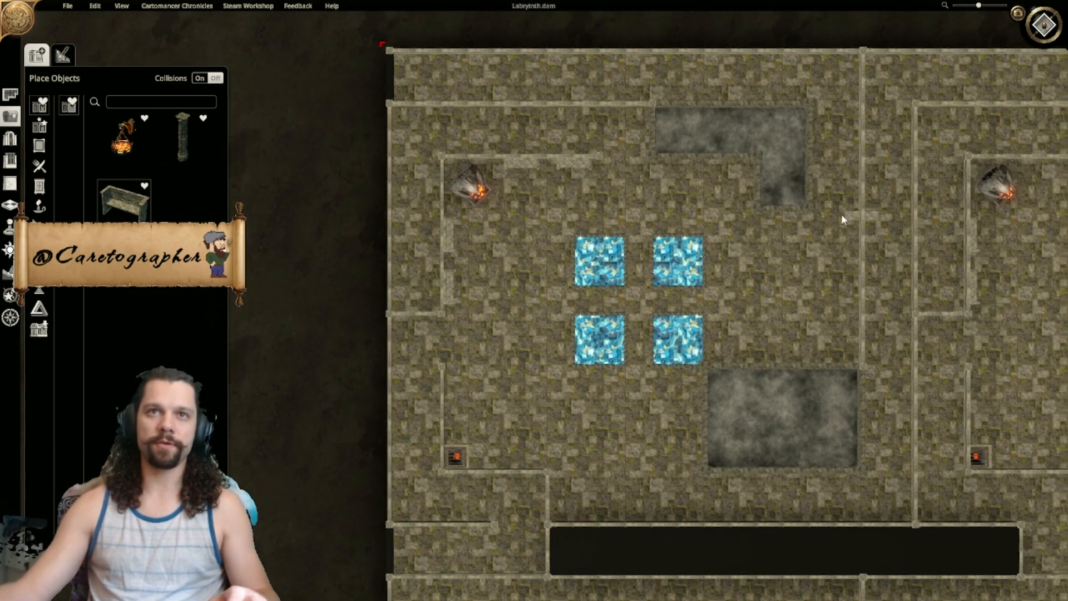
{"action": "middle_click_drag", "start_coordinate": [841, 213], "coordinate": [584, 211]}
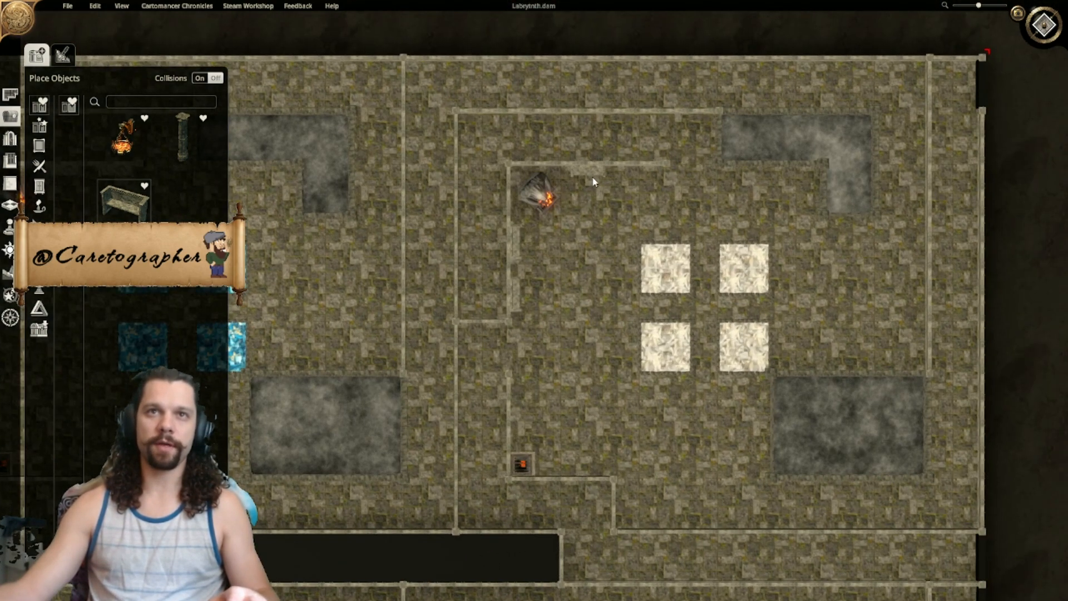
{"action": "middle_click_drag", "start_coordinate": [640, 428], "coordinate": [560, 3]}
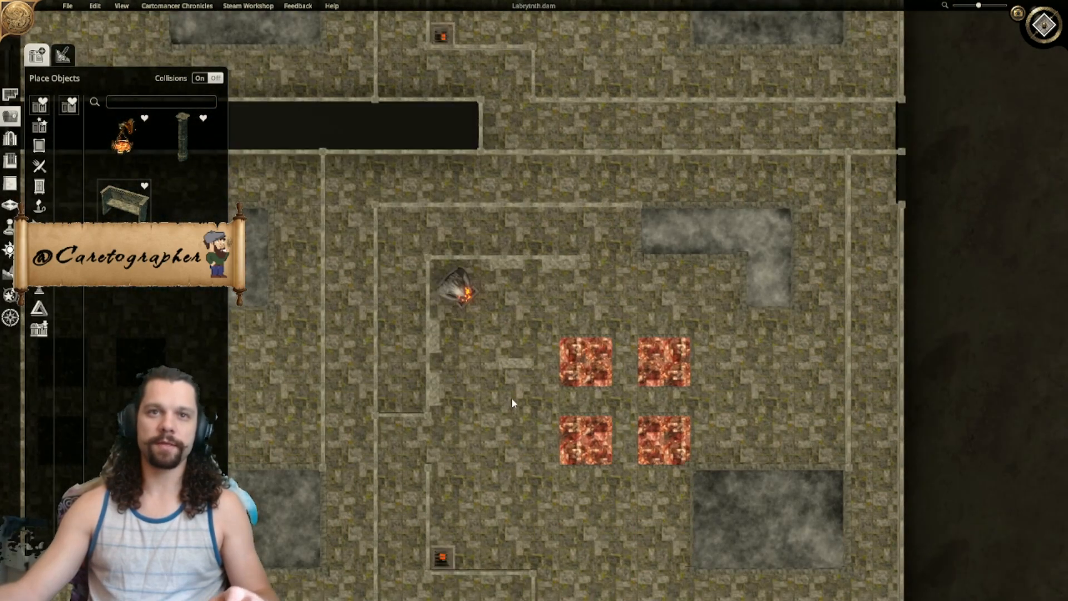
{"action": "middle_click_drag", "start_coordinate": [421, 502], "coordinate": [615, 105]}
{"action": "middle_click_drag", "start_coordinate": [471, 63], "coordinate": [691, 374]}
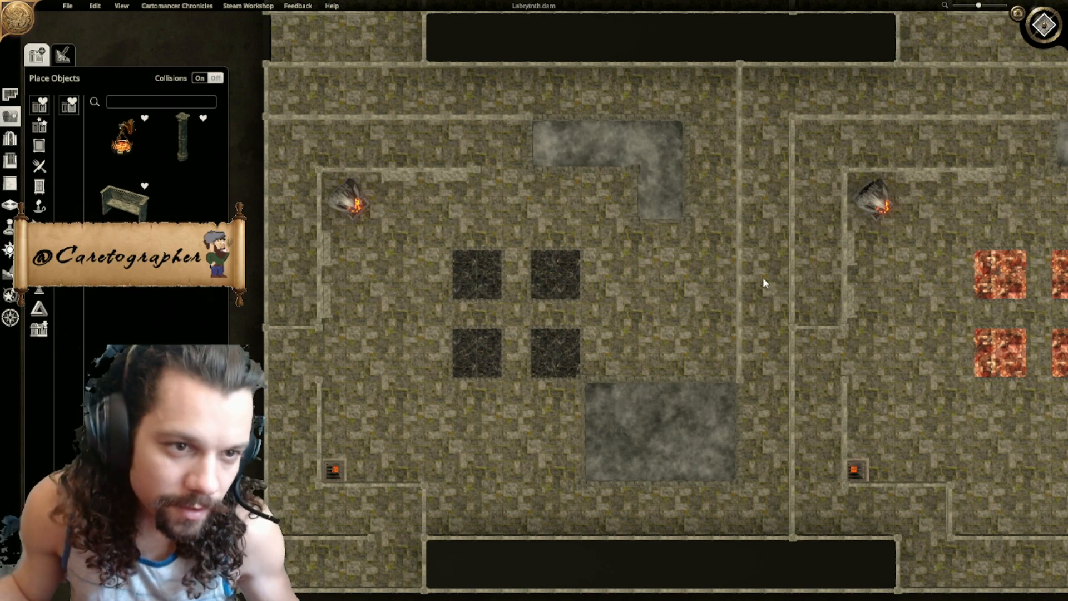
Step: Choose the favourite clustered stone column and show the grid over the blue-tile room
{"action": "scroll", "coordinate": [763, 277], "scroll_direction": "down", "scroll_amount": 4}
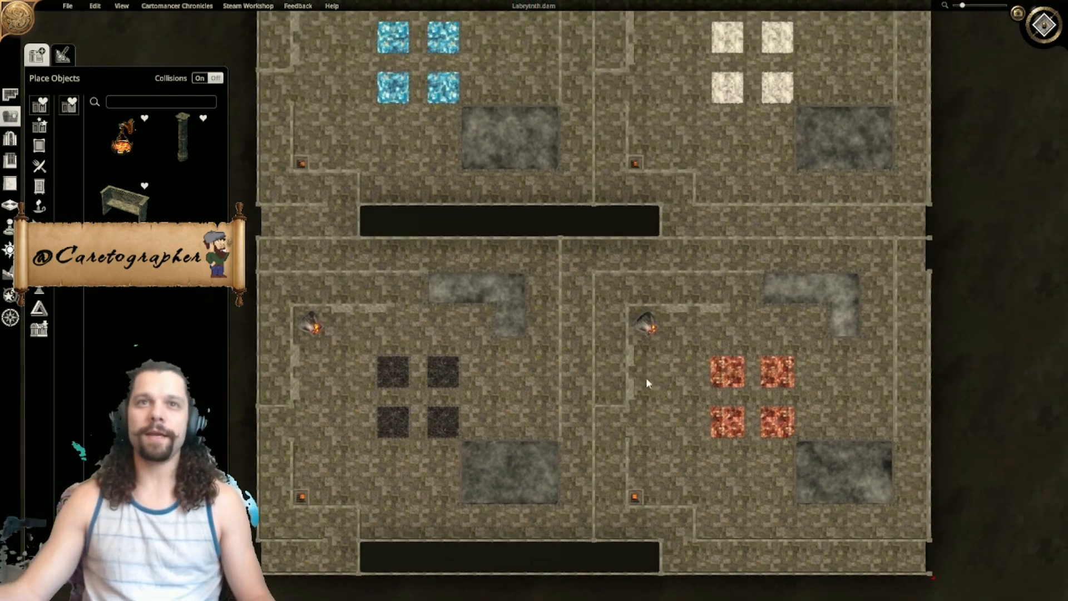
{"action": "right_click_drag", "start_coordinate": [646, 378], "coordinate": [625, 400]}
{"action": "right_click_drag", "start_coordinate": [610, 338], "coordinate": [670, 490]}
{"action": "scroll", "coordinate": [617, 396], "scroll_direction": "down", "scroll_amount": 1}
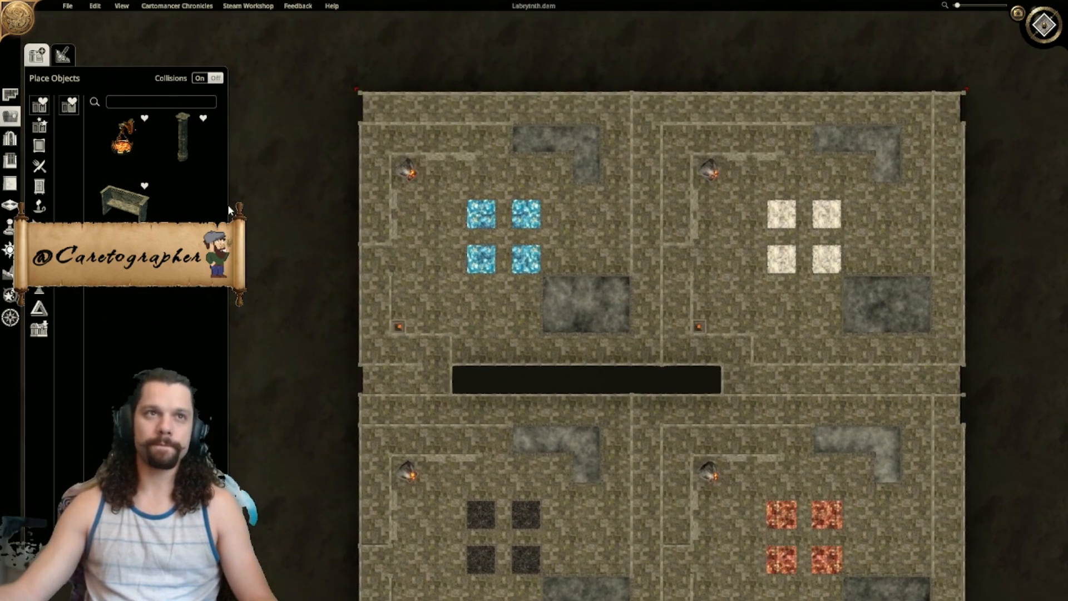
{"action": "right_click_drag", "start_coordinate": [521, 271], "coordinate": [613, 405]}
{"action": "scroll", "coordinate": [556, 295], "scroll_direction": "up", "scroll_amount": 4}
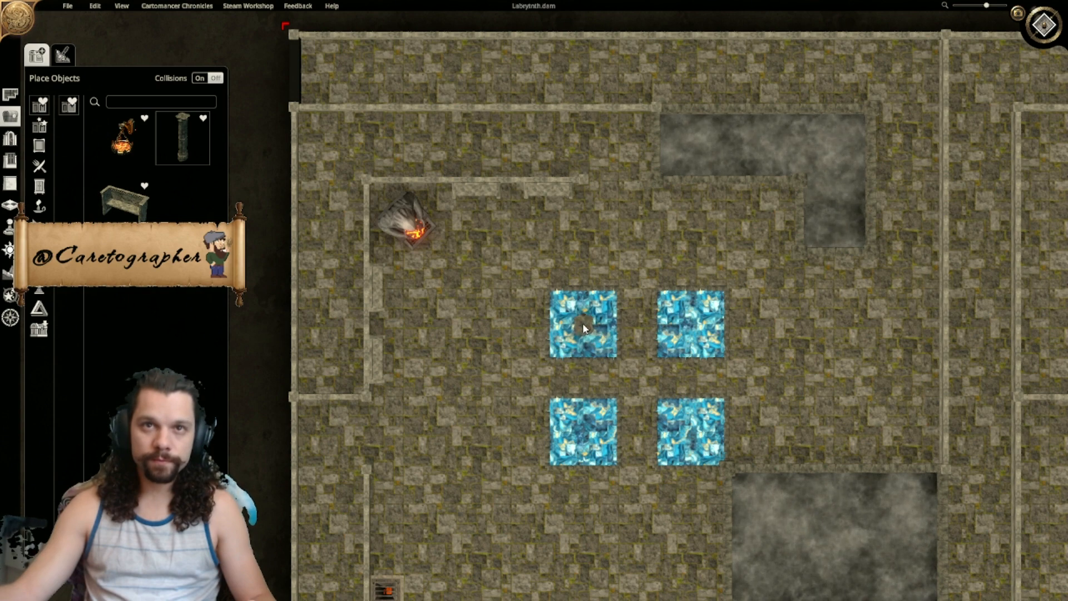
{"action": "key", "text": "g"}
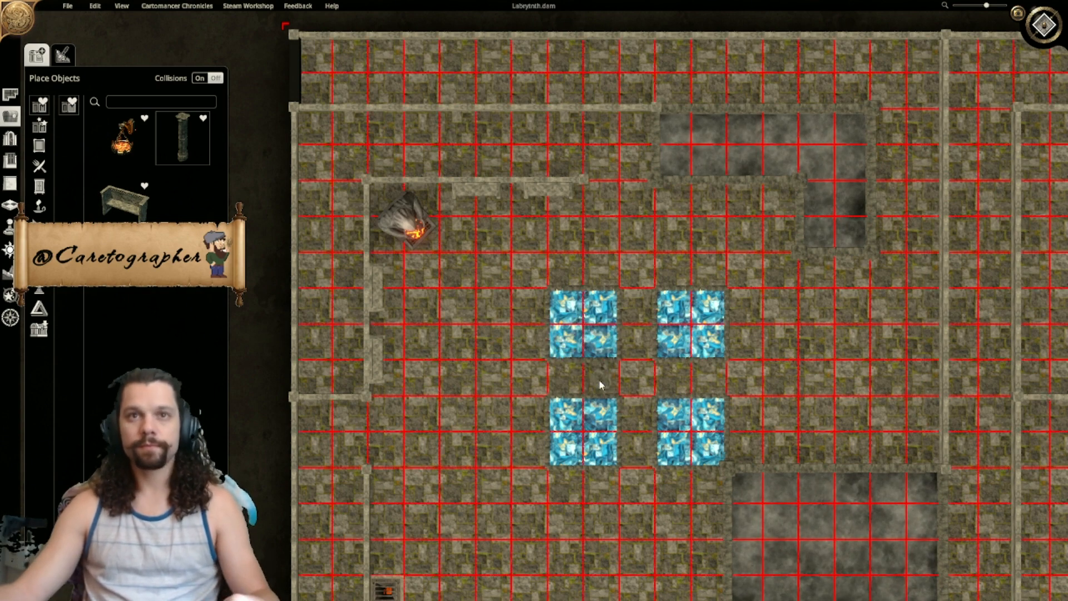
{"action": "scroll", "coordinate": [595, 372], "scroll_direction": "up", "scroll_amount": 5}
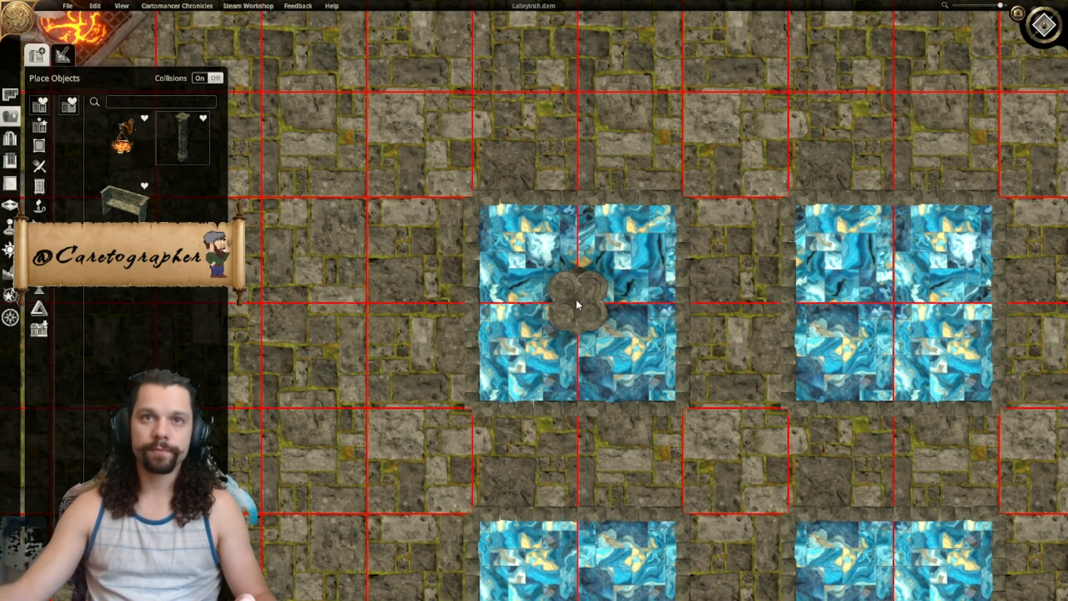
Step: Place the column at the grid intersection in the middle of the upper-left blue square and enlarge it to nearly one grid square wide
{"action": "left_click", "coordinate": [576, 301]}
{"action": "left_click_drag", "start_coordinate": [612, 337], "coordinate": [633, 361]}
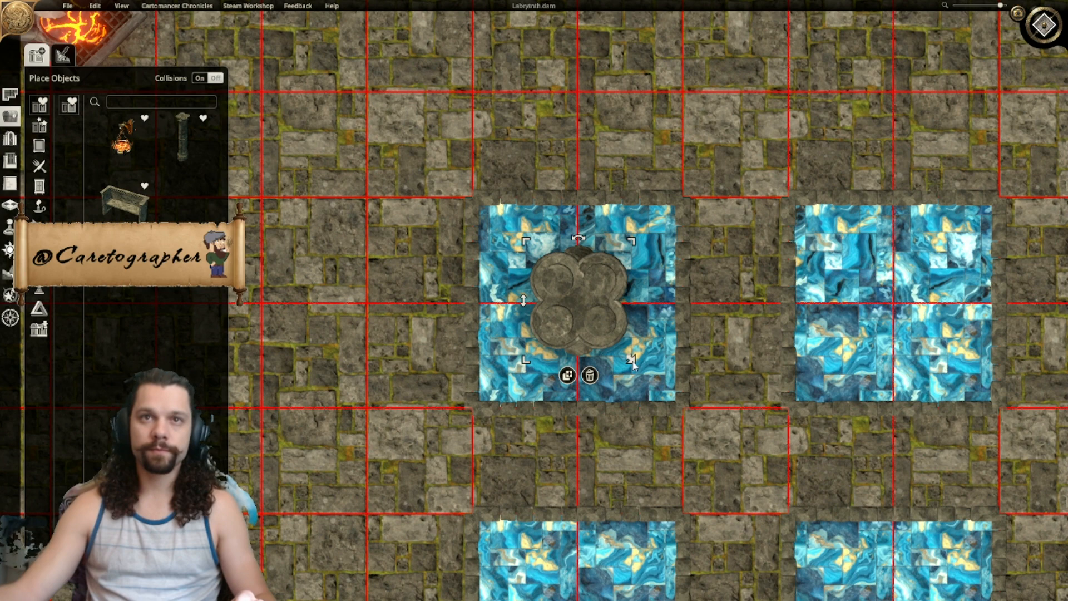
{"action": "left_click_drag", "start_coordinate": [575, 302], "coordinate": [574, 303]}
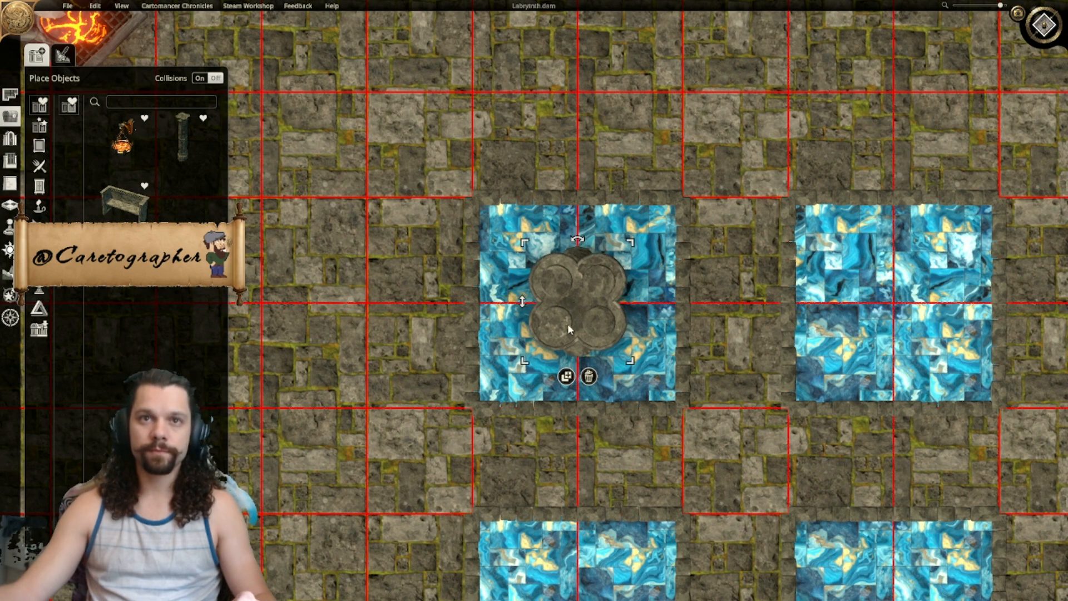
Step: Duplicate the enlarged column onto the centres of the other three blue squares
{"action": "left_click", "coordinate": [566, 377]}
{"action": "key", "text": "d"}
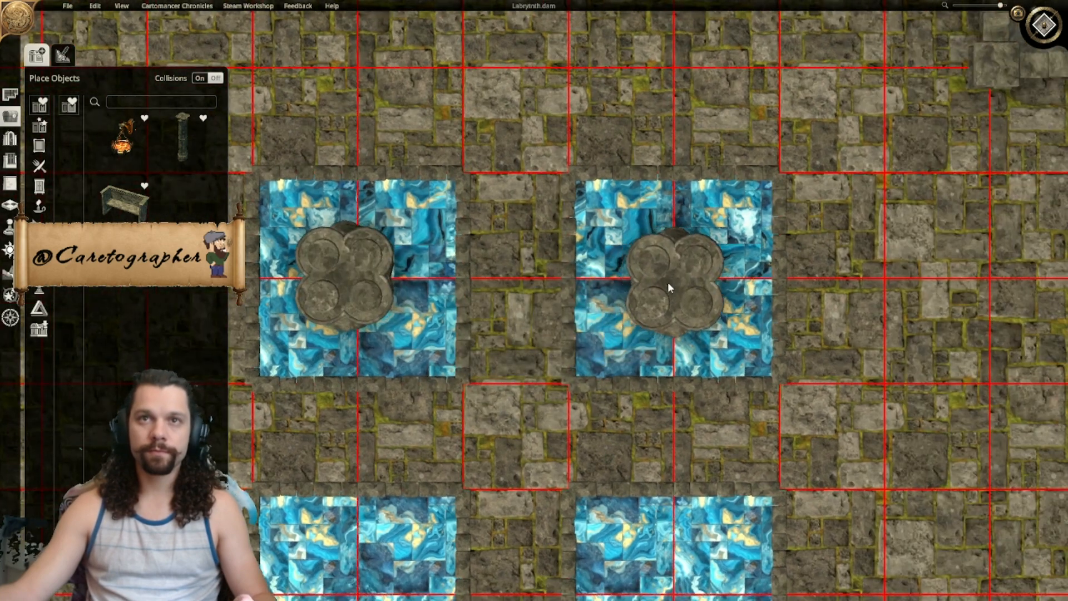
{"action": "middle_click_drag", "start_coordinate": [669, 277], "coordinate": [576, 295]}
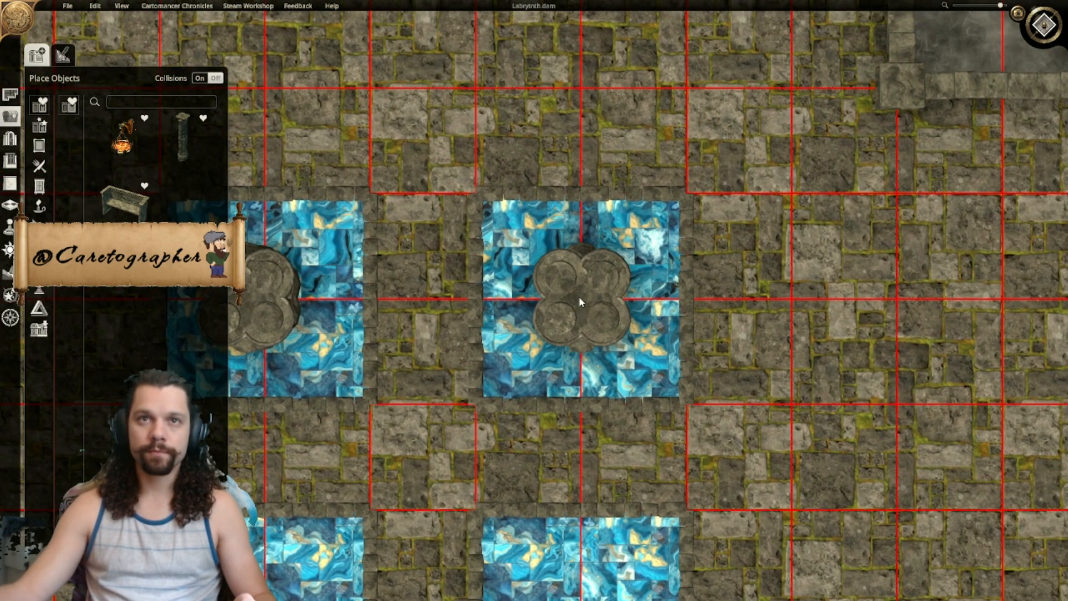
{"action": "left_click", "coordinate": [579, 297]}
{"action": "middle_click_drag", "start_coordinate": [604, 389], "coordinate": [577, 87]}
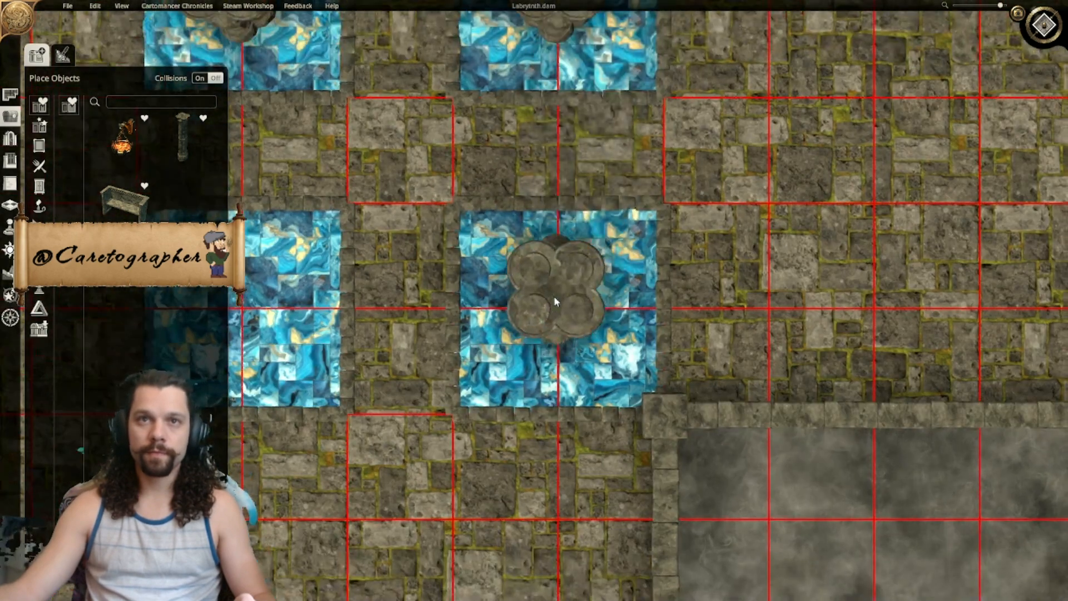
{"action": "middle_click_drag", "start_coordinate": [551, 314], "coordinate": [592, 305]}
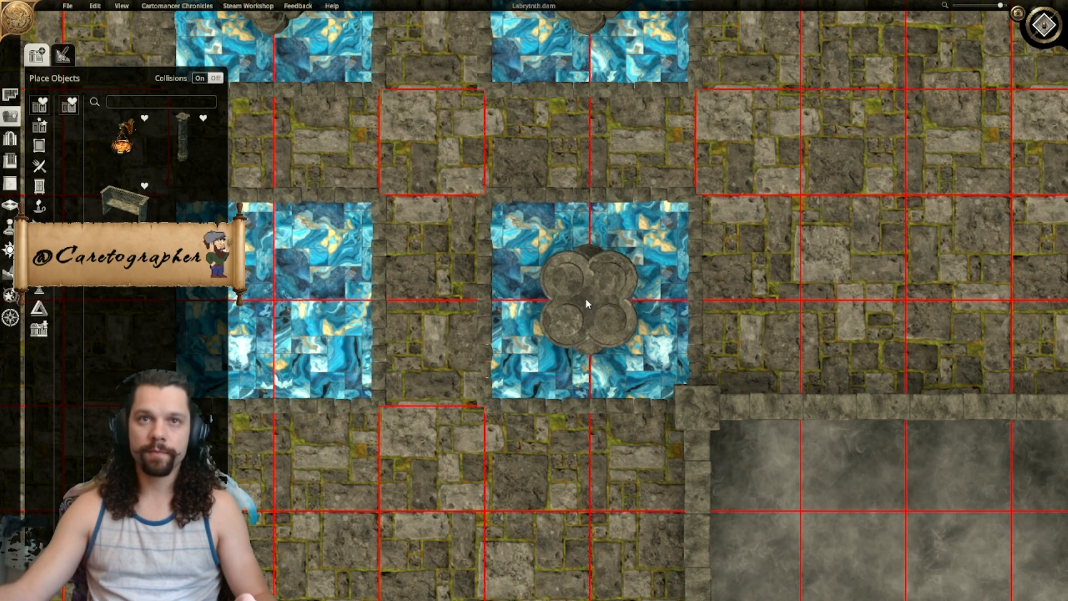
{"action": "left_click", "coordinate": [586, 298]}
{"action": "middle_click_drag", "start_coordinate": [329, 283], "coordinate": [606, 298]}
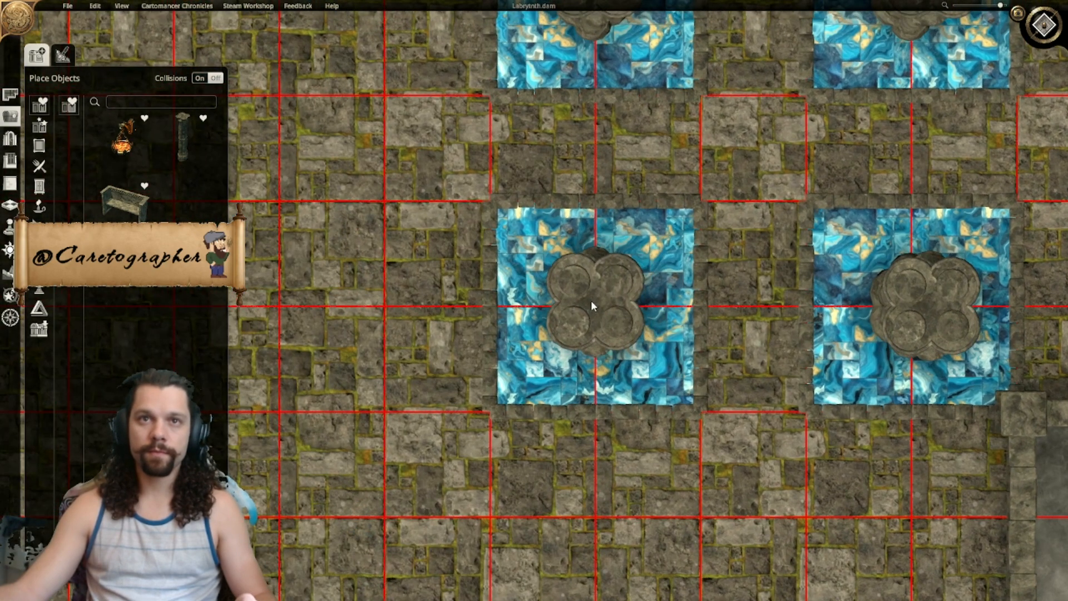
{"action": "left_click", "coordinate": [590, 305]}
{"action": "key", "text": "Escape"}
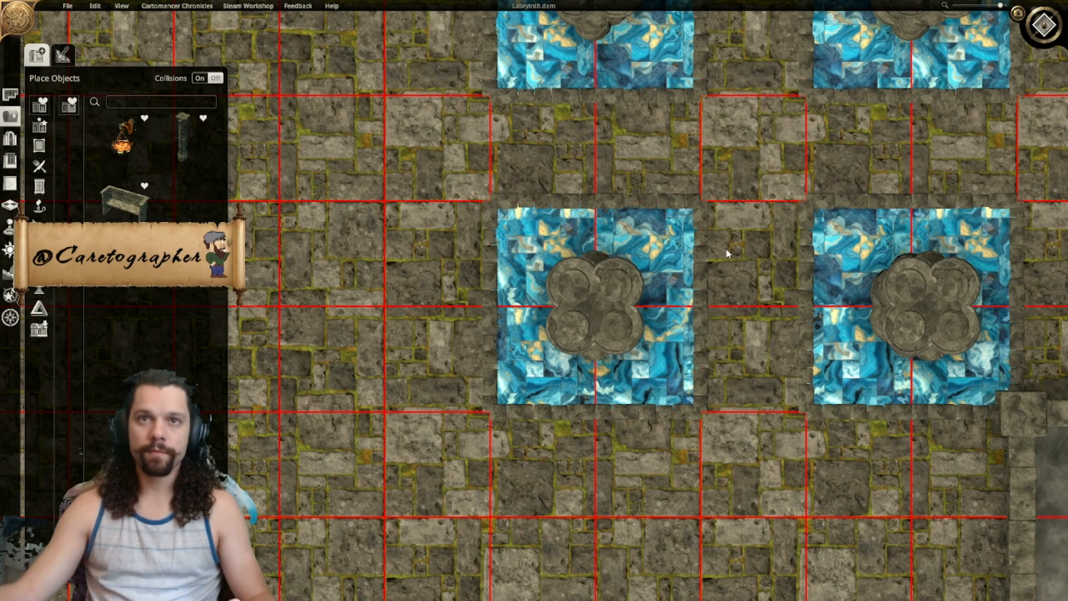
Step: Switch the map to an angled 3D view, select the blue-square column nearest the large pit, and lower it slightly into the floor
{"action": "scroll", "coordinate": [723, 256], "scroll_direction": "down", "scroll_amount": 6}
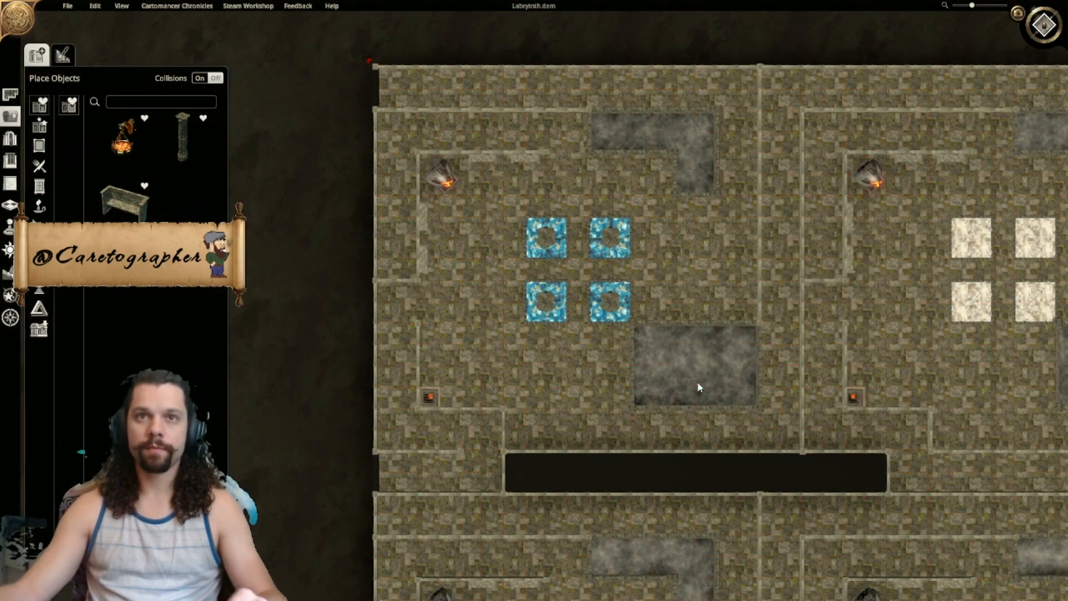
{"action": "left_click", "coordinate": [1044, 24]}
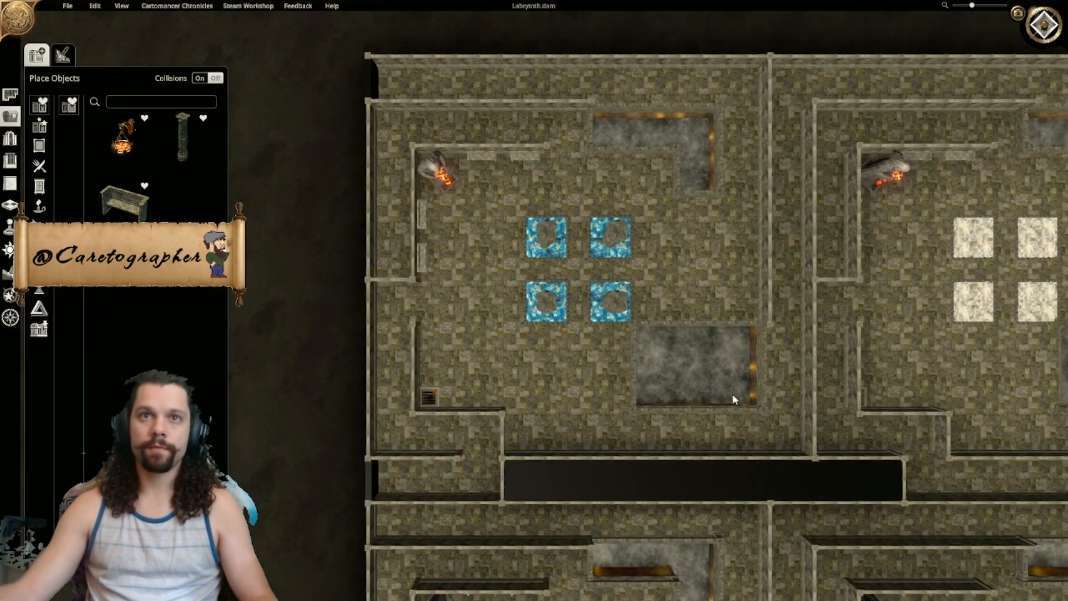
{"action": "scroll", "coordinate": [667, 273], "scroll_direction": "down", "scroll_amount": 4}
{"action": "middle_click_drag", "start_coordinate": [706, 296], "coordinate": [569, 313]}
{"action": "left_click", "coordinate": [566, 317]}
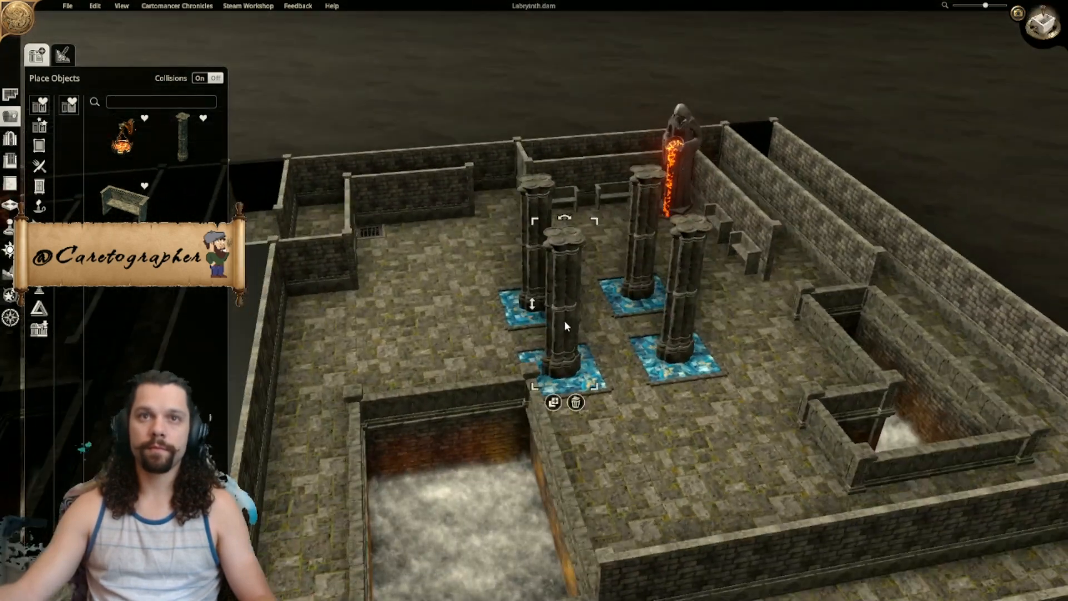
{"action": "scroll", "coordinate": [564, 320], "scroll_direction": "up", "scroll_amount": 5}
{"action": "left_click_drag", "start_coordinate": [466, 300], "coordinate": [470, 319]}
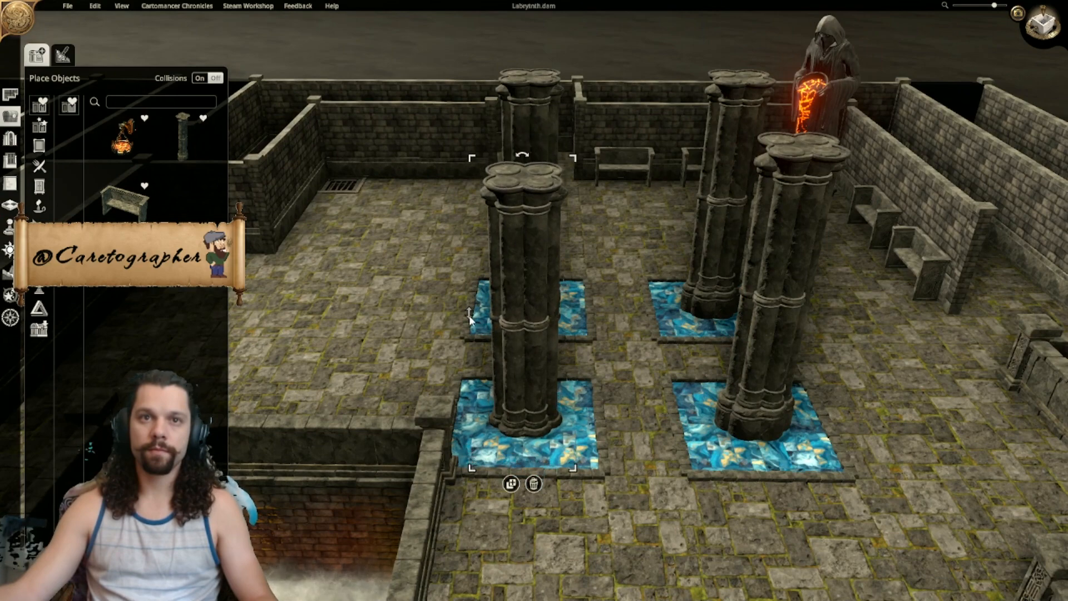
Step: From the top-down view, move three columns diagonally outward off their blue squares and delete the column on the lower-right square
{"action": "middle_click_drag", "start_coordinate": [403, 321], "coordinate": [450, 291]}
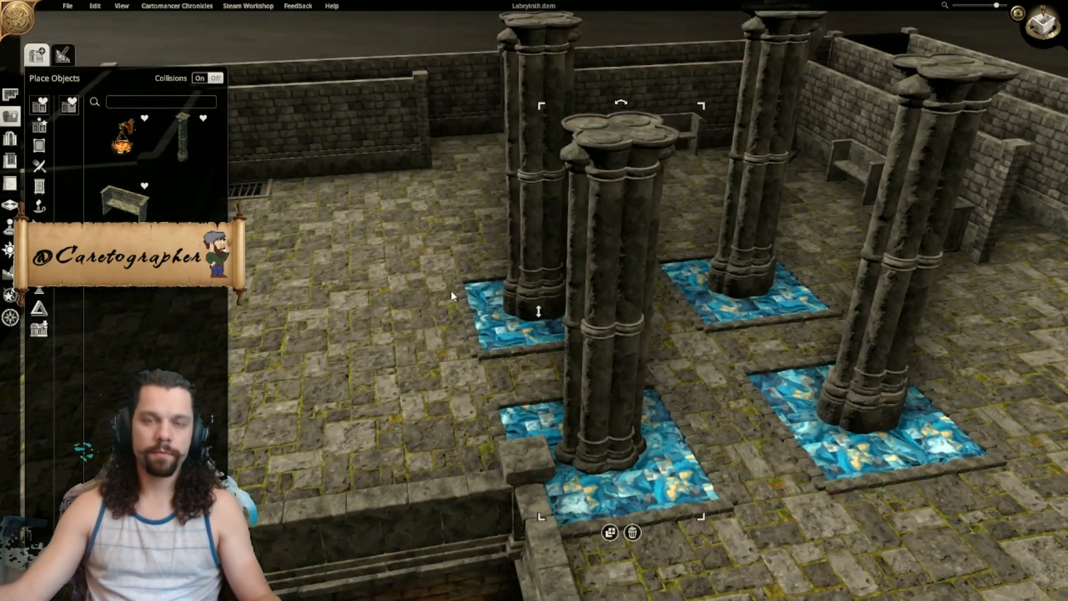
{"action": "left_click", "coordinate": [451, 291]}
{"action": "middle_click_drag", "start_coordinate": [423, 344], "coordinate": [525, 351]}
{"action": "scroll", "coordinate": [523, 351], "scroll_direction": "down", "scroll_amount": 8}
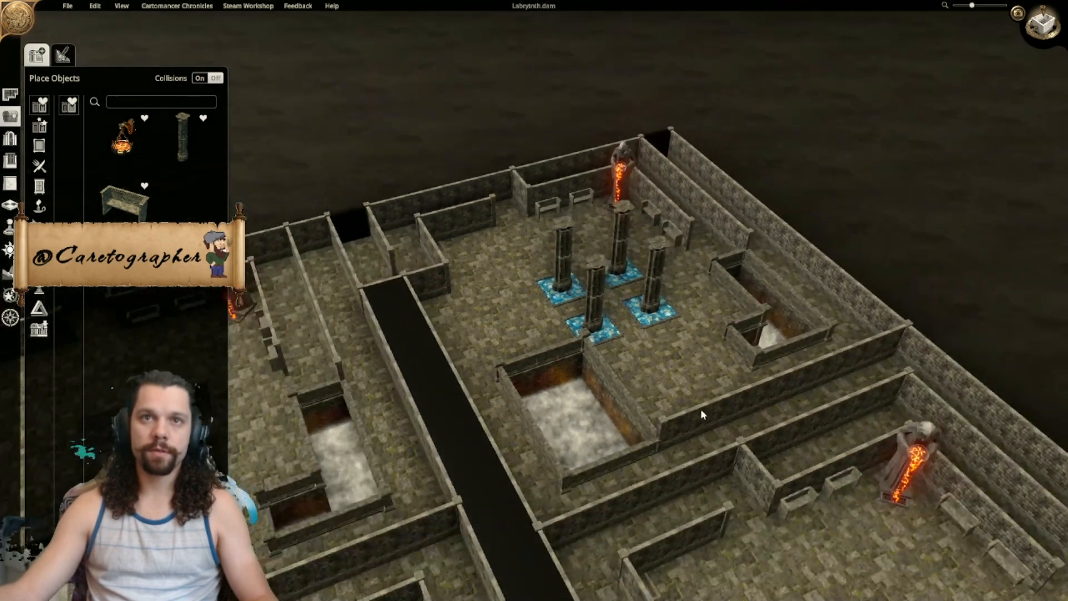
{"action": "middle_click_drag", "start_coordinate": [701, 411], "coordinate": [732, 304]}
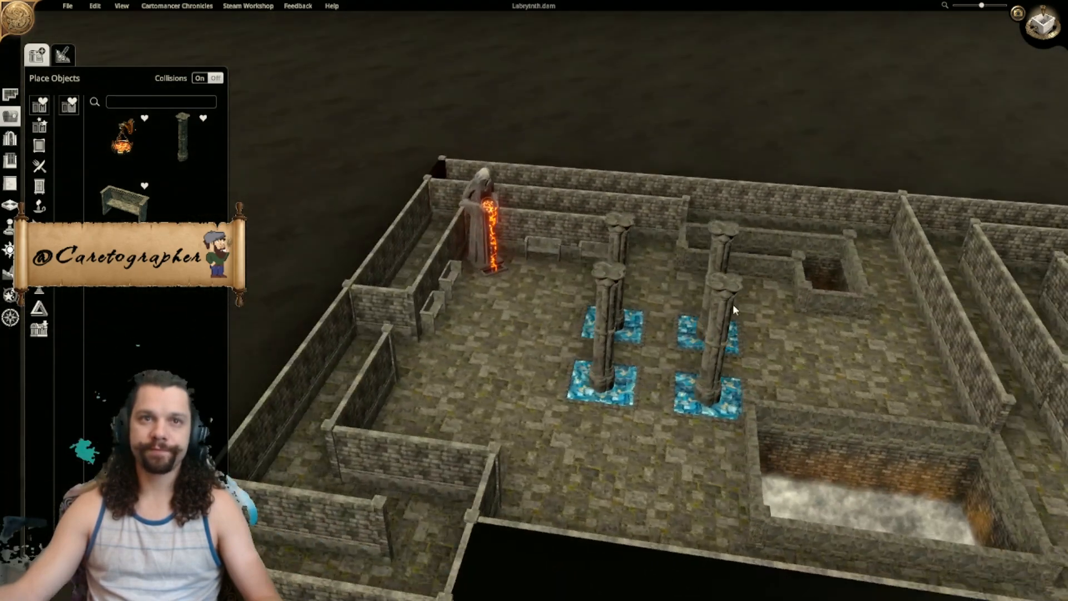
{"action": "left_click", "coordinate": [1055, 42]}
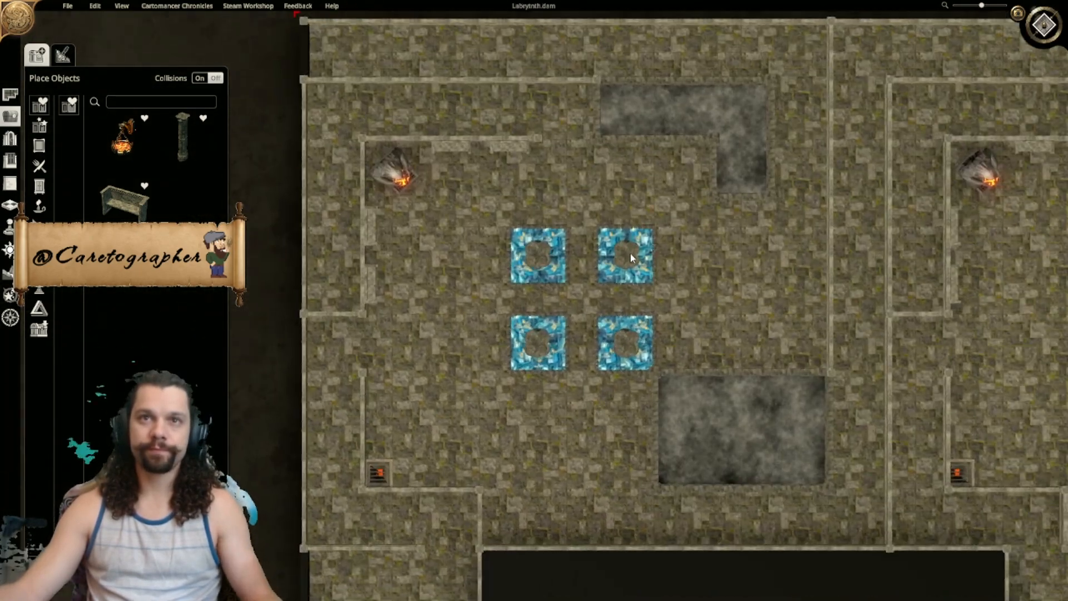
{"action": "left_click", "coordinate": [629, 252]}
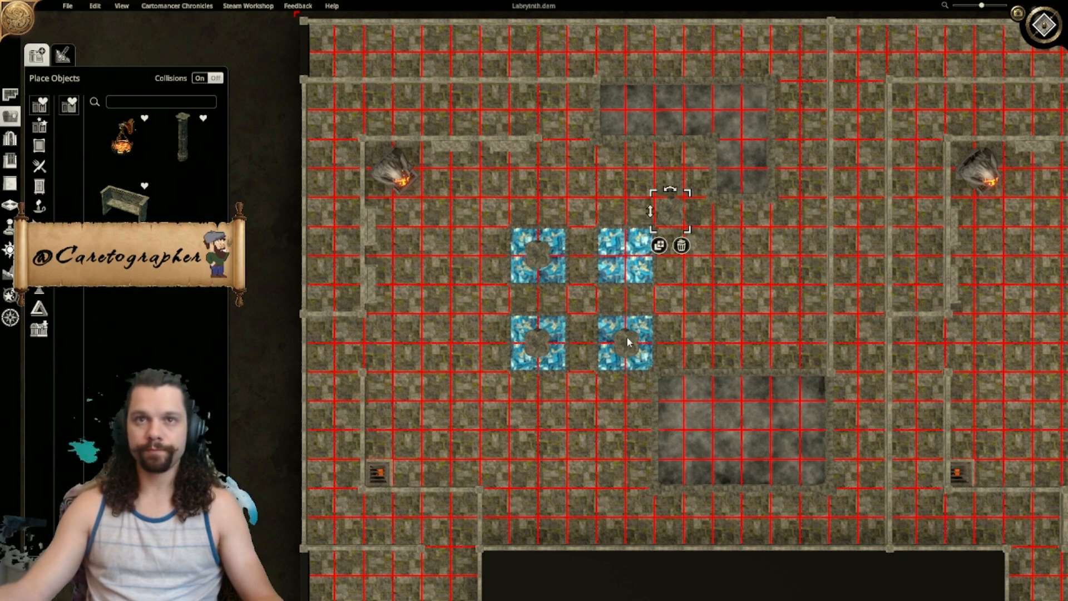
{"action": "left_click_drag", "start_coordinate": [552, 274], "coordinate": [504, 228]}
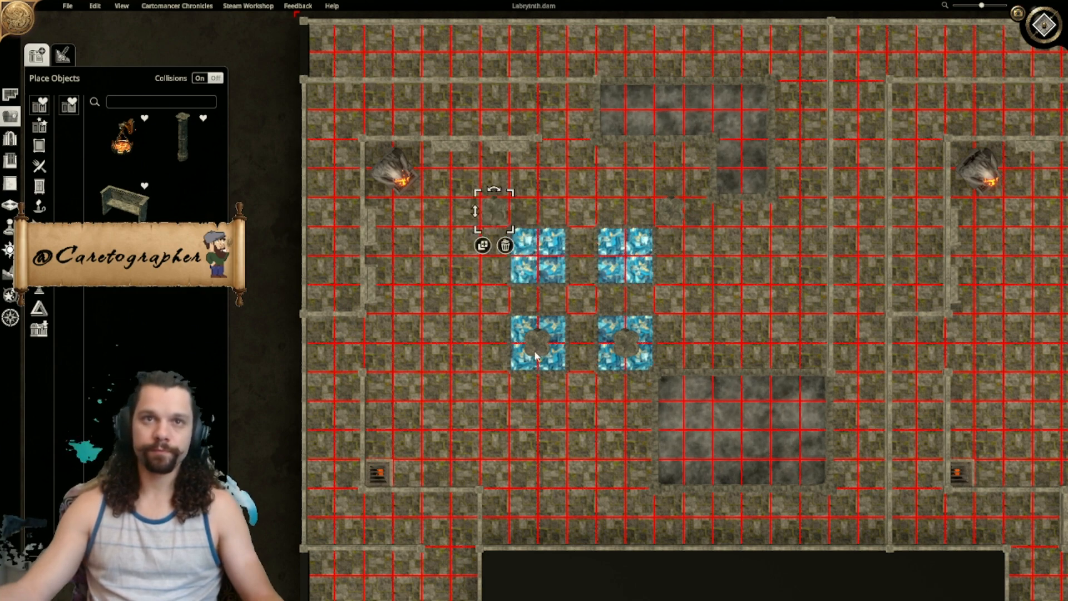
{"action": "left_click_drag", "start_coordinate": [534, 351], "coordinate": [493, 396]}
{"action": "left_click", "coordinate": [624, 342]}
{"action": "key", "text": "Delete"}
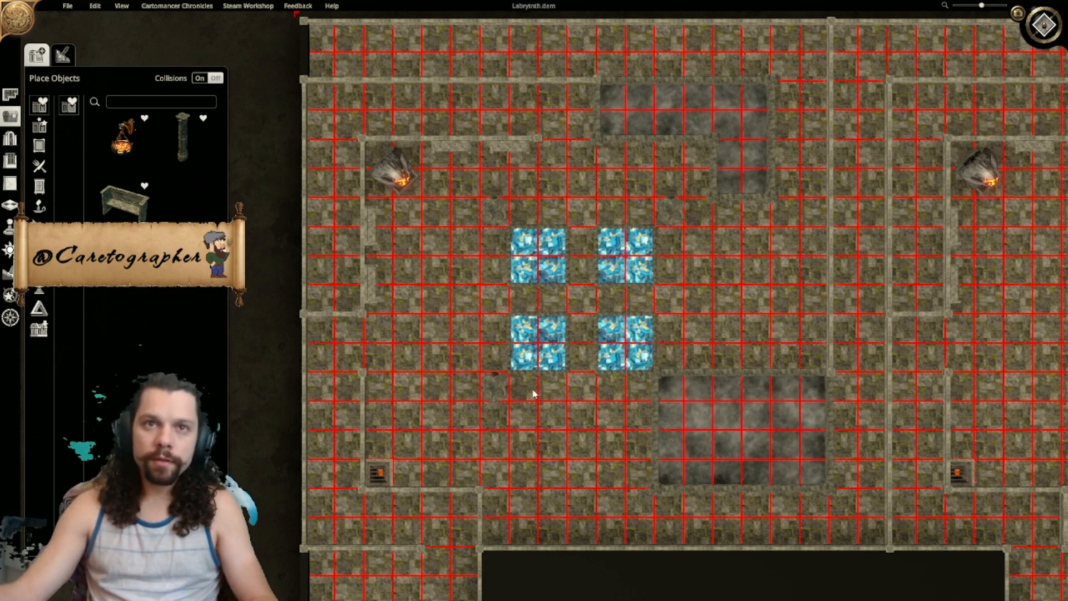
Step: Check the columns in the dark-, red- and white-tile rooms and hide the grid
{"action": "right_click_drag", "start_coordinate": [580, 485], "coordinate": [661, 59]}
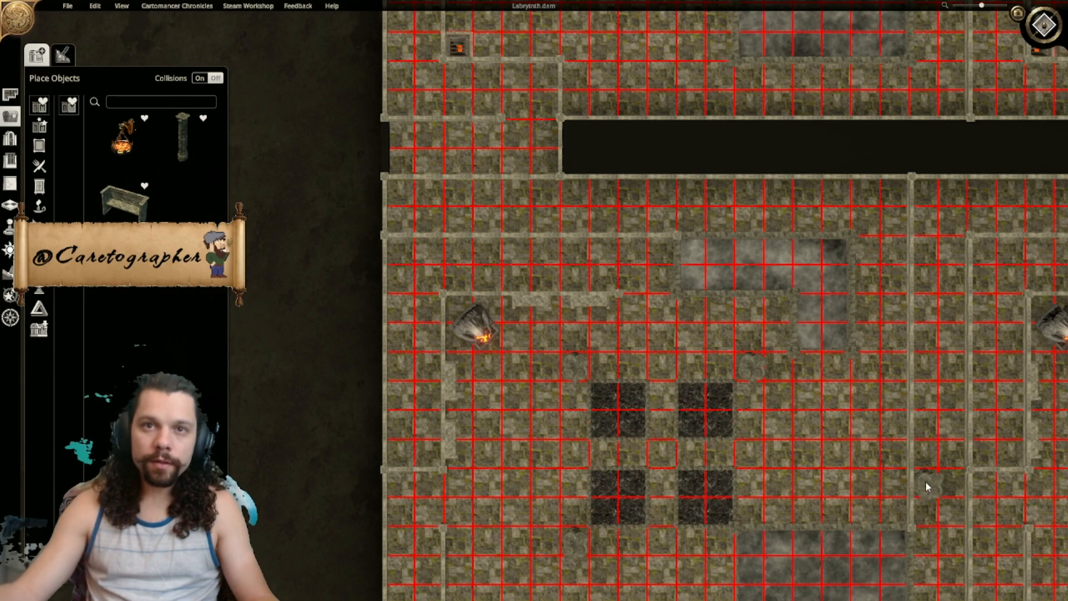
{"action": "right_click_drag", "start_coordinate": [982, 507], "coordinate": [433, 400]}
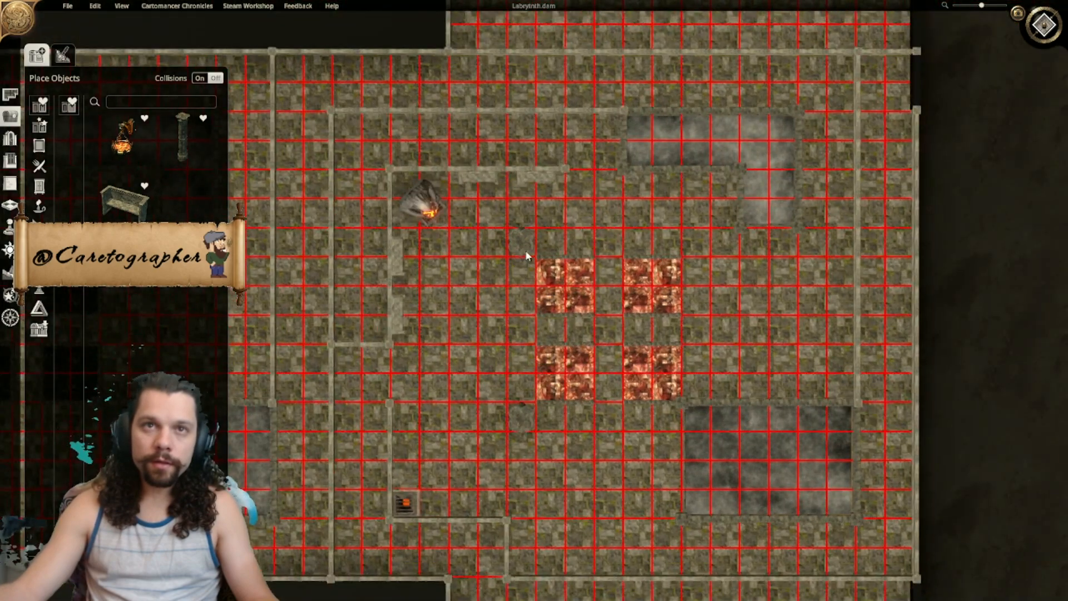
{"action": "right_click_drag", "start_coordinate": [696, 149], "coordinate": [625, 344]}
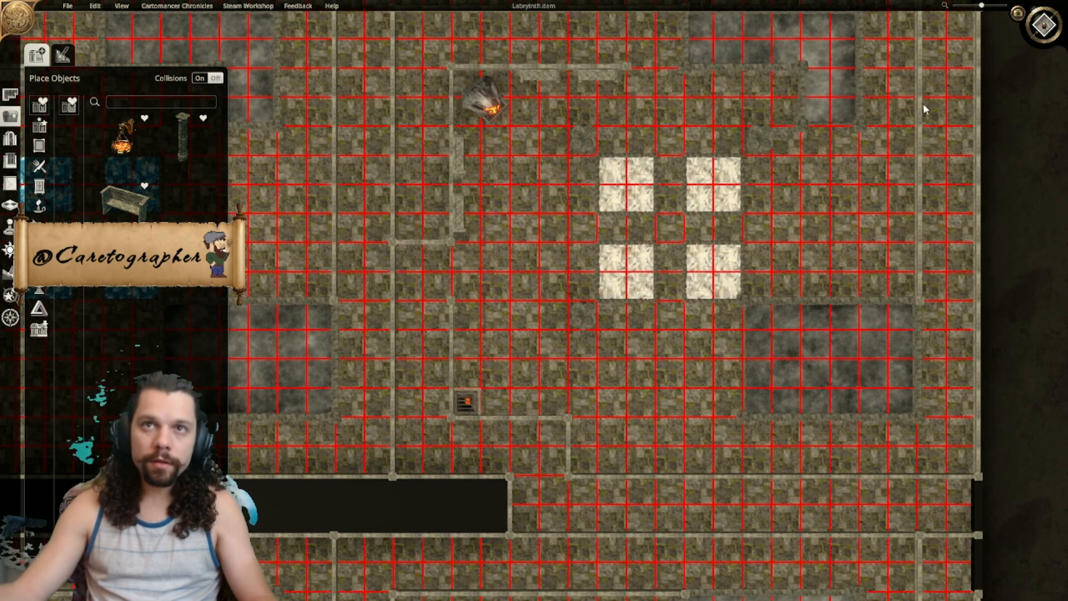
{"action": "key", "text": "g"}
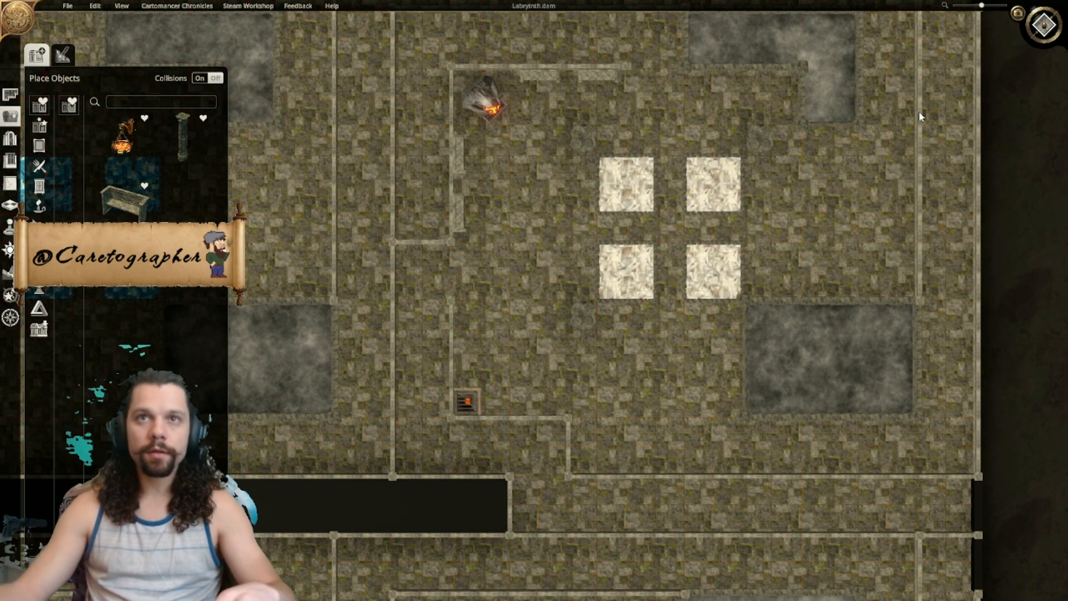
Step: Examine the column layout of all four mirrored rooms in the angled 3D view from several sides
{"action": "left_click", "coordinate": [1033, 31]}
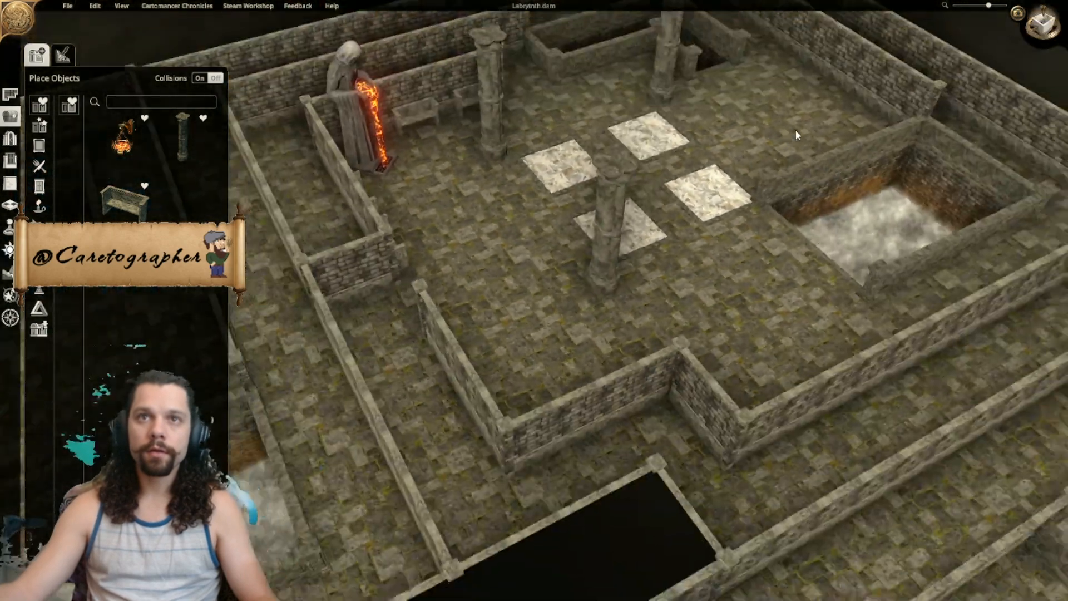
{"action": "scroll", "coordinate": [796, 132], "scroll_direction": "down", "scroll_amount": 3}
{"action": "middle_click_drag", "start_coordinate": [805, 147], "coordinate": [461, 310]}
{"action": "scroll", "coordinate": [547, 358], "scroll_direction": "up", "scroll_amount": 2}
{"action": "scroll", "coordinate": [842, 267], "scroll_direction": "up", "scroll_amount": 3}
{"action": "scroll", "coordinate": [833, 236], "scroll_direction": "down", "scroll_amount": 3}
{"action": "scroll", "coordinate": [501, 278], "scroll_direction": "down", "scroll_amount": 3}
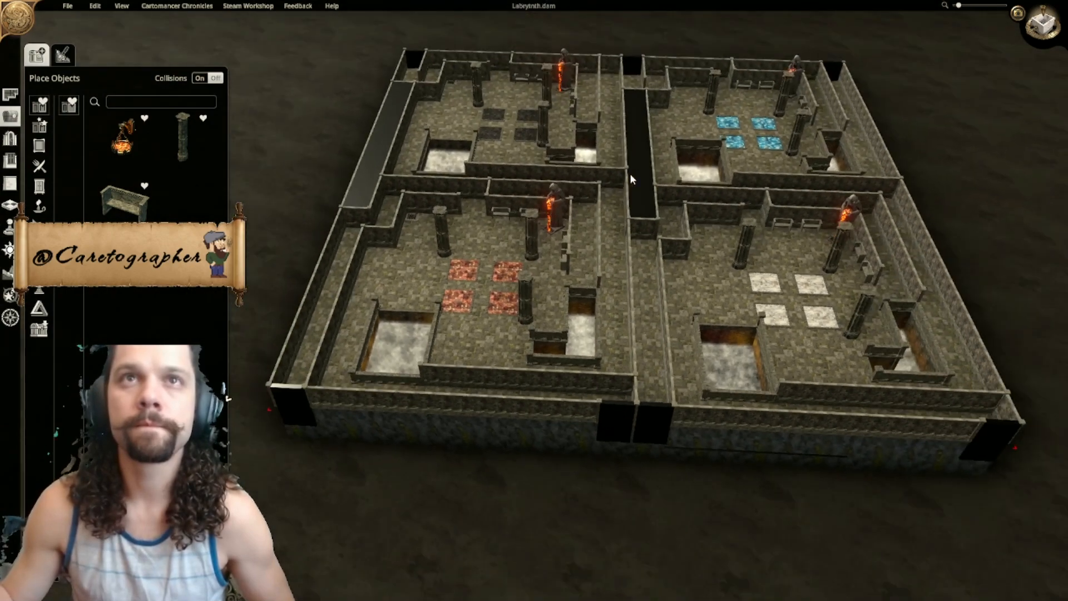
{"action": "middle_click_drag", "start_coordinate": [629, 178], "coordinate": [853, 203]}
{"action": "scroll", "coordinate": [551, 195], "scroll_direction": "up", "scroll_amount": 2}
{"action": "scroll", "coordinate": [589, 196], "scroll_direction": "down", "scroll_amount": 2}
{"action": "scroll", "coordinate": [689, 207], "scroll_direction": "up", "scroll_amount": 2}
{"action": "scroll", "coordinate": [556, 203], "scroll_direction": "down", "scroll_amount": 1}
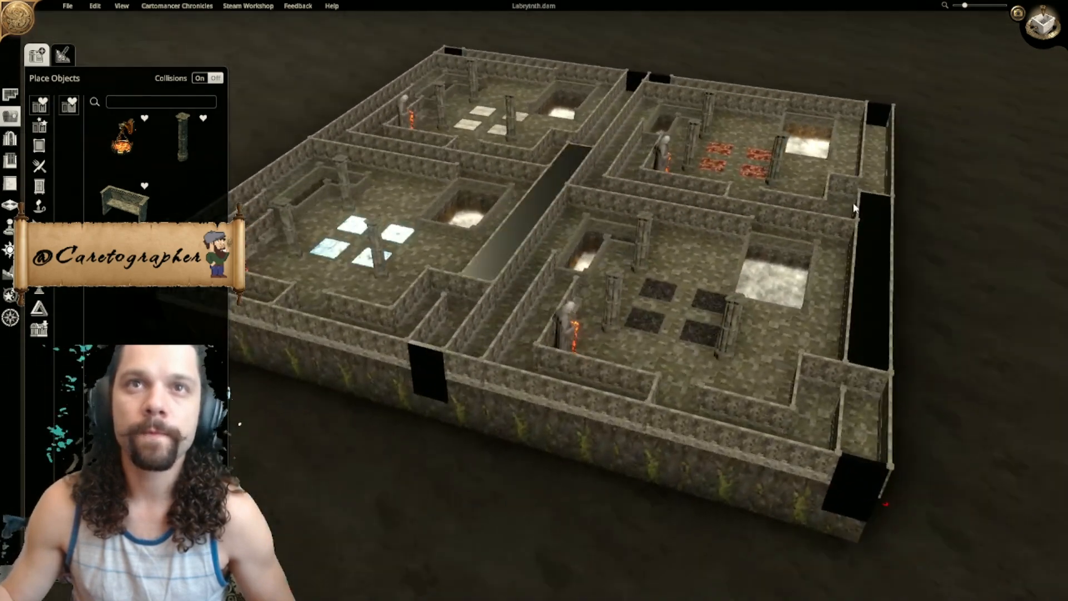
{"action": "scroll", "coordinate": [862, 228], "scroll_direction": "up", "scroll_amount": 2}
Step: Return to the top-down view and look over the walls and corridors around the four rooms
{"action": "left_click", "coordinate": [1026, 31]}
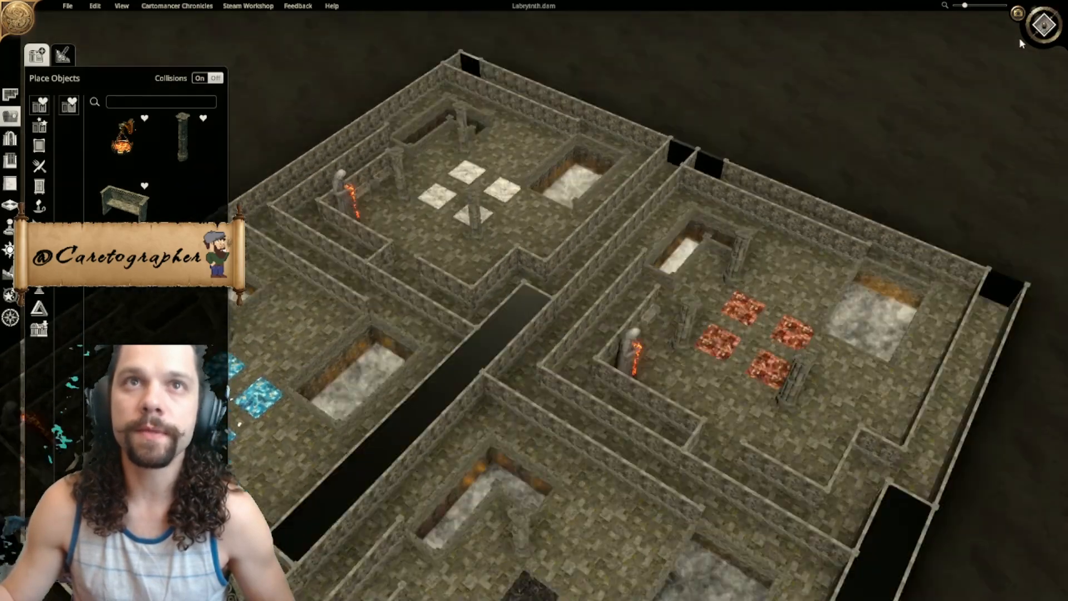
{"action": "scroll", "coordinate": [653, 361], "scroll_direction": "up", "scroll_amount": 4}
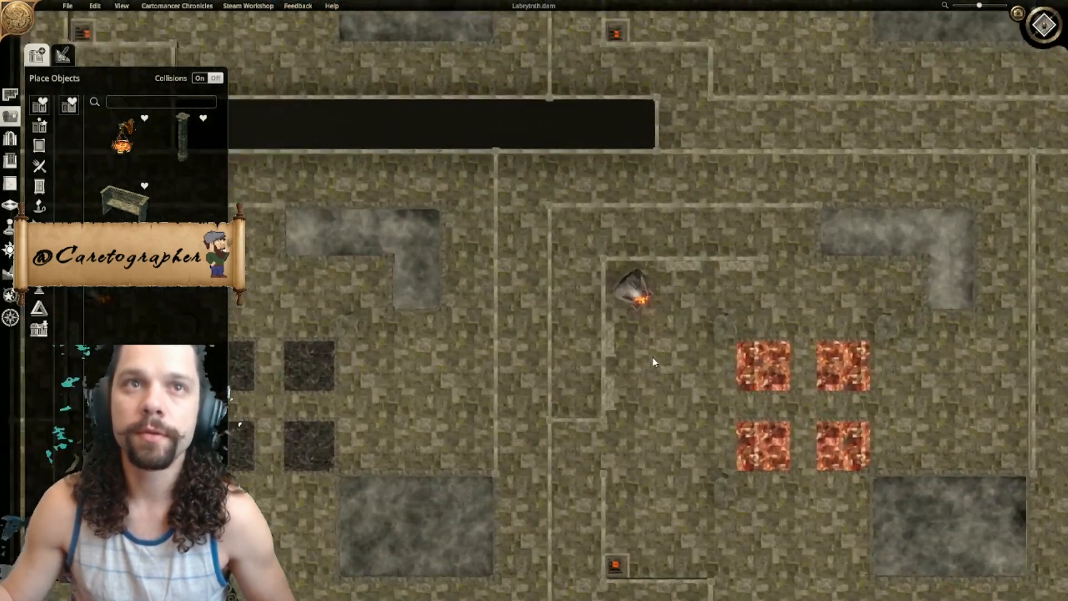
{"action": "scroll", "coordinate": [654, 356], "scroll_direction": "down", "scroll_amount": 1}
{"action": "scroll", "coordinate": [654, 354], "scroll_direction": "down", "scroll_amount": 2}
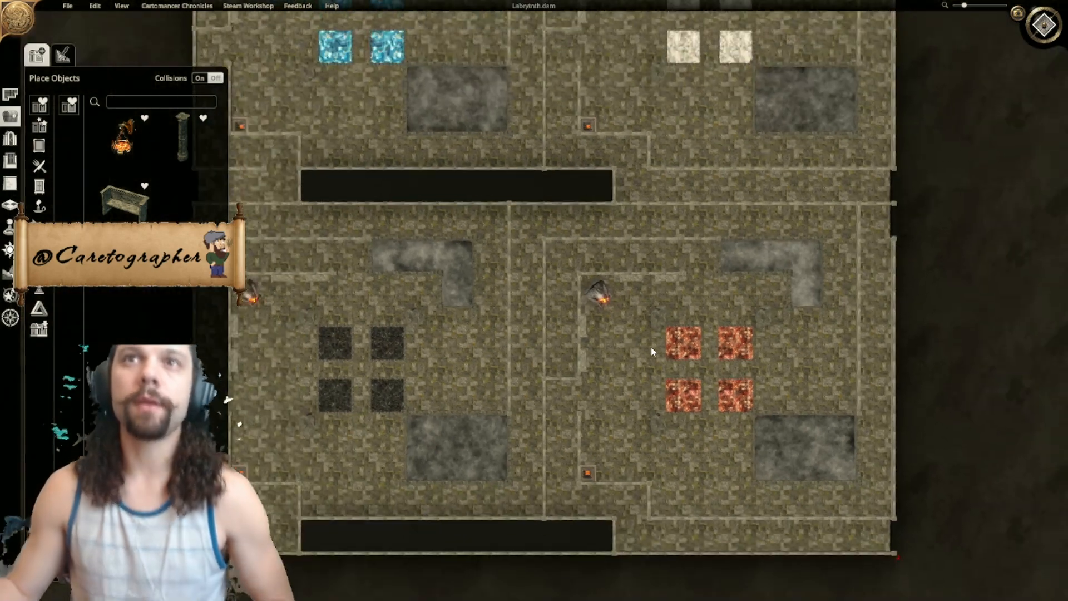
{"action": "middle_click_drag", "start_coordinate": [651, 345], "coordinate": [709, 294]}
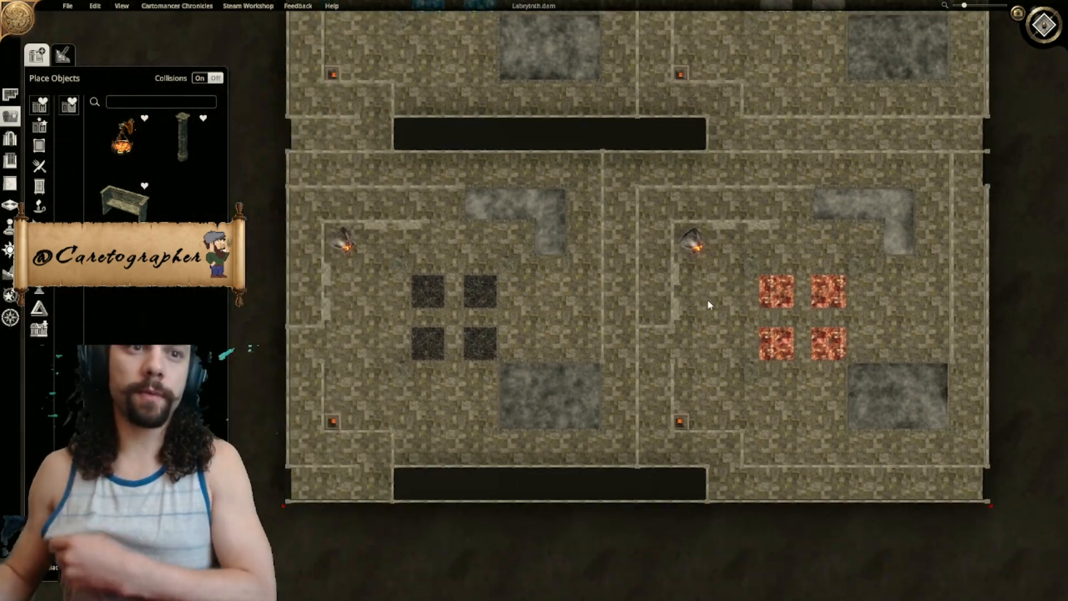
{"action": "middle_click_drag", "start_coordinate": [715, 234], "coordinate": [707, 292]}
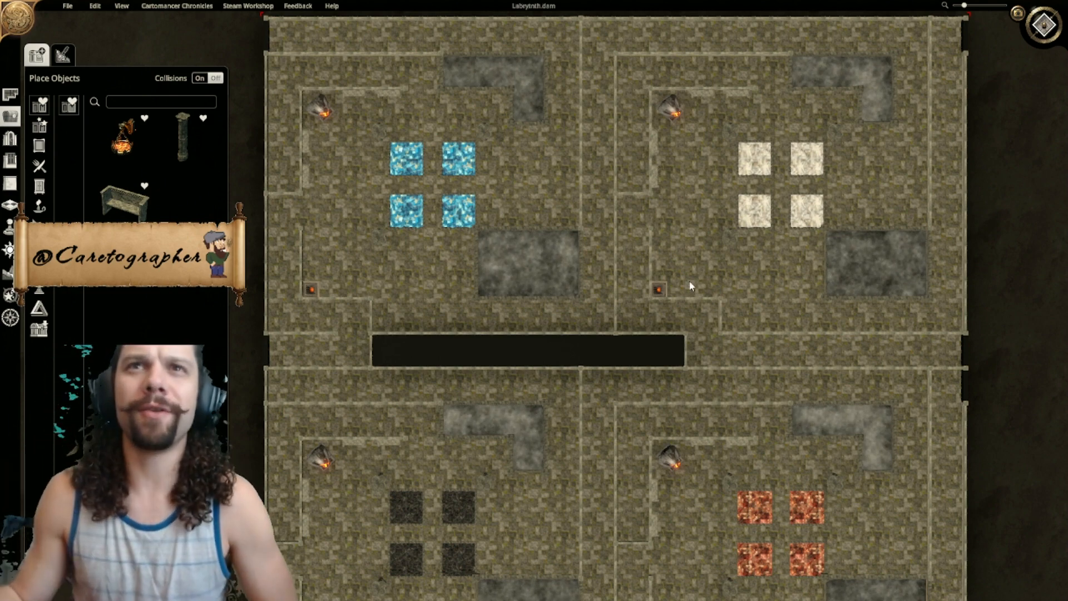
{"action": "right_click_drag", "start_coordinate": [696, 329], "coordinate": [738, 207]}
{"action": "right_click_drag", "start_coordinate": [699, 285], "coordinate": [734, 284]}
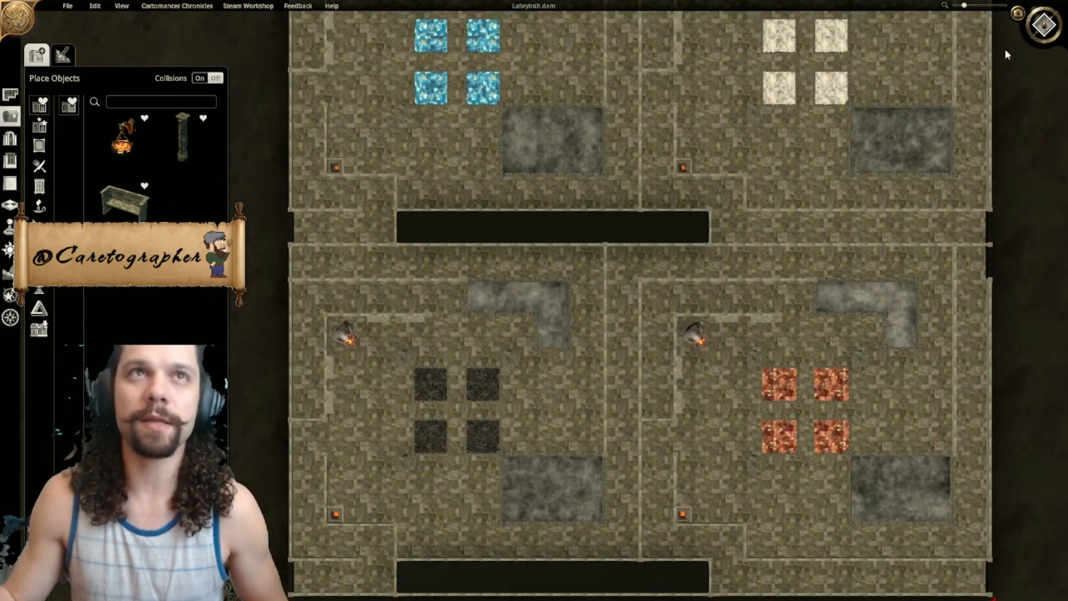
Step: Choose the favourite hanging fire brazier and mount one in each corner beside the outer wall's junction between the blue- and white-tile rooms
{"action": "left_click", "coordinate": [1044, 25]}
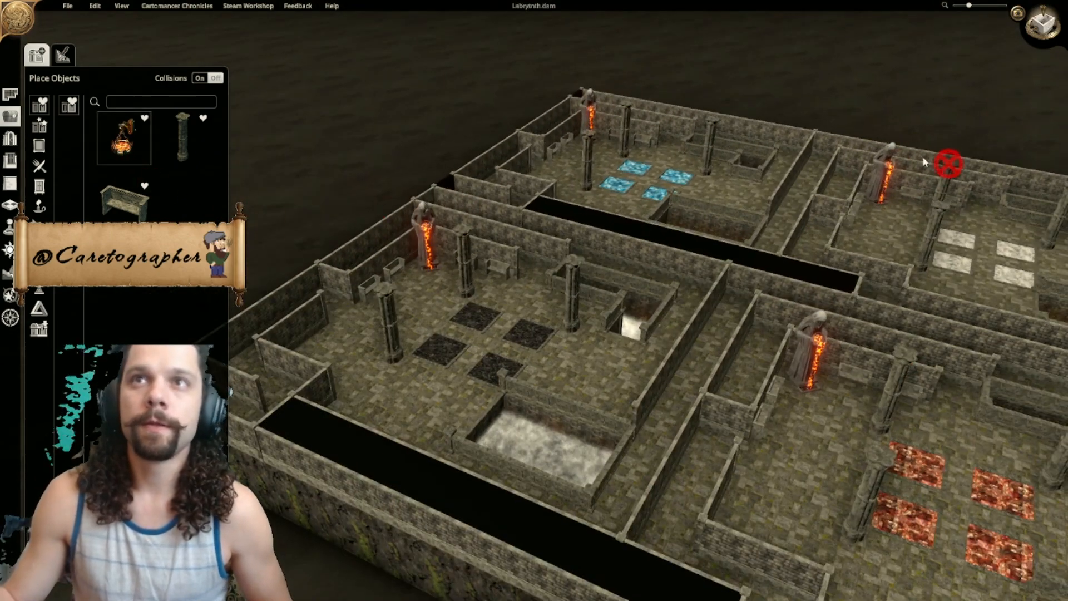
{"action": "right_click_drag", "start_coordinate": [944, 153], "coordinate": [734, 303]}
{"action": "left_click", "coordinate": [1051, 11]}
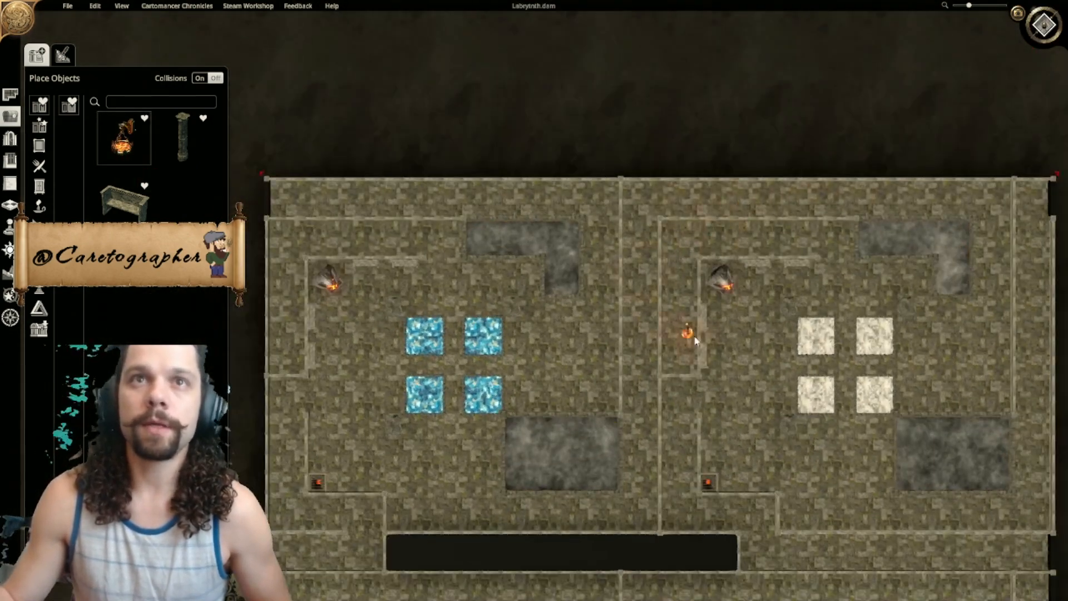
{"action": "scroll", "coordinate": [613, 335], "scroll_direction": "up", "scroll_amount": 5}
{"action": "scroll", "coordinate": [612, 335], "scroll_direction": "up", "scroll_amount": 4}
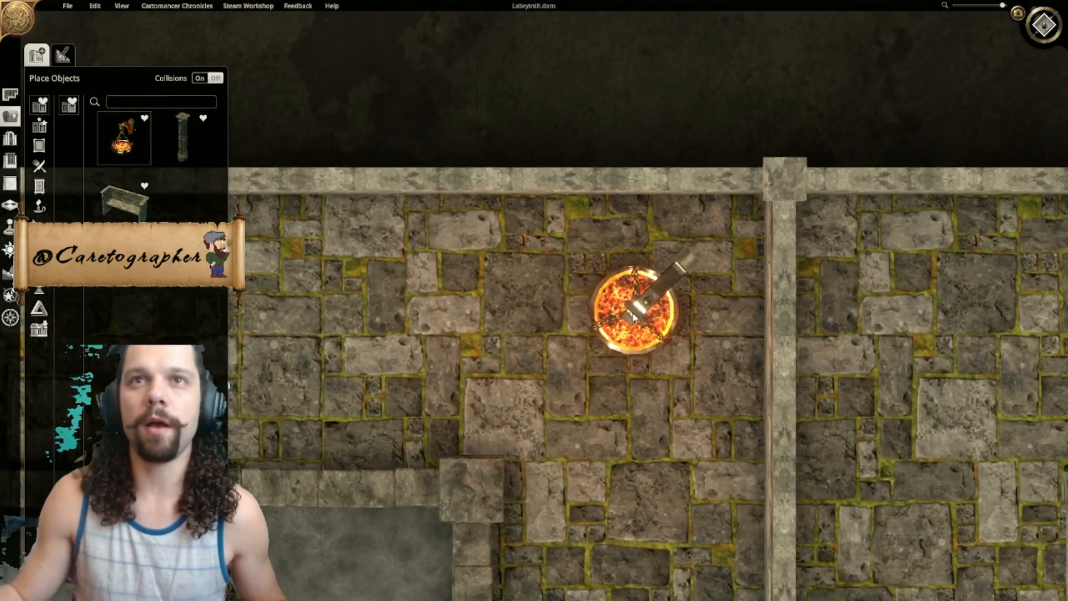
{"action": "right_click_drag", "start_coordinate": [632, 305], "coordinate": [506, 353]}
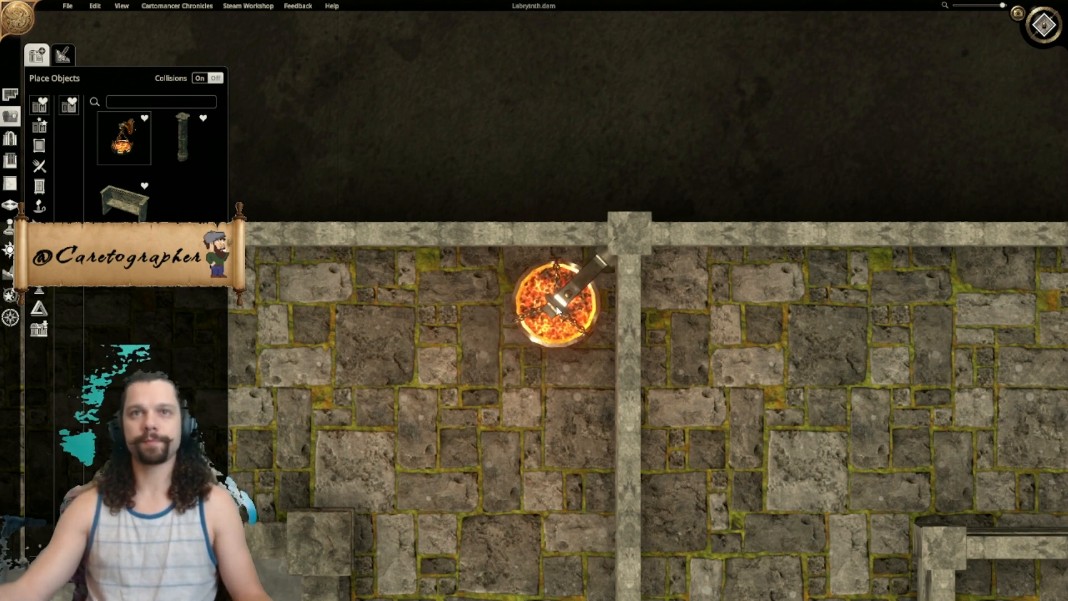
{"action": "left_click", "coordinate": [558, 309]}
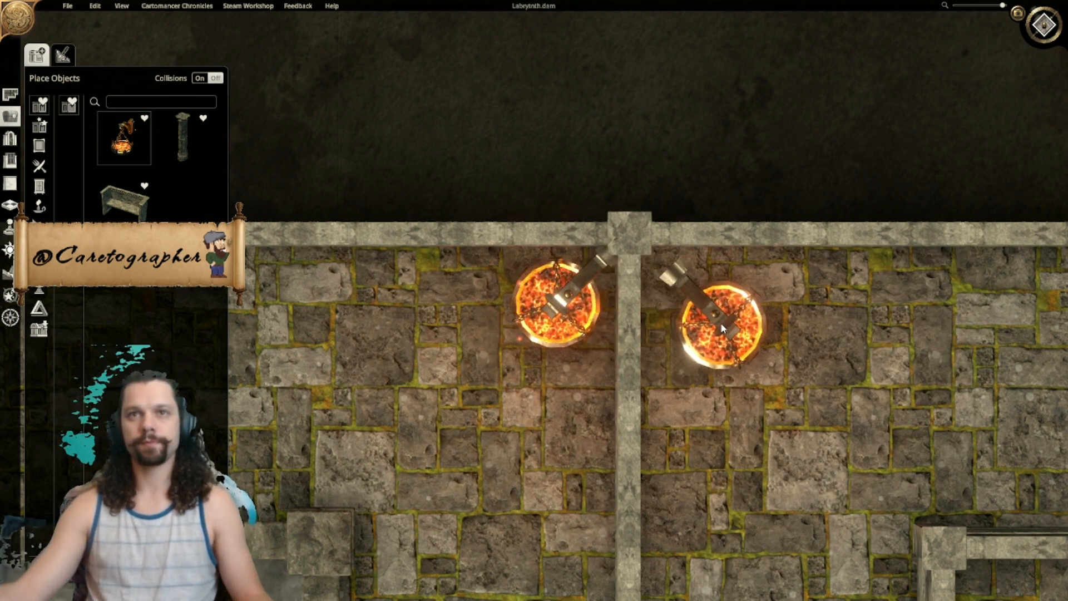
{"action": "right_click_drag", "start_coordinate": [721, 328], "coordinate": [673, 365]}
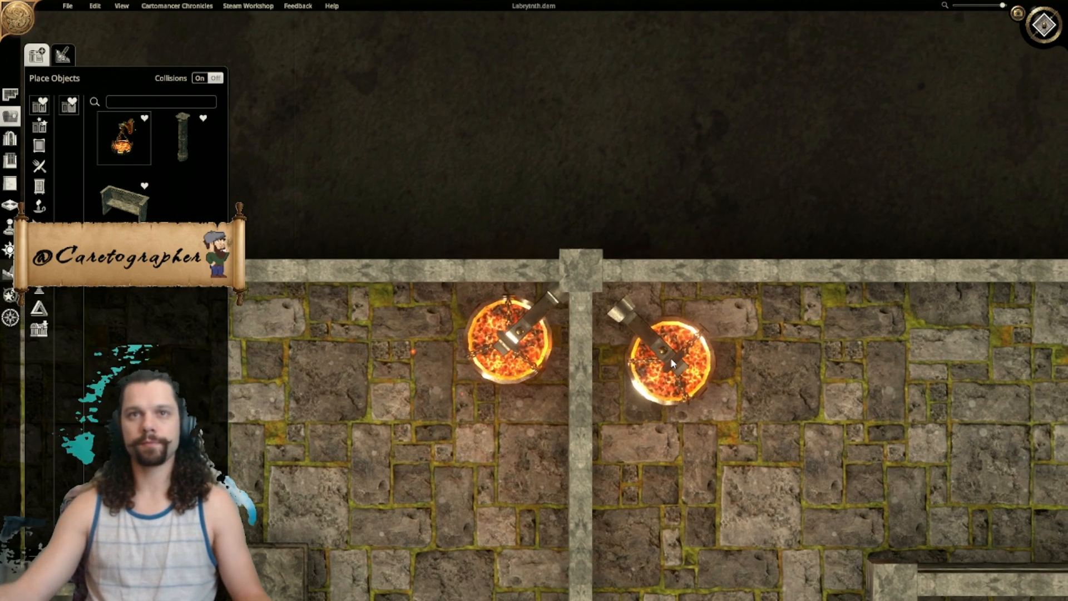
{"action": "left_click", "coordinate": [649, 339]}
Step: Mount two more hanging braziers in the corners where the blue- and white-tile rooms' dividing wall meets the black gap below them
{"action": "right_click_drag", "start_coordinate": [709, 410], "coordinate": [698, 268]}
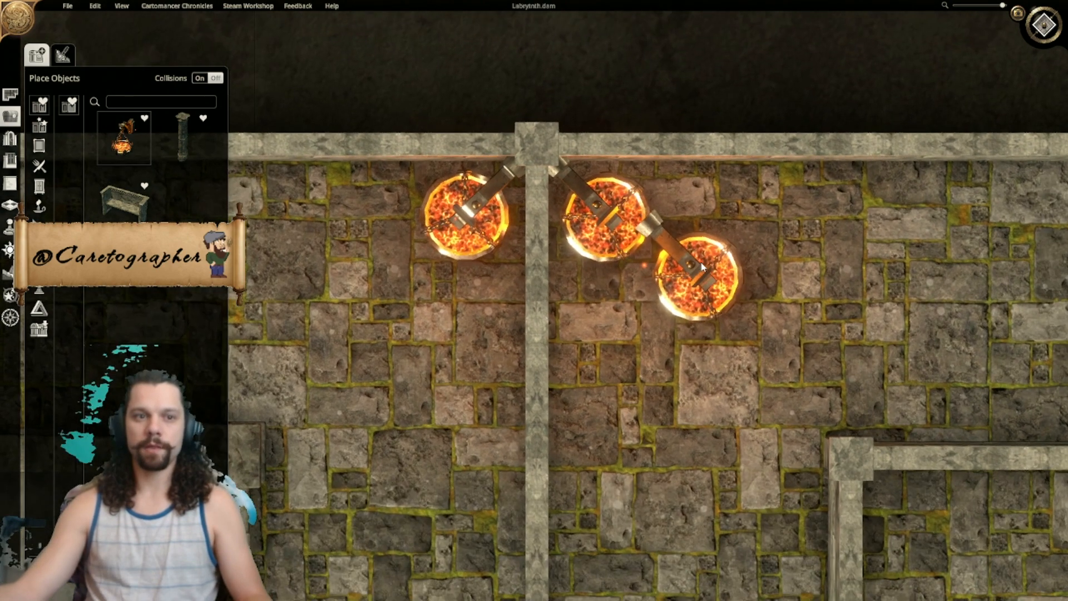
{"action": "mouse_move", "coordinate": [679, 473]}
{"action": "right_mouse_down"}
{"action": "mouse_move", "coordinate": [689, 340]}
{"action": "mouse_move", "coordinate": [668, 335]}
{"action": "mouse_move", "coordinate": [665, 251]}
{"action": "right_mouse_up"}
{"action": "mouse_move", "coordinate": [679, 434]}
{"action": "right_mouse_down"}
{"action": "mouse_move", "coordinate": [669, 298]}
{"action": "mouse_move", "coordinate": [756, 98]}
{"action": "right_mouse_up"}
{"action": "mouse_move", "coordinate": [767, 472]}
{"action": "right_mouse_down"}
{"action": "mouse_move", "coordinate": [720, 267]}
{"action": "mouse_move", "coordinate": [701, 95]}
{"action": "right_mouse_up"}
{"action": "mouse_move", "coordinate": [734, 467]}
{"action": "right_mouse_down"}
{"action": "mouse_move", "coordinate": [639, 83]}
{"action": "mouse_move", "coordinate": [651, 92]}
{"action": "right_mouse_up"}
{"action": "left_click", "coordinate": [697, 210]}
{"action": "right_click_drag", "start_coordinate": [697, 210], "coordinate": [559, 234]}
{"action": "left_click", "coordinate": [563, 235]}
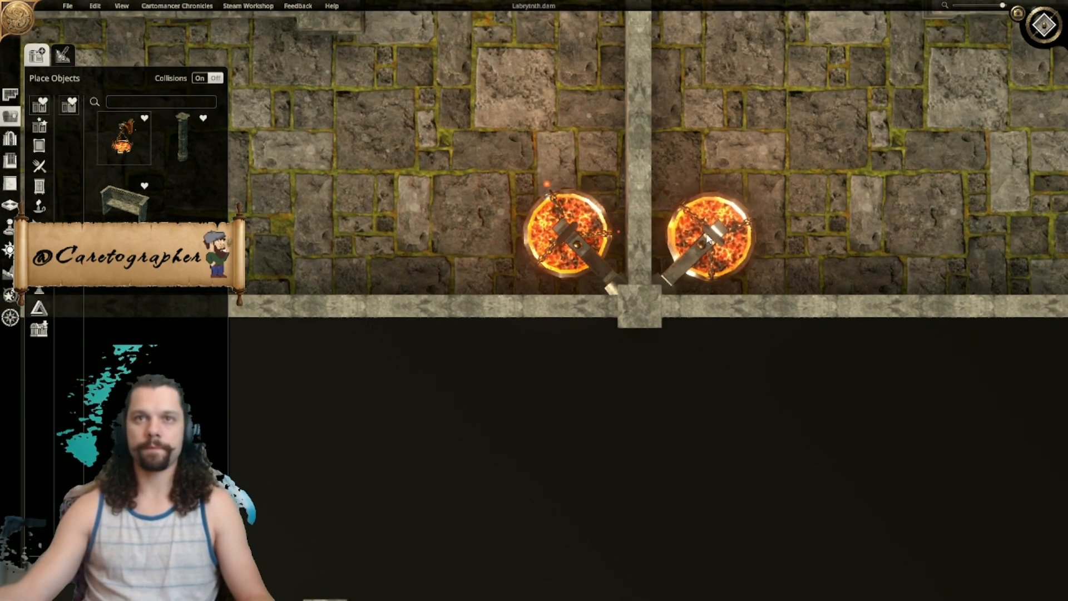
{"action": "left_click", "coordinate": [707, 239]}
Step: Mount a pair of hanging braziers on either side of the wall junction directly below the middle black gap
{"action": "right_click_drag", "start_coordinate": [649, 373], "coordinate": [636, 4]}
{"action": "right_click_drag", "start_coordinate": [490, 340], "coordinate": [851, 233]}
{"action": "right_click_drag", "start_coordinate": [591, 220], "coordinate": [551, 279]}
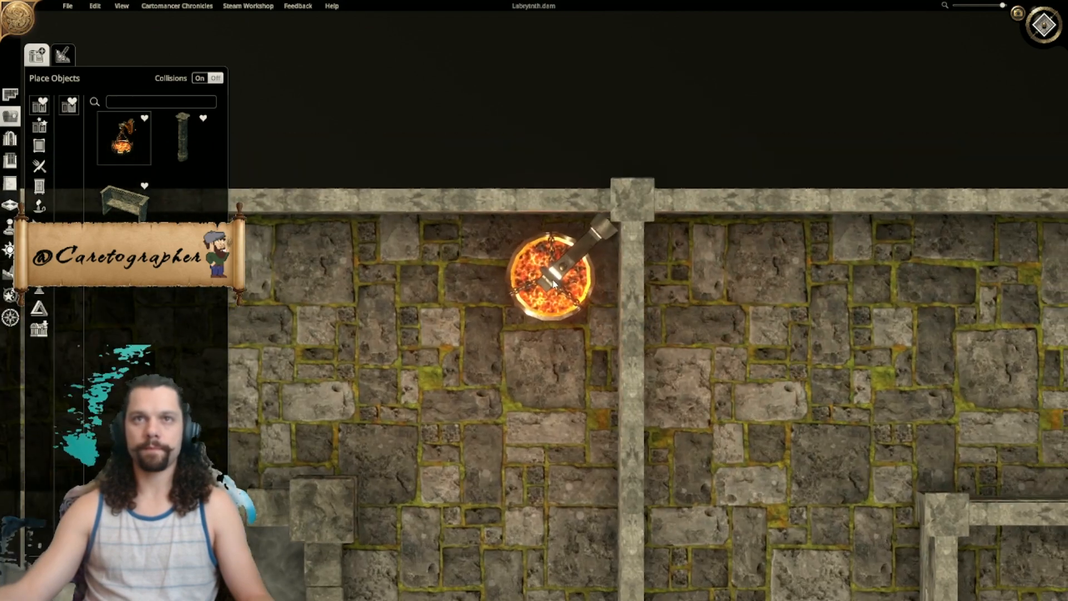
{"action": "left_click", "coordinate": [559, 275]}
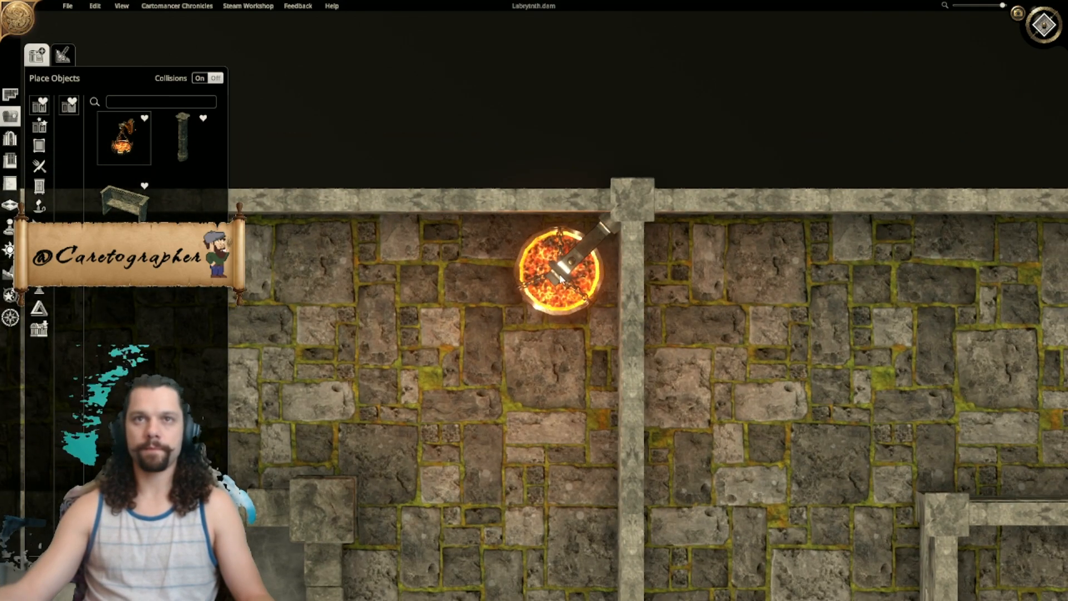
{"action": "left_click", "coordinate": [701, 272]}
Step: Mount a pair of hanging braziers on either side of the wall junction above the lowest black gap, between the dark- and red-tile rooms
{"action": "right_click_drag", "start_coordinate": [719, 372], "coordinate": [680, 125]}
{"action": "right_click_drag", "start_coordinate": [642, 390], "coordinate": [674, 136]}
{"action": "right_click_drag", "start_coordinate": [697, 414], "coordinate": [687, 148]}
{"action": "mouse_move", "coordinate": [696, 389]}
{"action": "right_mouse_down"}
{"action": "mouse_move", "coordinate": [676, 250]}
{"action": "mouse_move", "coordinate": [681, 136]}
{"action": "mouse_move", "coordinate": [706, 144]}
{"action": "right_mouse_up"}
{"action": "mouse_move", "coordinate": [749, 409]}
{"action": "right_mouse_down"}
{"action": "mouse_move", "coordinate": [748, 262]}
{"action": "mouse_move", "coordinate": [726, 137]}
{"action": "right_mouse_up"}
{"action": "right_click_drag", "start_coordinate": [737, 434], "coordinate": [732, 153]}
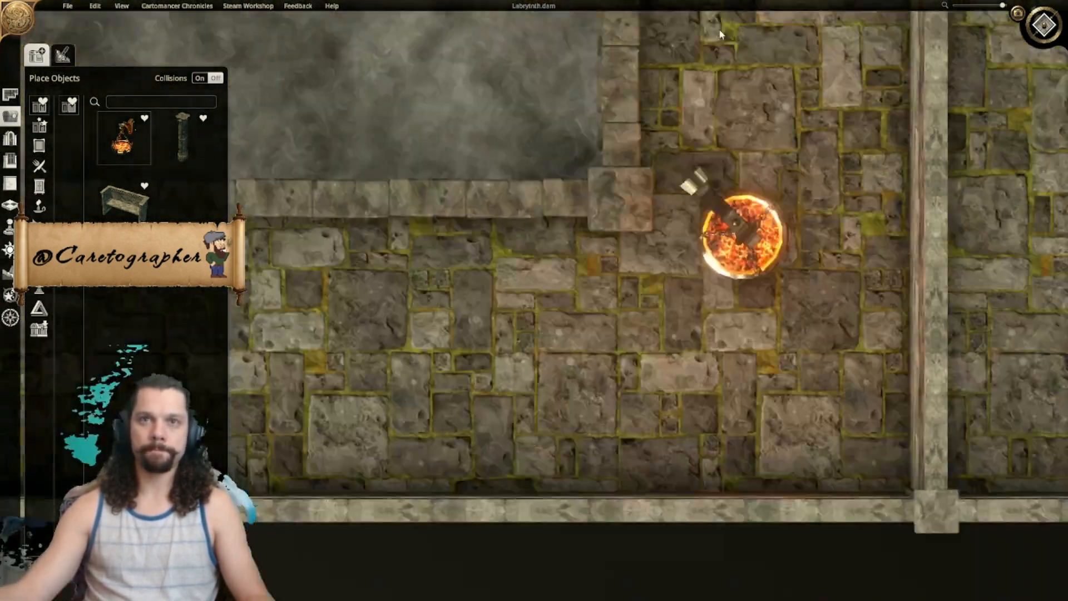
{"action": "right_click_drag", "start_coordinate": [785, 304], "coordinate": [539, 402]}
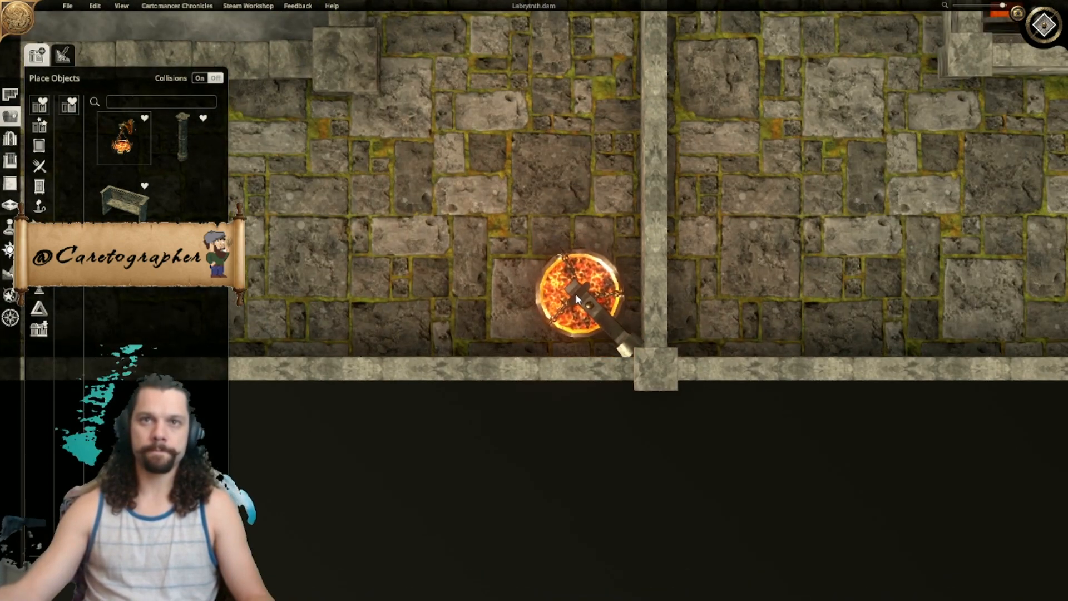
{"action": "left_click", "coordinate": [579, 295]}
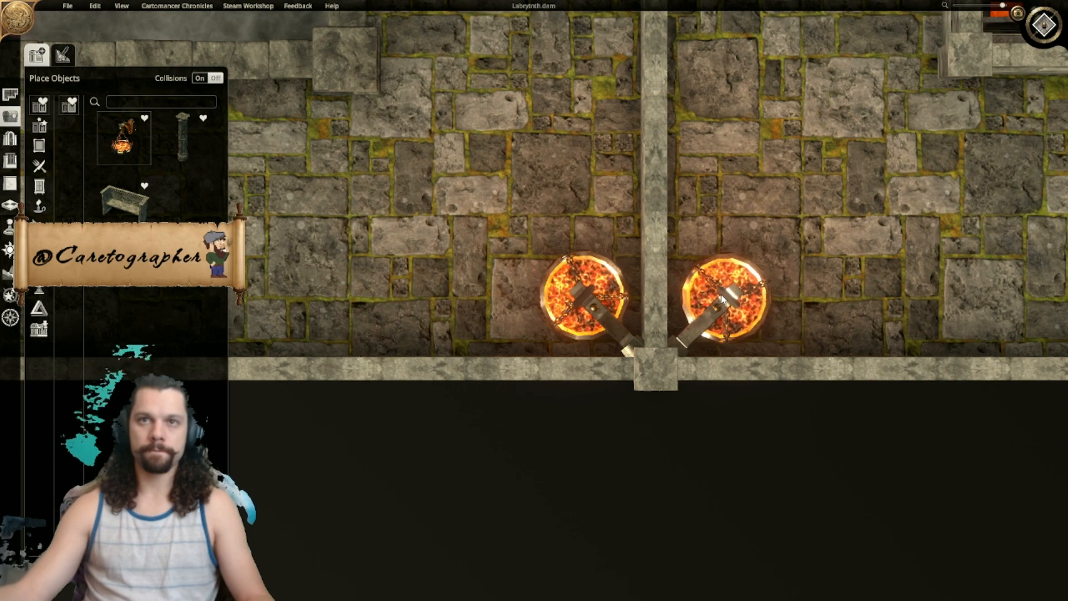
{"action": "left_click", "coordinate": [723, 301]}
Step: Mount a hanging brazier in the dark-tile room's upper-left corner, against the outer wall
{"action": "right_click_drag", "start_coordinate": [723, 301], "coordinate": [723, 6]}
{"action": "scroll", "coordinate": [585, 349], "scroll_direction": "down", "scroll_amount": 9}
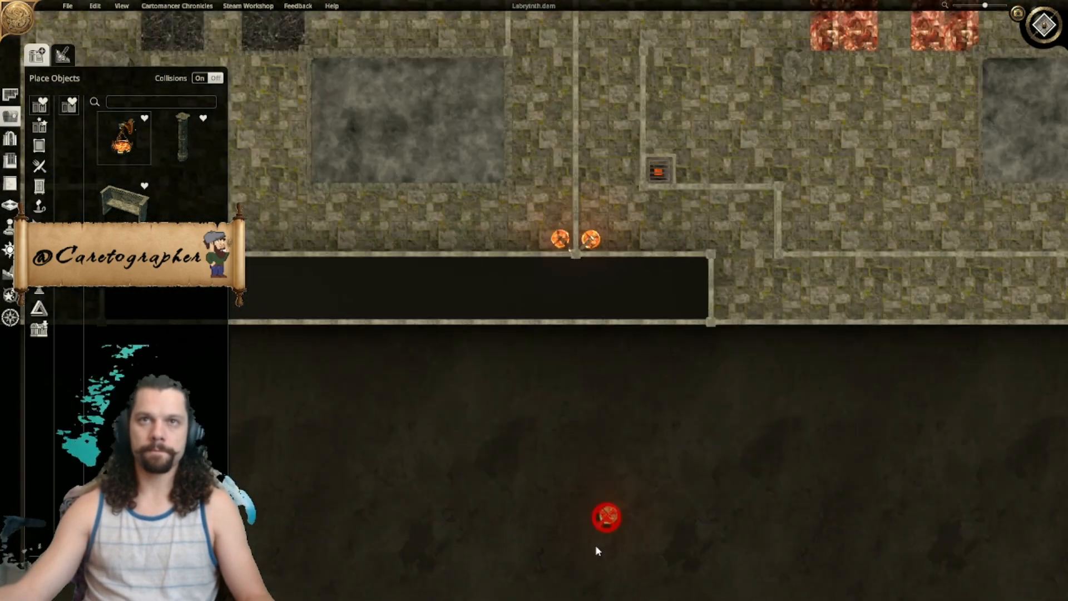
{"action": "scroll", "coordinate": [606, 312], "scroll_direction": "down", "scroll_amount": 5}
{"action": "right_click_drag", "start_coordinate": [611, 271], "coordinate": [640, 600]}
{"action": "right_click_drag", "start_coordinate": [547, 475], "coordinate": [676, 271]}
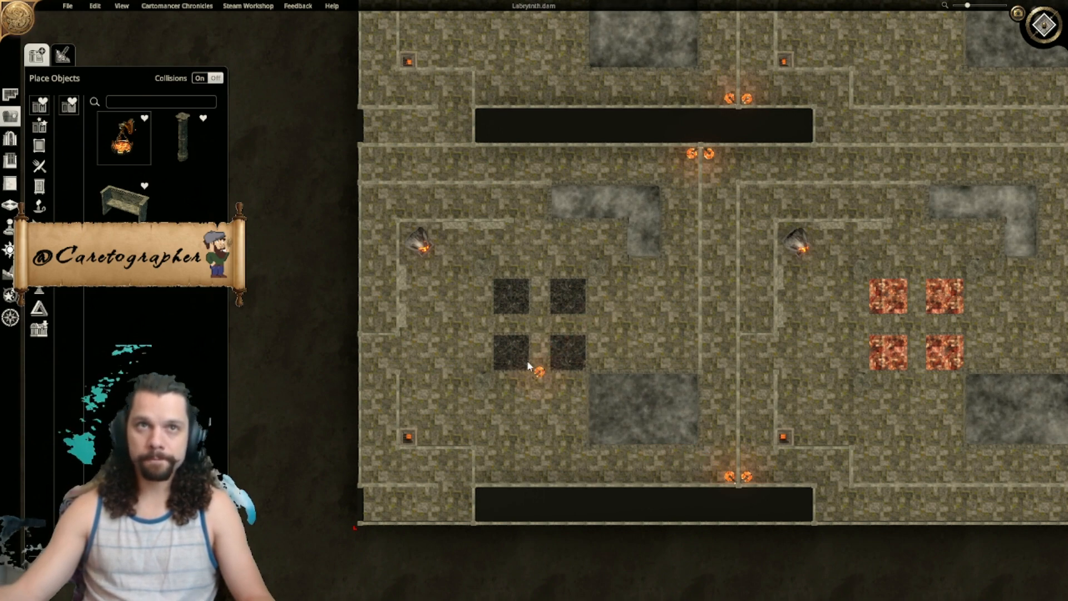
{"action": "right_click_drag", "start_coordinate": [404, 255], "coordinate": [620, 426]}
{"action": "scroll", "coordinate": [579, 421], "scroll_direction": "up", "scroll_amount": 5}
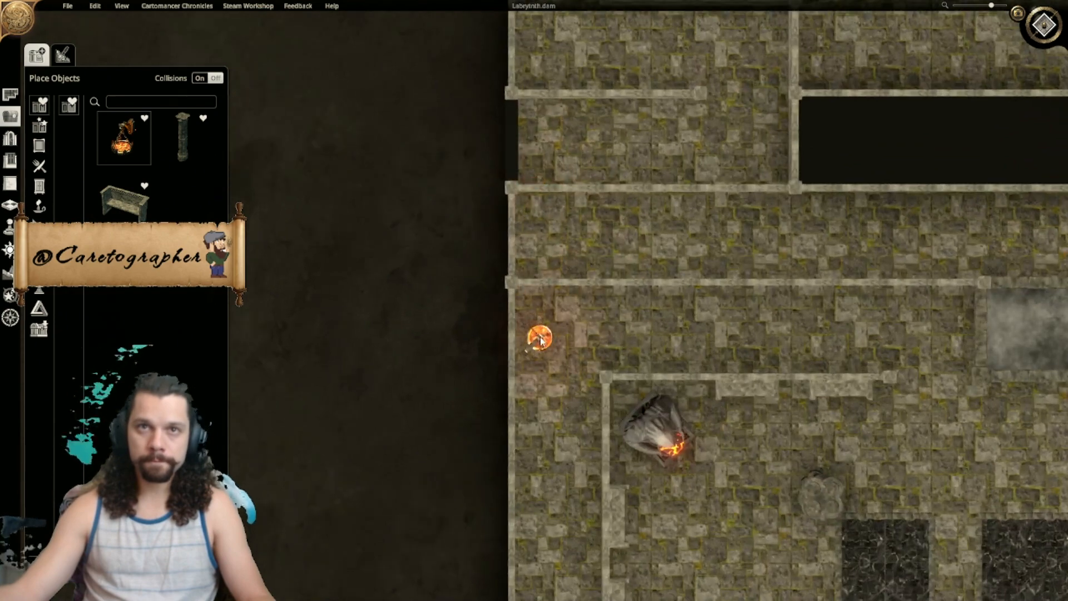
{"action": "scroll", "coordinate": [578, 421], "scroll_direction": "up", "scroll_amount": 3}
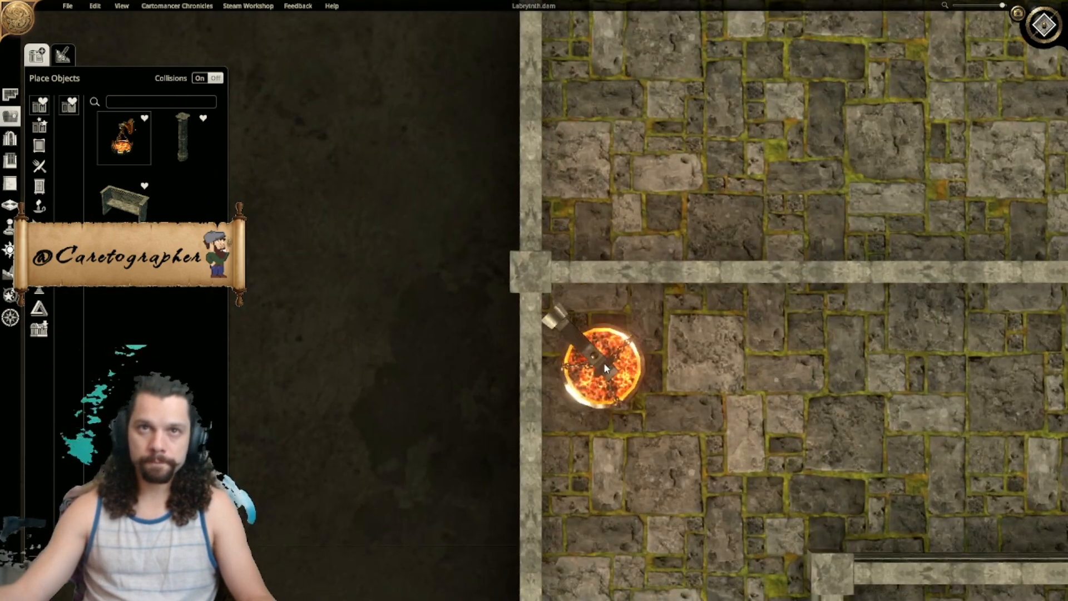
{"action": "left_click", "coordinate": [601, 339]}
Step: Mount a hanging brazier in the dark-tile room's lower-left corner, where the outer wall meets the short wall below the grate
{"action": "right_click_drag", "start_coordinate": [613, 489], "coordinate": [640, 5]}
{"action": "right_click_drag", "start_coordinate": [647, 514], "coordinate": [649, 5]}
{"action": "right_click_drag", "start_coordinate": [685, 437], "coordinate": [660, 5]}
{"action": "right_click_drag", "start_coordinate": [670, 461], "coordinate": [672, 11]}
{"action": "right_click_drag", "start_coordinate": [639, 315], "coordinate": [636, 21]}
{"action": "right_click_drag", "start_coordinate": [620, 339], "coordinate": [573, 320]}
{"action": "scroll", "coordinate": [564, 328], "scroll_direction": "up", "scroll_amount": 1, "text": "ctrl"}
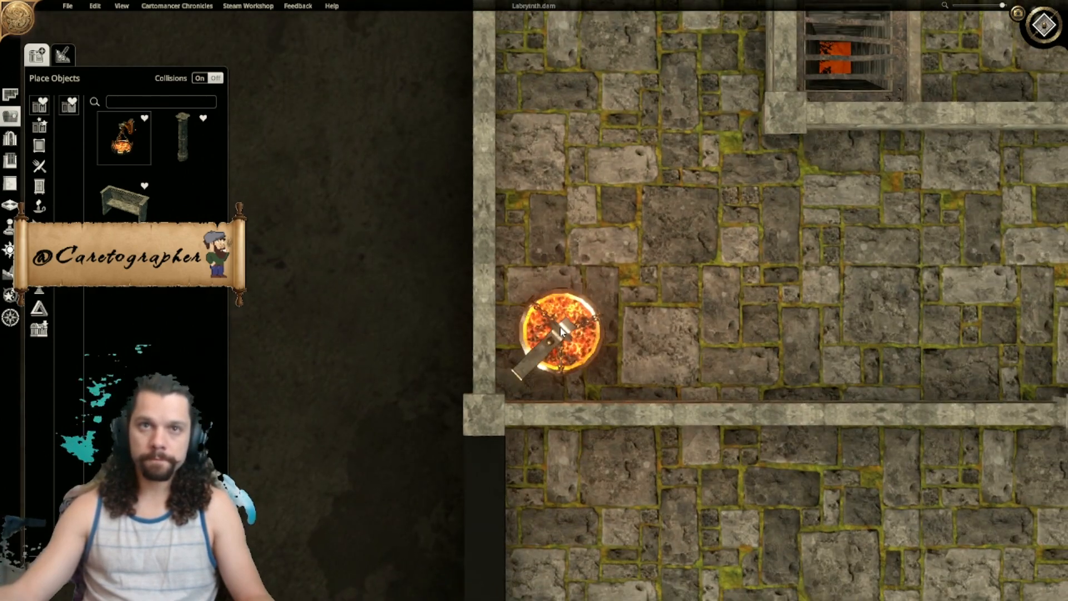
{"action": "left_click", "coordinate": [554, 347]}
Step: Mount a hanging brazier in the bottom corner beside the left end of the lowest black gap
{"action": "right_click_drag", "start_coordinate": [764, 310], "coordinate": [231, 271]}
{"action": "scroll", "coordinate": [692, 223], "scroll_direction": "up", "scroll_amount": 10, "text": "ctrl"}
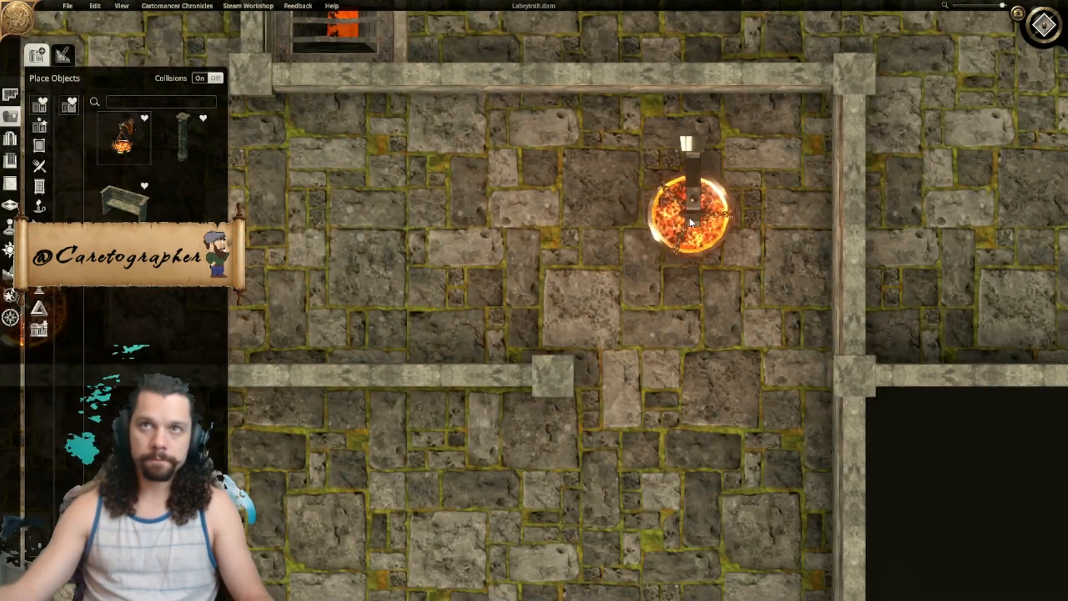
{"action": "right_click_drag", "start_coordinate": [743, 189], "coordinate": [706, 215]}
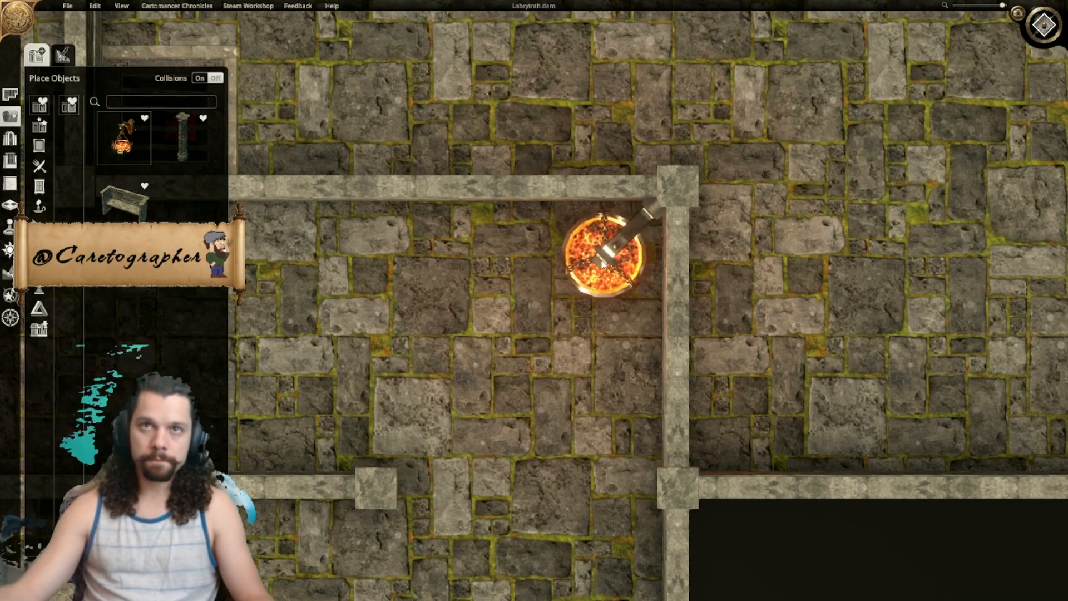
{"action": "scroll", "coordinate": [607, 262], "scroll_direction": "down", "scroll_amount": 5}
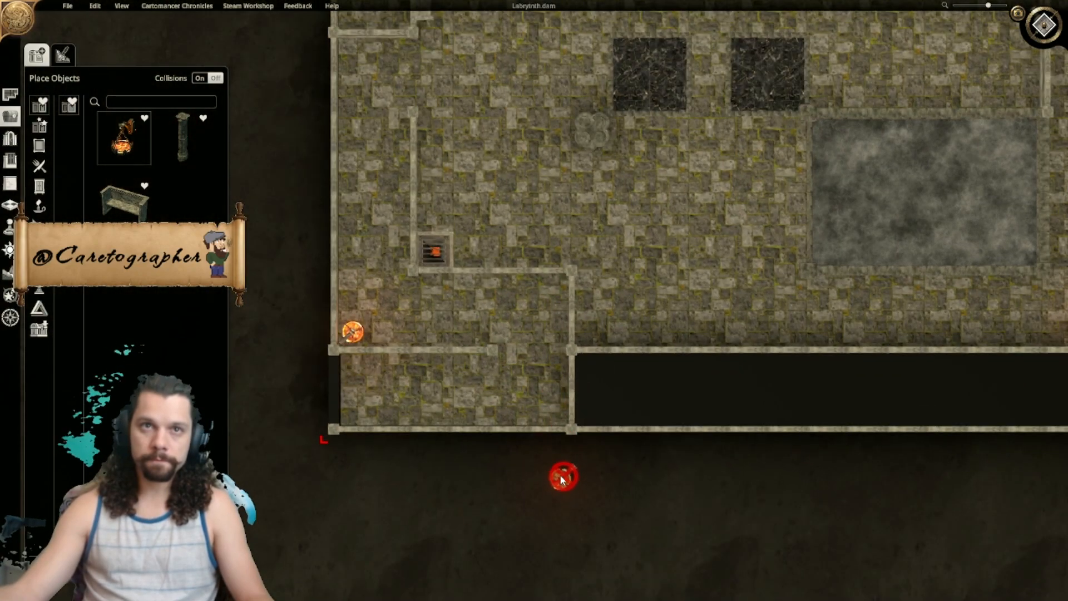
{"action": "scroll", "coordinate": [561, 479], "scroll_direction": "up", "scroll_amount": 5}
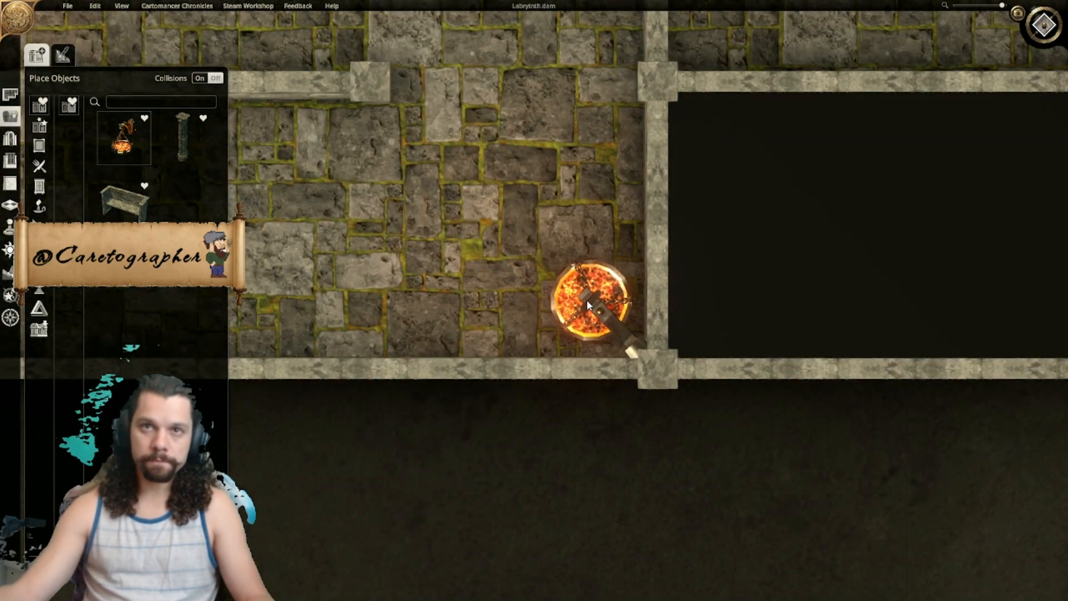
{"action": "left_click", "coordinate": [588, 301]}
Step: Mount a hanging brazier in the blue-tile room's upper-left corner, against the outer wall
{"action": "scroll", "coordinate": [591, 465], "scroll_direction": "down", "scroll_amount": 5}
{"action": "right_click_drag", "start_coordinate": [634, 195], "coordinate": [374, 269]}
{"action": "right_click_drag", "start_coordinate": [770, 379], "coordinate": [905, 444]}
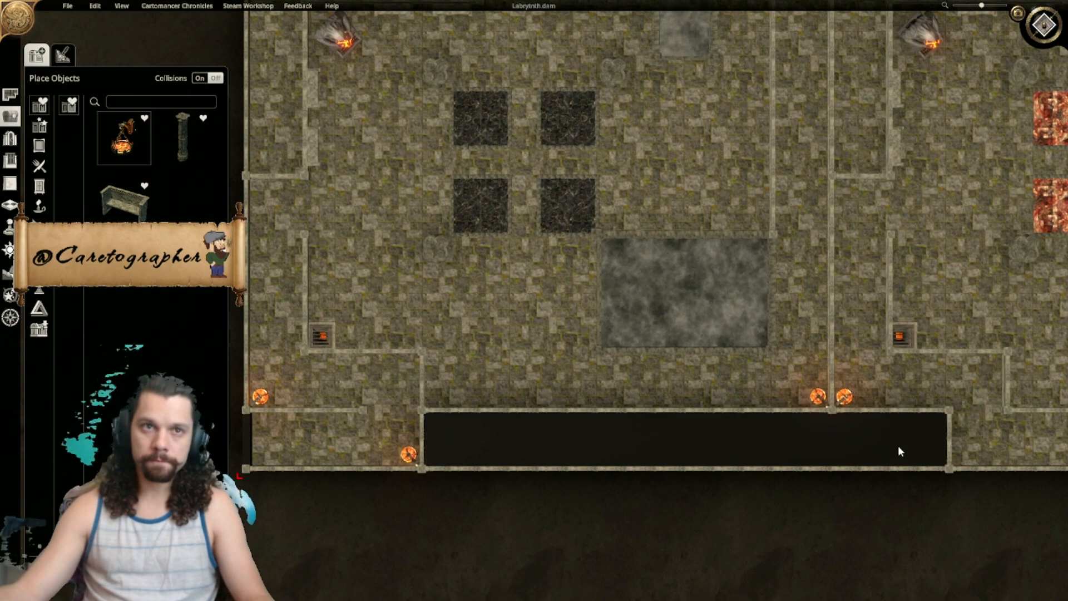
{"action": "right_click_drag", "start_coordinate": [949, 333], "coordinate": [860, 378]}
{"action": "right_click_drag", "start_coordinate": [877, 309], "coordinate": [753, 517]}
{"action": "right_click_drag", "start_coordinate": [883, 219], "coordinate": [840, 326]}
{"action": "right_click_drag", "start_coordinate": [536, 394], "coordinate": [789, 484]}
{"action": "right_click_drag", "start_coordinate": [490, 141], "coordinate": [699, 515]}
{"action": "right_click_drag", "start_coordinate": [587, 368], "coordinate": [615, 525]}
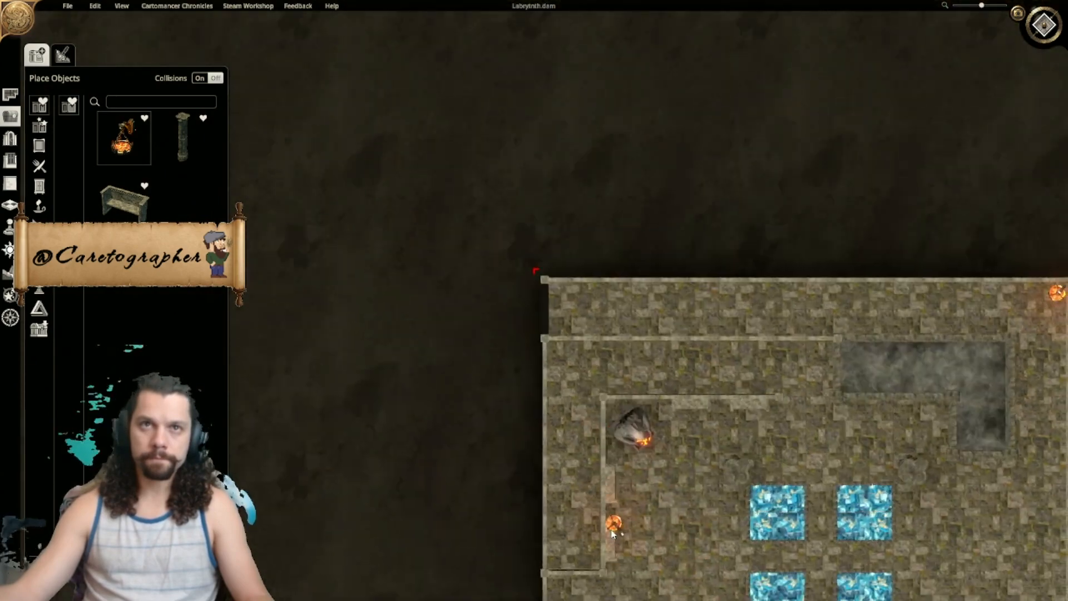
{"action": "scroll", "coordinate": [622, 295], "scroll_direction": "up", "scroll_amount": 5}
{"action": "scroll", "coordinate": [590, 300], "scroll_direction": "down", "scroll_amount": 2}
Step: Mount hanging braziers in the blue-tile room's lower-left corner and in the corner beside the middle black gap's left end
{"action": "scroll", "coordinate": [644, 474], "scroll_direction": "down", "scroll_amount": 3}
{"action": "scroll", "coordinate": [644, 474], "scroll_direction": "up", "scroll_amount": 5}
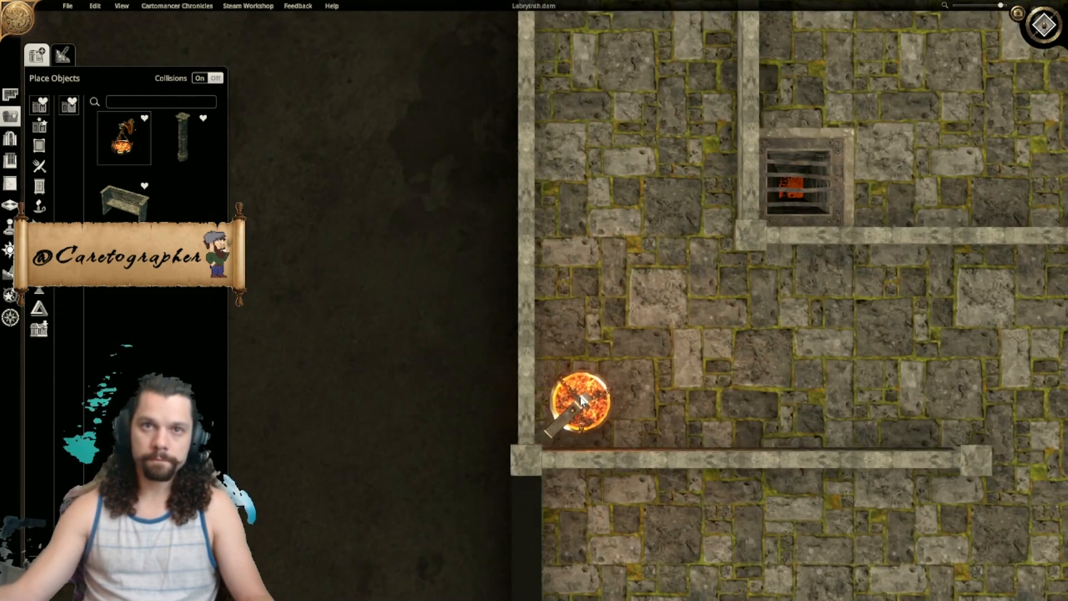
{"action": "scroll", "coordinate": [581, 400], "scroll_direction": "up", "scroll_amount": 2}
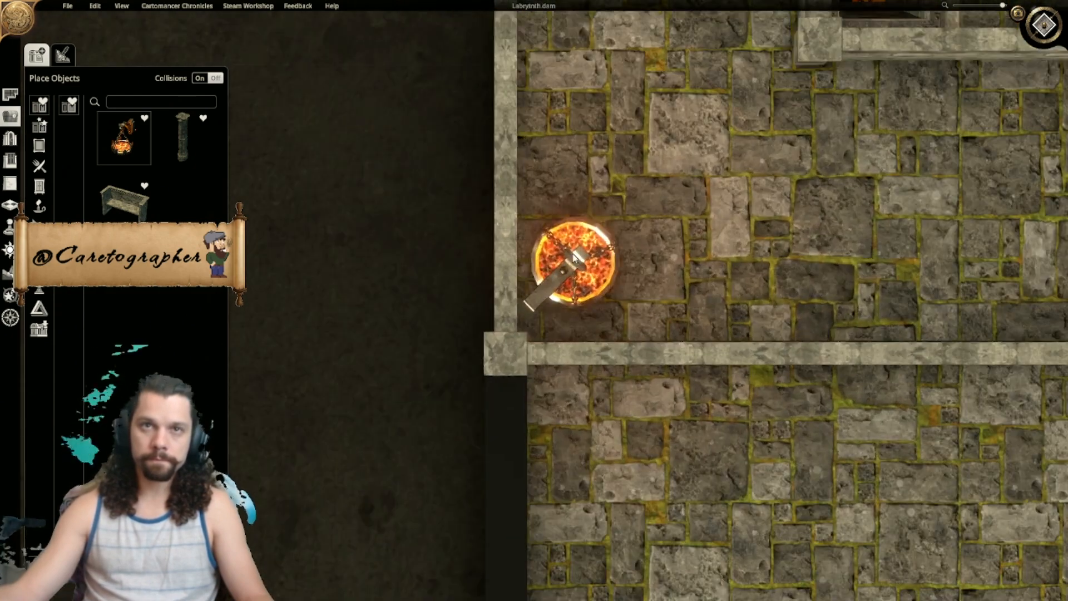
{"action": "left_click", "coordinate": [577, 283]}
{"action": "right_click_drag", "start_coordinate": [739, 342], "coordinate": [345, 267]}
{"action": "right_click_drag", "start_coordinate": [890, 409], "coordinate": [638, 339]}
{"action": "right_click_drag", "start_coordinate": [704, 447], "coordinate": [598, 301]}
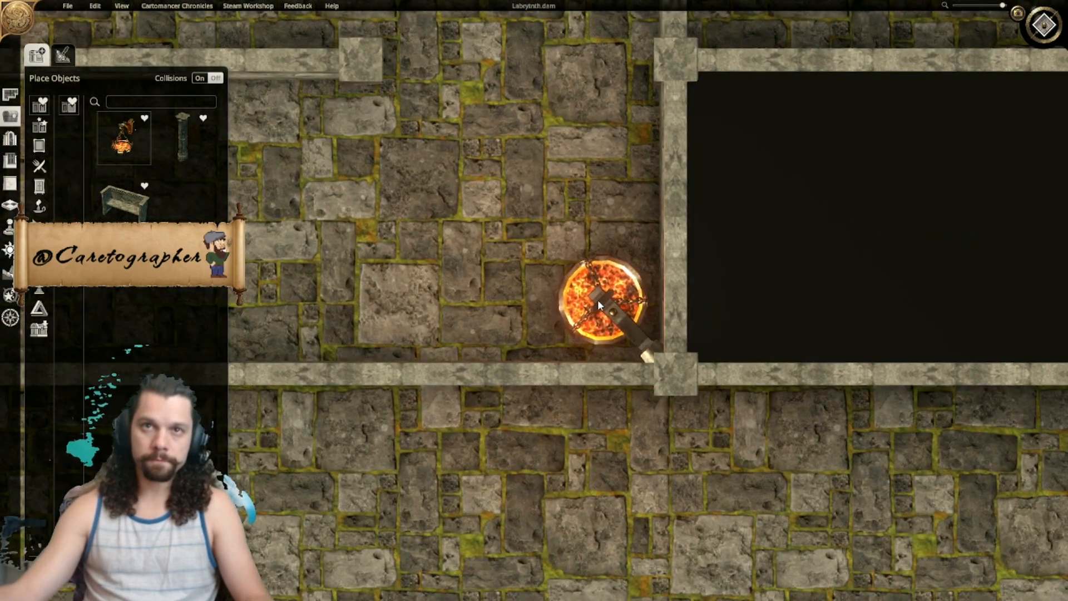
{"action": "left_click", "coordinate": [598, 299]}
Step: Mount a hanging brazier in the red-tile room's lower-right corner, against the outer wall
{"action": "scroll", "coordinate": [620, 292], "scroll_direction": "down", "scroll_amount": 5}
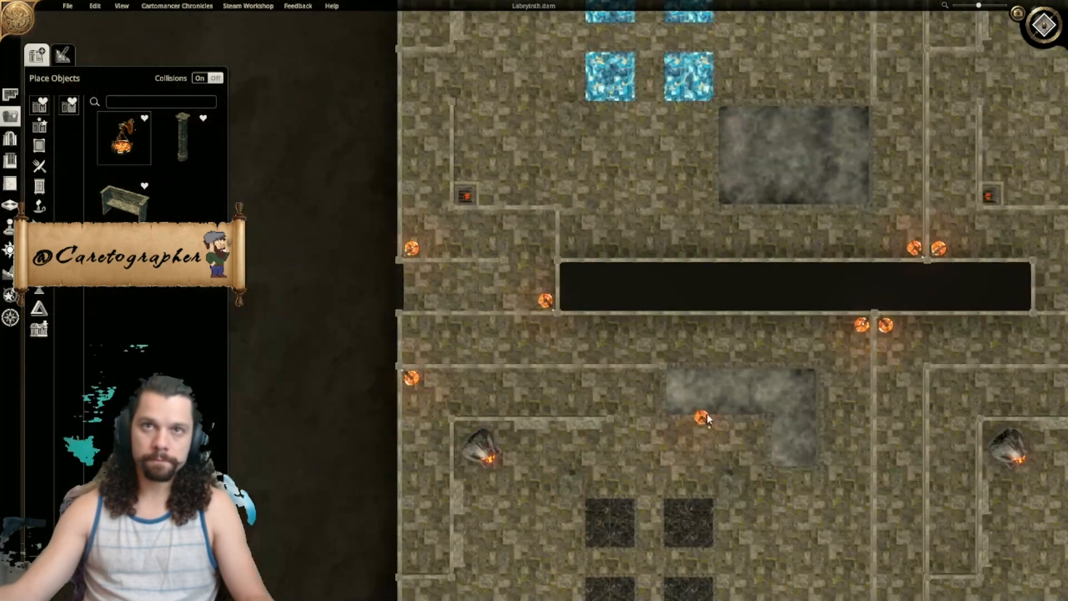
{"action": "right_click_drag", "start_coordinate": [901, 341], "coordinate": [656, 283]}
{"action": "right_click_drag", "start_coordinate": [687, 491], "coordinate": [447, 113]}
{"action": "right_click_drag", "start_coordinate": [716, 280], "coordinate": [289, 282]}
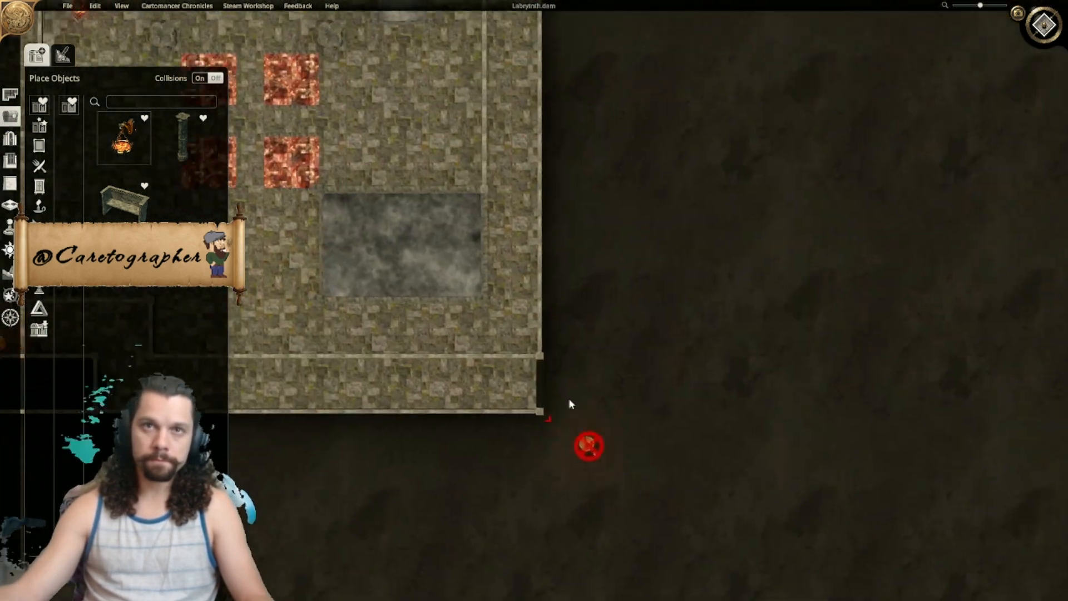
{"action": "scroll", "coordinate": [534, 312], "scroll_direction": "up", "scroll_amount": 5}
{"action": "right_click_drag", "start_coordinate": [568, 436], "coordinate": [610, 193]}
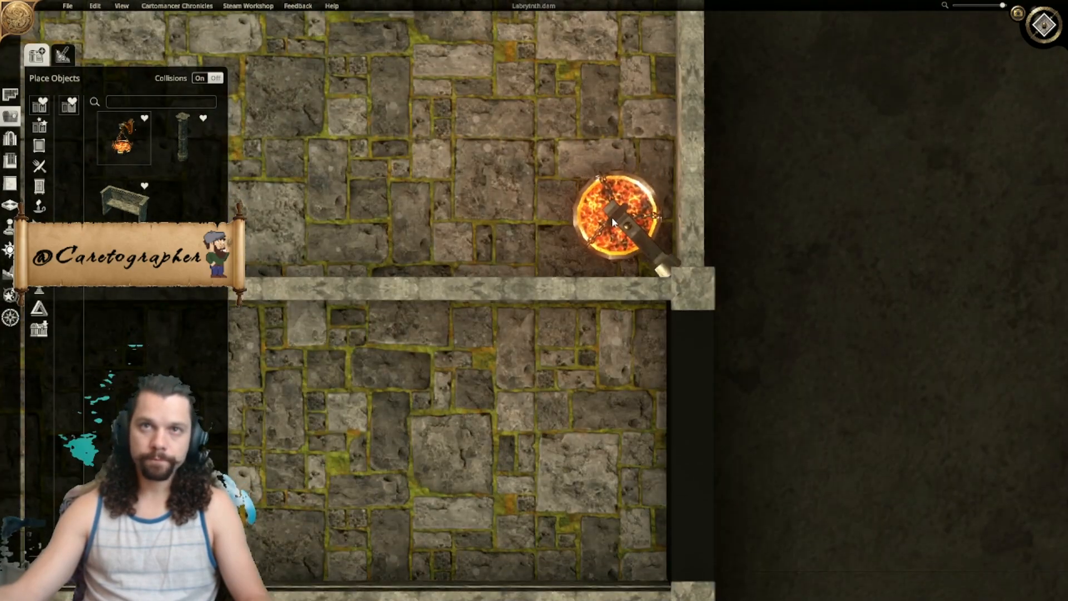
{"action": "left_click", "coordinate": [614, 217]}
Step: Mount a pair of hanging braziers on either side of the wall junction at the red-tile room's upper right
{"action": "scroll", "coordinate": [526, 143], "scroll_direction": "down", "scroll_amount": 8}
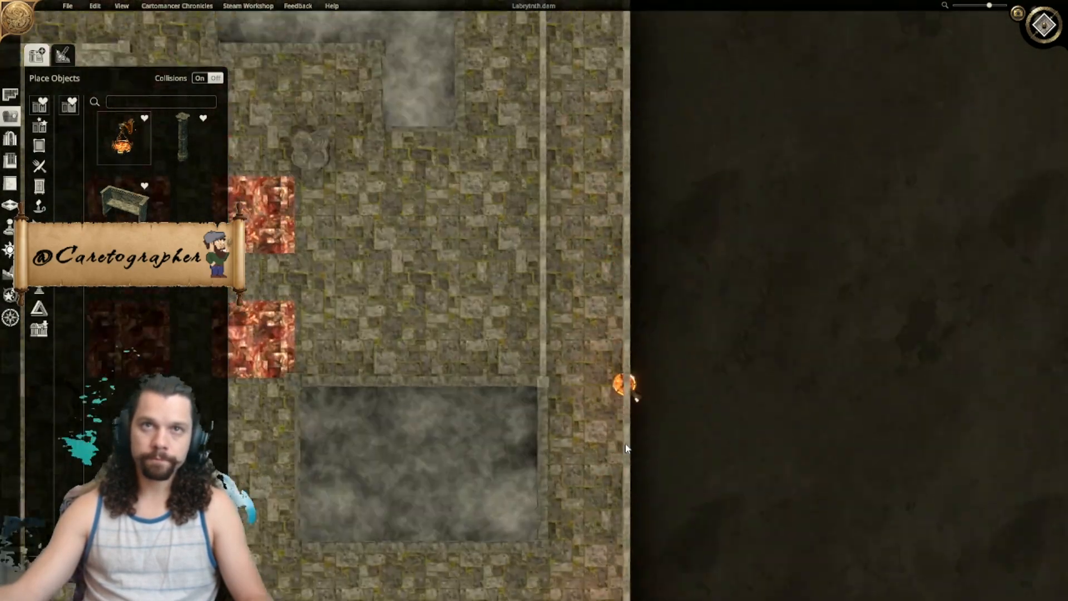
{"action": "scroll", "coordinate": [601, 444], "scroll_direction": "up", "scroll_amount": 6}
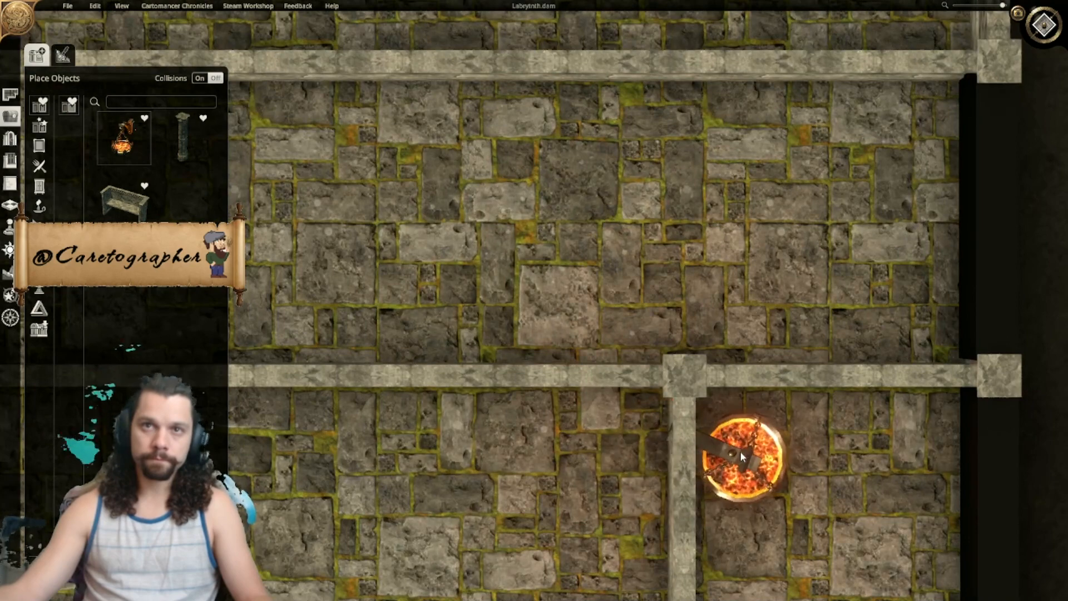
{"action": "left_click", "coordinate": [755, 446]}
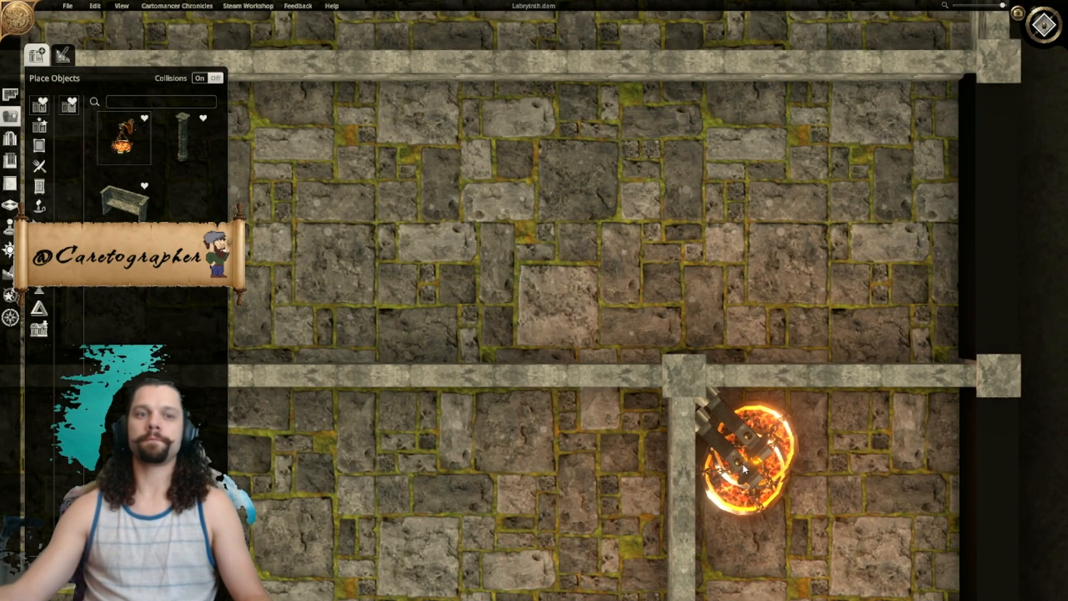
{"action": "right_click_drag", "start_coordinate": [743, 465], "coordinate": [727, 305]}
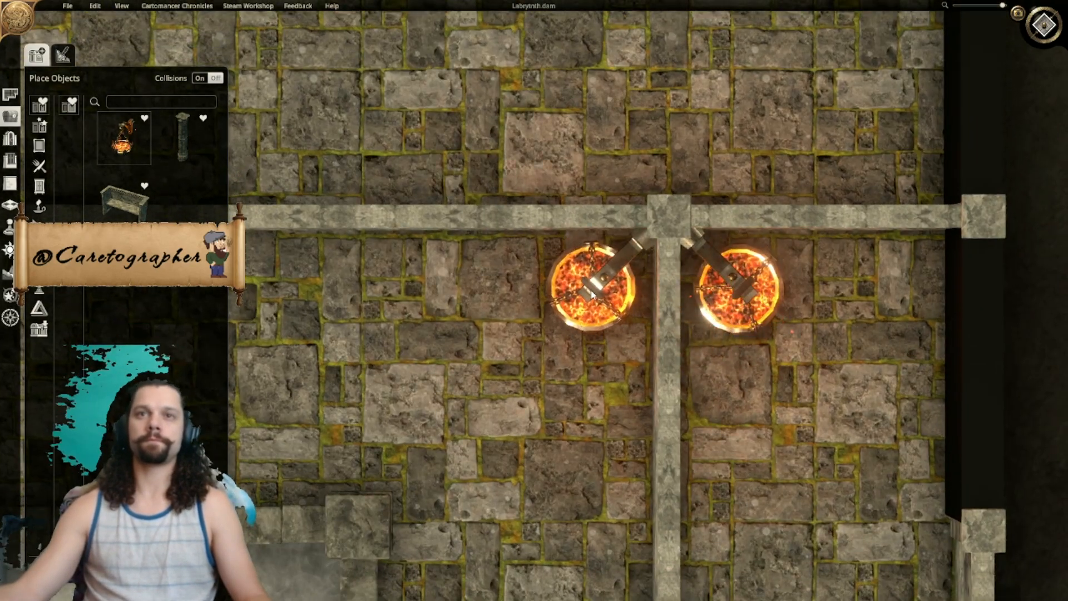
{"action": "left_click", "coordinate": [593, 294]}
Step: Mount a hanging brazier in the white-tile room's lower-right corner, against the outer wall
{"action": "right_click_drag", "start_coordinate": [656, 78], "coordinate": [662, 363]}
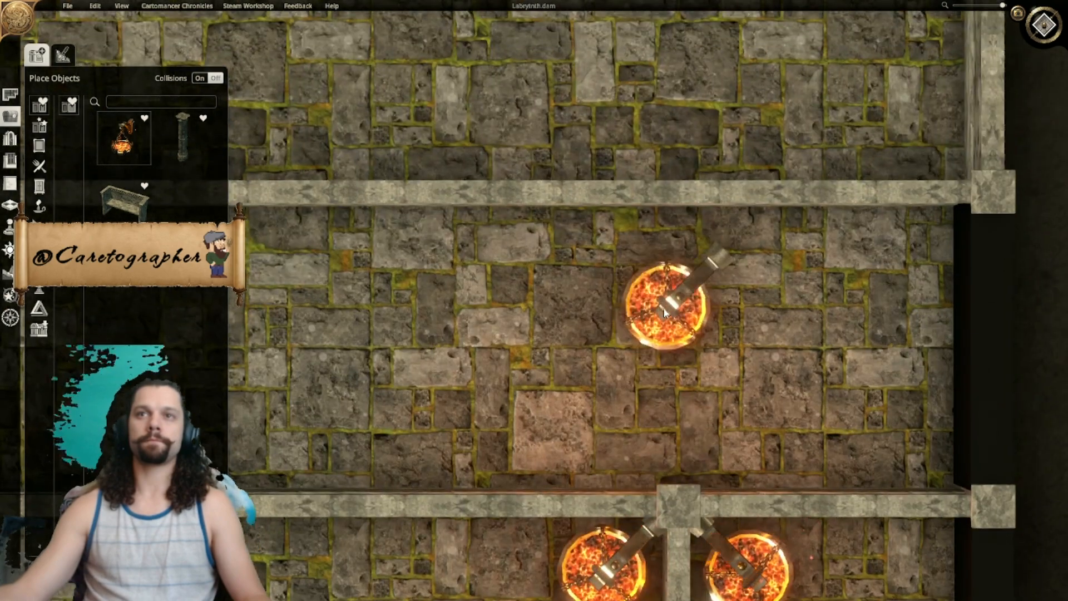
{"action": "scroll", "coordinate": [662, 368], "scroll_direction": "down", "scroll_amount": 3}
{"action": "right_click_drag", "start_coordinate": [731, 371], "coordinate": [594, 443]}
{"action": "scroll", "coordinate": [604, 440], "scroll_direction": "up", "scroll_amount": 3}
{"action": "right_click_drag", "start_coordinate": [603, 331], "coordinate": [411, 256]}
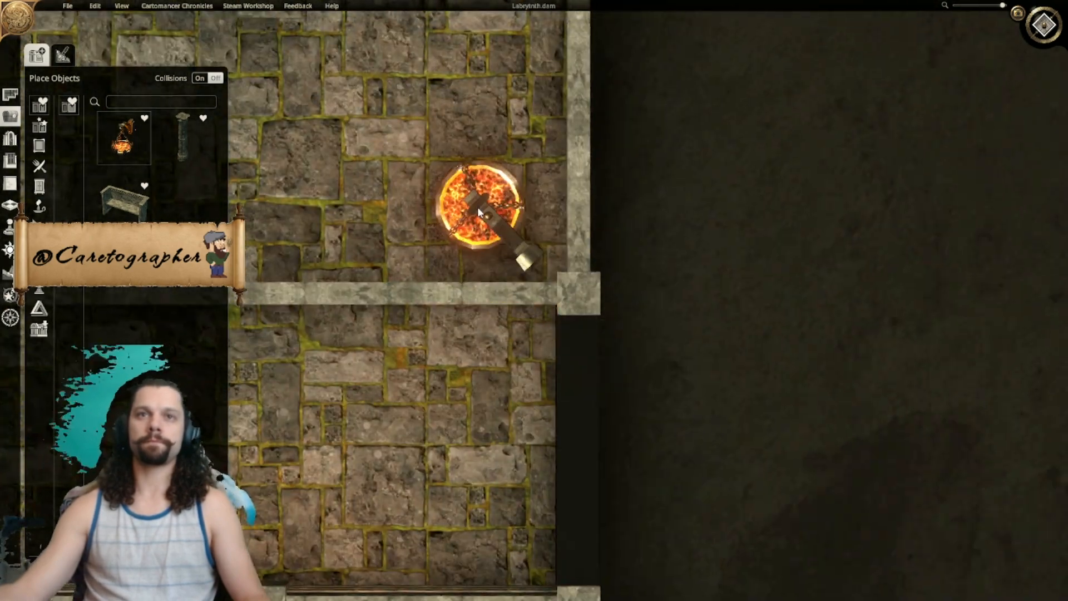
{"action": "left_click", "coordinate": [509, 223]}
Step: Mount a pair of hanging braziers on either side of the top wall junction at the white-tile room's upper right
{"action": "scroll", "coordinate": [518, 287], "scroll_direction": "down", "scroll_amount": 5}
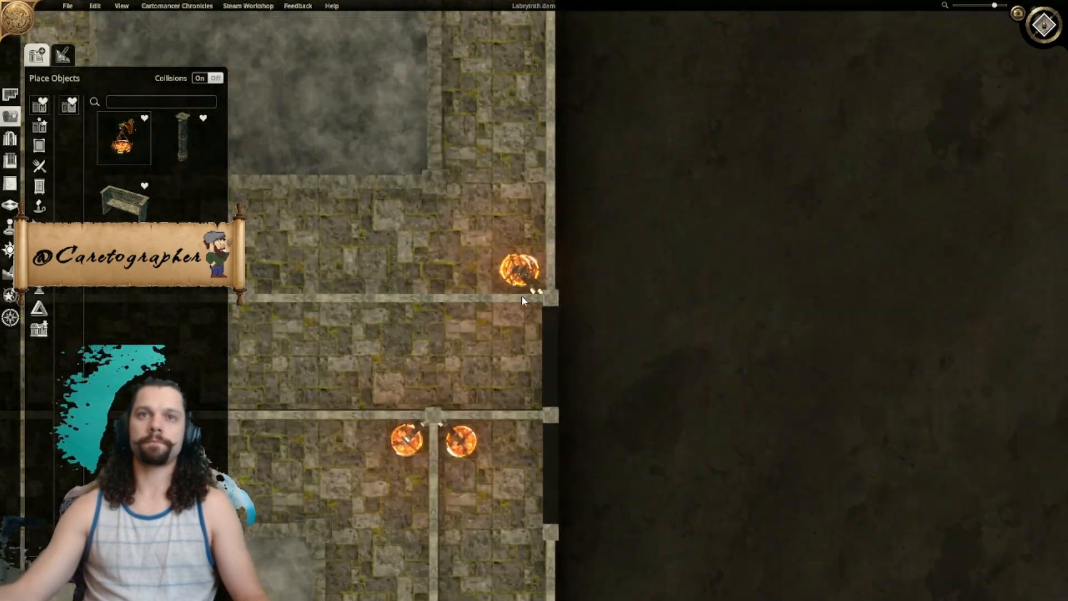
{"action": "right_click_drag", "start_coordinate": [519, 287], "coordinate": [598, 579]}
{"action": "right_click_drag", "start_coordinate": [668, 389], "coordinate": [643, 591]}
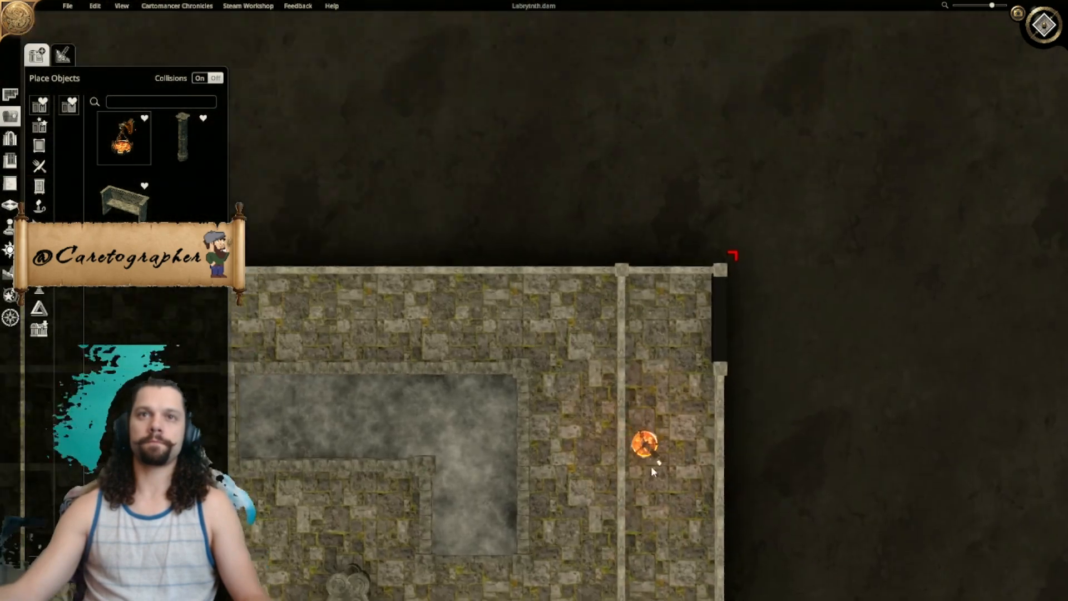
{"action": "scroll", "coordinate": [596, 250], "scroll_direction": "up", "scroll_amount": 3}
{"action": "left_click", "coordinate": [677, 311]}
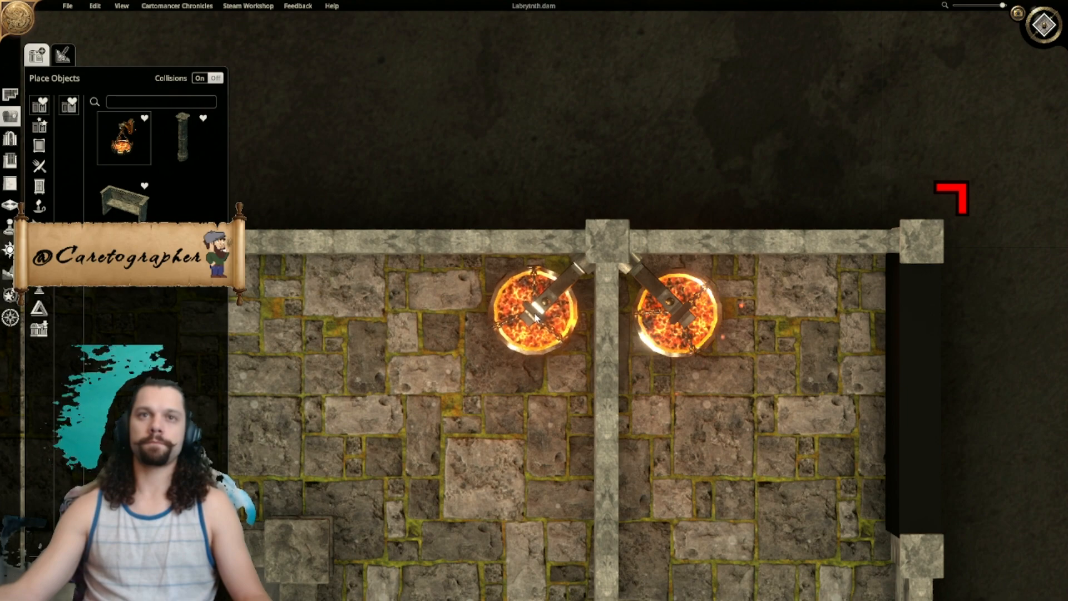
{"action": "left_click", "coordinate": [537, 312]}
Step: Mount a hanging brazier in the white-tile room's upper-left corner, below its inner wall
{"action": "scroll", "coordinate": [536, 303], "scroll_direction": "down", "scroll_amount": 3}
{"action": "scroll", "coordinate": [503, 453], "scroll_direction": "down", "scroll_amount": 2}
{"action": "right_click_drag", "start_coordinate": [484, 484], "coordinate": [716, 217]}
{"action": "right_click_drag", "start_coordinate": [520, 175], "coordinate": [810, 309]}
{"action": "right_click_drag", "start_coordinate": [532, 313], "coordinate": [801, 236]}
{"action": "scroll", "coordinate": [723, 300], "scroll_direction": "up", "scroll_amount": 5}
{"action": "scroll", "coordinate": [660, 445], "scroll_direction": "down", "scroll_amount": 7}
{"action": "right_click_drag", "start_coordinate": [595, 384], "coordinate": [562, 399]}
{"action": "scroll", "coordinate": [526, 394], "scroll_direction": "up", "scroll_amount": 3}
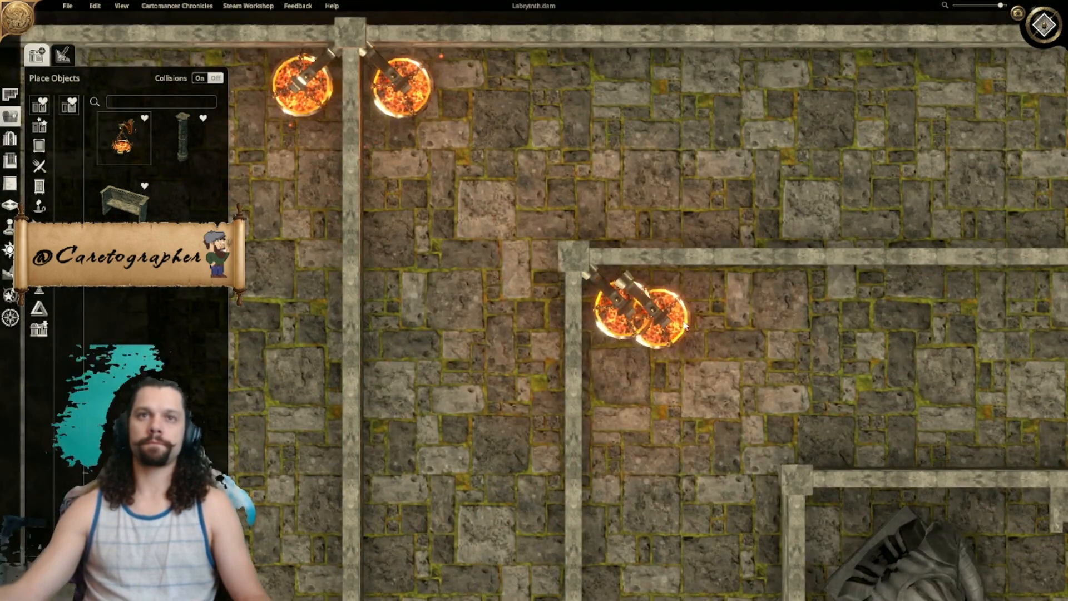
{"action": "left_click", "coordinate": [642, 316]}
Step: Put the brazier away and inspect the lighting layout across all four rooms, with a closer view of the dark-tile room
{"action": "scroll", "coordinate": [642, 334], "scroll_direction": "down", "scroll_amount": 5}
{"action": "right_click_drag", "start_coordinate": [653, 510], "coordinate": [756, 188]}
{"action": "scroll", "coordinate": [690, 473], "scroll_direction": "down", "scroll_amount": 3}
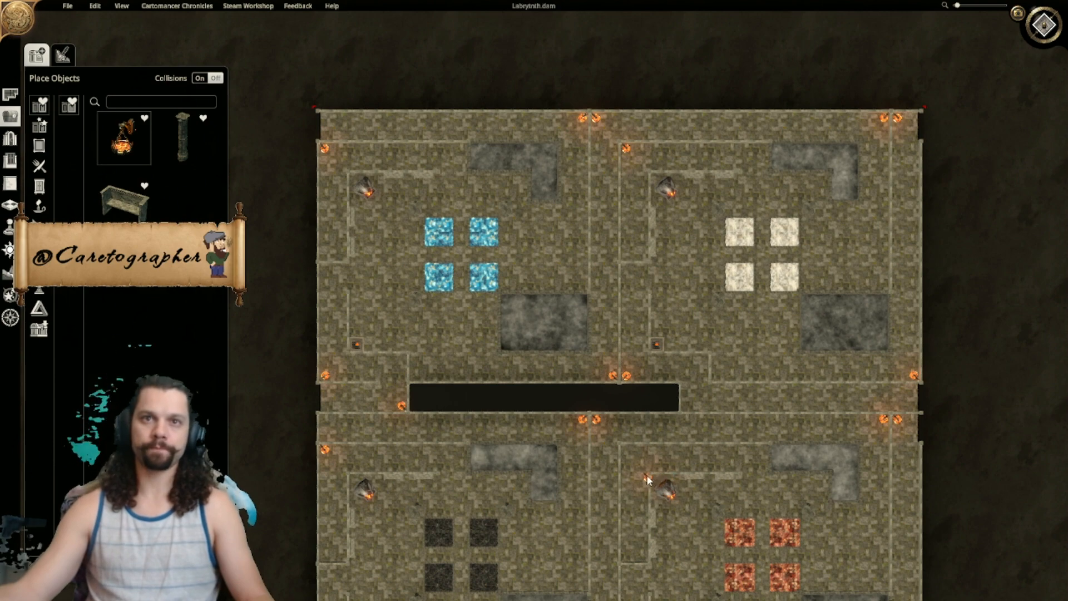
{"action": "right_click_drag", "start_coordinate": [632, 476], "coordinate": [664, 351]}
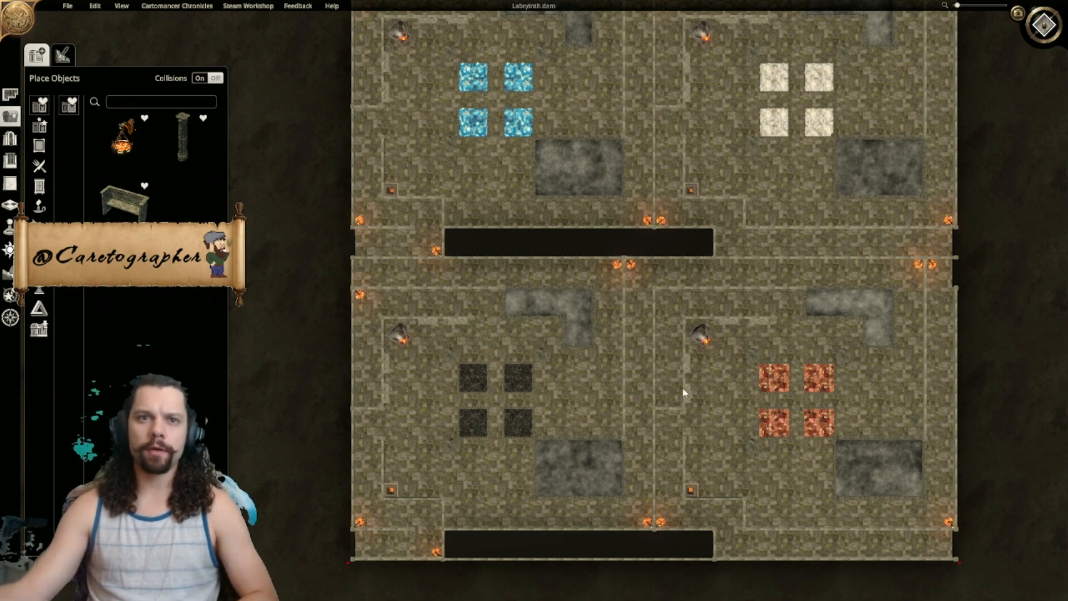
{"action": "right_click_drag", "start_coordinate": [655, 435], "coordinate": [587, 401]}
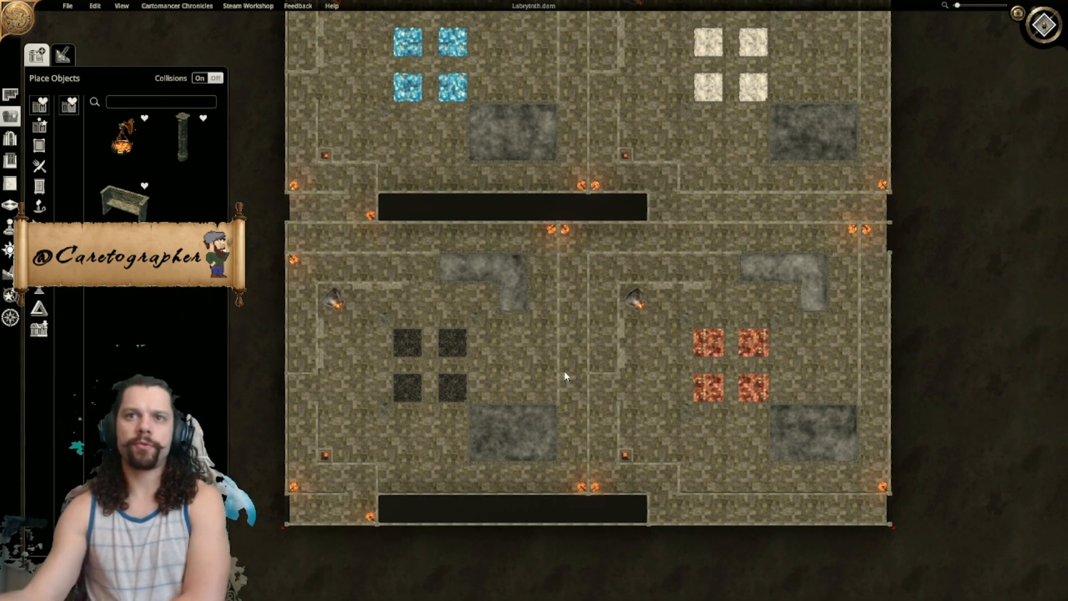
{"action": "right_click_drag", "start_coordinate": [610, 265], "coordinate": [690, 463]}
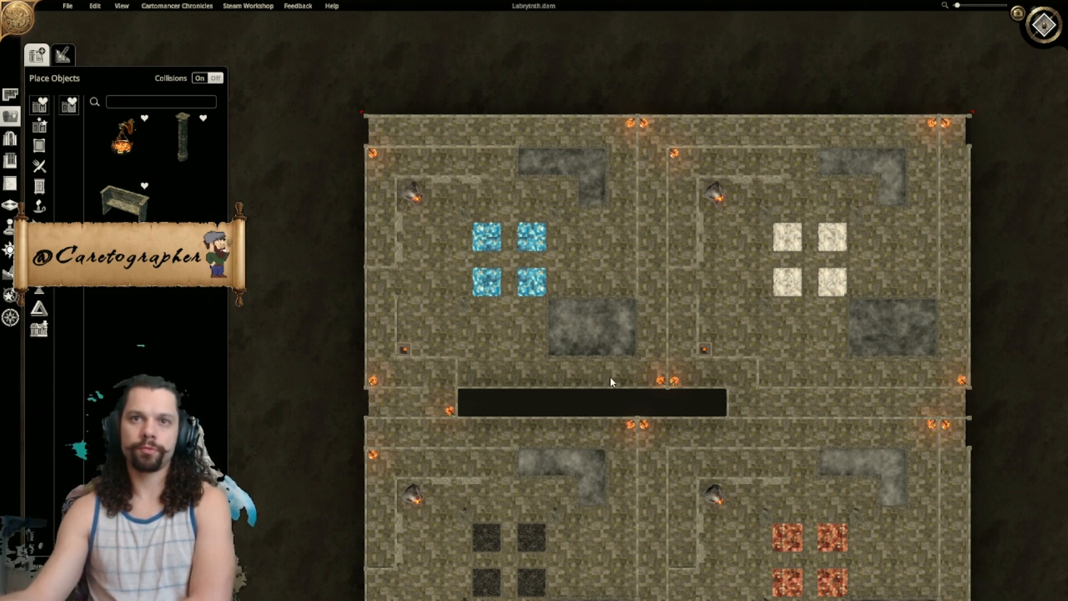
{"action": "right_click_drag", "start_coordinate": [730, 369], "coordinate": [694, 374]}
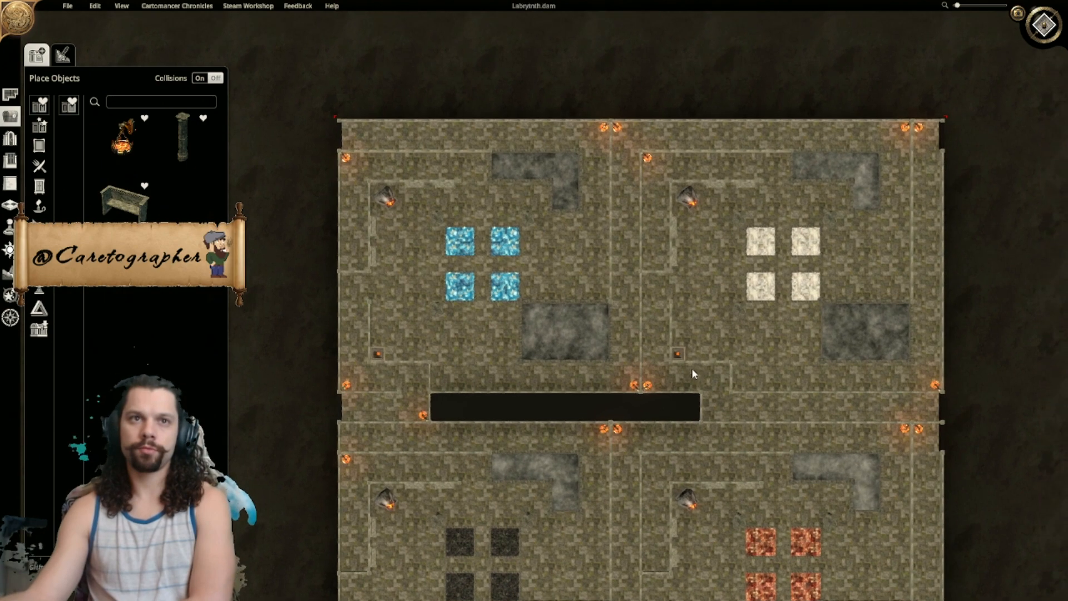
{"action": "middle_click_drag", "start_coordinate": [734, 392], "coordinate": [659, 277]}
{"action": "middle_click_drag", "start_coordinate": [595, 354], "coordinate": [650, 299]}
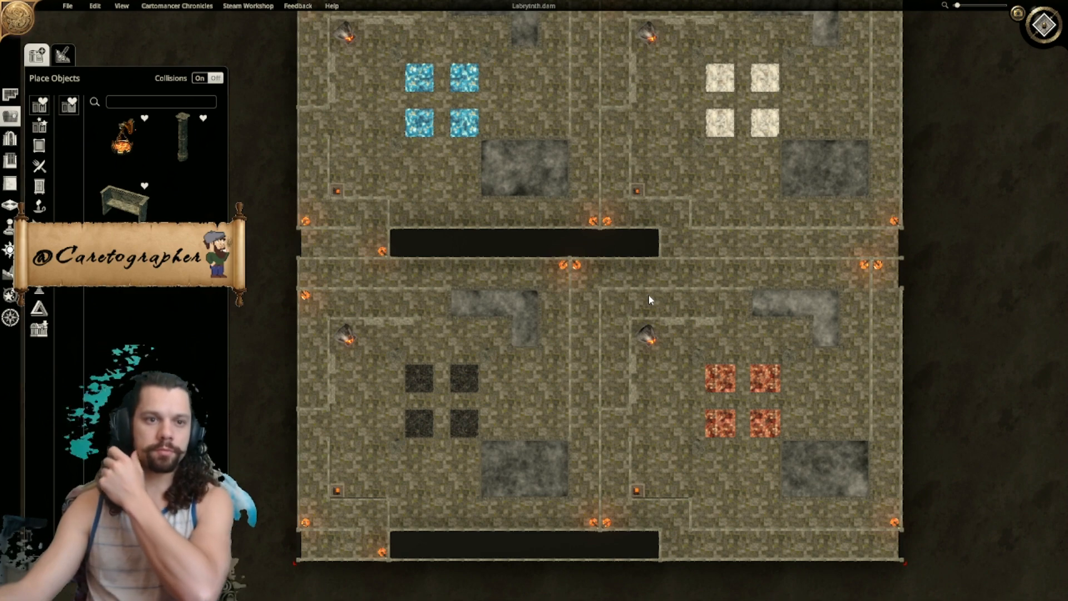
{"action": "middle_click_drag", "start_coordinate": [679, 275], "coordinate": [652, 283]}
{"action": "scroll", "coordinate": [653, 283], "scroll_direction": "up", "scroll_amount": 4}
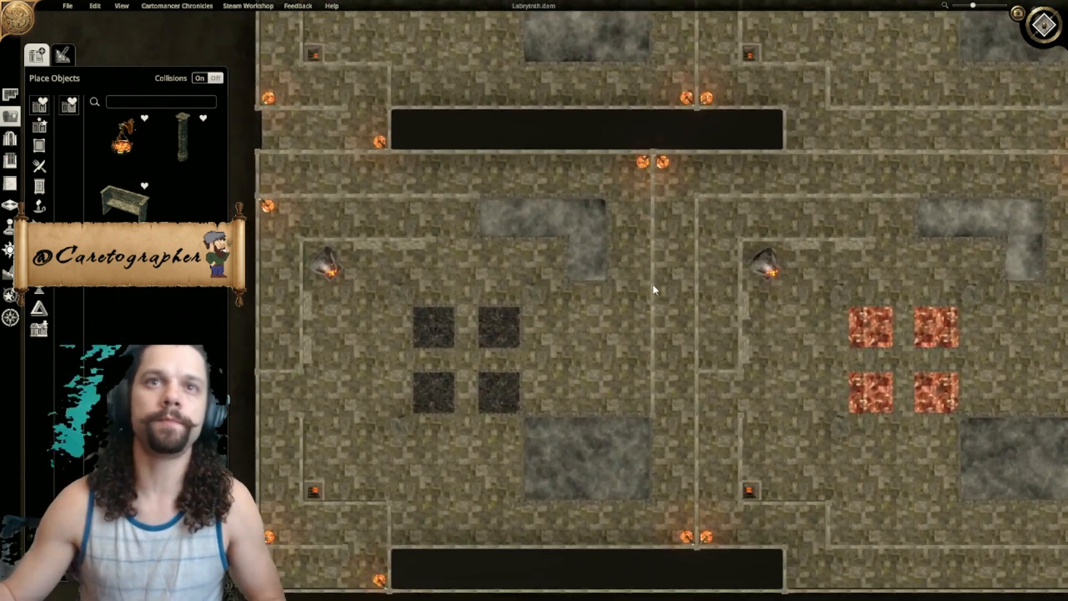
{"action": "scroll", "coordinate": [654, 285], "scroll_direction": "up", "scroll_amount": 2}
{"action": "middle_click_drag", "start_coordinate": [560, 351], "coordinate": [892, 283]}
{"action": "scroll", "coordinate": [778, 307], "scroll_direction": "down", "scroll_amount": 1}
{"action": "scroll", "coordinate": [926, 315], "scroll_direction": "up", "scroll_amount": 1}
{"action": "scroll", "coordinate": [913, 302], "scroll_direction": "up", "scroll_amount": 1}
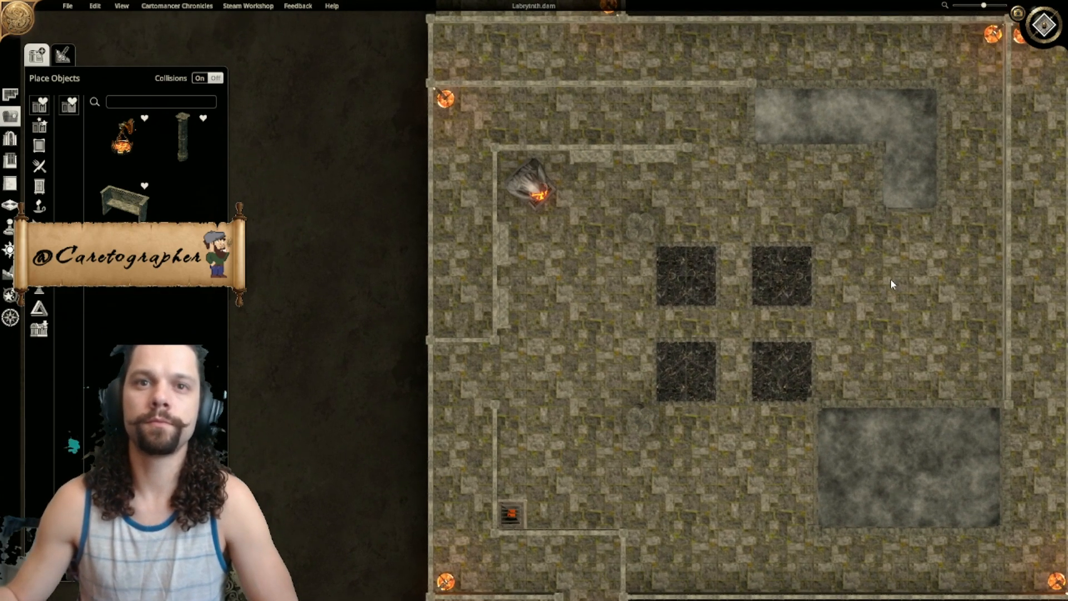
Step: Browse the object library's structure, stone block, furniture, boat and container categories for further props for the dark-tile room
{"action": "middle_click_drag", "start_coordinate": [891, 280], "coordinate": [785, 279]}
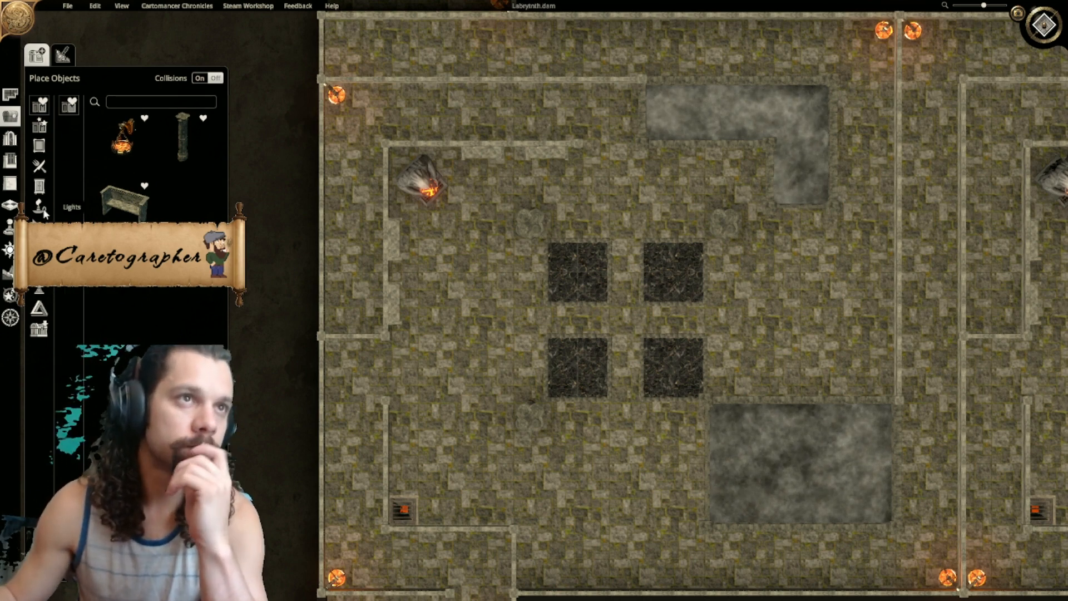
{"action": "left_click", "coordinate": [40, 186]}
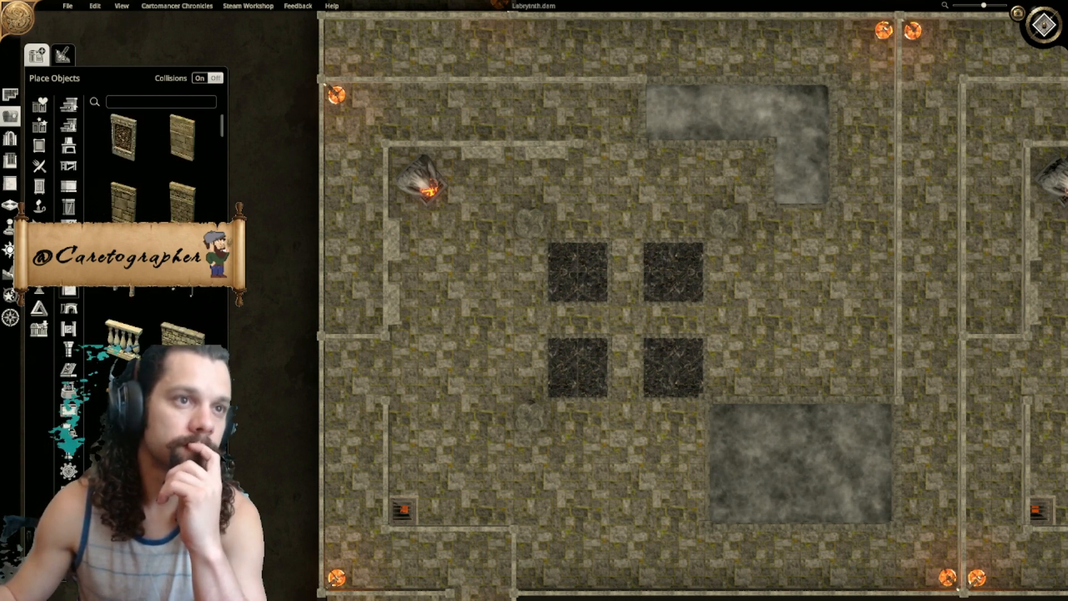
{"action": "left_click", "coordinate": [68, 292]}
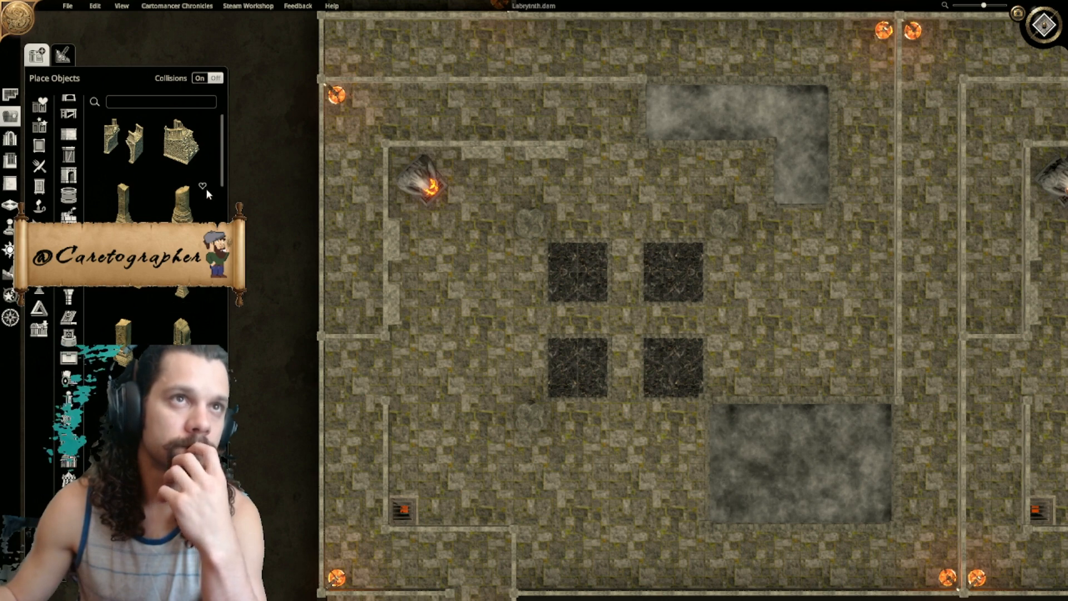
{"action": "left_click_drag", "start_coordinate": [223, 179], "coordinate": [238, 460]}
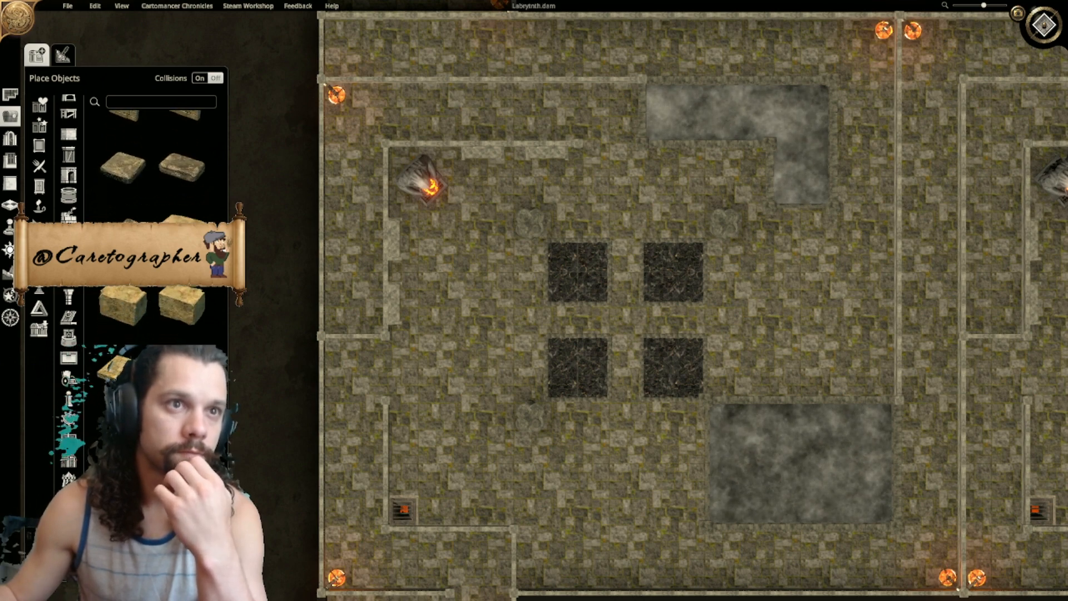
{"action": "right_click_drag", "start_coordinate": [474, 411], "coordinate": [398, 330]}
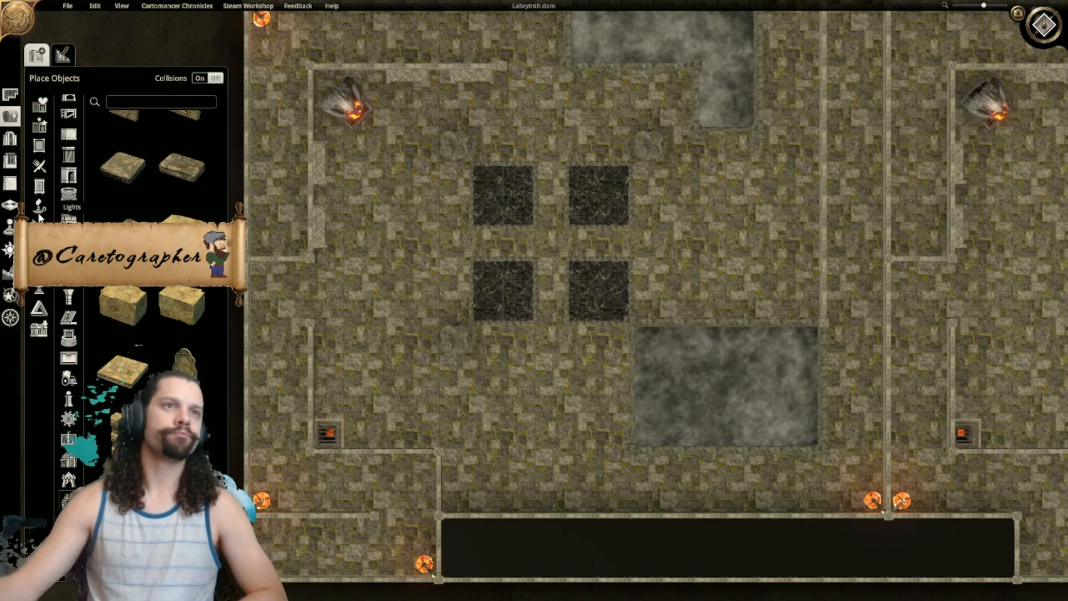
{"action": "left_click", "coordinate": [38, 186]}
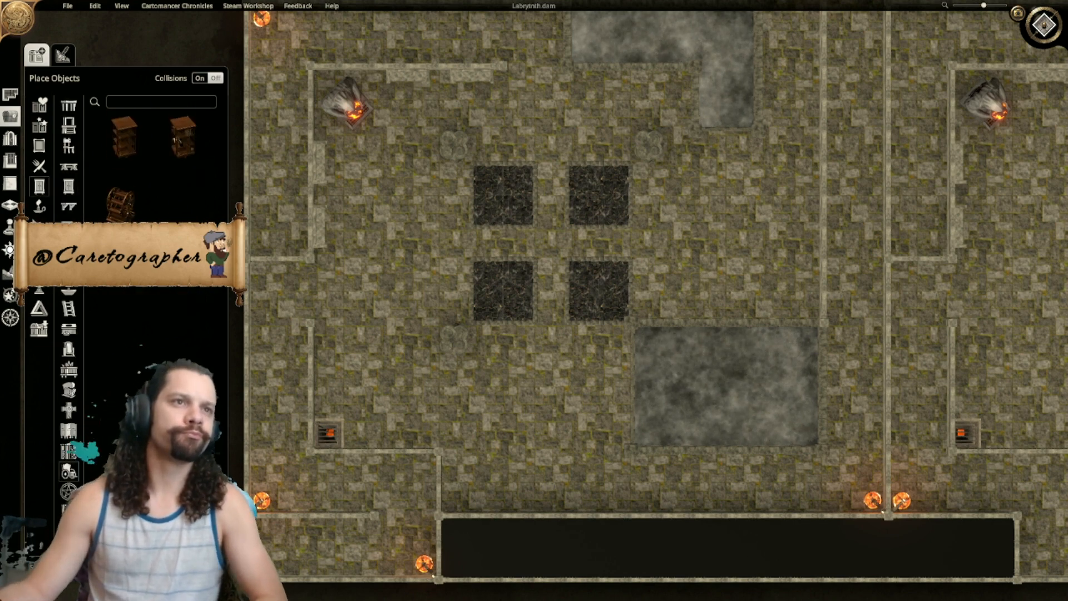
{"action": "left_click", "coordinate": [40, 289]}
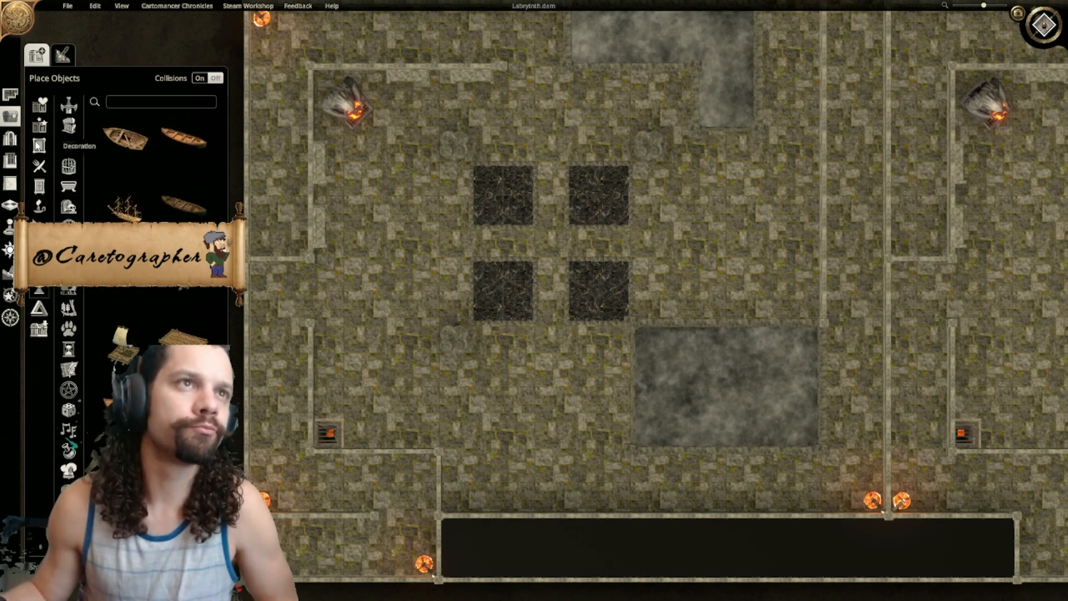
{"action": "left_click", "coordinate": [41, 208]}
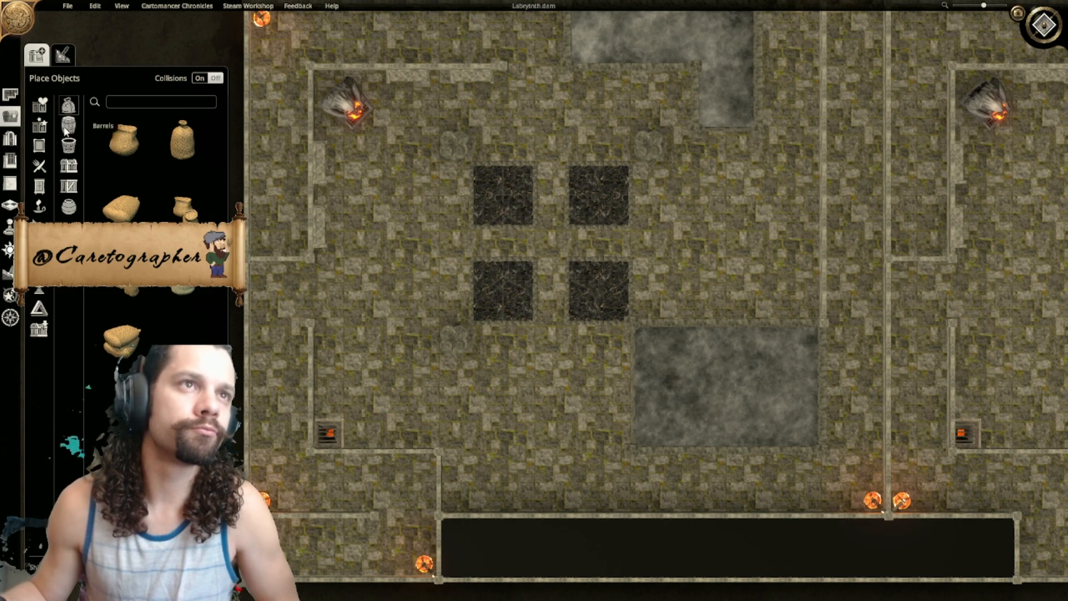
{"action": "left_click", "coordinate": [65, 210]}
{"action": "left_click_drag", "start_coordinate": [220, 169], "coordinate": [222, 428]}
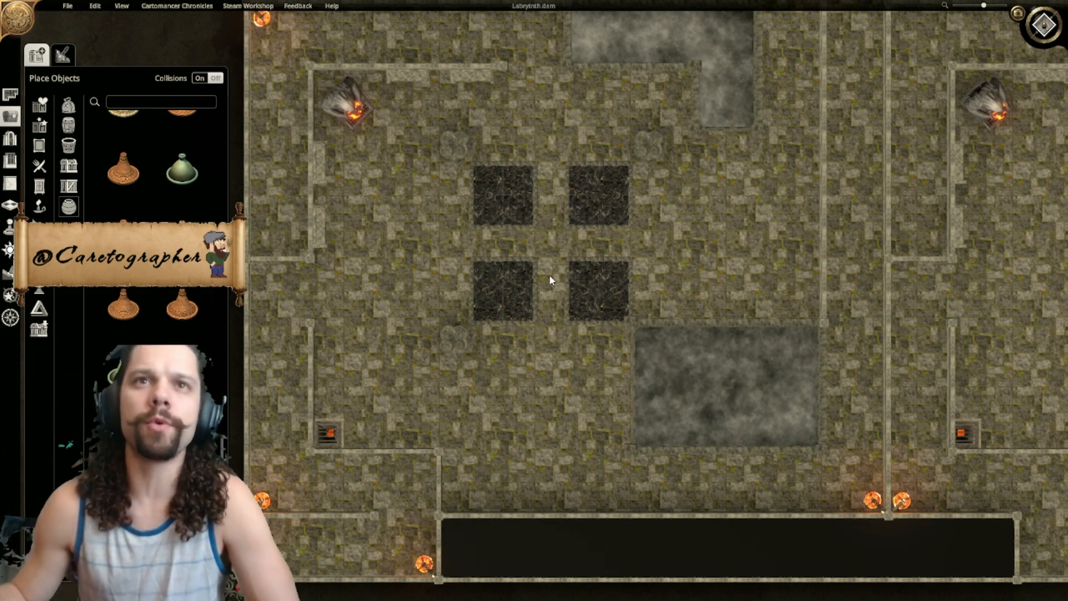
Step: Examine the dark-tile room's layout from above and browse the jars and pots in the pottery category
{"action": "middle_click_drag", "start_coordinate": [563, 310], "coordinate": [557, 210]}
{"action": "scroll", "coordinate": [567, 288], "scroll_direction": "down", "scroll_amount": 2}
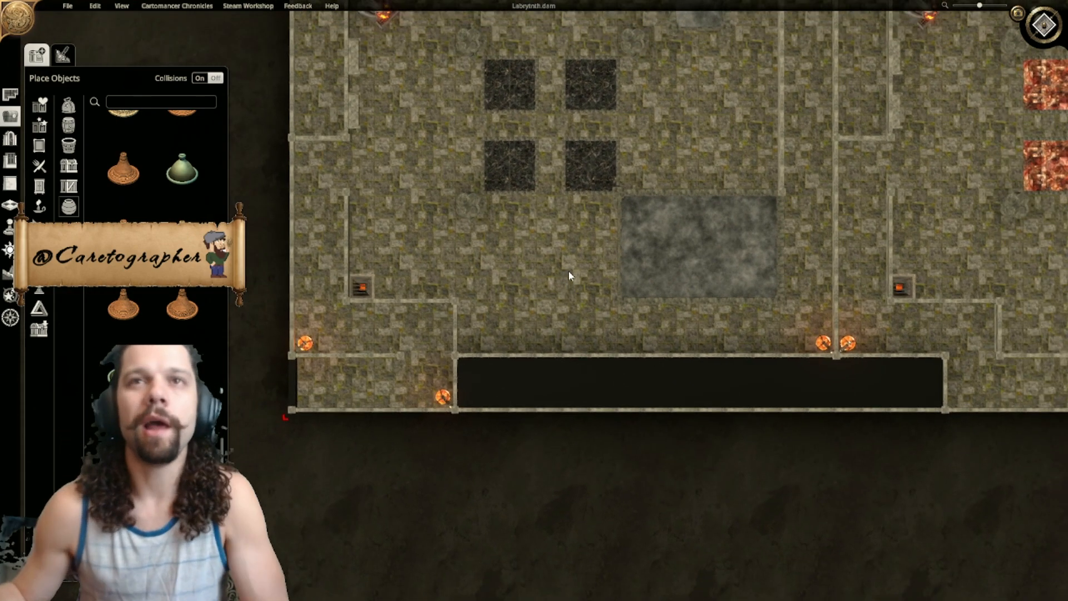
{"action": "middle_click_drag", "start_coordinate": [563, 209], "coordinate": [606, 370]}
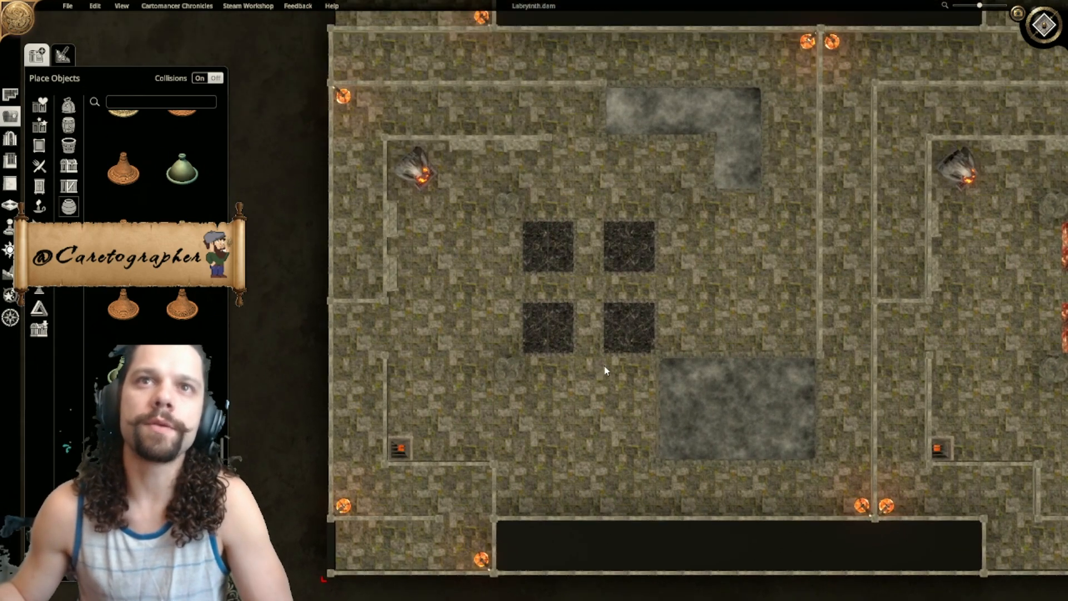
{"action": "scroll", "coordinate": [604, 365], "scroll_direction": "up", "scroll_amount": 4}
{"action": "scroll", "coordinate": [601, 357], "scroll_direction": "down", "scroll_amount": 2}
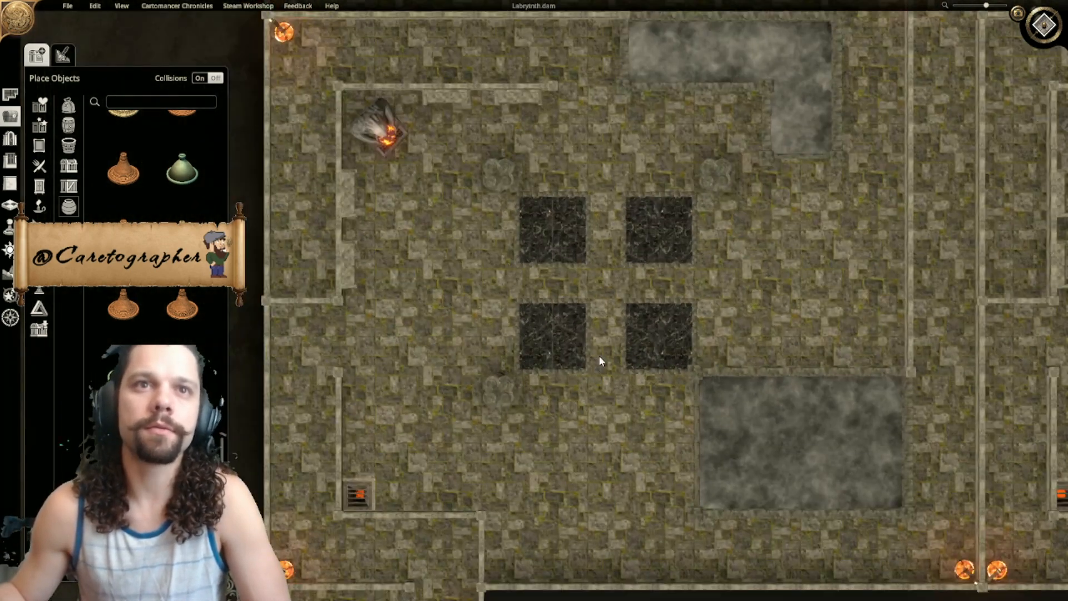
{"action": "middle_click_drag", "start_coordinate": [598, 361], "coordinate": [596, 281]}
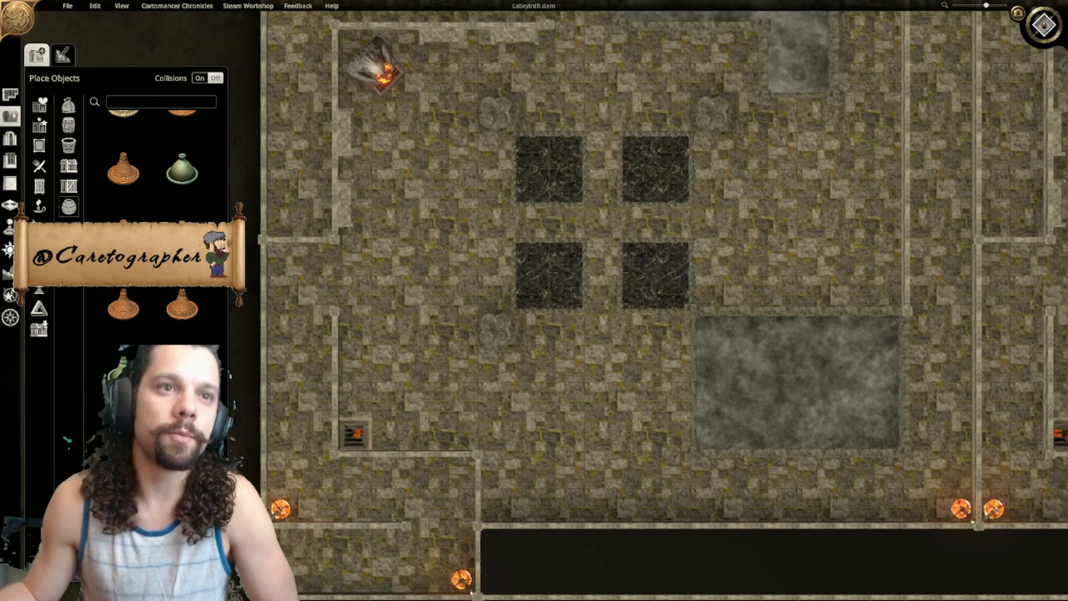
{"action": "scroll", "coordinate": [153, 245], "scroll_direction": "up", "scroll_amount": 5}
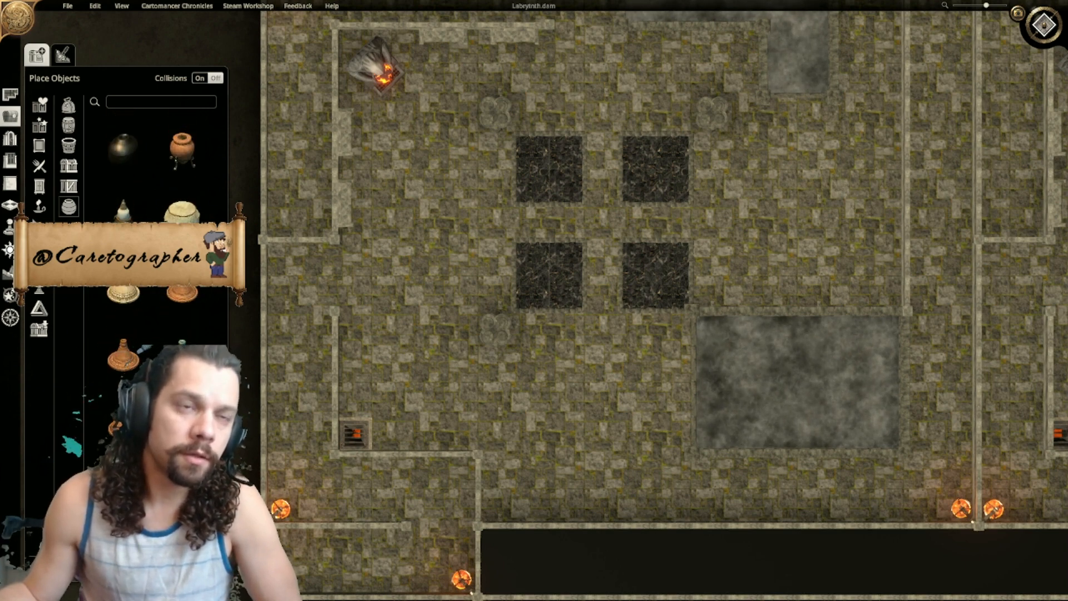
{"action": "scroll", "coordinate": [153, 244], "scroll_direction": "up", "scroll_amount": 2}
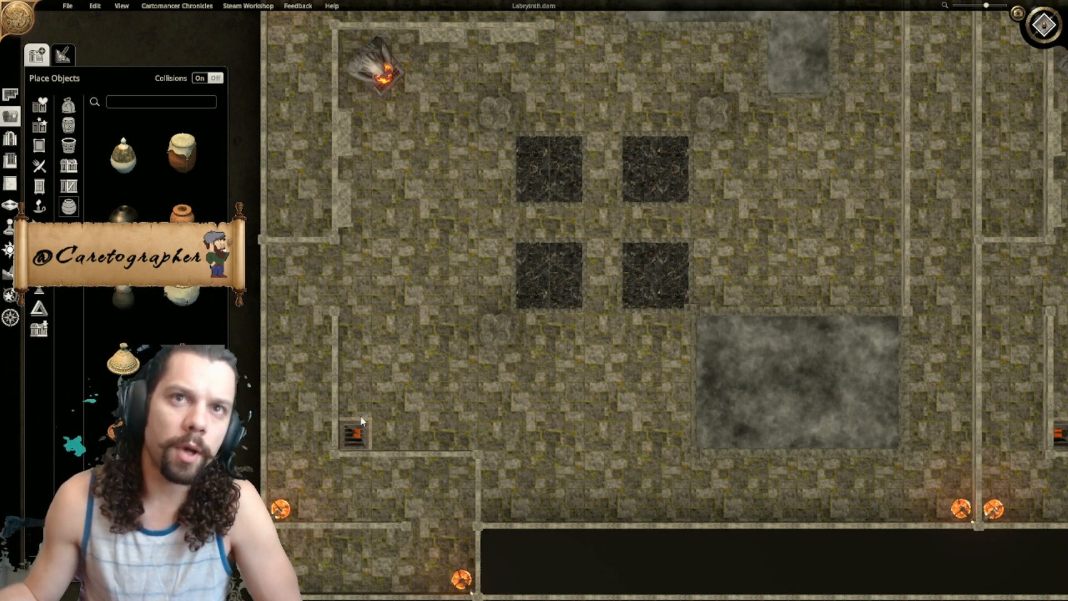
{"action": "middle_click_drag", "start_coordinate": [538, 420], "coordinate": [490, 394]}
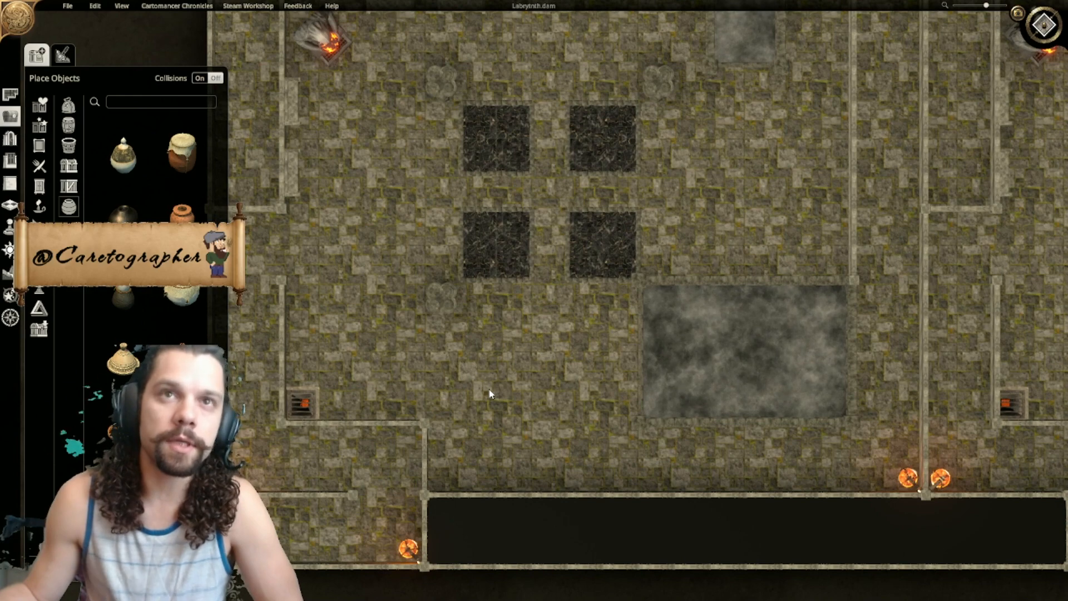
{"action": "middle_click_drag", "start_coordinate": [654, 489], "coordinate": [551, 367]}
{"action": "middle_click_drag", "start_coordinate": [458, 296], "coordinate": [515, 348]}
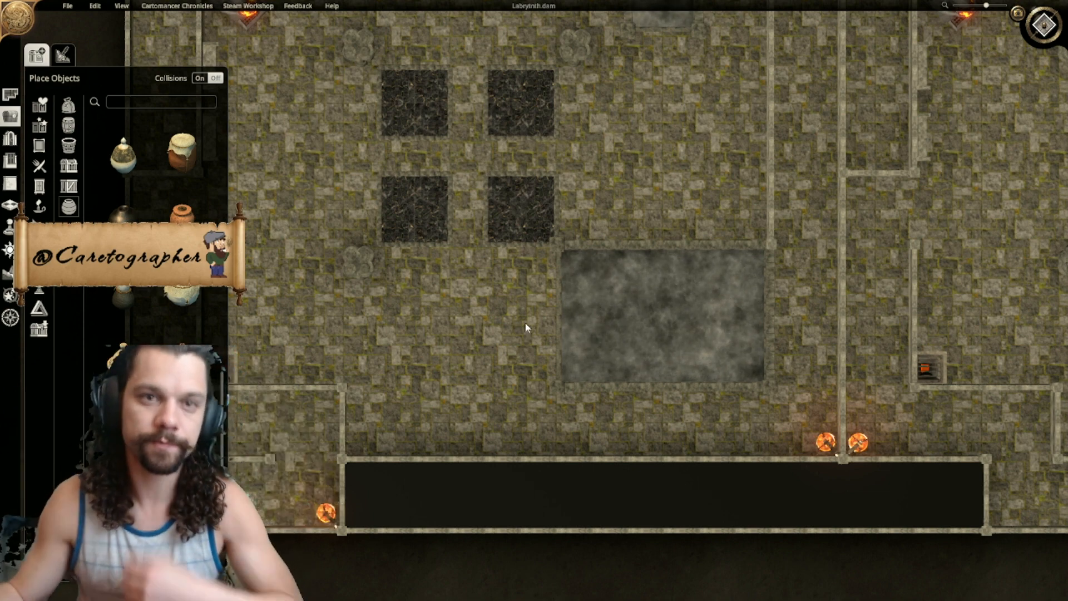
{"action": "scroll", "coordinate": [551, 329], "scroll_direction": "down", "scroll_amount": 3}
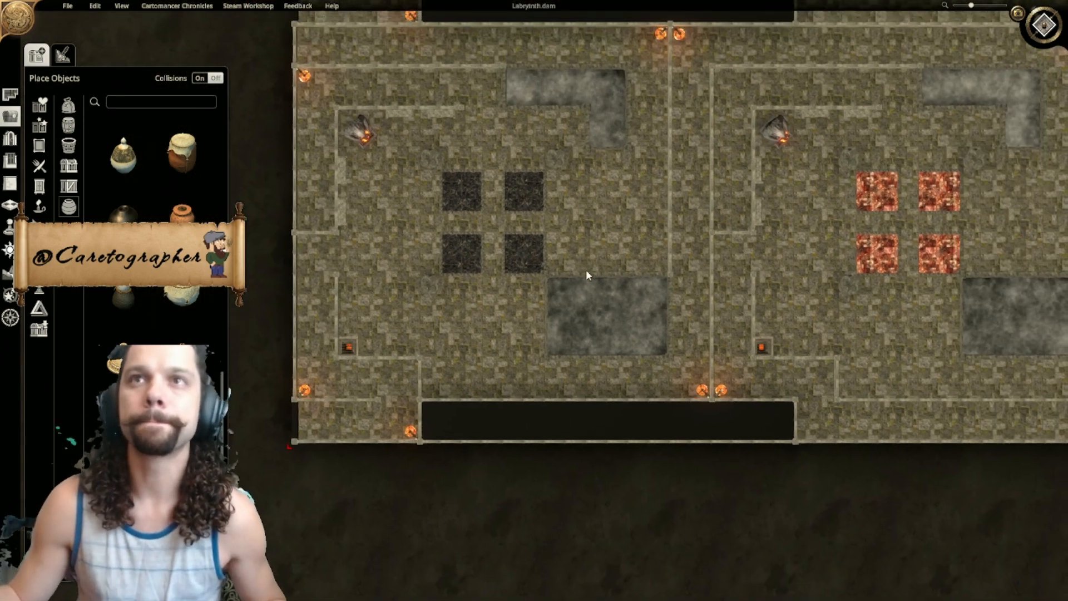
Step: Switch to the 3D perspective view and frame the dark-tile room's columns and floor tiles
{"action": "right_click_drag", "start_coordinate": [594, 250], "coordinate": [656, 307]}
{"action": "left_click", "coordinate": [1044, 34]}
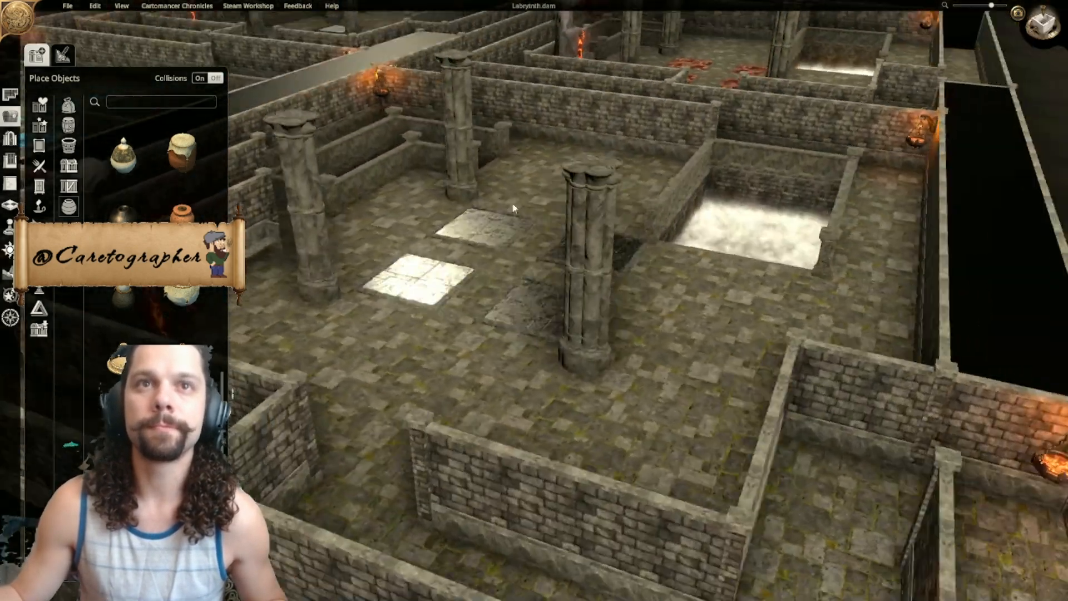
{"action": "middle_click_drag", "start_coordinate": [514, 208], "coordinate": [481, 169]}
{"action": "right_click_drag", "start_coordinate": [480, 169], "coordinate": [626, 198]}
Step: Try painting gold coin piles over the four dark floor tiles with a smaller object brush
{"action": "left_click", "coordinate": [63, 56]}
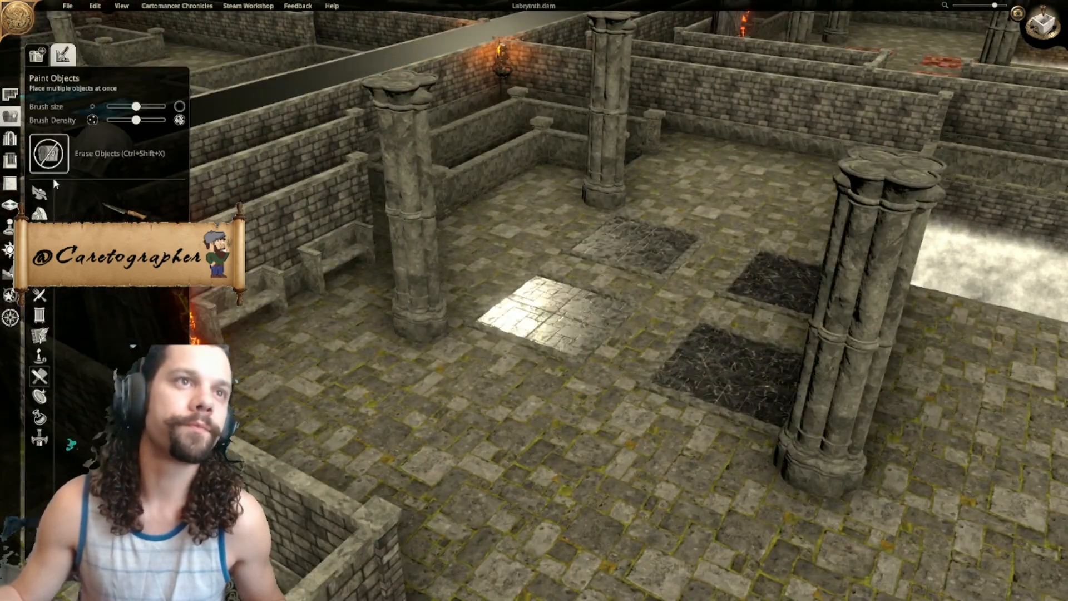
{"action": "left_click", "coordinate": [39, 396]}
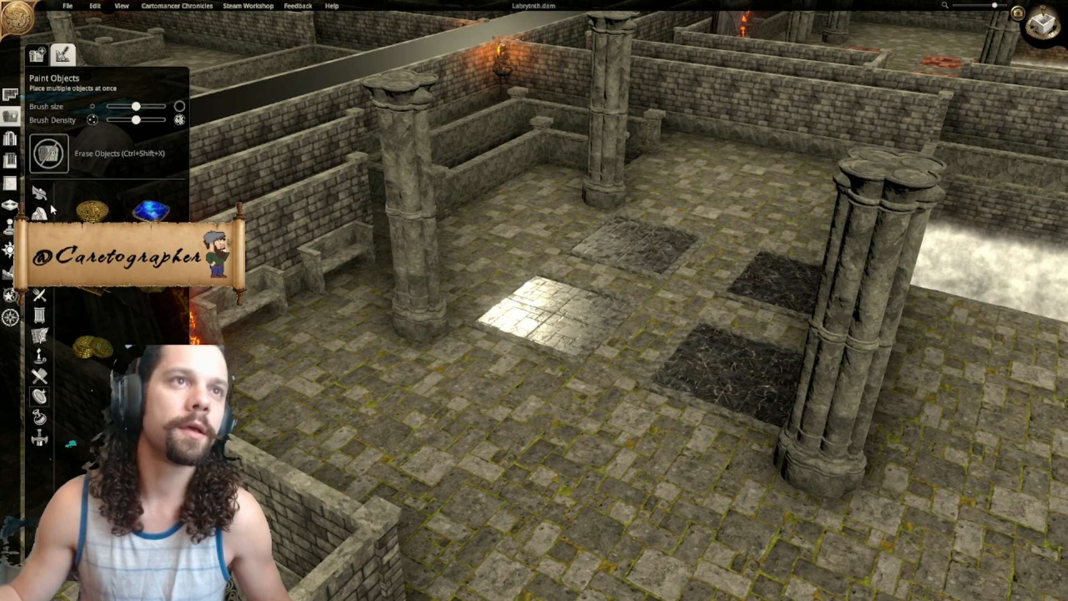
{"action": "left_click", "coordinate": [81, 209]}
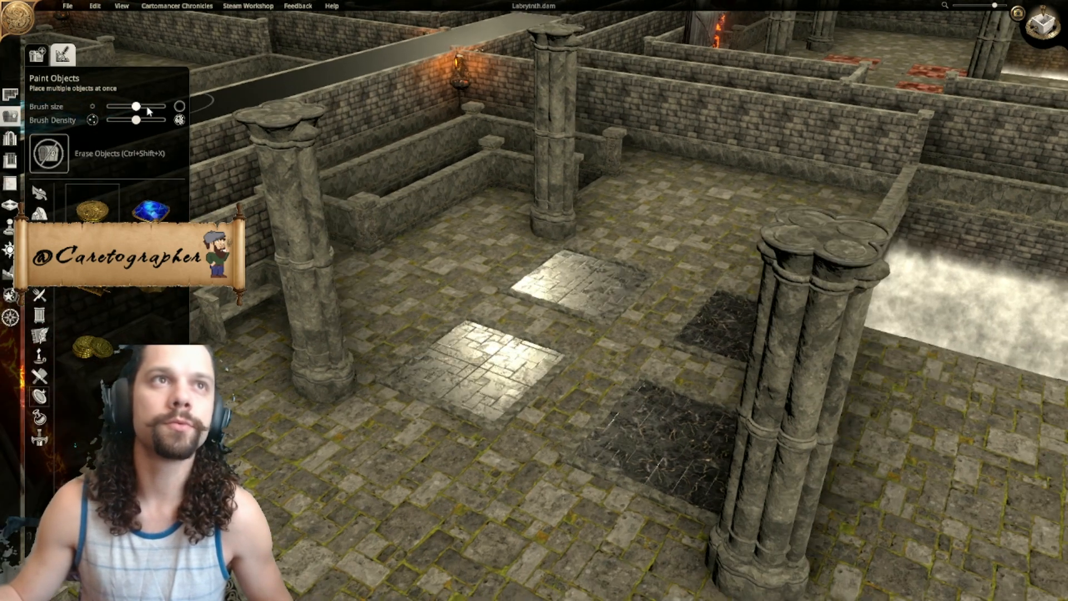
{"action": "left_click_drag", "start_coordinate": [136, 106], "coordinate": [122, 106]}
{"action": "left_click", "coordinate": [471, 377]}
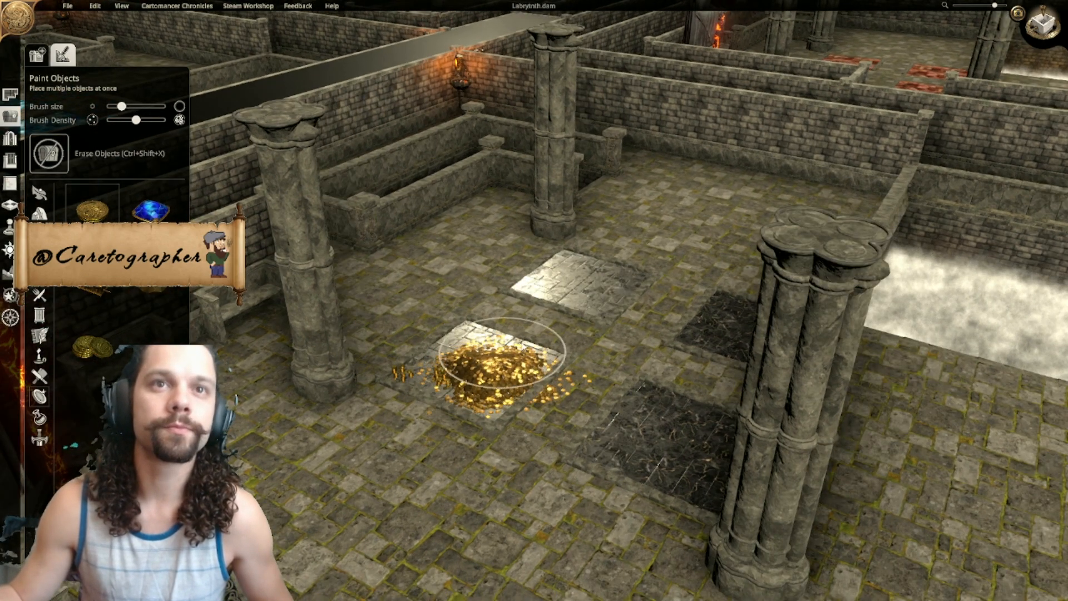
{"action": "left_click", "coordinate": [572, 283]}
{"action": "right_click_drag", "start_coordinate": [589, 311], "coordinate": [613, 360]}
{"action": "left_click", "coordinate": [706, 270]}
{"action": "left_click", "coordinate": [733, 356]}
{"action": "scroll", "coordinate": [723, 399], "scroll_direction": "down", "scroll_amount": 5}
{"action": "right_click_drag", "start_coordinate": [723, 399], "coordinate": [490, 424]}
{"action": "scroll", "coordinate": [490, 424], "scroll_direction": "up", "scroll_amount": 5}
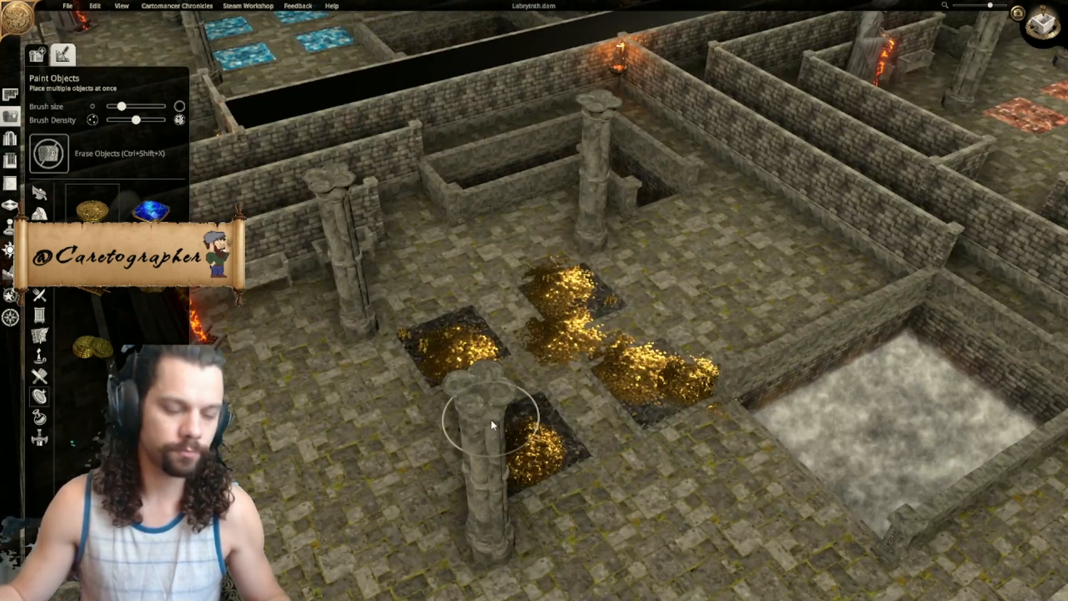
Step: Undo the gold piles painted on the four dark tiles
{"action": "key", "text": "ctrl+z"}
{"action": "key", "text": "ctrl+z"}
{"action": "key", "text": "ctrl+z"}
{"action": "key", "text": "ctrl+z"}
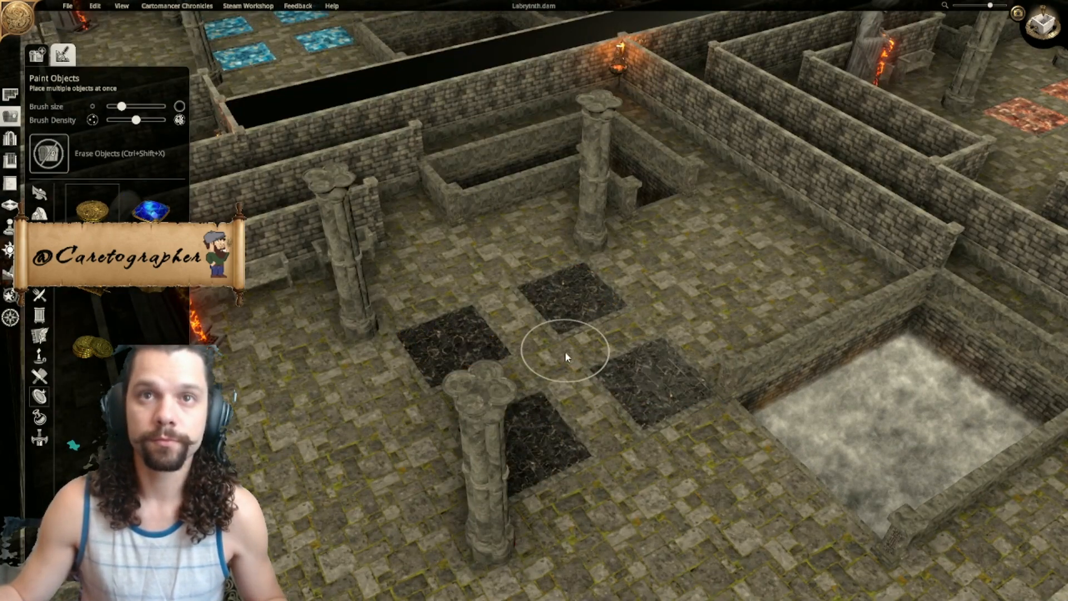
Step: Try painting another kind of coin pile on the two front dark tiles, and undo both strokes
{"action": "right_click_drag", "start_coordinate": [649, 306], "coordinate": [541, 339]}
{"action": "scroll", "coordinate": [578, 381], "scroll_direction": "down", "scroll_amount": 6}
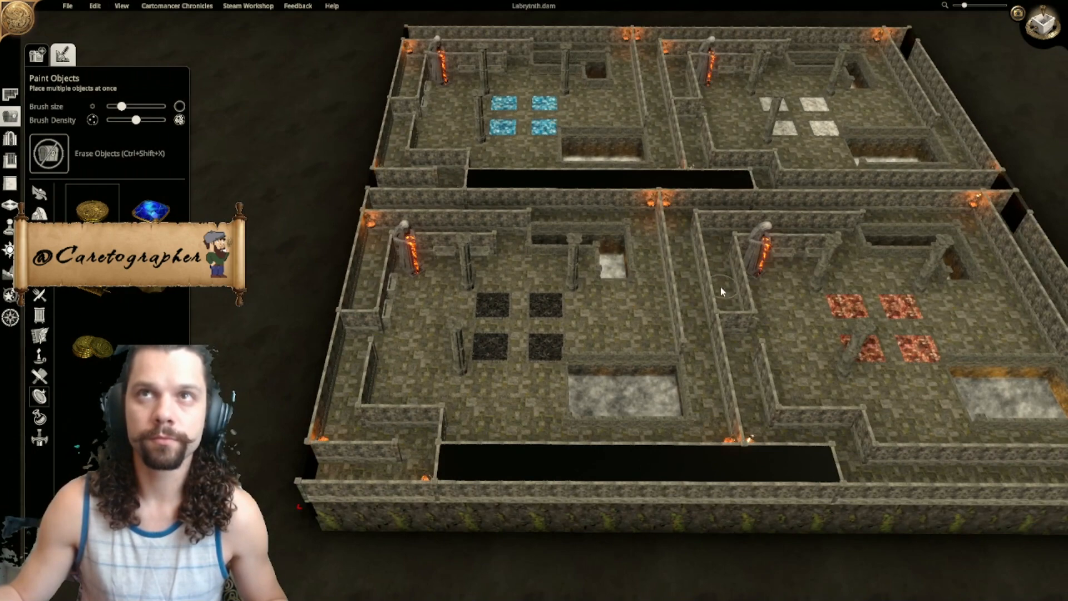
{"action": "scroll", "coordinate": [720, 285], "scroll_direction": "up", "scroll_amount": 3}
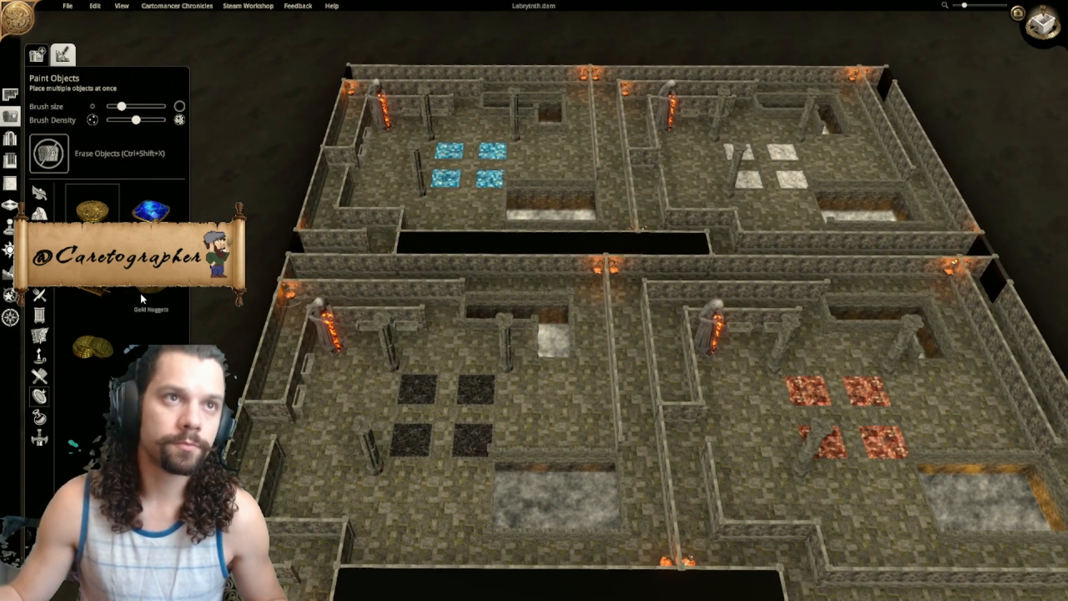
{"action": "left_click", "coordinate": [105, 342]}
{"action": "left_click", "coordinate": [409, 438]}
{"action": "left_click", "coordinate": [472, 442]}
{"action": "key", "text": "ctrl+z"}
{"action": "key", "text": "ctrl+z"}
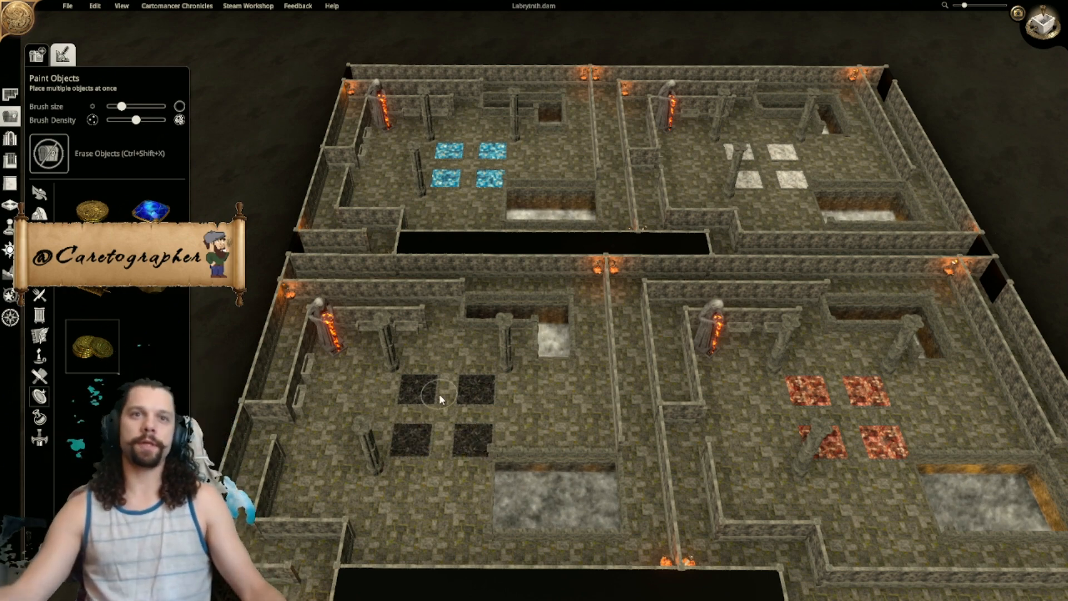
Step: Place copies of the stone wall bench on the two rear dark tiles and the front-left dark tile
{"action": "right_click_drag", "start_coordinate": [448, 380], "coordinate": [466, 373]}
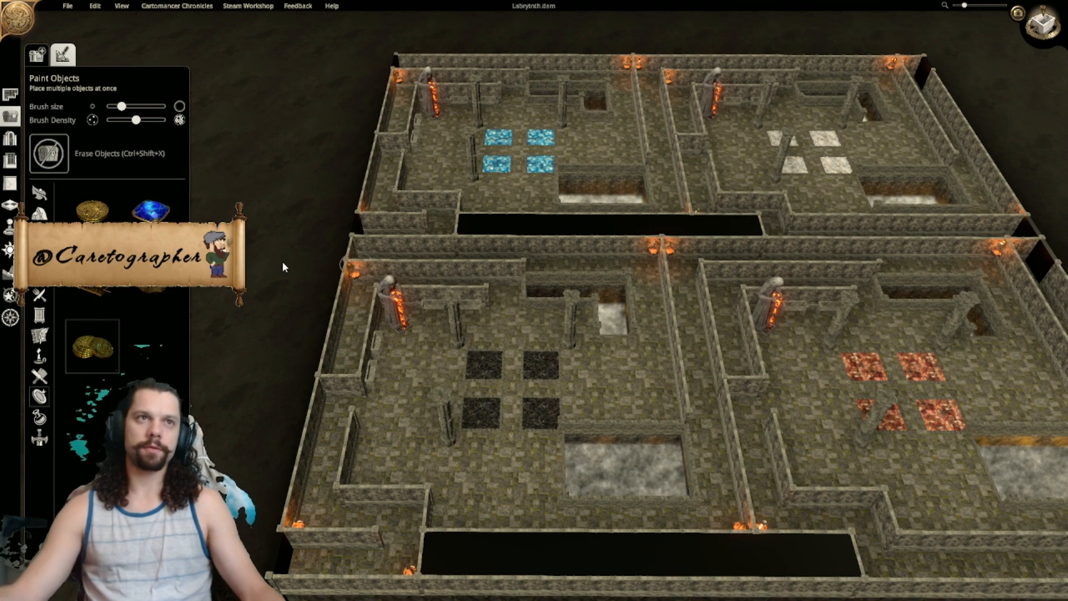
{"action": "scroll", "coordinate": [627, 315], "scroll_direction": "up", "scroll_amount": 5}
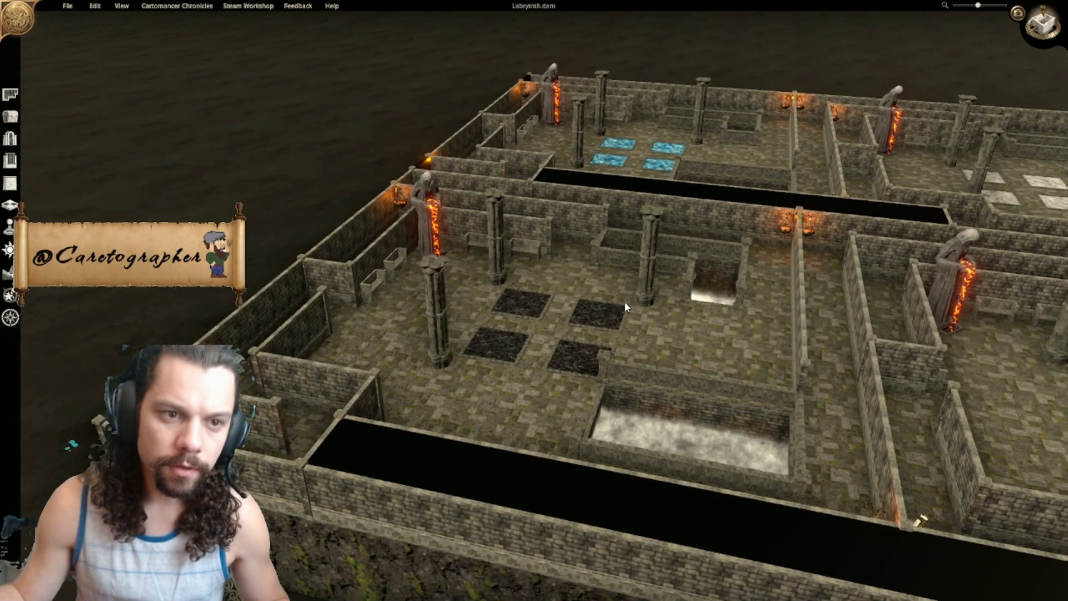
{"action": "scroll", "coordinate": [624, 302], "scroll_direction": "up", "scroll_amount": 5}
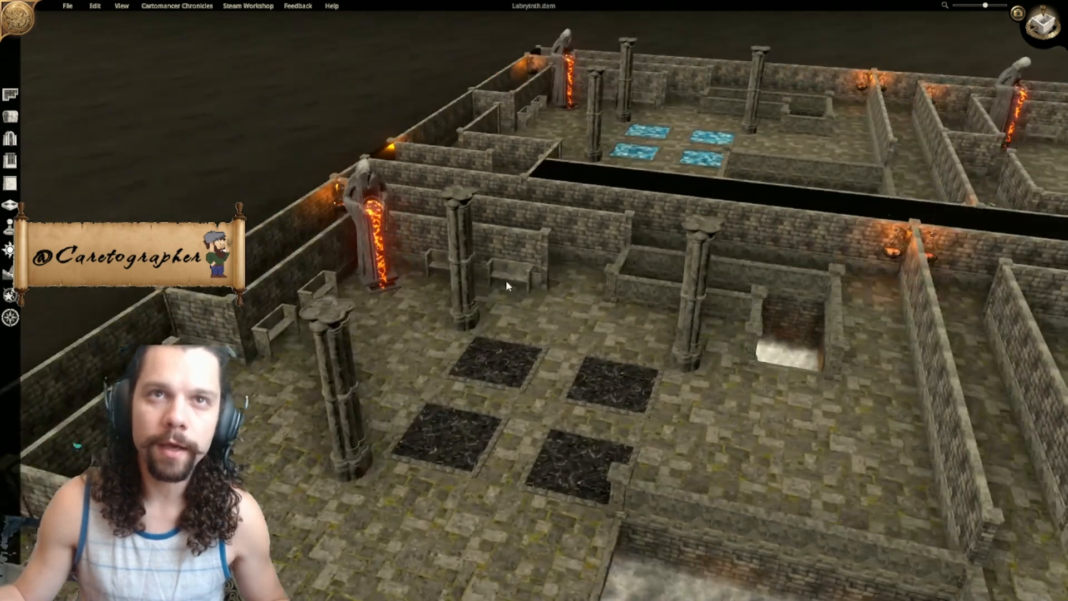
{"action": "mouse_move", "coordinate": [499, 315]}
{"action": "left_click_drag", "start_coordinate": [498, 314], "coordinate": [617, 373]}
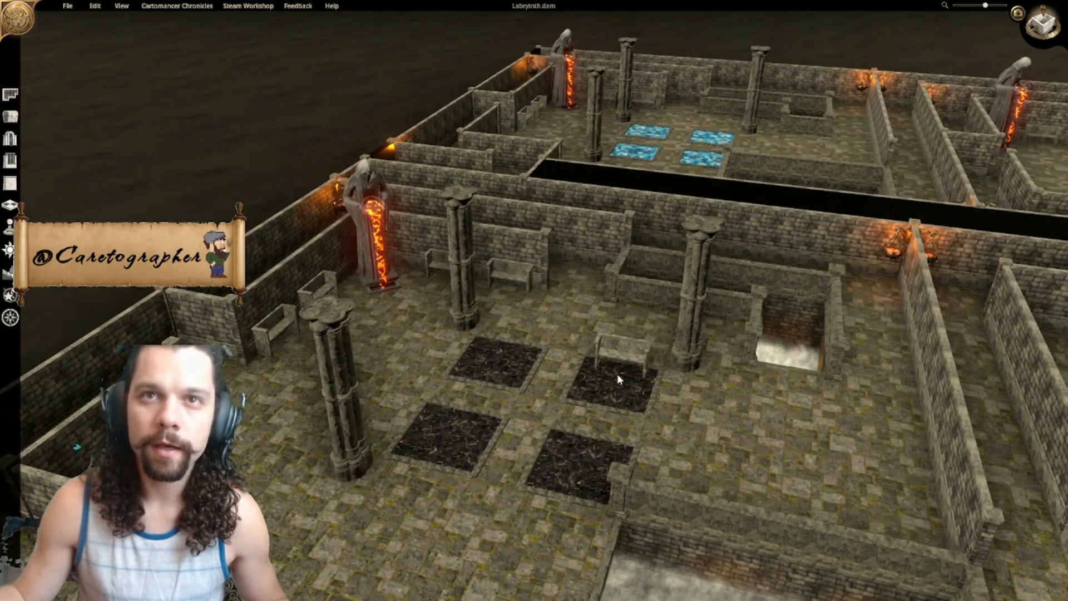
{"action": "left_click", "coordinate": [618, 373]}
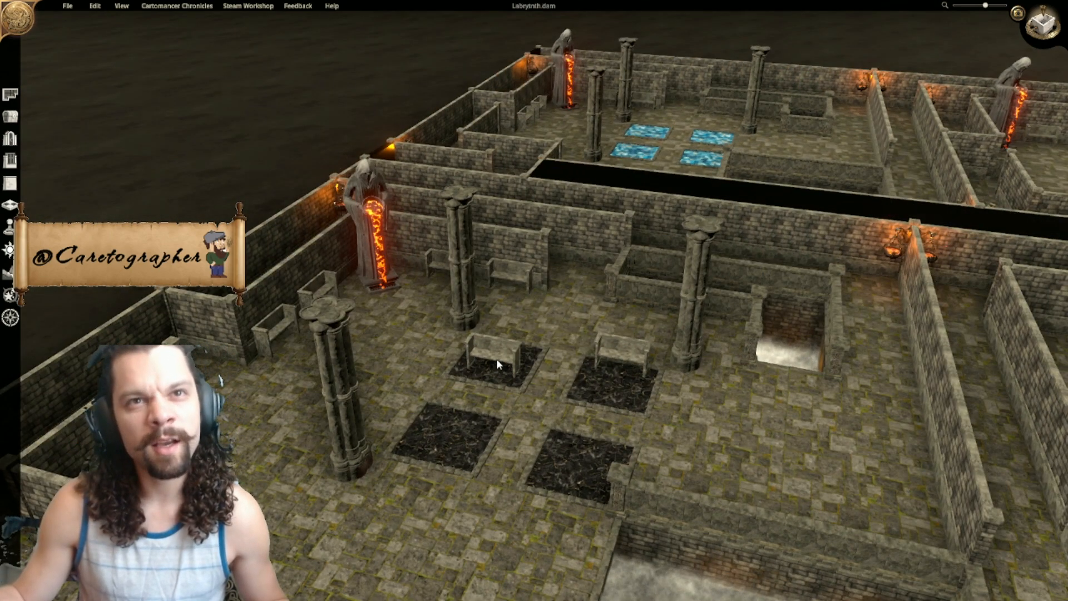
{"action": "left_click", "coordinate": [499, 352]}
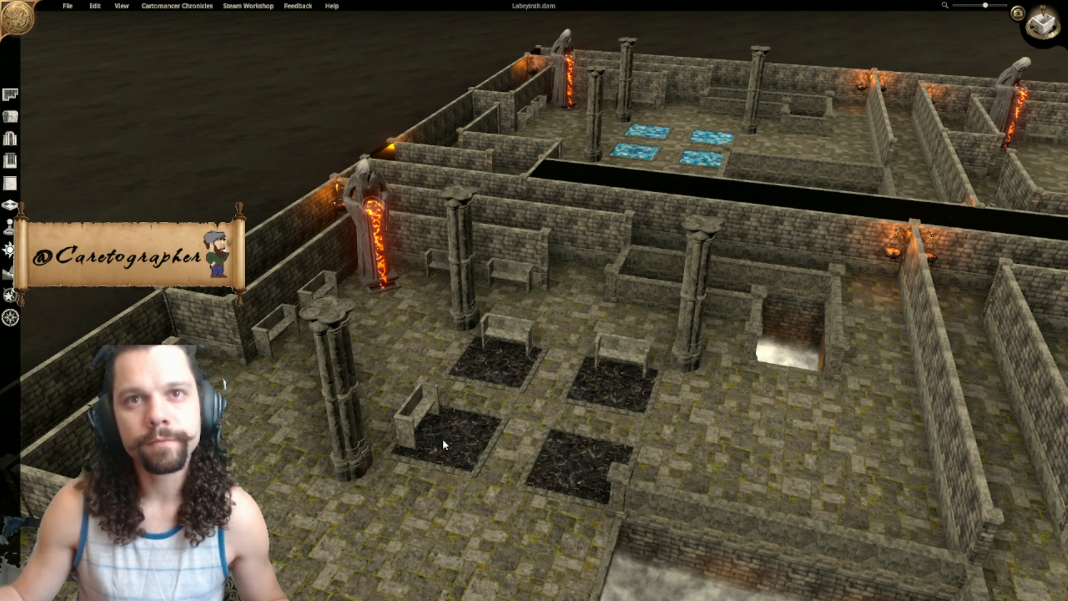
{"action": "left_click", "coordinate": [442, 439]}
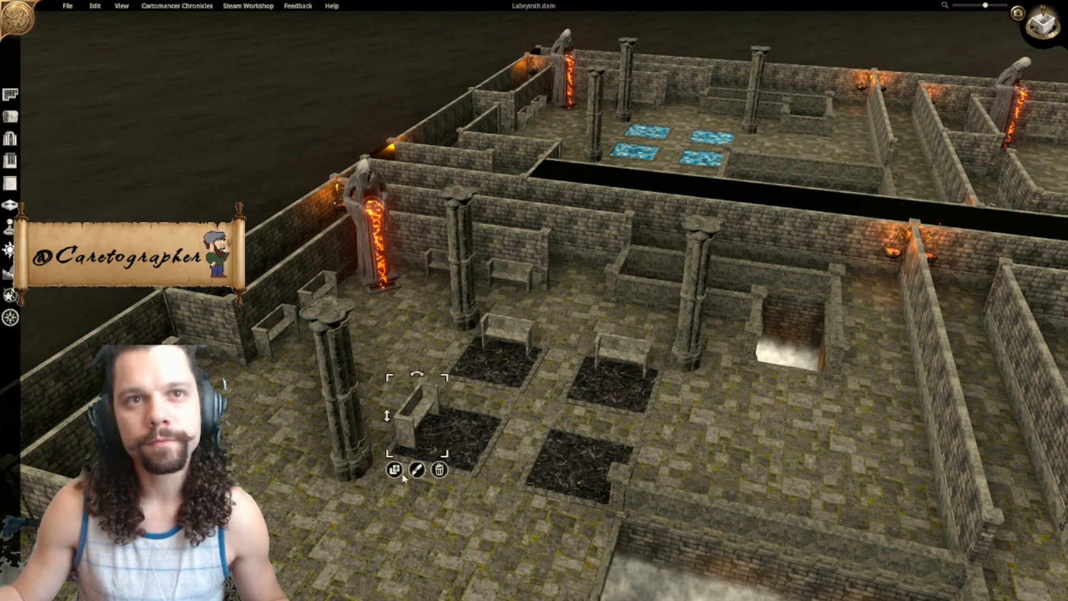
{"action": "left_click_drag", "start_coordinate": [594, 479], "coordinate": [592, 473]}
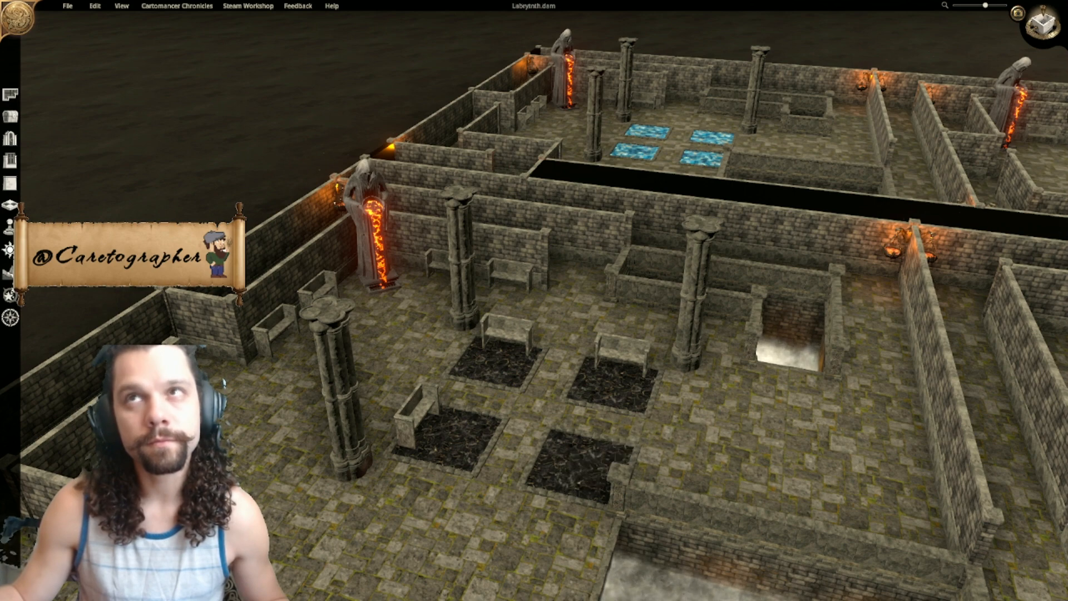
Step: Switch to the top-down view and set a diagonal bench across the outer corner of the front-right dark tile
{"action": "left_click", "coordinate": [1043, 25]}
{"action": "key", "text": "s"}
{"action": "key", "text": "d"}
{"action": "scroll", "coordinate": [559, 334], "scroll_direction": "up", "scroll_amount": 5}
{"action": "key", "text": "a"}
{"action": "key", "text": "s"}
{"action": "left_click", "coordinate": [502, 264]}
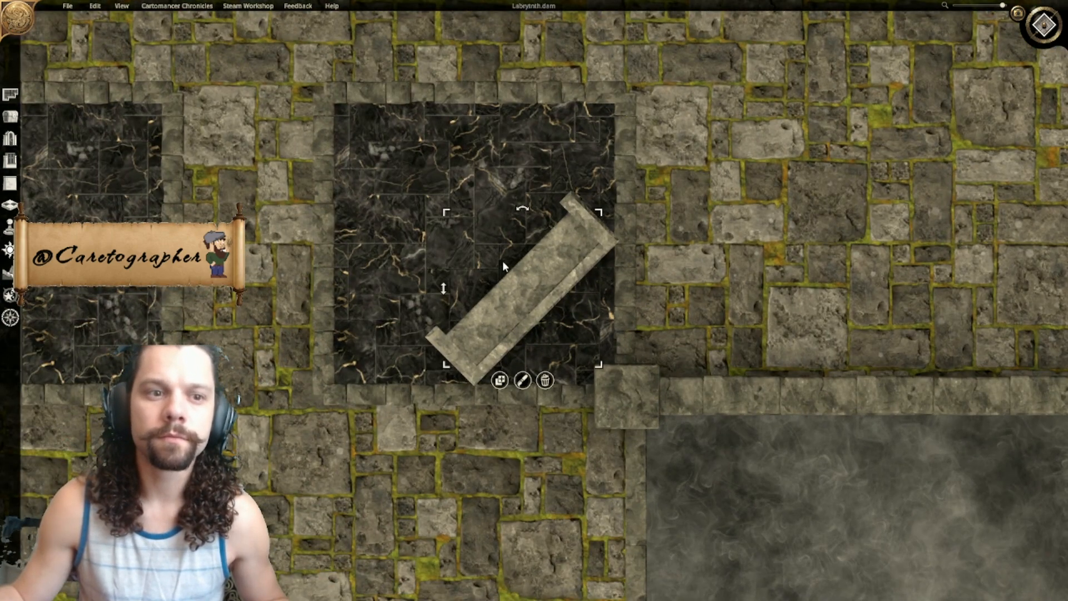
Step: Rotate the front-left dark tile's bench to a diagonal and fit it across the tile's outer corner
{"action": "scroll", "coordinate": [645, 192], "scroll_direction": "down", "scroll_amount": 2}
{"action": "middle_click_drag", "start_coordinate": [591, 195], "coordinate": [676, 277]}
{"action": "left_click", "coordinate": [174, 338]}
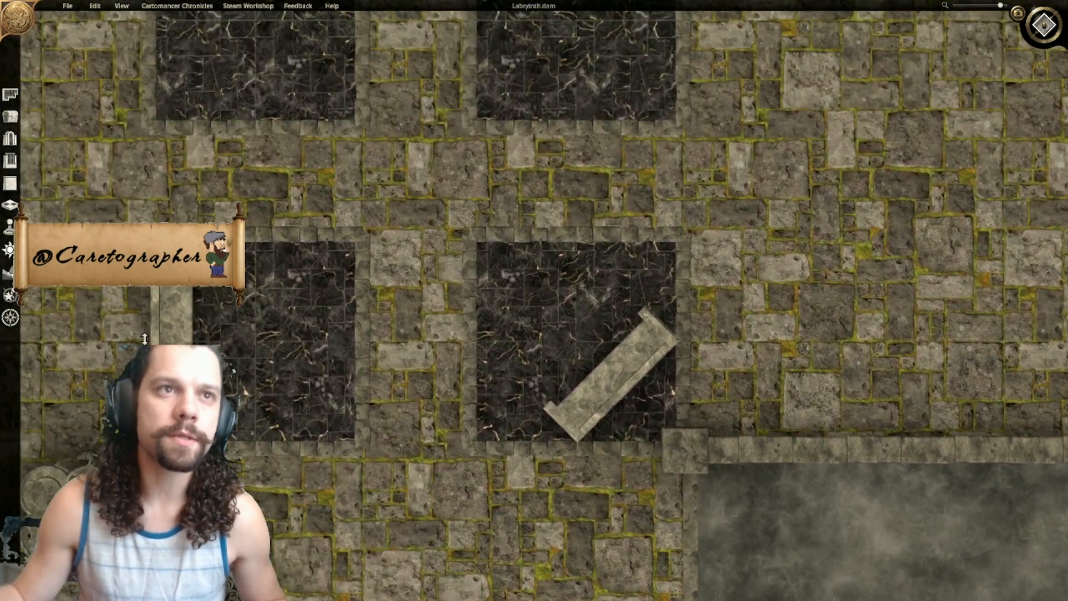
{"action": "left_click_drag", "start_coordinate": [172, 268], "coordinate": [125, 289]}
{"action": "left_click_drag", "start_coordinate": [183, 356], "coordinate": [234, 376]}
{"action": "middle_click_drag", "start_coordinate": [307, 341], "coordinate": [628, 313]}
{"action": "left_click_drag", "start_coordinate": [550, 347], "coordinate": [555, 365]}
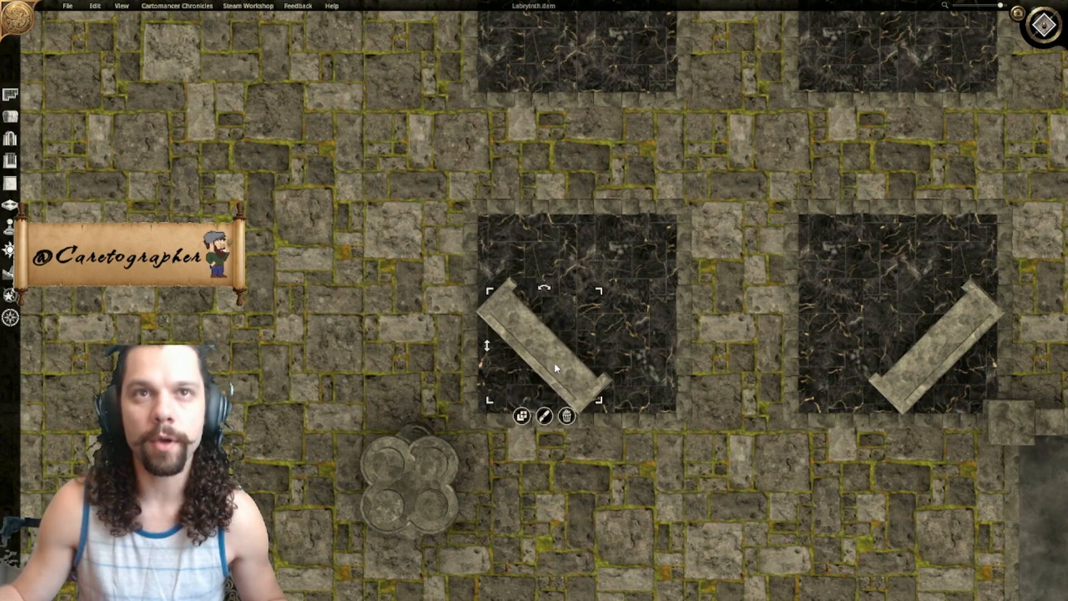
Step: Rotate the rear-left dark tile's bench to a diagonal and fit it across the tile's outer corner
{"action": "left_click", "coordinate": [728, 269]}
{"action": "middle_click_drag", "start_coordinate": [718, 211], "coordinate": [587, 390]}
{"action": "left_click", "coordinate": [438, 155]}
{"action": "left_click", "coordinate": [436, 137]}
{"action": "scroll", "coordinate": [436, 137], "scroll_direction": "down", "scroll_amount": 3, "text": "ctrl"}
{"action": "scroll", "coordinate": [436, 137], "scroll_direction": "up", "scroll_amount": 1, "text": "ctrl"}
{"action": "left_click_drag", "start_coordinate": [412, 151], "coordinate": [388, 201]}
{"action": "middle_click_drag", "start_coordinate": [396, 202], "coordinate": [515, 292]}
{"action": "mouse_move", "coordinate": [521, 277]}
{"action": "left_mouse_down"}
{"action": "mouse_move", "coordinate": [514, 271]}
{"action": "mouse_move", "coordinate": [528, 269]}
{"action": "left_mouse_up"}
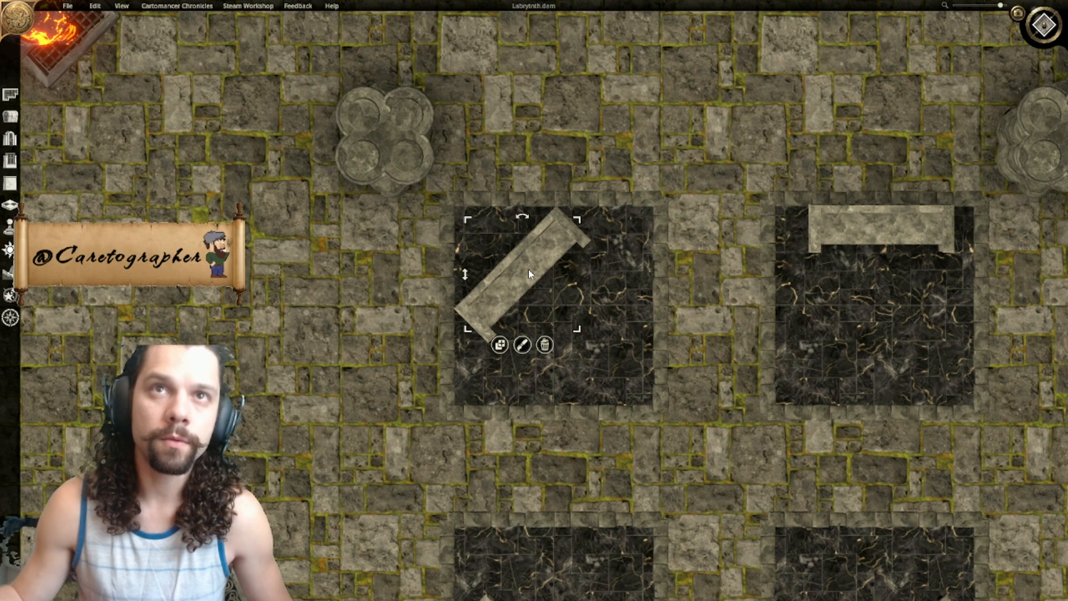
Step: Rotate the rear-right dark tile's bench to a diagonal and fit it across the tile's outer corner
{"action": "left_click", "coordinate": [702, 333]}
{"action": "middle_click_drag", "start_coordinate": [702, 333], "coordinate": [367, 316]}
{"action": "left_click", "coordinate": [543, 213]}
{"action": "scroll", "coordinate": [544, 213], "scroll_direction": "down", "scroll_amount": 3, "text": "ctrl"}
{"action": "scroll", "coordinate": [545, 214], "scroll_direction": "up", "scroll_amount": 1, "text": "ctrl"}
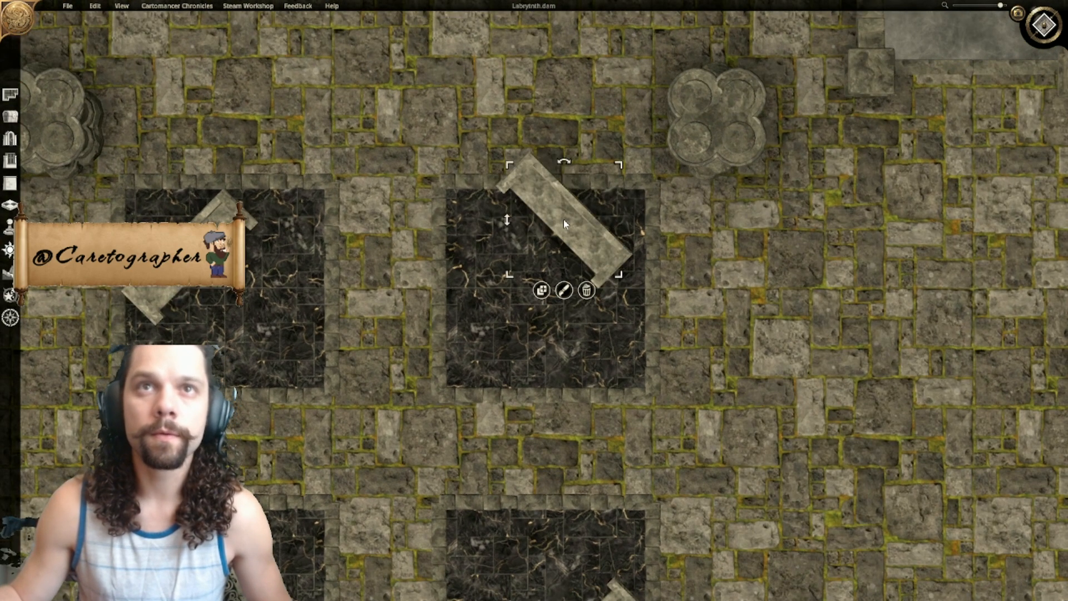
{"action": "left_click_drag", "start_coordinate": [563, 220], "coordinate": [579, 268]}
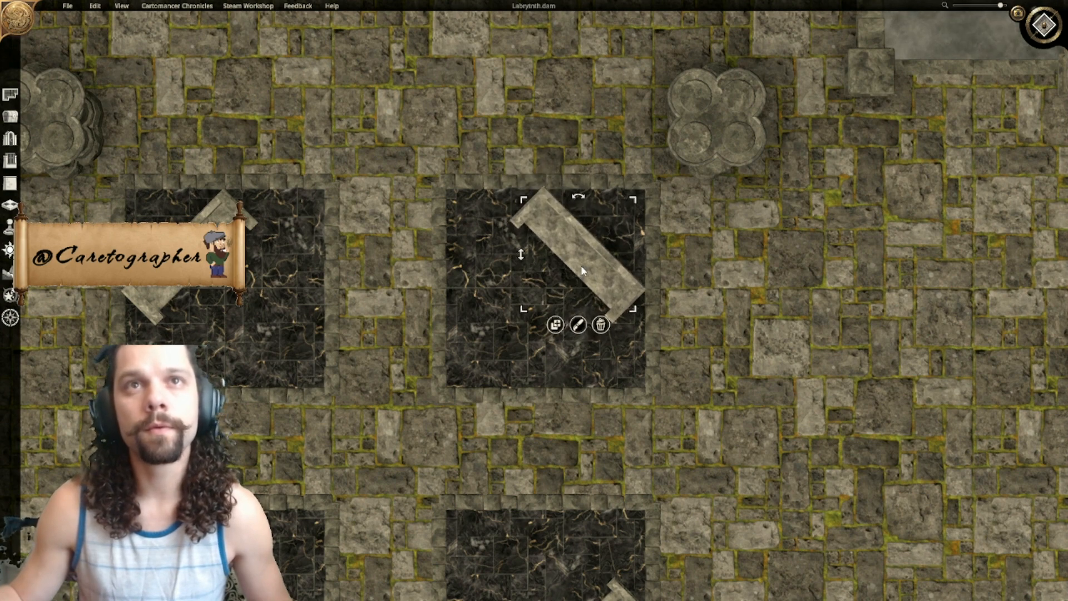
{"action": "middle_click_drag", "start_coordinate": [588, 274], "coordinate": [627, 343]}
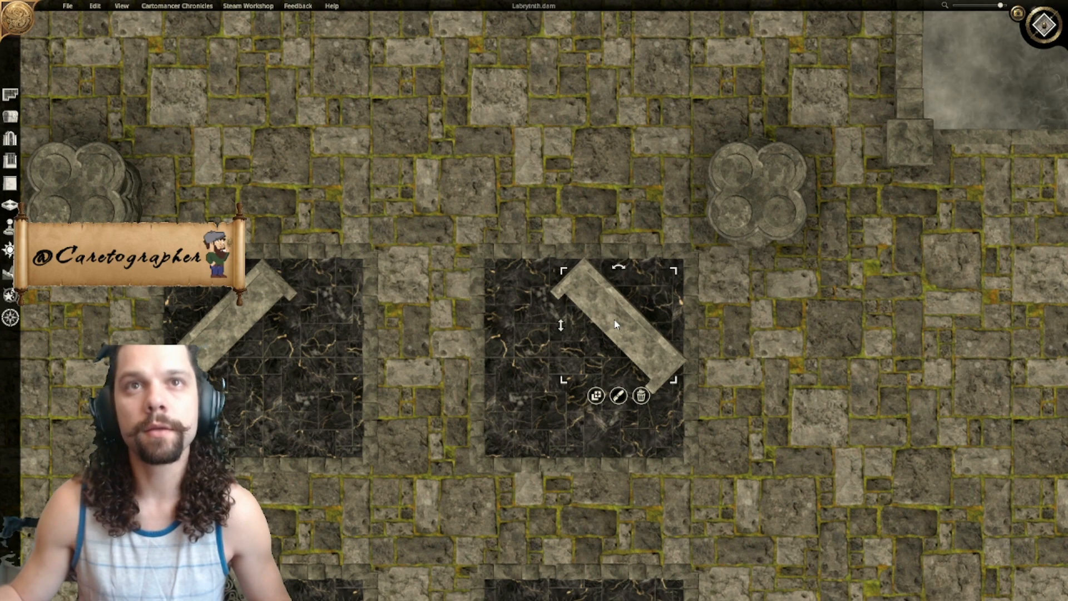
{"action": "left_click", "coordinate": [734, 365]}
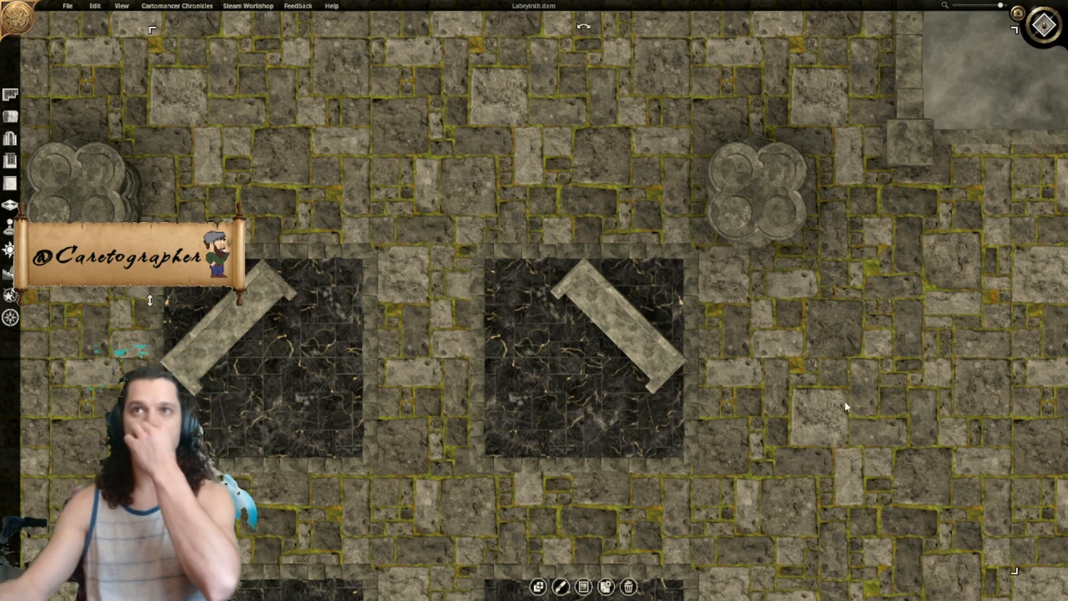
Step: Delete the benches standing along the two walls beside the hooded lava statue
{"action": "scroll", "coordinate": [783, 283], "scroll_direction": "down", "scroll_amount": 5}
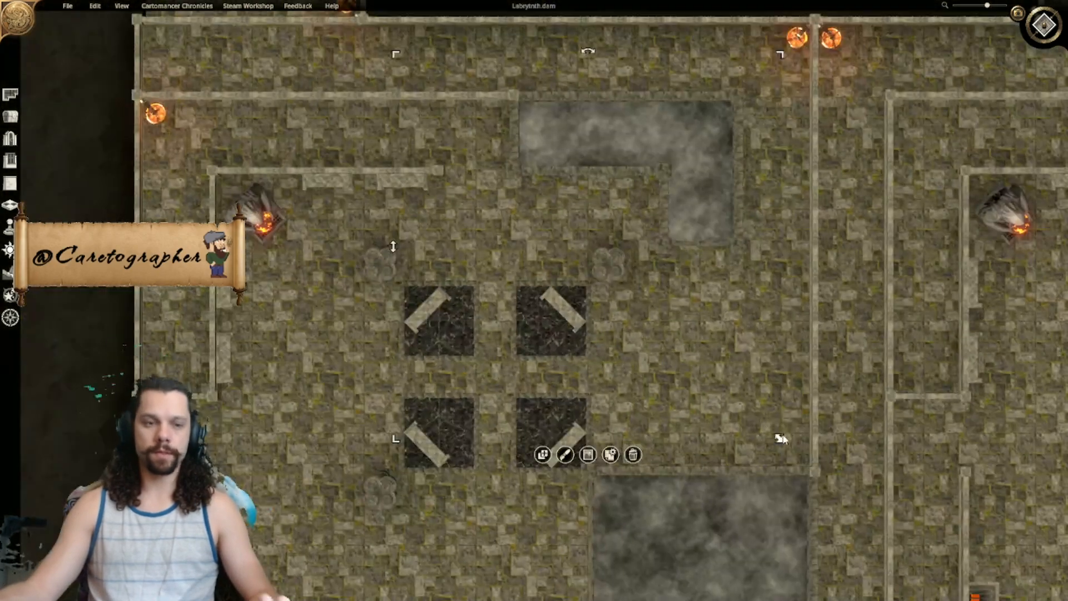
{"action": "scroll", "coordinate": [830, 442], "scroll_direction": "down", "scroll_amount": 5}
{"action": "middle_click_drag", "start_coordinate": [584, 306], "coordinate": [660, 424]}
{"action": "scroll", "coordinate": [618, 133], "scroll_direction": "up", "scroll_amount": 4}
{"action": "scroll", "coordinate": [617, 132], "scroll_direction": "up", "scroll_amount": 2}
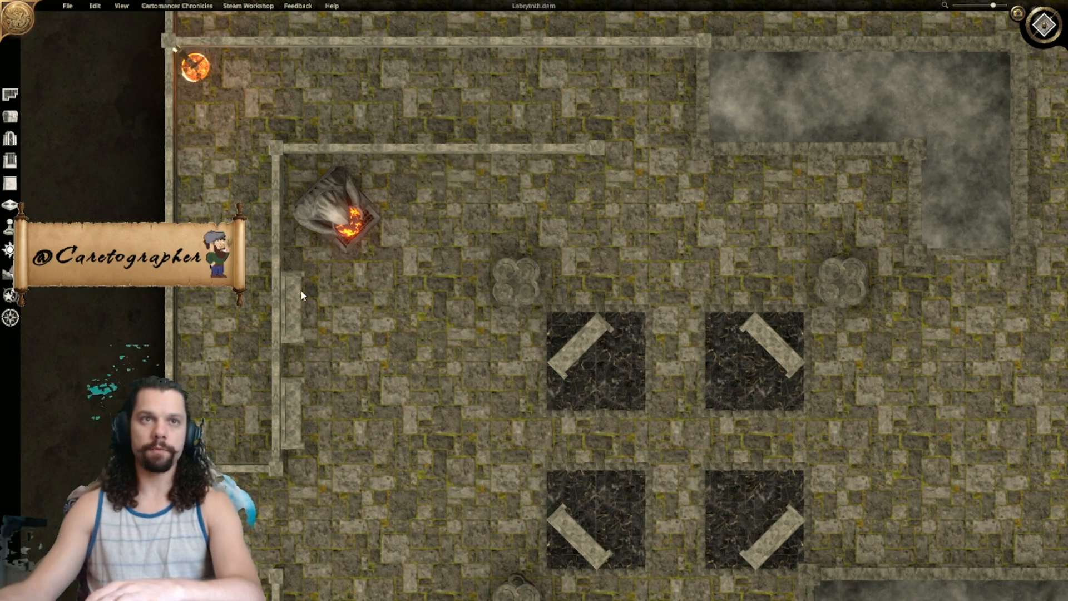
{"action": "key", "text": "Delete"}
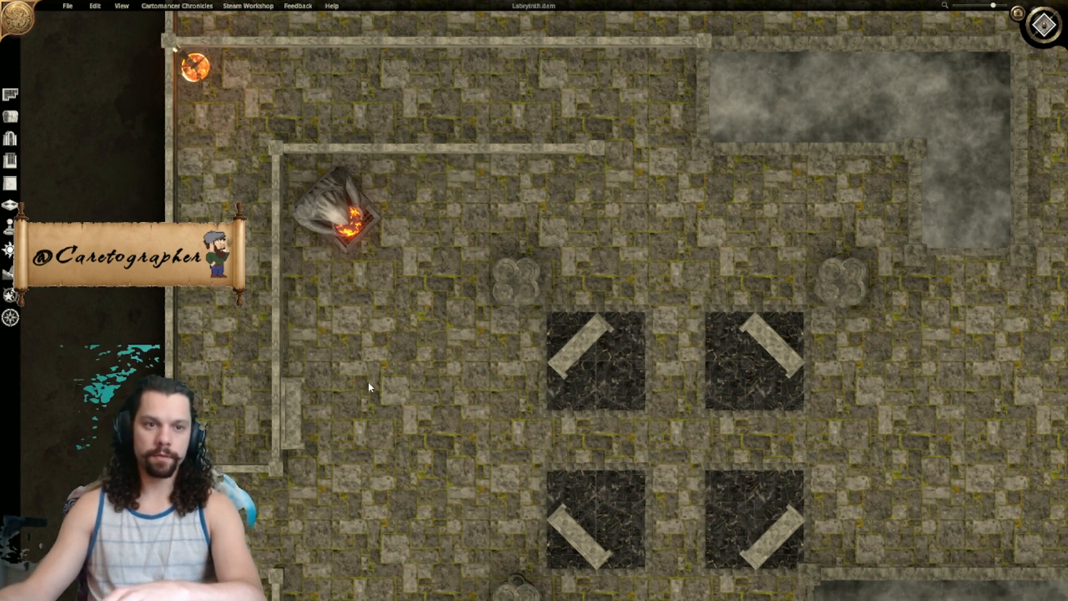
{"action": "right_click_drag", "start_coordinate": [368, 381], "coordinate": [491, 313]}
{"action": "key", "text": "Delete"}
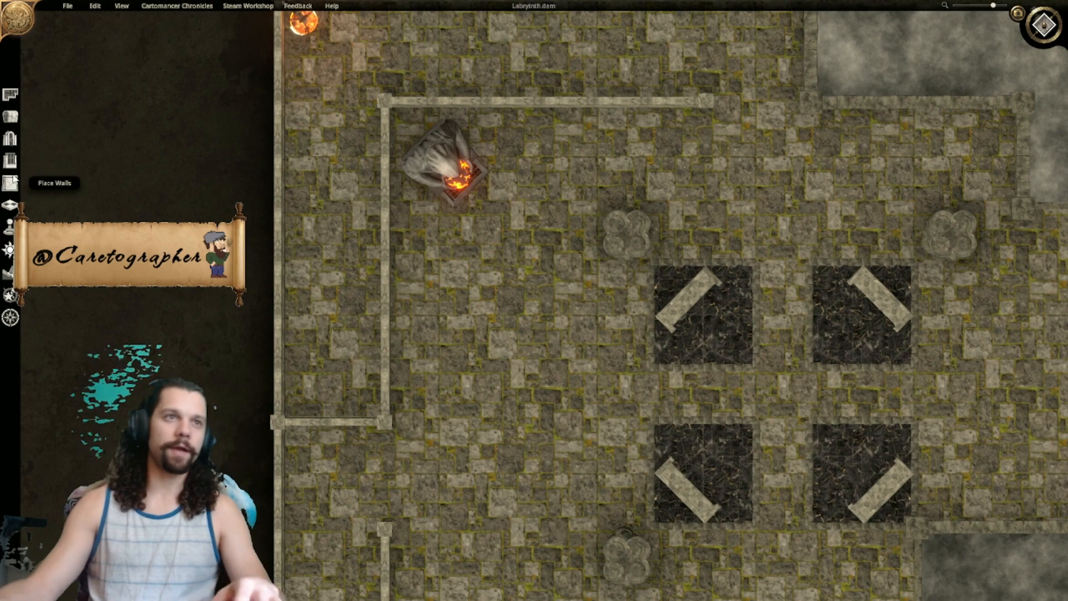
Step: Search the placeable objects for "cry", look through the crystal props and clear the search
{"action": "left_click", "coordinate": [11, 117]}
{"action": "left_click", "coordinate": [119, 102]}
{"action": "type", "text": "cry"}
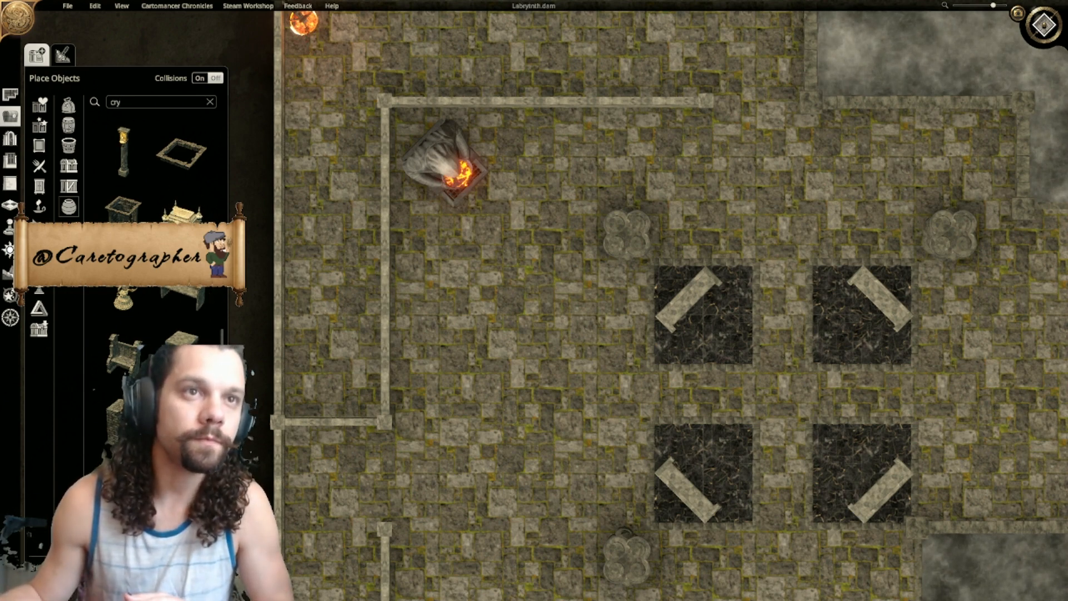
{"action": "scroll", "coordinate": [156, 167], "scroll_direction": "down", "scroll_amount": 10}
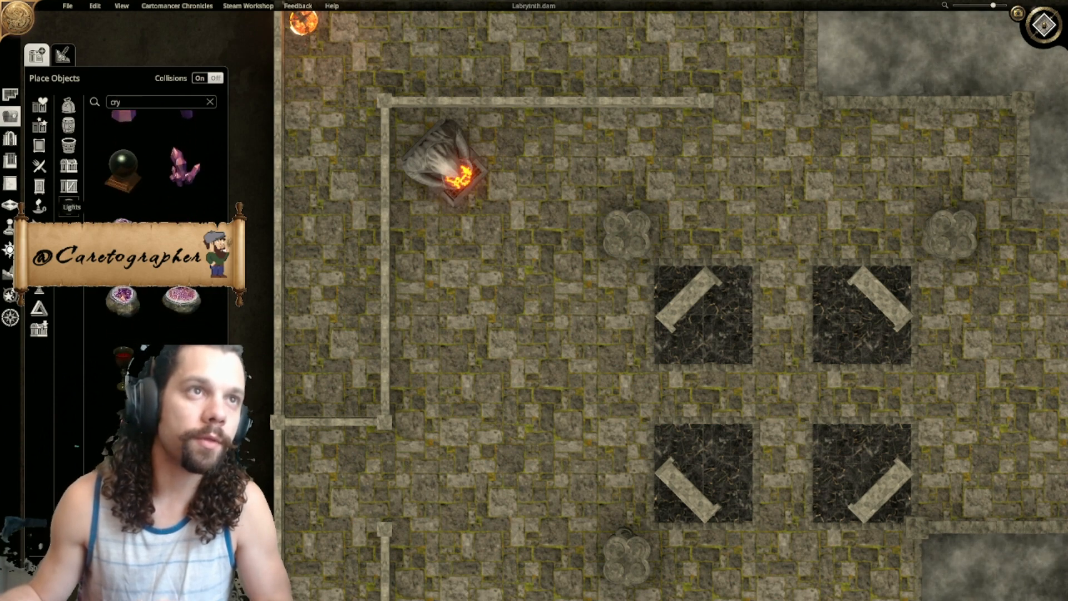
{"action": "left_click", "coordinate": [210, 102]}
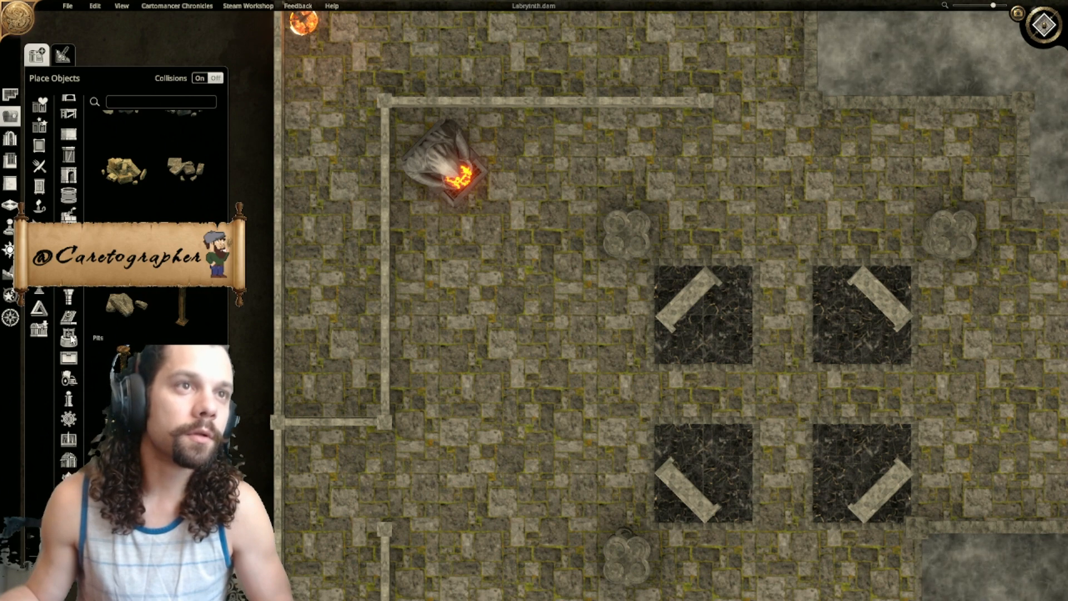
Step: Search the objects for "grave" and place the gabled stone tomb against the wall beside the hooded lava statue
{"action": "left_click", "coordinate": [131, 100]}
{"action": "type", "text": "grave"}
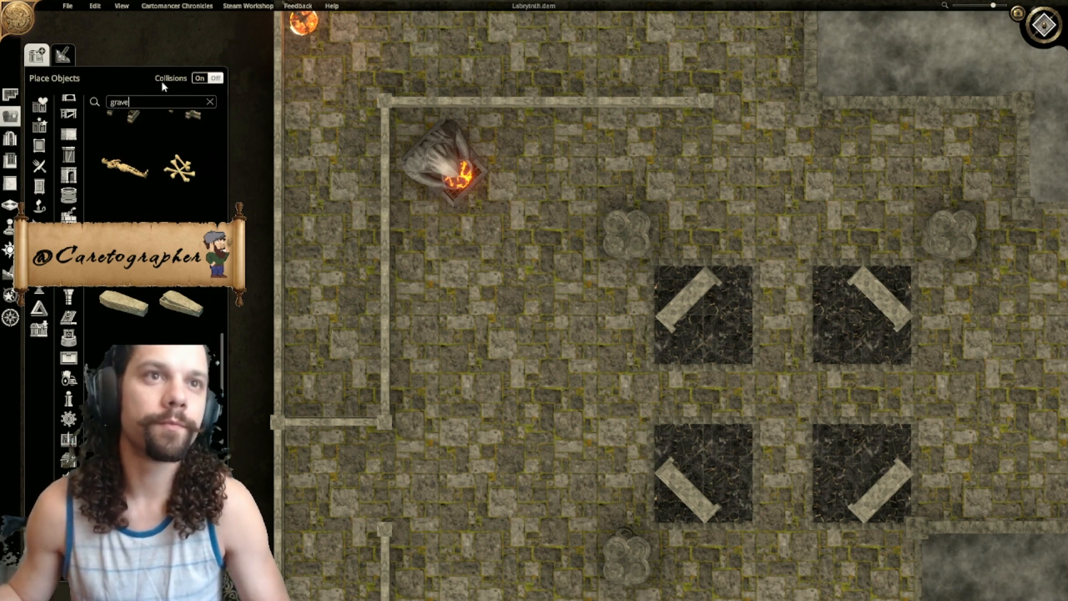
{"action": "scroll", "coordinate": [222, 323], "scroll_direction": "up", "scroll_amount": 2}
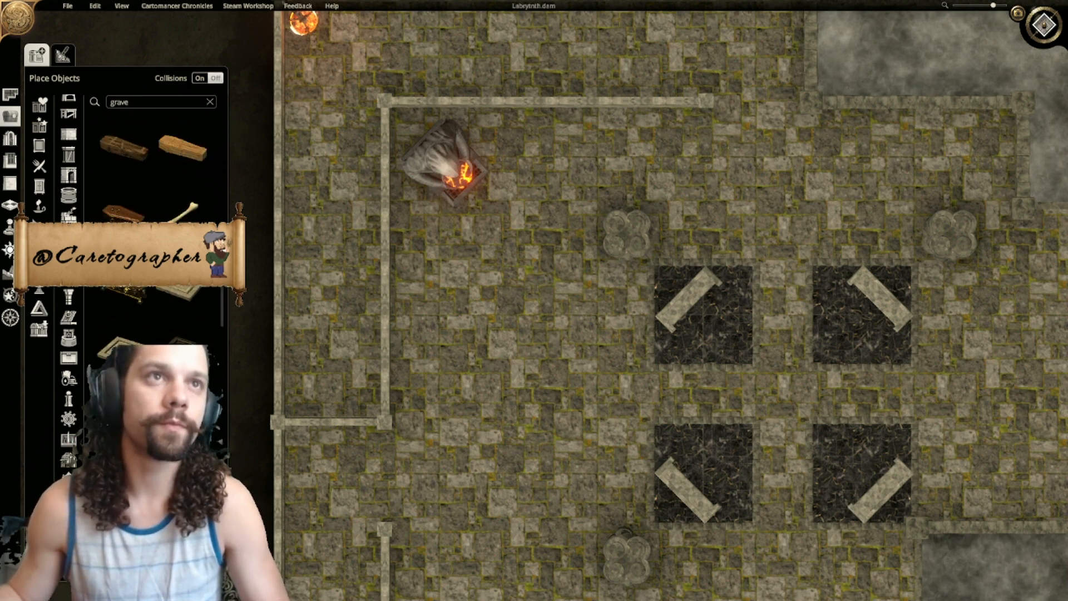
{"action": "scroll", "coordinate": [153, 223], "scroll_direction": "down", "scroll_amount": 5}
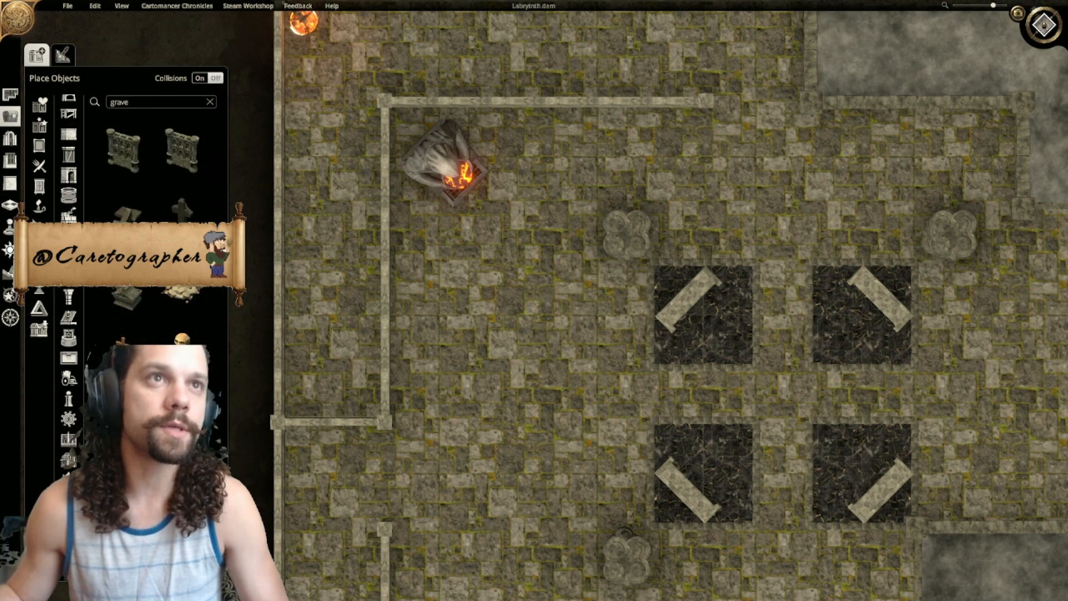
{"action": "scroll", "coordinate": [229, 191], "scroll_direction": "down", "scroll_amount": 5}
{"action": "left_click_drag", "start_coordinate": [228, 192], "coordinate": [227, 113]}
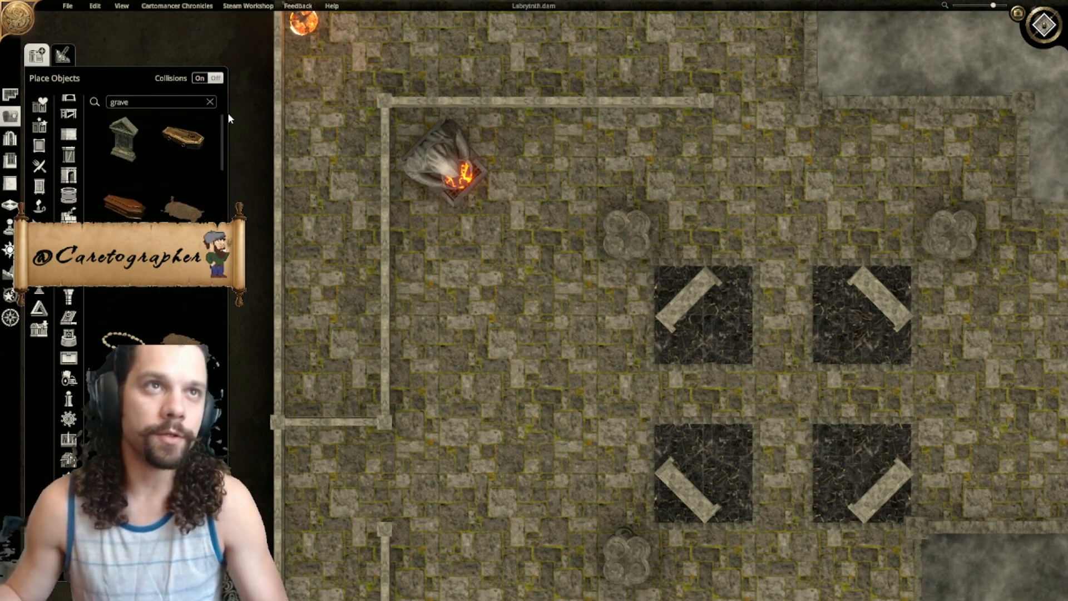
{"action": "left_click", "coordinate": [125, 138]}
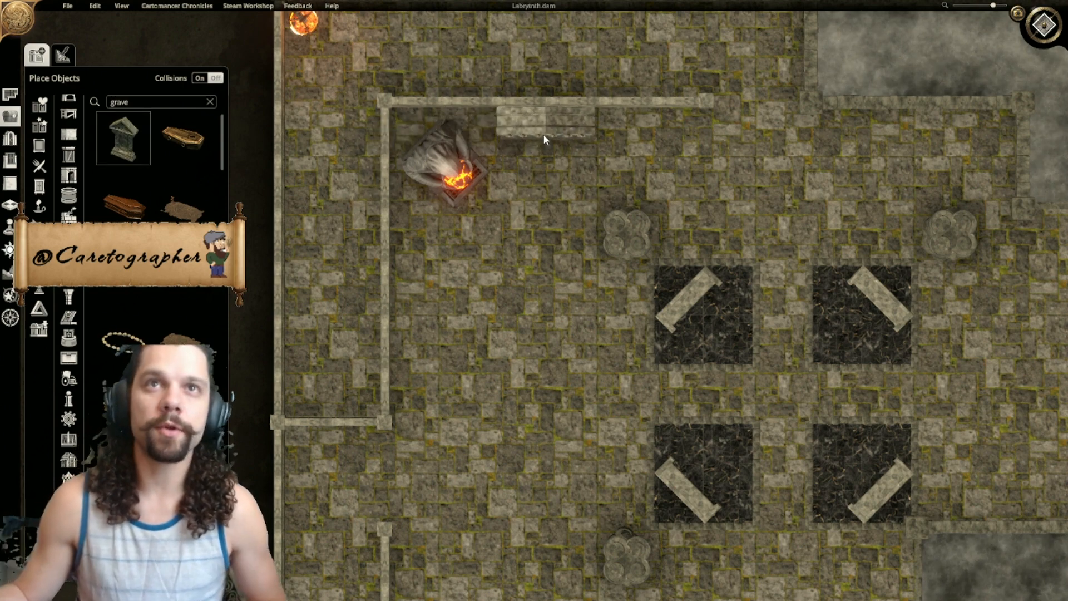
{"action": "left_click", "coordinate": [546, 128]}
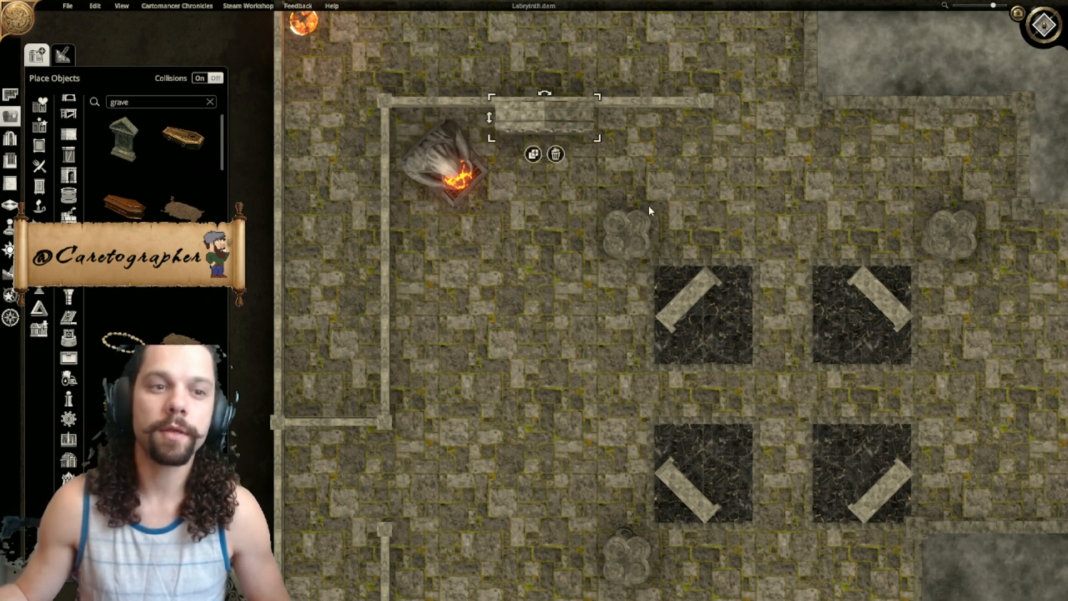
Step: Switch to the 3D perspective view and scale the gabled stone tomb down slightly
{"action": "right_click_drag", "start_coordinate": [727, 153], "coordinate": [731, 268]}
{"action": "left_click", "coordinate": [1044, 25]}
{"action": "left_click", "coordinate": [744, 309]}
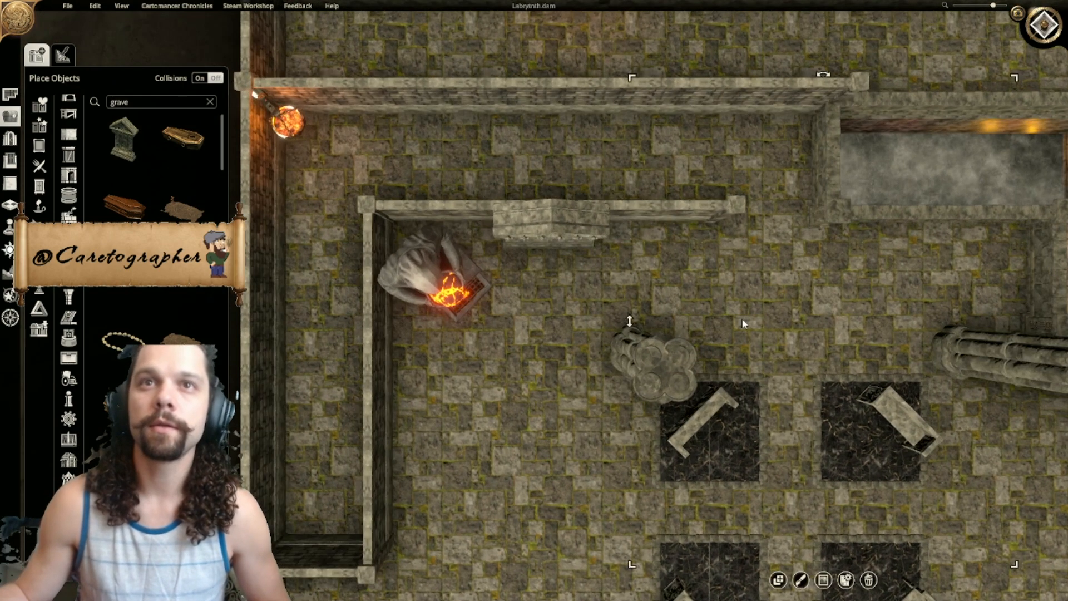
{"action": "scroll", "coordinate": [510, 379], "scroll_direction": "down", "scroll_amount": 3}
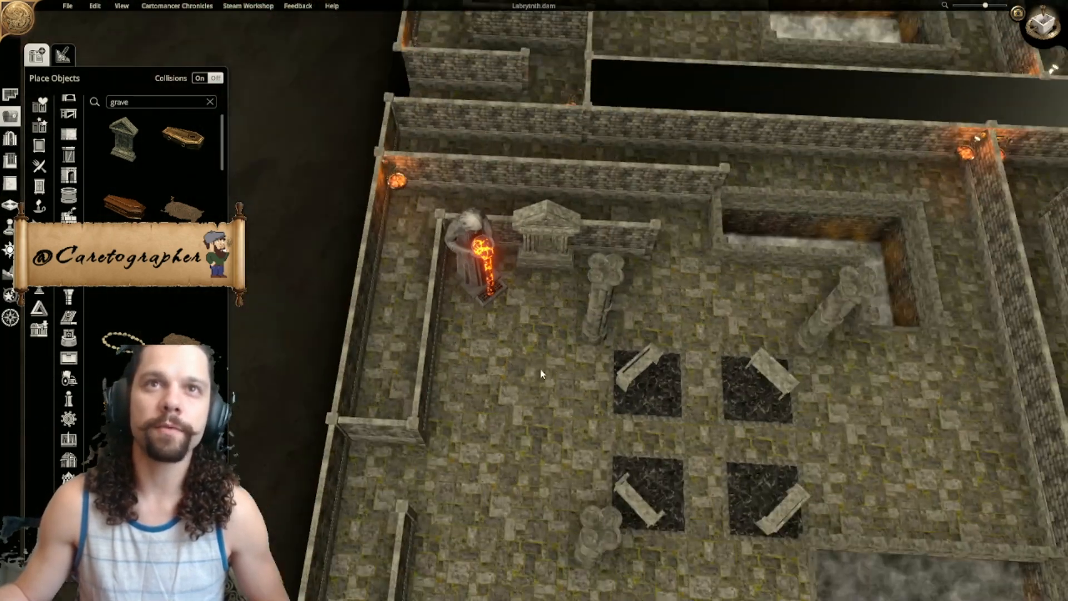
{"action": "scroll", "coordinate": [525, 376], "scroll_direction": "up", "scroll_amount": 5}
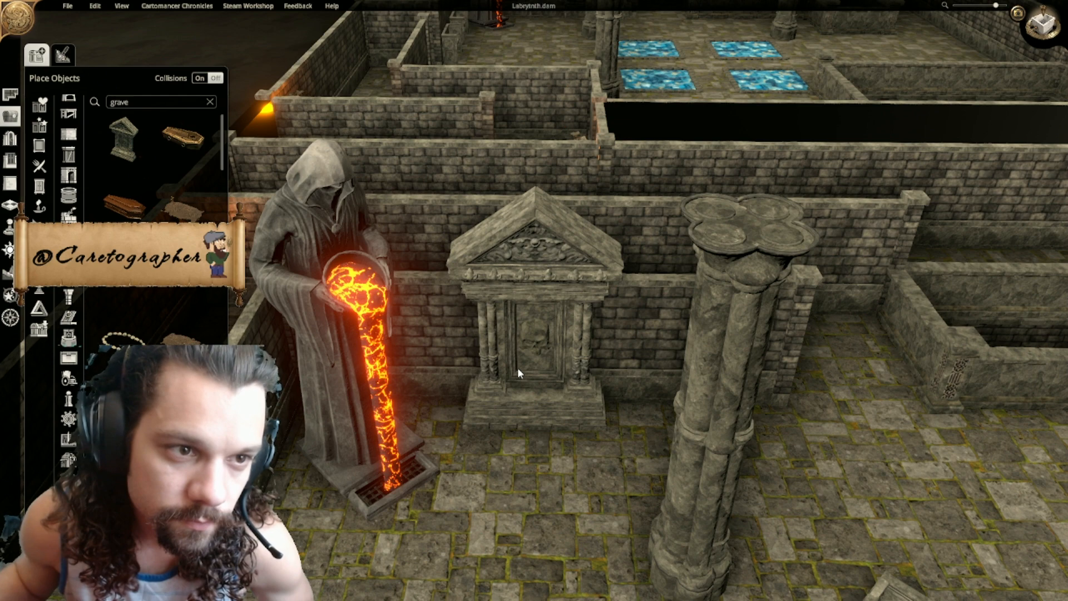
{"action": "left_click", "coordinate": [542, 391]}
{"action": "left_click_drag", "start_coordinate": [631, 183], "coordinate": [613, 208]}
Step: Adjust the tomb's position against the wall and lower it so its base sinks into the floor
{"action": "left_click_drag", "start_coordinate": [496, 295], "coordinate": [496, 288]}
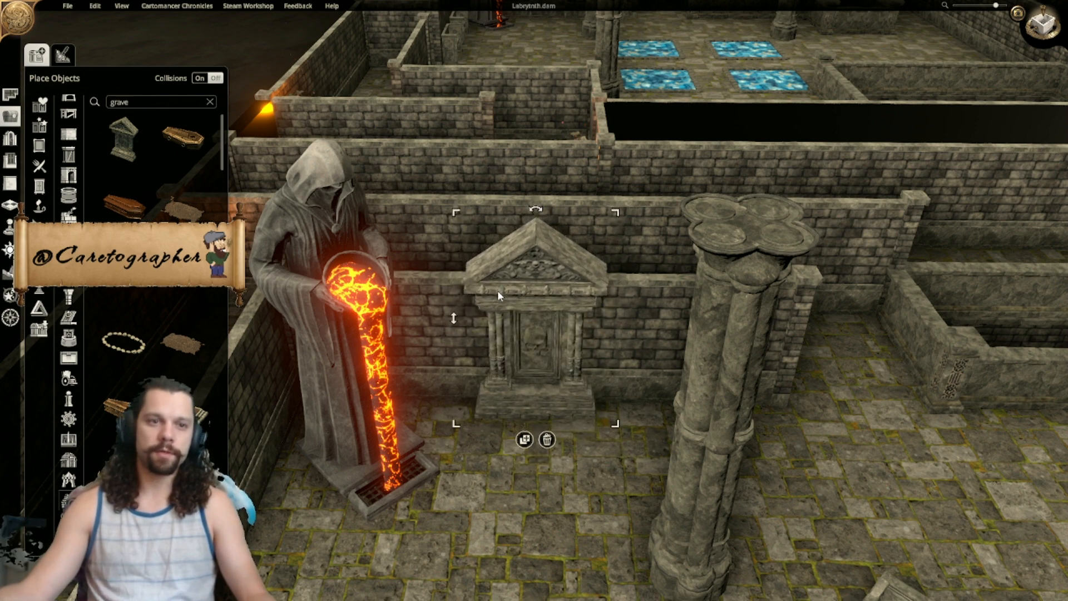
{"action": "mouse_move", "coordinate": [455, 319]}
{"action": "left_mouse_down"}
{"action": "mouse_move", "coordinate": [460, 370]}
{"action": "mouse_move", "coordinate": [469, 309]}
{"action": "mouse_move", "coordinate": [476, 319]}
{"action": "left_mouse_up"}
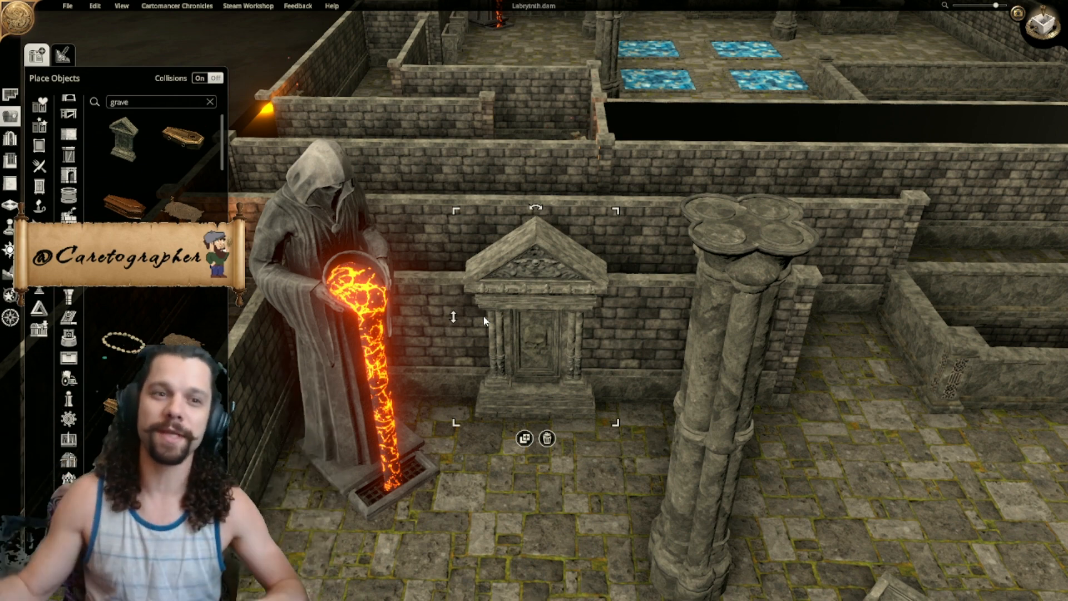
{"action": "left_click_drag", "start_coordinate": [454, 318], "coordinate": [459, 338]}
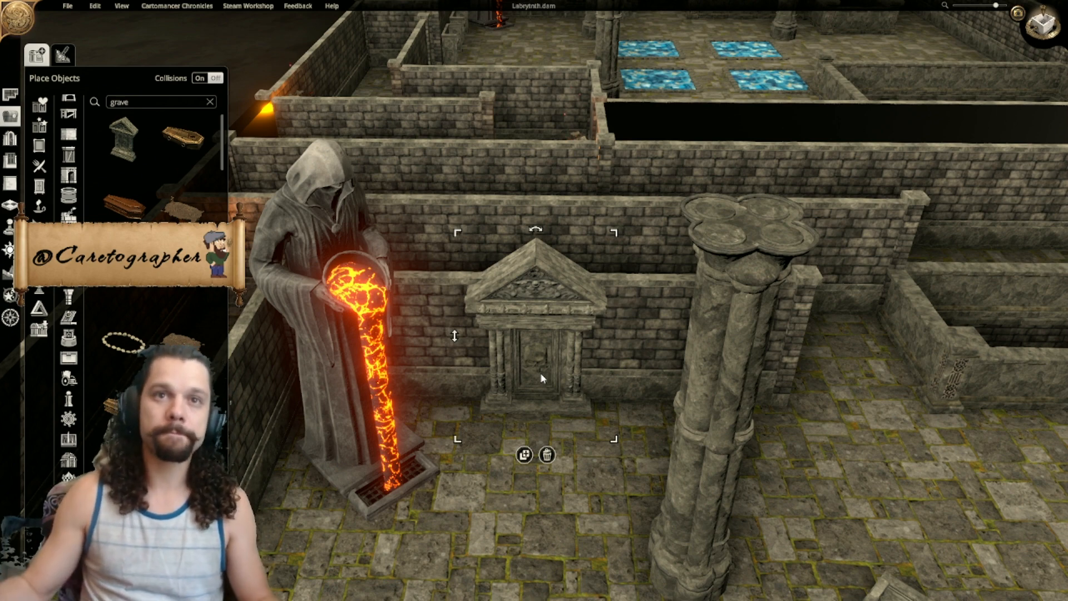
Step: Scale the gabled stone tomb down further and adjust its height so it fits against the low wall
{"action": "left_click_drag", "start_coordinate": [611, 235], "coordinate": [599, 255]}
{"action": "left_click", "coordinate": [472, 346]}
{"action": "left_click", "coordinate": [513, 348]}
{"action": "left_click_drag", "start_coordinate": [472, 353], "coordinate": [480, 341]}
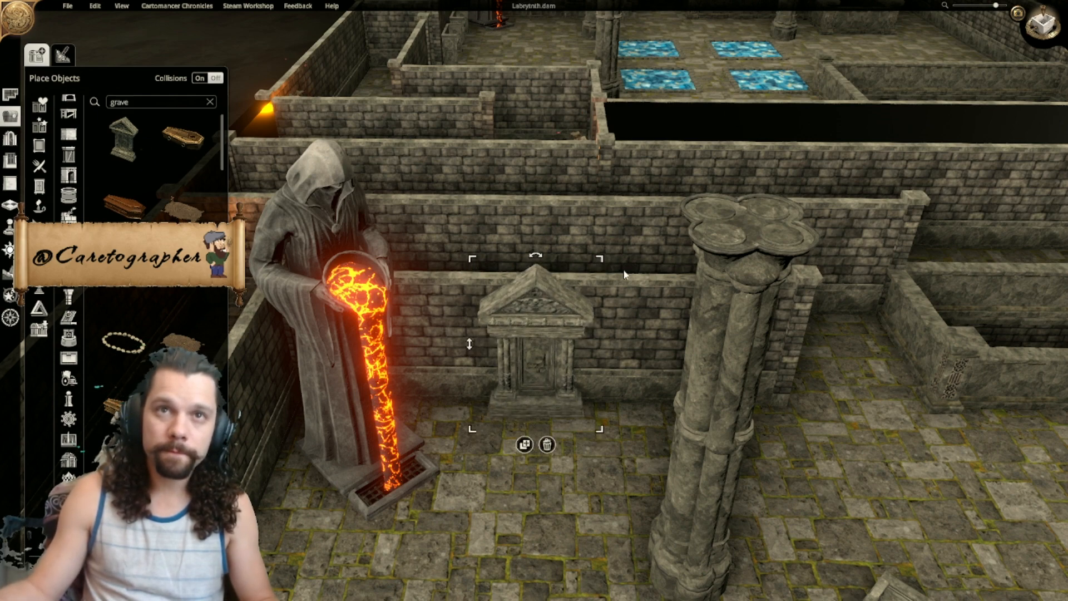
{"action": "left_click_drag", "start_coordinate": [593, 273], "coordinate": [589, 282]}
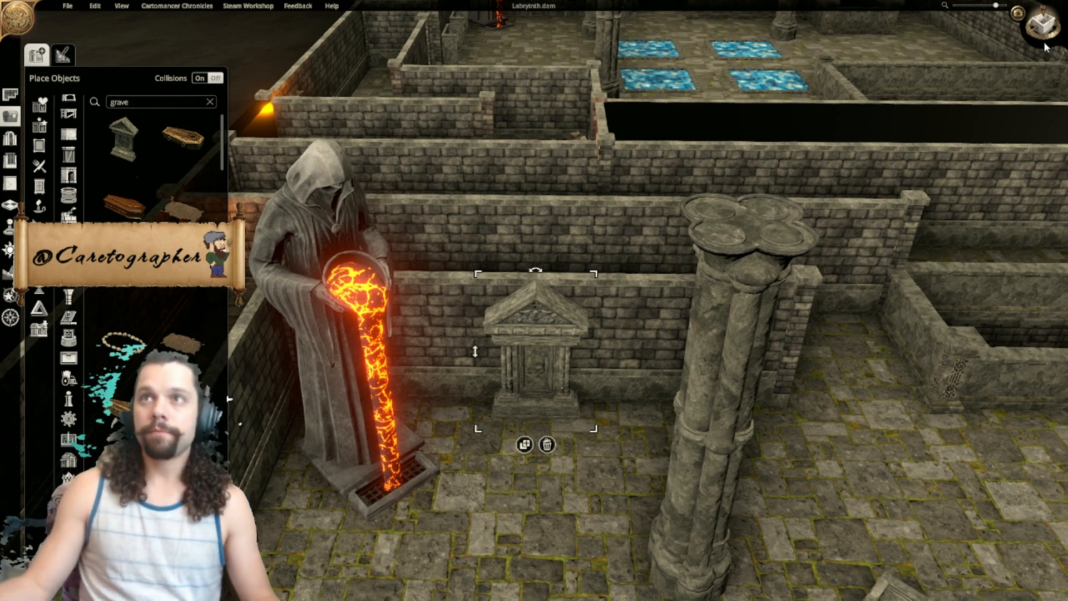
Step: Switch to the top-down view and move the stone tomb so its back sits inside the wall beside the lava statue
{"action": "key", "text": "w"}
{"action": "left_click", "coordinate": [1044, 25]}
{"action": "right_click_drag", "start_coordinate": [753, 439], "coordinate": [730, 110]}
{"action": "left_click", "coordinate": [678, 222]}
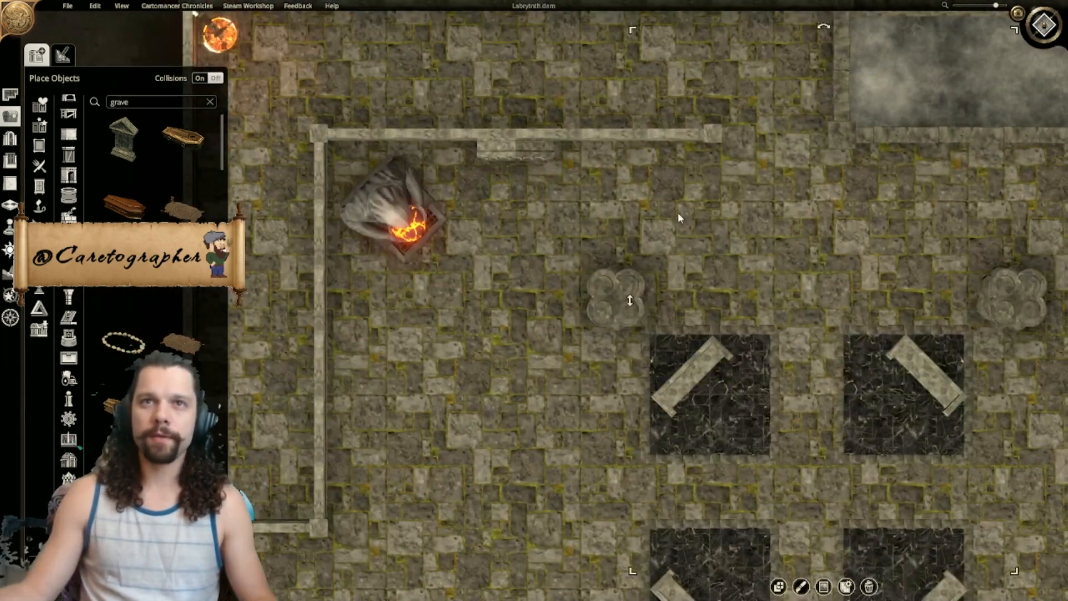
{"action": "right_click_drag", "start_coordinate": [629, 196], "coordinate": [730, 289]}
{"action": "scroll", "coordinate": [730, 290], "scroll_direction": "up", "scroll_amount": 1}
{"action": "scroll", "coordinate": [730, 290], "scroll_direction": "up", "scroll_amount": 3}
{"action": "left_click", "coordinate": [622, 219]}
{"action": "left_click_drag", "start_coordinate": [621, 210], "coordinate": [626, 199]}
{"action": "key", "text": "ctrl+z"}
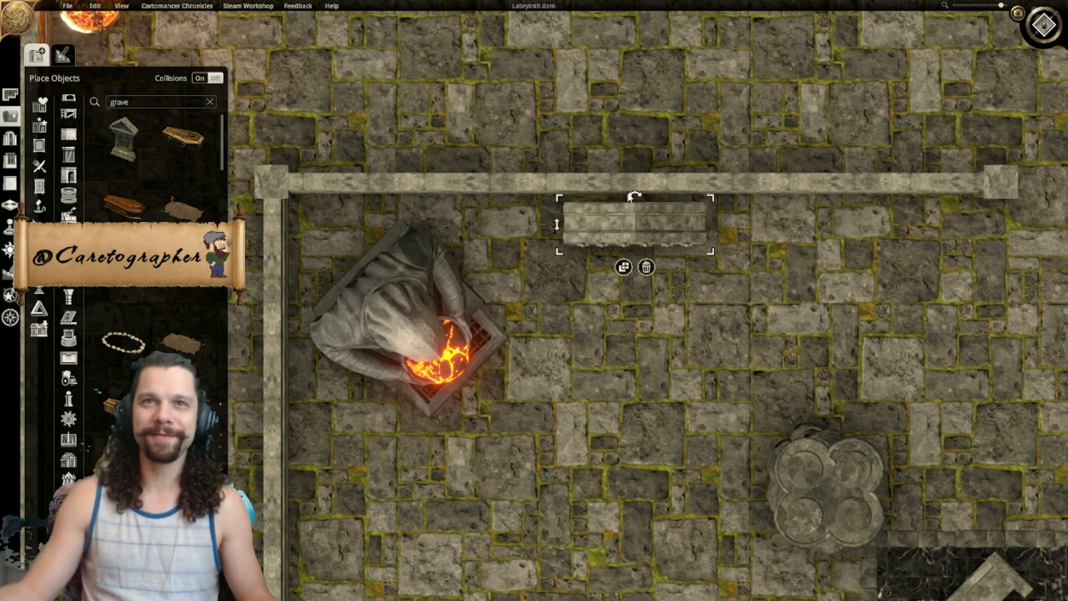
{"action": "key", "text": "ctrl+y"}
{"action": "mouse_move", "coordinate": [639, 207]}
{"action": "left_mouse_down"}
{"action": "mouse_move", "coordinate": [633, 236]}
{"action": "mouse_move", "coordinate": [633, 195]}
{"action": "left_mouse_up"}
Step: Show the grid and duplicate the tomb, placing the copy two squares along the same wall, centred on a grid line
{"action": "key", "text": "g"}
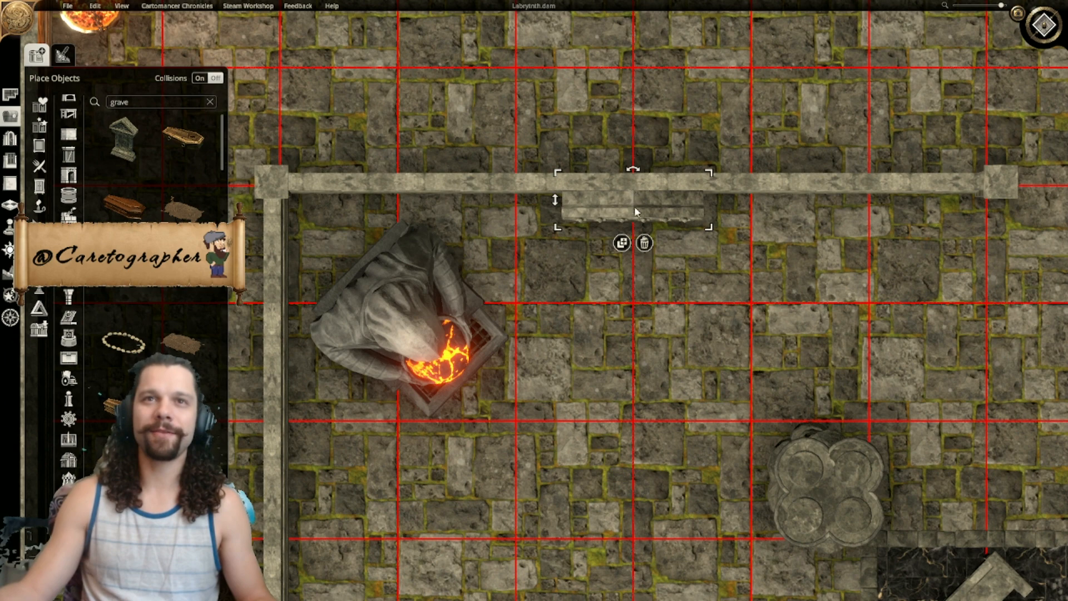
{"action": "left_click", "coordinate": [622, 243]}
{"action": "middle_click_drag", "start_coordinate": [781, 236], "coordinate": [669, 262]}
{"action": "left_click", "coordinate": [748, 253]}
{"action": "left_click_drag", "start_coordinate": [753, 248], "coordinate": [719, 258]}
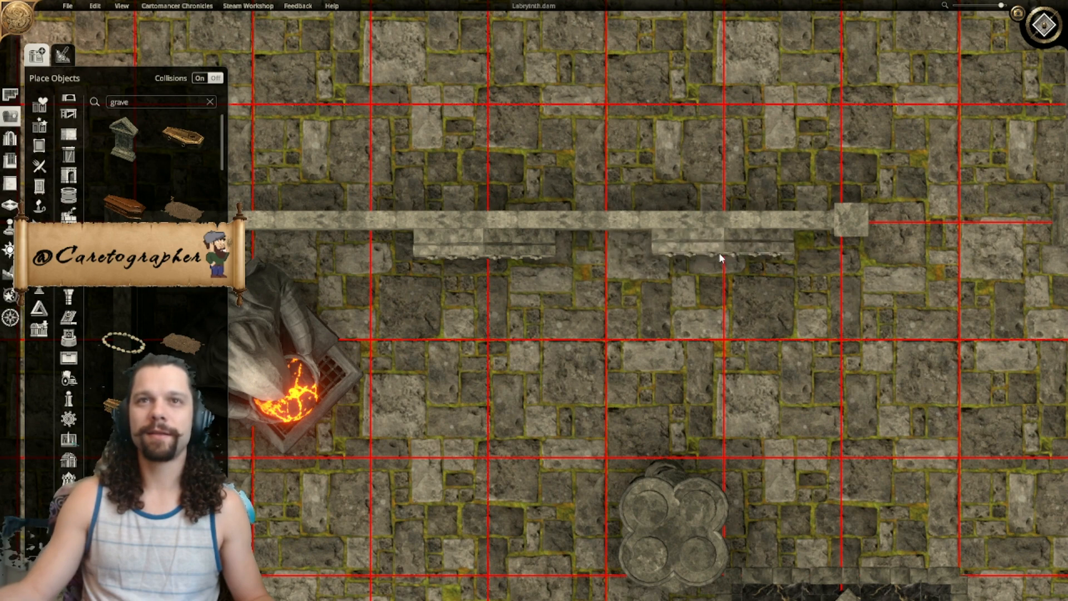
{"action": "left_click", "coordinate": [719, 254]}
Step: Rotate further tomb copies to face the room and set two along the adjoining side wall below the lava statue
{"action": "right_click_drag", "start_coordinate": [557, 341], "coordinate": [852, 200]}
{"action": "right_click_drag", "start_coordinate": [578, 371], "coordinate": [779, 316]}
{"action": "key", "text": "r"}
{"action": "right_click_drag", "start_coordinate": [712, 394], "coordinate": [615, 263]}
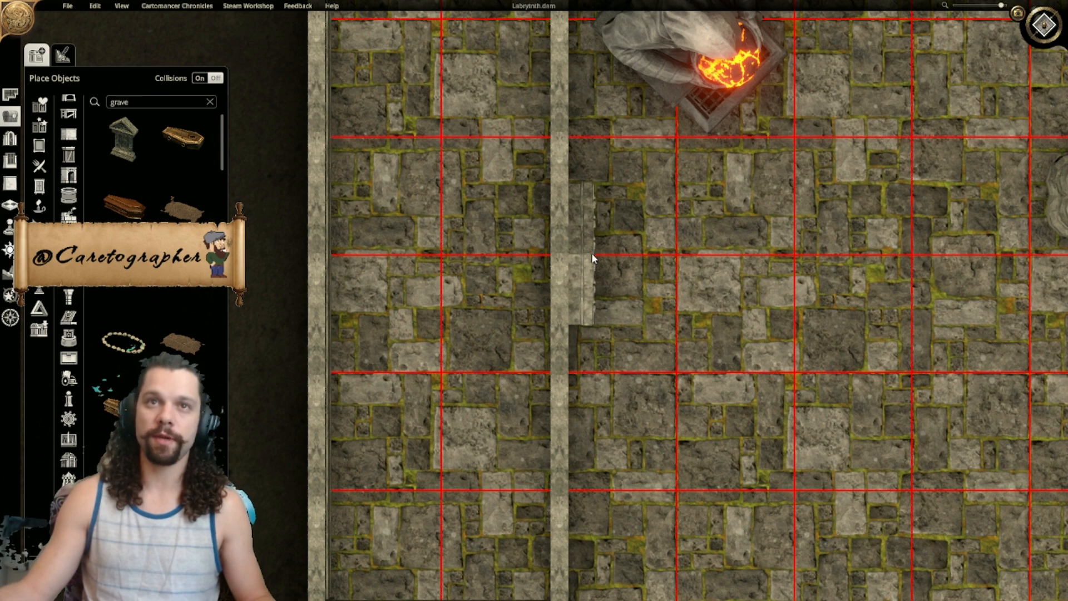
{"action": "left_click", "coordinate": [593, 255]}
{"action": "right_click_drag", "start_coordinate": [637, 444], "coordinate": [622, 208]}
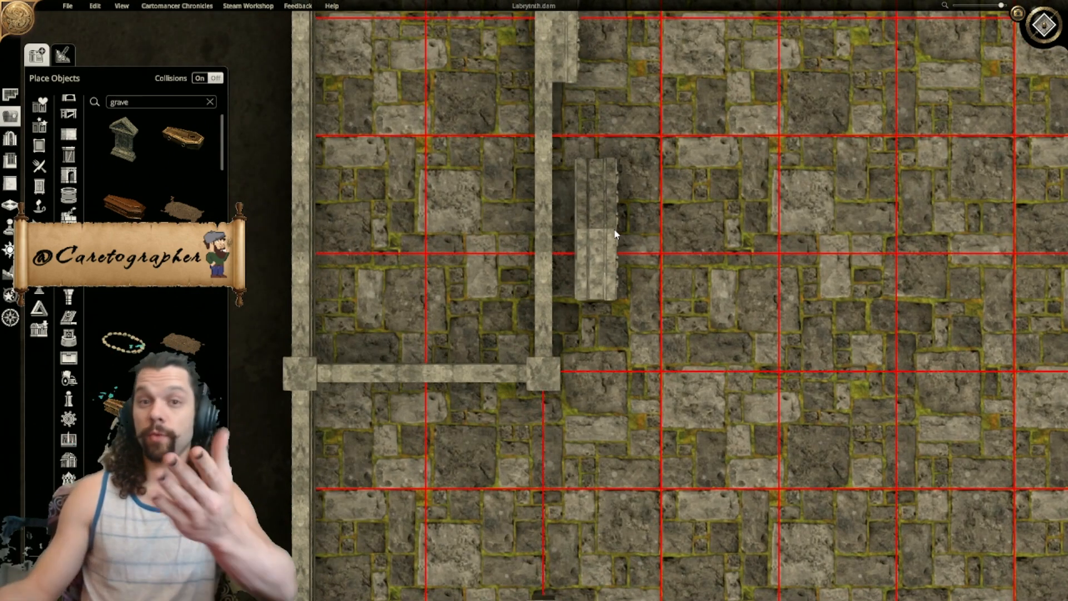
{"action": "right_click_drag", "start_coordinate": [623, 236], "coordinate": [591, 291]}
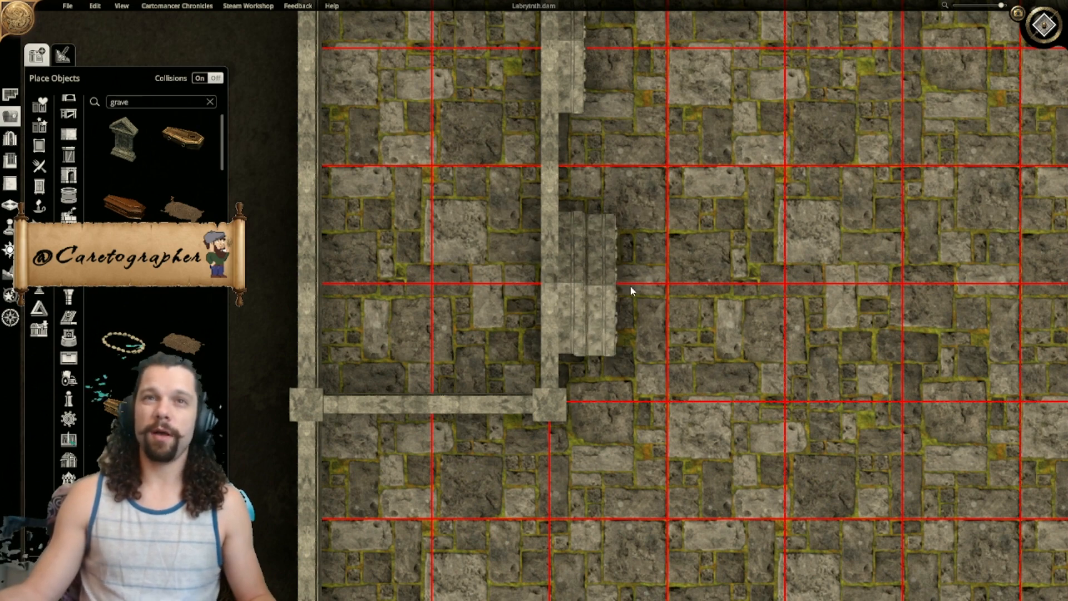
Step: Examine the tomb layout in the black-tiled room from above and in the 3D perspective view
{"action": "scroll", "coordinate": [748, 233], "scroll_direction": "down", "scroll_amount": 5}
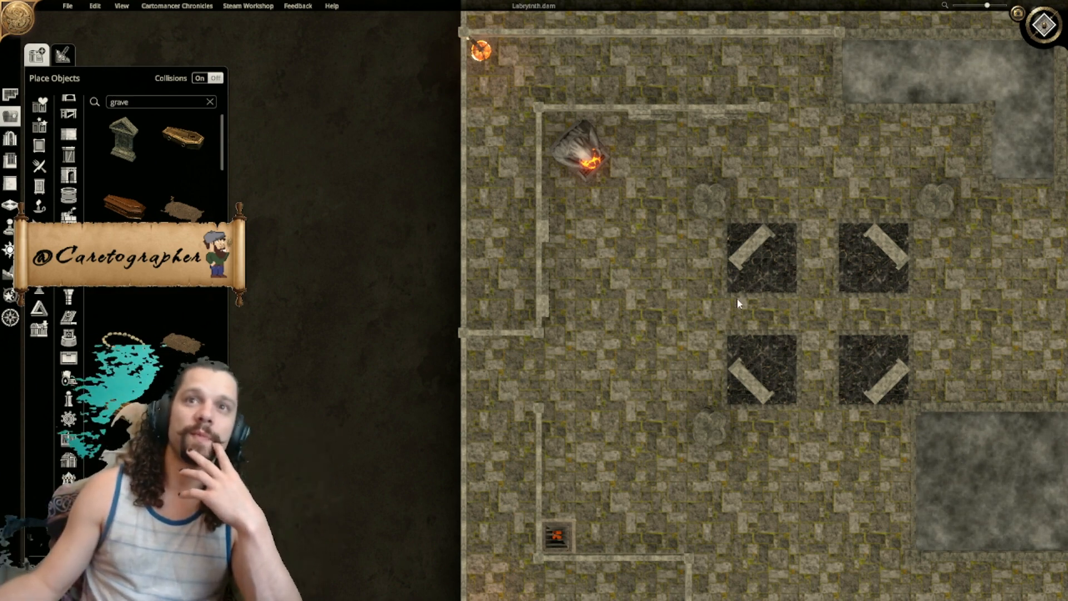
{"action": "middle_click_drag", "start_coordinate": [744, 305], "coordinate": [605, 301]}
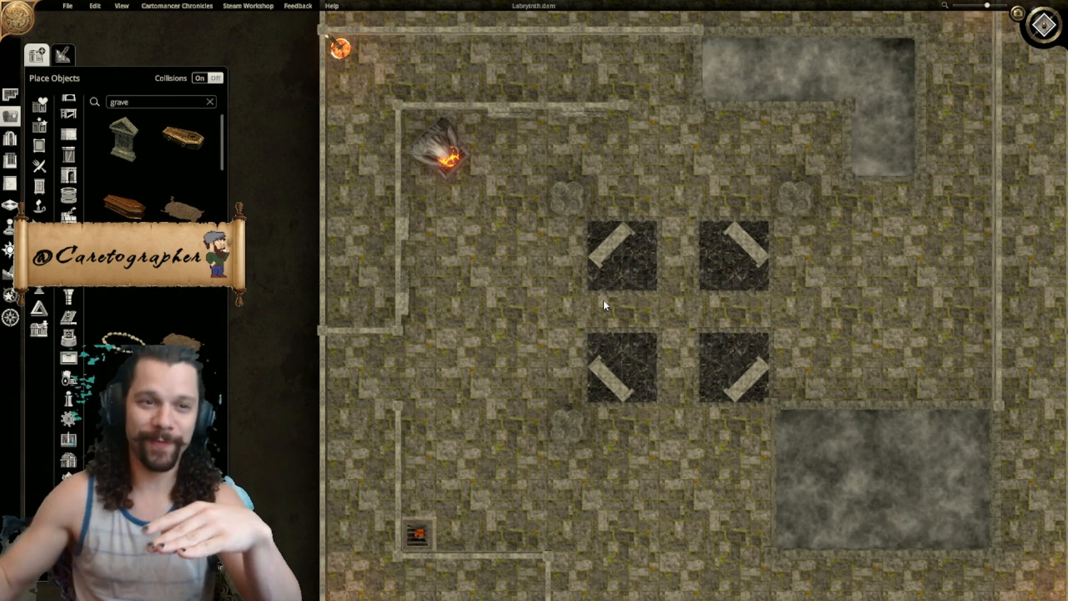
{"action": "left_click", "coordinate": [682, 304]}
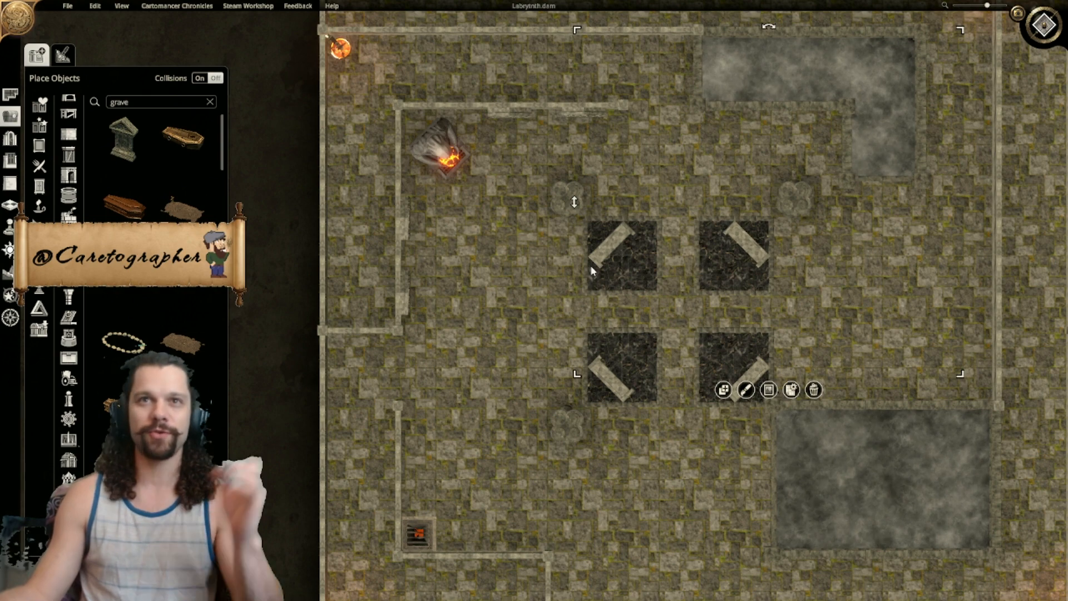
{"action": "left_click", "coordinate": [547, 328]}
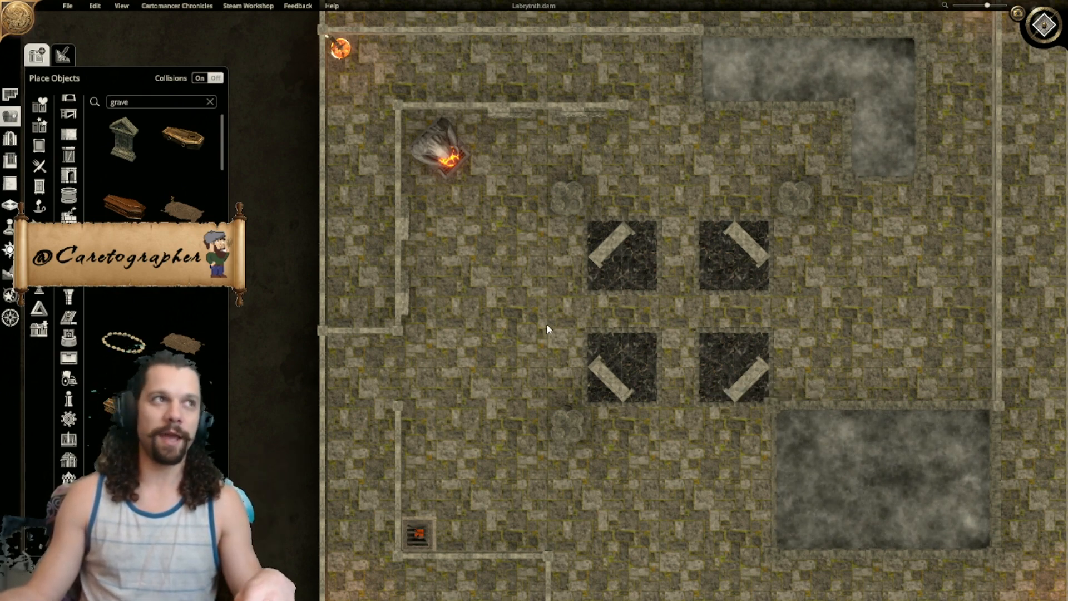
{"action": "right_click_drag", "start_coordinate": [522, 335], "coordinate": [570, 309]}
{"action": "right_click_drag", "start_coordinate": [571, 348], "coordinate": [595, 332]}
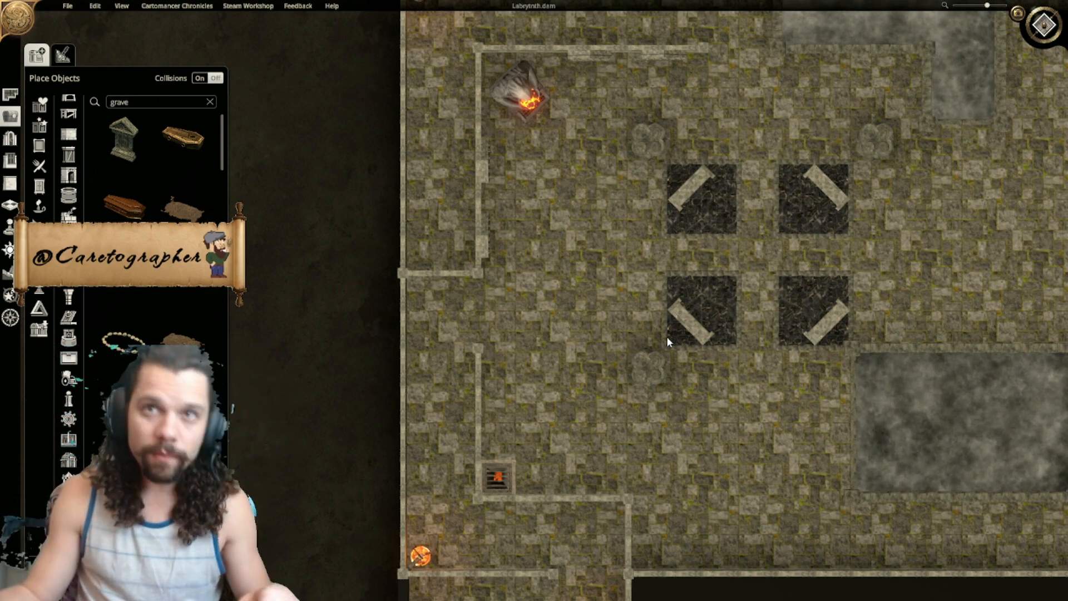
{"action": "left_click", "coordinate": [640, 356]}
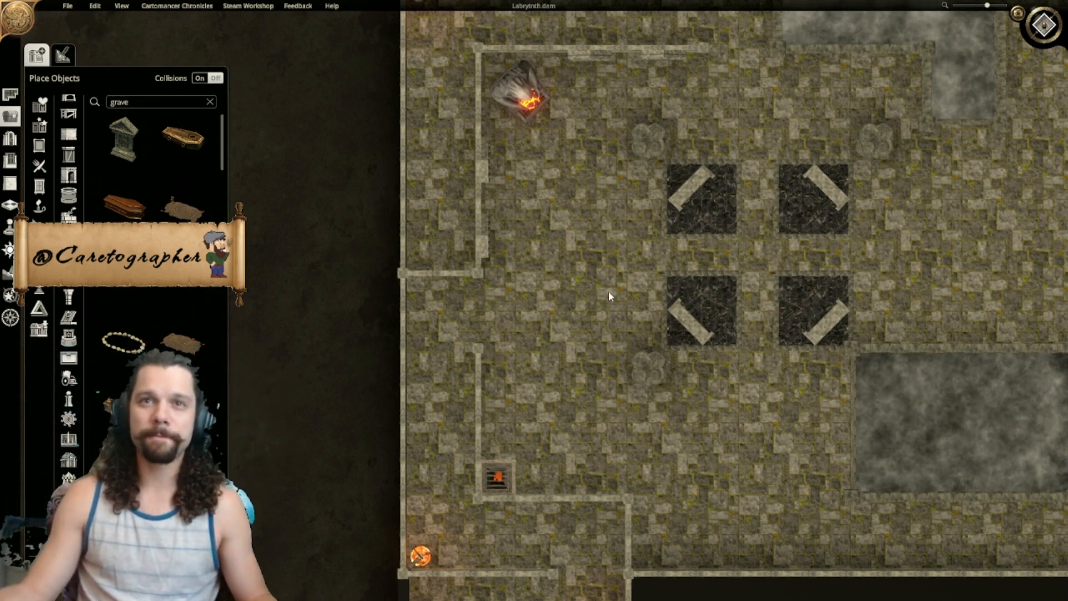
{"action": "scroll", "coordinate": [613, 300], "scroll_direction": "down", "scroll_amount": 5}
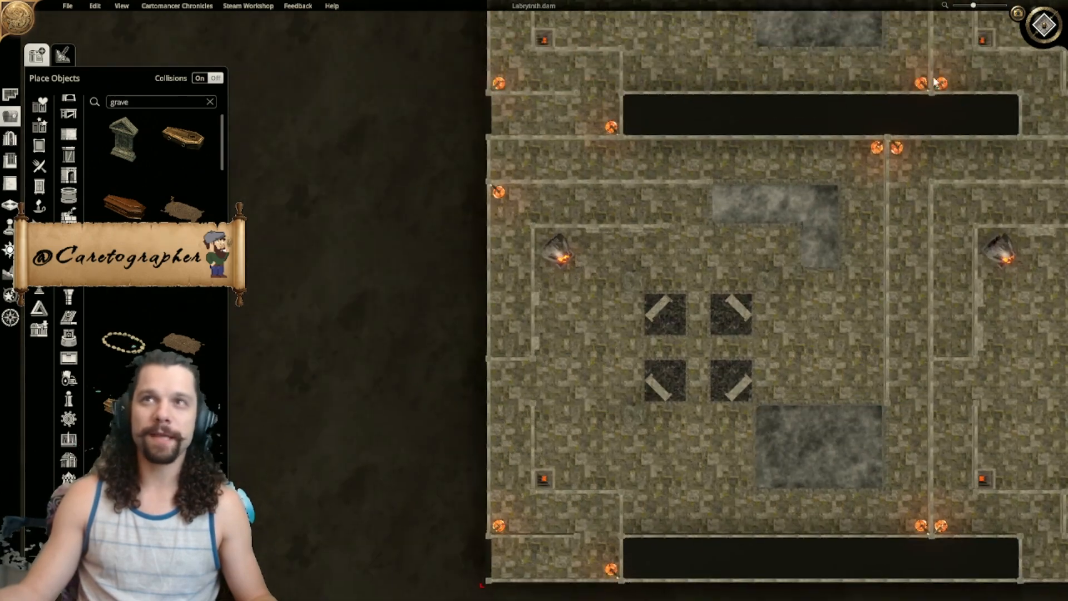
{"action": "left_click", "coordinate": [1044, 26]}
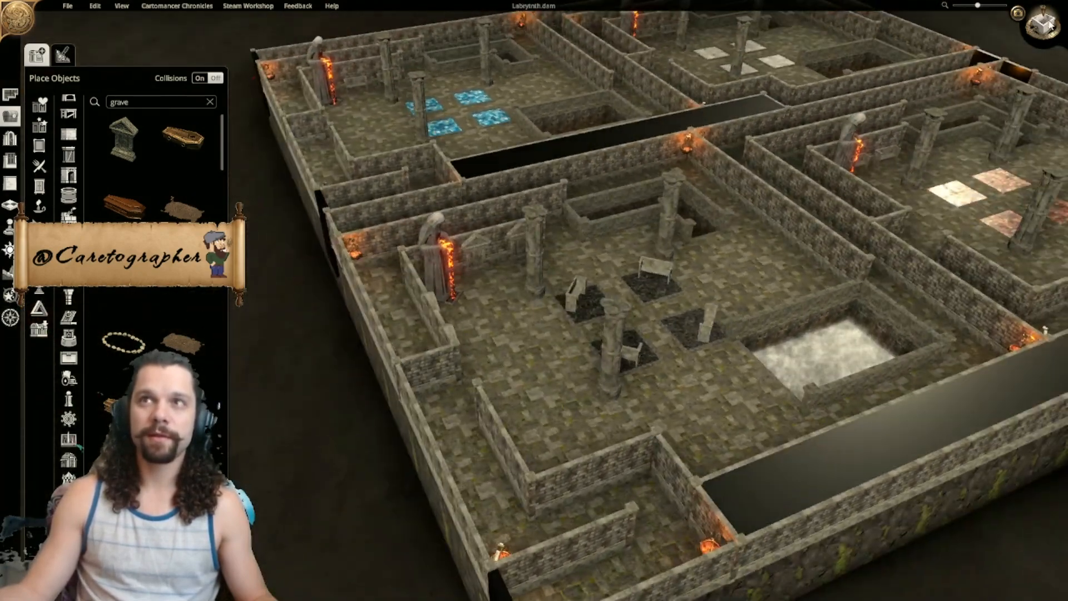
{"action": "left_click", "coordinate": [1049, 26]}
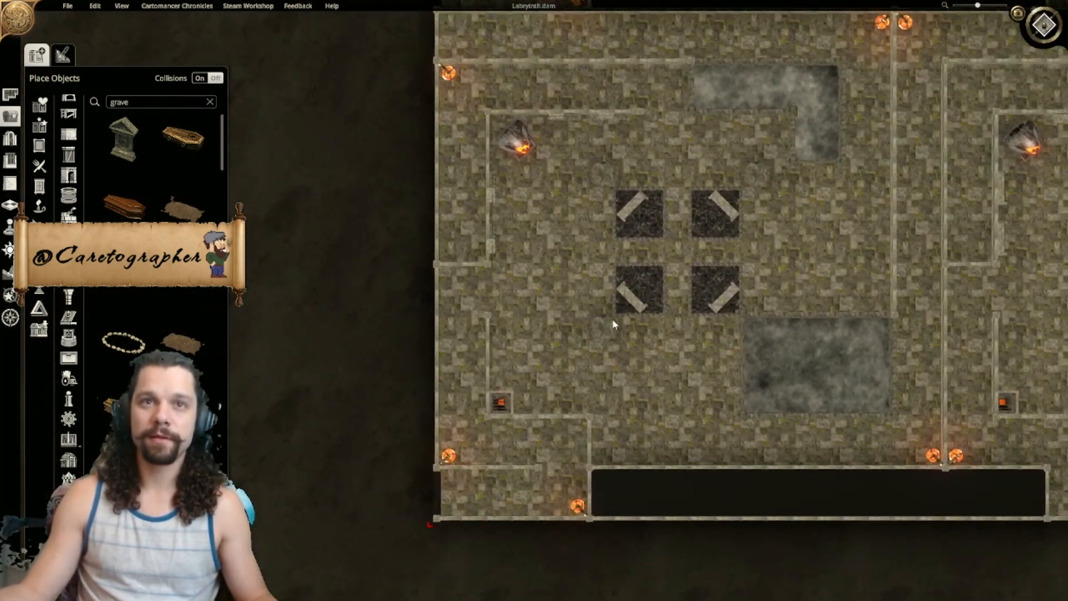
Step: Place tomb copies on the two walls that meet at the grated brazier in the black-tiled room, aligned to the grid
{"action": "scroll", "coordinate": [613, 308], "scroll_direction": "up", "scroll_amount": 3}
{"action": "left_click", "coordinate": [465, 202]}
{"action": "left_click", "coordinate": [447, 238]}
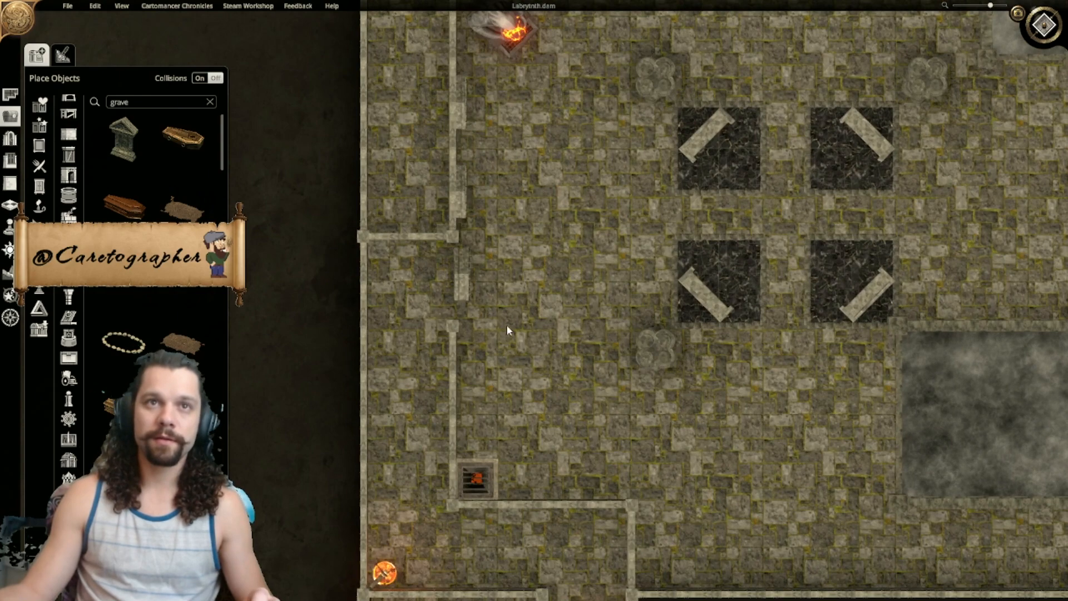
{"action": "right_click_drag", "start_coordinate": [535, 414], "coordinate": [593, 317]}
{"action": "key", "text": "g"}
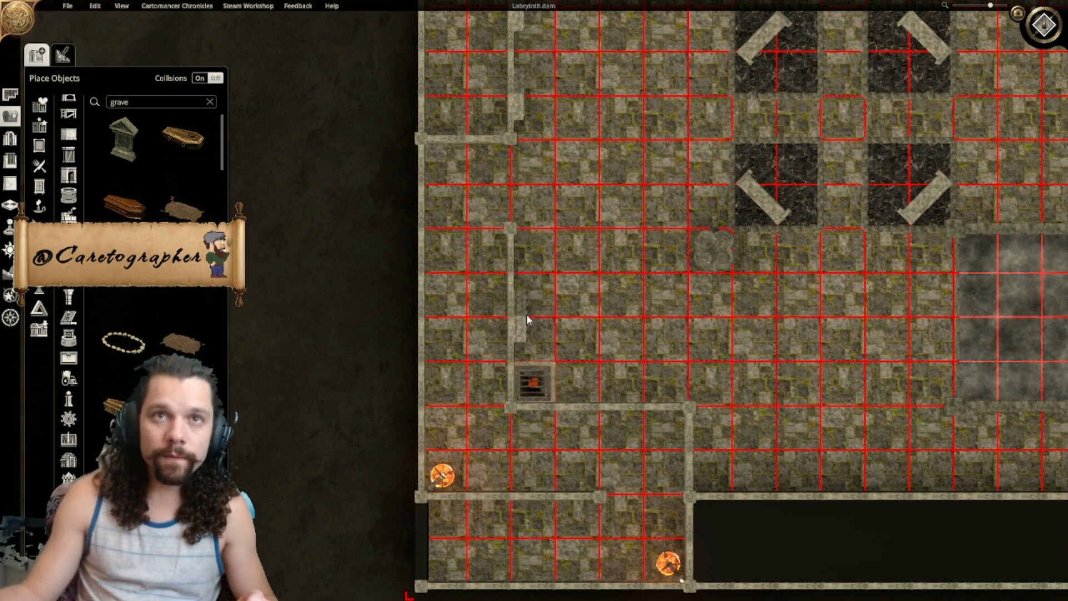
{"action": "right_click_drag", "start_coordinate": [550, 257], "coordinate": [549, 292]}
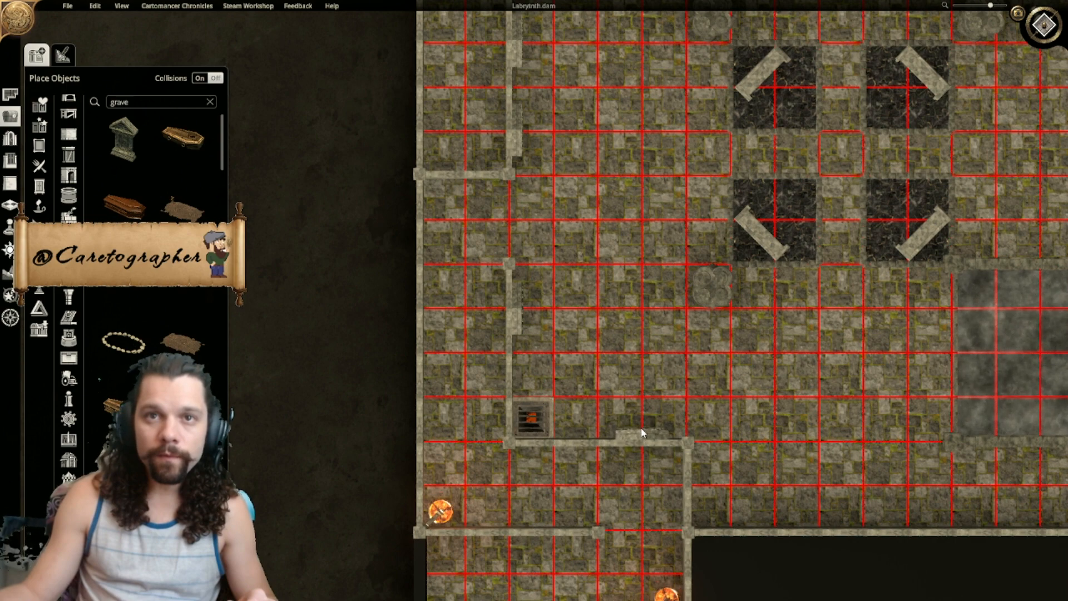
Step: Look over the walls of the black-tiled and blue-tiled rooms to compare their tomb positions
{"action": "middle_click_drag", "start_coordinate": [792, 367], "coordinate": [502, 421]}
{"action": "scroll", "coordinate": [753, 318], "scroll_direction": "down", "scroll_amount": 3}
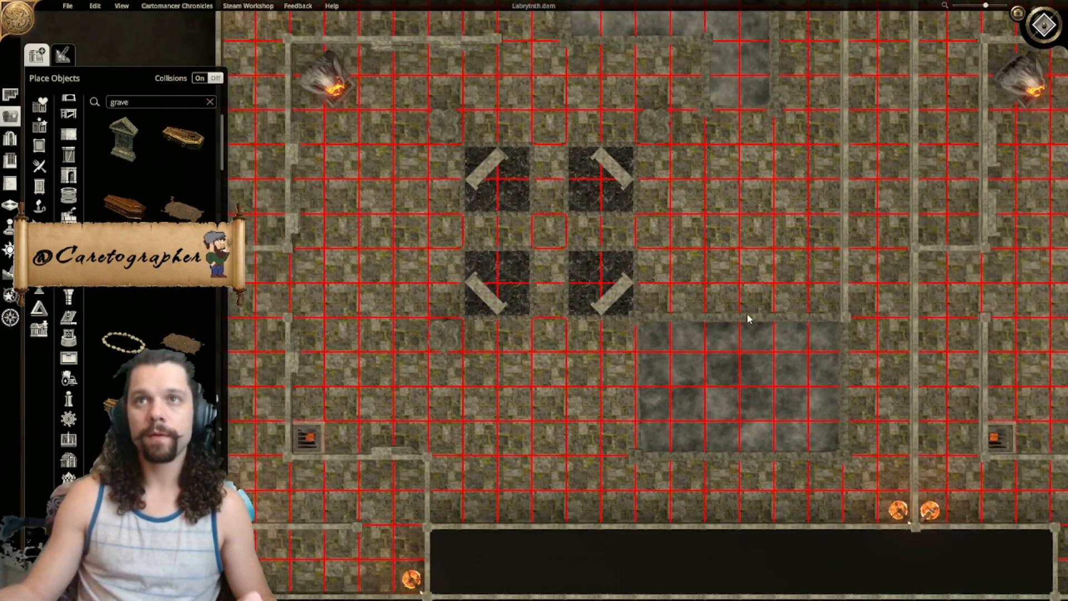
{"action": "scroll", "coordinate": [780, 379], "scroll_direction": "up", "scroll_amount": 2}
{"action": "middle_click_drag", "start_coordinate": [781, 385], "coordinate": [812, 412]}
{"action": "key", "text": "g"}
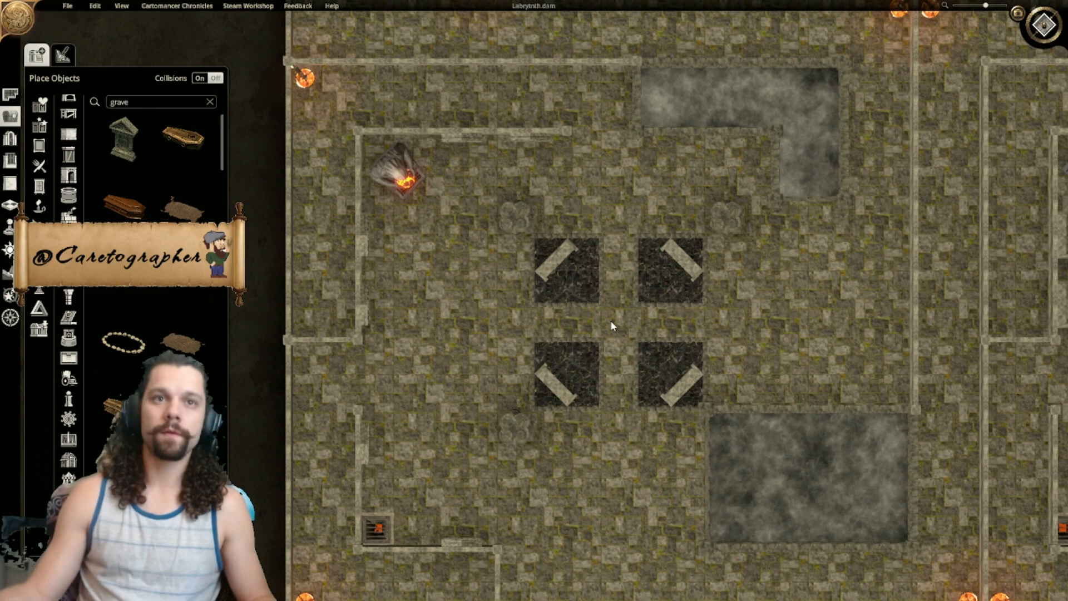
{"action": "middle_click_drag", "start_coordinate": [549, 375], "coordinate": [589, 486]}
{"action": "middle_click_drag", "start_coordinate": [555, 133], "coordinate": [649, 518]}
{"action": "key", "text": "g"}
{"action": "scroll", "coordinate": [644, 374], "scroll_direction": "up", "scroll_amount": 3}
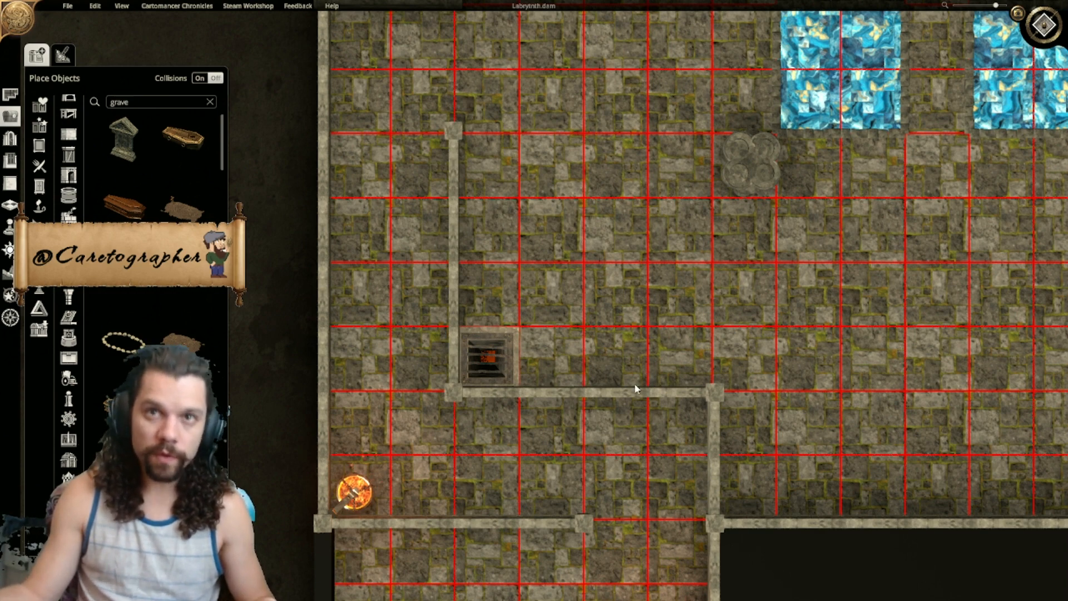
{"action": "middle_click_drag", "start_coordinate": [638, 472], "coordinate": [624, 251]}
{"action": "scroll", "coordinate": [624, 252], "scroll_direction": "down", "scroll_amount": 3}
{"action": "middle_click_drag", "start_coordinate": [609, 545], "coordinate": [598, 350]}
{"action": "middle_click_drag", "start_coordinate": [593, 400], "coordinate": [588, 354]}
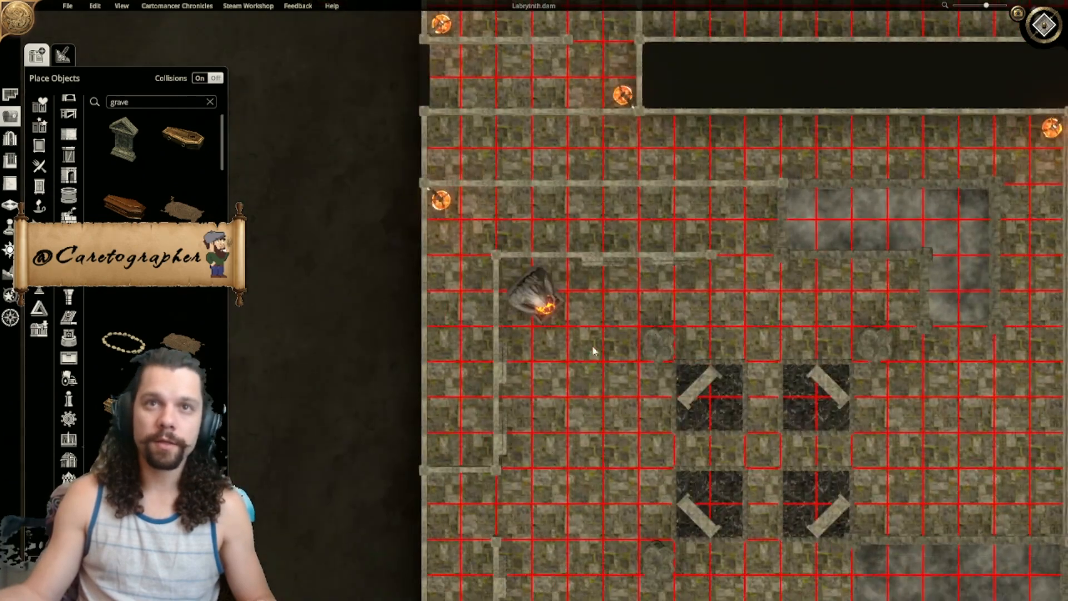
Step: Copy a tomb into the blue-tiled room and set it against the lower wall beside the grated brazier, facing the room
{"action": "middle_click_drag", "start_coordinate": [656, 309], "coordinate": [588, 386]}
{"action": "scroll", "coordinate": [598, 361], "scroll_direction": "up", "scroll_amount": 1}
{"action": "left_click", "coordinate": [604, 372]}
{"action": "right_click_drag", "start_coordinate": [585, 192], "coordinate": [581, 545]}
{"action": "scroll", "coordinate": [595, 395], "scroll_direction": "up", "scroll_amount": 3}
{"action": "right_click_drag", "start_coordinate": [568, 369], "coordinate": [619, 350]}
{"action": "key", "text": "r"}
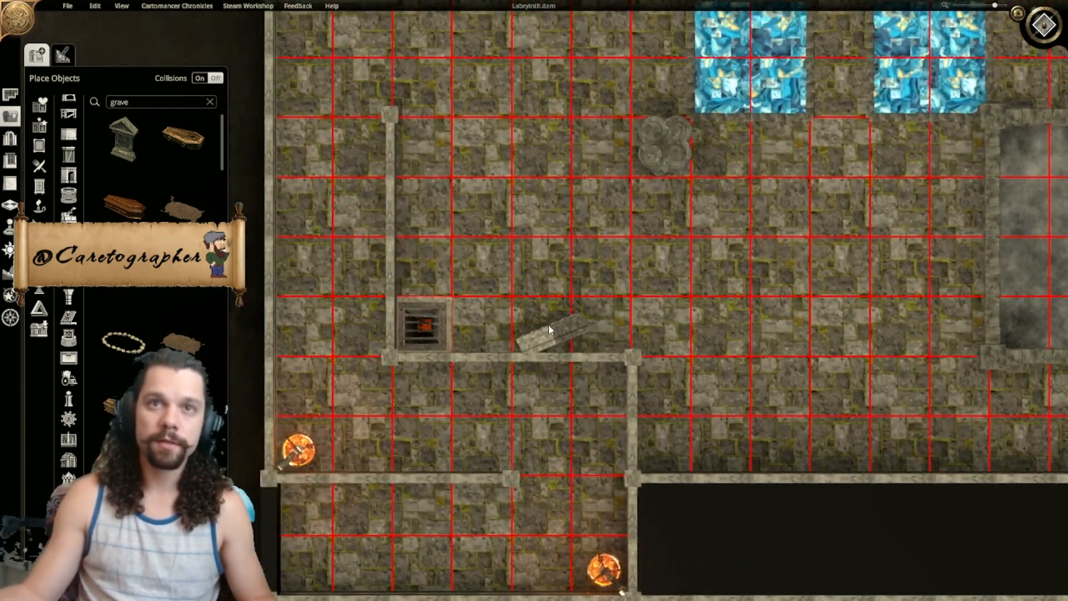
{"action": "scroll", "coordinate": [571, 329], "scroll_direction": "up", "scroll_amount": 2}
{"action": "scroll", "coordinate": [573, 312], "scroll_direction": "up", "scroll_amount": 1}
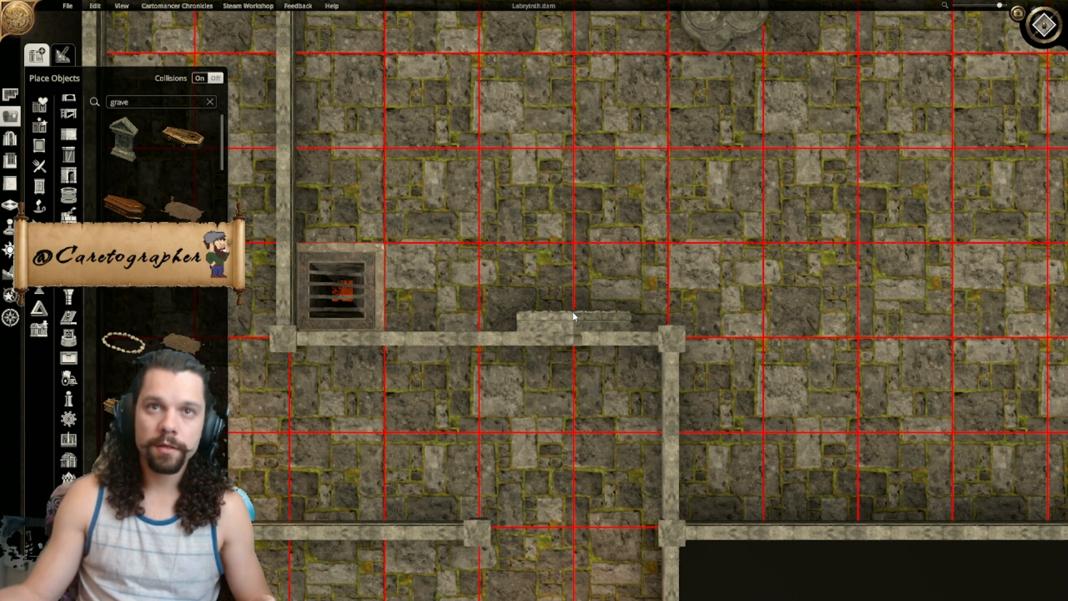
Step: Rotate another tomb copy and place it against the side wall above the blue-tiled room's grated brazier, centred on a grid line
{"action": "right_click_drag", "start_coordinate": [574, 316], "coordinate": [692, 374]}
{"action": "key", "text": "r"}
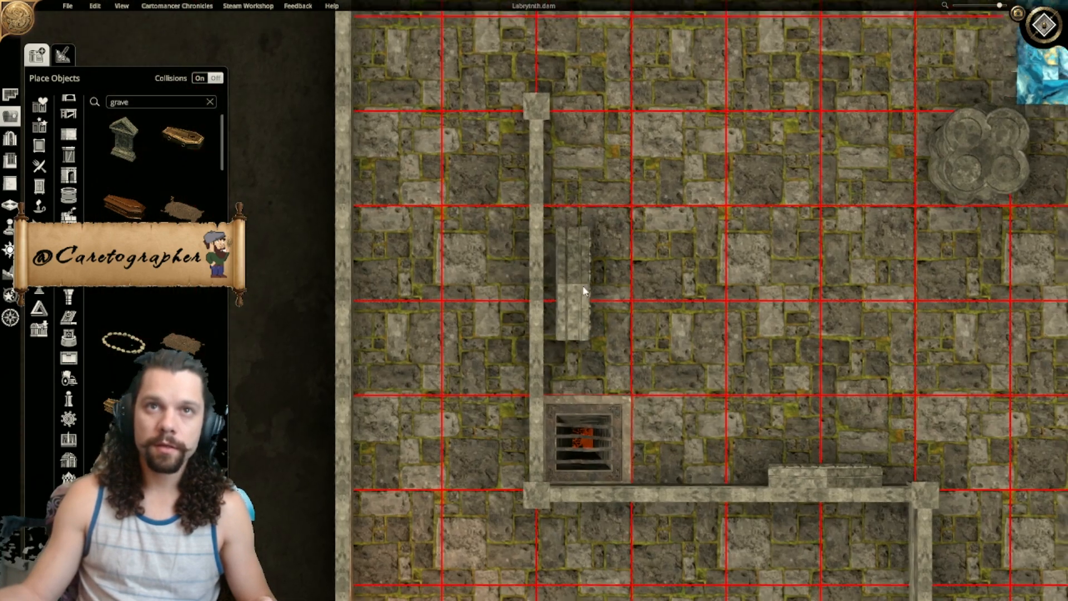
{"action": "right_click_drag", "start_coordinate": [584, 289], "coordinate": [529, 390]}
{"action": "right_click_drag", "start_coordinate": [503, 317], "coordinate": [576, 326]}
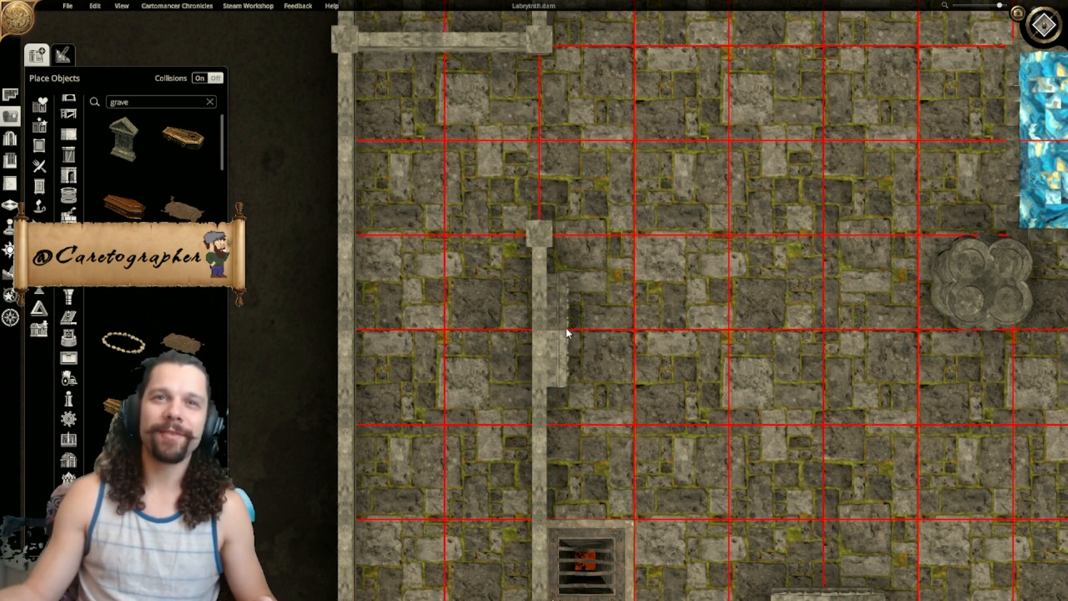
{"action": "left_click", "coordinate": [566, 328]}
Step: Remove the two stone benches from the side wall below the blue-tiled room's lava statue
{"action": "right_click_drag", "start_coordinate": [592, 156], "coordinate": [583, 521]}
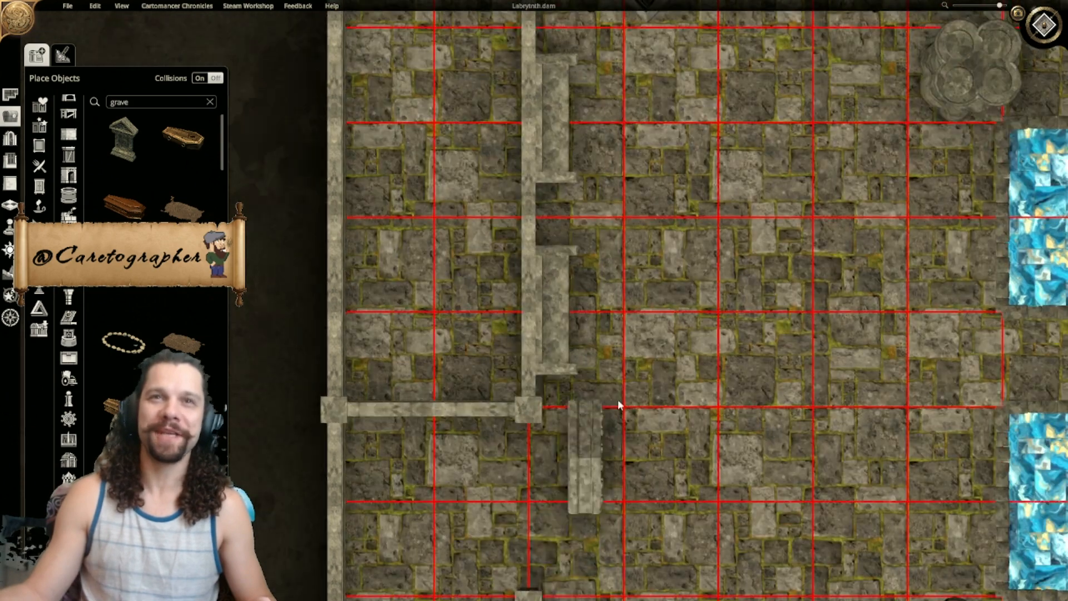
{"action": "right_click_drag", "start_coordinate": [618, 401], "coordinate": [606, 424]}
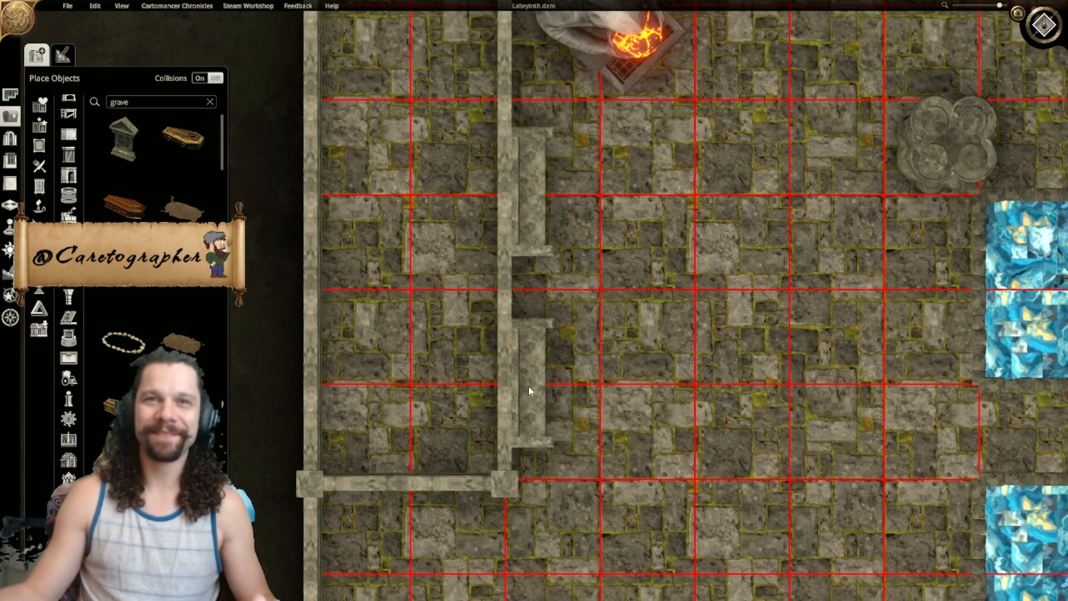
{"action": "left_click", "coordinate": [529, 386]}
{"action": "right_click_drag", "start_coordinate": [535, 211], "coordinate": [498, 445]}
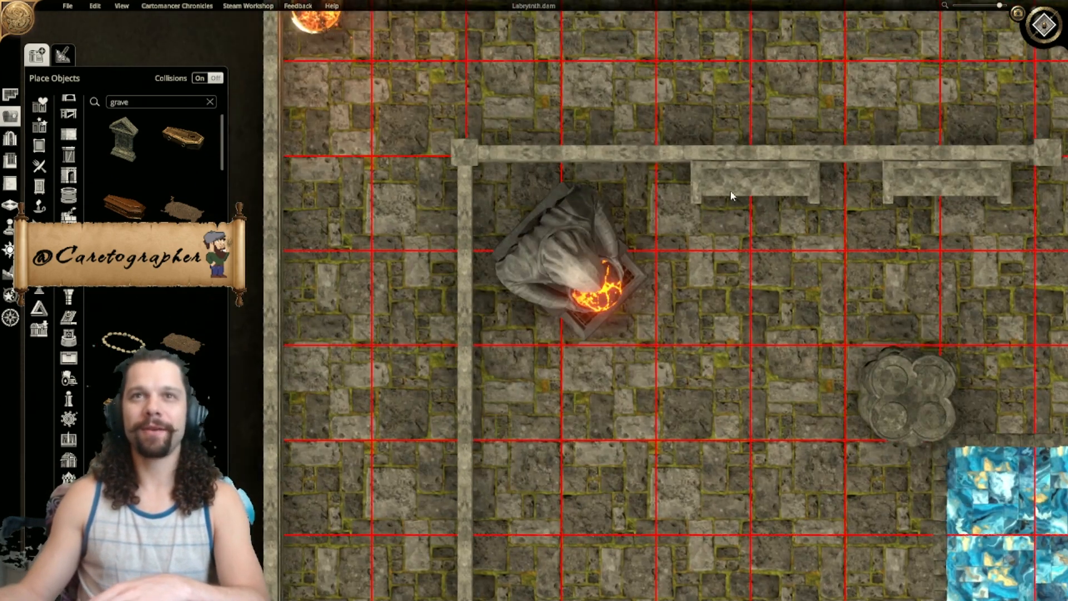
{"action": "right_click_drag", "start_coordinate": [609, 468], "coordinate": [642, 181]}
Step: Copy a side-wall tomb and set two tombs into the blue-tiled room's side wall below the lava statue, each centred on a grid line
{"action": "scroll", "coordinate": [641, 179], "scroll_direction": "down", "scroll_amount": 3}
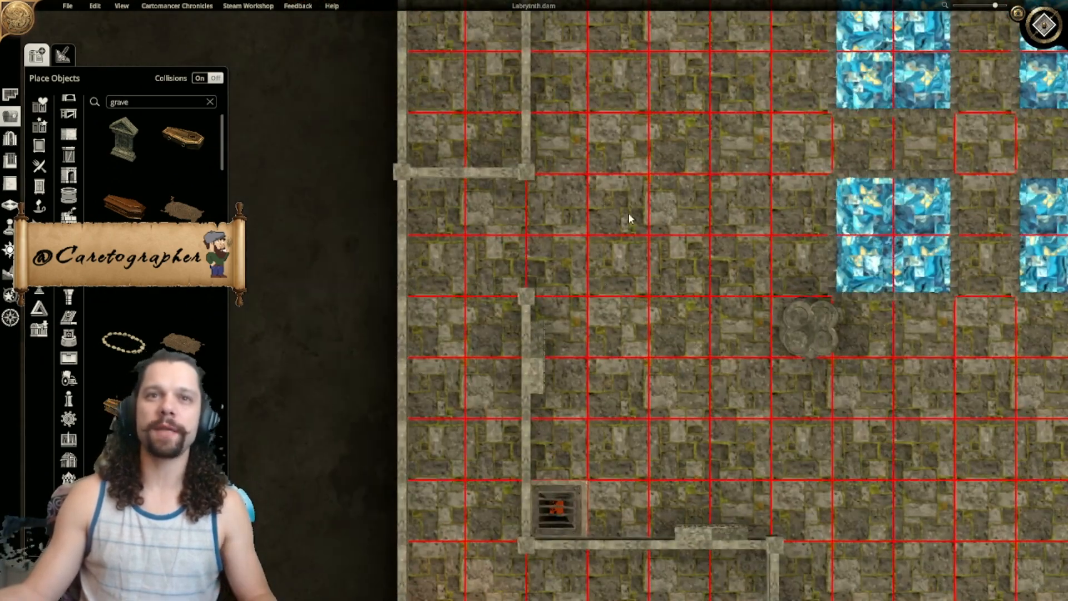
{"action": "scroll", "coordinate": [576, 327], "scroll_direction": "up", "scroll_amount": 5}
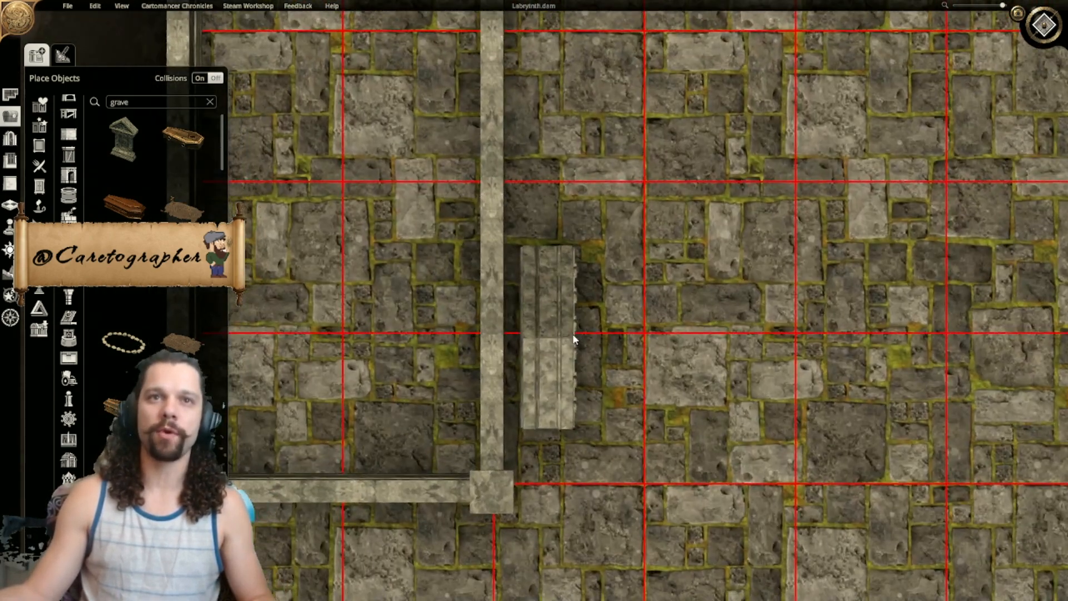
{"action": "left_click_drag", "start_coordinate": [574, 340], "coordinate": [534, 332]}
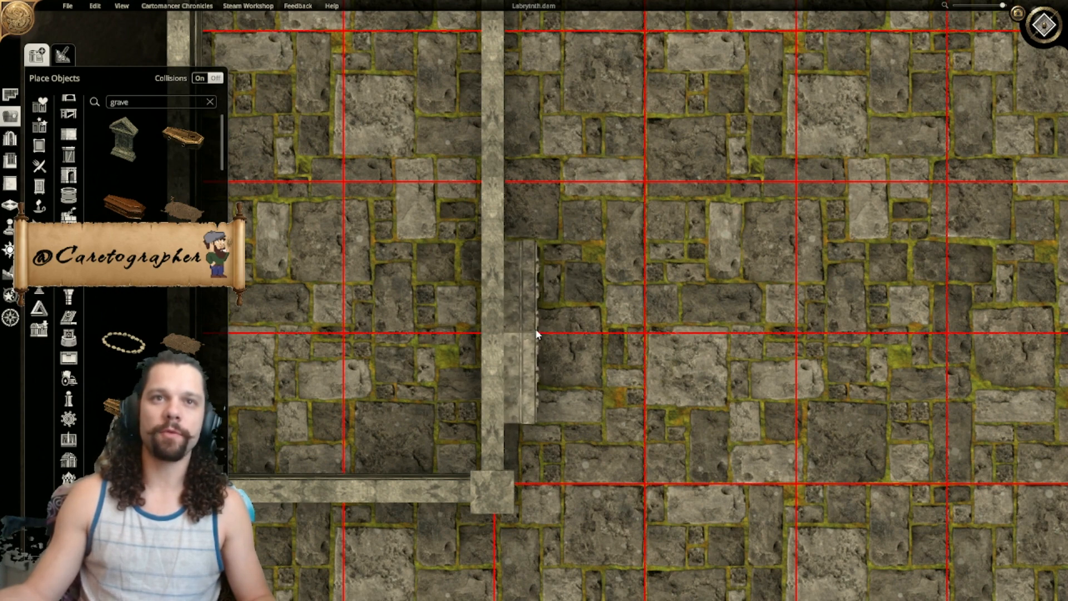
{"action": "left_click", "coordinate": [536, 333]}
{"action": "right_click_drag", "start_coordinate": [560, 179], "coordinate": [581, 450]}
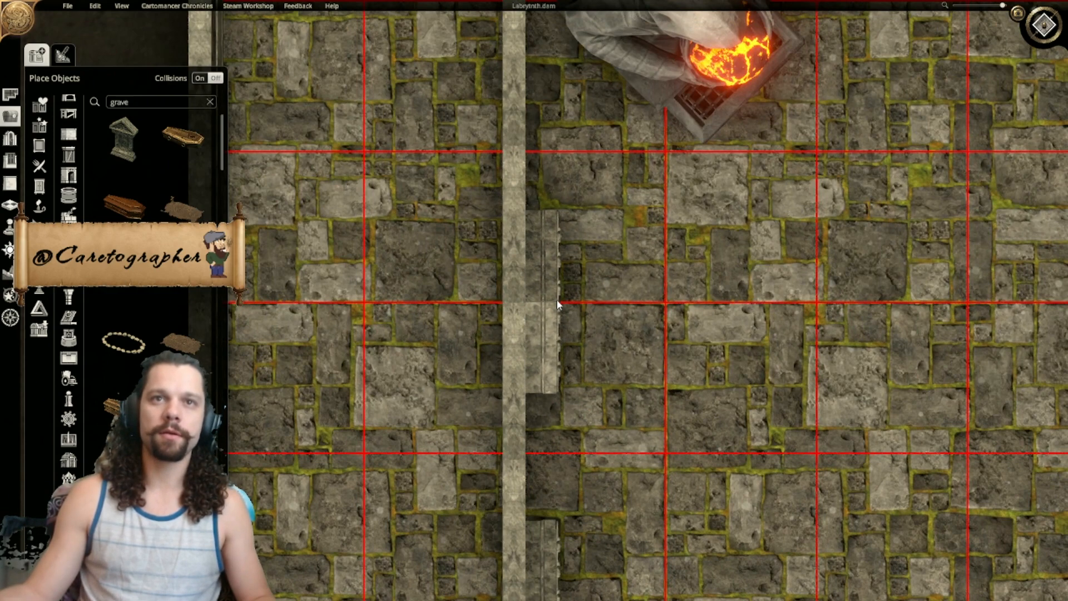
Step: Rotate the tomb copy to face downward and place two tombs along the blue-tiled room's upper wall beside the lava statue
{"action": "key", "text": "d"}
{"action": "key", "text": "w"}
{"action": "key", "text": "r"}
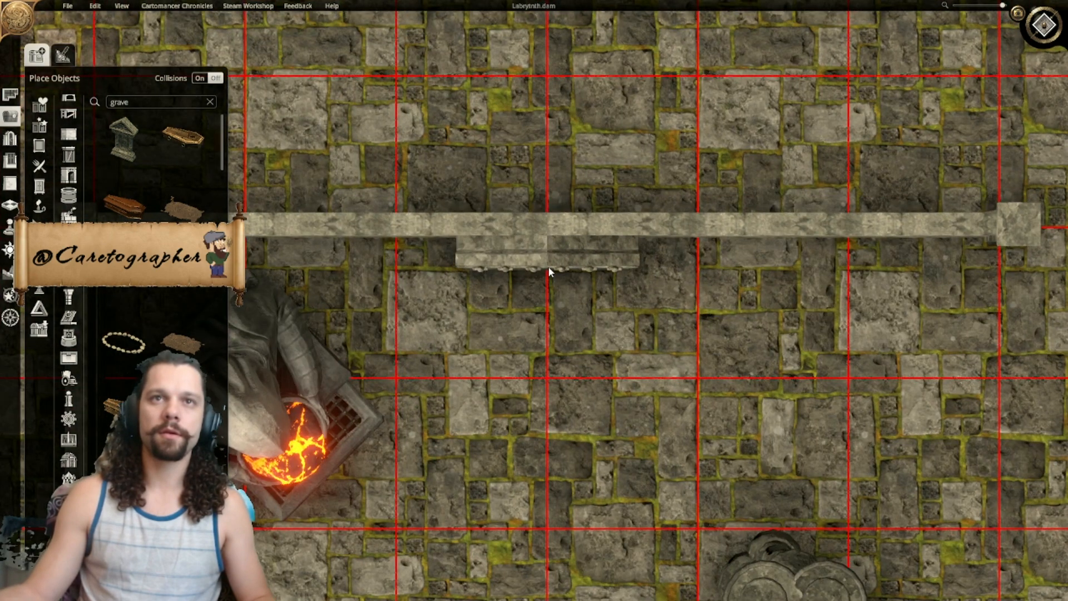
{"action": "left_click", "coordinate": [548, 265]}
{"action": "key", "text": "d"}
{"action": "key", "text": "w"}
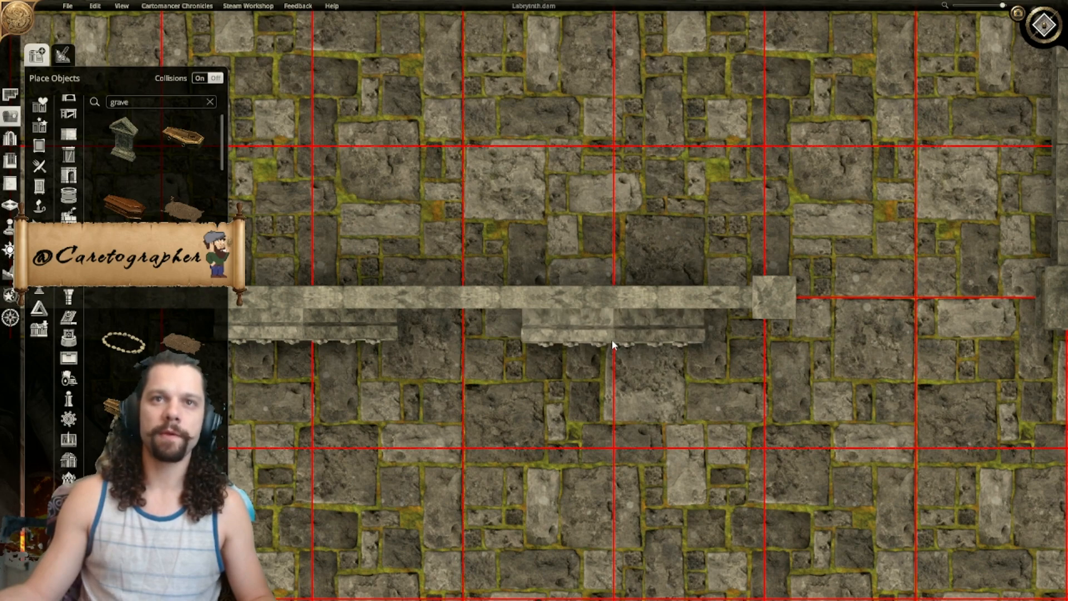
Step: Remove the two stone benches from the upper wall of the white-tiled room
{"action": "scroll", "coordinate": [612, 341], "scroll_direction": "down", "scroll_amount": 5}
{"action": "scroll", "coordinate": [522, 301], "scroll_direction": "down", "scroll_amount": 5}
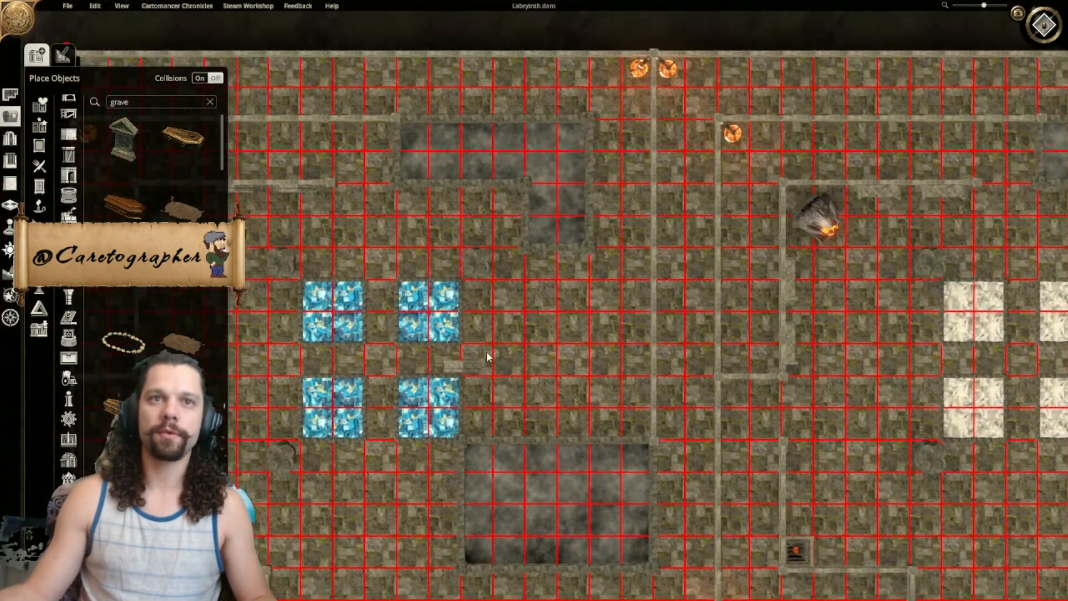
{"action": "middle_click_drag", "start_coordinate": [487, 357], "coordinate": [635, 280]}
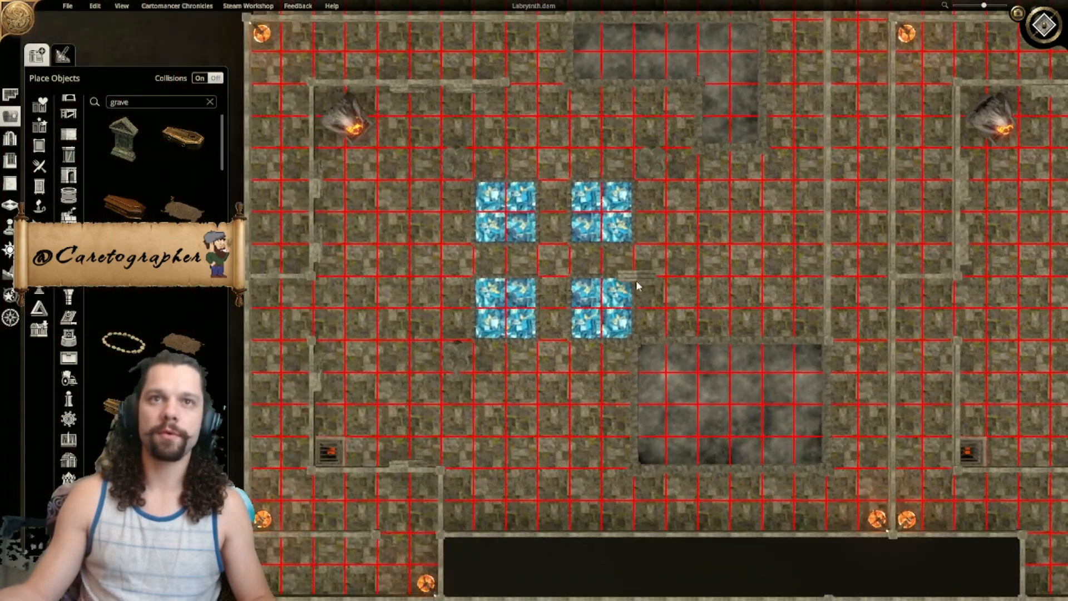
{"action": "middle_click_drag", "start_coordinate": [565, 299], "coordinate": [688, 285]}
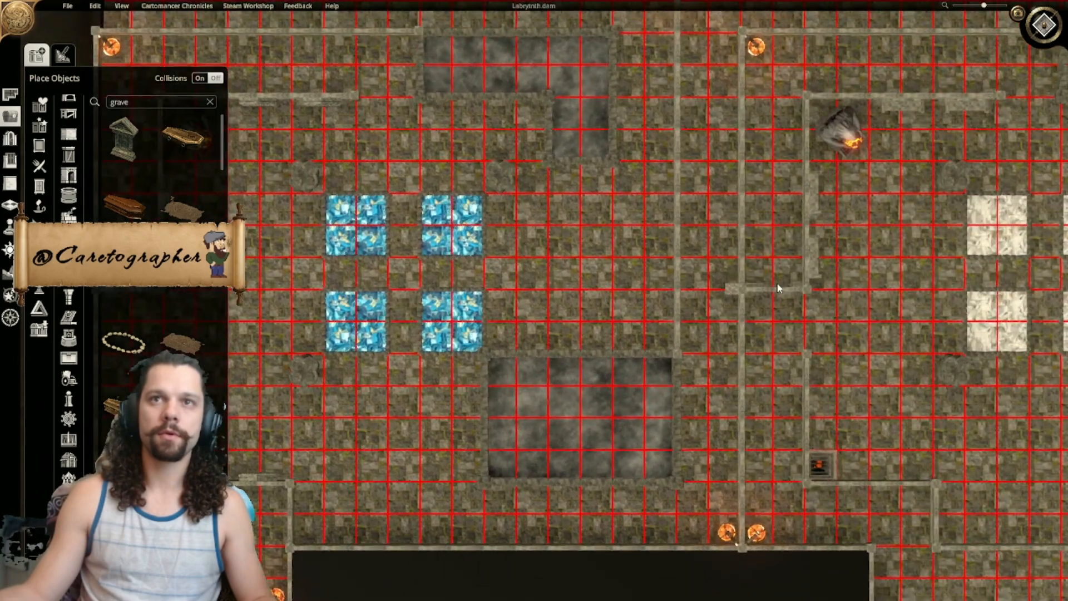
{"action": "middle_click_drag", "start_coordinate": [778, 288], "coordinate": [540, 296]}
{"action": "middle_click_drag", "start_coordinate": [689, 315], "coordinate": [591, 302]}
{"action": "scroll", "coordinate": [591, 302], "scroll_direction": "up", "scroll_amount": 1}
{"action": "scroll", "coordinate": [591, 302], "scroll_direction": "up", "scroll_amount": 3}
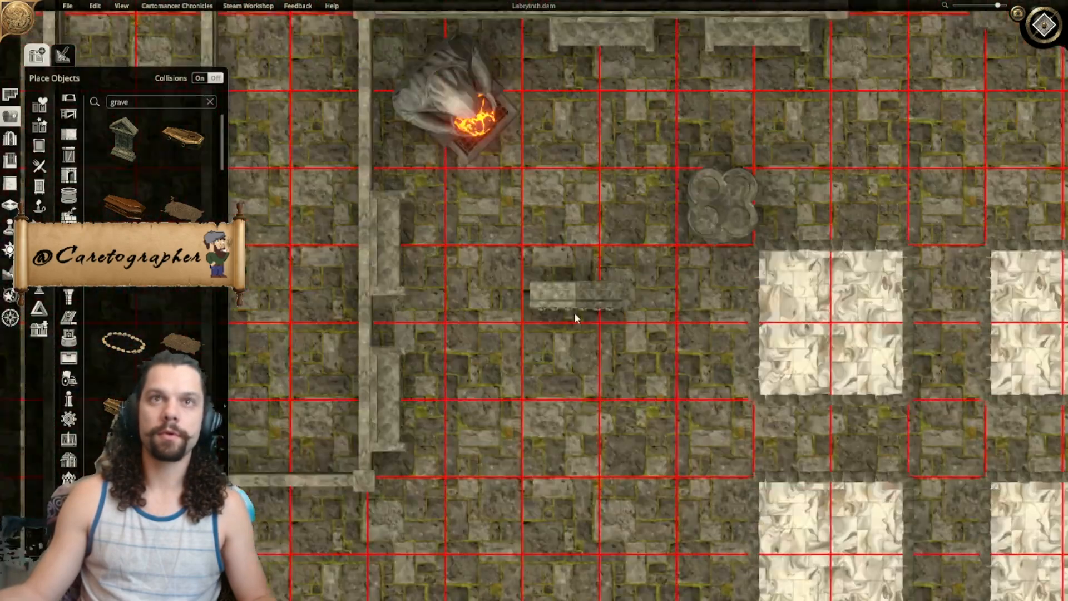
{"action": "middle_click_drag", "start_coordinate": [636, 178], "coordinate": [560, 295]}
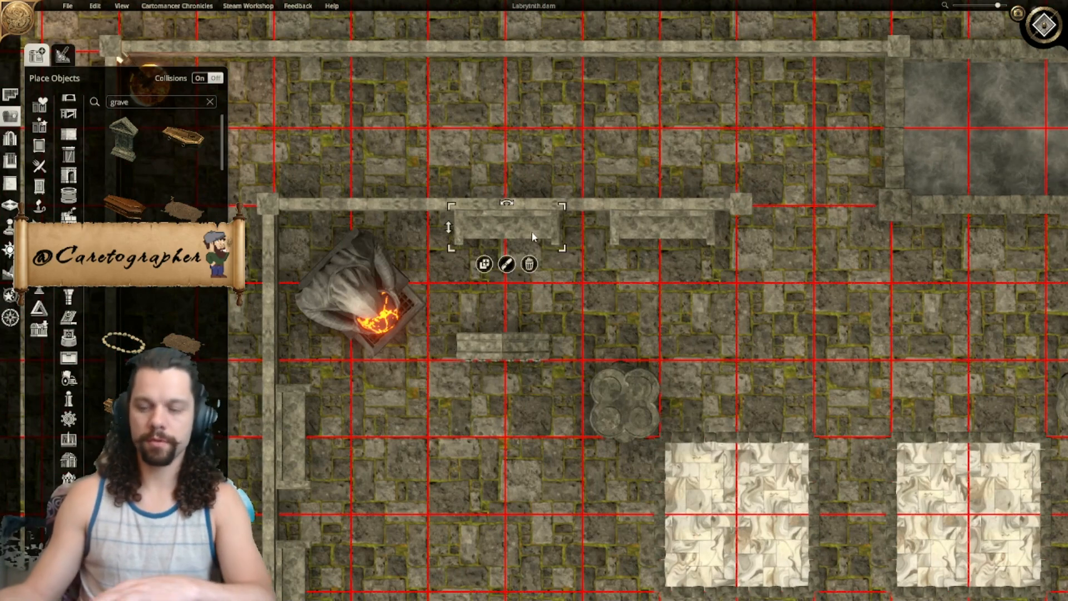
{"action": "key", "text": "Delete"}
{"action": "left_click", "coordinate": [677, 225]}
{"action": "key", "text": "Delete"}
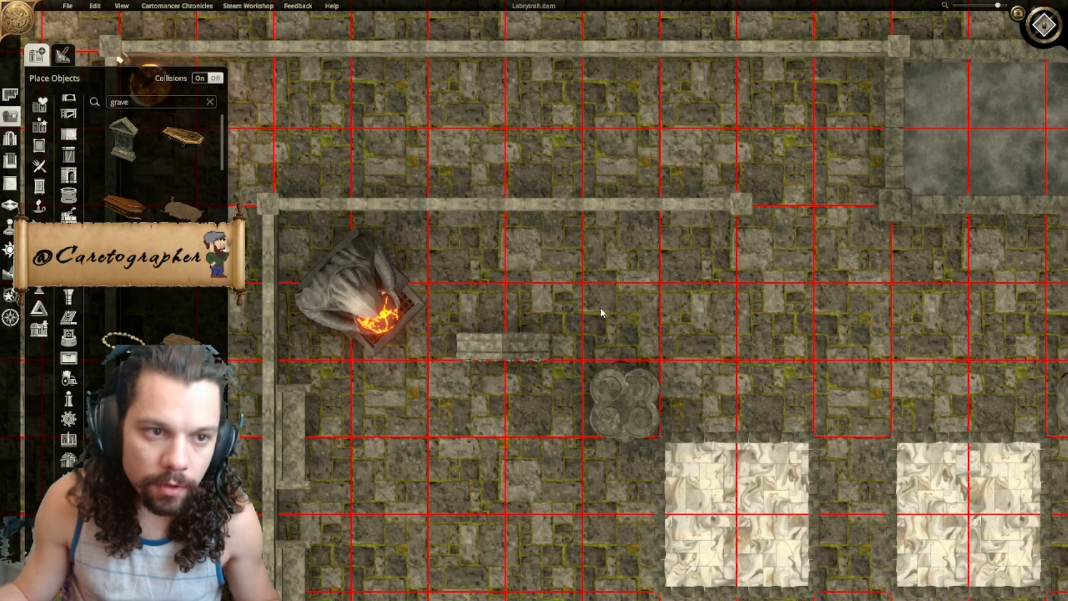
Step: Remove the two stone benches from the side wall below the white-tiled room's lava statue
{"action": "key", "text": "s"}
{"action": "key", "text": "a"}
{"action": "left_click", "coordinate": [418, 333]}
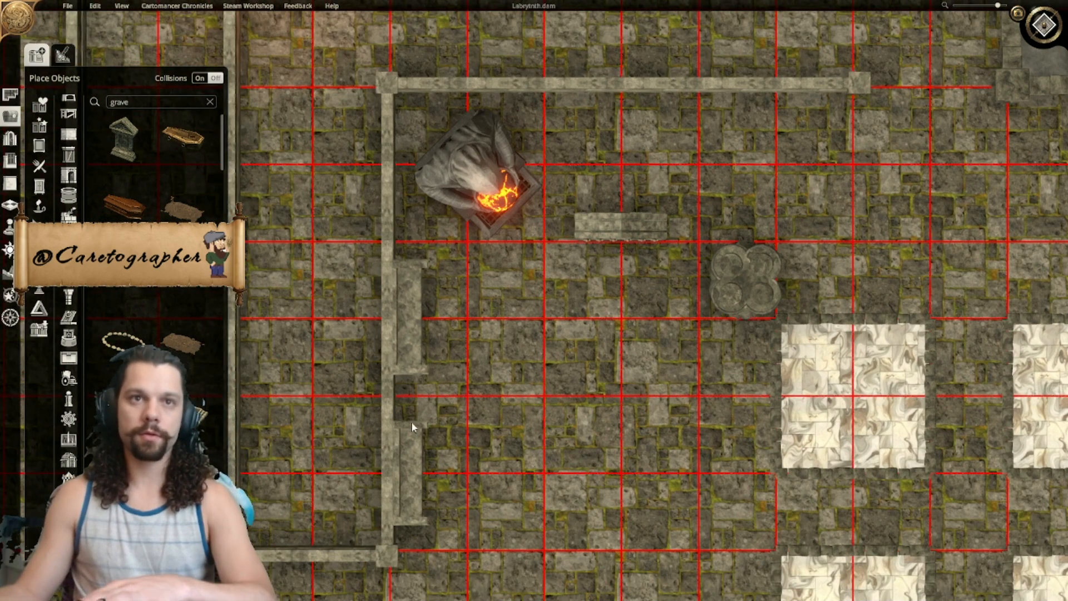
{"action": "key", "text": "Delete"}
Step: Set two tombs into the white-tiled room's upper wall beside the lava statue, facing the room and centred on grid lines
{"action": "key", "text": "w"}
{"action": "key", "text": "d"}
{"action": "left_click_drag", "start_coordinate": [467, 352], "coordinate": [486, 247]}
{"action": "scroll", "coordinate": [644, 281], "scroll_direction": "up", "scroll_amount": 4}
{"action": "left_click_drag", "start_coordinate": [555, 367], "coordinate": [542, 285]}
{"action": "left_click", "coordinate": [522, 346]}
{"action": "middle_click_drag", "start_coordinate": [817, 330], "coordinate": [596, 389]}
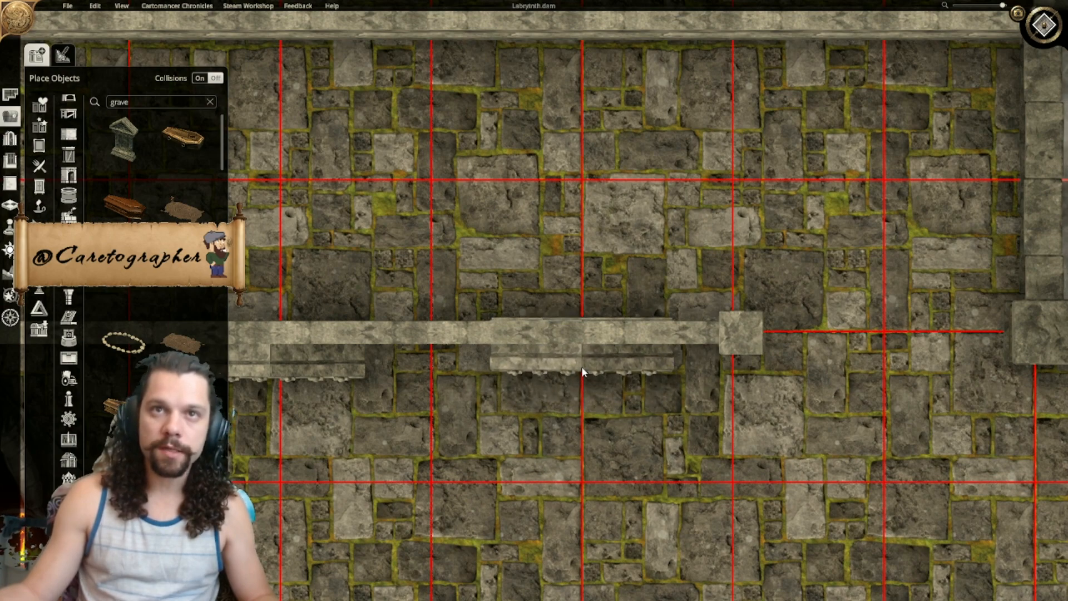
Step: Turn the tomb copy and place two tombs along the white-tiled room's side wall below the lava statue
{"action": "middle_click_drag", "start_coordinate": [559, 408], "coordinate": [609, 321]}
{"action": "scroll", "coordinate": [609, 316], "scroll_direction": "up", "scroll_amount": 6}
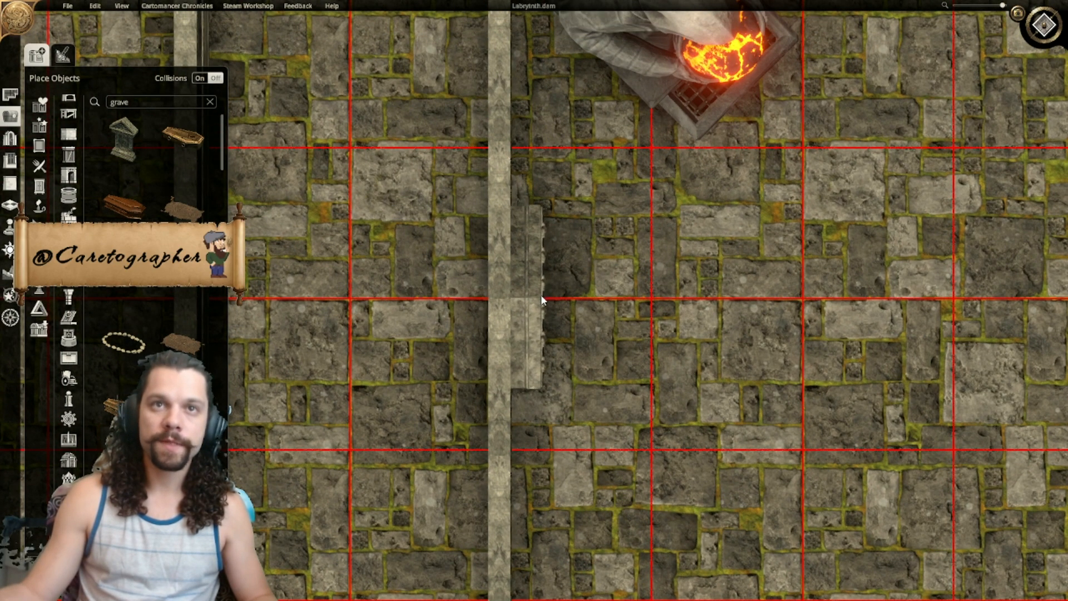
{"action": "left_click", "coordinate": [543, 292]}
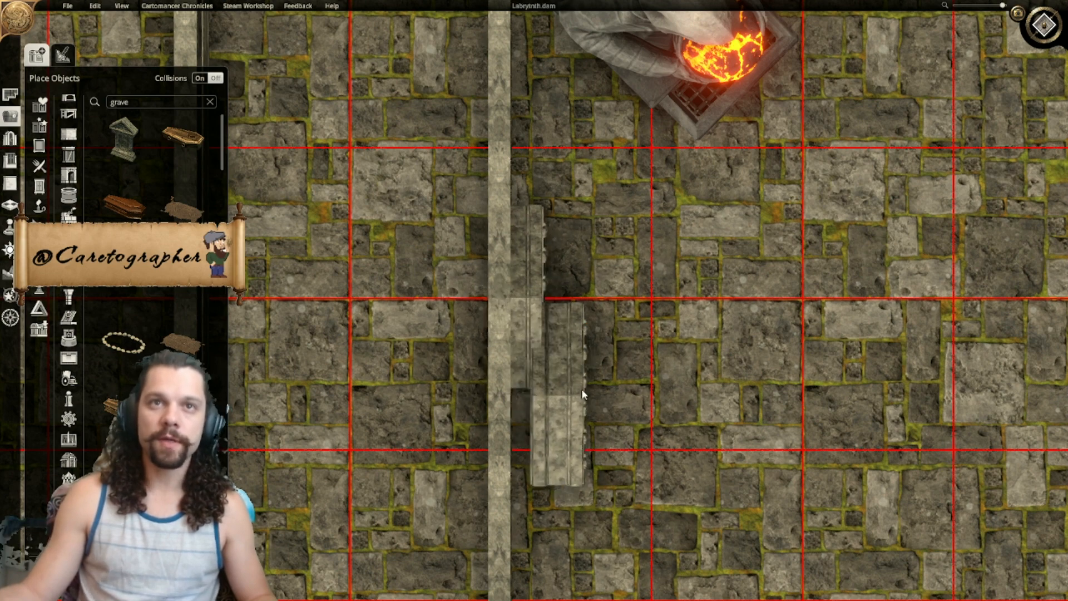
{"action": "right_click_drag", "start_coordinate": [581, 408], "coordinate": [601, 161]}
{"action": "right_click_drag", "start_coordinate": [606, 359], "coordinate": [601, 306]}
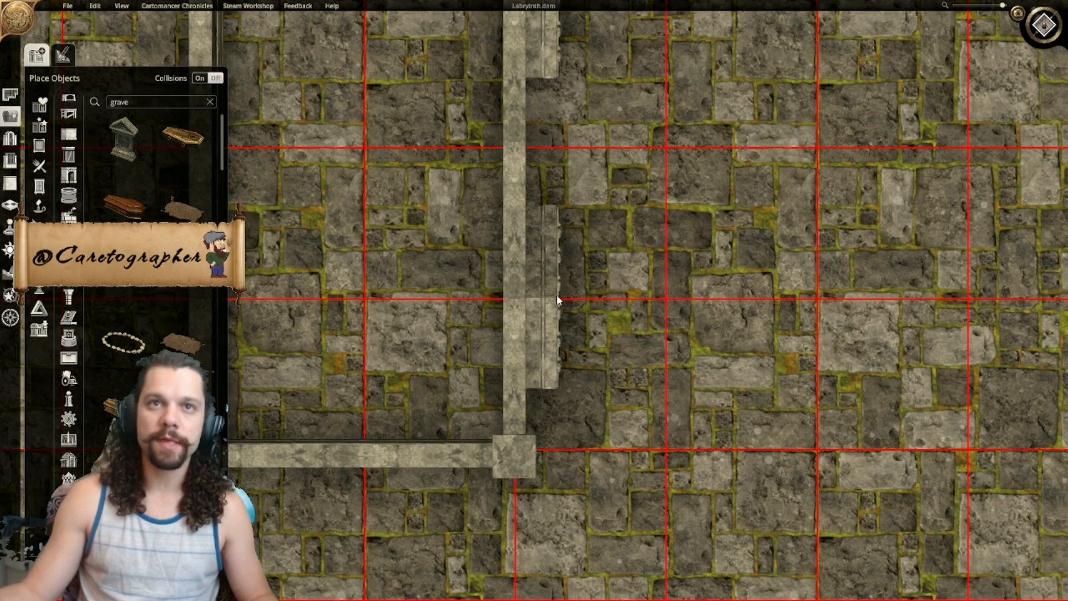
{"action": "left_click", "coordinate": [557, 296]}
Step: Place a tomb on the side wall above the white-tiled room's grated brazier and a rotated one on the lower wall beside it
{"action": "scroll", "coordinate": [661, 373], "scroll_direction": "down", "scroll_amount": 2}
{"action": "right_click_drag", "start_coordinate": [661, 367], "coordinate": [644, 308]}
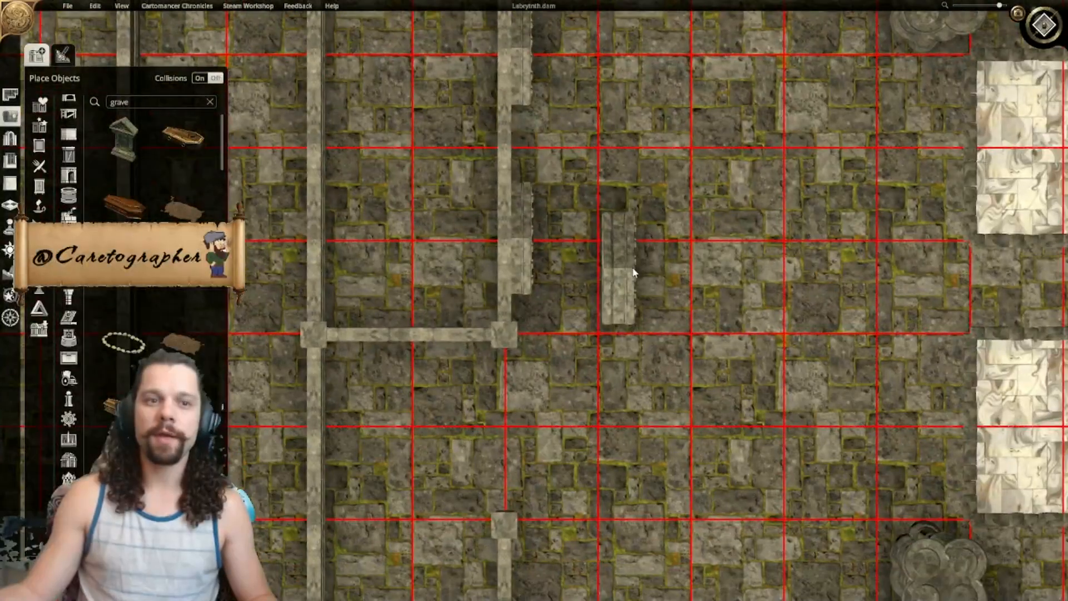
{"action": "scroll", "coordinate": [608, 250], "scroll_direction": "down", "scroll_amount": 3}
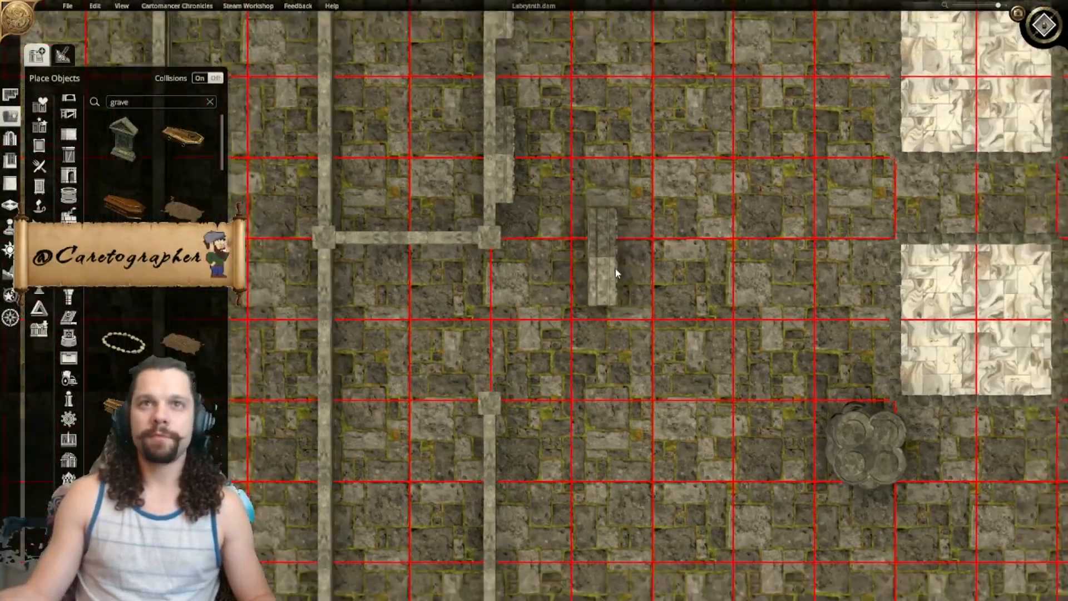
{"action": "right_click_drag", "start_coordinate": [590, 442], "coordinate": [577, 337]}
{"action": "scroll", "coordinate": [562, 267], "scroll_direction": "up", "scroll_amount": 5}
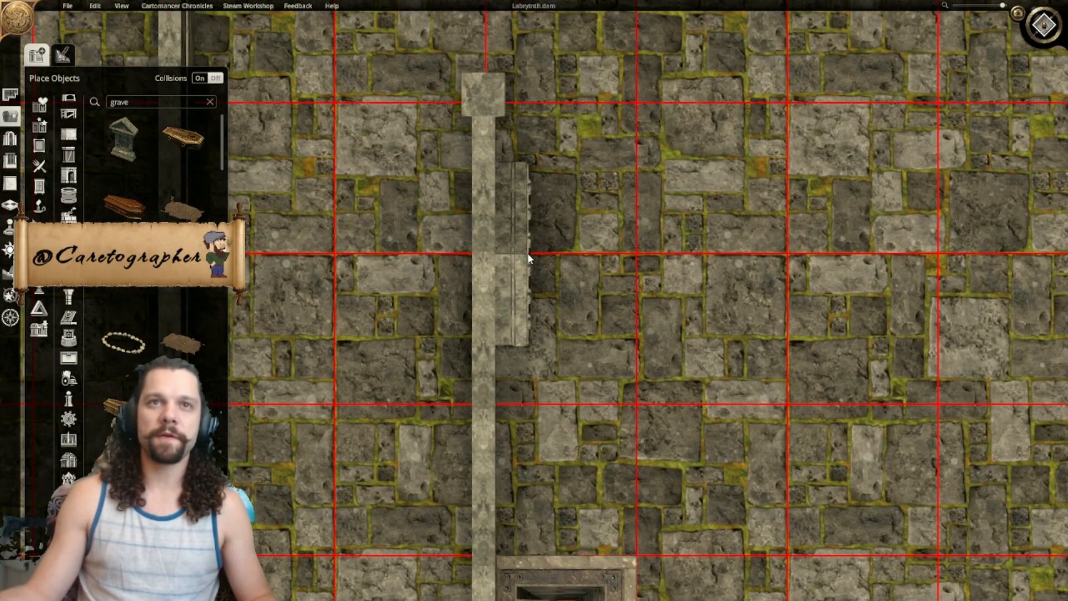
{"action": "right_click_drag", "start_coordinate": [606, 353], "coordinate": [524, 143]}
{"action": "right_click_drag", "start_coordinate": [723, 309], "coordinate": [411, 187]}
{"action": "key", "text": "r"}
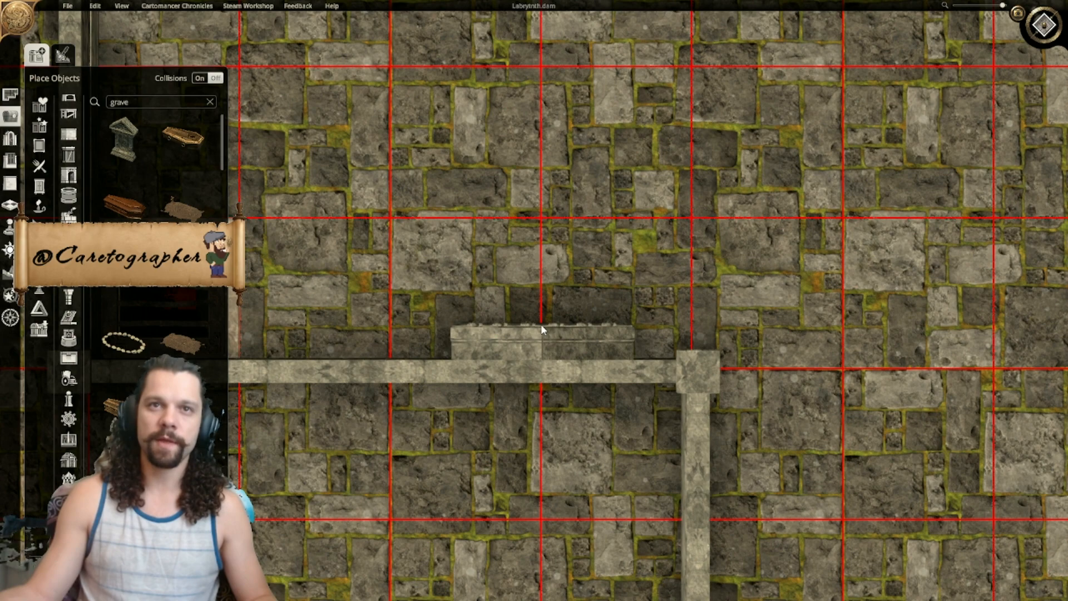
{"action": "scroll", "coordinate": [563, 310], "scroll_direction": "down", "scroll_amount": 8}
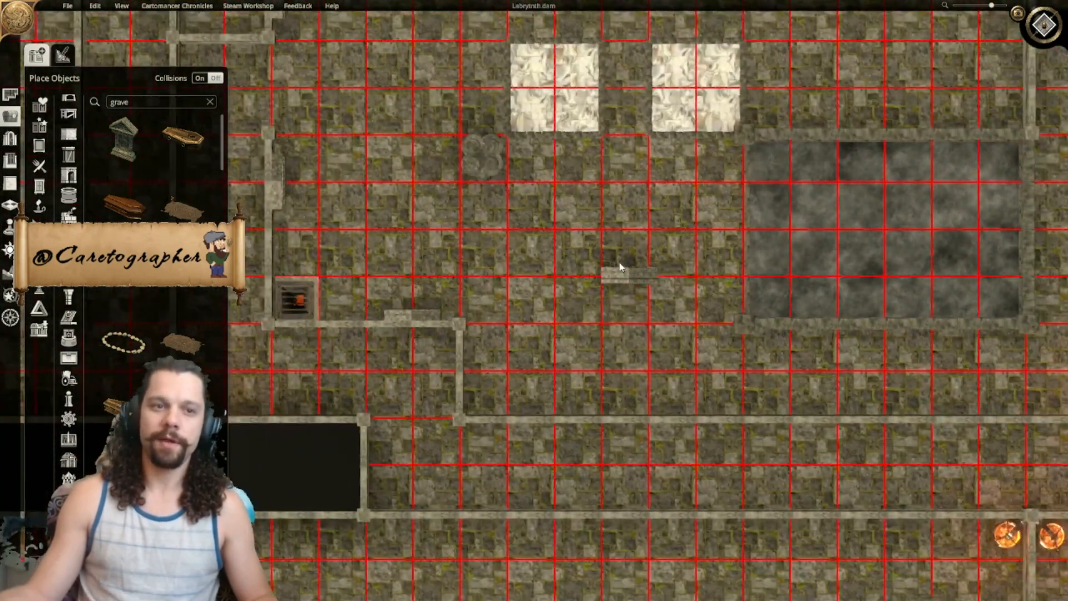
Step: Remove the stone benches from the upper wall of the red-tiled room
{"action": "middle_click_drag", "start_coordinate": [605, 272], "coordinate": [631, 334]}
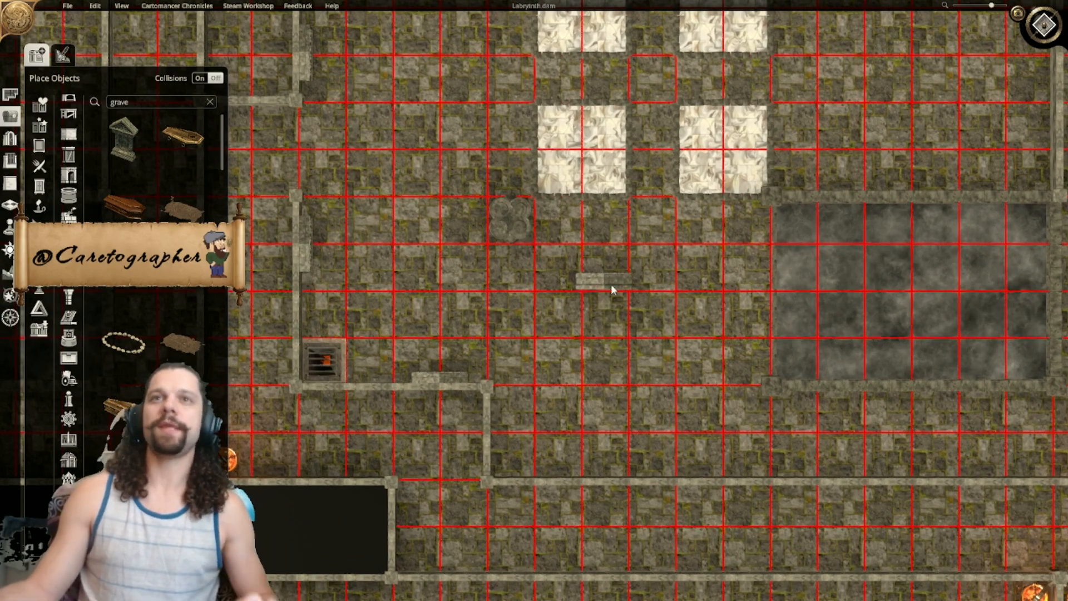
{"action": "middle_click_drag", "start_coordinate": [602, 272], "coordinate": [627, 320]}
{"action": "scroll", "coordinate": [636, 286], "scroll_direction": "down", "scroll_amount": 3}
{"action": "middle_click_drag", "start_coordinate": [589, 277], "coordinate": [627, 345]}
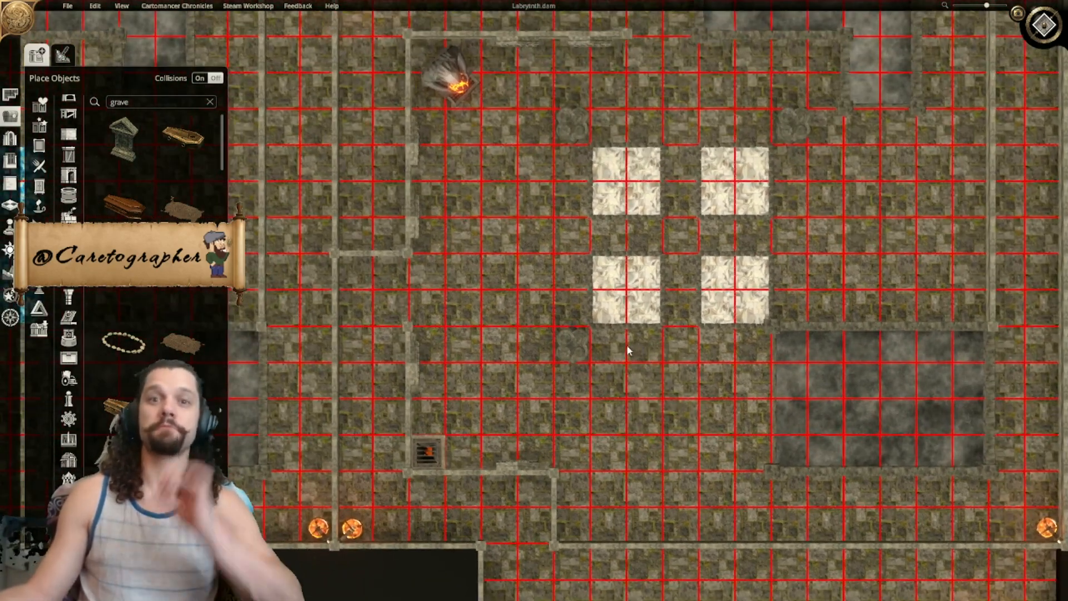
{"action": "middle_click_drag", "start_coordinate": [676, 230], "coordinate": [722, 370]}
{"action": "middle_click_drag", "start_coordinate": [649, 379], "coordinate": [743, 228]}
{"action": "middle_click_drag", "start_coordinate": [654, 467], "coordinate": [675, 139]}
{"action": "middle_click_drag", "start_coordinate": [644, 352], "coordinate": [637, 147]}
{"action": "middle_click_drag", "start_coordinate": [673, 287], "coordinate": [574, 262]}
{"action": "scroll", "coordinate": [575, 262], "scroll_direction": "up", "scroll_amount": 3}
{"action": "scroll", "coordinate": [575, 263], "scroll_direction": "up", "scroll_amount": 2}
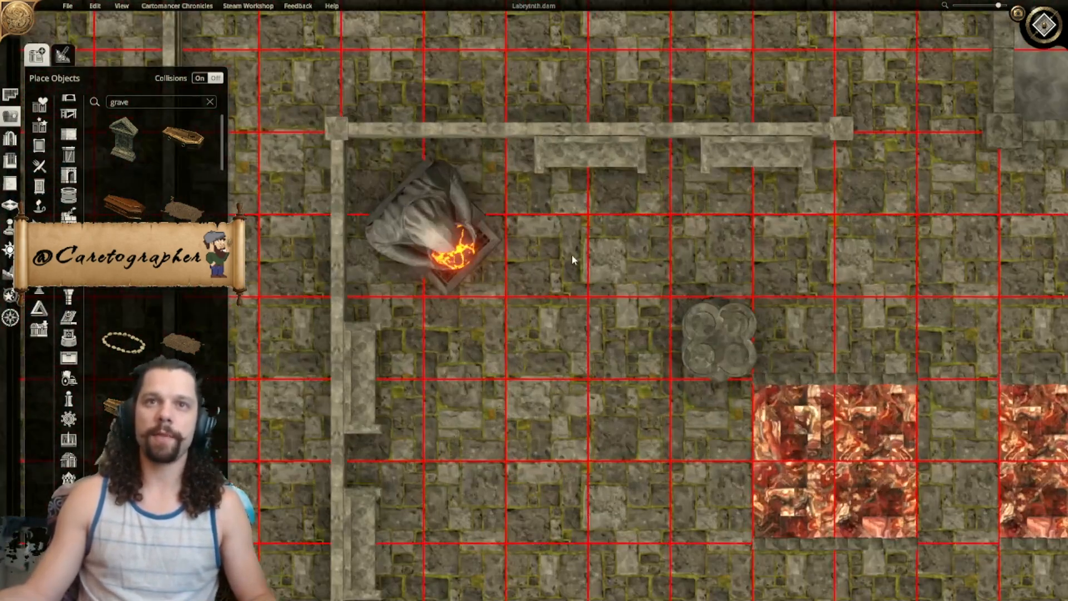
{"action": "left_click", "coordinate": [602, 160]}
{"action": "key", "text": "Delete"}
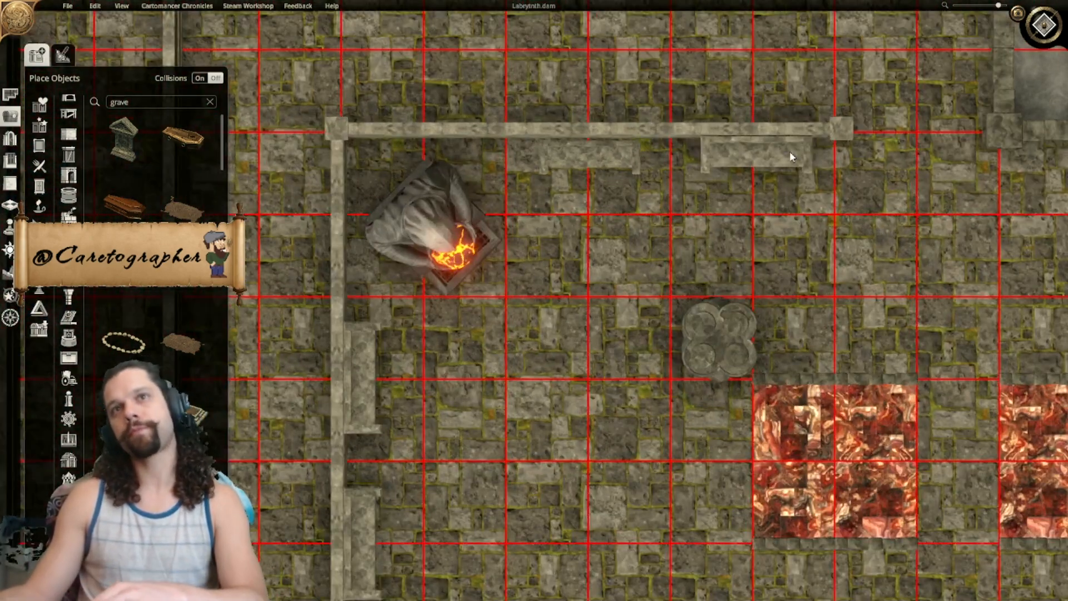
Step: Remove the two stone benches from the side wall below the red-tiled room's lava statue
{"action": "left_click", "coordinate": [370, 379]}
{"action": "key", "text": "Delete"}
{"action": "middle_click_drag", "start_coordinate": [407, 430], "coordinate": [458, 283]}
{"action": "left_click", "coordinate": [422, 366]}
{"action": "key", "text": "Delete"}
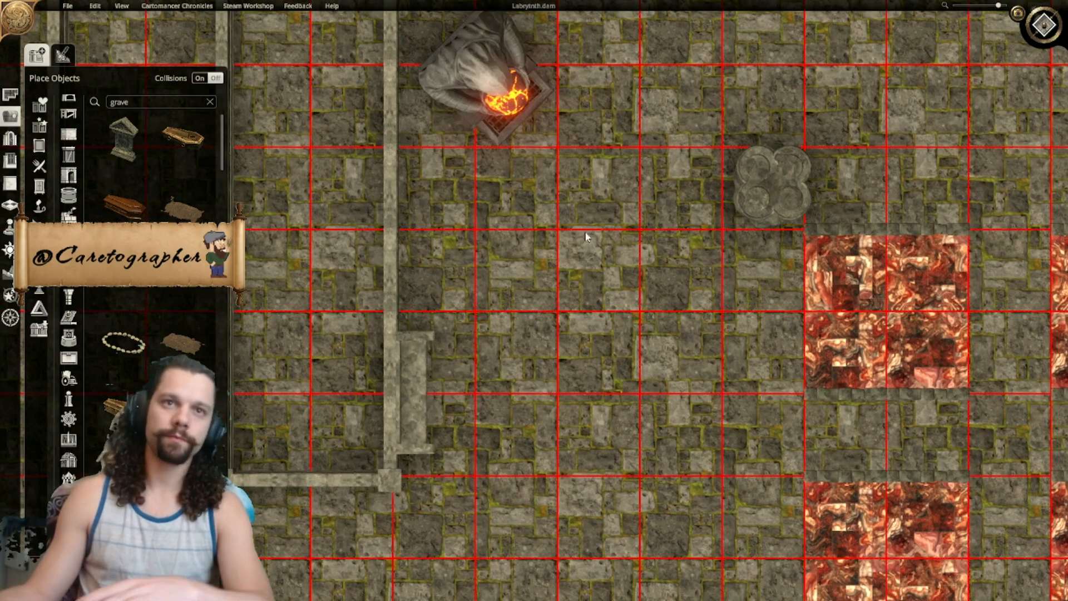
Step: Copy a tomb from the white-tiled room and bring it over to the red-tiled room
{"action": "scroll", "coordinate": [592, 218], "scroll_direction": "down", "scroll_amount": 6}
{"action": "middle_click_drag", "start_coordinate": [592, 218], "coordinate": [528, 461]}
{"action": "middle_click_drag", "start_coordinate": [568, 111], "coordinate": [558, 372]}
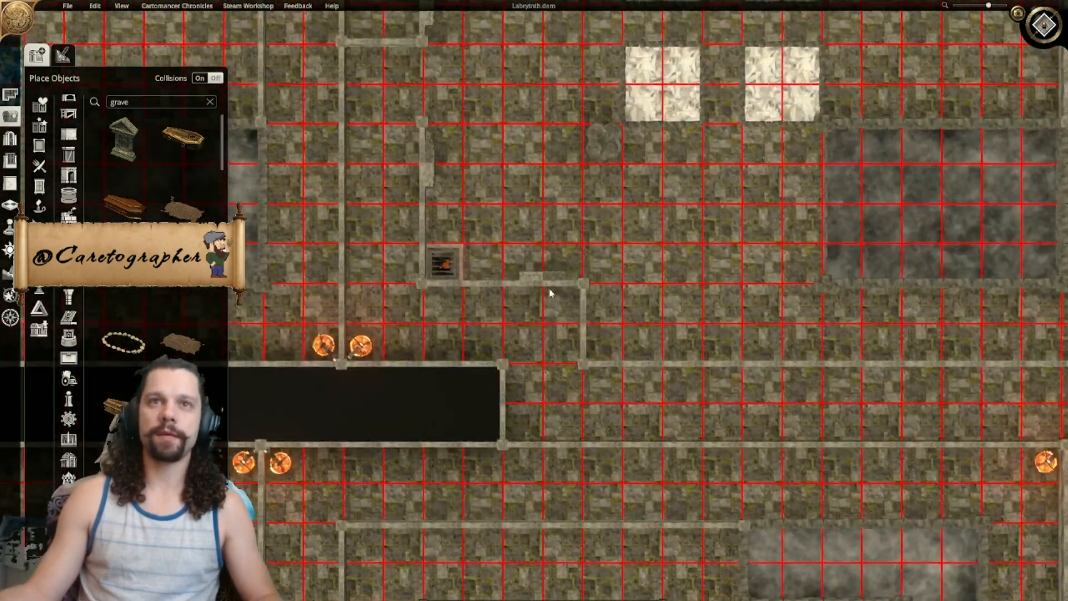
{"action": "middle_click_drag", "start_coordinate": [528, 415], "coordinate": [532, 43]}
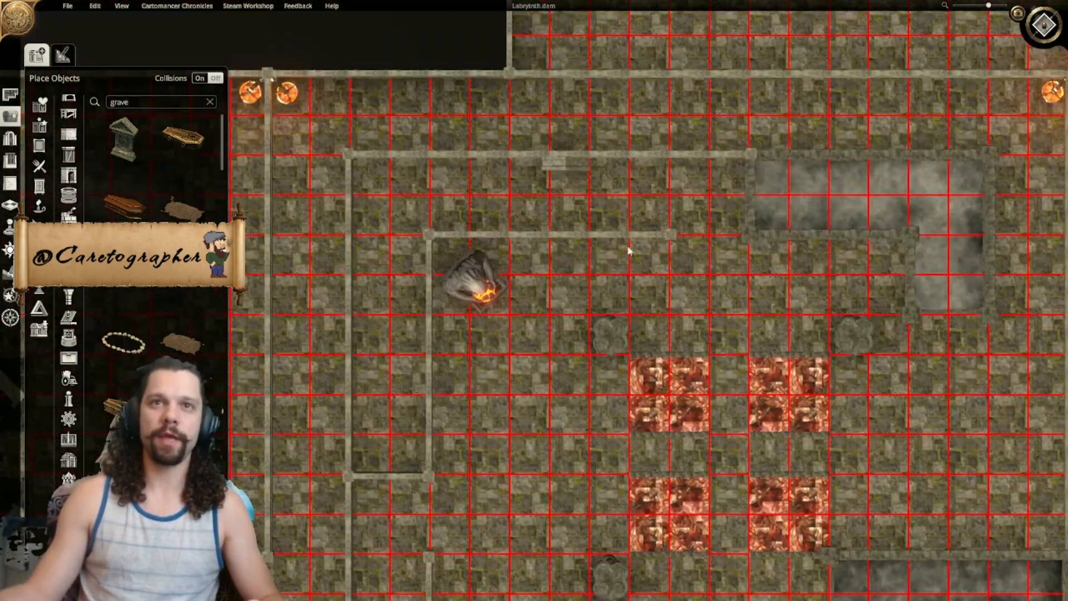
Step: Turn the tomb copy to face downward and set two tombs into the red-tiled room's upper wall, centred on grid lines
{"action": "scroll", "coordinate": [600, 183], "scroll_direction": "up", "scroll_amount": 8}
{"action": "middle_click_drag", "start_coordinate": [809, 178], "coordinate": [547, 267]}
{"action": "left_click_drag", "start_coordinate": [597, 200], "coordinate": [615, 248]}
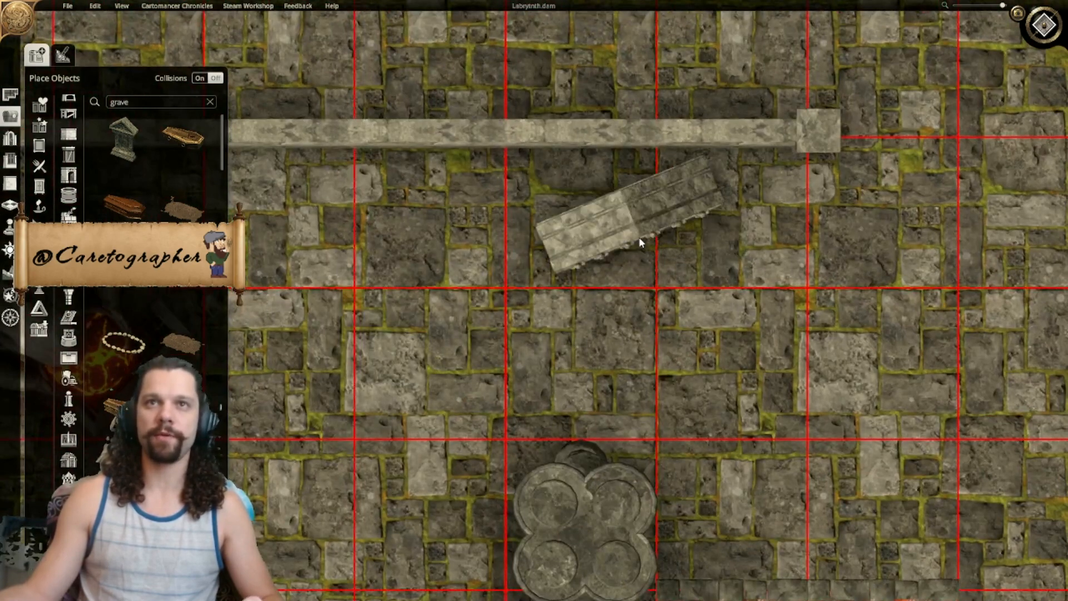
{"action": "middle_click_drag", "start_coordinate": [659, 239], "coordinate": [625, 322]}
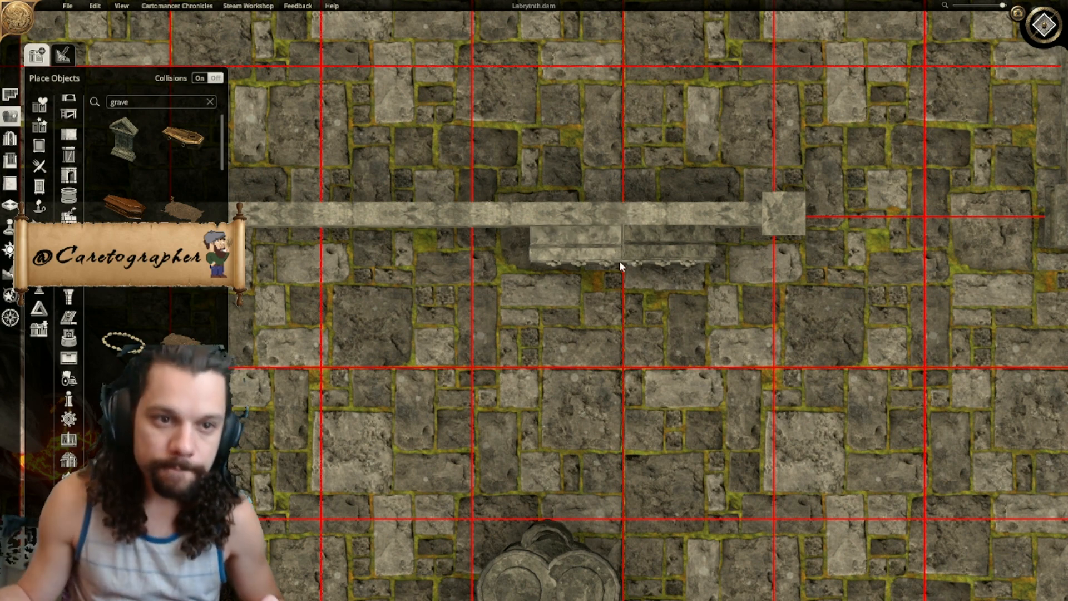
{"action": "left_click", "coordinate": [620, 259]}
{"action": "middle_click_drag", "start_coordinate": [579, 286], "coordinate": [795, 329]}
{"action": "mouse_move", "coordinate": [573, 322]}
{"action": "middle_mouse_down"}
{"action": "mouse_move", "coordinate": [662, 334]}
{"action": "mouse_move", "coordinate": [573, 323]}
{"action": "middle_mouse_up"}
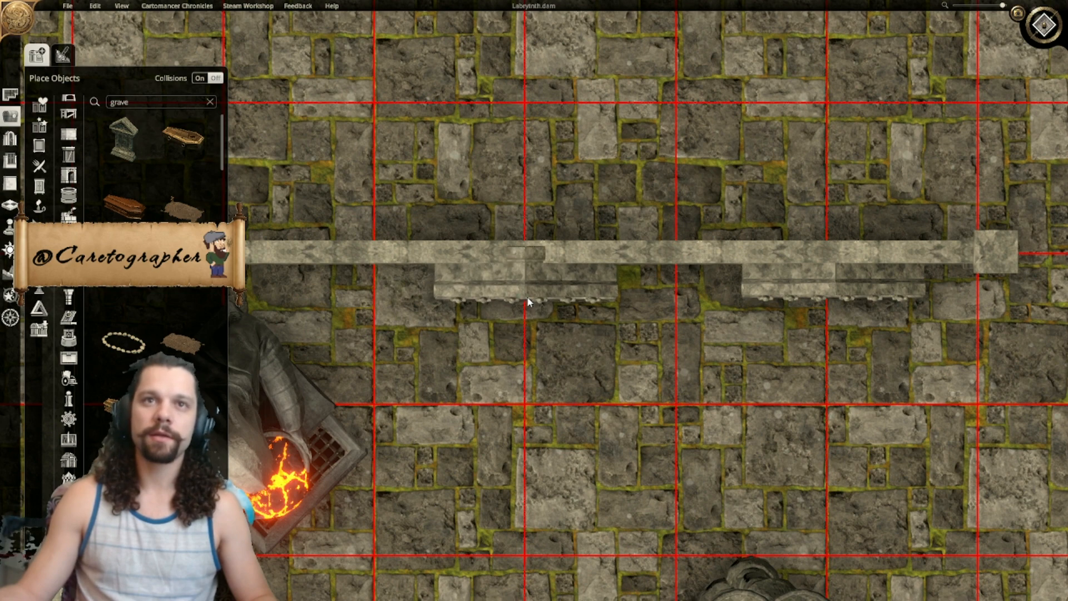
{"action": "left_click", "coordinate": [528, 302]}
Step: Set three tombs into the red-tiled room's side wall below the lava statue, each centred on a grid line
{"action": "right_click_drag", "start_coordinate": [462, 439], "coordinate": [859, 11]}
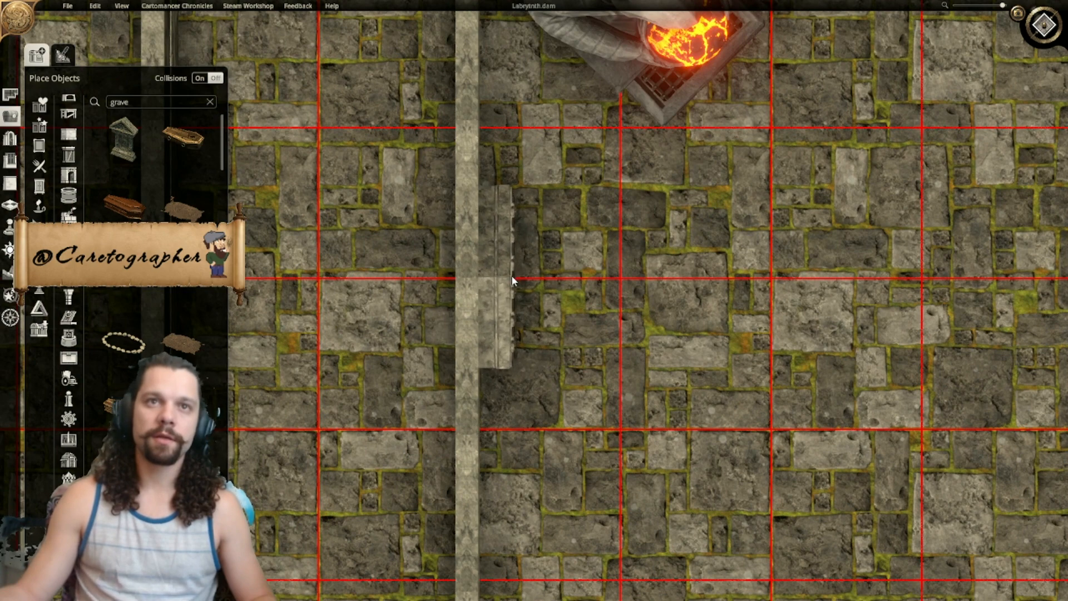
{"action": "left_click", "coordinate": [512, 277]}
{"action": "right_click_drag", "start_coordinate": [563, 391], "coordinate": [616, 111]}
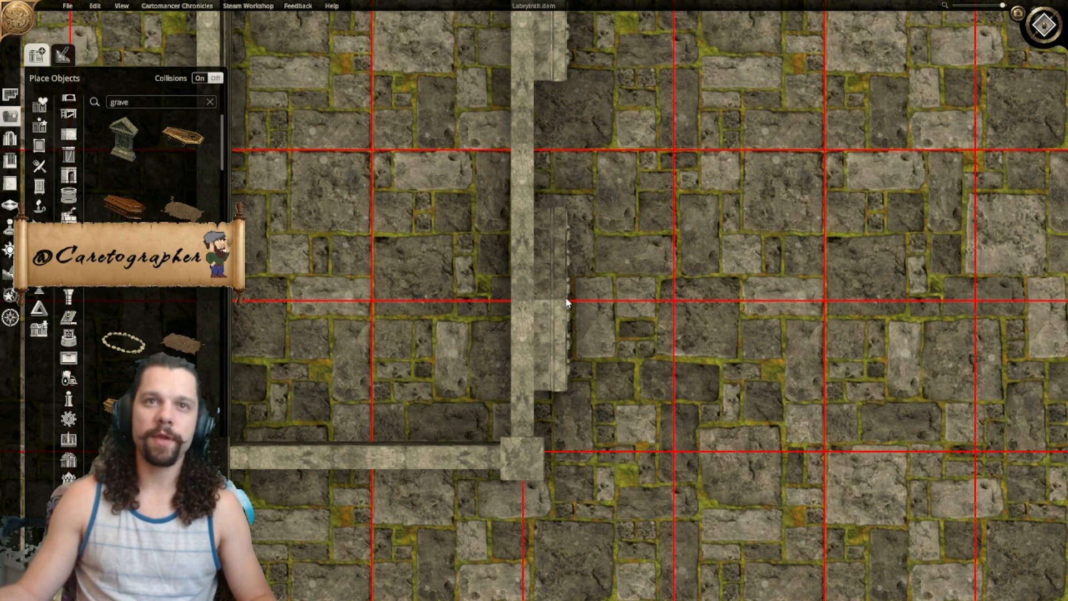
{"action": "left_click", "coordinate": [566, 303]}
{"action": "right_click_drag", "start_coordinate": [628, 378], "coordinate": [618, 139]}
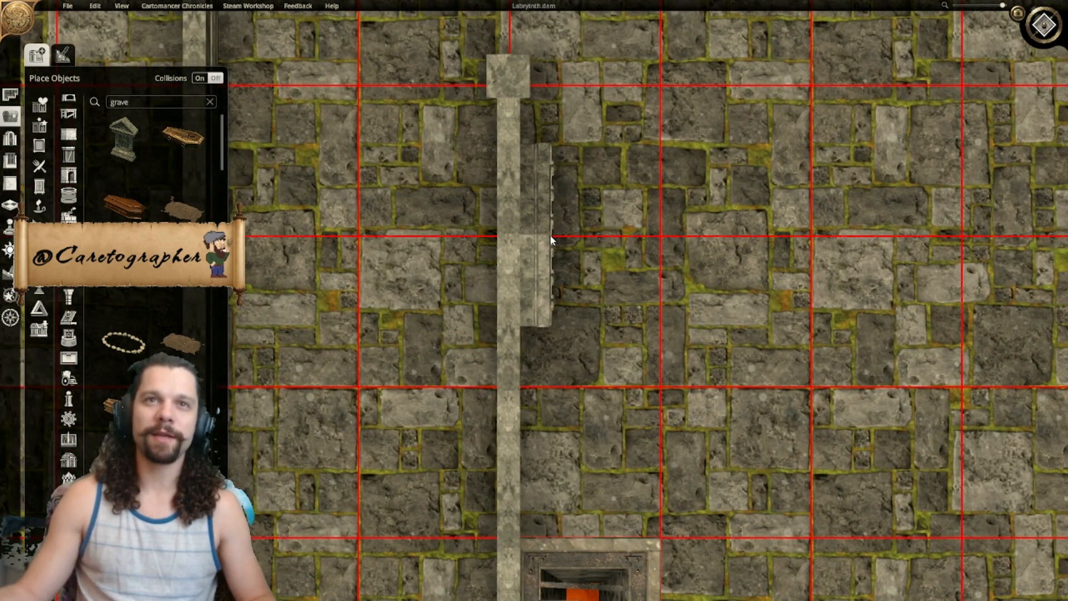
{"action": "left_click", "coordinate": [552, 234]}
{"action": "right_click_drag", "start_coordinate": [611, 296], "coordinate": [613, 51]}
Step: Set one upward-facing tomb into the red-tiled room's lower wall, centred on a grid line
{"action": "right_click_drag", "start_coordinate": [801, 345], "coordinate": [327, 128]}
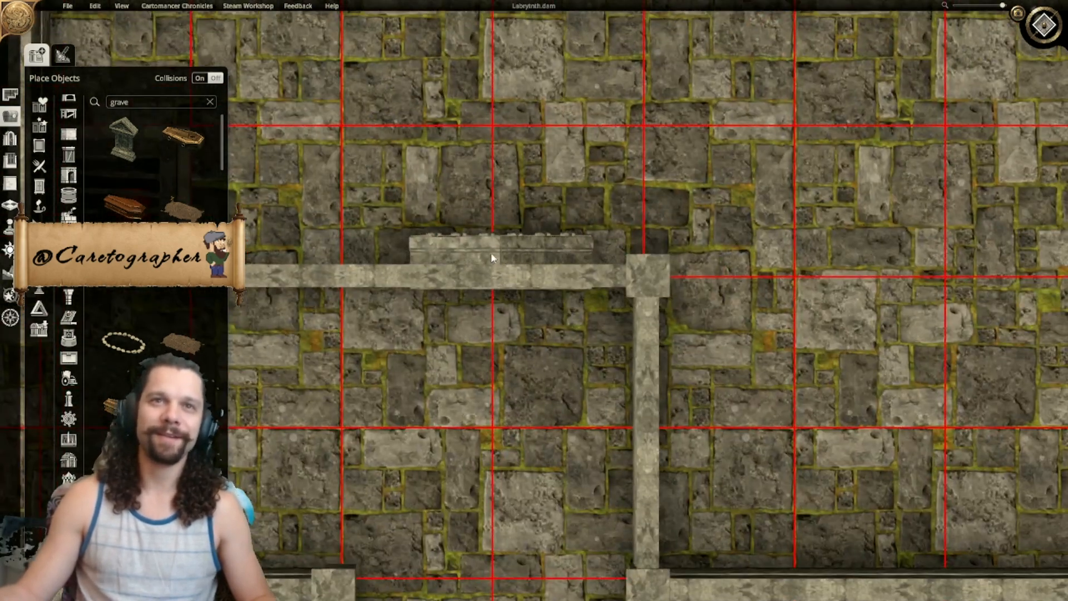
{"action": "right_click_drag", "start_coordinate": [491, 254], "coordinate": [520, 308]}
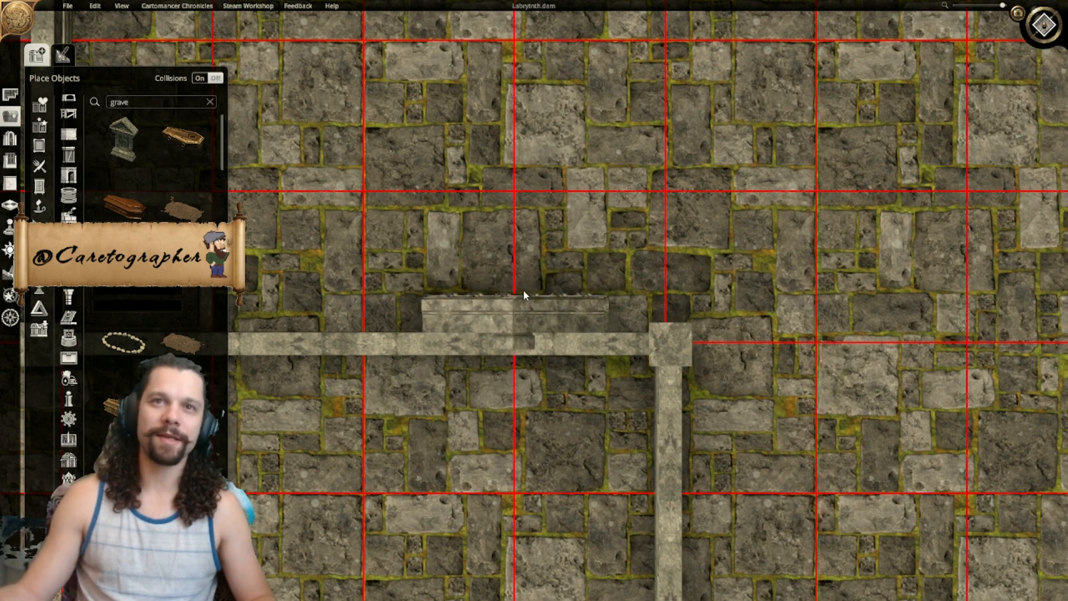
{"action": "left_click", "coordinate": [516, 296]}
Step: Compare the furnishings of the red-tiled room with those of the neighbouring black-tiled room
{"action": "scroll", "coordinate": [612, 340], "scroll_direction": "down", "scroll_amount": 5}
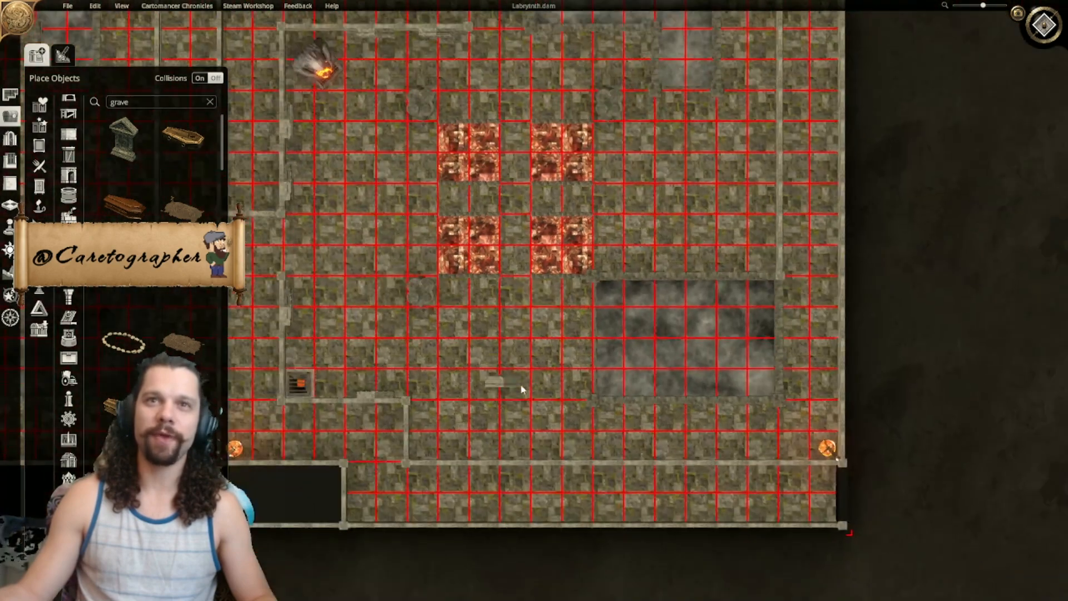
{"action": "scroll", "coordinate": [503, 312], "scroll_direction": "up", "scroll_amount": 4}
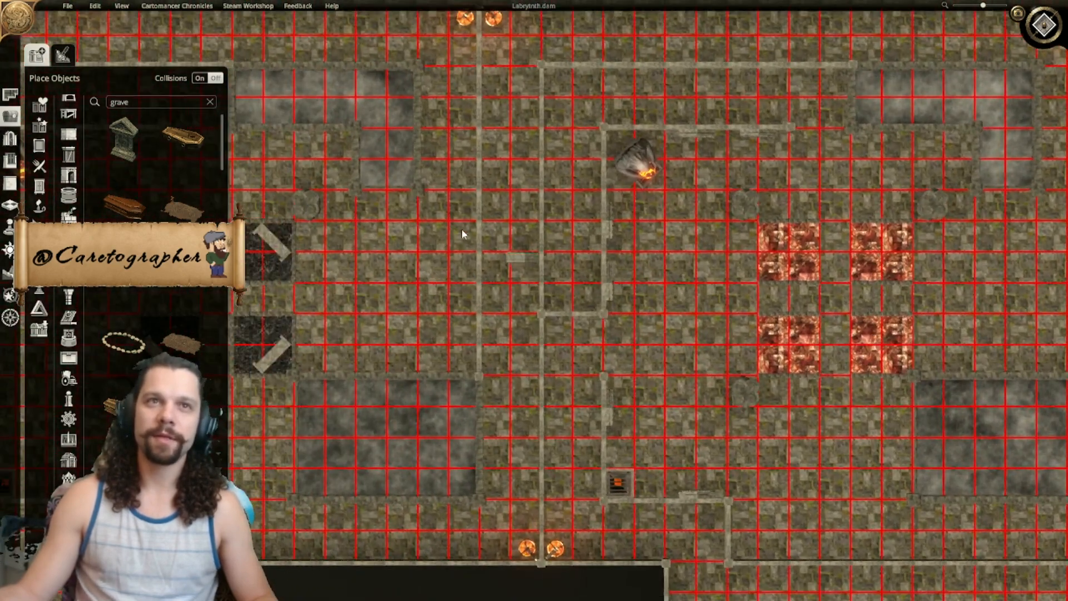
{"action": "right_click_drag", "start_coordinate": [451, 226], "coordinate": [631, 258]}
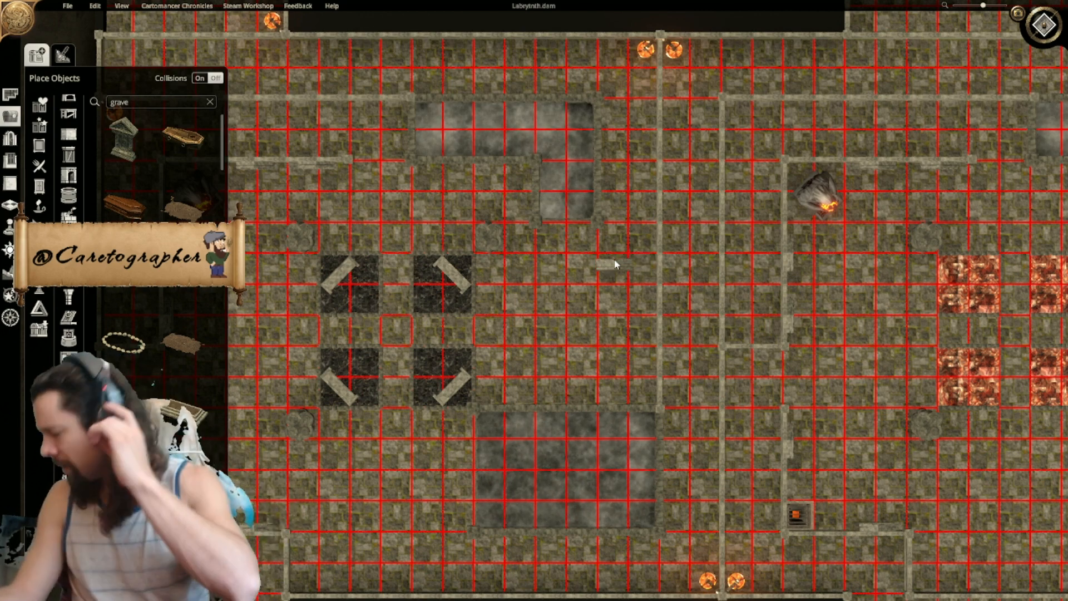
{"action": "right_click_drag", "start_coordinate": [531, 293], "coordinate": [603, 335]}
{"action": "scroll", "coordinate": [729, 273], "scroll_direction": "down", "scroll_amount": 3}
{"action": "right_click_drag", "start_coordinate": [737, 250], "coordinate": [610, 350]}
{"action": "right_click_drag", "start_coordinate": [481, 374], "coordinate": [611, 249]}
{"action": "scroll", "coordinate": [613, 245], "scroll_direction": "down", "scroll_amount": 3}
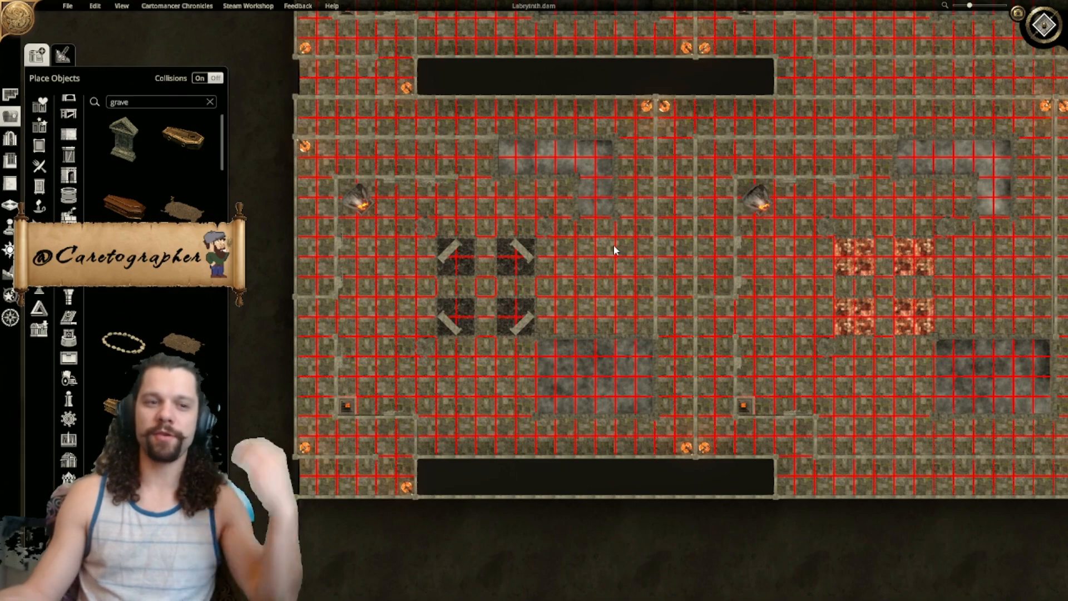
Step: Copy a diagonal stone slab from the black-tiled room and place one on each of the two lower red-tiled squares
{"action": "scroll", "coordinate": [507, 345], "scroll_direction": "up", "scroll_amount": 5}
{"action": "left_click", "coordinate": [508, 356]}
{"action": "left_click", "coordinate": [487, 393]}
{"action": "right_click_drag", "start_coordinate": [992, 348], "coordinate": [413, 316]}
{"action": "right_click_drag", "start_coordinate": [762, 343], "coordinate": [506, 346]}
{"action": "scroll", "coordinate": [558, 296], "scroll_direction": "up", "scroll_amount": 1}
{"action": "scroll", "coordinate": [557, 296], "scroll_direction": "up", "scroll_amount": 4}
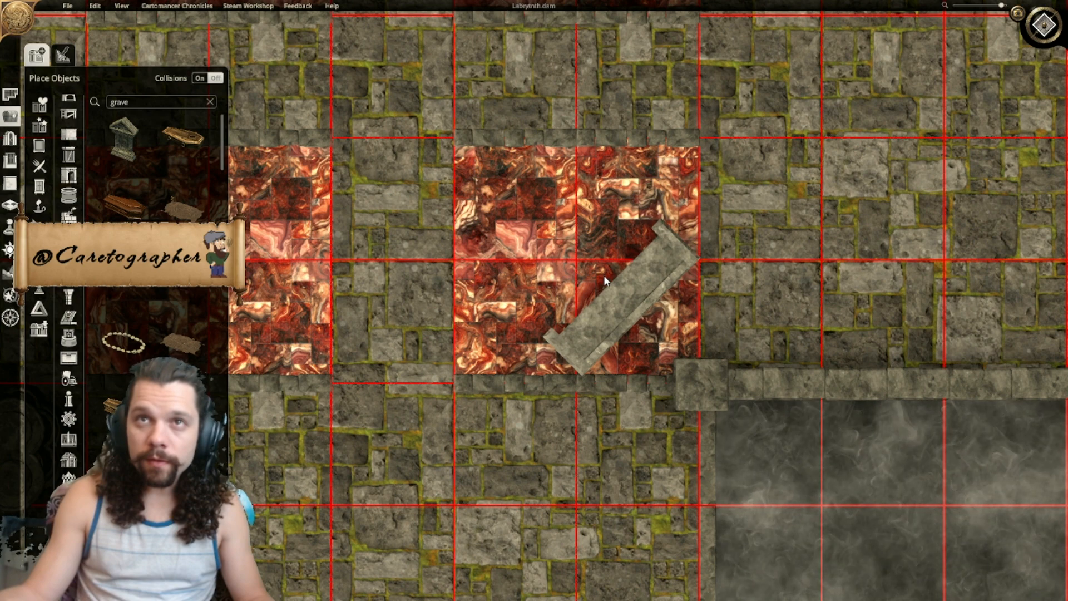
{"action": "left_click", "coordinate": [605, 277]}
{"action": "right_click_drag", "start_coordinate": [559, 248], "coordinate": [847, 281]}
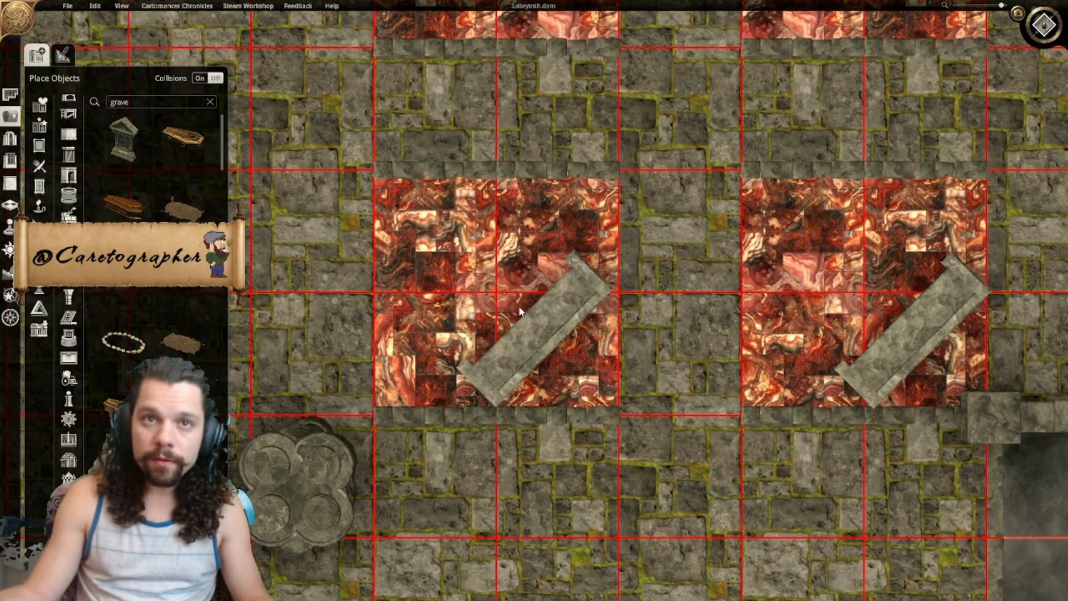
{"action": "left_click", "coordinate": [519, 305]}
Step: Place a diagonal stone slab on each of the two upper red-tiled squares
{"action": "right_click_drag", "start_coordinate": [513, 201], "coordinate": [538, 345]}
{"action": "right_click_drag", "start_coordinate": [578, 207], "coordinate": [569, 374]}
{"action": "left_click", "coordinate": [533, 251]}
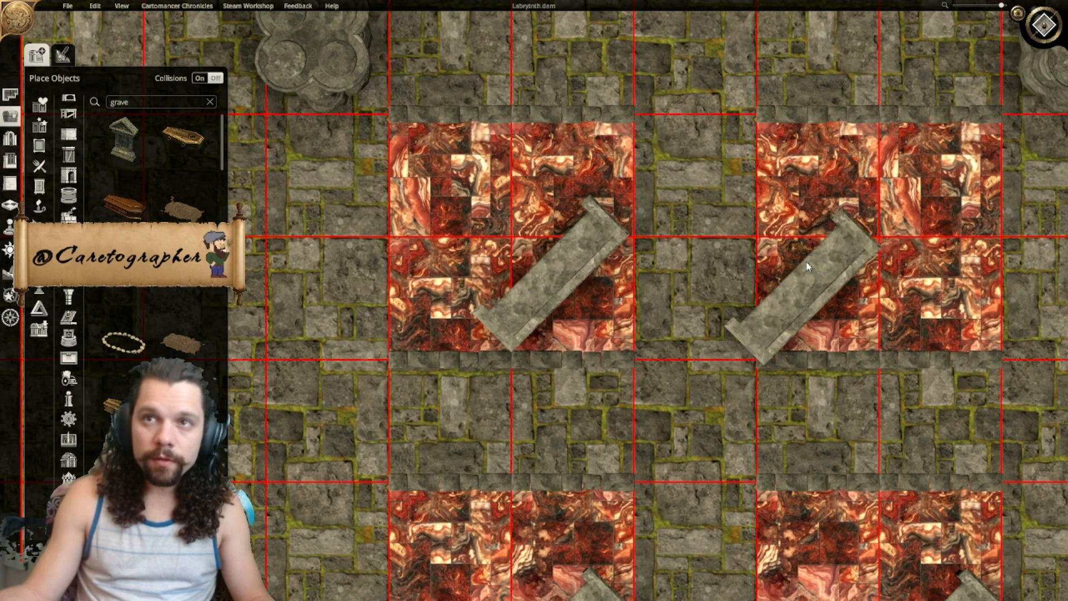
{"action": "right_click_drag", "start_coordinate": [668, 236], "coordinate": [543, 305]}
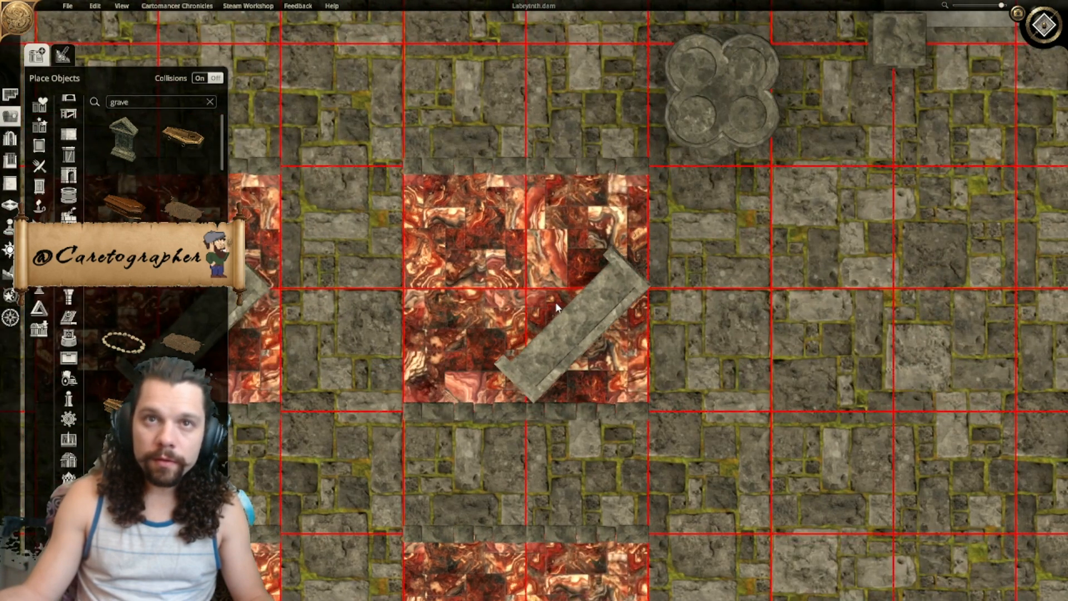
{"action": "left_click", "coordinate": [549, 308]}
{"action": "right_click_drag", "start_coordinate": [503, 226], "coordinate": [602, 225]}
Step: Copy a Free-standing Bannister edging piece, turn it vertical and edge the outer sides of the two right-hand red squares
{"action": "right_click", "coordinate": [625, 398]}
{"action": "right_click_drag", "start_coordinate": [628, 399], "coordinate": [578, 286]}
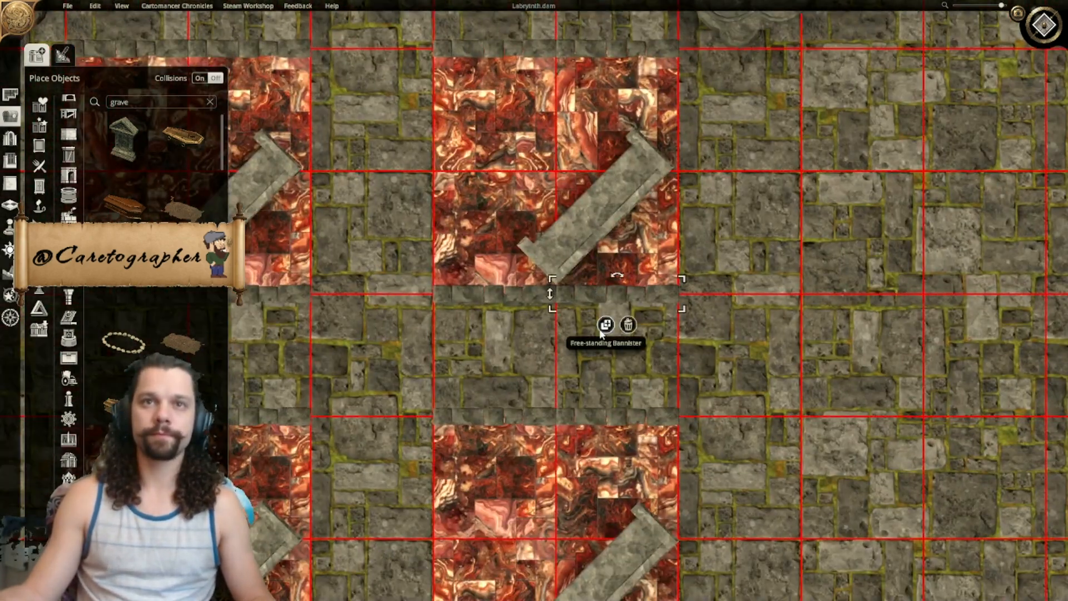
{"action": "left_click", "coordinate": [679, 236]}
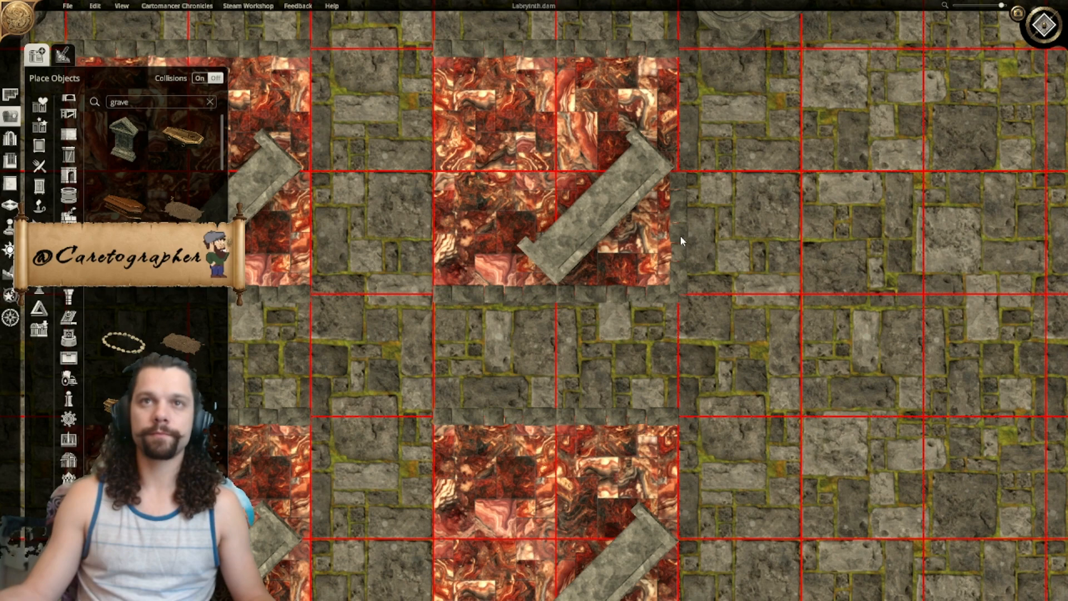
{"action": "left_click", "coordinate": [679, 470]}
Step: Add vertical bannister edging to the inner sides of the red-tiled squares facing the central aisle
{"action": "right_click_drag", "start_coordinate": [691, 546], "coordinate": [717, 347]}
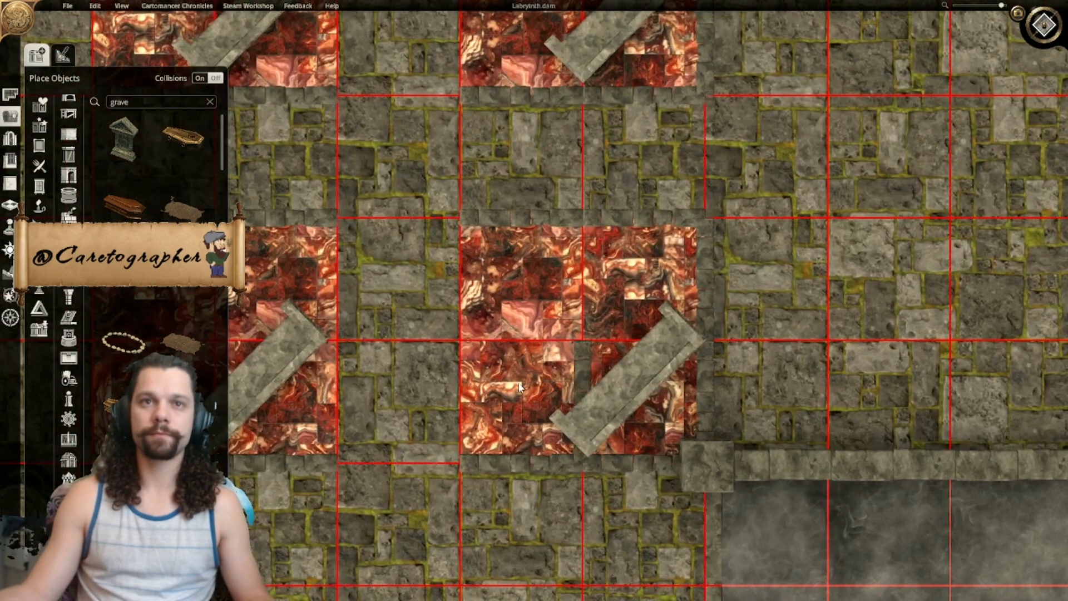
{"action": "right_click_drag", "start_coordinate": [486, 237], "coordinate": [717, 207]}
{"action": "left_click", "coordinate": [671, 90]}
{"action": "right_click_drag", "start_coordinate": [617, 91], "coordinate": [662, 288]}
{"action": "left_click", "coordinate": [640, 289]}
{"action": "left_click", "coordinate": [634, 373]}
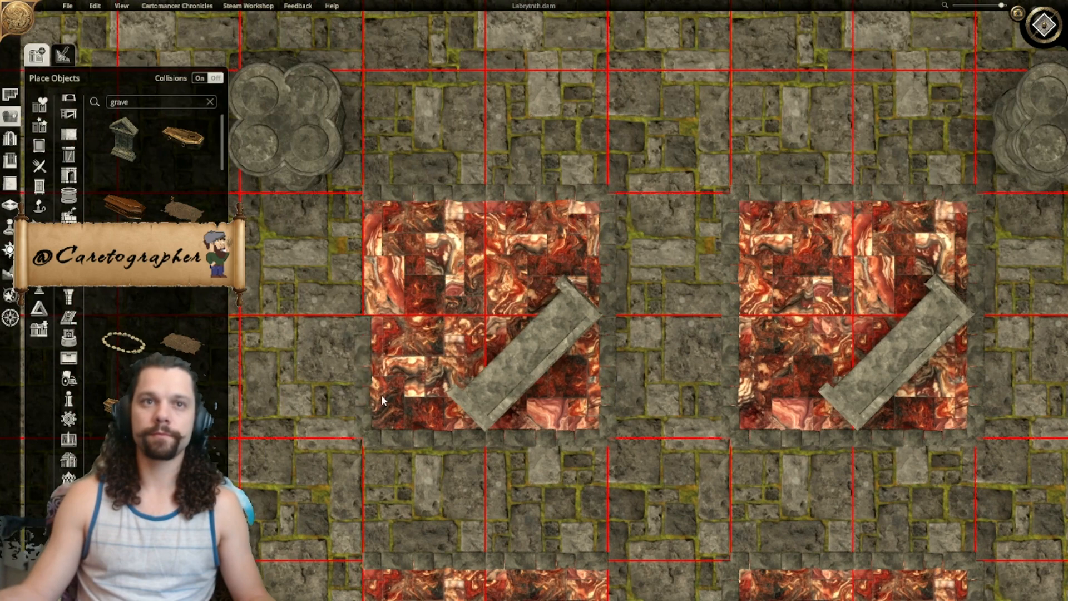
Step: Add vertical bannister edging along the outer sides of the two left-hand red squares
{"action": "left_click", "coordinate": [383, 394]}
{"action": "right_click_drag", "start_coordinate": [405, 589], "coordinate": [426, 323]}
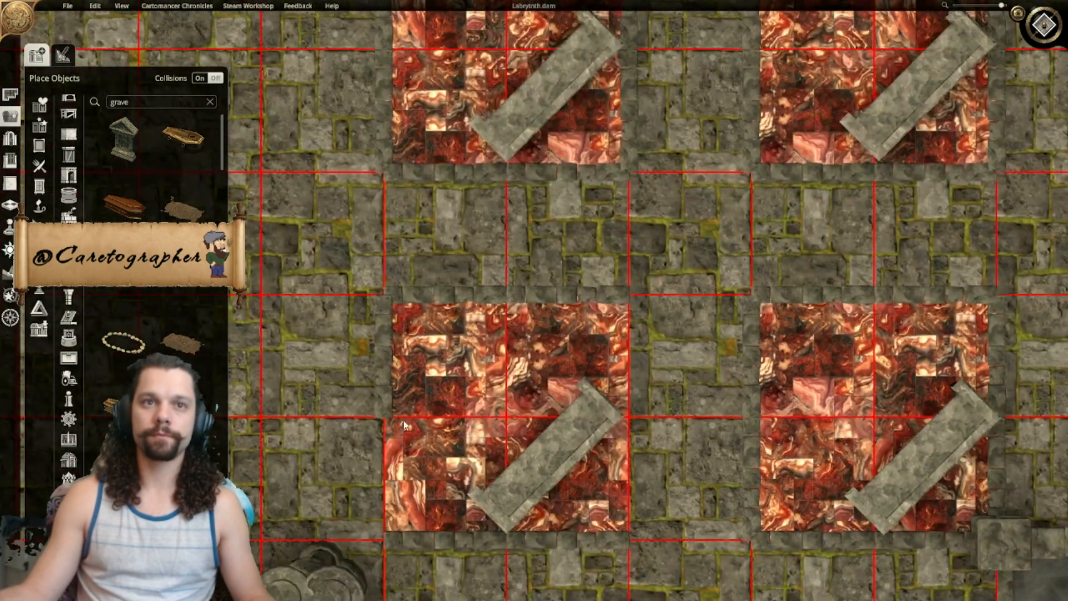
{"action": "left_click", "coordinate": [405, 439]}
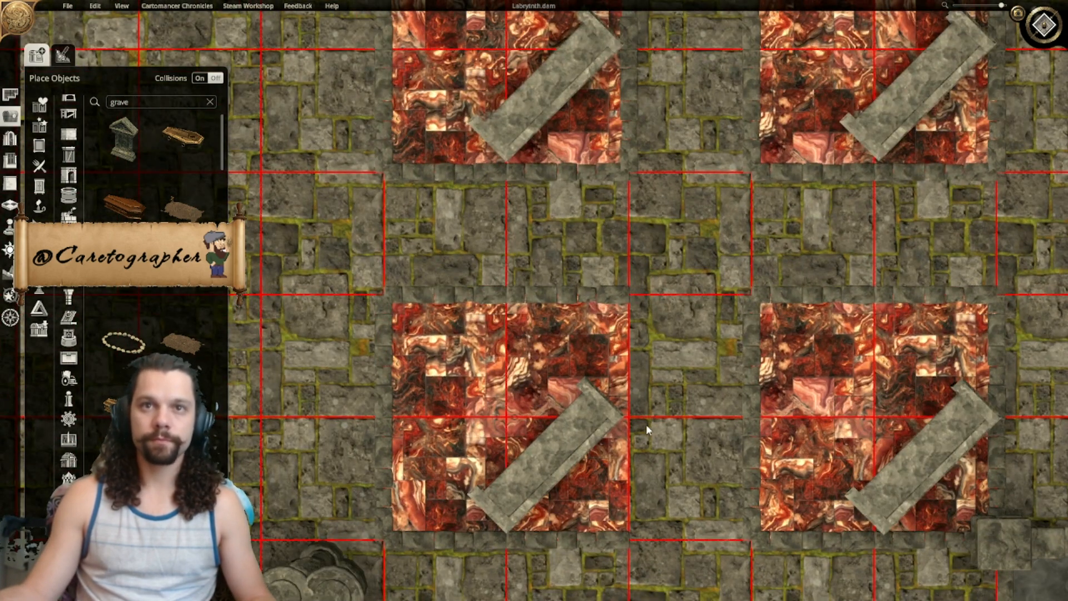
Step: Turn the lower-left red square's slab across its outer corner and nudge the lower-right square's slab into its corner
{"action": "left_click_drag", "start_coordinate": [557, 445], "coordinate": [460, 464]}
{"action": "middle_click_drag", "start_coordinate": [461, 464], "coordinate": [573, 379]}
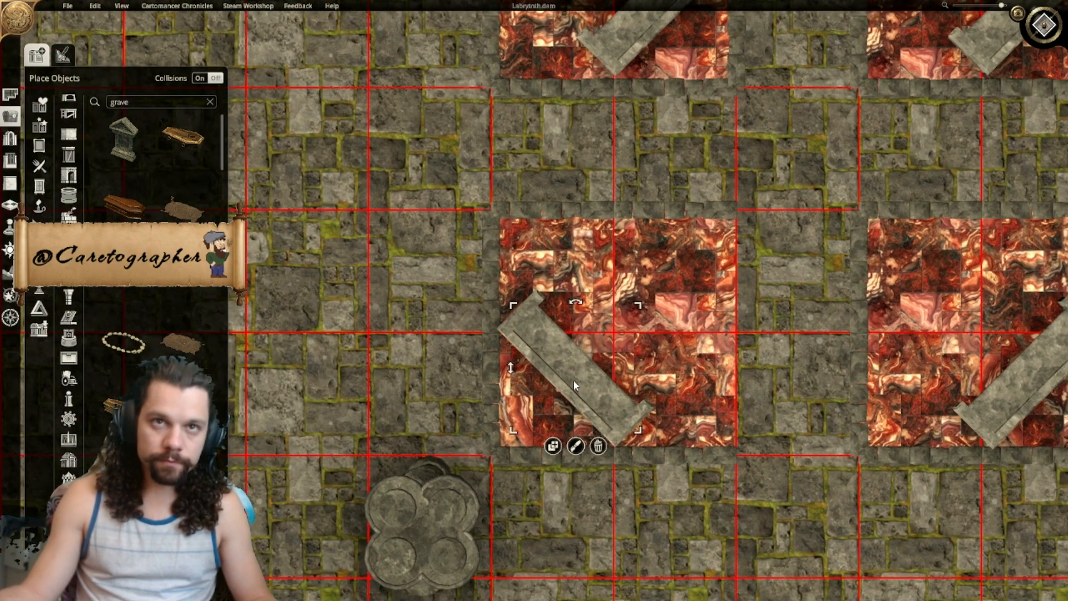
{"action": "left_click_drag", "start_coordinate": [573, 379], "coordinate": [572, 381]}
{"action": "middle_click_drag", "start_coordinate": [686, 358], "coordinate": [514, 365]}
{"action": "middle_click_drag", "start_coordinate": [875, 394], "coordinate": [564, 375]}
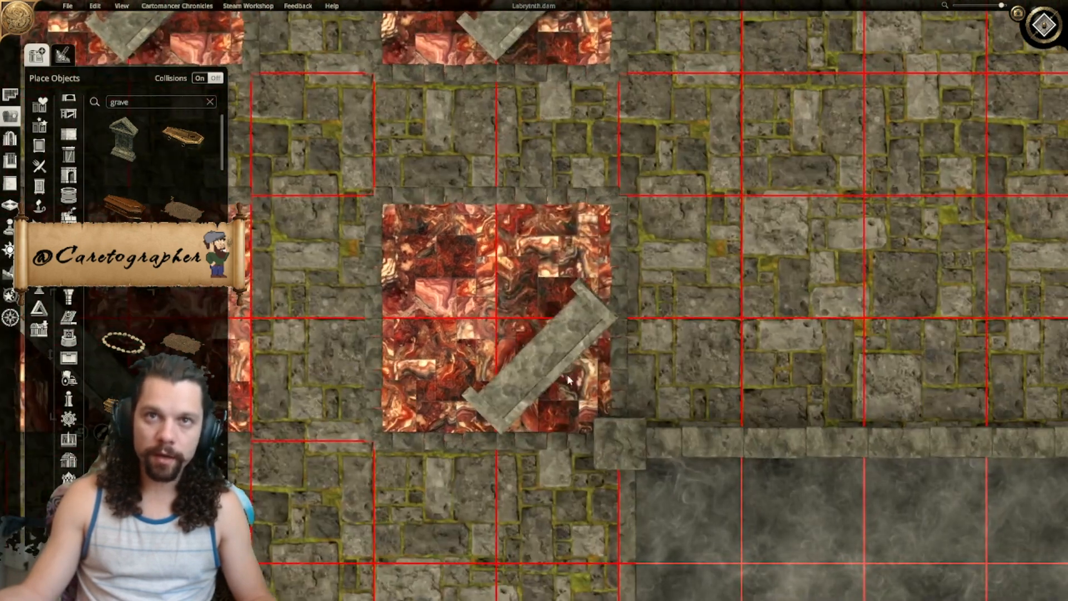
{"action": "left_click_drag", "start_coordinate": [520, 373], "coordinate": [516, 373]}
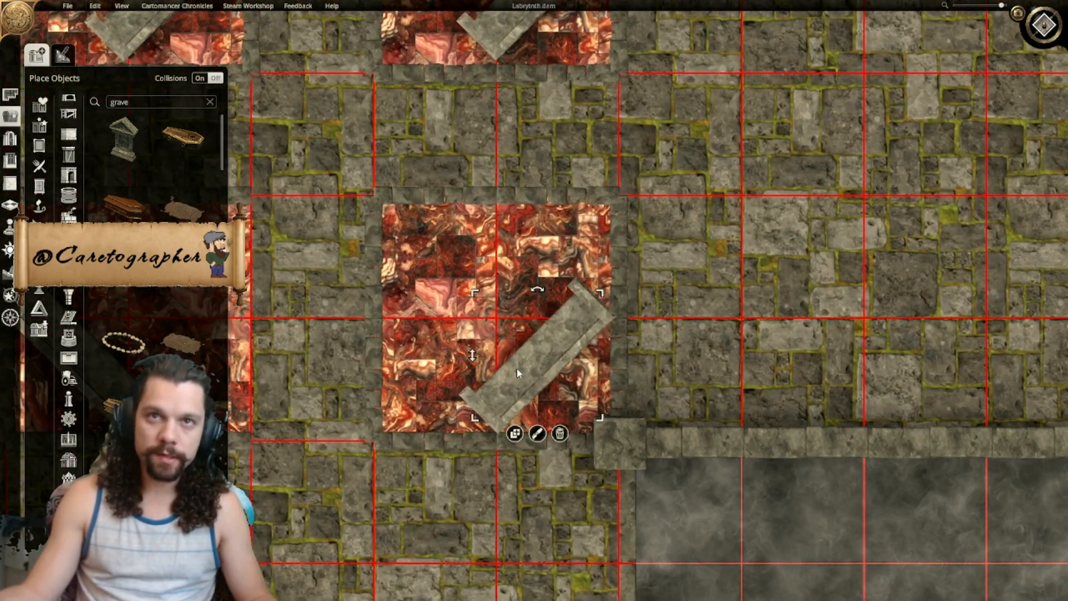
{"action": "key", "text": "w"}
{"action": "key", "text": "a"}
Step: Turn the upper-right red square's slab and move it across that square's outer corner
{"action": "left_click", "coordinate": [627, 360]}
{"action": "scroll", "coordinate": [637, 334], "scroll_direction": "down", "scroll_amount": 6}
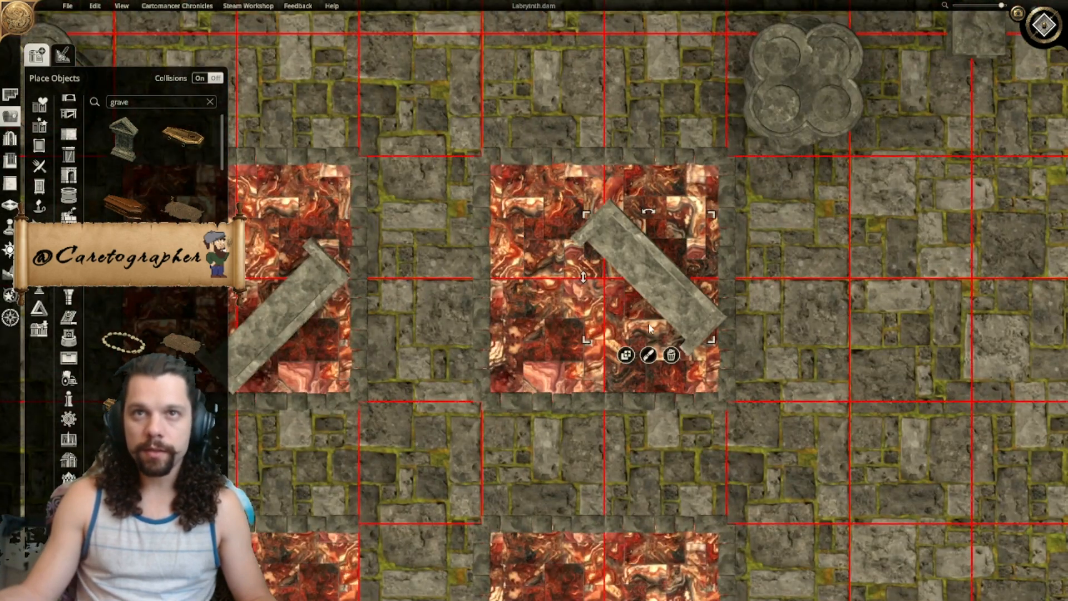
{"action": "key", "text": "w"}
{"action": "left_click_drag", "start_coordinate": [659, 435], "coordinate": [637, 388]}
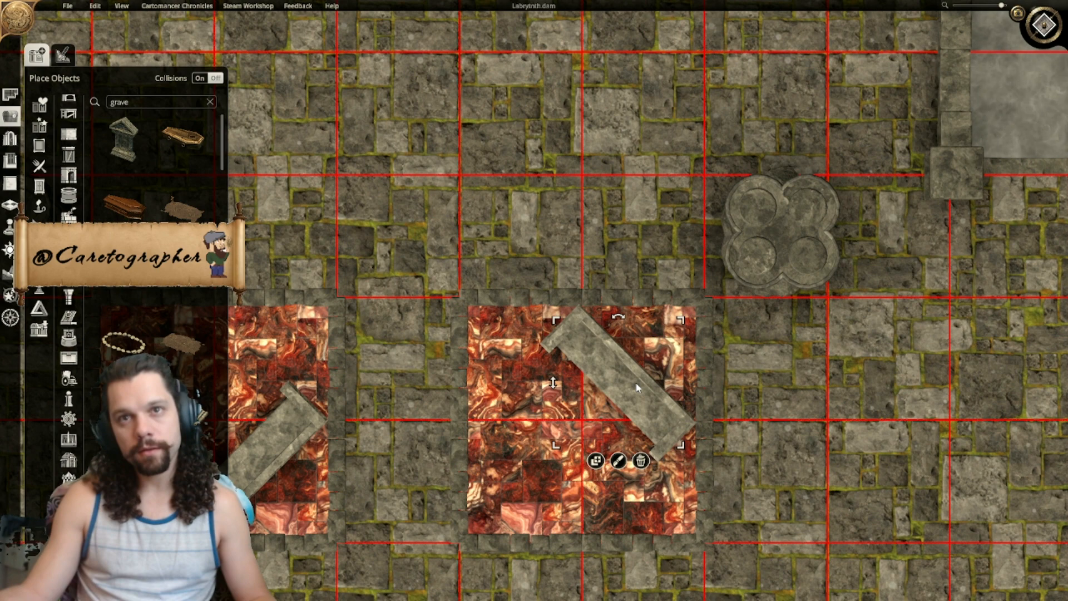
{"action": "key", "text": "a"}
{"action": "key", "text": "s"}
Step: Turn the upper-left red square's slab and align it across that square's outer corner
{"action": "left_click", "coordinate": [499, 354]}
{"action": "key", "text": "r"}
{"action": "middle_click_drag", "start_coordinate": [499, 354], "coordinate": [696, 423]}
{"action": "left_click_drag", "start_coordinate": [654, 377], "coordinate": [590, 340]}
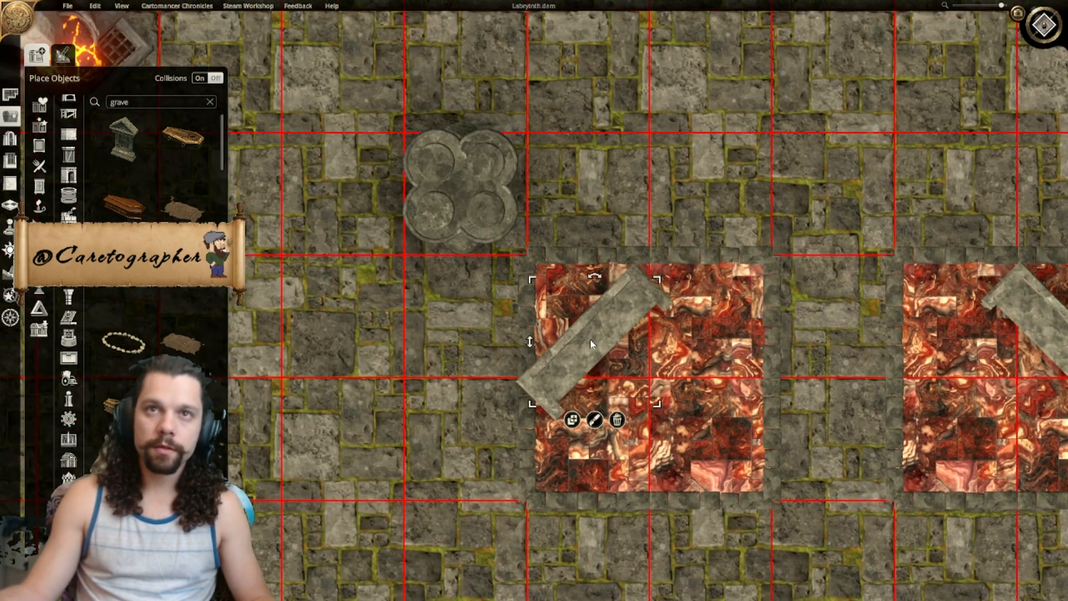
{"action": "middle_click_drag", "start_coordinate": [590, 339], "coordinate": [471, 336]}
{"action": "left_click_drag", "start_coordinate": [493, 345], "coordinate": [517, 347]}
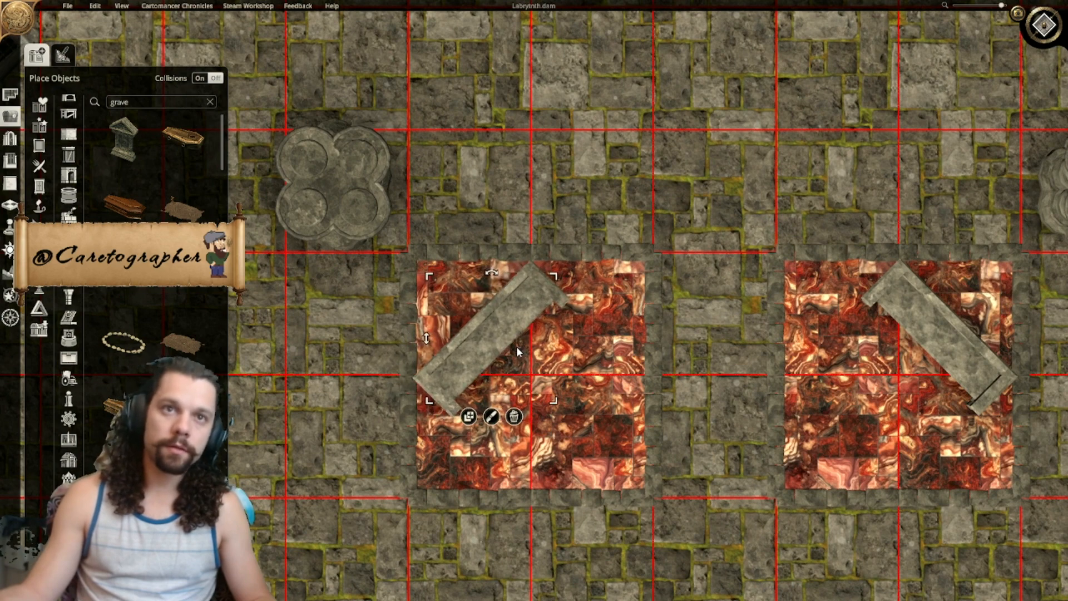
{"action": "middle_click_drag", "start_coordinate": [516, 345], "coordinate": [590, 353]}
{"action": "left_click_drag", "start_coordinate": [565, 356], "coordinate": [569, 358]}
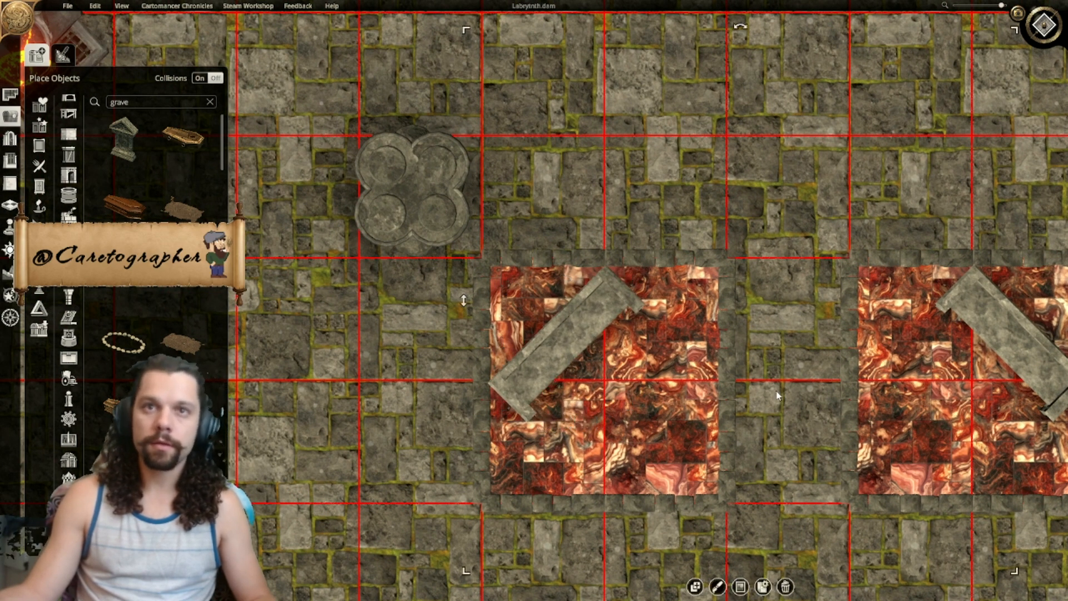
Step: Place a stone slab diagonally across the outer corner of the upper-left white marble square in the upper-right room
{"action": "scroll", "coordinate": [670, 388], "scroll_direction": "down", "scroll_amount": 4}
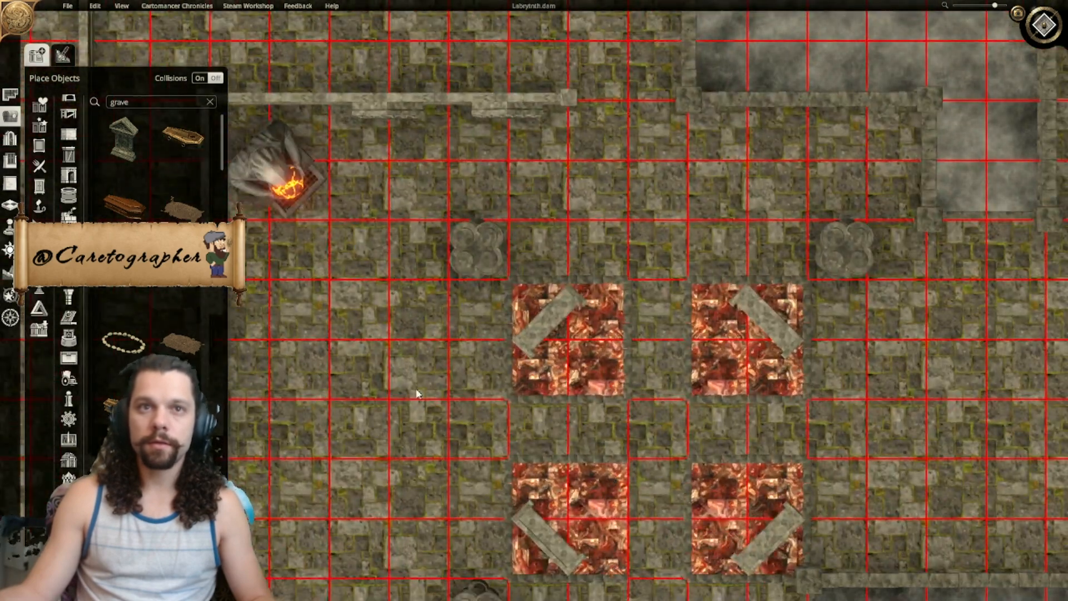
{"action": "scroll", "coordinate": [427, 538], "scroll_direction": "down", "scroll_amount": 3}
{"action": "key", "text": "a"}
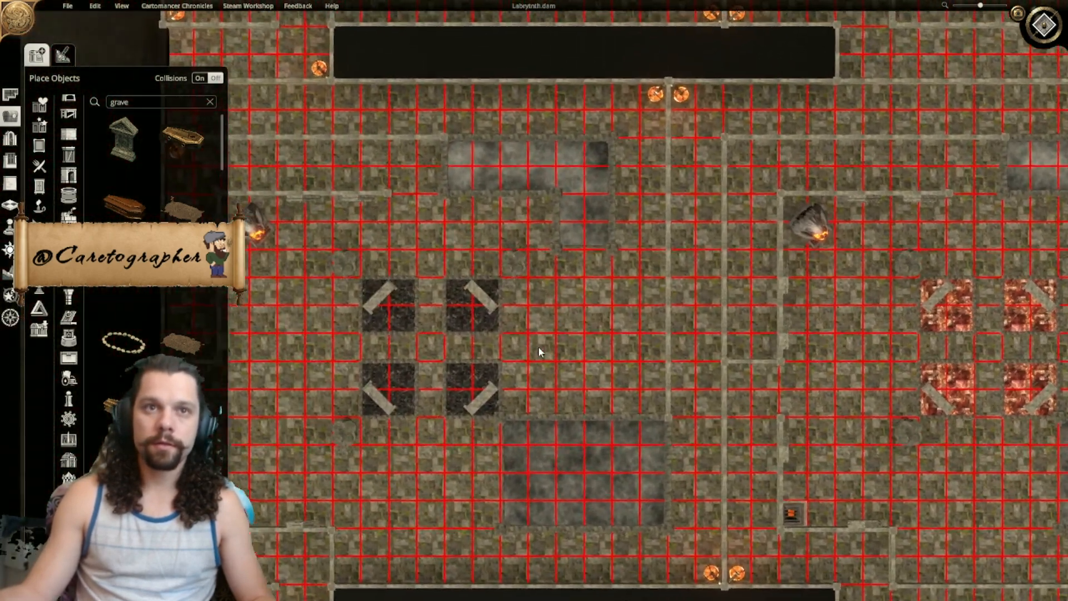
{"action": "middle_click_drag", "start_coordinate": [539, 352], "coordinate": [484, 350]}
{"action": "middle_click_drag", "start_coordinate": [850, 317], "coordinate": [674, 392]}
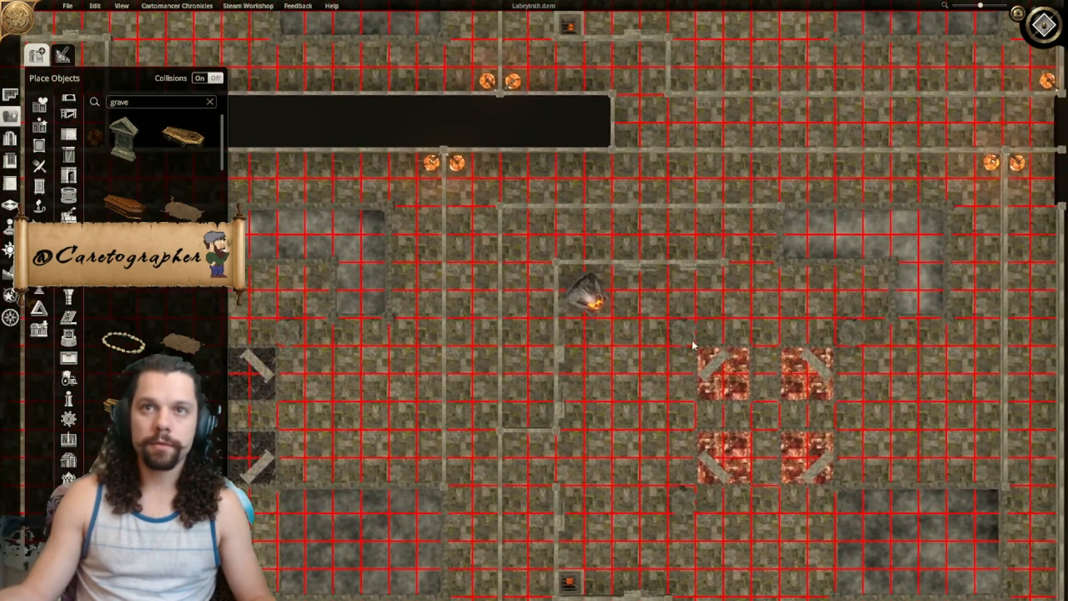
{"action": "middle_click_drag", "start_coordinate": [727, 309], "coordinate": [672, 552]}
{"action": "middle_click_drag", "start_coordinate": [681, 425], "coordinate": [678, 344]}
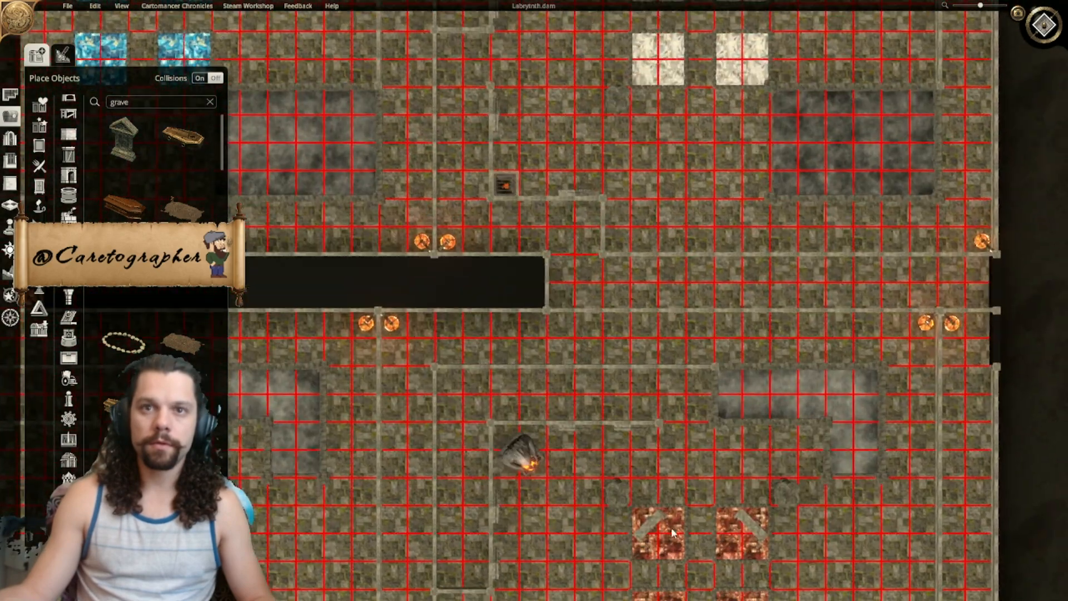
{"action": "left_click", "coordinate": [627, 557]}
{"action": "middle_click_drag", "start_coordinate": [681, 195], "coordinate": [663, 493]}
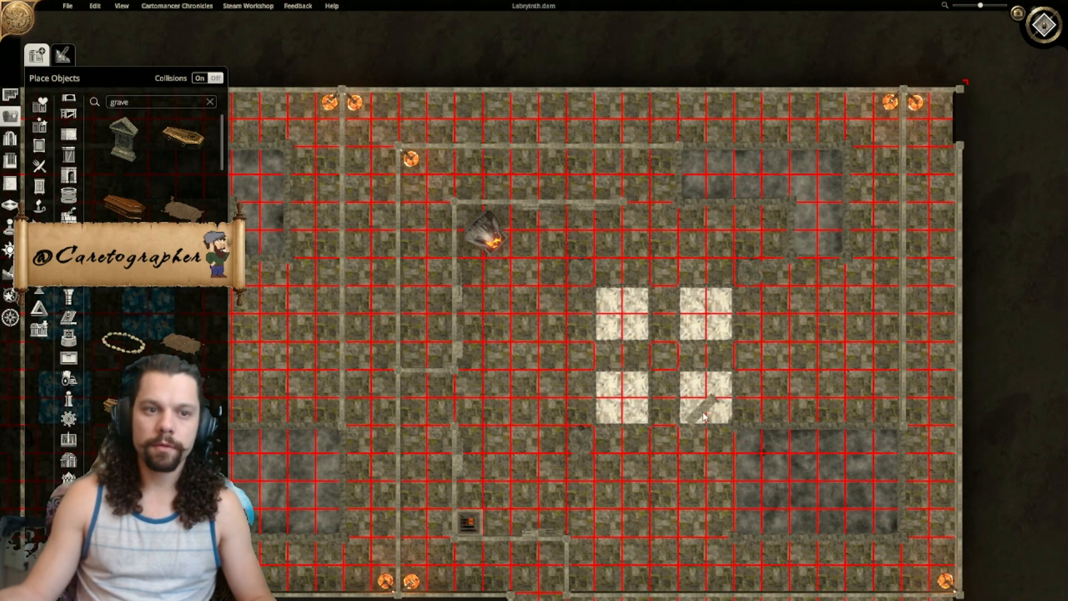
{"action": "scroll", "coordinate": [711, 427], "scroll_direction": "up", "scroll_amount": 5}
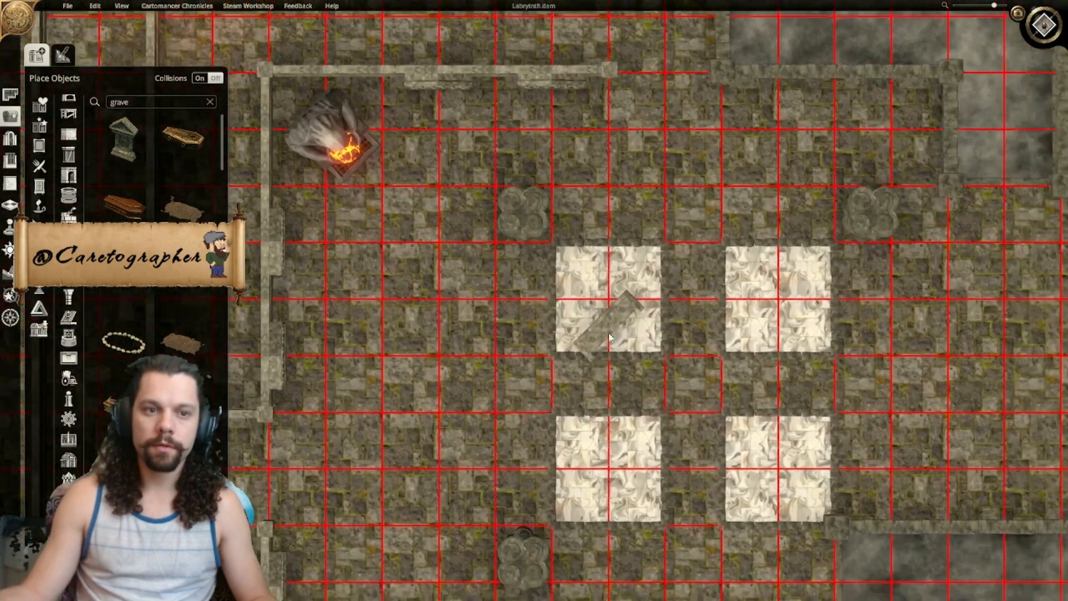
{"action": "scroll", "coordinate": [663, 370], "scroll_direction": "up", "scroll_amount": 5}
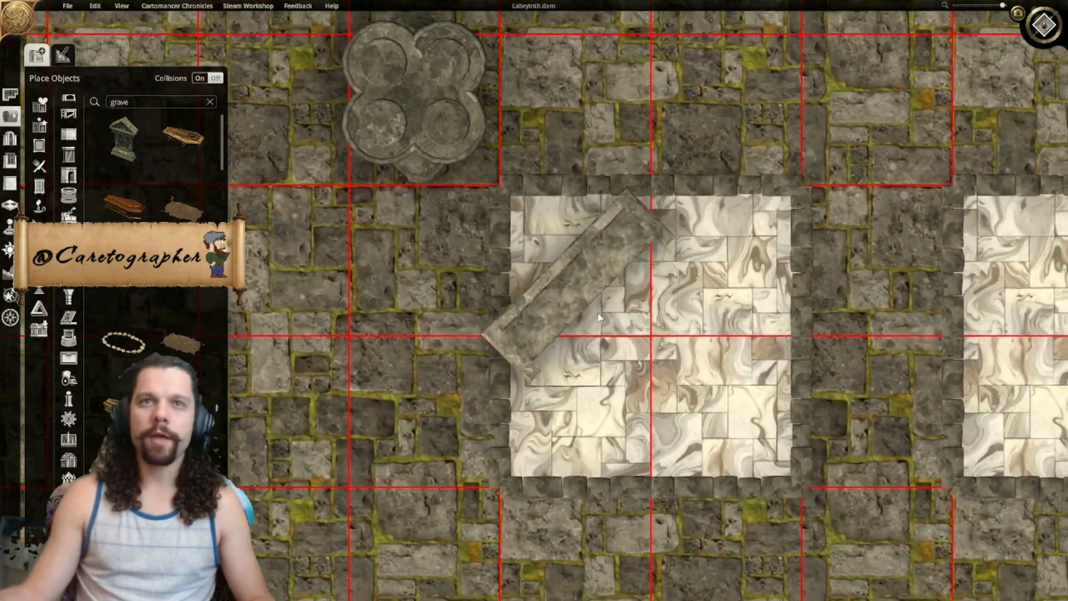
{"action": "middle_click_drag", "start_coordinate": [598, 314], "coordinate": [668, 257]}
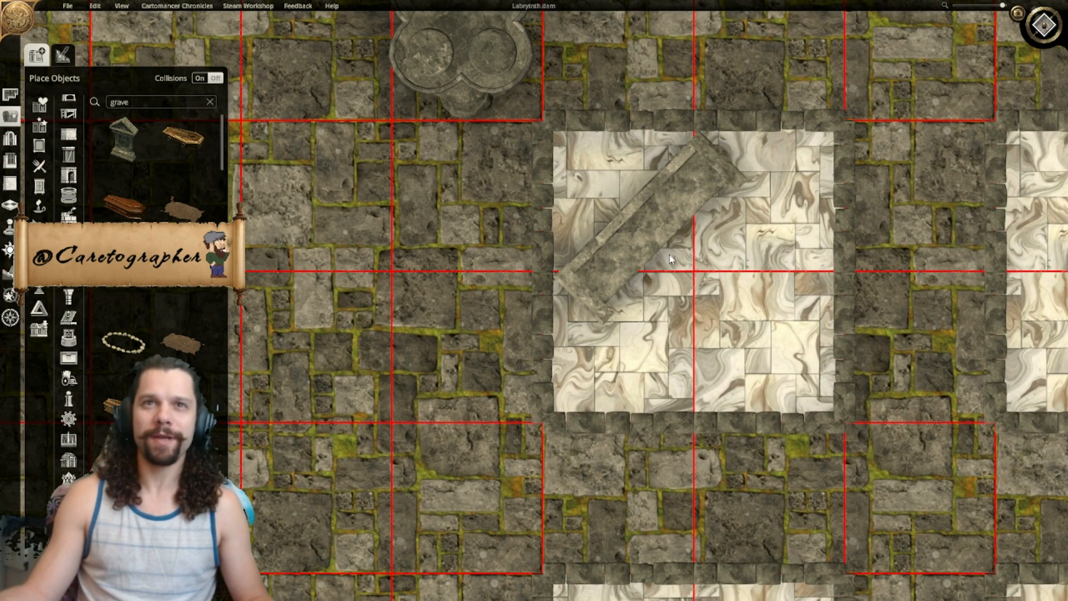
{"action": "left_click", "coordinate": [669, 256]}
Step: Turn the slab to the opposite diagonal and place it across the upper-right white square's outer corner
{"action": "middle_click_drag", "start_coordinate": [1015, 300], "coordinate": [531, 312]}
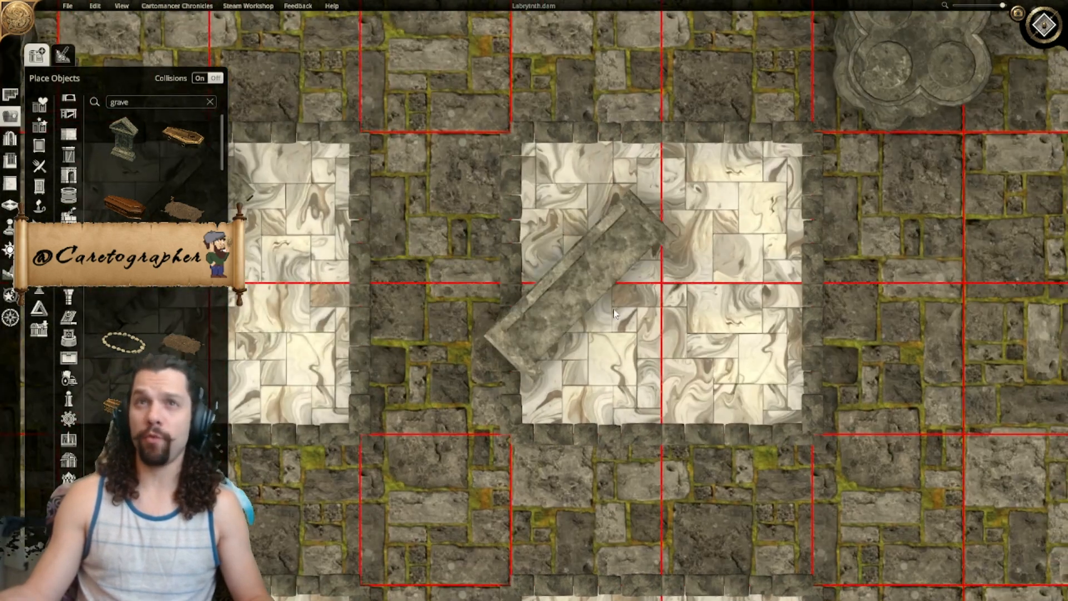
{"action": "middle_click_drag", "start_coordinate": [647, 295], "coordinate": [697, 257]}
{"action": "key", "text": "x"}
{"action": "key", "text": "x"}
{"action": "middle_click_drag", "start_coordinate": [744, 224], "coordinate": [517, 309]}
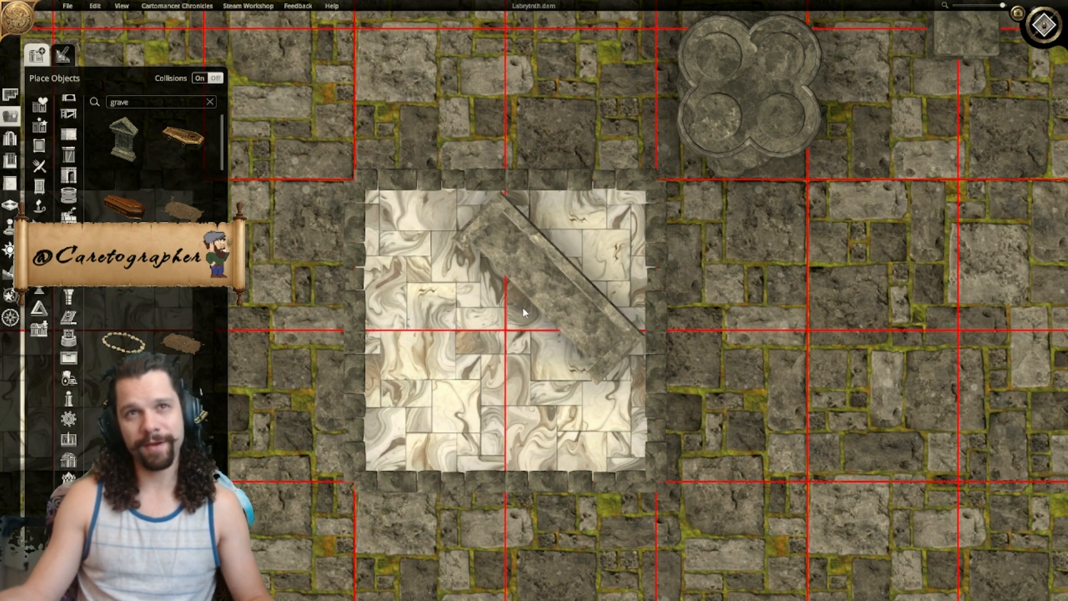
{"action": "left_click", "coordinate": [525, 306]}
Step: Turn the slab to face outward and place it across the lower-right white square's outer corner
{"action": "right_click_drag", "start_coordinate": [505, 407], "coordinate": [523, 98]}
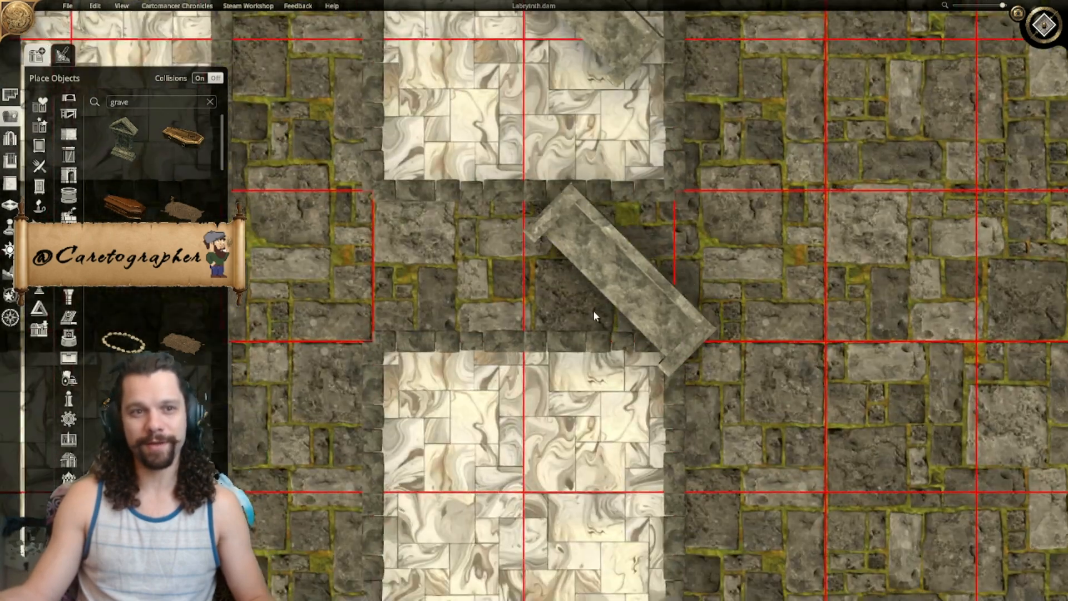
{"action": "right_click_drag", "start_coordinate": [593, 306], "coordinate": [572, 176]}
{"action": "right_click_drag", "start_coordinate": [544, 283], "coordinate": [565, 212]}
{"action": "key", "text": "r"}
{"action": "right_click_drag", "start_coordinate": [548, 293], "coordinate": [554, 211]}
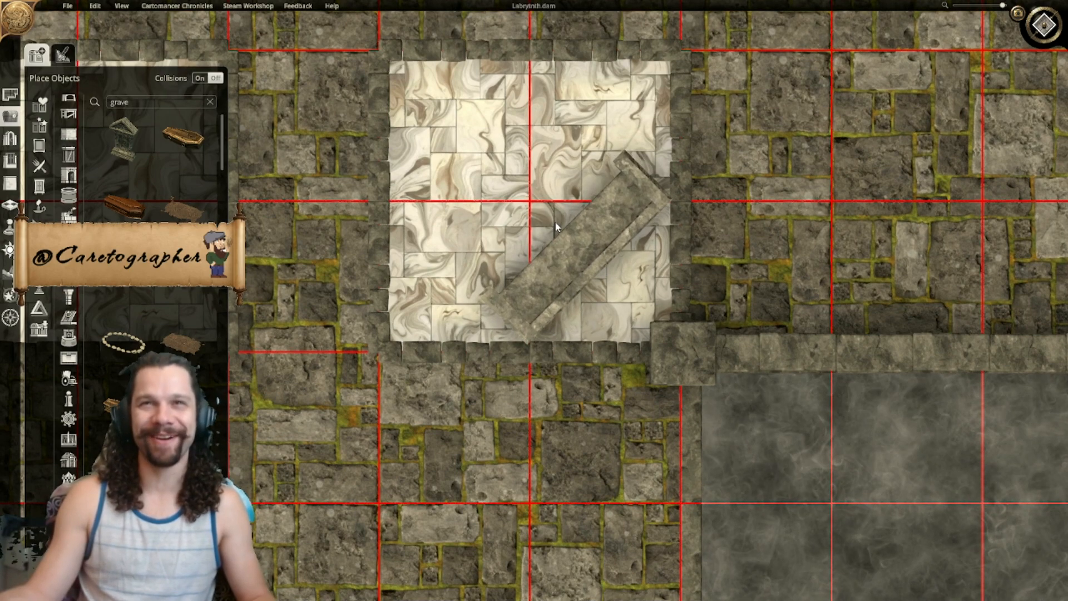
{"action": "left_click", "coordinate": [555, 222]}
Step: Turn the slab and place it across the lower-left white square's outer corner
{"action": "right_click_drag", "start_coordinate": [278, 215], "coordinate": [564, 217]}
{"action": "key", "text": "r"}
{"action": "right_click_drag", "start_coordinate": [294, 234], "coordinate": [584, 200]}
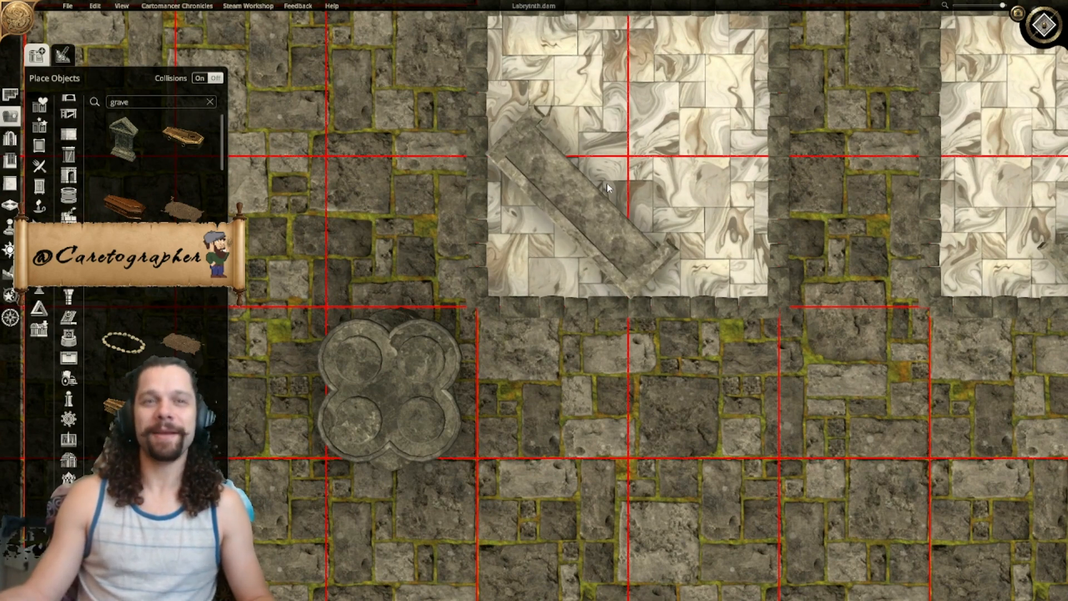
{"action": "left_click", "coordinate": [606, 183]}
{"action": "right_click", "coordinate": [716, 162]}
Step: Place a stone slab diagonally across the outer corner of the upper-left blue square in the upper-left room
{"action": "scroll", "coordinate": [667, 172], "scroll_direction": "down", "scroll_amount": 4}
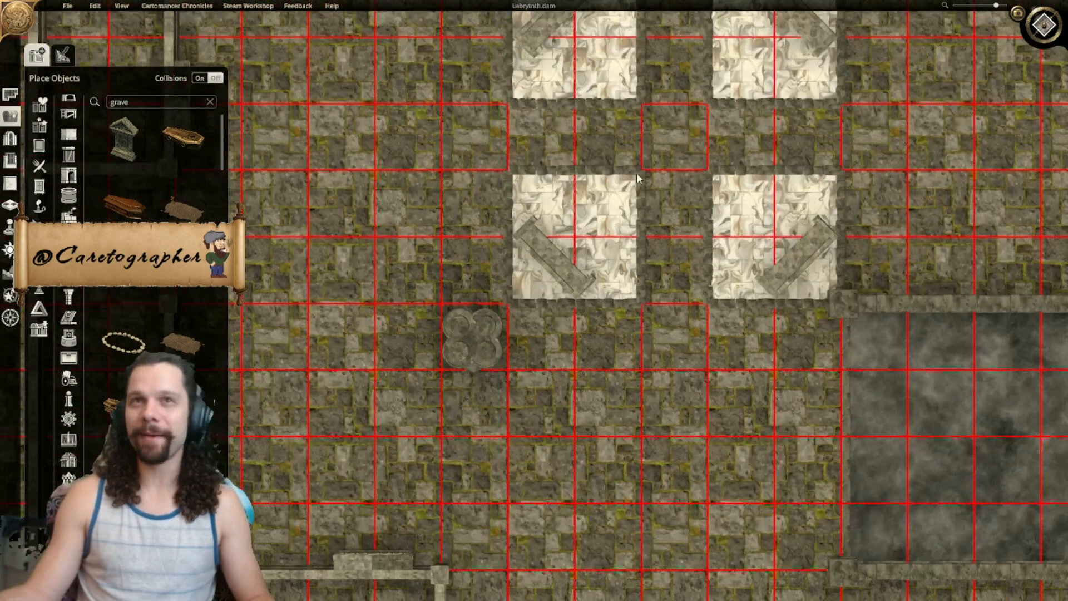
{"action": "right_click_drag", "start_coordinate": [638, 179], "coordinate": [605, 290]}
{"action": "scroll", "coordinate": [556, 241], "scroll_direction": "down", "scroll_amount": 5}
{"action": "right_click_drag", "start_coordinate": [556, 241], "coordinate": [871, 283]}
{"action": "right_click_drag", "start_coordinate": [539, 291], "coordinate": [706, 332]}
{"action": "right_click_drag", "start_coordinate": [954, 303], "coordinate": [755, 159]}
{"action": "left_click", "coordinate": [799, 207]}
{"action": "right_click_drag", "start_coordinate": [616, 209], "coordinate": [940, 245]}
{"action": "scroll", "coordinate": [606, 175], "scroll_direction": "up", "scroll_amount": 3}
{"action": "right_click_drag", "start_coordinate": [595, 156], "coordinate": [624, 323]}
{"action": "scroll", "coordinate": [624, 327], "scroll_direction": "up", "scroll_amount": 5}
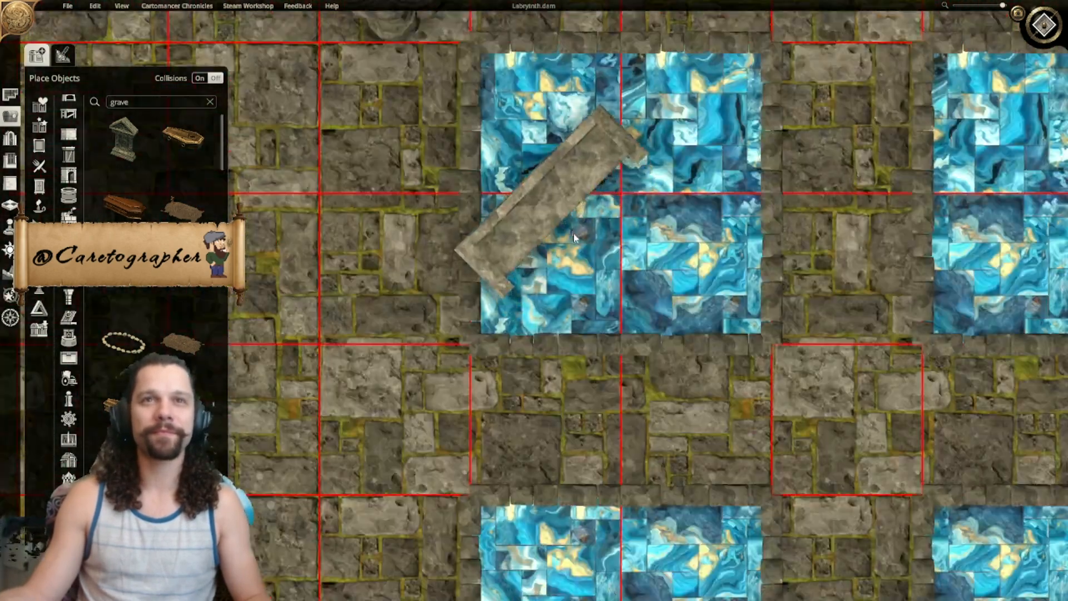
{"action": "right_click_drag", "start_coordinate": [570, 228], "coordinate": [592, 338]}
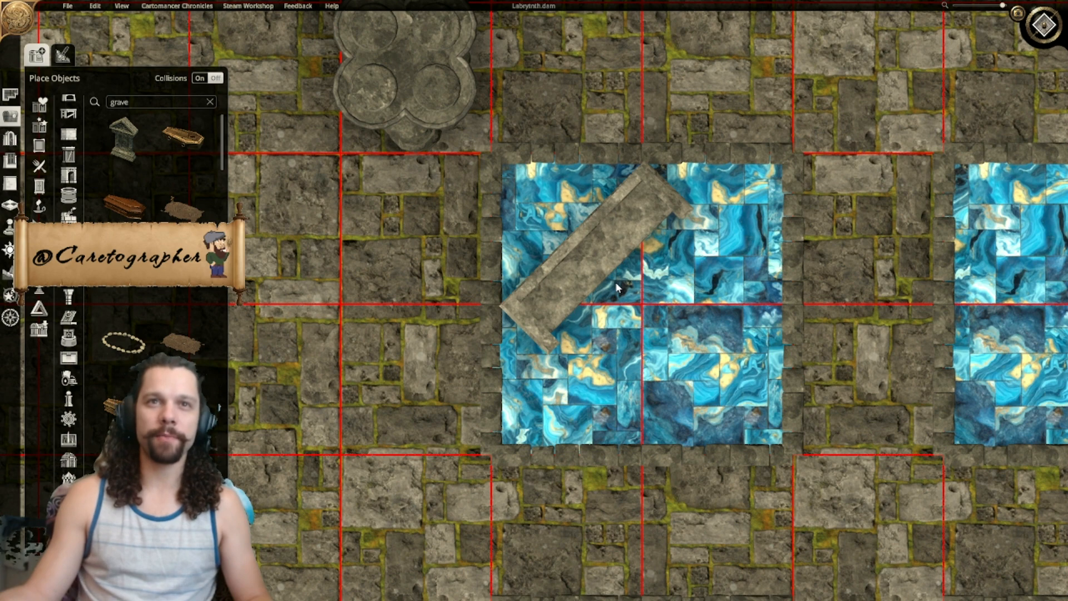
{"action": "left_click", "coordinate": [615, 284]}
Step: Turn the slab to the opposite diagonal and place it across the upper-right blue square's outer corner
{"action": "right_click_drag", "start_coordinate": [799, 313], "coordinate": [369, 264]}
{"action": "right_click_drag", "start_coordinate": [671, 285], "coordinate": [587, 280]}
{"action": "key", "text": "r"}
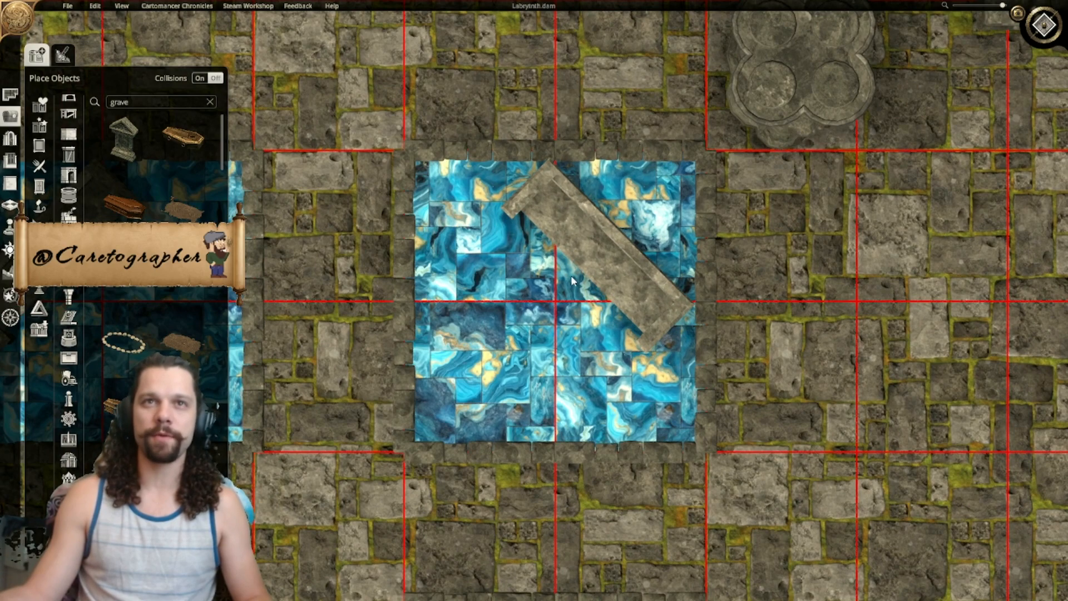
{"action": "left_click", "coordinate": [573, 277]}
Step: Turn the slab to face outward and place it across the lower-right blue square's outer corner
{"action": "right_click_drag", "start_coordinate": [569, 381], "coordinate": [624, 129]}
{"action": "right_click_drag", "start_coordinate": [627, 357], "coordinate": [593, 64]}
{"action": "scroll", "coordinate": [618, 278], "scroll_direction": "down", "scroll_amount": 5, "text": "ctrl"}
{"action": "scroll", "coordinate": [612, 250], "scroll_direction": "down", "scroll_amount": 3, "text": "ctrl"}
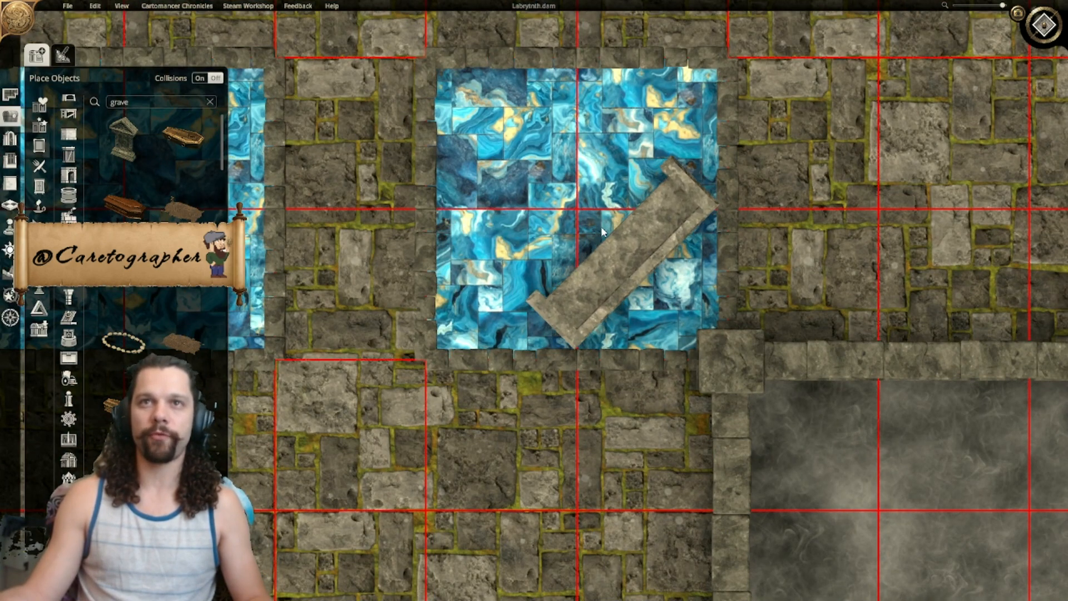
{"action": "left_click", "coordinate": [602, 232]}
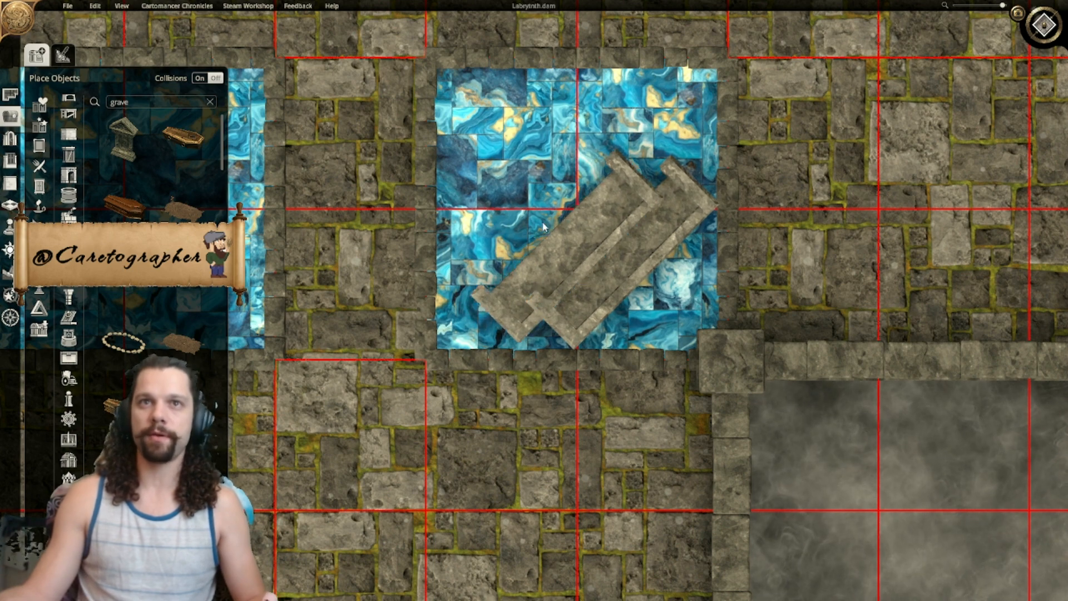
Step: Turn the slab and place it across the lower-left blue square's outer corner
{"action": "right_click_drag", "start_coordinate": [442, 202], "coordinate": [862, 240]}
{"action": "scroll", "coordinate": [520, 285], "scroll_direction": "down", "scroll_amount": 3, "text": "ctrl"}
{"action": "right_click_drag", "start_coordinate": [521, 282], "coordinate": [619, 208]}
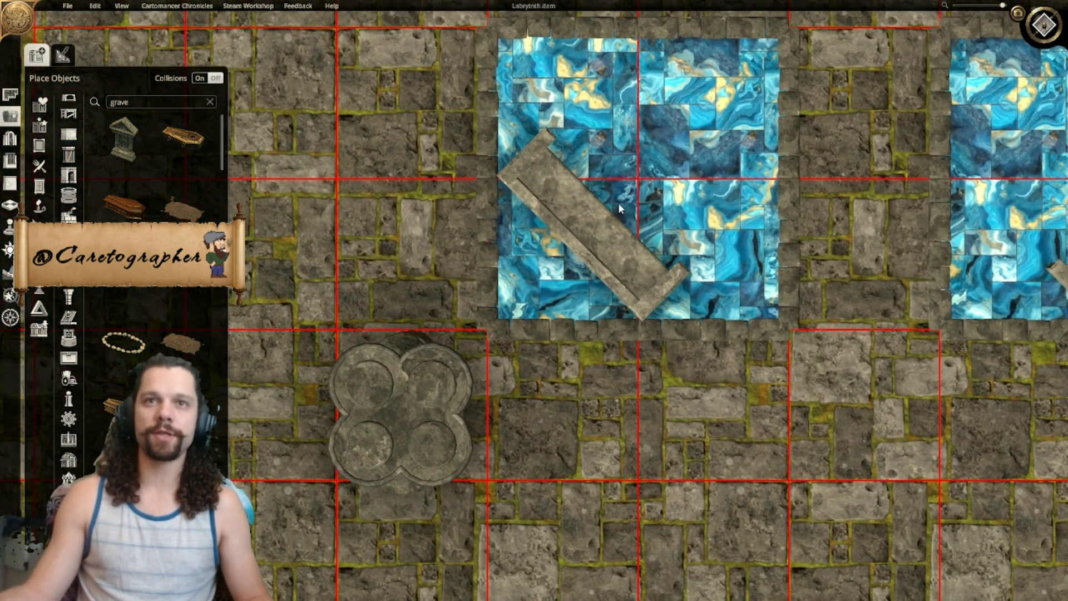
{"action": "left_click", "coordinate": [617, 202]}
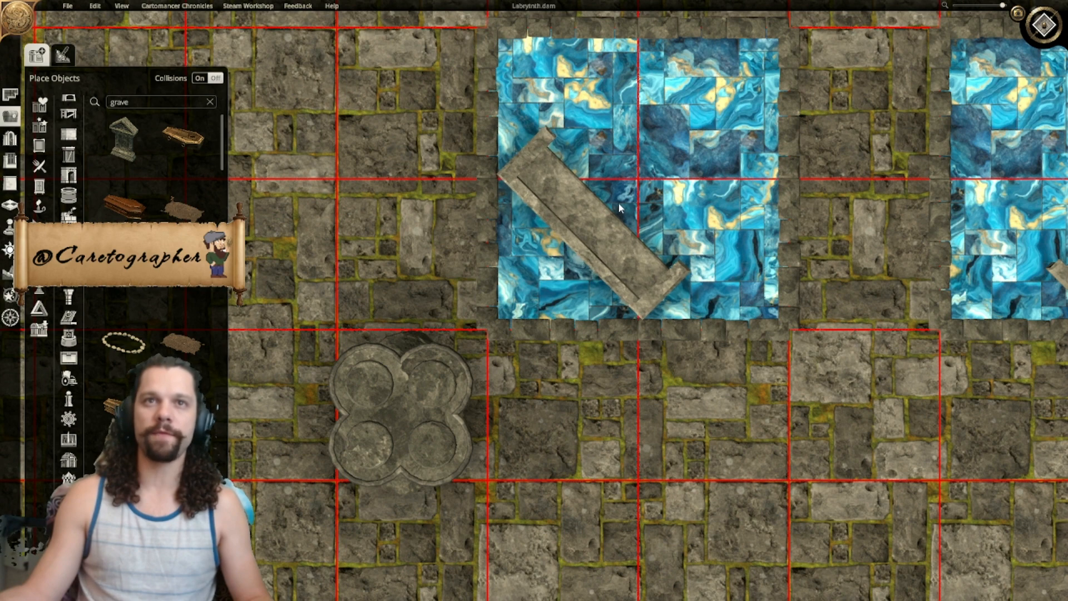
{"action": "scroll", "coordinate": [778, 332], "scroll_direction": "down", "scroll_amount": 3}
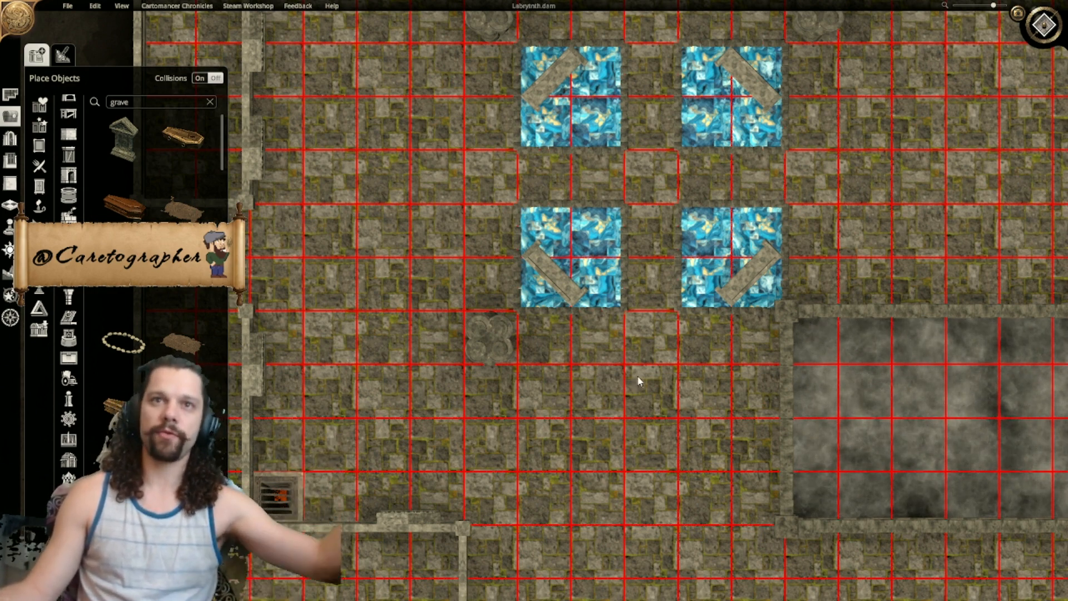
{"action": "scroll", "coordinate": [638, 381], "scroll_direction": "down", "scroll_amount": 2}
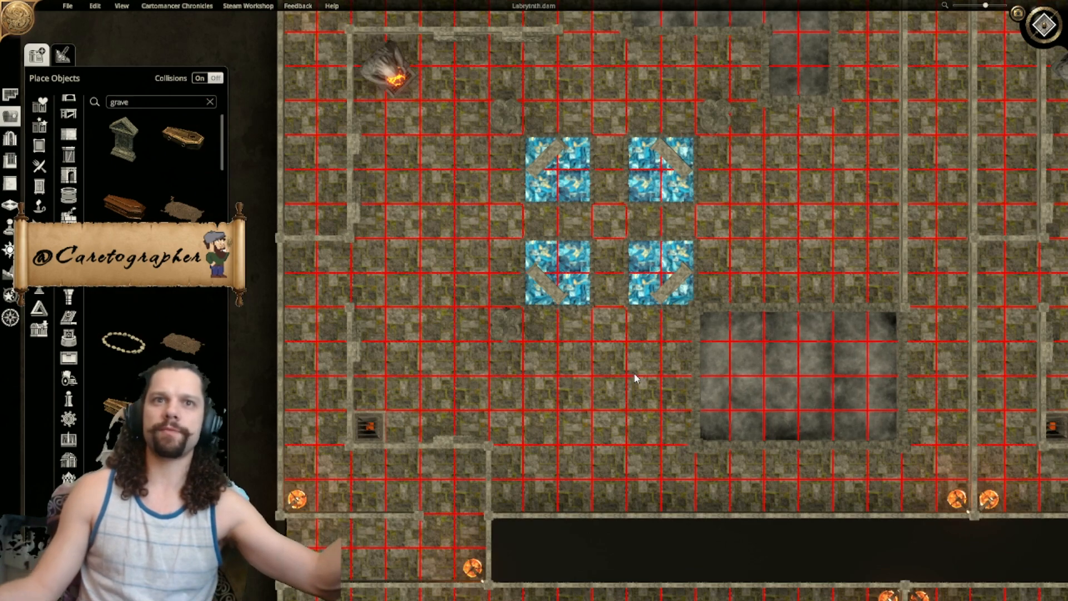
{"action": "scroll", "coordinate": [636, 378], "scroll_direction": "down", "scroll_amount": 1}
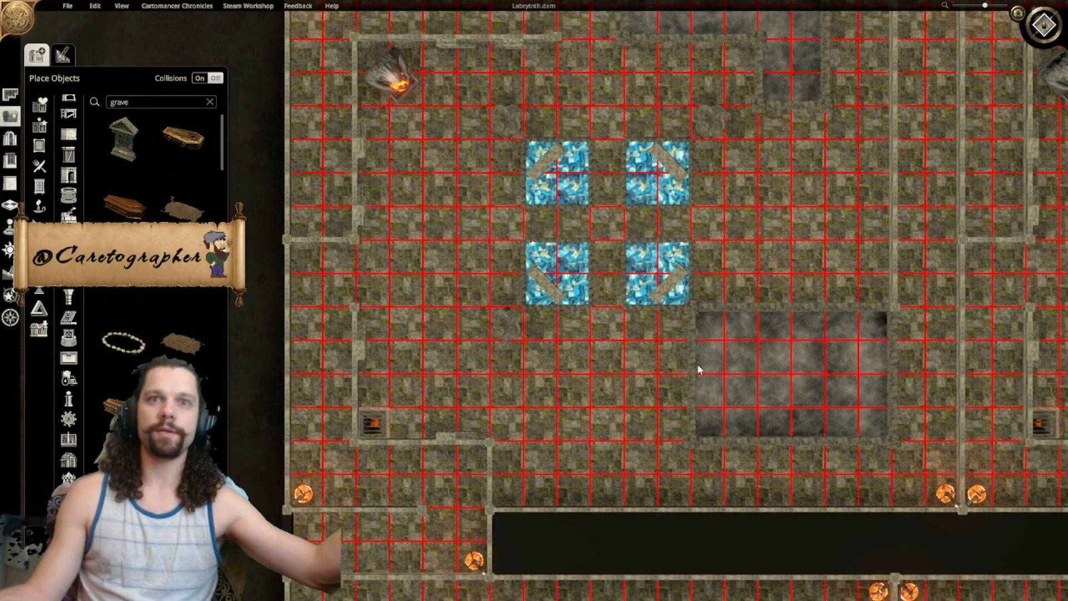
{"action": "scroll", "coordinate": [679, 370], "scroll_direction": "down", "scroll_amount": 3}
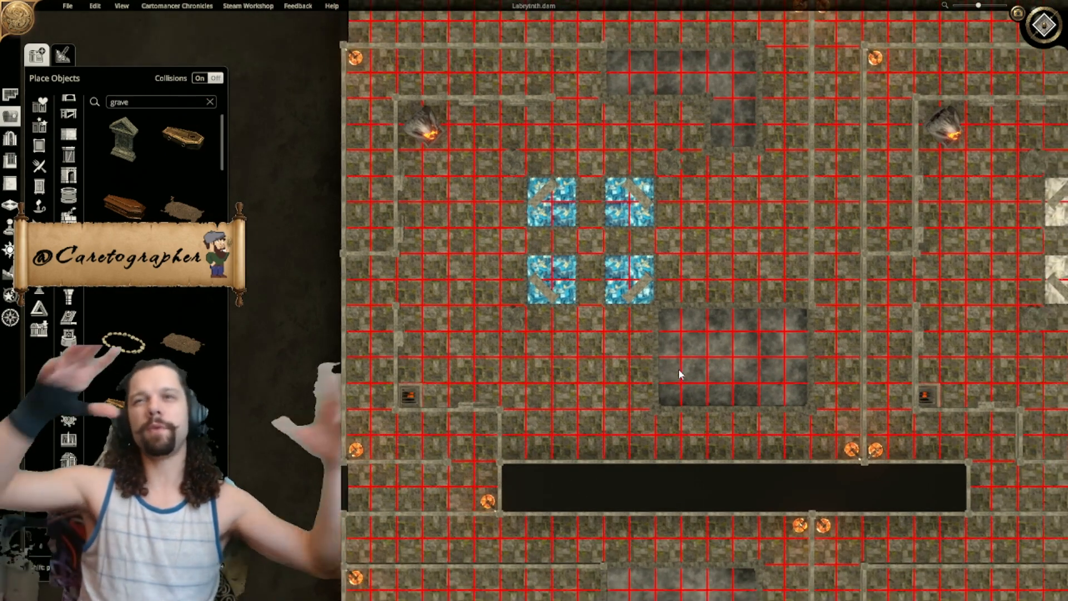
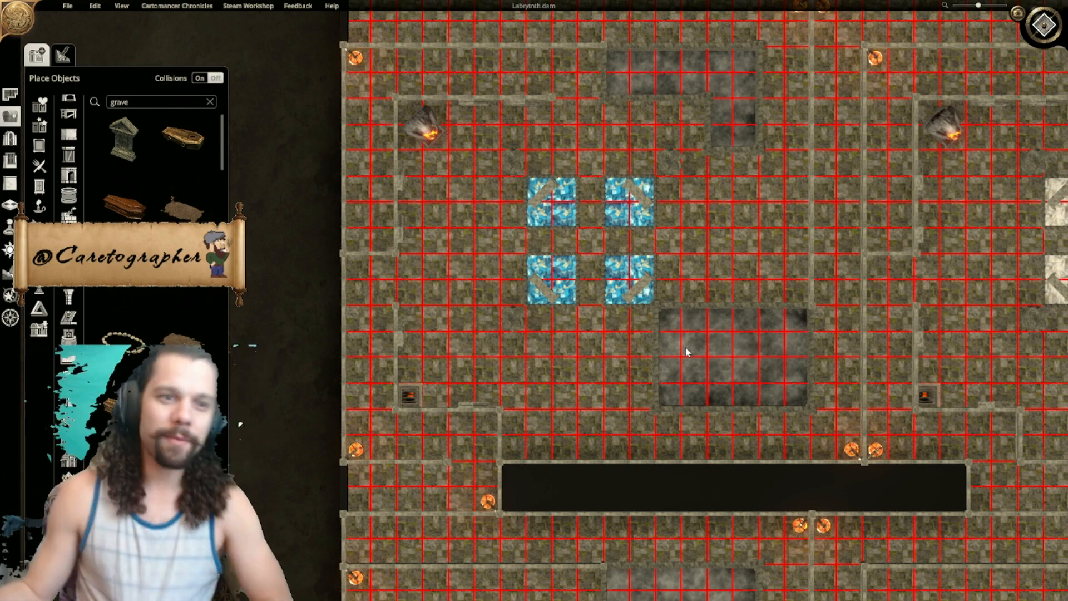
{"action": "left_click", "coordinate": [641, 350]}
{"action": "left_click", "coordinate": [535, 362]}
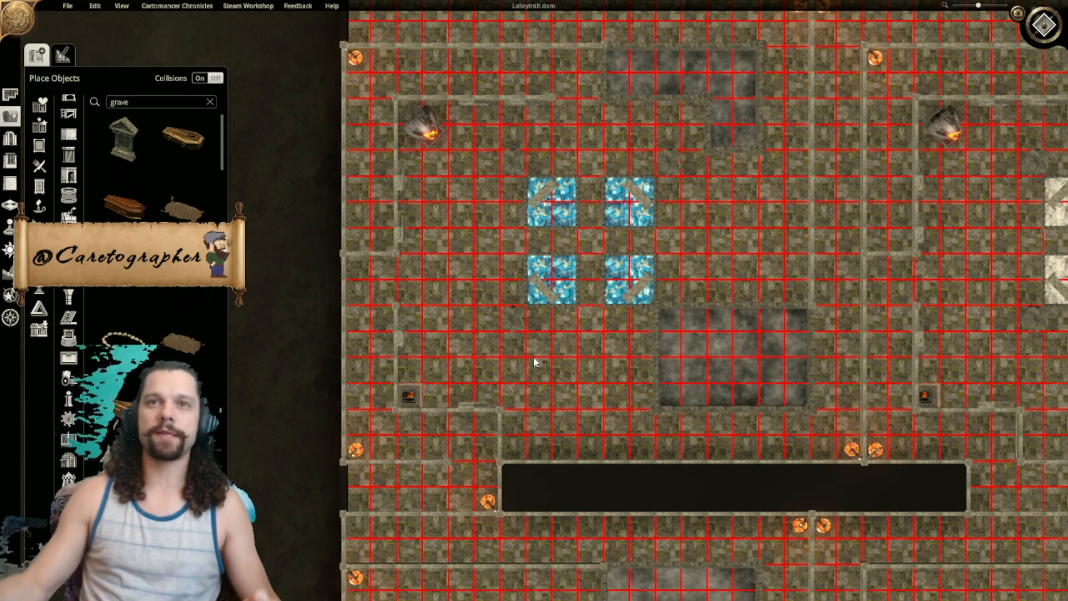
{"action": "right_click_drag", "start_coordinate": [610, 378], "coordinate": [503, 291]}
{"action": "left_click", "coordinate": [665, 363]}
{"action": "left_click", "coordinate": [365, 268]}
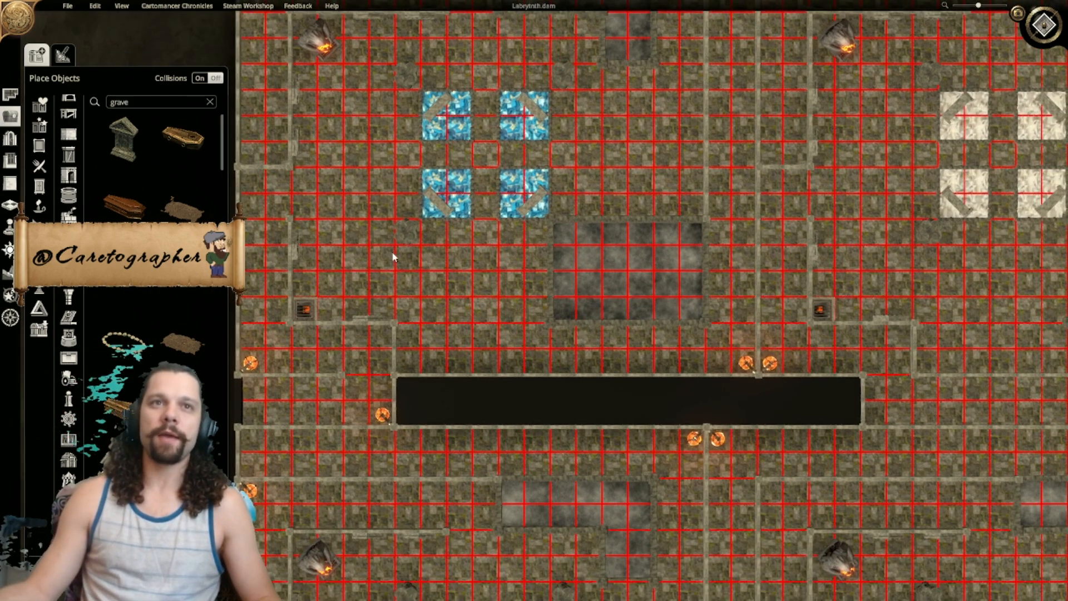
{"action": "right_click_drag", "start_coordinate": [385, 207], "coordinate": [425, 325]}
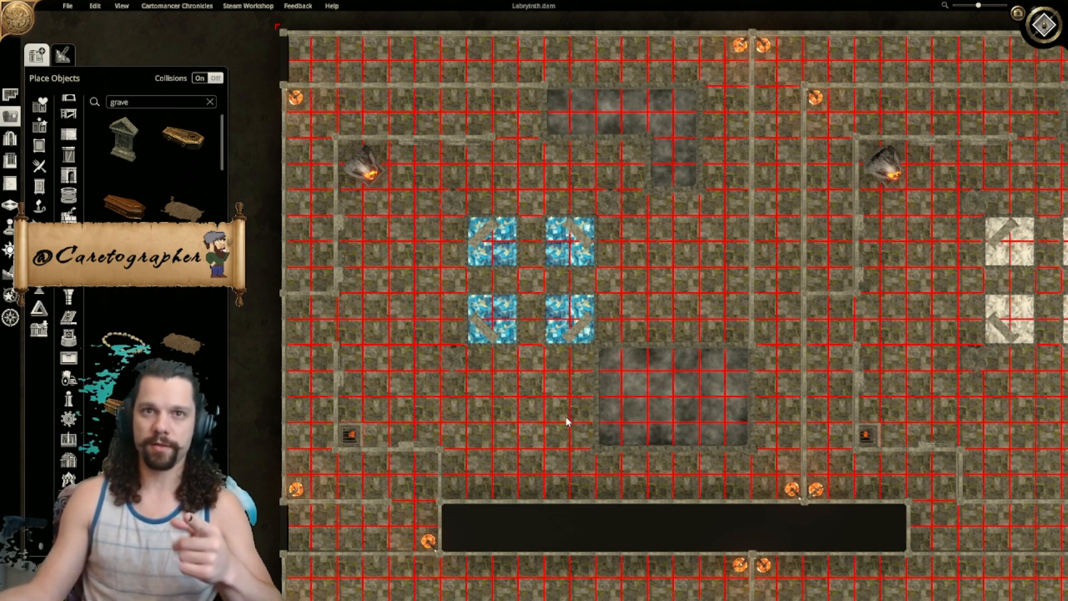
Step: Hide the red grid overlay and look over the whole labyrinth map, including the two lower rooms
{"action": "middle_click_drag", "start_coordinate": [568, 425], "coordinate": [503, 317]}
{"action": "key", "text": "shift"}
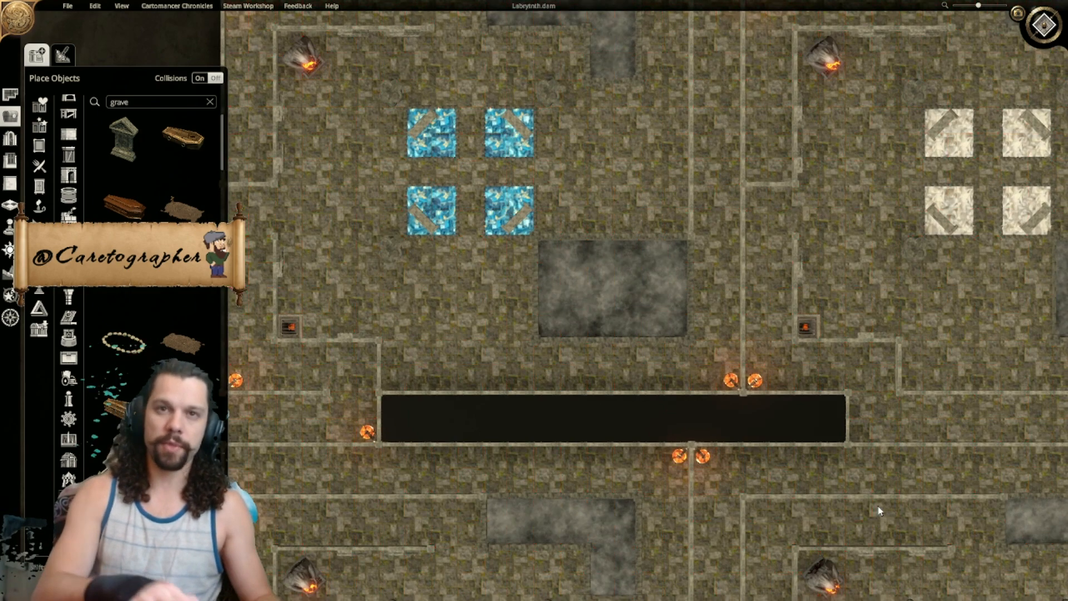
{"action": "scroll", "coordinate": [877, 508], "scroll_direction": "down", "scroll_amount": 4}
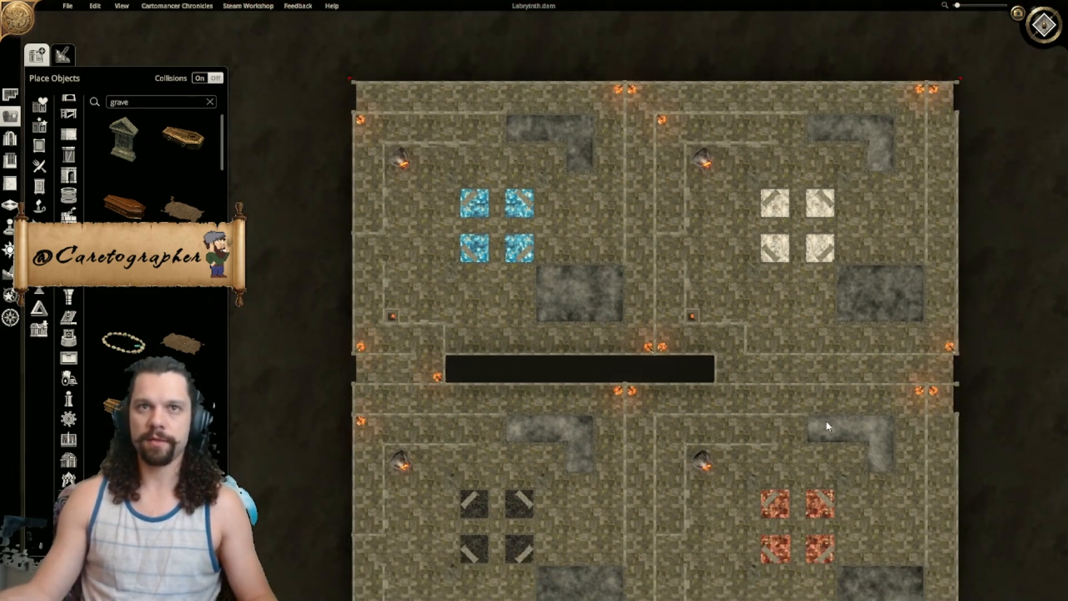
{"action": "middle_click_drag", "start_coordinate": [827, 423], "coordinate": [804, 246]}
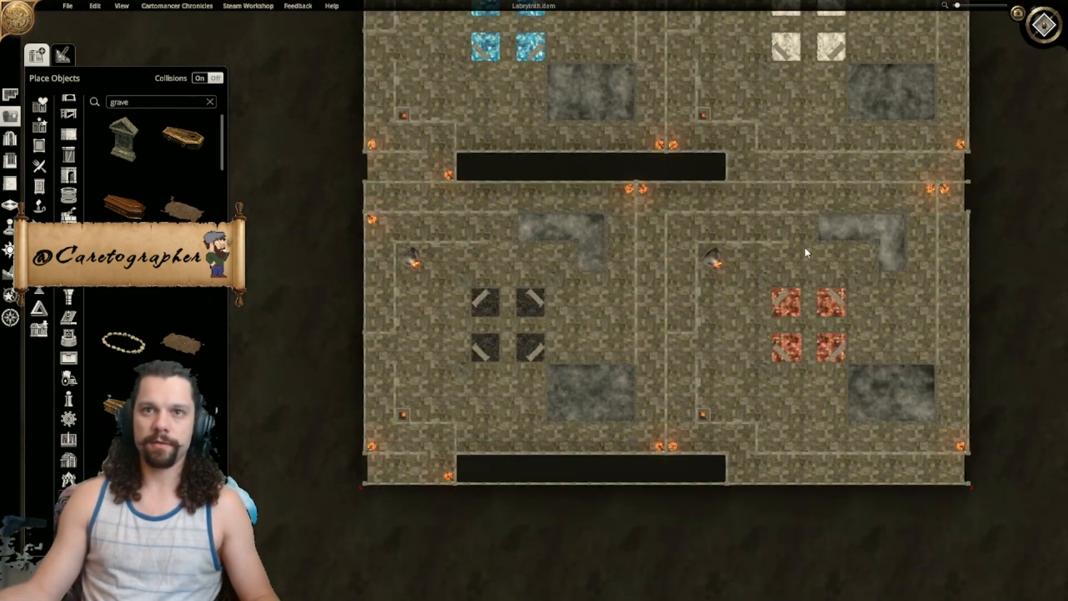
{"action": "middle_click_drag", "start_coordinate": [704, 372], "coordinate": [775, 334]}
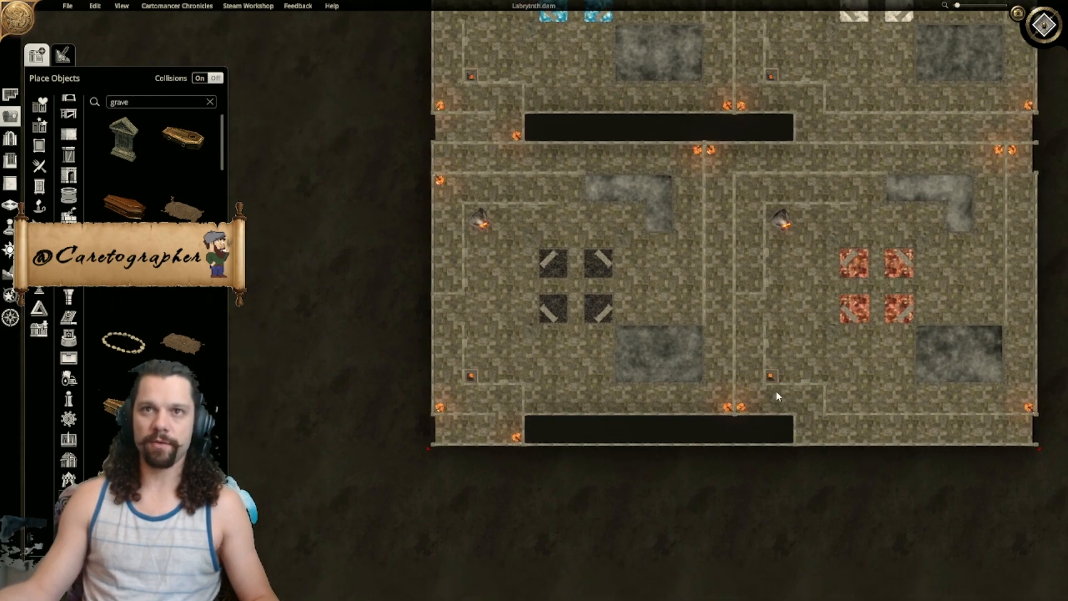
{"action": "middle_click_drag", "start_coordinate": [775, 386], "coordinate": [770, 438]}
{"action": "scroll", "coordinate": [741, 334], "scroll_direction": "up", "scroll_amount": 1}
{"action": "middle_click_drag", "start_coordinate": [761, 356], "coordinate": [711, 272]}
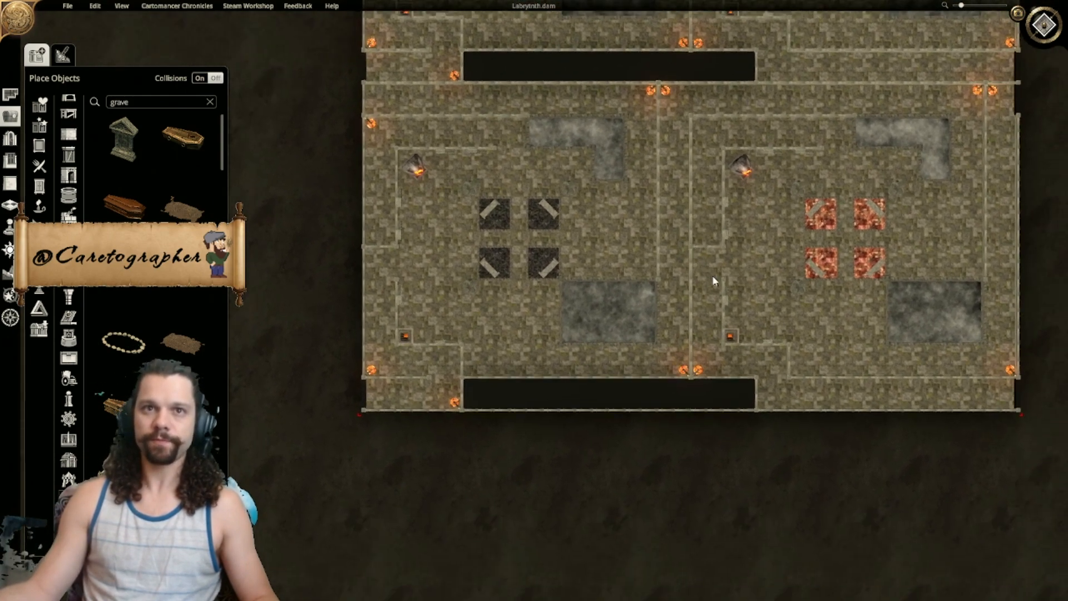
{"action": "scroll", "coordinate": [723, 288], "scroll_direction": "up", "scroll_amount": 1}
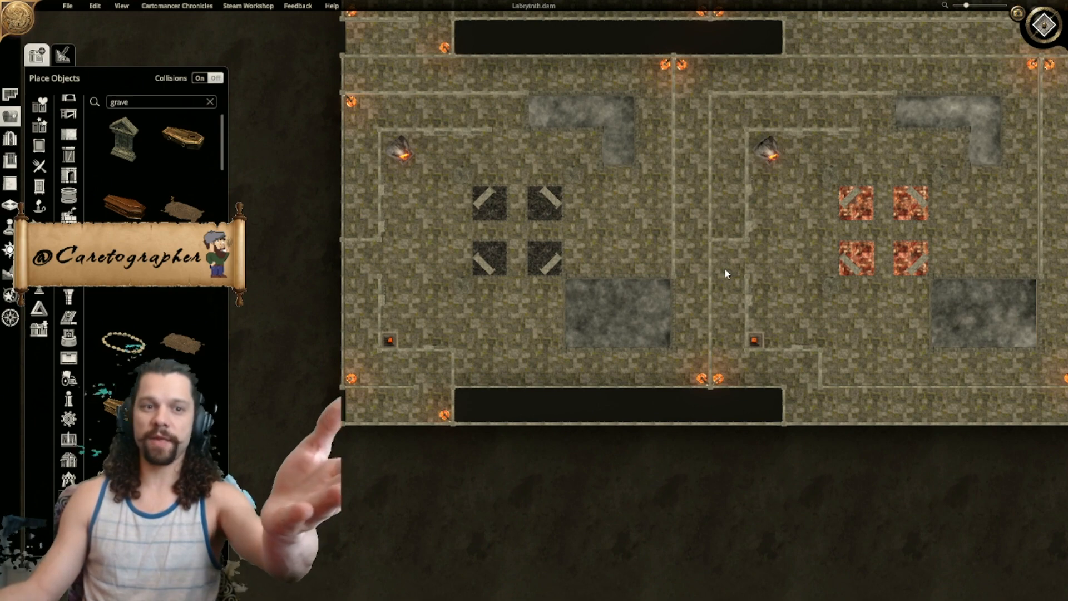
Step: Examine the four rooms from above and in a tilted 3D view, checking the columns, tile squares, slabs and pits
{"action": "scroll", "coordinate": [734, 309], "scroll_direction": "up", "scroll_amount": 1}
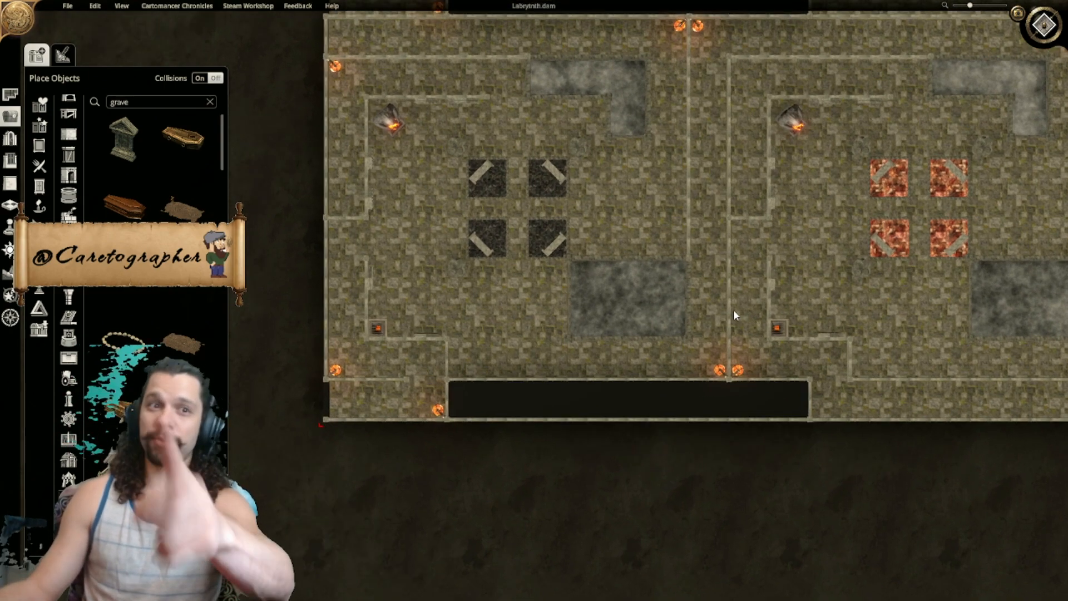
{"action": "scroll", "coordinate": [733, 314], "scroll_direction": "up", "scroll_amount": 2}
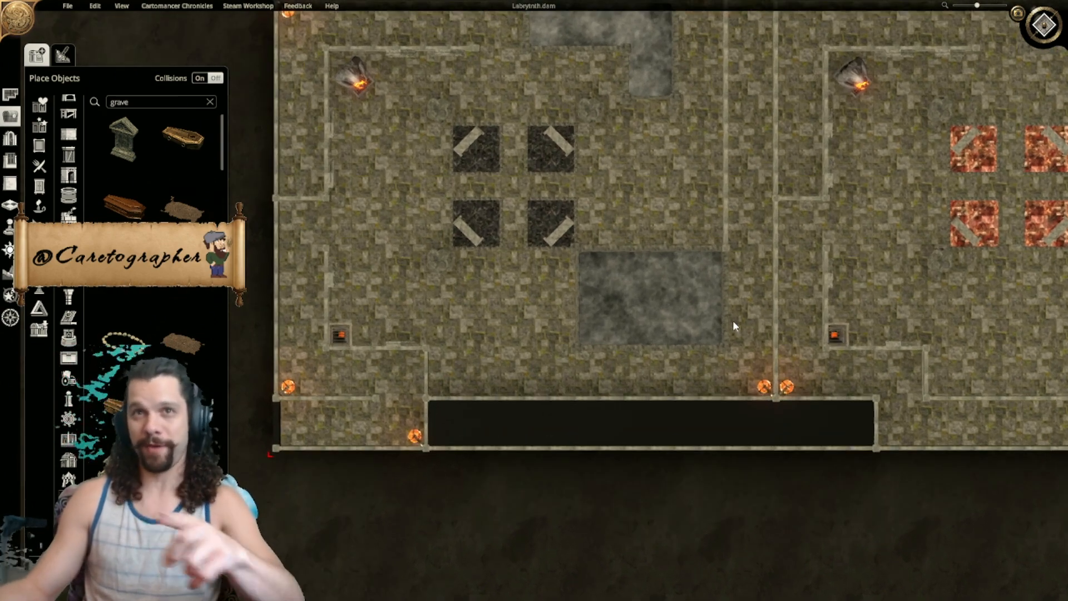
{"action": "scroll", "coordinate": [644, 365], "scroll_direction": "down", "scroll_amount": 3}
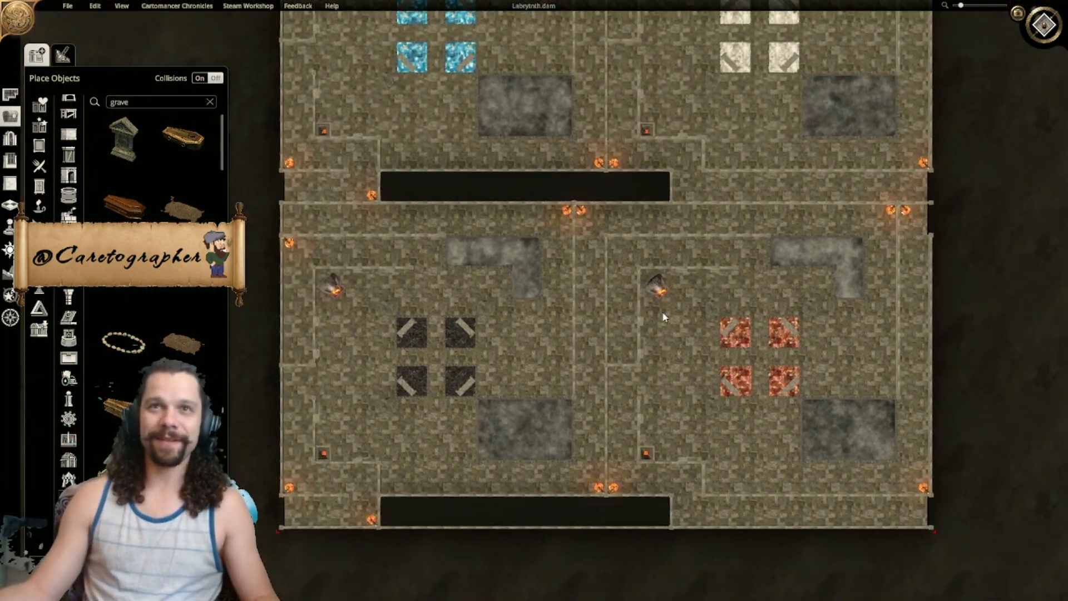
{"action": "right_click_drag", "start_coordinate": [663, 313], "coordinate": [689, 403]}
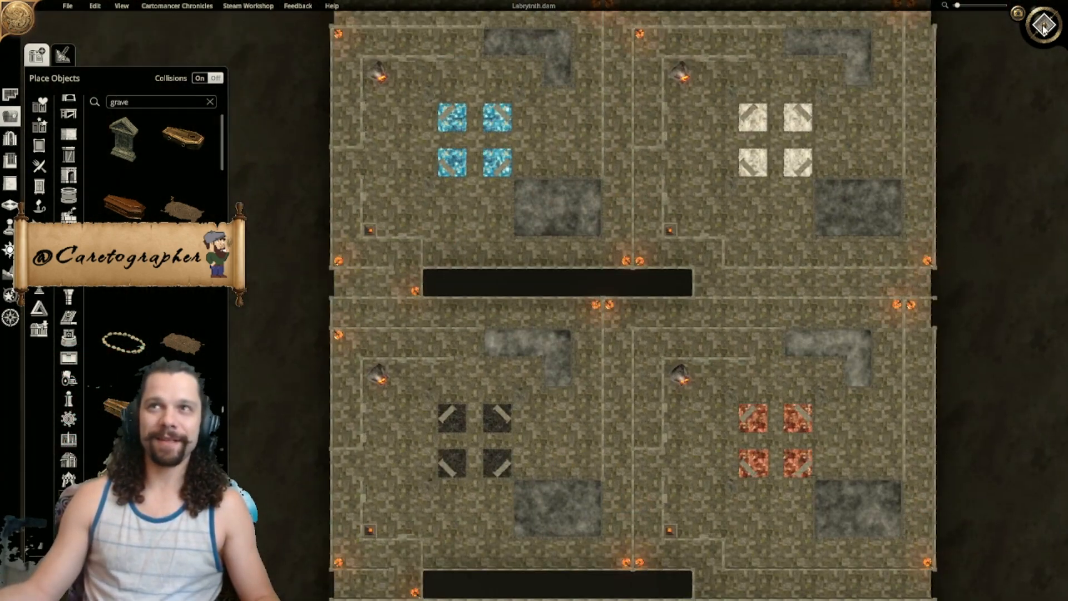
{"action": "left_click", "coordinate": [1043, 28]}
{"action": "scroll", "coordinate": [640, 163], "scroll_direction": "down", "scroll_amount": 3}
{"action": "middle_click_drag", "start_coordinate": [668, 206], "coordinate": [705, 311]}
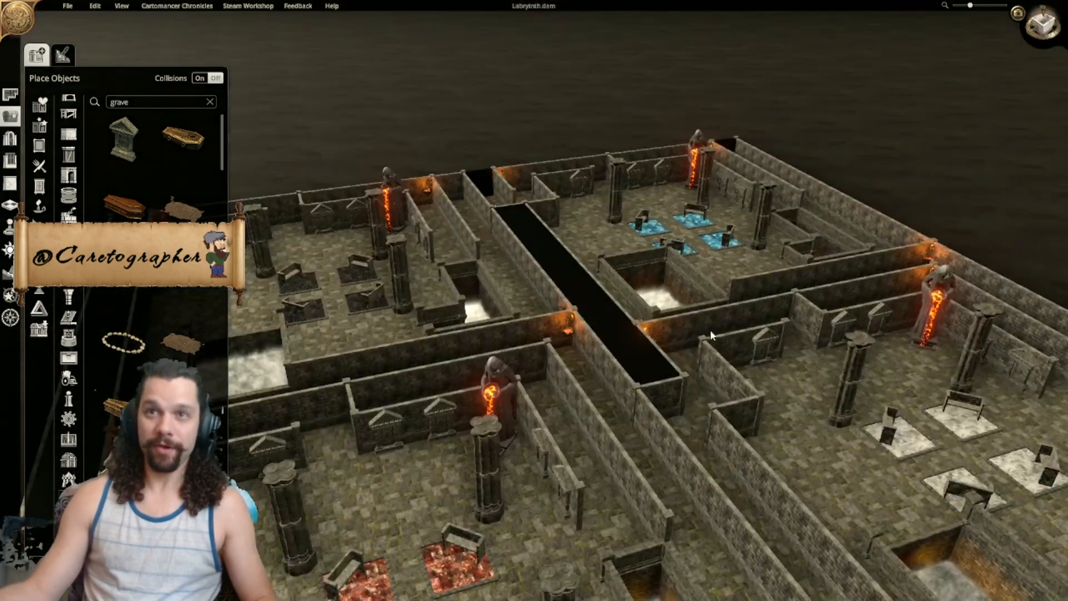
{"action": "right_click_drag", "start_coordinate": [704, 310], "coordinate": [701, 249]}
{"action": "middle_click_drag", "start_coordinate": [741, 278], "coordinate": [628, 270]}
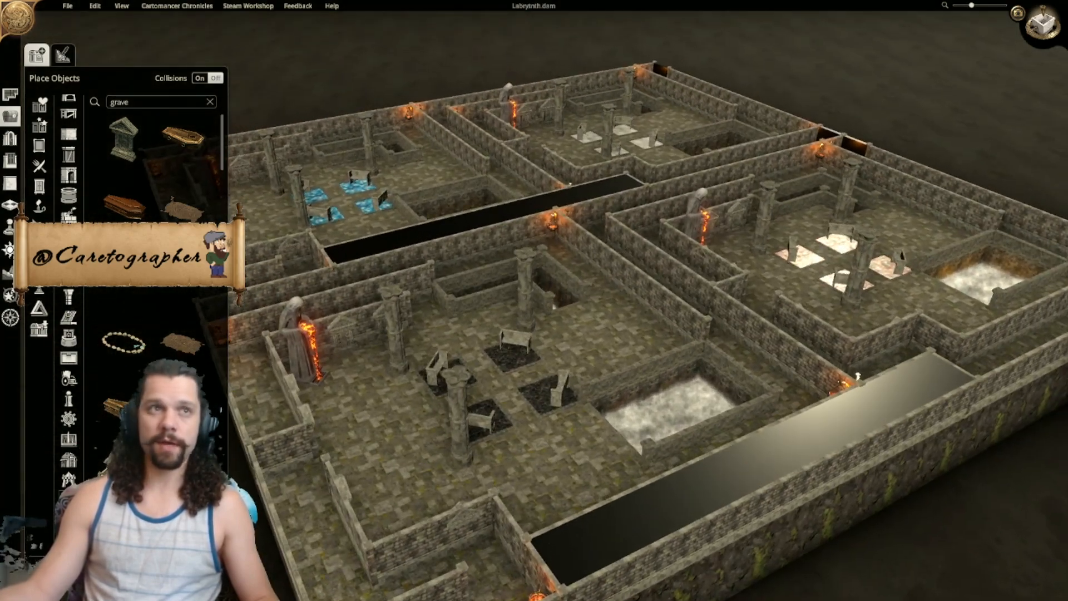
{"action": "left_click", "coordinate": [11, 183]}
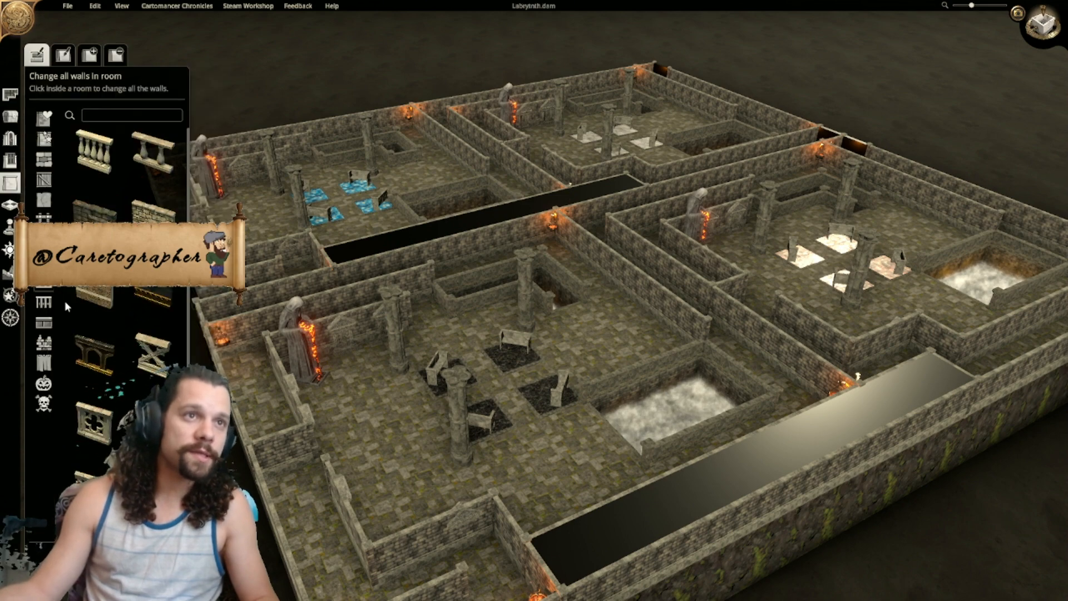
{"action": "scroll", "coordinate": [128, 256], "scroll_direction": "down", "scroll_amount": 2}
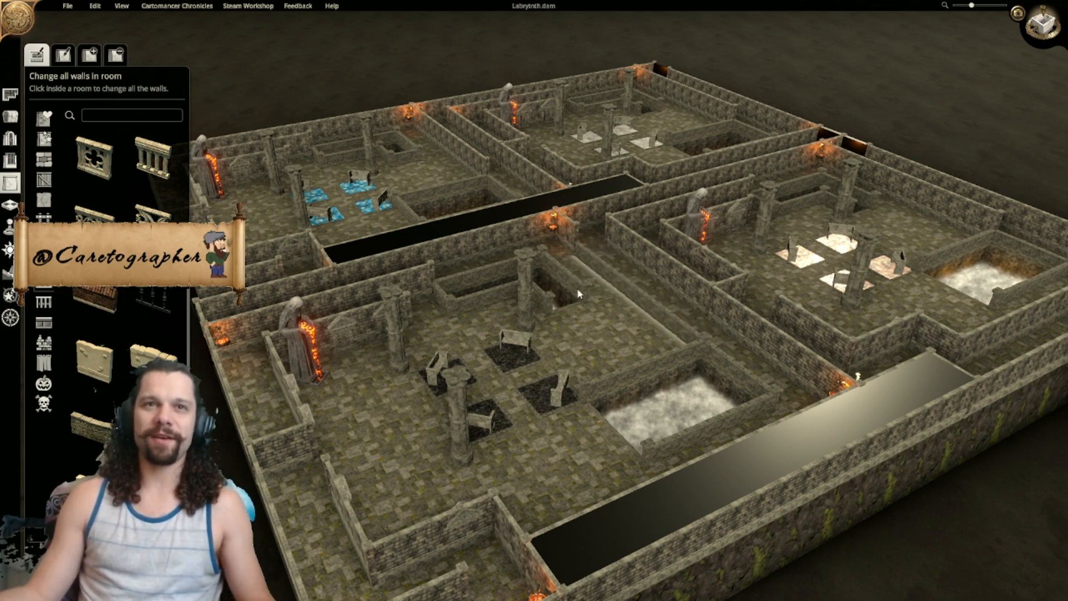
{"action": "left_click", "coordinate": [89, 54]}
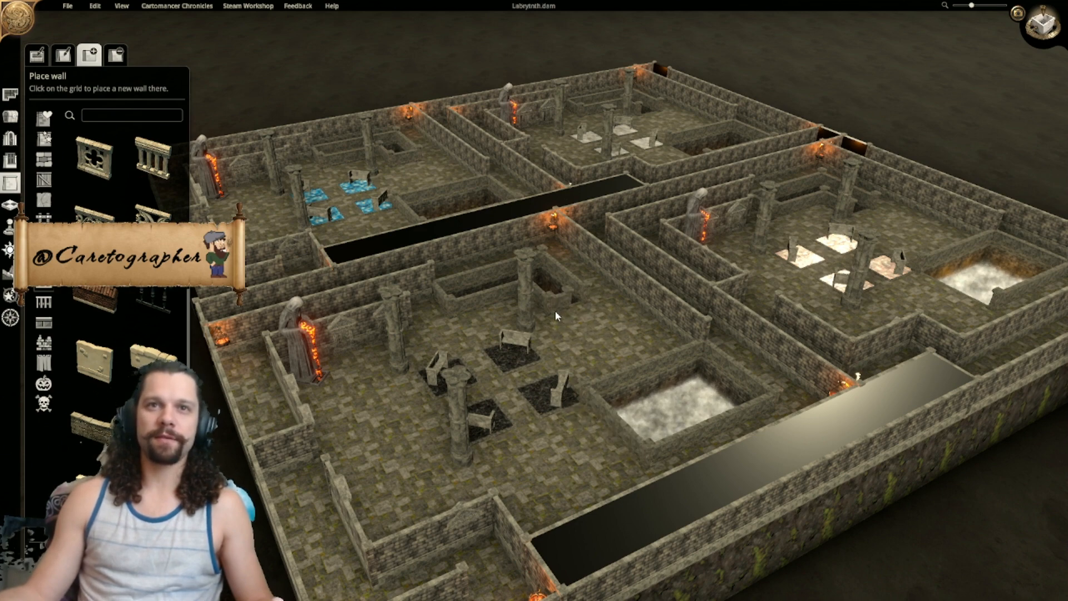
Step: Inspect the labyrinth in 3D from several angles, checking the walls, statues, columns and pits of each room
{"action": "right_click_drag", "start_coordinate": [798, 282], "coordinate": [604, 318]}
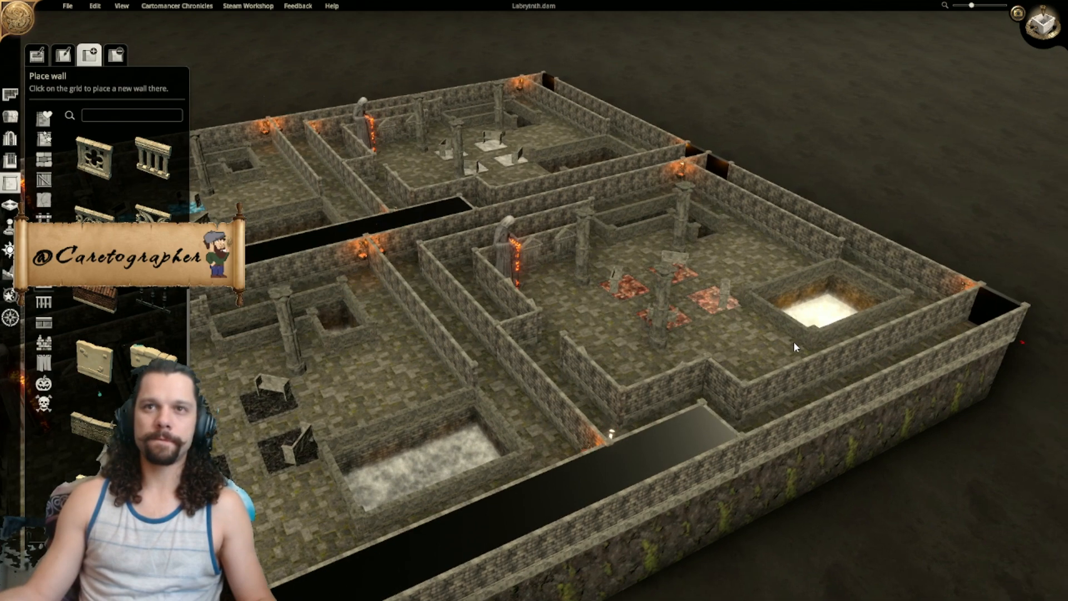
{"action": "scroll", "coordinate": [712, 297], "scroll_direction": "up", "scroll_amount": 2}
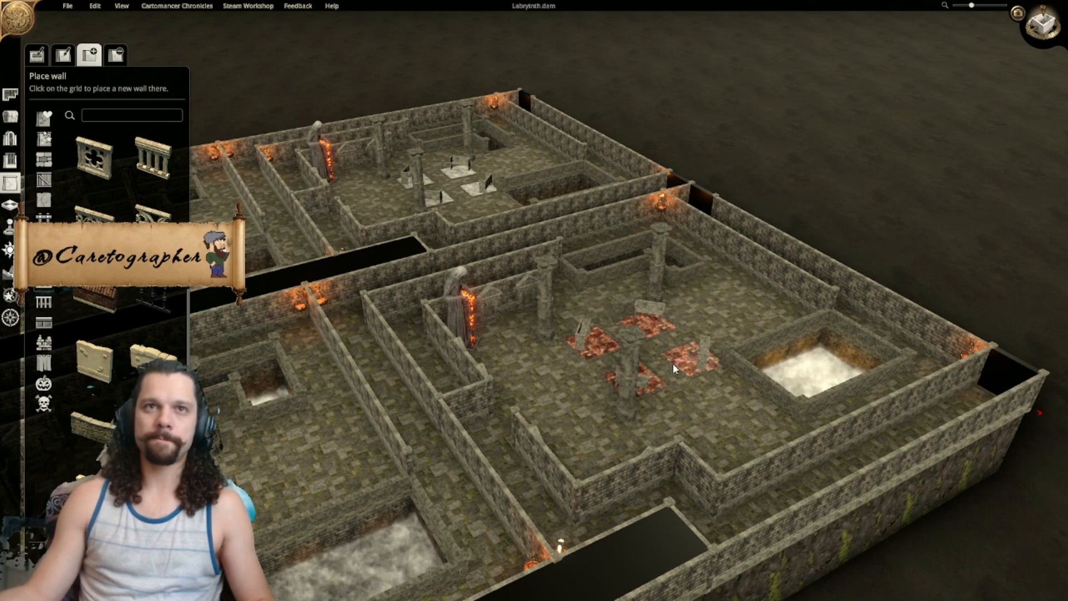
{"action": "key", "text": "w"}
{"action": "key", "text": "a"}
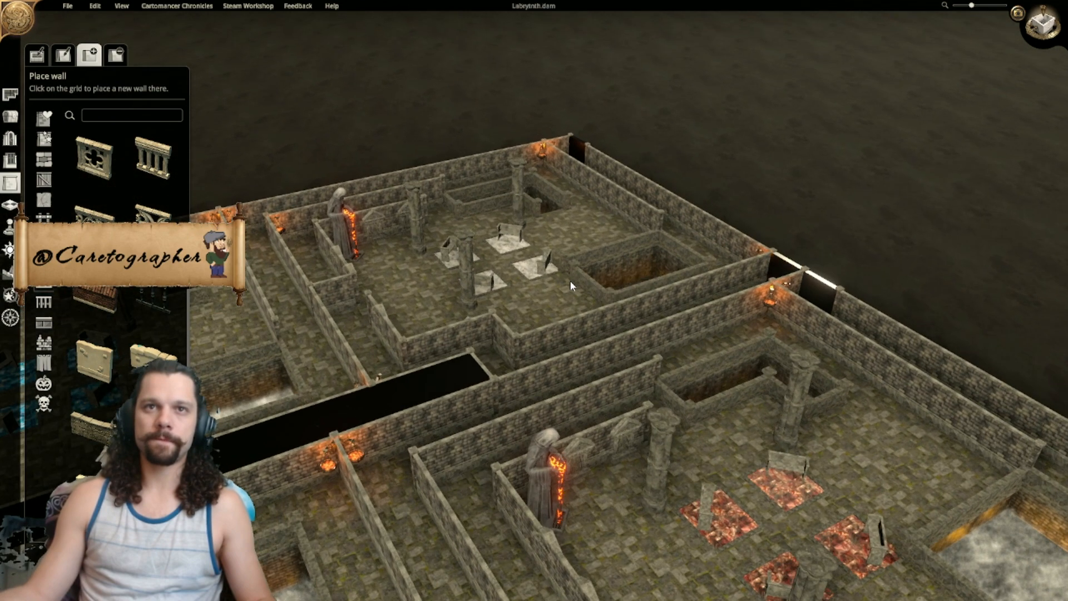
{"action": "scroll", "coordinate": [566, 275], "scroll_direction": "up", "scroll_amount": 2}
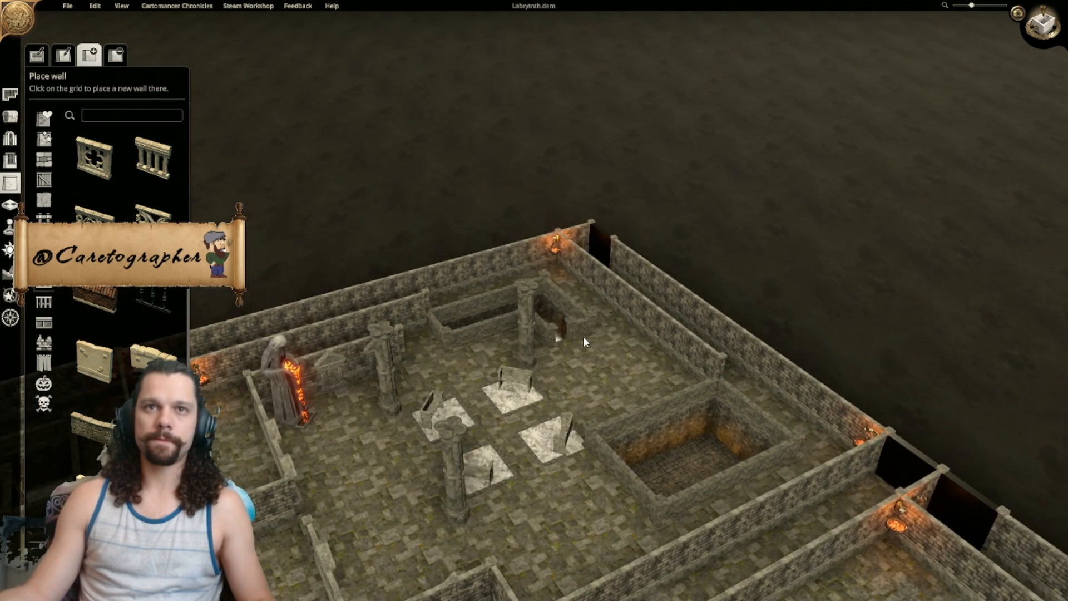
{"action": "scroll", "coordinate": [532, 375], "scroll_direction": "down", "scroll_amount": 3}
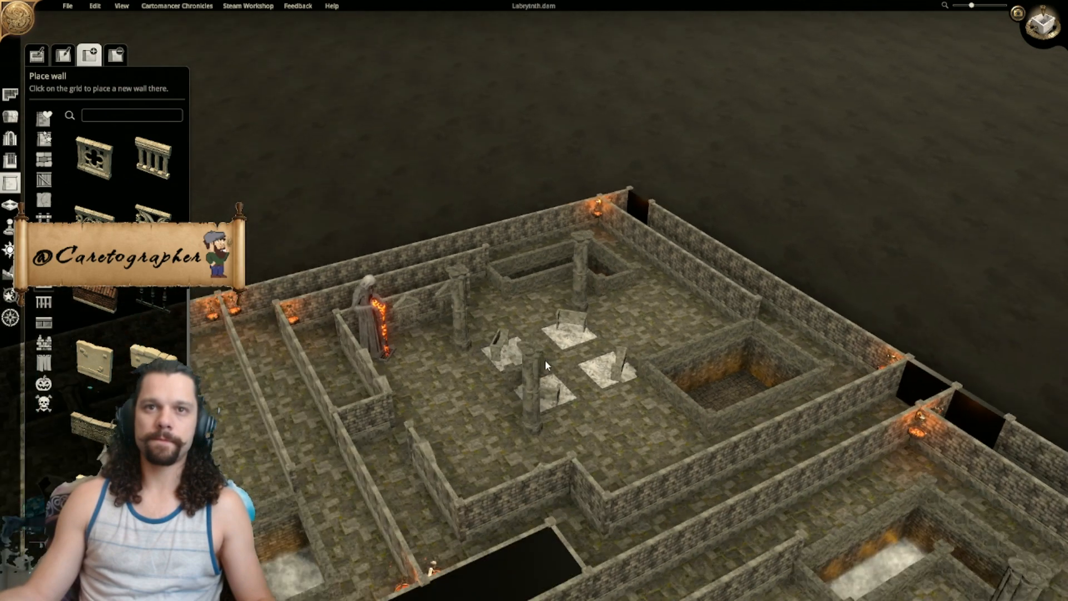
{"action": "right_click_drag", "start_coordinate": [649, 271], "coordinate": [747, 313]}
{"action": "middle_click_drag", "start_coordinate": [607, 384], "coordinate": [591, 480]}
{"action": "right_click_drag", "start_coordinate": [600, 502], "coordinate": [672, 217]}
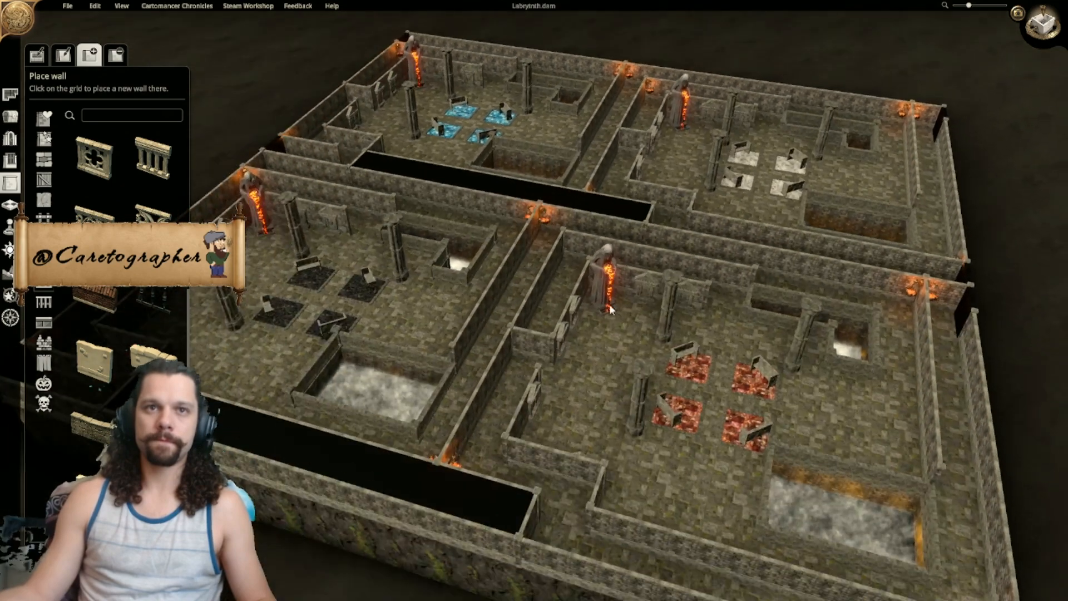
{"action": "right_click_drag", "start_coordinate": [601, 370], "coordinate": [683, 374]}
{"action": "right_click_drag", "start_coordinate": [741, 256], "coordinate": [609, 383]}
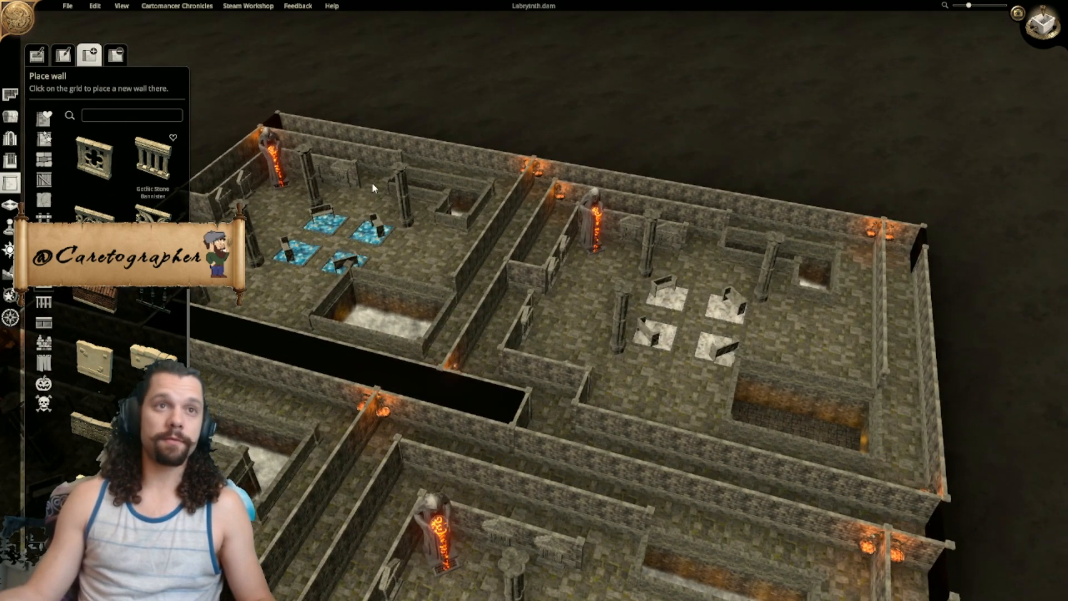
Step: Return to the top-down view and paint Cold Fog with a slightly larger brush across the fogless rectangular pit in the white-tiled room
{"action": "left_click", "coordinate": [1042, 23]}
{"action": "scroll", "coordinate": [667, 444], "scroll_direction": "down", "scroll_amount": 2}
{"action": "right_click_drag", "start_coordinate": [667, 449], "coordinate": [654, 228]}
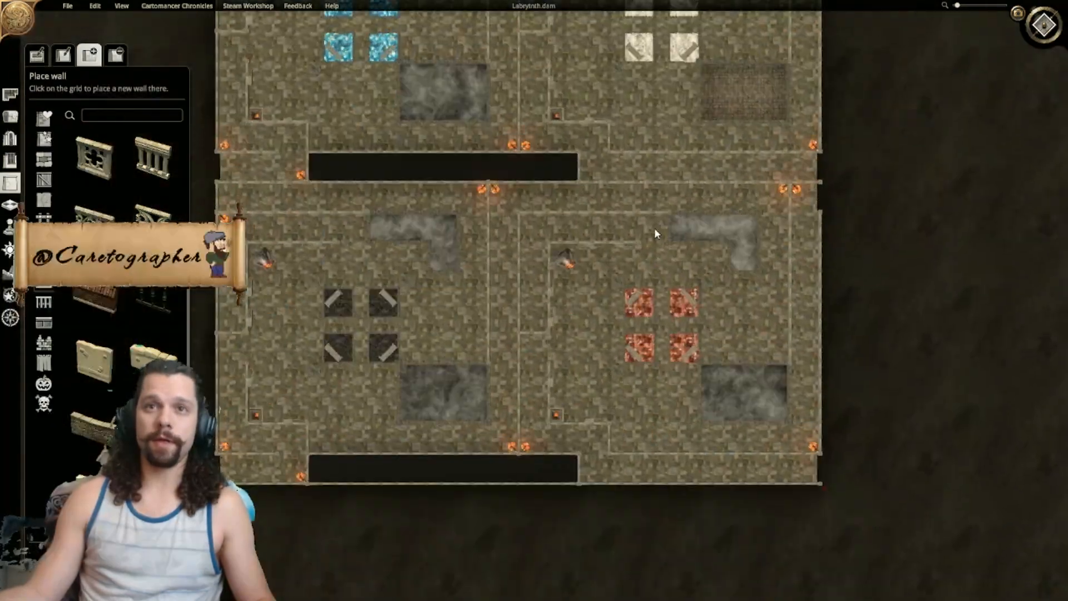
{"action": "left_click", "coordinate": [14, 118]}
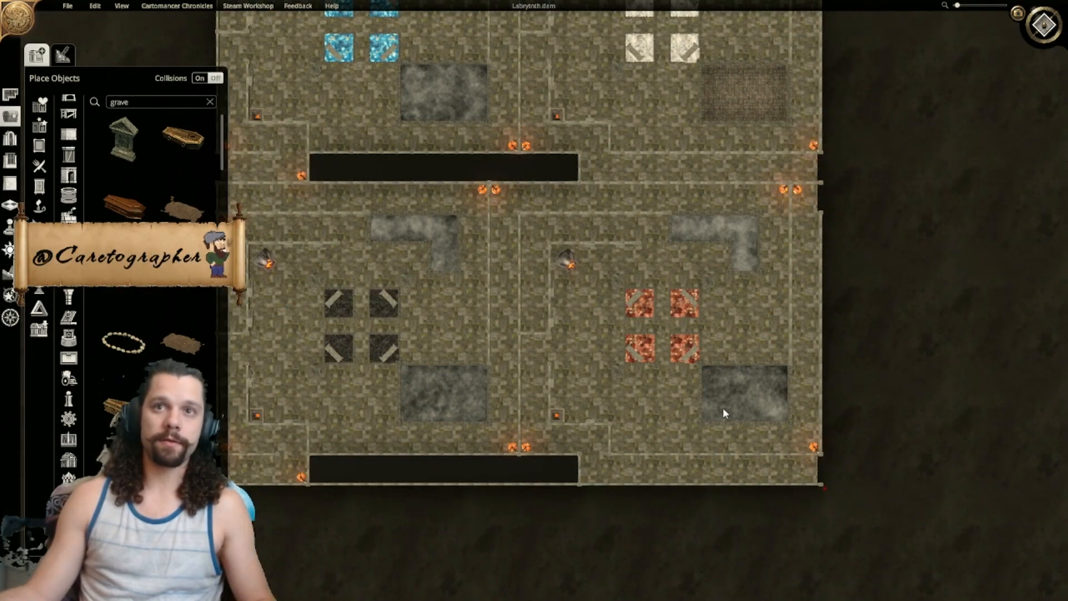
{"action": "right_click_drag", "start_coordinate": [721, 128], "coordinate": [687, 339]}
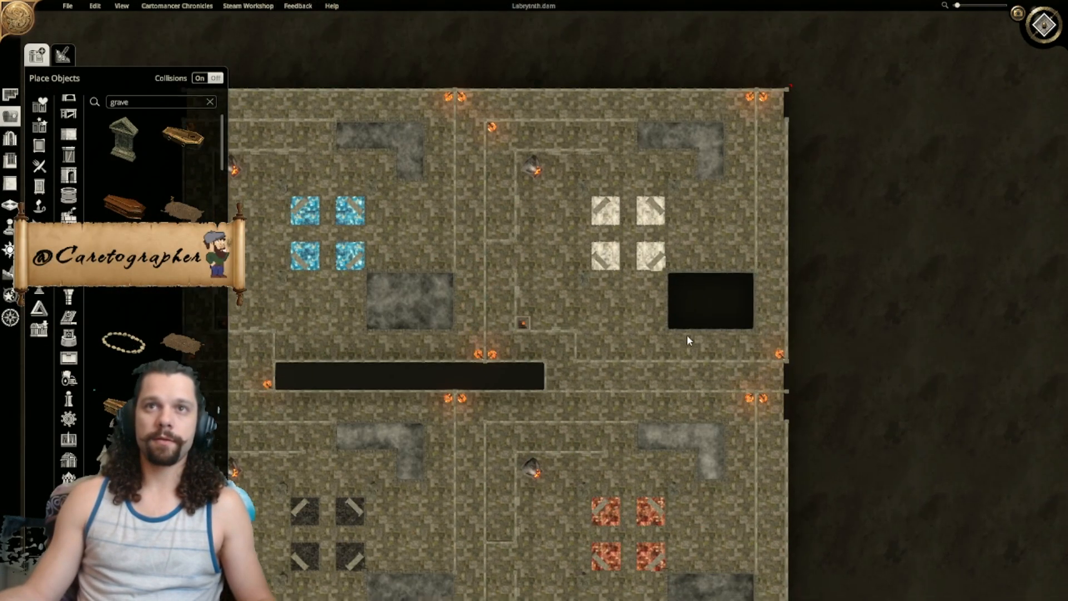
{"action": "left_click", "coordinate": [694, 349]}
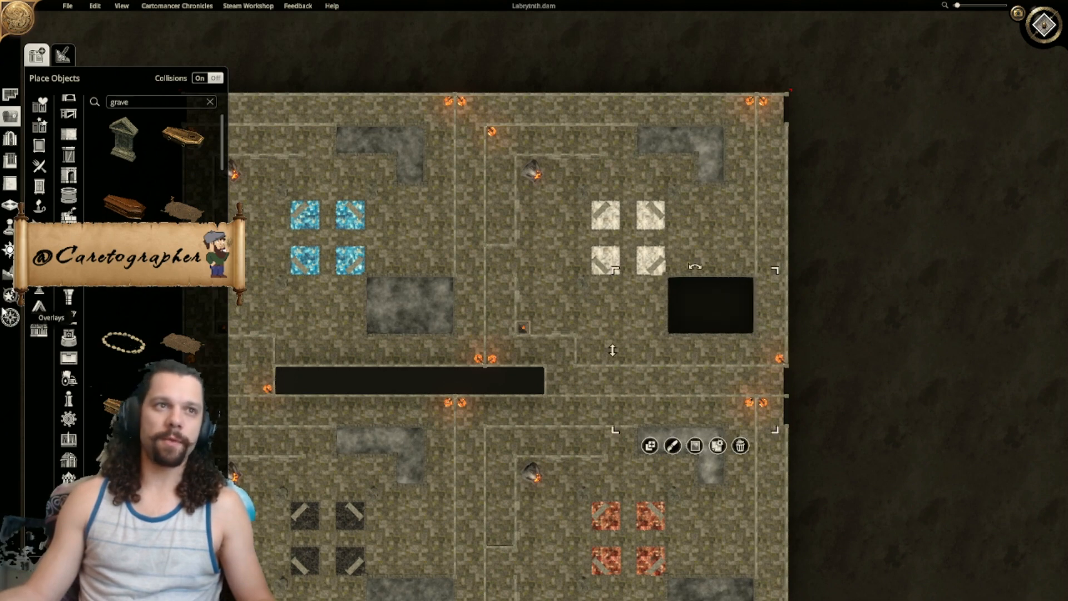
{"action": "left_click", "coordinate": [10, 294]}
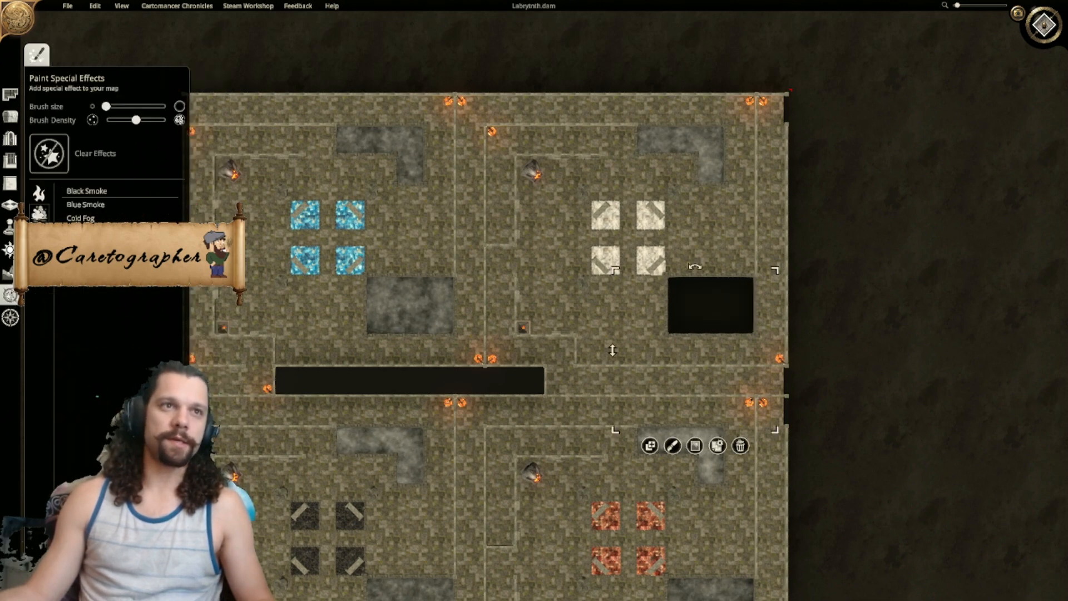
{"action": "left_click", "coordinate": [80, 218]}
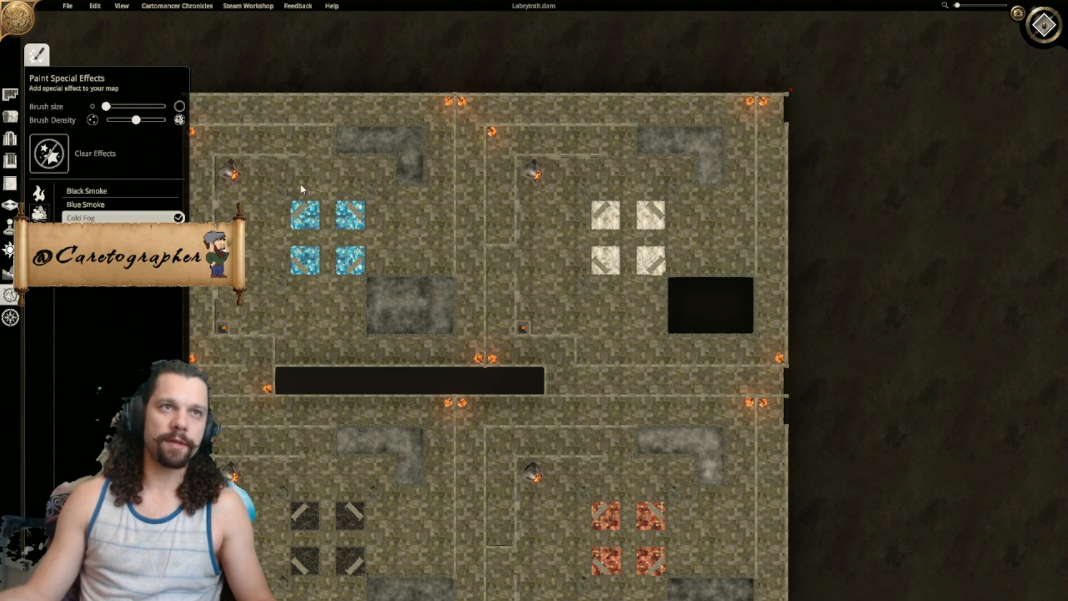
{"action": "left_click", "coordinate": [115, 105]}
{"action": "mouse_move", "coordinate": [675, 281]}
{"action": "left_mouse_down"}
{"action": "mouse_move", "coordinate": [679, 290]}
{"action": "mouse_move", "coordinate": [726, 288]}
{"action": "mouse_move", "coordinate": [748, 306]}
{"action": "left_mouse_up"}
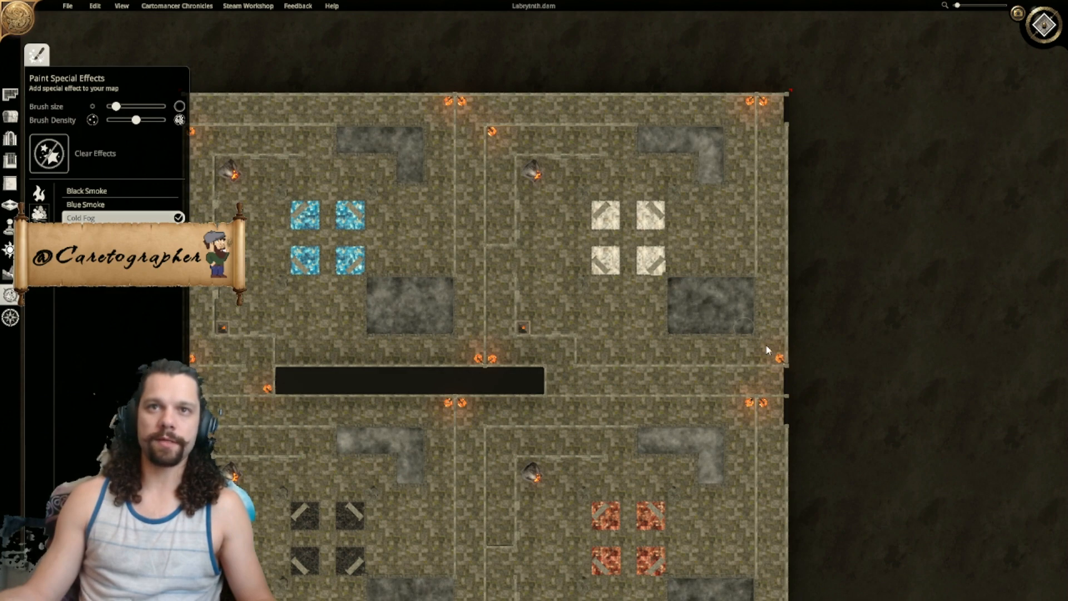
Step: Export the map as Image Only in orthographic top-down perspective at Low Quality (72 DPI) with the 42x42 grid size and small borders
{"action": "right_click_drag", "start_coordinate": [752, 372], "coordinate": [866, 16]}
{"action": "right_click_drag", "start_coordinate": [565, 178], "coordinate": [541, 361]}
{"action": "right_click_drag", "start_coordinate": [586, 269], "coordinate": [599, 340]}
{"action": "right_click_drag", "start_coordinate": [481, 211], "coordinate": [496, 272]}
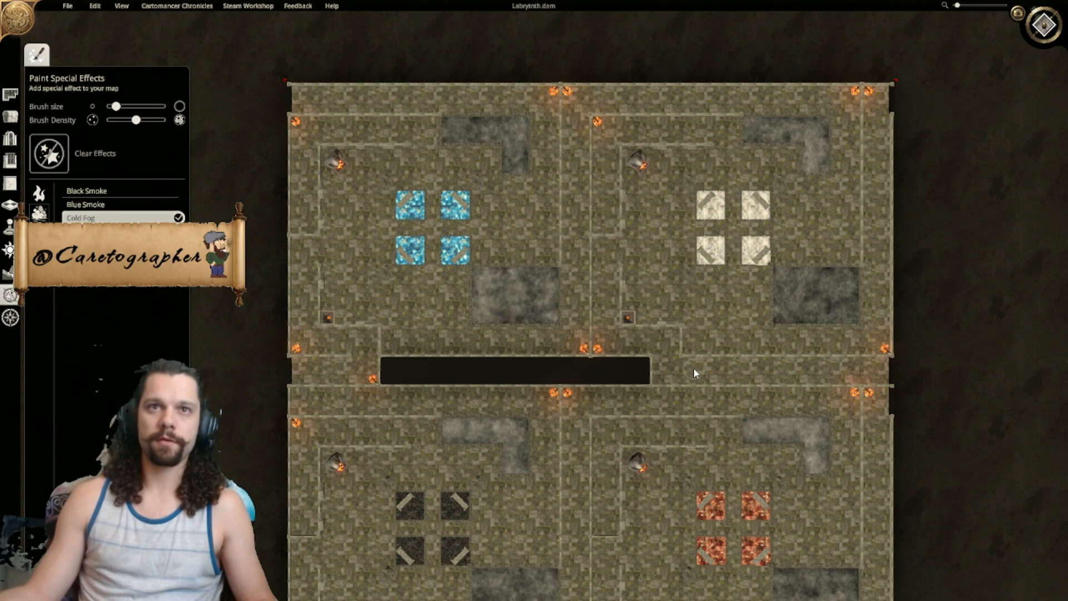
{"action": "right_click_drag", "start_coordinate": [634, 455], "coordinate": [625, 263]}
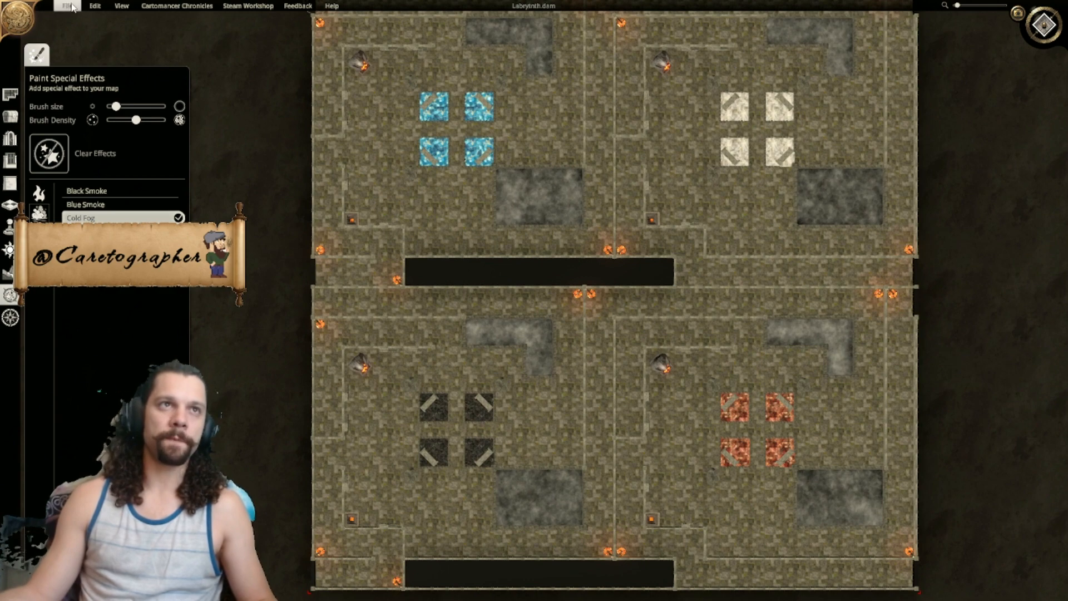
{"action": "left_click", "coordinate": [72, 6]}
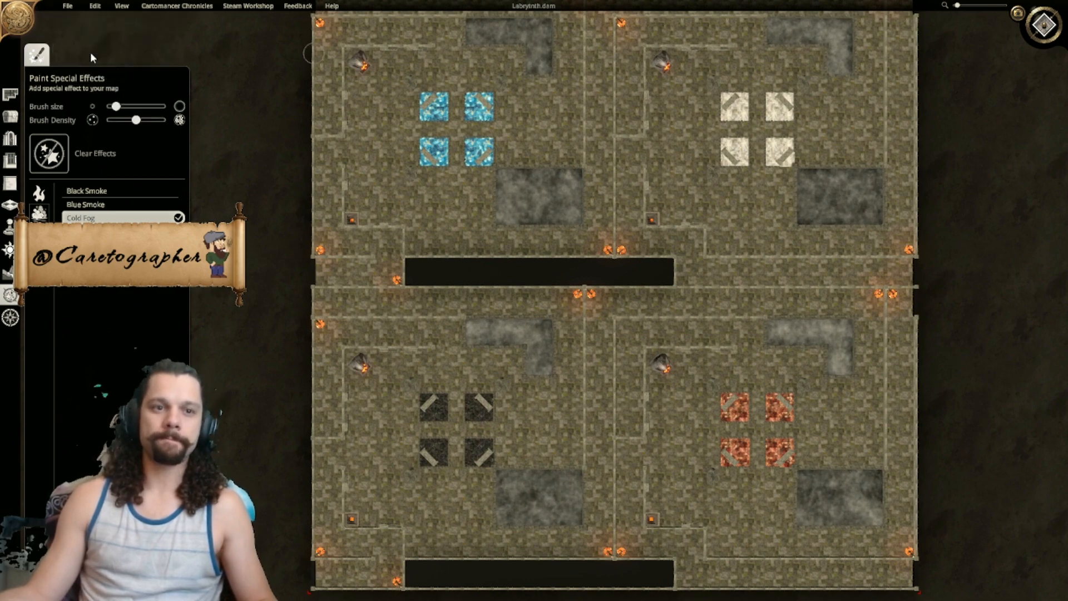
{"action": "left_click", "coordinate": [104, 71]}
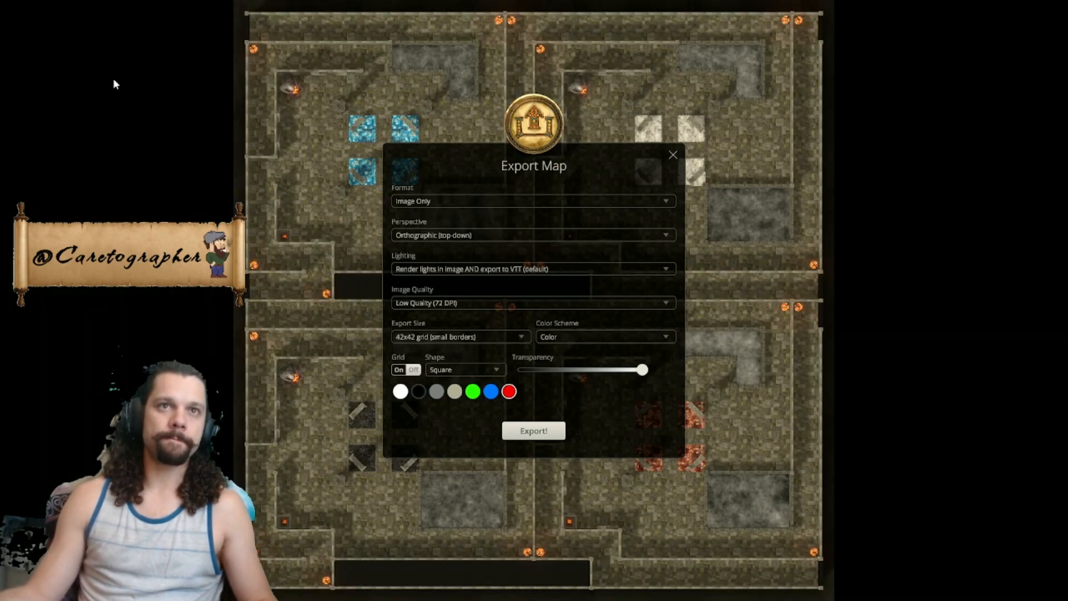
{"action": "left_click", "coordinate": [525, 434]}
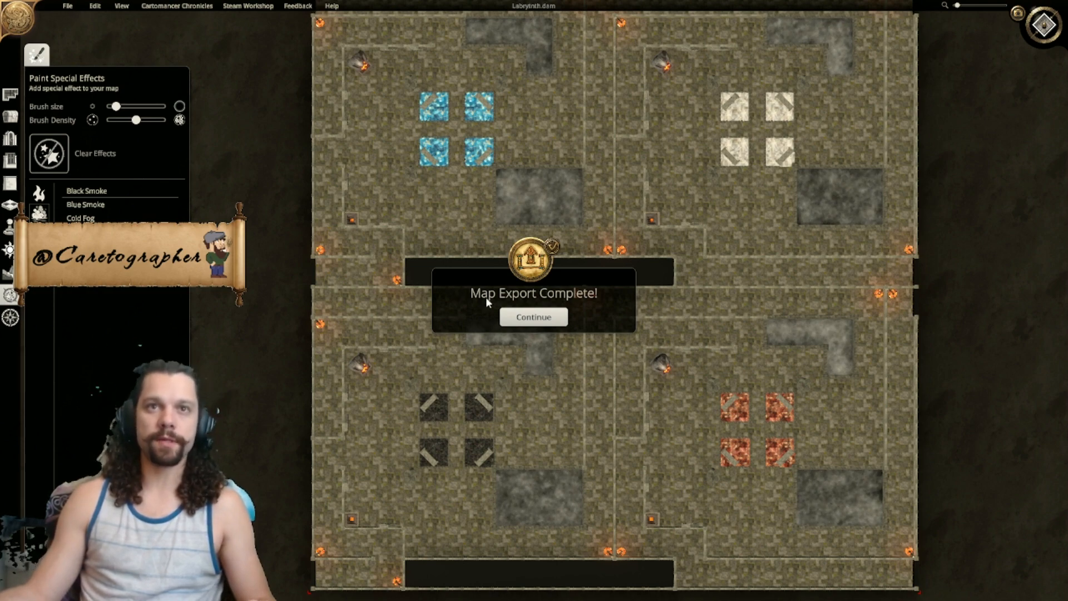
{"action": "left_click", "coordinate": [507, 315]}
{"action": "left_click", "coordinate": [61, 7]}
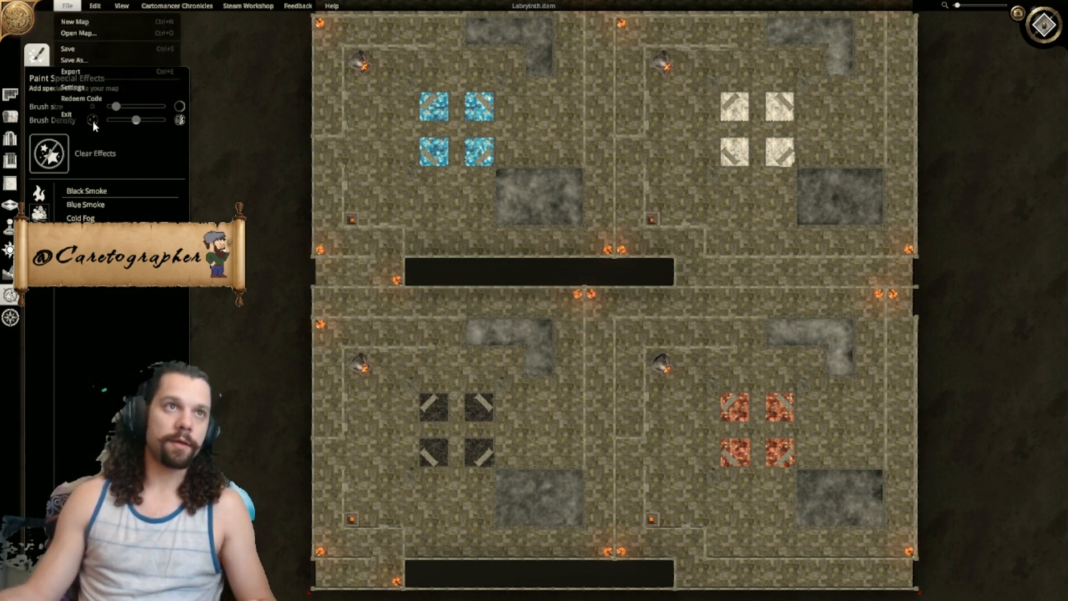
{"action": "left_click", "coordinate": [81, 120]}
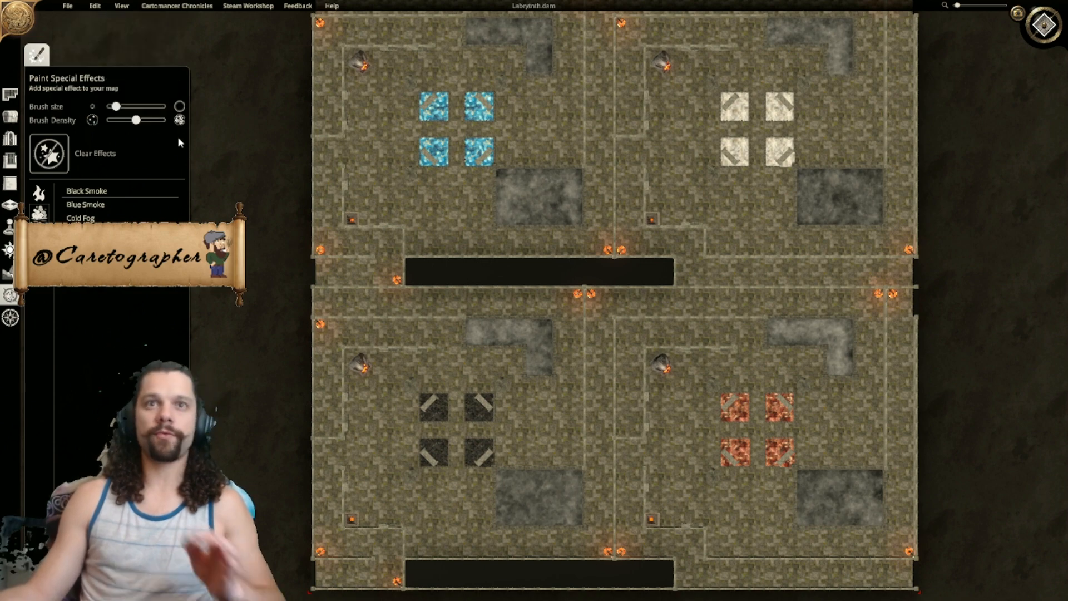